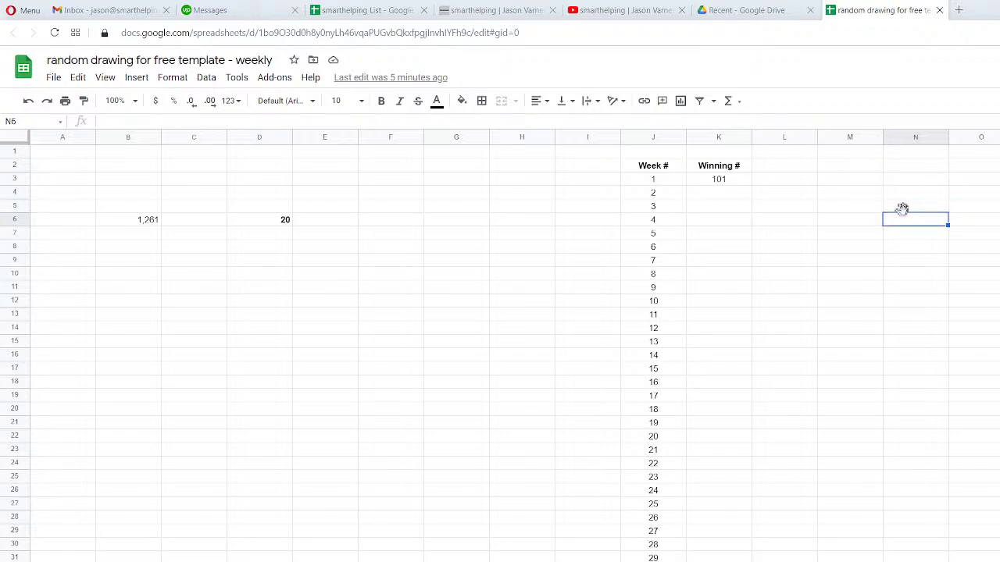
pyautogui.press('Left')
pyautogui.press('Left')
pyautogui.press('Right')
pyautogui.press('Right')
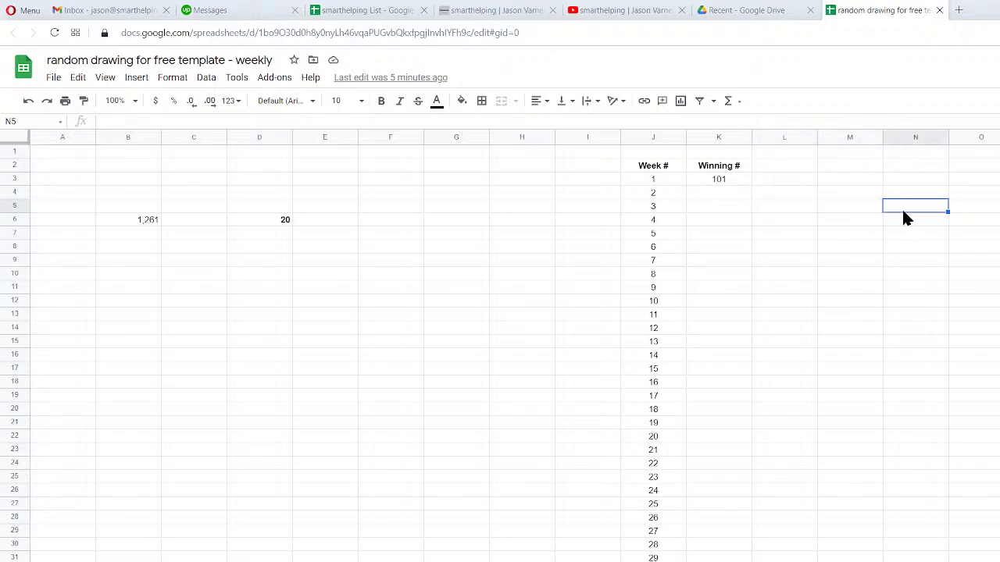
pyautogui.press('Right')
pyautogui.press('Down')
pyautogui.press('Left')
pyautogui.press('Down')
pyautogui.press('Up')
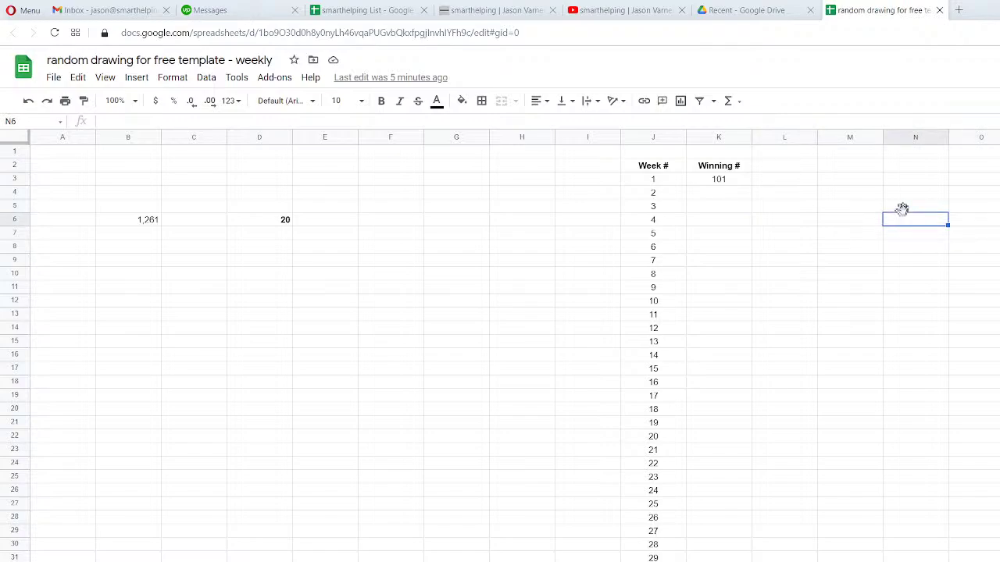
pyautogui.press('Up')
pyautogui.press('Up')
pyautogui.press('Up')
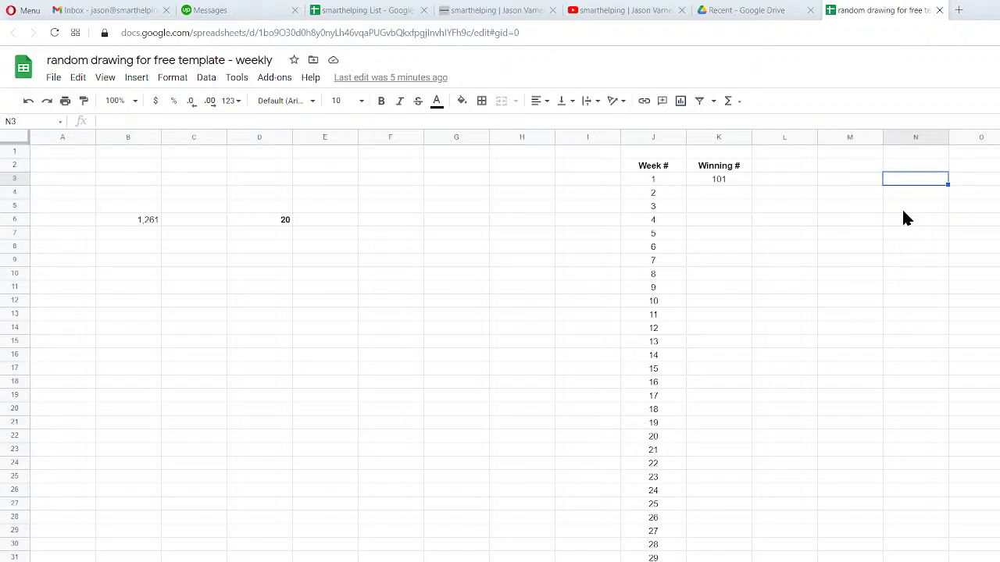
pyautogui.press('Down')
pyautogui.press('Down')
pyautogui.press('Down')
pyautogui.press('Down')
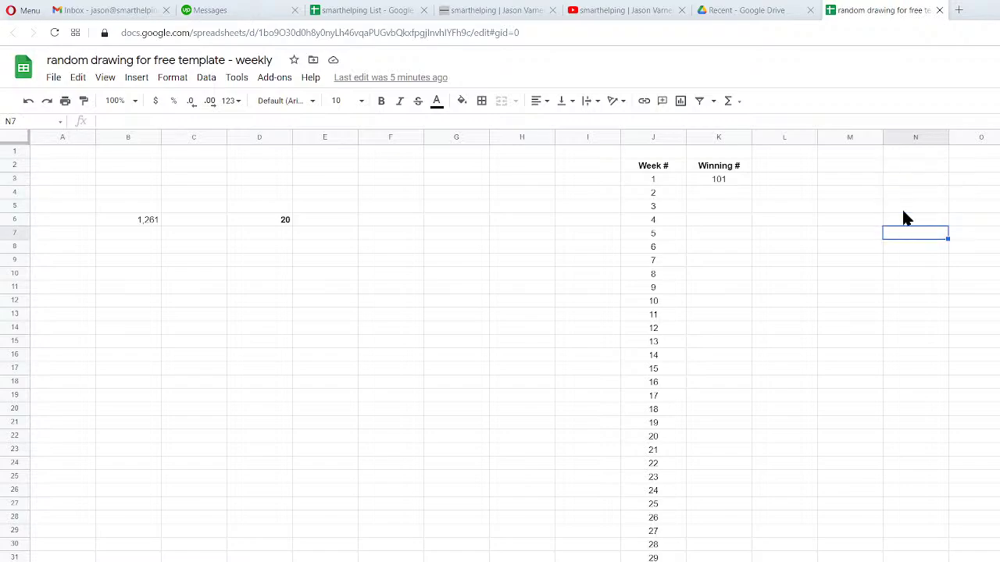
pyautogui.press('Up')
pyautogui.press('Up')
pyautogui.press('Up')
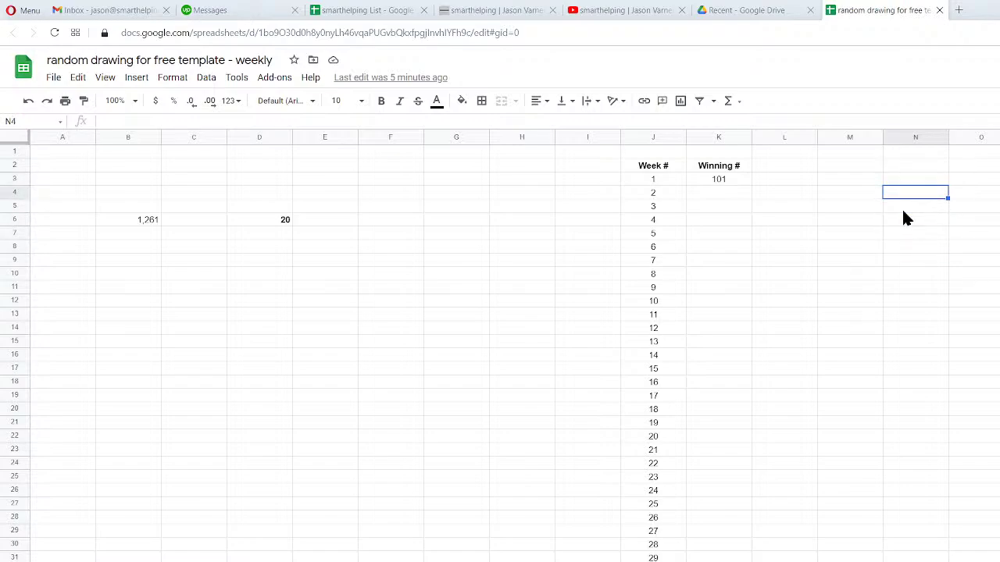
pyautogui.press('Down')
pyautogui.press('Down')
pyautogui.press('Down')
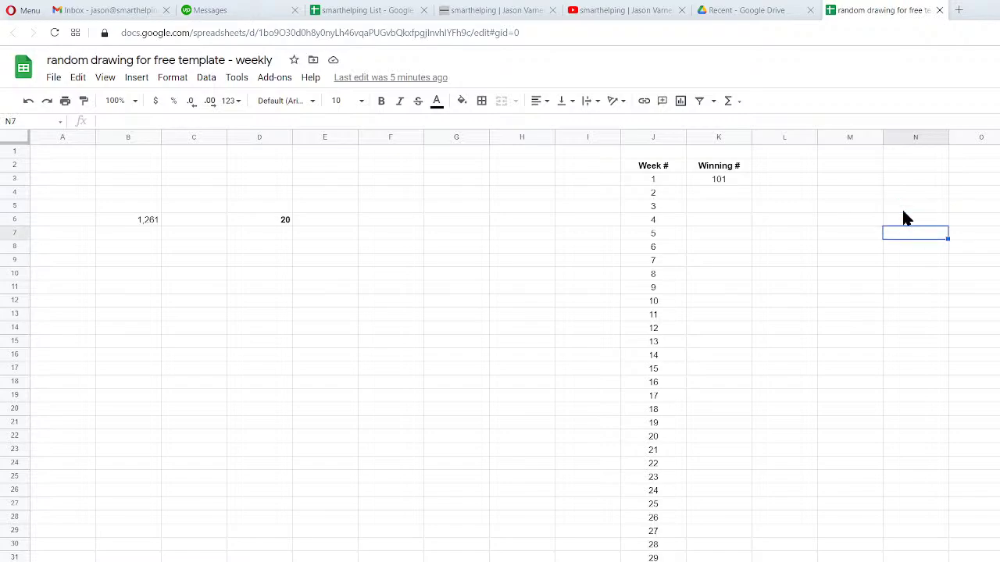
pyautogui.press('Up')
pyautogui.press('Up')
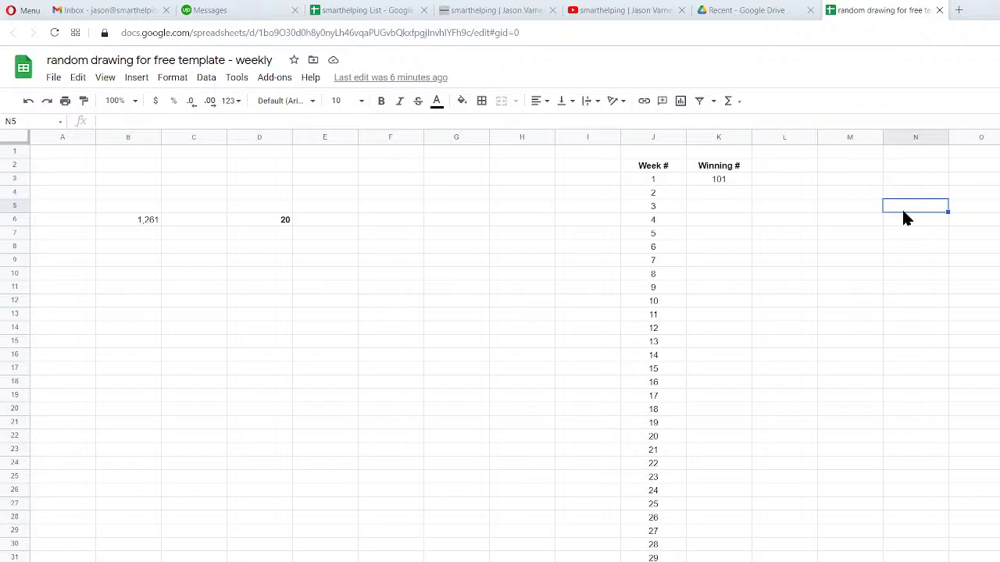
# Check the random-number formula in cell D6, and enter 1 in O7 to draw a new number.
pyautogui.click(266, 223)
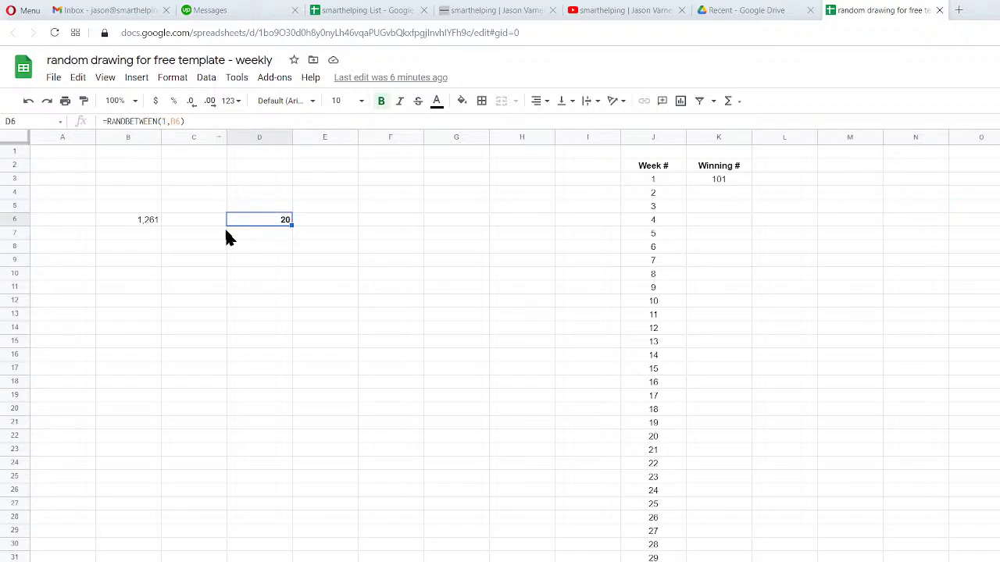
pyautogui.click(984, 241)
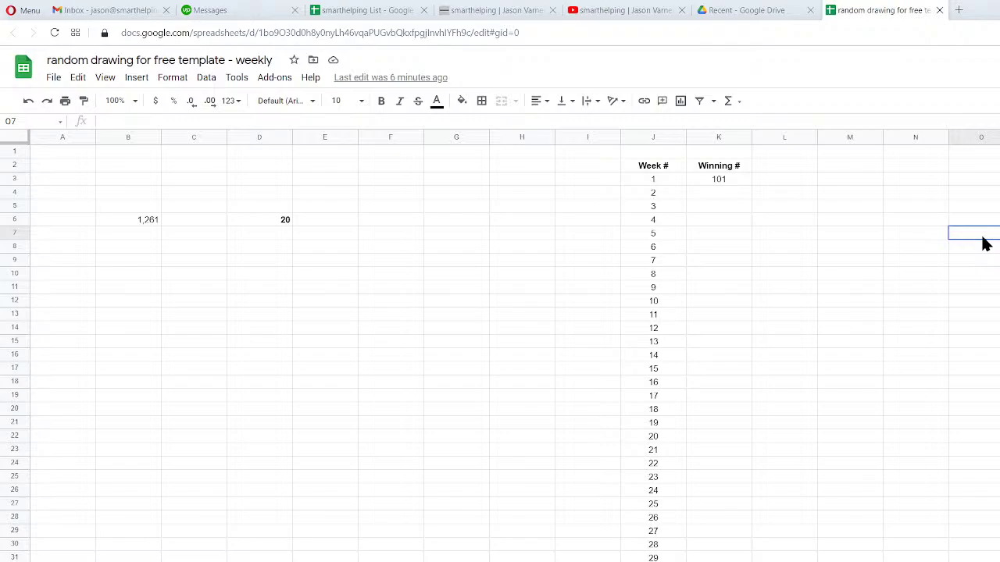
pyautogui.write('1')
pyautogui.press('Return')
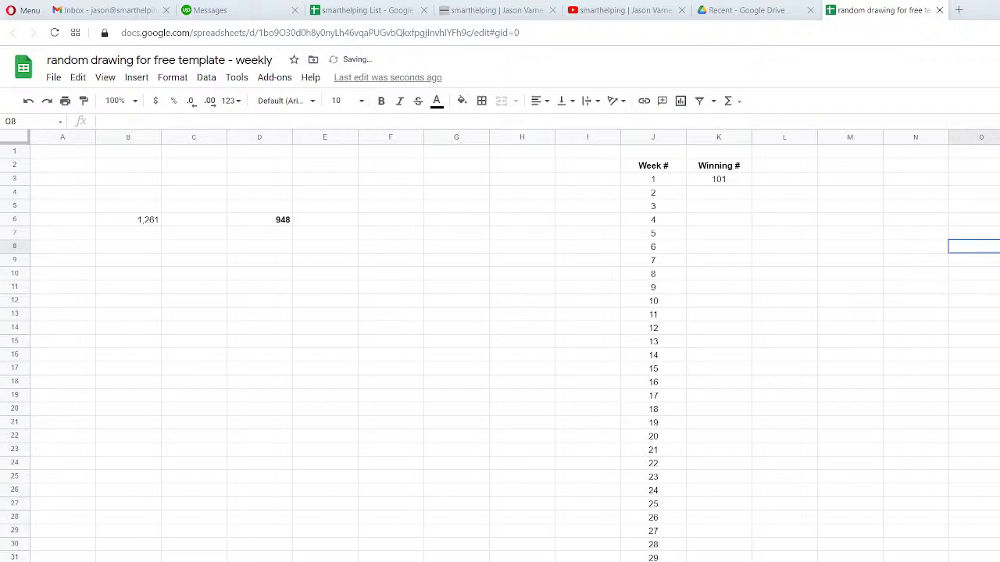
# Record 948 in cell K4 as the winning number for week 2.
pyautogui.click(711, 190)
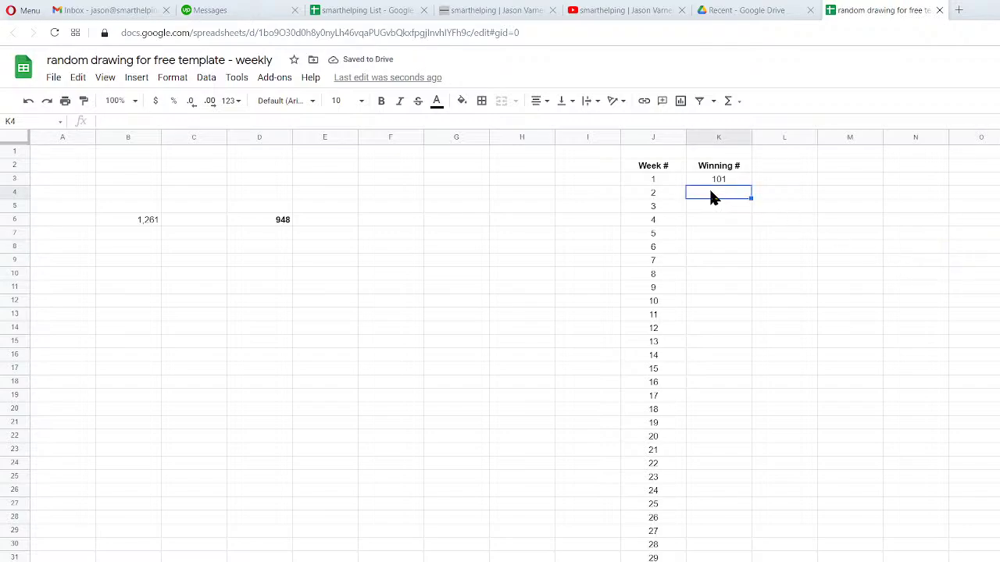
pyautogui.write('948')
pyautogui.press('Return')
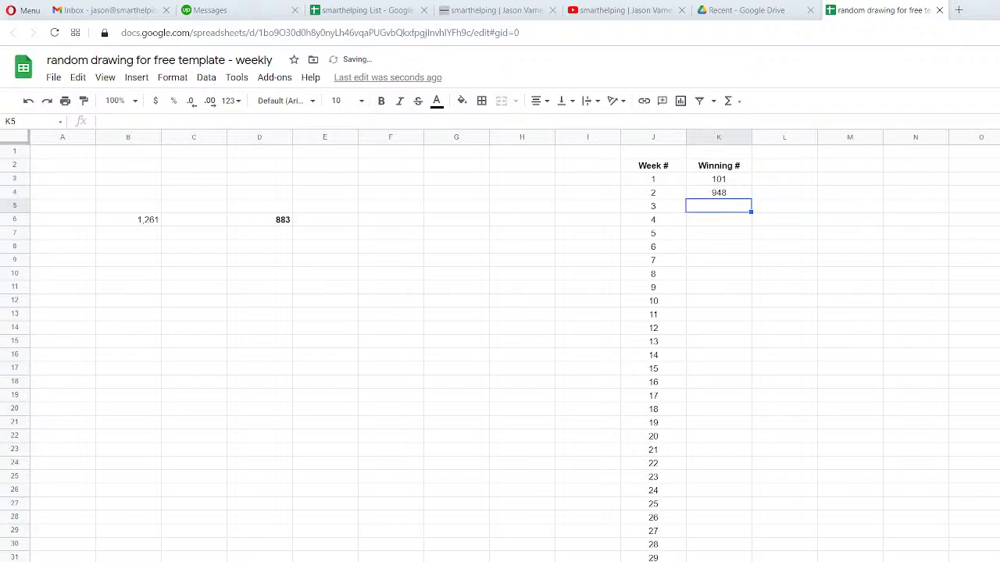
# Enter 1 in cell O7 again to trigger another random draw, and check the recorded week 2 number.
pyautogui.click(974, 233)
pyautogui.write('1')
pyautogui.press('Return')
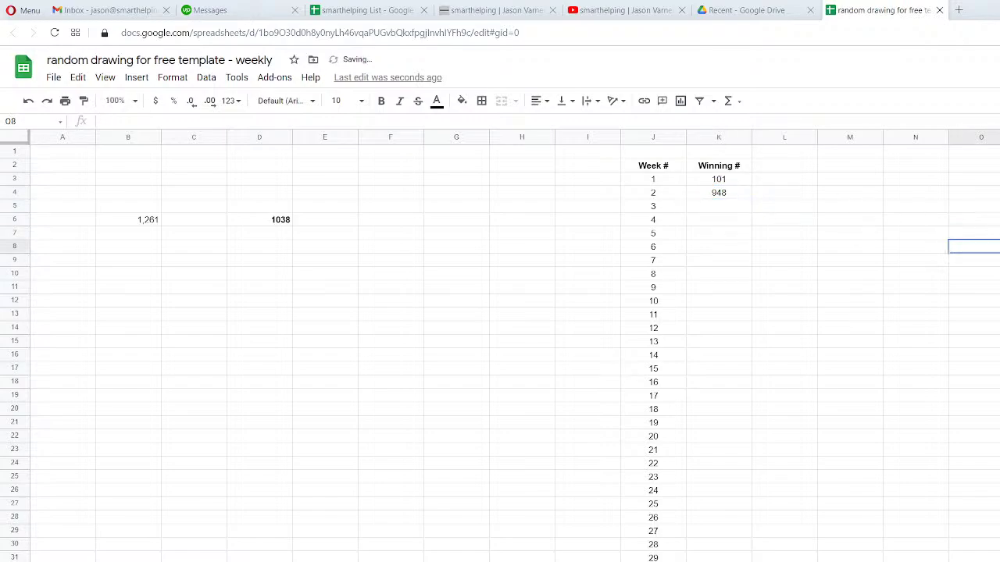
pyautogui.click(722, 193)
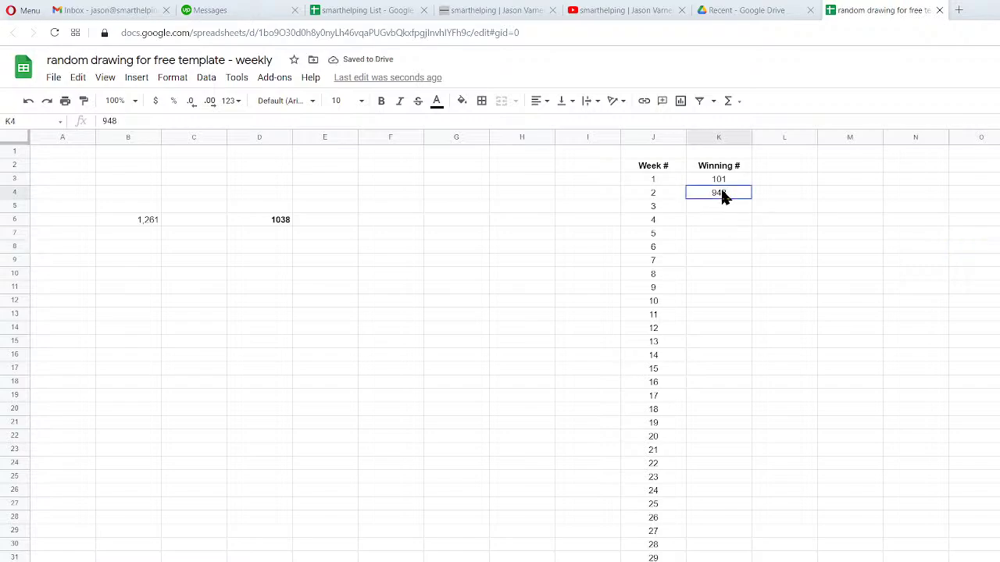
pyautogui.click(972, 290)
# Look through the Financial Models page on the smarthelping website, and return to the random drawing spreadsheet.
pyautogui.click(486, 12)
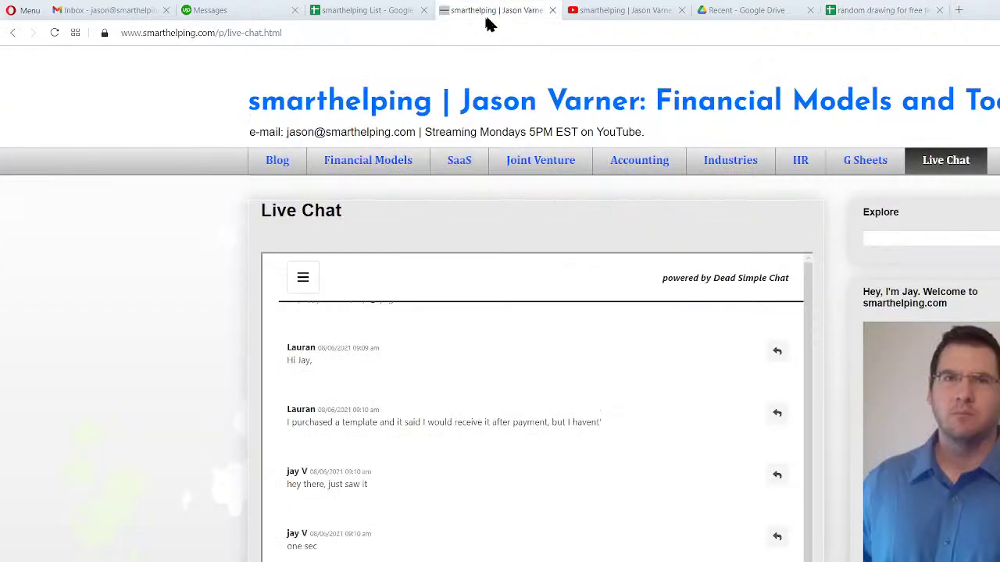
pyautogui.click(397, 173)
pyautogui.scroll(-3, 371, 362)
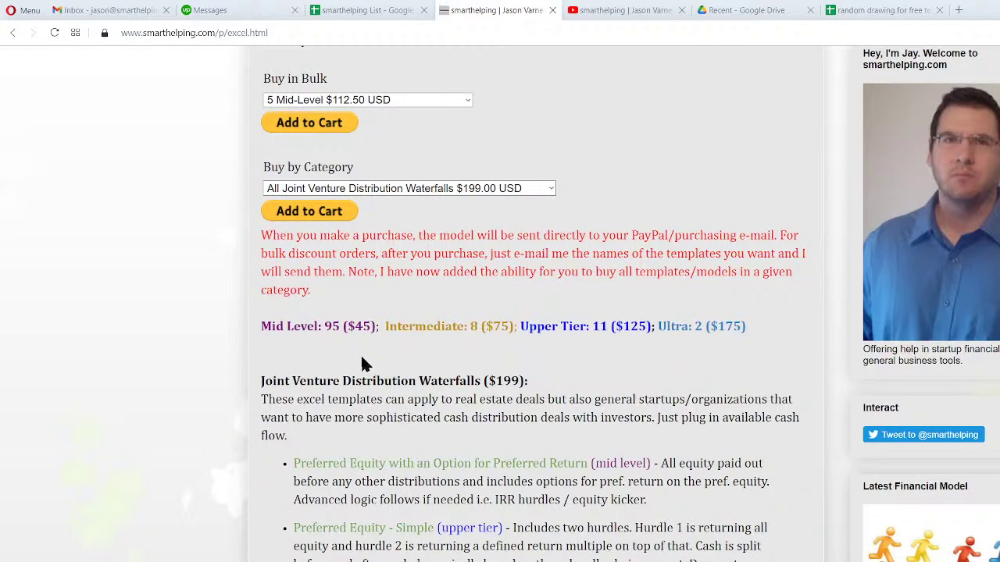
pyautogui.scroll(-3, 289, 397)
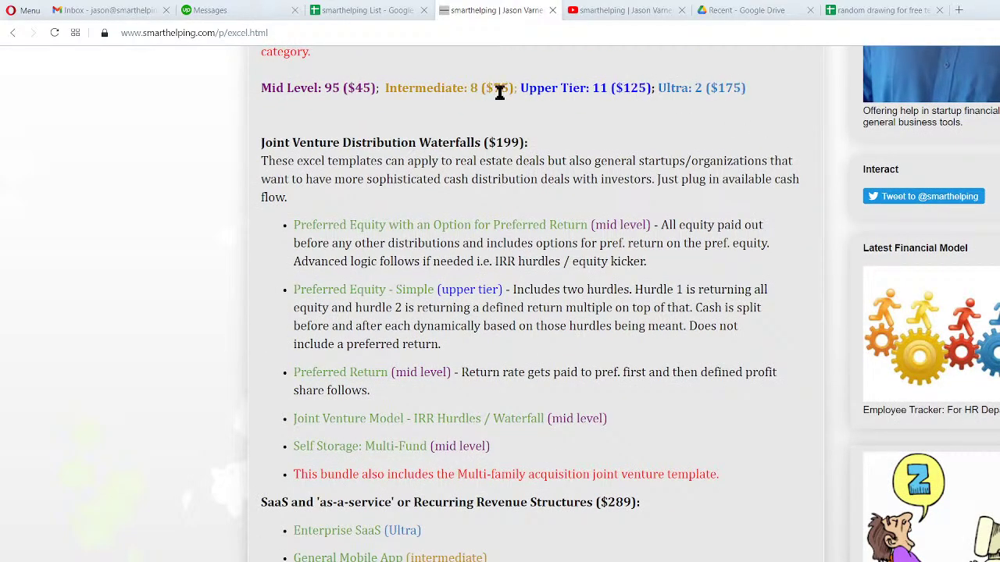
pyautogui.scroll(-15, 417, 374)
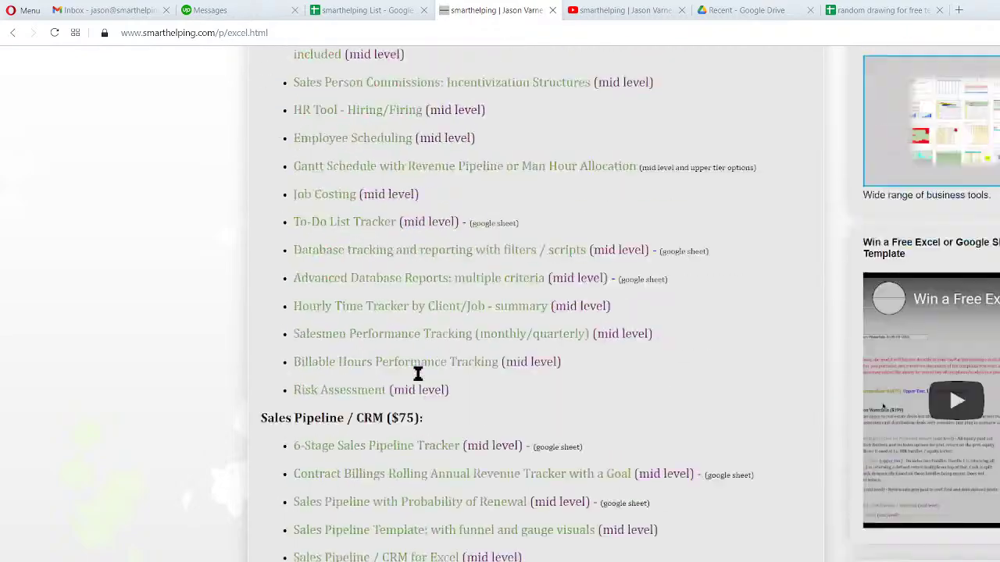
pyautogui.scroll(-15, 420, 375)
pyautogui.scroll(20, 420, 375)
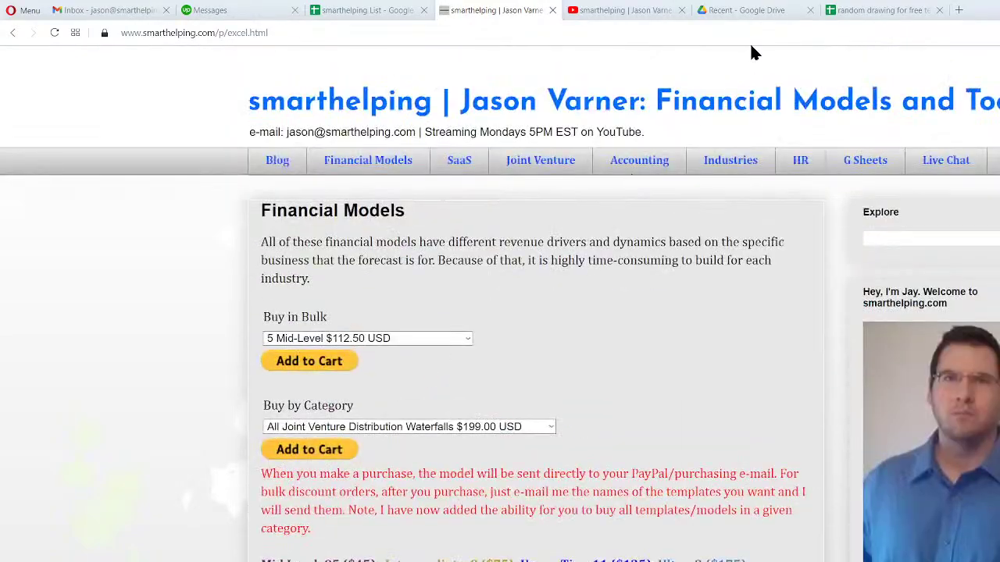
pyautogui.click(878, 11)
pyautogui.click(807, 315)
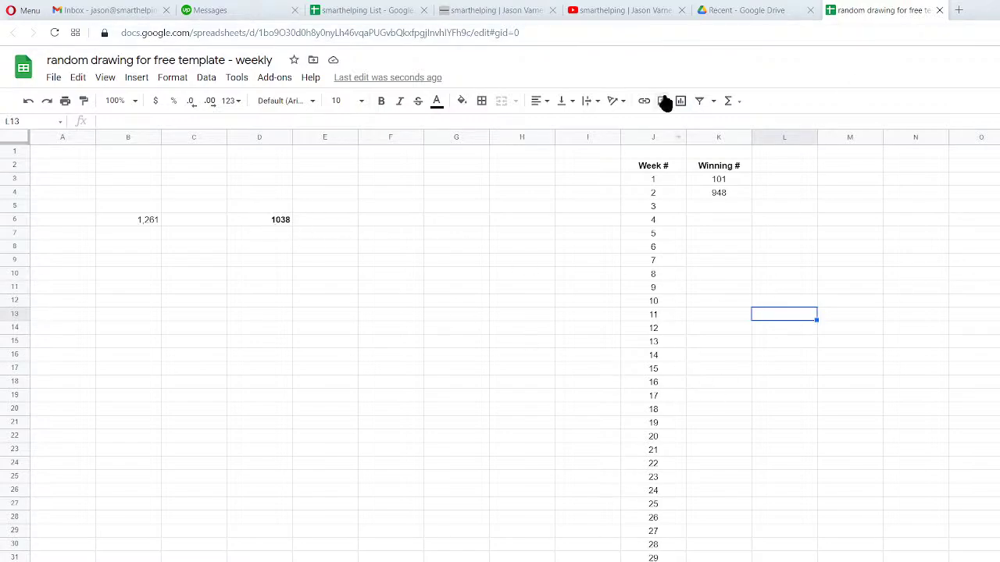
# Refresh the YouTube channel page, view the live stream "Live Excel Work: Building a Payroll Tracker", and close it.
pyautogui.click(625, 16)
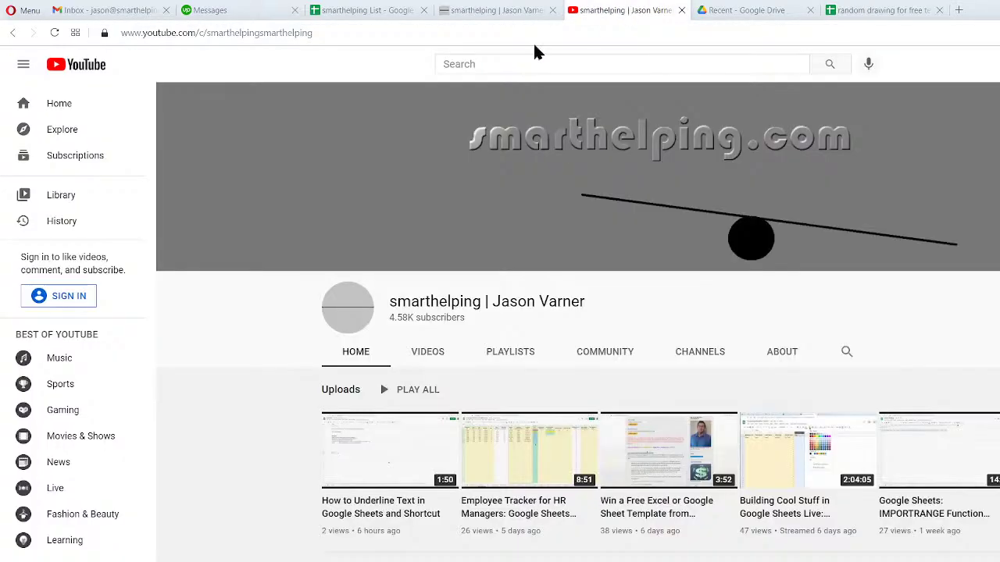
pyautogui.click(54, 33)
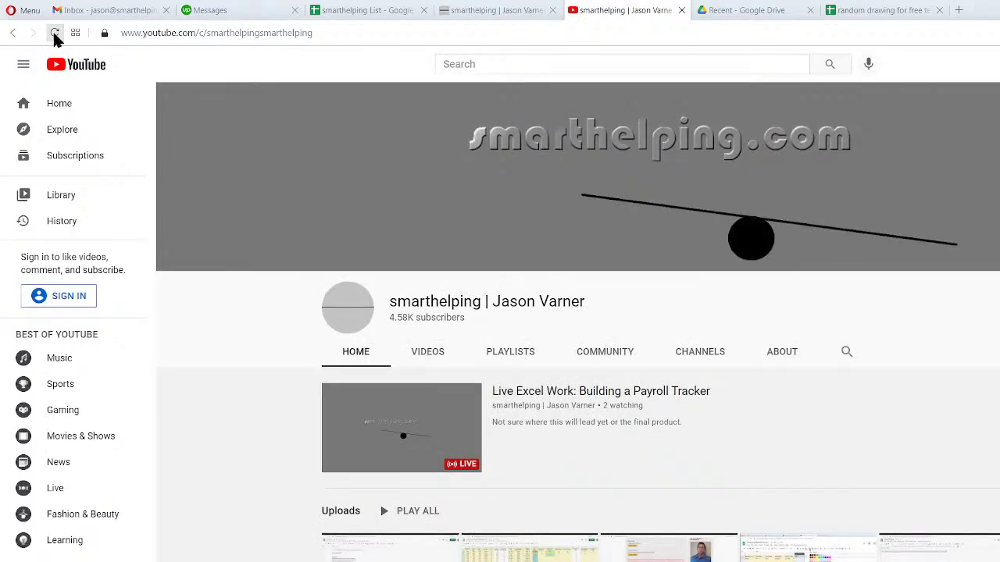
pyautogui.click(527, 399)
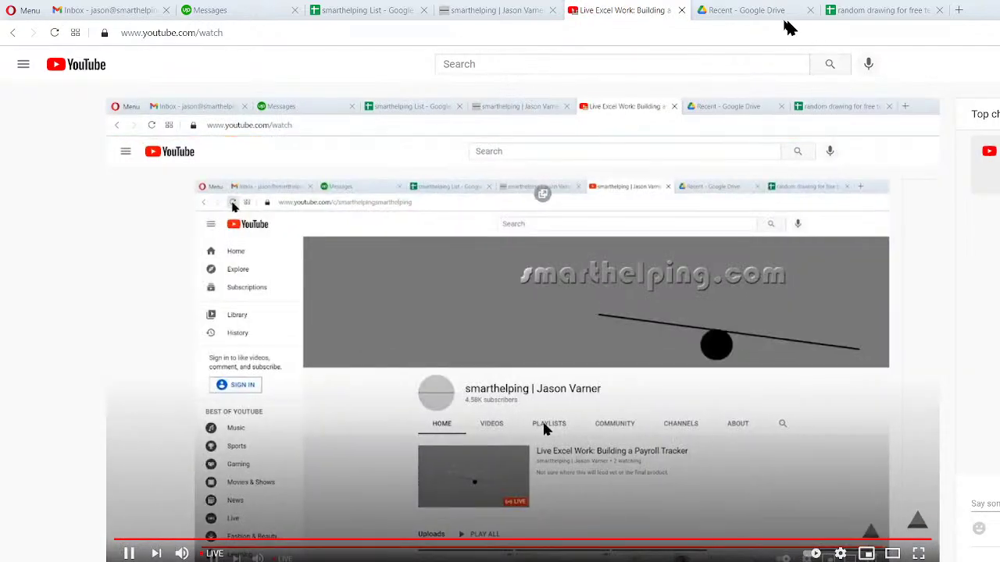
pyautogui.click(682, 10)
pyautogui.click(751, 10)
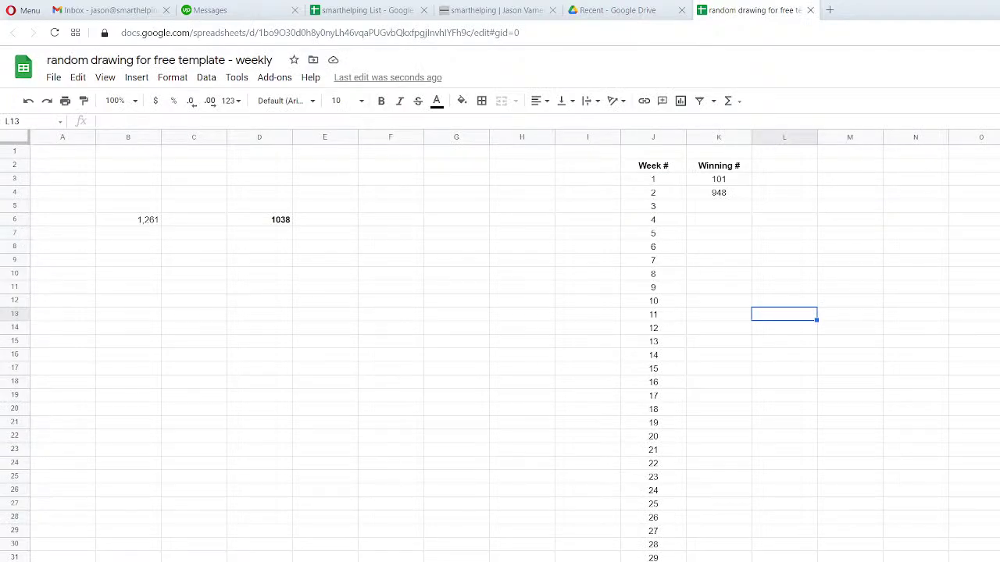
# Switch to the blank Book1 workbook in Excel.
pyautogui.click(664, 561)
pyautogui.click(664, 561)
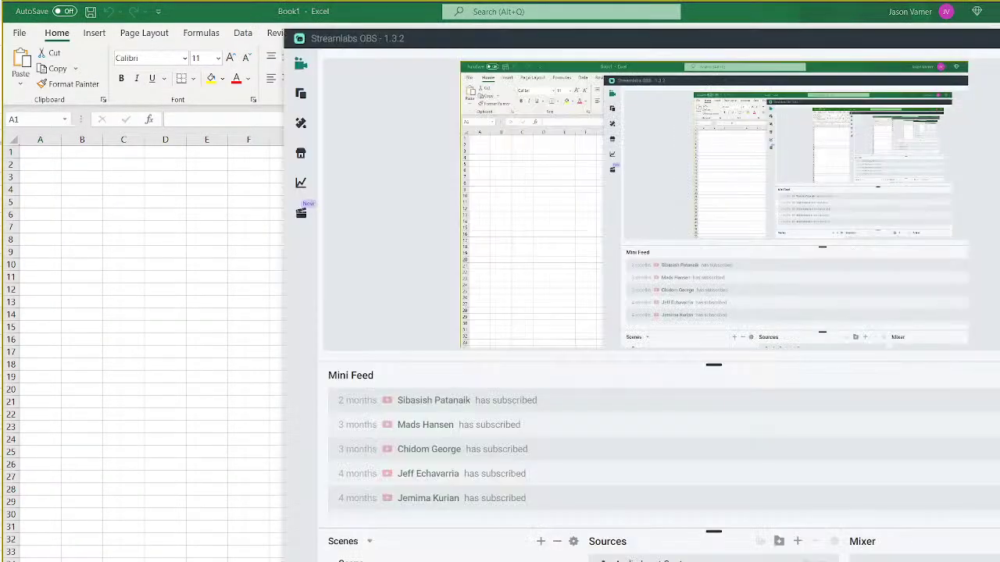
pyautogui.click(181, 447)
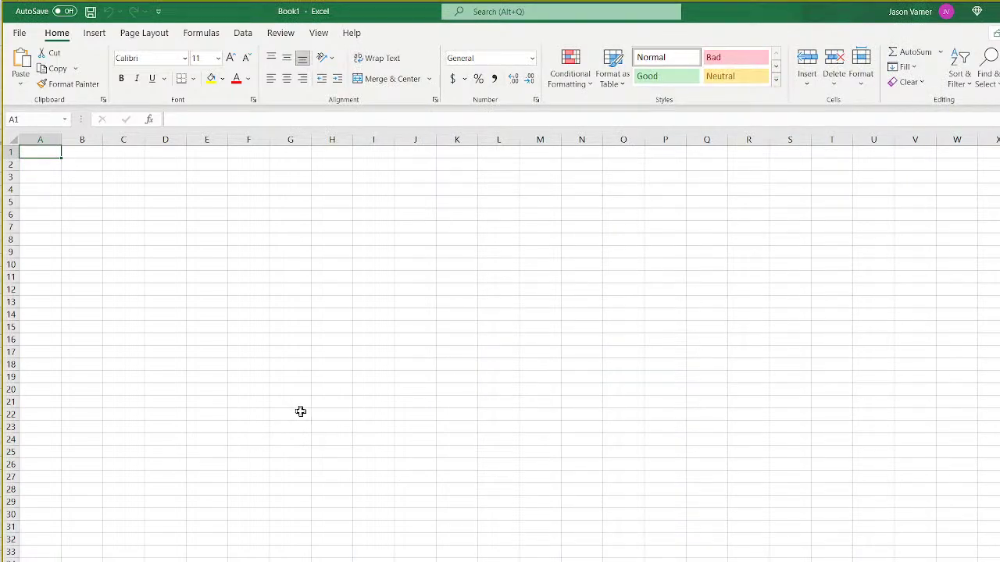
pyautogui.click(344, 305)
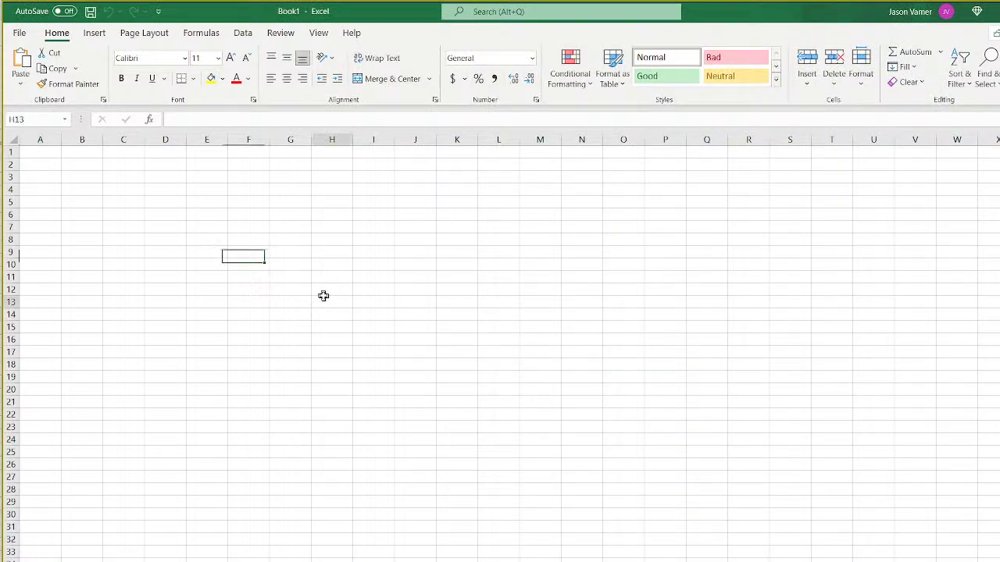
pyautogui.click(40, 155)
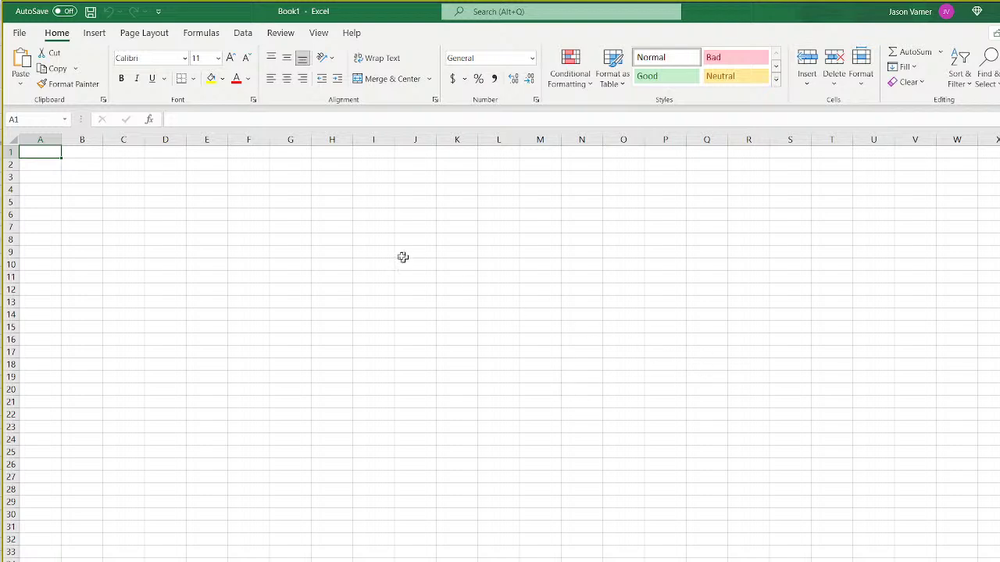
pyautogui.click(322, 237)
pyautogui.click(127, 206)
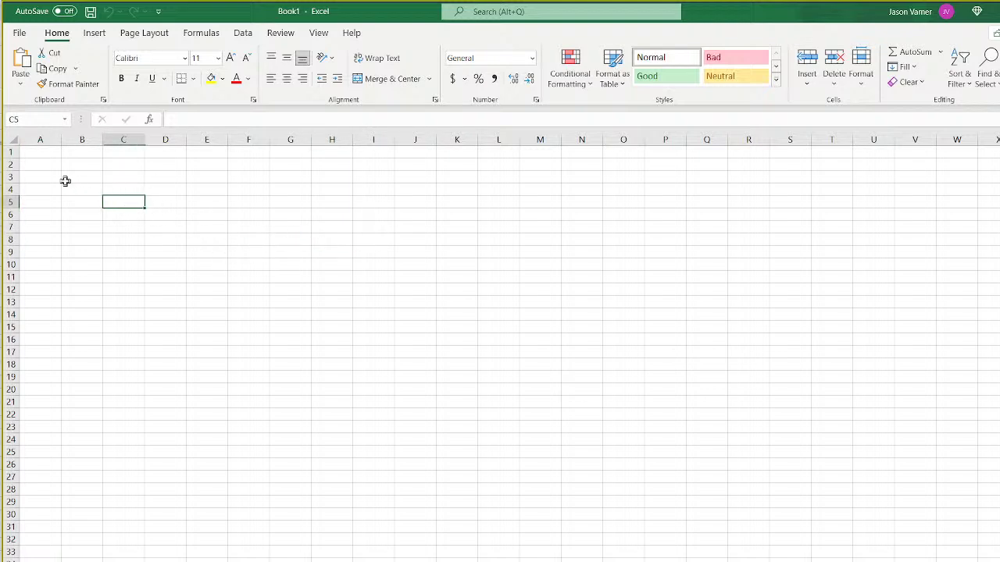
pyautogui.click(69, 179)
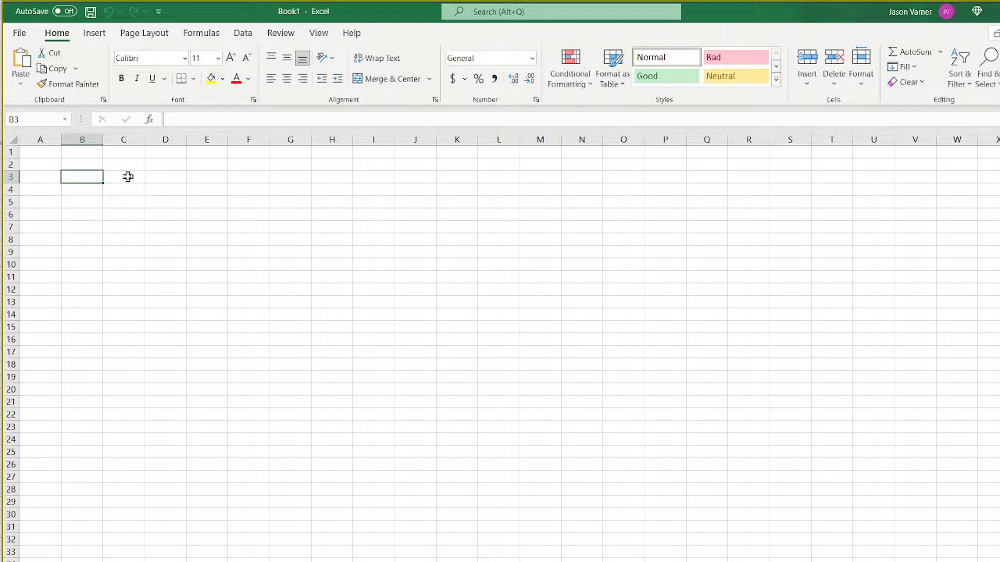
pyautogui.click(87, 162)
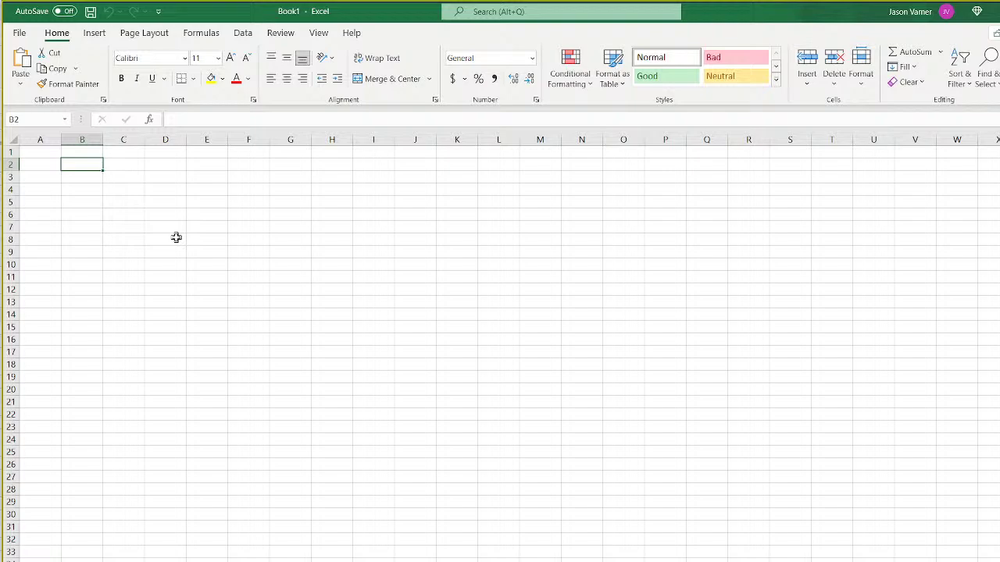
pyautogui.press('Down')
pyautogui.press('Up')
pyautogui.press('Down')
pyautogui.press('Down')
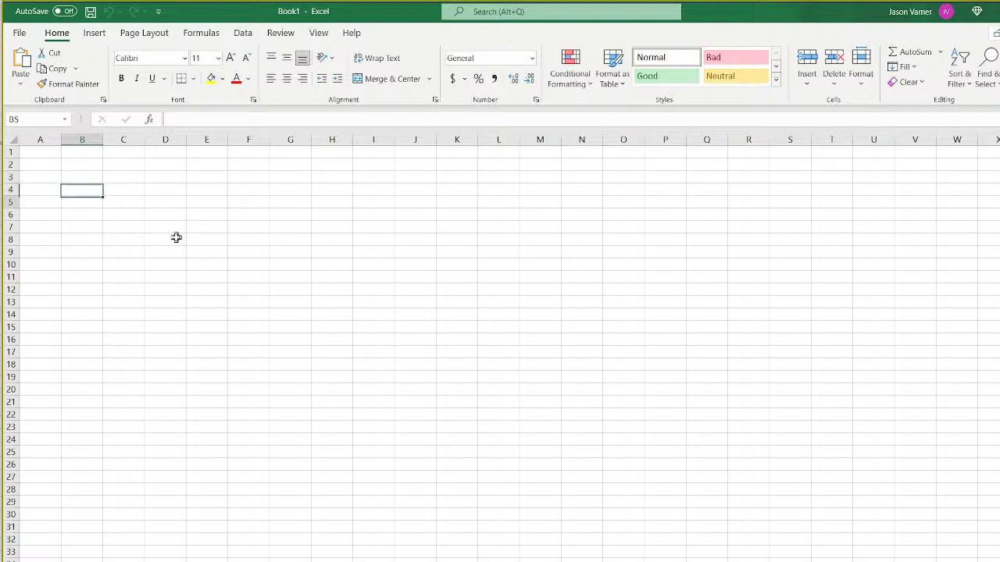
pyautogui.press('Down')
pyautogui.press('Down')
pyautogui.press('Down')
pyautogui.press('Right')
pyautogui.press('Right')
pyautogui.press('Right')
pyautogui.press('Down')
pyautogui.press('Right')
pyautogui.press('Down')
pyautogui.press('Down')
pyautogui.press('Down')
pyautogui.press('Down')
pyautogui.press('Down')
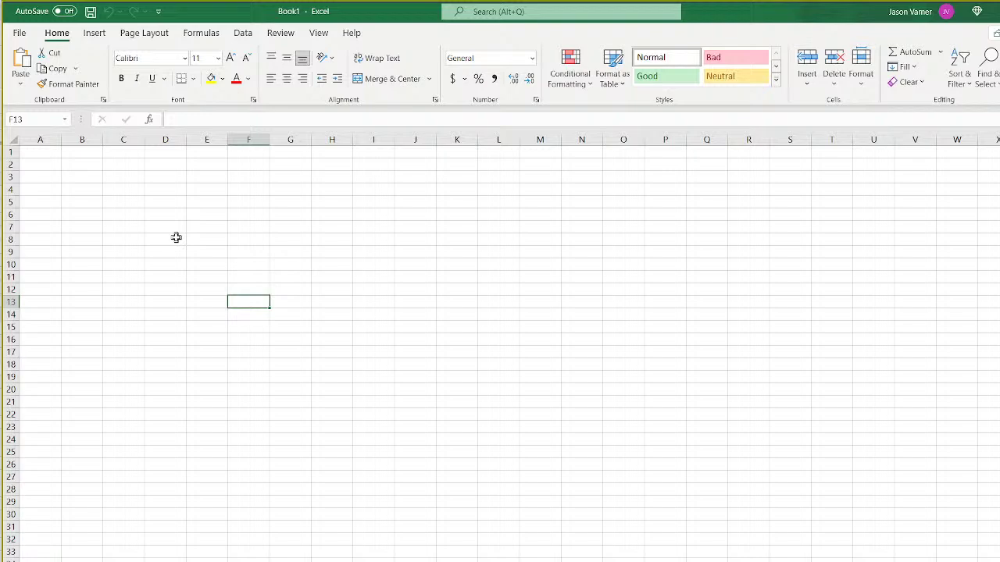
pyautogui.press('Up')
pyautogui.press('Up')
pyautogui.press('Up')
pyautogui.press('Up')
pyautogui.press('Up')
pyautogui.press('Up')
pyautogui.press('Up')
pyautogui.press('Up')
pyautogui.press('Up')
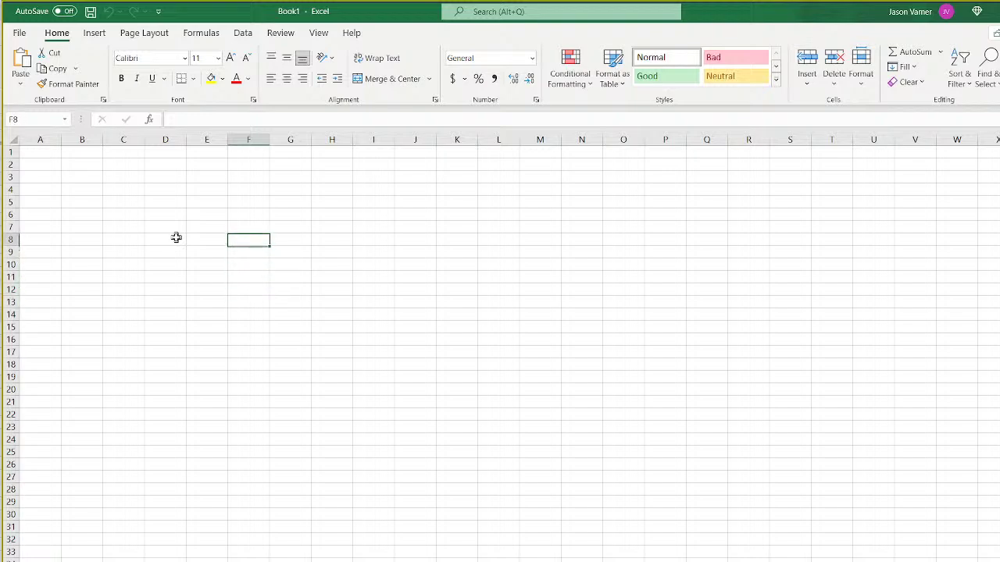
pyautogui.press('Up')
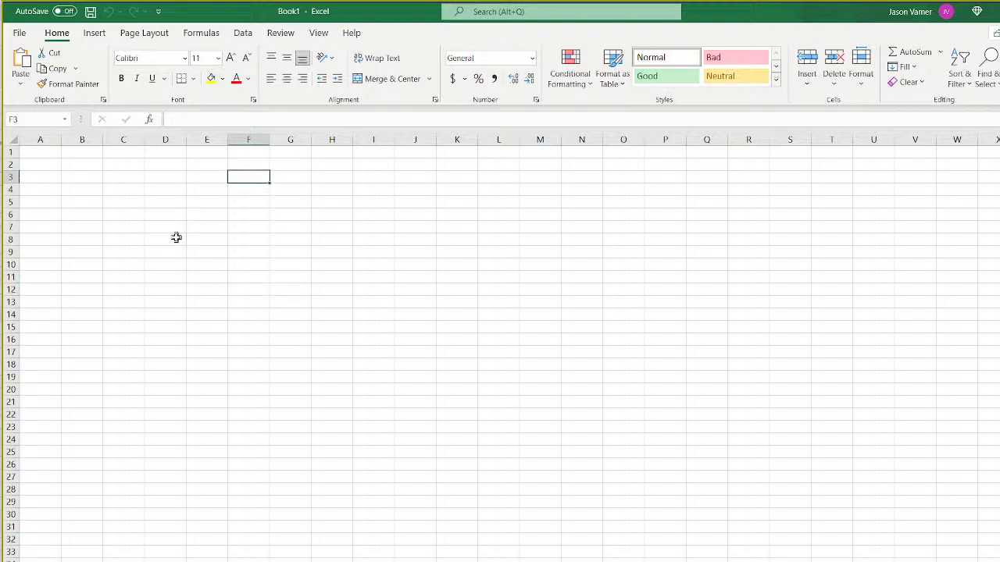
pyautogui.press('Down')
pyautogui.press('Down')
pyautogui.press('Down')
pyautogui.press('Down')
pyautogui.press('Down')
pyautogui.press('Down')
pyautogui.press('Down')
pyautogui.press('Down')
pyautogui.press('Down')
pyautogui.press('Down')
pyautogui.press('Down')
pyautogui.press('Down')
pyautogui.press('Down')
pyautogui.press('Down')
pyautogui.press('Down')
pyautogui.press('Down')
pyautogui.press('Down')
pyautogui.press('Down')
pyautogui.press('Down')
pyautogui.press('Down')
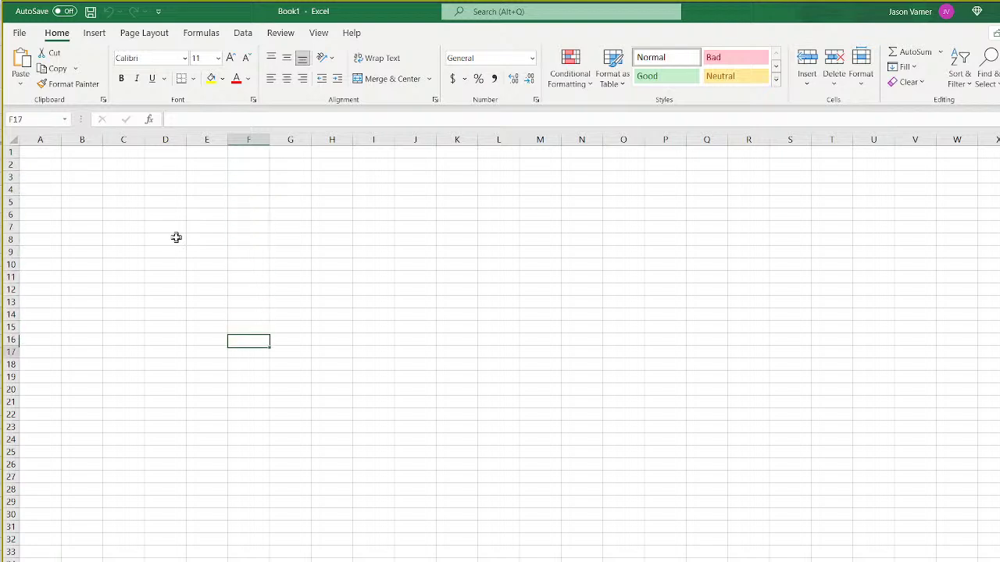
pyautogui.press('Down')
pyautogui.press('Up')
pyautogui.press('Up')
pyautogui.press('Up')
pyautogui.press('Up')
pyautogui.press('Up')
pyautogui.press('Up')
pyautogui.press('Up')
pyautogui.press('Up')
pyautogui.press('Up')
pyautogui.press('Up')
pyautogui.press('Up')
pyautogui.press('Up')
pyautogui.press('Up')
pyautogui.press('Up')
pyautogui.press('Up')
pyautogui.press('Up')
pyautogui.press('Up')
pyautogui.press('Up')
pyautogui.press('Up')
pyautogui.press('Up')
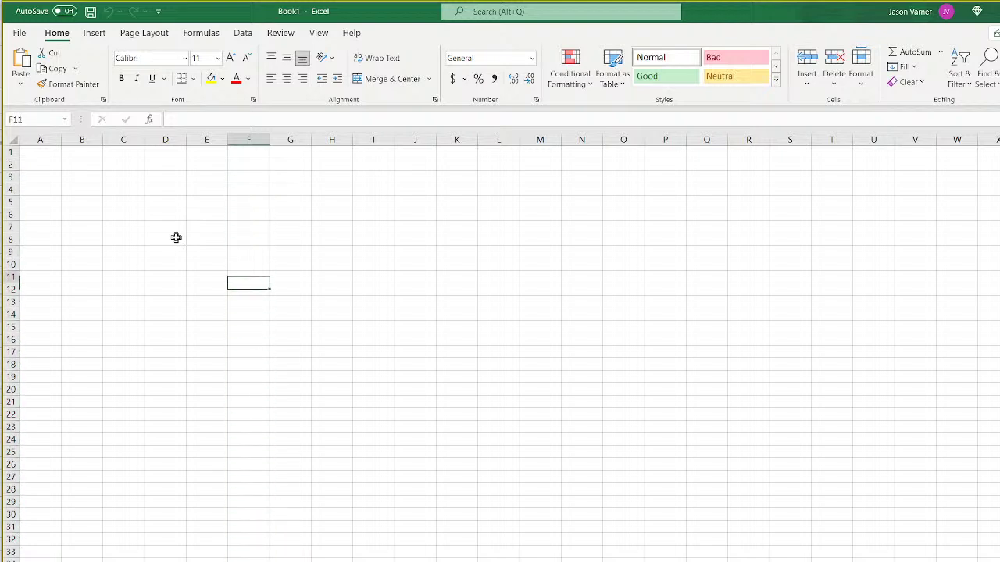
# Enter the title "PAYROLL TEMPLATE: GENERAL USE" in cell B2.
pyautogui.press('Left')
pyautogui.press('Up')
pyautogui.press('Left')
pyautogui.press('Up')
pyautogui.press('Left')
pyautogui.press('Up')
pyautogui.press('Left')
pyautogui.press('Up')
pyautogui.press('Up')
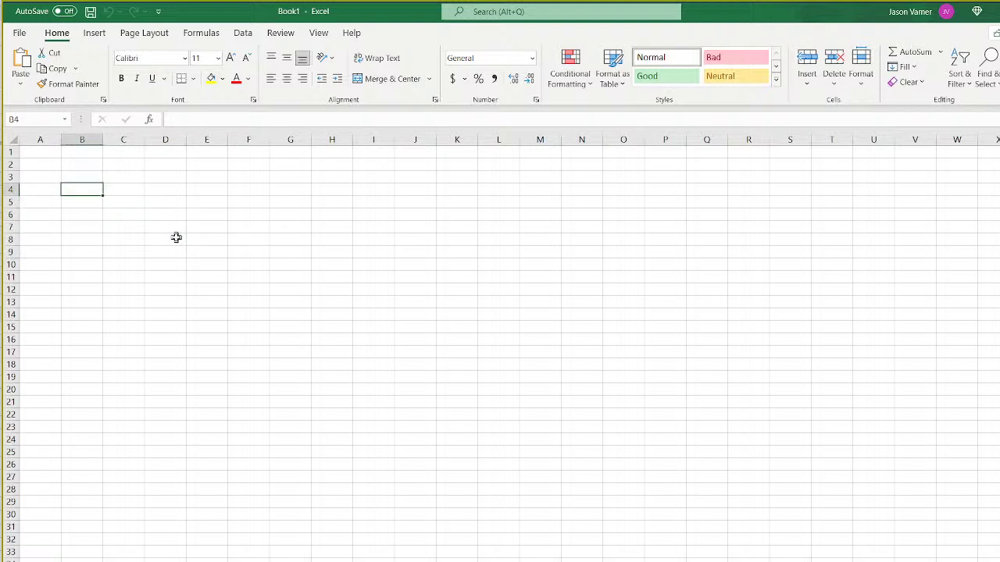
pyautogui.press('Up')
pyautogui.press('Up')
pyautogui.press('Down')
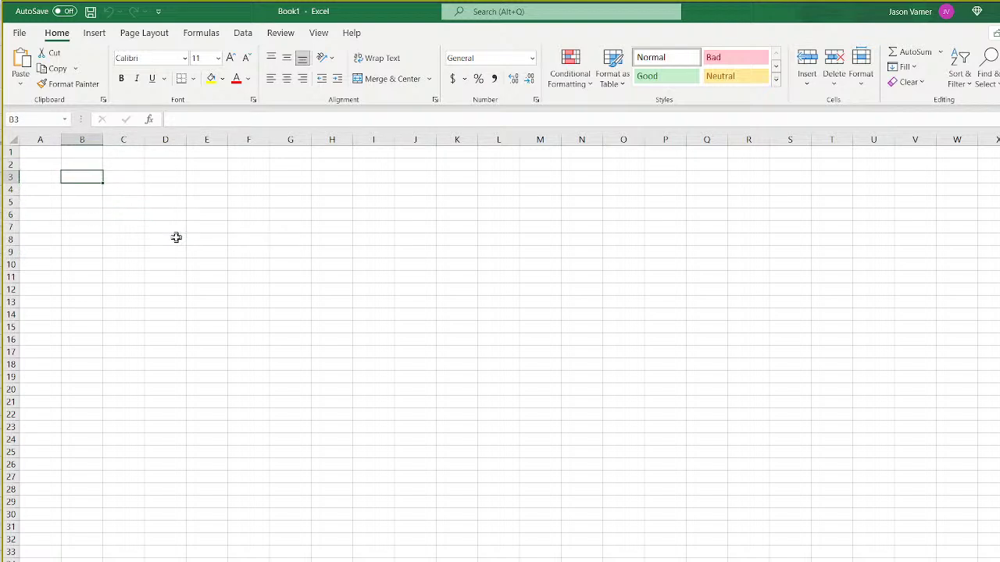
pyautogui.press('Up')
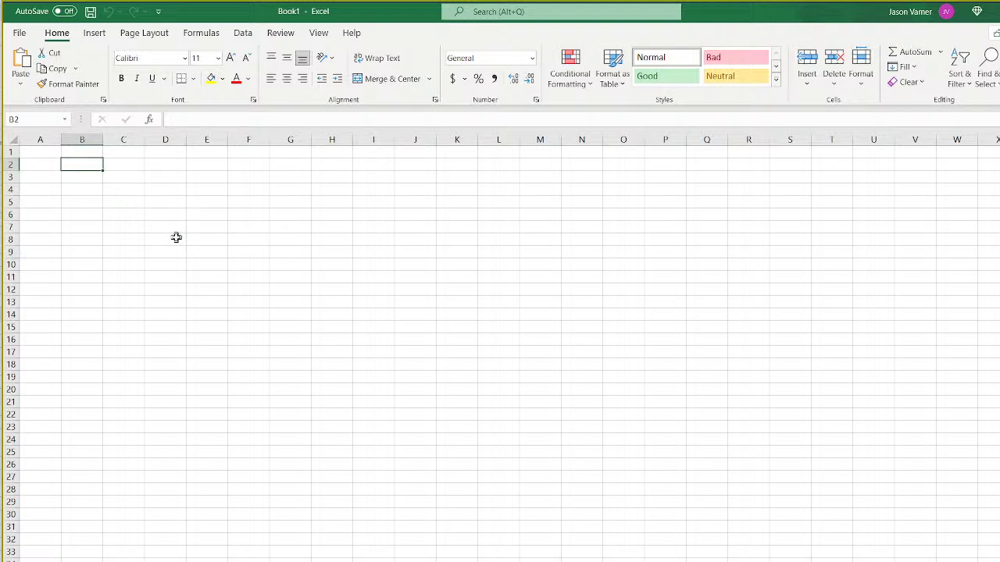
pyautogui.write('pays')
pyautogui.press('BackSpace')
pyautogui.press('BackSpace')
pyautogui.press('BackSpace')
pyautogui.press('BackSpace')
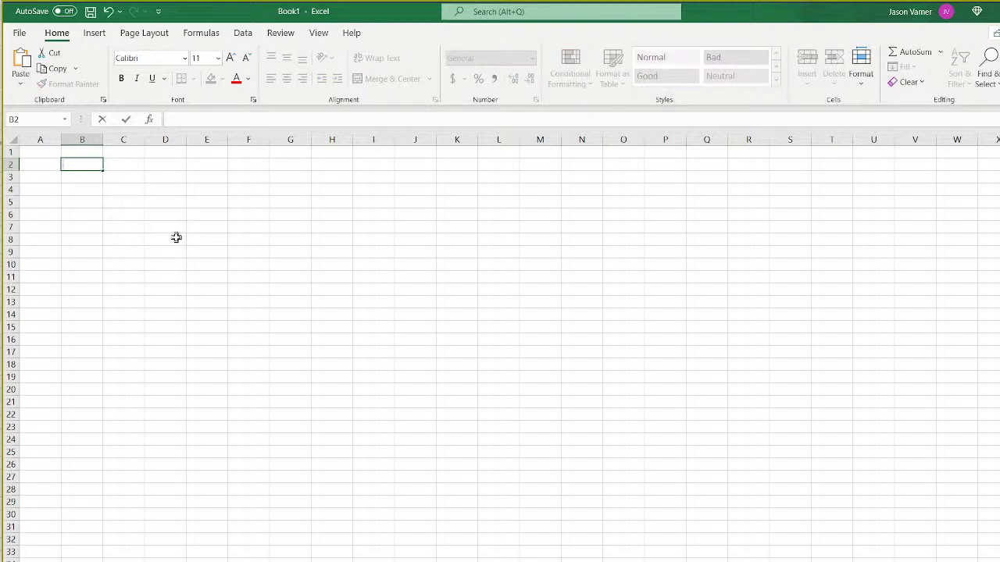
pyautogui.write('PAYROLL')
pyautogui.write(' (EMP)')
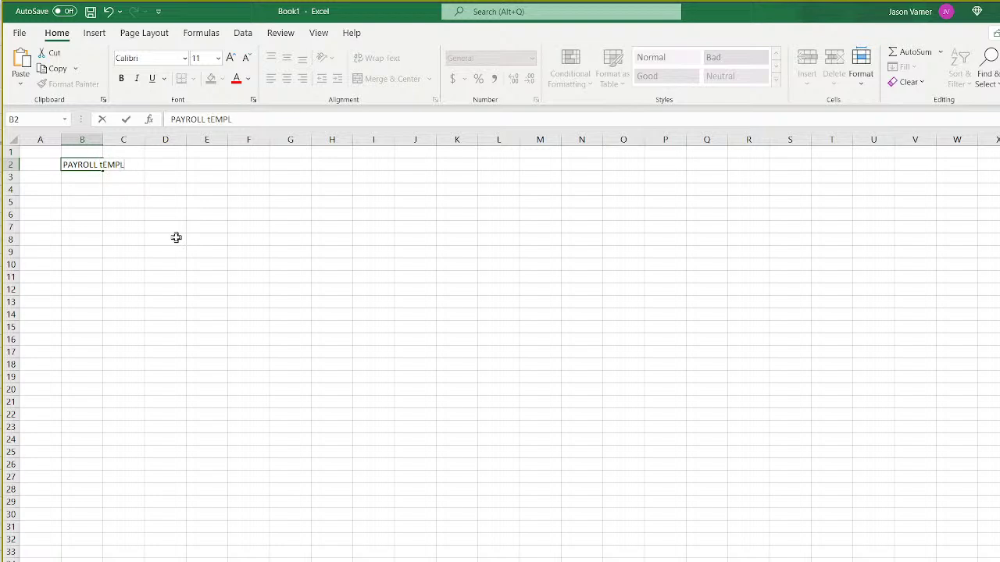
pyautogui.press('BackSpace')
pyautogui.press('BackSpace')
pyautogui.press('BackSpace')
pyautogui.press('BackSpace')
pyautogui.press('BackSpace')
pyautogui.press('BackSpace')
pyautogui.write('TEMPLATE: GENERAL USE')
pyautogui.press('Return')
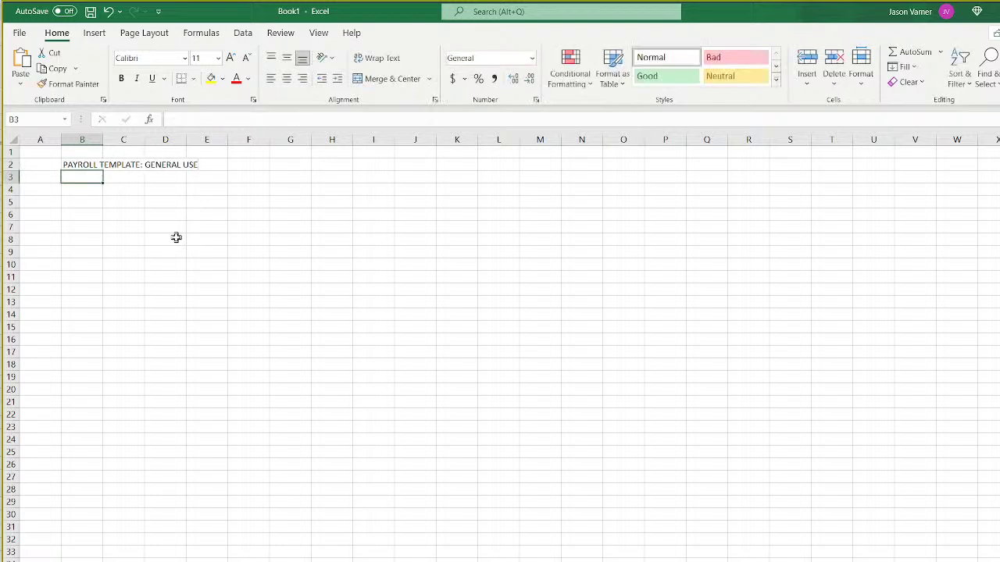
# Make the payroll template title in cell B2 bold.
pyautogui.click(85, 164)
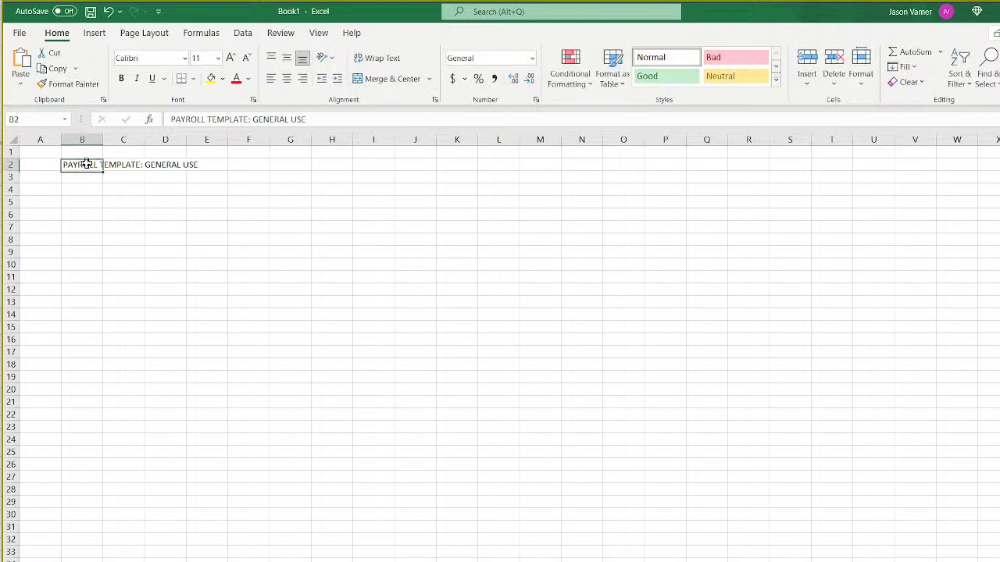
pyautogui.click(125, 78)
pyautogui.click(469, 289)
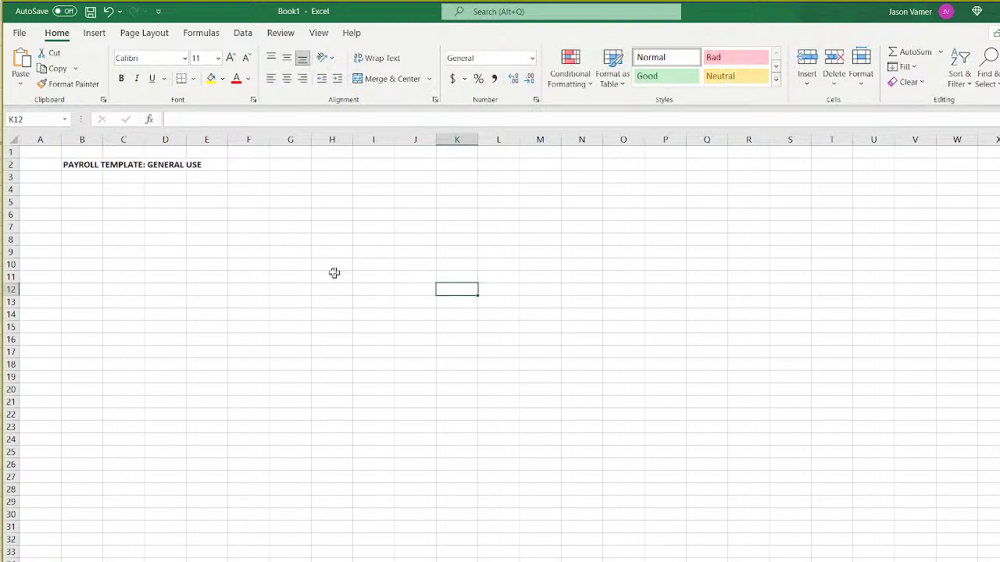
pyautogui.click(90, 177)
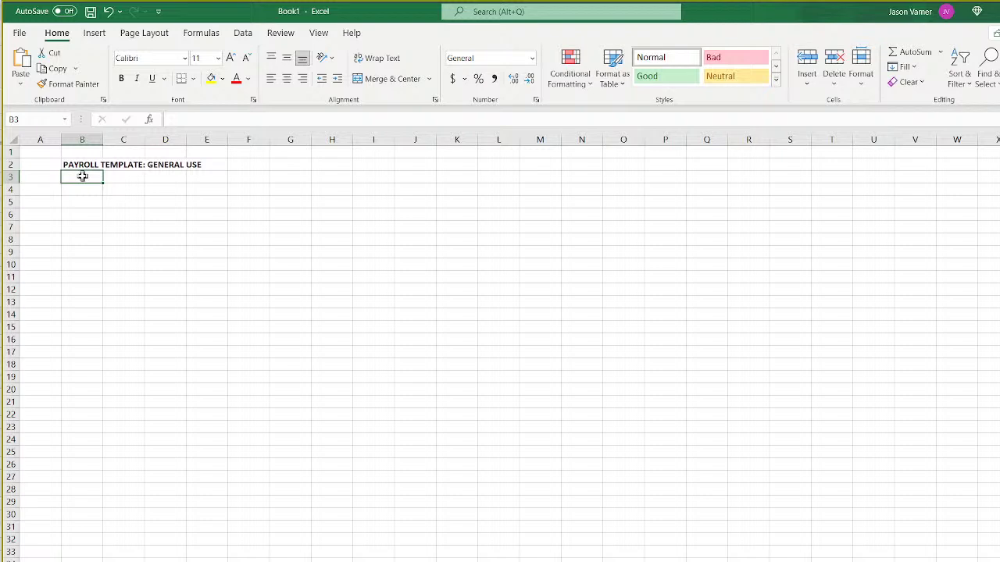
pyautogui.press('Return')
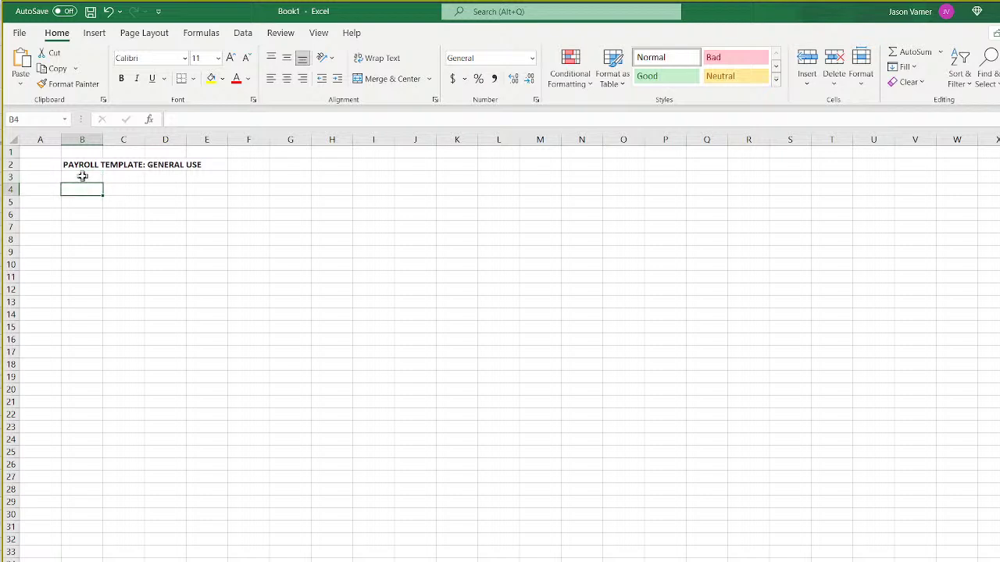
pyautogui.press('Up')
pyautogui.press('Down')
pyautogui.press('Up')
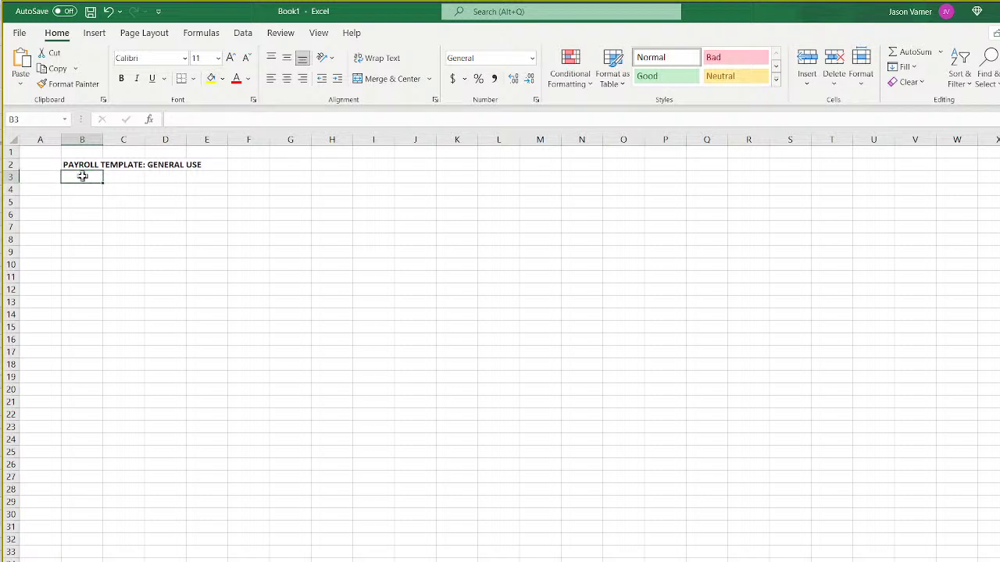
pyautogui.press('Down')
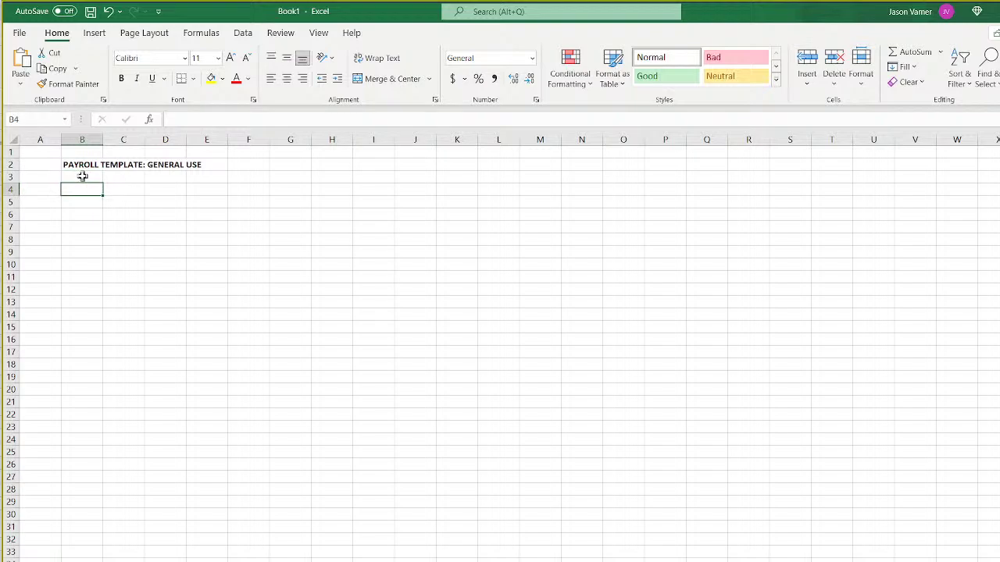
pyautogui.press('Up')
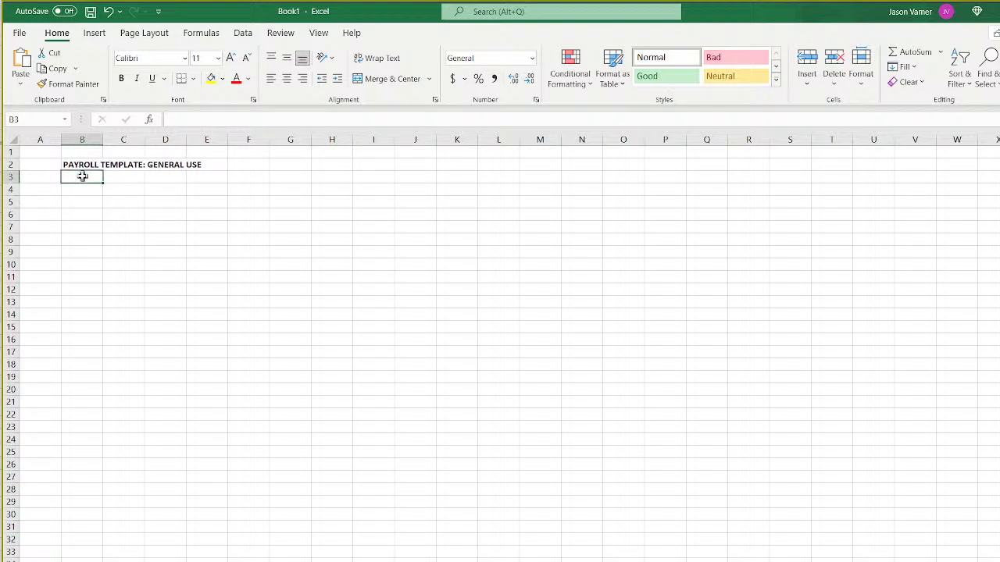
pyautogui.press('Down')
pyautogui.press('Down')
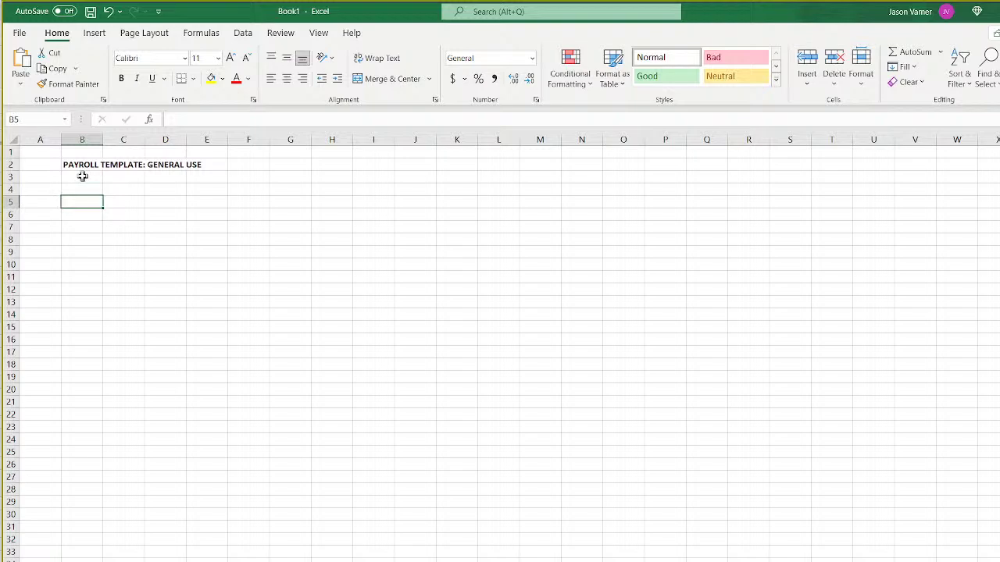
pyautogui.press('Up')
pyautogui.press('Up')
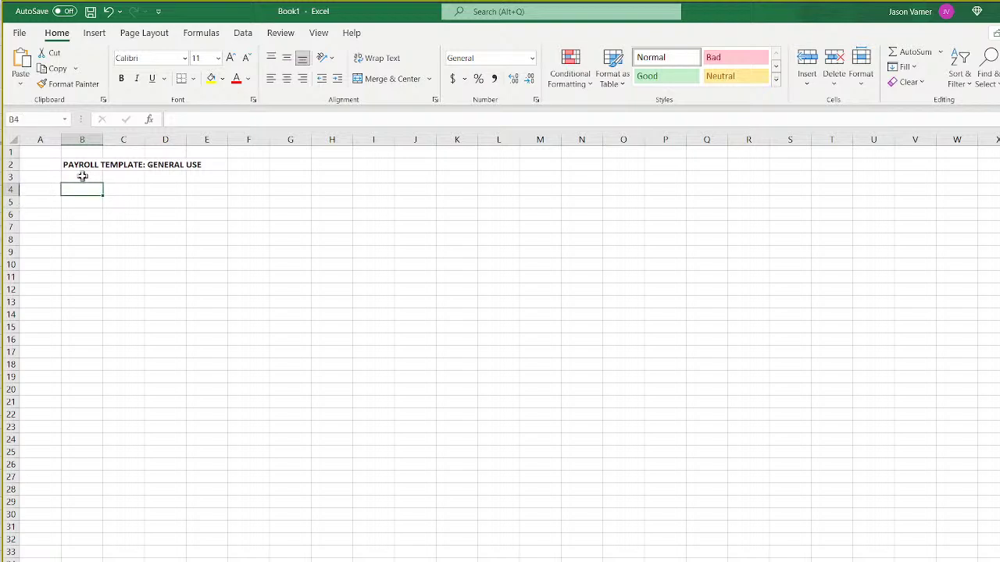
# Enter the label "Category 1" in cell B5.
pyautogui.press('Down')
pyautogui.press('Down')
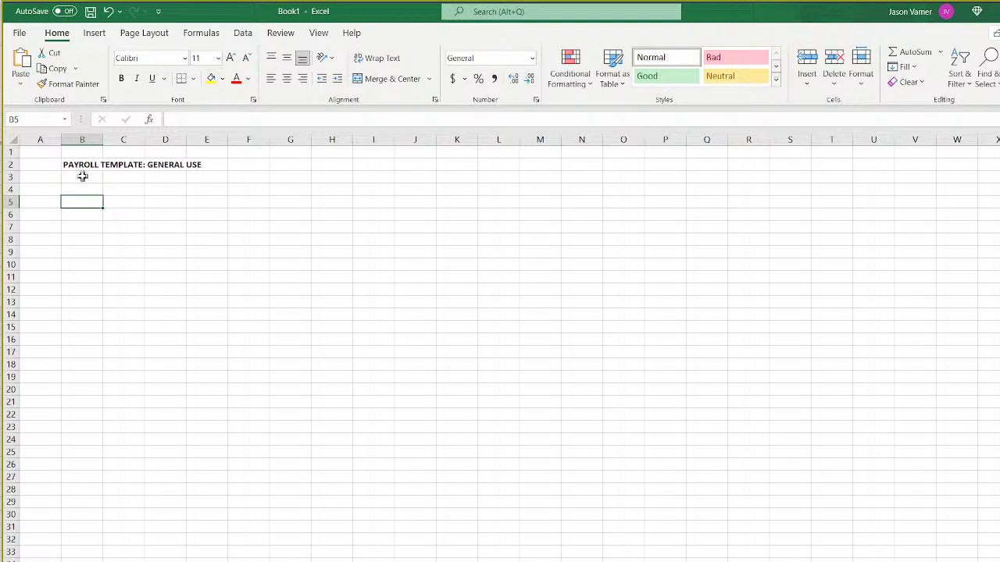
pyautogui.write('Employee 1')
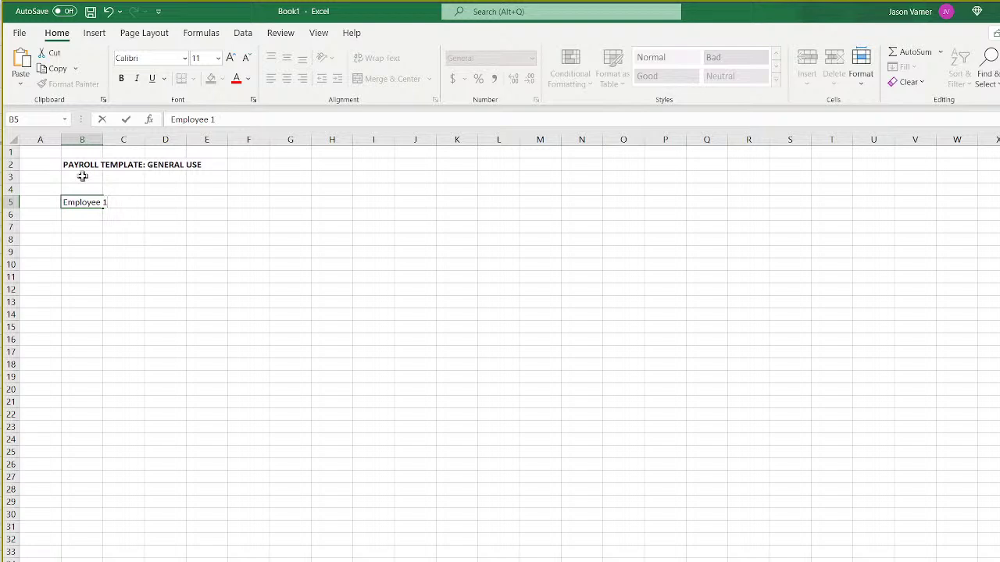
pyautogui.press('BackSpace')
pyautogui.press('BackSpace')
pyautogui.press('BackSpace')
pyautogui.press('BackSpace')
pyautogui.press('BackSpace')
pyautogui.press('BackSpace')
pyautogui.press('BackSpace')
pyautogui.press('BackSpace')
pyautogui.press('Return')
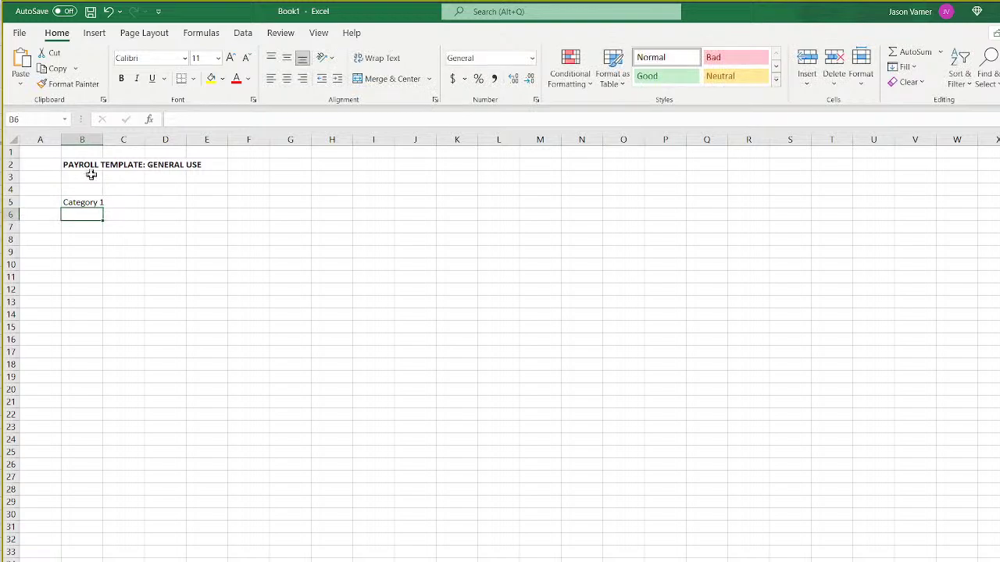
# Fill the Category 1 cell B5 with a custom light yellow from the standard color palette.
pyautogui.click(83, 203)
pyautogui.click(221, 79)
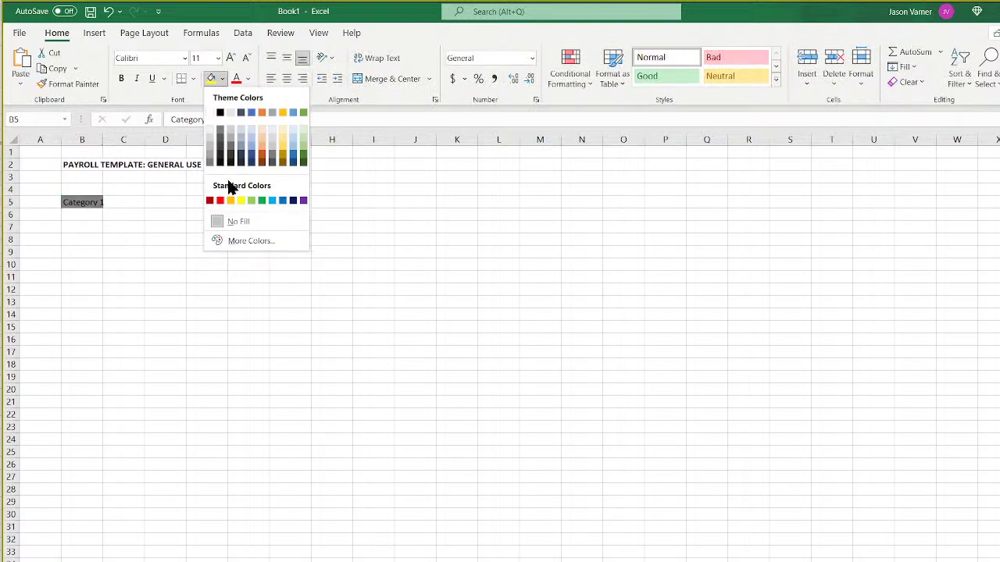
pyautogui.click(248, 240)
pyautogui.click(610, 465)
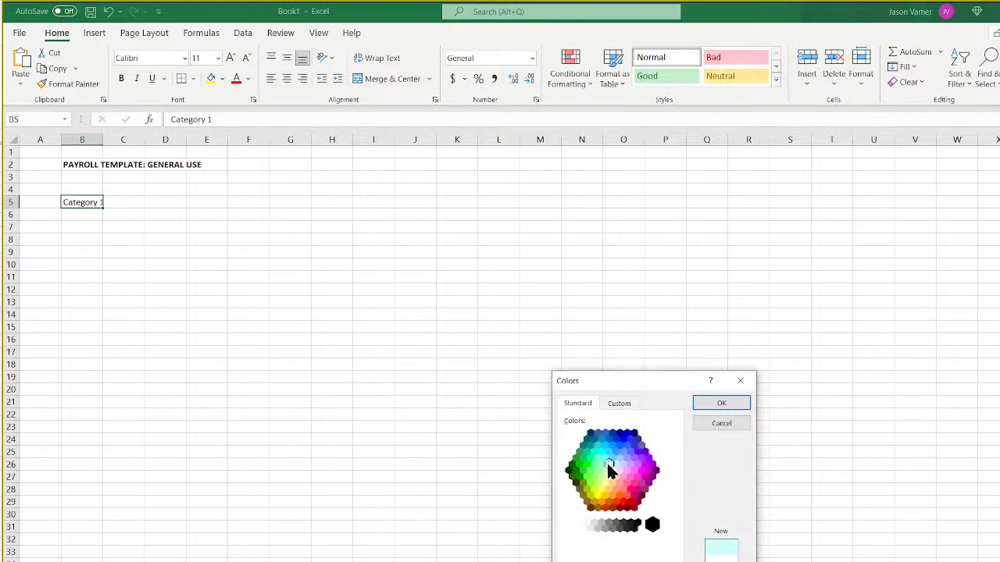
pyautogui.click(613, 471)
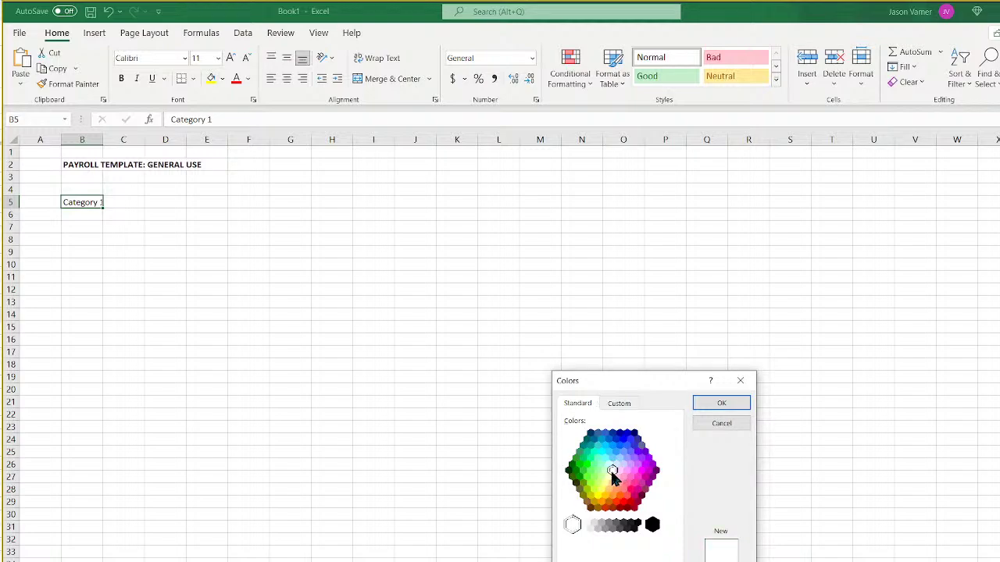
pyautogui.click(721, 404)
# Set the font color of the Category 1 cell B5 to a bright blue from the standard color palette.
pyautogui.click(247, 79)
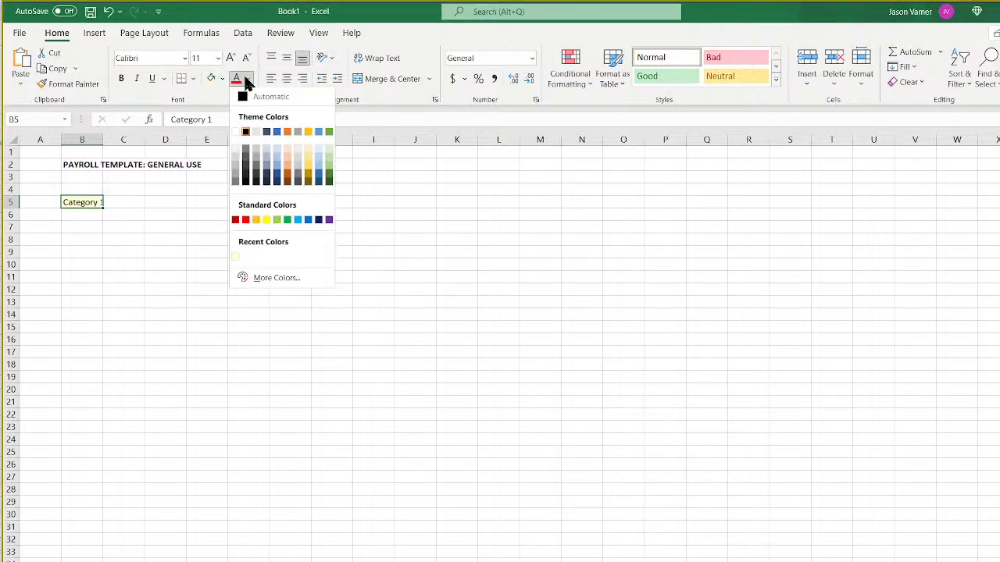
pyautogui.click(286, 276)
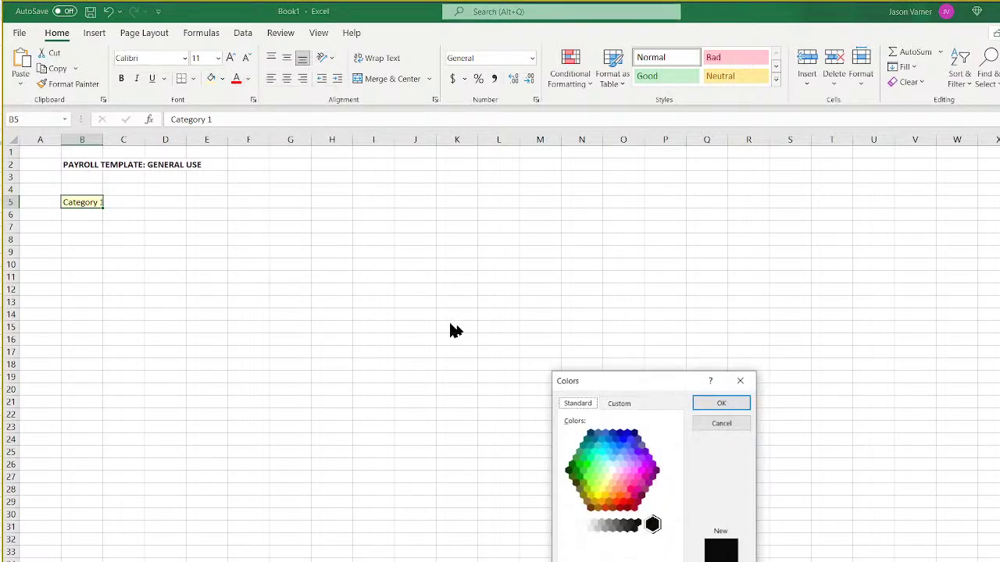
pyautogui.click(624, 440)
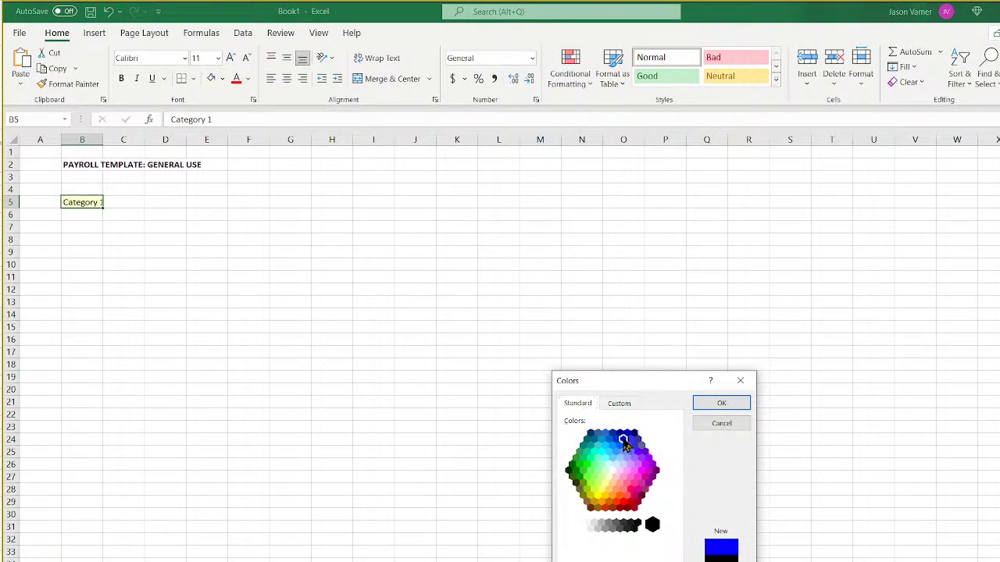
pyautogui.click(718, 405)
# Apply the same light yellow fill and blue font color to cells J3:M3.
pyautogui.moveTo(413, 178); pyautogui.dragTo(551, 177)
pyautogui.click(210, 79)
pyautogui.click(247, 79)
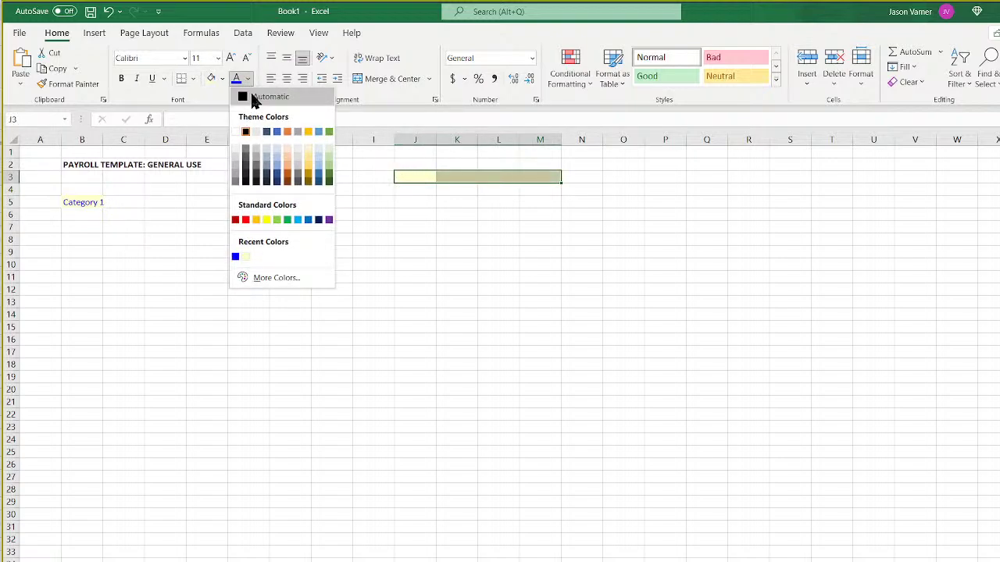
pyautogui.click(237, 81)
# Enter the note "only edit cells in this shade" in cell J3.
pyautogui.click(415, 176)
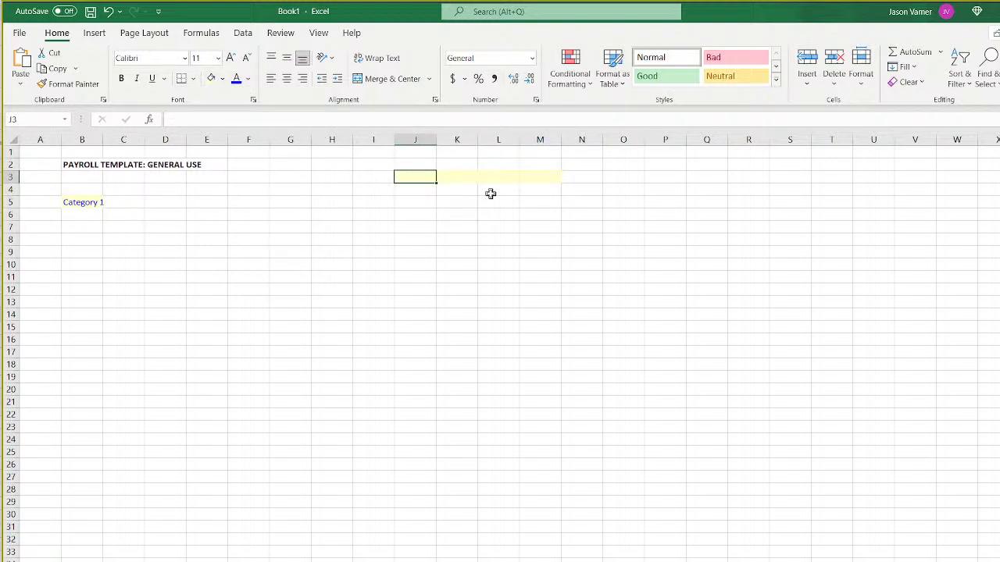
pyautogui.write('only edit c')
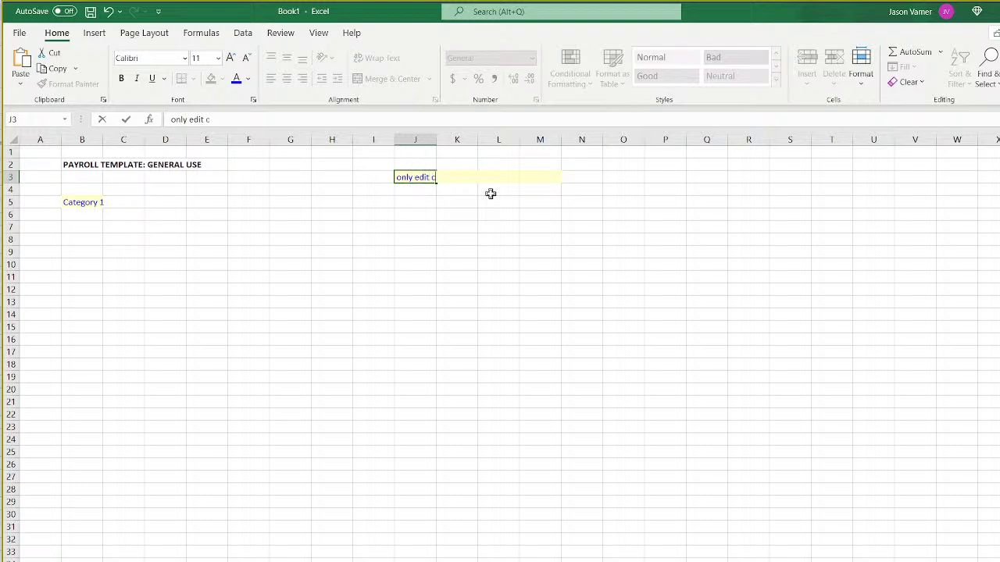
pyautogui.write('ells in this')
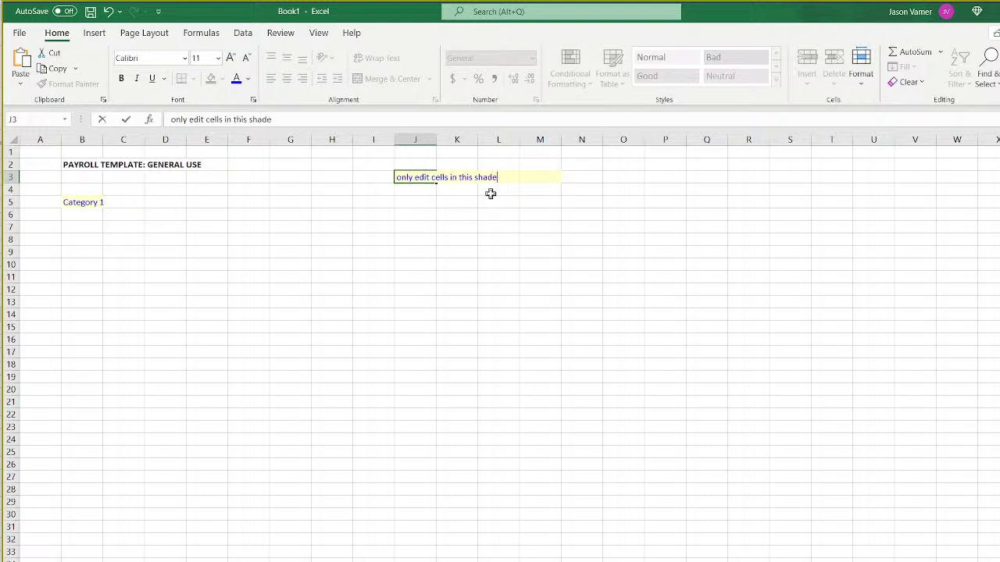
pyautogui.write(' shade')
pyautogui.press('Return')
pyautogui.click(411, 176)
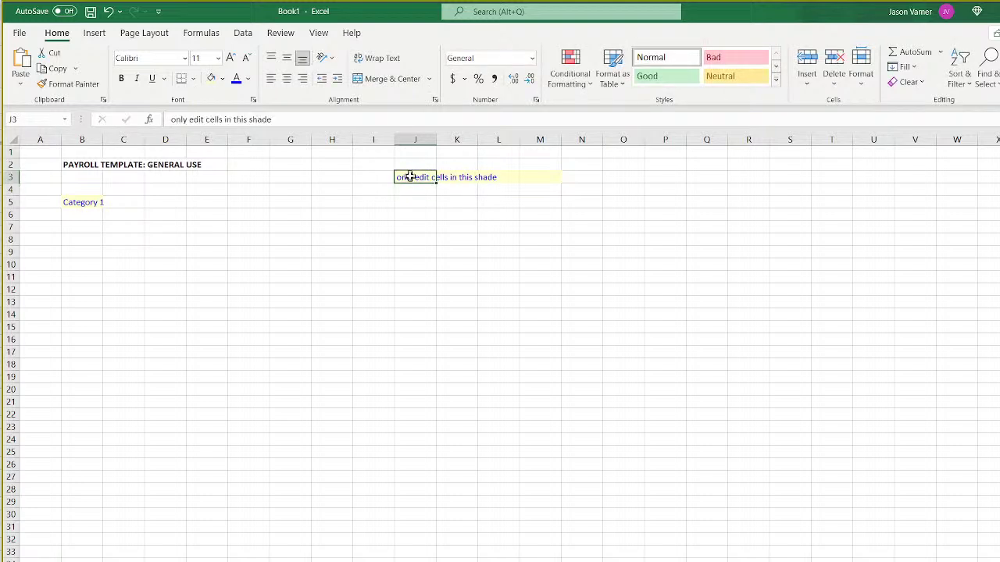
pyautogui.click(87, 202)
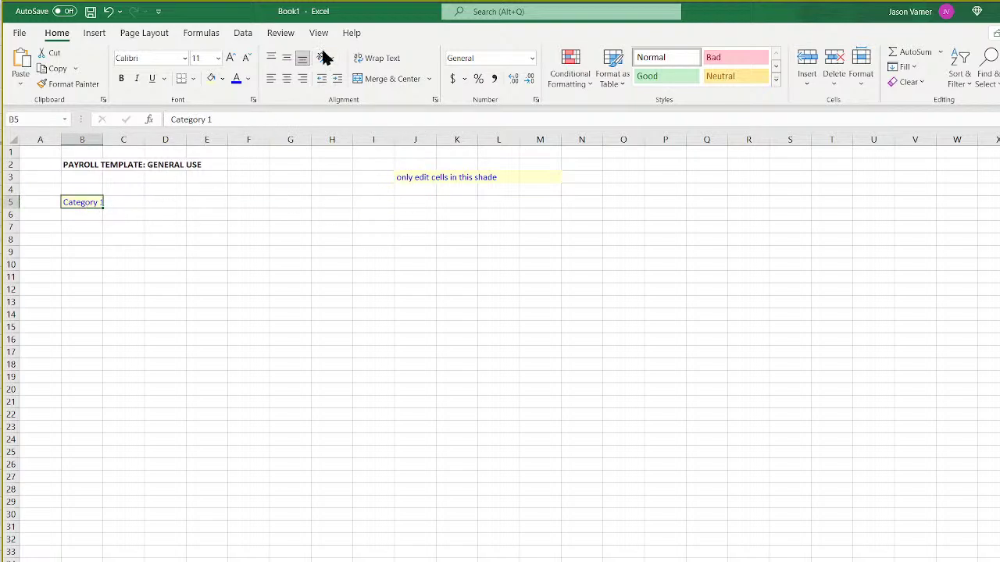
pyautogui.click(387, 253)
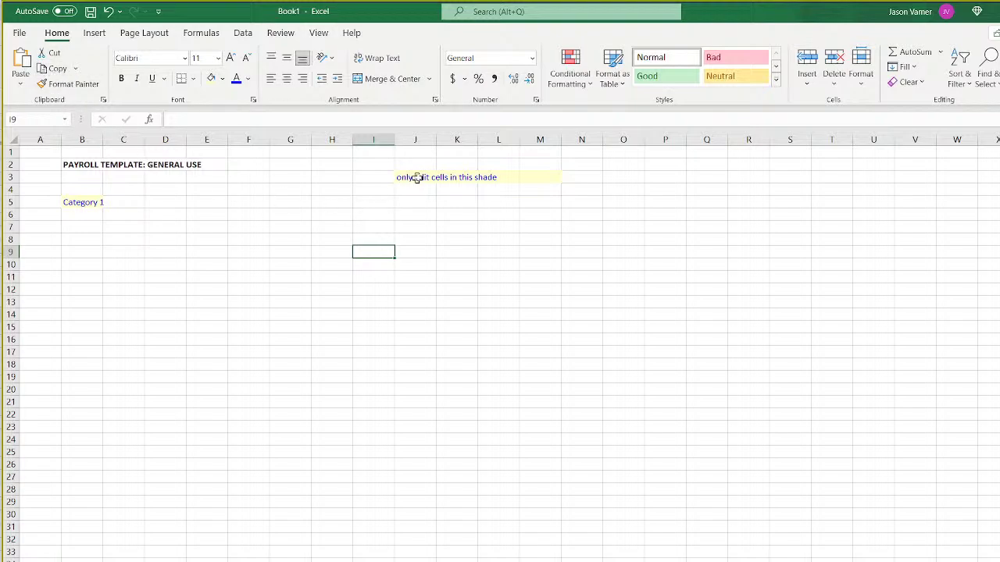
# Make the Category 1 label in cell B5 bold, and select the cell below it.
pyautogui.click(91, 203)
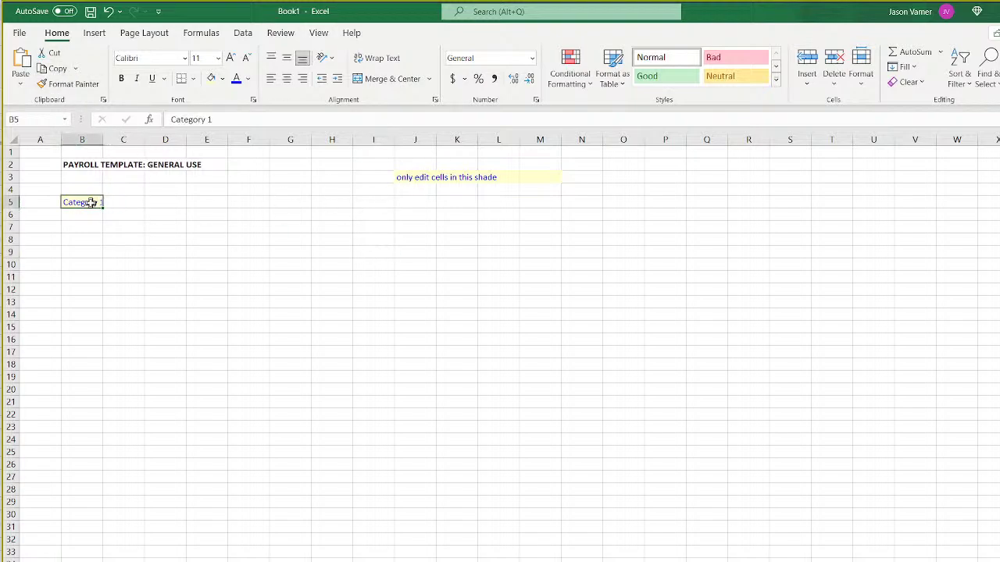
pyautogui.click(121, 78)
pyautogui.click(131, 236)
pyautogui.click(86, 213)
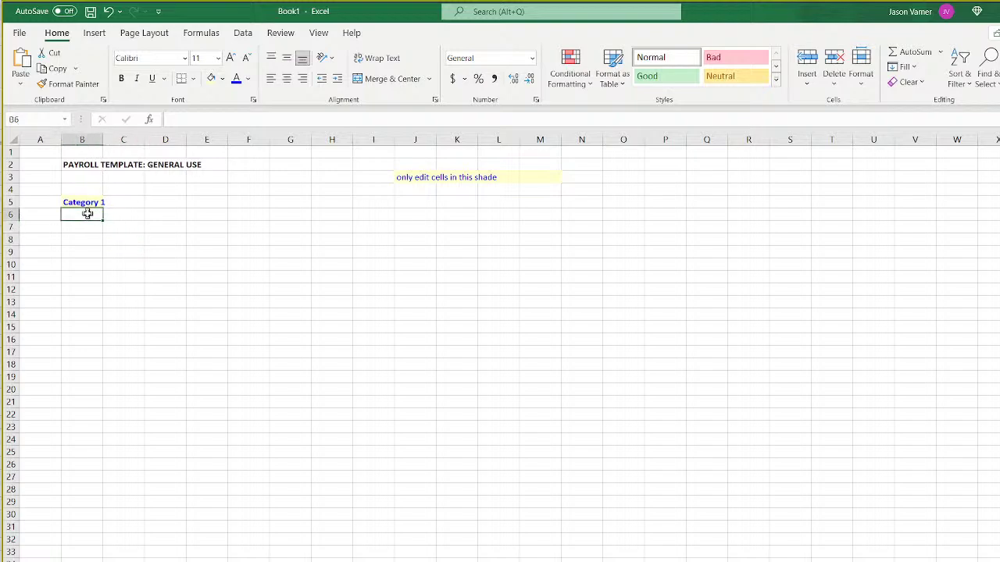
# Hide the sheet's gridlines and enter the label "Employee" in cell B6.
pyautogui.click(320, 35)
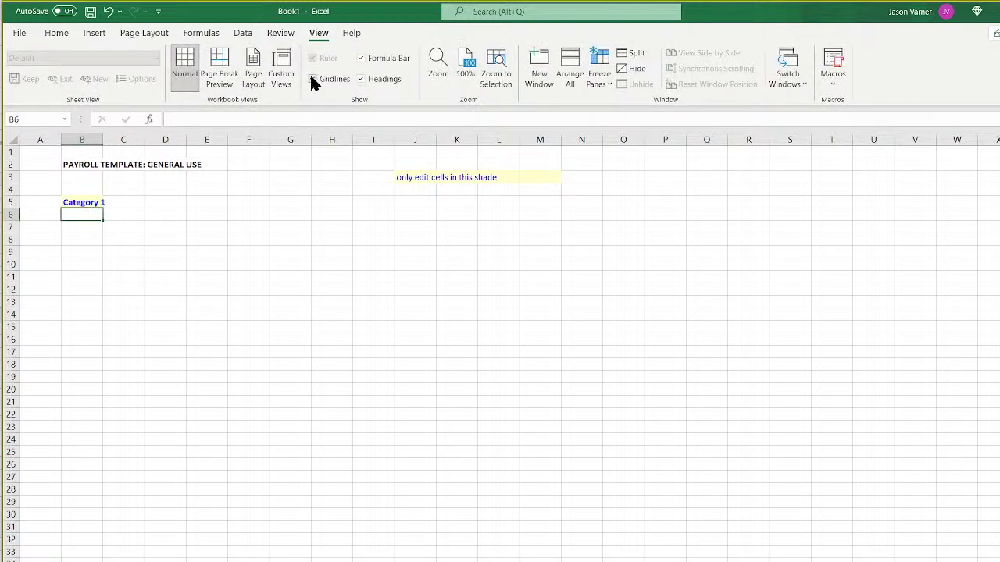
pyautogui.click(312, 78)
pyautogui.write('E')
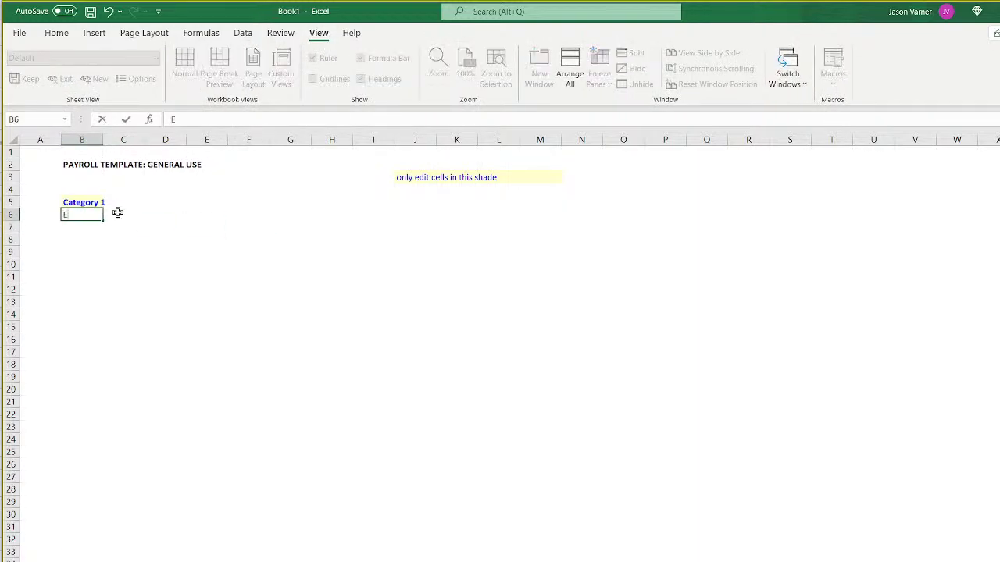
pyautogui.write('mployee')
pyautogui.press('Return')
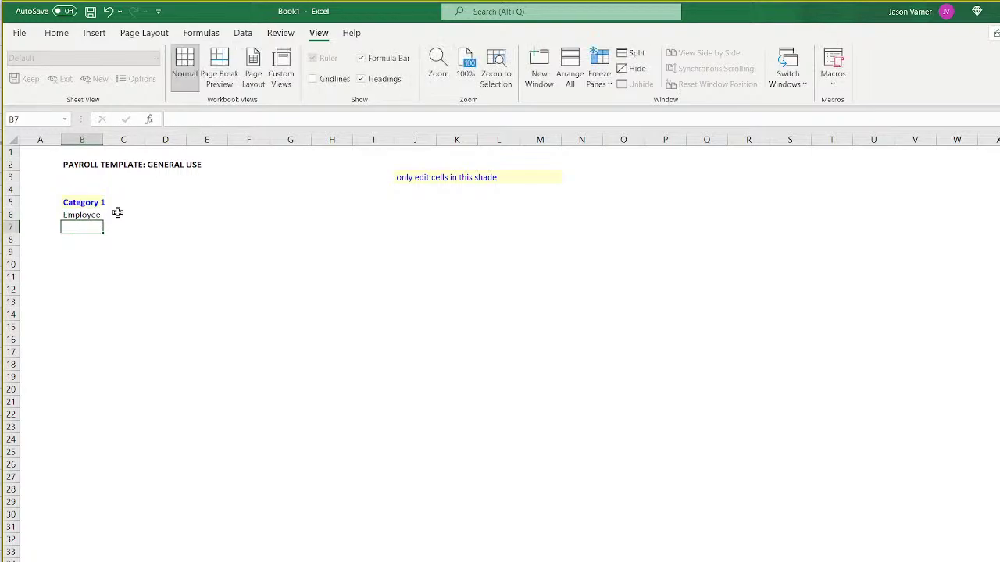
# Fill the Employee label from B6 down to B15 and widen column B to about 18.
pyautogui.click(97, 218)
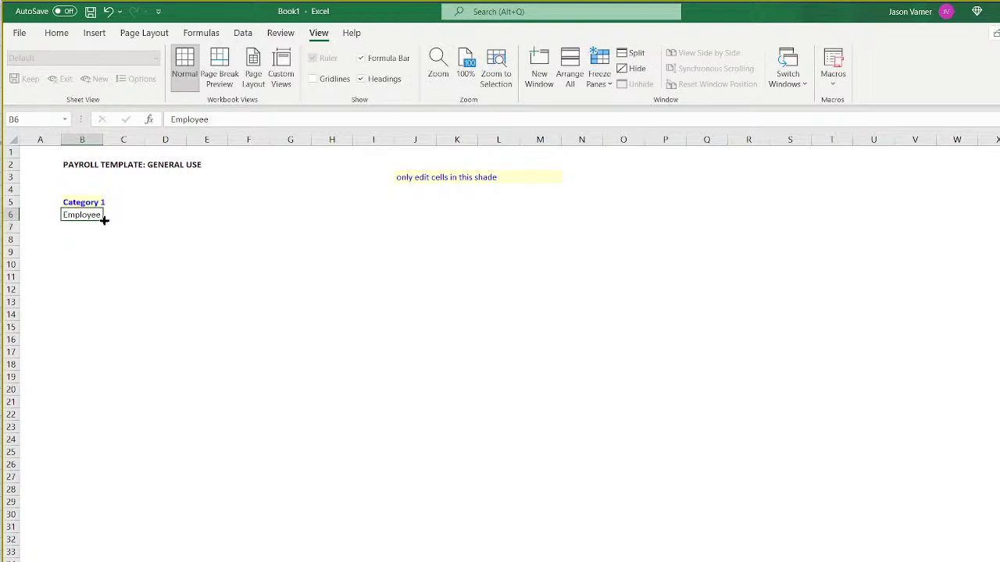
pyautogui.moveTo(104, 221); pyautogui.dragTo(102, 333)
pyautogui.moveTo(103, 139); pyautogui.dragTo(150, 142)
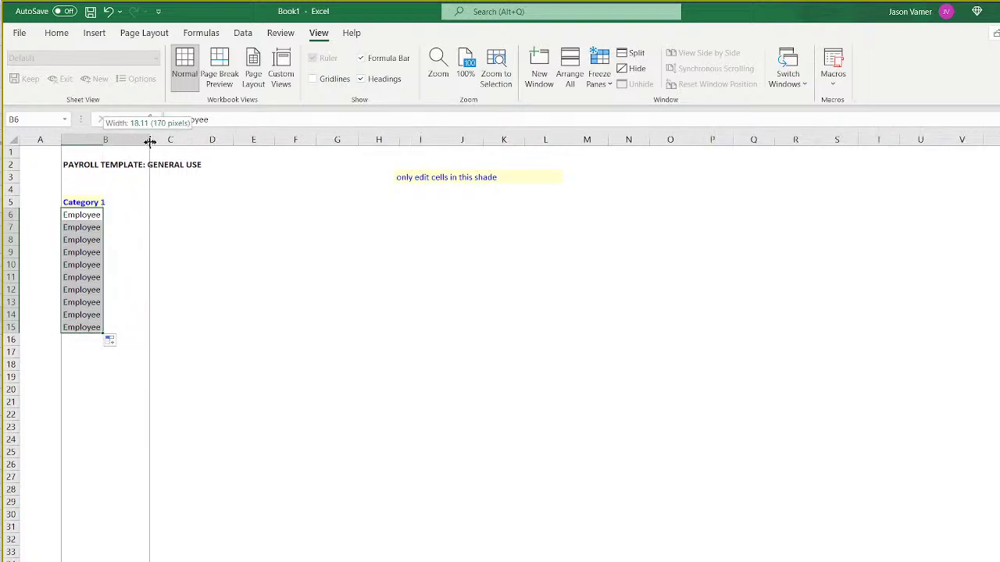
# Apply the light yellow fill and blue font color to the Employee cells B6:B15.
pyautogui.click(66, 33)
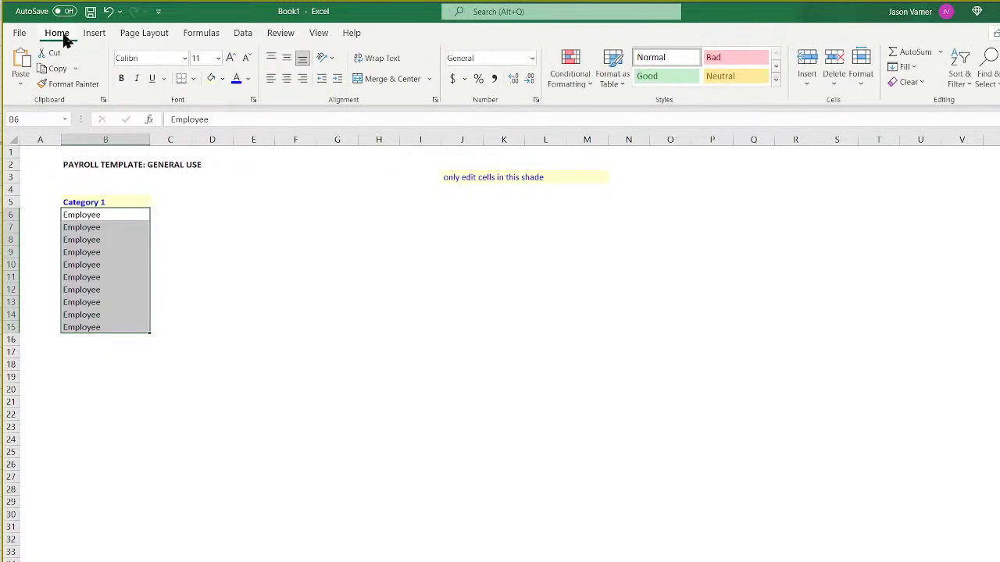
pyautogui.click(213, 79)
pyautogui.click(236, 78)
pyautogui.click(295, 326)
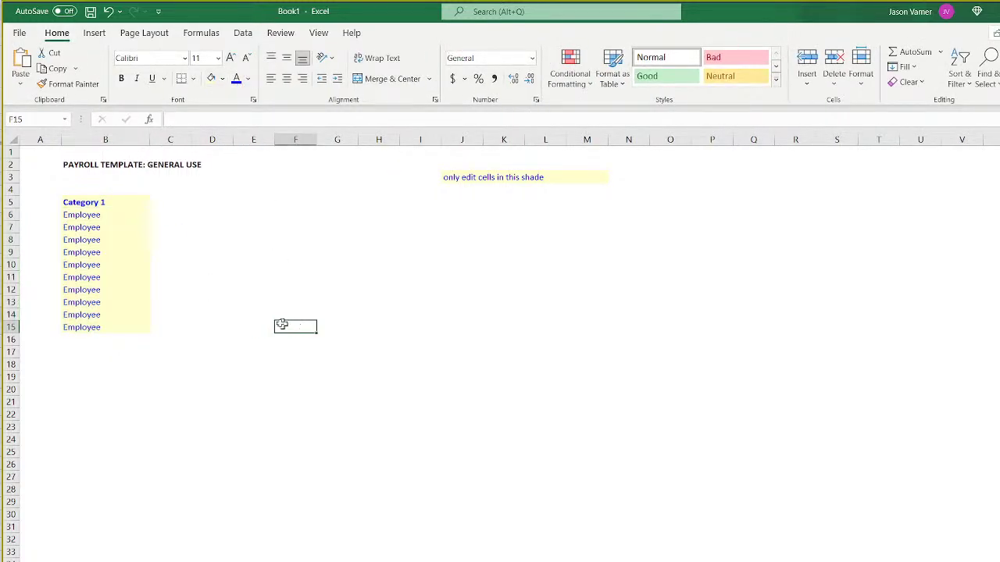
pyautogui.moveTo(92, 215); pyautogui.dragTo(104, 325)
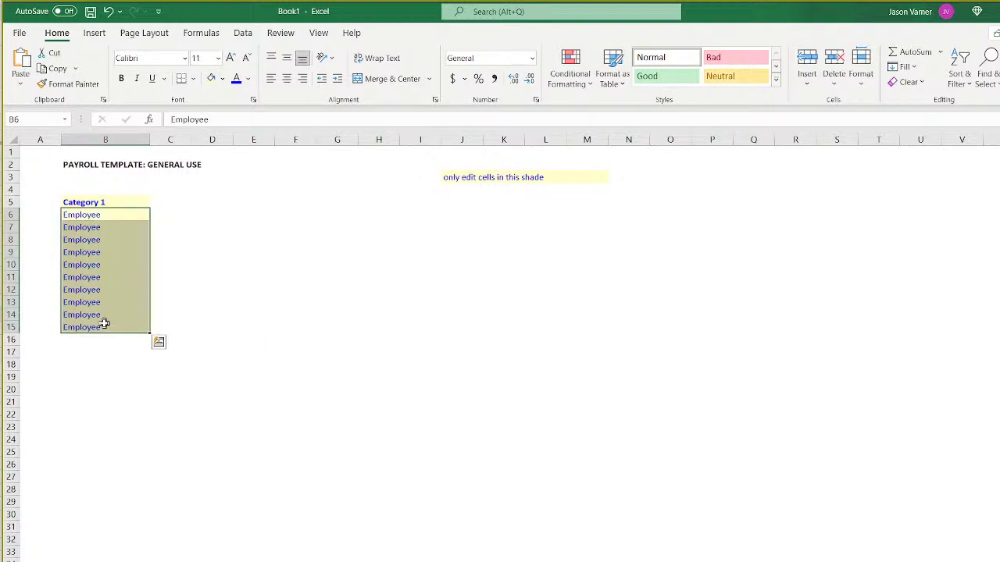
pyautogui.click(99, 215)
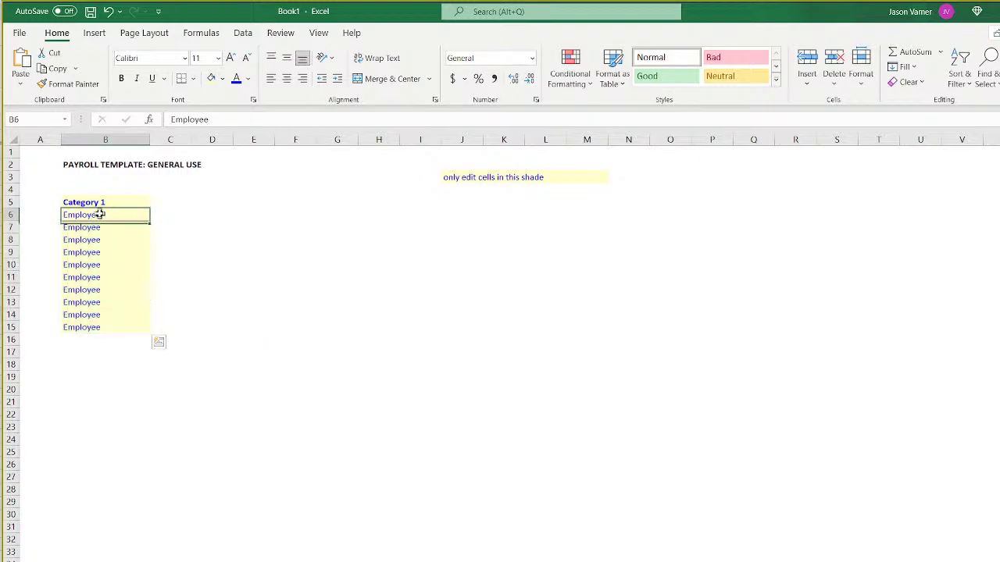
pyautogui.click(86, 165)
pyautogui.click(85, 205)
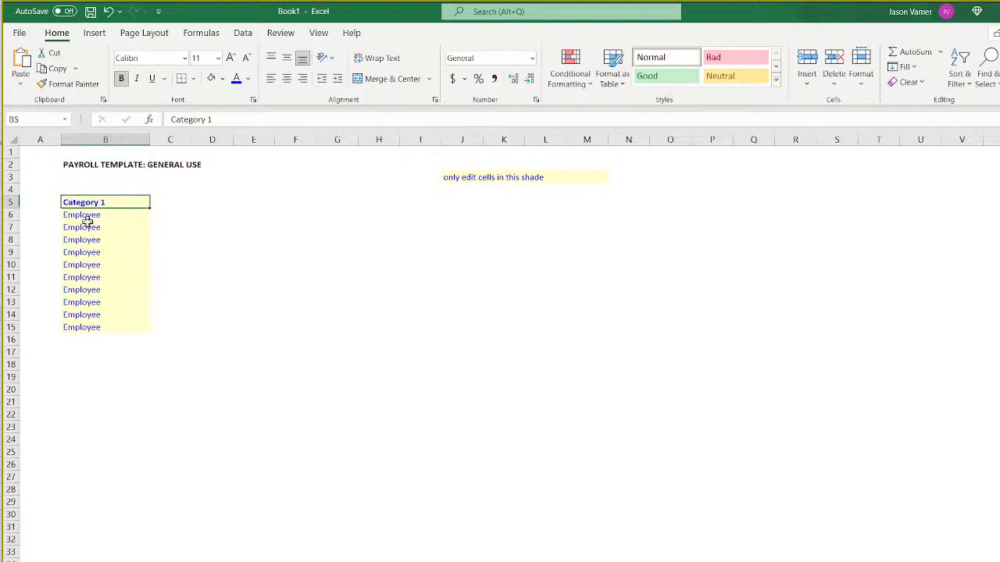
pyautogui.click(86, 221)
pyautogui.moveTo(90, 200); pyautogui.dragTo(97, 338)
pyautogui.click(100, 202)
pyautogui.moveTo(102, 215); pyautogui.dragTo(115, 361)
pyautogui.click(336, 351)
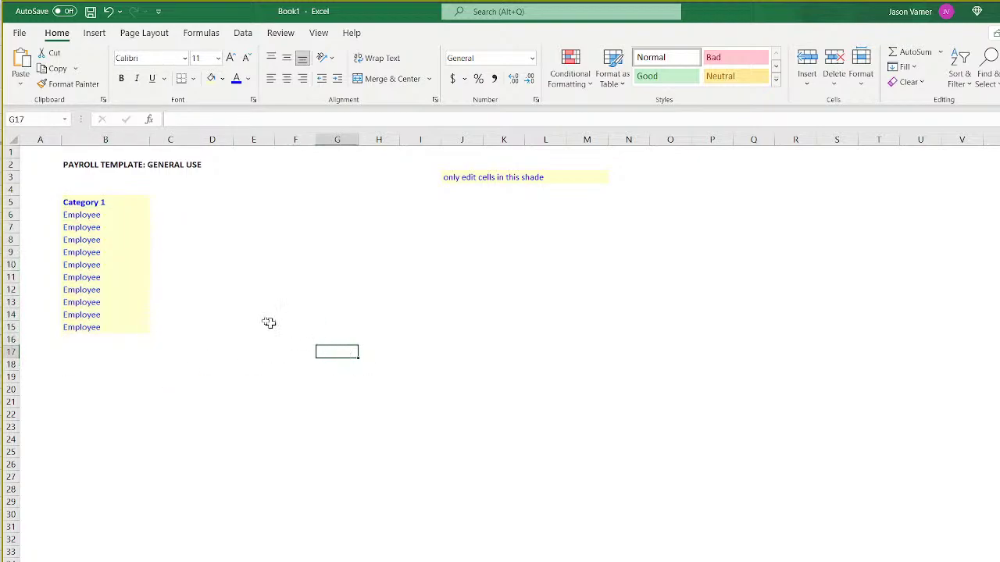
pyautogui.click(96, 222)
pyautogui.click(103, 277)
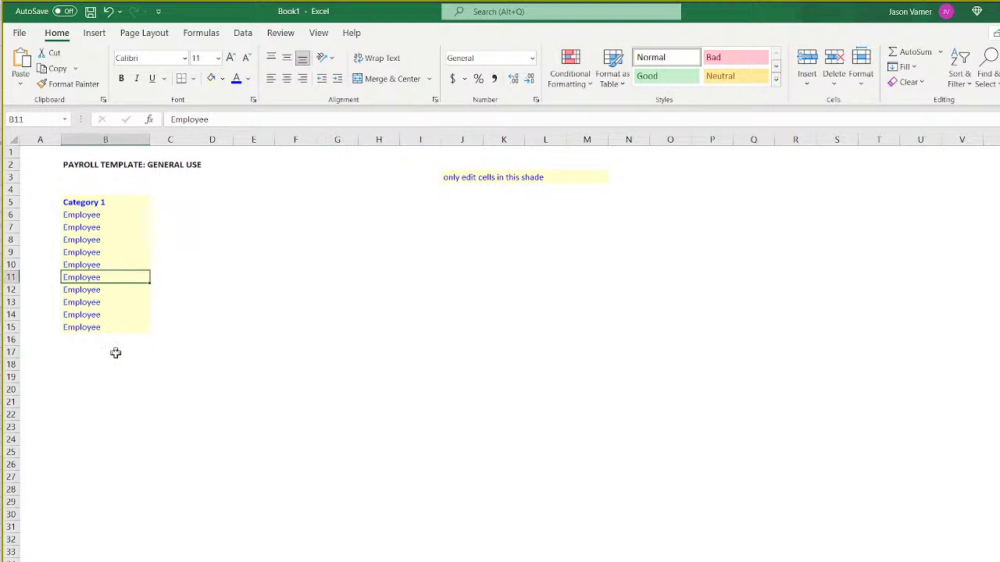
pyautogui.click(103, 241)
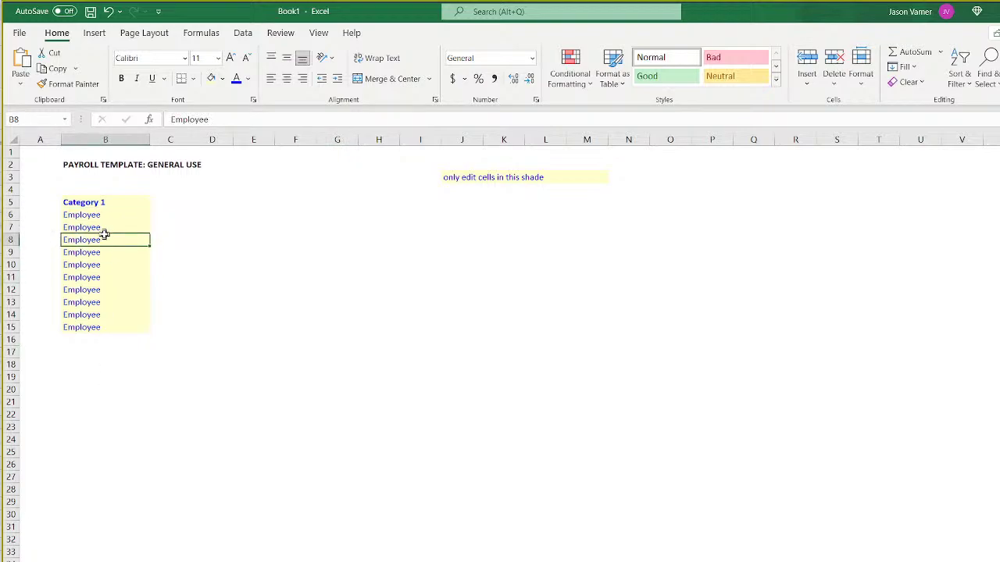
pyautogui.click(100, 252)
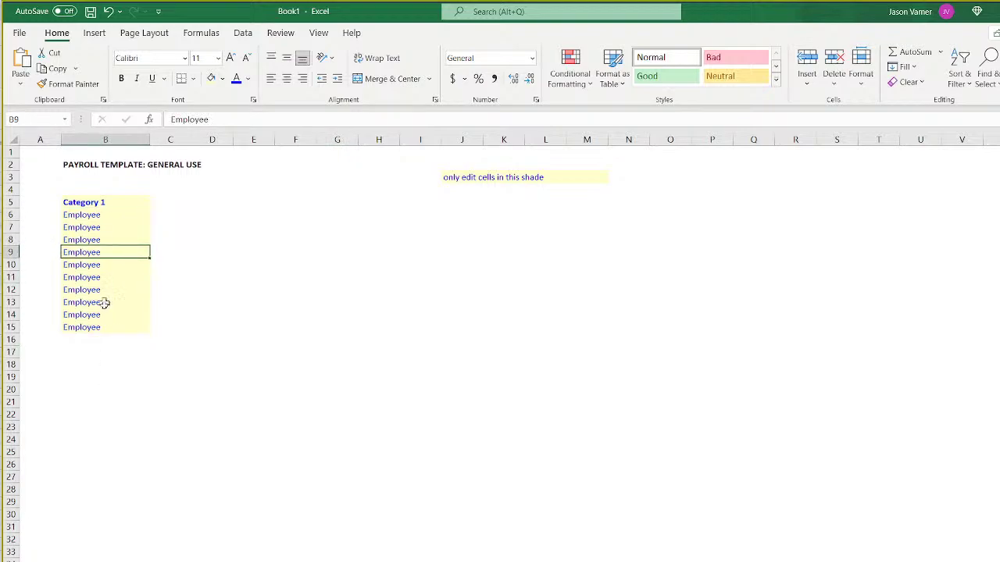
pyautogui.click(101, 339)
pyautogui.click(103, 389)
pyautogui.click(113, 451)
pyautogui.click(253, 302)
pyautogui.click(186, 202)
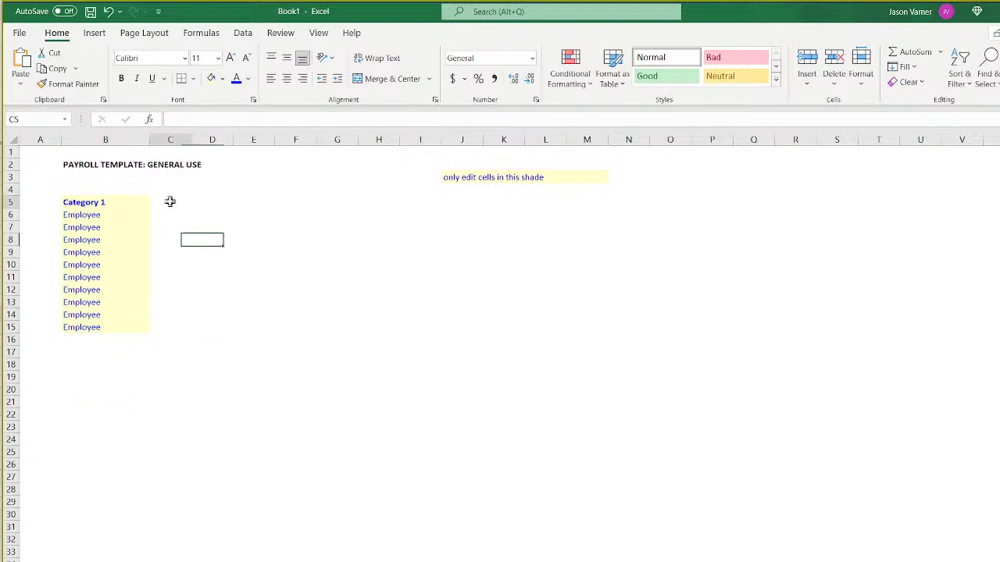
pyautogui.click(168, 215)
pyautogui.click(186, 276)
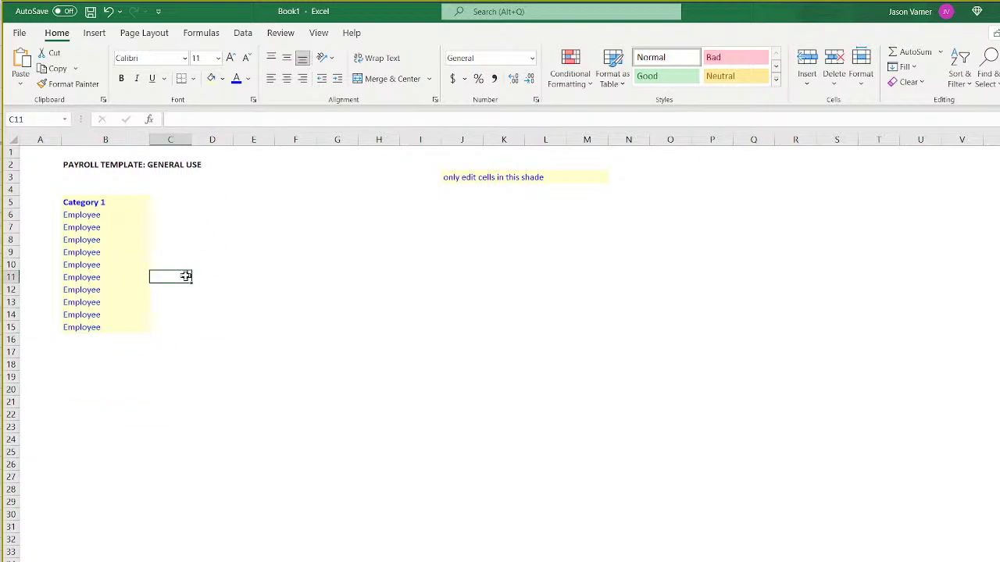
pyautogui.click(86, 215)
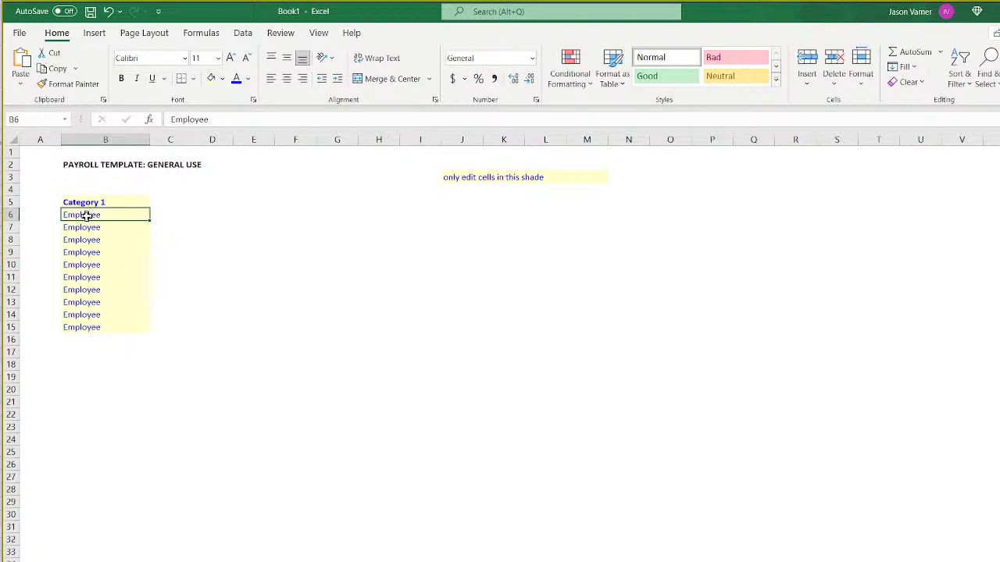
pyautogui.click(163, 216)
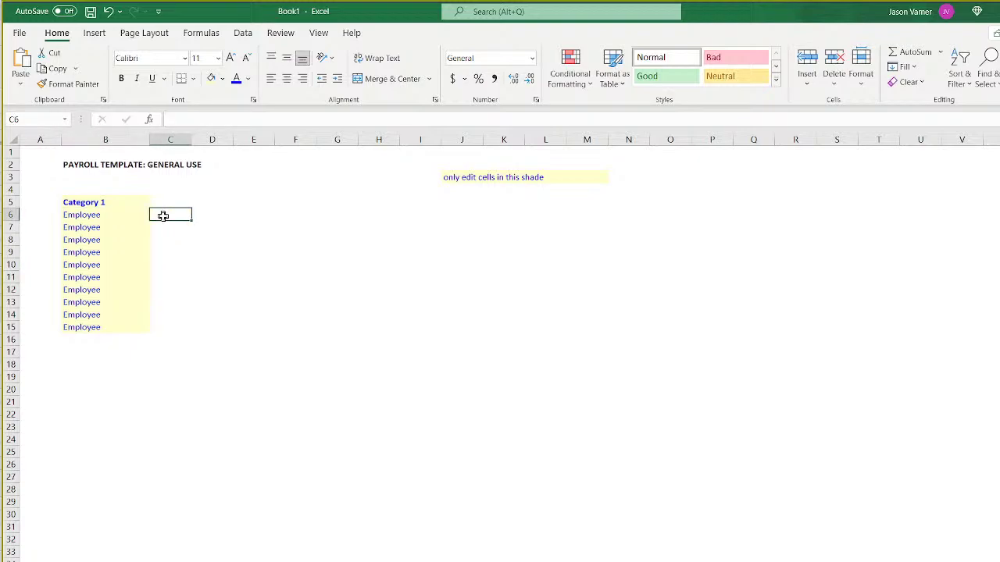
# Enter the heading "Hour in Pay Period" in cell C5 and widen column C to fit it.
pyautogui.click(178, 202)
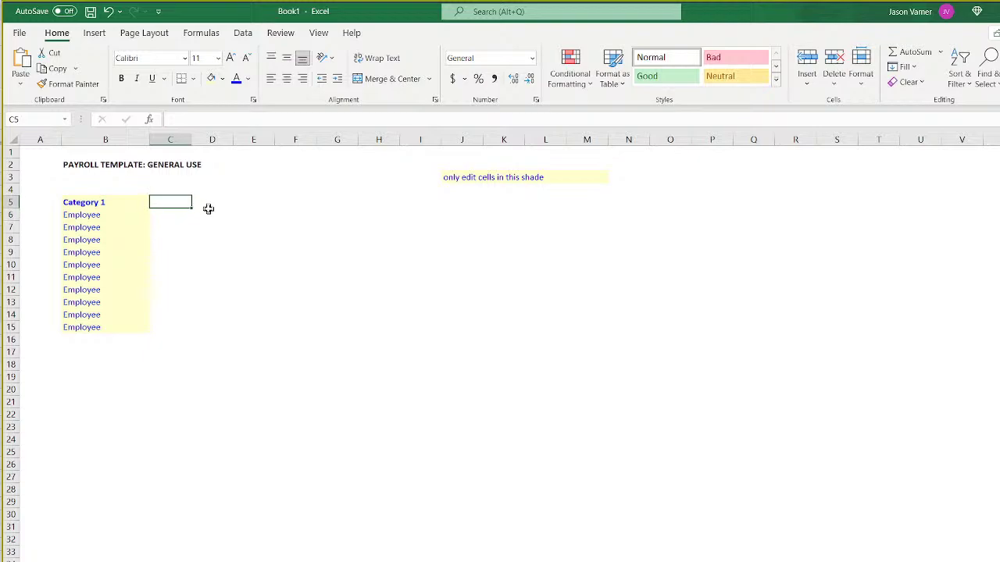
pyautogui.write('Hour')
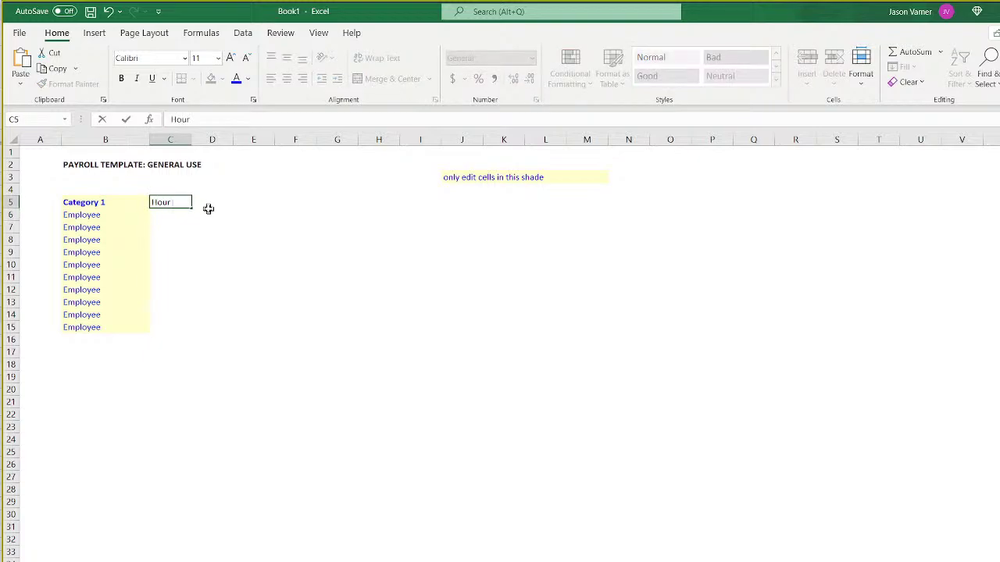
pyautogui.write(' in Pay Period')
pyautogui.press('Return')
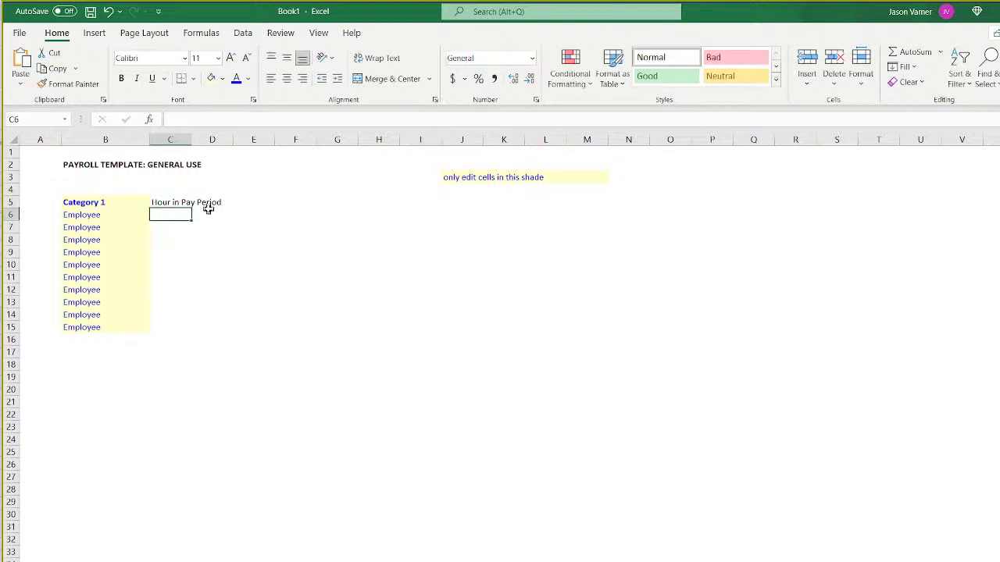
pyautogui.moveTo(196, 139); pyautogui.dragTo(249, 139)
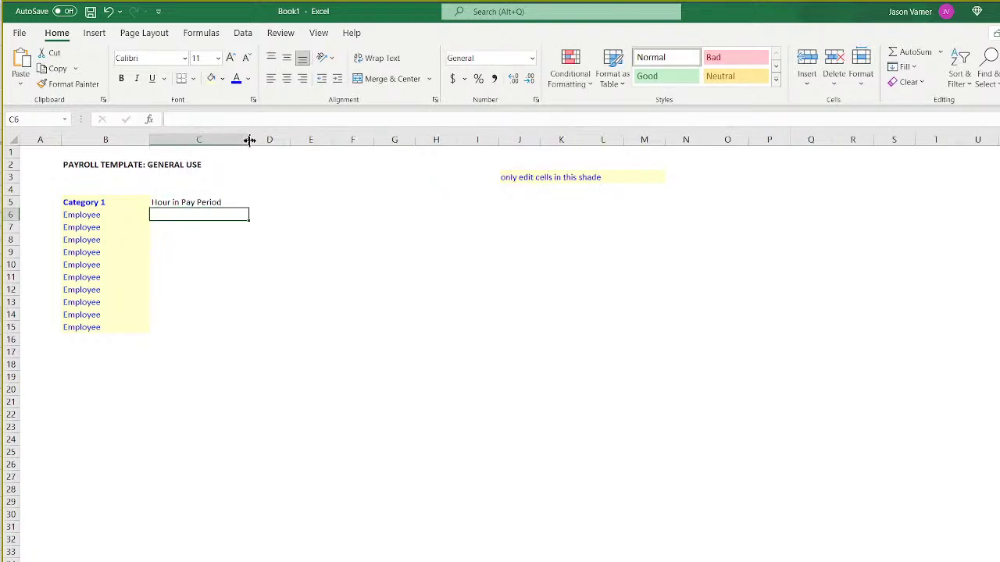
# Apply the light yellow fill and blue font color to C6:C15, and make the heading in C5 bold.
pyautogui.moveTo(191, 212); pyautogui.dragTo(189, 324)
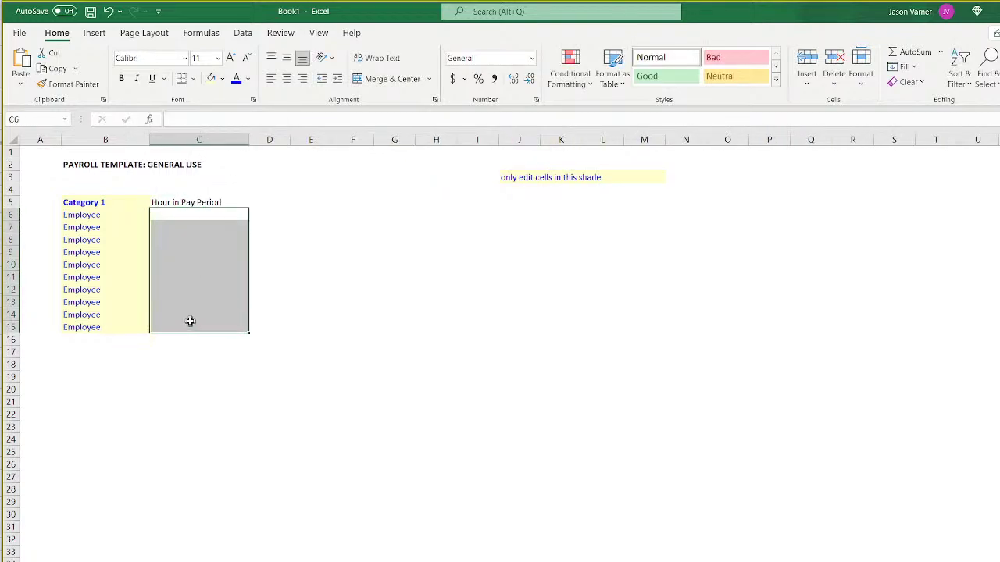
pyautogui.click(378, 289)
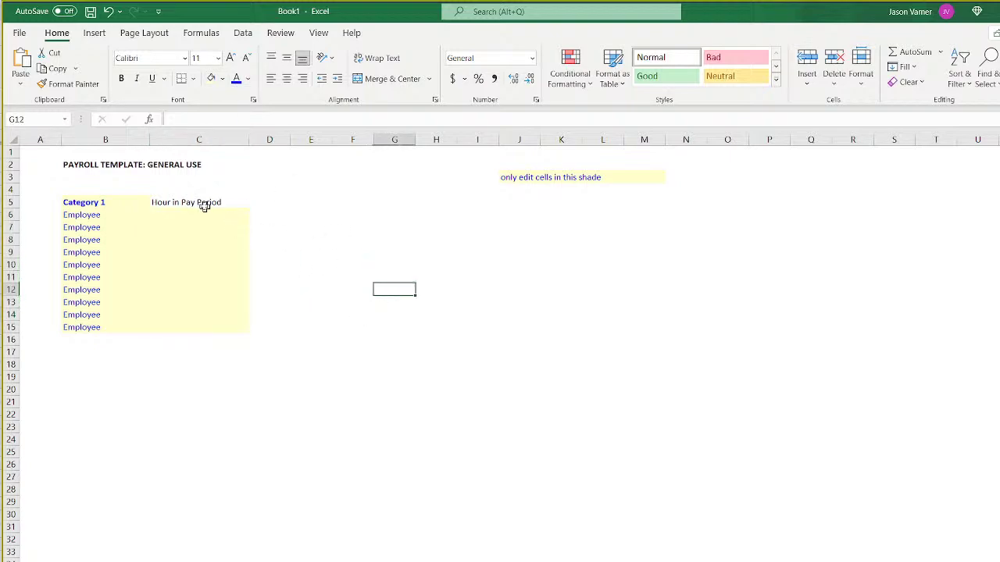
pyautogui.click(204, 203)
pyautogui.click(122, 81)
# Put borders around all cells in C6:C15, using a dashed line style.
pyautogui.moveTo(186, 214); pyautogui.dragTo(195, 328)
pyautogui.click(193, 79)
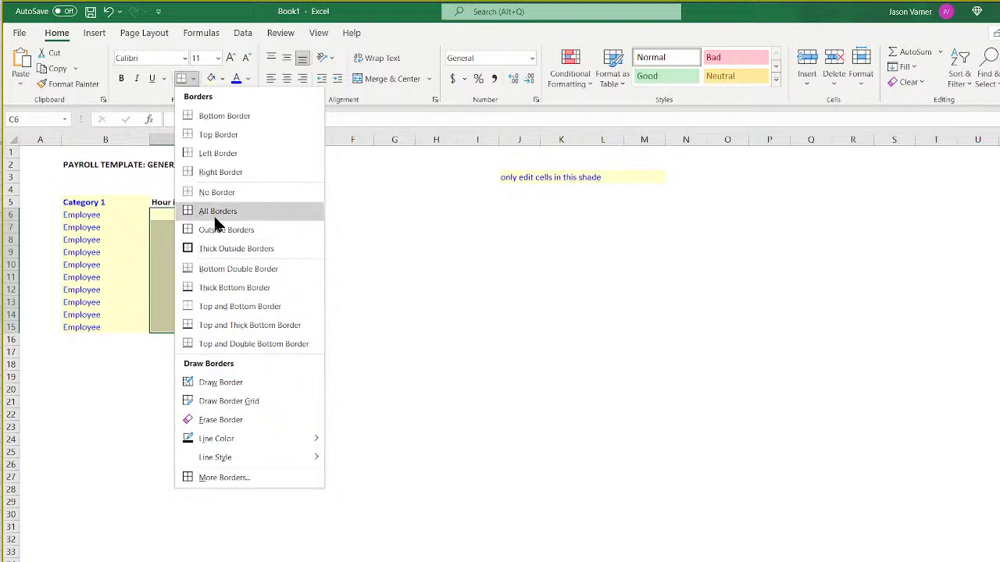
pyautogui.click(215, 211)
pyautogui.click(194, 78)
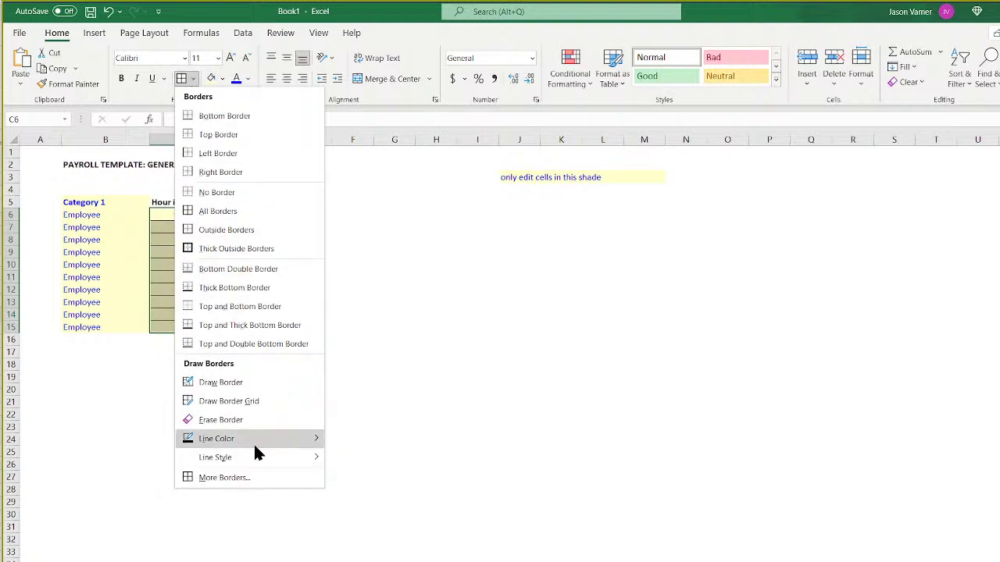
pyautogui.moveTo(254, 454)
pyautogui.click(360, 490)
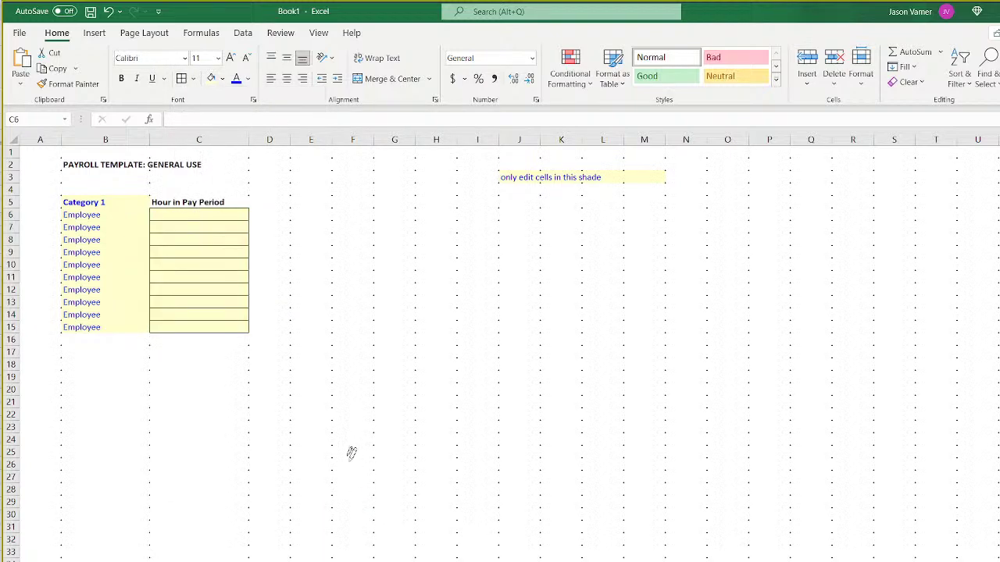
pyautogui.click(181, 79)
pyautogui.click(399, 287)
# Apply the same dashed borders to all the Employee cells B6:B15.
pyautogui.moveTo(112, 216); pyautogui.dragTo(114, 328)
pyautogui.click(181, 79)
pyautogui.click(377, 327)
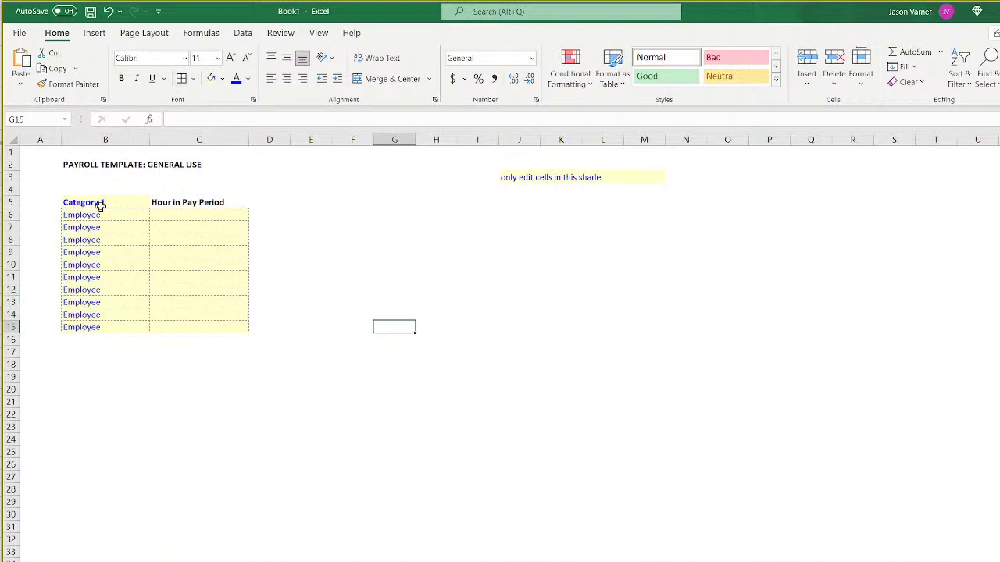
# Enter the sample hours 10, 5, 15 and 25 in cells C6 to C9.
pyautogui.click(171, 213)
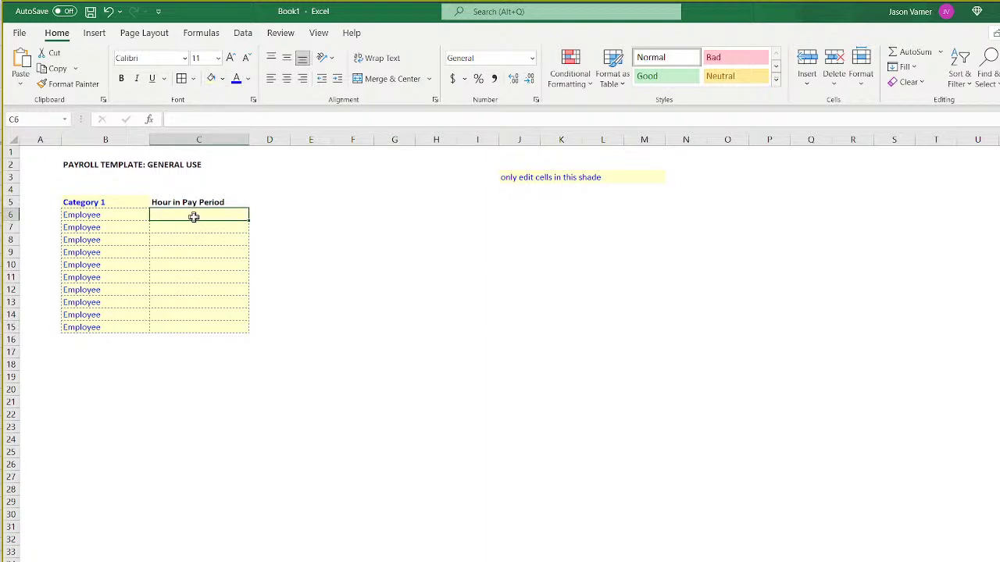
pyautogui.write('10')
pyautogui.press('Return')
pyautogui.write('5')
pyautogui.press('Return')
pyautogui.write('15')
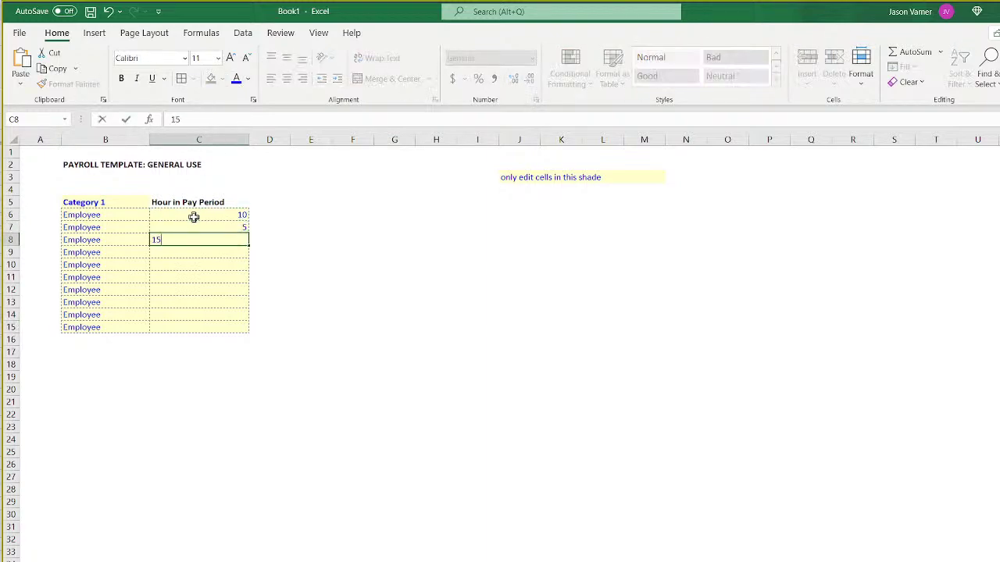
pyautogui.press('Return')
pyautogui.write('25')
pyautogui.press('Return')
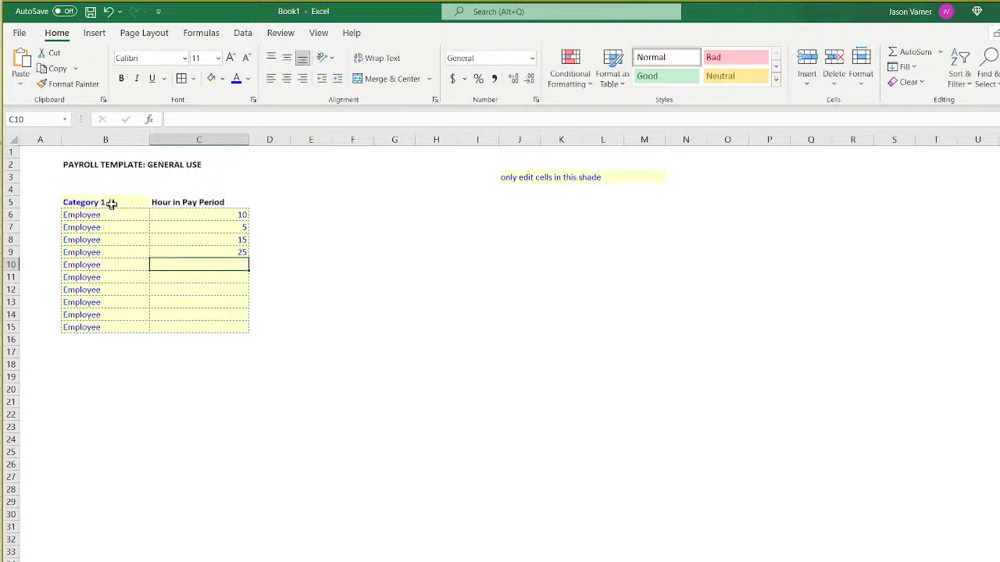
# Left-align the table B5:C15 and copy the 25 hours from C9 down to C15.
pyautogui.moveTo(104, 201); pyautogui.dragTo(199, 327)
pyautogui.click(270, 78)
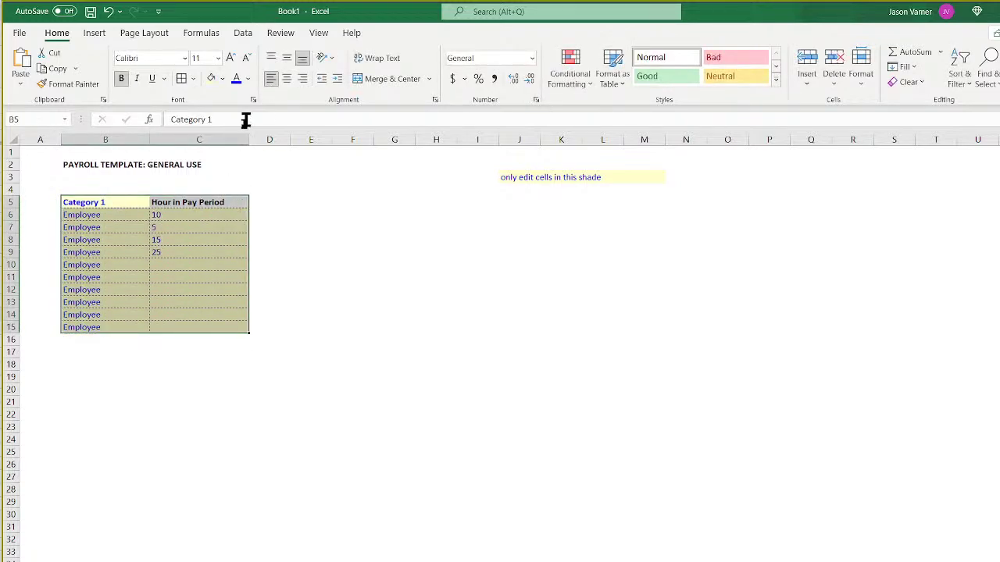
pyautogui.click(198, 252)
pyautogui.moveTo(249, 259); pyautogui.dragTo(241, 330)
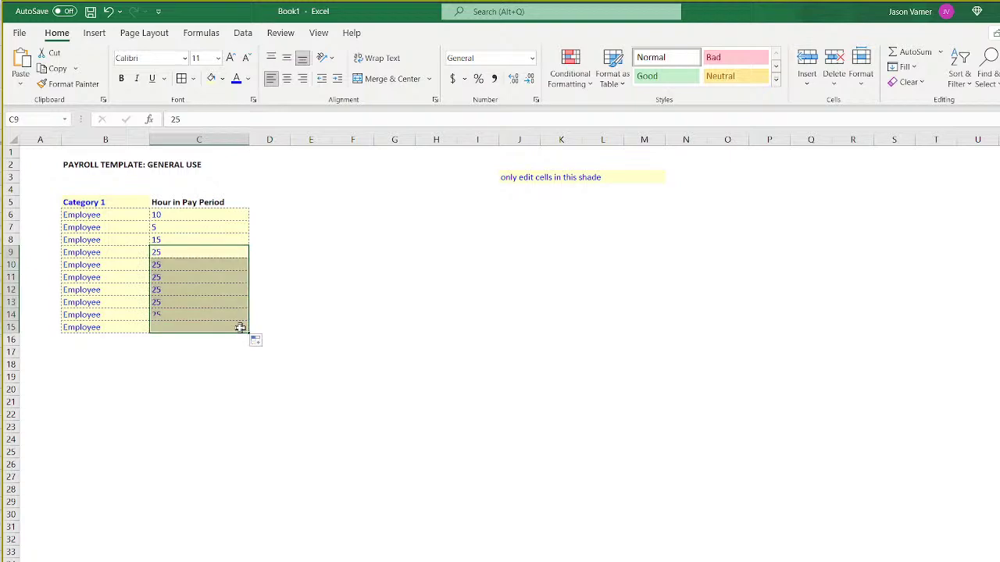
pyautogui.click(202, 303)
pyautogui.moveTo(90, 214); pyautogui.dragTo(106, 326)
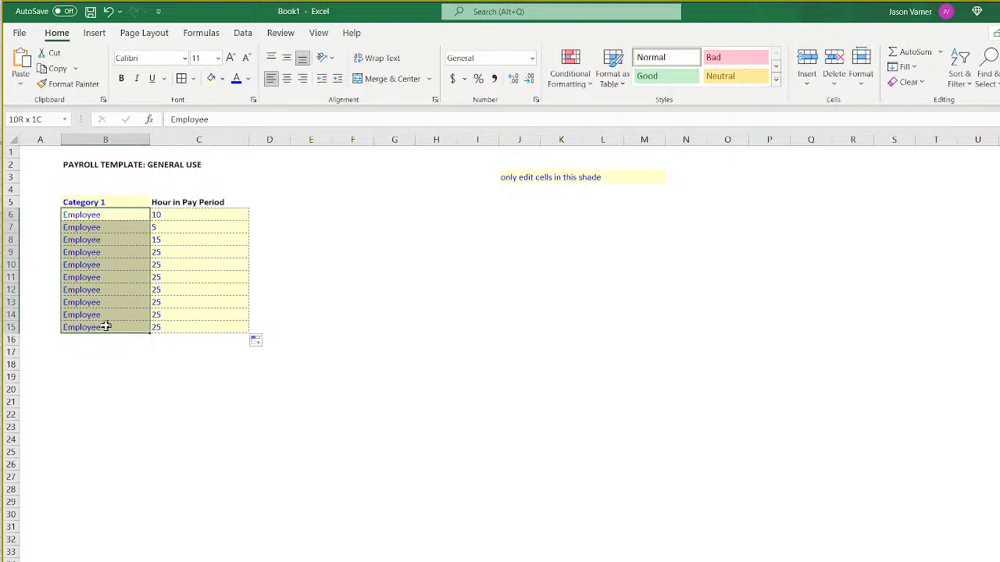
pyautogui.click(96, 240)
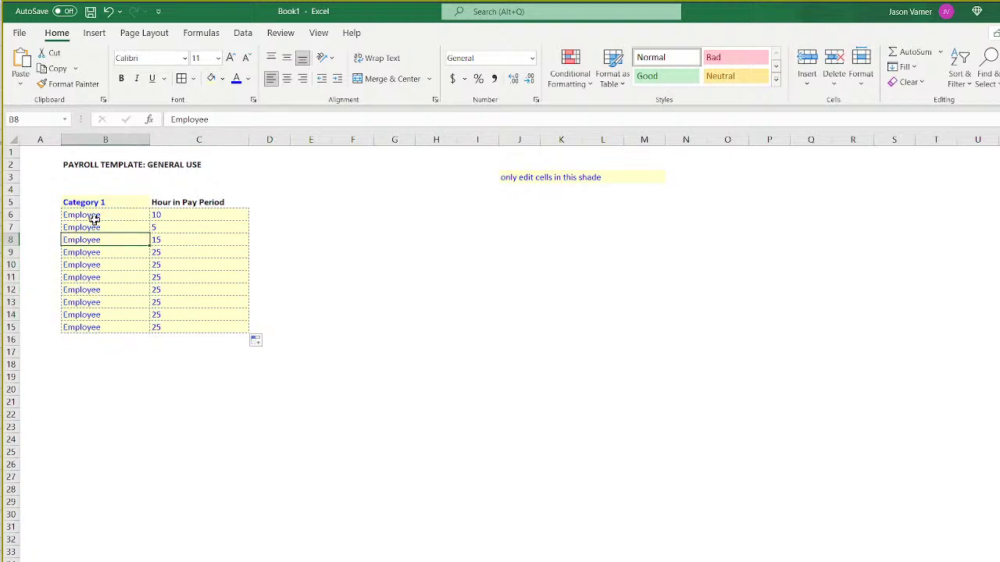
# Correct the header in C5 to read "Hours in Pay Period".
pyautogui.click(110, 205)
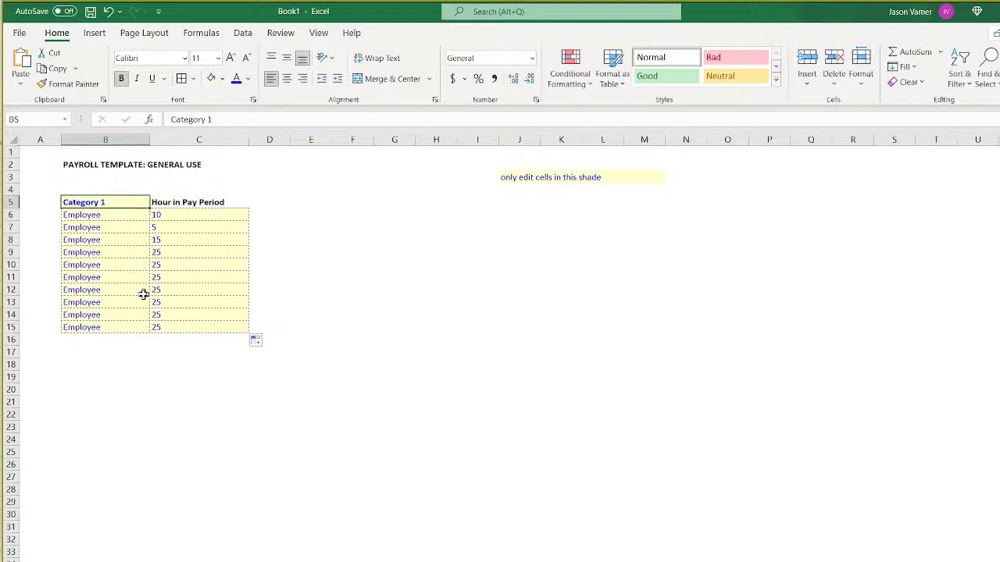
pyautogui.click(197, 203)
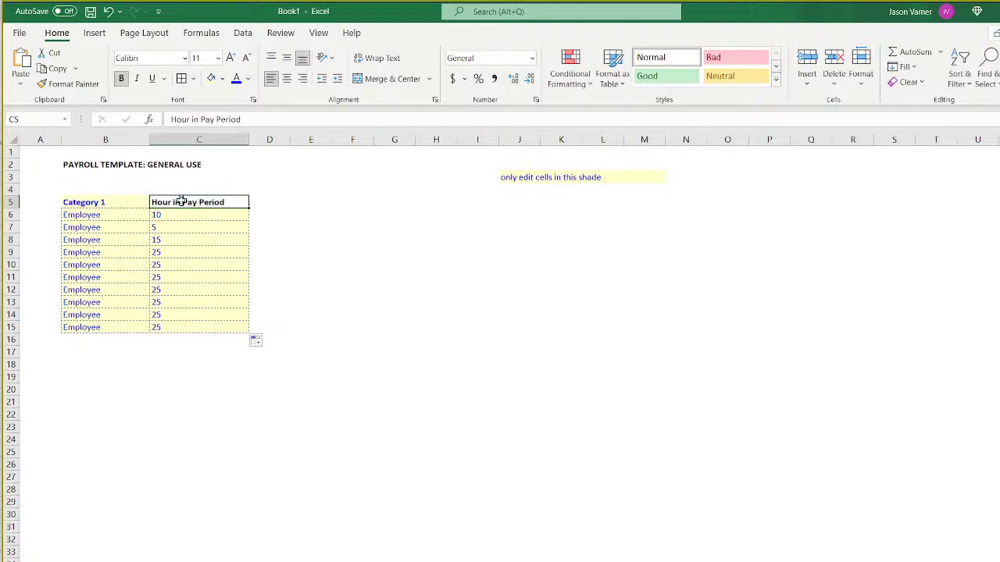
pyautogui.doubleClick(172, 202)
pyautogui.write('s')
pyautogui.click(189, 264)
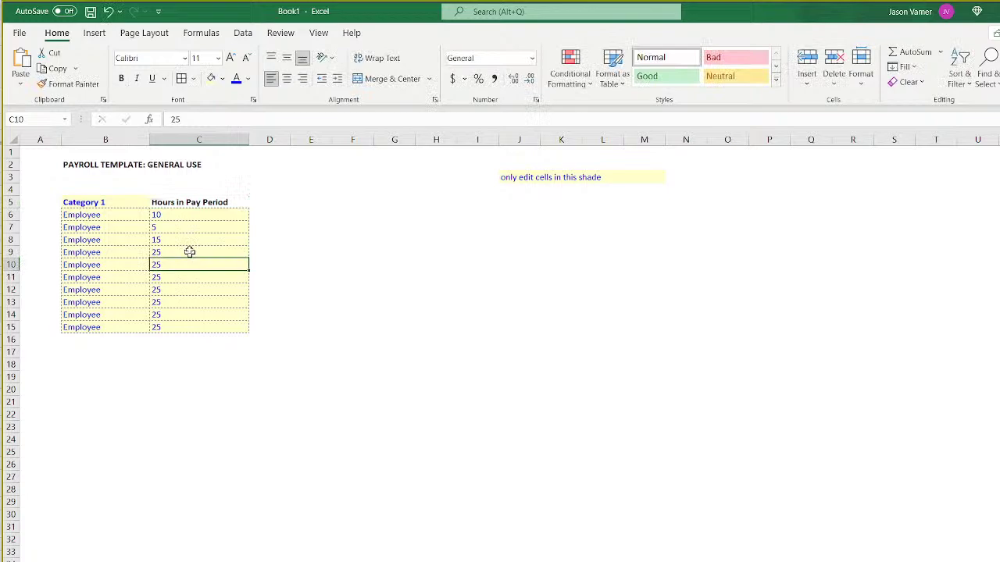
# Extend the C5 header formatting into D5, widen column D, and enter "Pay Rate" as the D5 header.
pyautogui.click(208, 207)
pyautogui.moveTo(250, 208); pyautogui.dragTo(286, 210)
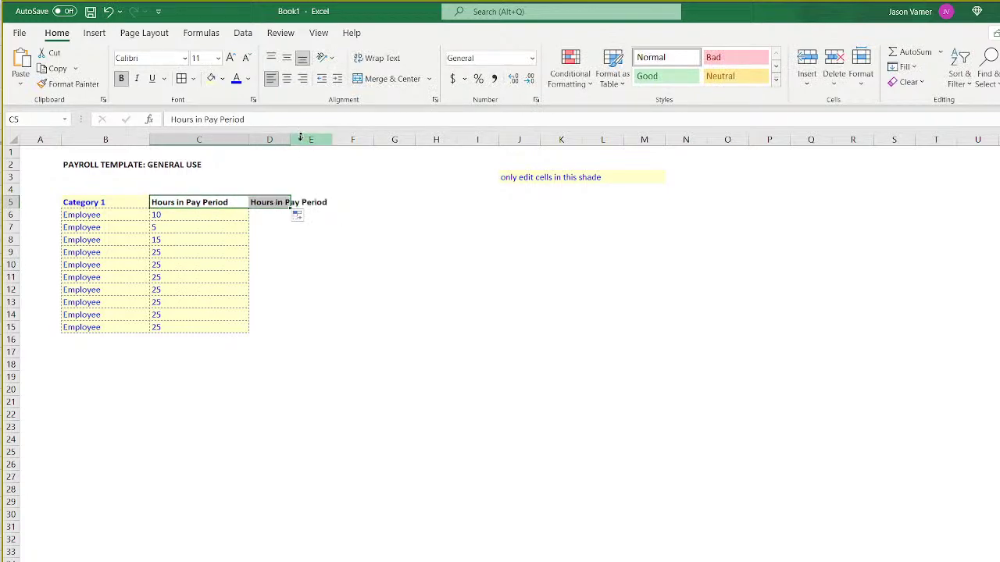
pyautogui.moveTo(300, 138); pyautogui.dragTo(360, 142)
pyautogui.click(324, 203)
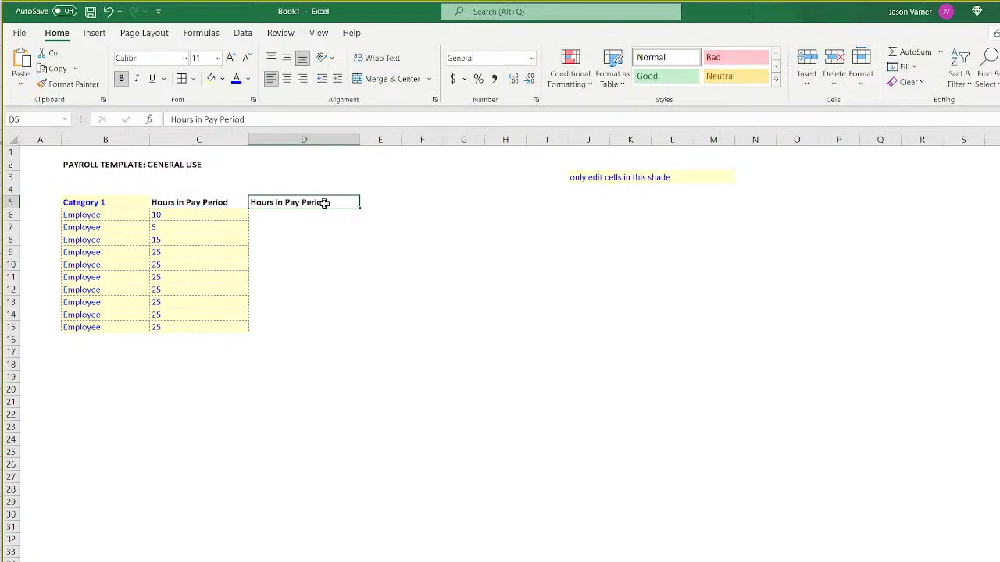
pyautogui.write('Pay Rate')
pyautogui.press('Return')
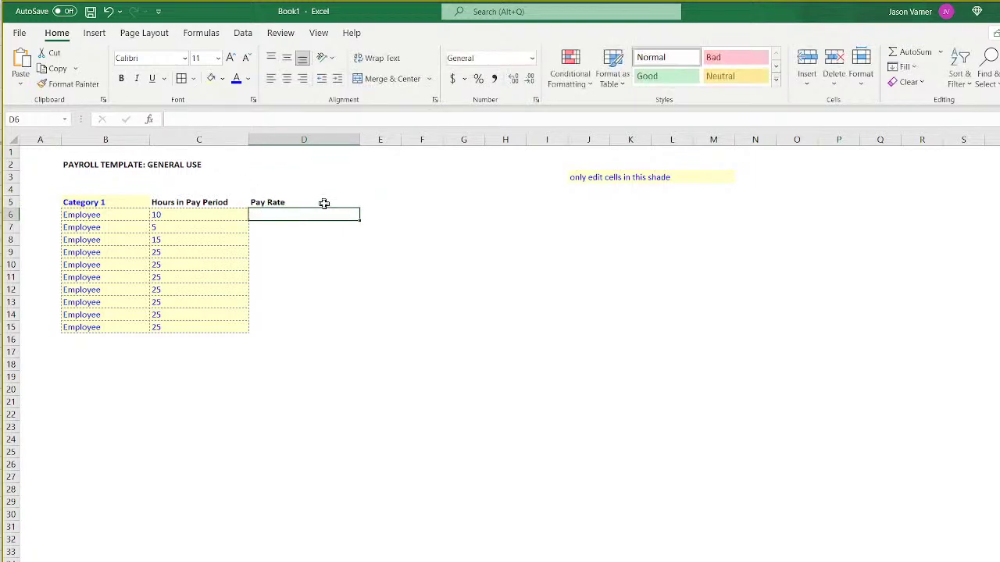
# Fill D6:D15 with the shaded 10 from C6, formatted as $ currency with two decimal places.
pyautogui.click(242, 217)
pyautogui.moveTo(242, 217); pyautogui.dragTo(291, 215)
pyautogui.click(536, 100)
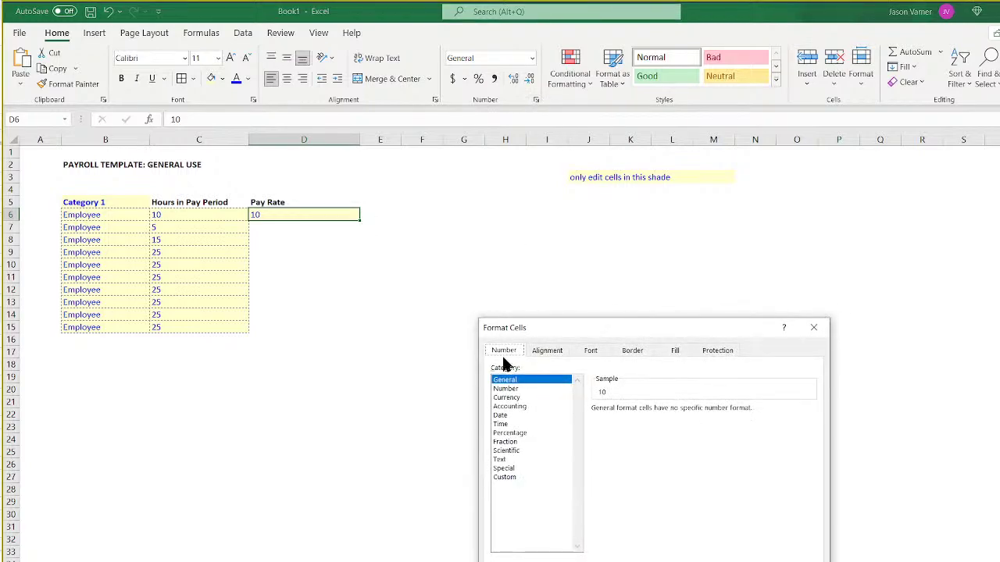
pyautogui.click(510, 397)
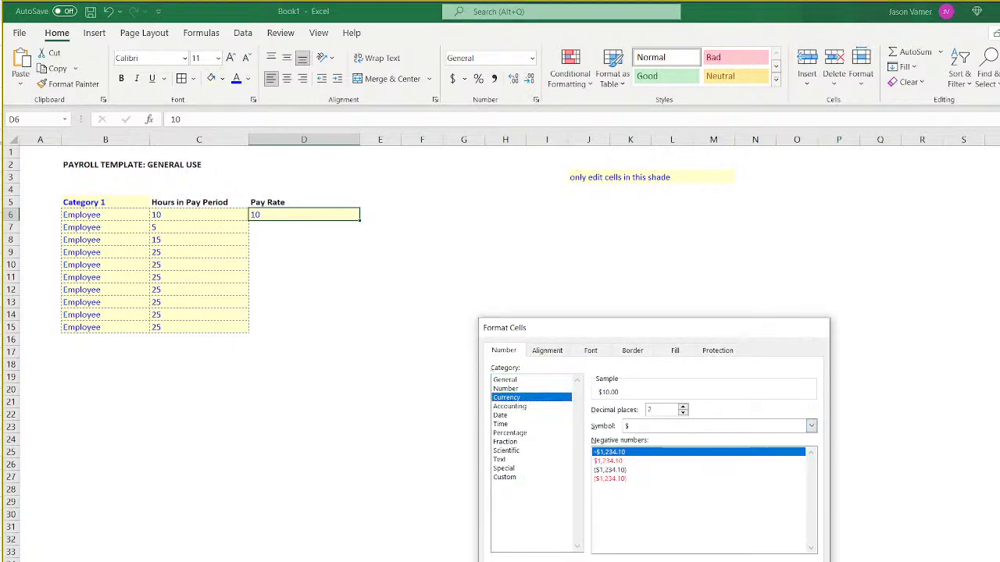
pyautogui.press('Return')
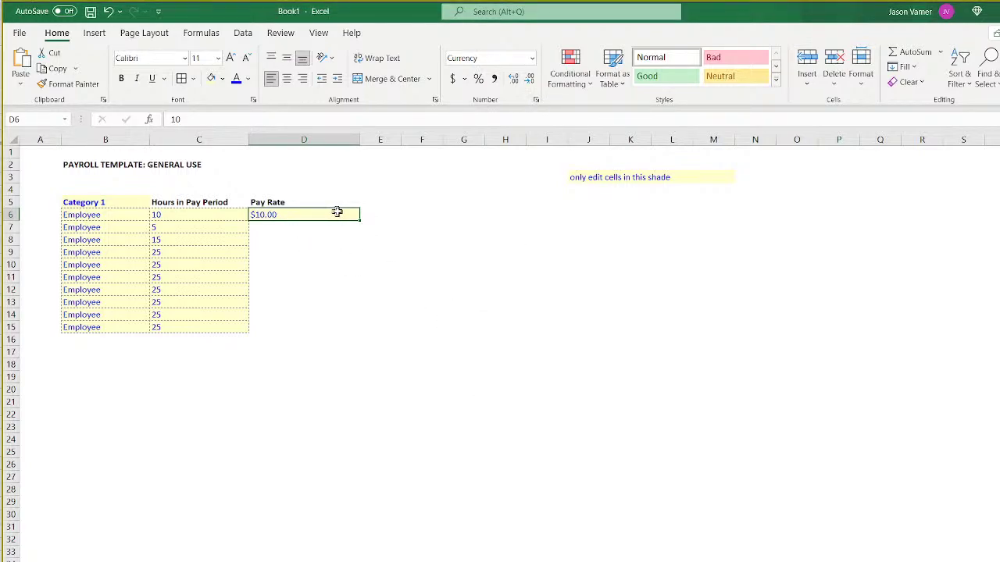
pyautogui.moveTo(359, 221); pyautogui.dragTo(343, 329)
# Enter the sample pay rates 25, 45, 120, 95, 85, 15, 25, 22 and 350 in cells D7 to D15.
pyautogui.click(297, 230)
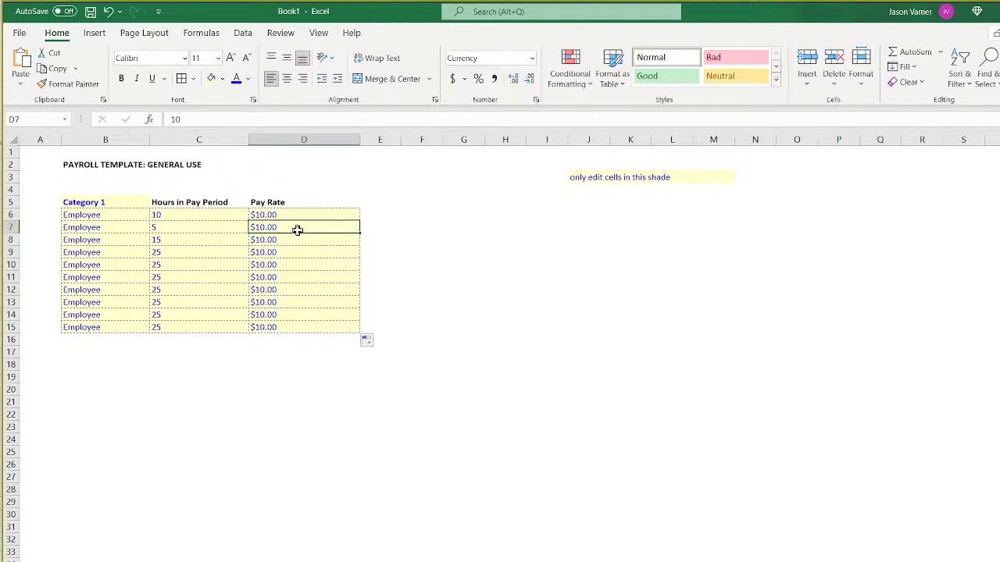
pyautogui.write('25')
pyautogui.press('Return')
pyautogui.write('45')
pyautogui.press('Return')
pyautogui.write('120')
pyautogui.press('Return')
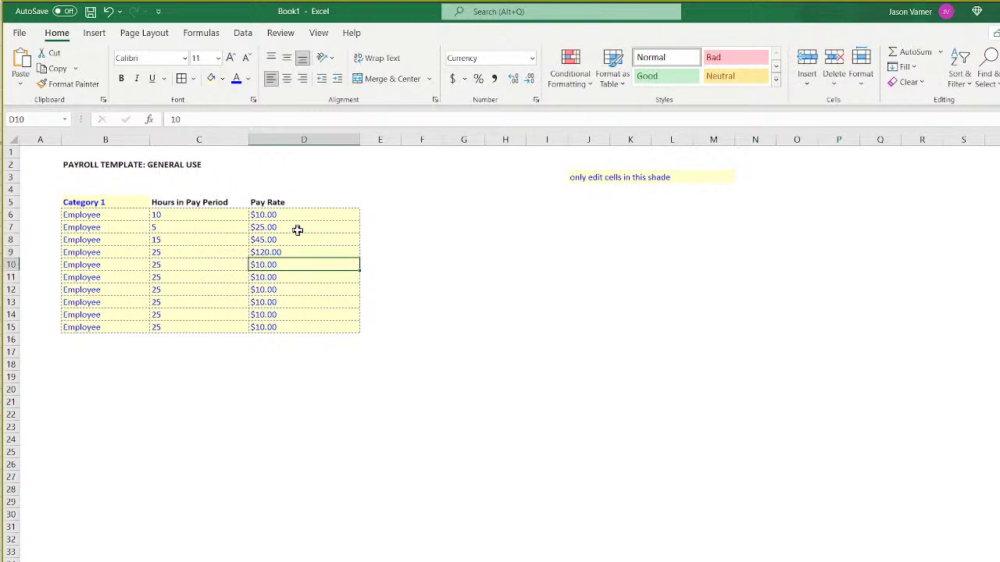
pyautogui.write('95')
pyautogui.press('Return')
pyautogui.write('85')
pyautogui.press('Return')
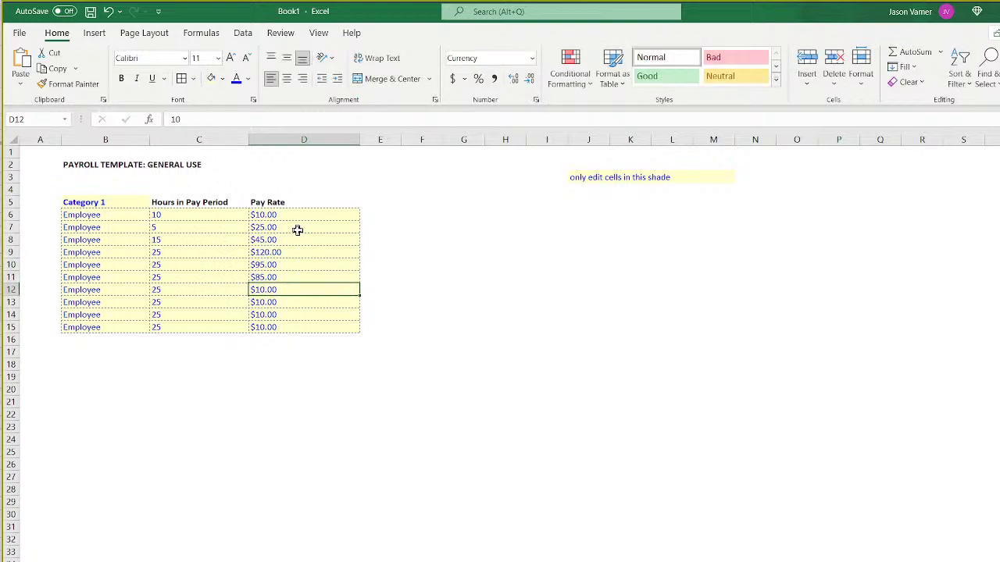
pyautogui.write('15')
pyautogui.press('Return')
pyautogui.write('25')
pyautogui.press('Return')
pyautogui.write('22')
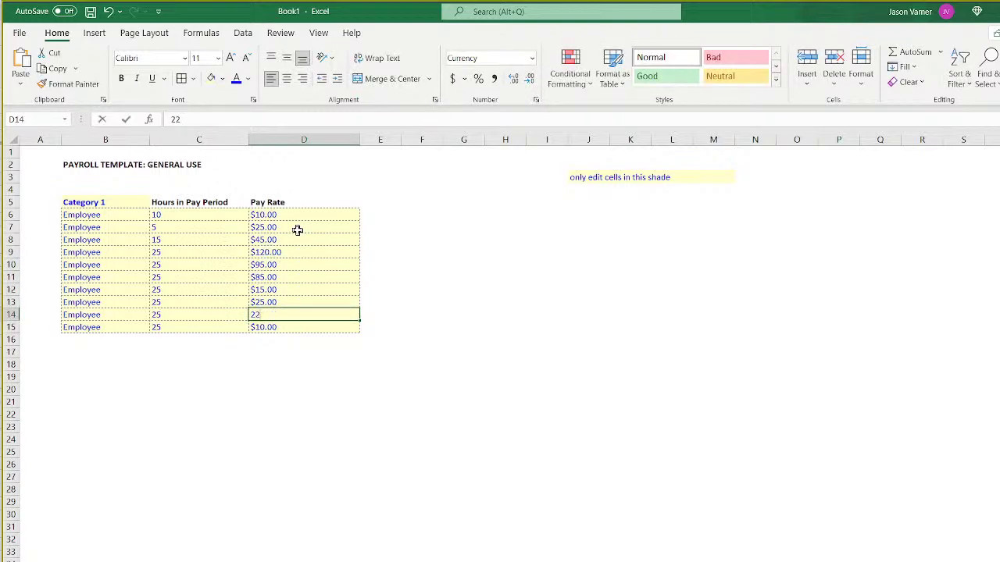
pyautogui.press('Return')
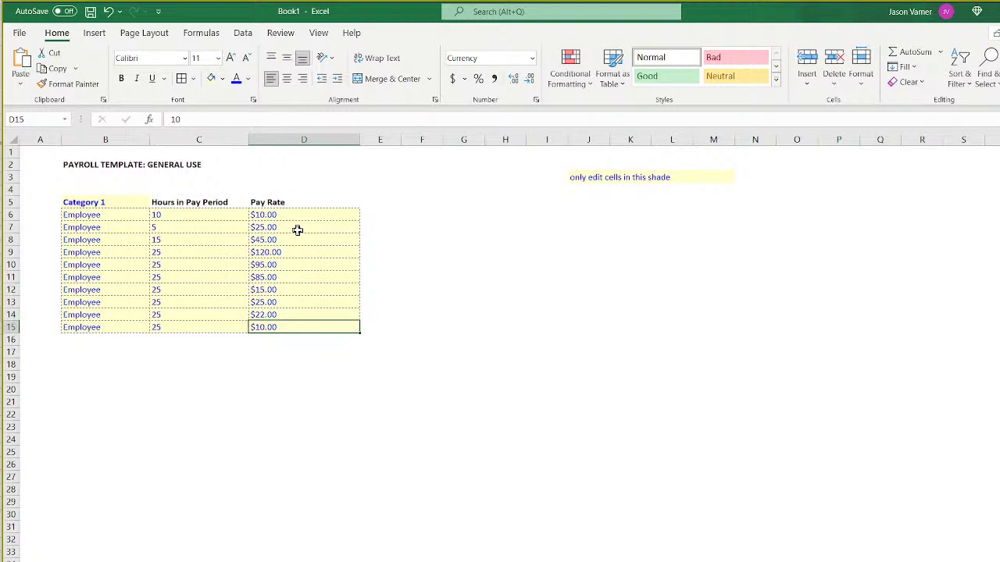
pyautogui.write('350')
pyautogui.press('Return')
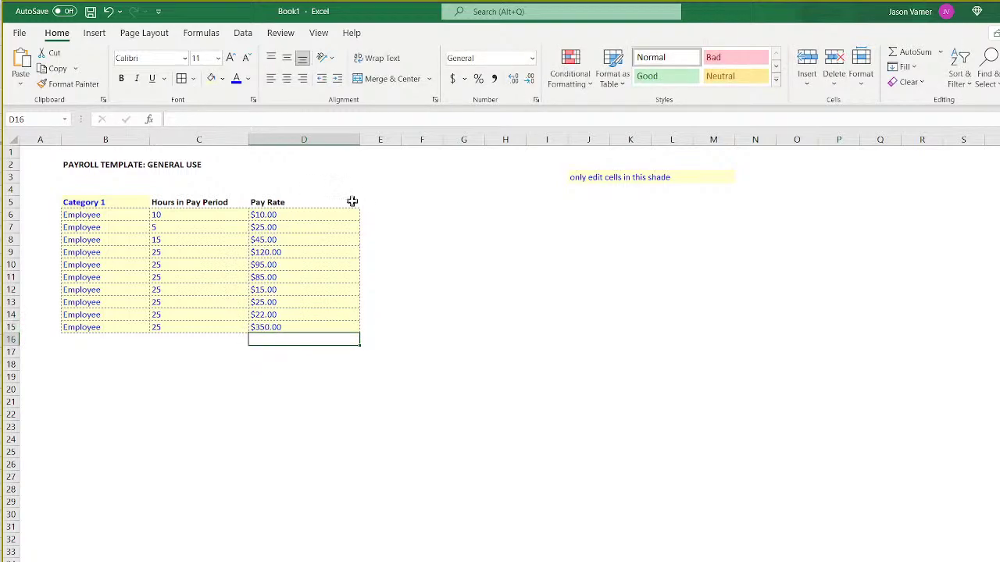
pyautogui.click(187, 216)
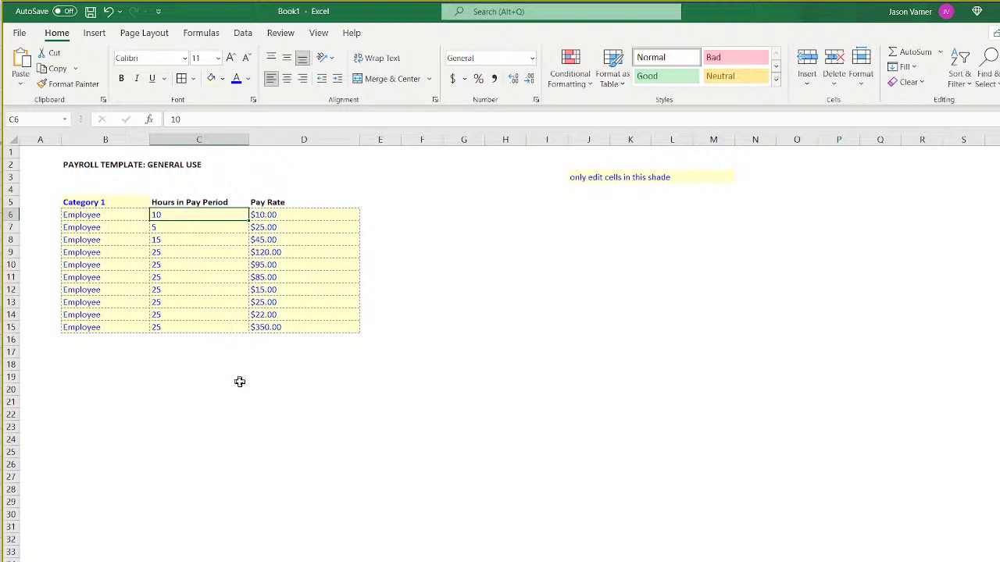
pyautogui.click(588, 339)
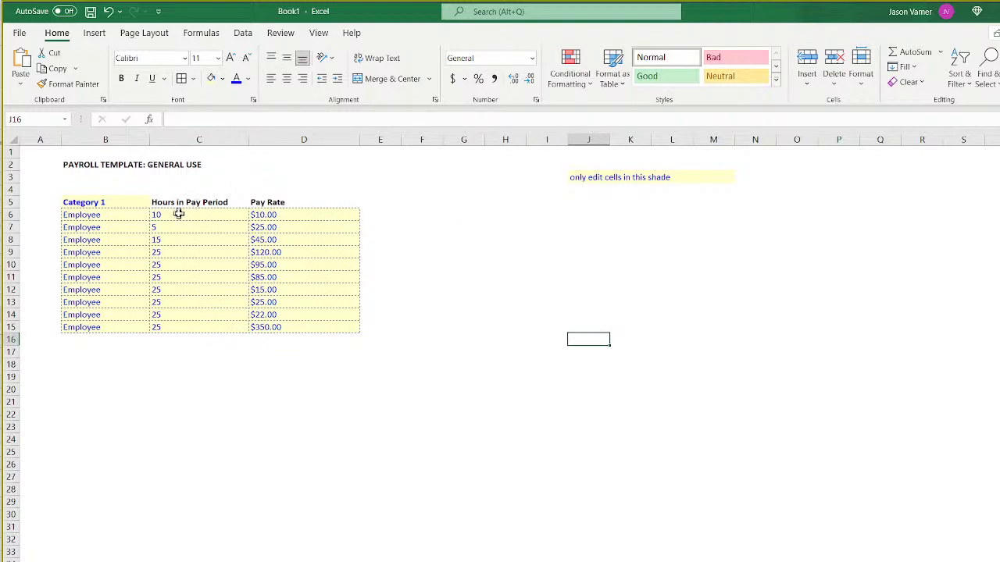
pyautogui.moveTo(69, 216); pyautogui.dragTo(279, 326)
pyautogui.moveTo(181, 215); pyautogui.dragTo(195, 326)
pyautogui.moveTo(286, 215); pyautogui.dragTo(286, 315)
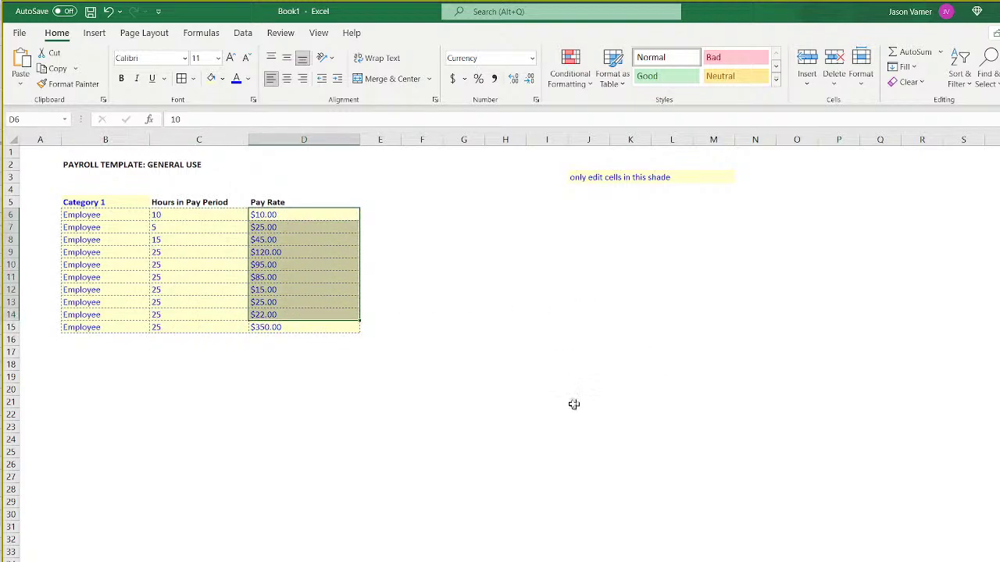
pyautogui.click(438, 262)
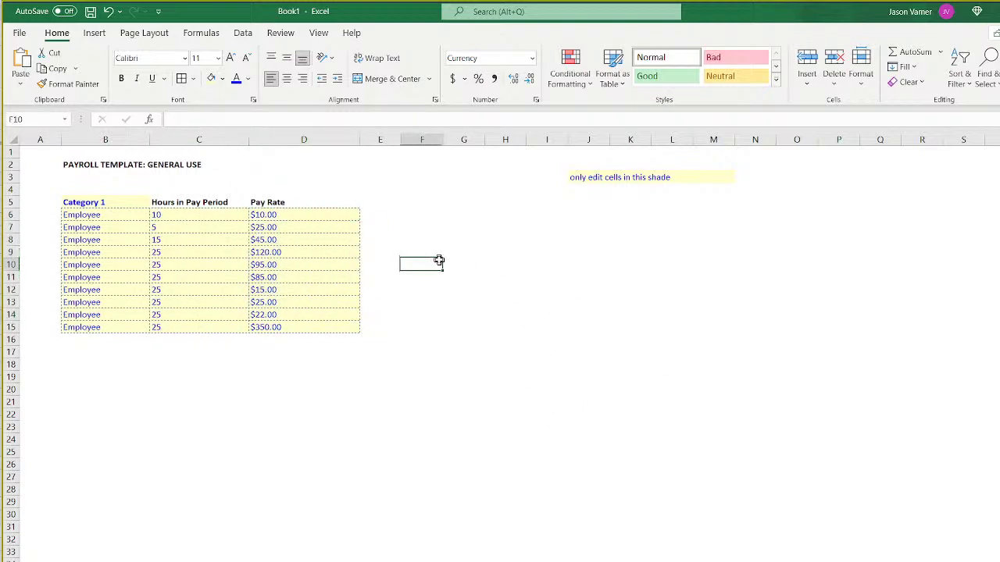
pyautogui.click(190, 212)
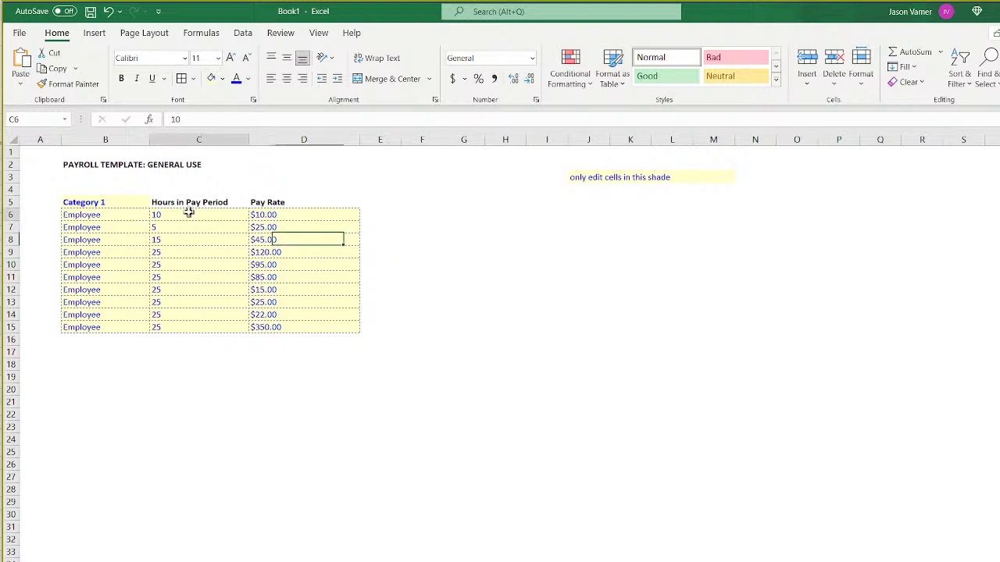
pyautogui.click(187, 243)
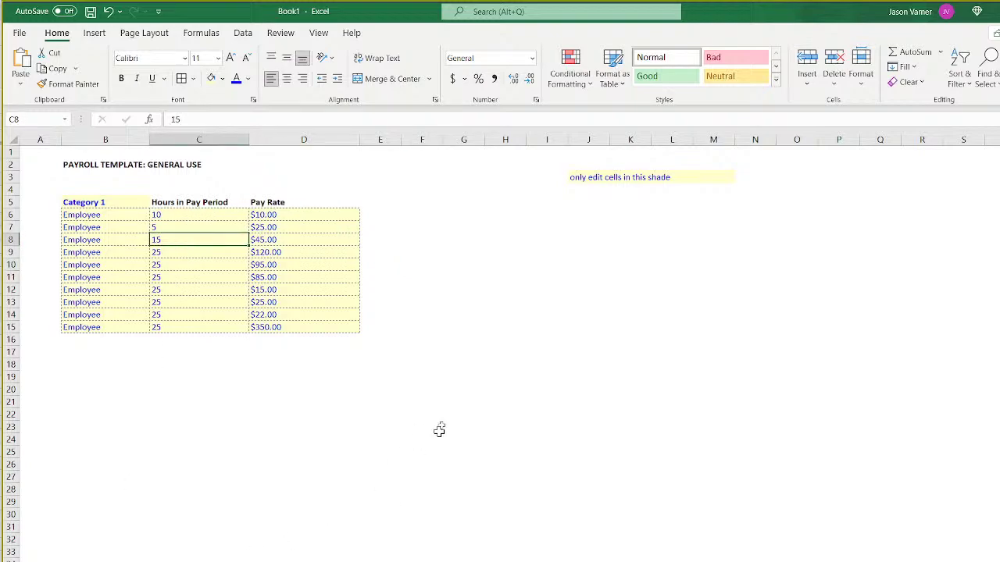
pyautogui.moveTo(82, 204); pyautogui.dragTo(537, 403)
pyautogui.click(305, 561)
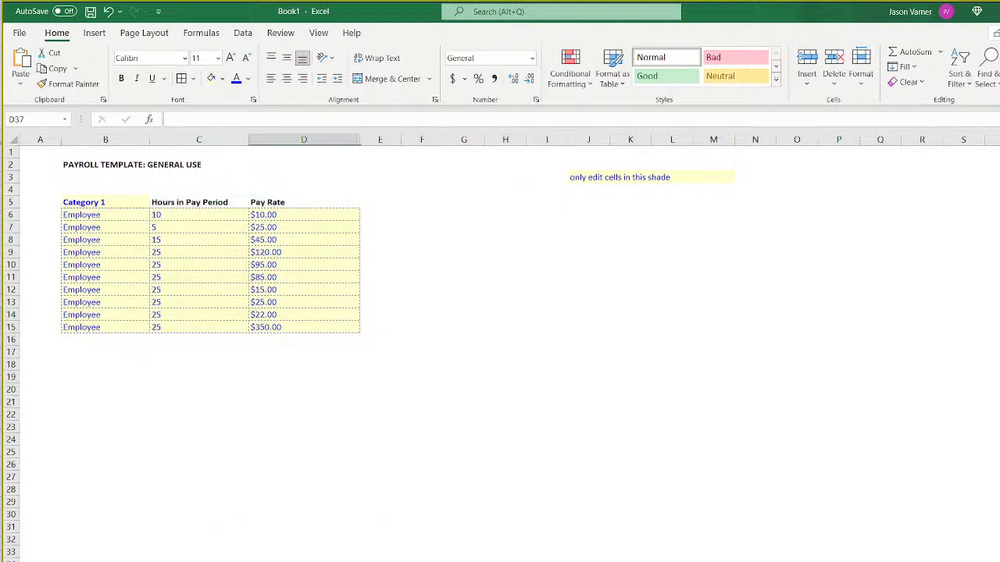
pyautogui.rightClick(80, 561)
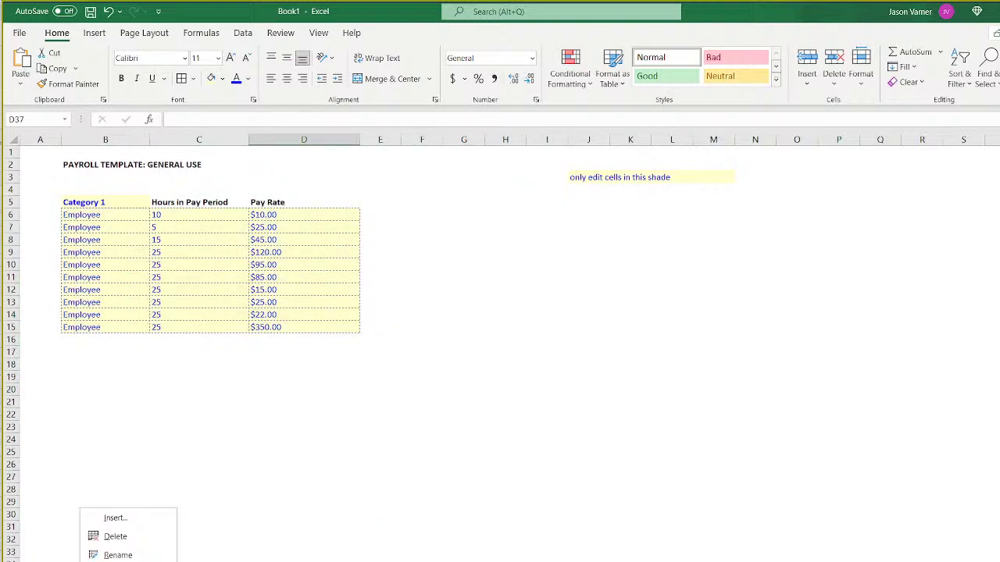
pyautogui.click(125, 561)
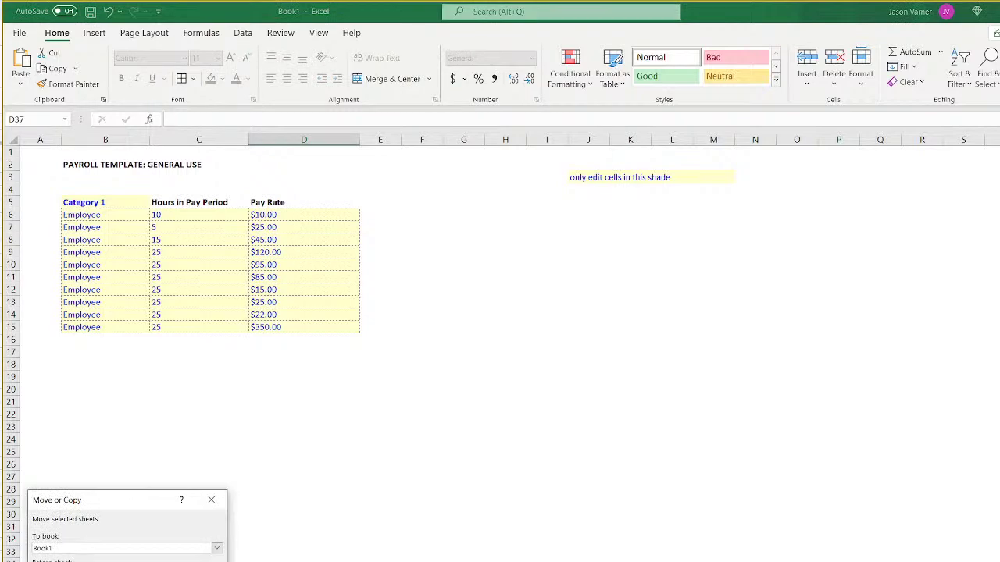
pyautogui.click(195, 561)
pyautogui.rightClick(82, 561)
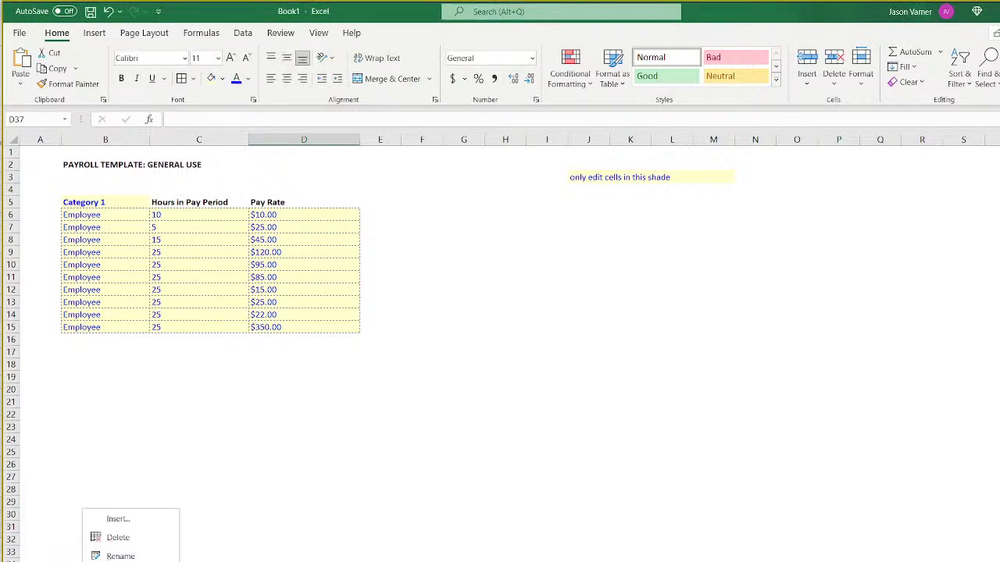
pyautogui.click(125, 561)
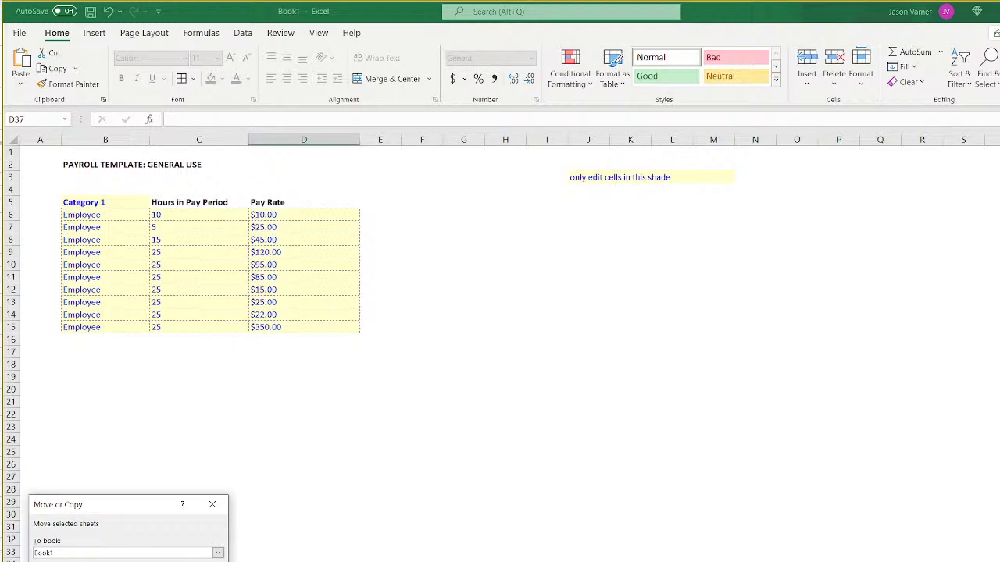
pyautogui.click(195, 561)
pyautogui.click(275, 462)
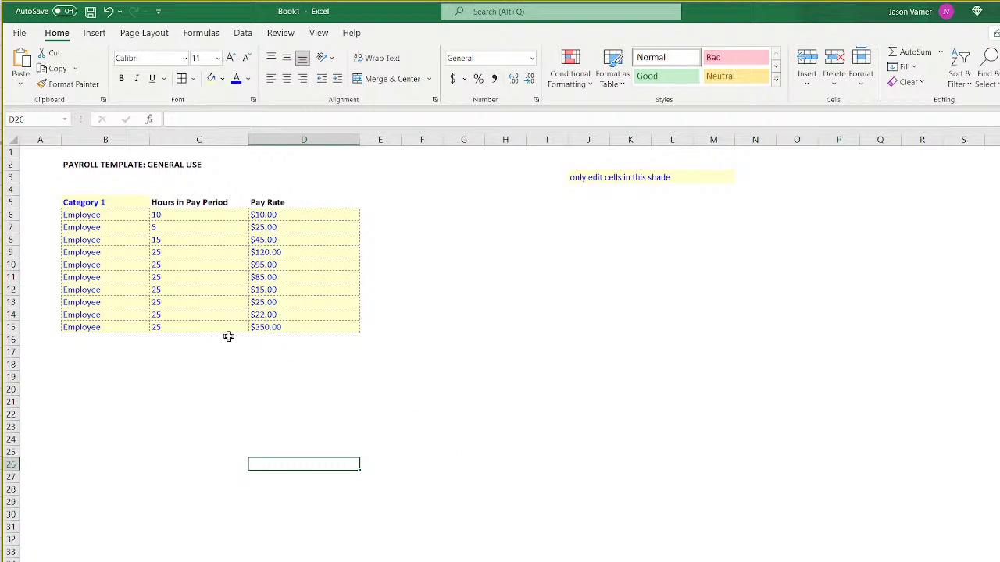
pyautogui.click(139, 390)
pyautogui.click(347, 516)
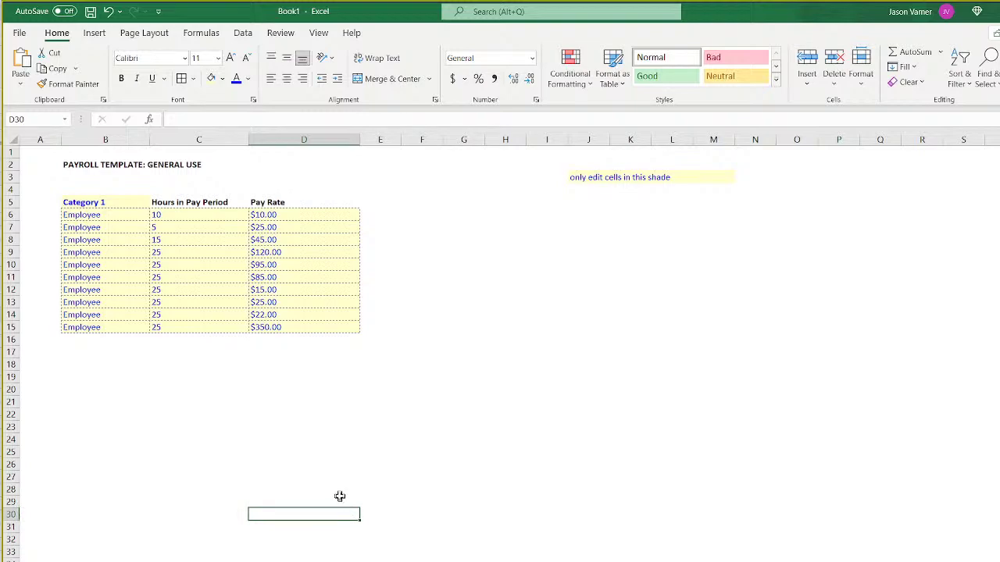
pyautogui.click(411, 362)
pyautogui.moveTo(374, 339); pyautogui.dragTo(545, 451)
pyautogui.click(282, 401)
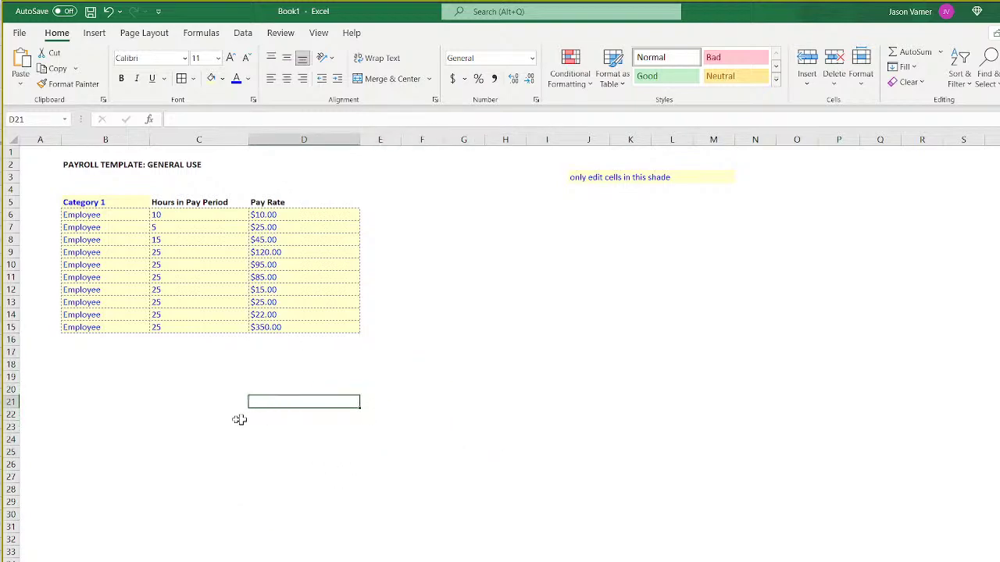
pyautogui.click(359, 204)
pyautogui.click(91, 201)
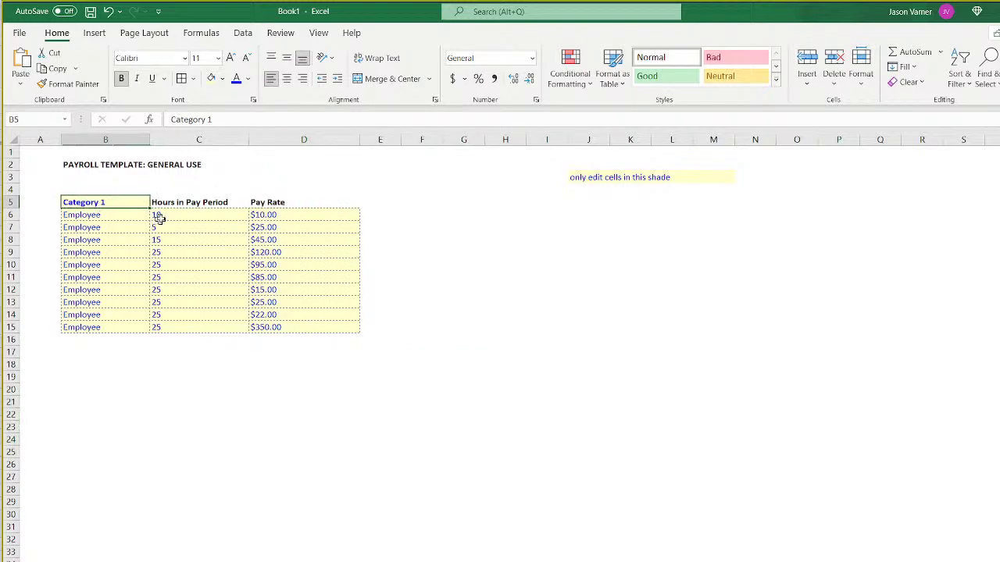
pyautogui.moveTo(190, 218); pyautogui.dragTo(170, 339)
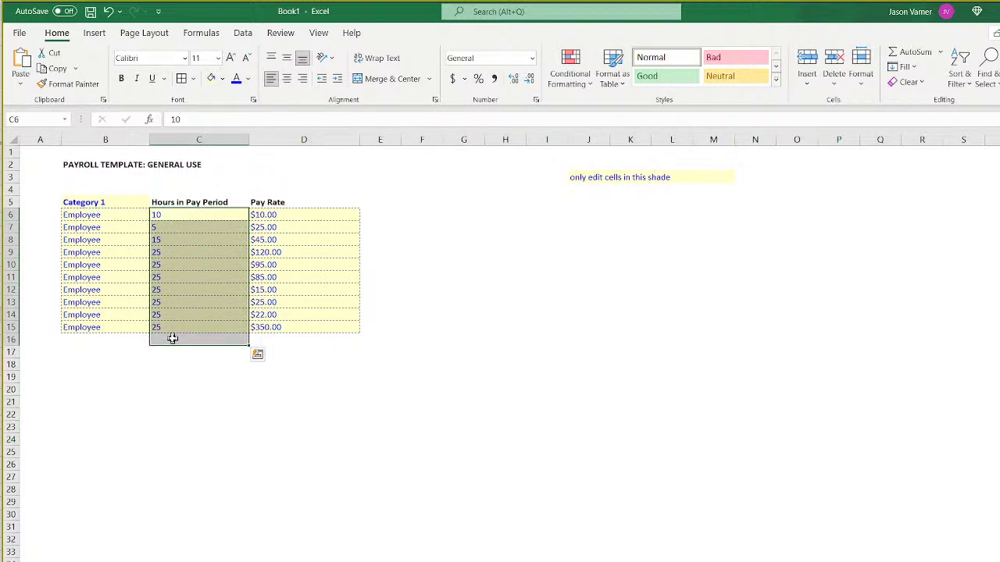
pyautogui.moveTo(325, 216); pyautogui.dragTo(281, 326)
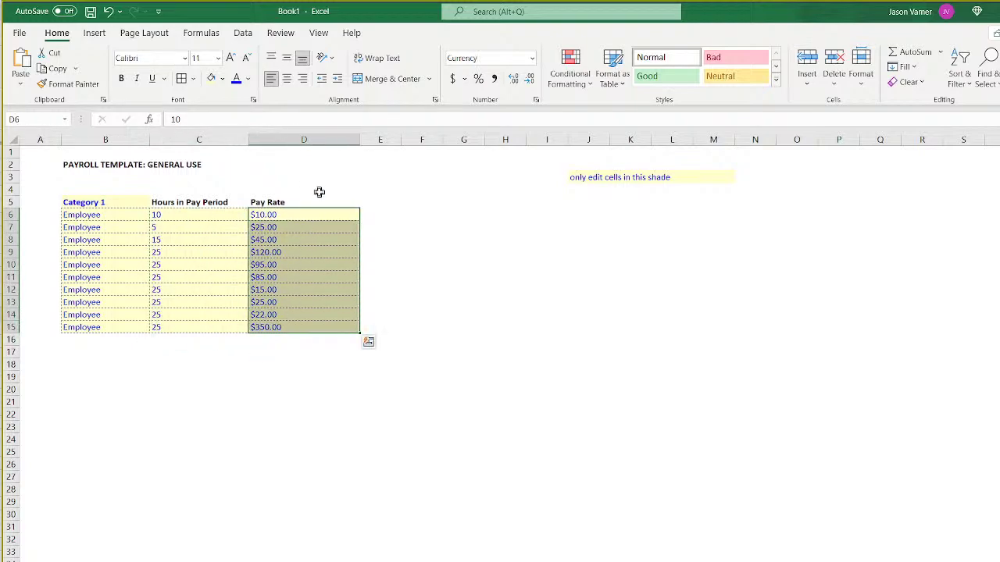
pyautogui.click(319, 192)
# Extend the D5 header formatting into E5, widen column E, and enter "Total Pay" as the E5 header.
pyautogui.click(345, 204)
pyautogui.moveTo(359, 208); pyautogui.dragTo(391, 205)
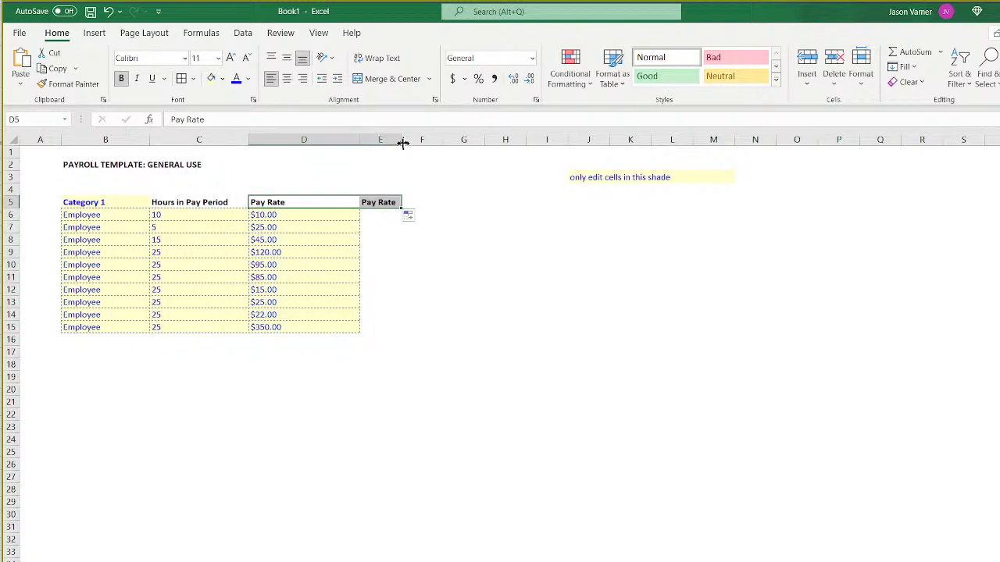
pyautogui.moveTo(401, 143); pyautogui.dragTo(445, 143)
pyautogui.click(432, 202)
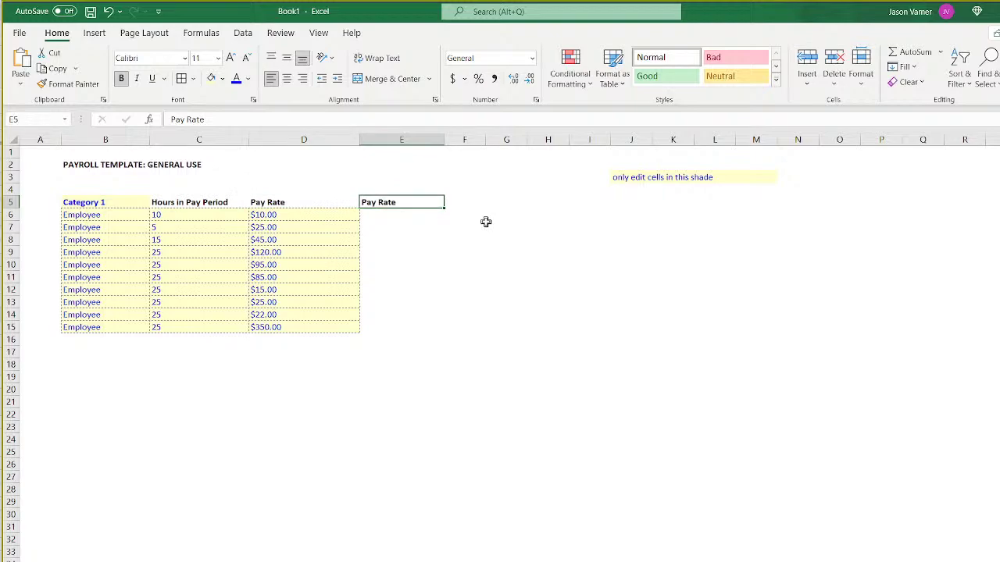
pyautogui.write('Total')
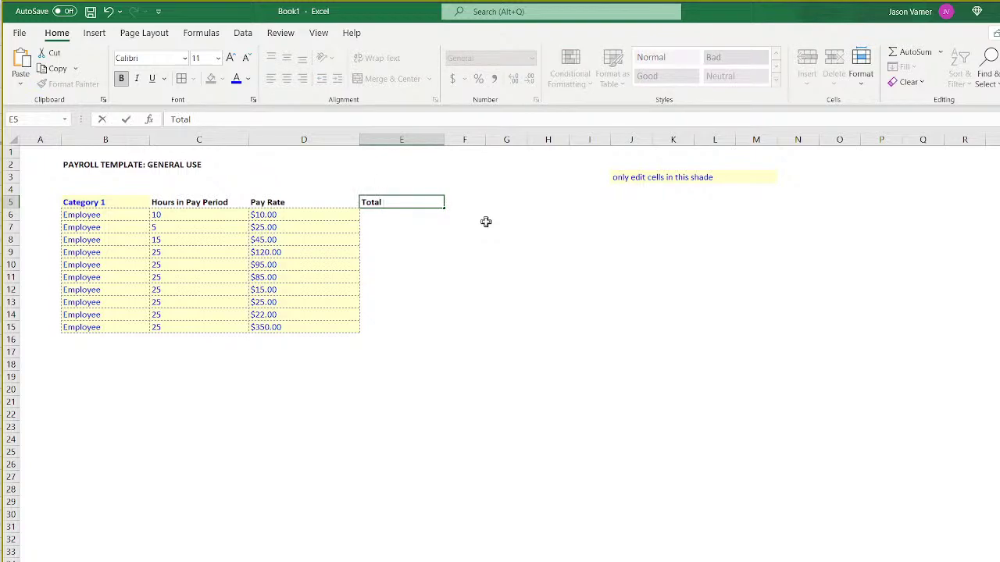
pyautogui.write('Pay')
pyautogui.press('Return')
# Enter the formula =D6*C6 in E6 to multiply the first employee's pay rate by the hours.
pyautogui.write('=')
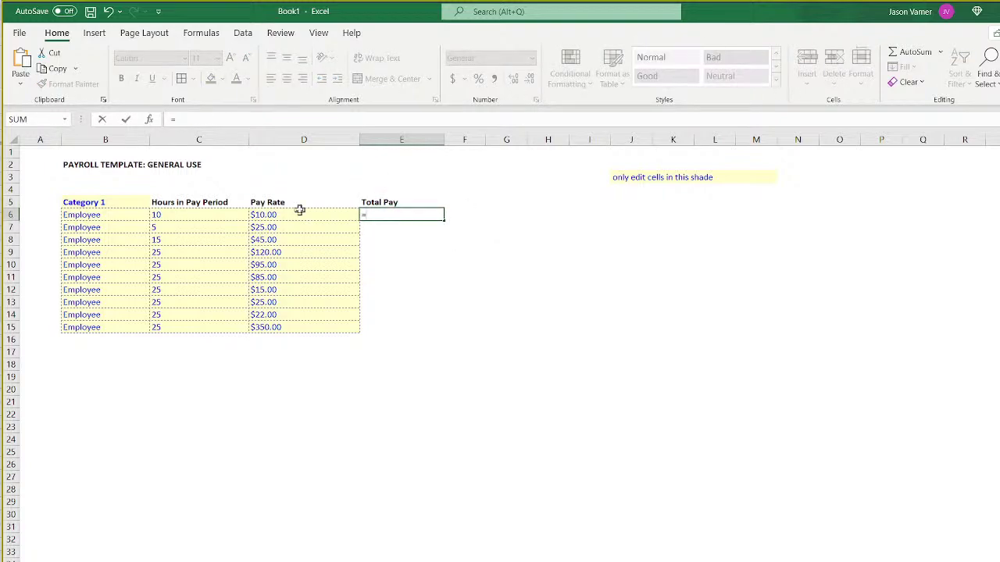
pyautogui.click(299, 212)
pyautogui.write('*')
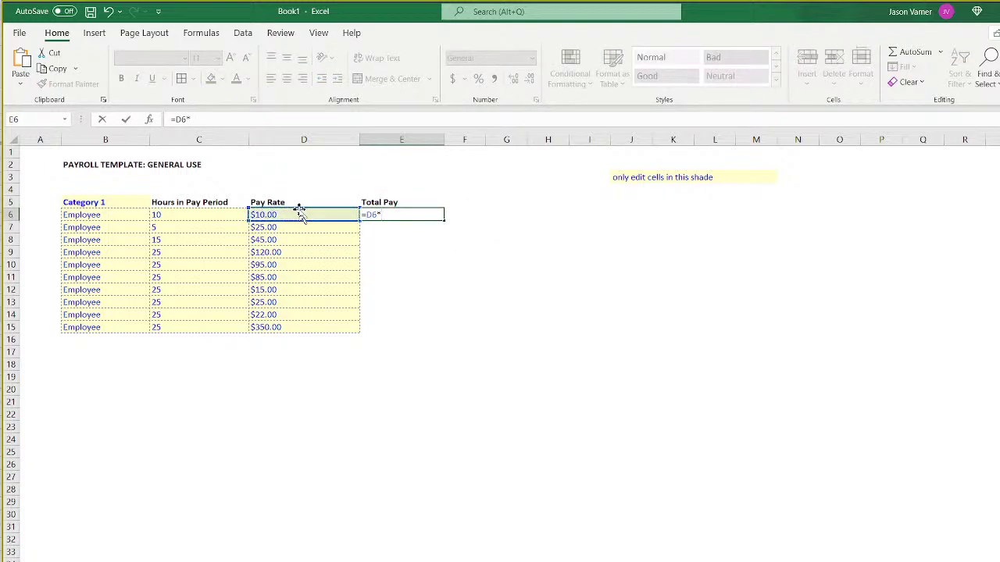
pyautogui.click(200, 216)
pyautogui.press('Return')
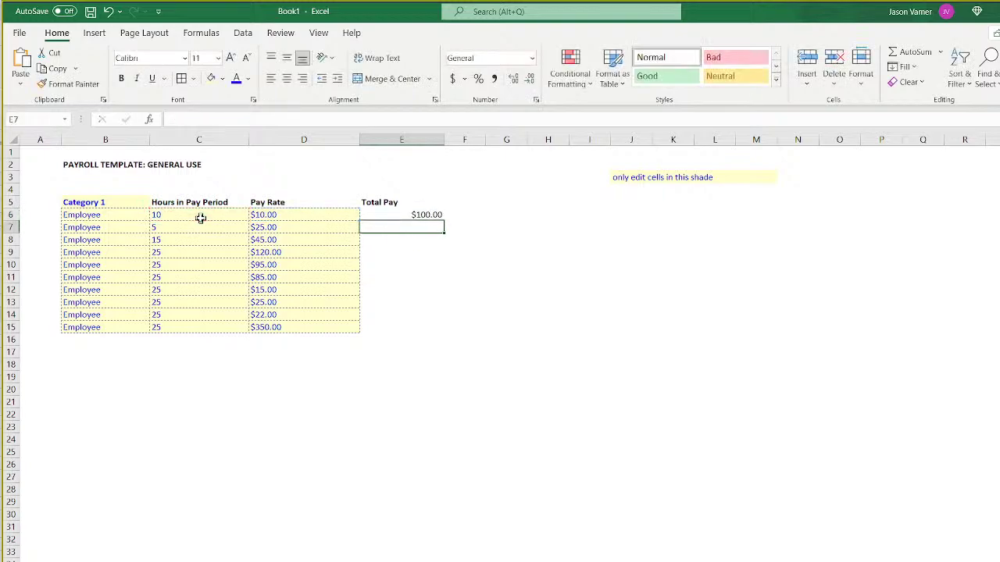
# Right-align column E and fill the E6 total pay formula down through E15.
pyautogui.click(401, 139)
pyautogui.click(303, 78)
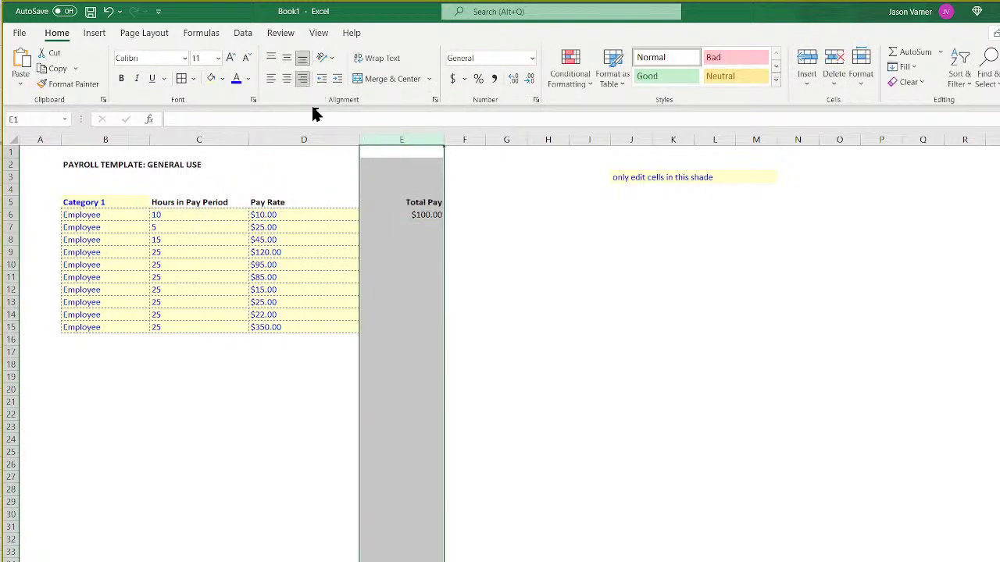
pyautogui.click(426, 214)
pyautogui.moveTo(443, 220); pyautogui.dragTo(438, 336)
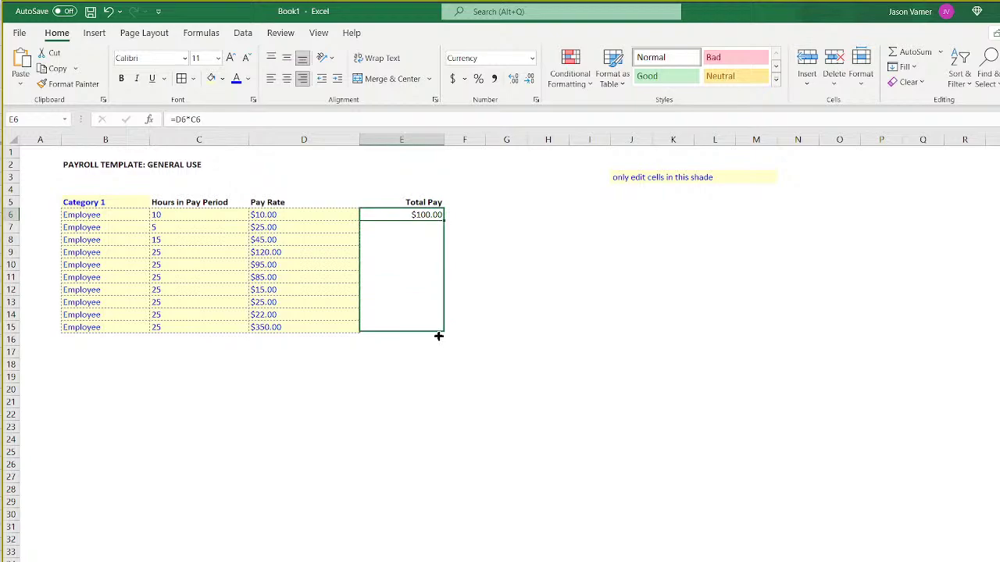
pyautogui.click(574, 337)
# Label B16 "TOTALS" and add up the hours in C16 with =SUM(C6:C15).
pyautogui.click(82, 341)
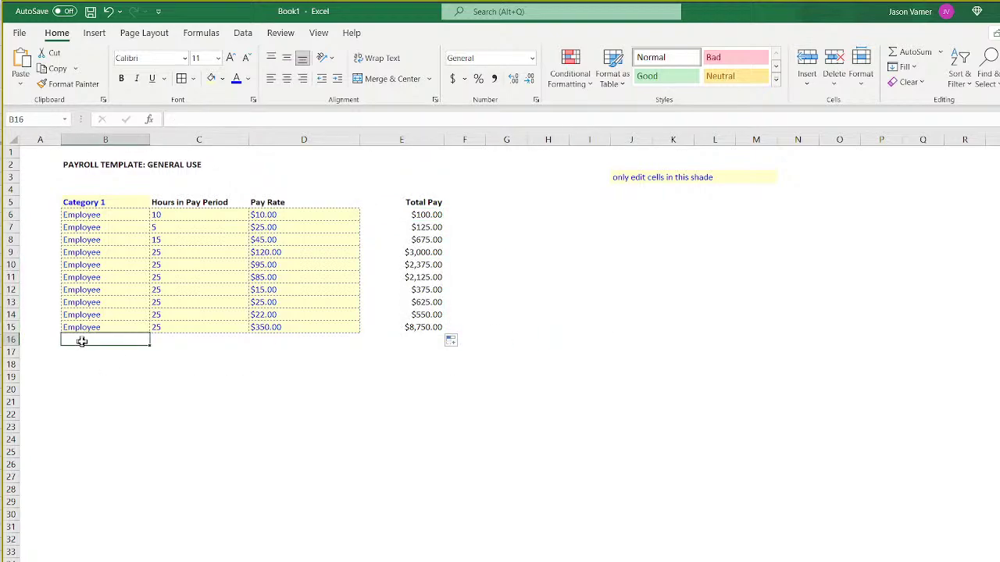
pyautogui.write('TOTALS')
pyautogui.press('Return')
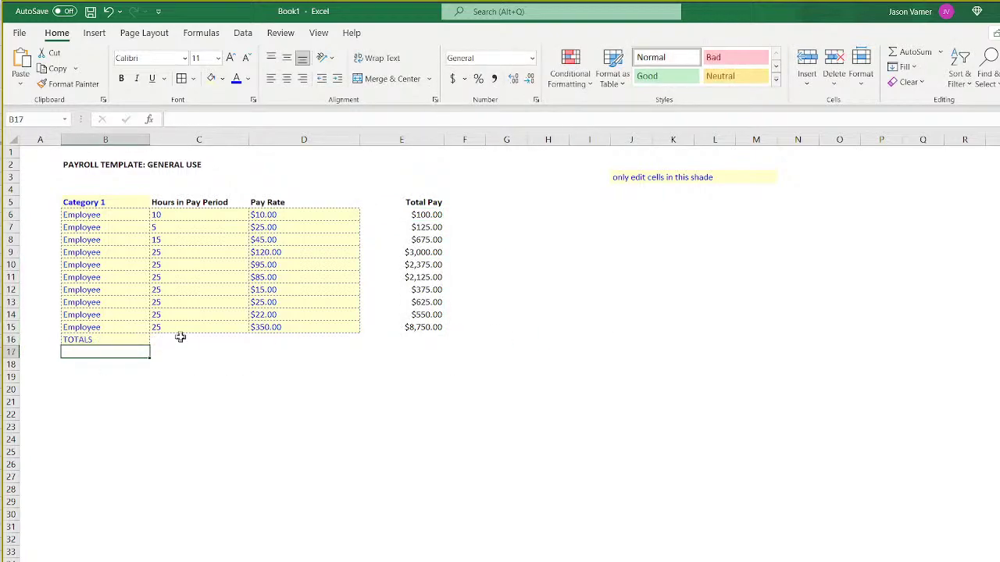
pyautogui.click(179, 339)
pyautogui.click(915, 52)
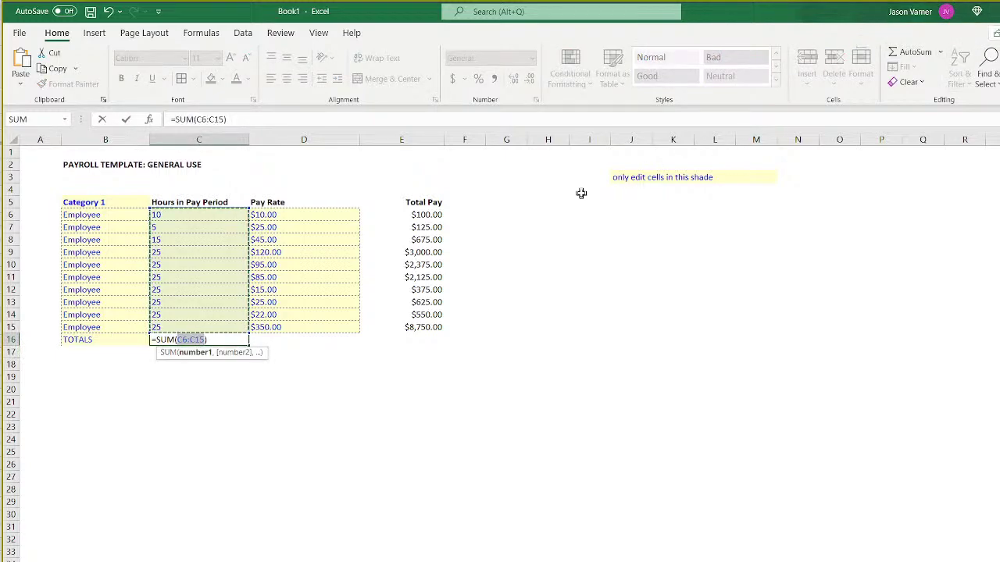
pyautogui.press('Return')
# Left-align the whole payroll table from B5 to E16.
pyautogui.click(211, 334)
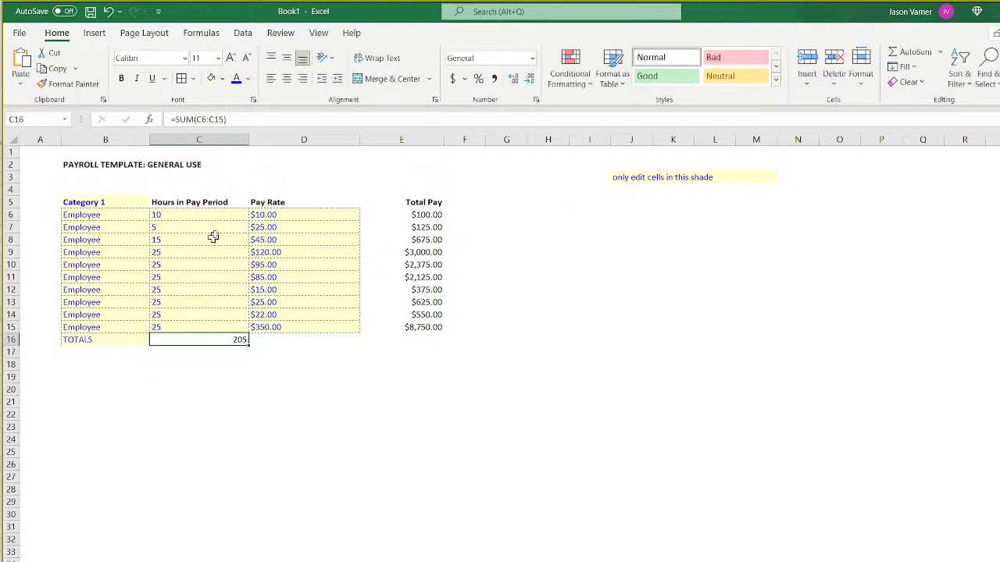
pyautogui.moveTo(100, 204); pyautogui.dragTo(422, 340)
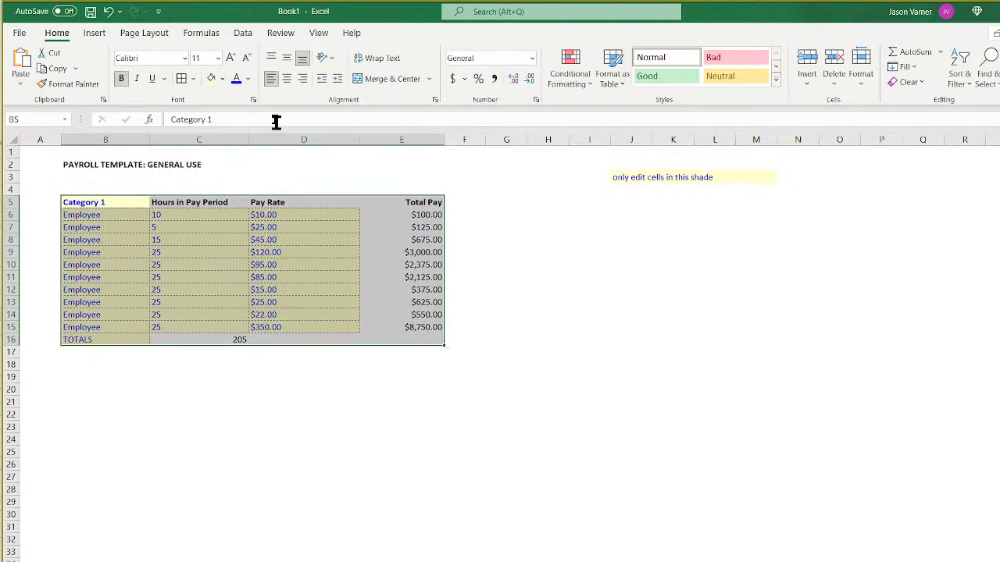
pyautogui.click(271, 82)
# Copy the hours sum from C16 into E16 so that it totals the Total Pay column.
pyautogui.click(209, 338)
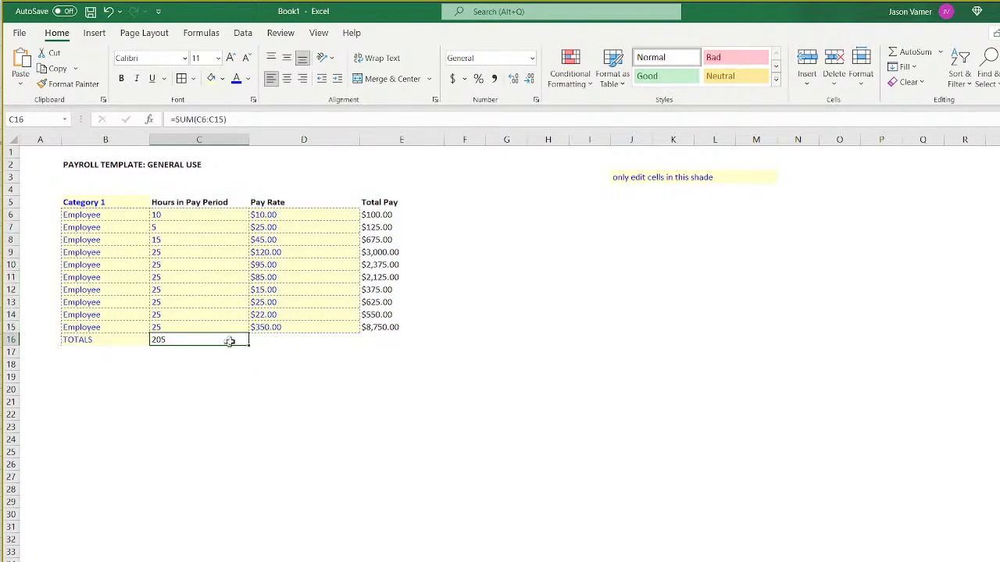
pyautogui.rightClick(230, 336)
pyautogui.click(202, 338)
pyautogui.hotkey('ctrl', 'c')
pyautogui.click(381, 342)
pyautogui.hotkey('ctrl', 'v')
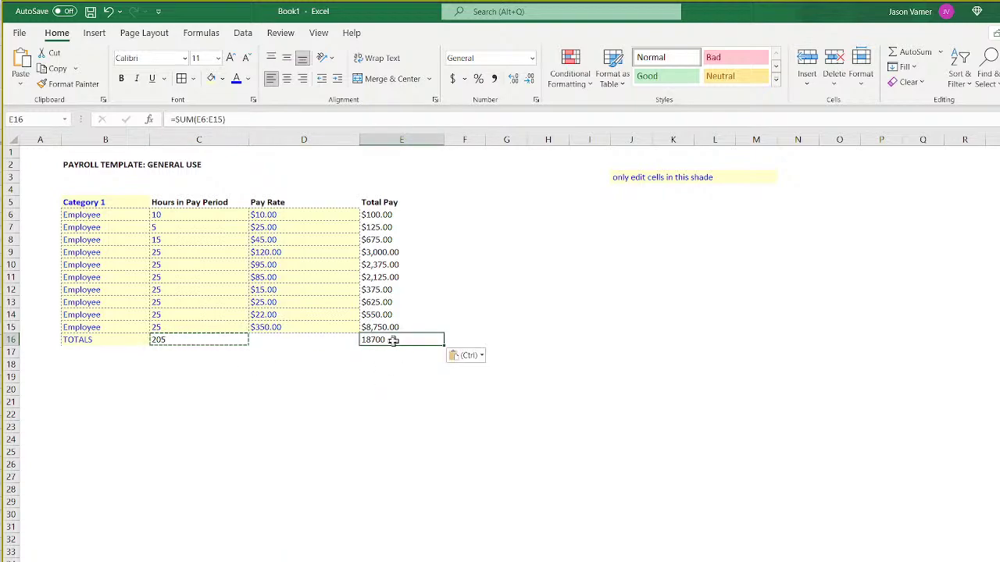
# Format E6:E16 as currency with the $ symbol and zero decimal places.
pyautogui.moveTo(383, 215); pyautogui.dragTo(395, 341)
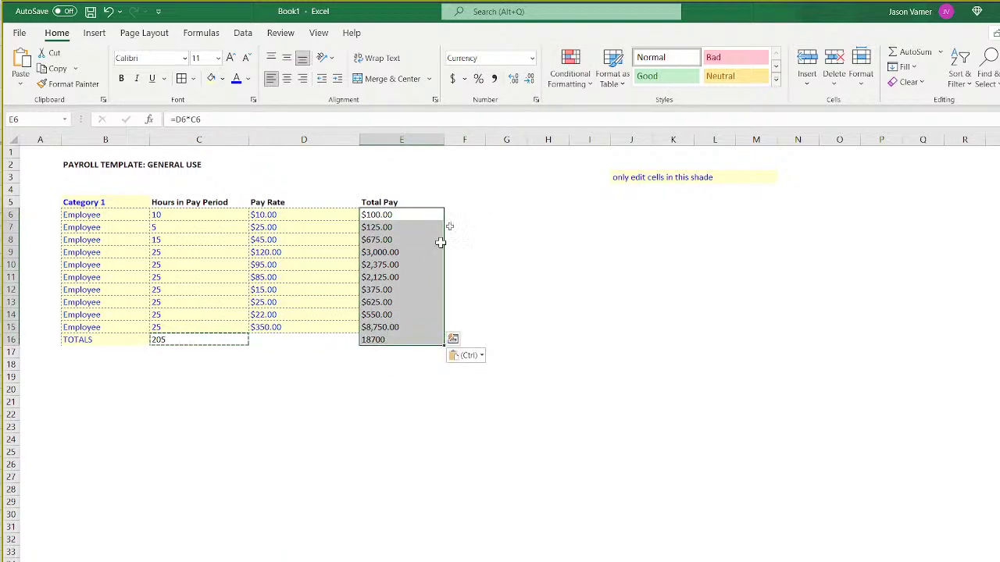
pyautogui.click(536, 100)
pyautogui.click(508, 397)
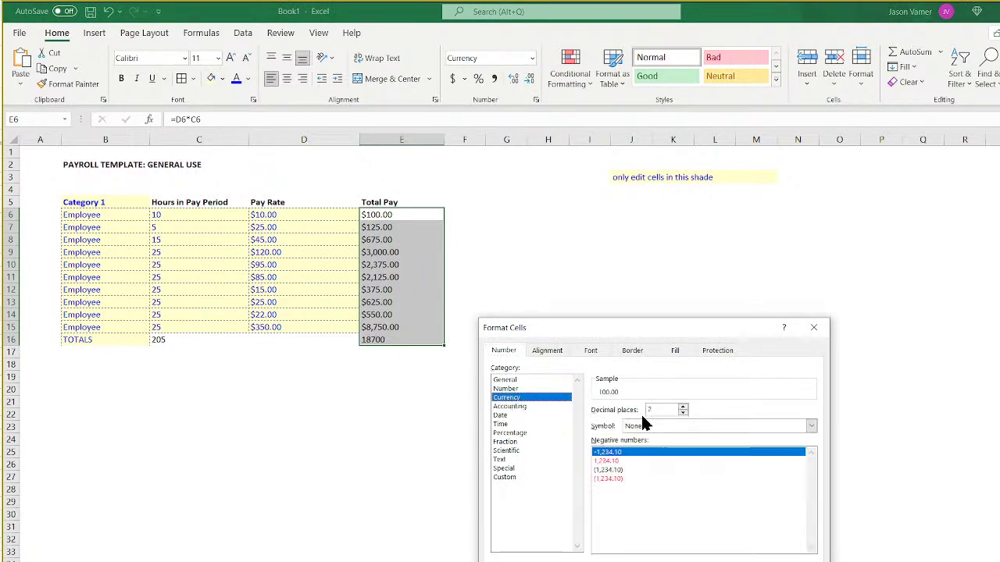
pyautogui.click(684, 414)
pyautogui.click(683, 414)
pyautogui.click(672, 425)
pyautogui.click(660, 447)
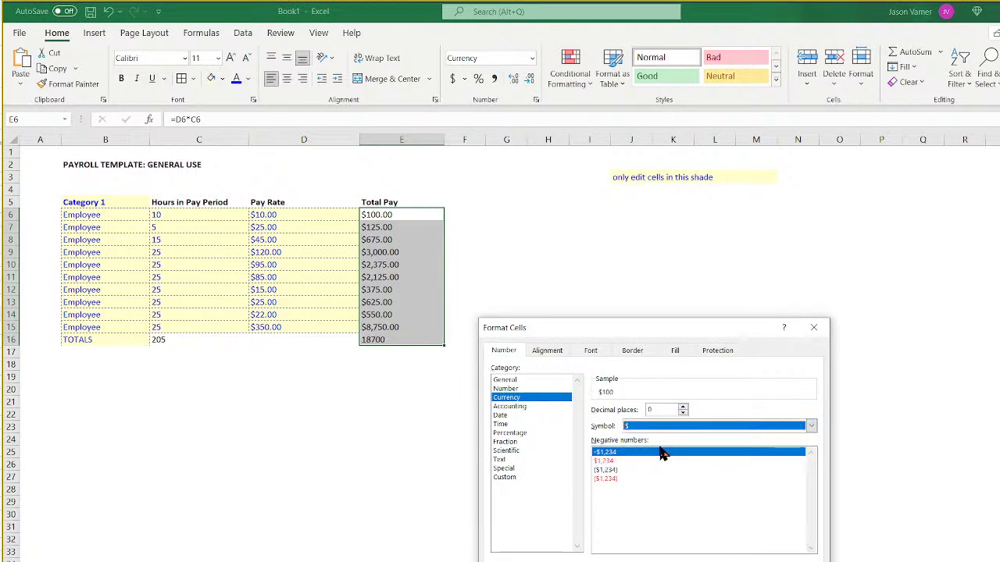
pyautogui.press('Return')
pyautogui.click(406, 452)
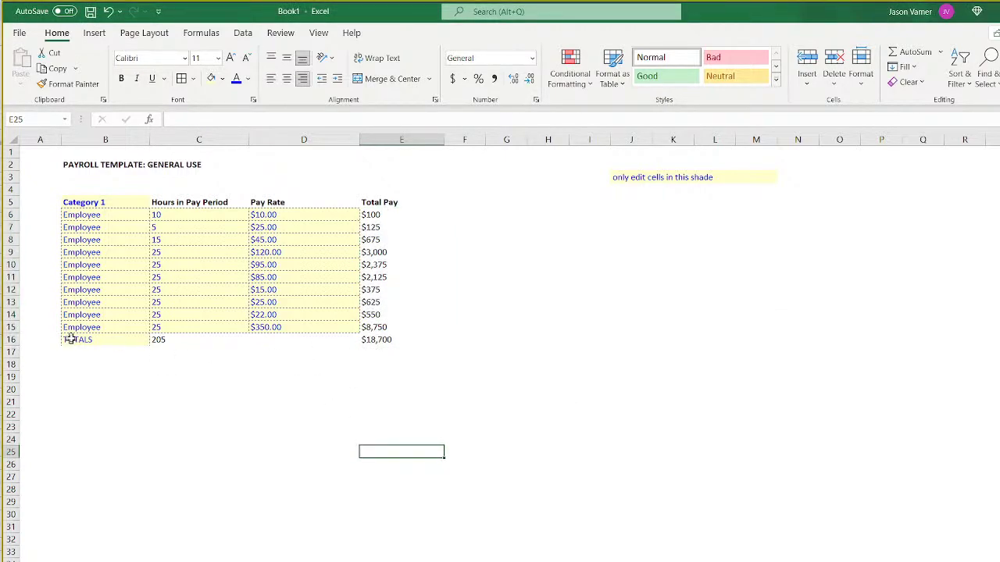
# Give the totals row B16:E16 a top and thick bottom border and make its text bold.
pyautogui.moveTo(69, 339); pyautogui.dragTo(386, 339)
pyautogui.click(193, 79)
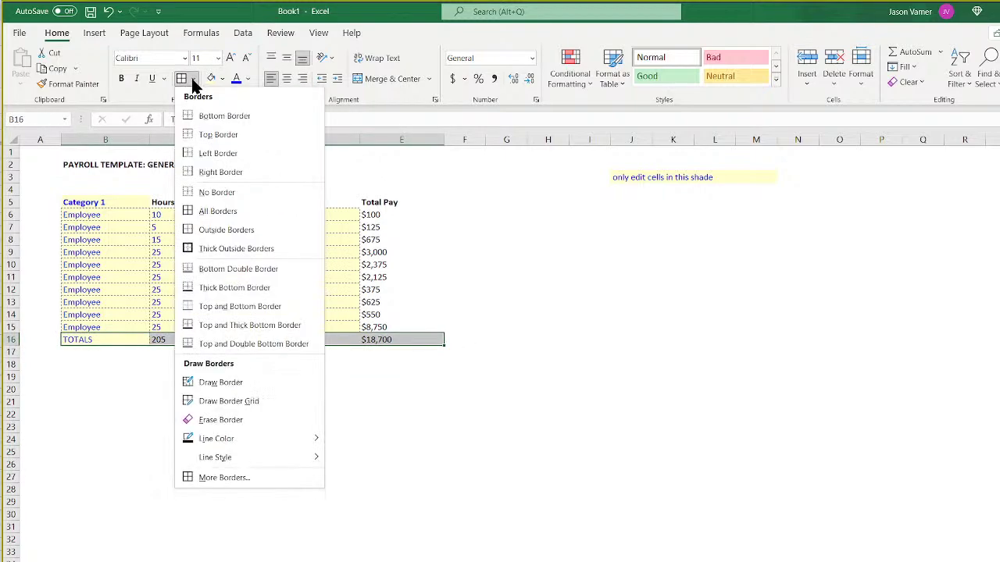
pyautogui.click(239, 325)
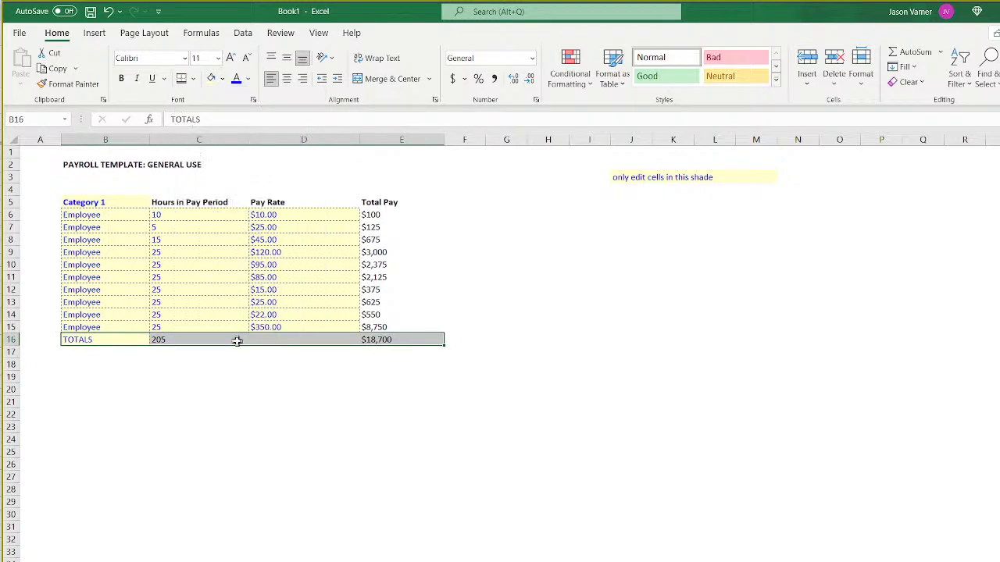
pyautogui.click(121, 79)
# Fill the totals row B16:E16 with light gray and set its font color to black.
pyautogui.click(222, 79)
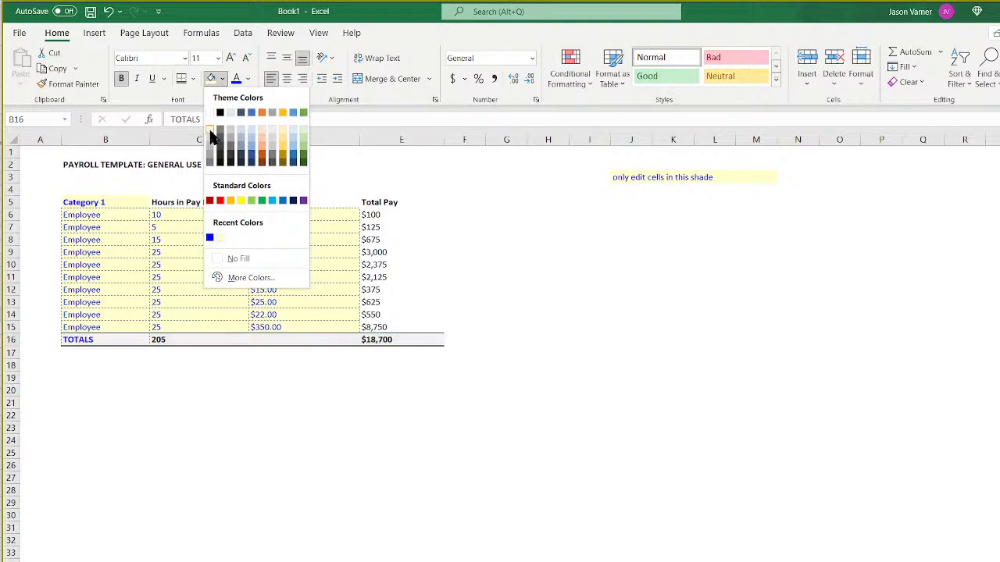
pyautogui.click(210, 133)
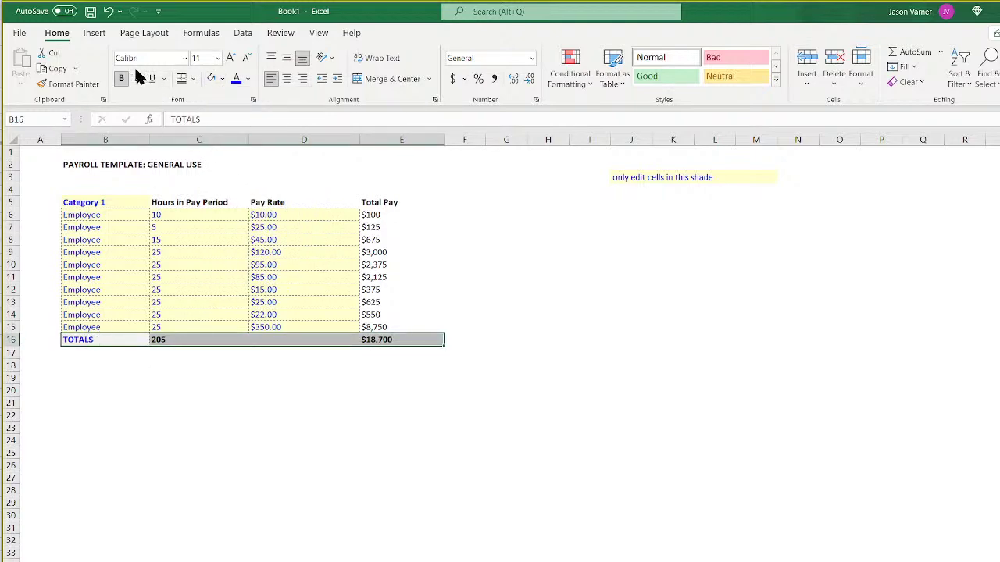
pyautogui.click(248, 79)
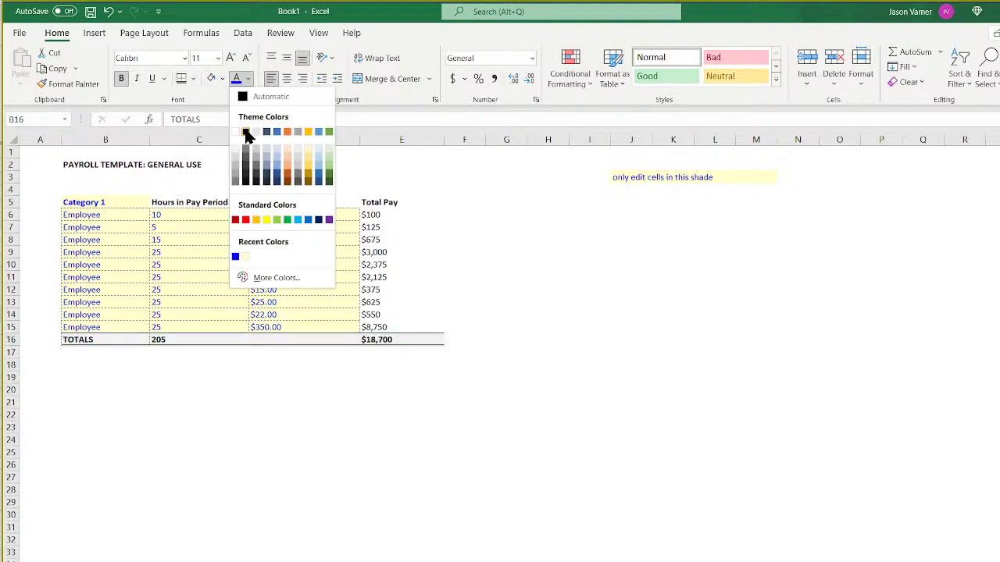
pyautogui.click(247, 134)
pyautogui.click(316, 389)
# Shade the Total Pay cells E6:E15 light gray and apply dashed borders around every cell.
pyautogui.moveTo(396, 215); pyautogui.dragTo(398, 329)
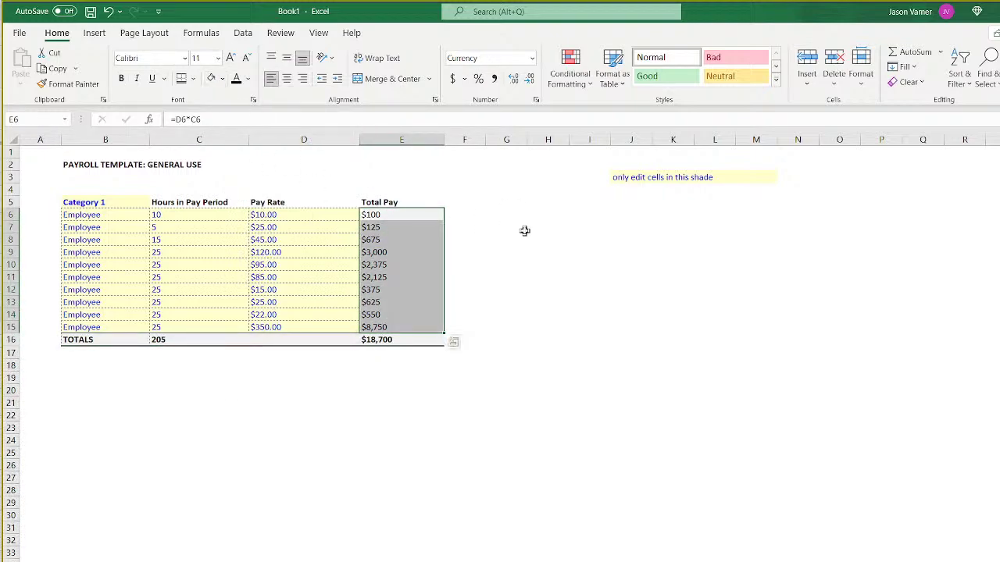
pyautogui.click(524, 229)
pyautogui.moveTo(395, 215); pyautogui.dragTo(394, 328)
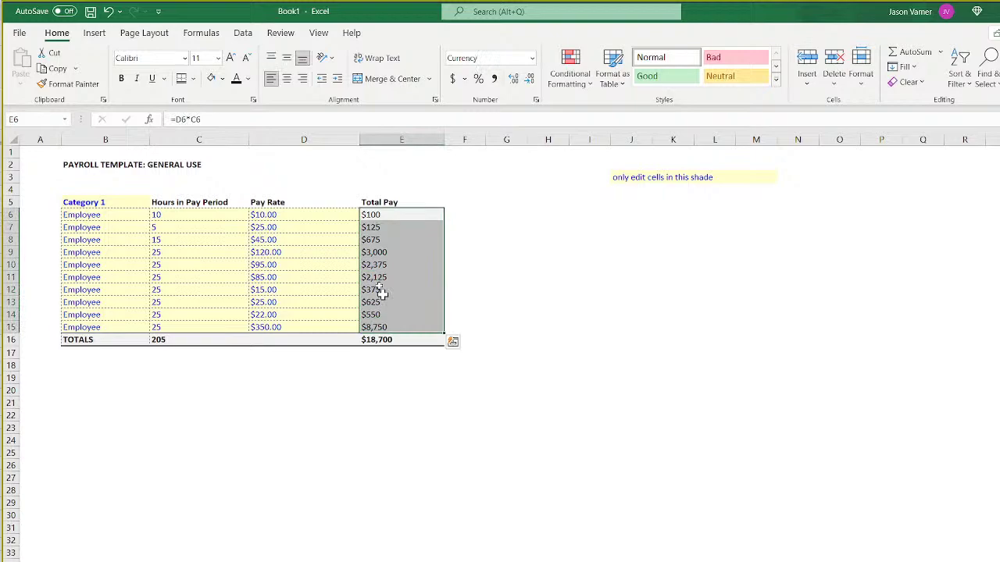
pyautogui.click(194, 78)
pyautogui.click(212, 208)
pyautogui.click(552, 299)
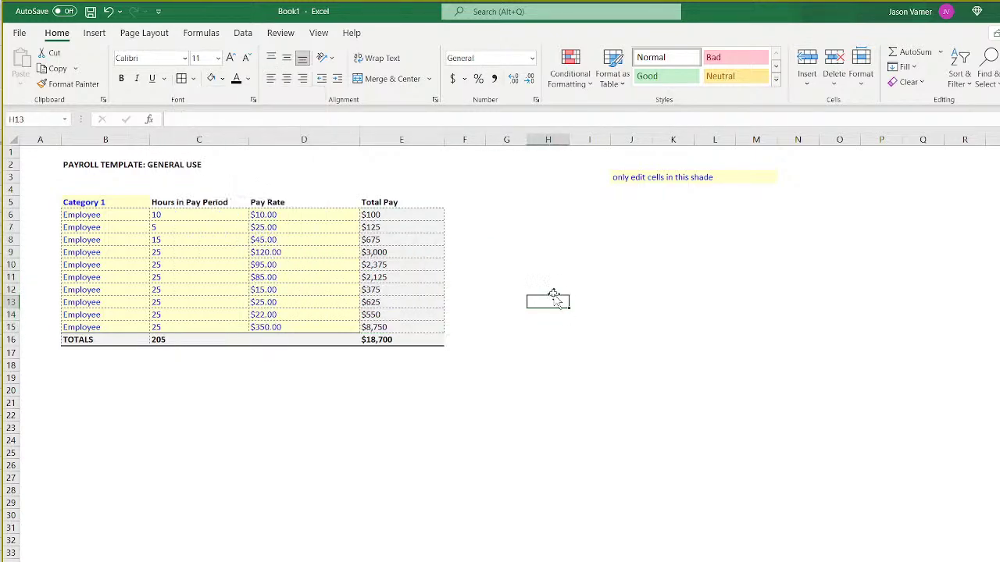
pyautogui.click(382, 327)
pyautogui.click(194, 78)
pyautogui.click(650, 364)
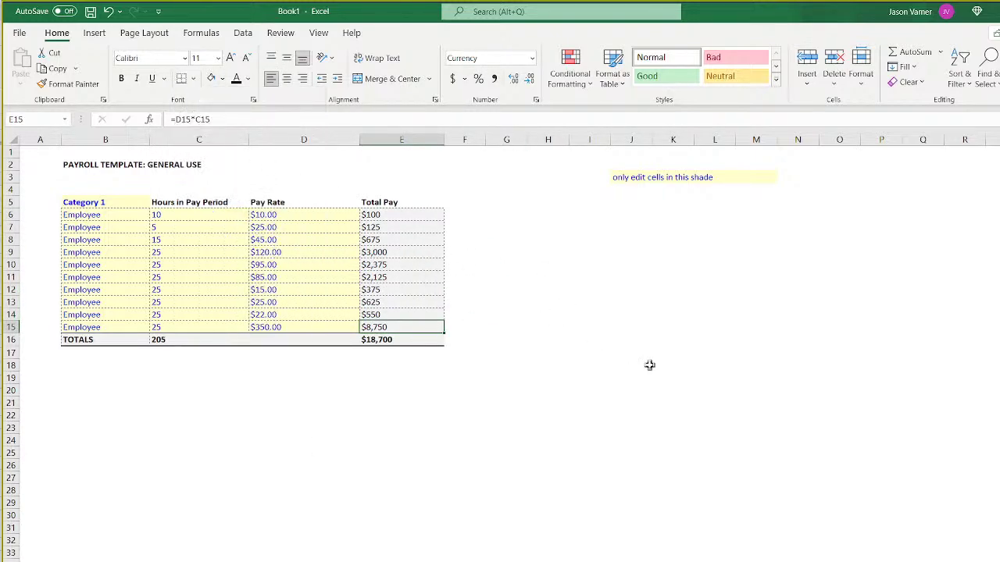
pyautogui.click(650, 364)
# Try filling D15 across into E15, and restore E15 by filling down the formula from E14.
pyautogui.click(375, 328)
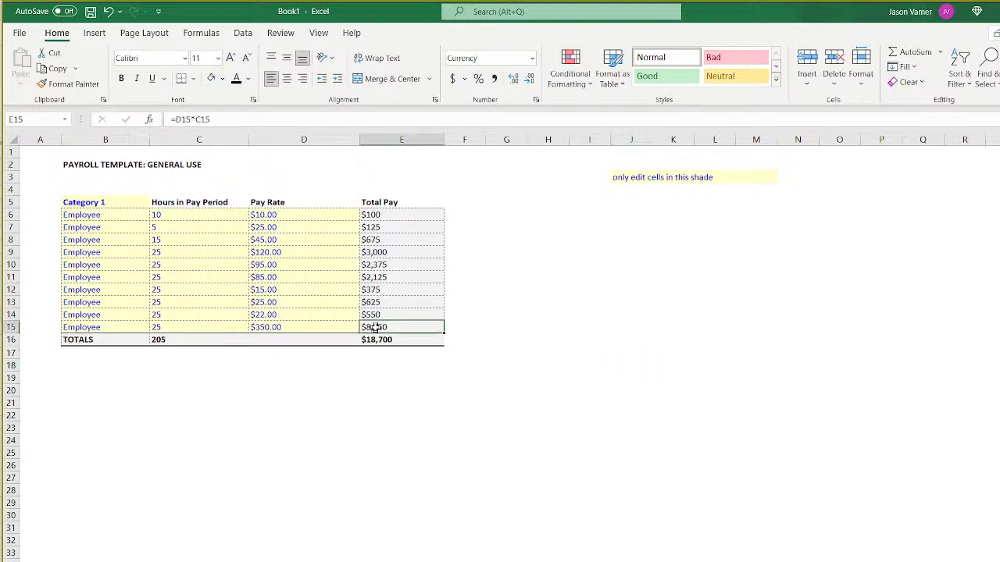
pyautogui.click(331, 327)
pyautogui.moveTo(359, 333); pyautogui.dragTo(408, 333)
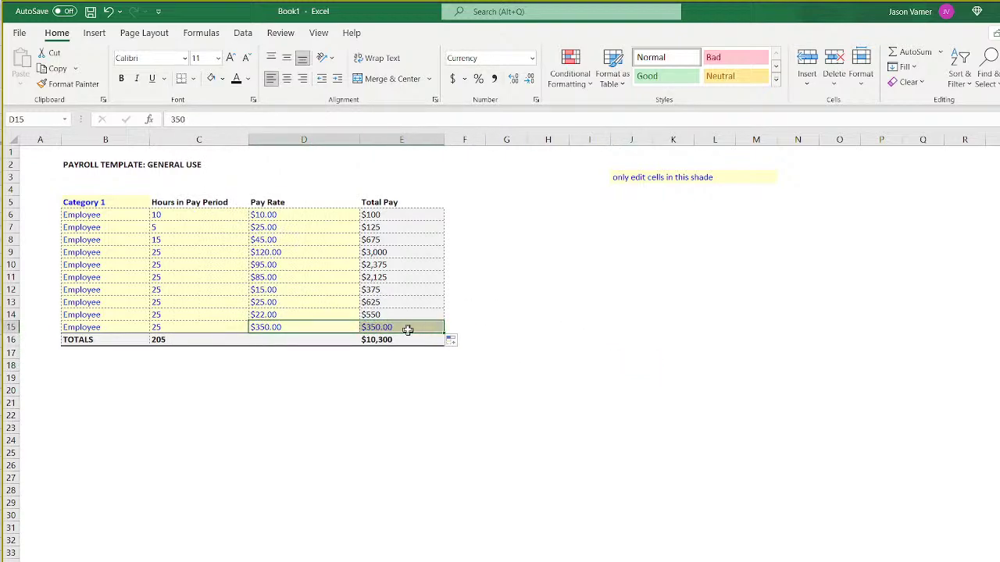
pyautogui.click(411, 314)
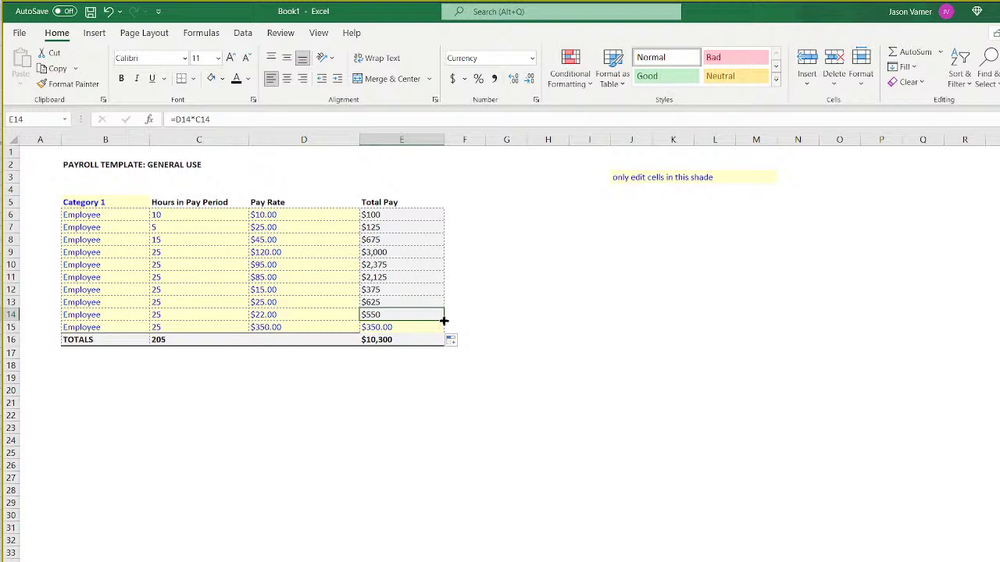
pyautogui.moveTo(444, 321); pyautogui.dragTo(442, 330)
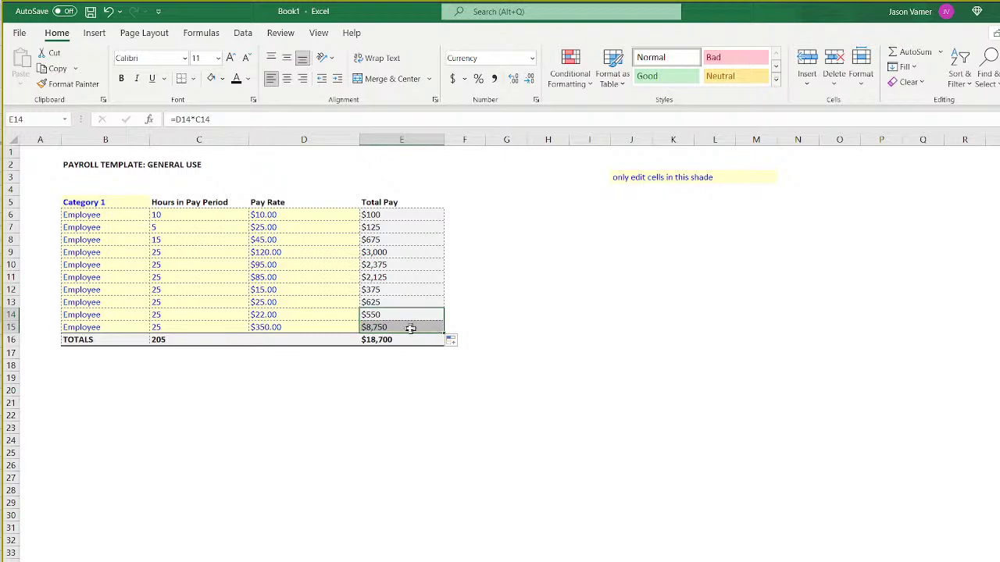
pyautogui.click(404, 328)
pyautogui.click(195, 78)
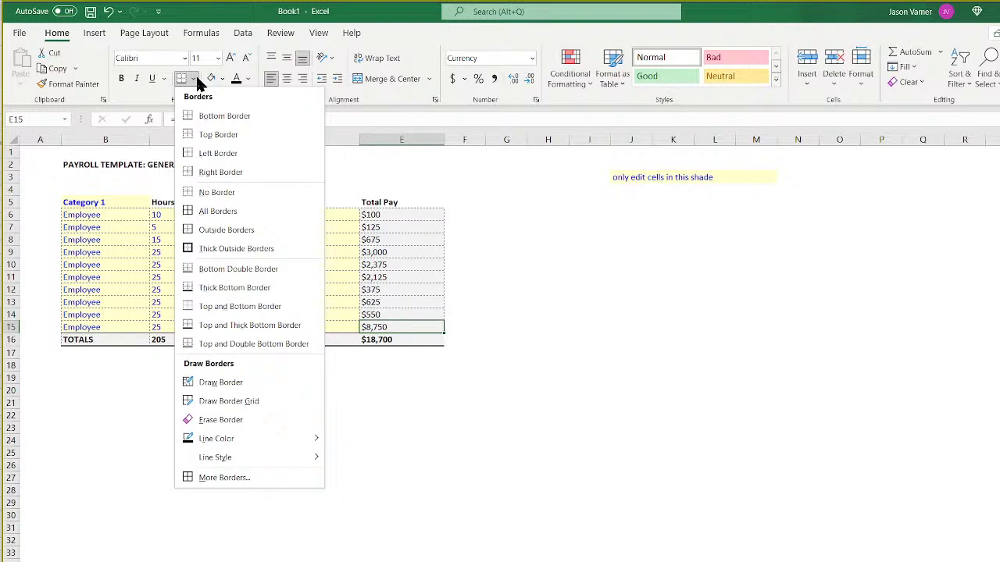
pyautogui.click(400, 251)
# Apply a border to B15:E15, the last employee row directly above the totals.
pyautogui.moveTo(110, 328); pyautogui.dragTo(375, 330)
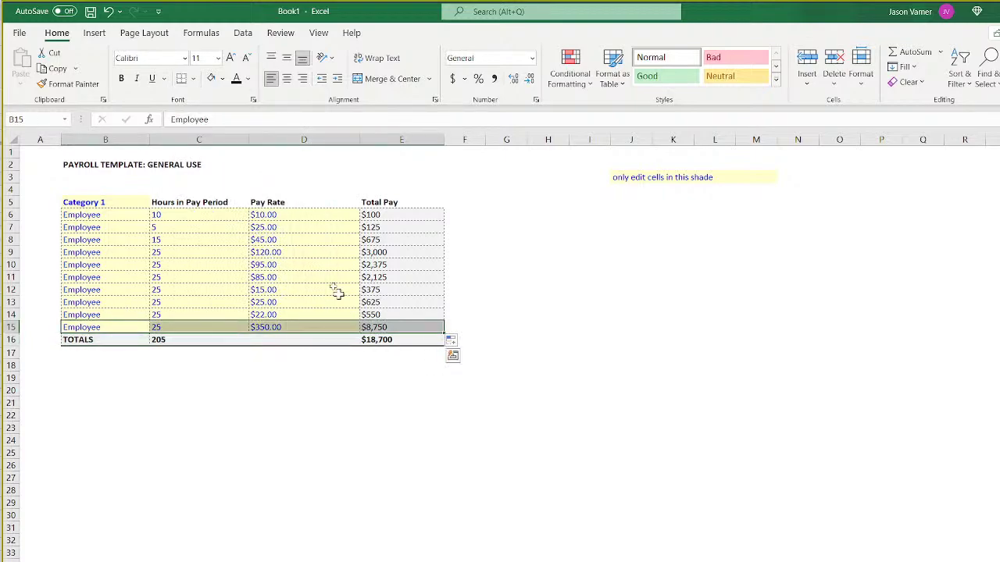
pyautogui.click(194, 78)
pyautogui.click(331, 115)
pyautogui.click(632, 351)
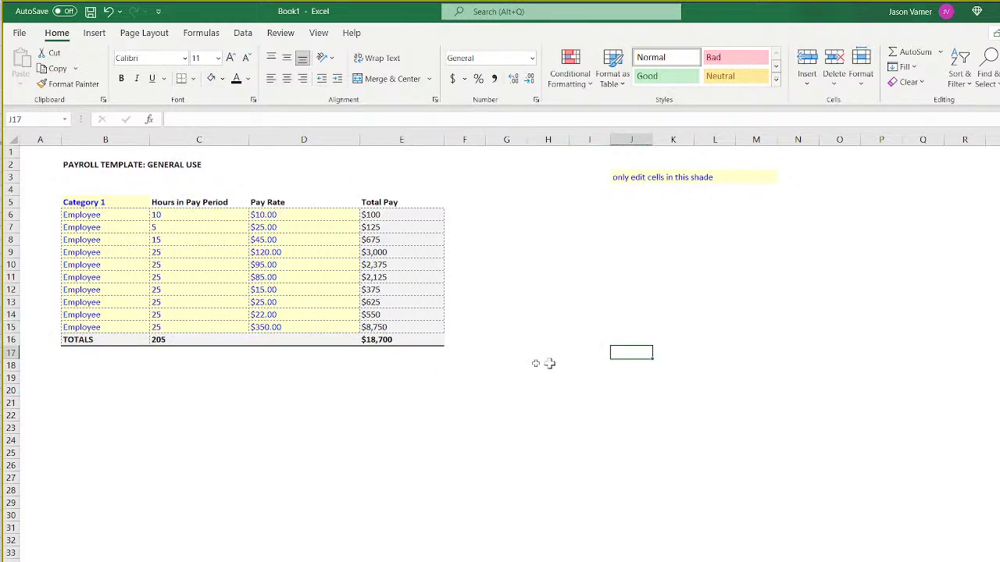
pyautogui.click(217, 213)
pyautogui.click(188, 266)
pyautogui.click(197, 303)
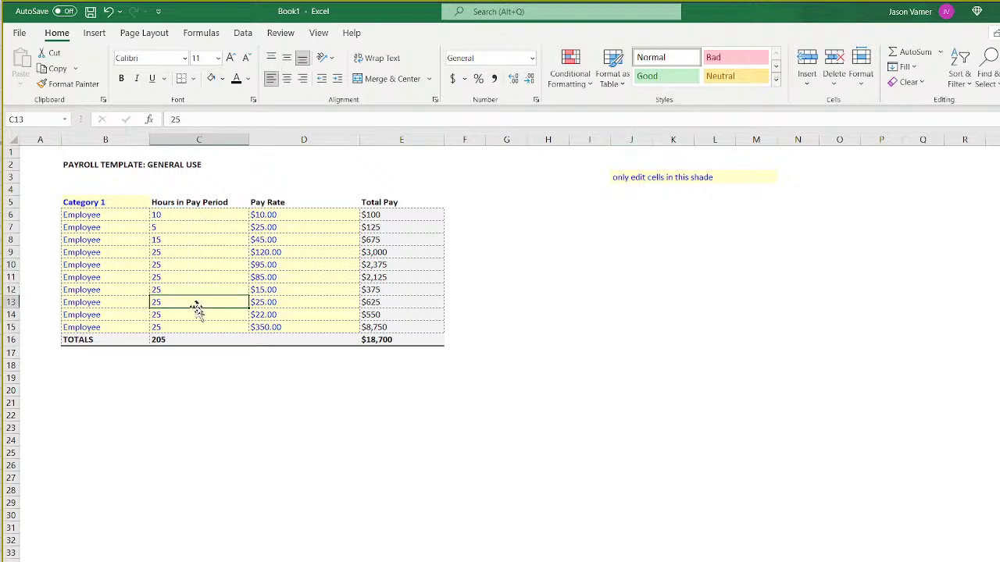
pyautogui.moveTo(275, 216); pyautogui.dragTo(273, 290)
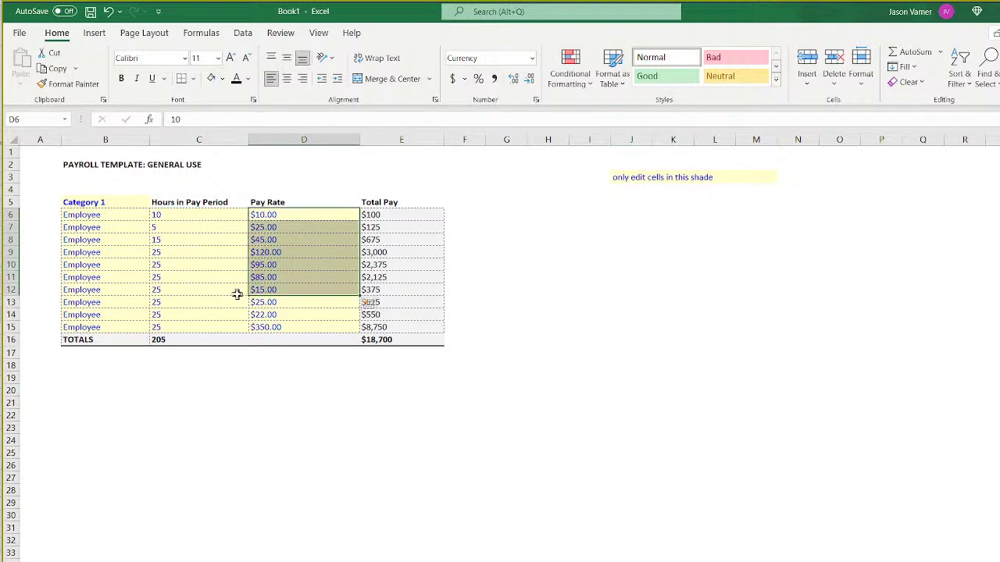
# Move the totals row B16:E16 down to row 21, and relabel B6 and B7 as Employee 1 and Employee 2.
pyautogui.moveTo(82, 337); pyautogui.dragTo(119, 414)
pyautogui.click(112, 215)
pyautogui.doubleClick(113, 215)
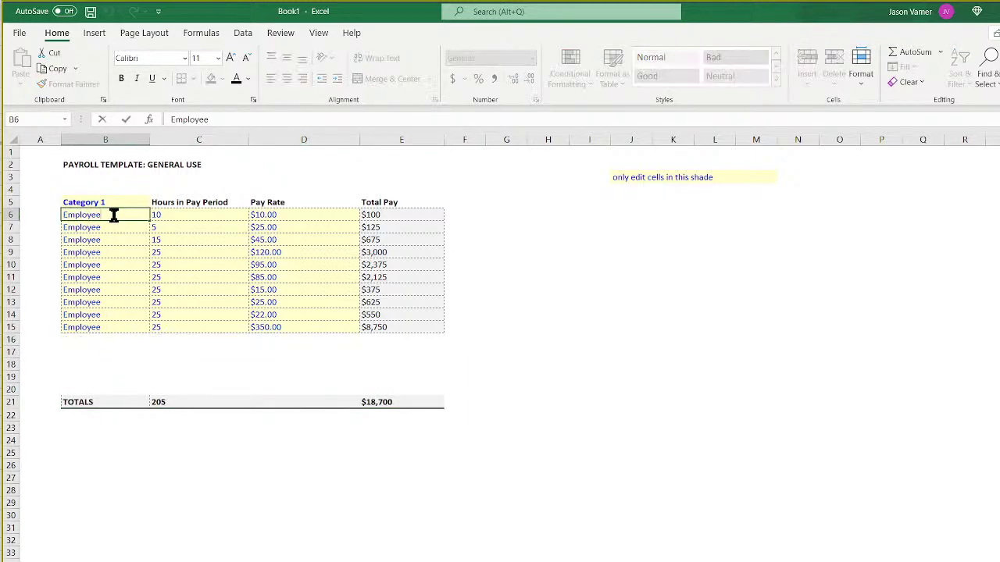
pyautogui.write('1')
pyautogui.click(112, 227)
pyautogui.doubleClick(111, 226)
pyautogui.write('2')
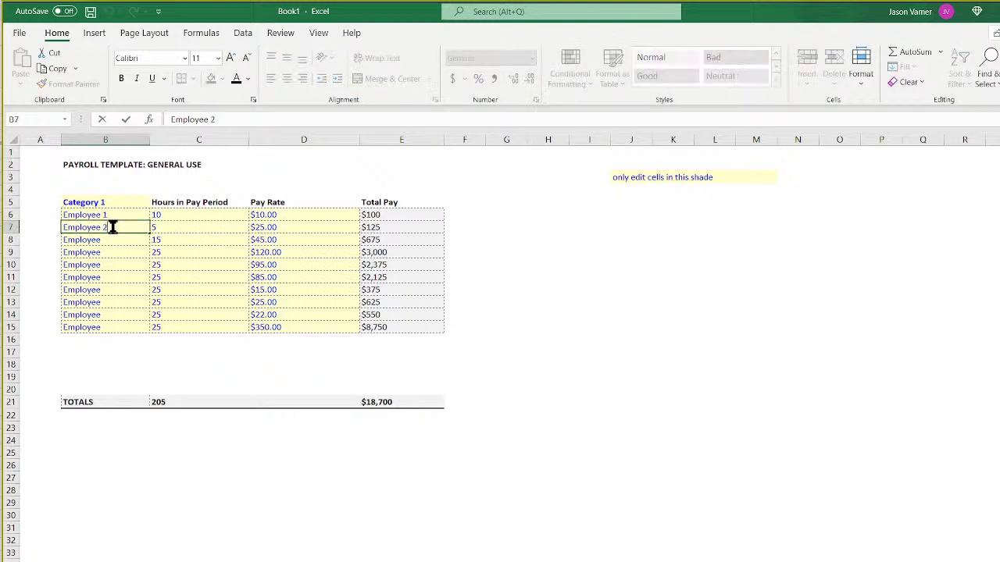
# Continue the numbered employee labels down column B to Employee 21 in B26, and move the totals row to row 27.
pyautogui.click(117, 252)
pyautogui.moveTo(118, 219); pyautogui.dragTo(370, 453)
pyautogui.click(130, 377)
pyautogui.moveTo(149, 383); pyautogui.dragTo(149, 435)
pyautogui.moveTo(92, 454); pyautogui.dragTo(398, 483)
pyautogui.click(145, 429)
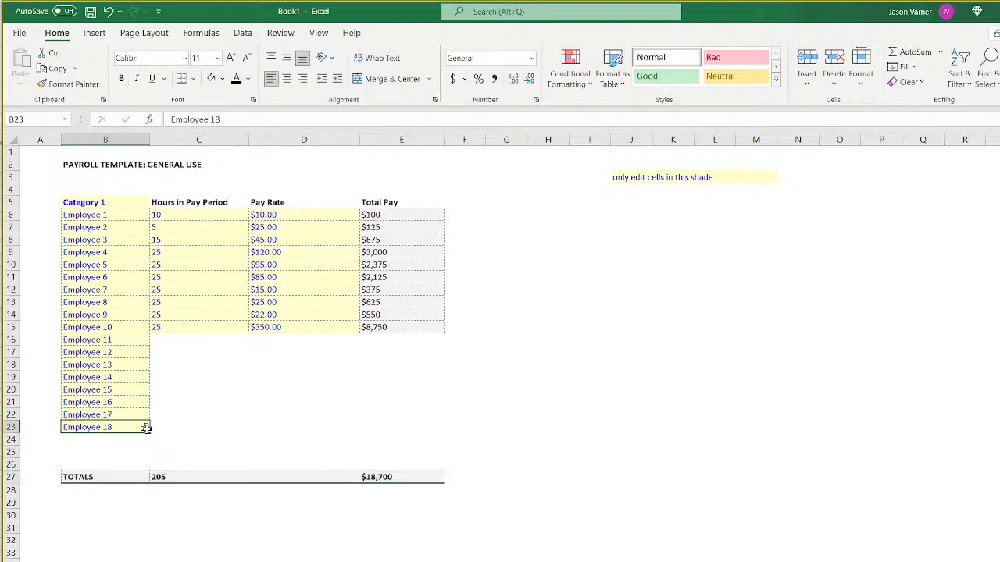
pyautogui.moveTo(150, 432); pyautogui.dragTo(149, 466)
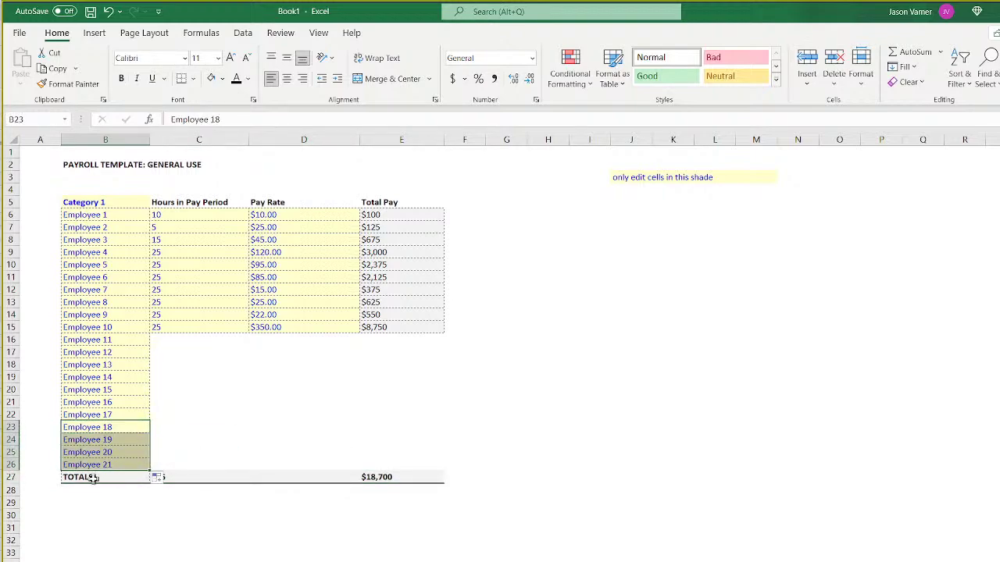
# Move the totals row up to row 26, replacing the existing data there, and fill C15:E15 down to row 25.
pyautogui.moveTo(93, 478); pyautogui.dragTo(400, 467)
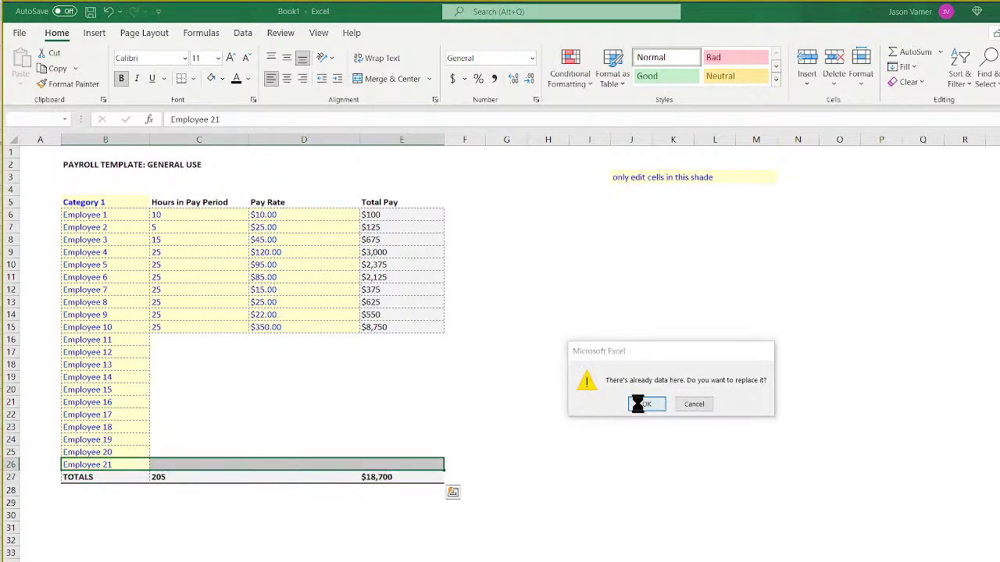
pyautogui.click(645, 404)
pyautogui.moveTo(164, 328); pyautogui.dragTo(406, 453)
pyautogui.click(659, 446)
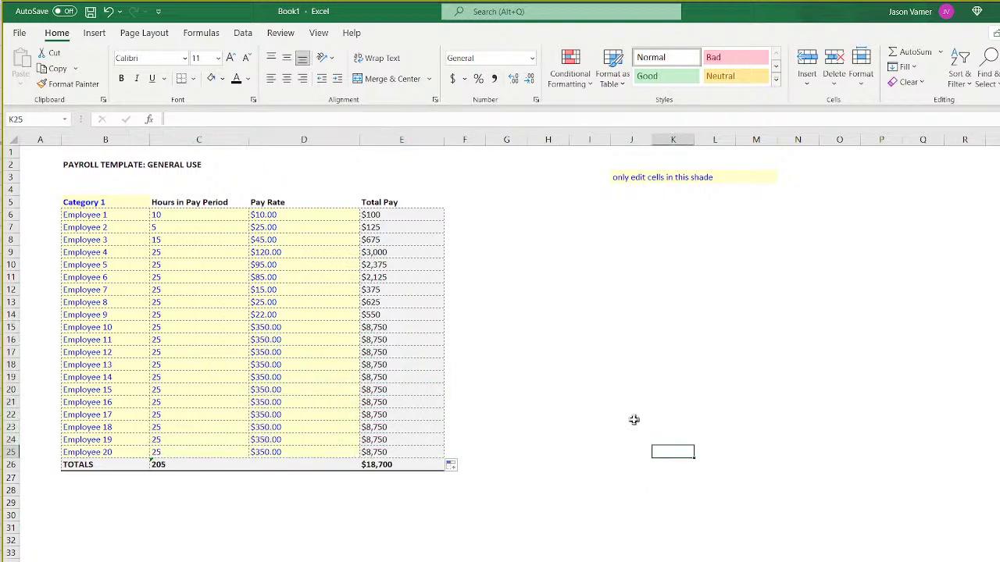
pyautogui.click(91, 11)
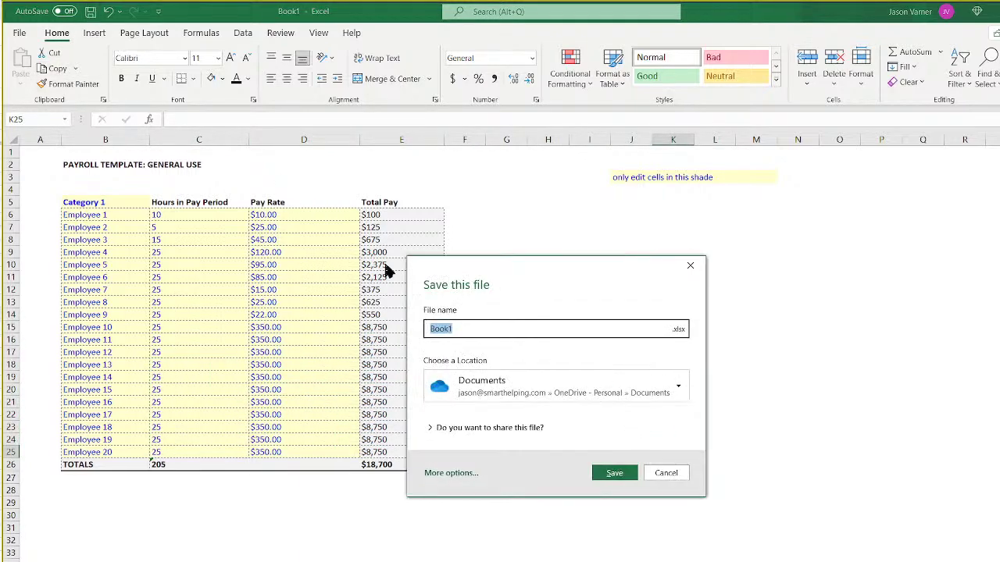
pyautogui.click(666, 474)
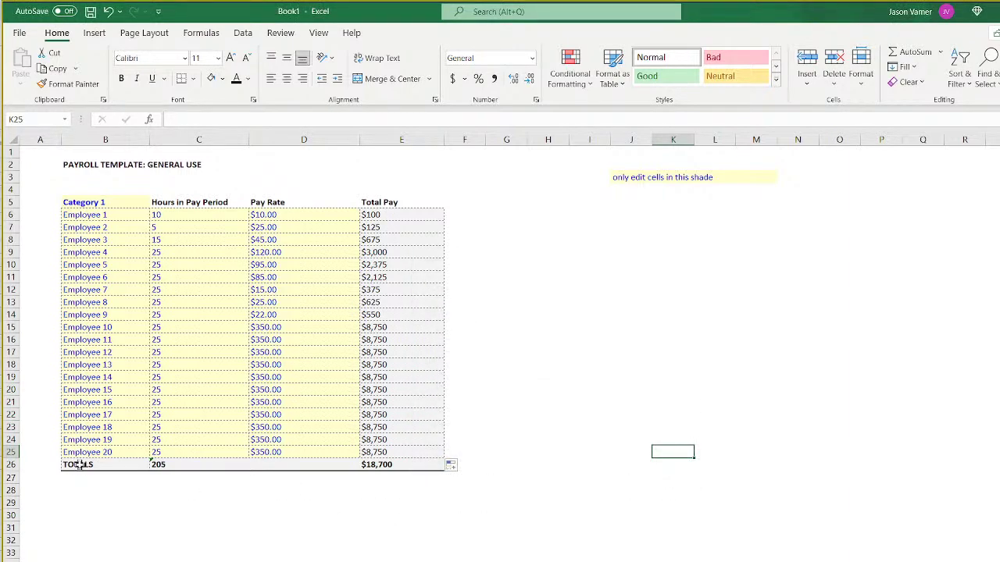
# Move the totals row down to row 36 and extend the employee rows B24:E25 down to fill the gap above it.
pyautogui.moveTo(78, 465); pyautogui.dragTo(374, 561)
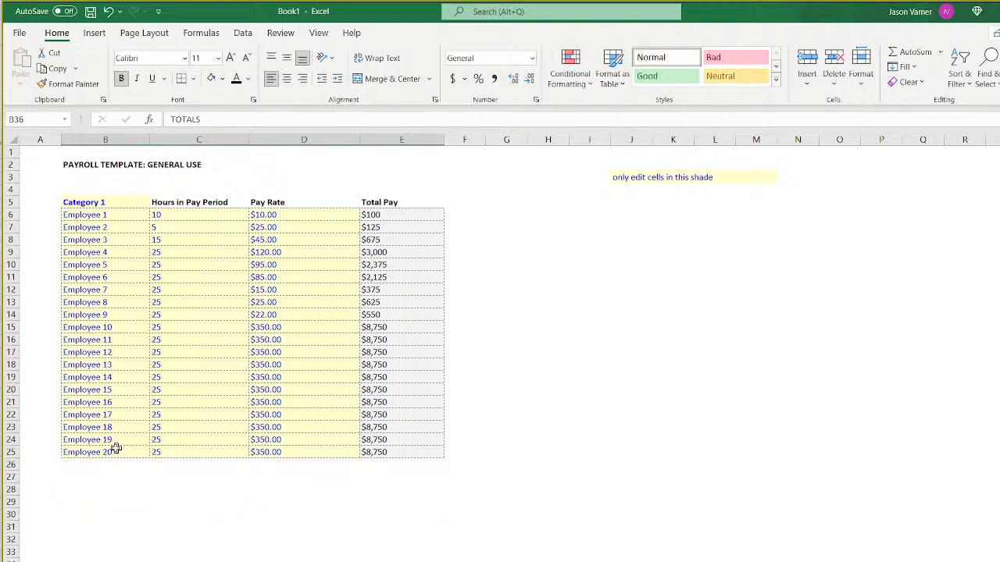
pyautogui.click(89, 452)
pyautogui.moveTo(87, 440); pyautogui.dragTo(390, 453)
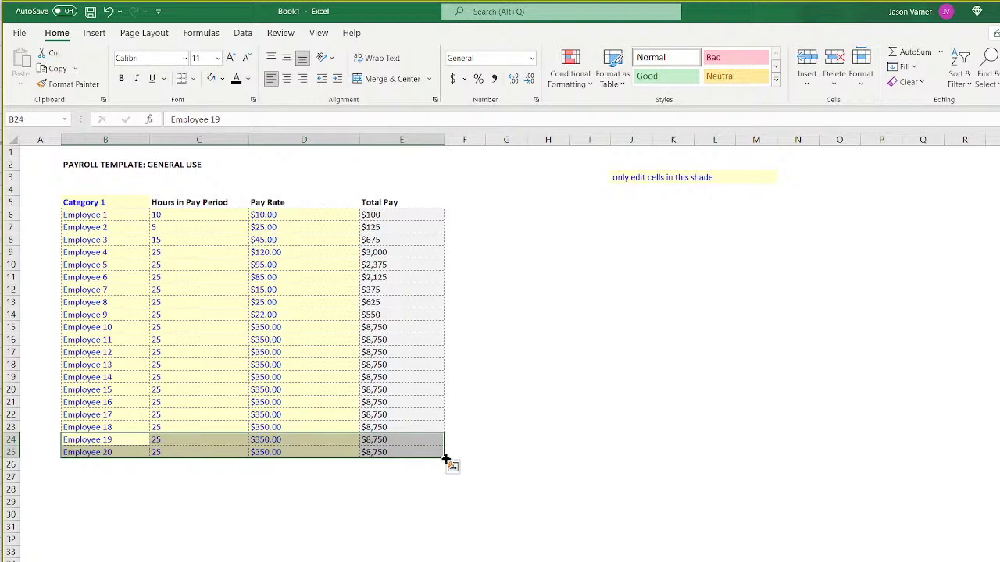
pyautogui.moveTo(446, 459); pyautogui.dragTo(446, 561)
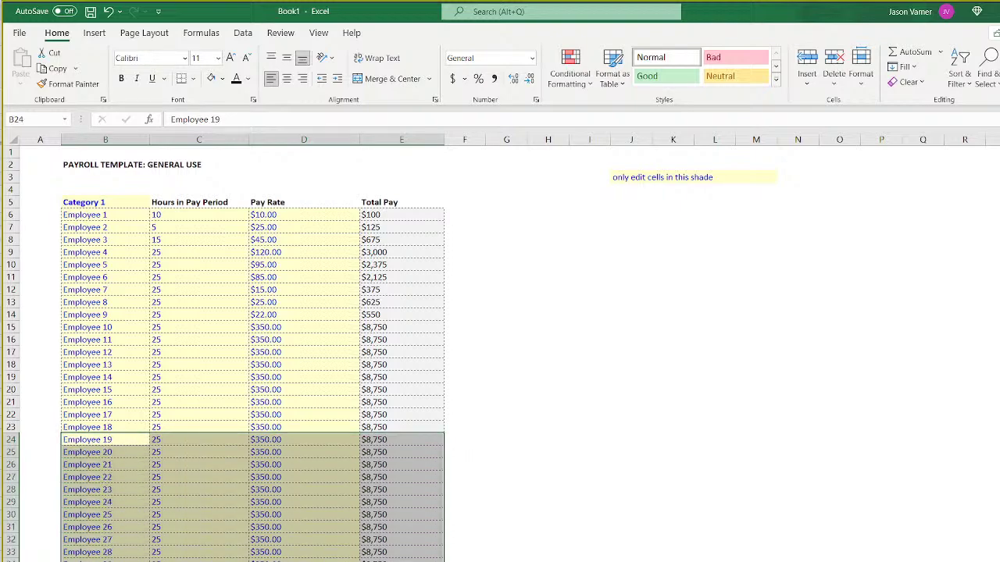
# Extend the SUM ranges for Total Pay in E36 and hours in C36 to cover all the employee rows.
pyautogui.click(401, 561)
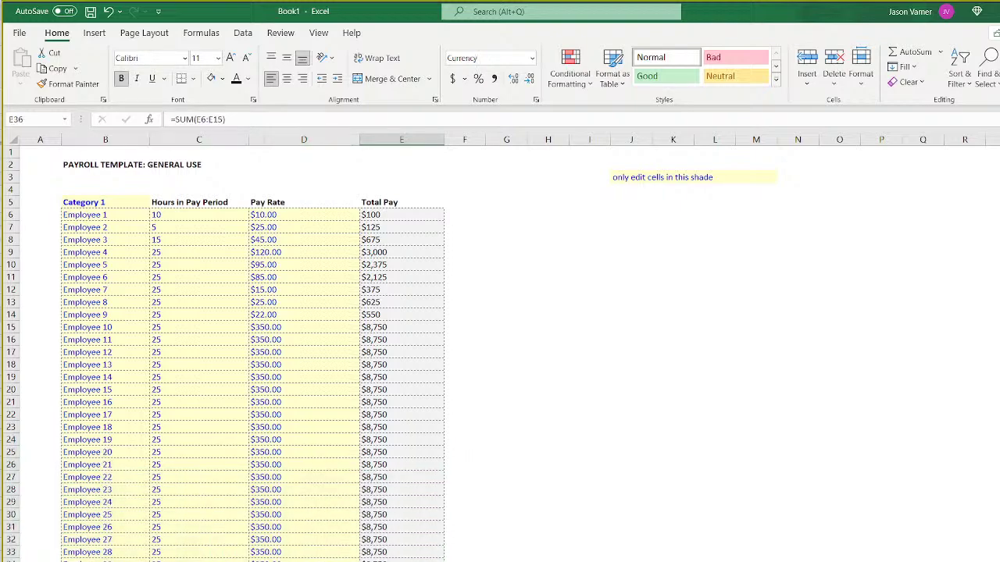
pyautogui.click(237, 119)
pyautogui.moveTo(445, 333); pyautogui.dragTo(446, 561)
pyautogui.press('Return')
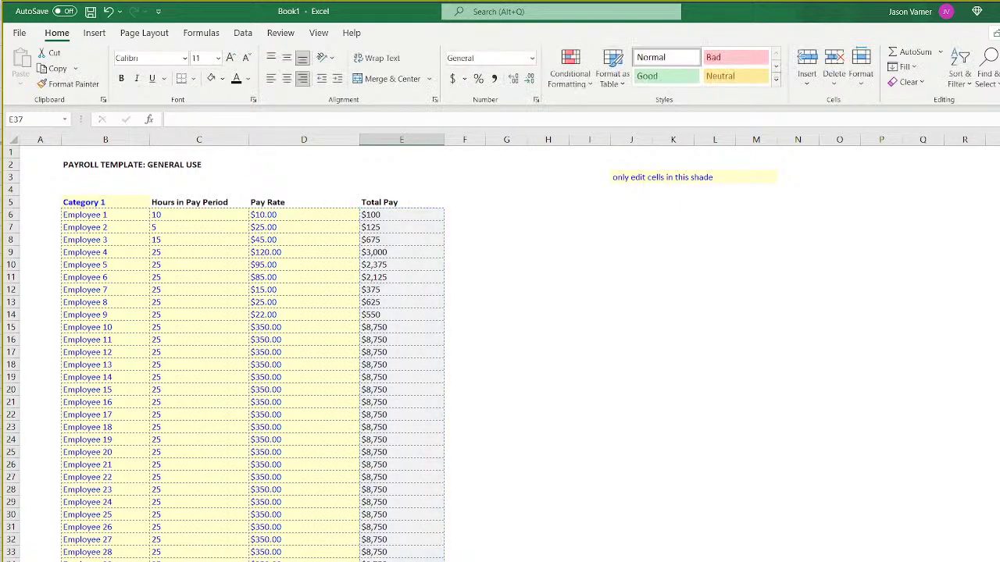
pyautogui.doubleClick(198, 561)
pyautogui.moveTo(248, 334); pyautogui.dragTo(244, 561)
pyautogui.press('Return')
# Enter the formula =E36/C36 in D36 to calculate the average pay rate in the totals row.
pyautogui.click(283, 561)
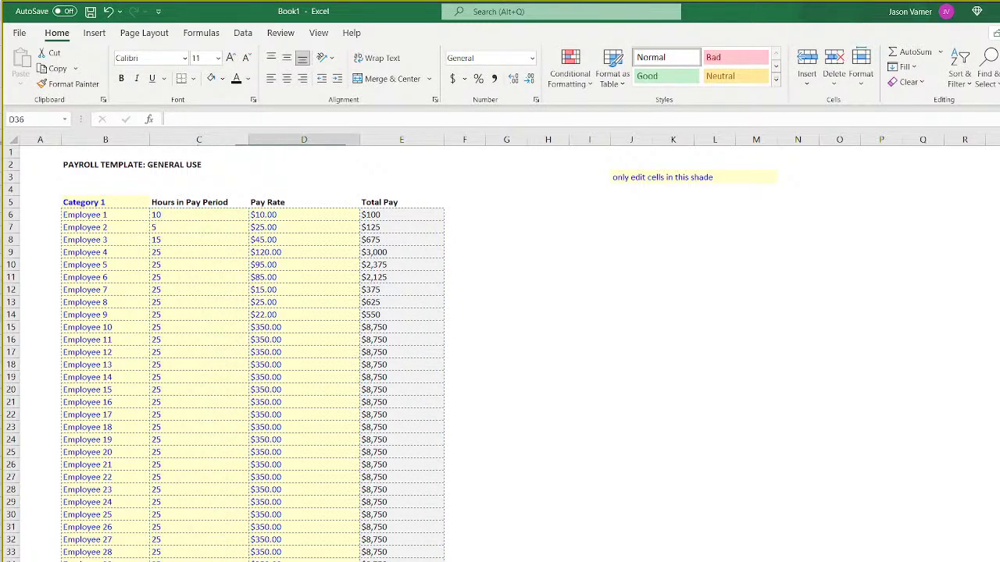
pyautogui.write('=')
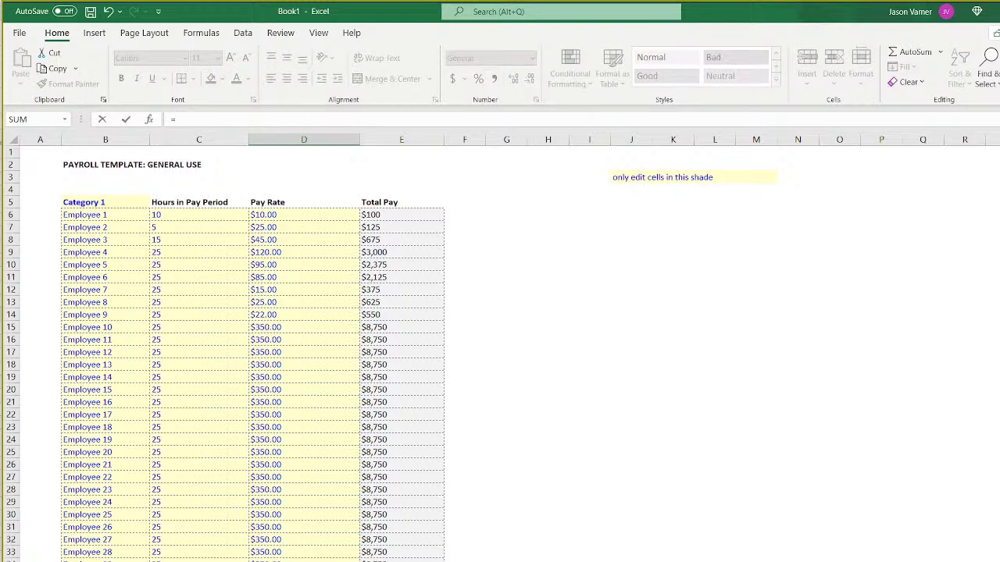
pyautogui.press('Return')
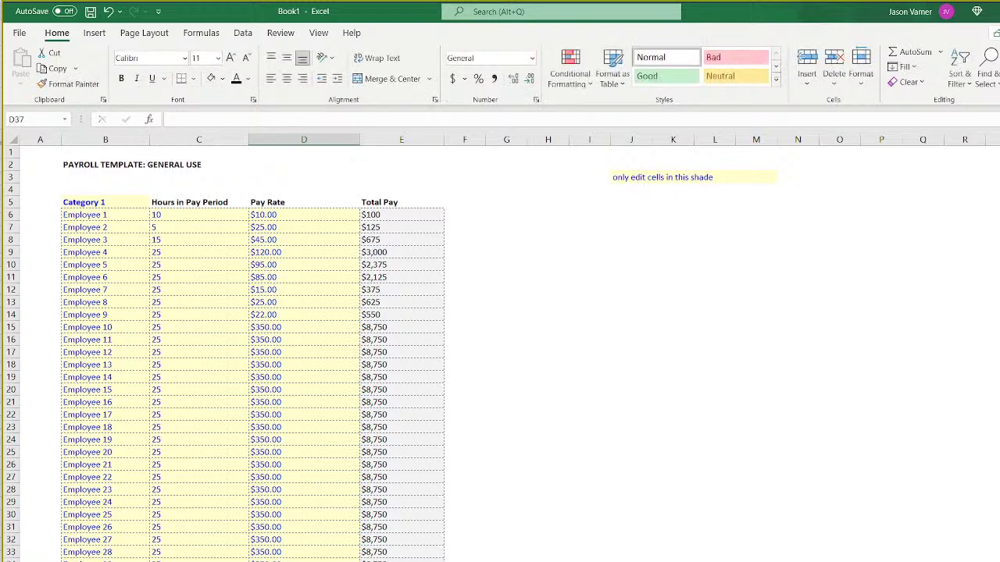
pyautogui.press('Up')
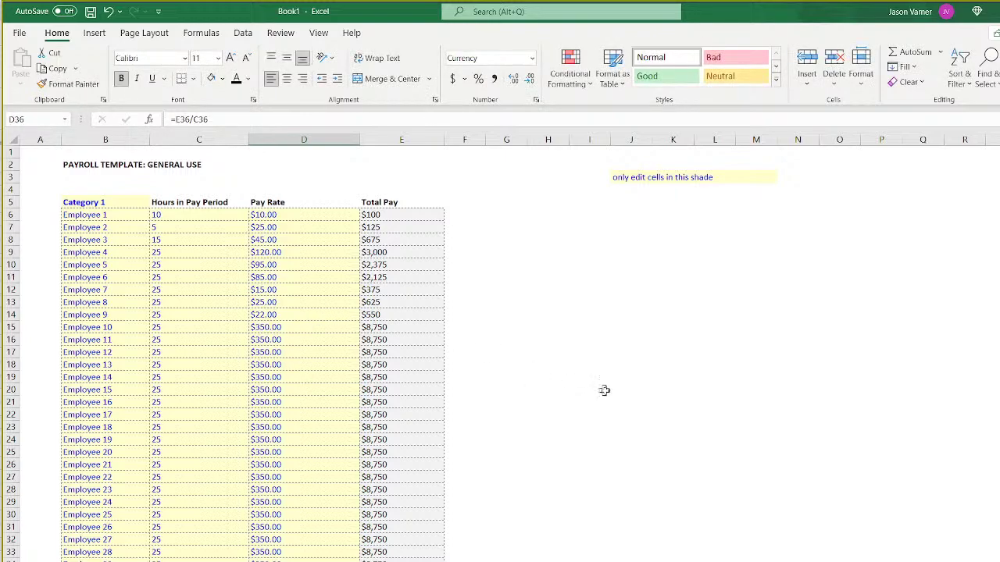
pyautogui.click(623, 400)
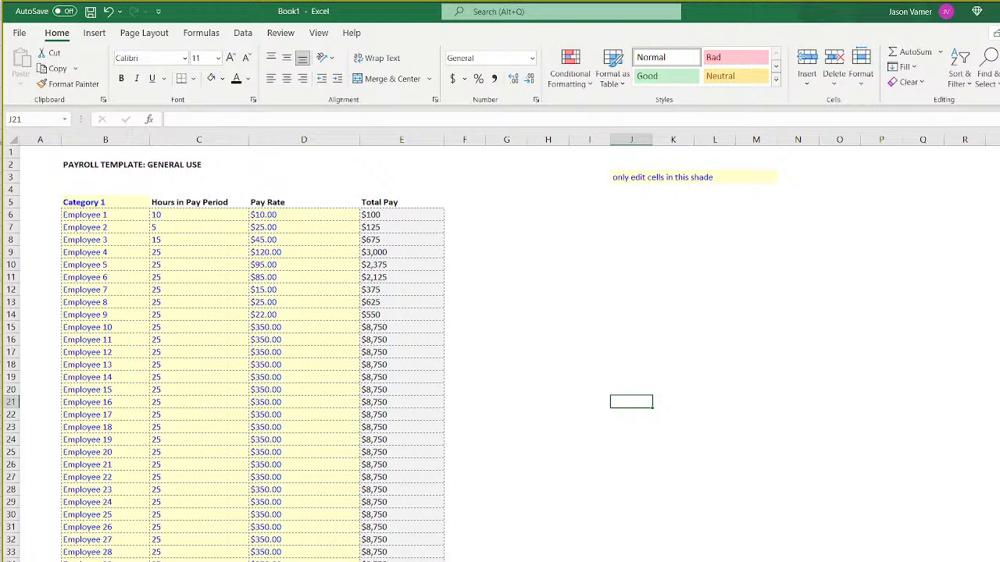
pyautogui.moveTo(101, 214)
pyautogui.mouseDown()
pyautogui.moveTo(90, 290)
pyautogui.moveTo(90, 557)
pyautogui.mouseUp()
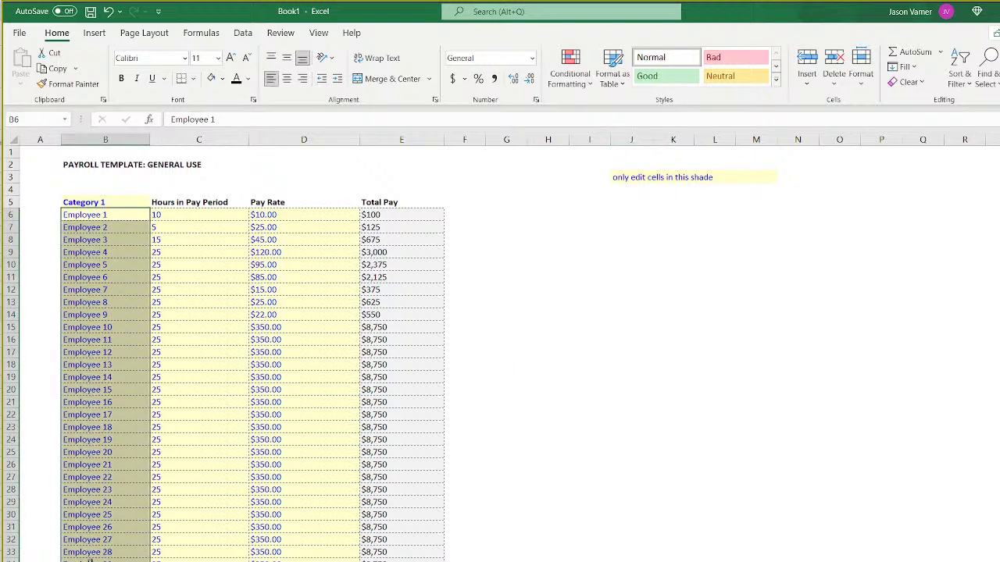
pyautogui.click(621, 375)
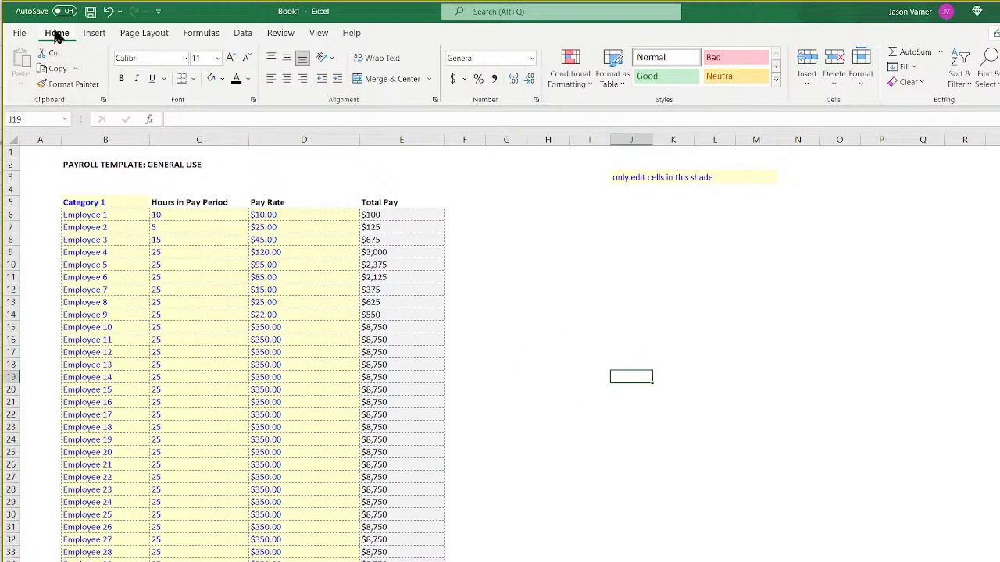
pyautogui.click(106, 202)
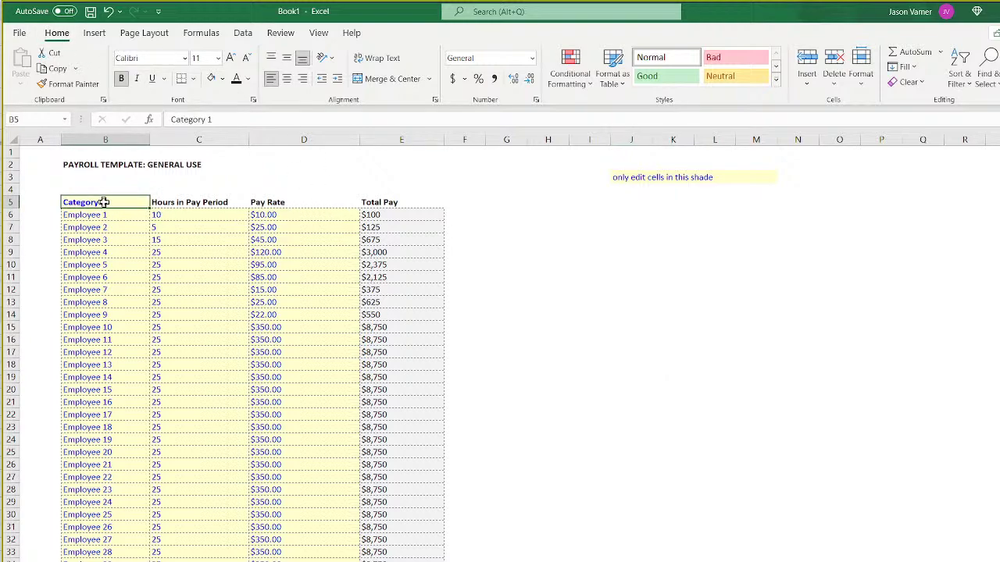
# Delete the blank row 4 above the Category 1 header row.
pyautogui.rightClick(10, 189)
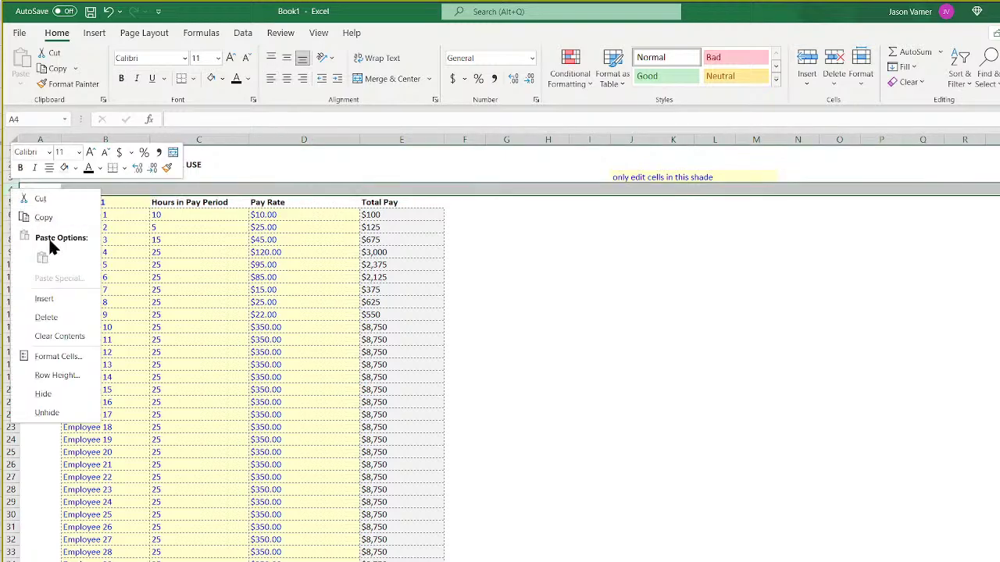
pyautogui.click(69, 319)
pyautogui.click(637, 339)
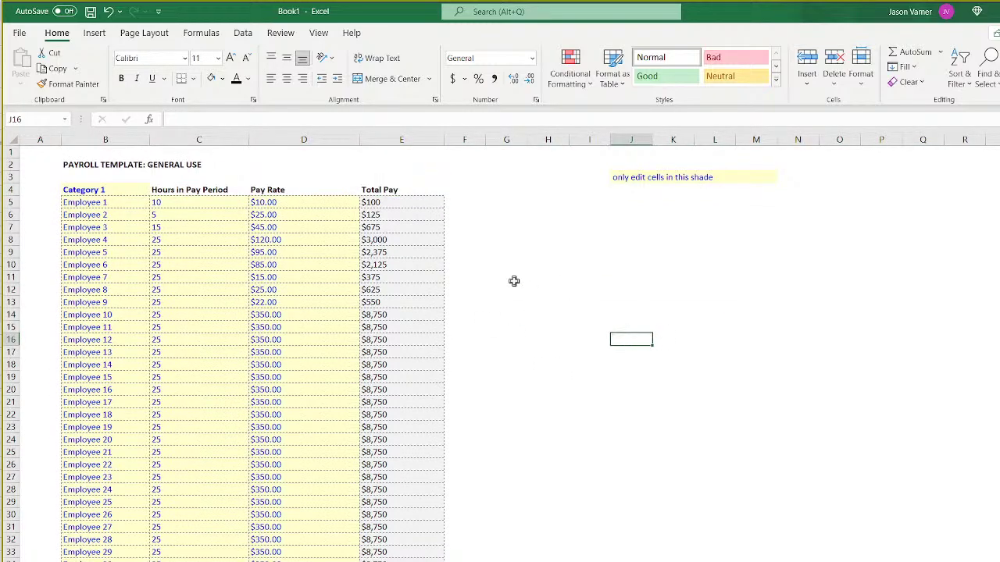
# Narrow column A and apply a thick bottom border under the template title across B2:E2.
pyautogui.moveTo(59, 139); pyautogui.dragTo(357, 167)
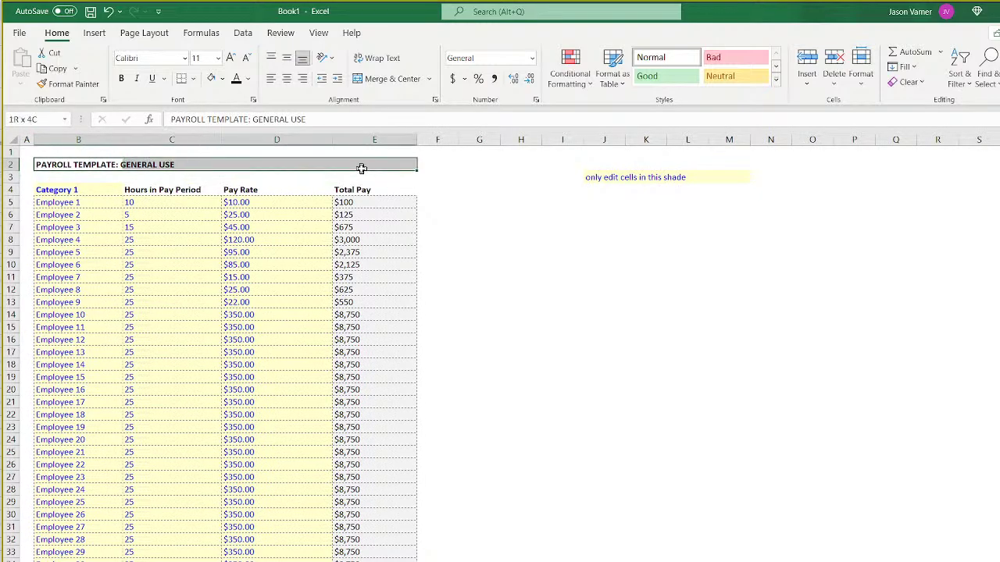
pyautogui.click(193, 78)
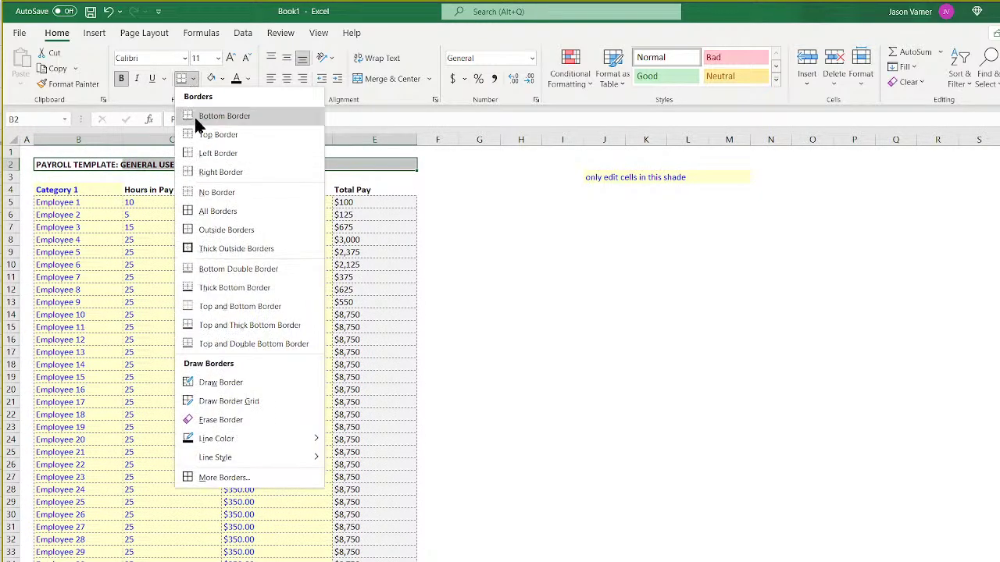
pyautogui.click(244, 287)
pyautogui.click(614, 291)
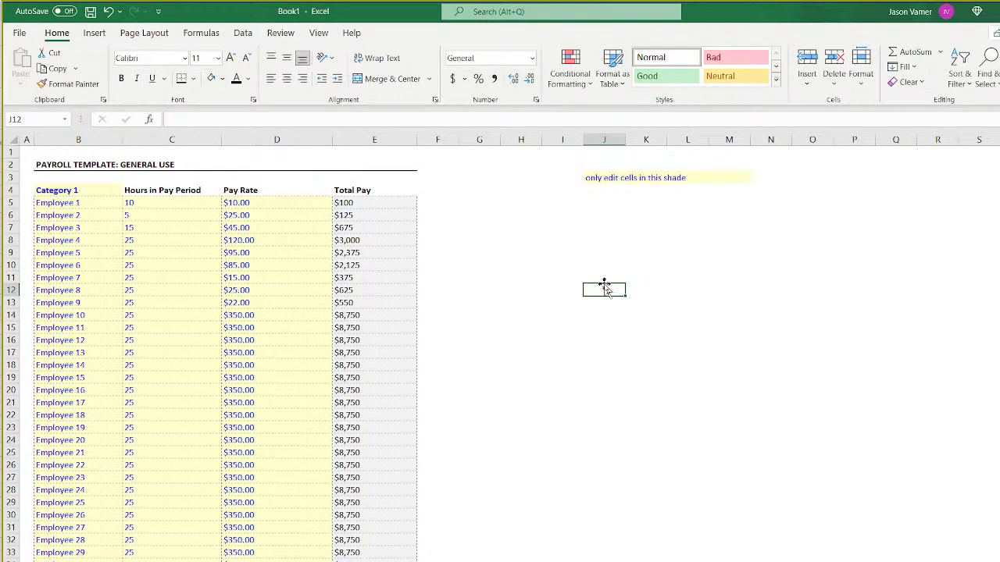
# Review the category, hours and pay rate input cells and inspect the formulas in the Total Pay column.
pyautogui.click(79, 190)
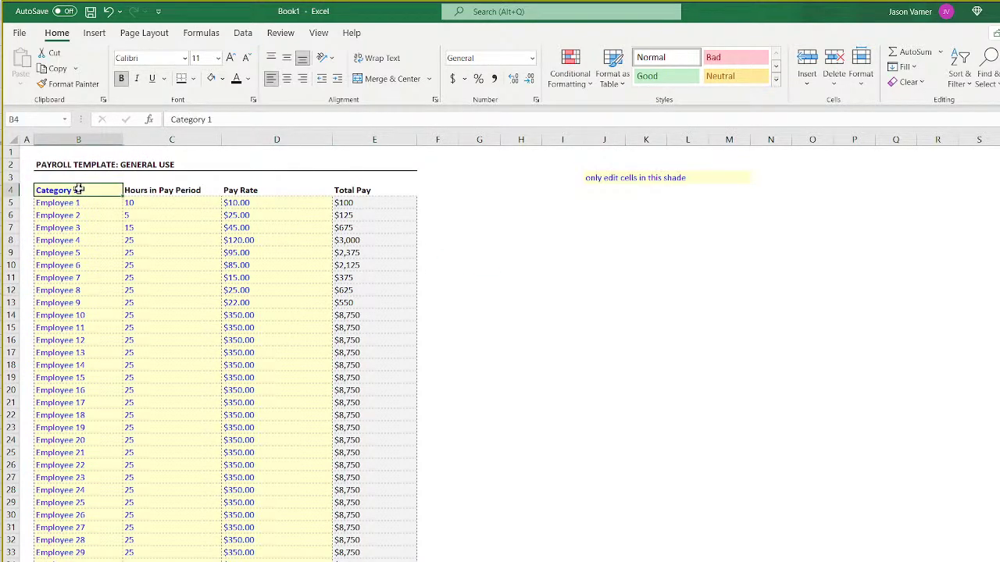
pyautogui.moveTo(154, 205); pyautogui.dragTo(188, 453)
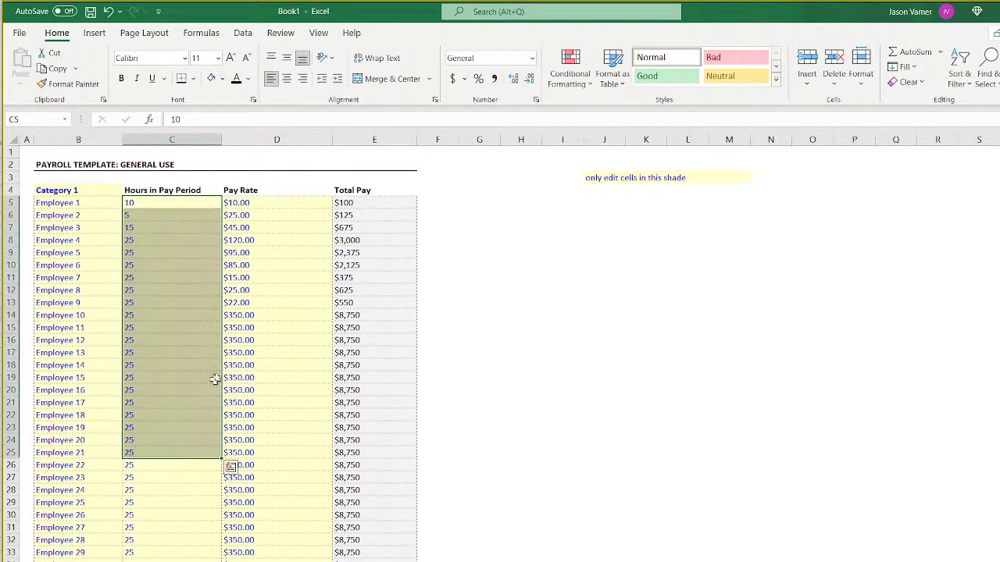
pyautogui.click(258, 205)
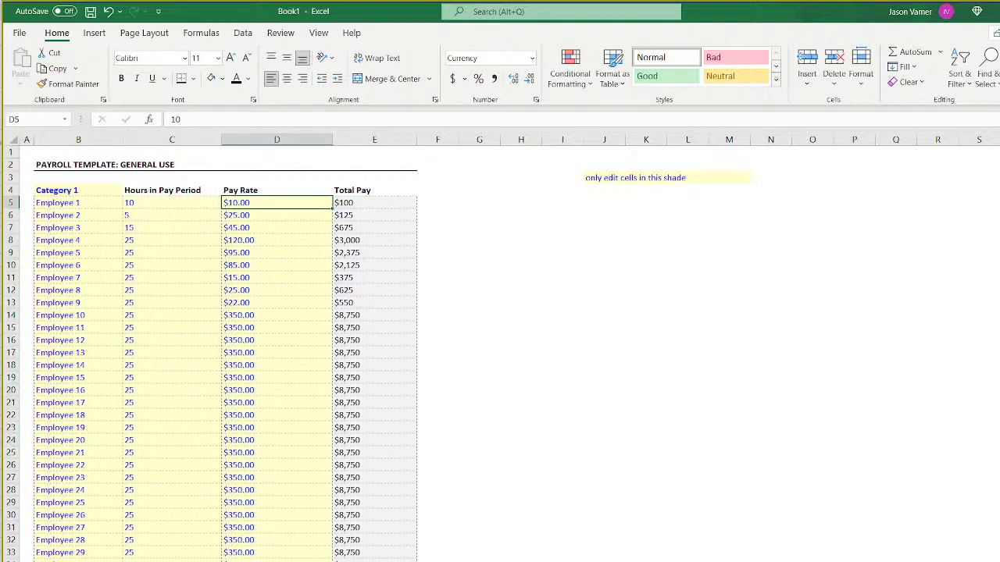
pyautogui.hotkey('alt', 'Tab')
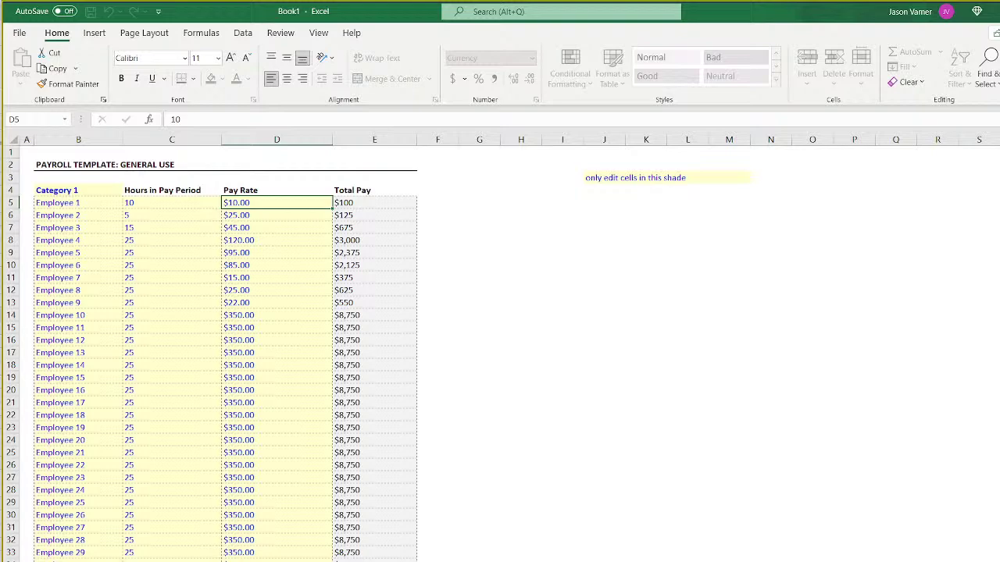
pyautogui.hotkey('alt', 'Tab')
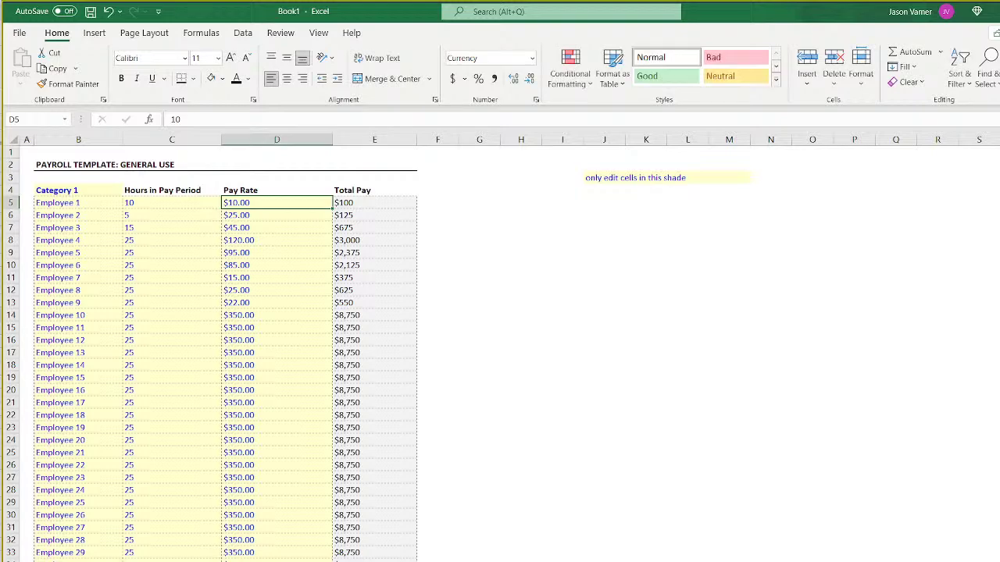
pyautogui.click(604, 378)
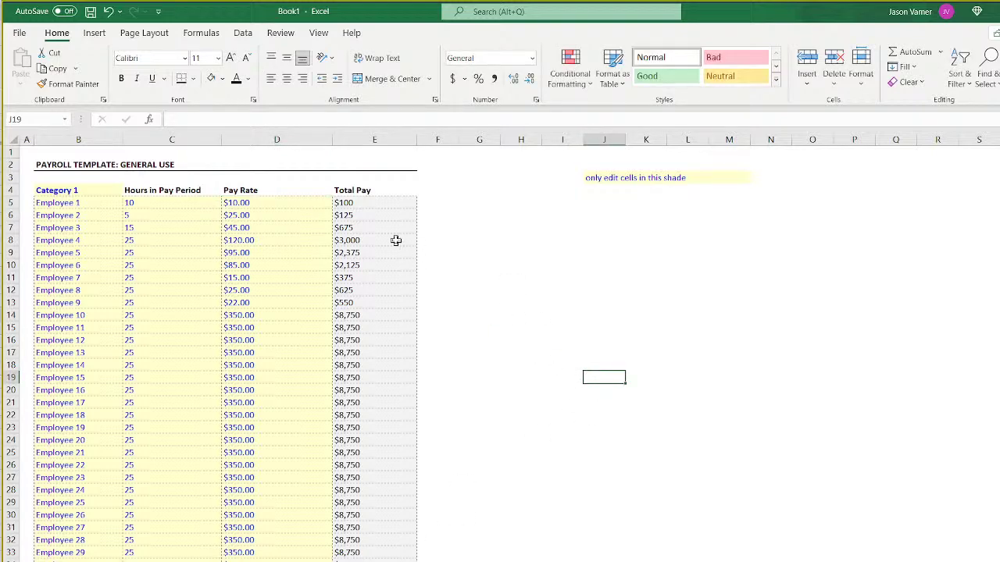
pyautogui.click(380, 202)
pyautogui.click(380, 253)
pyautogui.click(379, 340)
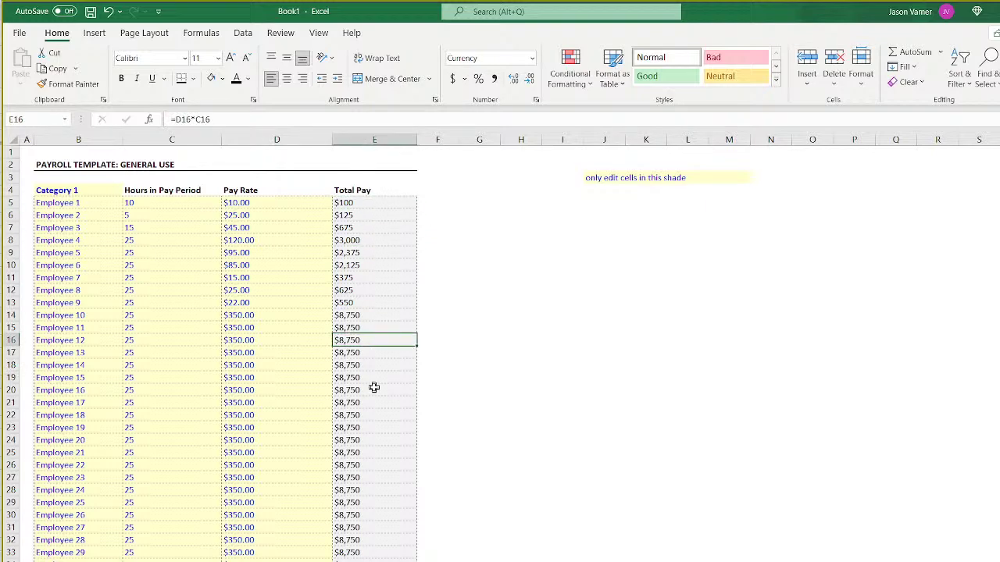
# Copy the whole Category 1 table B4:E35, including the totals row, and paste it below starting at B38.
pyautogui.click(184, 228)
pyautogui.click(250, 240)
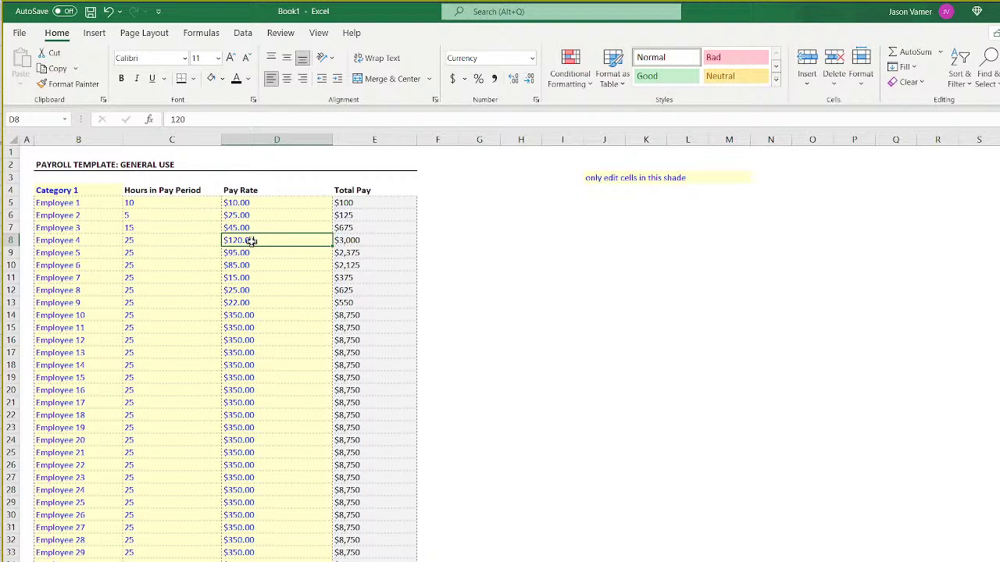
pyautogui.click(66, 190)
pyautogui.moveTo(71, 191); pyautogui.dragTo(367, 561)
pyautogui.rightClick(262, 305)
pyautogui.click(290, 326)
pyautogui.scroll(-4, 112, 346)
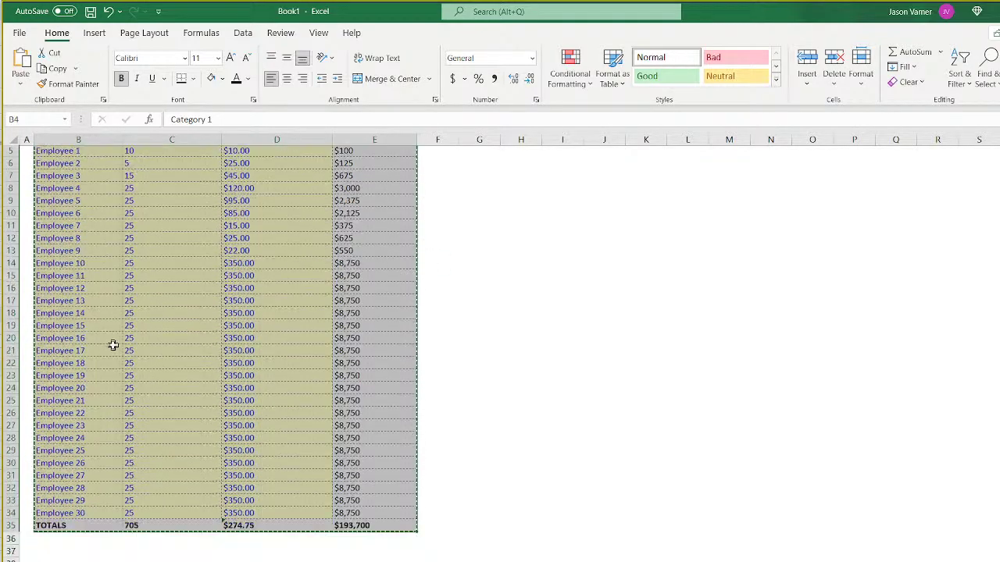
pyautogui.click(54, 453)
pyautogui.click(52, 475)
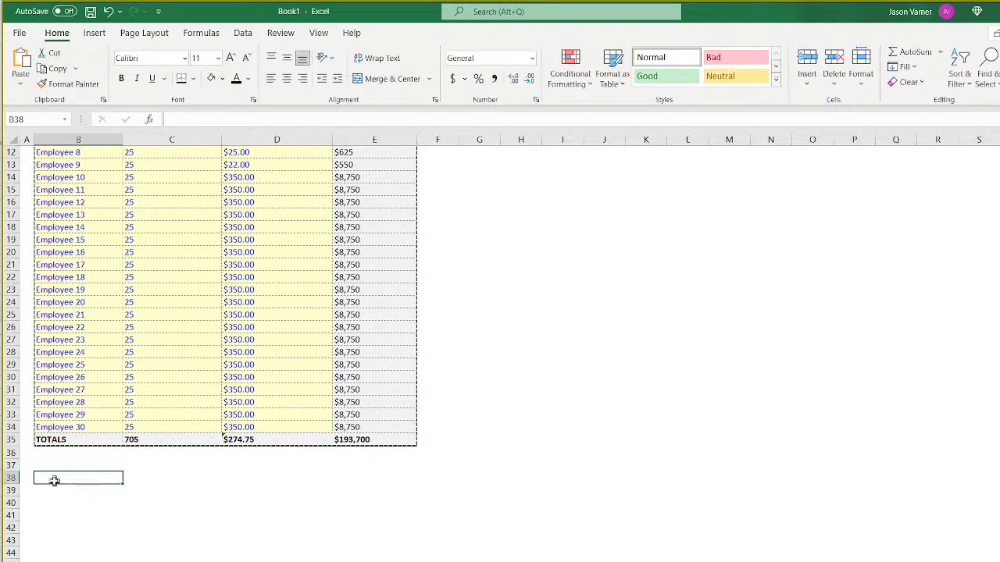
pyautogui.rightClick(51, 475)
pyautogui.click(85, 174)
# Rename the copied table's header in B38 to Category 2.
pyautogui.doubleClick(78, 477)
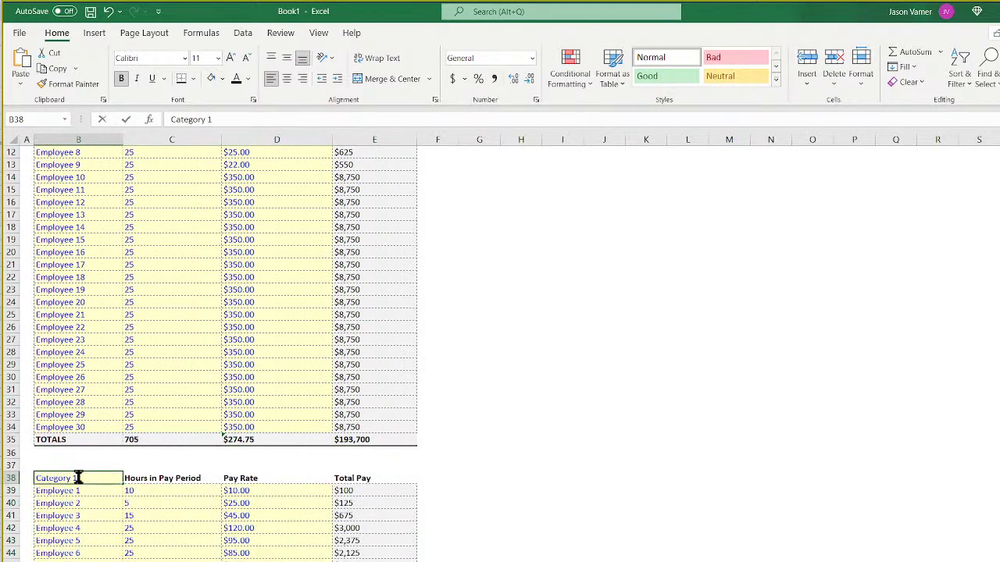
pyautogui.press('BackSpace')
pyautogui.write('2')
pyautogui.click(92, 524)
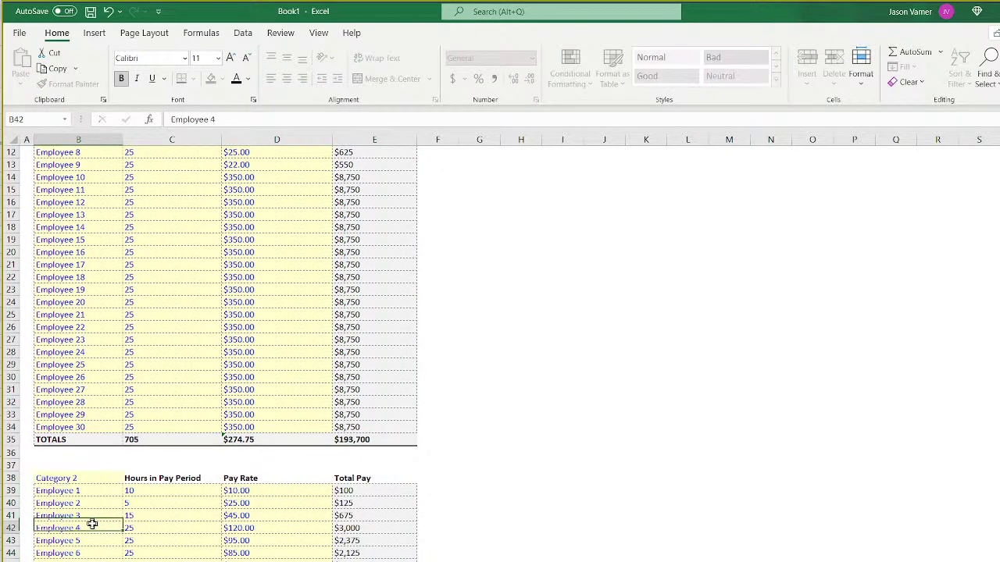
# Clear the contents and formatting of the Hours in Pay Period and Pay Rate columns in the Category 2 table.
pyautogui.click(188, 466)
pyautogui.moveTo(223, 472); pyautogui.dragTo(222, 561)
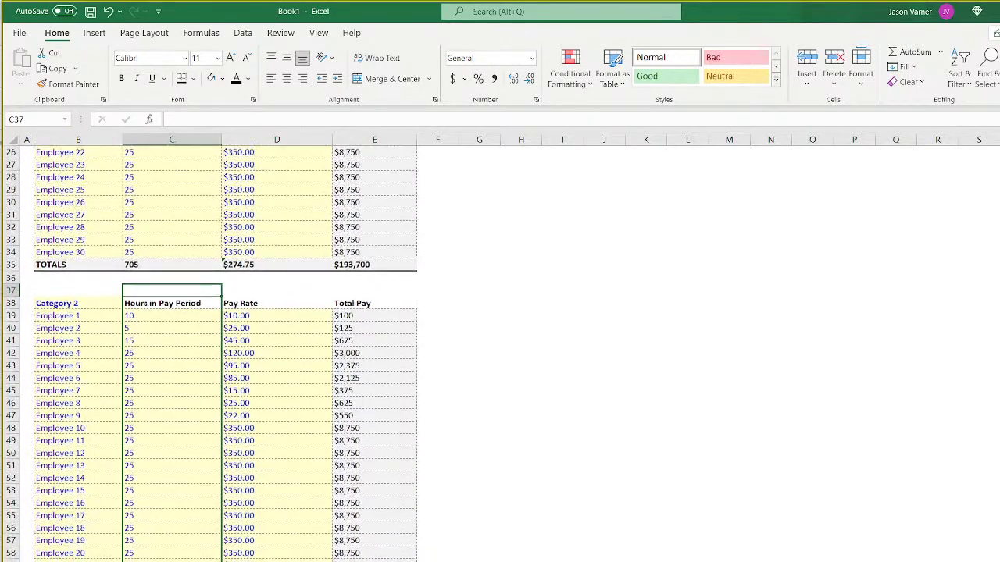
pyautogui.click(324, 290)
pyautogui.moveTo(333, 296); pyautogui.dragTo(334, 560)
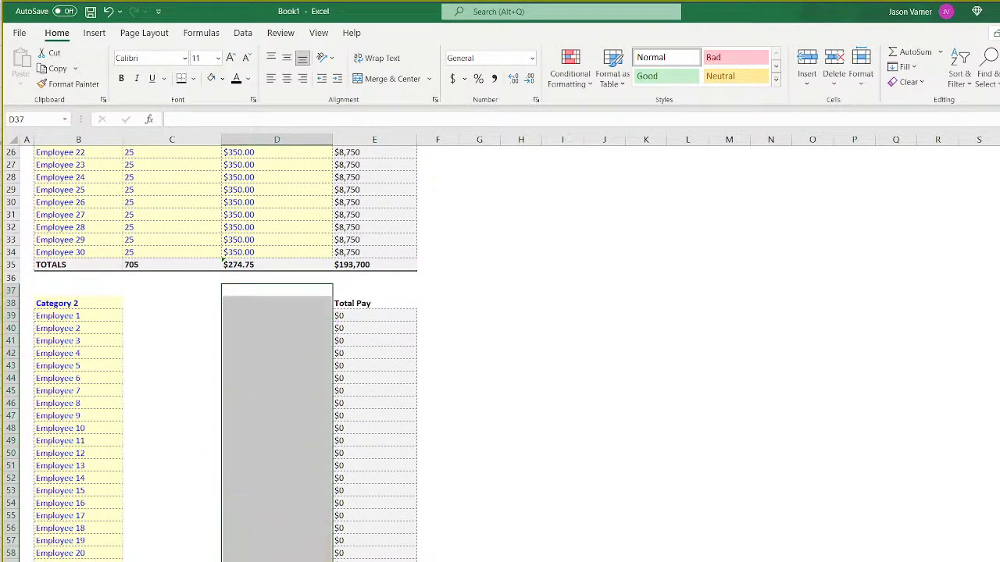
pyautogui.click(273, 375)
# Copy the Category 1 Pay Rate column D4:D34 and paste it into the Category 2 table at C38.
pyautogui.scroll(8, 272, 362)
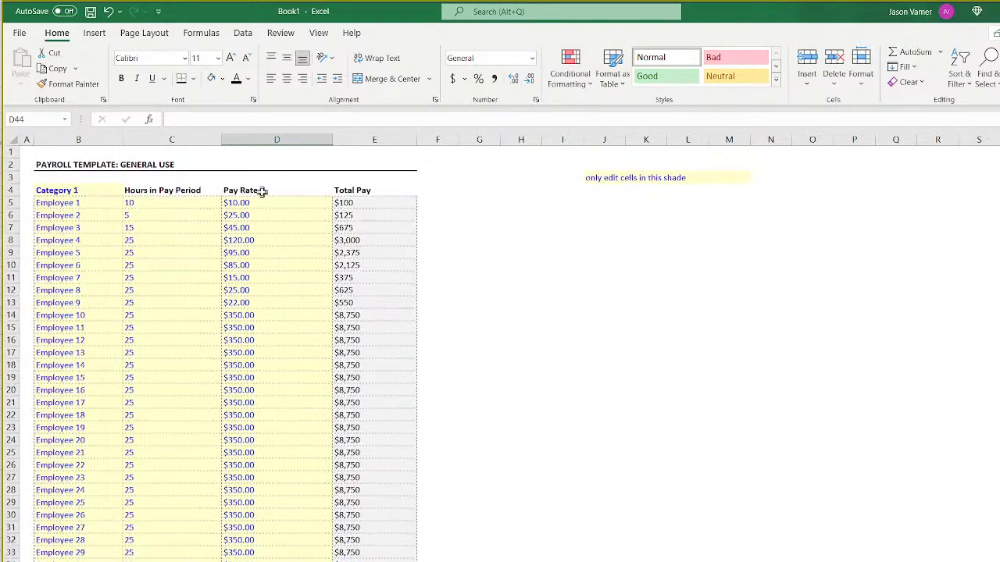
pyautogui.moveTo(261, 192); pyautogui.dragTo(262, 559)
pyautogui.rightClick(270, 304)
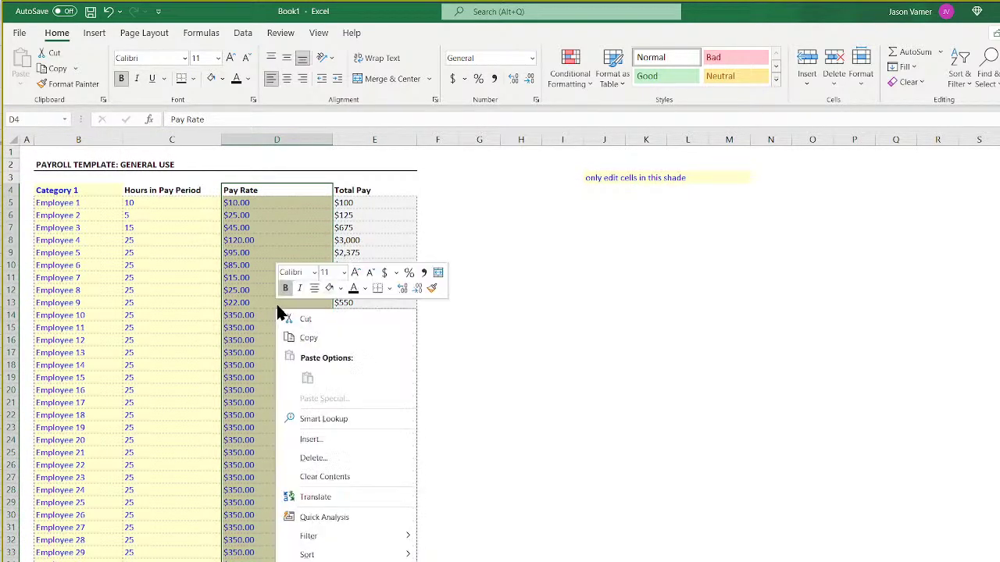
pyautogui.click(308, 335)
pyautogui.scroll(-4, 219, 409)
pyautogui.rightClick(158, 479)
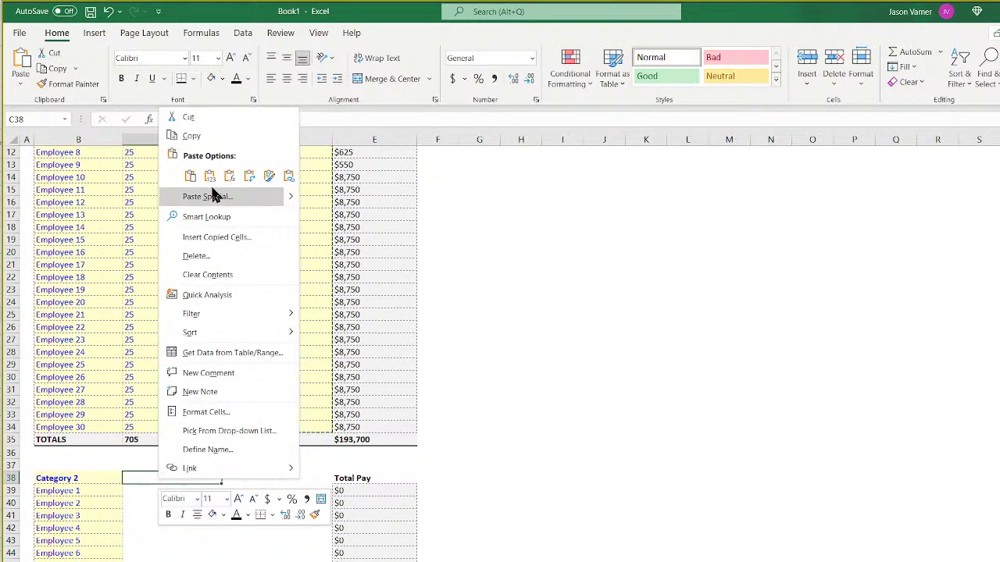
pyautogui.click(189, 176)
pyautogui.scroll(-4, 212, 318)
# Enter 5000 in C39 and fill it down for all Category 2 employees.
pyautogui.click(165, 353)
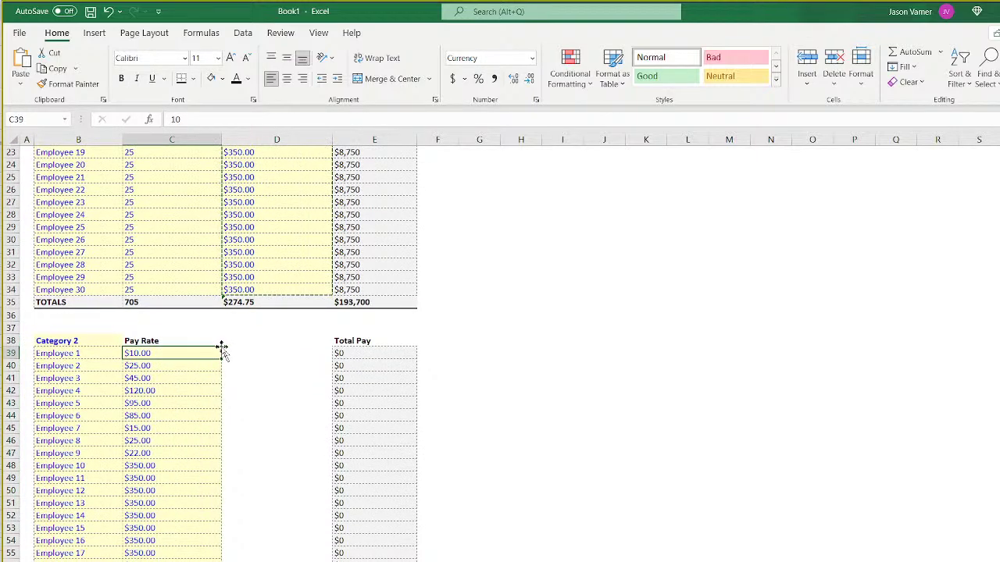
pyautogui.write('5000')
pyautogui.press('Return')
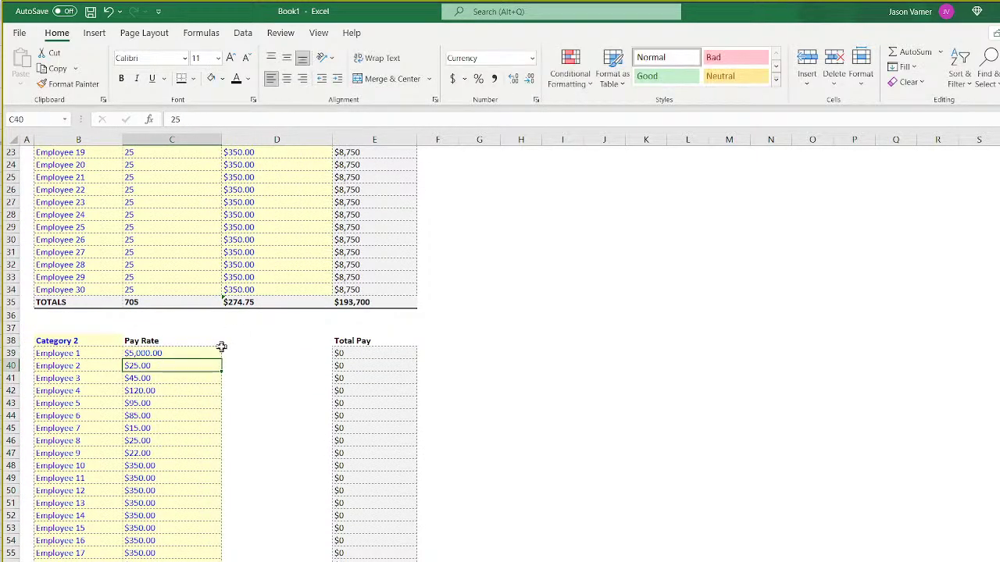
pyautogui.click(215, 353)
pyautogui.moveTo(220, 361); pyautogui.dragTo(222, 561)
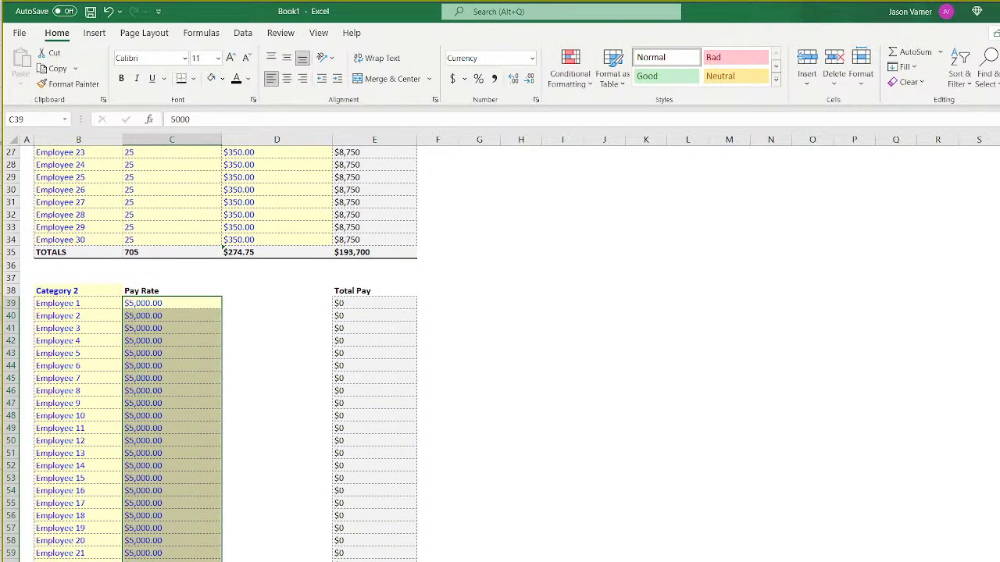
# Copy the Category 1 total in E35 to C69 so it totals the Category 2 salaries with =SUM(C39:C68).
pyautogui.rightClick(358, 252)
pyautogui.click(382, 282)
pyautogui.rightClick(144, 305)
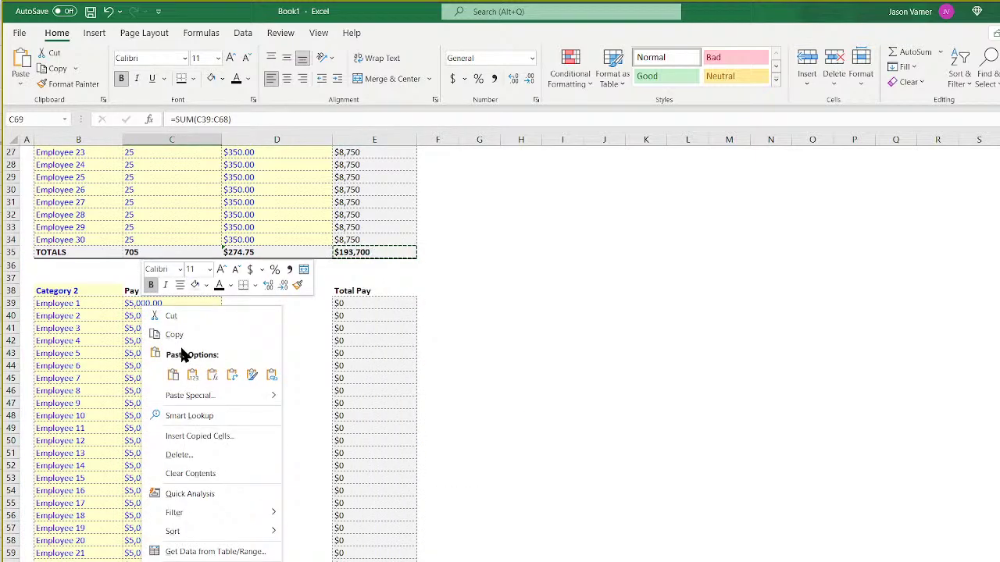
pyautogui.click(172, 375)
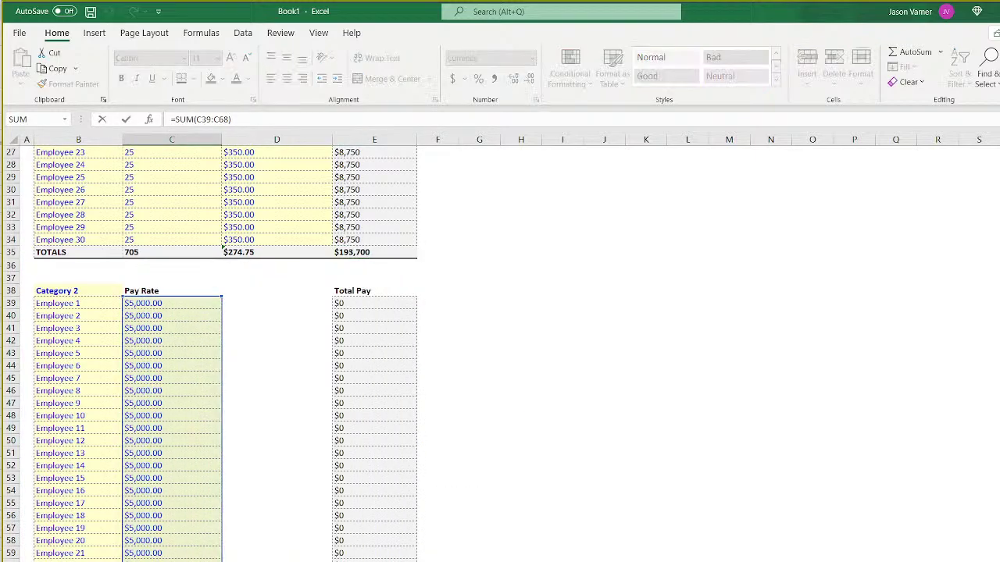
pyautogui.press('Return')
pyautogui.press('Up')
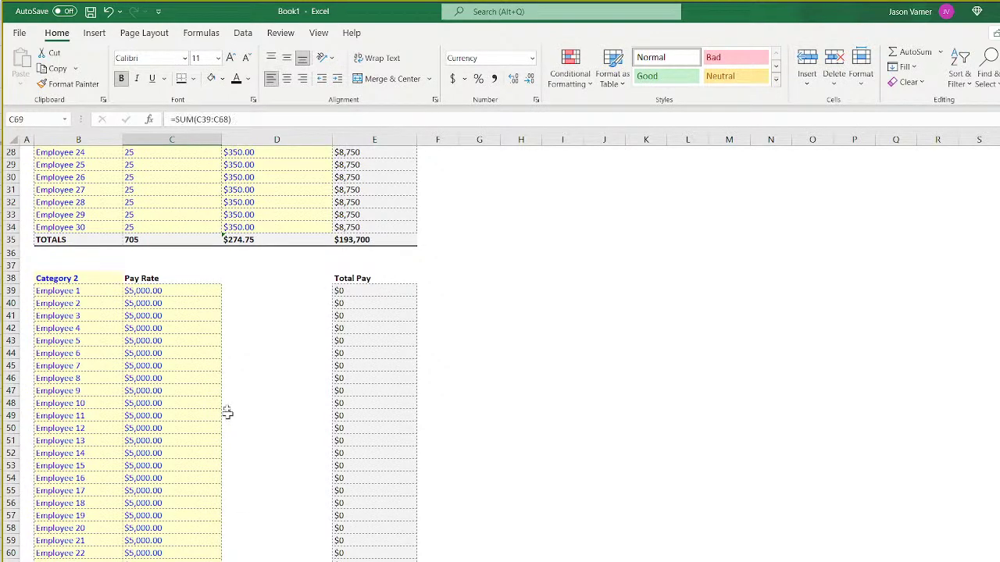
# Change the Category 2 header in C38 to Salary in Period.
pyautogui.click(177, 278)
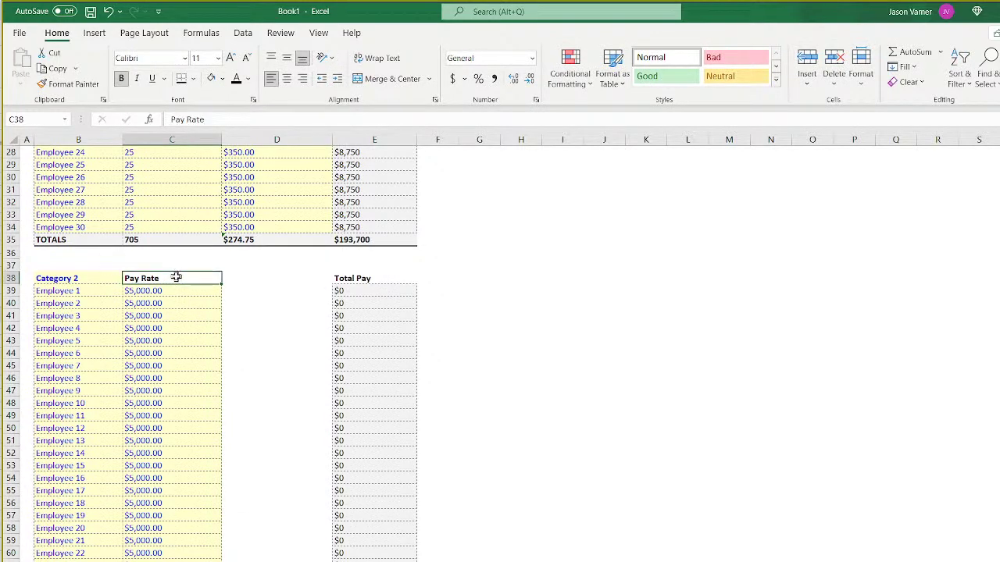
pyautogui.doubleClick(177, 277)
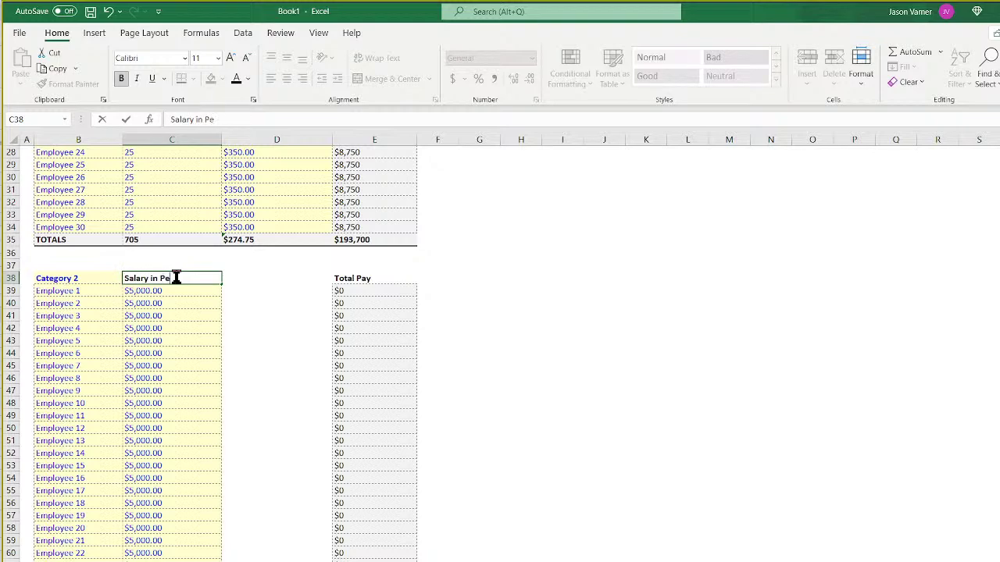
pyautogui.press('Return')
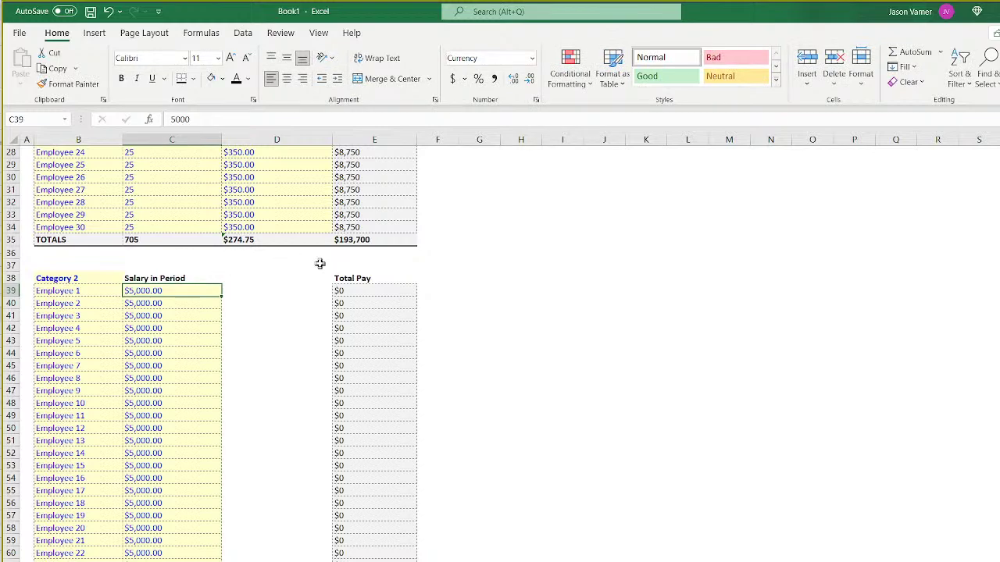
# Clear all contents and formatting from columns D and E of the Category 2 table, starting at row 37.
pyautogui.moveTo(313, 266); pyautogui.dragTo(417, 559)
pyautogui.hotkey('alt', 'h')
pyautogui.press('e')
pyautogui.press('a')
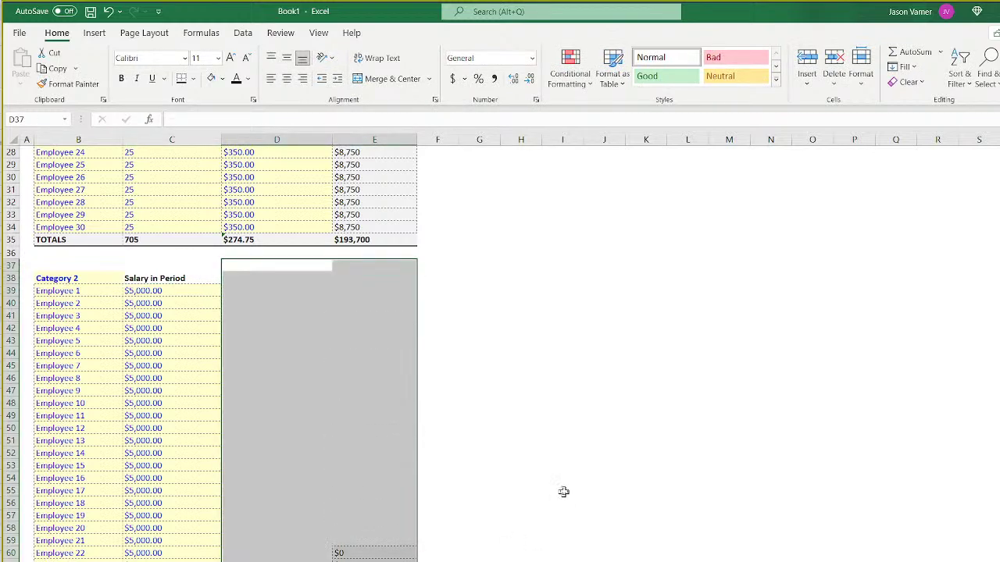
pyautogui.click(563, 492)
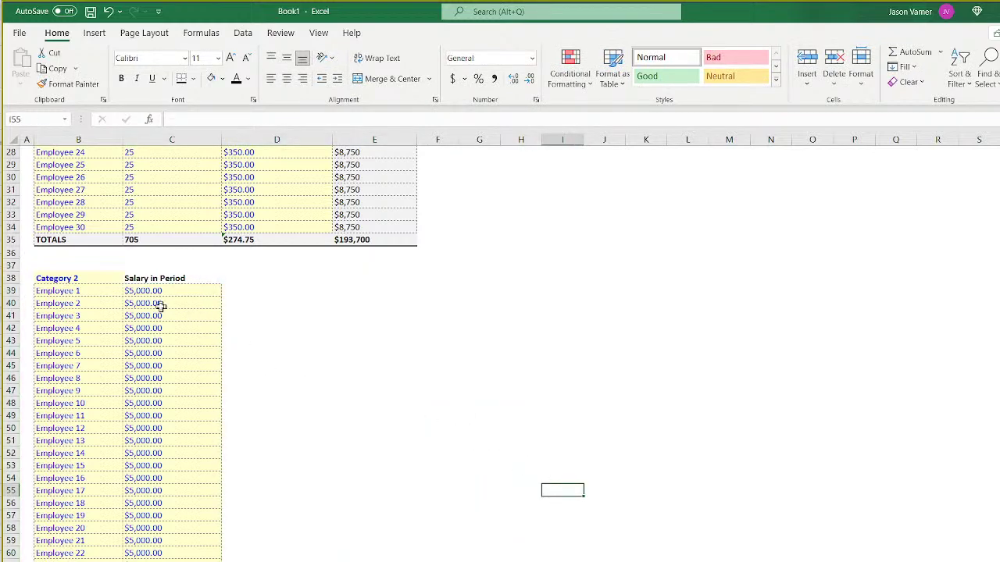
# Compare the Category 1 hourly table with the Category 2 employee salary entries.
pyautogui.scroll(9, 111, 297)
pyautogui.moveTo(78, 192); pyautogui.dragTo(375, 478)
pyautogui.scroll(-7, 368, 461)
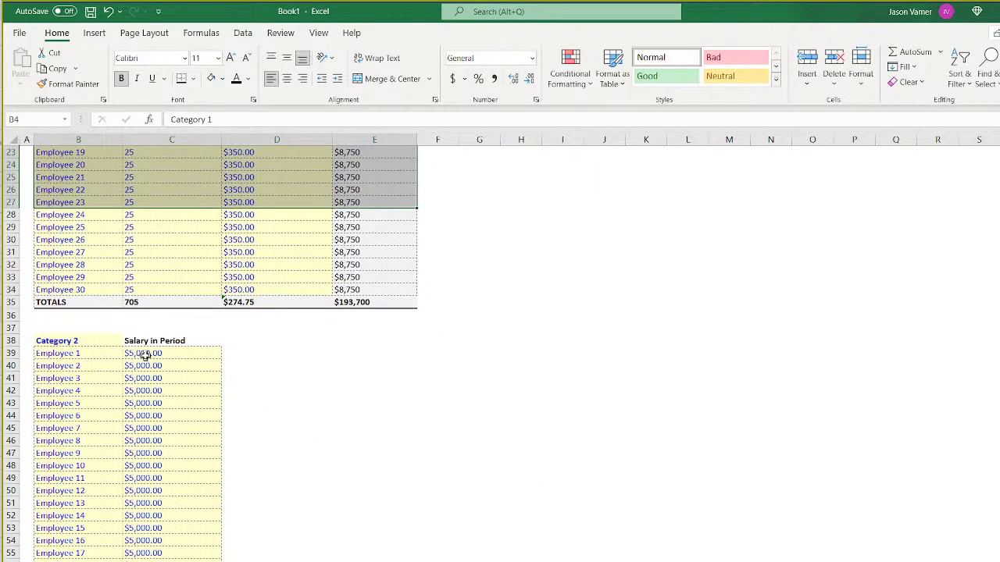
pyautogui.click(156, 403)
pyautogui.click(166, 465)
pyautogui.scroll(-4, 168, 461)
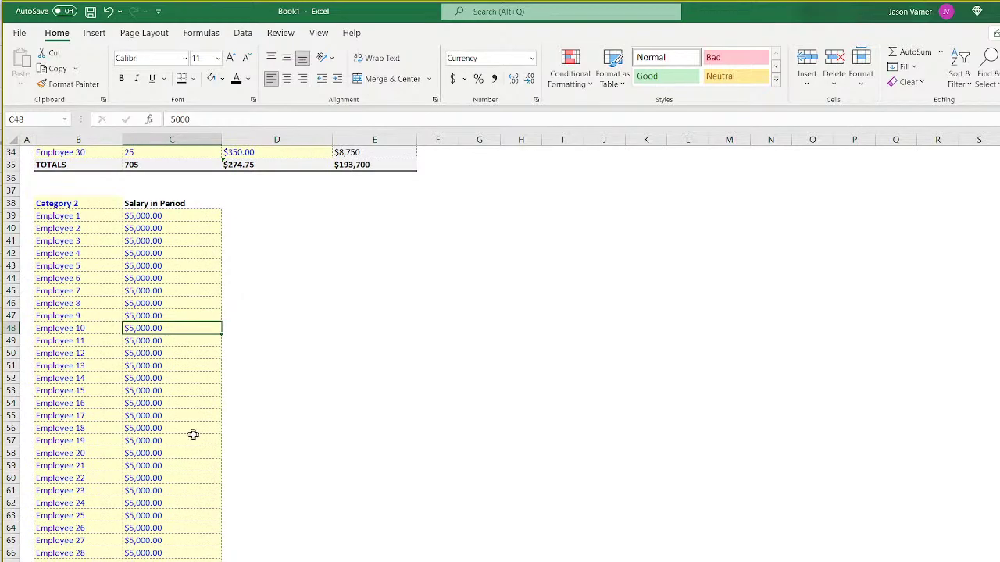
pyautogui.click(159, 494)
pyautogui.click(161, 561)
pyautogui.scroll(2, 184, 280)
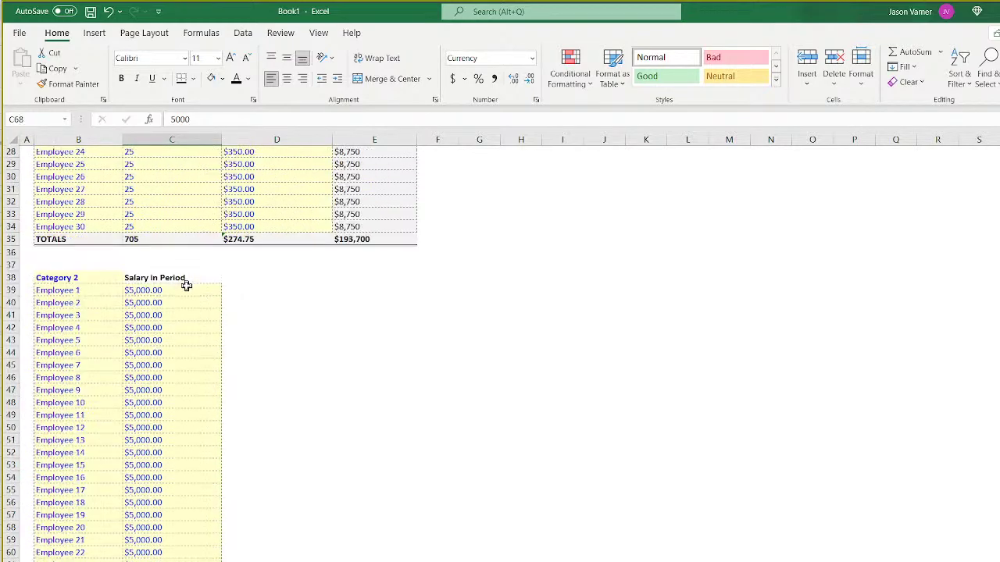
# Right-align columns C through E.
pyautogui.scroll(9, 186, 286)
pyautogui.moveTo(152, 140); pyautogui.dragTo(285, 149)
pyautogui.click(303, 78)
pyautogui.click(521, 352)
pyautogui.scroll(-3, 408, 497)
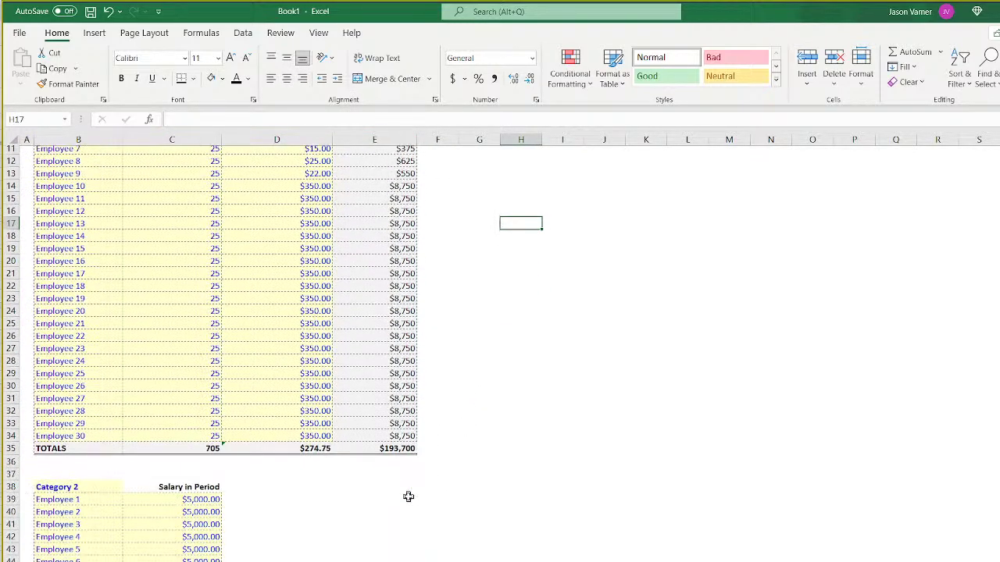
# Copy the Category 2 salary cells from C39 down and paste them into column D starting at D39.
pyautogui.scroll(-8, 407, 497)
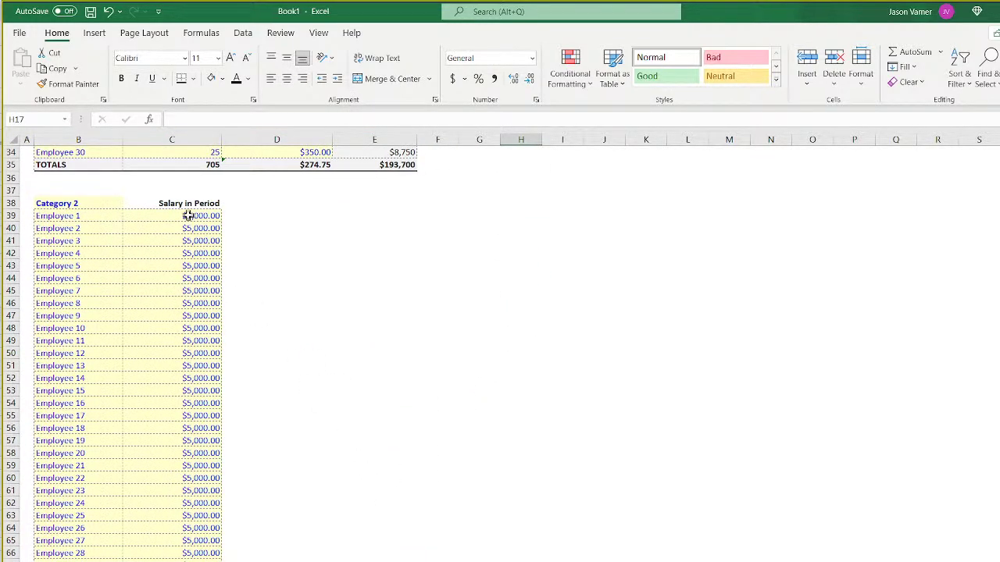
pyautogui.moveTo(188, 215); pyautogui.dragTo(179, 556)
pyautogui.rightClick(183, 325)
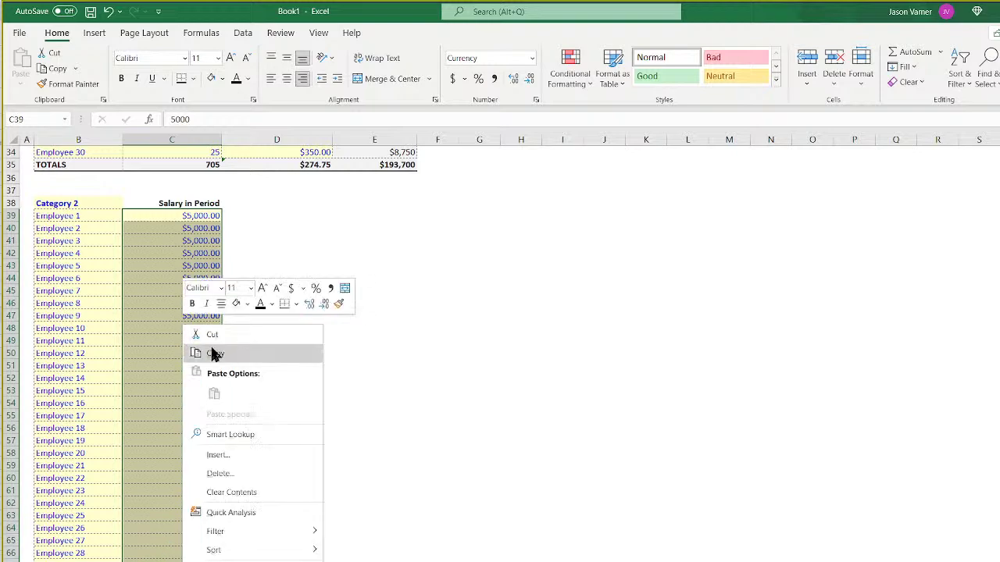
pyautogui.click(215, 354)
pyautogui.rightClick(234, 217)
pyautogui.click(248, 285)
pyautogui.click(454, 316)
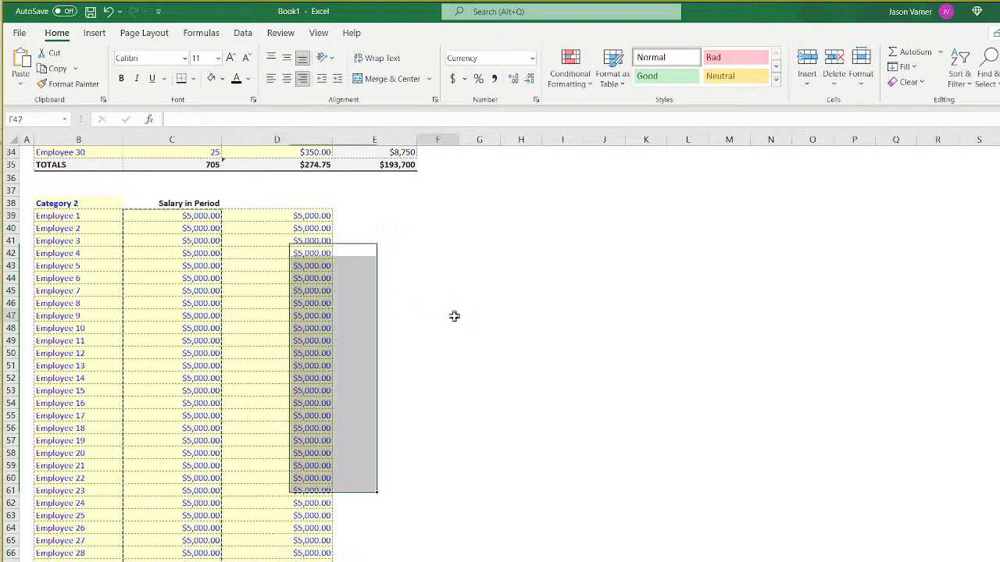
# Copy the Salary in Period header to D38 and replace its text with Bonus.
pyautogui.click(213, 205)
pyautogui.hotkey('ctrl', 'c')
pyautogui.click(270, 206)
pyautogui.hotkey('ctrl', 'v')
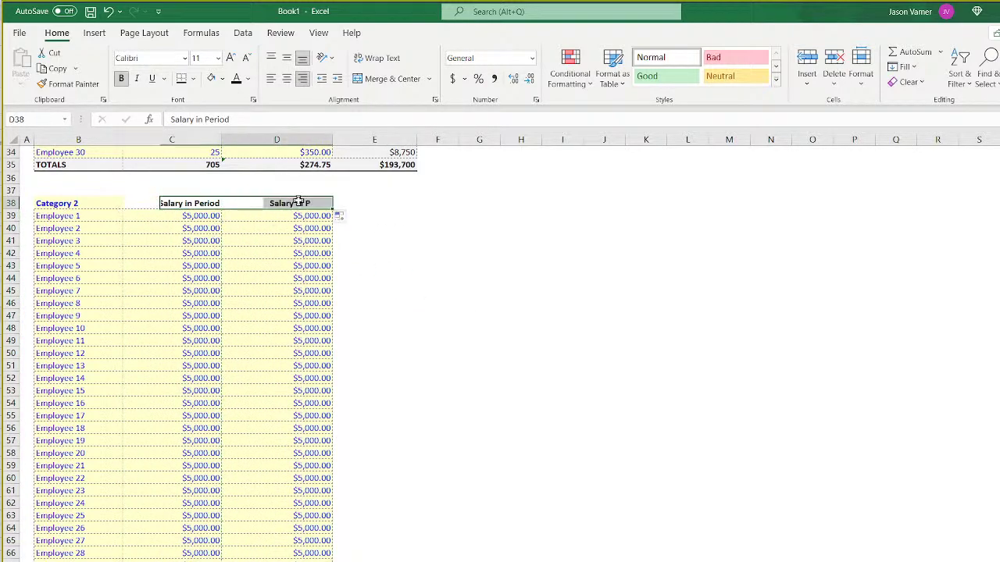
pyautogui.write('bon')
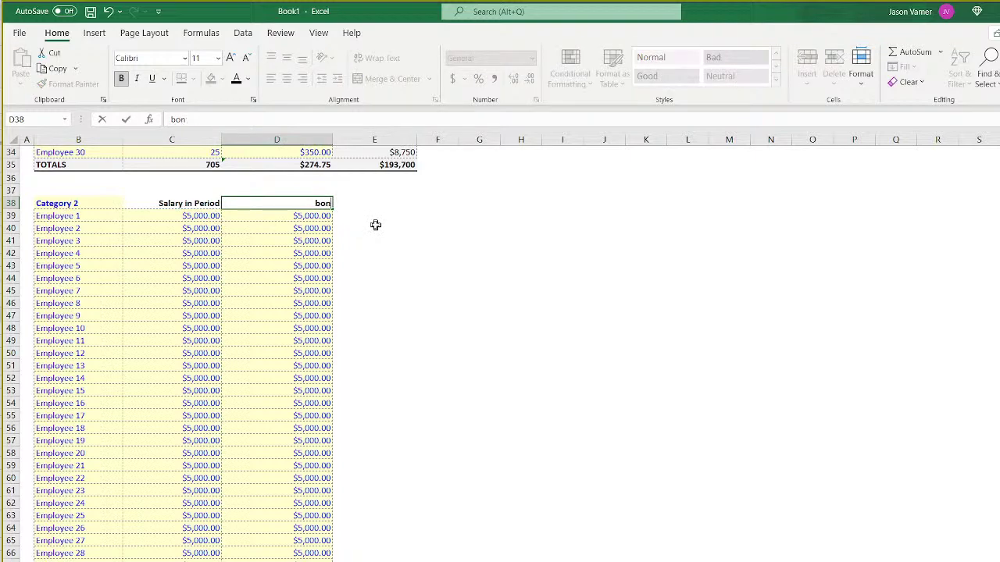
pyautogui.write('us')
pyautogui.press('Return')
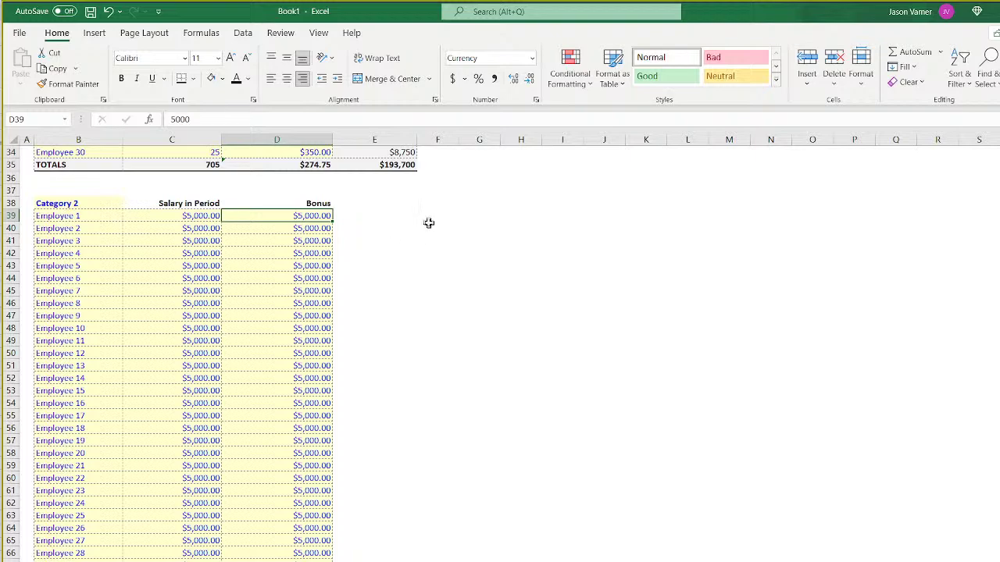
# Enter the bonus formula =C39*0.1 in D39 and fill it down for all Category 2 employees.
pyautogui.write('=')
pyautogui.click(211, 216)
pyautogui.write('*')
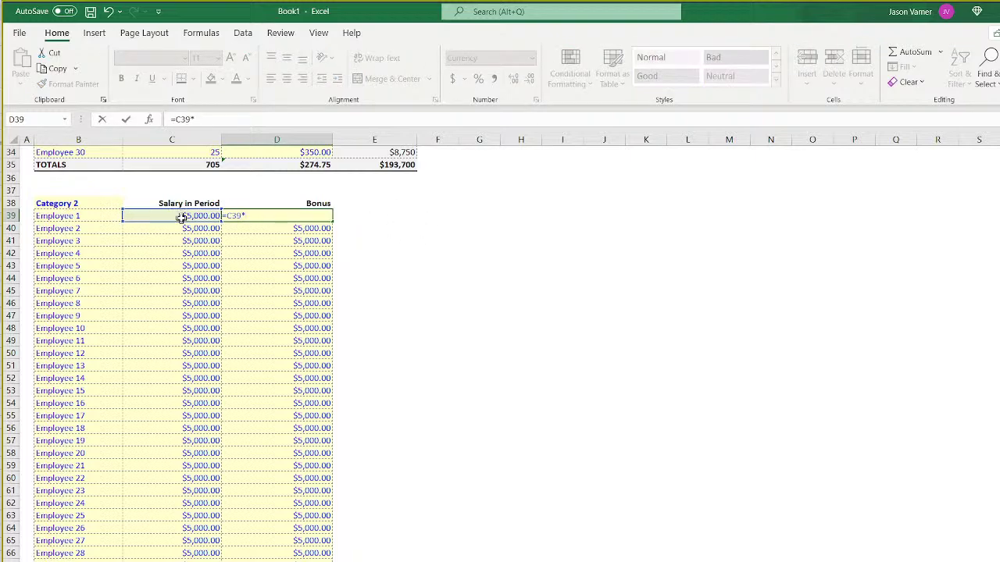
pyautogui.press('Return')
pyautogui.click(315, 217)
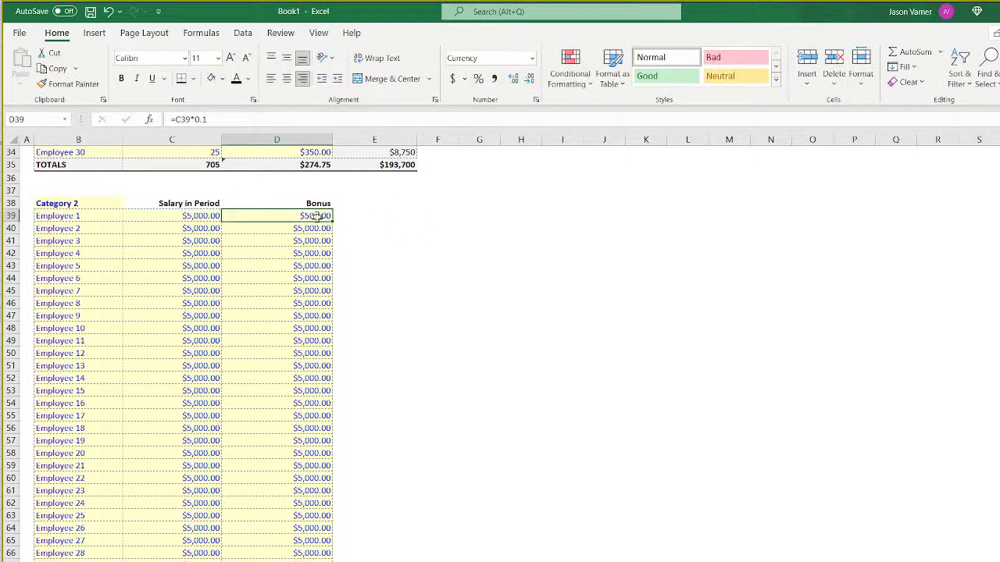
pyautogui.moveTo(334, 222); pyautogui.dragTo(329, 561)
pyautogui.click(192, 561)
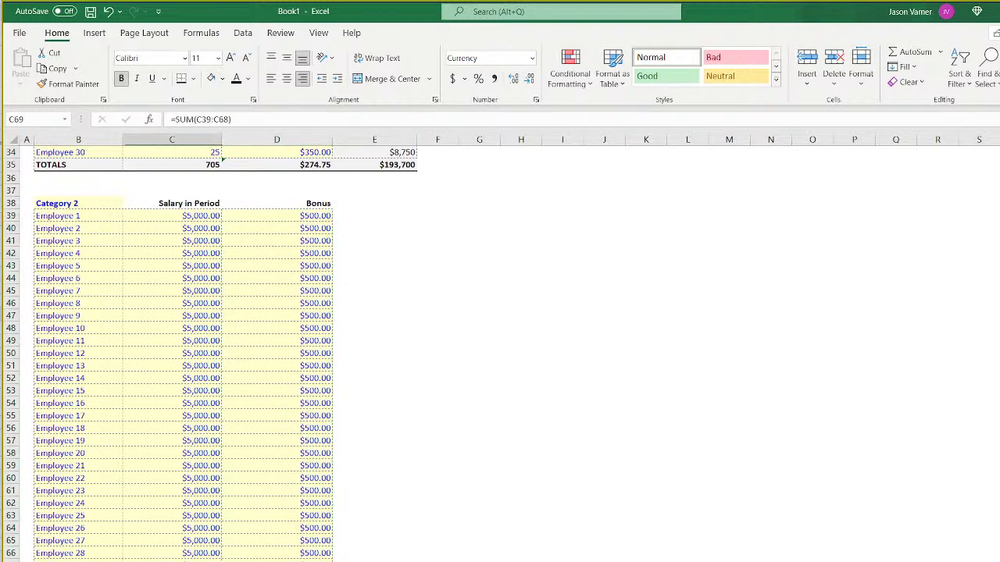
pyautogui.click(452, 426)
pyautogui.click(213, 203)
pyautogui.click(309, 202)
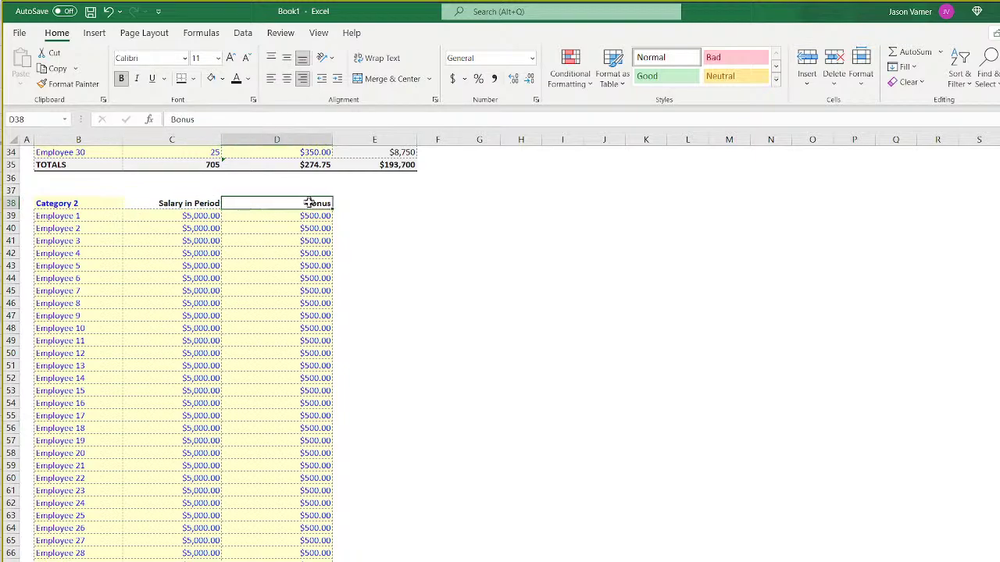
pyautogui.click(577, 343)
pyautogui.scroll(4, 518, 357)
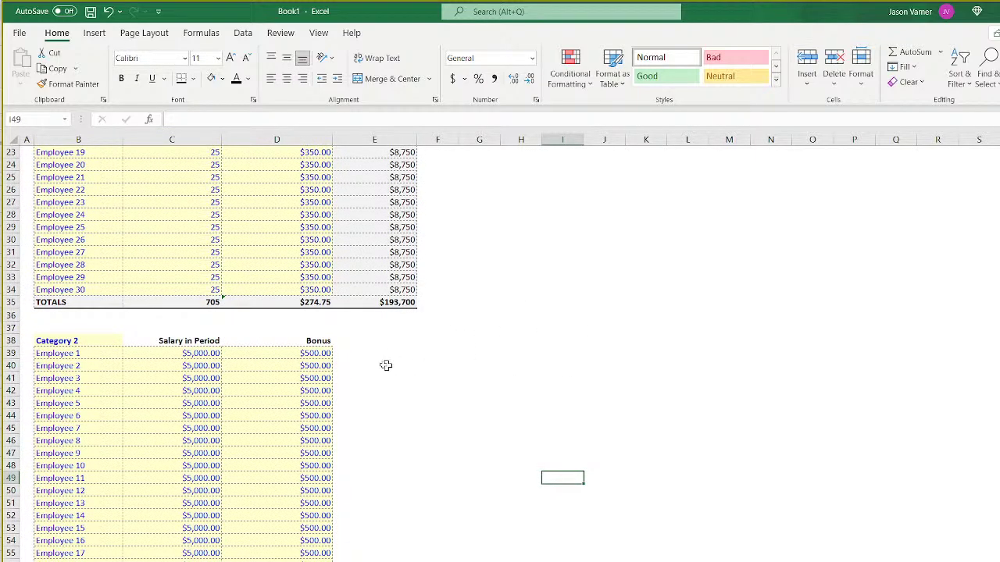
pyautogui.click(320, 344)
pyautogui.click(283, 117)
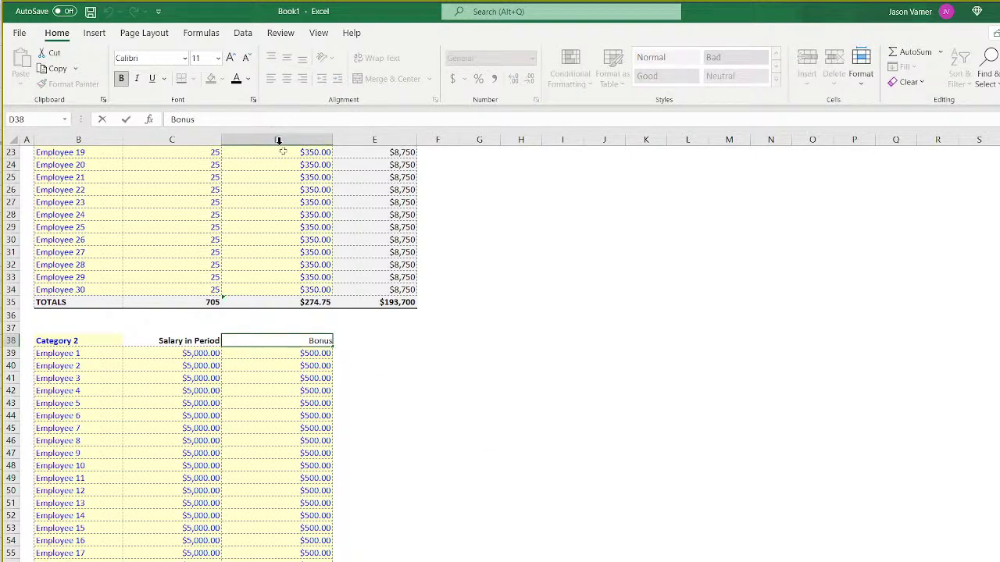
pyautogui.click(437, 402)
pyautogui.click(319, 343)
pyautogui.click(248, 118)
pyautogui.press('Return')
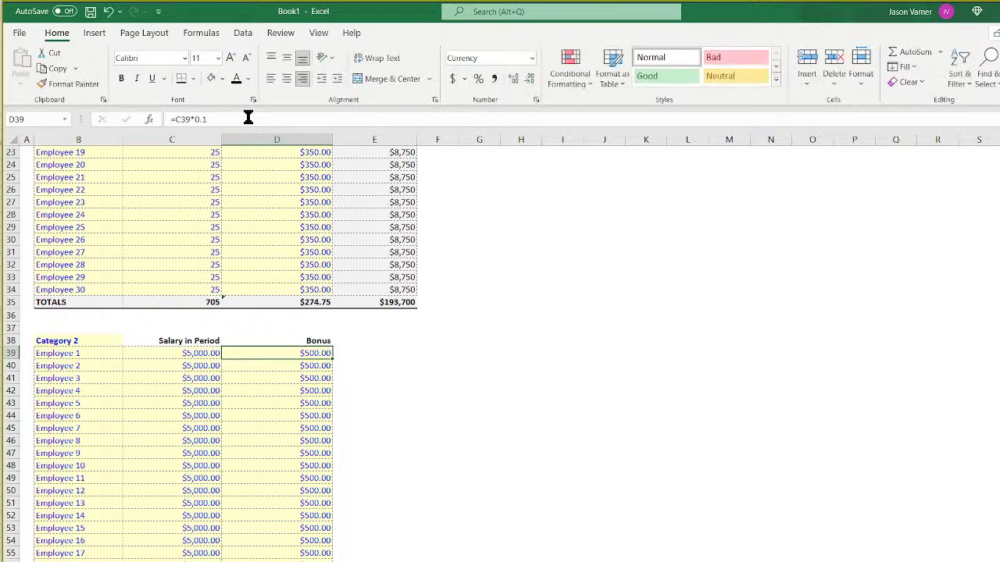
pyautogui.click(425, 408)
# Extend the Category 2 header in D38 to read Bonus/Commission.
pyautogui.click(326, 340)
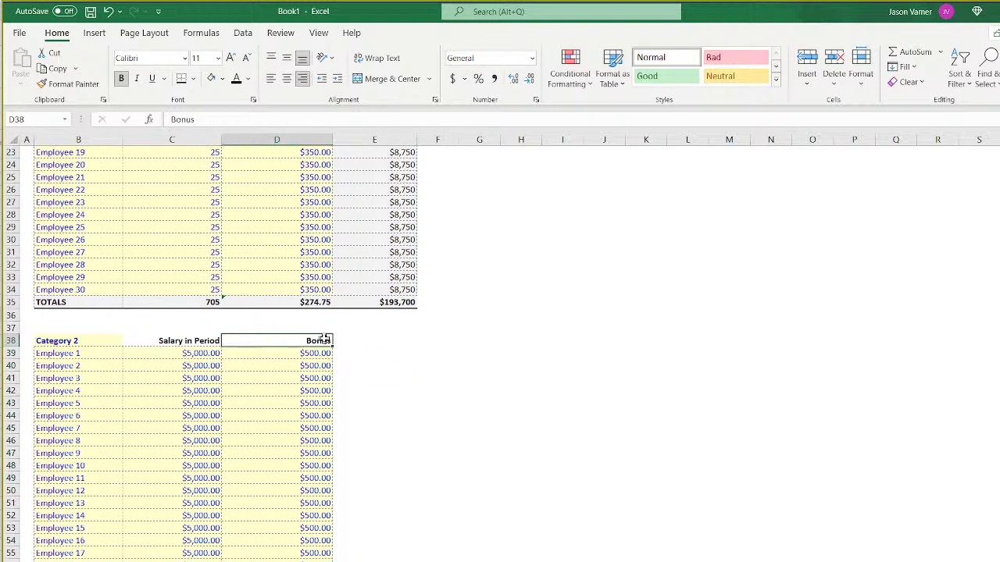
pyautogui.doubleClick(324, 340)
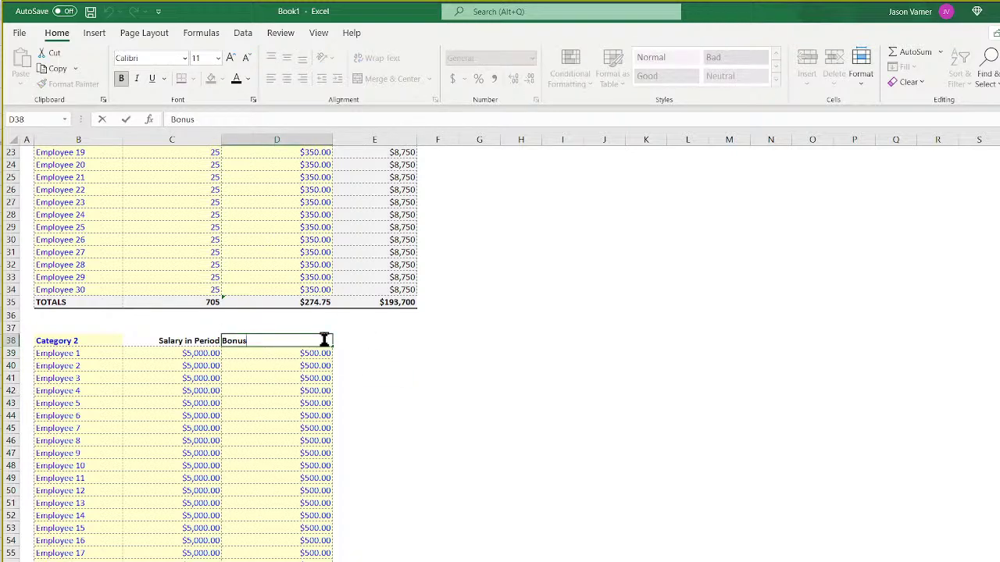
pyautogui.write('/Commission')
pyautogui.press('Return')
pyautogui.click(449, 405)
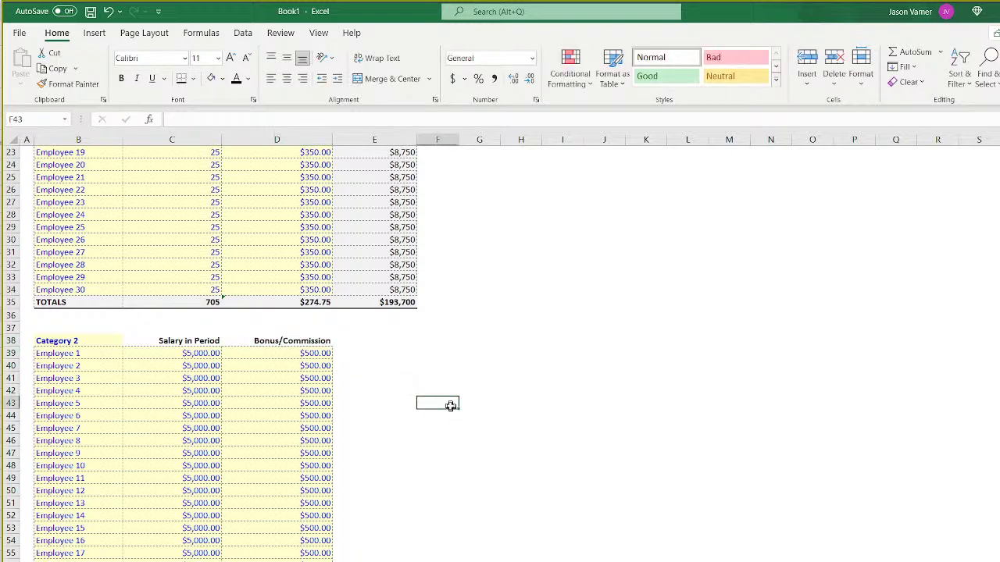
# Copy the Category 1 Total Pay column, from its header through the totals row, and paste it into the Category 2 table starting at E38.
pyautogui.scroll(7, 404, 400)
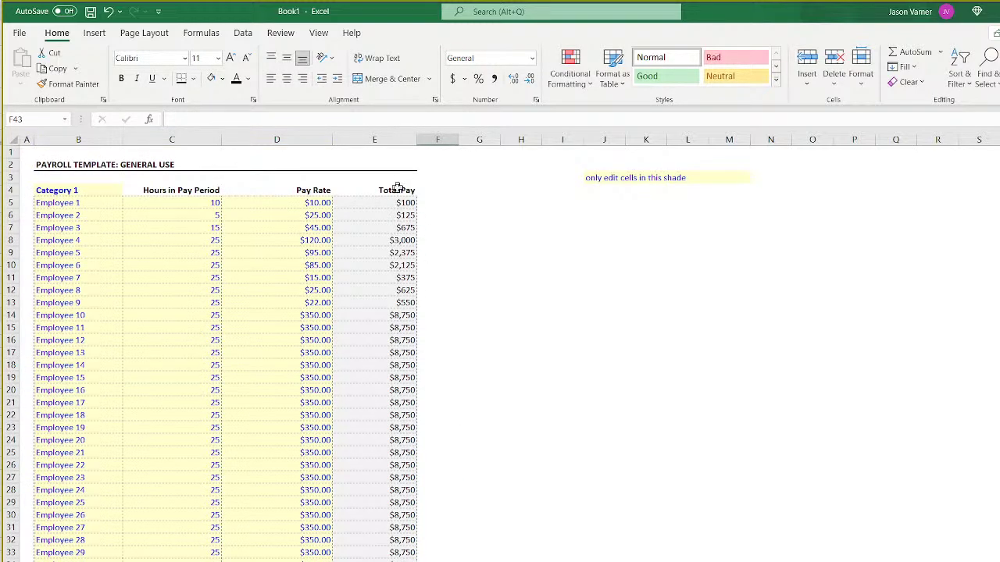
pyautogui.moveTo(397, 188); pyautogui.dragTo(410, 556)
pyautogui.rightClick(384, 353)
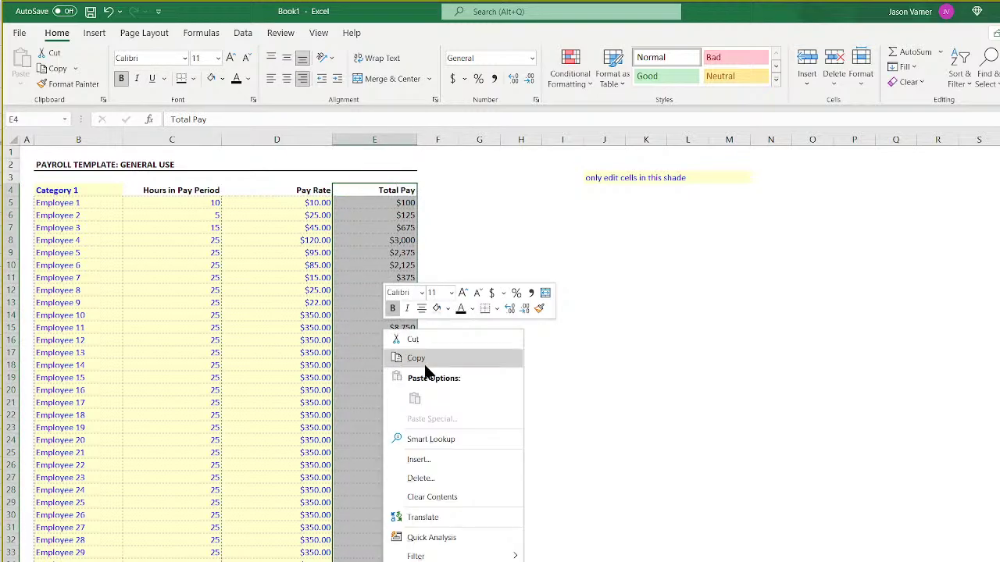
pyautogui.click(416, 357)
pyautogui.scroll(-7, 430, 473)
pyautogui.rightClick(352, 343)
pyautogui.click(385, 407)
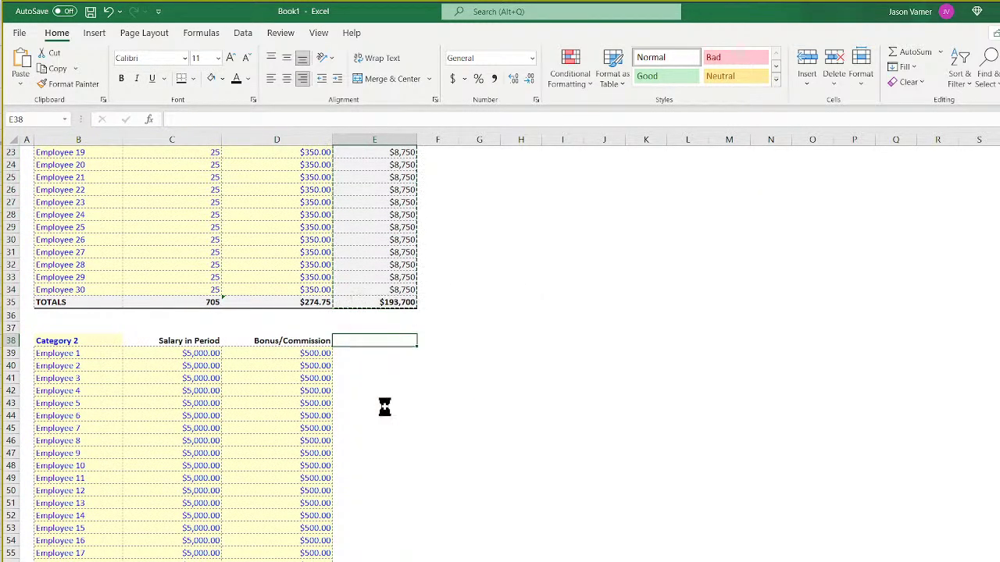
# Enter =SUM(C39:D39) as the total pay formula in E39 and fill it down for all Category 2 employees.
pyautogui.click(386, 353)
pyautogui.click(915, 54)
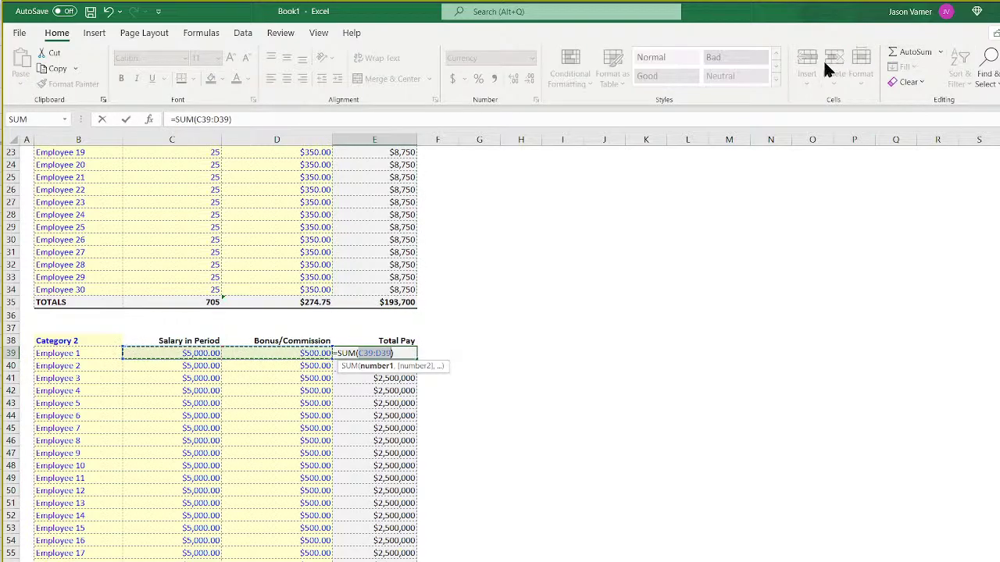
pyautogui.press('Return')
pyautogui.click(402, 353)
pyautogui.moveTo(419, 366); pyautogui.dragTo(418, 560)
pyautogui.click(621, 491)
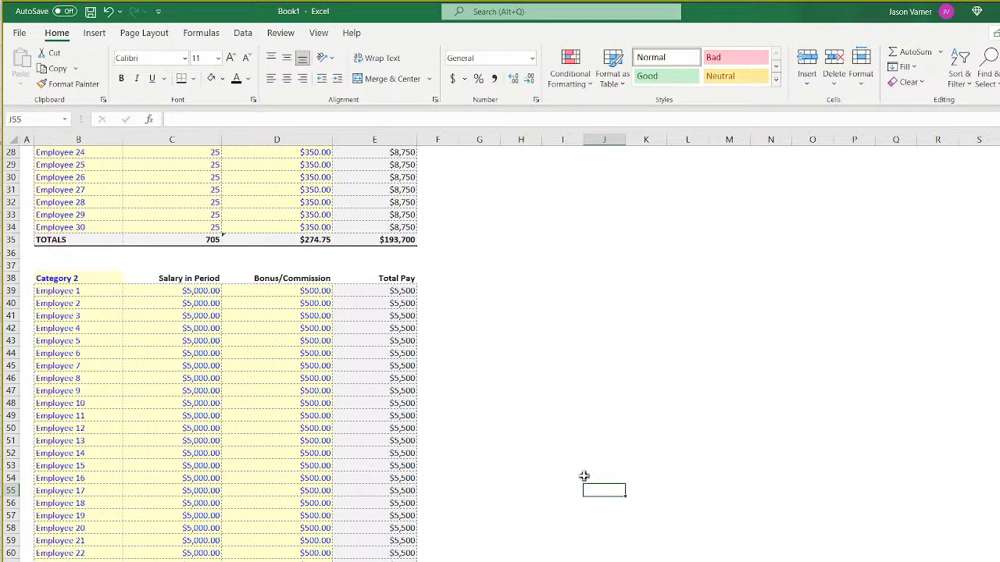
# Review both payroll tables, checking the Category 1 hours, rates and pay cells down to the Category 2 totals row.
pyautogui.scroll(9, 585, 475)
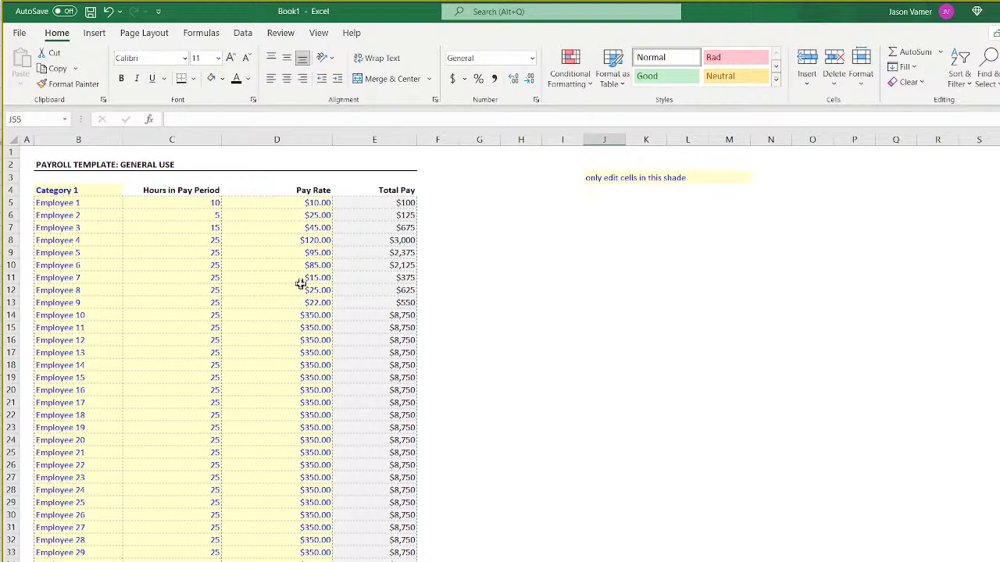
pyautogui.click(569, 351)
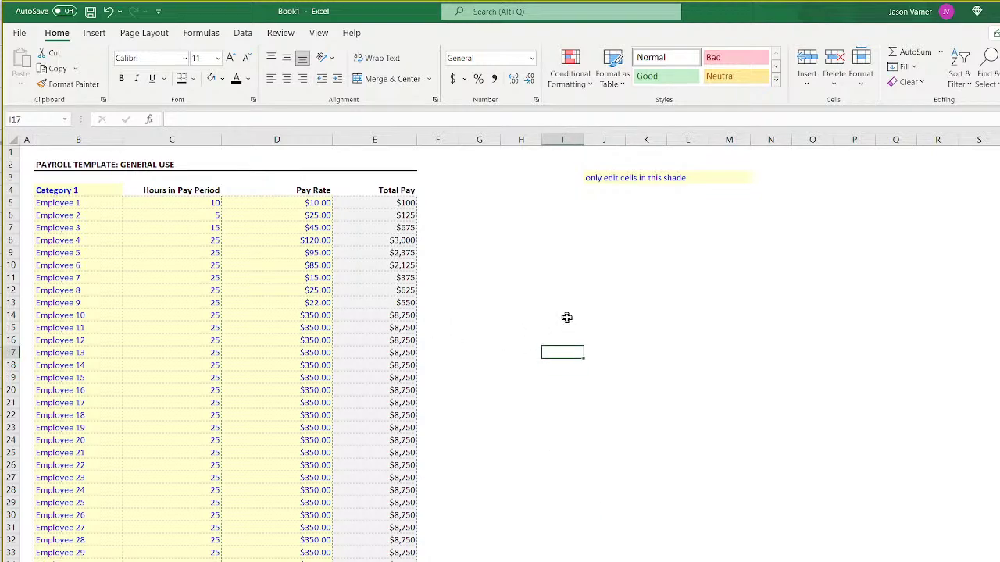
pyautogui.click(65, 191)
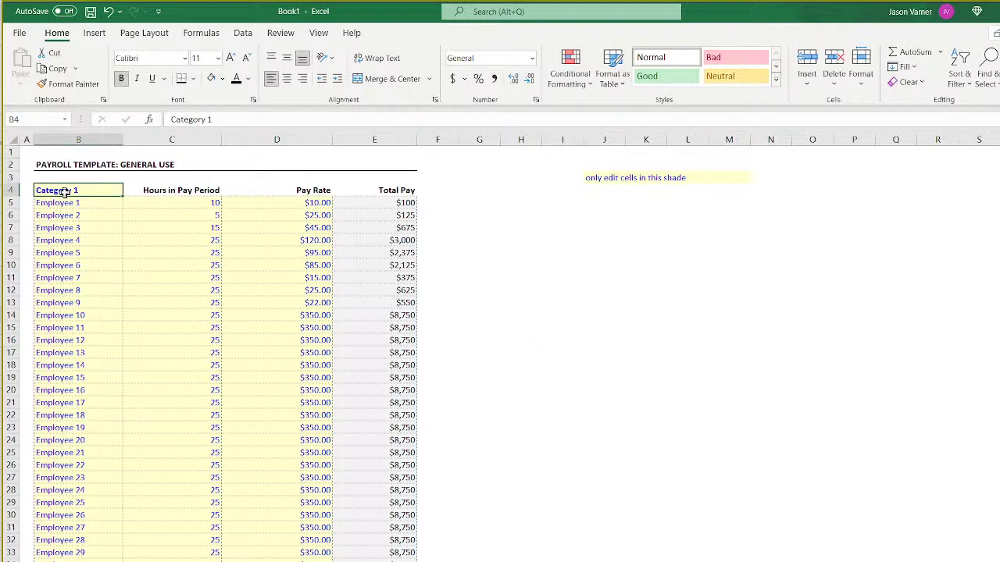
pyautogui.click(207, 245)
pyautogui.click(304, 251)
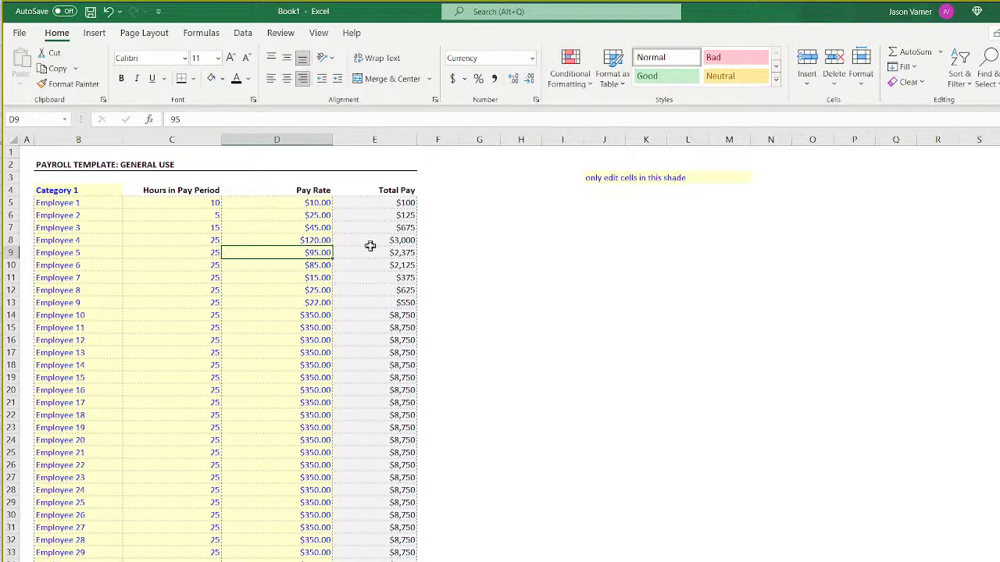
pyautogui.scroll(-7, 370, 246)
pyautogui.scroll(4, 370, 245)
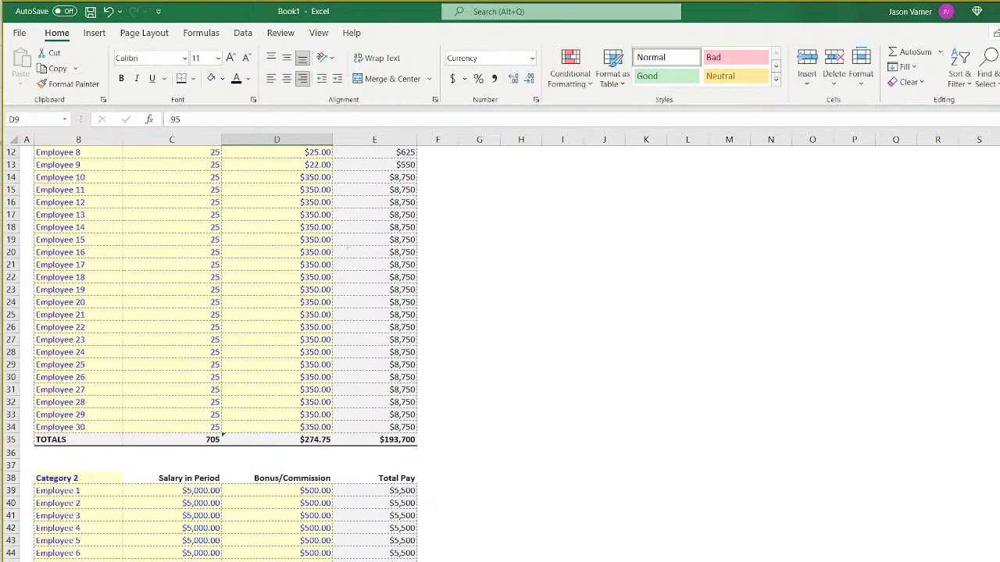
pyautogui.click(399, 351)
pyautogui.click(277, 351)
pyautogui.click(189, 351)
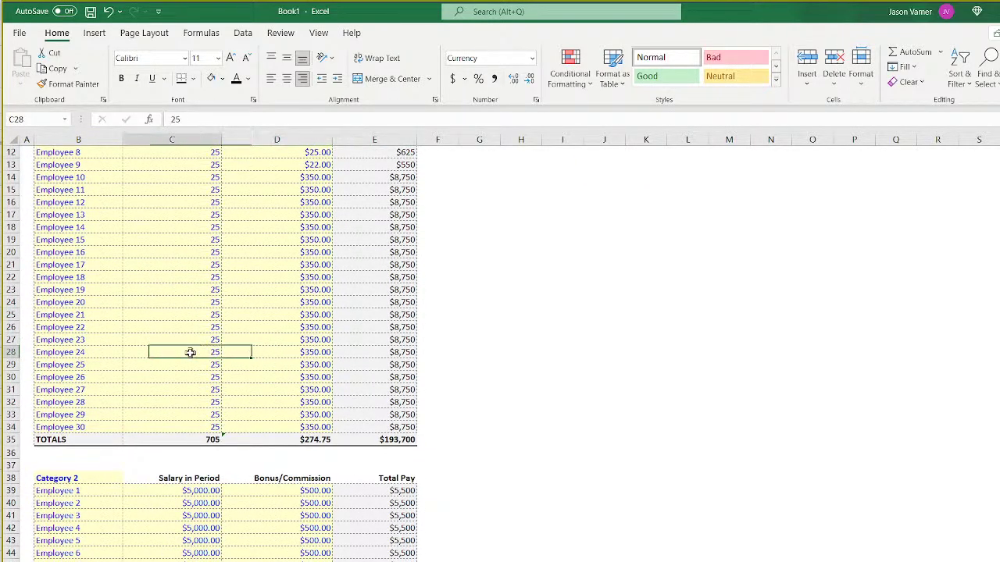
pyautogui.click(366, 392)
pyautogui.scroll(-11, 367, 393)
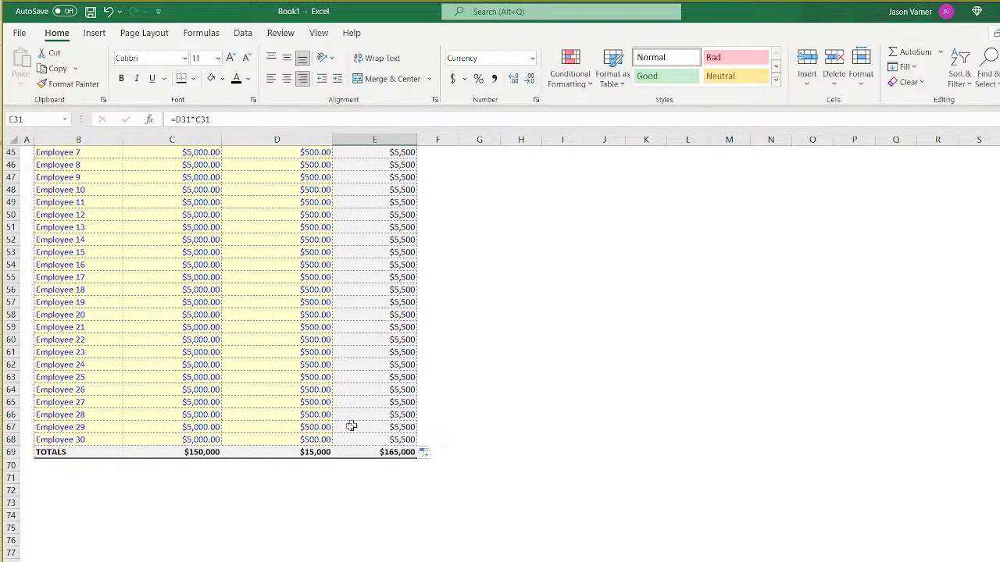
# Clear the bonus total in D69 and refill it by extending the salary total formula from C69.
pyautogui.click(314, 452)
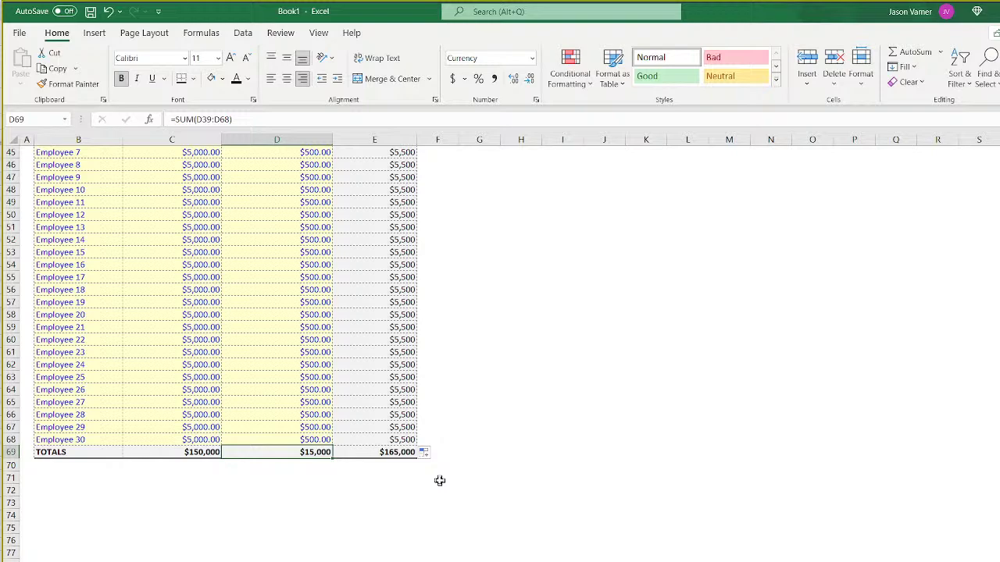
pyautogui.write('=')
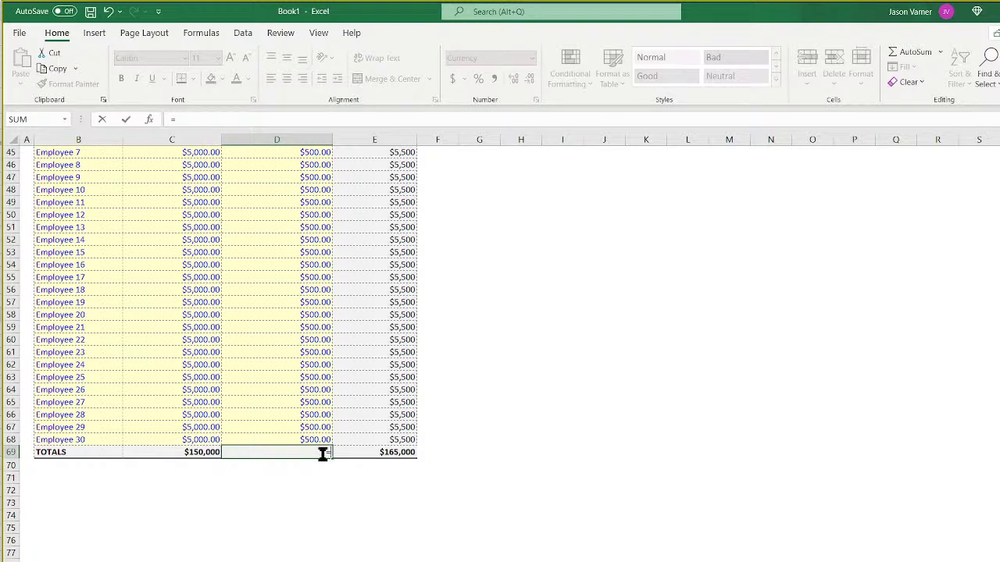
pyautogui.press('Return')
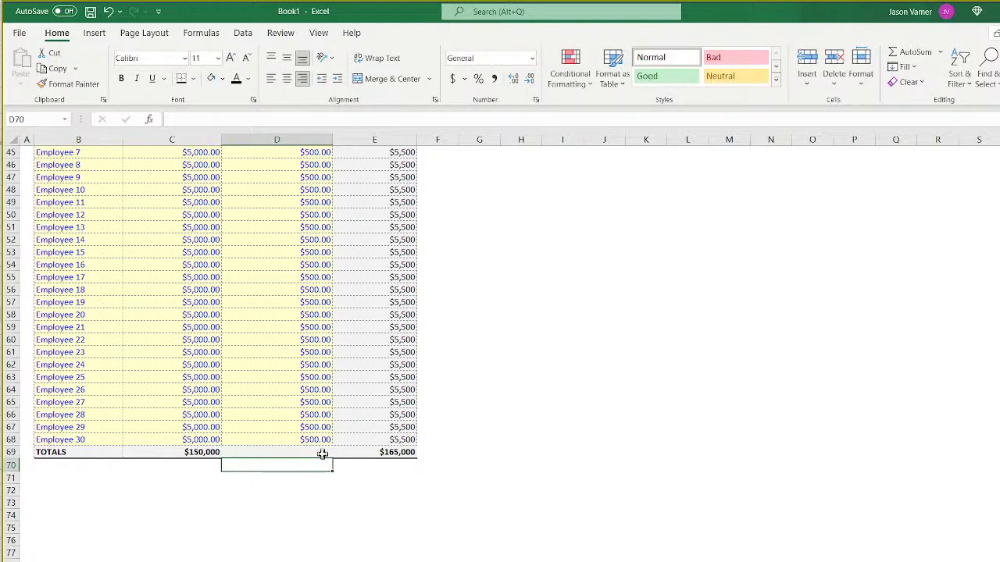
pyautogui.click(323, 454)
pyautogui.moveTo(222, 459); pyautogui.dragTo(328, 458)
# Examine the Category 2 salary and bonus cells and the Category 1 employee name rows.
pyautogui.scroll(7, 375, 372)
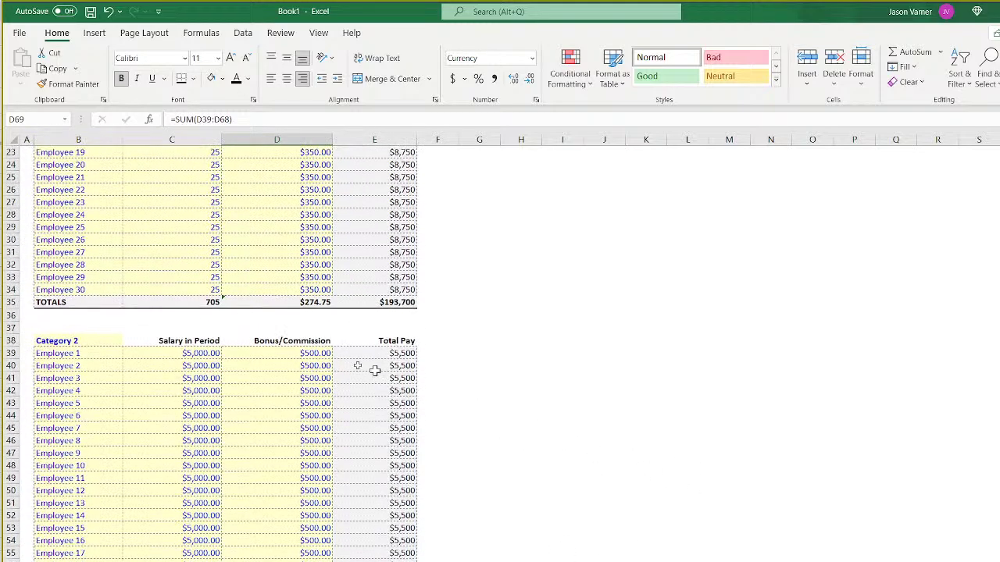
pyautogui.click(322, 346)
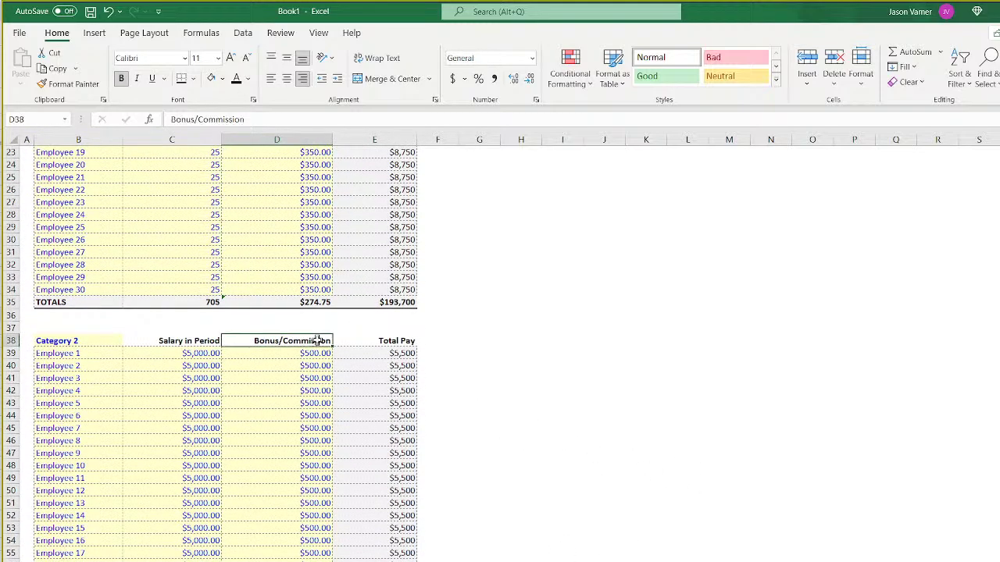
pyautogui.click(196, 353)
pyautogui.click(195, 414)
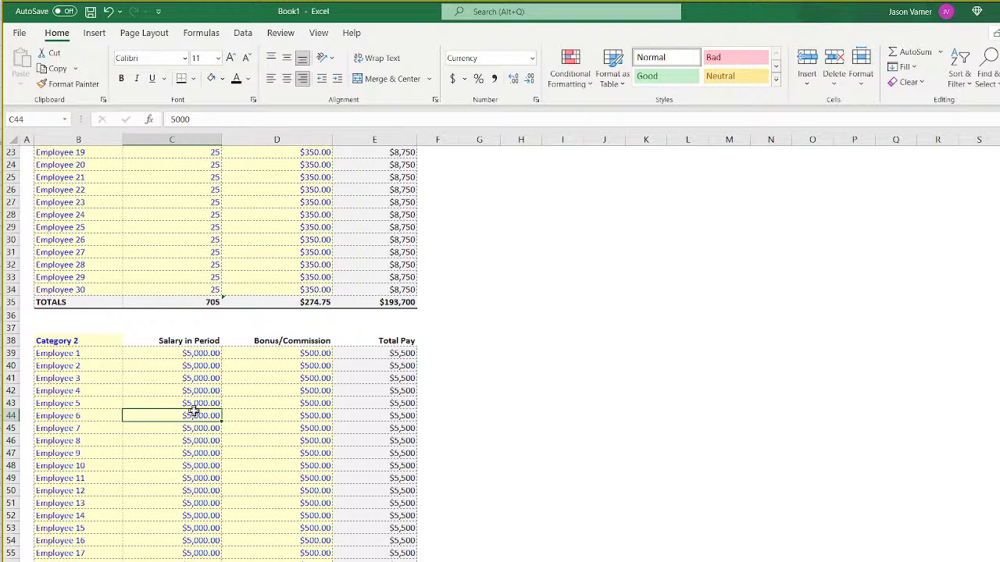
pyautogui.click(316, 353)
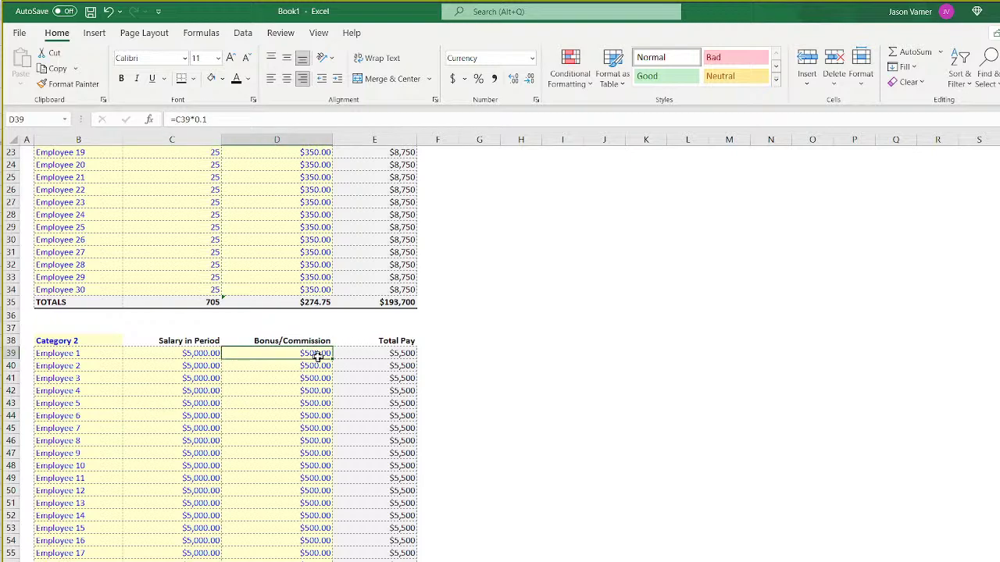
pyautogui.scroll(7, 485, 453)
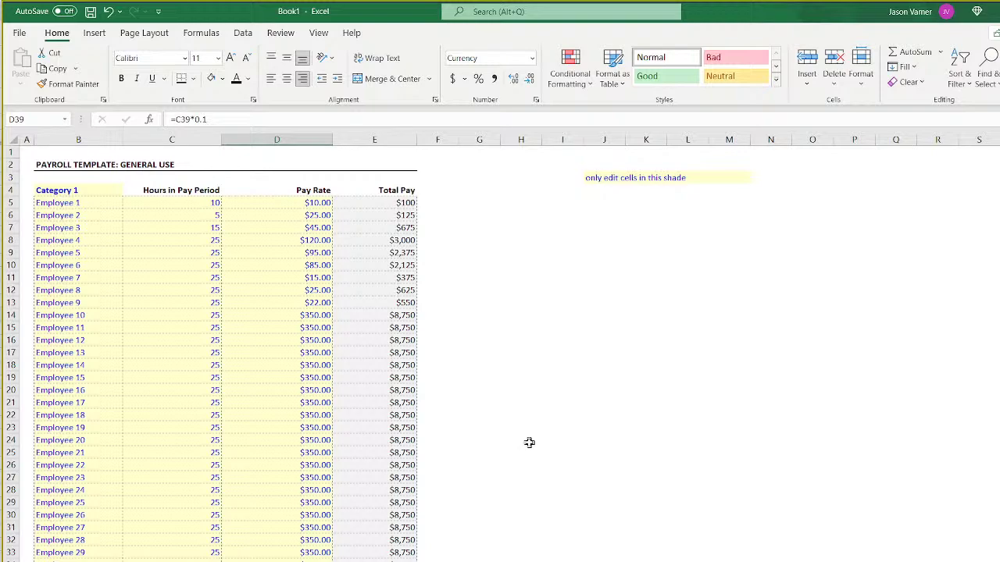
pyautogui.click(87, 202)
pyautogui.moveTo(87, 201); pyautogui.dragTo(100, 525)
pyautogui.click(101, 337)
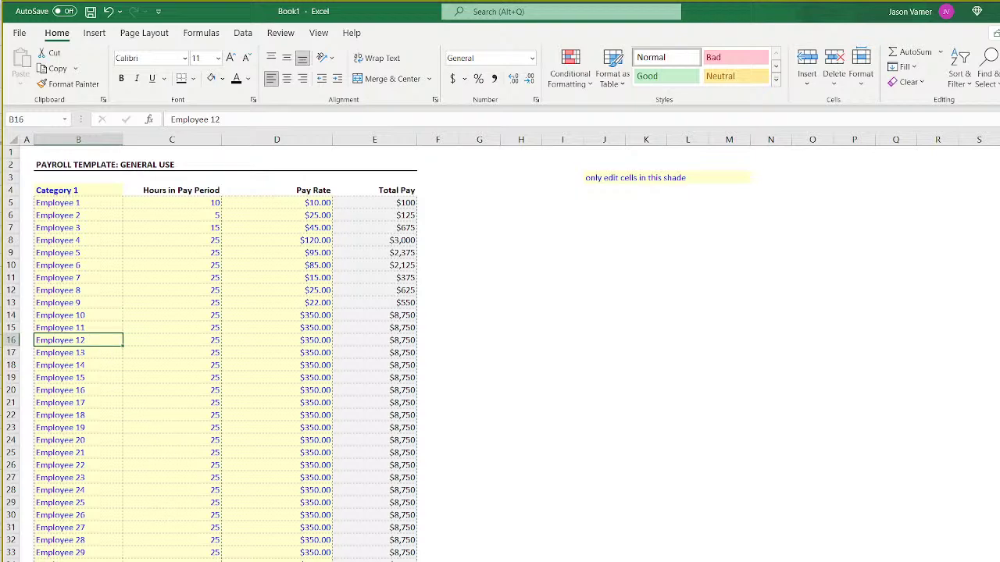
pyautogui.moveTo(78, 203); pyautogui.dragTo(721, 418)
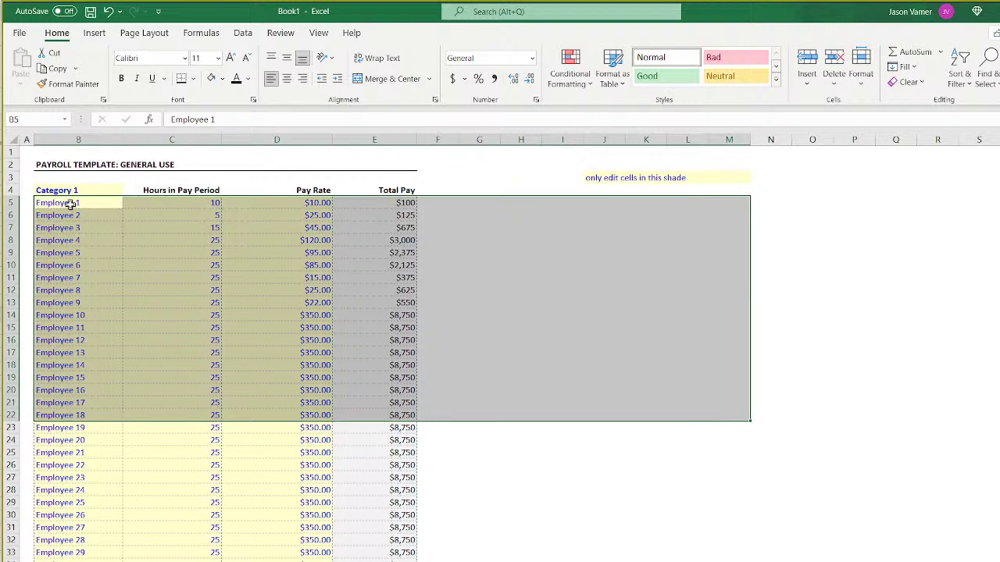
pyautogui.moveTo(71, 201); pyautogui.dragTo(685, 426)
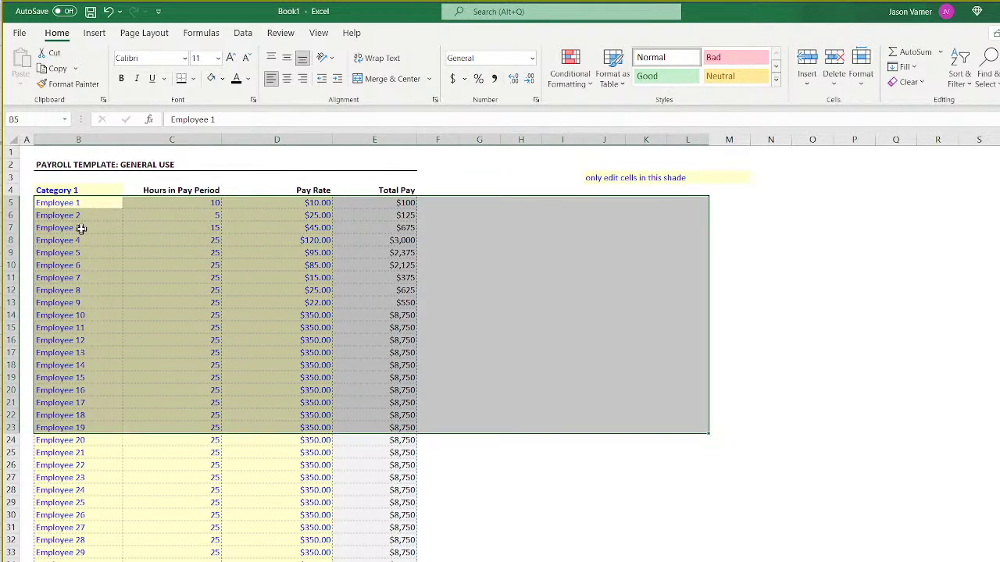
pyautogui.click(87, 293)
pyautogui.click(569, 468)
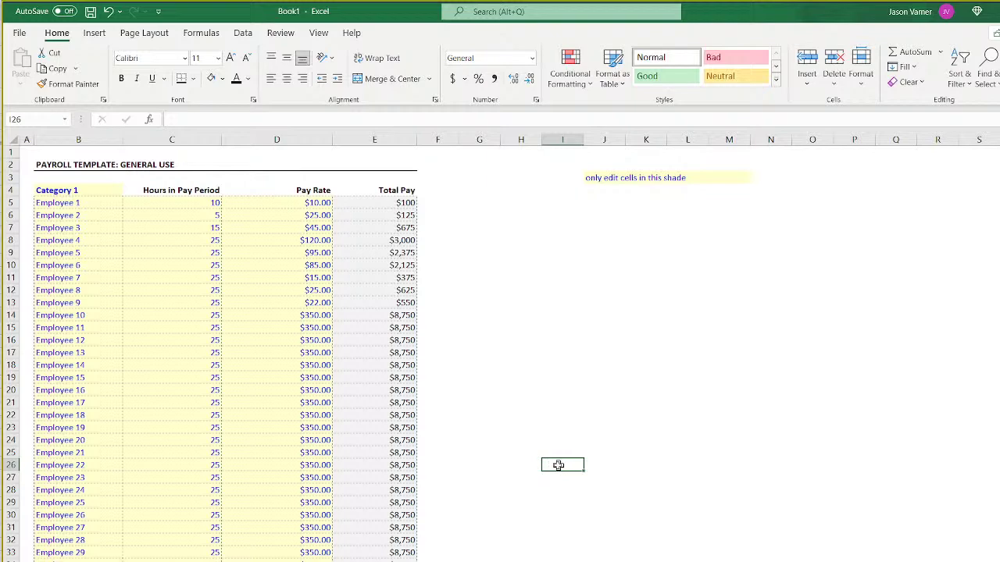
pyautogui.click(103, 204)
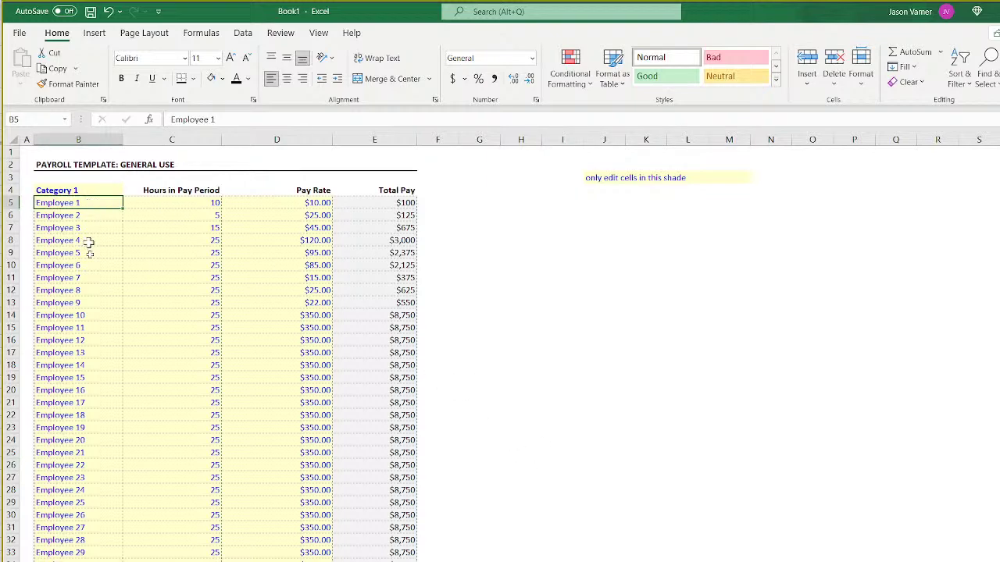
pyautogui.click(629, 476)
pyautogui.scroll(-3, 303, 442)
pyautogui.scroll(3, 306, 461)
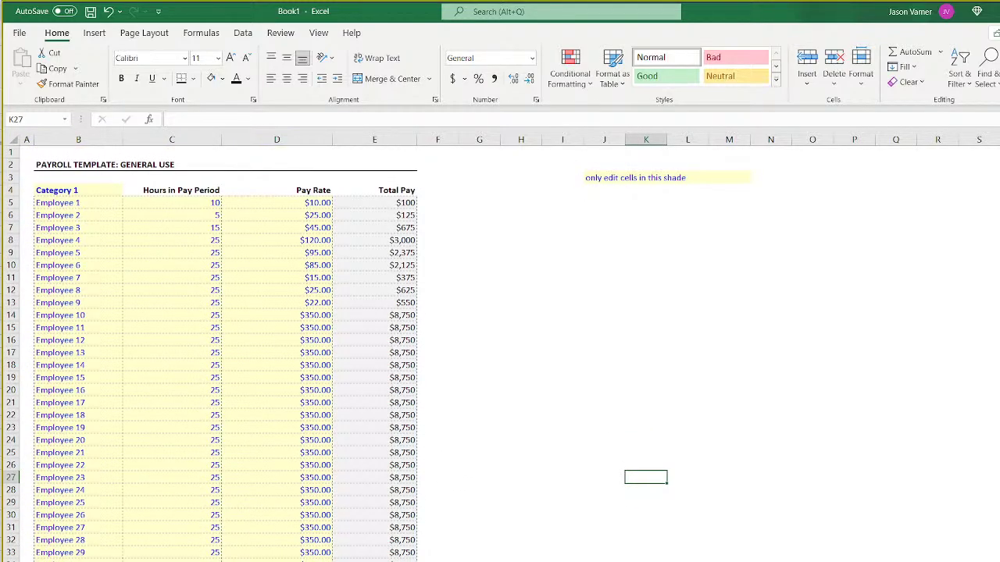
# Copy the payroll worksheet within Book1 using Move or Copy.
pyautogui.rightClick(87, 561)
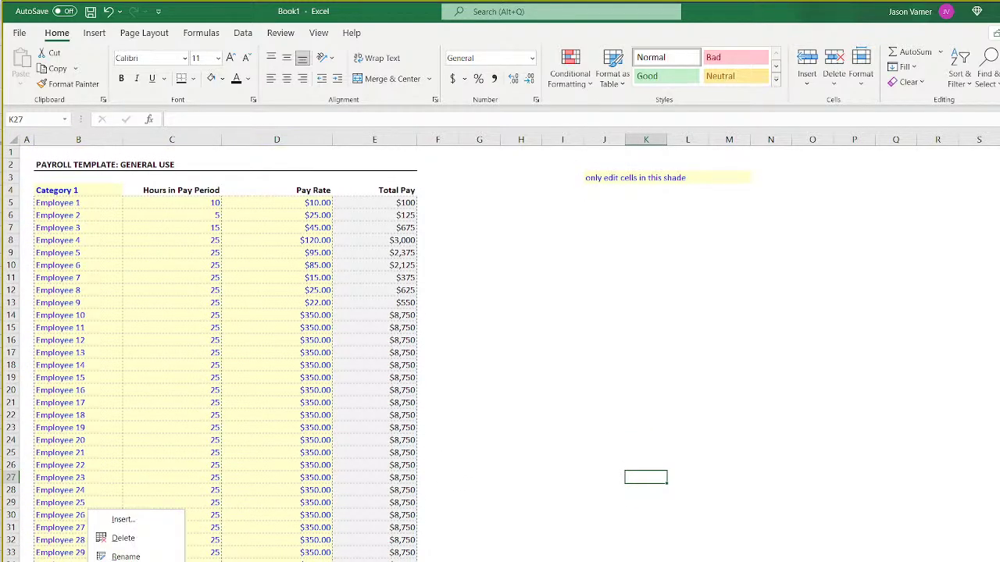
pyautogui.click(133, 561)
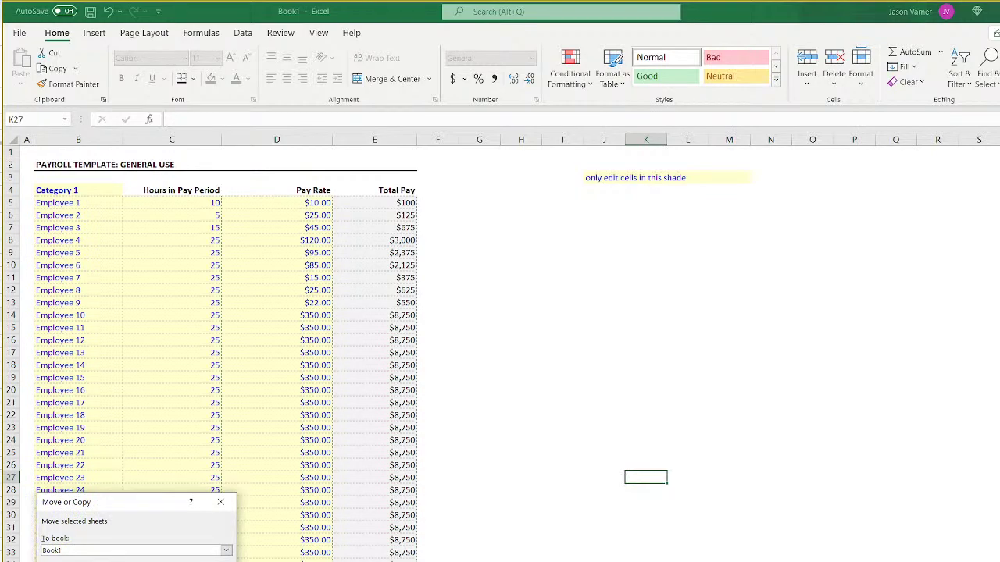
pyautogui.click(149, 561)
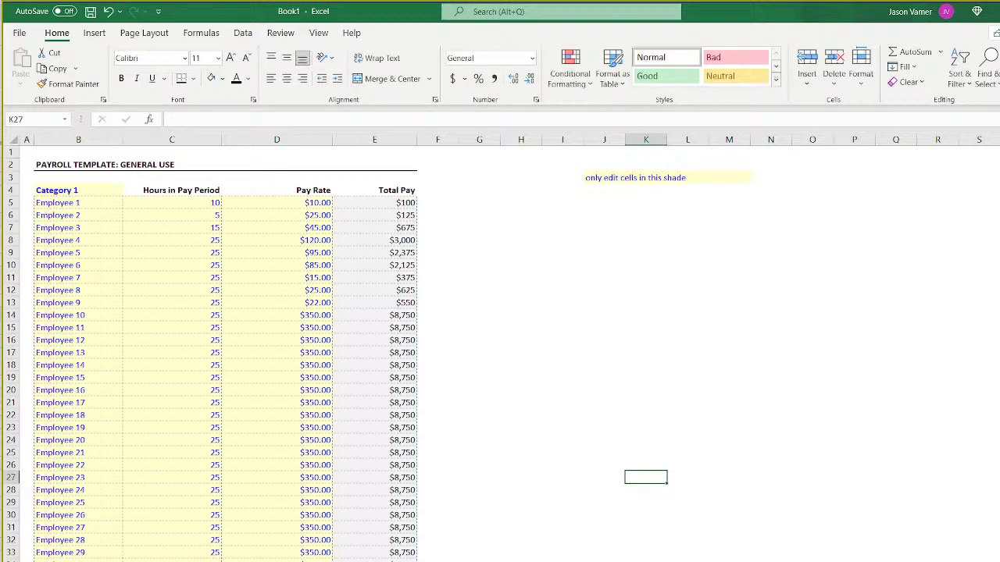
# Delete the duplicate payroll worksheet from Book1.
pyautogui.click(597, 462)
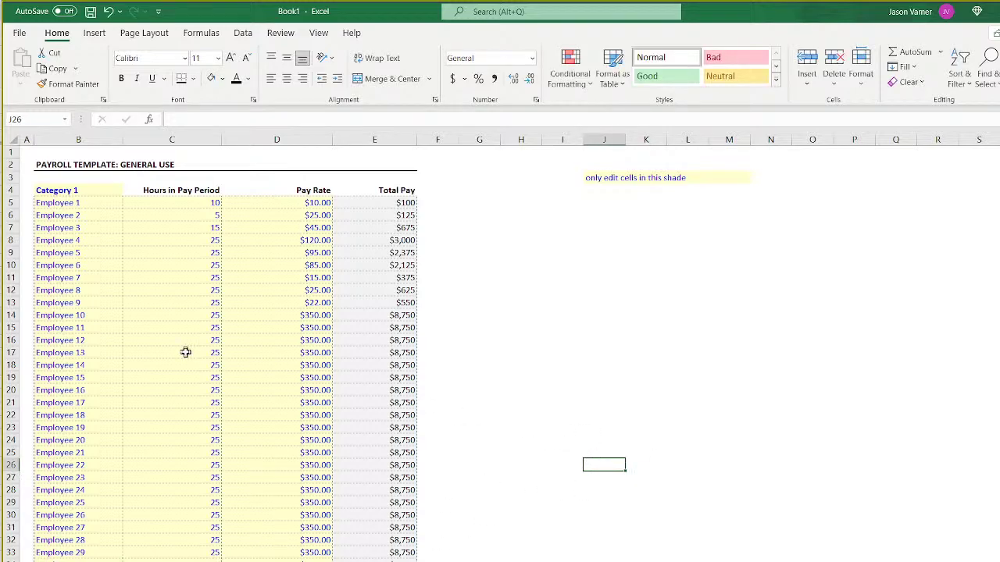
pyautogui.scroll(-2, 185, 352)
pyautogui.scroll(2, 185, 354)
pyautogui.rightClick(133, 561)
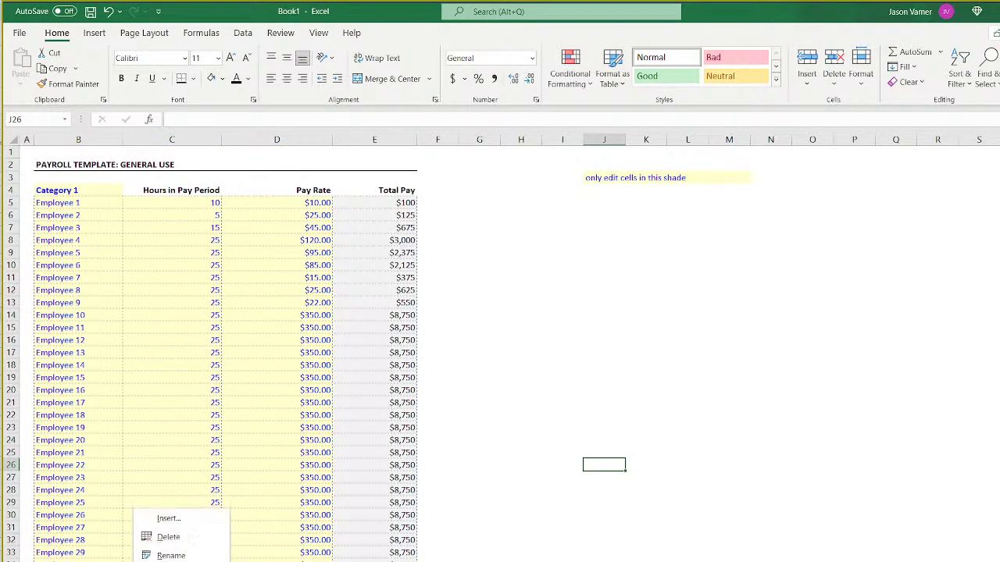
pyautogui.click(167, 537)
pyautogui.click(630, 406)
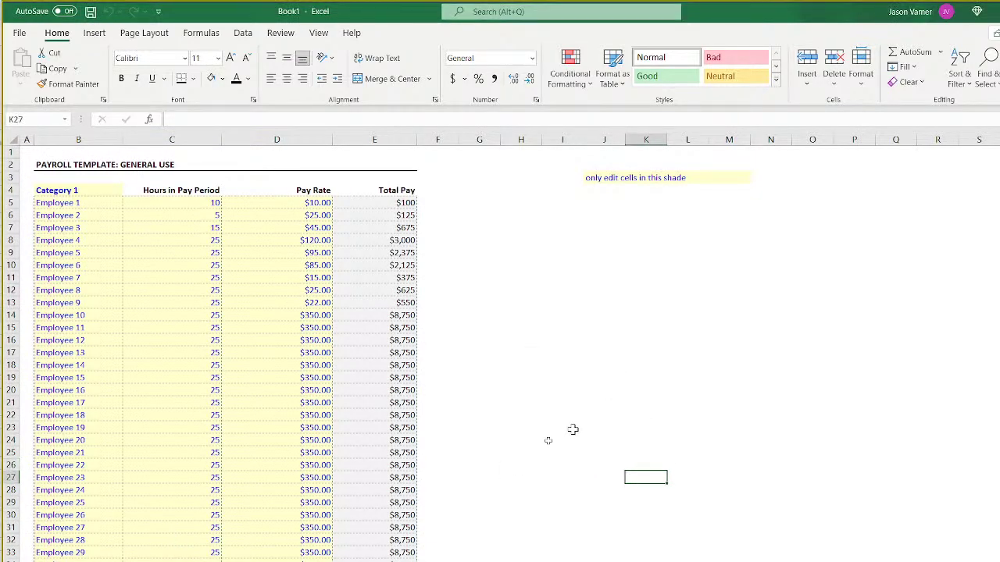
# Examine the Category 2 salary, bonus and total pay cells and the Category 1 employee names, rates and hours.
pyautogui.scroll(-11, 536, 414)
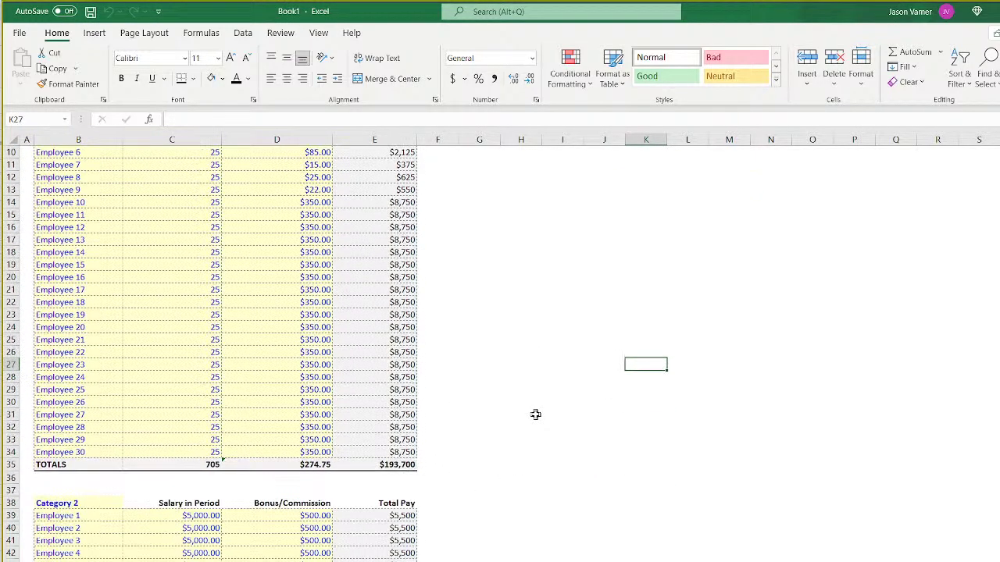
pyautogui.click(173, 440)
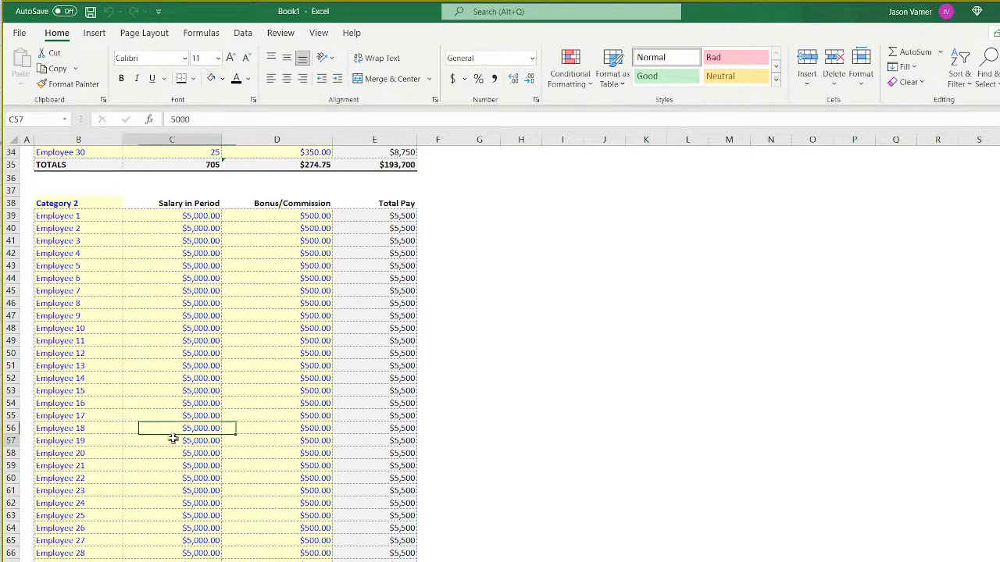
pyautogui.click(192, 503)
pyautogui.click(275, 474)
pyautogui.click(379, 465)
pyautogui.scroll(11, 380, 466)
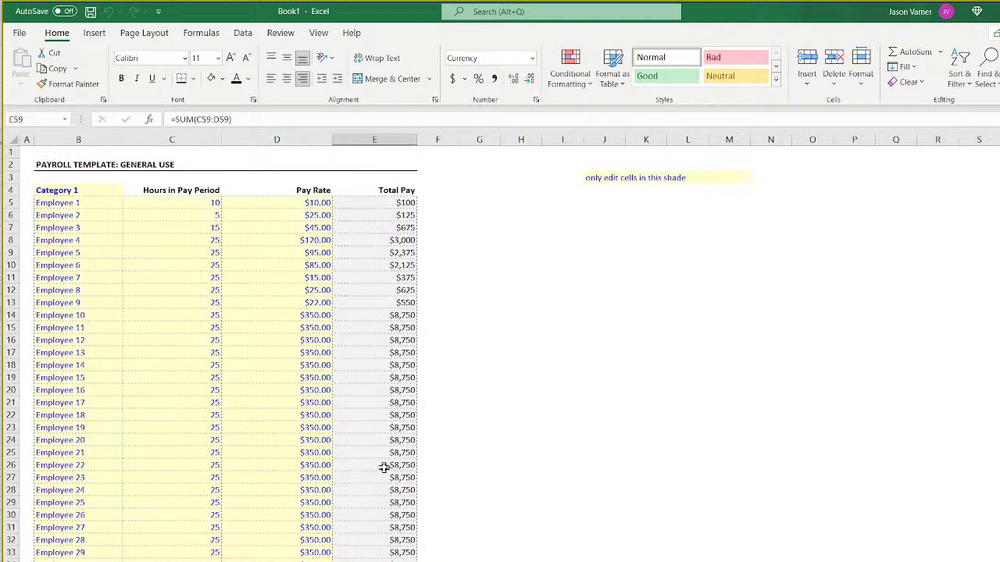
pyautogui.click(309, 206)
pyautogui.click(89, 203)
pyautogui.click(98, 265)
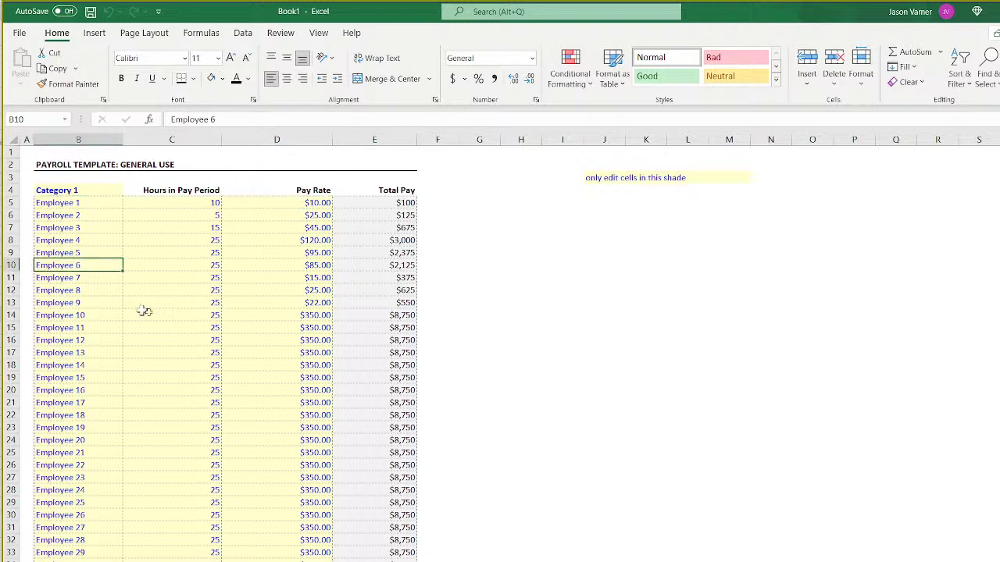
pyautogui.click(156, 327)
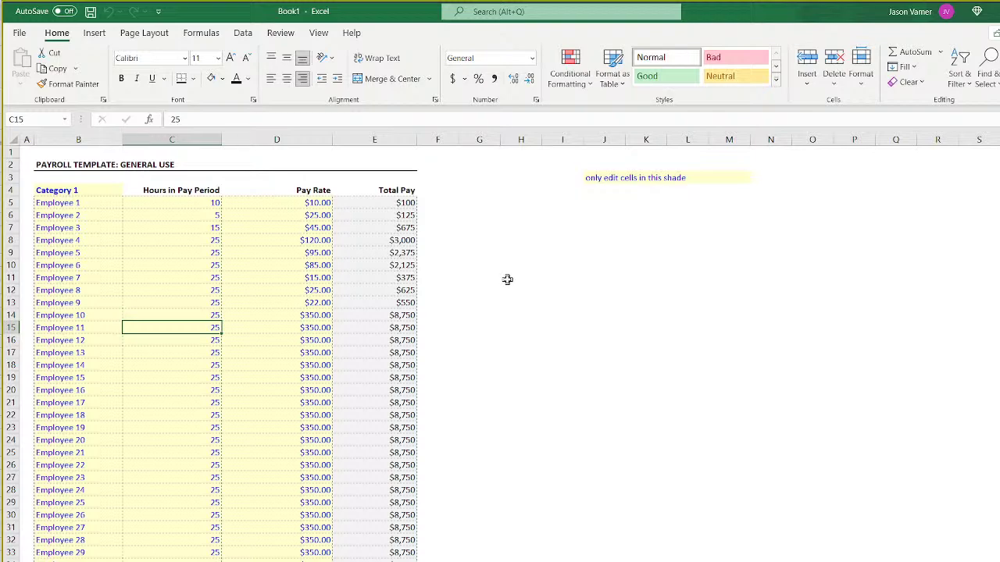
# Review the Category 1 hours, pay rate and total pay columns and the Category 2 table down to its totals row.
pyautogui.click(569, 318)
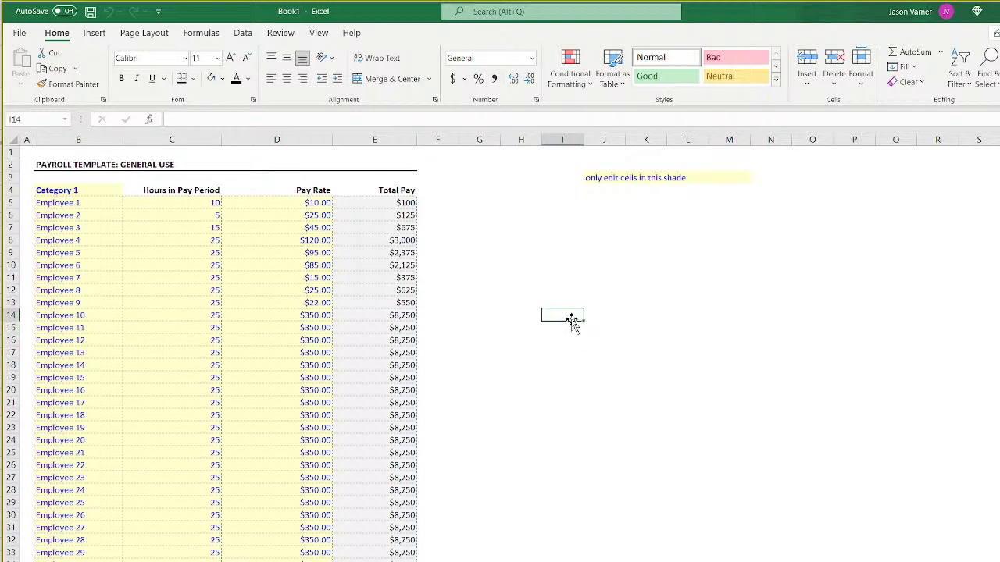
pyautogui.click(446, 205)
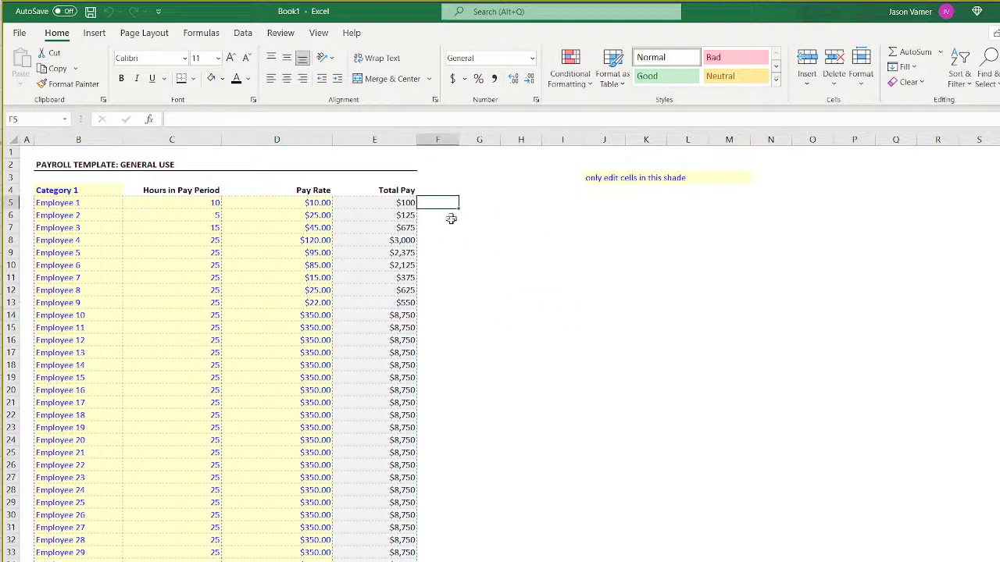
pyautogui.click(478, 279)
pyautogui.moveTo(81, 191); pyautogui.dragTo(343, 561)
pyautogui.click(188, 365)
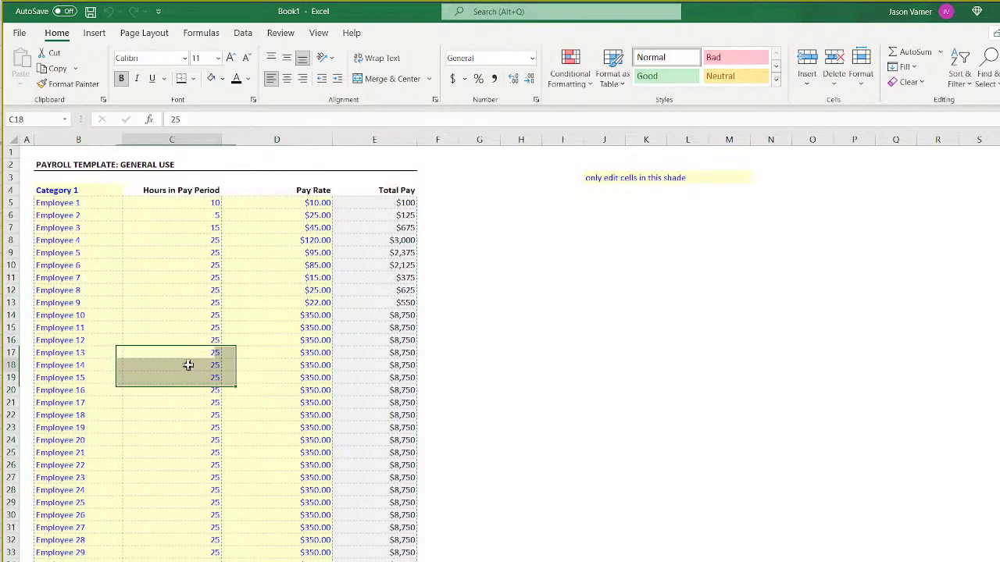
pyautogui.click(282, 354)
pyautogui.click(381, 374)
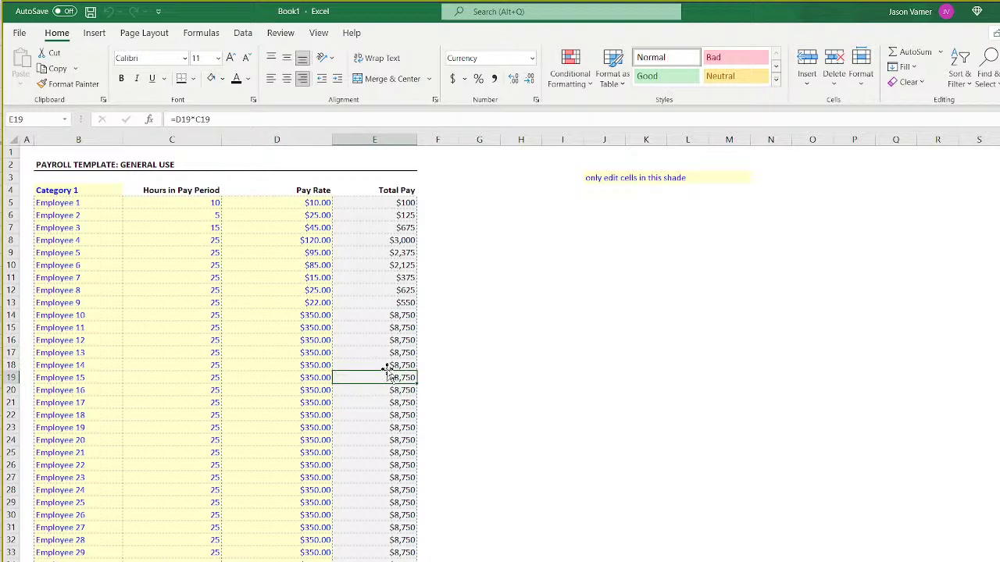
pyautogui.click(202, 200)
pyautogui.click(304, 221)
pyautogui.scroll(-7, 288, 443)
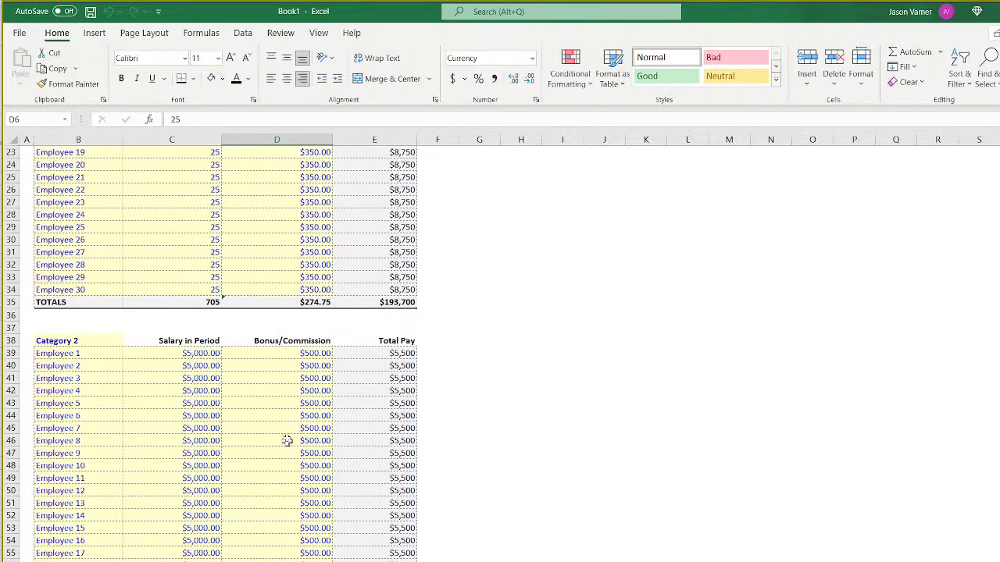
pyautogui.click(185, 353)
pyautogui.scroll(-7, 203, 398)
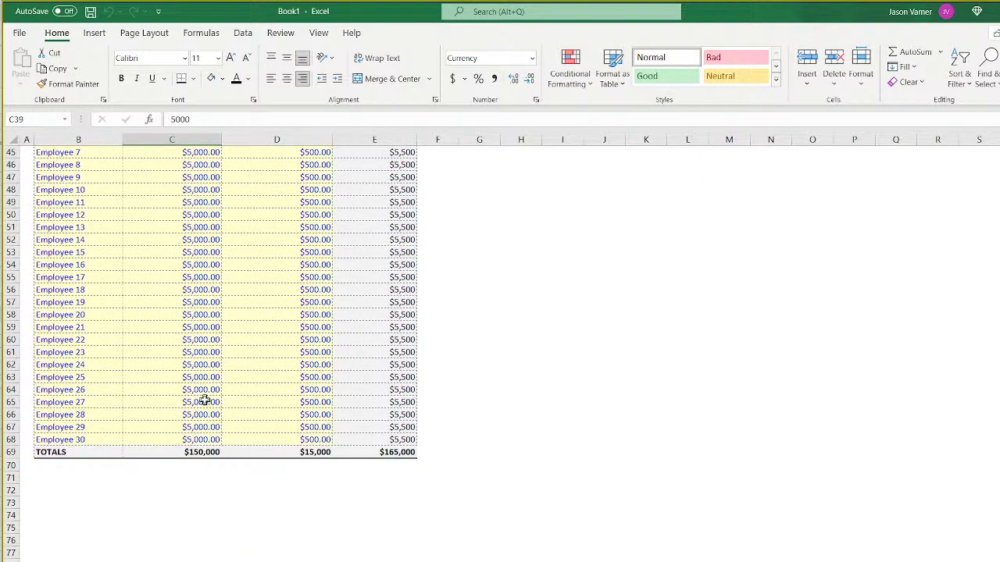
pyautogui.scroll(14, 203, 400)
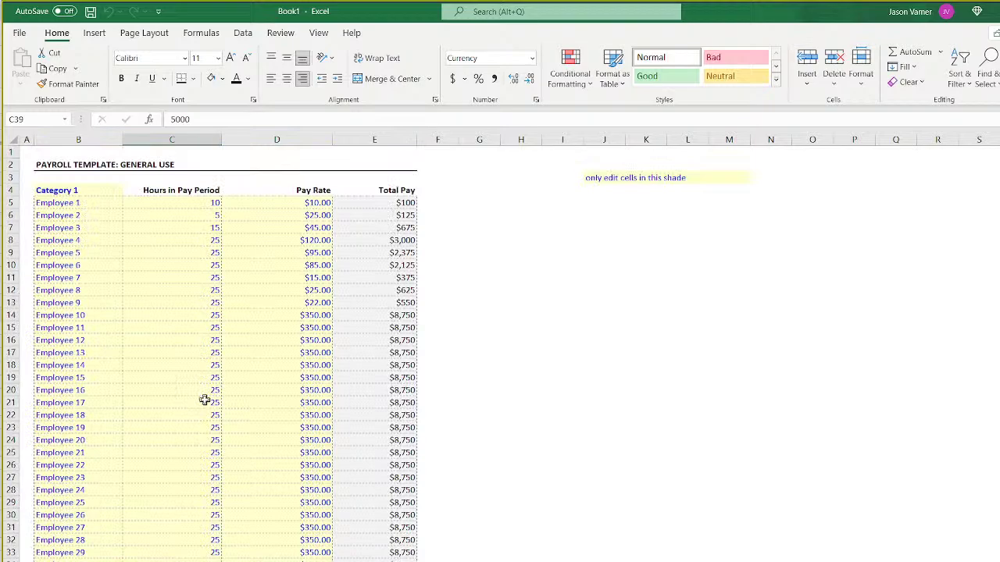
# Enter the grand total formula =E35+E69 in E2, adding the total pay of both categories.
pyautogui.click(378, 165)
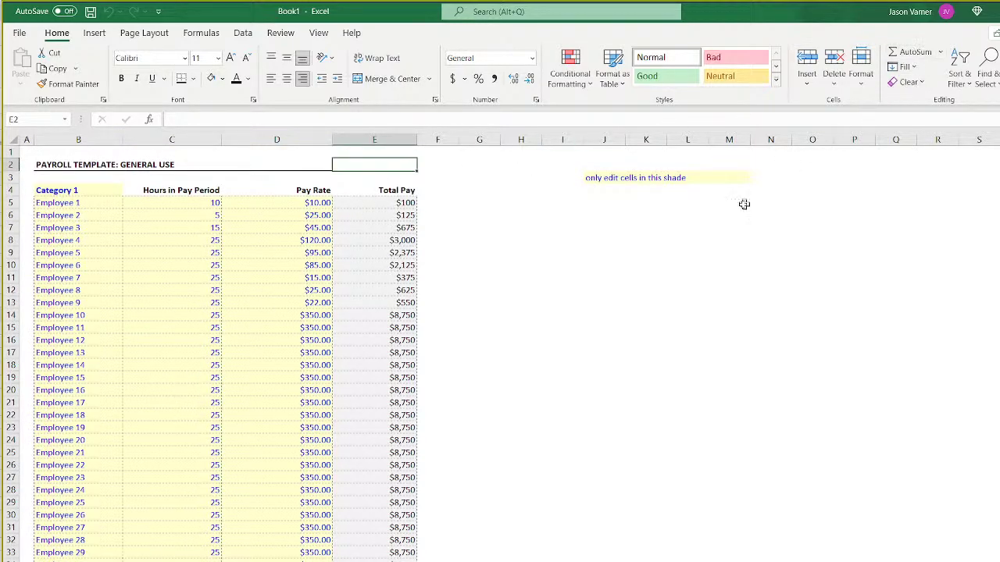
pyautogui.write('=E35+')
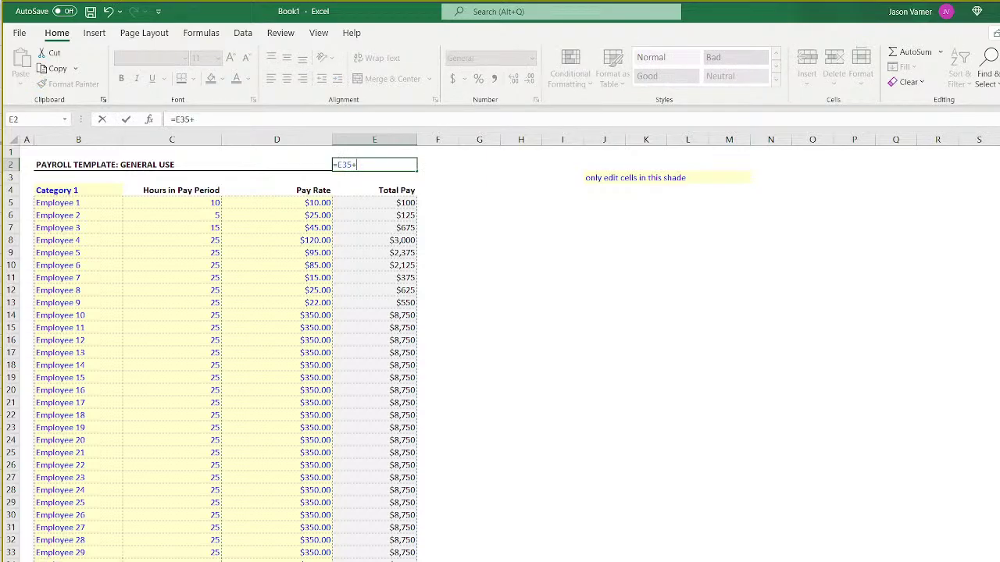
pyautogui.scroll(-20, 391, 454)
pyautogui.click(391, 453)
pyautogui.scroll(20, 477, 469)
pyautogui.press('Return')
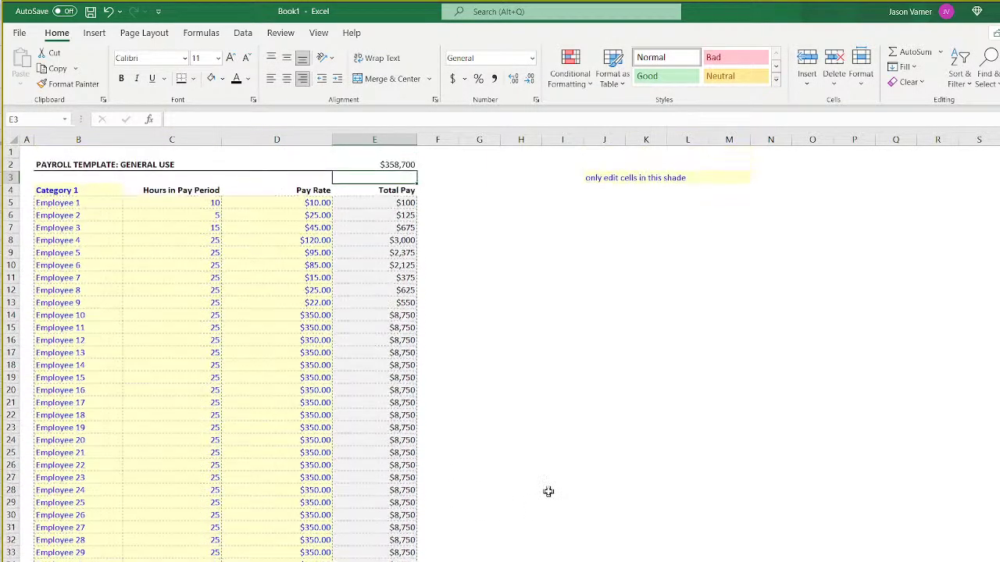
pyautogui.click(385, 164)
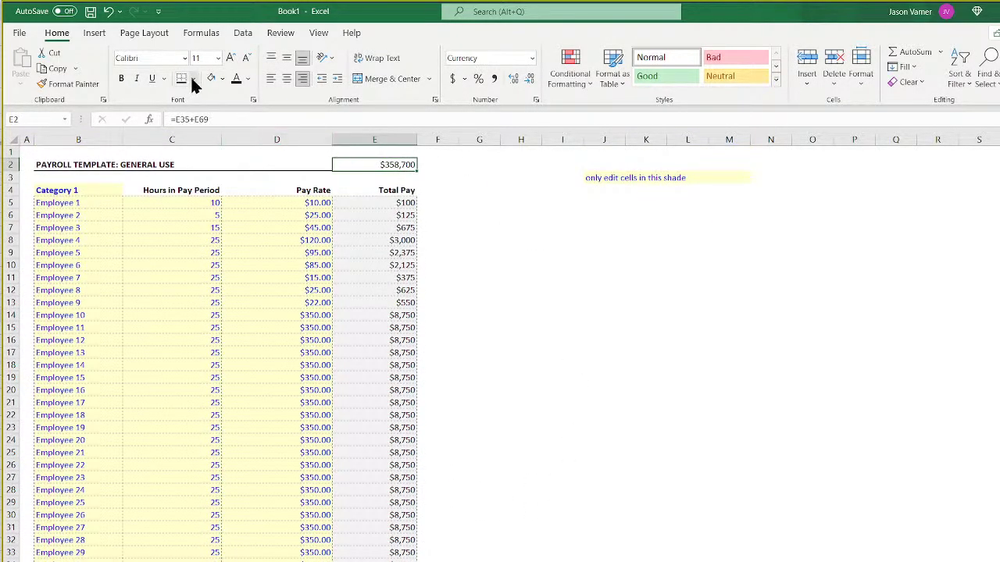
pyautogui.click(689, 361)
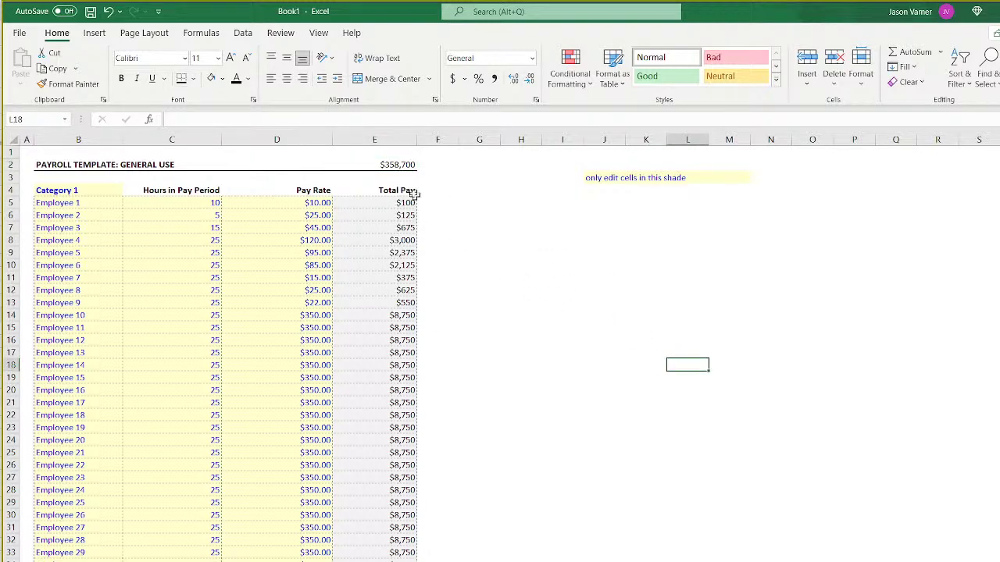
# Label the grand total by entering TOTAL in F2.
pyautogui.click(427, 164)
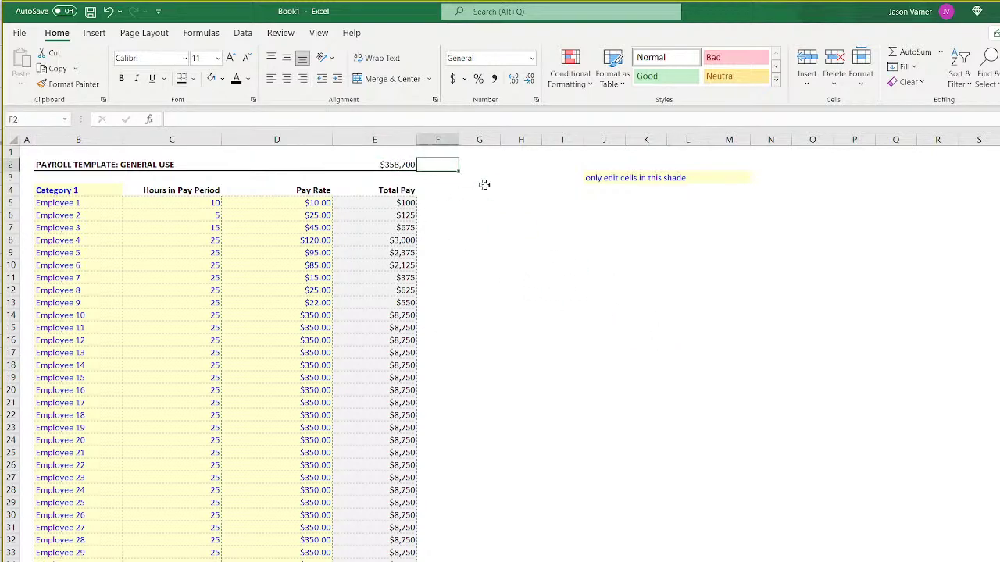
pyautogui.write('TOT')
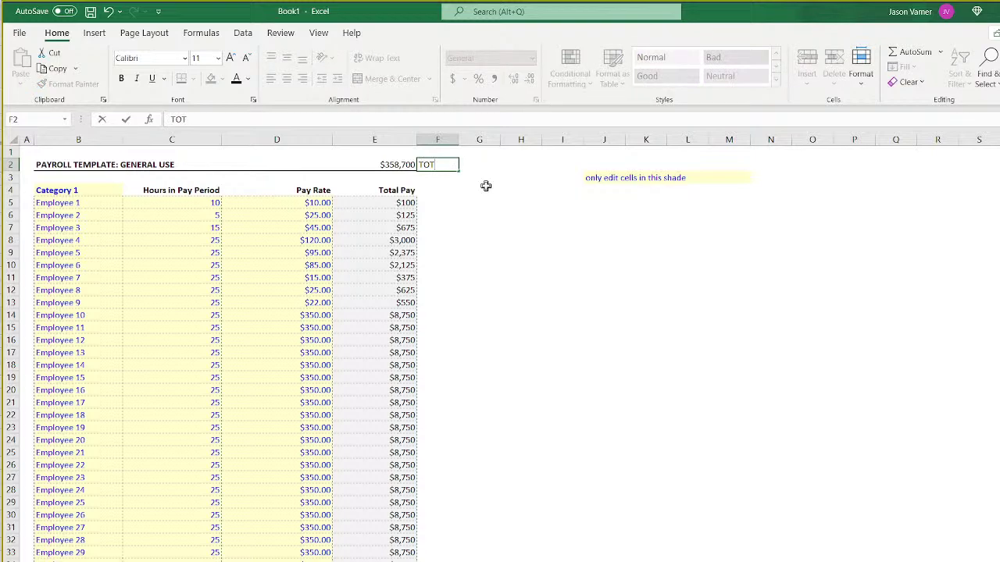
pyautogui.write('AL')
pyautogui.press('Return')
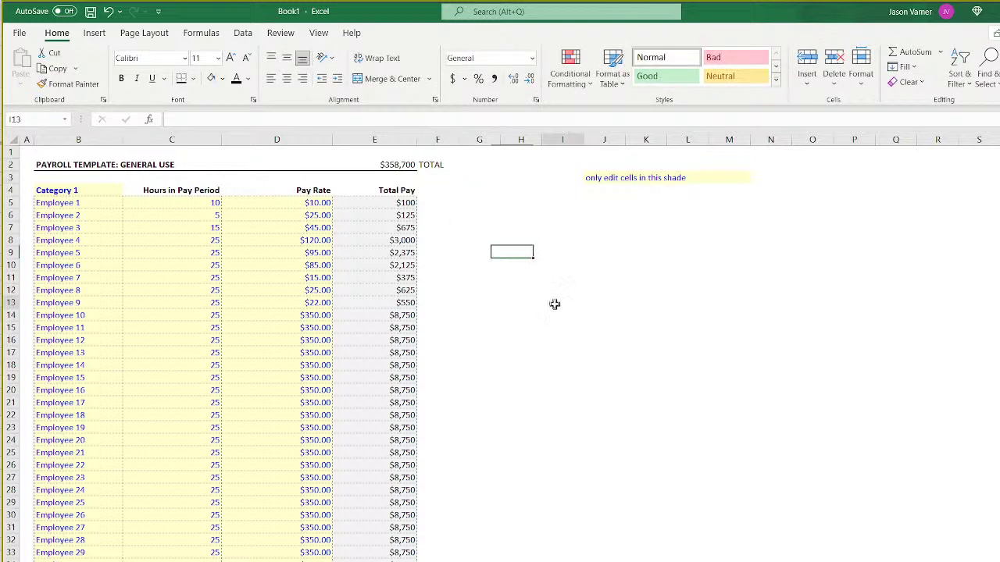
pyautogui.click(554, 304)
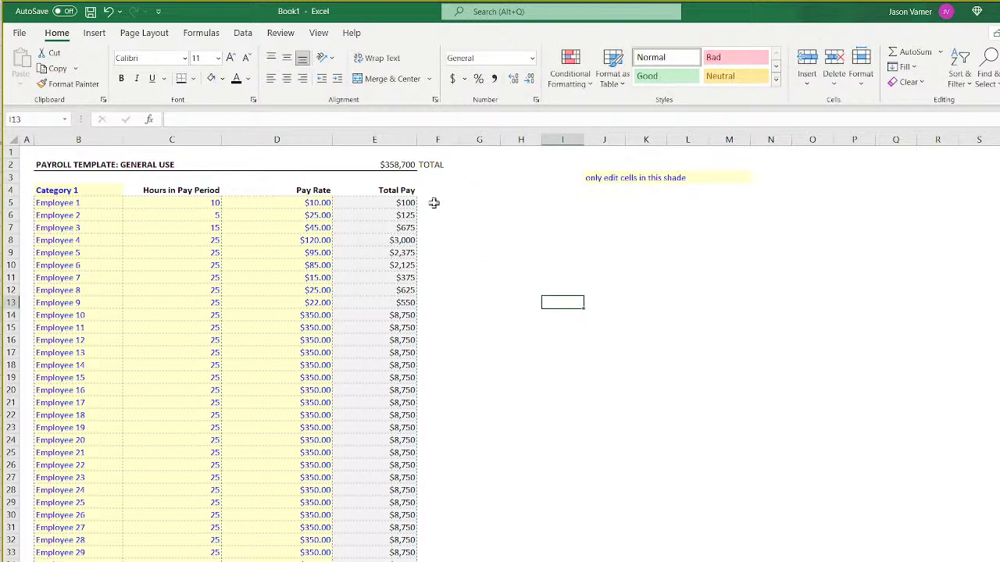
# Examine the blank column F beside both tables and the Category 1 hours and Total Pay formulas.
pyautogui.moveTo(434, 203); pyautogui.dragTo(438, 561)
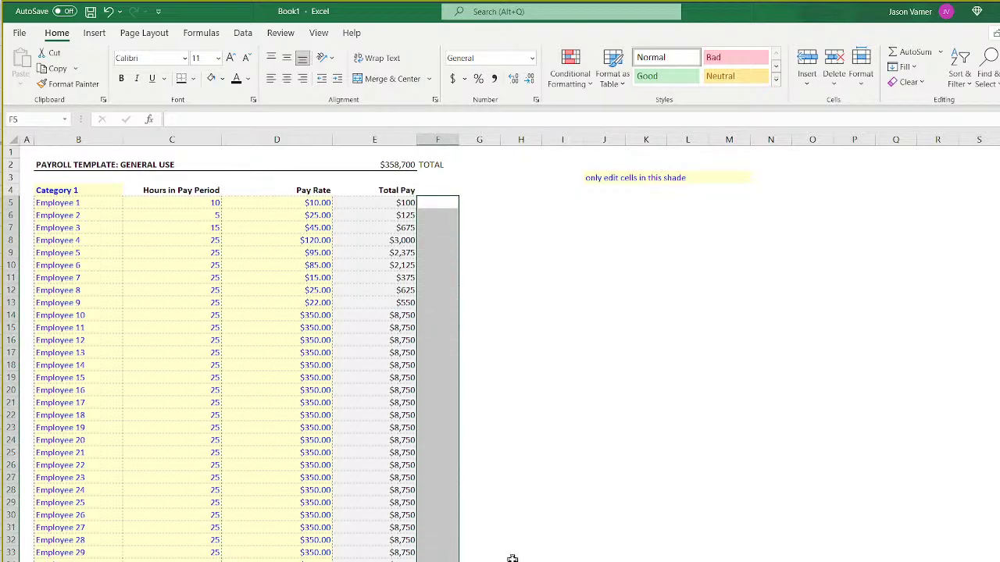
pyautogui.scroll(-7, 514, 560)
pyautogui.moveTo(432, 353); pyautogui.dragTo(447, 539)
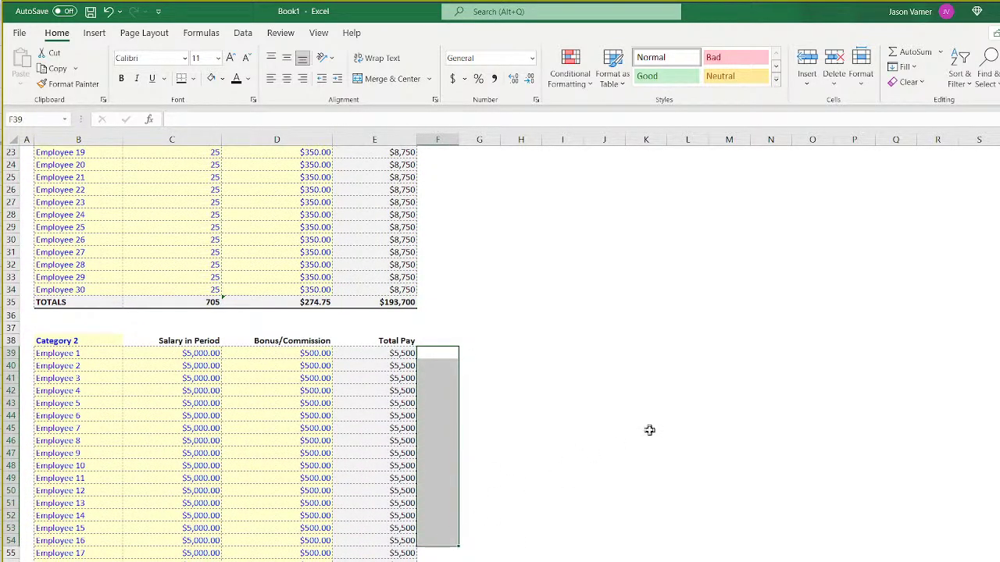
pyautogui.scroll(8, 649, 430)
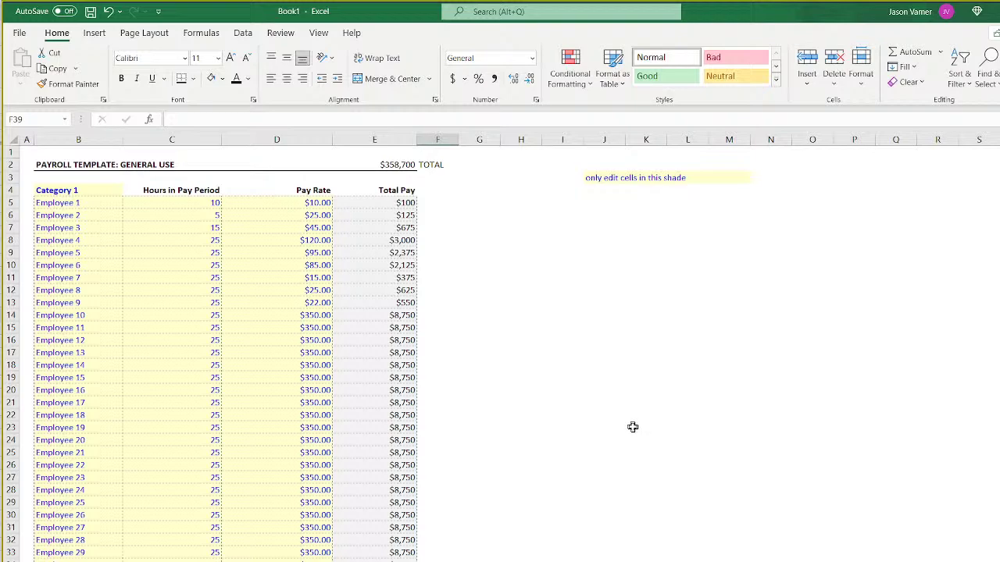
pyautogui.click(663, 329)
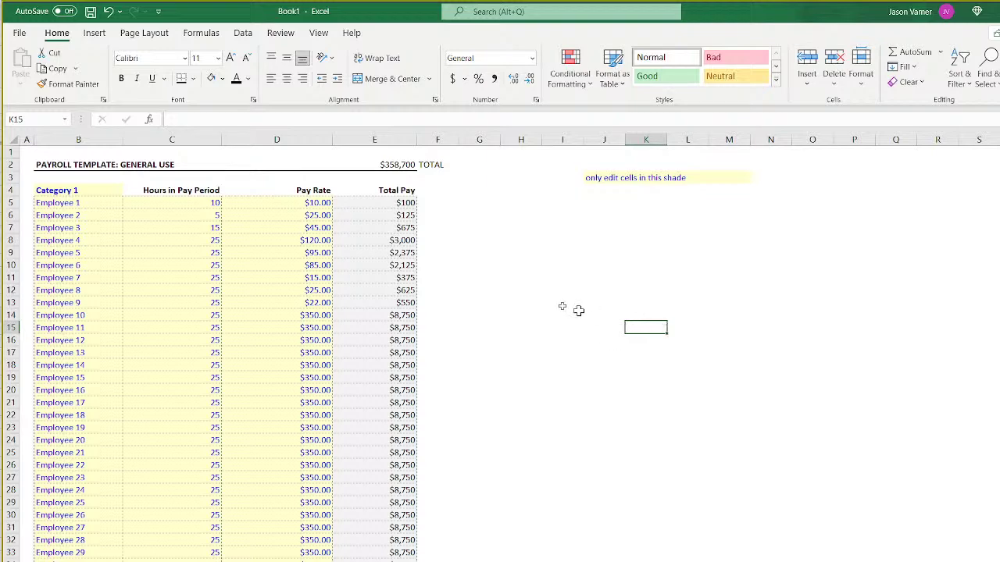
pyautogui.click(195, 202)
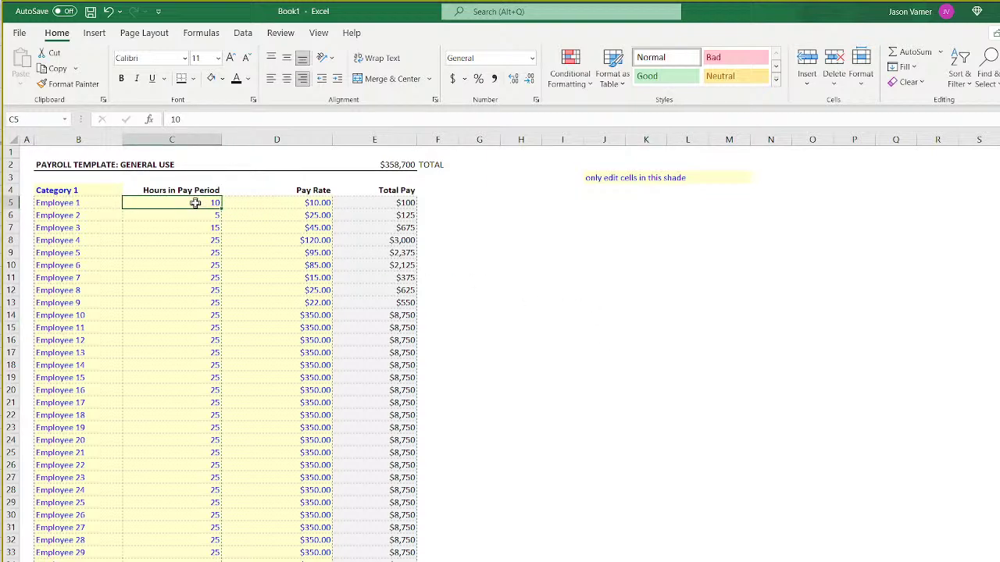
pyautogui.click(395, 203)
pyautogui.click(393, 252)
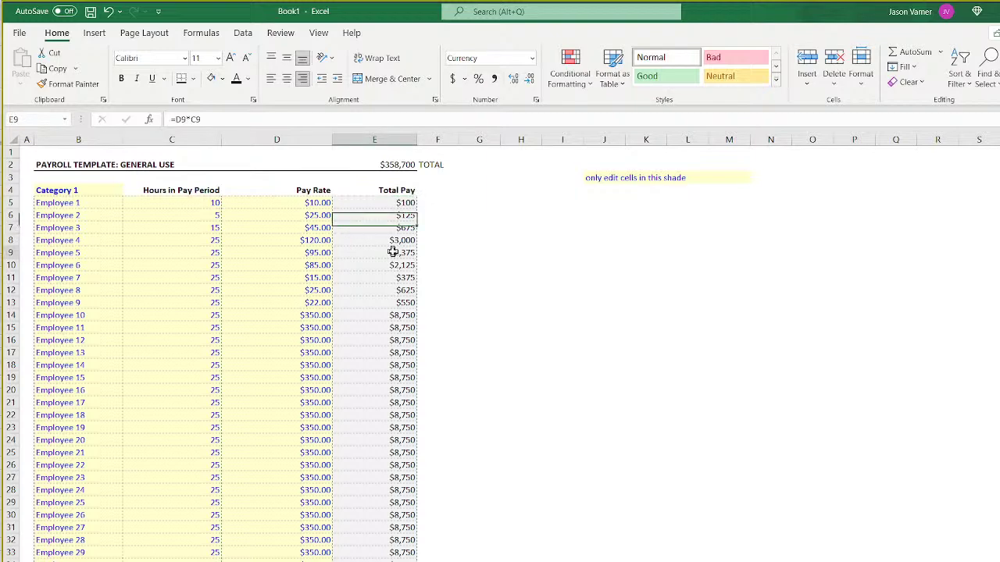
pyautogui.click(396, 239)
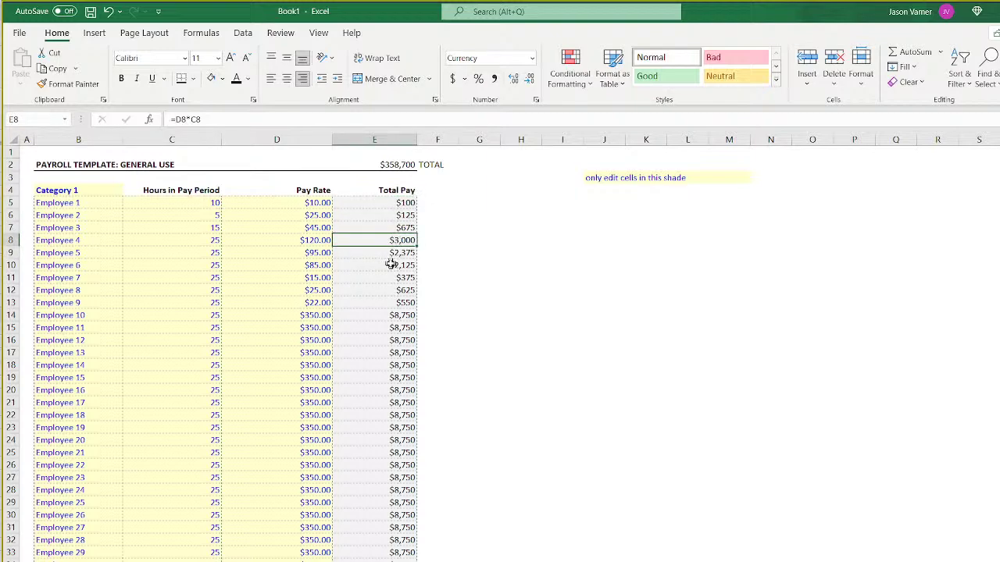
pyautogui.moveTo(394, 205); pyautogui.dragTo(405, 557)
pyautogui.click(392, 365)
pyautogui.click(639, 364)
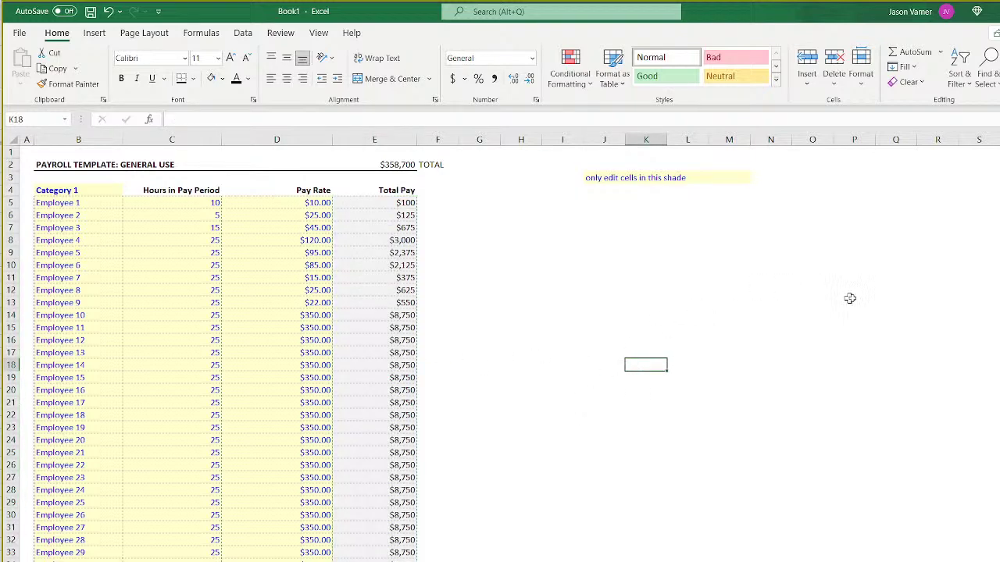
pyautogui.click(400, 353)
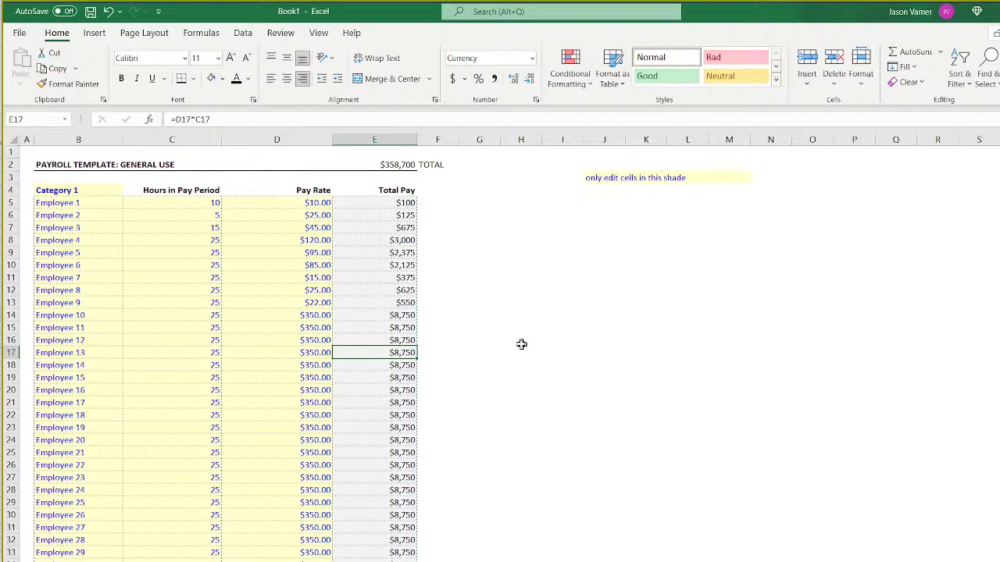
# Enter the heading Payroll Taxes in F4 and widen column F so the heading fits.
pyautogui.click(432, 192)
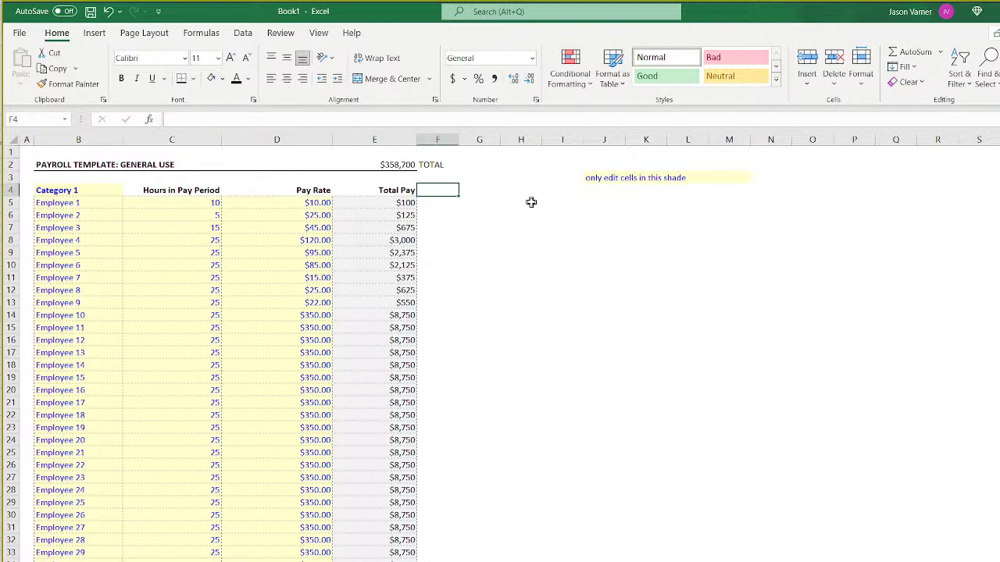
pyautogui.write('Payroll Taxes')
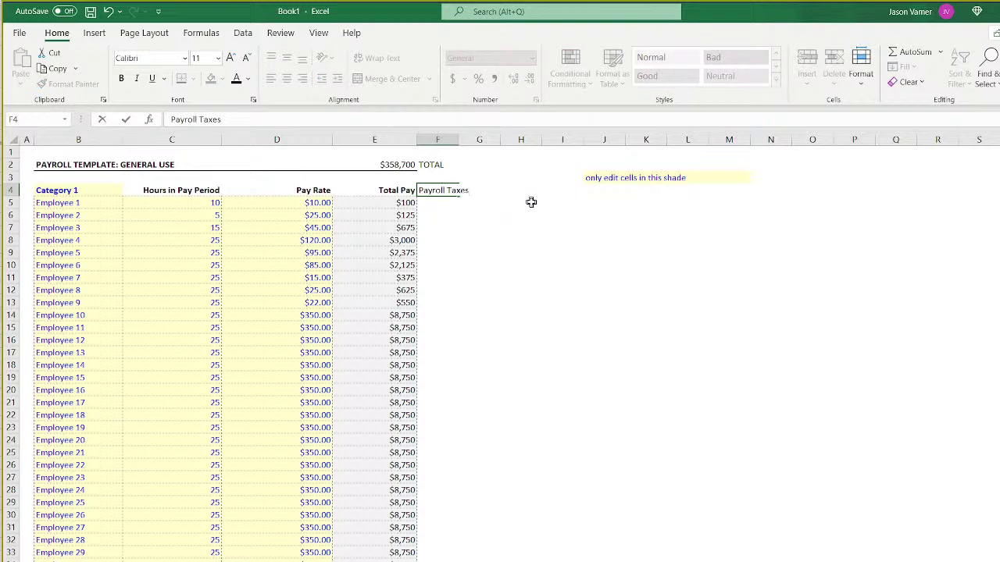
pyautogui.press('Return')
pyautogui.moveTo(459, 140); pyautogui.dragTo(500, 140)
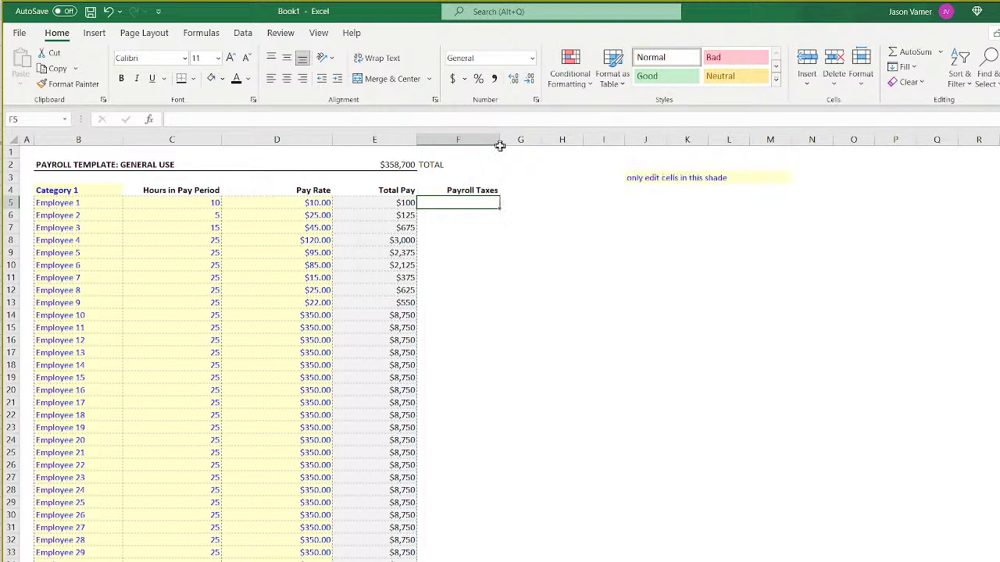
# Add a data validation list with the source Yes,No to F5 and choose Yes for Employee 1.
pyautogui.click(476, 189)
pyautogui.click(465, 202)
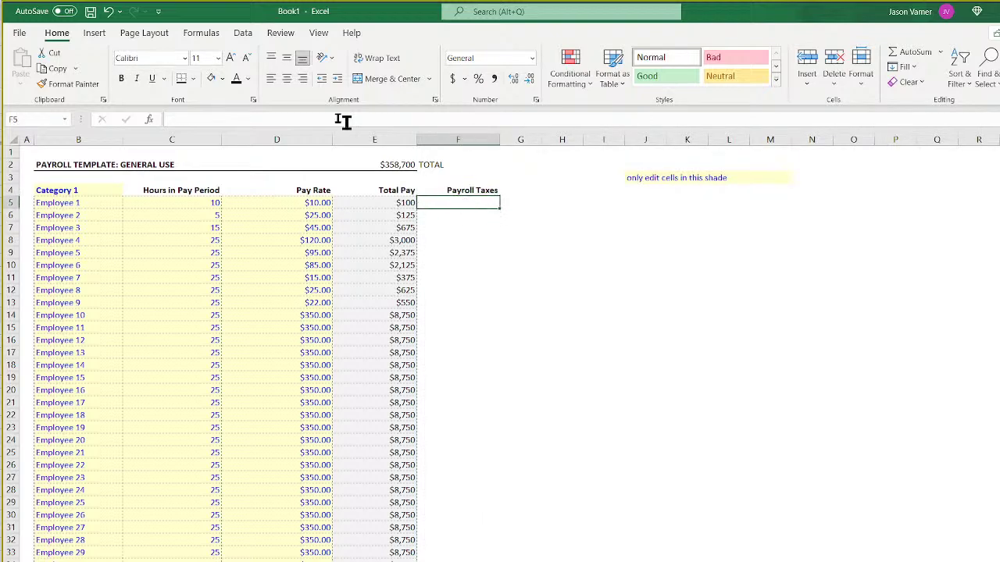
pyautogui.click(243, 33)
pyautogui.click(732, 86)
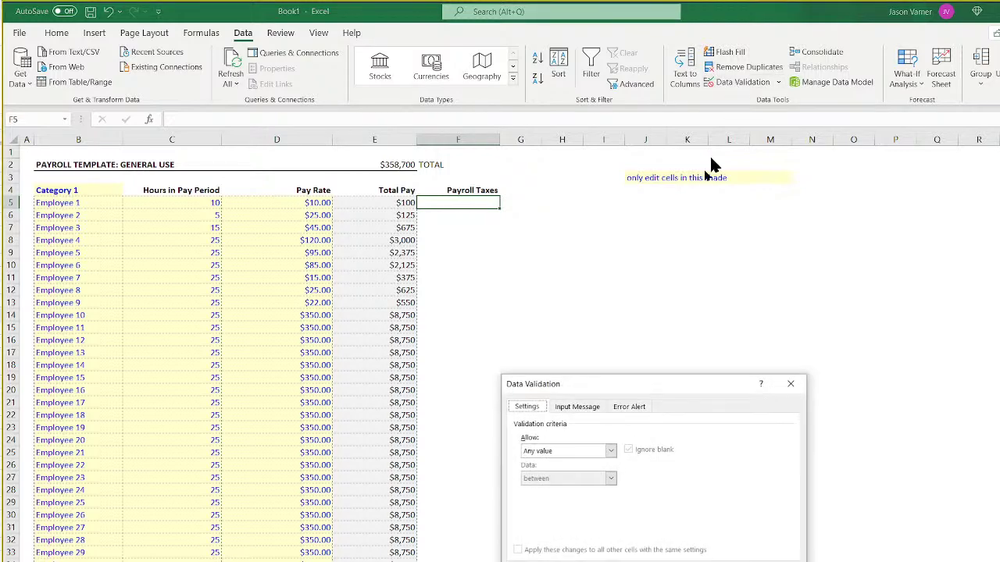
pyautogui.click(570, 450)
pyautogui.click(572, 491)
pyautogui.click(583, 504)
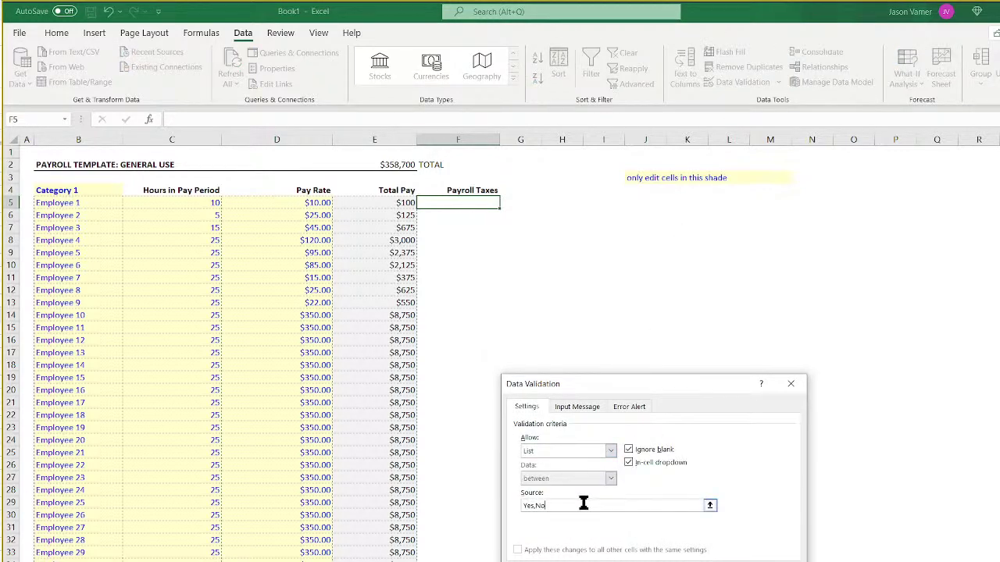
pyautogui.write('Yes,No')
pyautogui.press('Return')
pyautogui.click(506, 203)
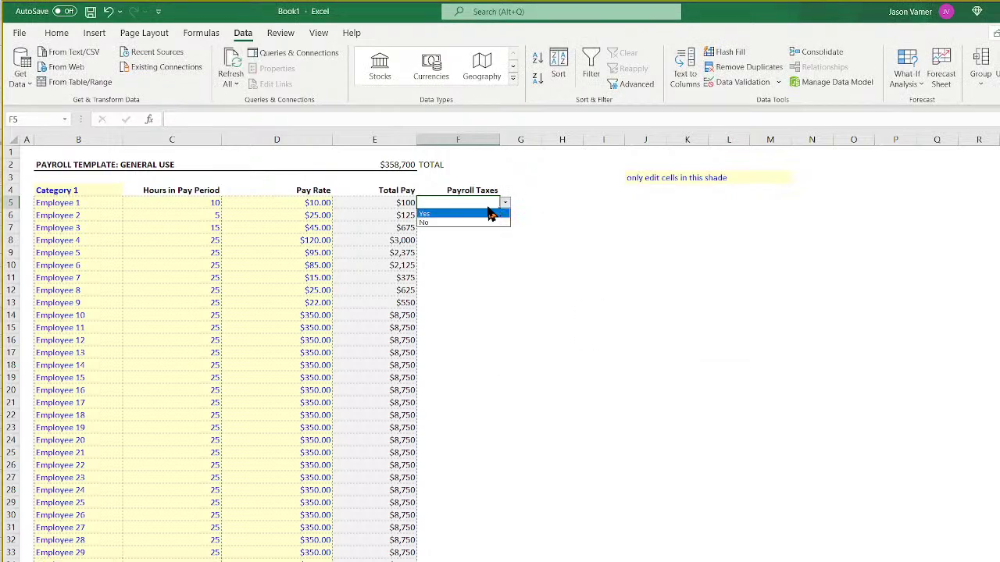
pyautogui.click(491, 214)
# Format F5 as an editable cell with light yellow fill, blue font and right alignment.
pyautogui.click(58, 32)
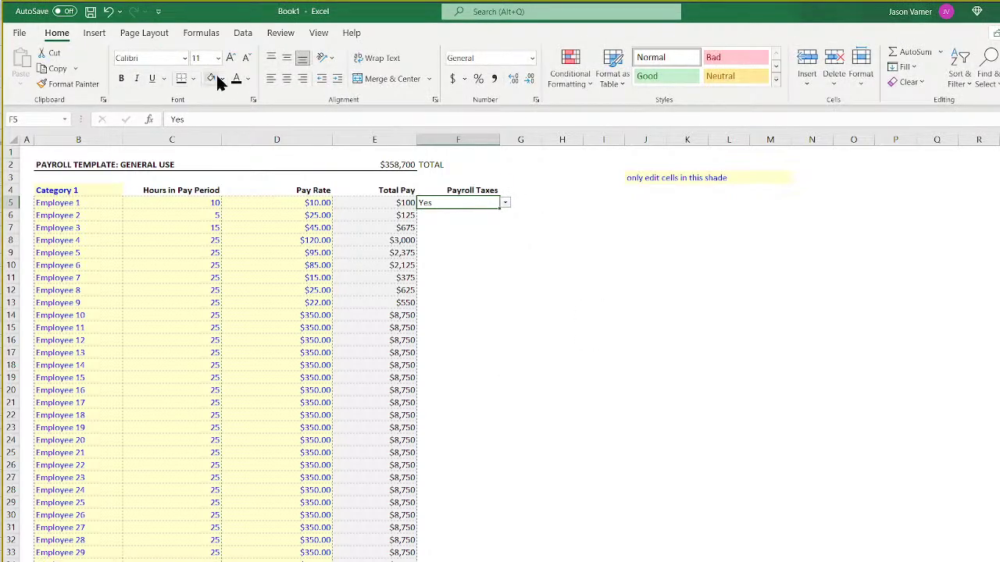
pyautogui.click(221, 79)
pyautogui.click(216, 236)
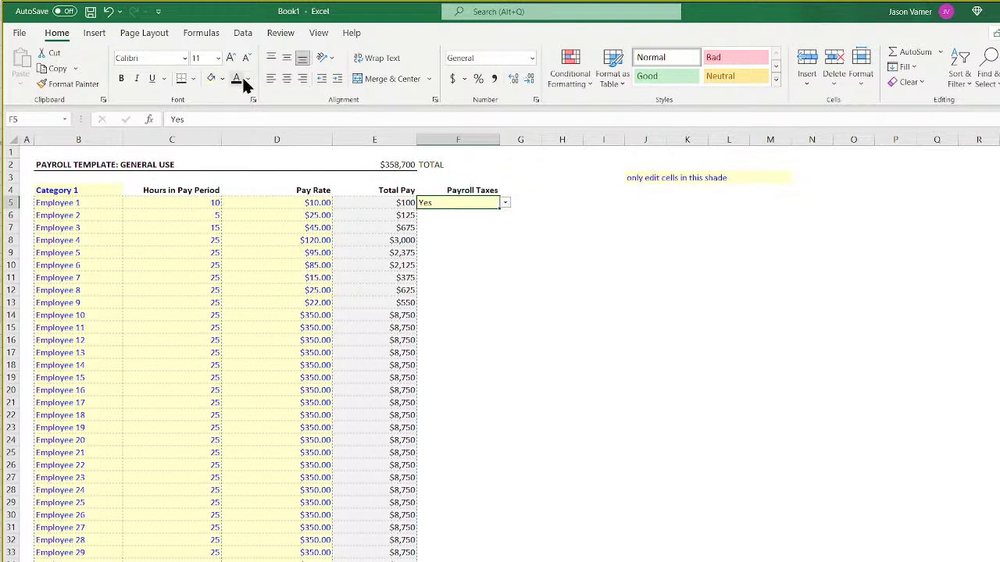
pyautogui.click(247, 79)
pyautogui.click(247, 258)
pyautogui.click(302, 78)
pyautogui.click(635, 327)
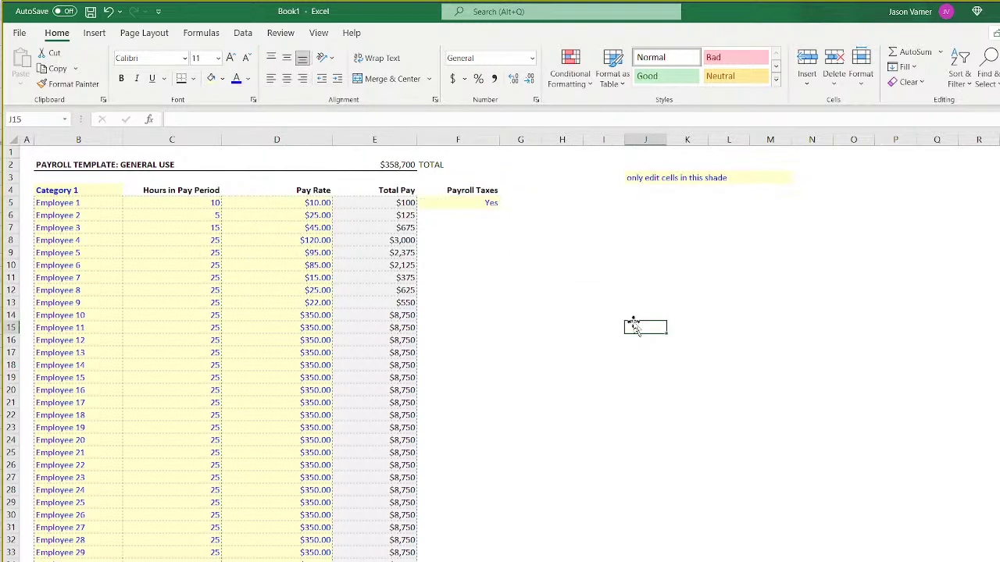
# Apply all borders to the Yes/No cell F5.
pyautogui.click(455, 204)
pyautogui.click(196, 80)
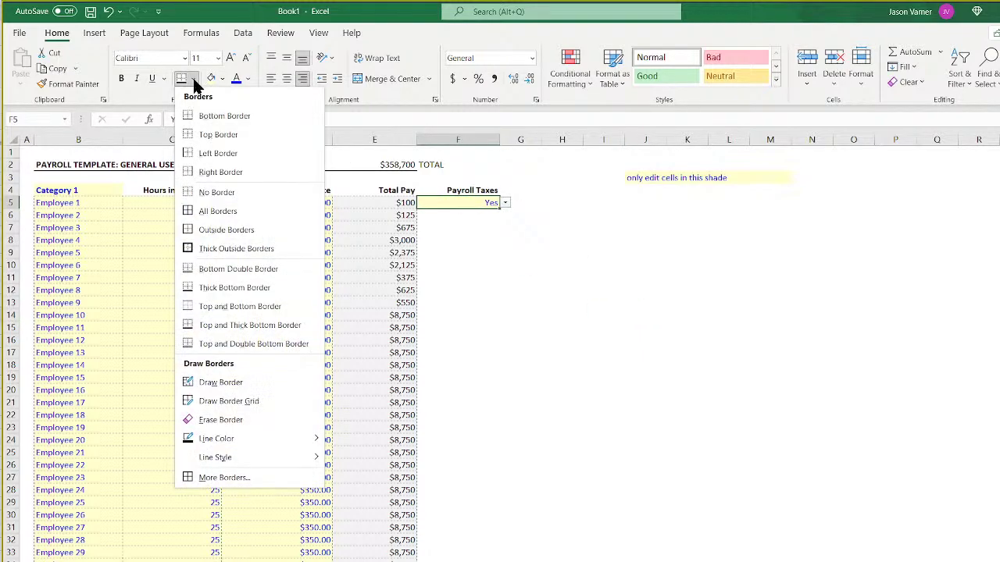
pyautogui.click(265, 211)
pyautogui.click(576, 304)
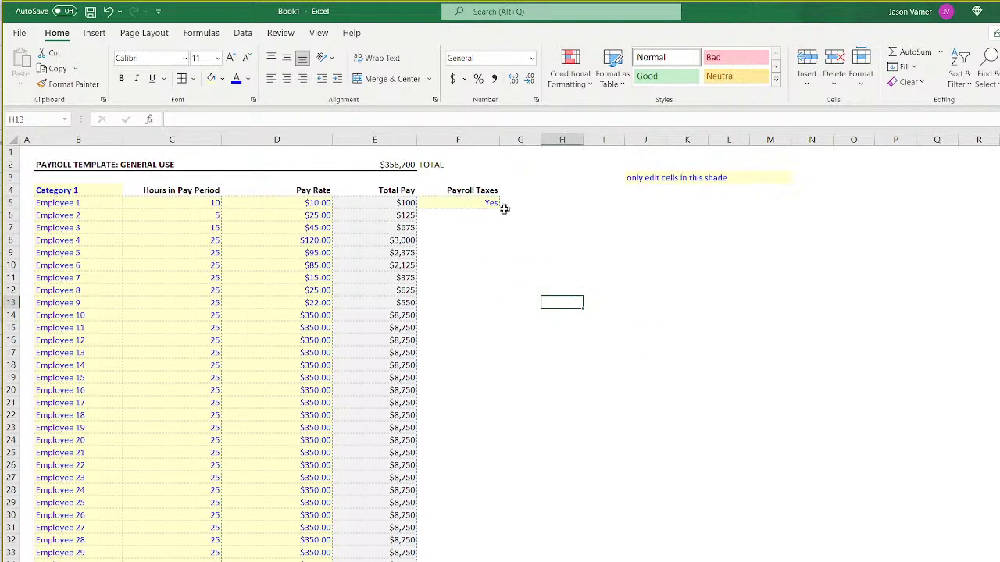
# Fill the F5 Yes/No dropdown down the Payroll Taxes column for all Category 1 employees and check the dropdown in F6.
pyautogui.click(478, 201)
pyautogui.moveTo(498, 208); pyautogui.dragTo(491, 559)
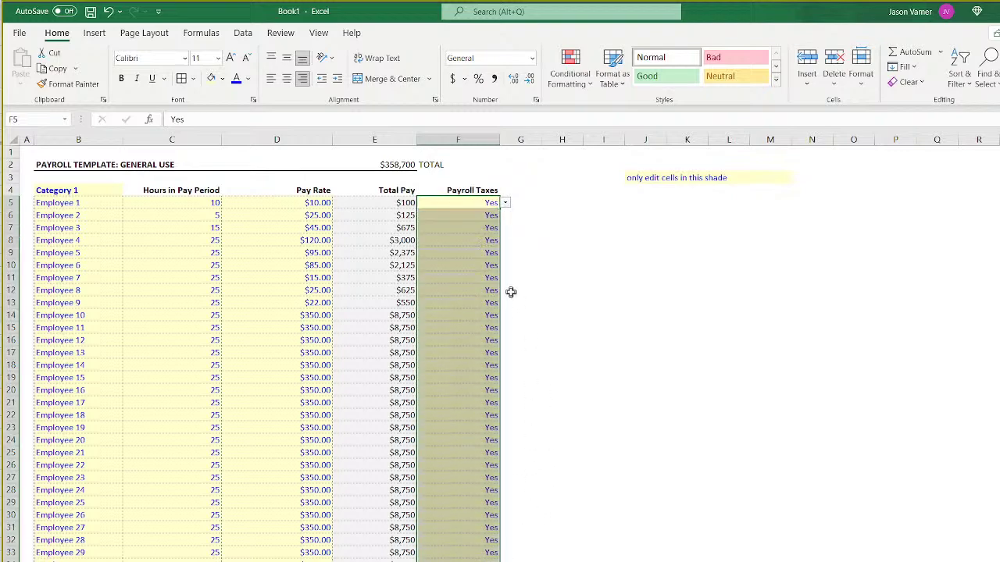
pyautogui.click(492, 215)
pyautogui.click(505, 215)
pyautogui.press('Escape')
pyautogui.click(514, 203)
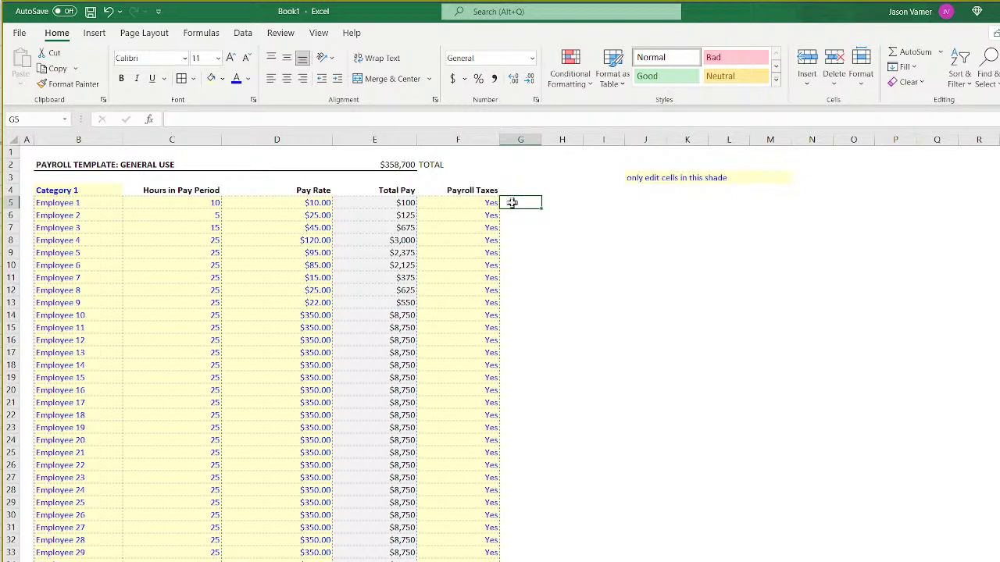
# Add the headings Item 1, Item 2 and Item 3 in G3:I3 and move the edit-shade note up to row 2.
pyautogui.click(515, 191)
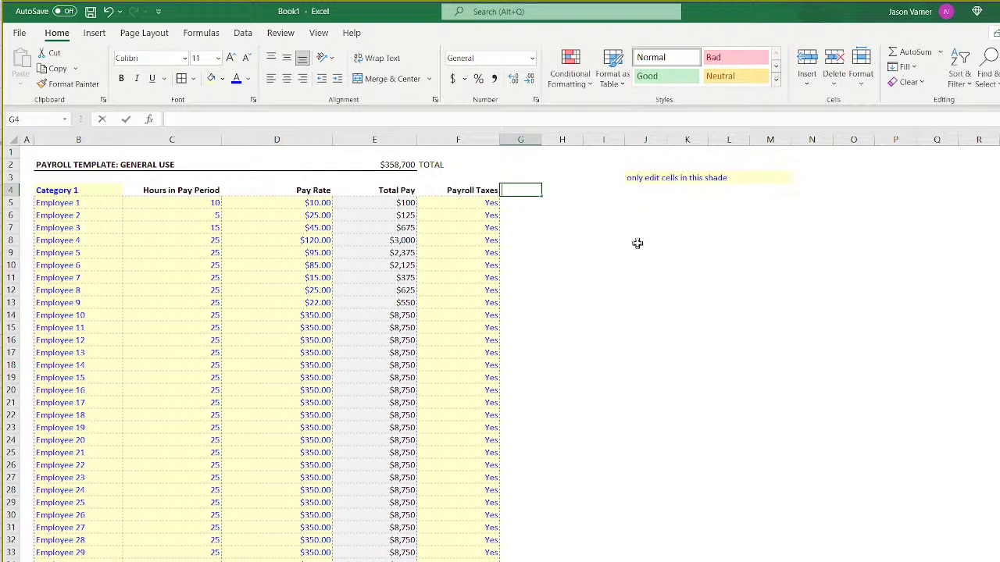
pyautogui.write('Item 1')
pyautogui.press('Return')
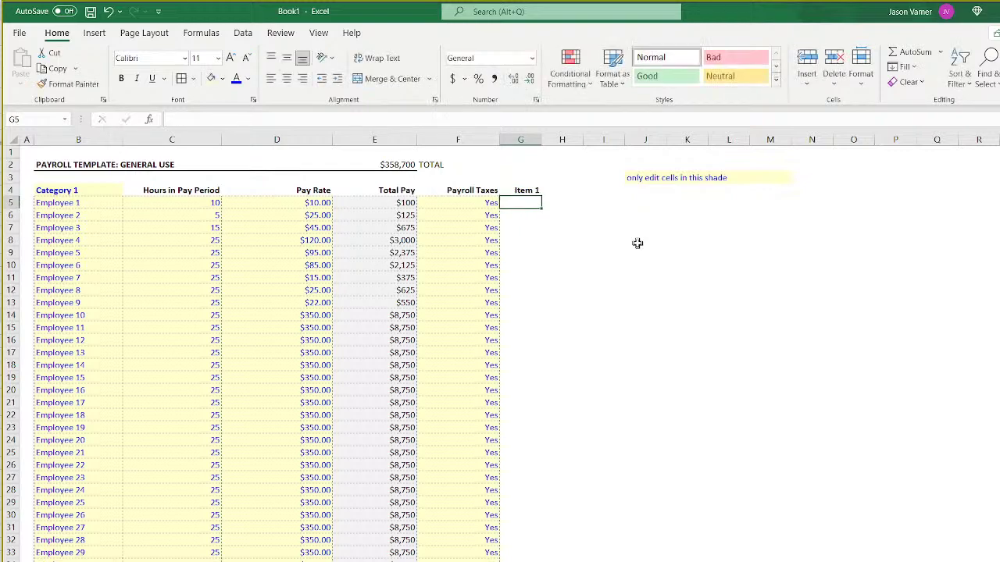
pyautogui.click(538, 192)
pyautogui.moveTo(542, 197); pyautogui.dragTo(768, 170)
pyautogui.click(773, 275)
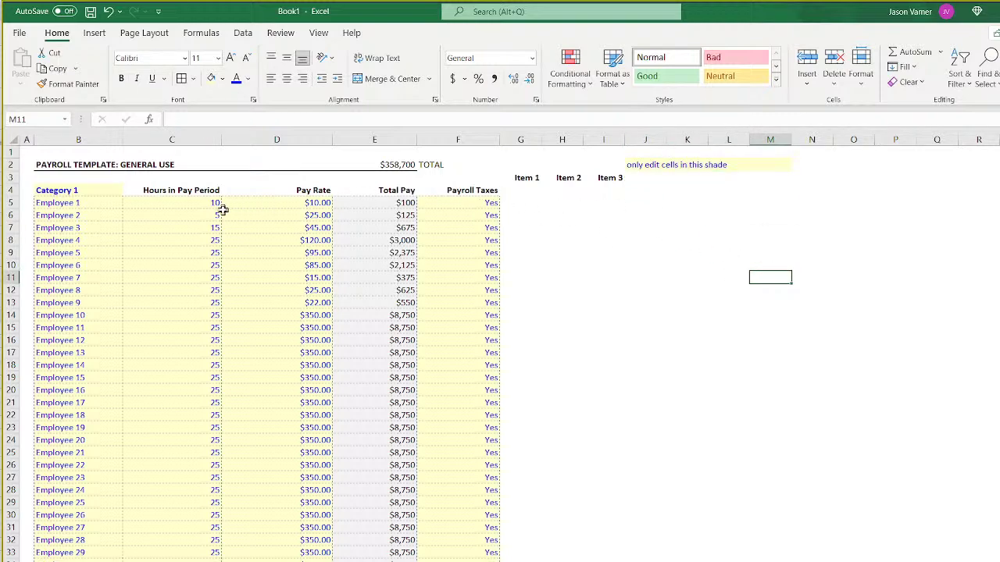
# Copy Employee 1's hours cell C5 into G5 and format G5 as a percentage.
pyautogui.click(201, 203)
pyautogui.hotkey('ctrl', 'c')
pyautogui.click(520, 203)
pyautogui.hotkey('ctrl', 'v')
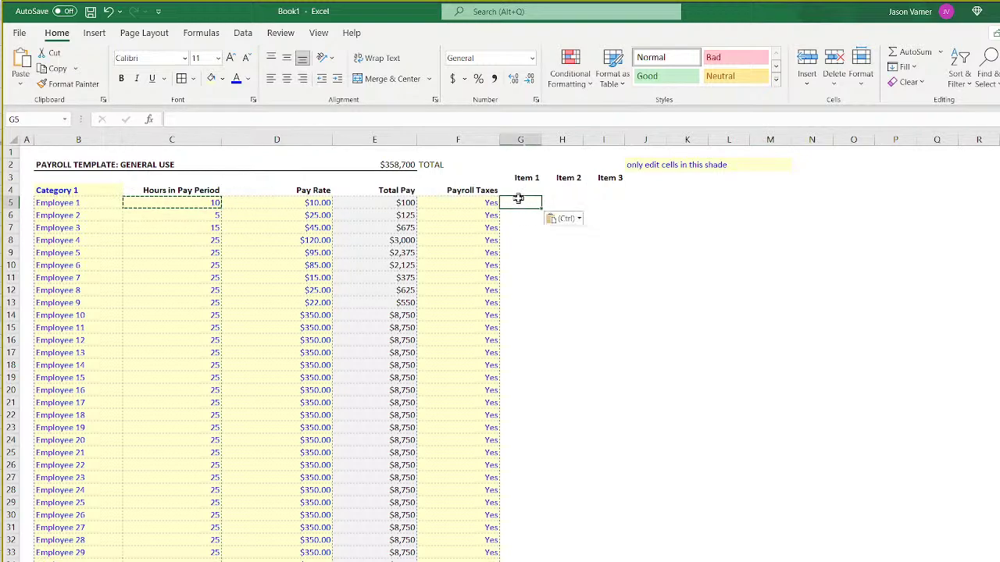
pyautogui.click(480, 80)
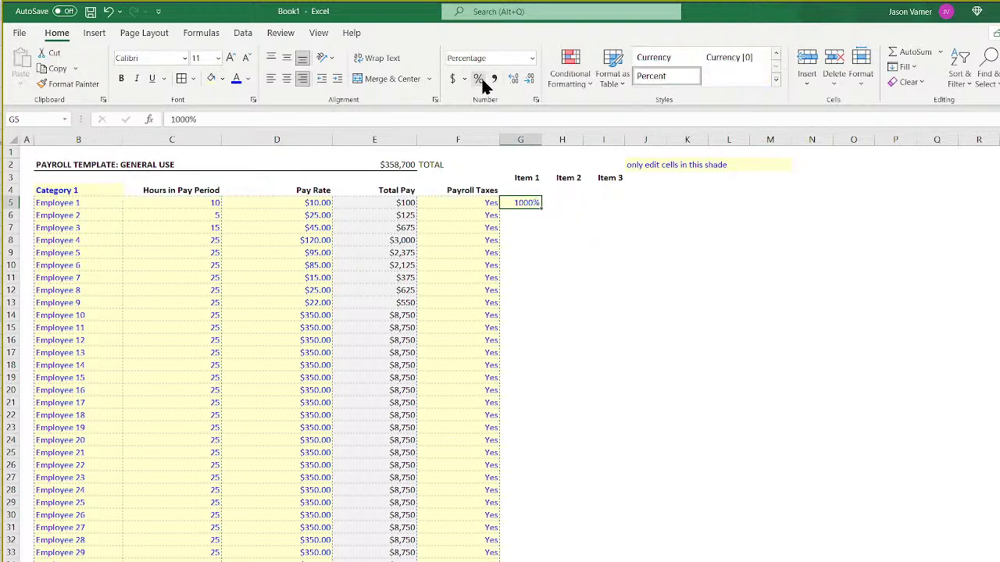
# Replace the value in G5 with 2% and fill it across into H5.
pyautogui.press('BackSpace')
pyautogui.press('Return')
pyautogui.click(532, 203)
pyautogui.write('2')
pyautogui.moveTo(540, 211); pyautogui.dragTo(562, 202)
# Set the percentage format of G5:H5 to two decimal places.
pyautogui.click(536, 99)
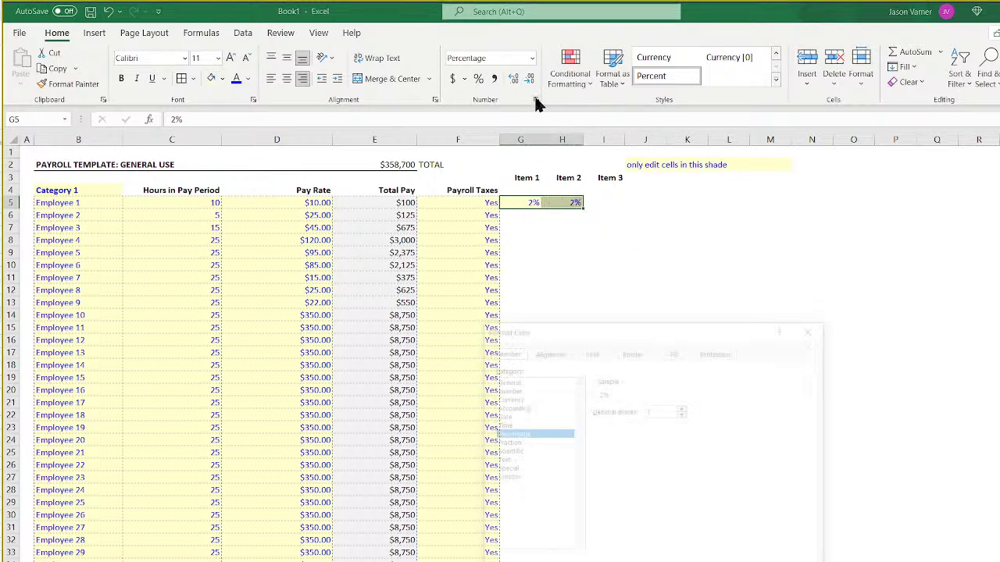
pyautogui.click(683, 406)
pyautogui.click(683, 406)
pyautogui.press('Return')
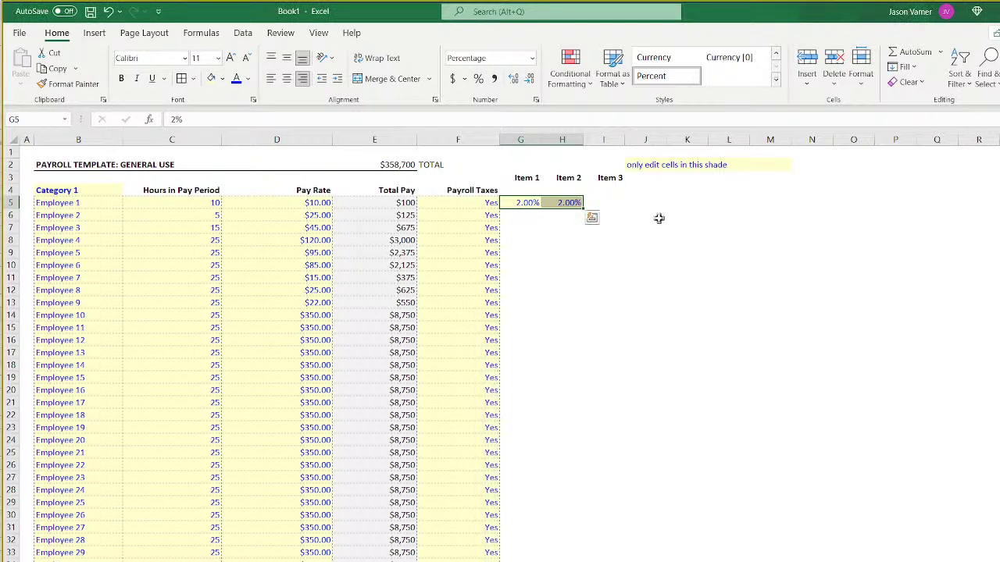
pyautogui.click(578, 291)
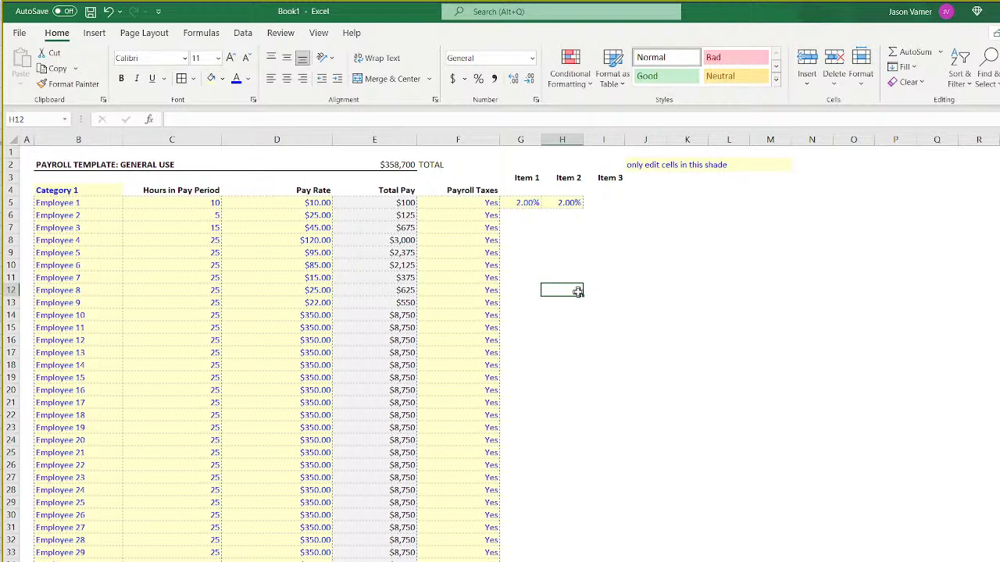
# Set Employee 1's Item 1 rate in G5 to 4%.
pyautogui.click(532, 203)
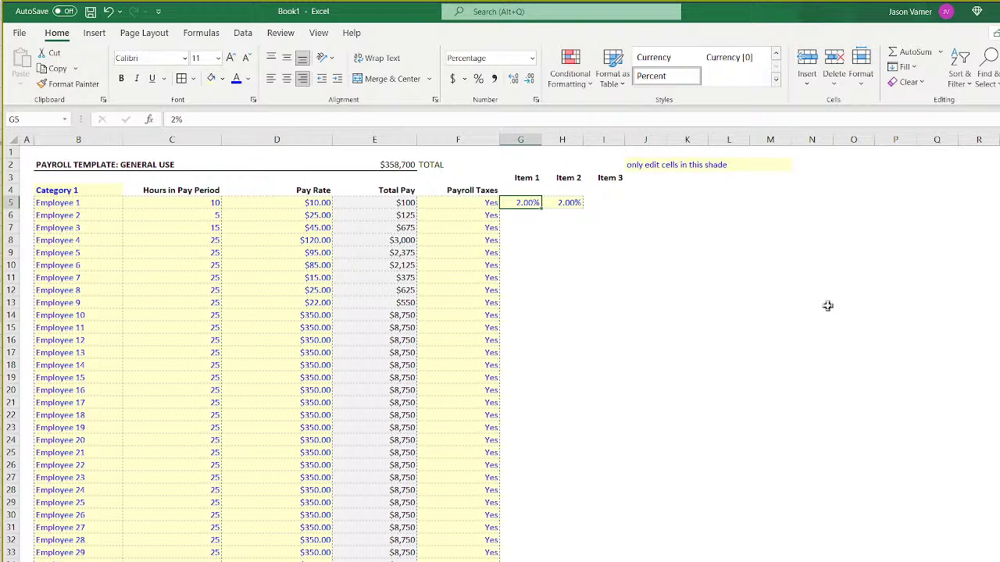
pyautogui.write('4%')
pyautogui.press('Tab')
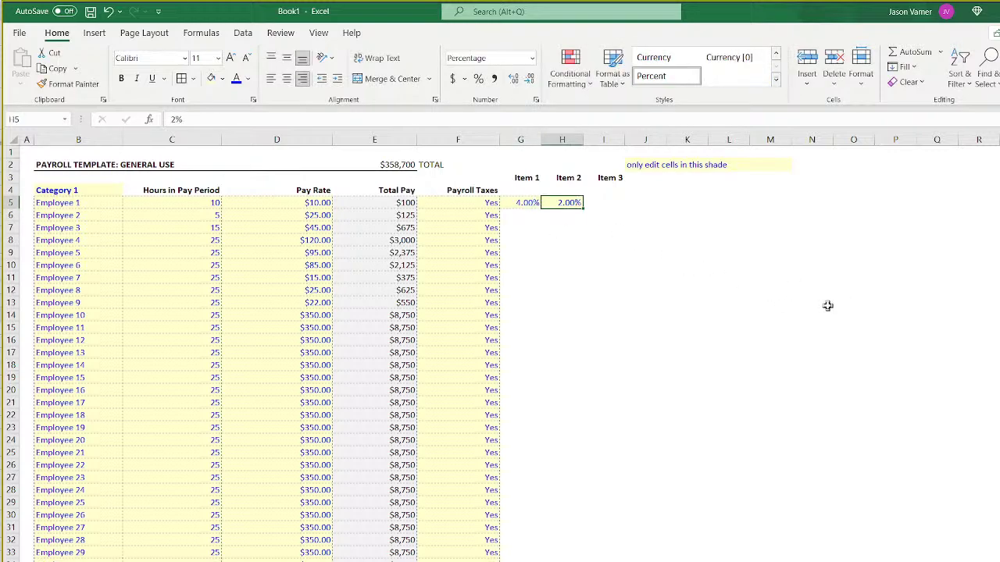
# Set Employee 1's Item 1 rate in G5 to 6.25% and the Item 2 rate in H5 to 0%.
pyautogui.press('Left')
pyautogui.write('6.25%')
pyautogui.press('Return')
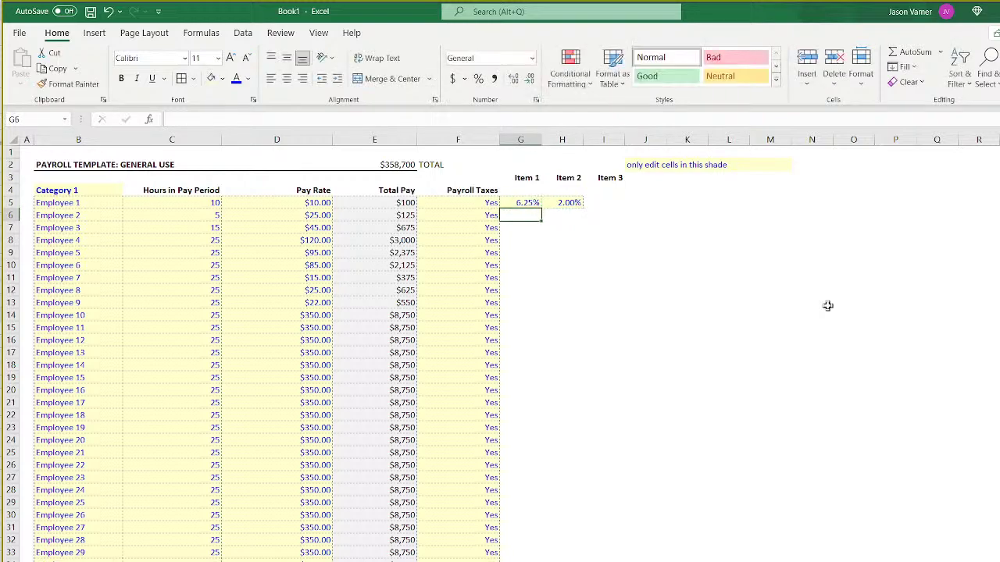
pyautogui.press('Up')
pyautogui.press('Right')
pyautogui.write('0')
pyautogui.press('Return')
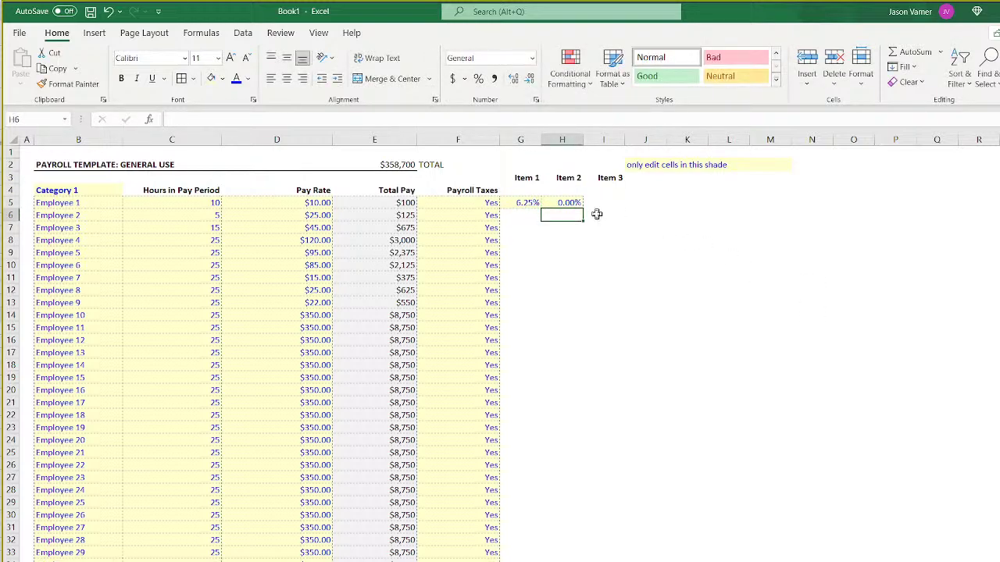
# Fill the 0% rate from H5 into I5 and fill G5:I5 down to the last Category 1 employee.
pyautogui.click(574, 205)
pyautogui.moveTo(583, 208); pyautogui.dragTo(602, 205)
pyautogui.moveTo(527, 202); pyautogui.dragTo(611, 540)
pyautogui.click(746, 364)
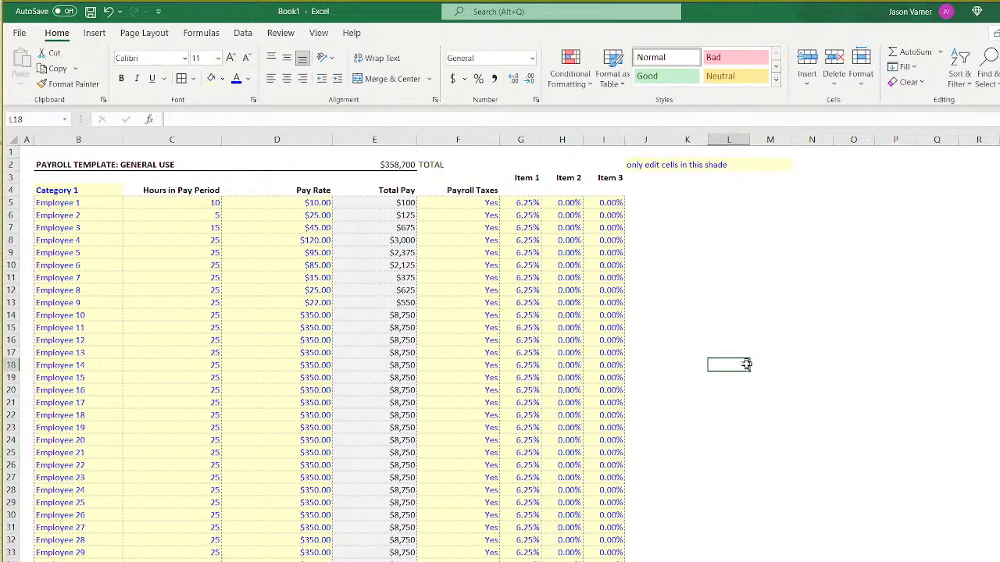
# Rename the Category 2 salary heading in C38 as Basy Salary.
pyautogui.click(393, 190)
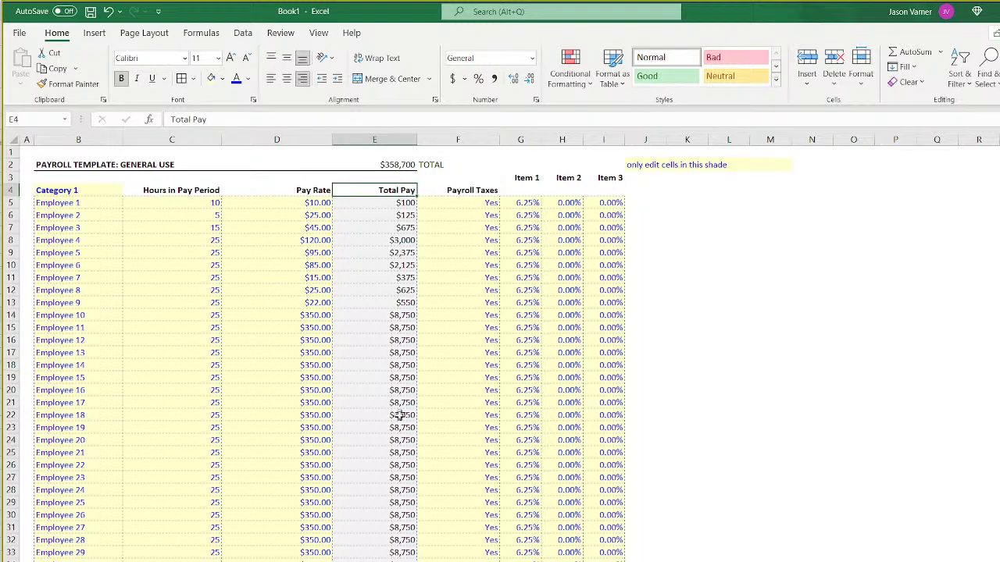
pyautogui.scroll(-4, 397, 435)
pyautogui.click(213, 478)
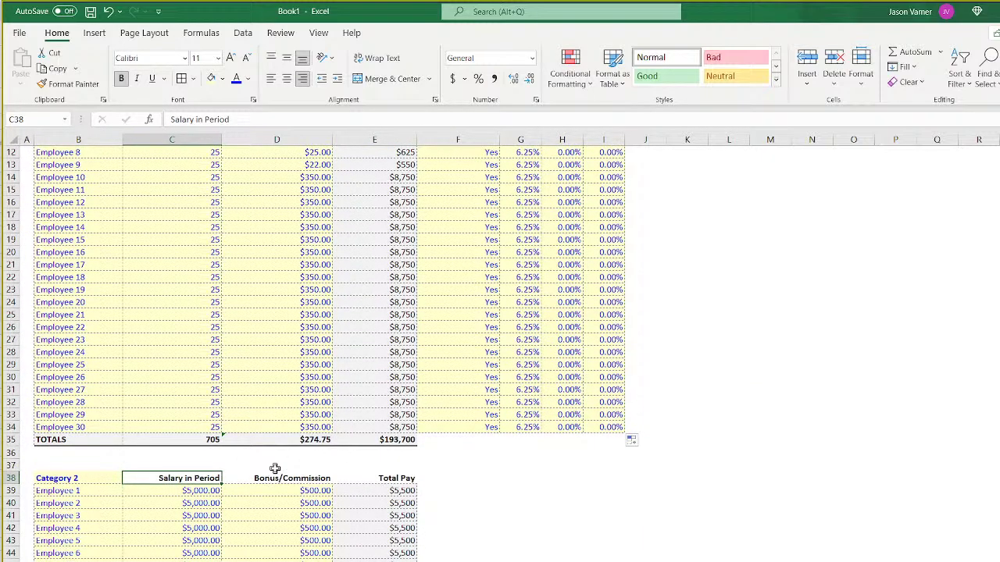
pyautogui.write('Basy Salary')
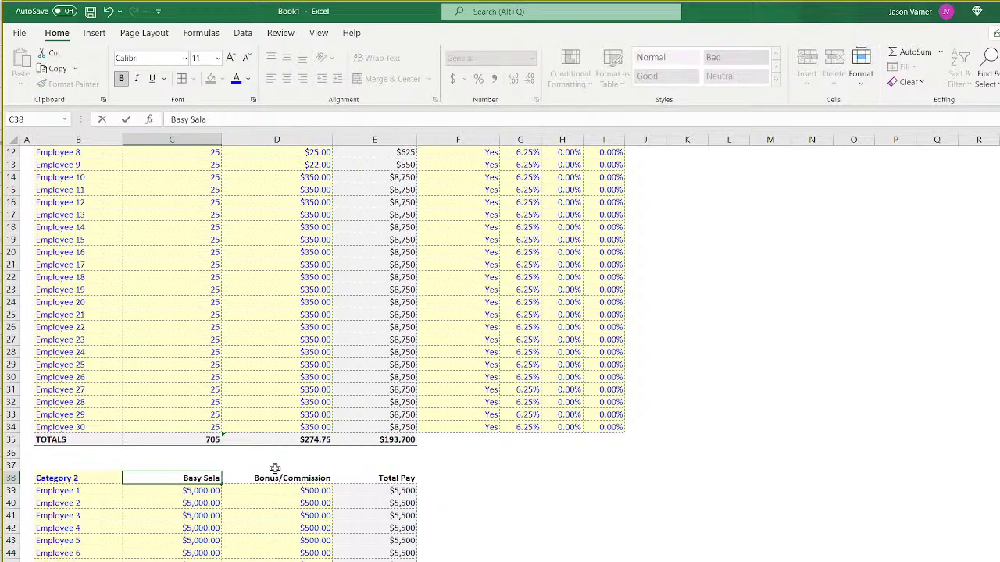
pyautogui.press('Return')
pyautogui.scroll(-3, 504, 484)
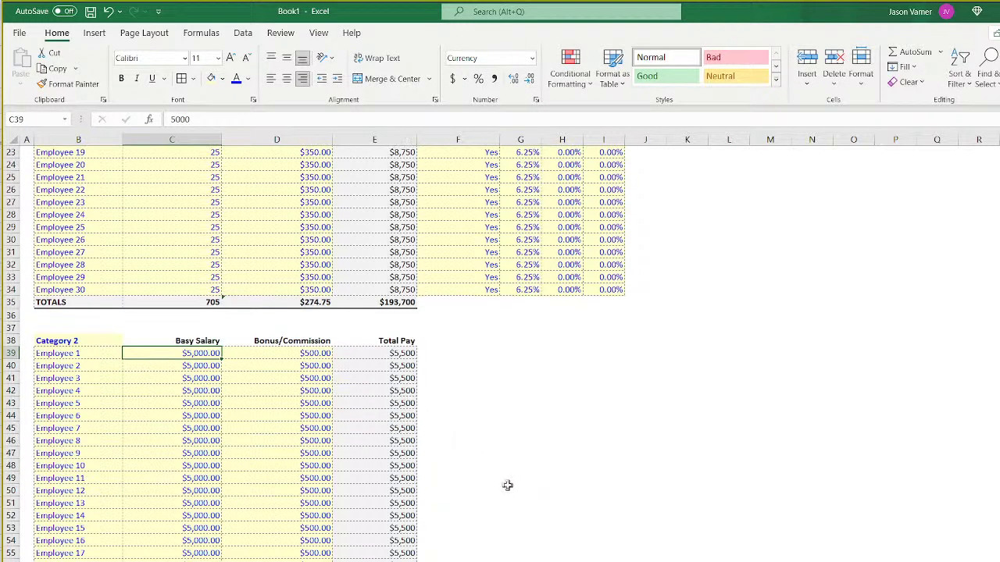
# Start an IF formula in J5 that sums the item rates G5:I5 when F5 equals "Yes".
pyautogui.scroll(7, 512, 483)
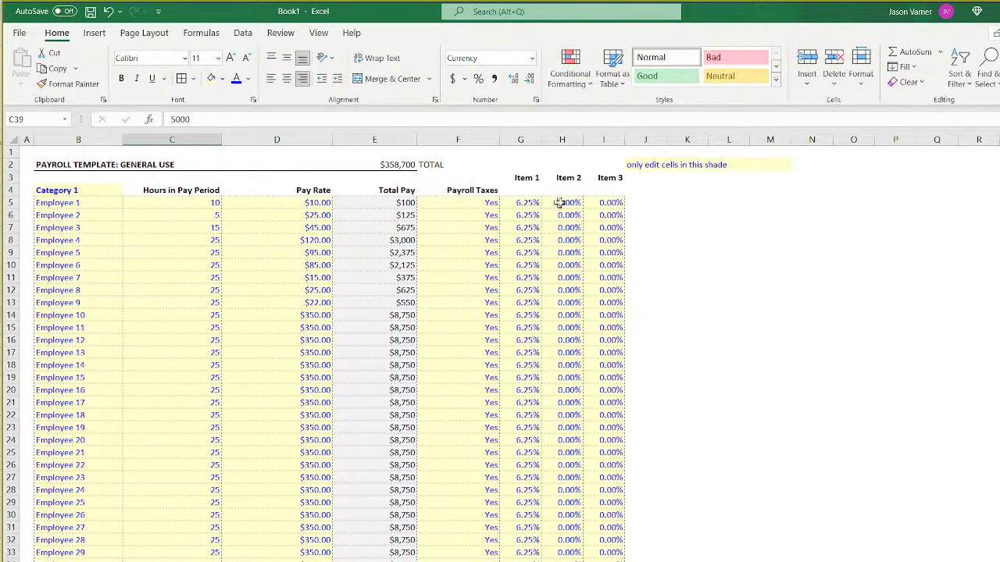
pyautogui.click(640, 205)
pyautogui.write('=if(')
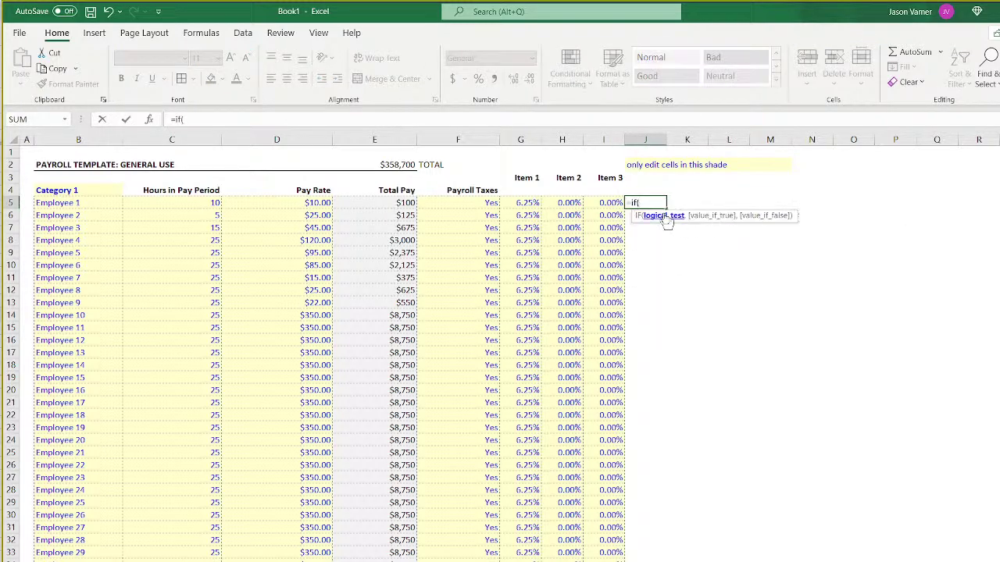
pyautogui.click(480, 203)
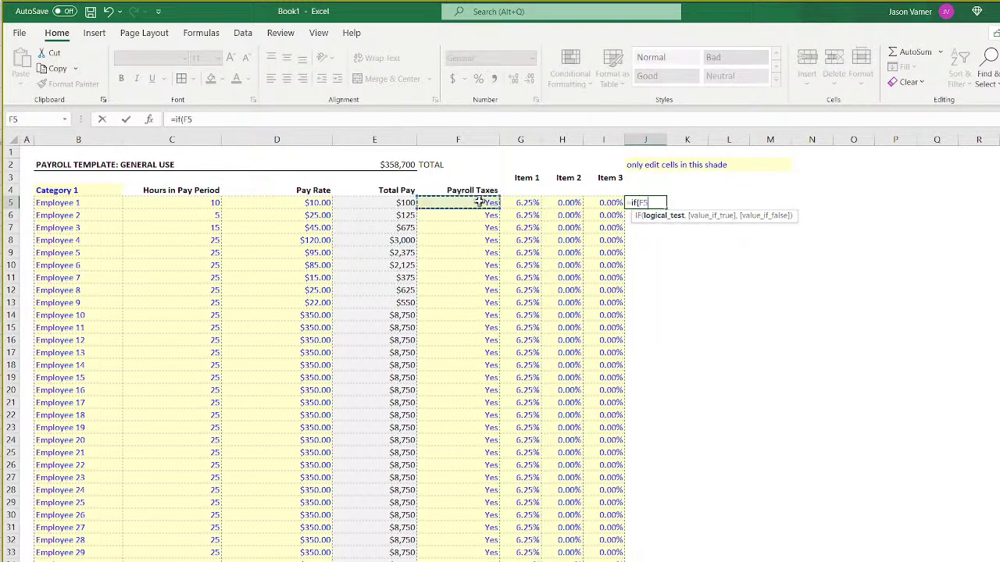
pyautogui.write('="Yes",')
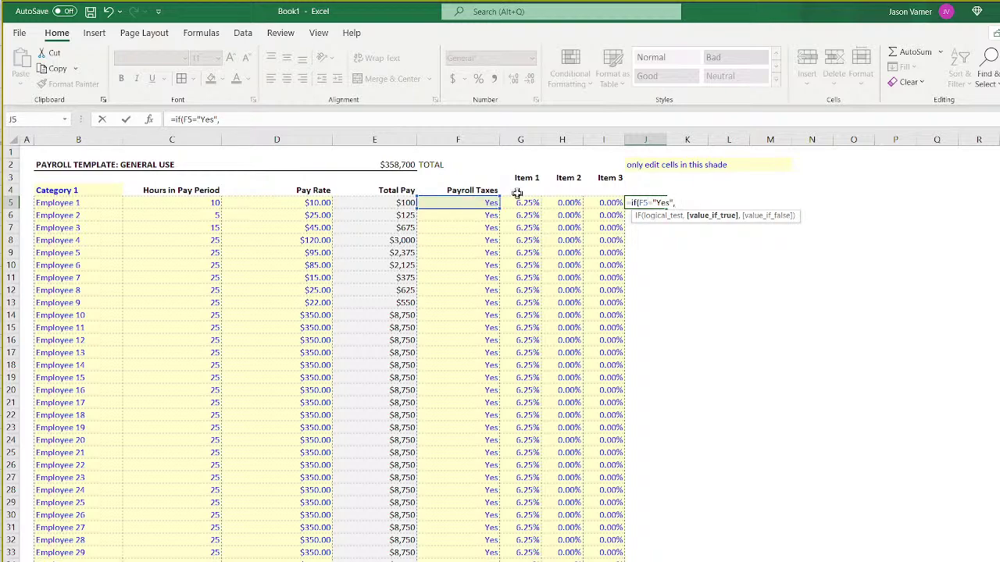
pyautogui.write('sum(')
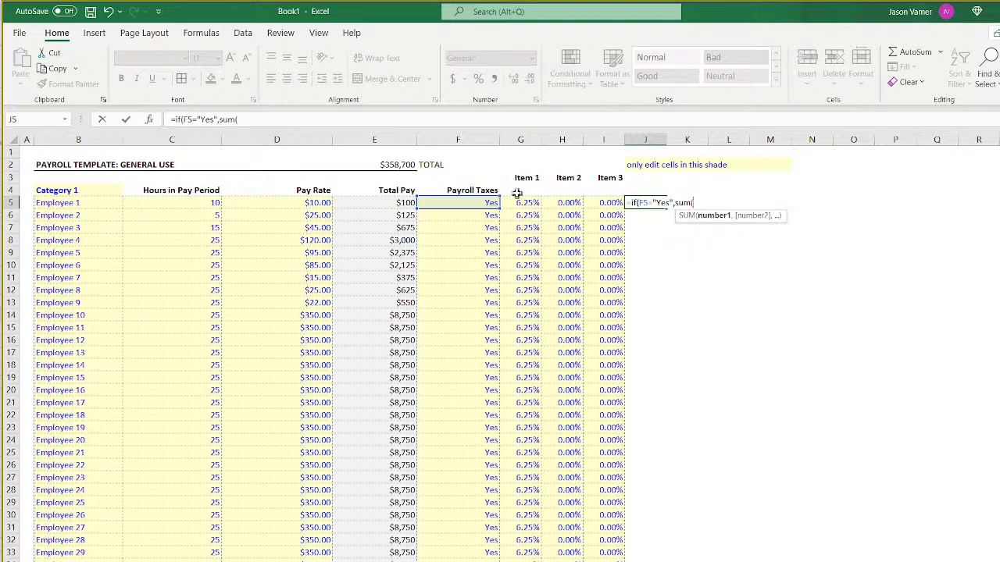
pyautogui.moveTo(520, 202); pyautogui.dragTo(592, 202)
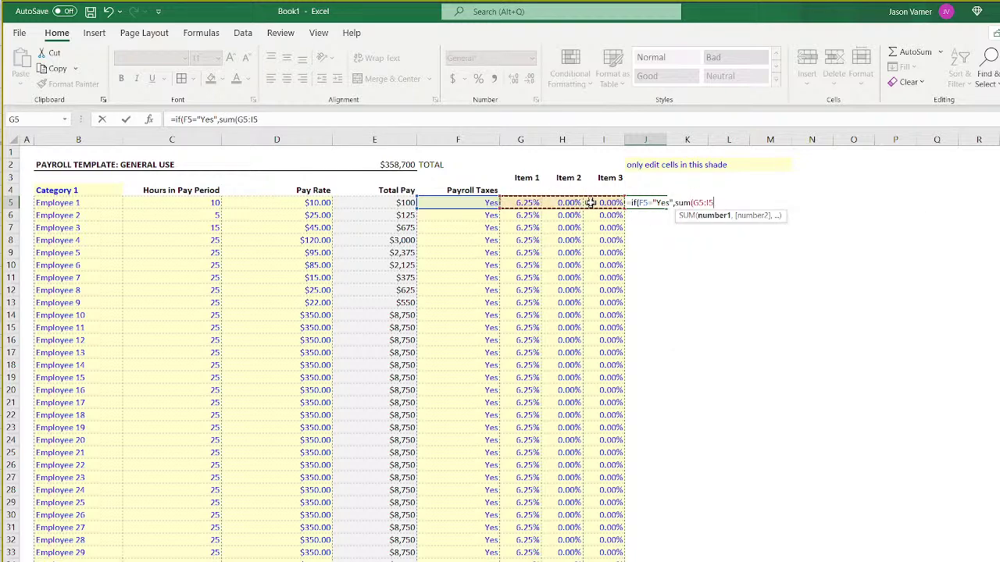
# Complete J5's formula as =IF(F5="Yes",SUM(G5:I5)*E5,0) and apply the dollar Accounting format.
pyautogui.write(')')
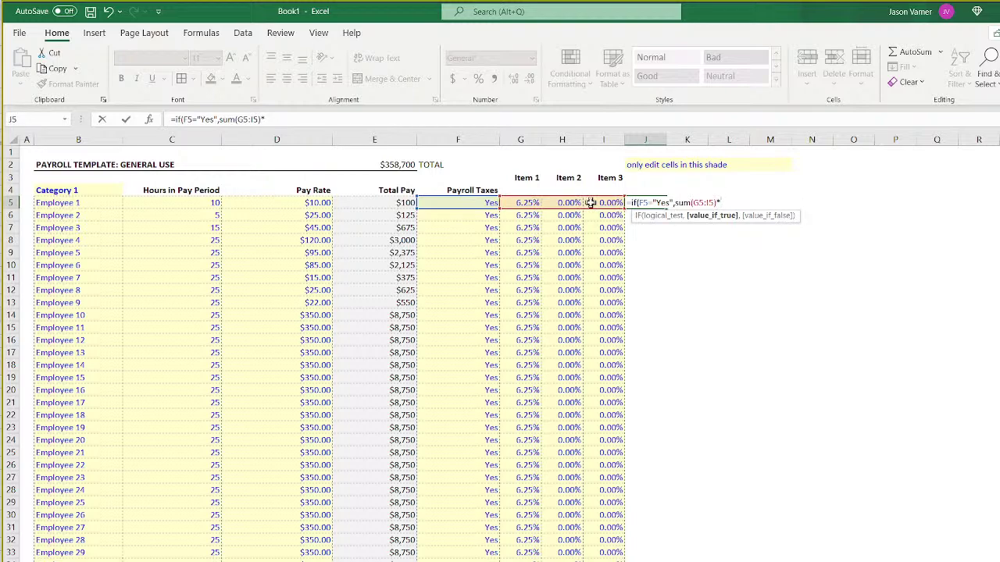
pyautogui.write('*')
pyautogui.click(387, 203)
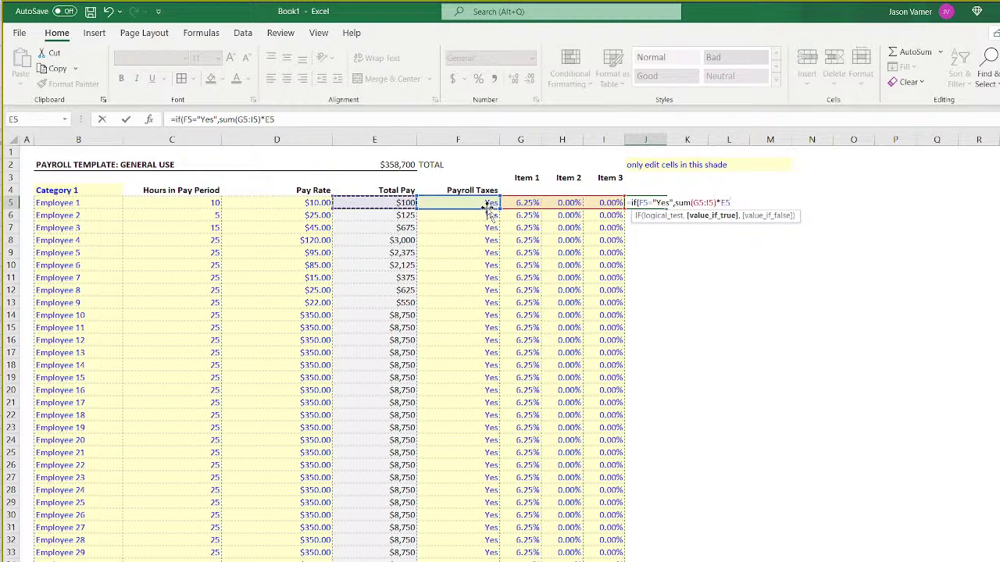
pyautogui.press('Return')
pyautogui.press('Return')
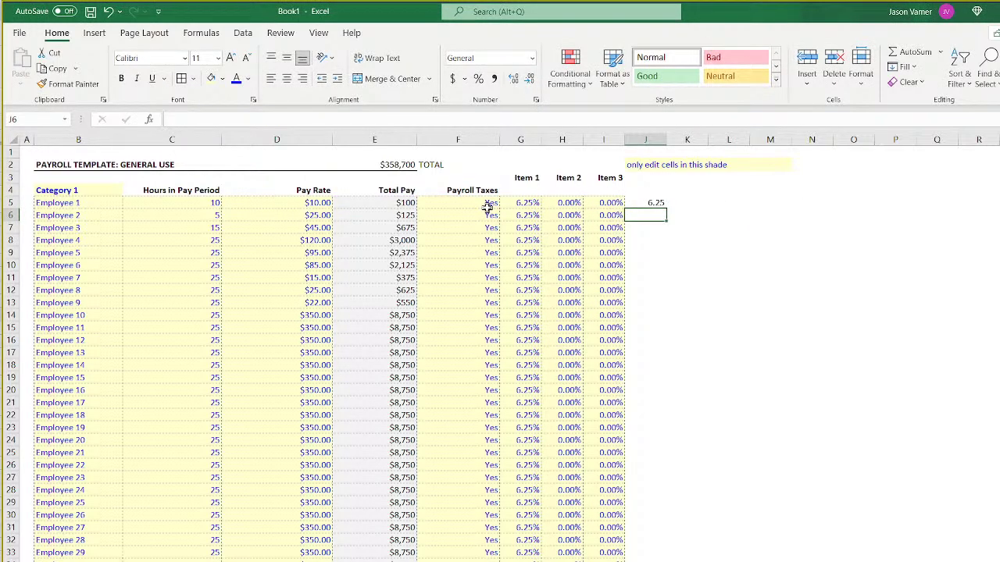
pyautogui.click(652, 201)
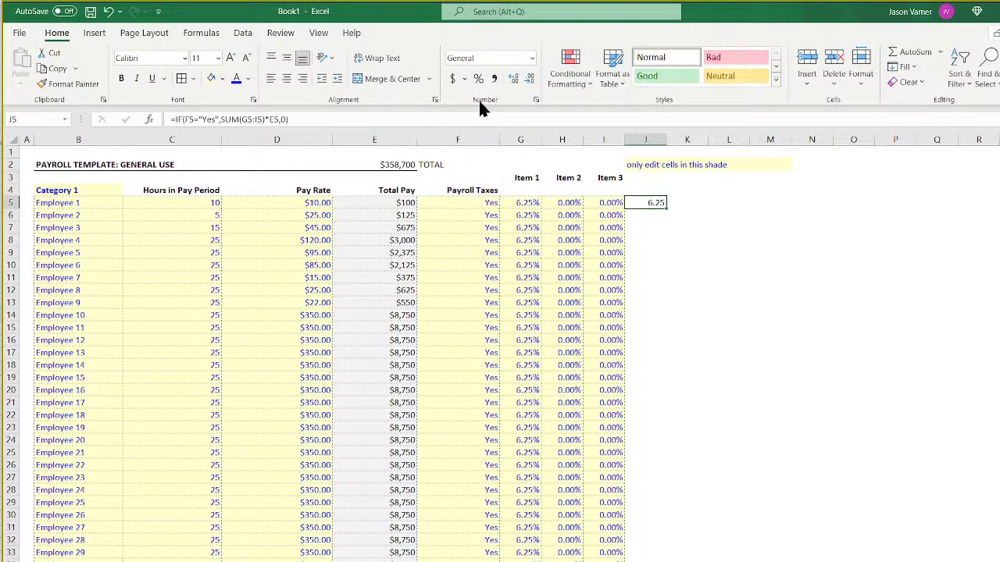
pyautogui.click(453, 78)
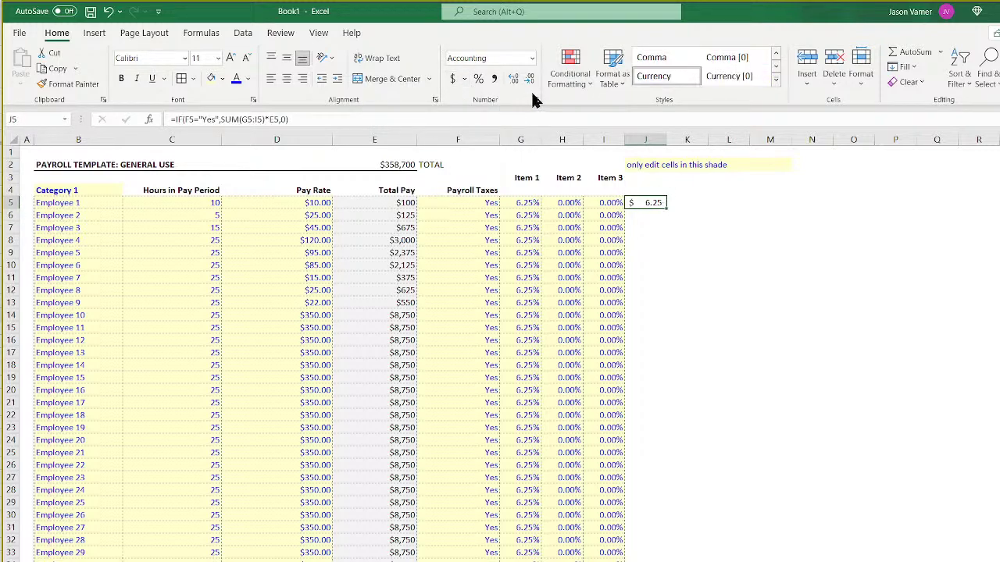
# Format the Category 1 Pay Rate and Total Pay columns, including totals (D5:E35), as Currency with a $ symbol and 2 decimal places.
pyautogui.click(317, 203)
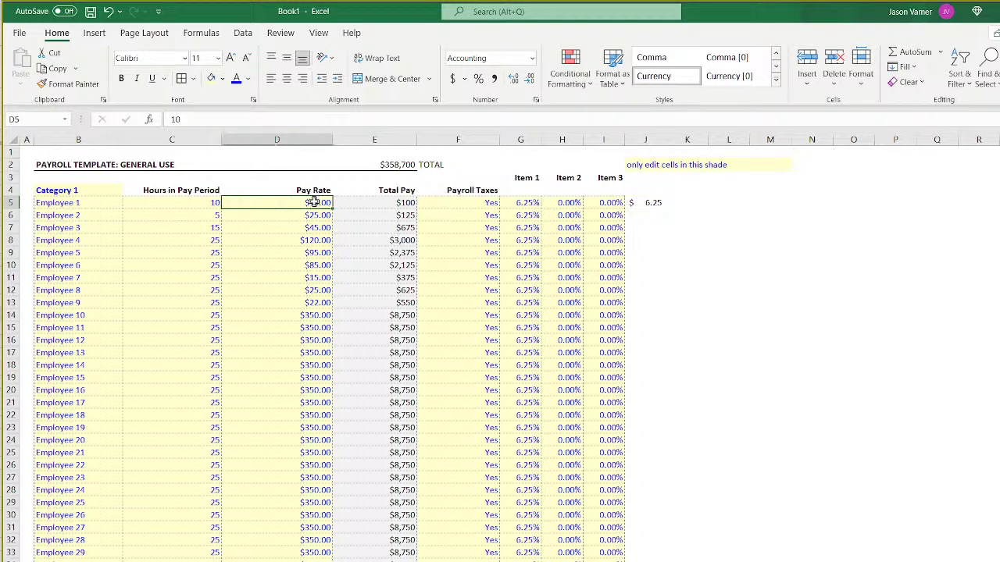
pyautogui.moveTo(401, 203); pyautogui.dragTo(390, 561)
pyautogui.hotkey('shift', 'Left')
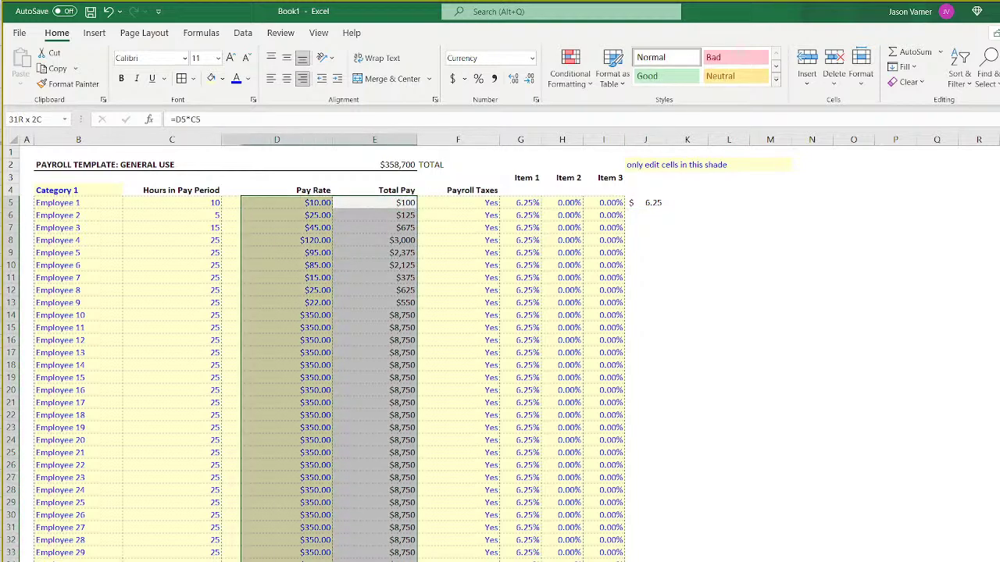
pyautogui.click(536, 99)
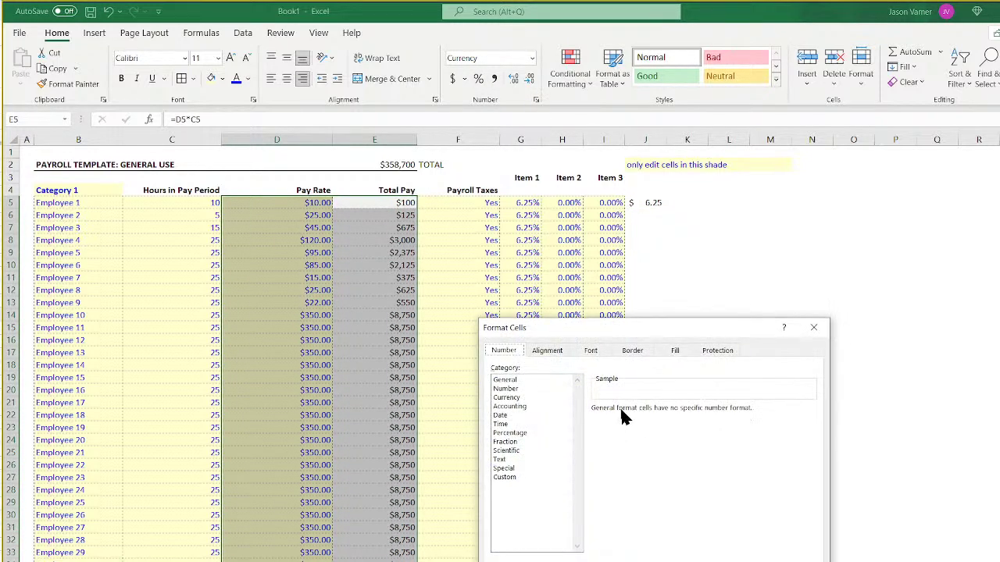
pyautogui.click(518, 397)
pyautogui.click(652, 427)
pyautogui.click(649, 448)
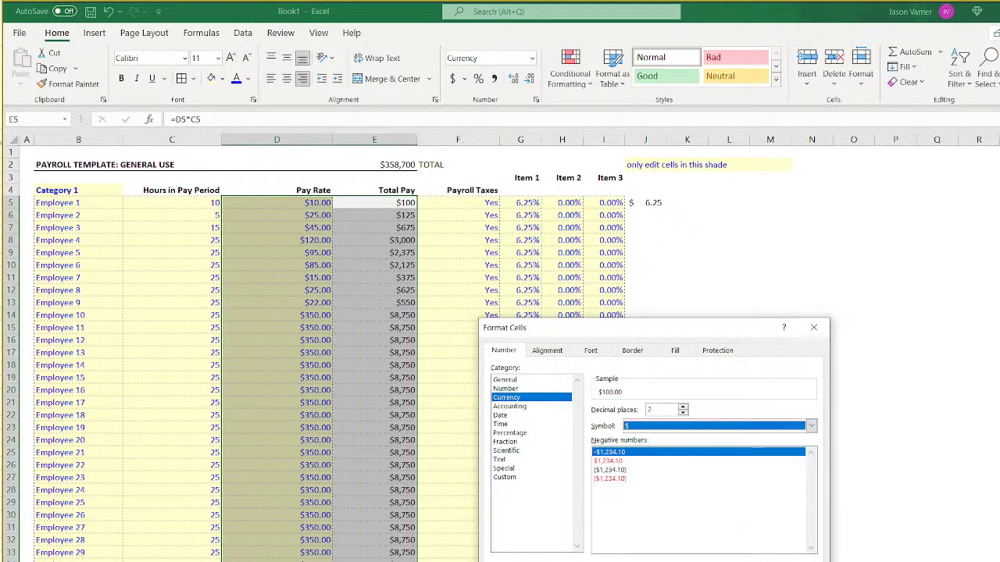
pyautogui.press('Return')
# Format the Category 2 salary, bonus and total pay cells (C39:E69) as Currency with a $ symbol and 2 decimal places.
pyautogui.scroll(-7, 329, 352)
pyautogui.scroll(-4, 328, 352)
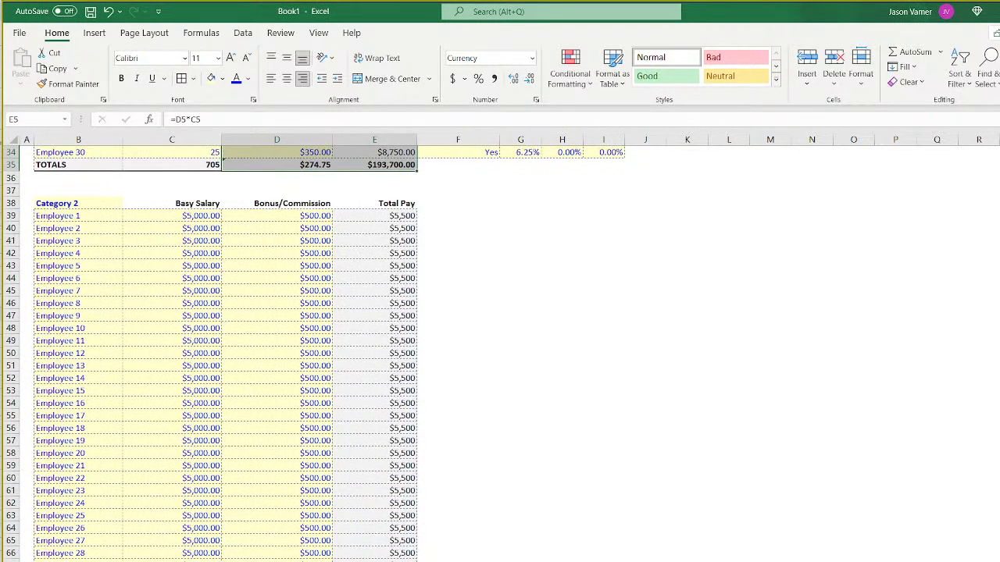
pyautogui.moveTo(375, 559); pyautogui.dragTo(207, 215)
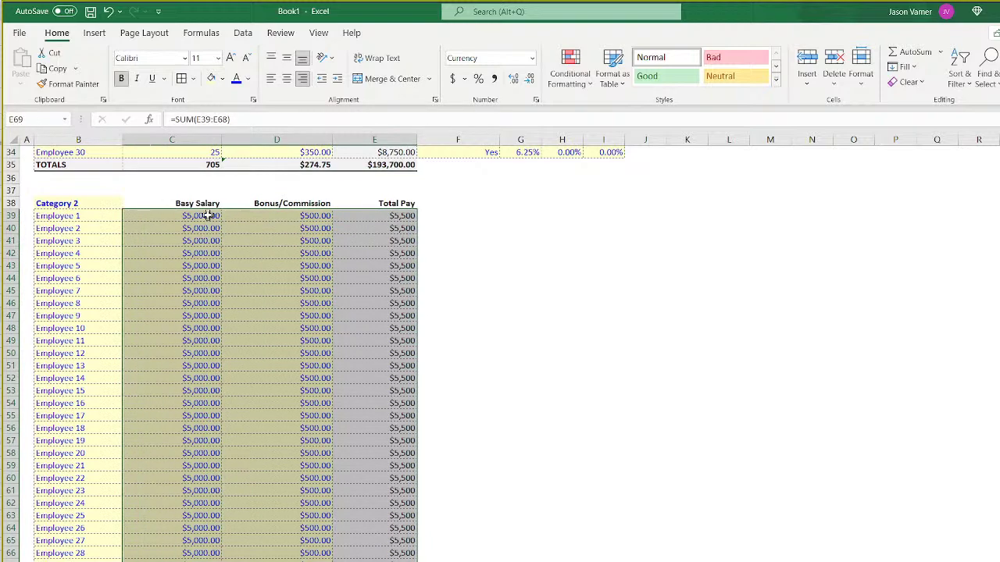
pyautogui.click(536, 100)
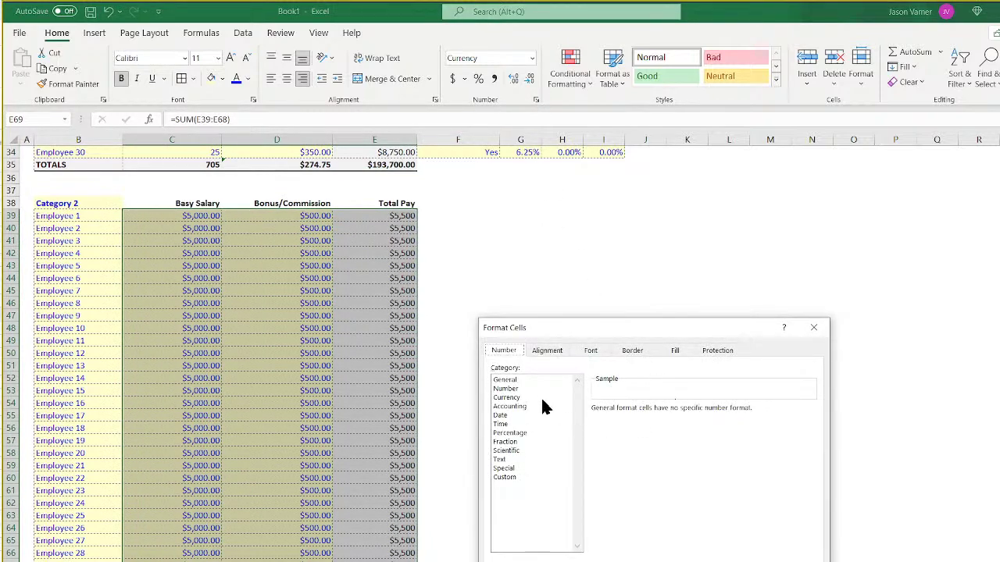
pyautogui.click(515, 397)
pyautogui.click(659, 426)
pyautogui.click(649, 438)
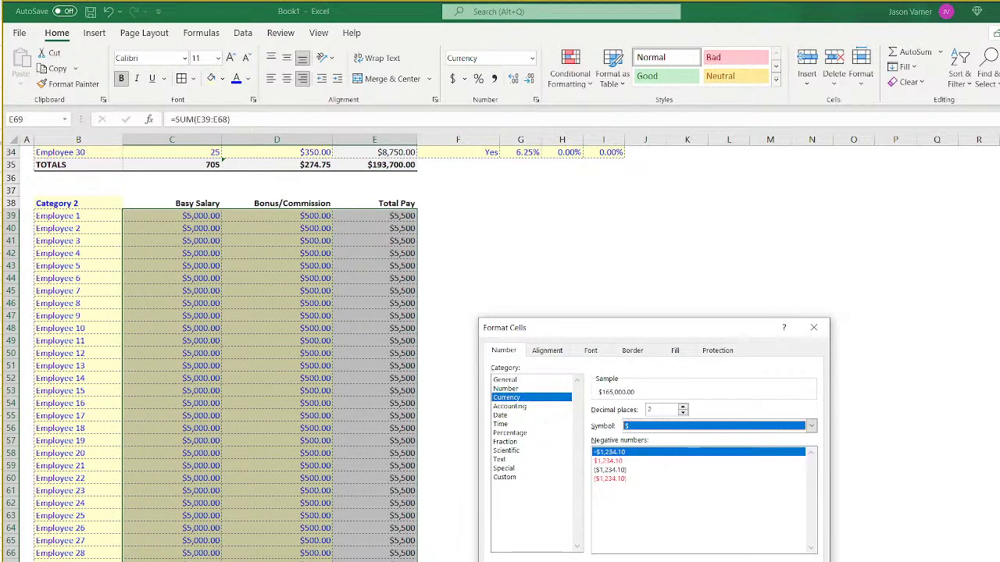
pyautogui.click(734, 561)
pyautogui.click(604, 561)
# Fill the tax formula in J5 down through the last Category 1 employee row.
pyautogui.scroll(11, 417, 559)
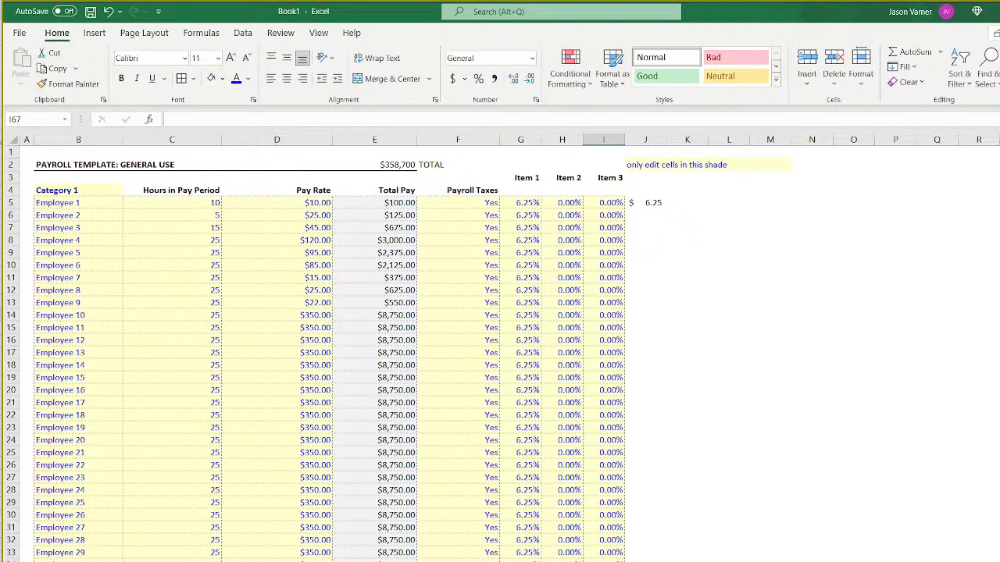
pyautogui.click(652, 203)
pyautogui.moveTo(666, 209); pyautogui.dragTo(646, 557)
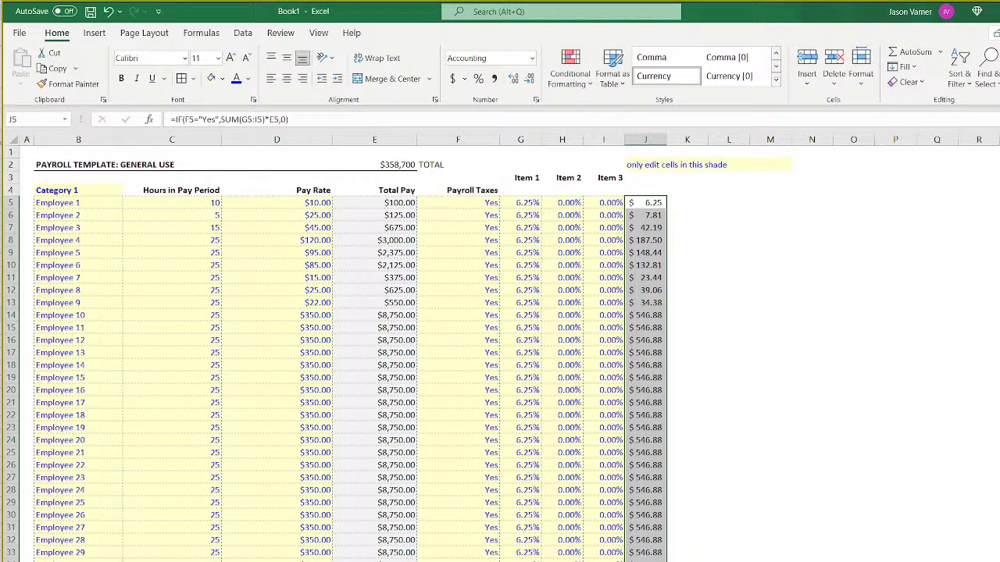
pyautogui.click(375, 561)
pyautogui.moveTo(416, 561); pyautogui.dragTo(458, 561)
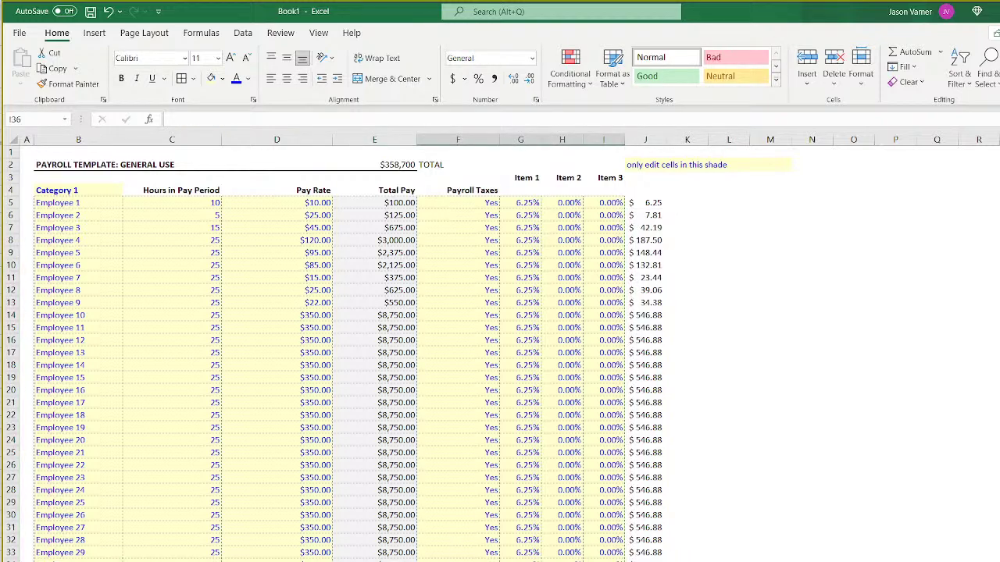
# Enter the header "Payroll Taxes" in J4 and adjust column J's width to fit it.
pyautogui.doubleClick(667, 142)
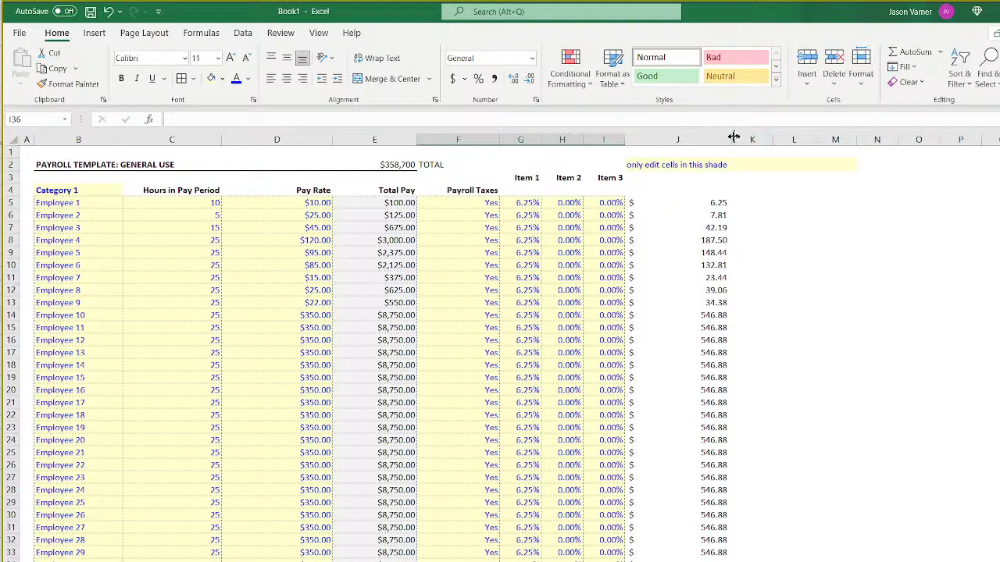
pyautogui.moveTo(733, 137); pyautogui.dragTo(674, 141)
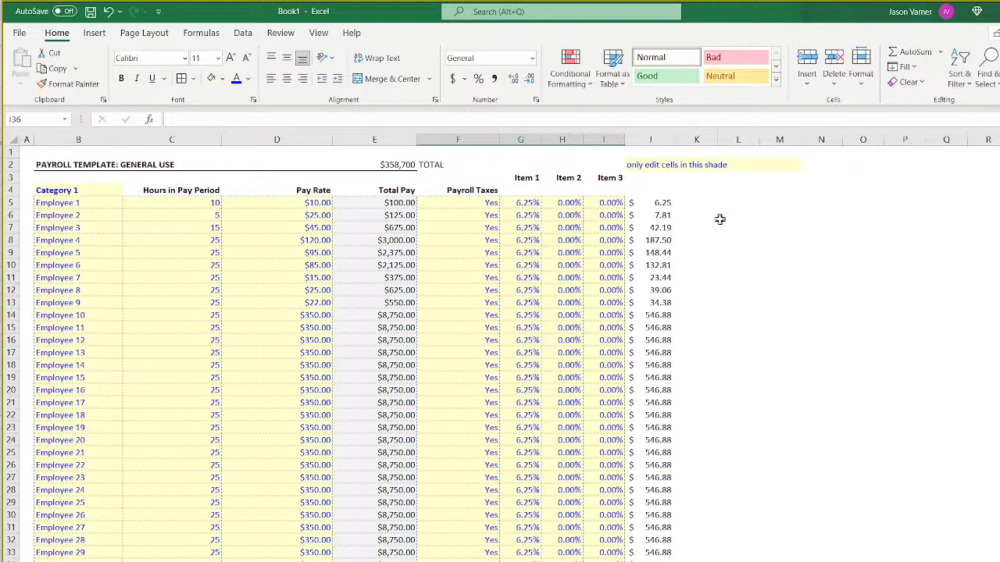
pyautogui.click(658, 190)
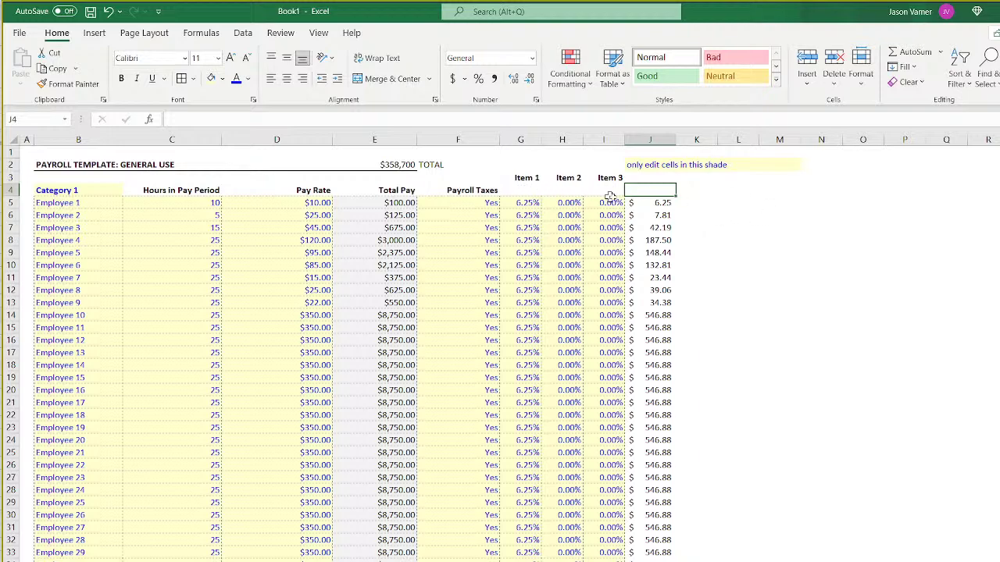
pyautogui.write('Taxe')
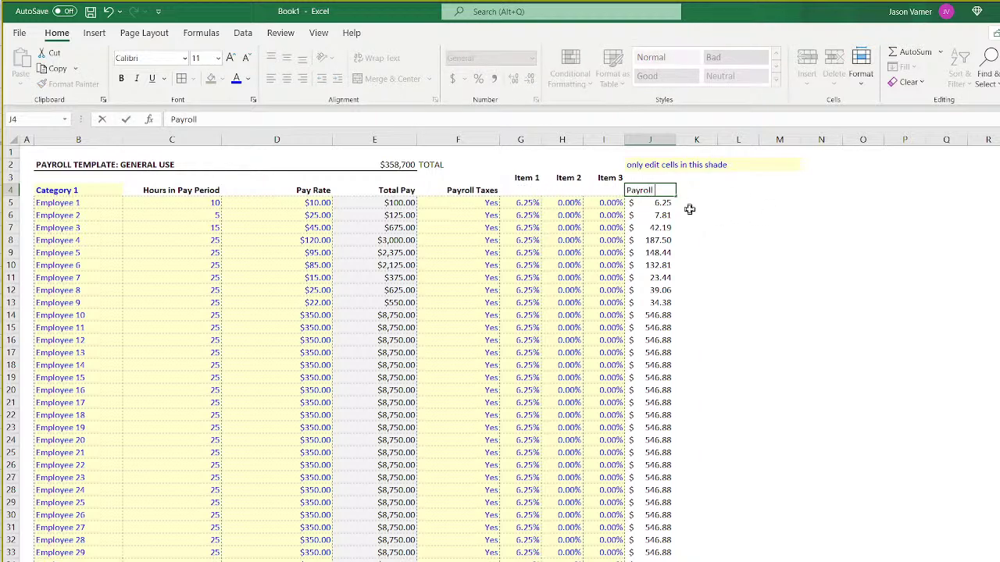
pyautogui.write('s')
pyautogui.press('Return')
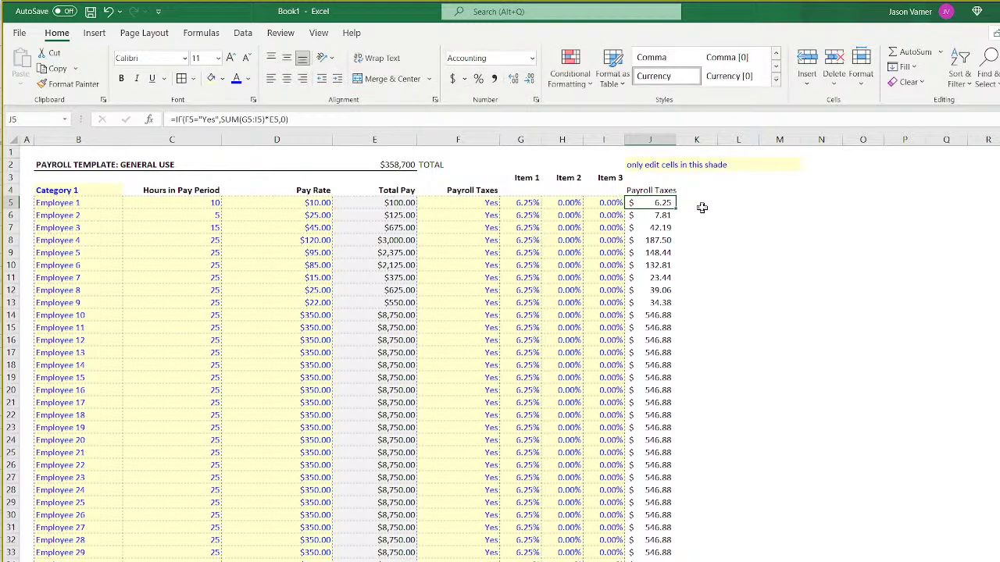
pyautogui.moveTo(680, 141); pyautogui.dragTo(695, 142)
# Right-align all of column J and bold its Payroll Taxes header.
pyautogui.click(661, 139)
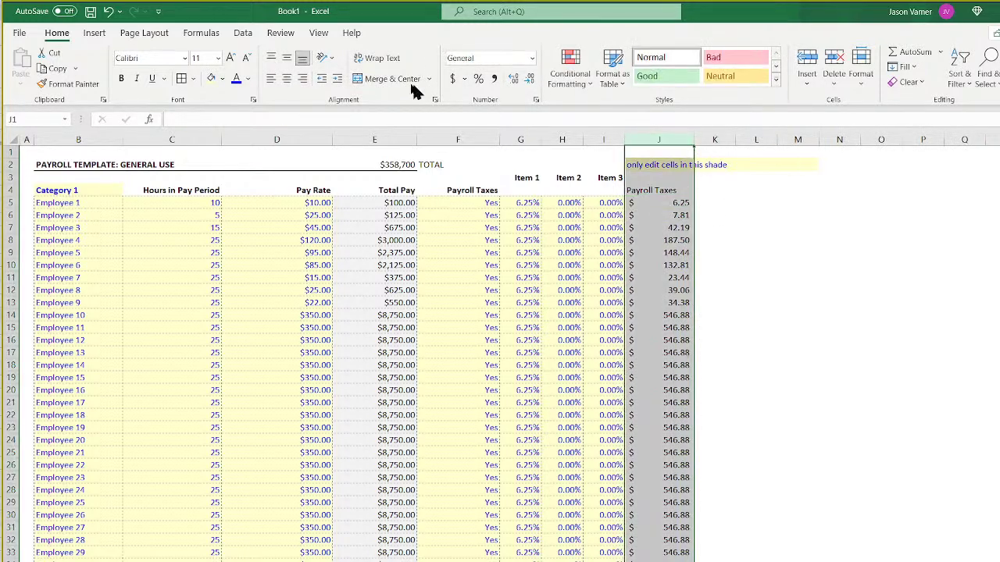
pyautogui.click(304, 78)
pyautogui.click(796, 265)
pyautogui.click(655, 192)
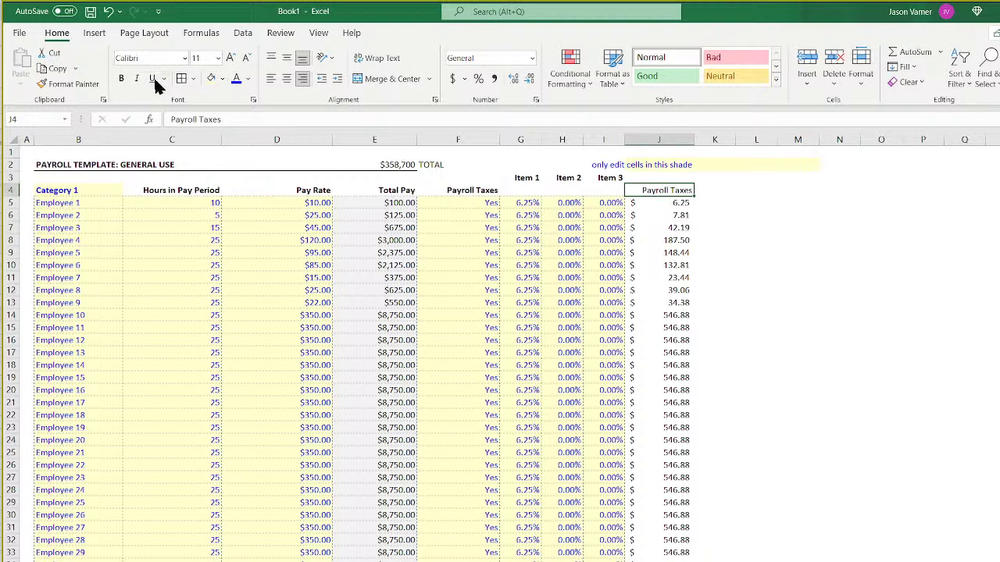
pyautogui.click(121, 79)
# Left-align the "only edit cells in this shade" note in J2.
pyautogui.click(652, 166)
pyautogui.click(270, 79)
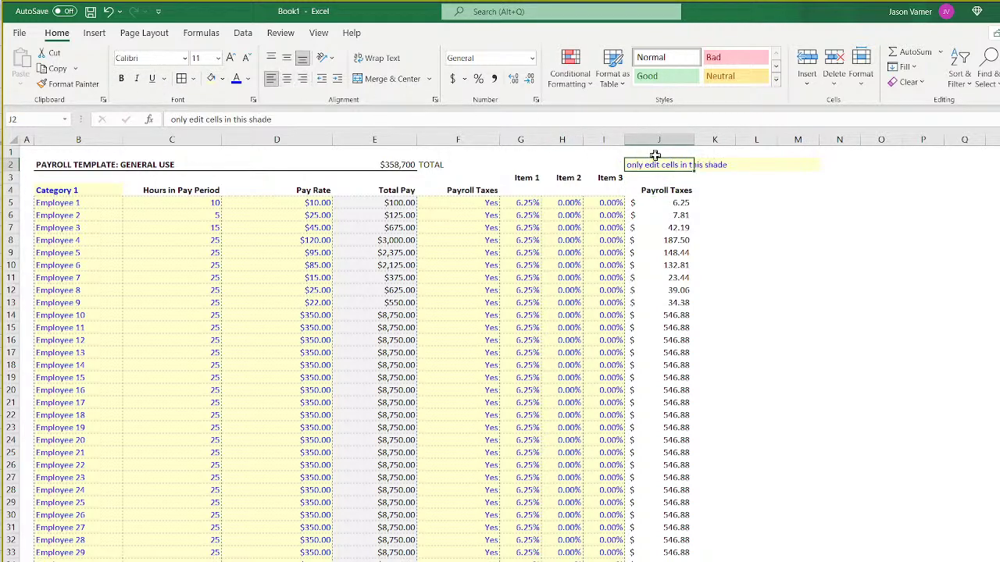
pyautogui.moveTo(651, 166); pyautogui.dragTo(804, 166)
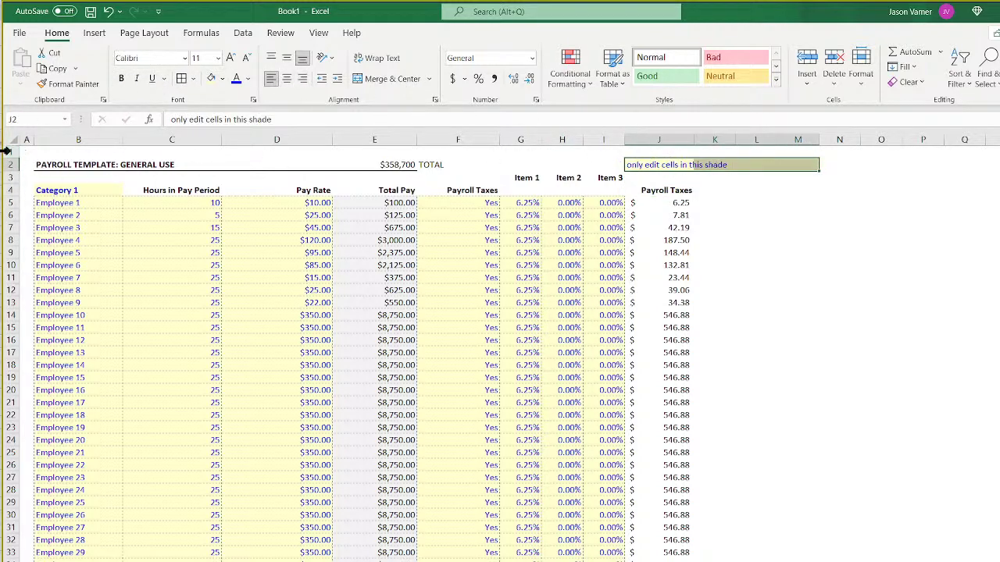
# Insert a blank row above the template title and move the title and total block up to row 2.
pyautogui.rightClick(12, 165)
pyautogui.click(40, 263)
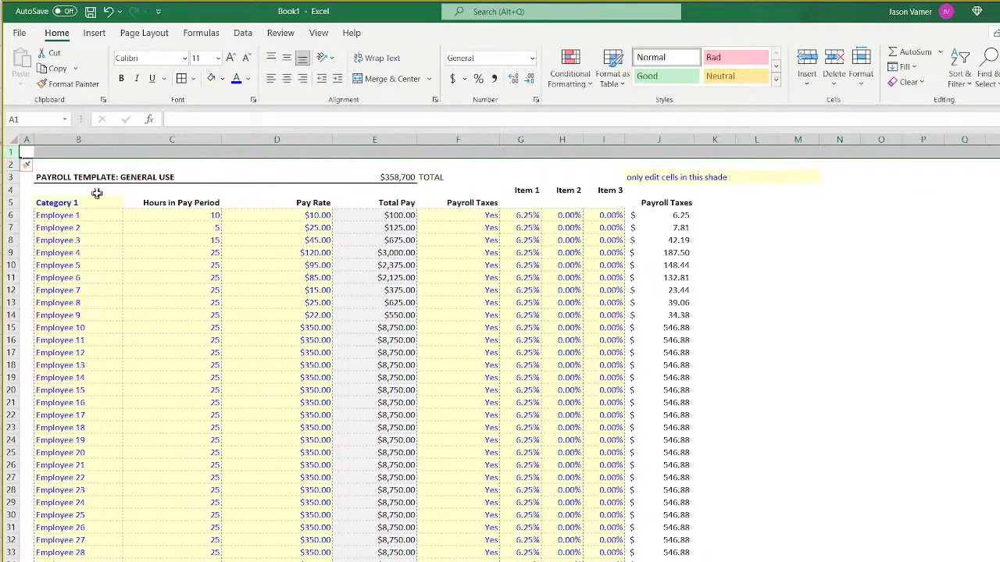
pyautogui.moveTo(45, 175); pyautogui.dragTo(457, 167)
# Move the shaded editing note up to row 2 and shorten its shading to J2:L2.
pyautogui.moveTo(644, 179); pyautogui.dragTo(791, 165)
pyautogui.click(856, 165)
pyautogui.moveTo(862, 171); pyautogui.dragTo(781, 166)
pyautogui.click(800, 268)
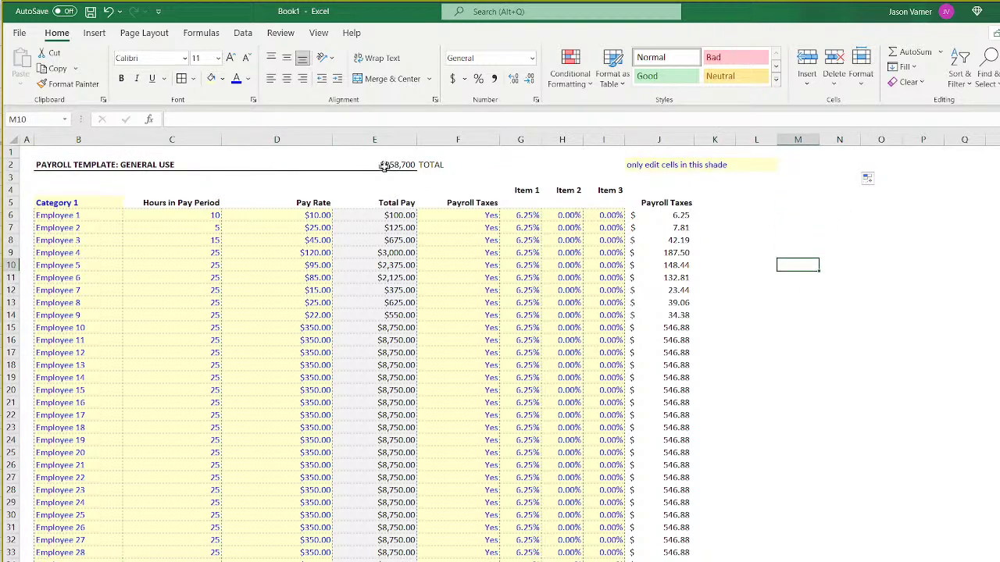
# Bold the total amount and its TOTAL label in row 2, and move the Item 1 to Item 3 headers down to row 5.
pyautogui.moveTo(383, 165); pyautogui.dragTo(457, 165)
pyautogui.click(121, 79)
pyautogui.click(791, 328)
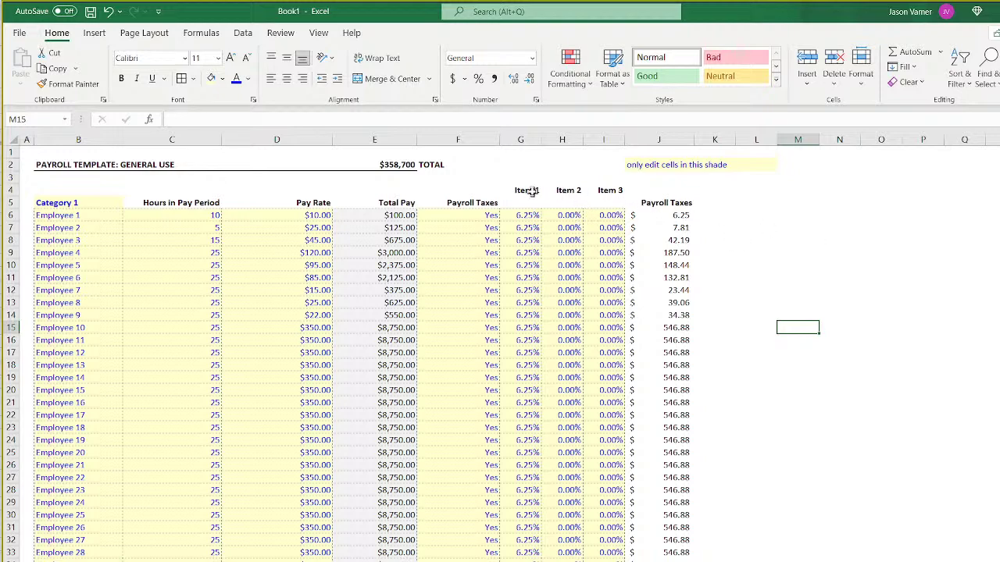
pyautogui.moveTo(531, 190); pyautogui.dragTo(613, 210)
pyautogui.click(871, 241)
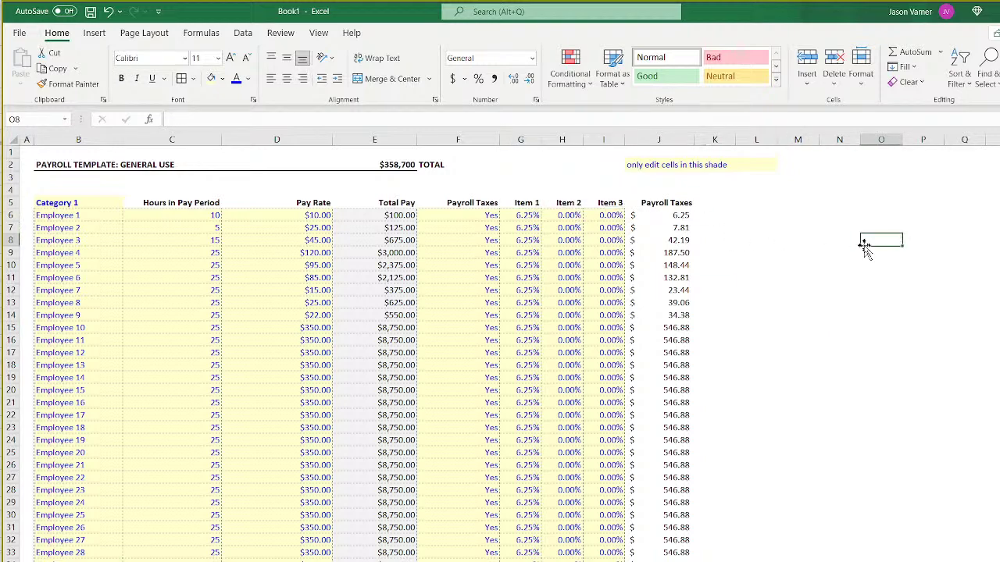
# Add a dashed border to the Category 1 payroll tax amounts in J6:J35.
pyautogui.moveTo(679, 218); pyautogui.dragTo(672, 556)
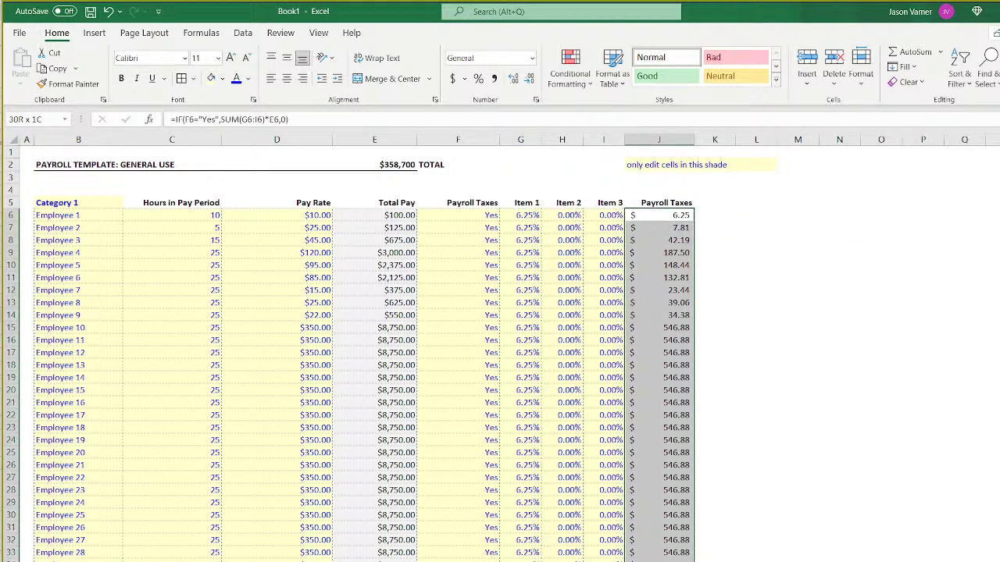
pyautogui.click(182, 79)
pyautogui.click(967, 415)
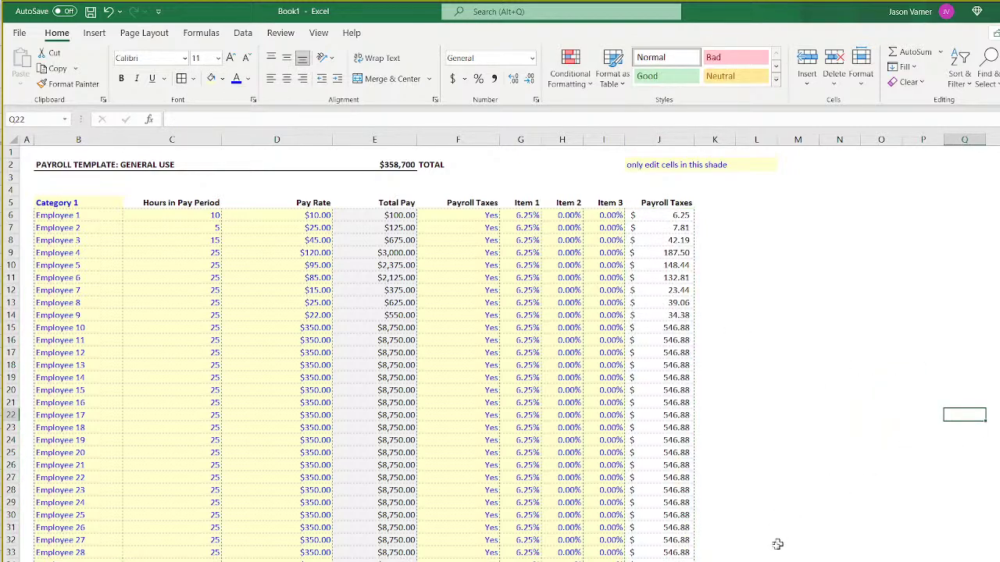
# Review Employee 1's payroll tax formula together with the total pay, pay rate and Item 1 cells.
pyautogui.click(660, 561)
pyautogui.click(662, 214)
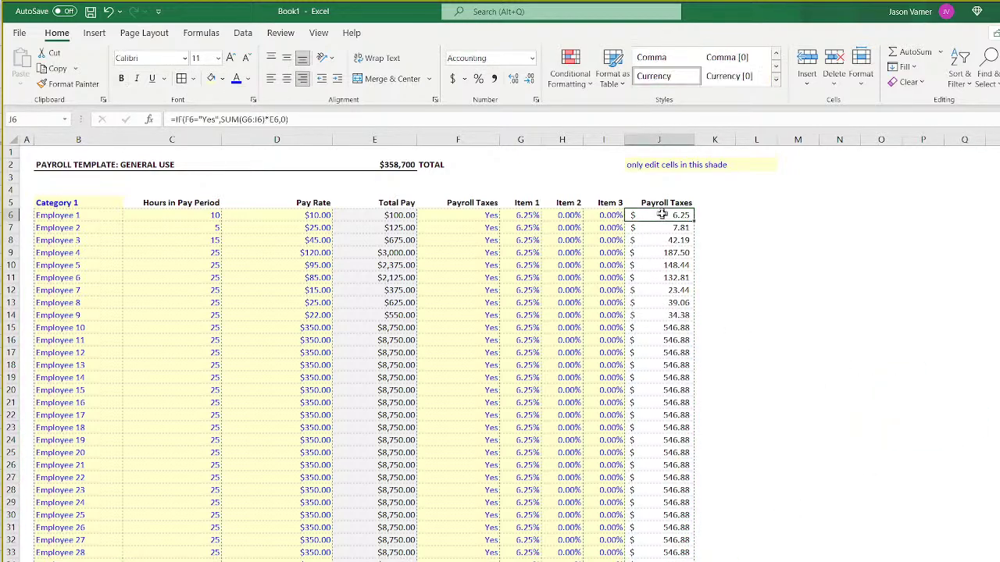
pyautogui.click(386, 217)
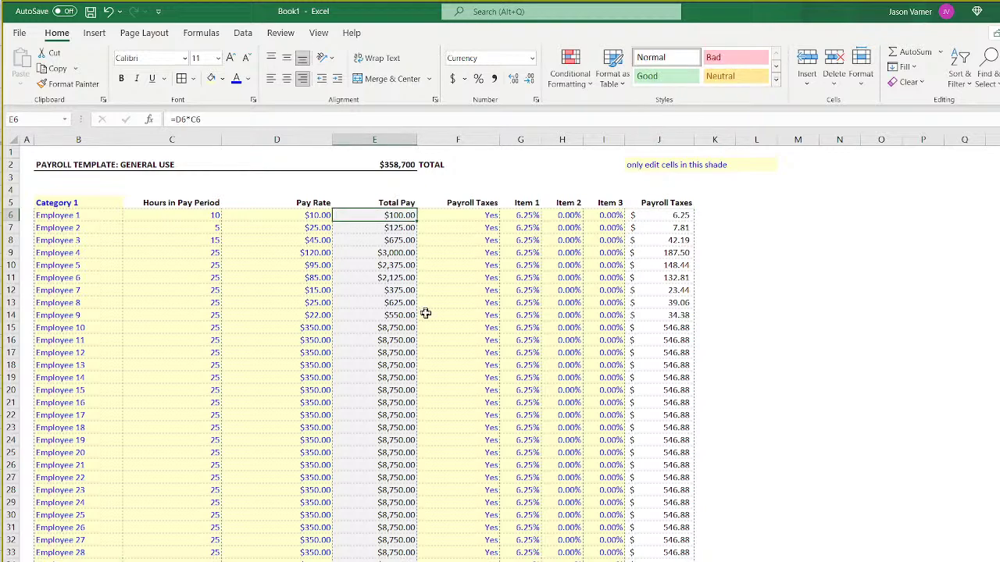
pyautogui.click(311, 217)
pyautogui.click(364, 217)
pyautogui.click(528, 216)
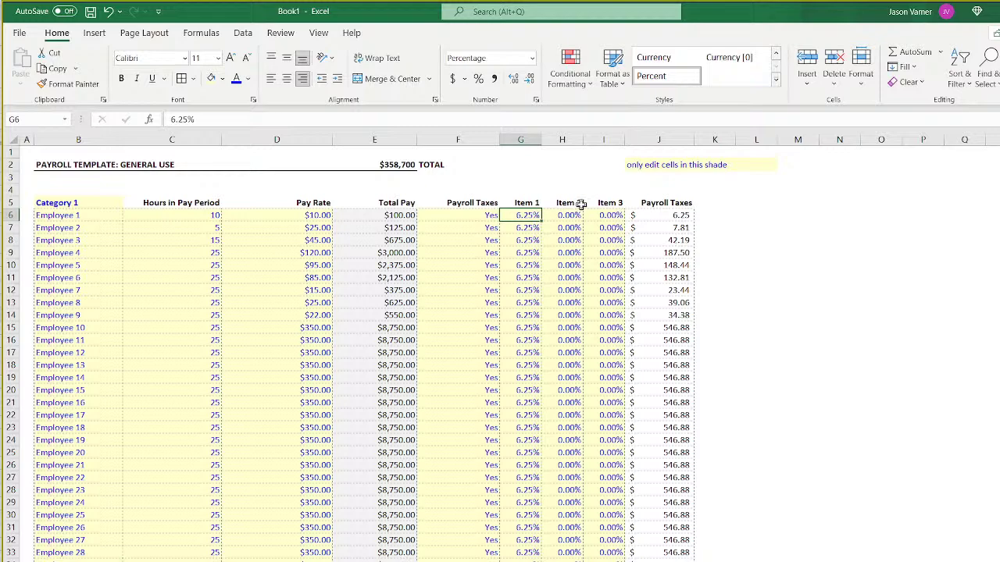
# Rename the tax amount header in J5 to Item 1 and extend it across K5:L5 as Item 2 and Item 3.
pyautogui.moveTo(672, 203); pyautogui.dragTo(645, 561)
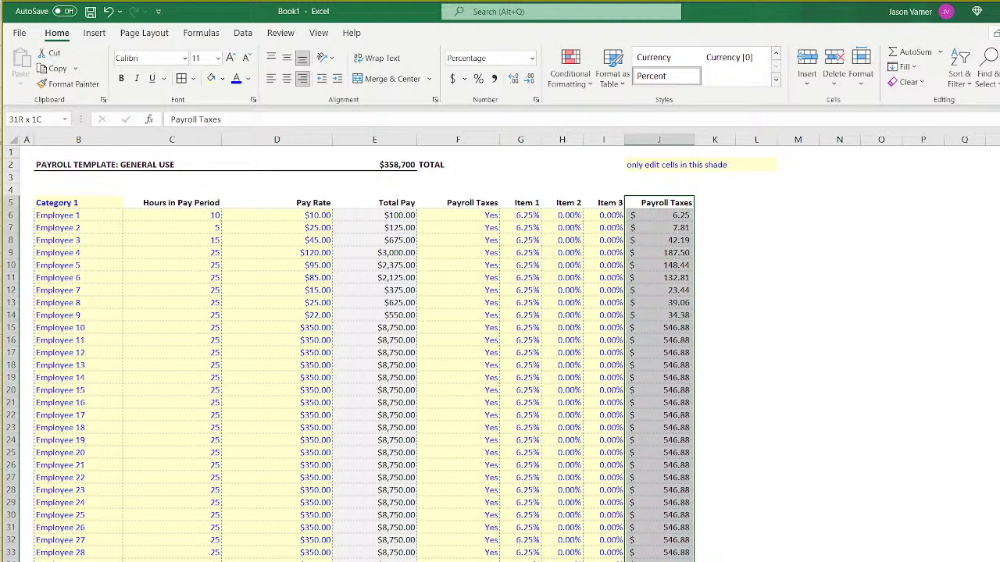
pyautogui.click(839, 264)
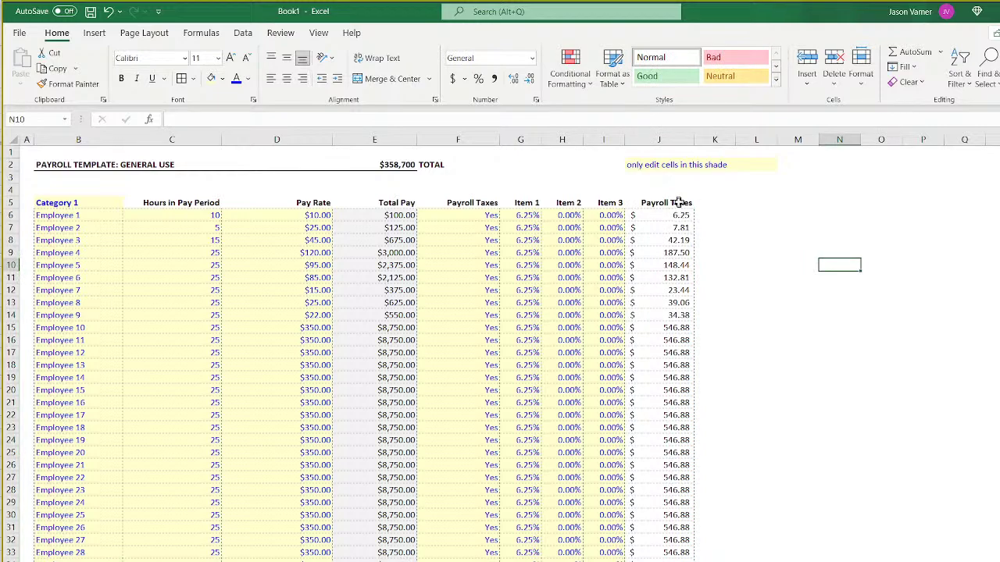
pyautogui.click(678, 202)
pyautogui.write('Ite')
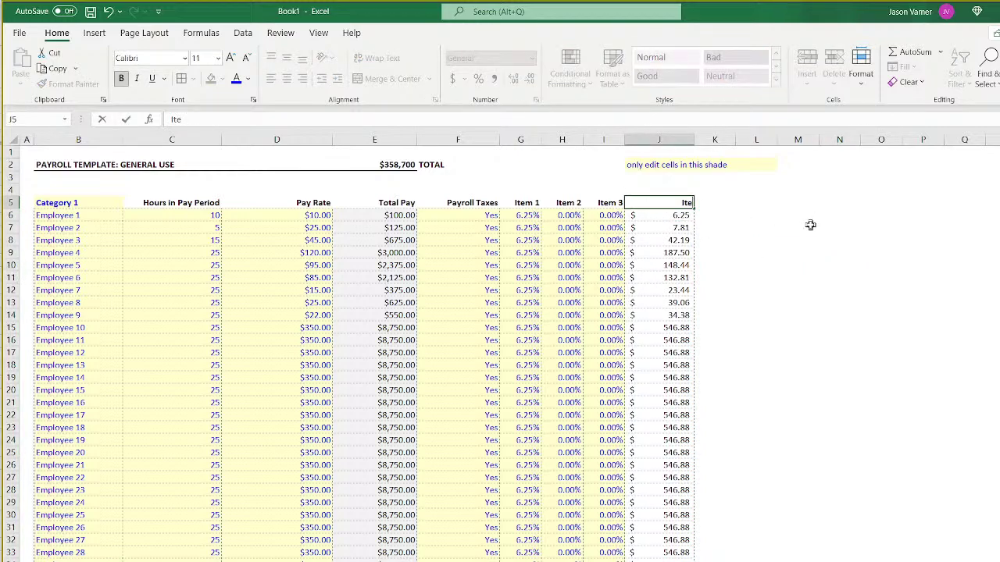
pyautogui.write('m 1')
pyautogui.press('Return')
pyautogui.click(692, 204)
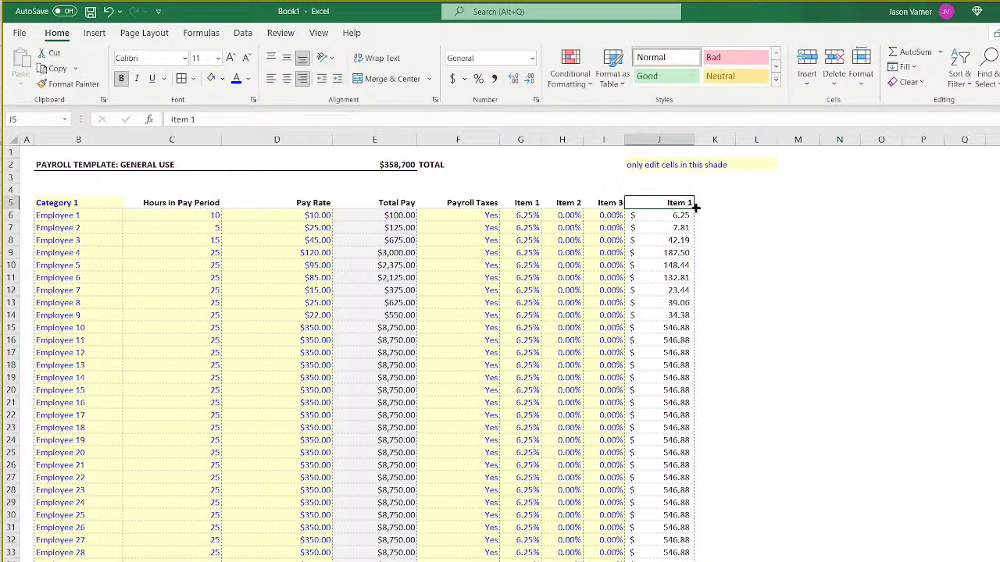
pyautogui.moveTo(693, 209); pyautogui.dragTo(760, 209)
# Change Employee 1's tax formula in J6 to test $F6 for Yes and multiply only the G6 rate by total pay.
pyautogui.click(676, 213)
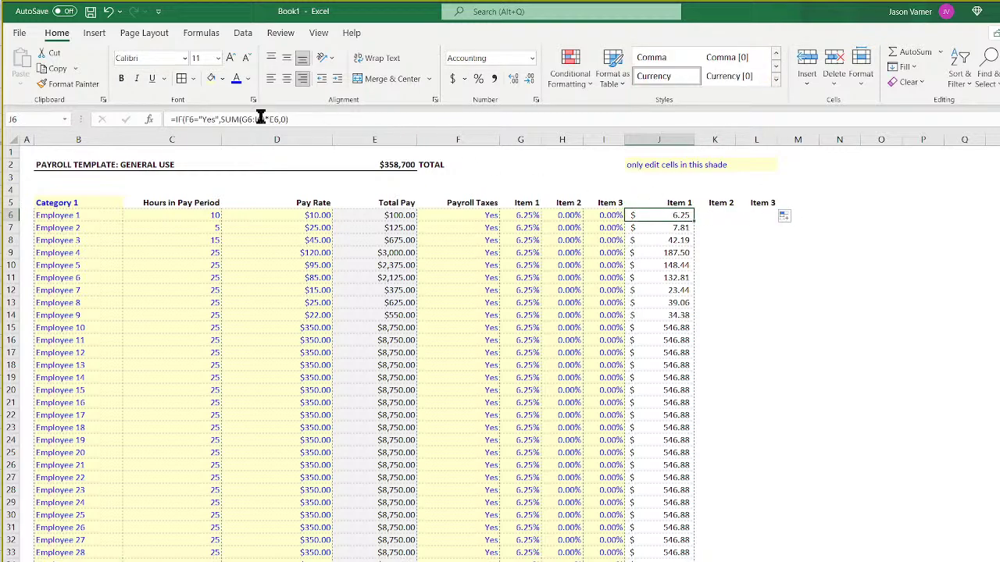
pyautogui.click(189, 119)
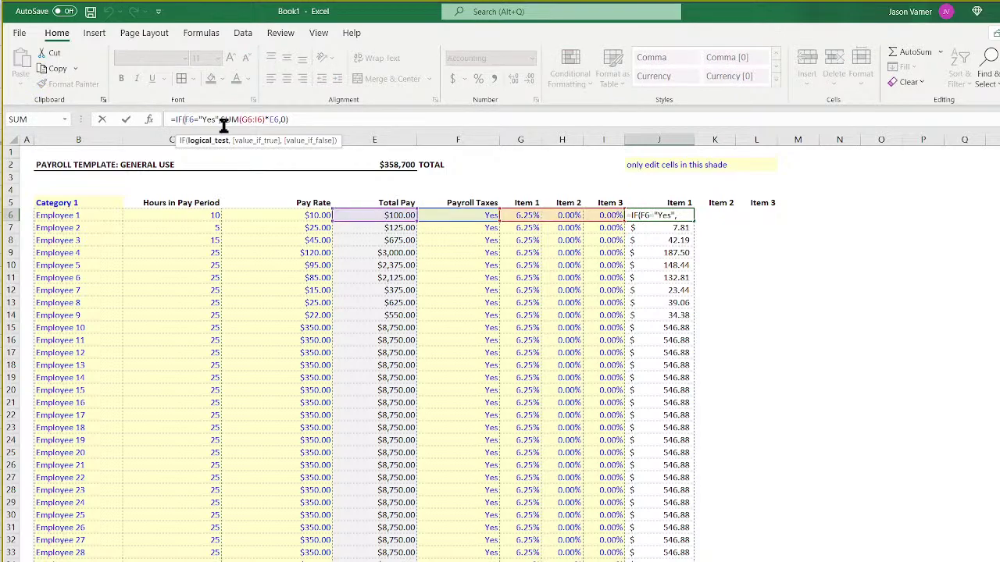
pyautogui.write('$')
pyautogui.moveTo(226, 119); pyautogui.dragTo(272, 120)
pyautogui.press('BackSpace')
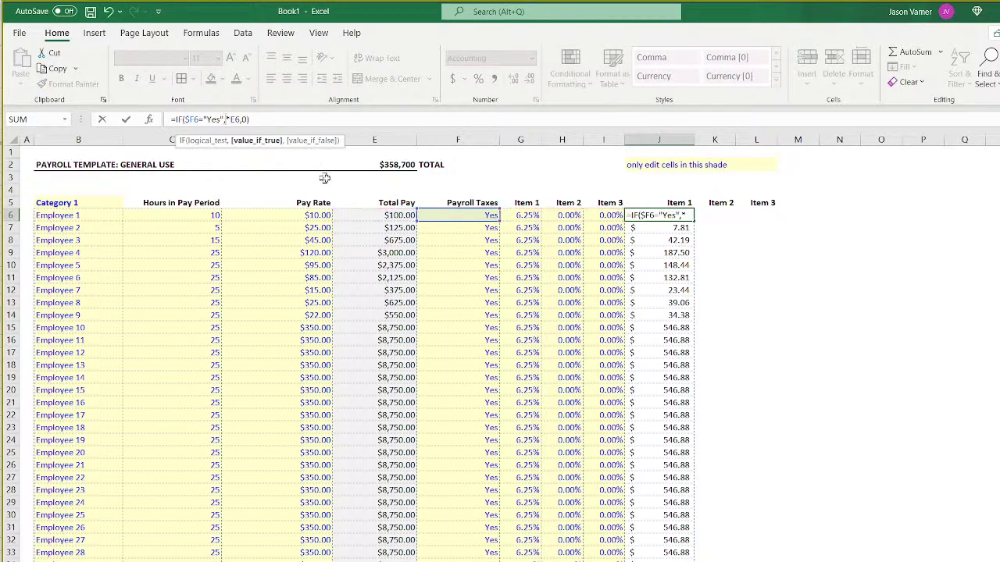
pyautogui.click(526, 215)
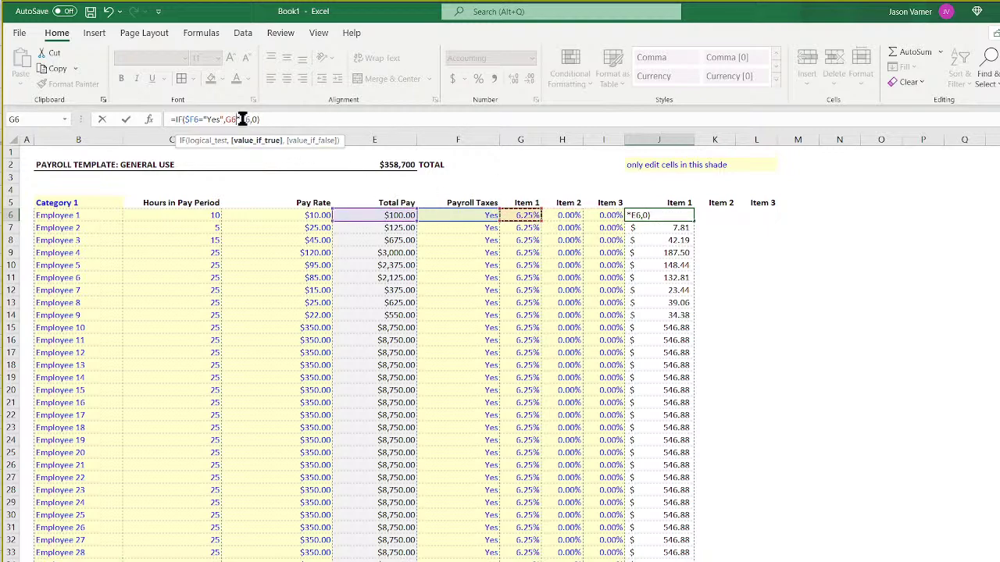
pyautogui.press('Return')
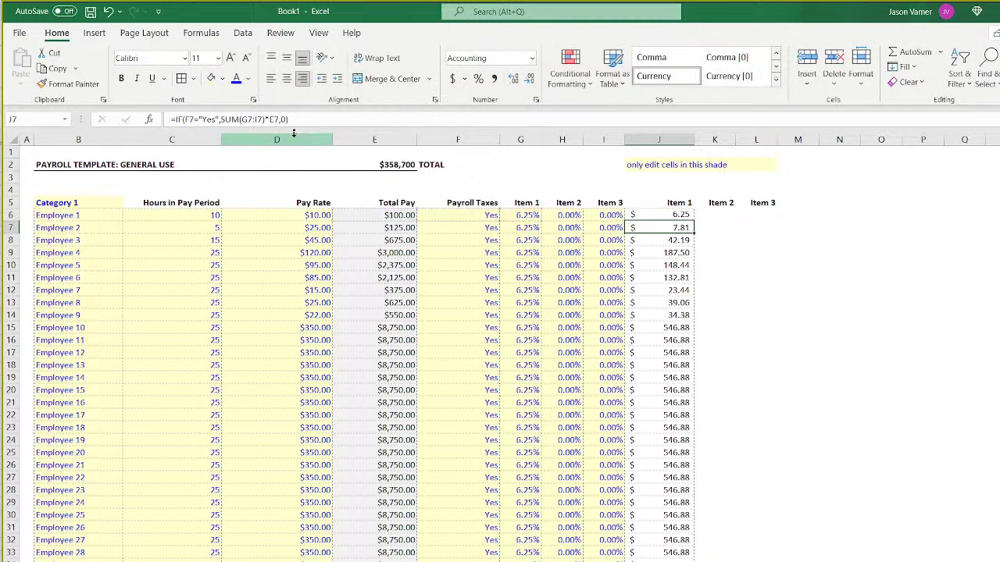
# Fill the J6 tax formula across to column L for all employee rows, and extend the J36 total to L36.
pyautogui.click(678, 215)
pyautogui.moveTo(694, 221); pyautogui.dragTo(761, 561)
pyautogui.click(673, 561)
pyautogui.moveTo(693, 561); pyautogui.dragTo(769, 561)
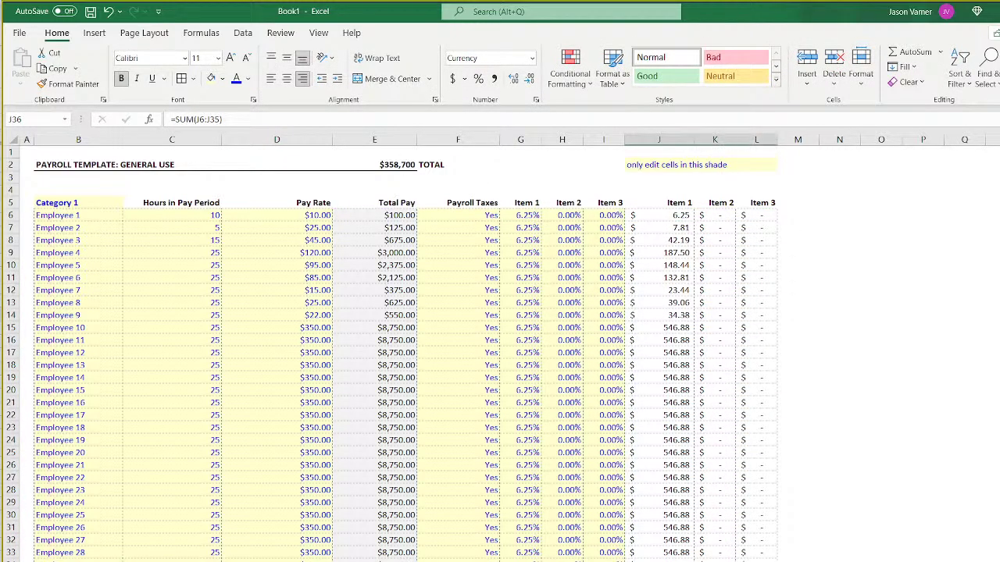
# Sum Employee 1's three tax items in M6 with =SUM(J6:L6) and fill the formula down the employee rows.
pyautogui.click(797, 215)
pyautogui.click(910, 53)
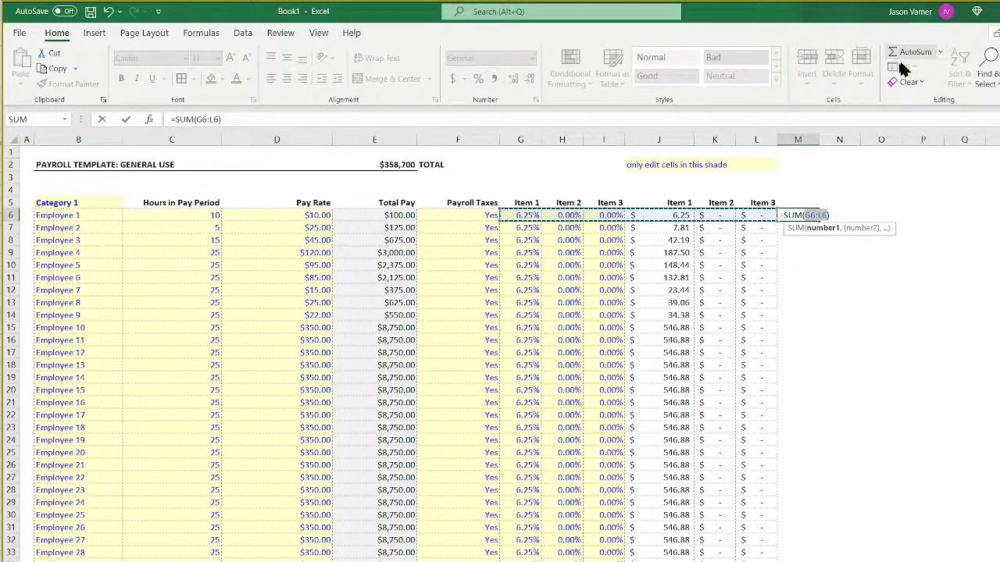
pyautogui.moveTo(675, 214); pyautogui.dragTo(741, 217)
pyautogui.press('Return')
pyautogui.click(814, 218)
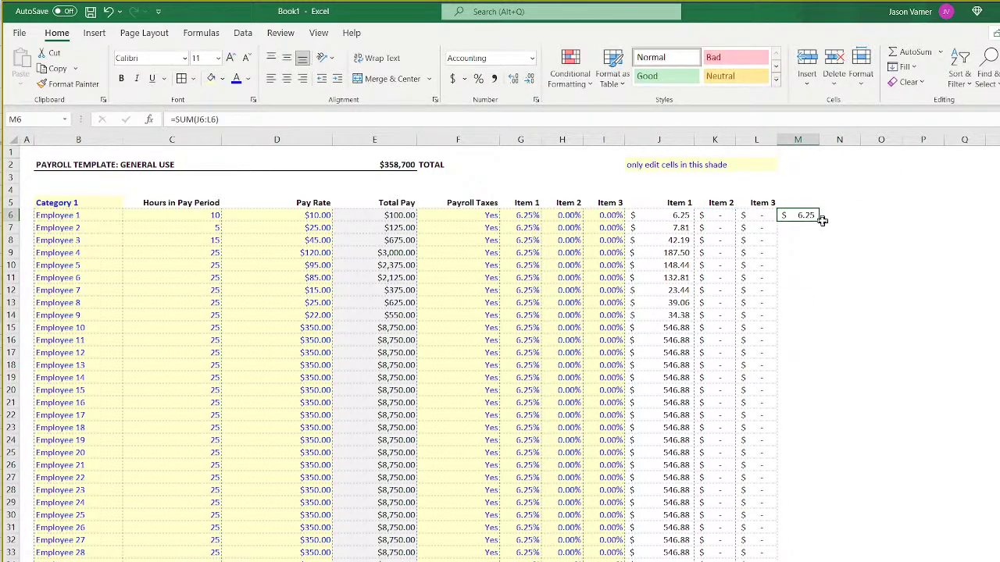
pyautogui.click(821, 219)
pyautogui.click(810, 215)
pyautogui.doubleClick(818, 222)
# Extend the L36 column total into M36 and widen column M.
pyautogui.click(756, 561)
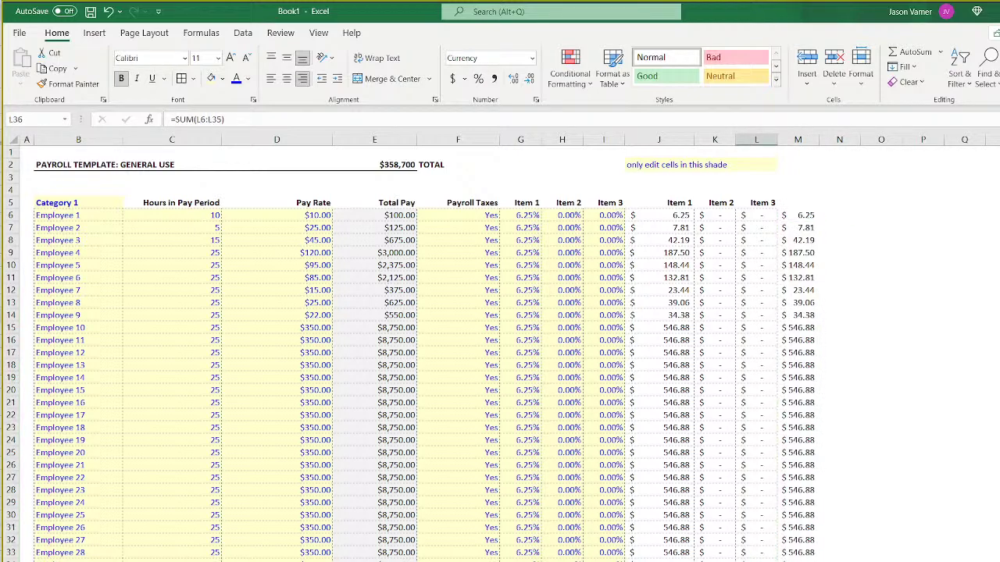
pyautogui.moveTo(776, 561); pyautogui.dragTo(813, 561)
pyautogui.moveTo(819, 141); pyautogui.dragTo(839, 140)
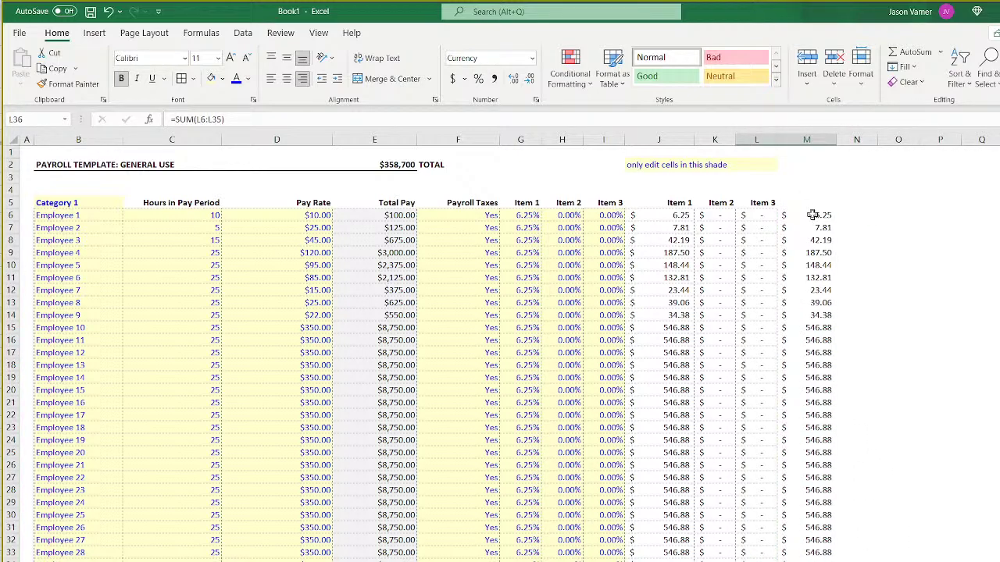
# Apply the dashed border to the summed tax amounts in column M.
pyautogui.moveTo(813, 216); pyautogui.dragTo(812, 556)
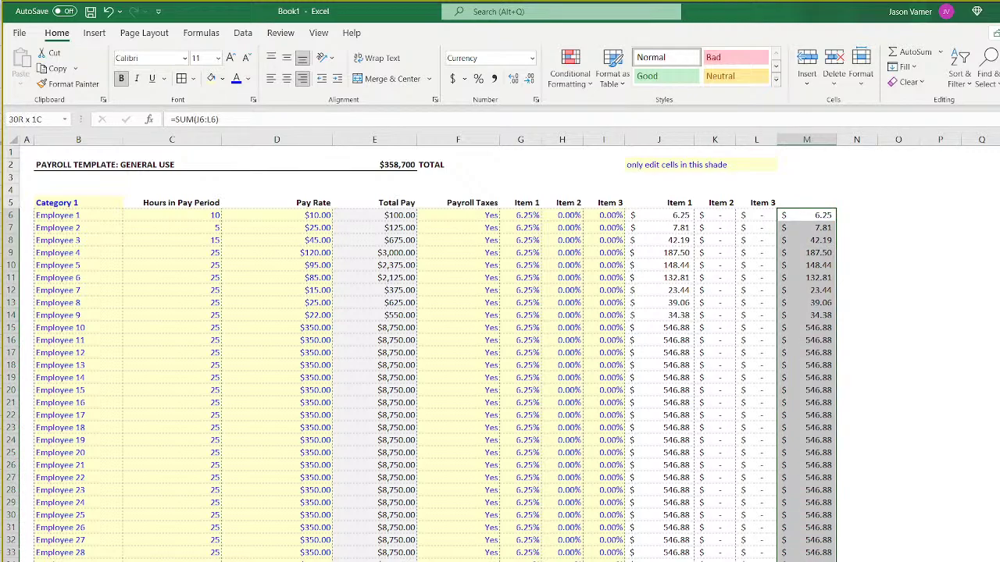
pyautogui.click(180, 81)
pyautogui.click(999, 378)
# Examine the Yes/No choices in the Payroll Taxes column and Employee 1's Item 1 rate.
pyautogui.click(478, 213)
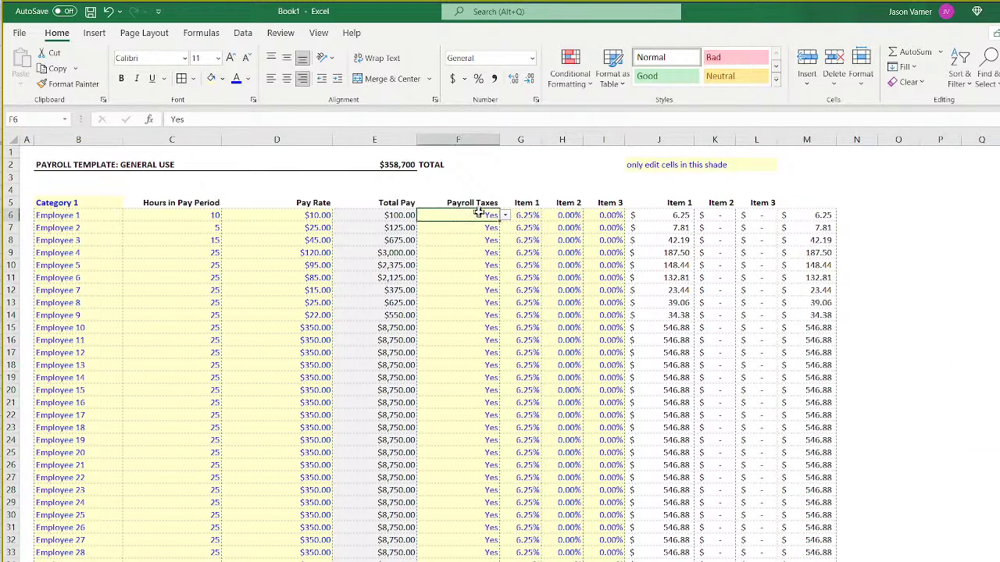
pyautogui.click(481, 253)
pyautogui.click(483, 215)
pyautogui.click(506, 216)
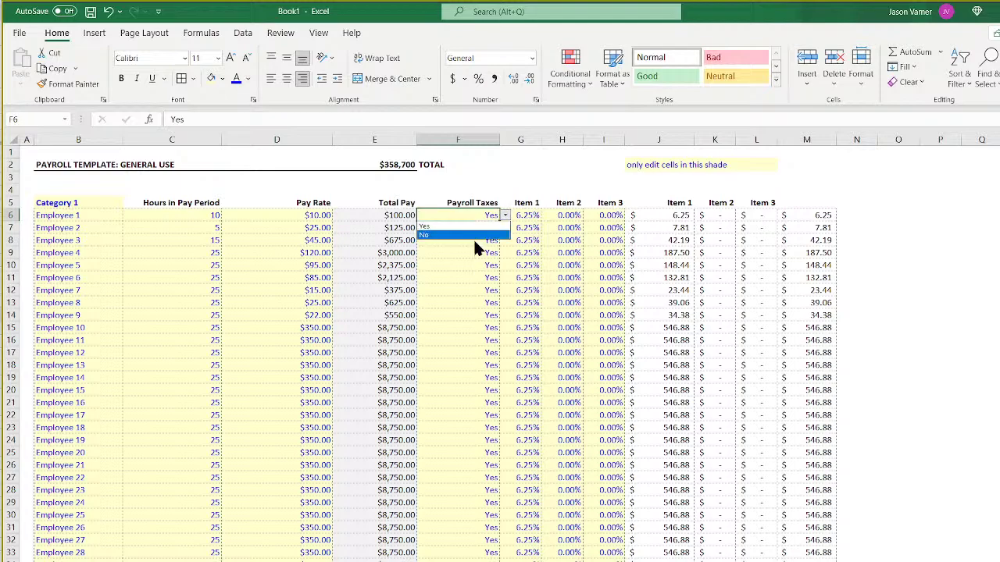
pyautogui.click(472, 282)
pyautogui.click(522, 216)
pyautogui.click(474, 253)
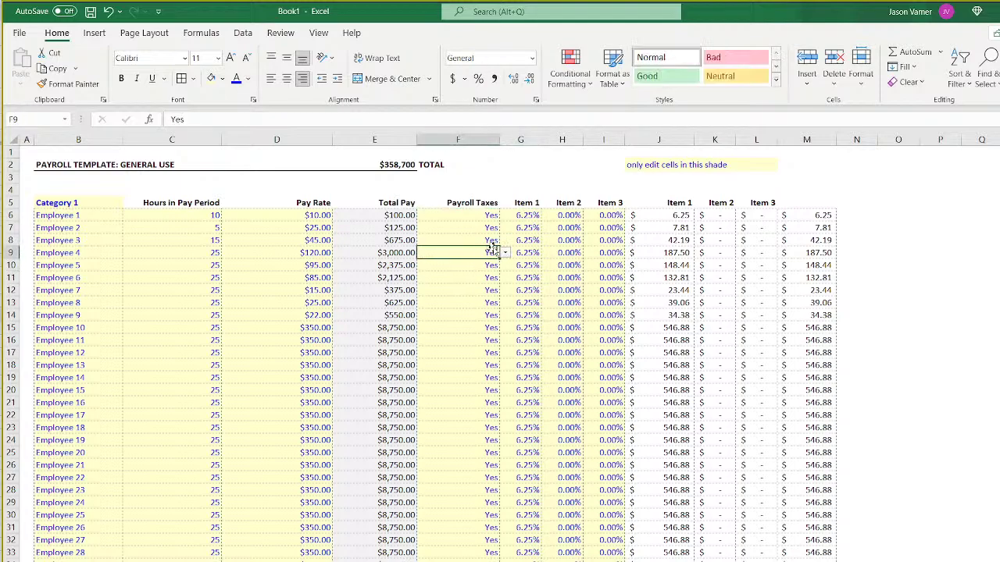
pyautogui.click(530, 214)
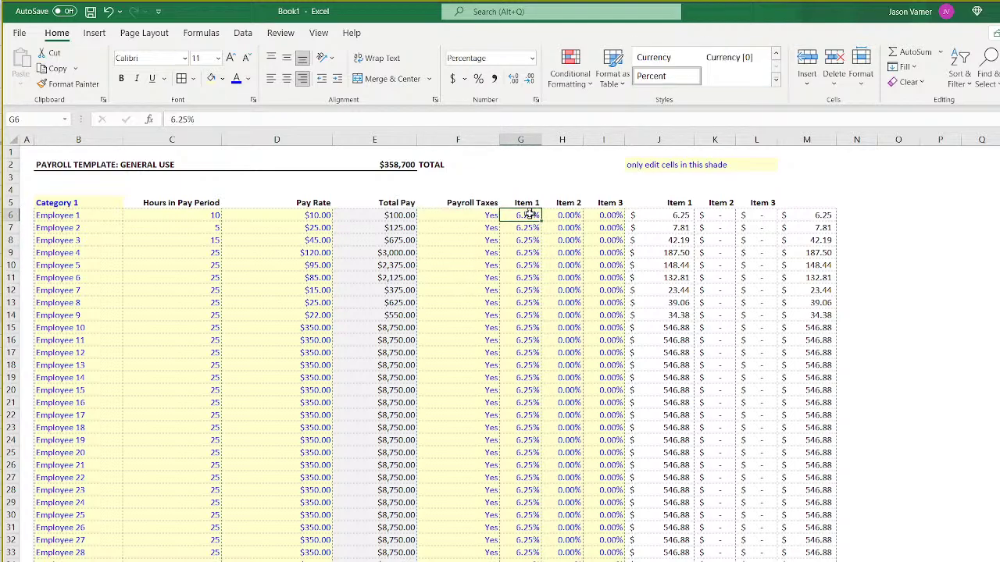
# Clear the Payroll Taxes header and Yes/No cells in column F by filling the blank cell F4 down over them.
pyautogui.click(494, 191)
pyautogui.moveTo(500, 195)
pyautogui.mouseDown()
pyautogui.moveTo(511, 323)
pyautogui.moveTo(504, 561)
pyautogui.mouseUp()
pyautogui.click(603, 561)
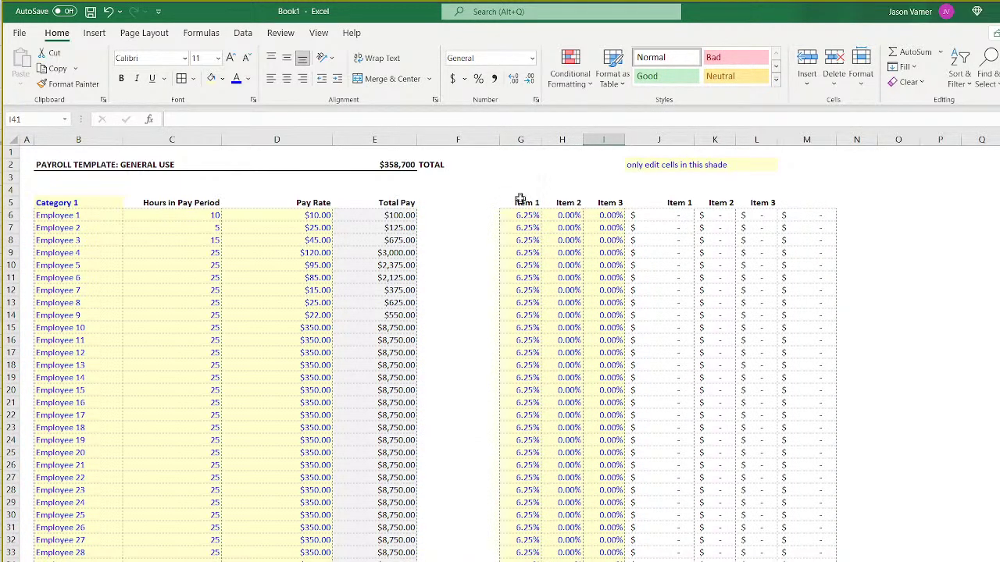
# Move the block of item rates, item amounts and sums from column G one column over to start at F5.
pyautogui.moveTo(521, 202); pyautogui.dragTo(828, 561)
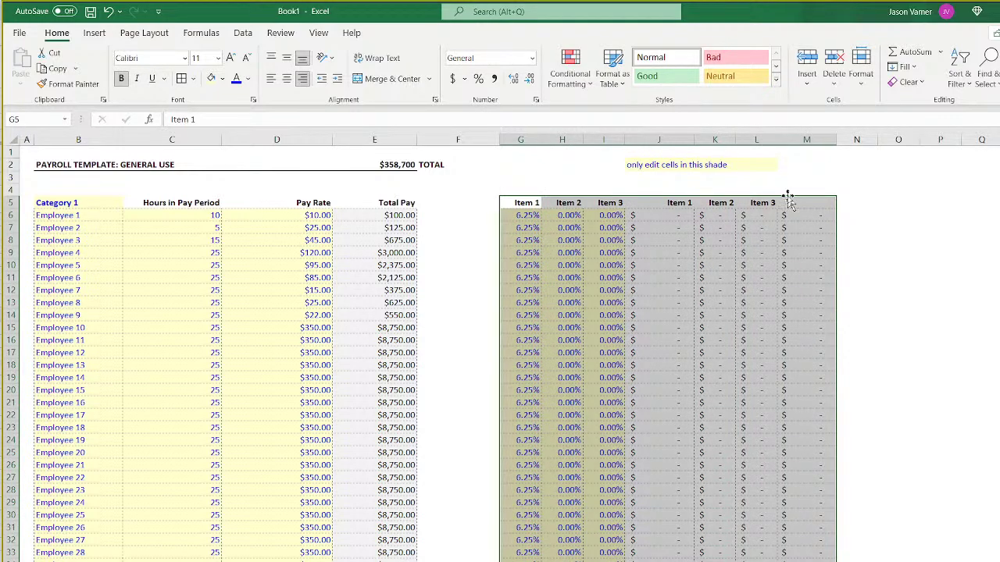
pyautogui.moveTo(785, 196); pyautogui.dragTo(759, 200)
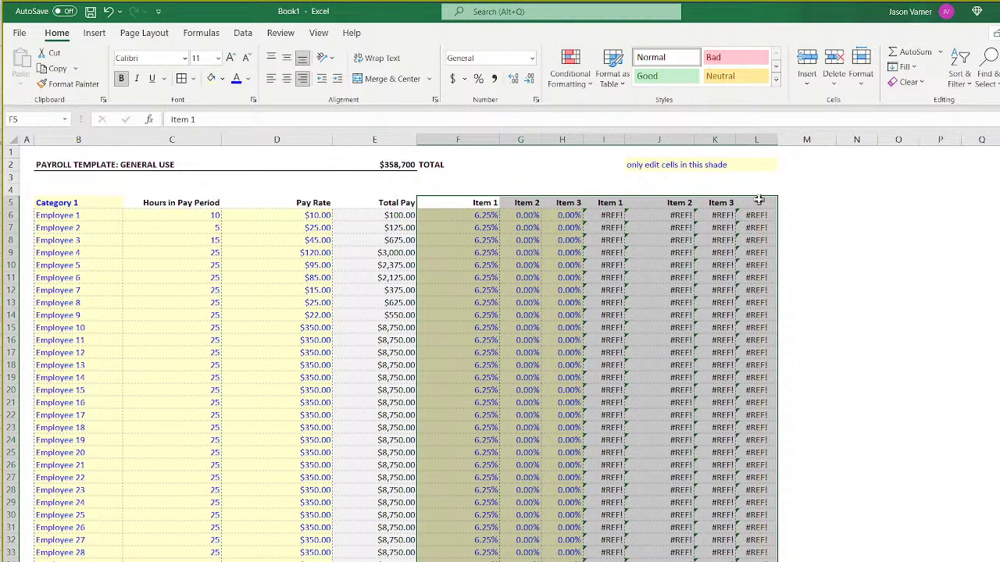
pyautogui.click(824, 250)
# Enter =F6*$D6 in I6 for Employee 1's Item 1 amount and fill it across to column L and down the employee rows.
pyautogui.click(617, 219)
pyautogui.write('=')
pyautogui.click(469, 216)
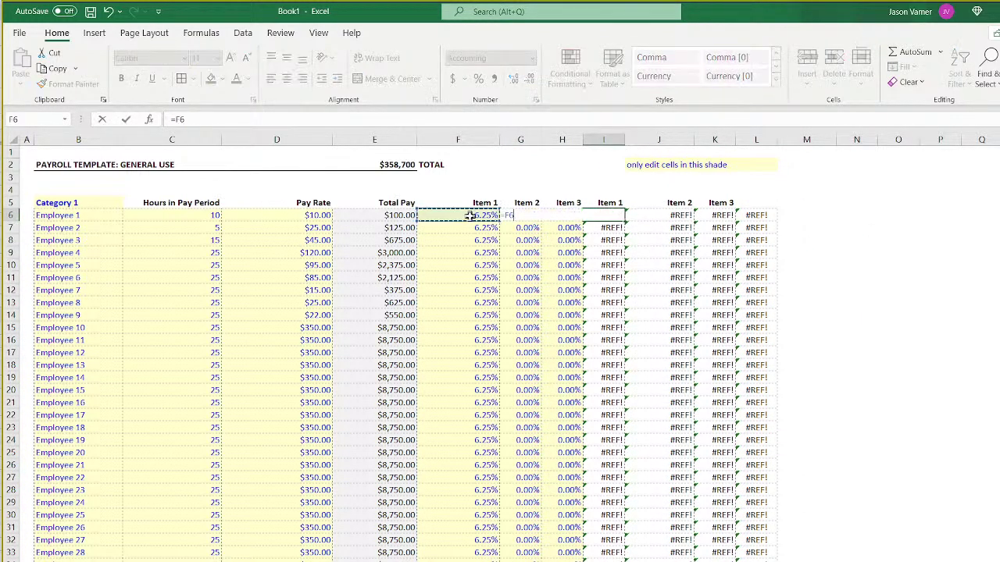
pyautogui.write('*')
pyautogui.click(317, 216)
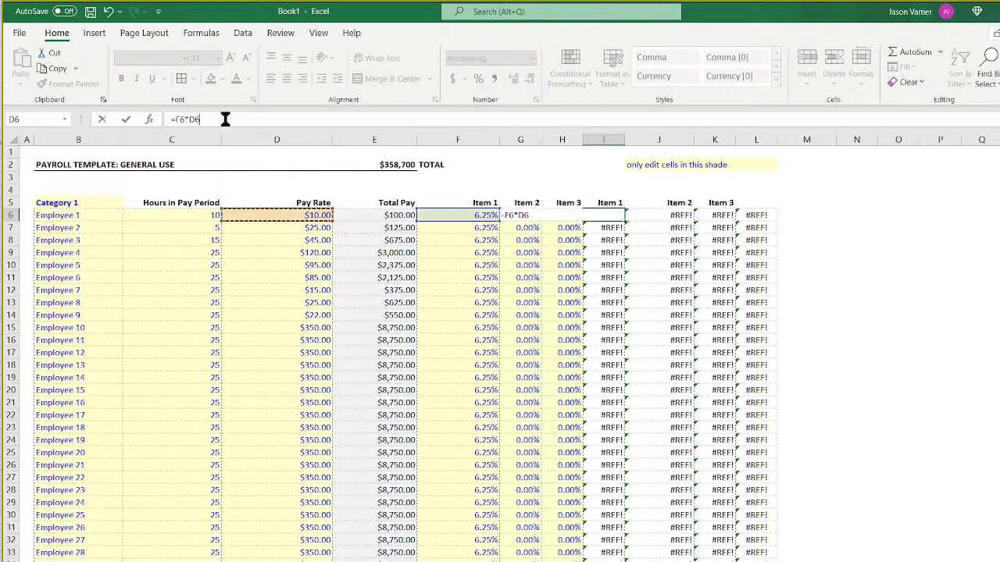
pyautogui.click(188, 119)
pyautogui.write('$')
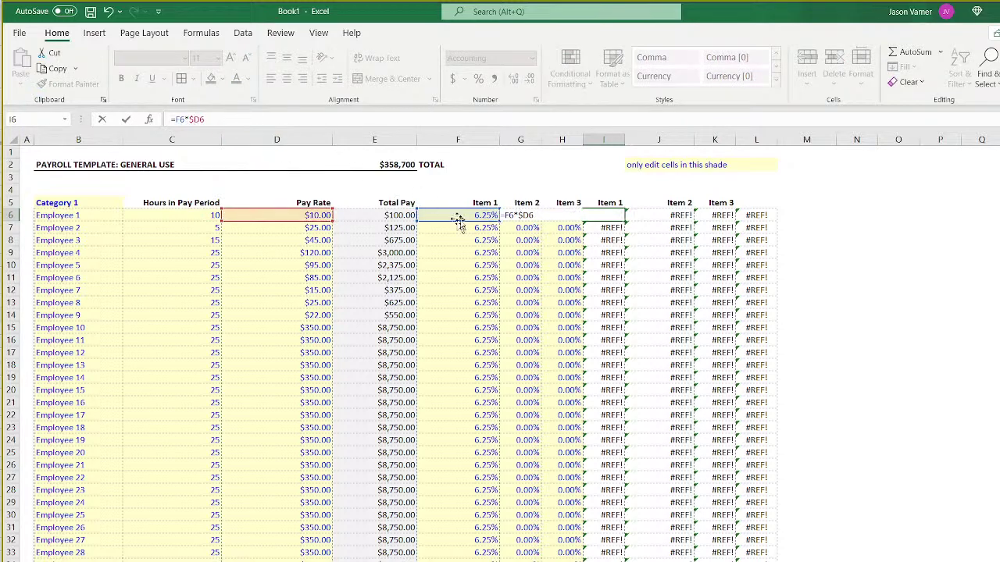
pyautogui.press('Return')
pyautogui.click(606, 217)
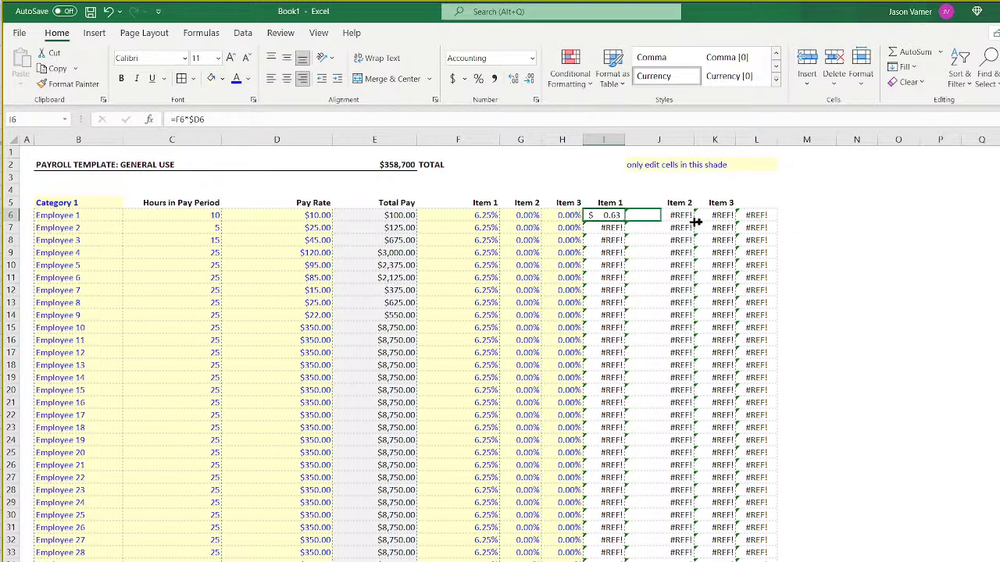
pyautogui.moveTo(695, 222); pyautogui.dragTo(773, 559)
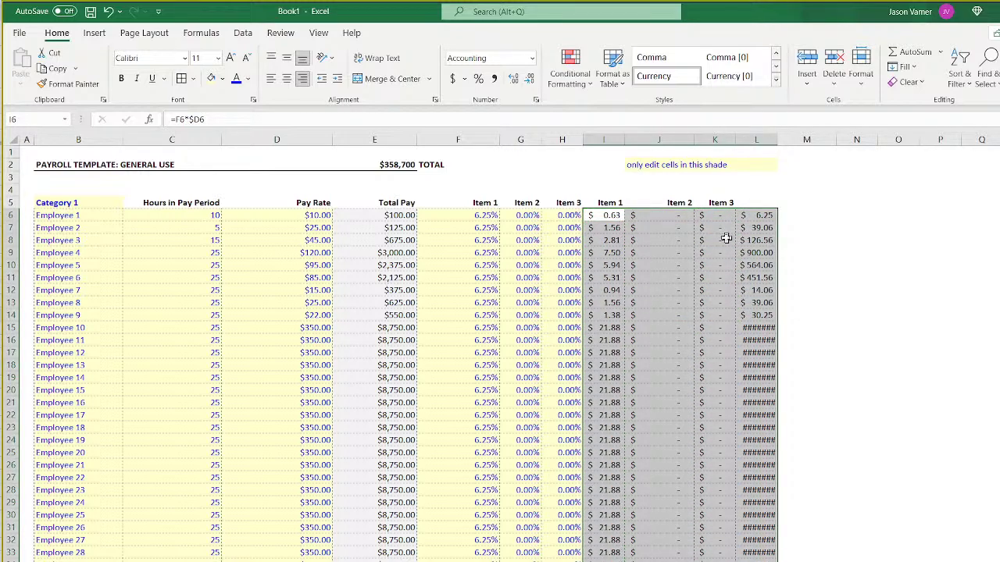
# Set the width of columns F through L to 11.
pyautogui.moveTo(756, 139); pyautogui.dragTo(484, 141)
pyautogui.rightClick(518, 143)
pyautogui.click(571, 322)
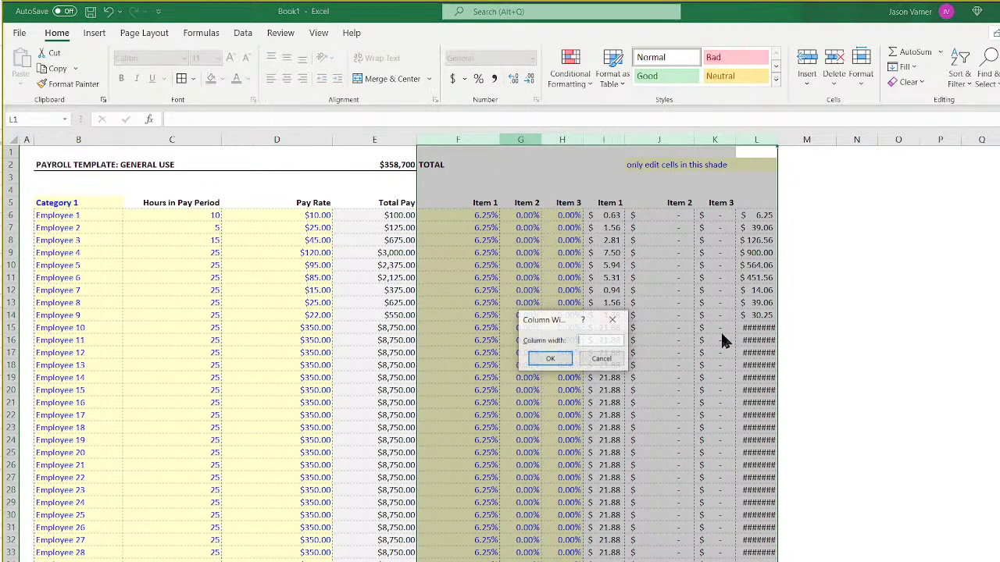
pyautogui.write('11')
pyautogui.press('Return')
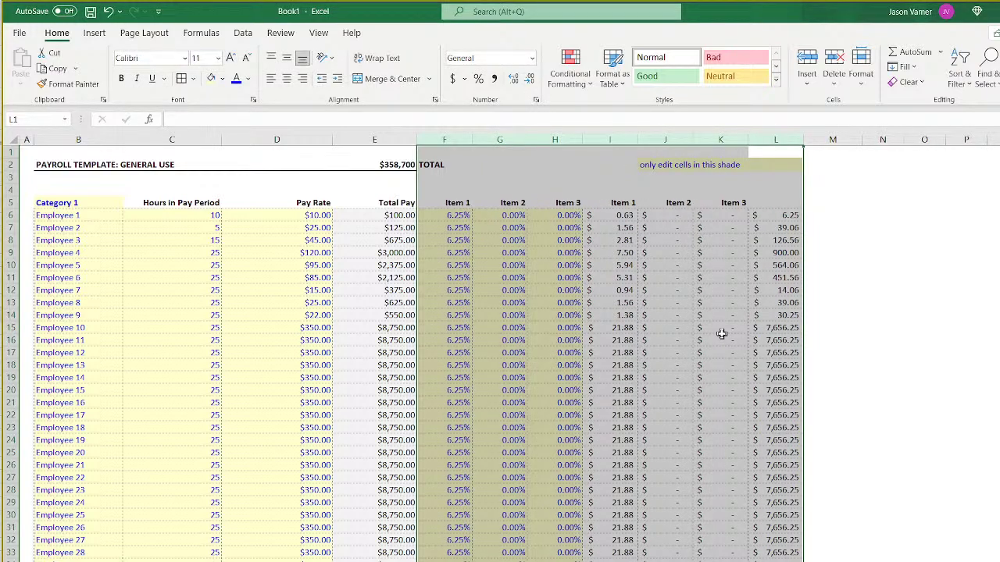
# Change the I6 formula to =F6*$E6 so it uses total pay, and fill it across to column K and down.
pyautogui.doubleClick(615, 216)
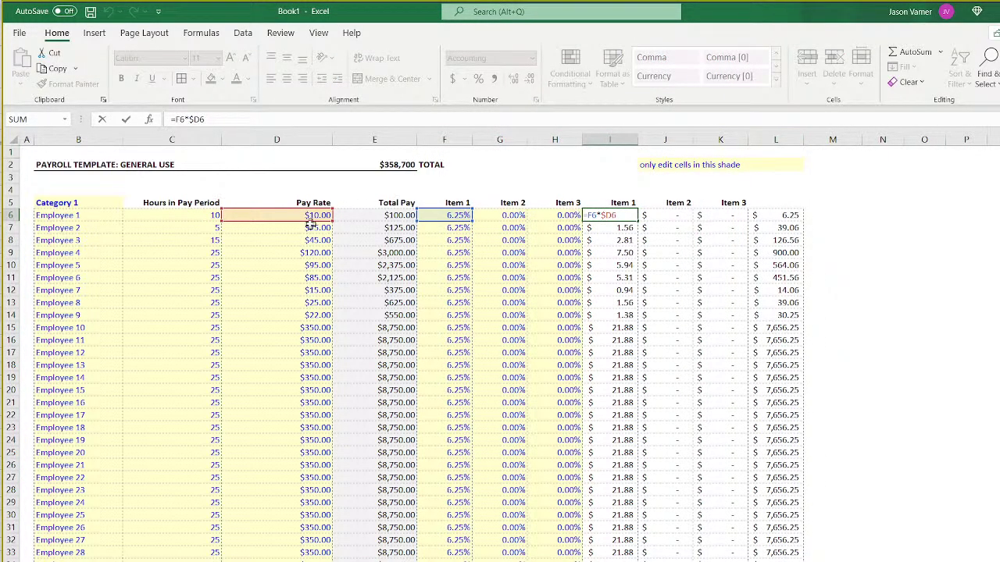
pyautogui.moveTo(310, 222); pyautogui.dragTo(364, 216)
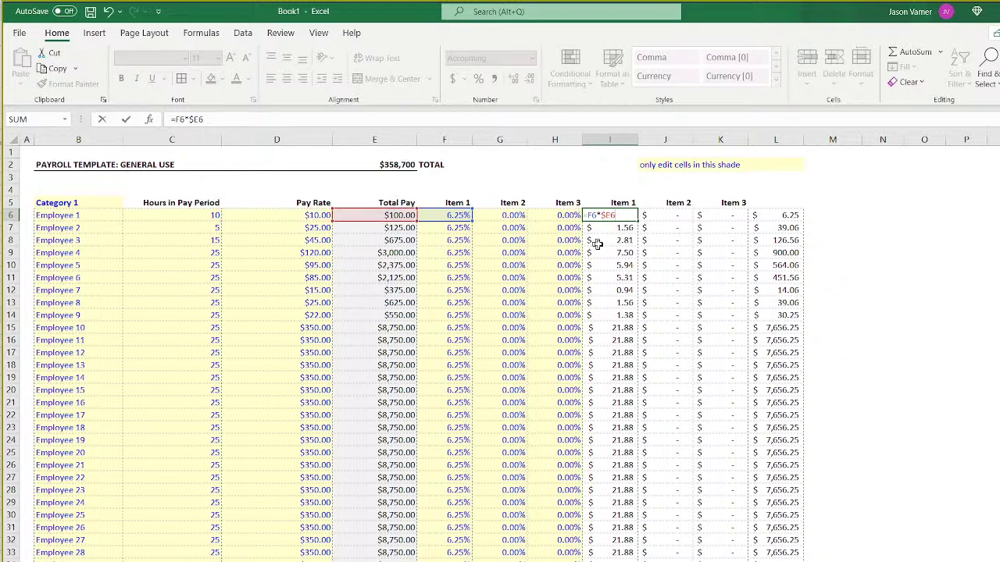
pyautogui.press('Return')
pyautogui.click(627, 216)
pyautogui.moveTo(636, 221); pyautogui.dragTo(730, 219)
pyautogui.doubleClick(748, 222)
# Enter the header Total in L5 above the summed amounts.
pyautogui.click(775, 201)
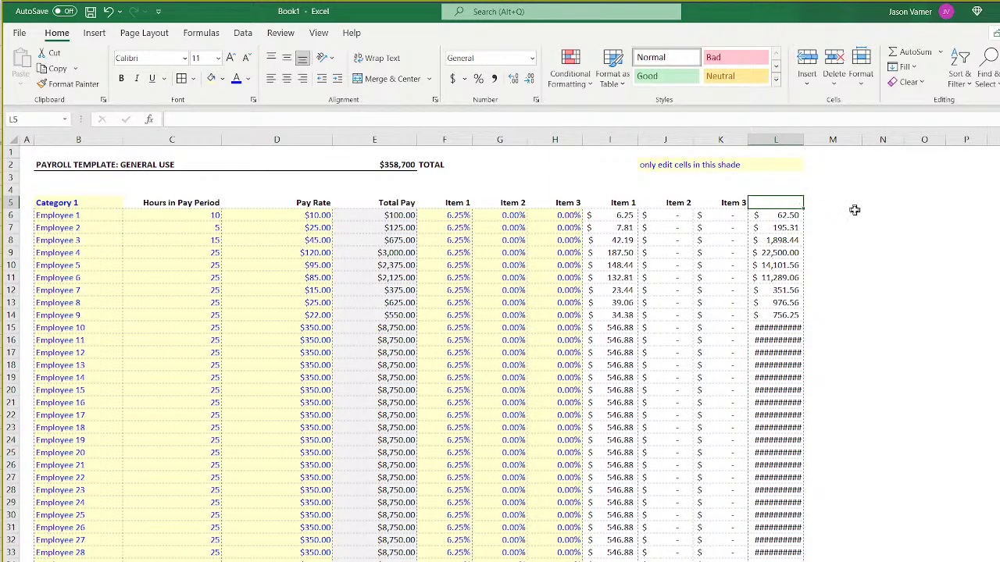
pyautogui.write('Total')
pyautogui.press('Return')
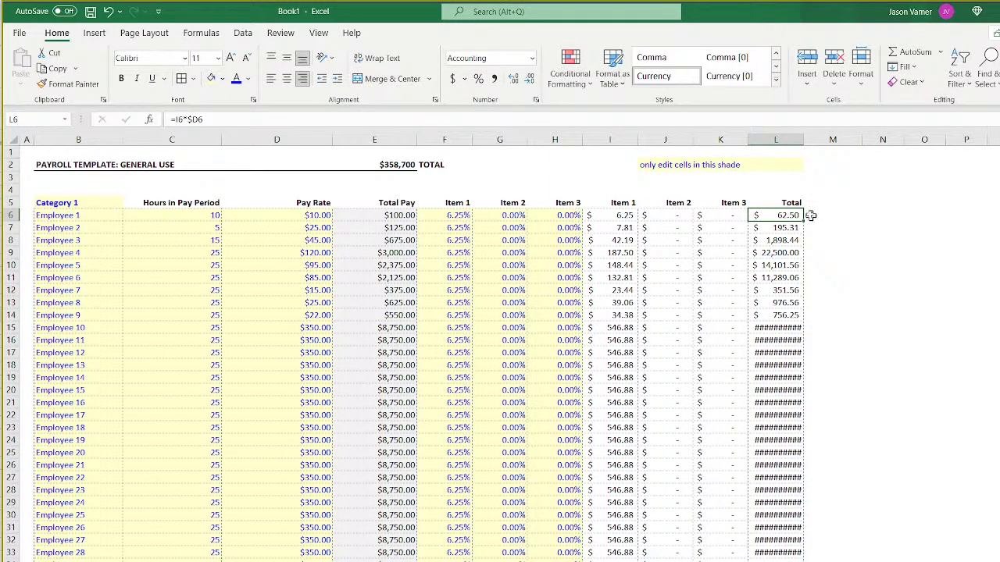
# Fit the width of column L to its amounts and inspect the formula in L15.
pyautogui.doubleClick(806, 141)
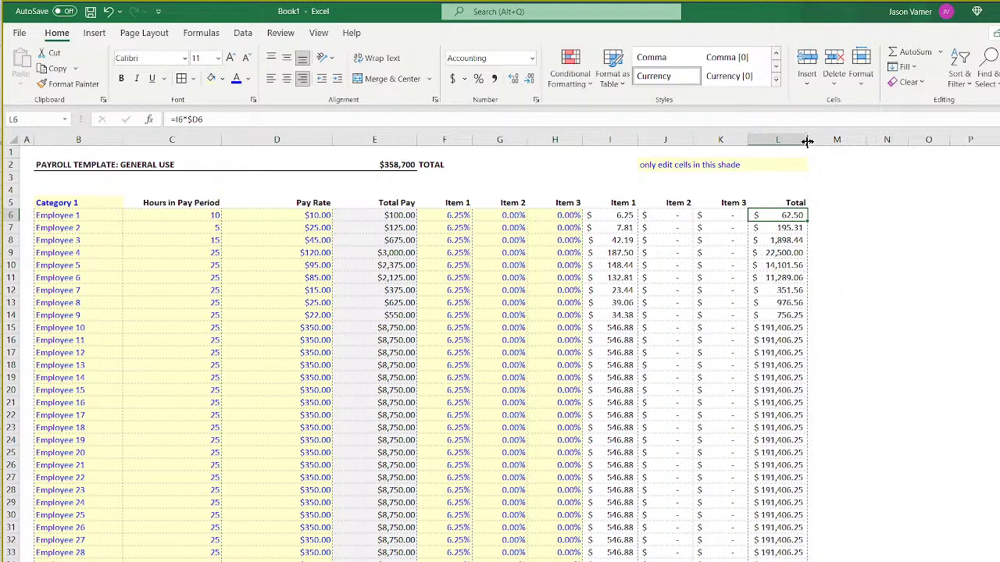
pyautogui.doubleClick(787, 329)
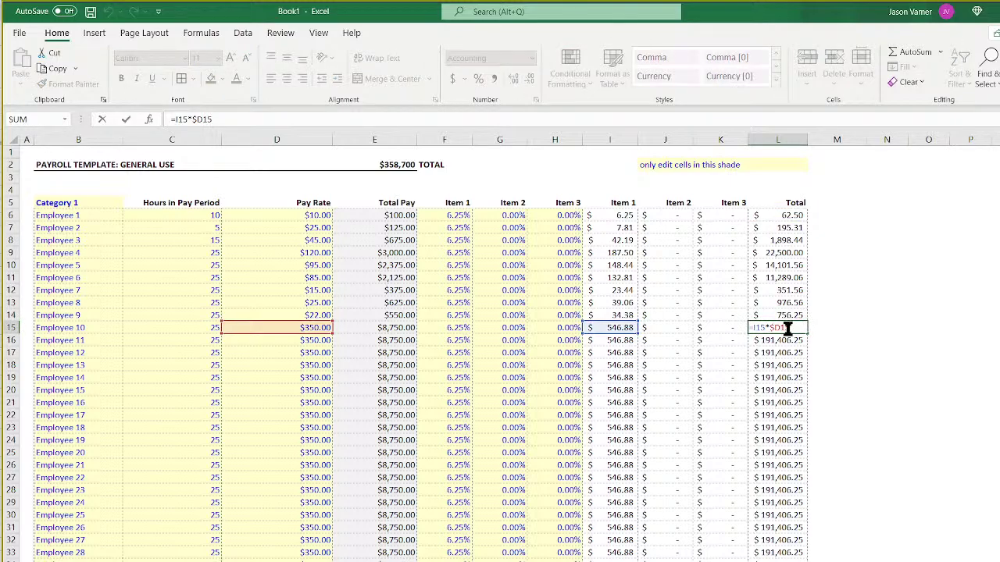
pyautogui.press('Return')
# Change the Total formula in L6 to =F6*$E6 and fill it down the employee rows.
pyautogui.click(797, 226)
pyautogui.doubleClick(787, 213)
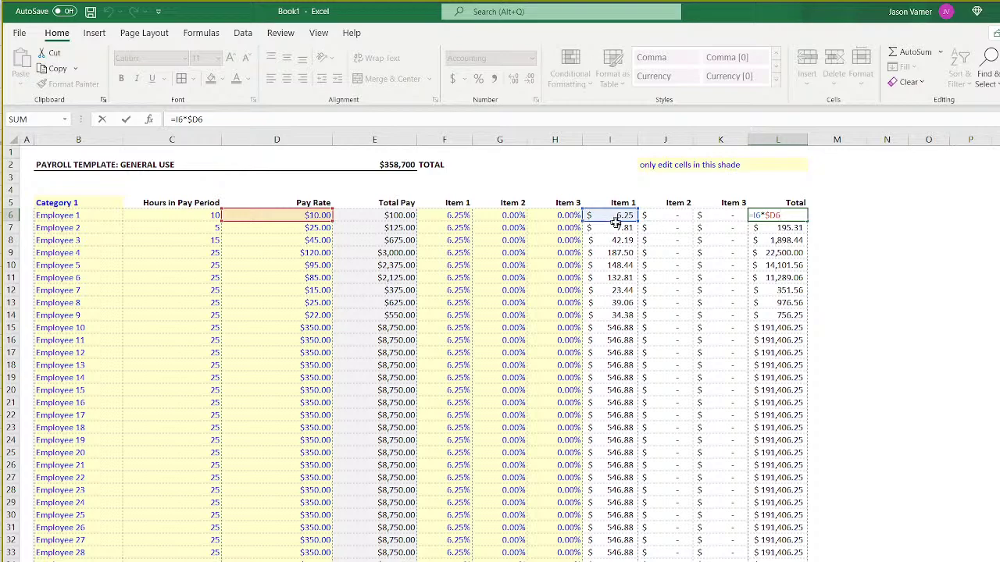
pyautogui.moveTo(582, 222); pyautogui.dragTo(458, 223)
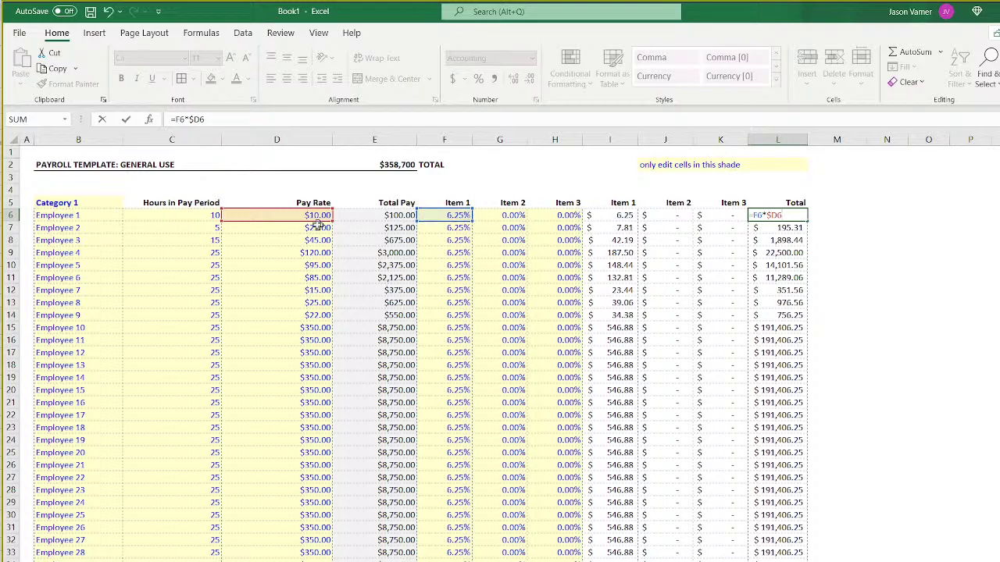
pyautogui.moveTo(315, 226); pyautogui.dragTo(371, 224)
pyautogui.hotkey('ctrl', 'Return')
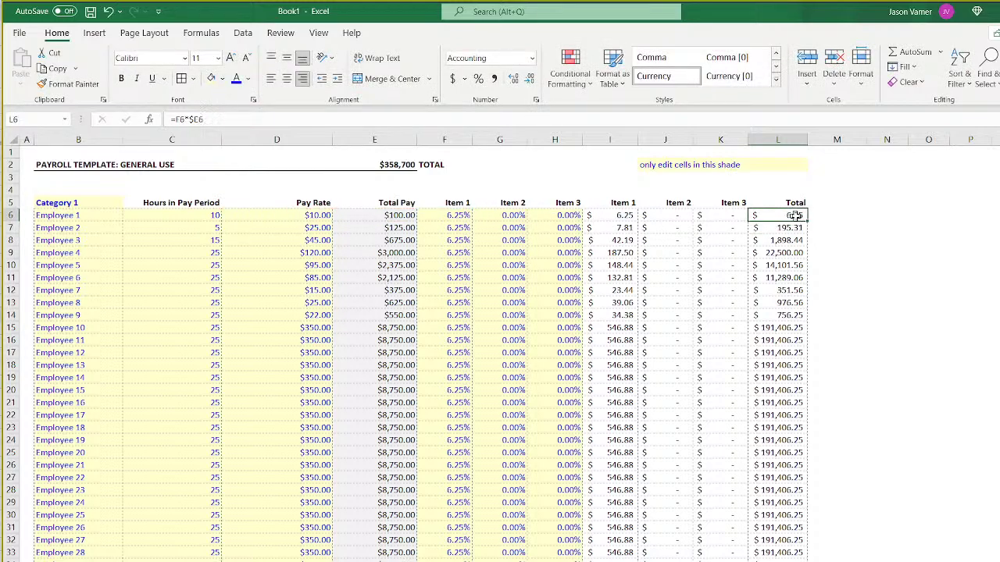
pyautogui.moveTo(804, 221); pyautogui.dragTo(810, 558)
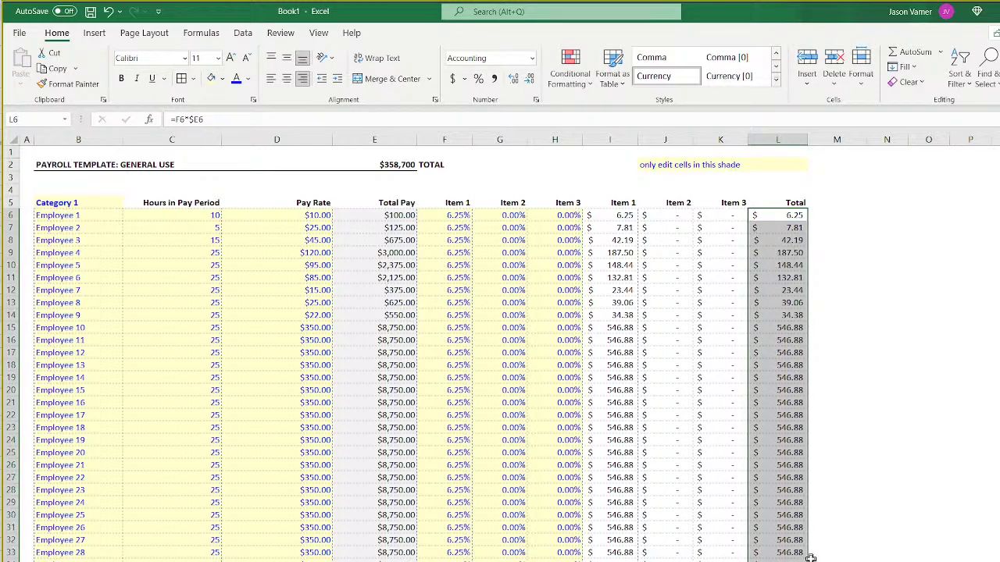
pyautogui.click(950, 427)
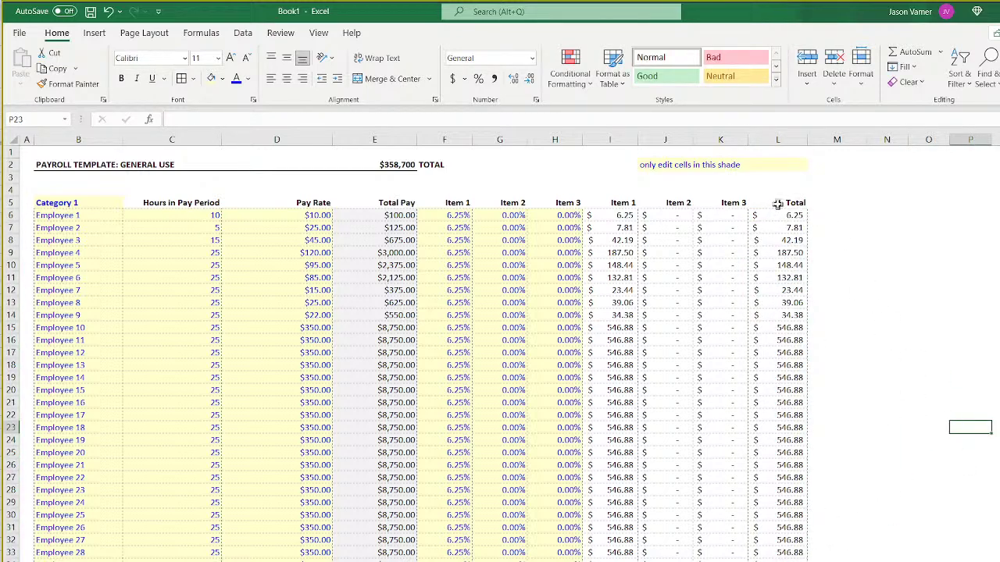
# Shade the Total column light gray from the L5 header down through the employee rows.
pyautogui.moveTo(778, 204); pyautogui.dragTo(781, 551)
pyautogui.click(222, 79)
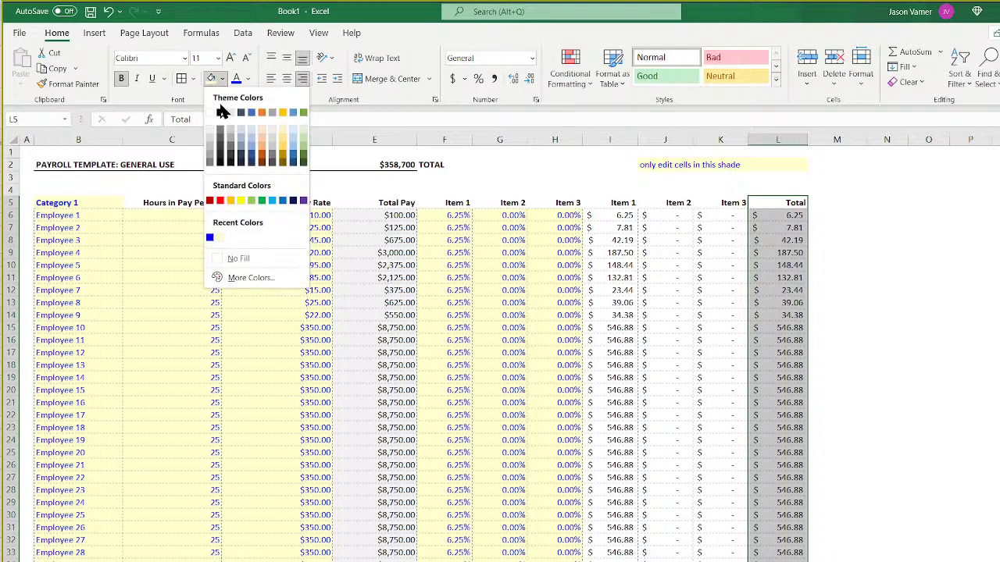
pyautogui.click(209, 128)
pyautogui.click(924, 275)
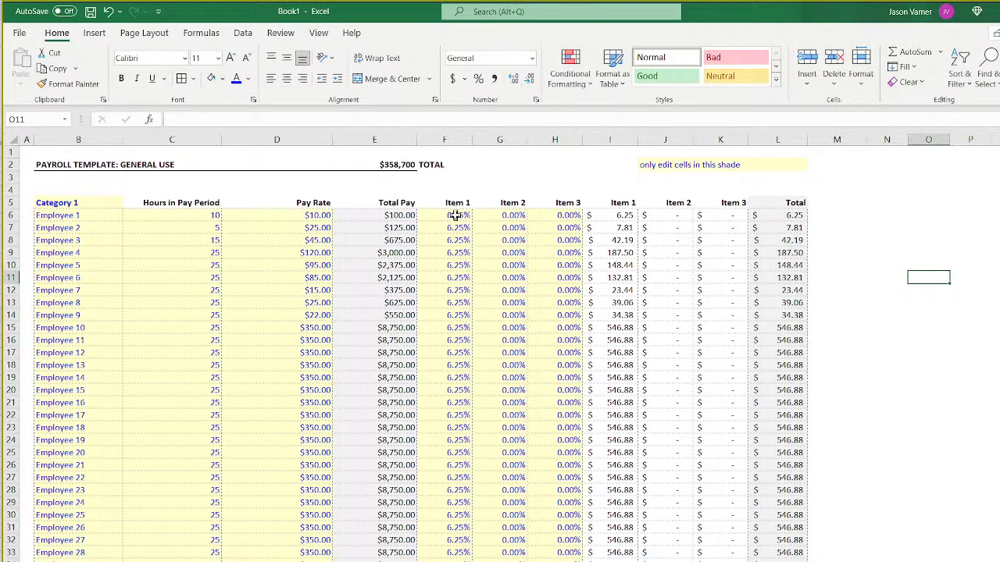
# Copy Category 1's item rates, item amounts and totals in columns F through L, from row 6 down.
pyautogui.moveTo(457, 217); pyautogui.dragTo(777, 543)
pyautogui.rightClick(678, 301)
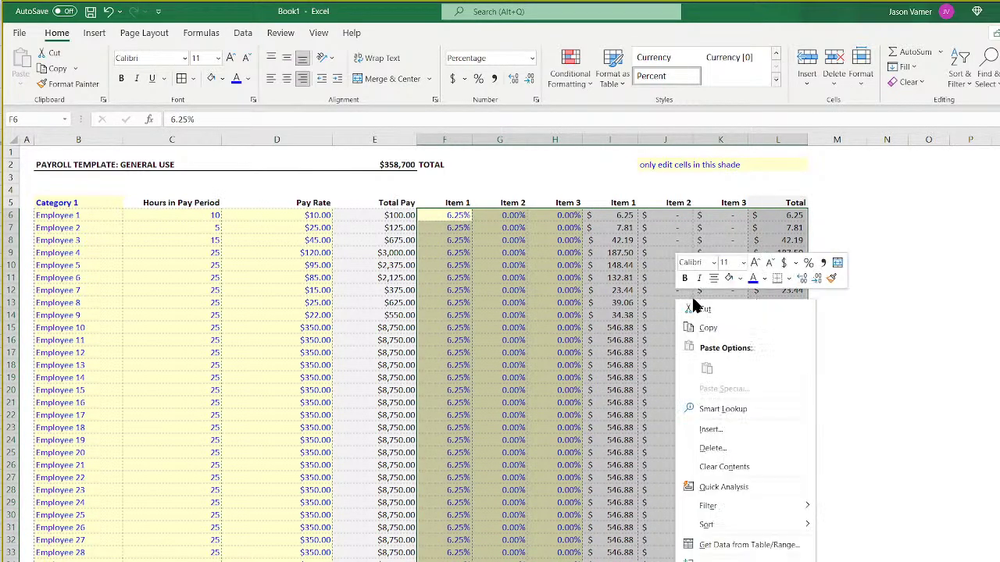
pyautogui.click(708, 328)
pyautogui.scroll(-7, 516, 367)
pyautogui.rightClick(432, 356)
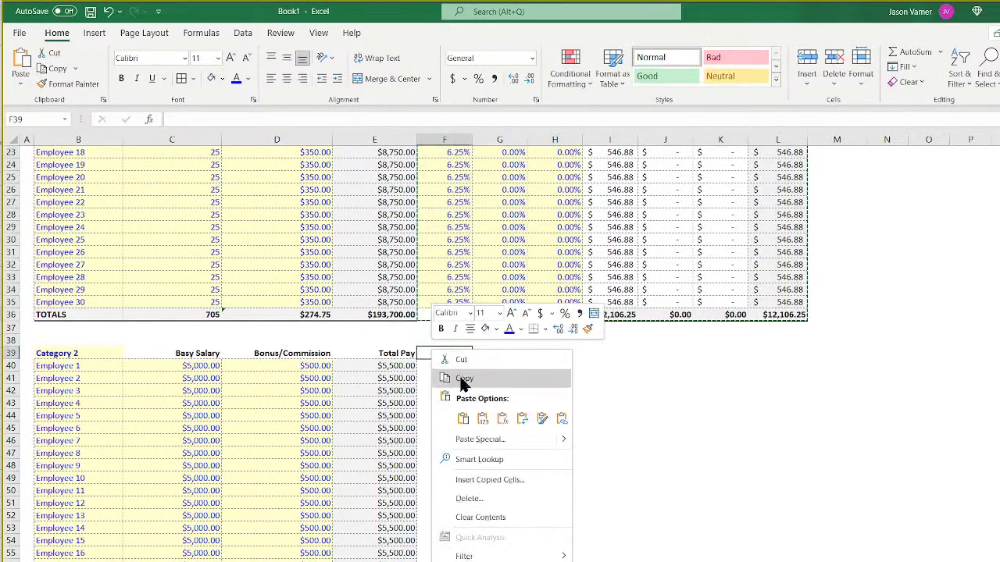
pyautogui.click(463, 418)
pyautogui.click(108, 11)
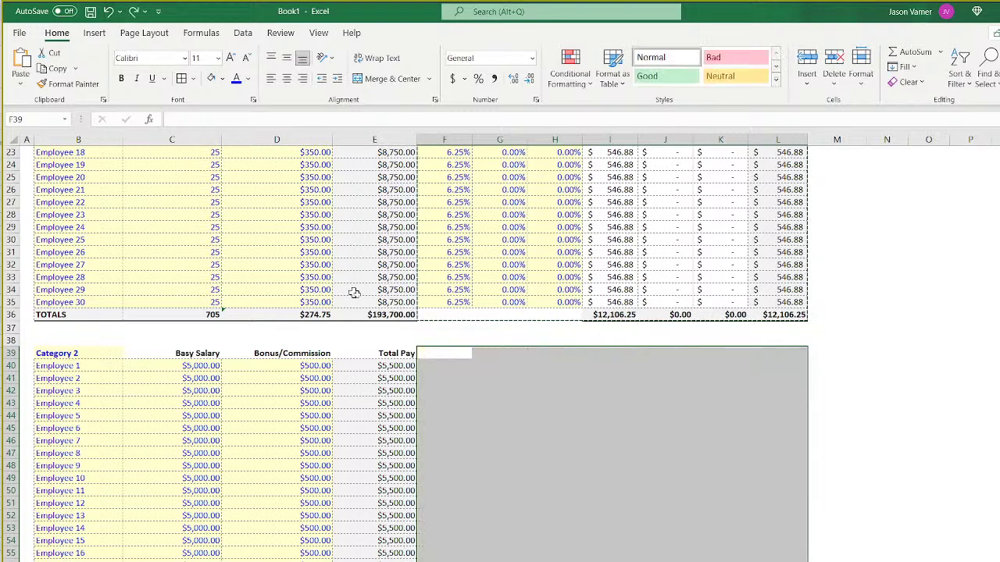
# Paste the copied rates, amounts and totals block into the Category 2 section starting at F40.
pyautogui.click(446, 365)
pyautogui.rightClick(446, 366)
pyautogui.click(513, 417)
pyautogui.scroll(-3, 809, 428)
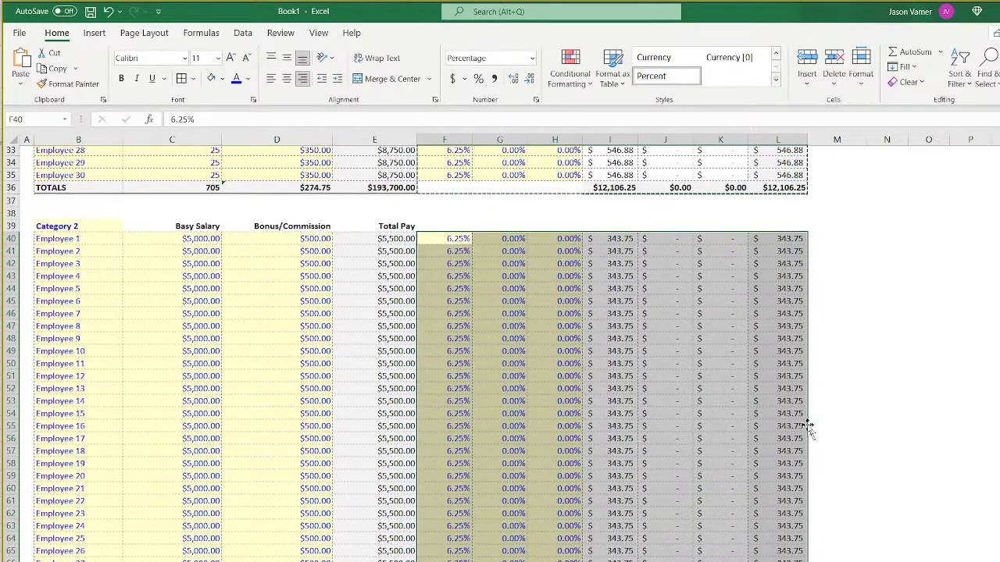
# Inspect the I40 formula and the Item 2 and Item 3 rates of the Category 2 employees.
pyautogui.doubleClick(597, 229)
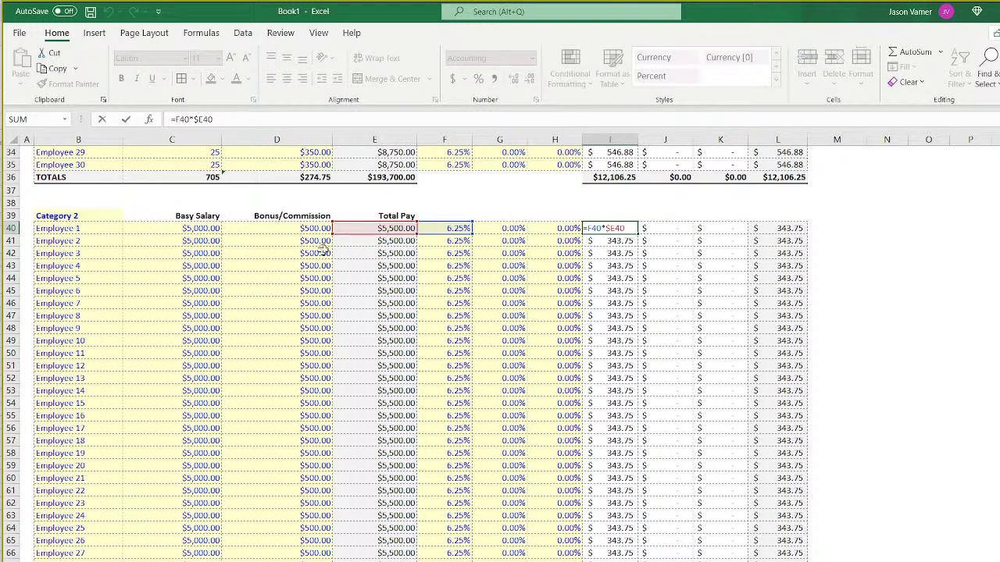
pyautogui.press('Return')
pyautogui.click(523, 227)
pyautogui.click(564, 228)
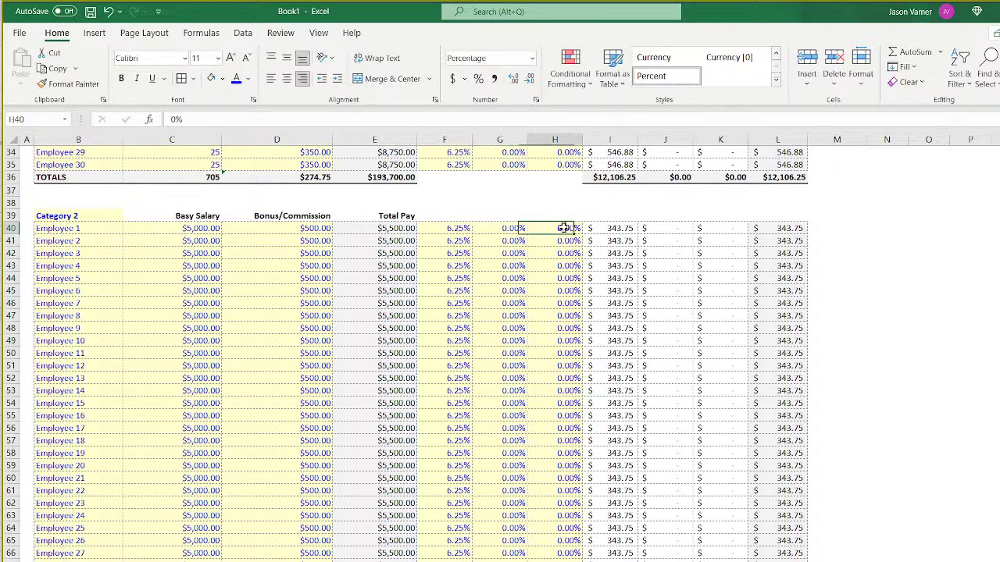
pyautogui.click(554, 254)
pyautogui.click(500, 267)
pyautogui.scroll(11, 499, 310)
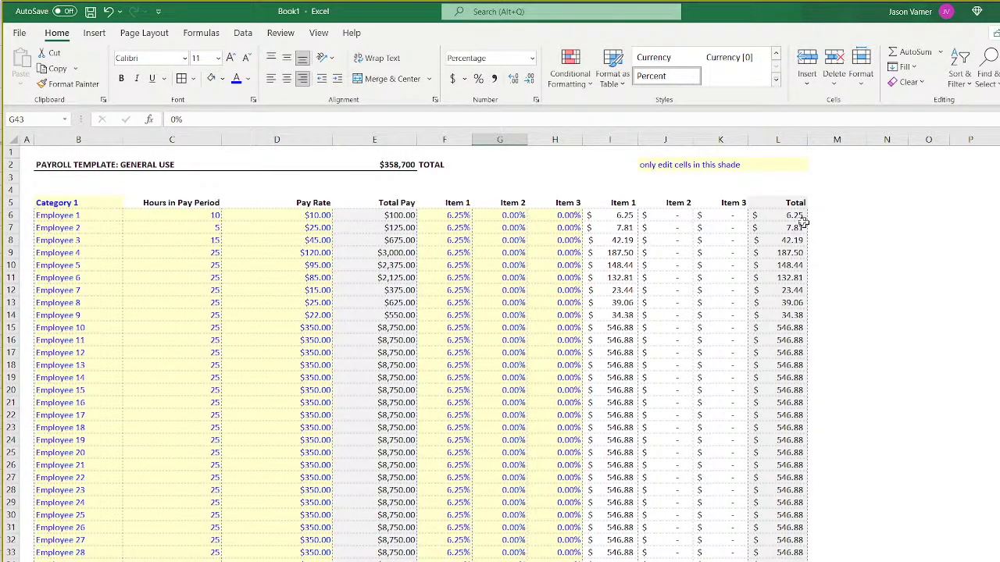
# Widen the Total column L slightly.
pyautogui.click(793, 215)
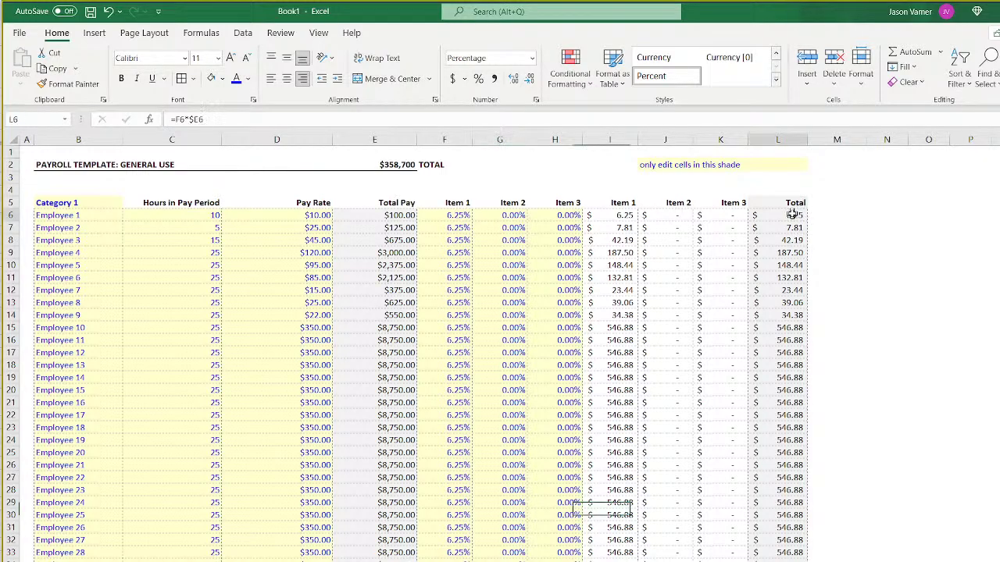
pyautogui.click(396, 202)
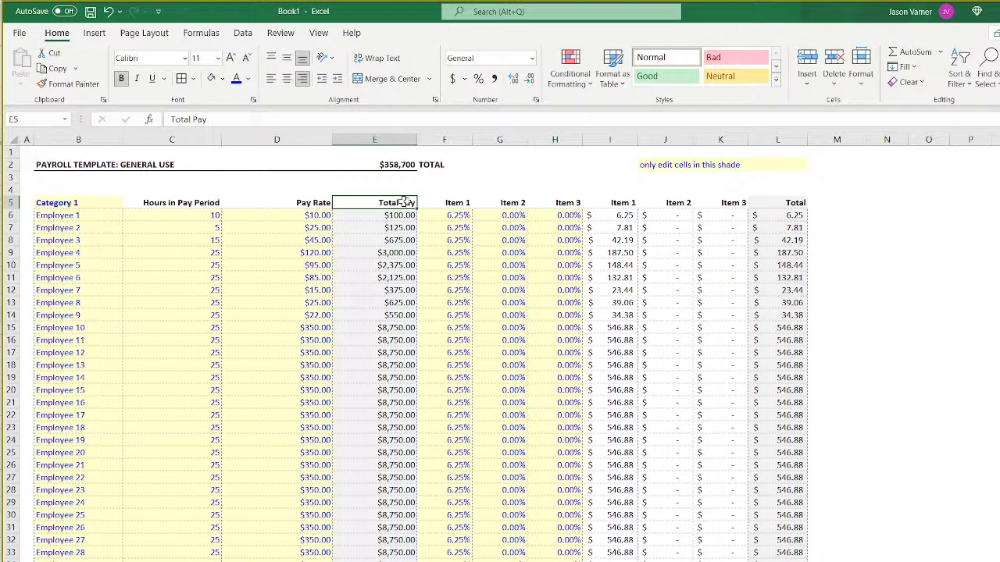
pyautogui.moveTo(807, 140); pyautogui.dragTo(814, 141)
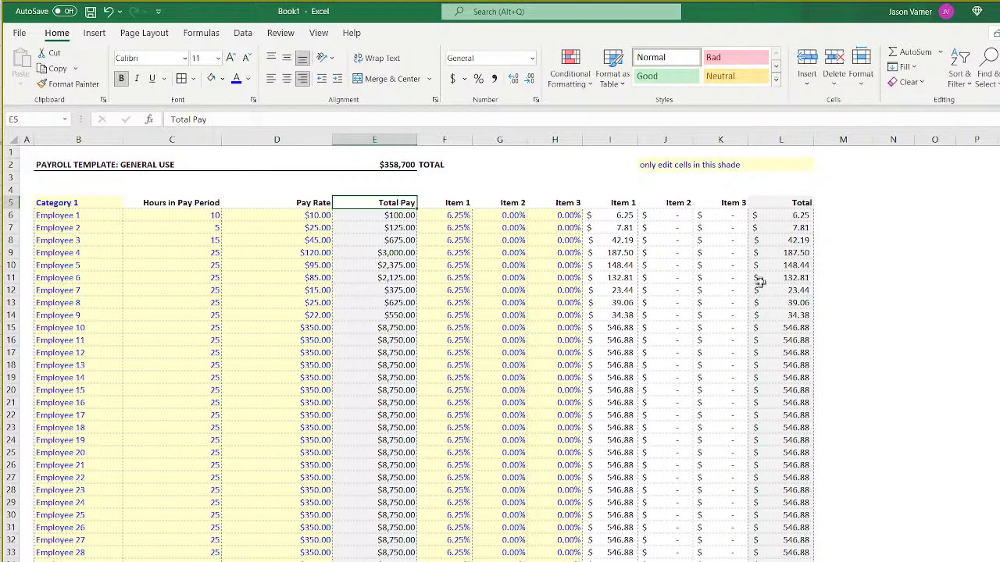
# Review Category 1's item amounts and item rates, and the column totals in E36 and L36.
pyautogui.moveTo(625, 217); pyautogui.dragTo(727, 561)
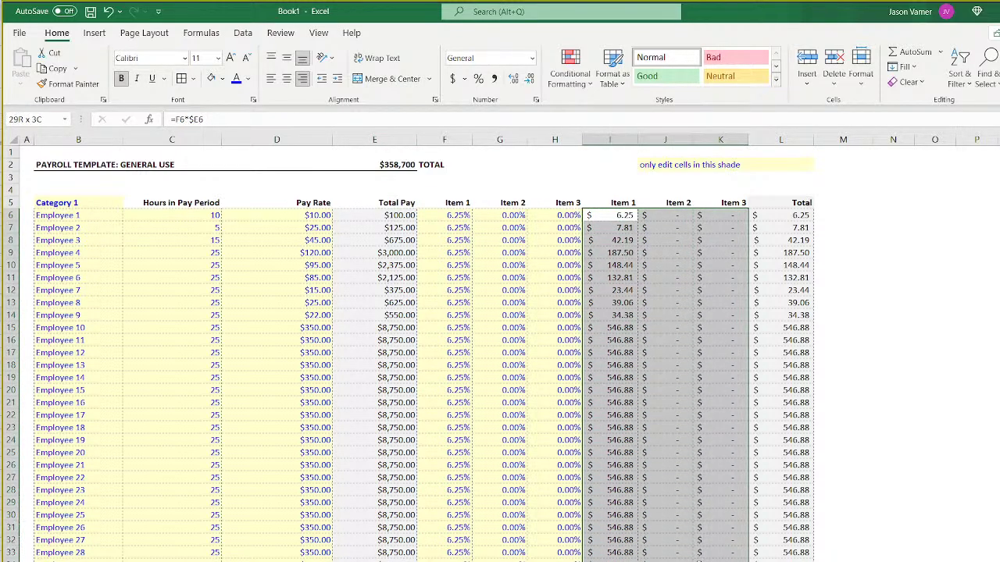
pyautogui.click(668, 267)
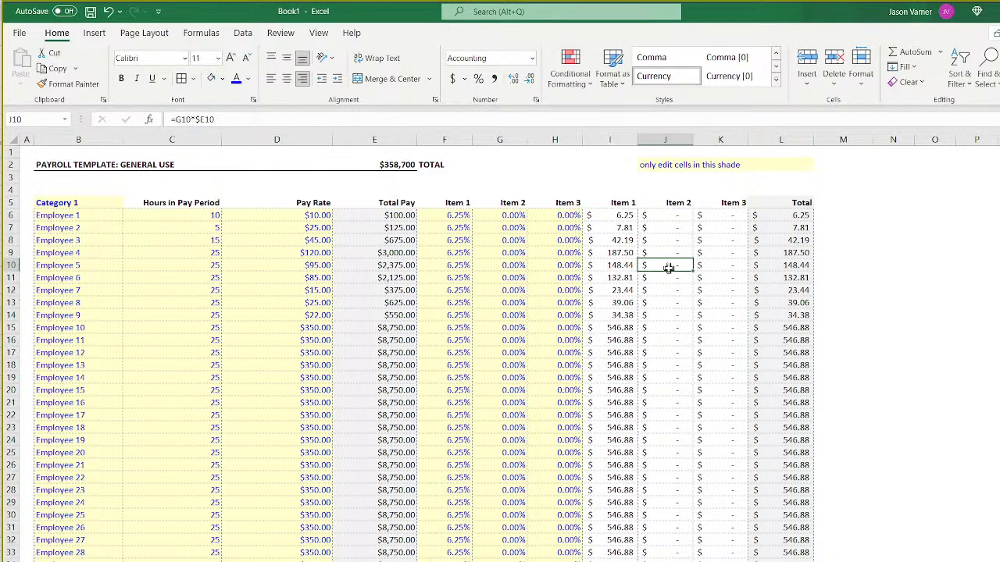
pyautogui.click(938, 327)
pyautogui.click(523, 242)
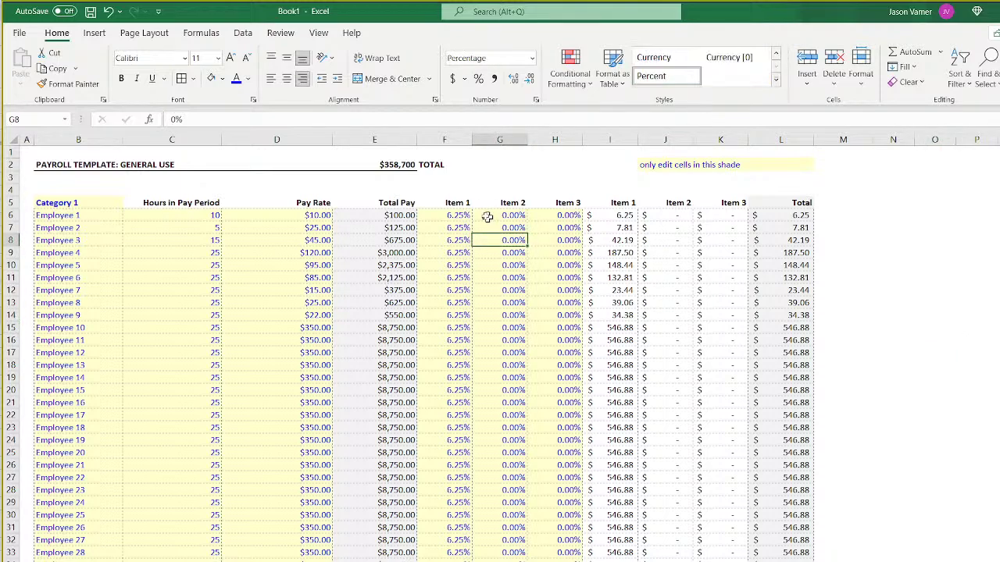
pyautogui.click(443, 214)
pyautogui.moveTo(443, 214); pyautogui.dragTo(566, 561)
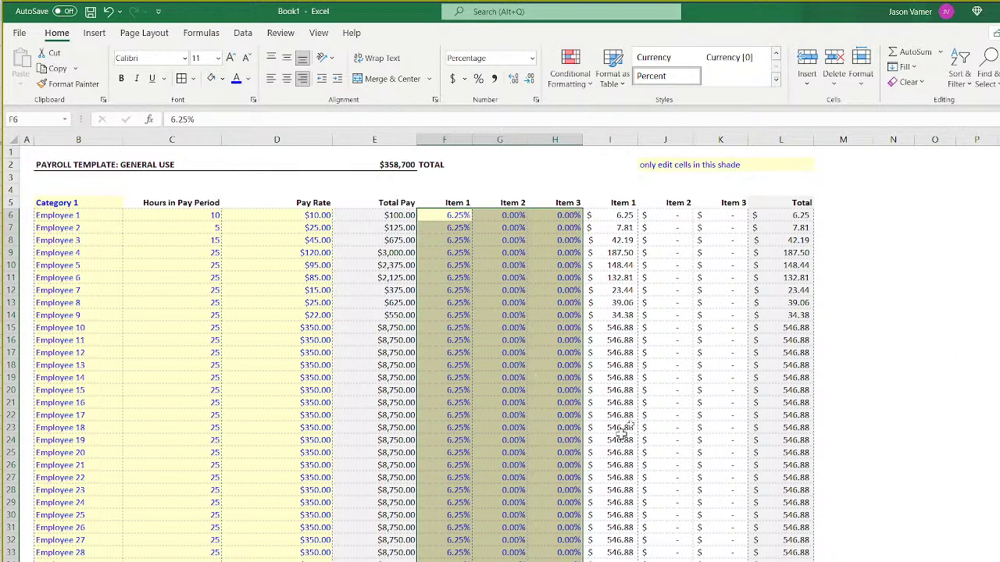
pyautogui.click(834, 205)
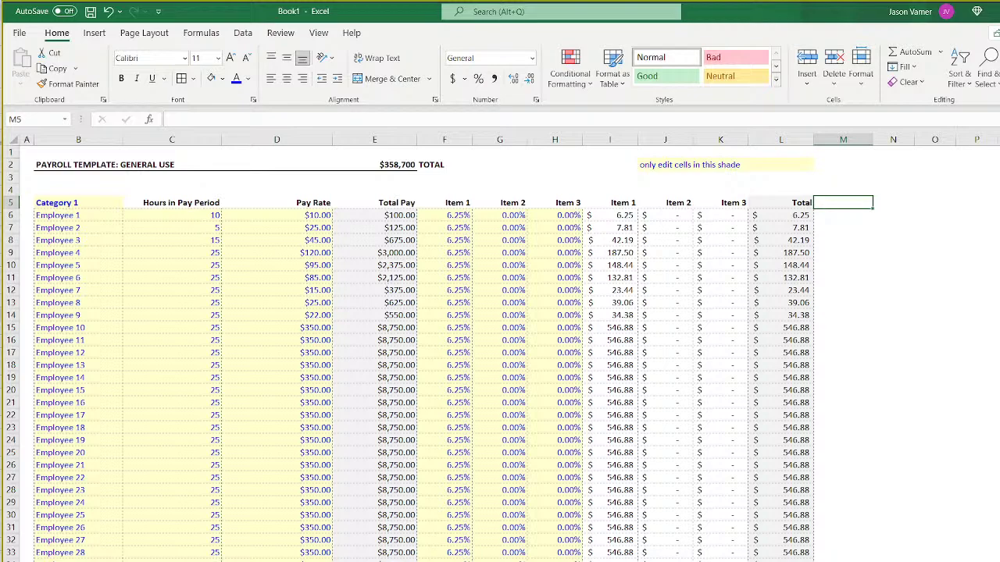
pyautogui.click(379, 561)
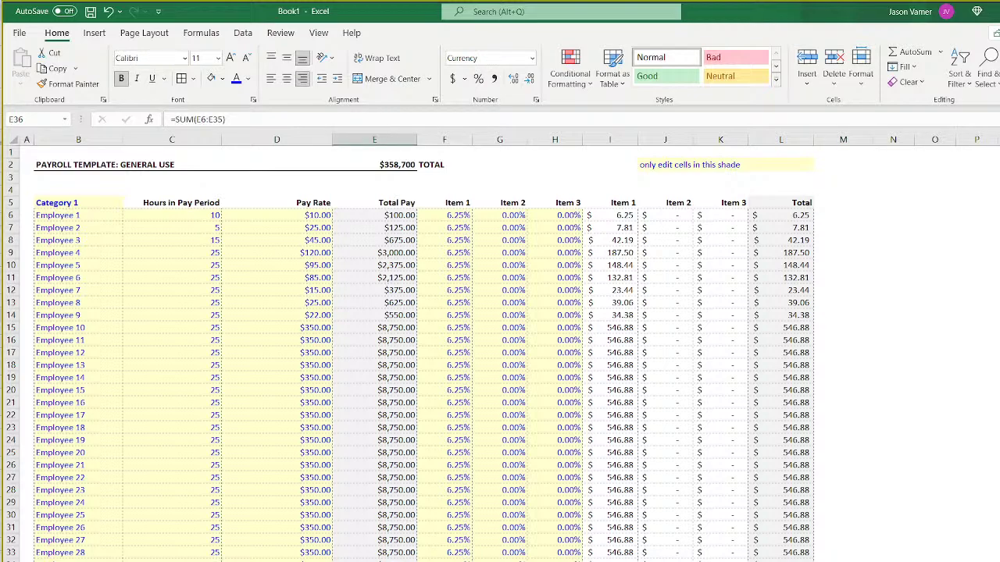
pyautogui.click(781, 561)
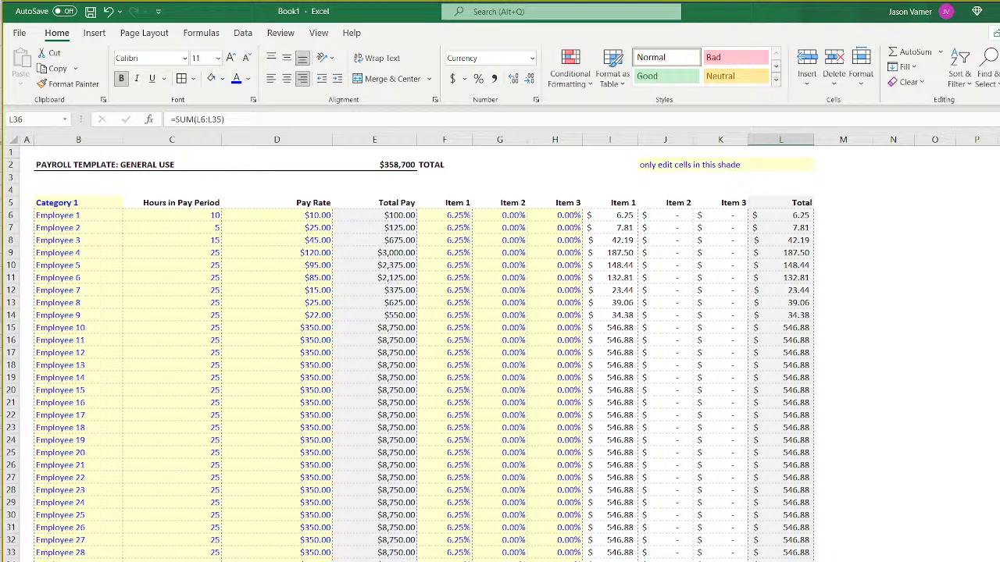
# Set Employee 18's Item 1 rate in F23 to 0%.
pyautogui.click(453, 217)
pyautogui.click(452, 240)
pyautogui.click(453, 302)
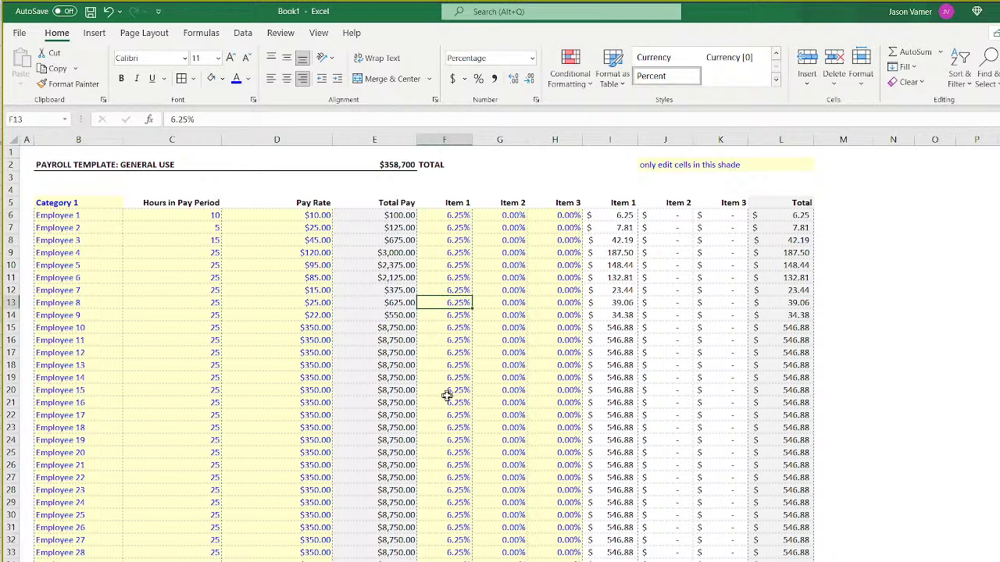
pyautogui.click(447, 391)
pyautogui.click(451, 465)
pyautogui.click(452, 440)
pyautogui.click(453, 427)
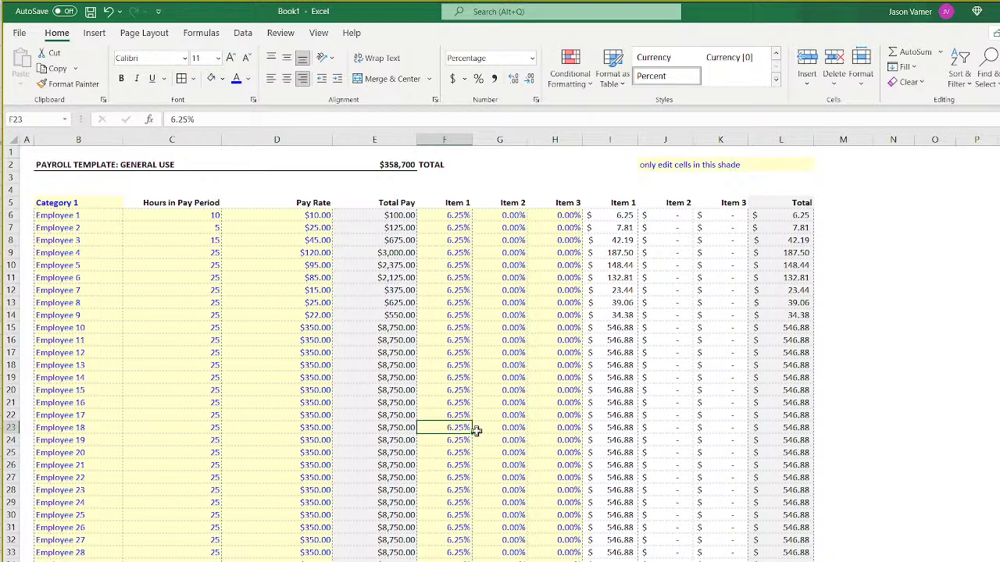
pyautogui.write('0')
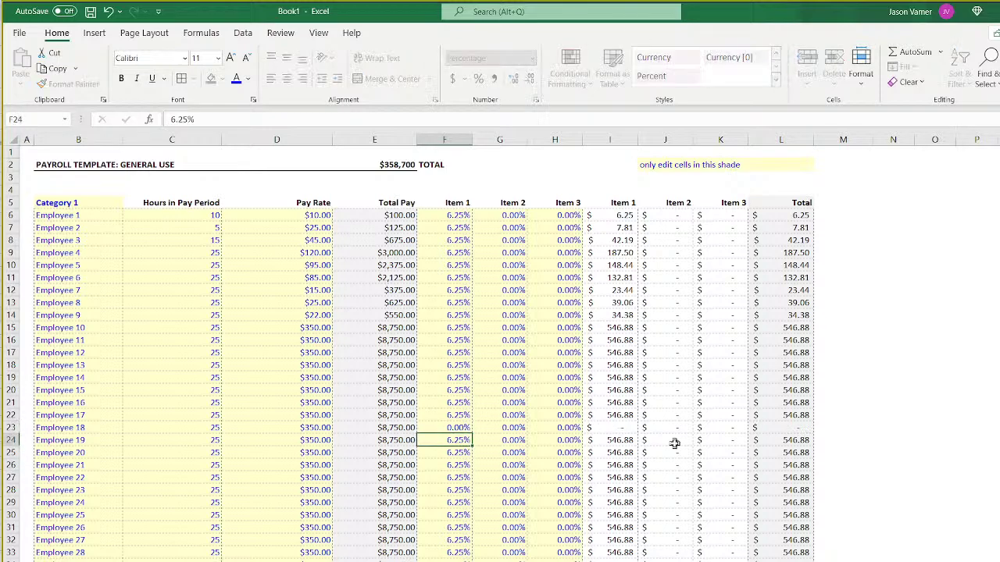
# Test a 54% Item 2 rate for Employee 18 in G23 and reset it to 0%.
pyautogui.press('Tab')
pyautogui.write('54')
pyautogui.press('Up')
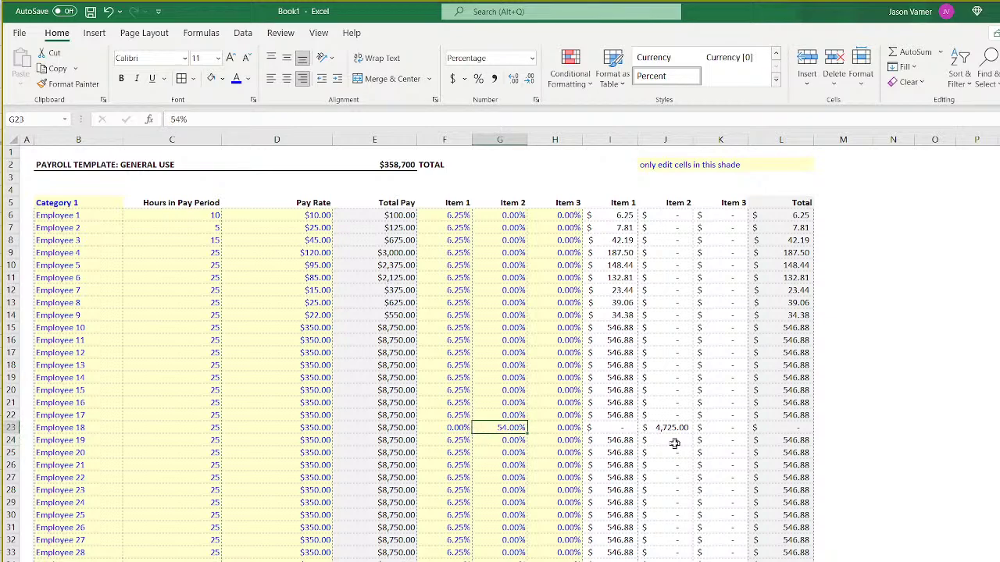
pyautogui.write('0')
pyautogui.press('Return')
# Test a 10% Item 3 rate for Employee 13 in H18 and reset it to 0%.
pyautogui.press('Up')
pyautogui.press('Up')
pyautogui.press('Right')
pyautogui.press('Up')
pyautogui.press('Up')
pyautogui.press('Up')
pyautogui.press('Up')
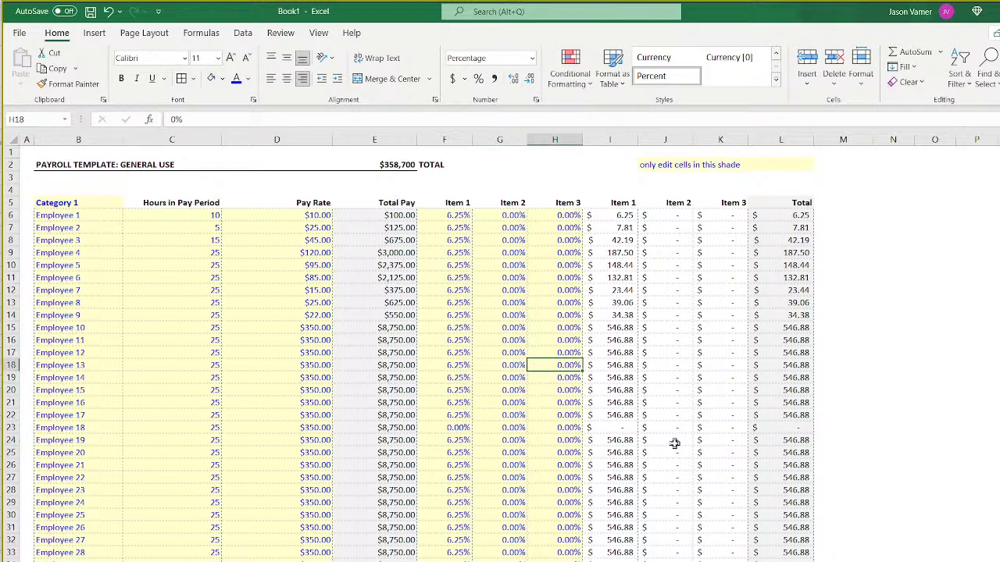
pyautogui.write('10')
pyautogui.press('Return')
pyautogui.press('Up')
pyautogui.write('0')
pyautogui.press('Return')
# Test a 100% Item 3 rate for Employee 11 in H16 and reset it to 0%.
pyautogui.press('Up')
pyautogui.press('Left')
pyautogui.press('Up')
pyautogui.press('Up')
pyautogui.press('Left')
pyautogui.press('Right')
pyautogui.press('Right')
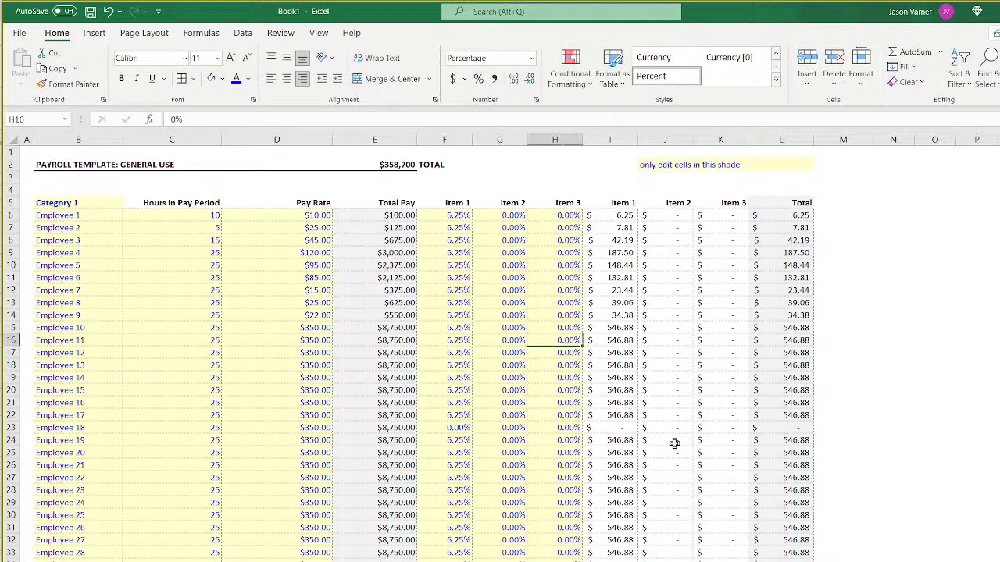
pyautogui.write('100')
pyautogui.press('Return')
pyautogui.press('Up')
pyautogui.write('0')
pyautogui.press('Return')
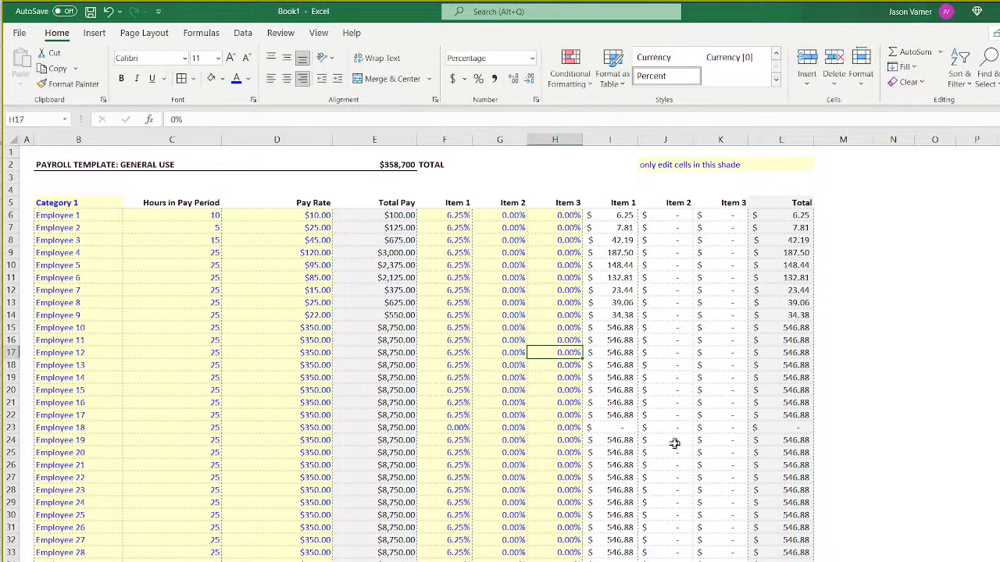
# Test a 10% Item 2 rate for Employee 11 in G16 and reset it to 0%.
pyautogui.press('Up')
pyautogui.press('Left')
pyautogui.write('10')
pyautogui.press('Return')
pyautogui.press('Up')
pyautogui.write('0')
pyautogui.press('Return')
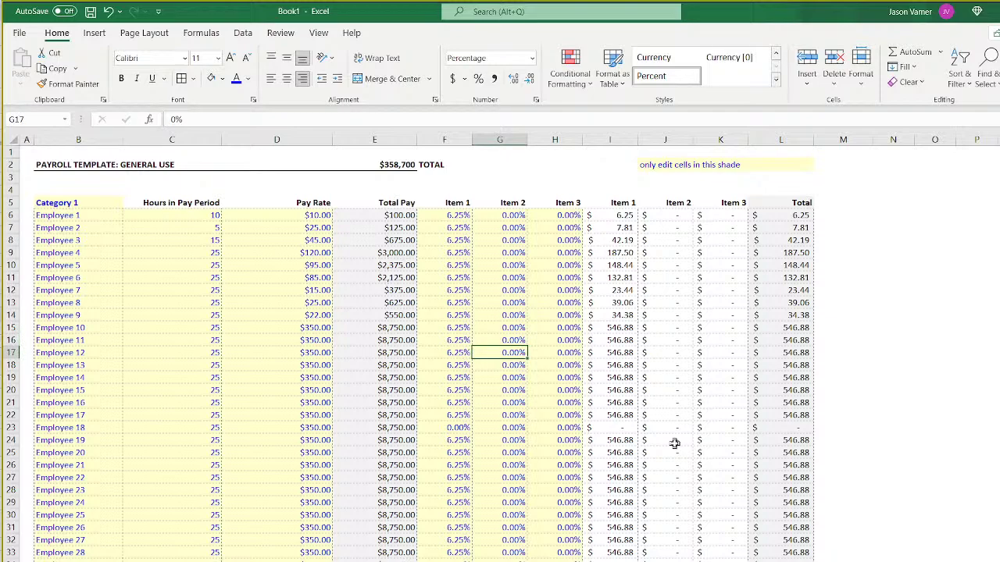
# Inspect the formula of the Category 1 Item 2 total in J36.
pyautogui.doubleClick(665, 561)
pyautogui.press('Return')
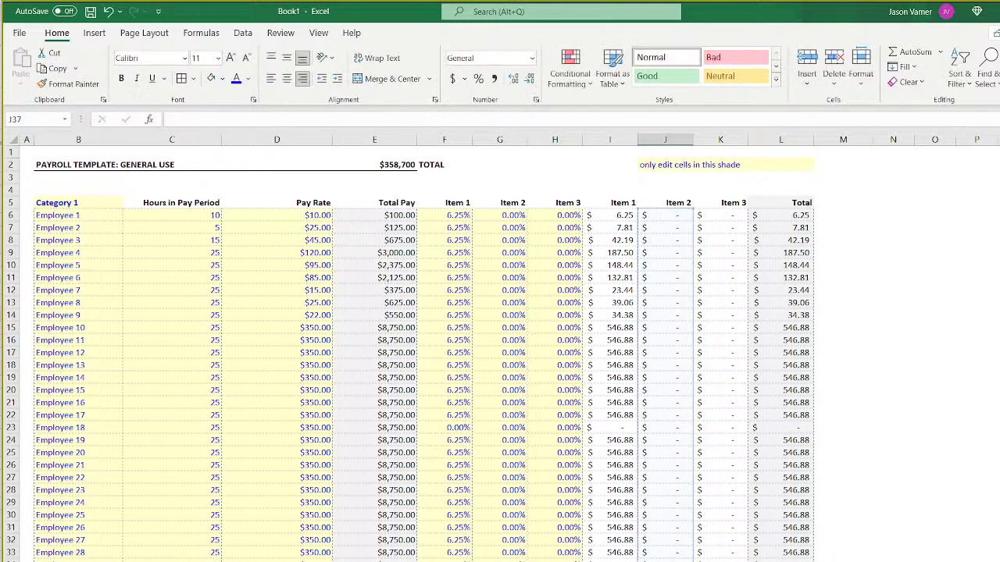
# Set the Item 1 rate of Category 2's Employee 21 in F60 to 0%.
pyautogui.scroll(-11, 666, 547)
pyautogui.click(468, 478)
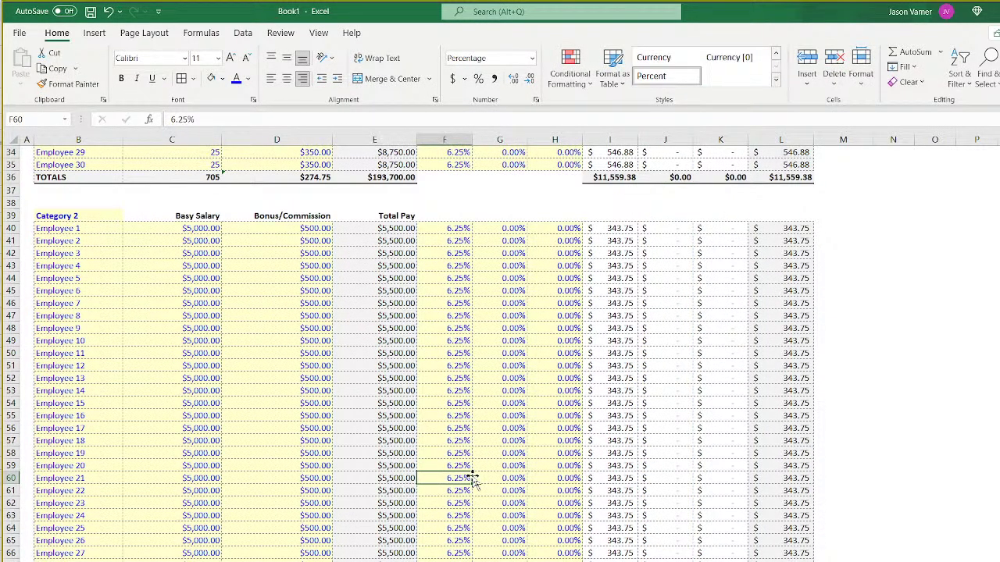
pyautogui.write('0')
pyautogui.press('Return')
# Test a 10% Item 2 rate for Category 2's Employee 21 in G60 and undo it.
pyautogui.press('Up')
pyautogui.press('Right')
pyautogui.write('10')
pyautogui.press('Return')
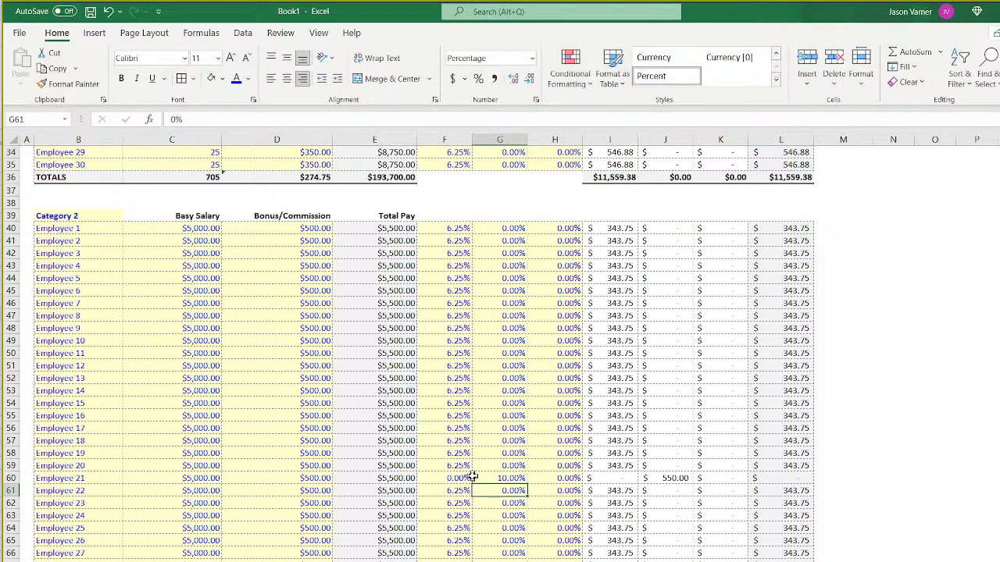
pyautogui.hotkey('ctrl', 'z')
pyautogui.scroll(11, 553, 463)
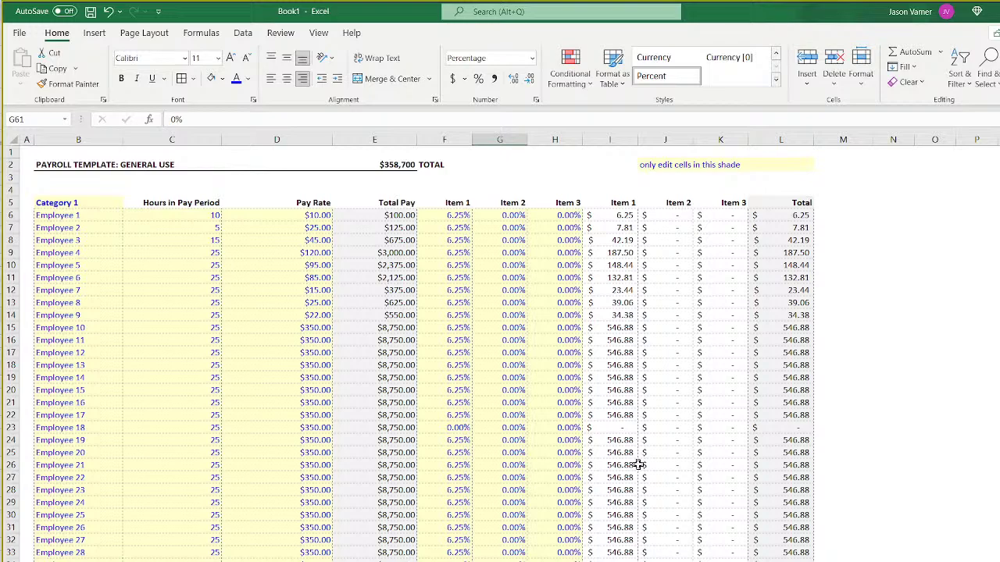
# Add the column header "Total Employer Expense" in M5, beside the Category 1 Total header.
pyautogui.click(851, 233)
pyautogui.click(801, 201)
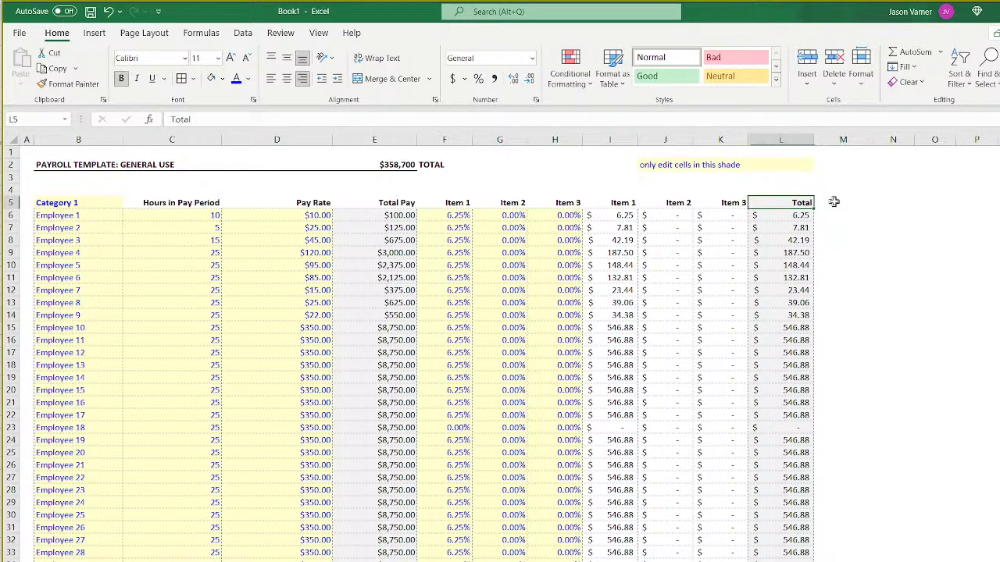
pyautogui.click(835, 203)
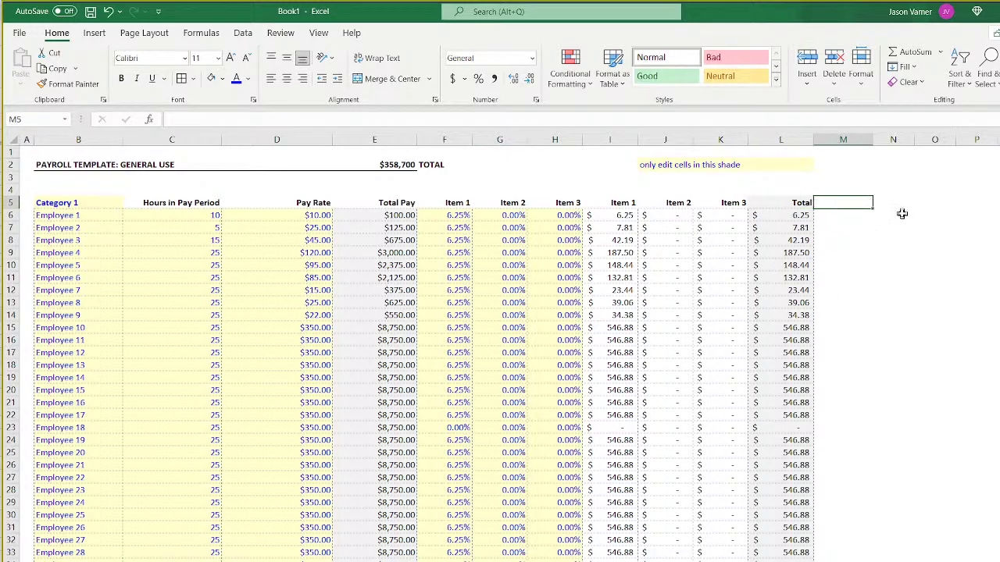
pyautogui.write('Total Employer')
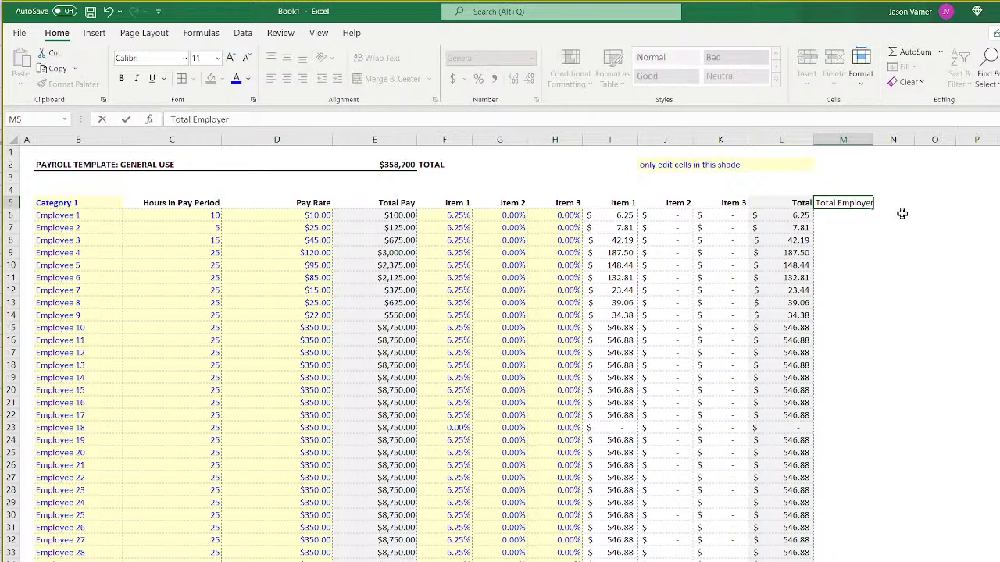
pyautogui.write(' Expense')
pyautogui.press('Return')
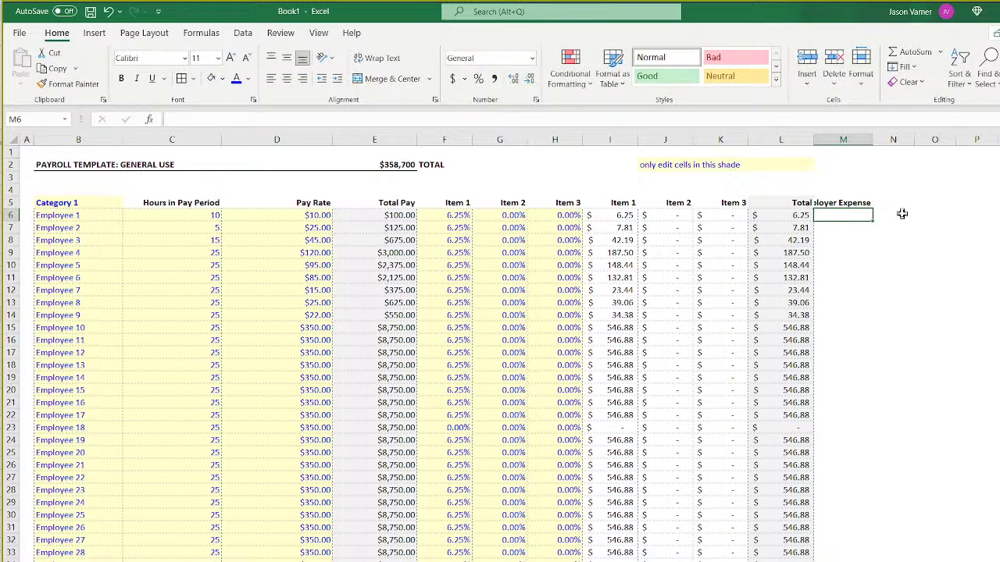
# Fit column M to the width of its header and right-align the whole column.
pyautogui.doubleClick(871, 147)
pyautogui.click(878, 139)
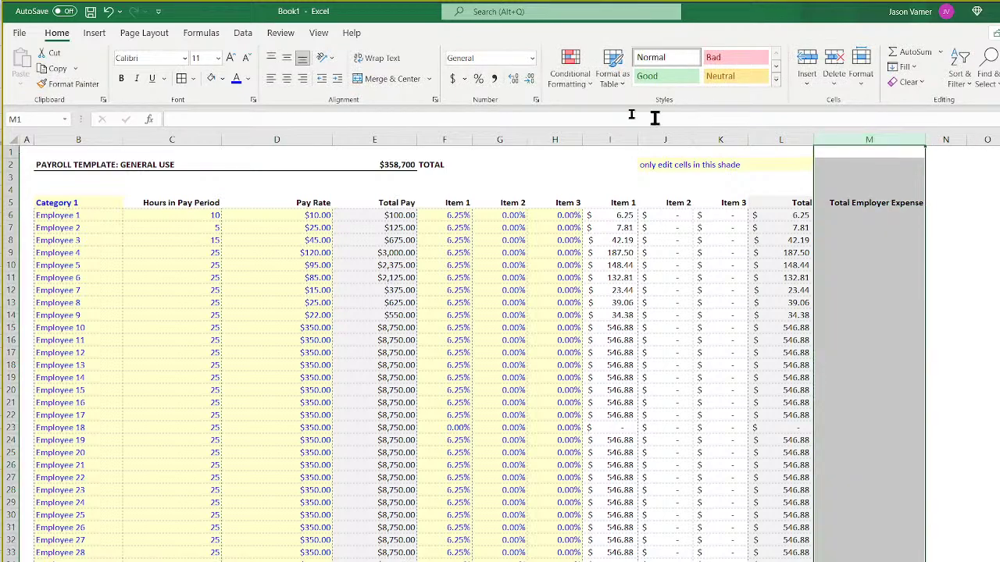
pyautogui.click(303, 79)
# Change the header in M5 to "Total Employer Payroll Expense" and widen column M to fit it.
pyautogui.click(869, 203)
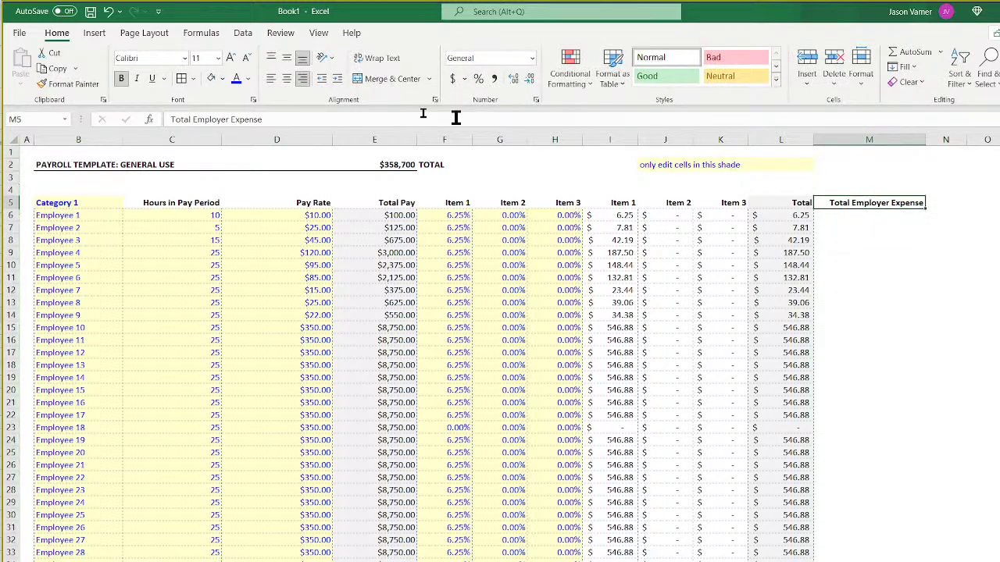
pyautogui.click(227, 119)
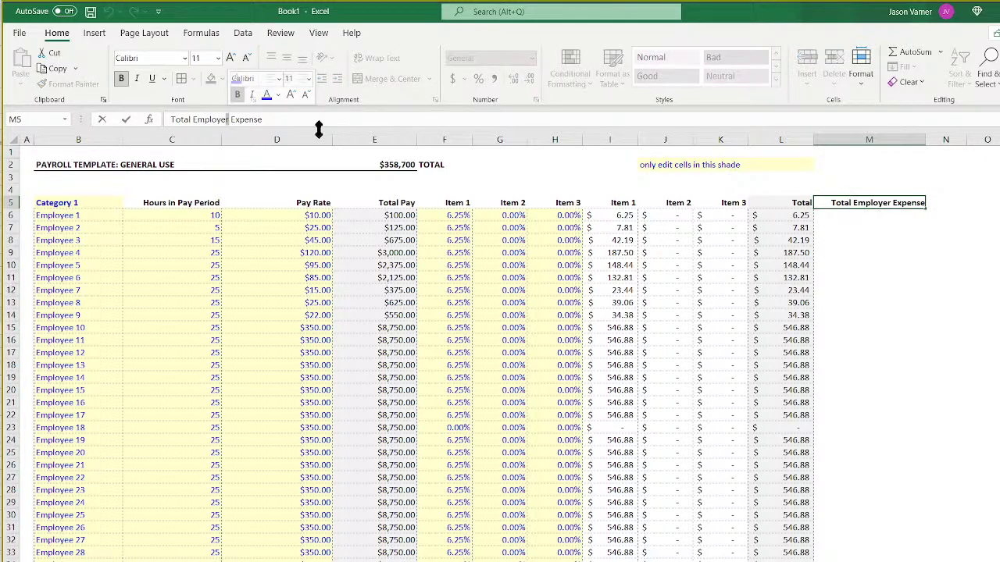
pyautogui.write('Payroll')
pyautogui.press('Return')
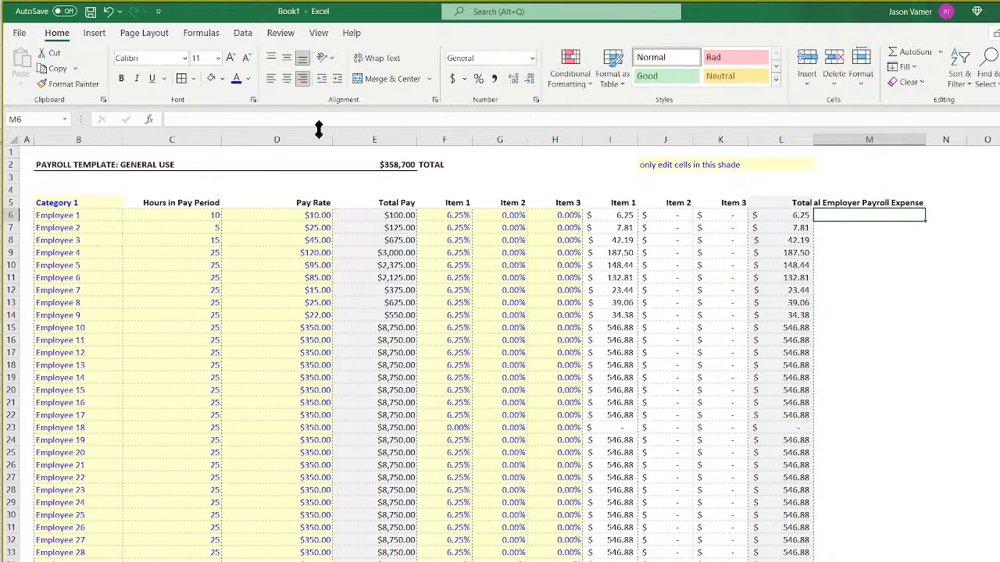
pyautogui.moveTo(921, 137); pyautogui.dragTo(956, 139)
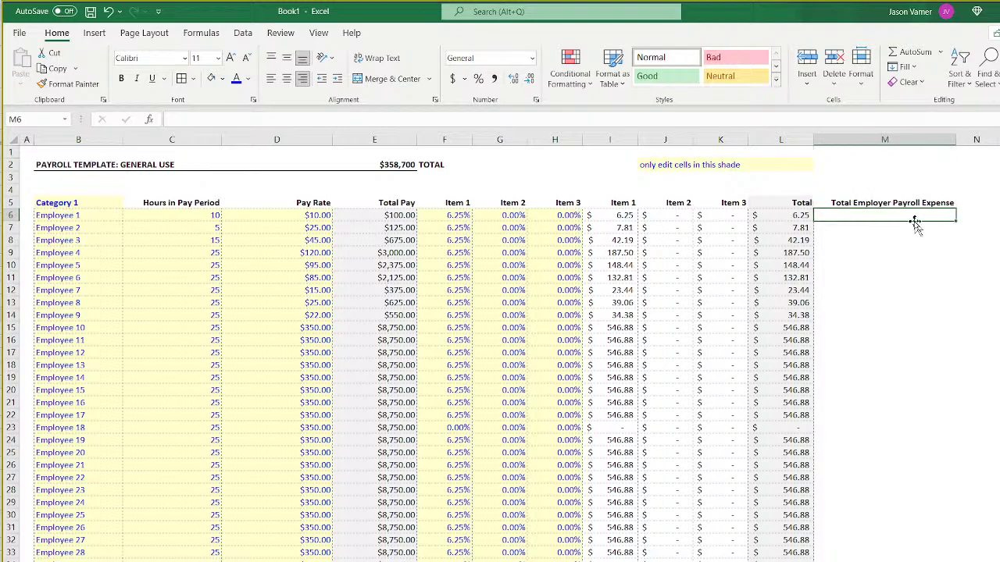
# Enter =L6+E6 in M6, fill it down the Category 1 employee rows, and extend the total from L36 into M36.
pyautogui.write('=')
pyautogui.click(781, 216)
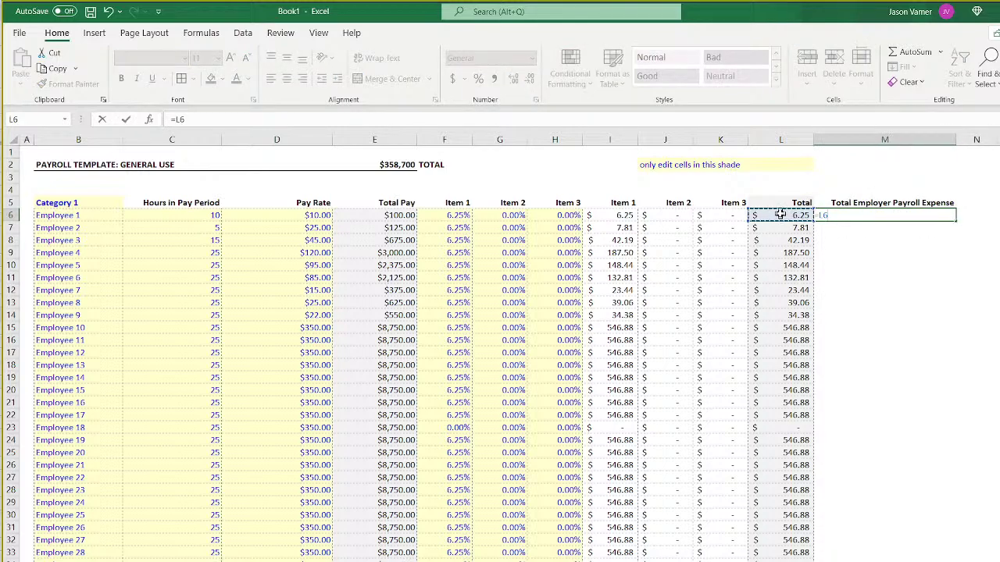
pyautogui.write('+')
pyautogui.click(403, 216)
pyautogui.press('Return')
pyautogui.click(867, 221)
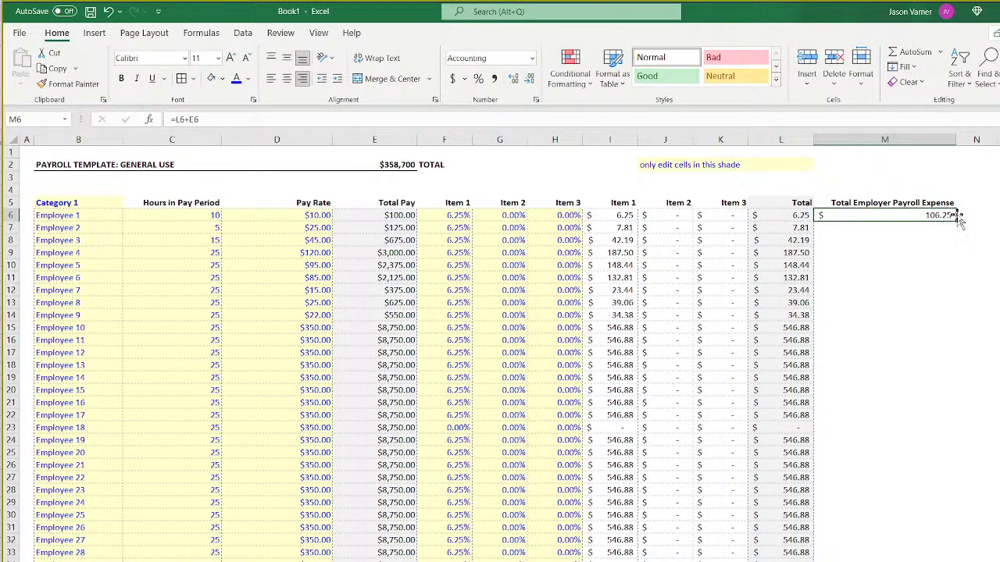
pyautogui.moveTo(955, 221); pyautogui.dragTo(892, 536)
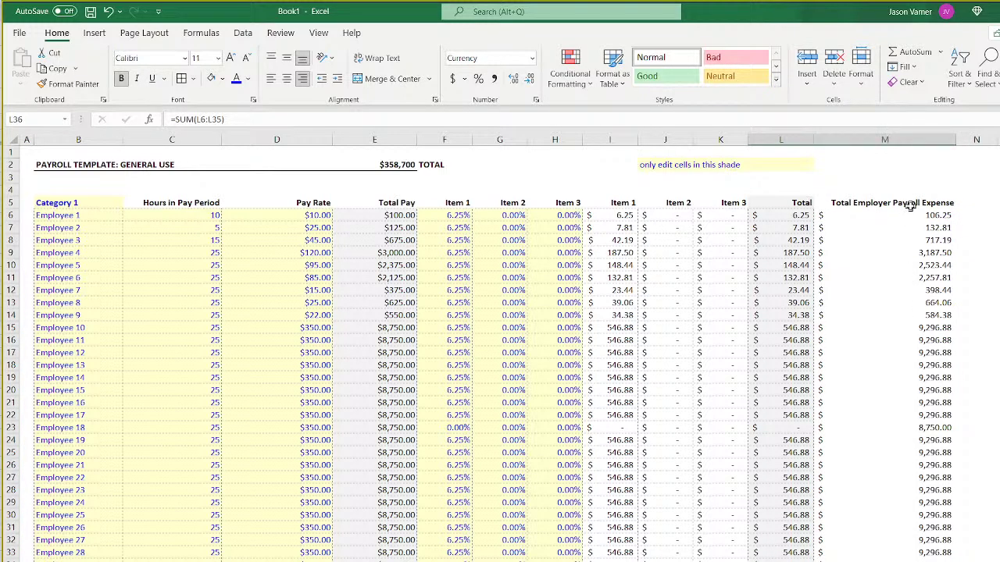
# Bold the Category 1 employer expense values in column M and shade them and the M5 header darker gray.
pyautogui.moveTo(909, 211); pyautogui.dragTo(896, 559)
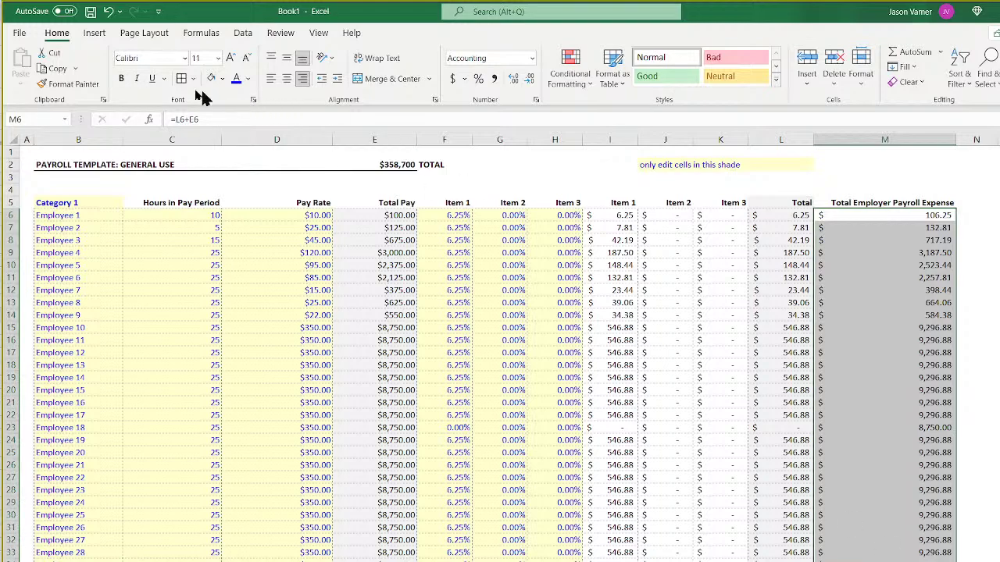
pyautogui.click(121, 79)
pyautogui.click(222, 79)
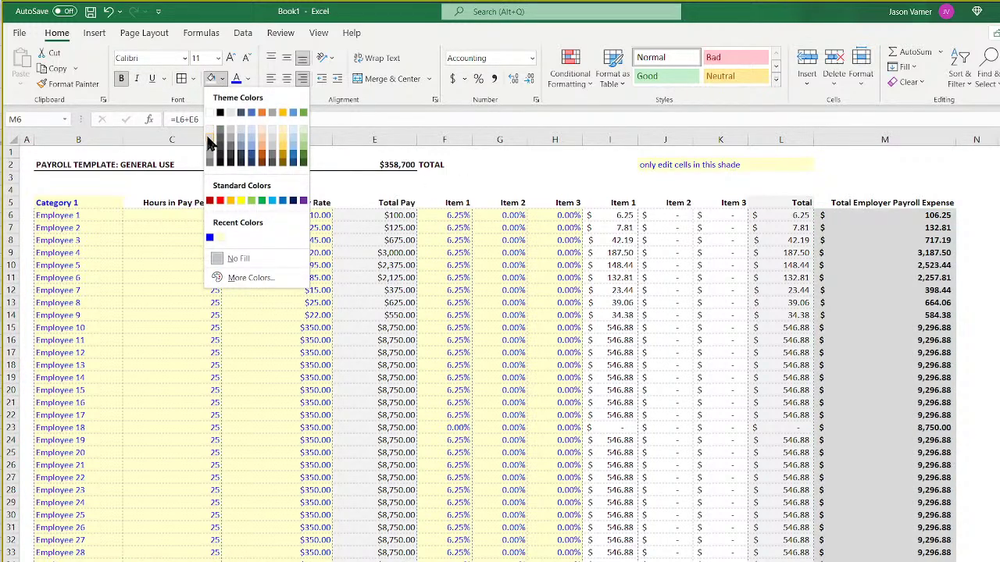
pyautogui.click(210, 146)
pyautogui.click(898, 203)
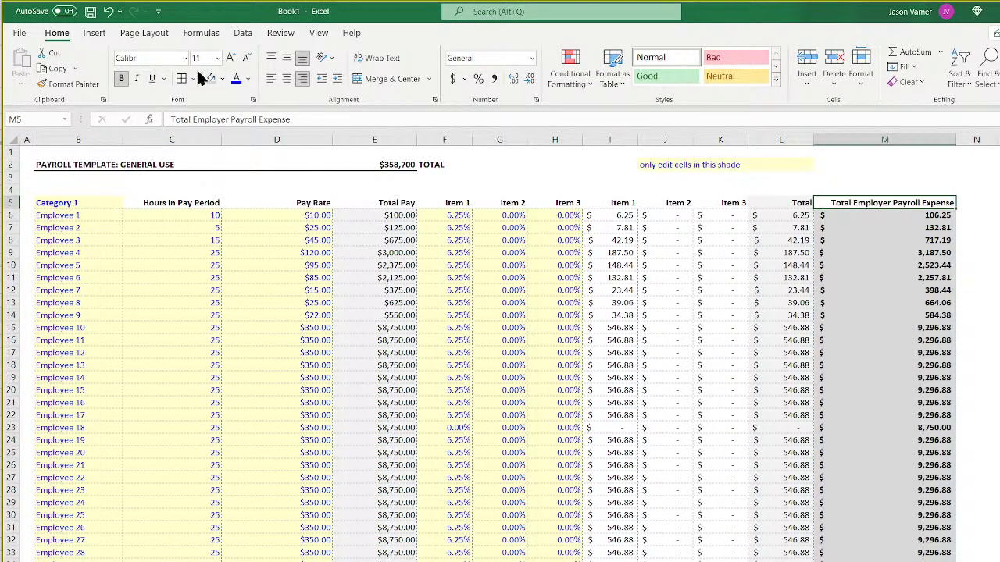
pyautogui.click(210, 79)
pyautogui.click(969, 316)
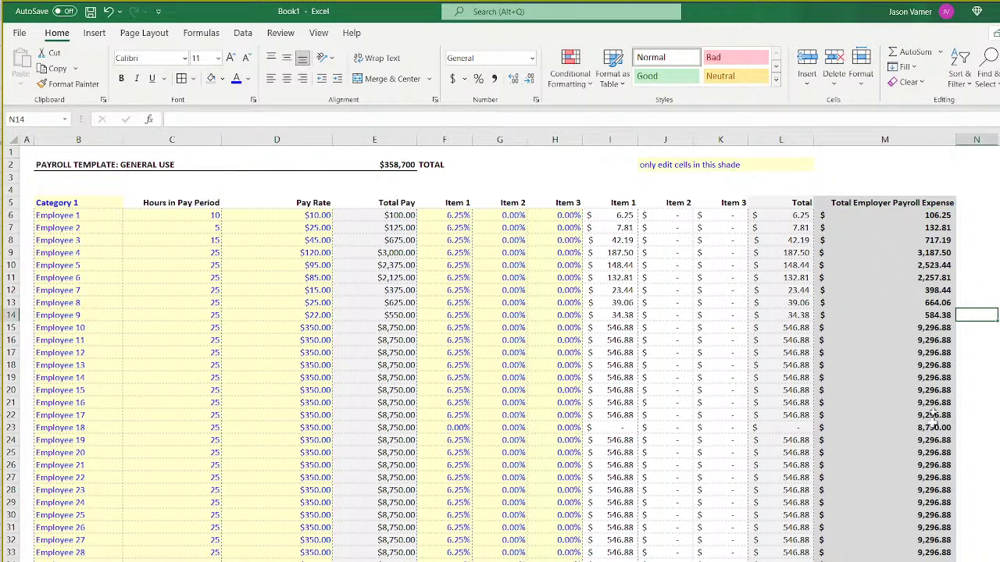
# Copy the Category 1 employer expense column from M5 through M36 and paste it at M39 for Category 2.
pyautogui.moveTo(914, 204); pyautogui.dragTo(899, 555)
pyautogui.rightClick(873, 328)
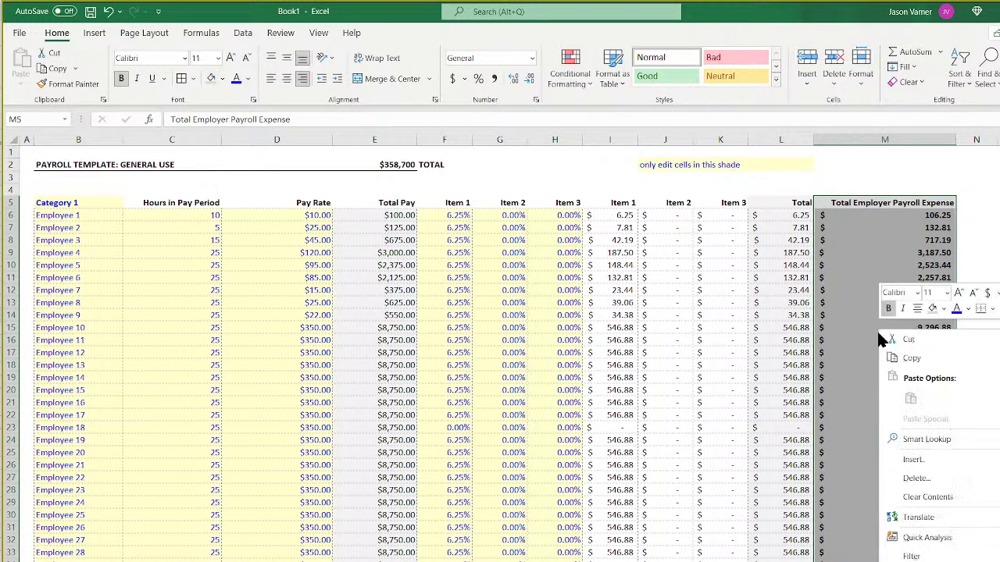
pyautogui.click(909, 356)
pyautogui.scroll(-7, 908, 355)
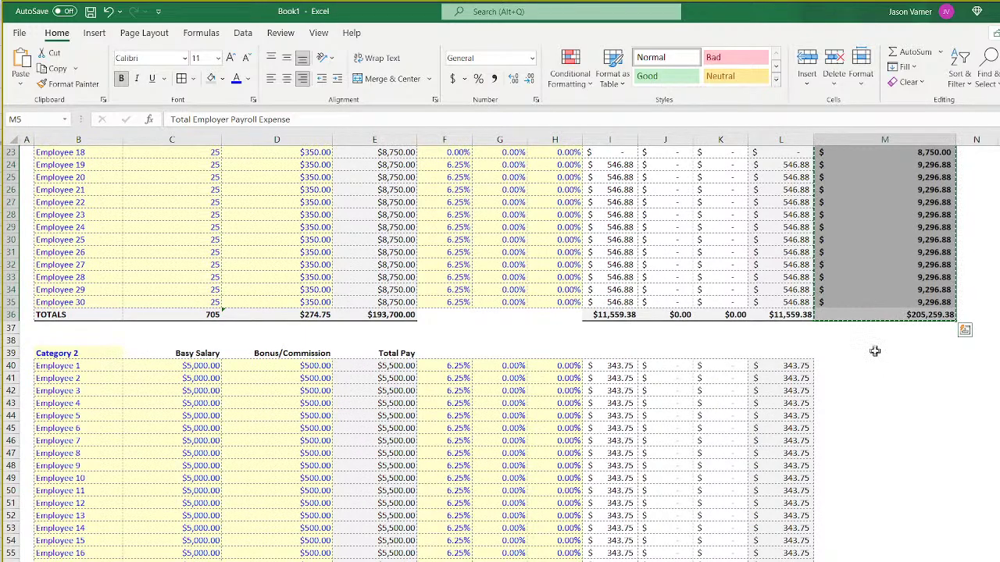
pyautogui.rightClick(872, 354)
pyautogui.click(904, 418)
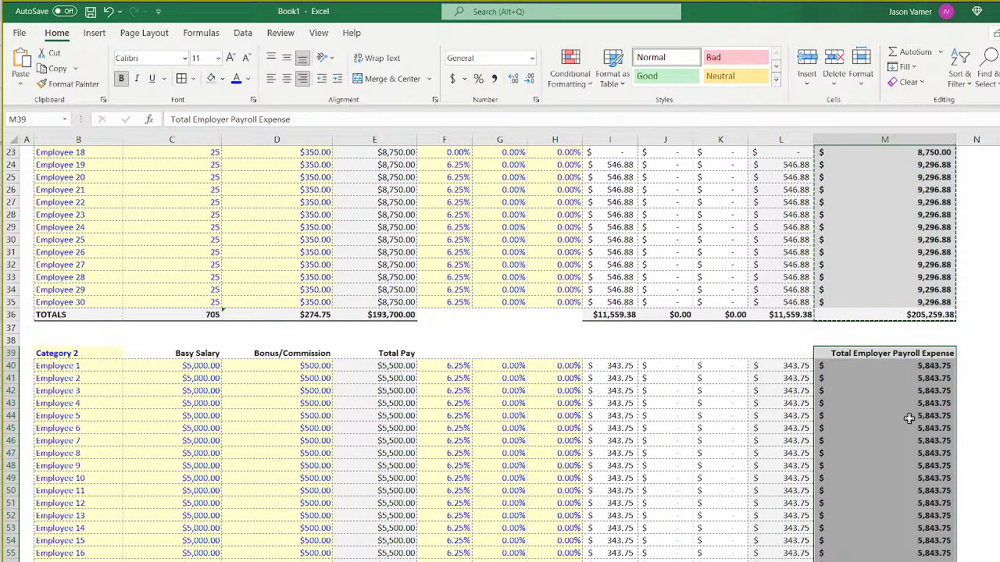
# Check the pasted Category 2 expense formulas for Employee 21 in M60 and for the total in M70.
pyautogui.click(996, 424)
pyautogui.scroll(-4, 800, 446)
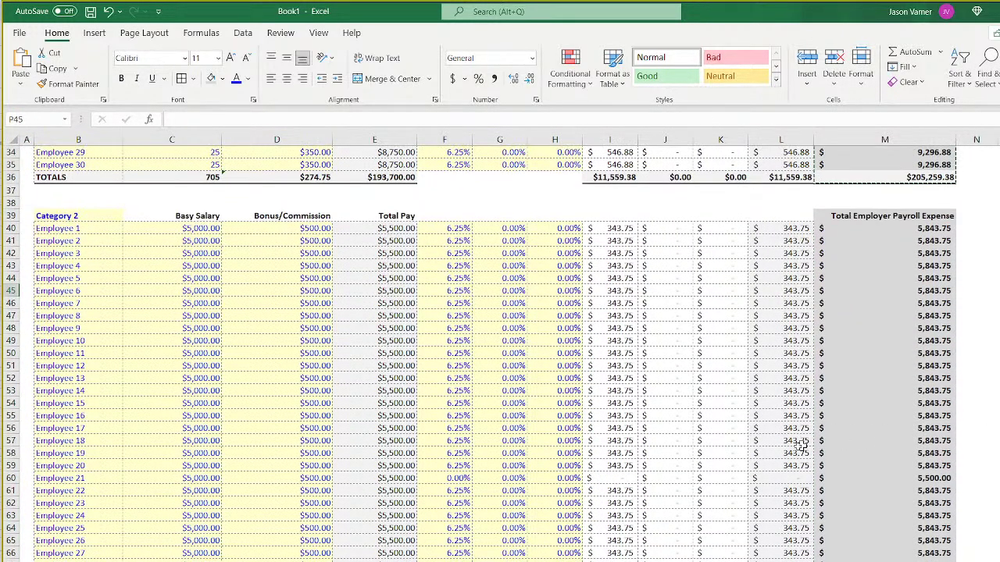
pyautogui.click(936, 477)
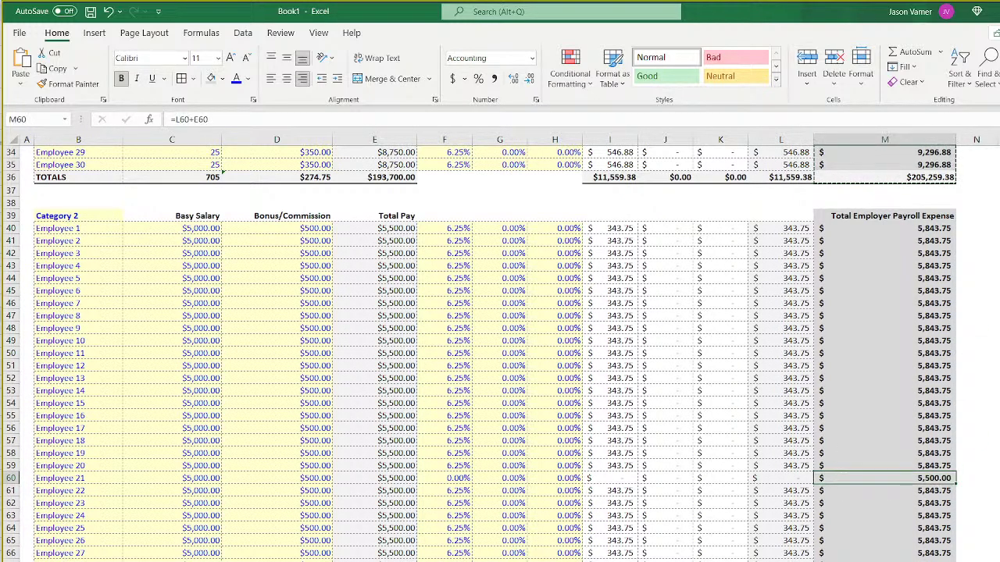
pyautogui.click(929, 561)
pyautogui.press('Return')
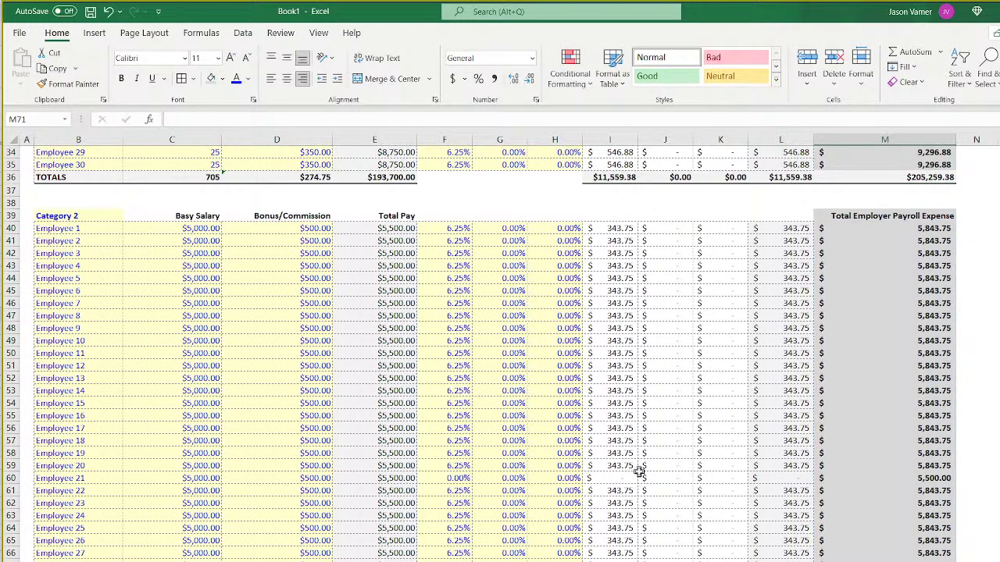
# Insert two blank rows between the template title row and the Category 1 table, at rows 4 and 3.
pyautogui.scroll(11, 639, 472)
pyautogui.click(367, 171)
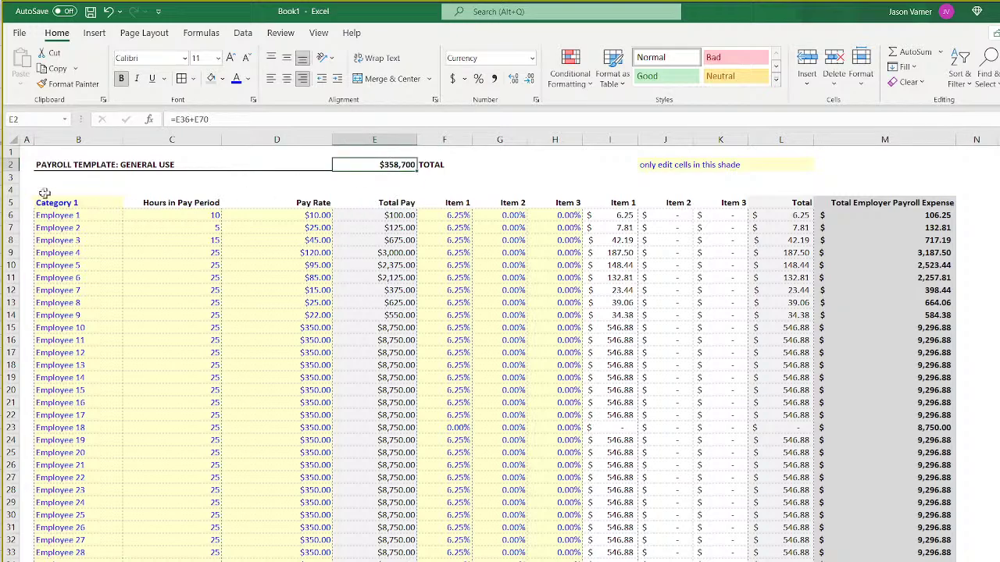
pyautogui.rightClick(11, 190)
pyautogui.click(54, 302)
pyautogui.rightClick(10, 178)
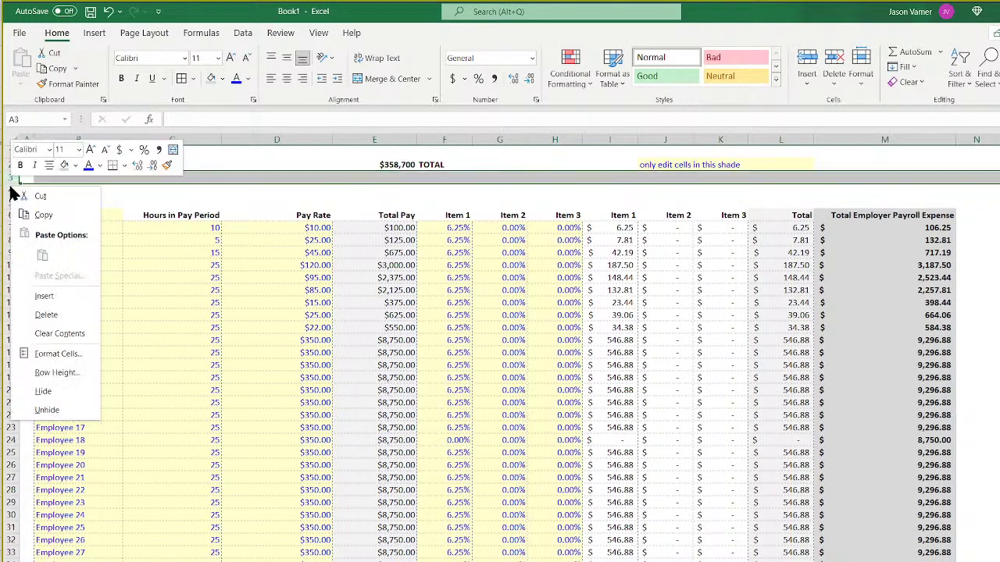
pyautogui.click(53, 294)
# Move the overall pay total from E2 to E3 and its TOTAL label from F2 to D4.
pyautogui.click(393, 163)
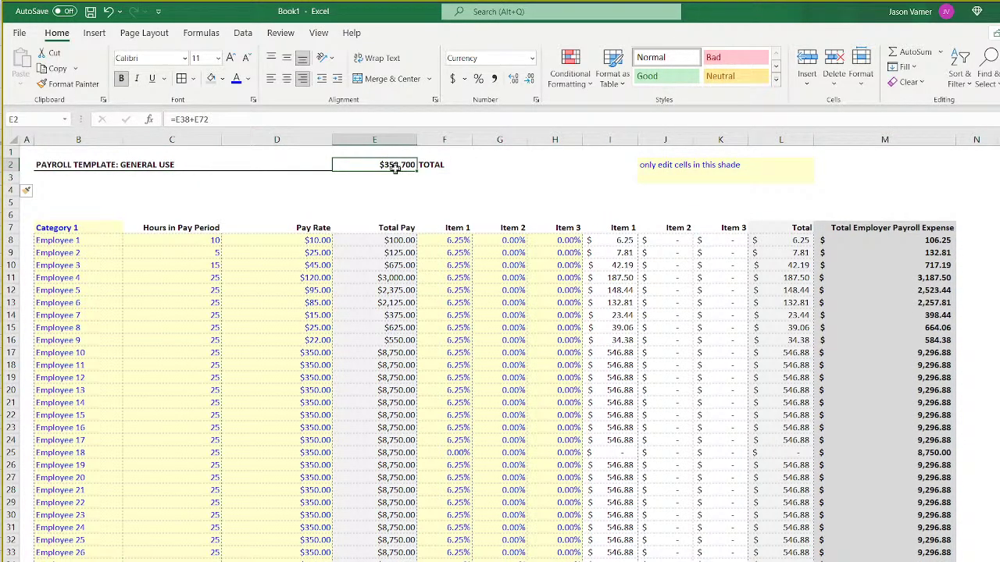
pyautogui.moveTo(396, 176); pyautogui.dragTo(243, 202)
pyautogui.click(433, 165)
# Inspect the overall pay total's formula in E3 and the category totals it references.
pyautogui.click(390, 178)
pyautogui.doubleClick(394, 178)
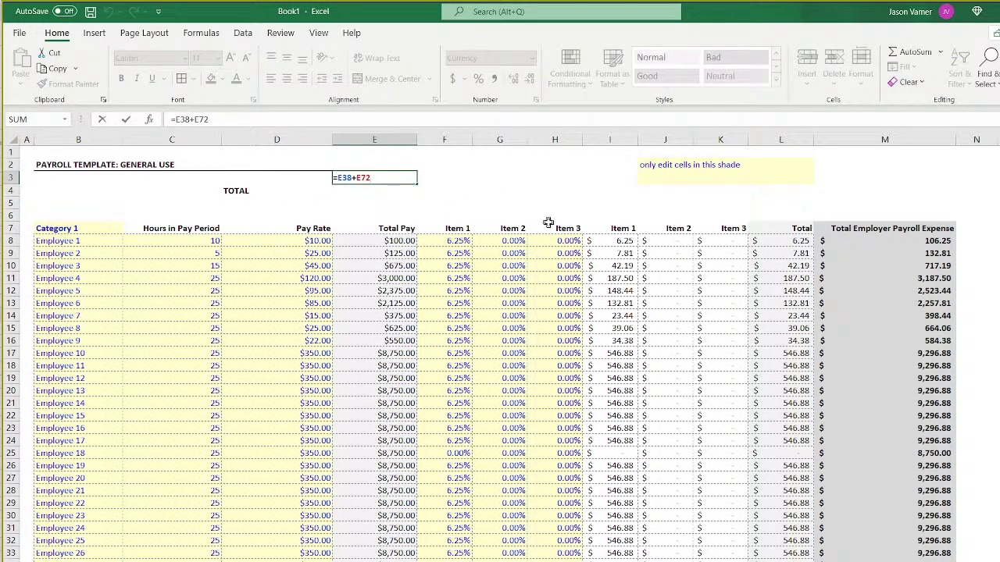
pyautogui.scroll(-15, 549, 222)
pyautogui.scroll(15, 549, 222)
pyautogui.press('Return')
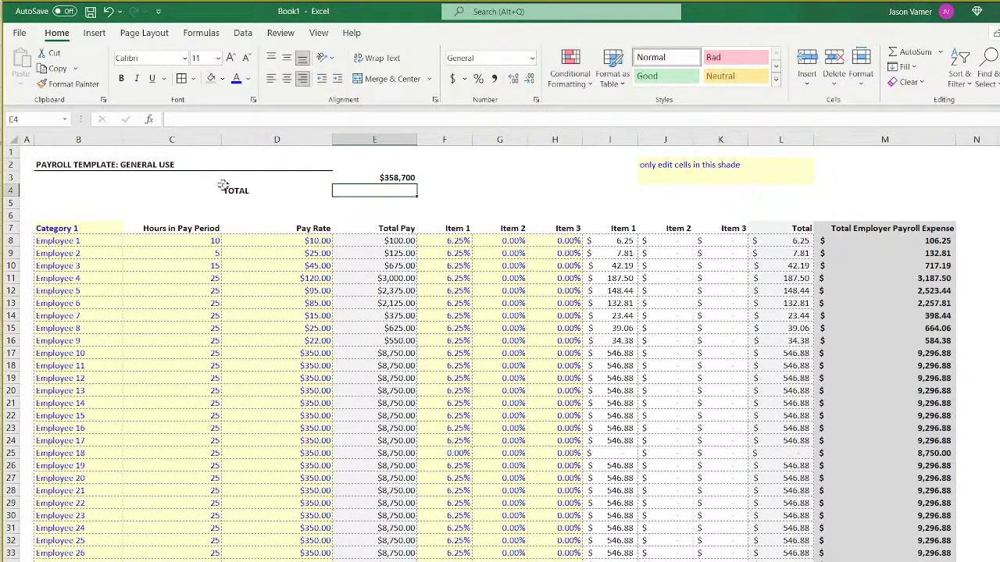
# Change the label in D4 to "Total Employee Pay" and move it to D3, beside the overall pay total.
pyautogui.click(254, 190)
pyautogui.write('Total')
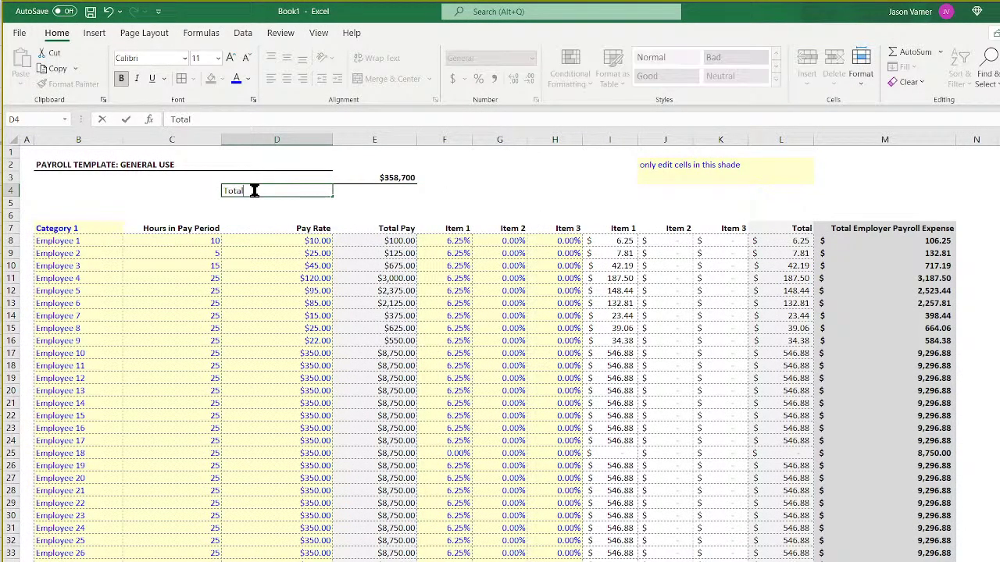
pyautogui.write(' Employee Pay')
pyautogui.press('Return')
pyautogui.click(258, 194)
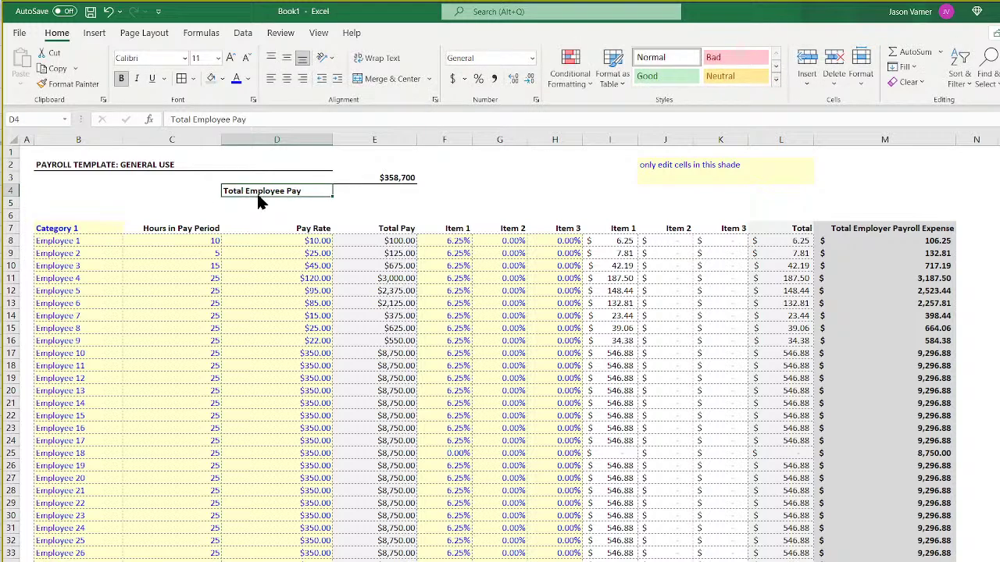
pyautogui.moveTo(262, 195); pyautogui.dragTo(268, 185)
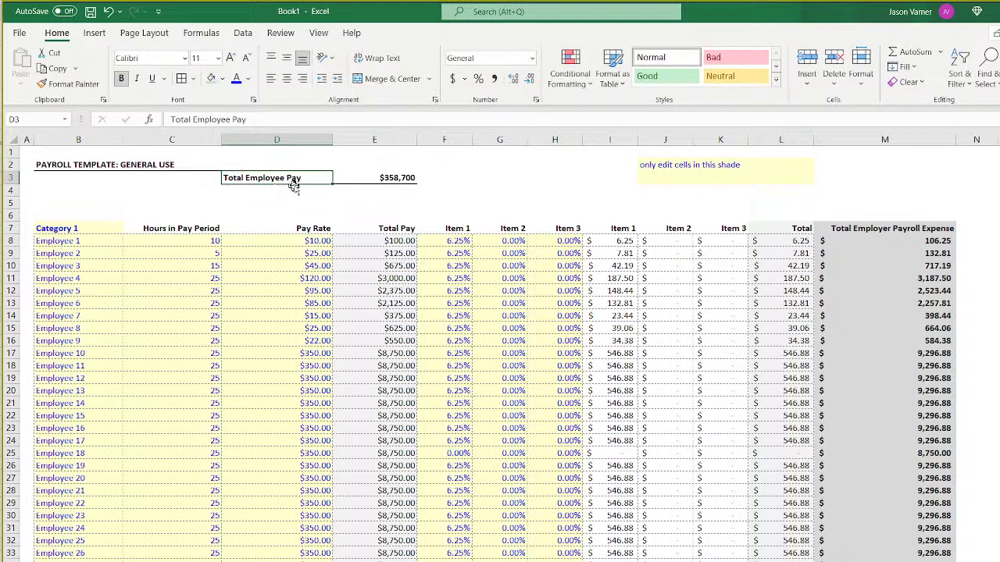
pyautogui.moveTo(333, 184); pyautogui.dragTo(414, 191)
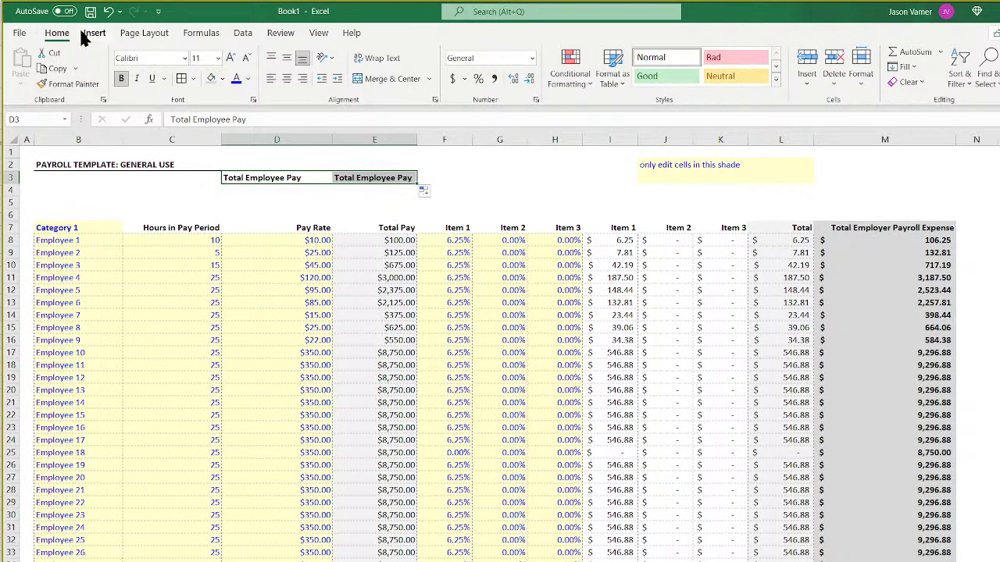
pyautogui.click(118, 11)
pyautogui.click(124, 28)
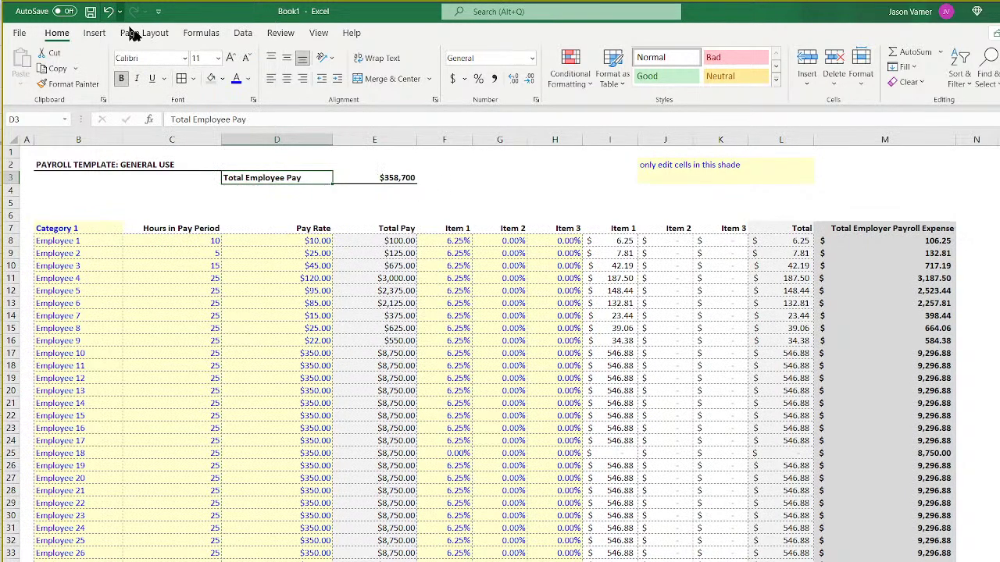
# Copy the "Total Employee Pay" label down to D4 and D5, and change D4 to "Taxes / Other".
pyautogui.moveTo(332, 184); pyautogui.dragTo(336, 204)
pyautogui.click(303, 192)
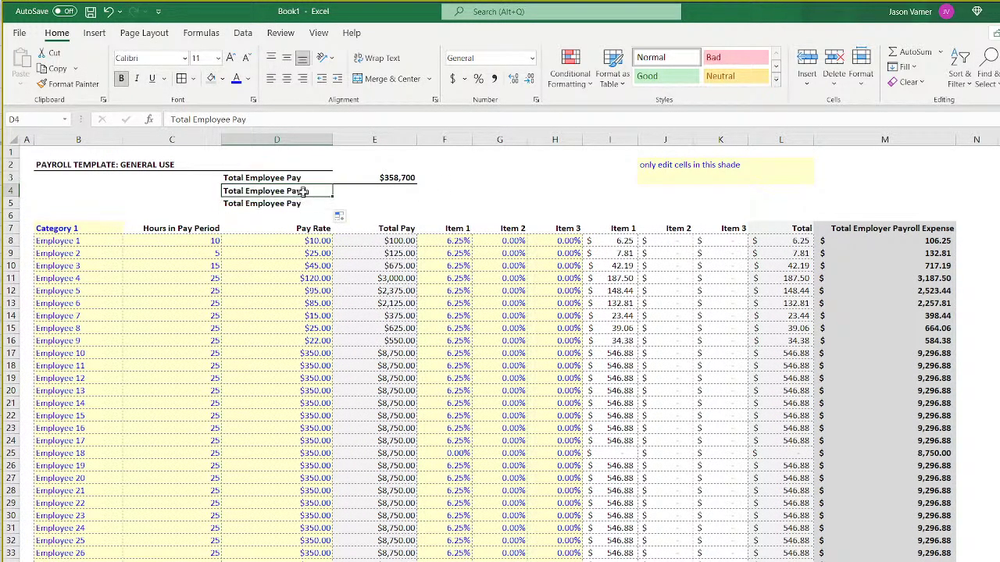
pyautogui.write('Taxes / O')
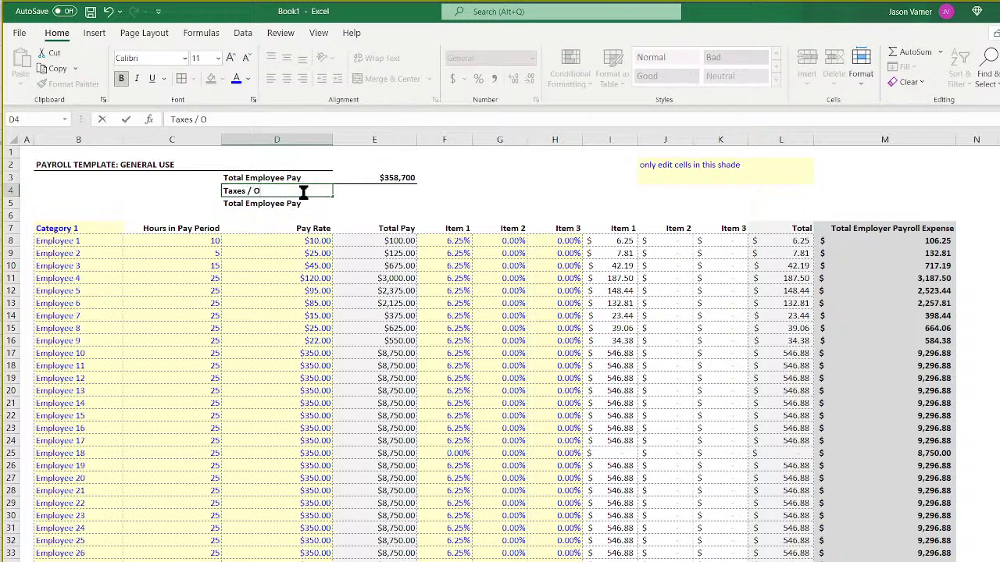
pyautogui.write('ther')
pyautogui.press('Return')
# Enter a formula in E4 that adds the Category 1 Item 1 tax total in I38 to the Category 2 Item 1 total.
pyautogui.press('Up')
pyautogui.press('Right')
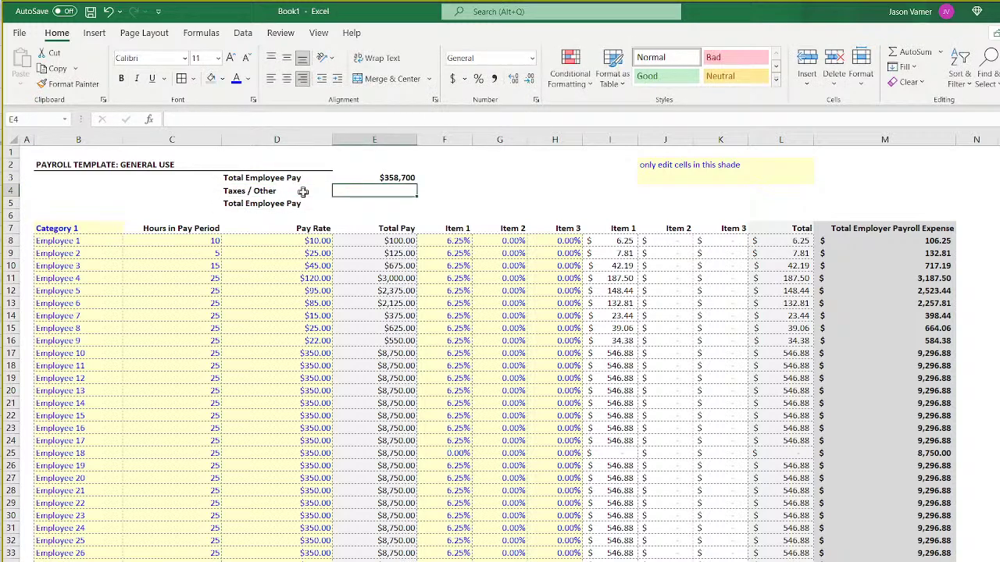
pyautogui.write('=M38')
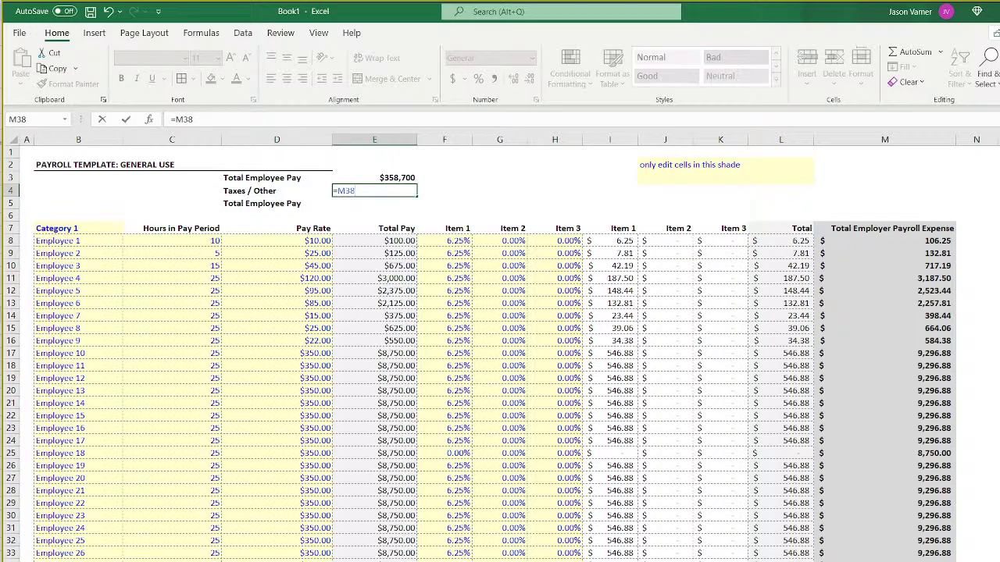
pyautogui.press('BackSpace')
pyautogui.press('BackSpace')
pyautogui.press('BackSpace')
pyautogui.scroll(-7, 617, 344)
pyautogui.click(613, 337)
pyautogui.write('+')
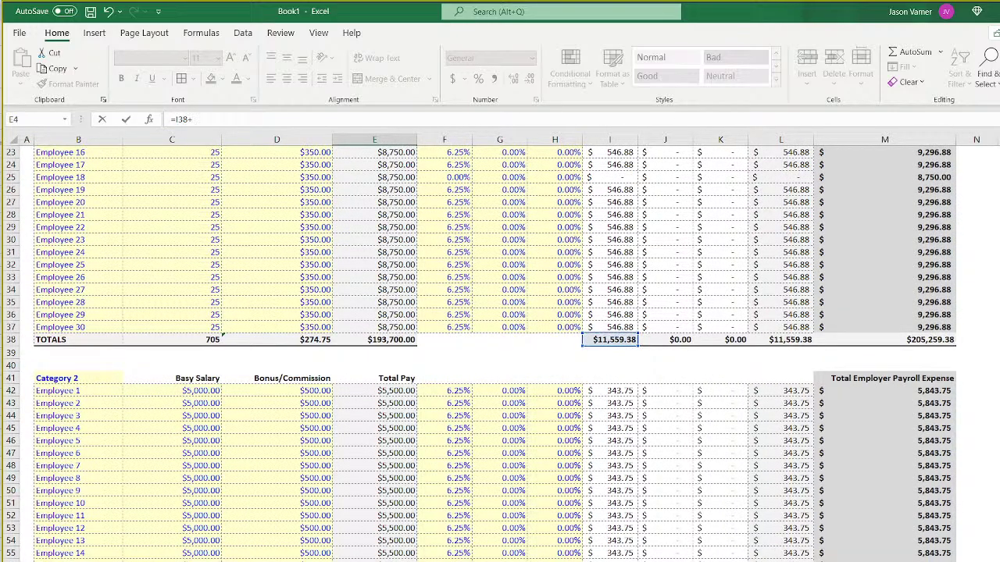
pyautogui.scroll(-7, 625, 510)
pyautogui.click(613, 490)
pyautogui.press('Return')
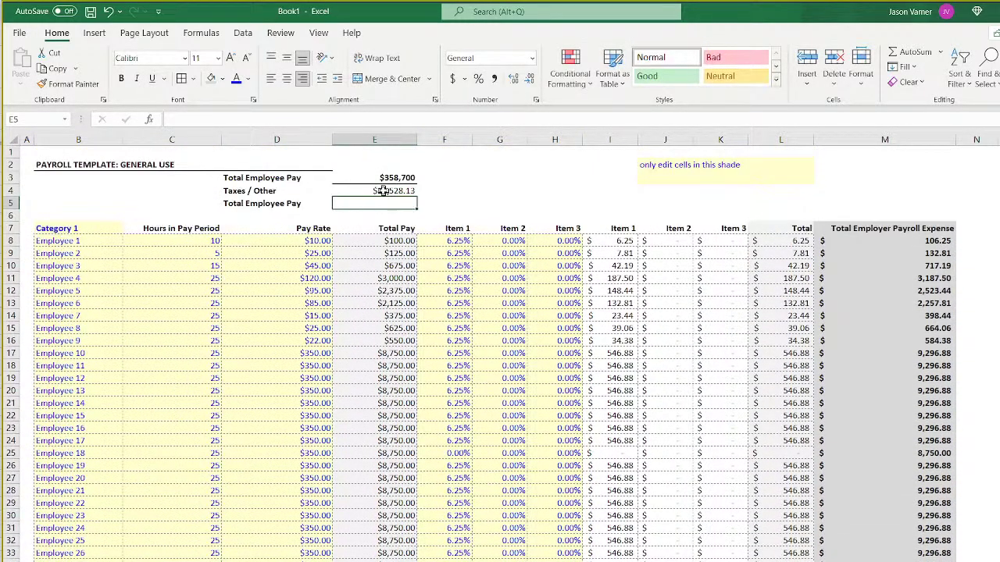
# Enter the formula =E3+E4 in E5 to add total employee pay and taxes.
pyautogui.write('=')
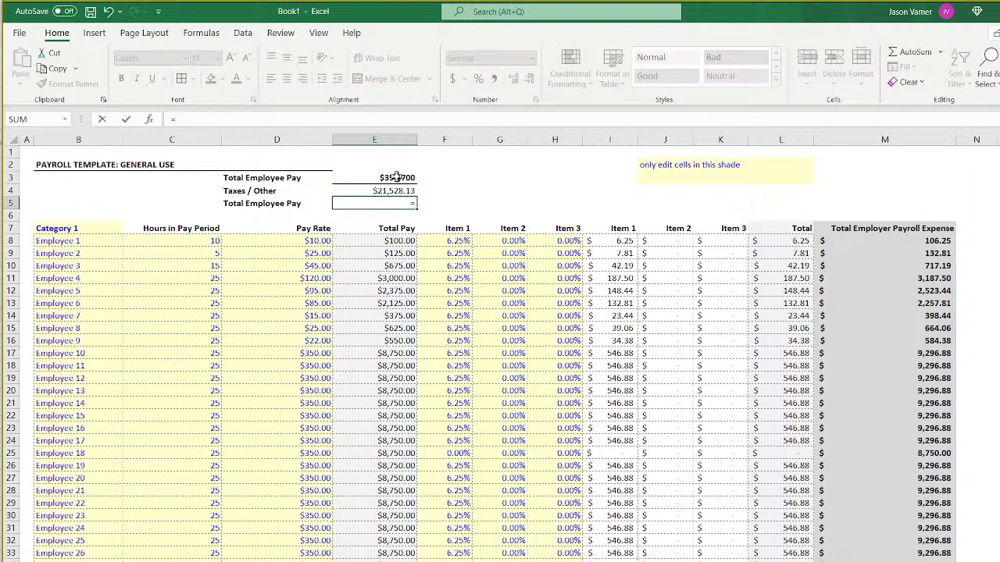
pyautogui.click(396, 179)
pyautogui.write('+')
pyautogui.click(383, 191)
pyautogui.write('+')
pyautogui.press('Return')
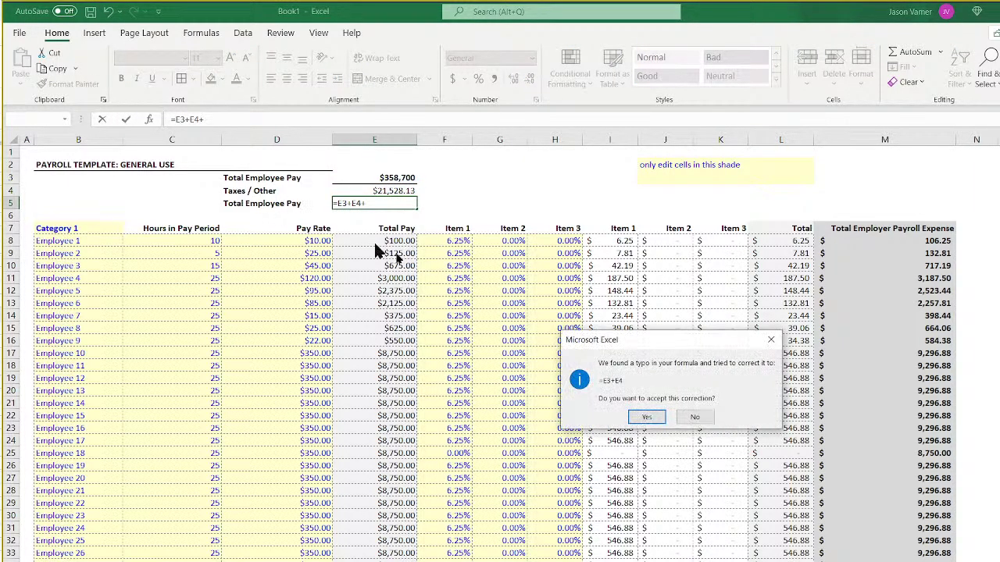
pyautogui.click(693, 417)
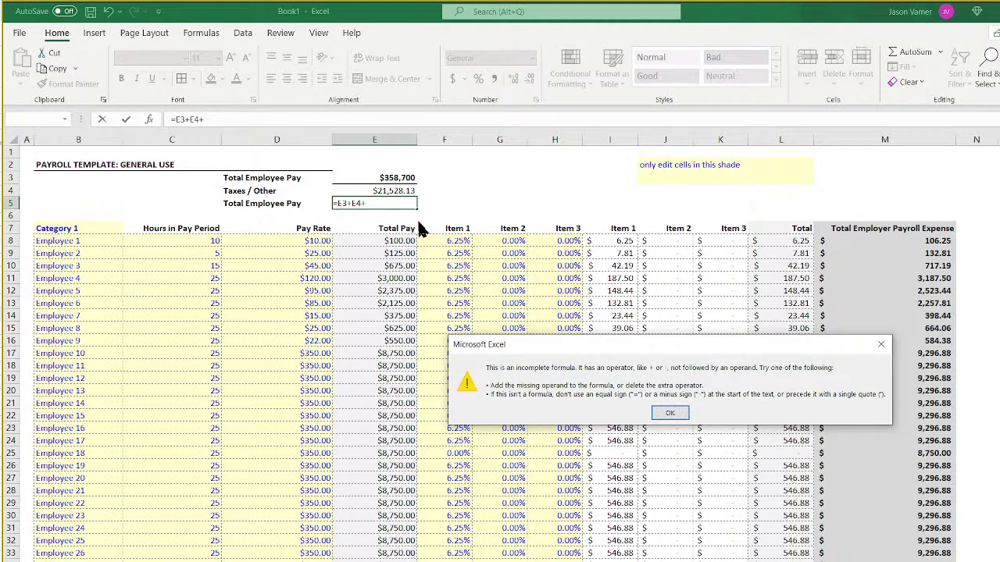
pyautogui.click(670, 413)
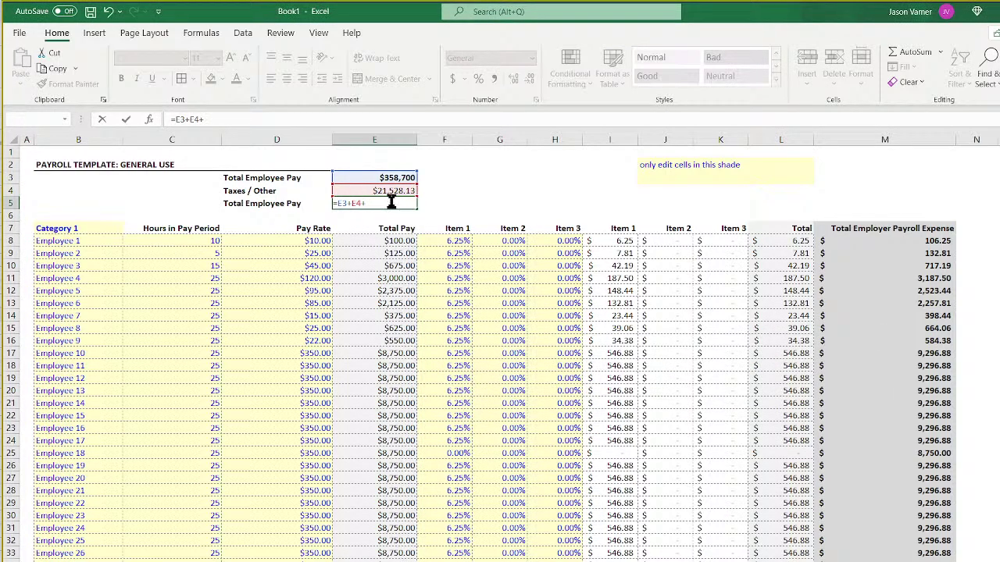
pyautogui.press('Return')
# Change the label in D5 to "Total Payroll Expense".
pyautogui.click(282, 205)
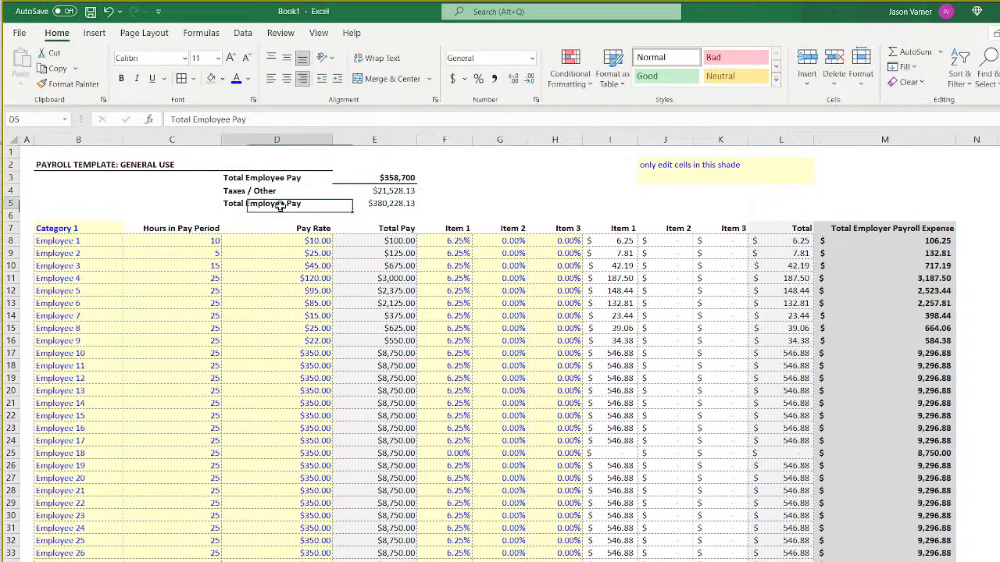
pyautogui.write('Tot')
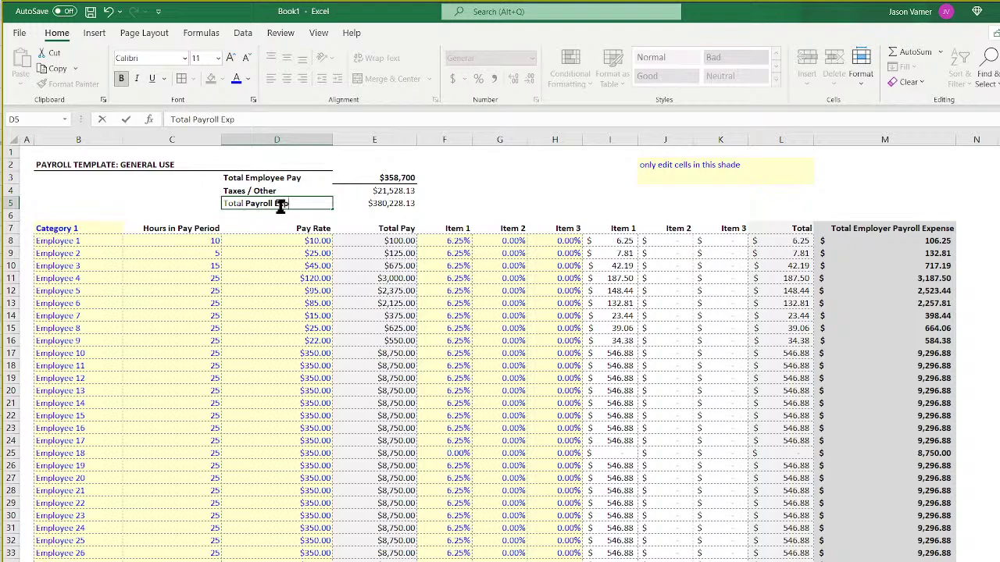
pyautogui.press('Return')
# Format D5:E5 with a top and double bottom border and a light gray fill.
pyautogui.moveTo(279, 205); pyautogui.dragTo(375, 205)
pyautogui.click(195, 79)
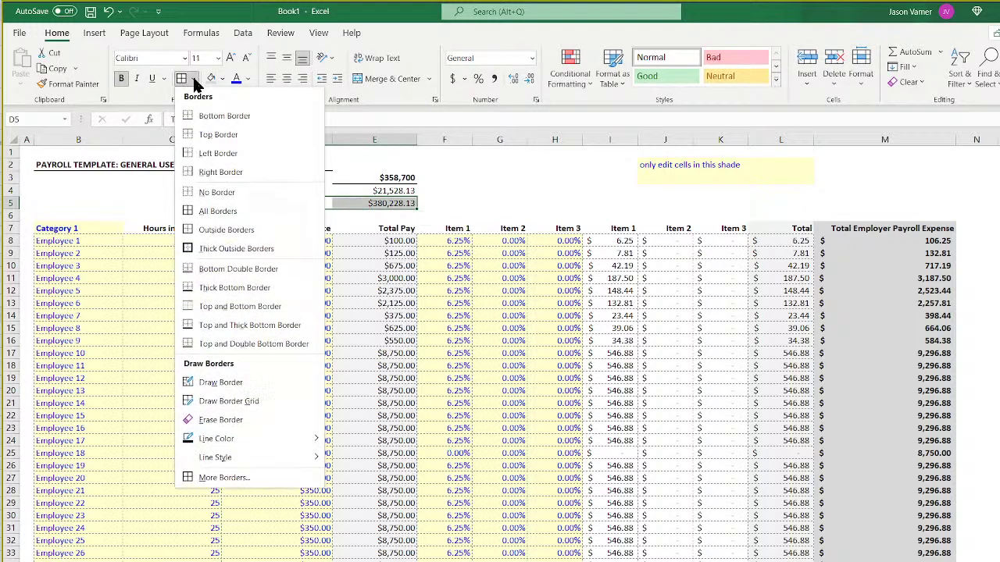
pyautogui.click(228, 344)
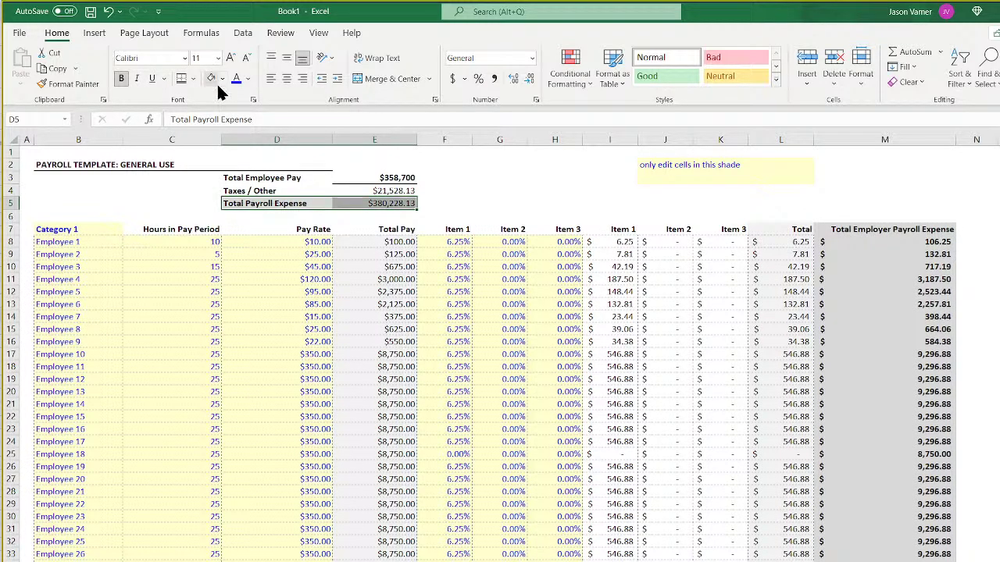
# Remove the border from the total employee pay amount in E3.
pyautogui.click(375, 178)
pyautogui.click(193, 81)
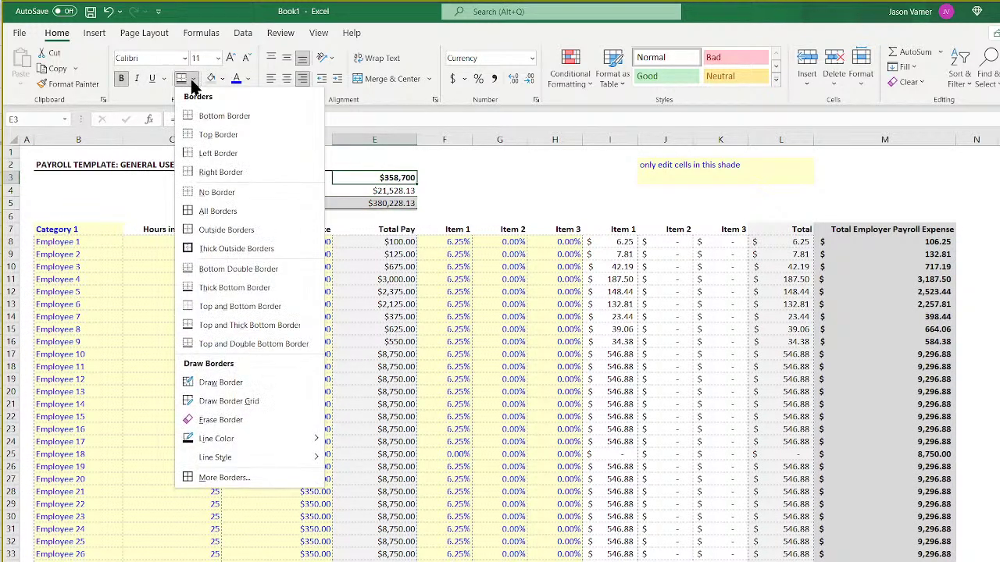
pyautogui.click(222, 194)
pyautogui.click(511, 189)
# Apply a thick bottom border to D2:E2 above the pay summary block.
pyautogui.moveTo(284, 165); pyautogui.dragTo(365, 166)
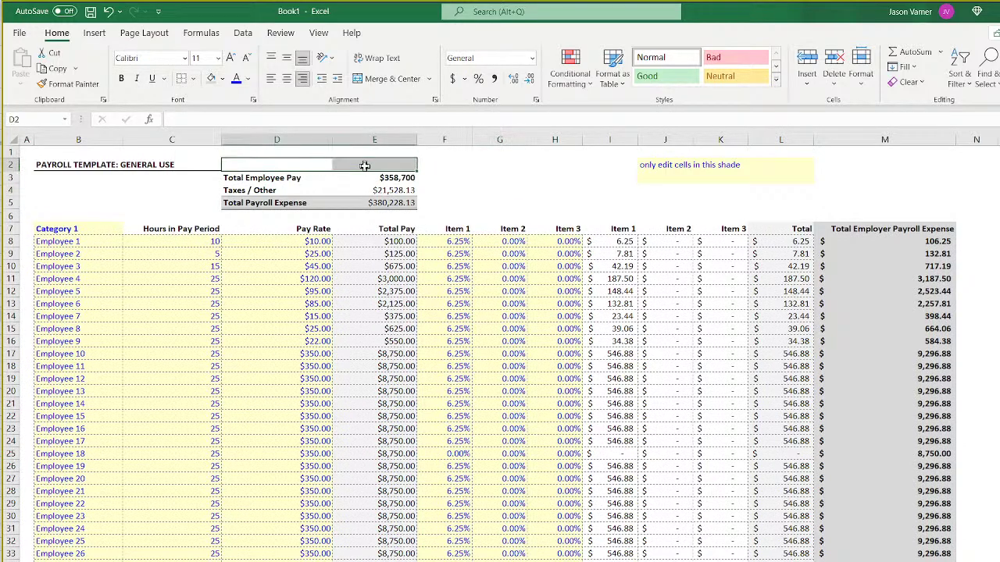
pyautogui.click(193, 79)
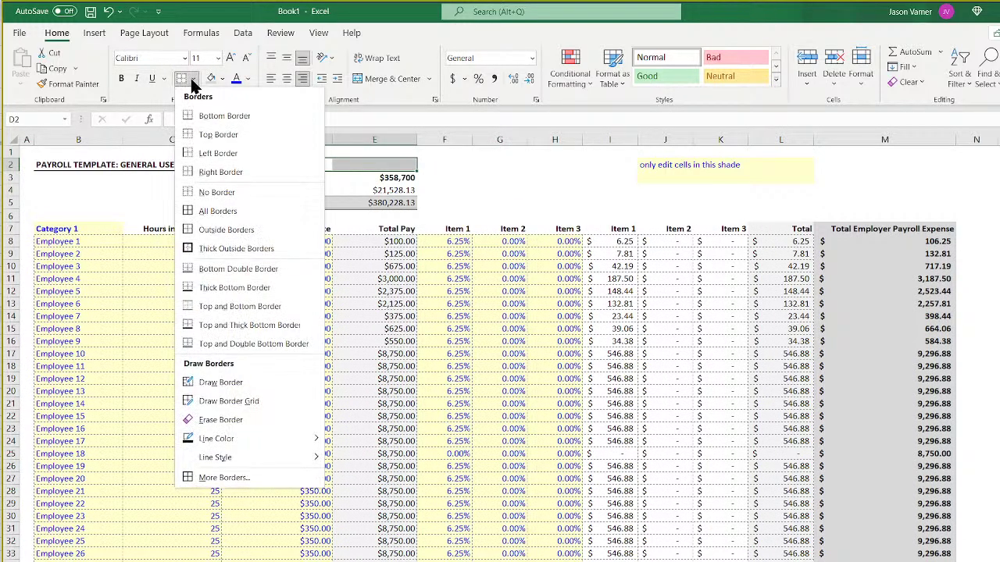
pyautogui.click(232, 287)
pyautogui.click(510, 190)
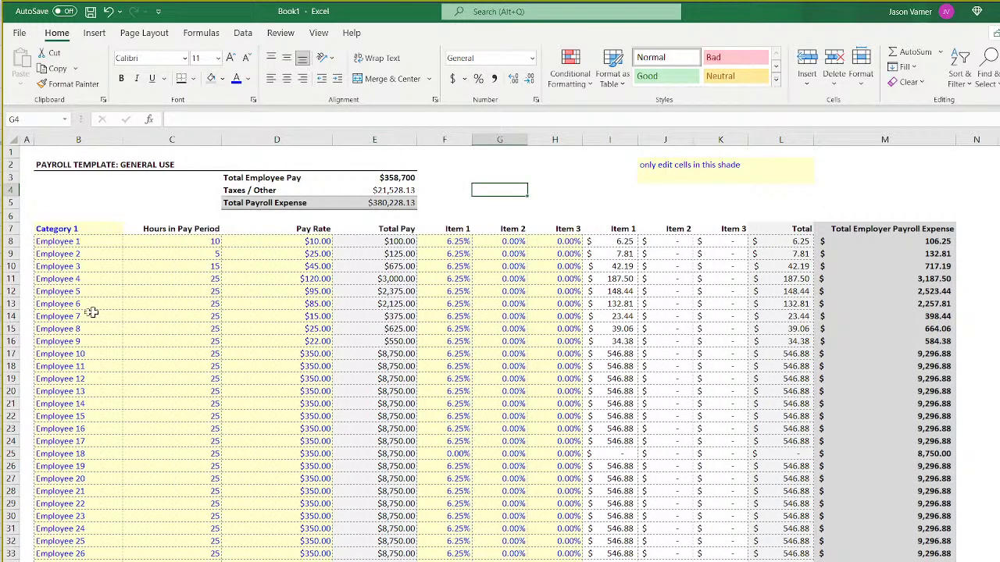
# Try to insert a block of blank rows at row 38, directly above the Category 1 TOTALS row, and undo the insertion.
pyautogui.scroll(-4, 76, 310)
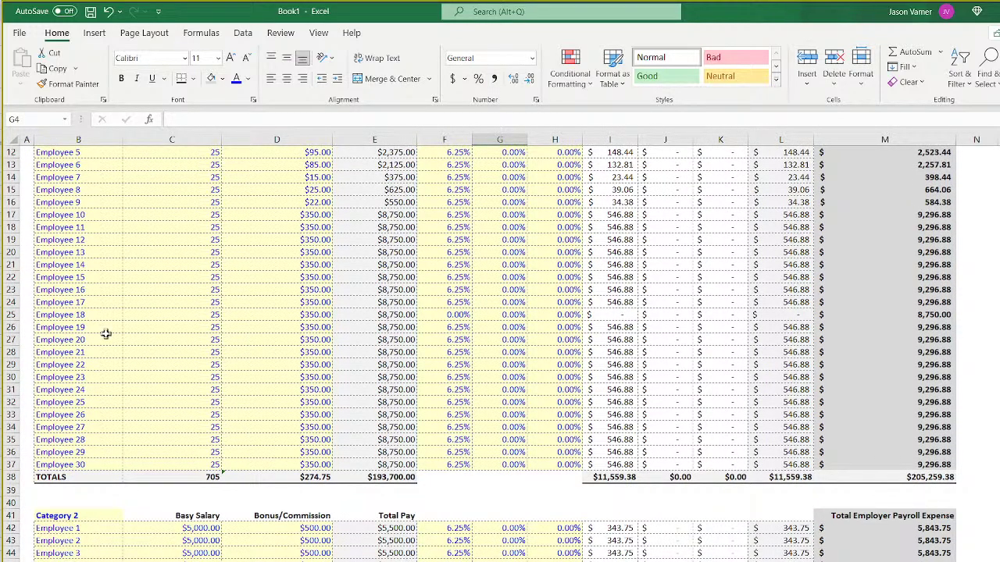
pyautogui.scroll(-4, 105, 333)
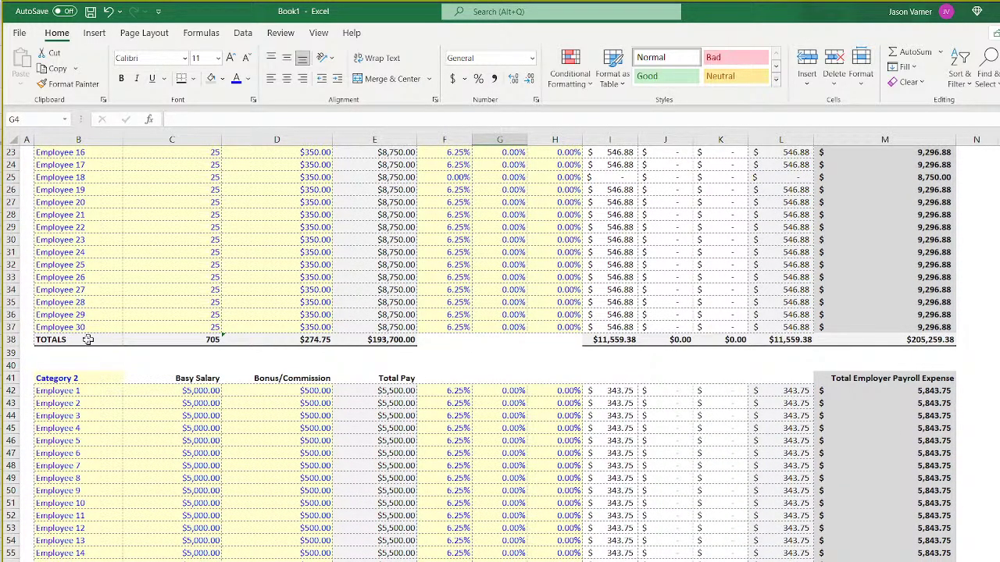
pyautogui.click(39, 341)
pyautogui.moveTo(11, 340); pyautogui.dragTo(11, 559)
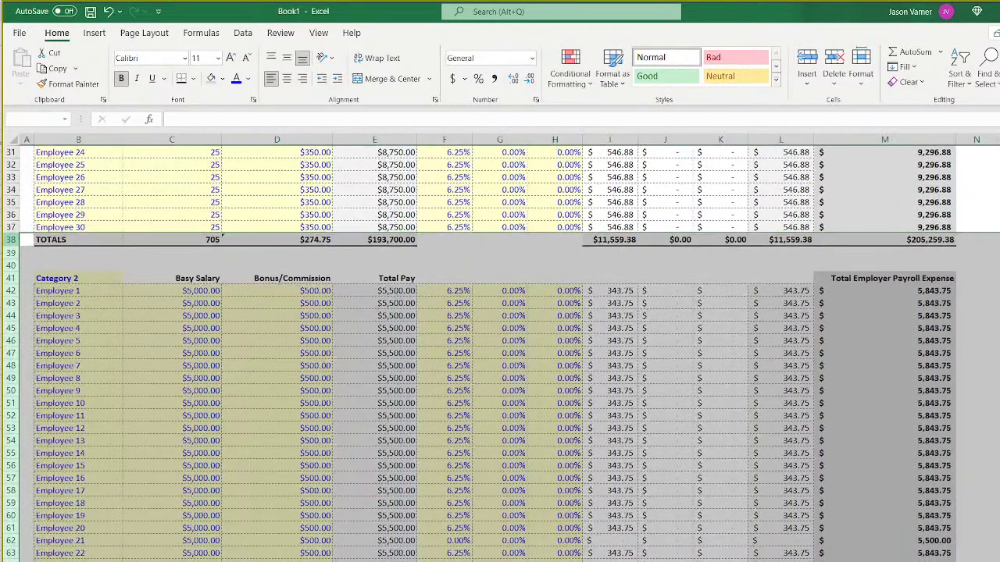
pyautogui.rightClick(11, 447)
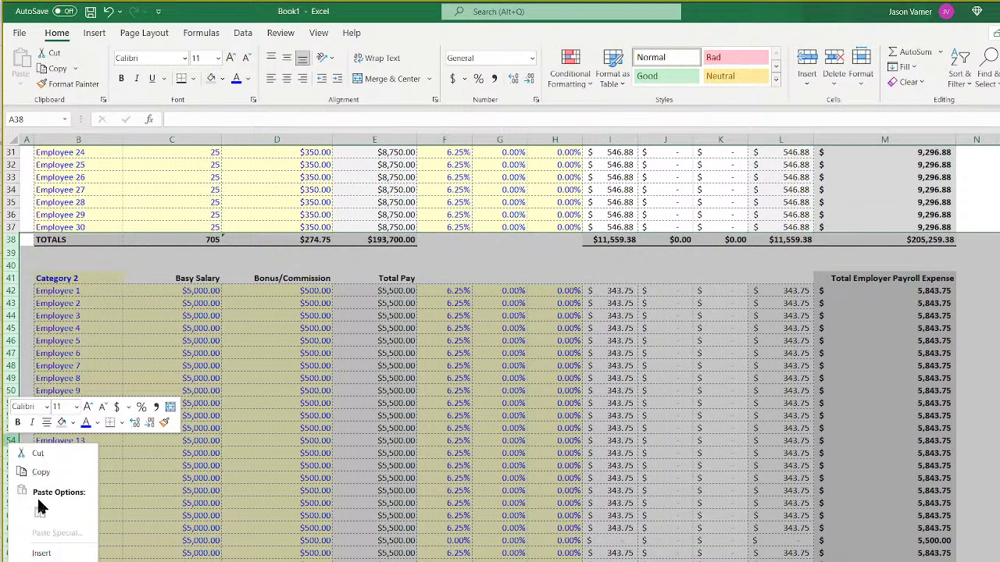
pyautogui.click(42, 553)
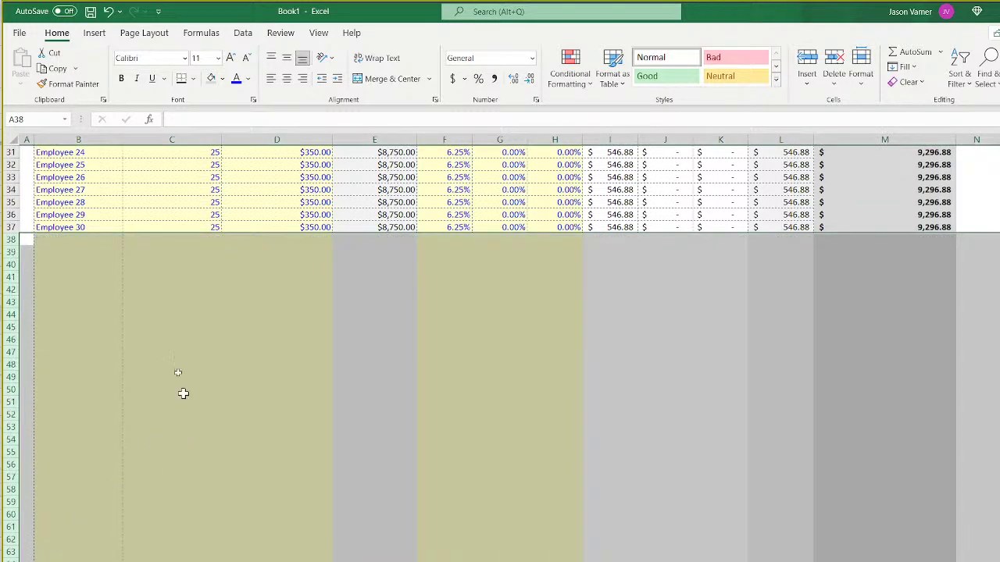
pyautogui.click(109, 11)
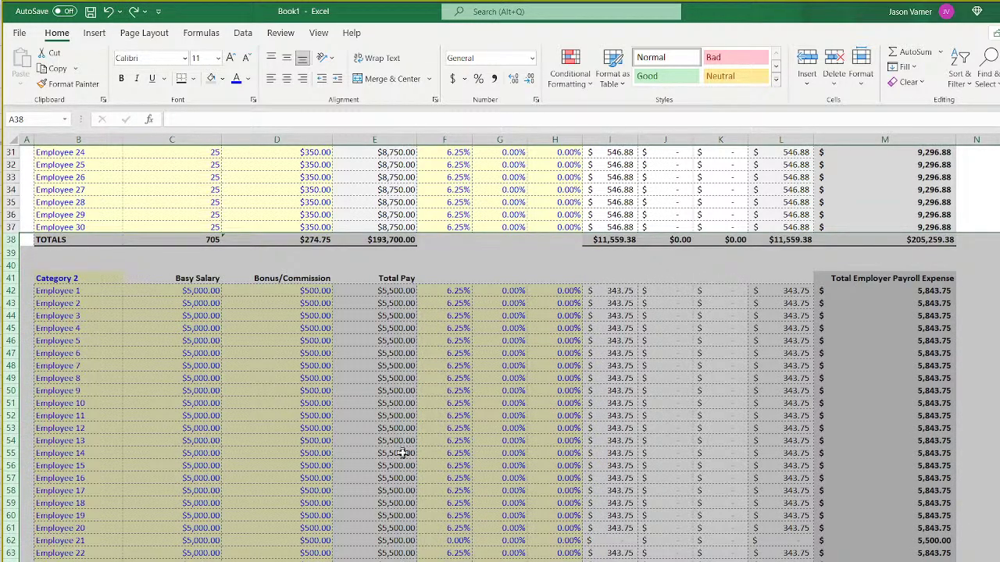
# Inspect the Category 1 Total Pay formula in E38 and the range it sums.
pyautogui.scroll(7, 352, 428)
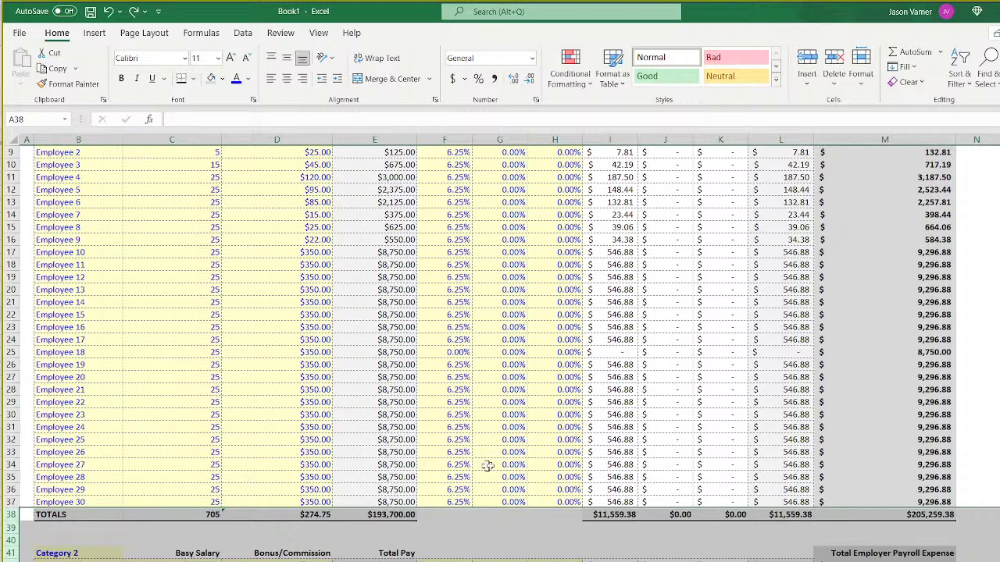
pyautogui.scroll(-4, 628, 465)
pyautogui.click(312, 378)
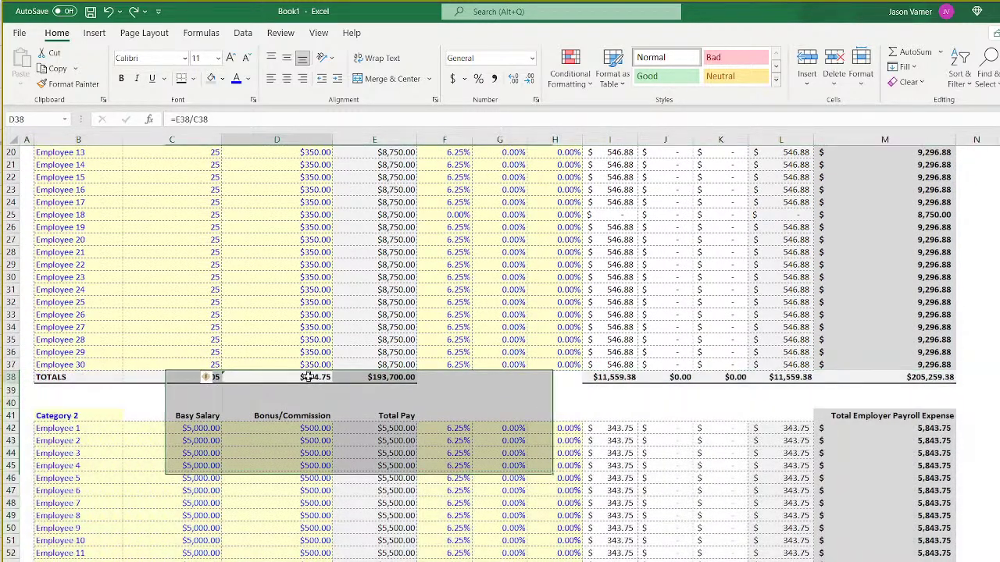
pyautogui.click(391, 377)
pyautogui.doubleClick(391, 378)
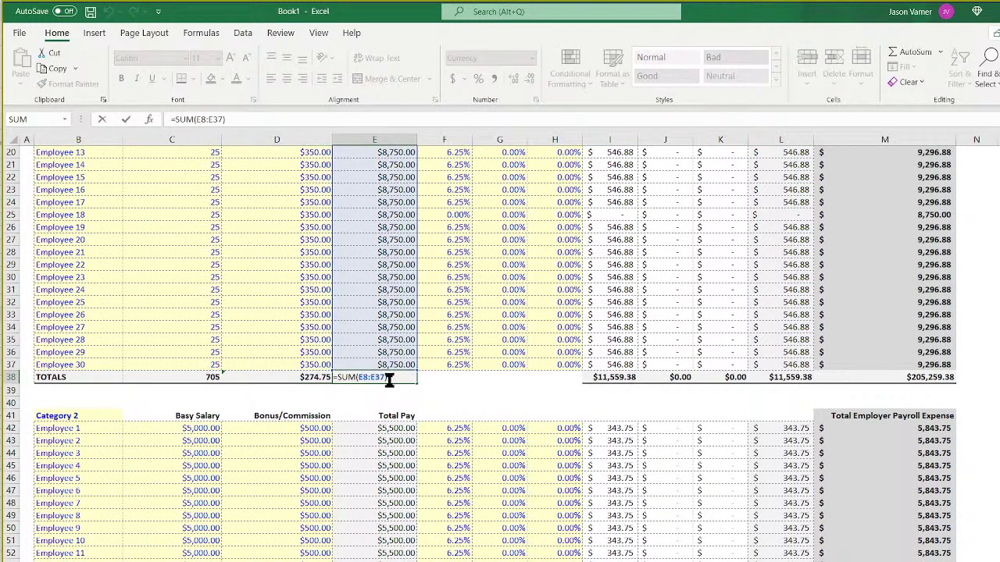
pyautogui.press('Return')
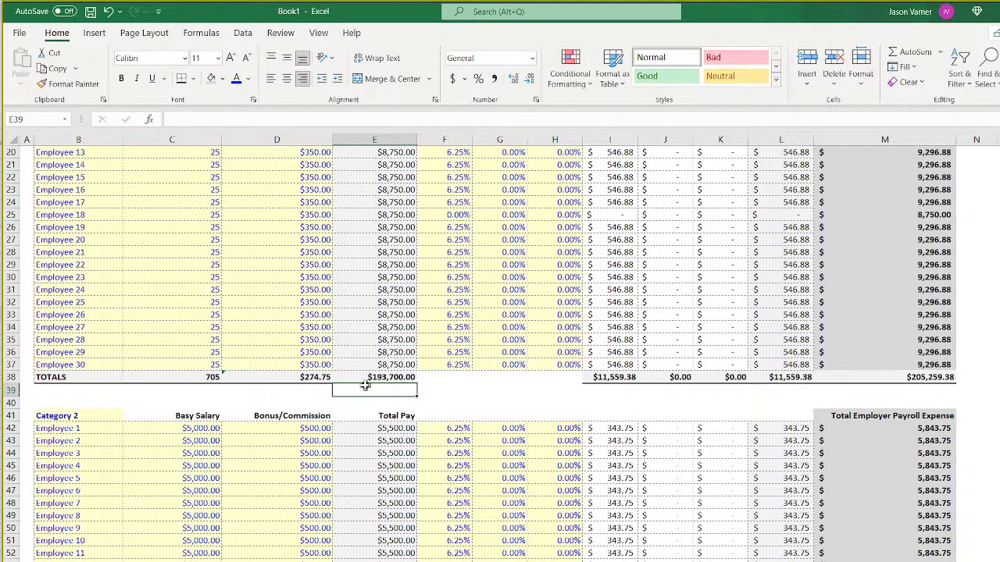
# Insert 18 blank rows at row 36, between Employee 28 and Employee 29 in Category 1.
pyautogui.click(11, 362)
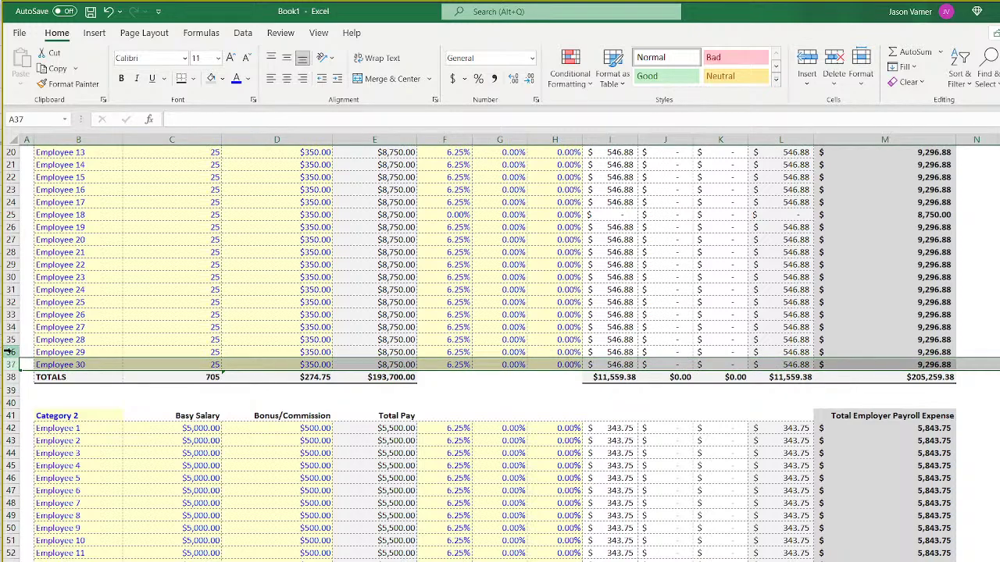
pyautogui.click(10, 352)
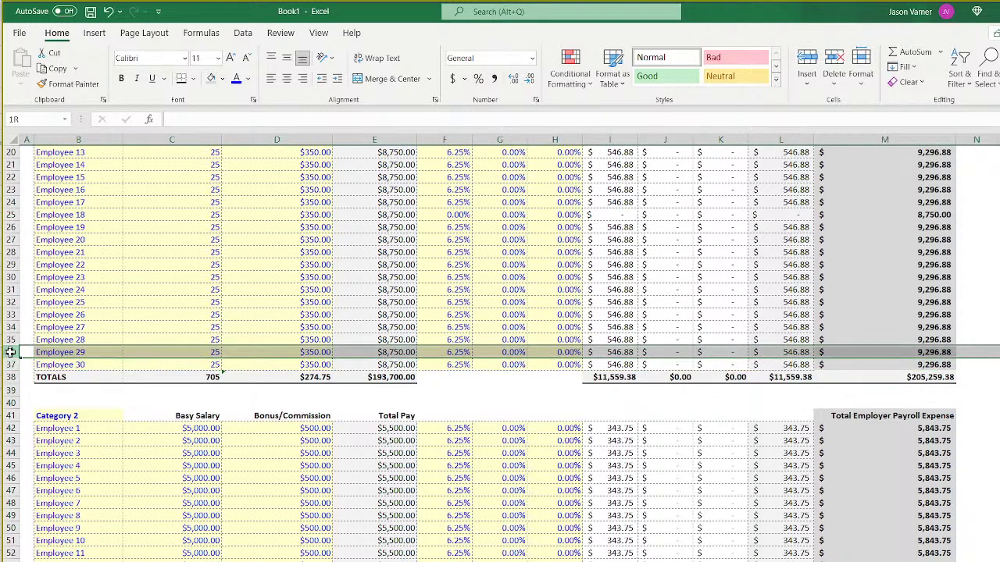
pyautogui.moveTo(11, 352); pyautogui.dragTo(11, 527)
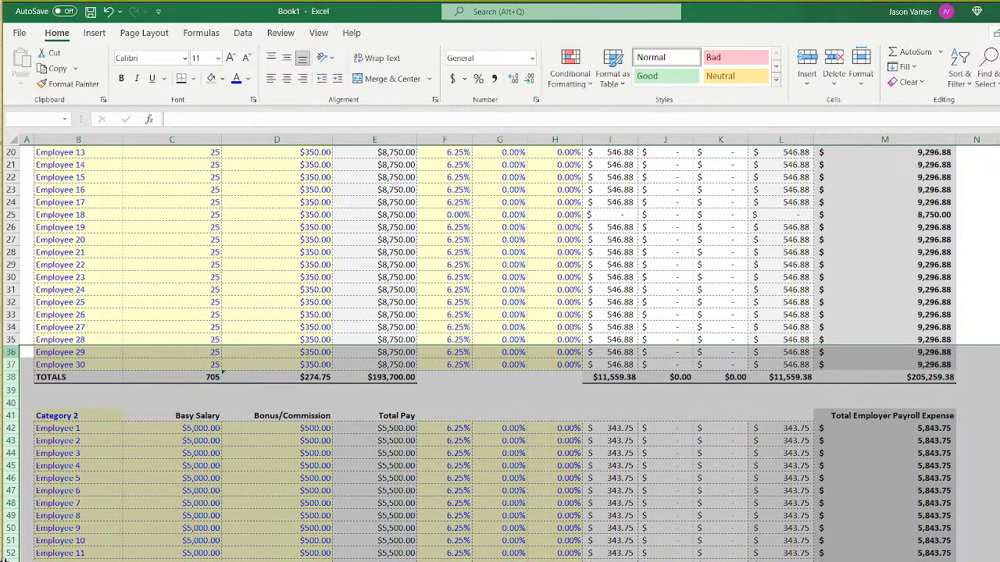
pyautogui.rightClick(10, 474)
pyautogui.click(41, 561)
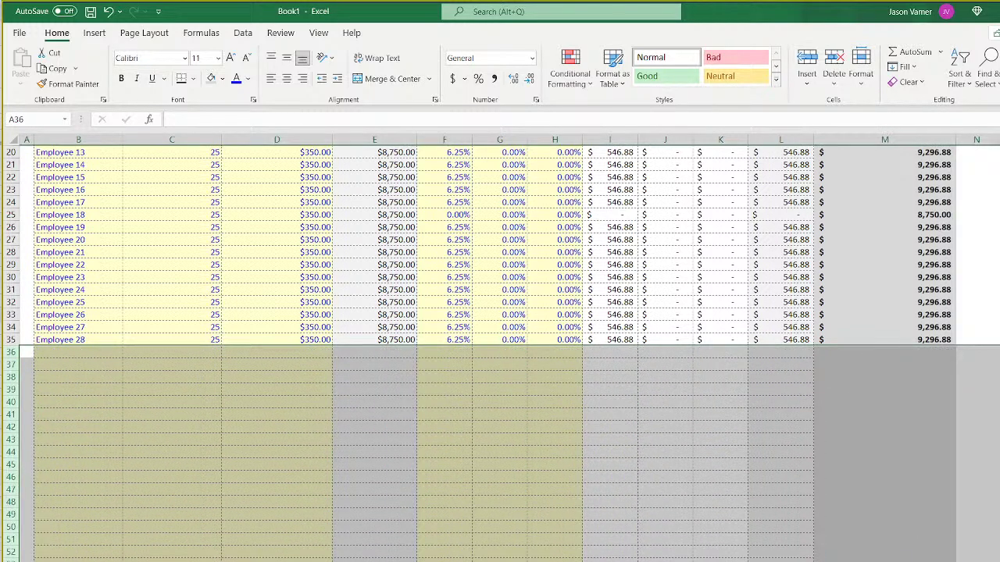
# Check the ranges summed by the Category 1 Total Pay and Item 1 totals in E56 and I56.
pyautogui.doubleClick(383, 561)
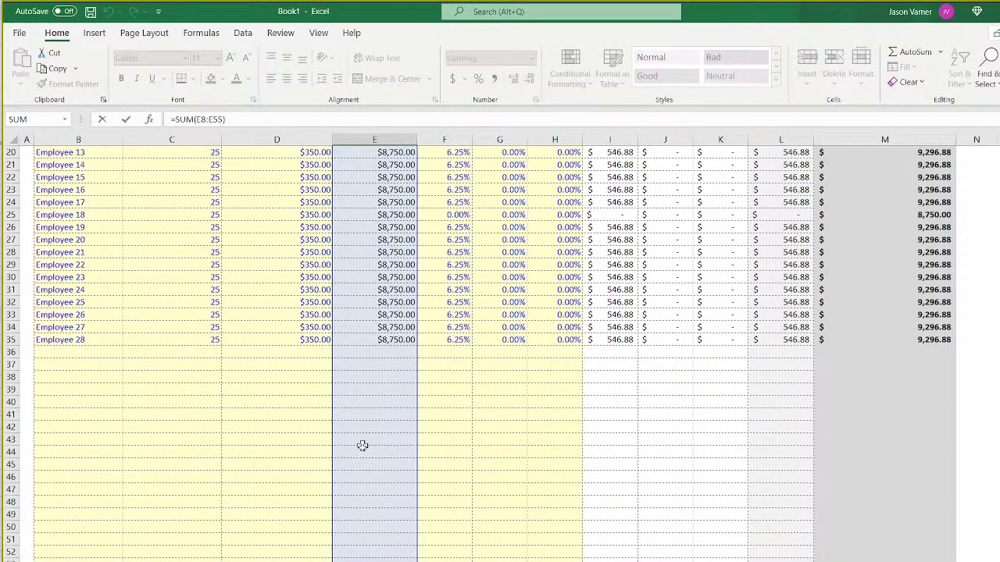
pyautogui.press('Return')
pyautogui.click(383, 561)
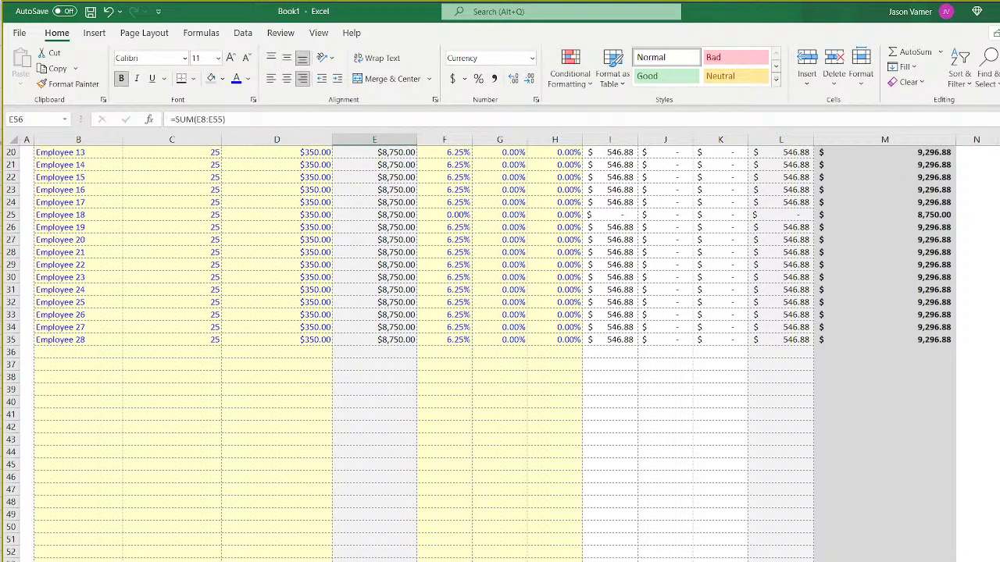
pyautogui.click(611, 561)
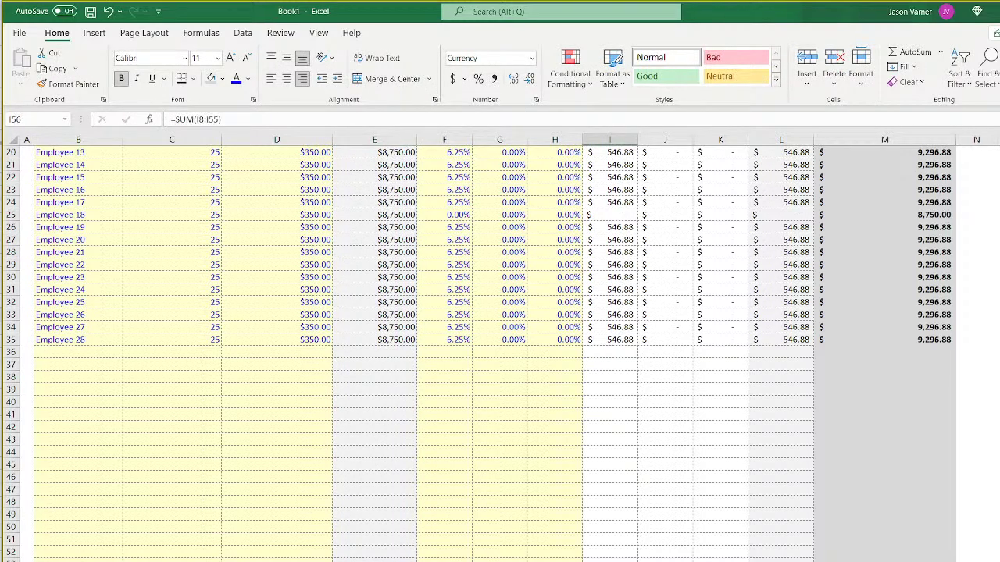
# Check the Total Employee Pay formula in E3 and the category totals it references.
pyautogui.scroll(7, 341, 393)
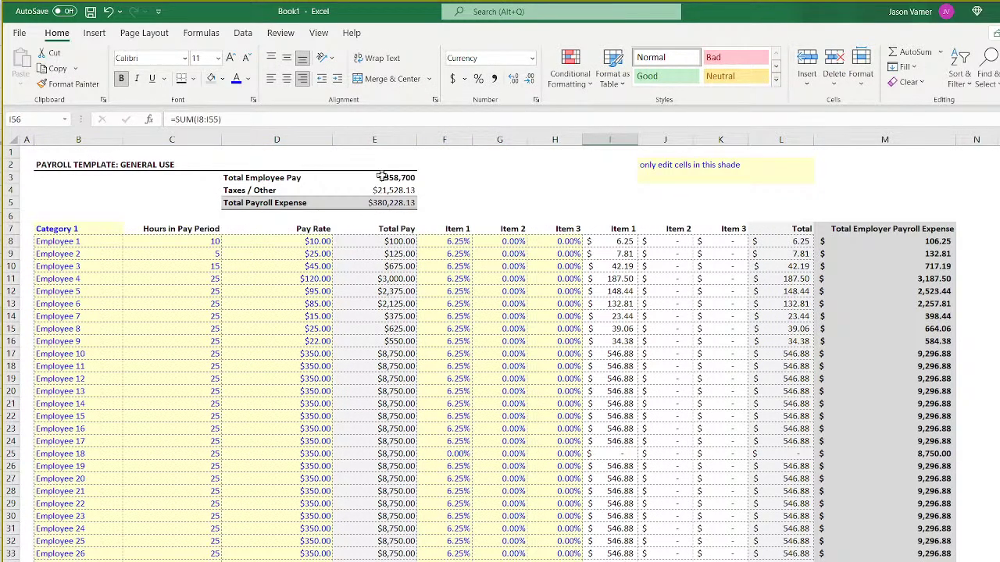
pyautogui.click(387, 174)
pyautogui.doubleClick(387, 174)
pyautogui.scroll(-7, 443, 410)
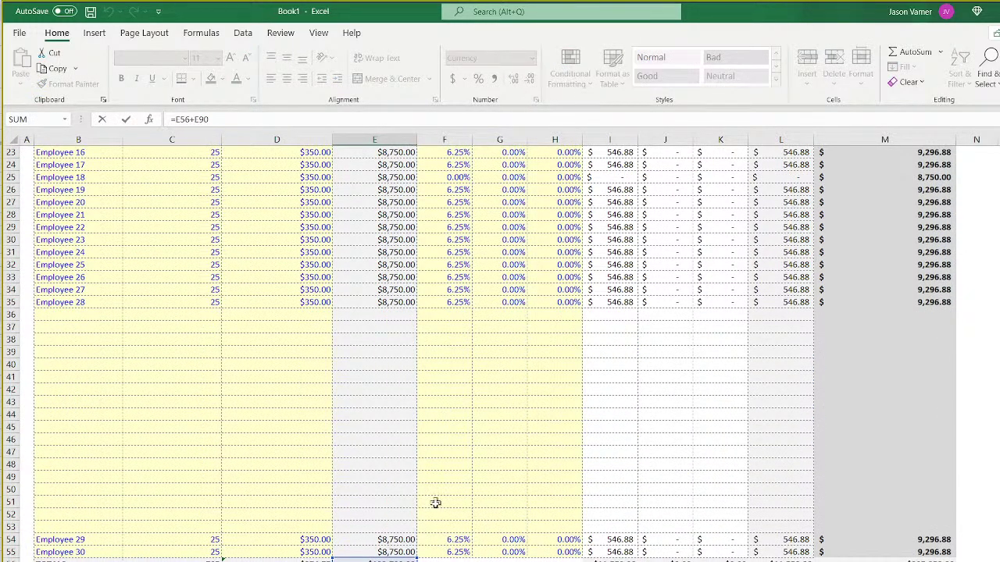
pyautogui.press('Return')
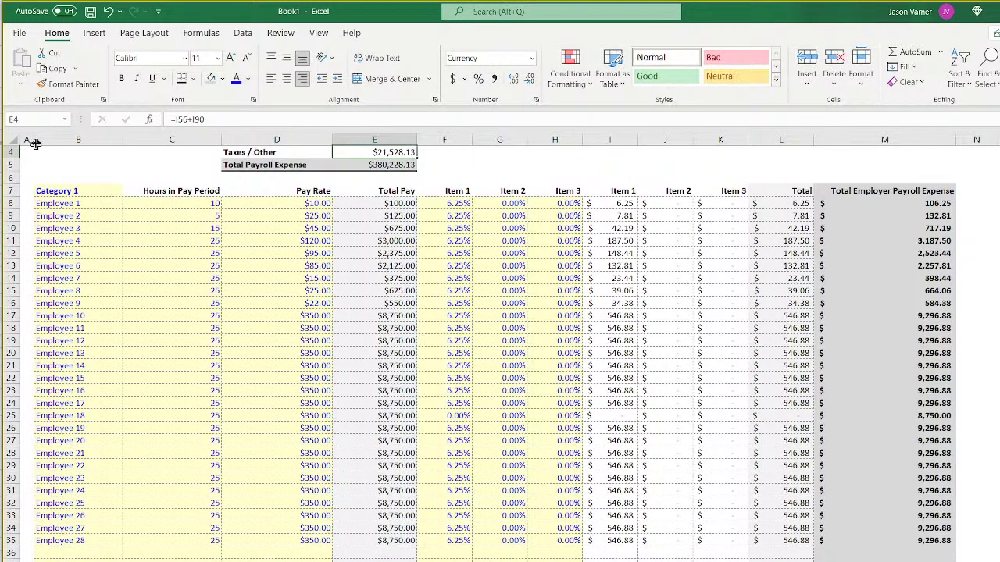
# Undo the insertion of the blank rows between Employee 28 and Employee 29 in Category 1.
pyautogui.click(109, 12)
pyautogui.click(109, 13)
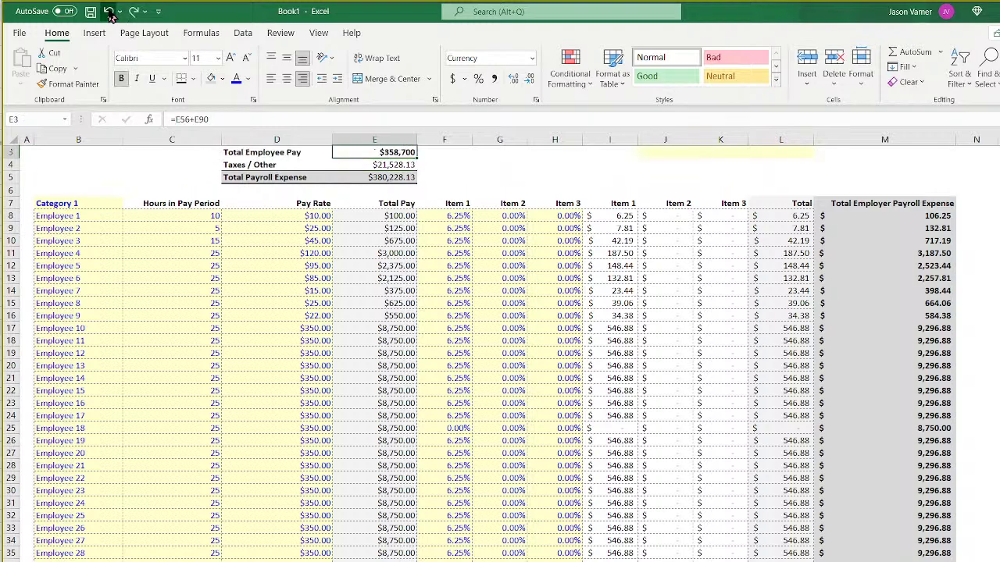
pyautogui.click(110, 13)
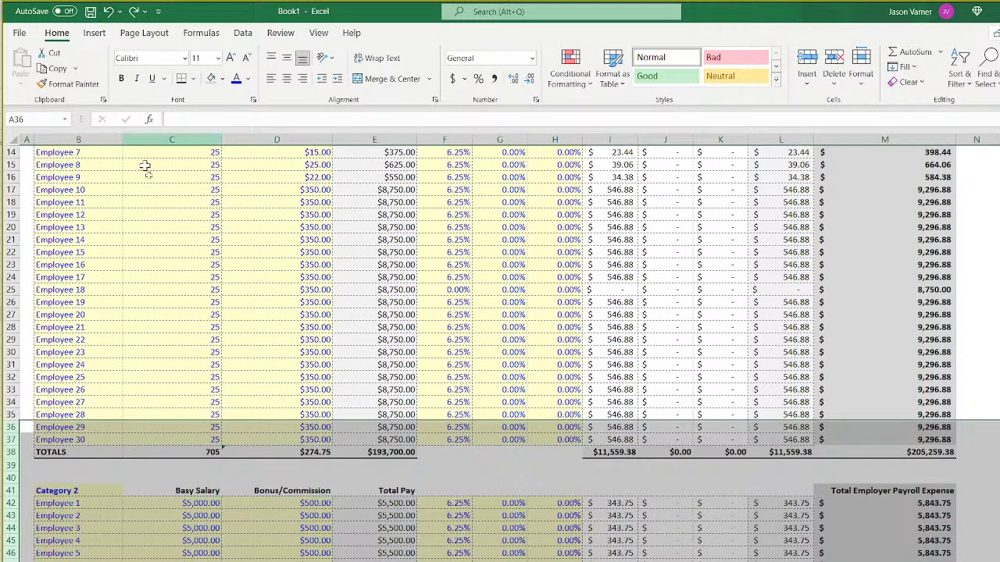
pyautogui.click(156, 375)
pyautogui.scroll(5, 156, 373)
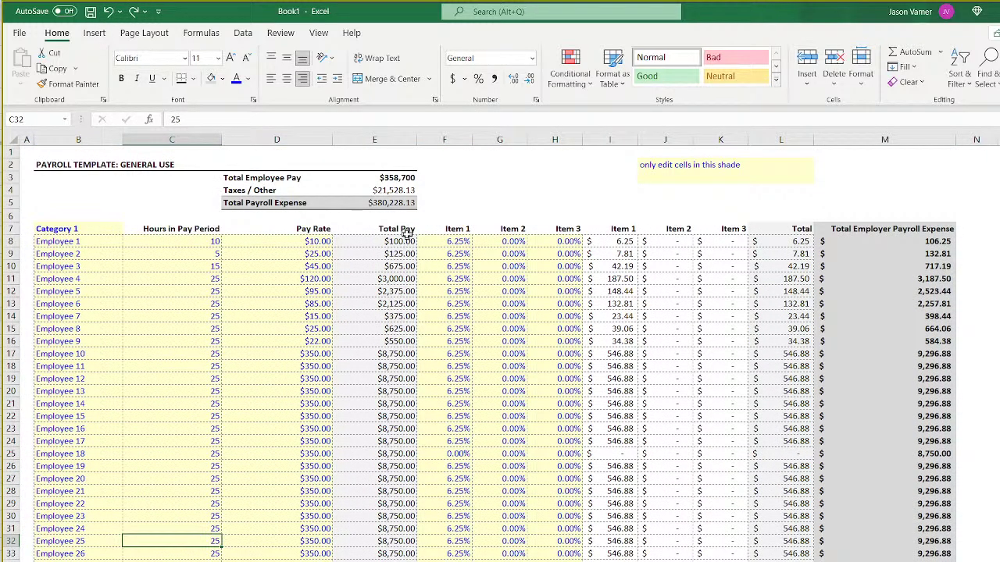
# Bold the Total Payroll Expense amount in E5 and remove bold from E3 and the labels in D3:D4.
pyautogui.click(379, 176)
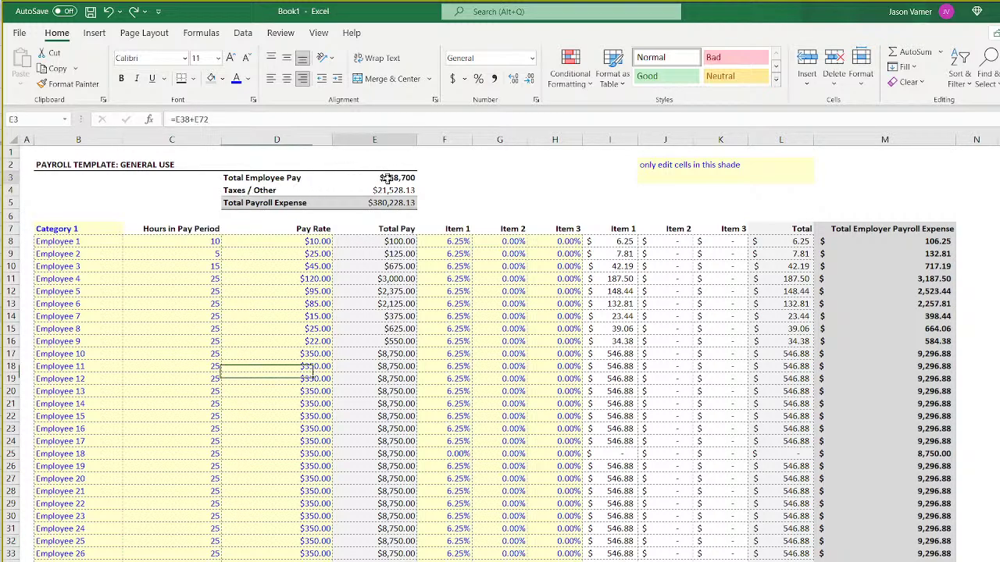
pyautogui.click(121, 78)
pyautogui.click(396, 204)
pyautogui.click(121, 78)
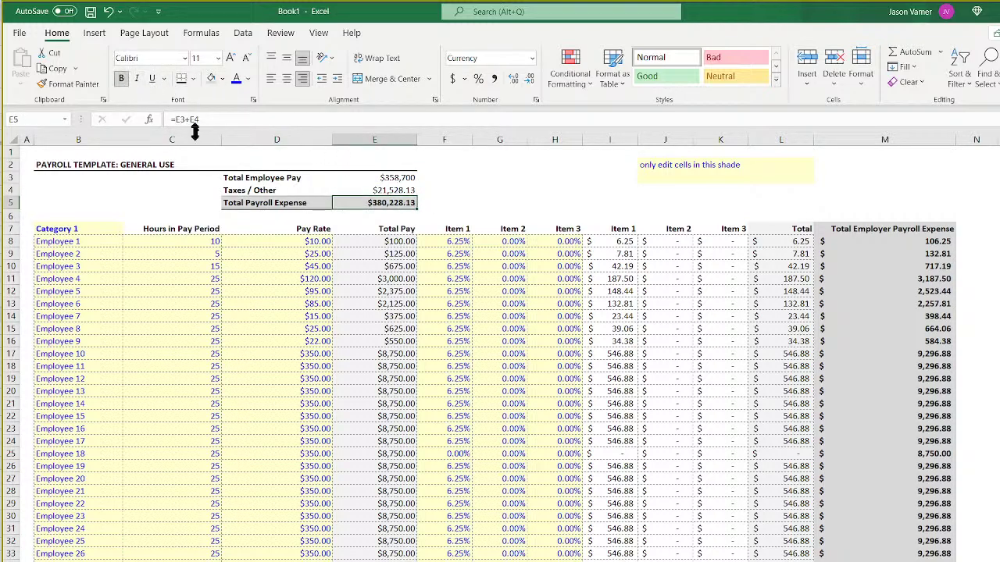
pyautogui.moveTo(238, 178); pyautogui.dragTo(250, 203)
pyautogui.click(121, 78)
pyautogui.click(455, 177)
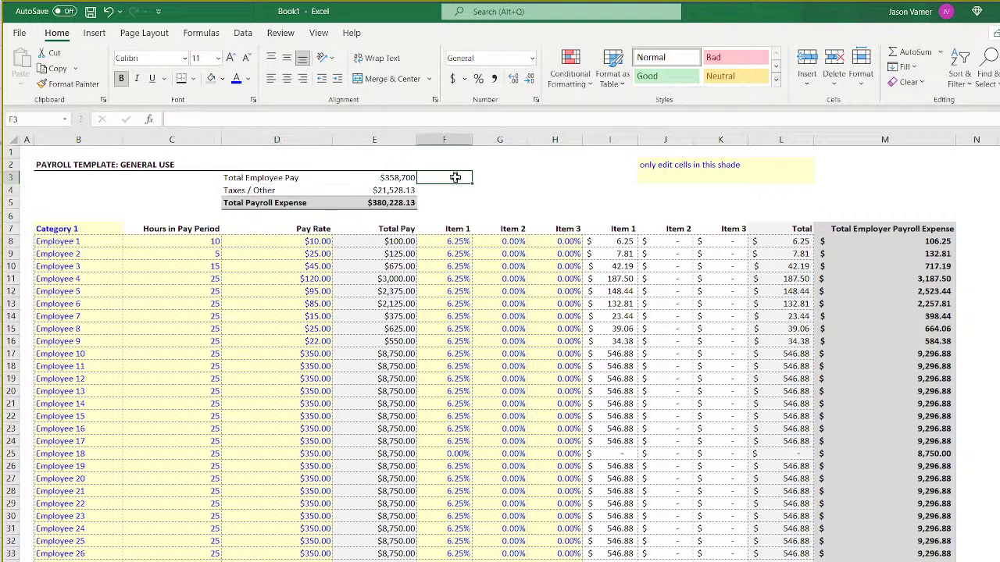
pyautogui.click(597, 194)
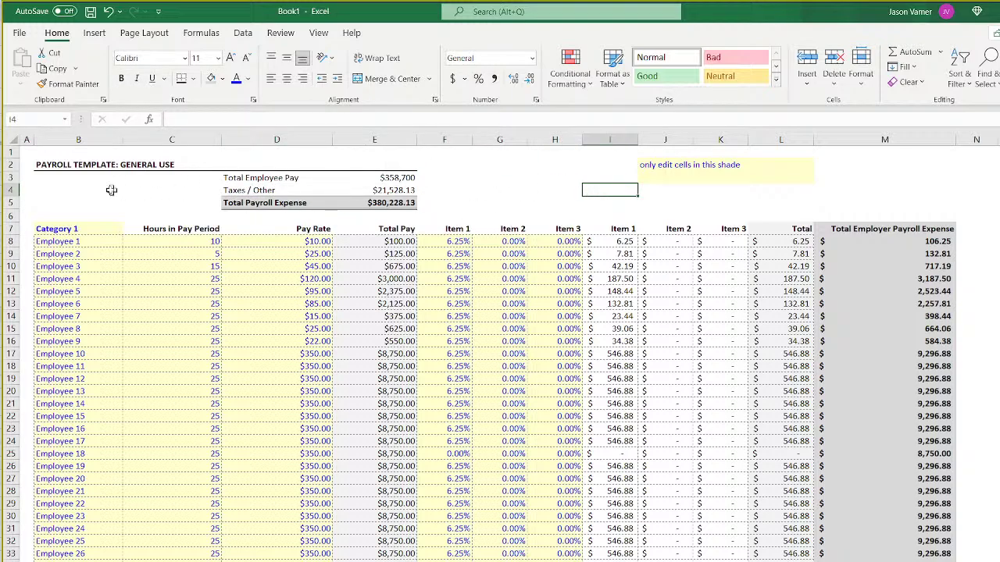
# Enter the header "Data for Payroll Period 'x'" in D2 above the summary block.
pyautogui.click(266, 178)
pyautogui.click(278, 169)
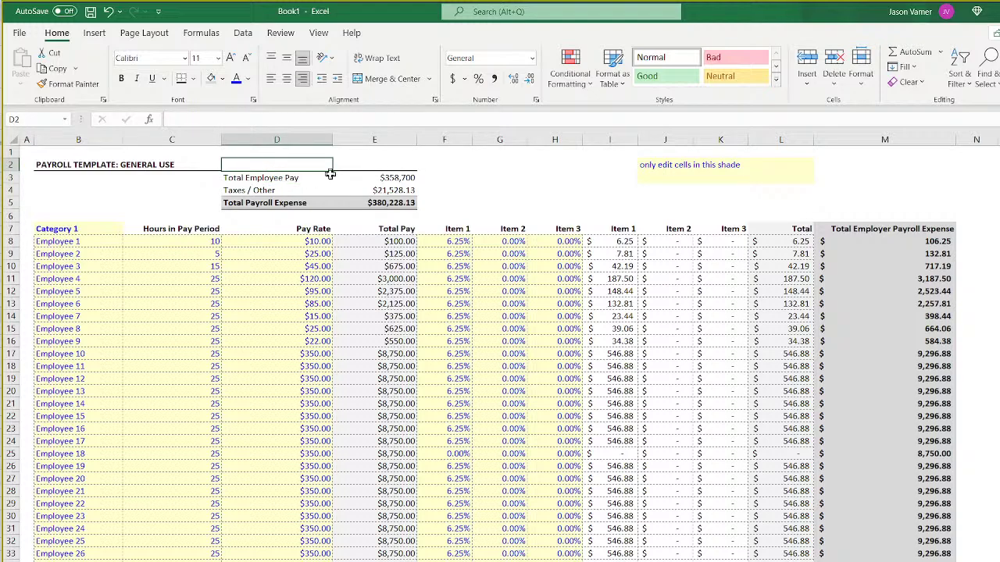
pyautogui.write('Da')
pyautogui.write('payrol')
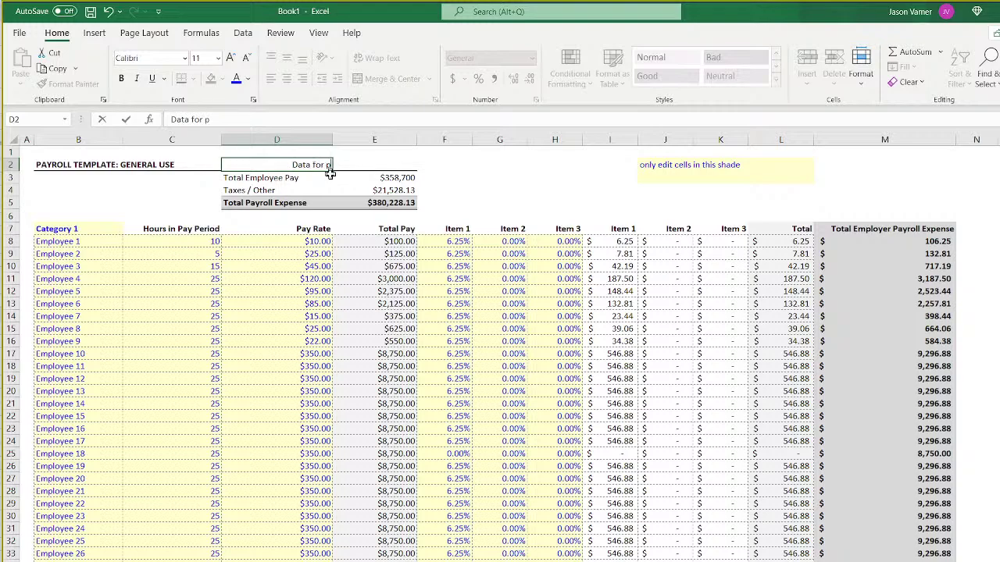
pyautogui.press('BackSpace')
pyautogui.press('BackSpace')
pyautogui.press('BackSpace')
pyautogui.press('BackSpace')
pyautogui.press('BackSpace')
pyautogui.press('BackSpace')
pyautogui.write("Payroll Period 'x'")
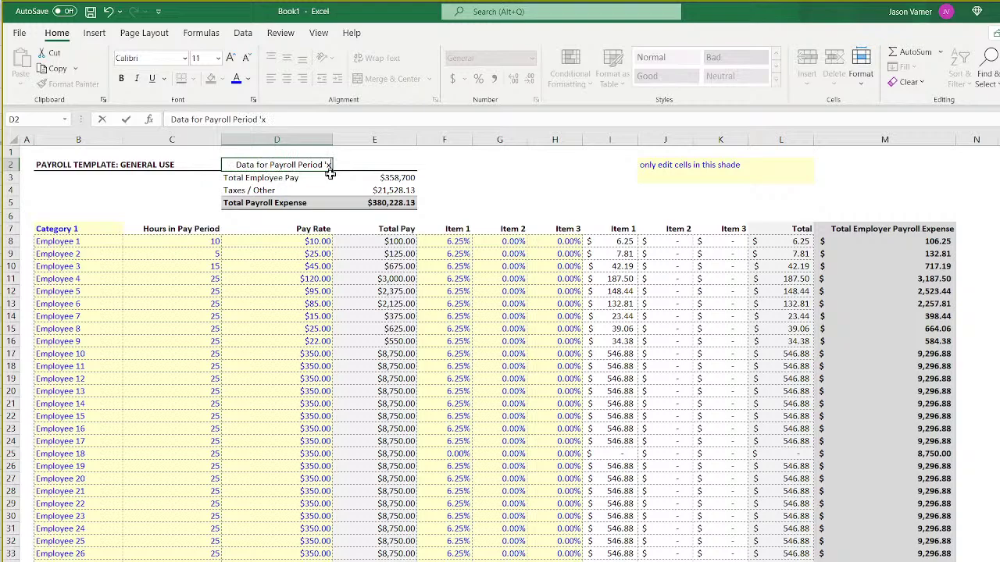
pyautogui.press('Return')
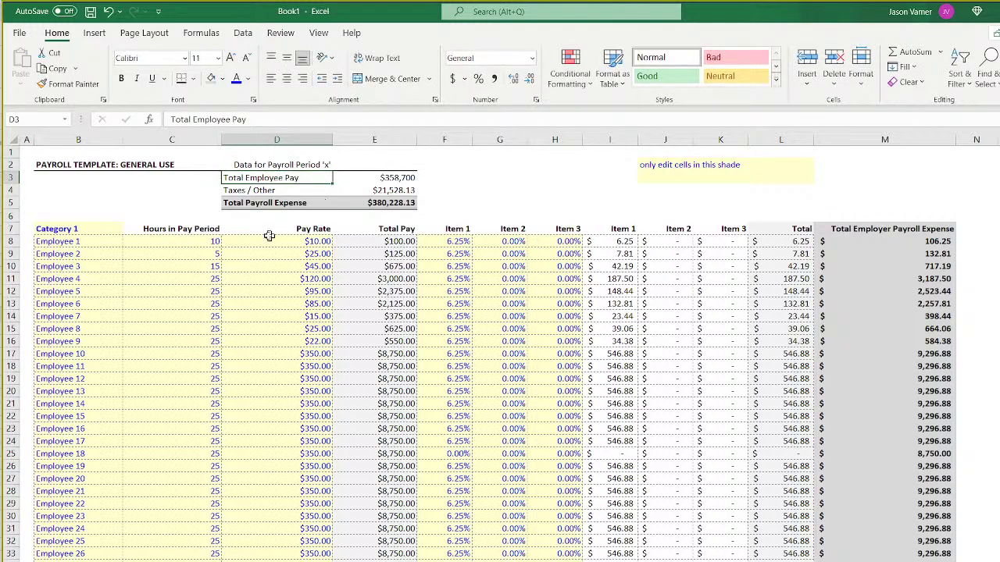
# Left-align and bold the payroll period header in D2.
pyautogui.click(81, 169)
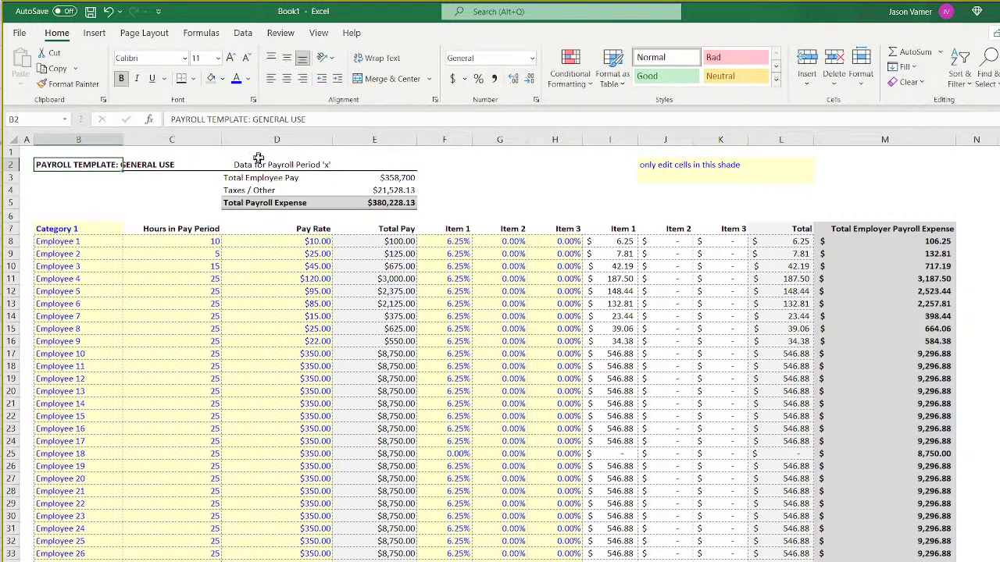
pyautogui.click(261, 163)
pyautogui.click(271, 78)
pyautogui.click(549, 180)
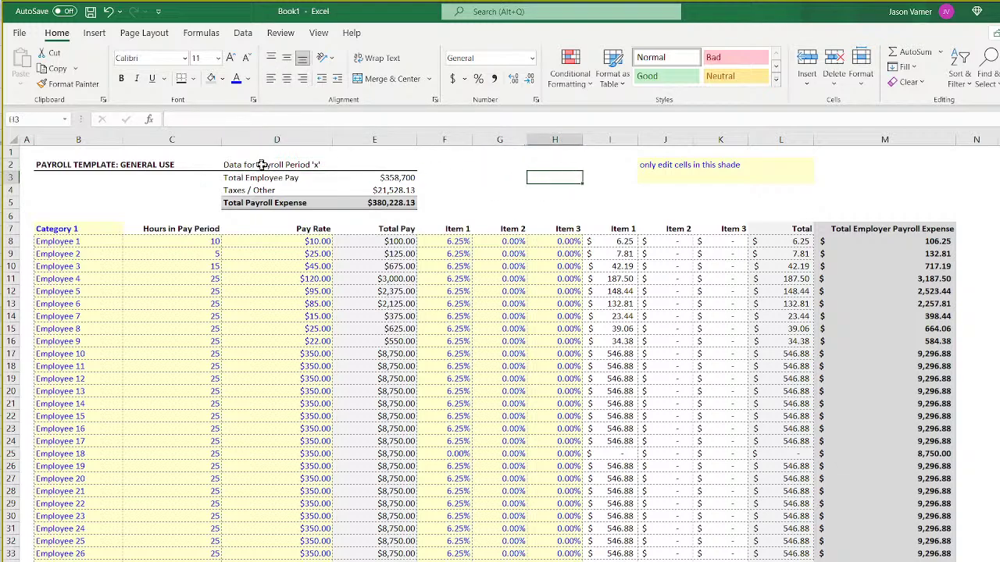
pyautogui.click(262, 165)
pyautogui.click(121, 78)
pyautogui.click(521, 192)
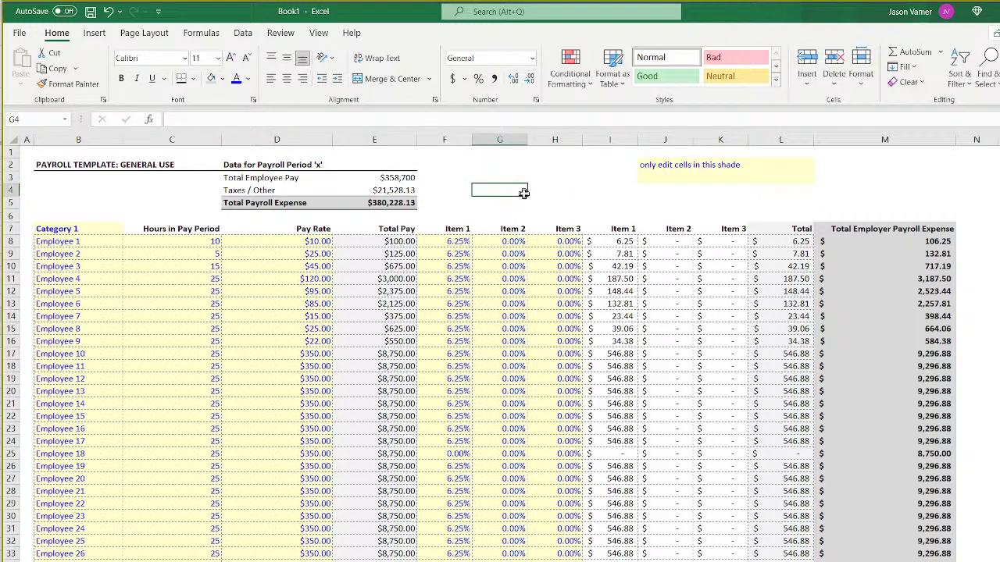
# Clear the payroll period header from D2.
pyautogui.click(269, 165)
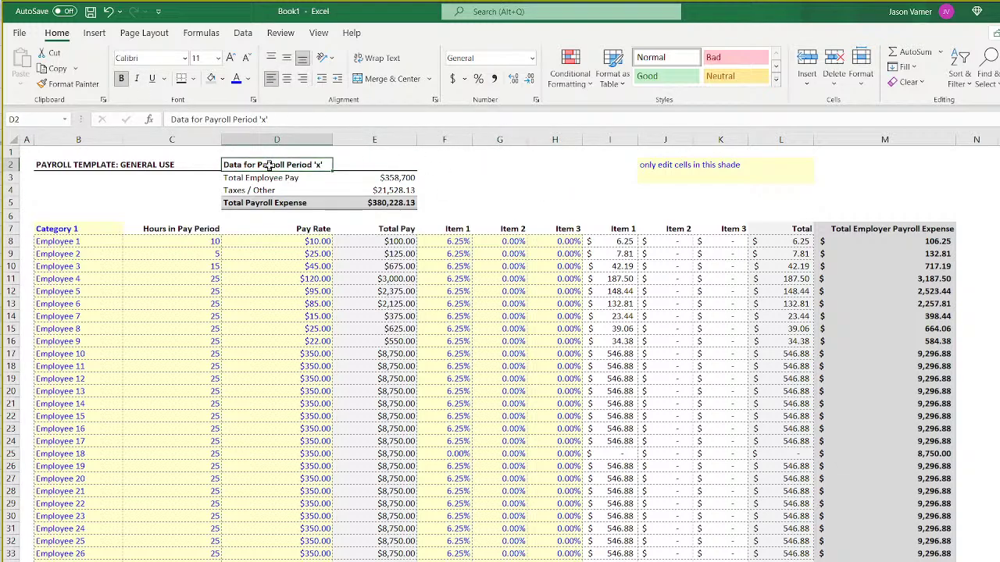
pyautogui.click(38, 152)
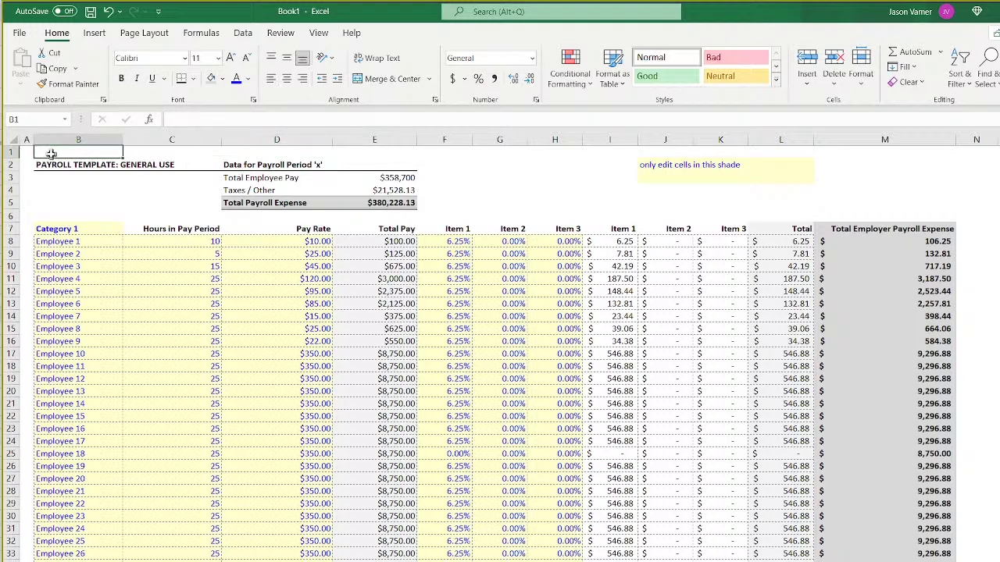
pyautogui.click(252, 167)
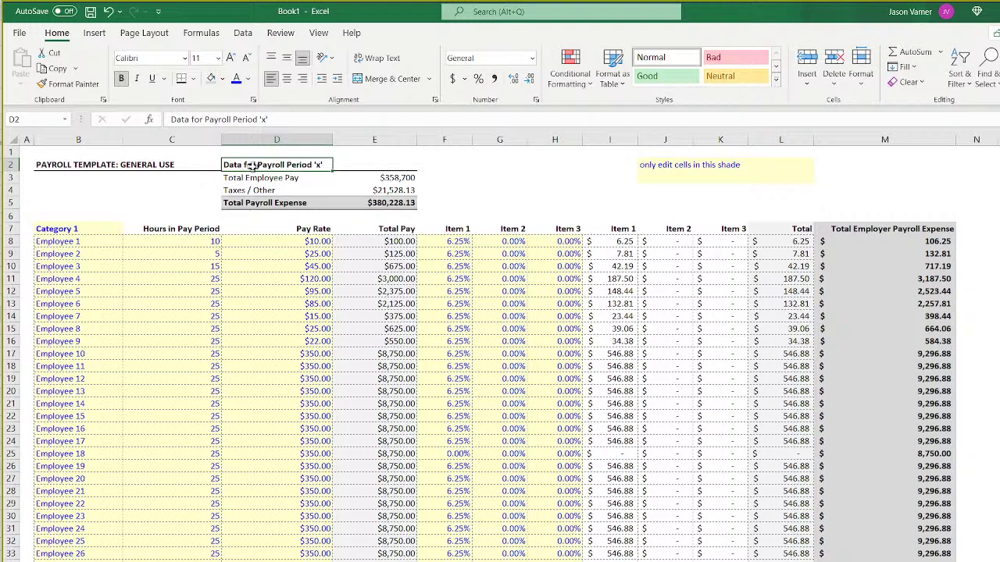
pyautogui.press('Down')
pyautogui.press('Down')
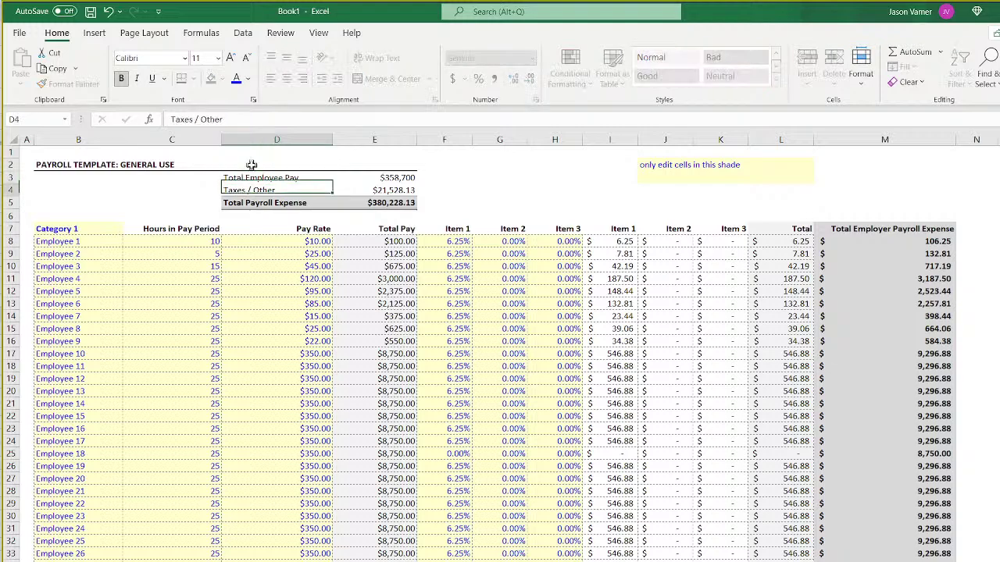
# Fill B3:C3 below the template title with the light yellow shade used for editable cells.
pyautogui.click(84, 163)
pyautogui.moveTo(54, 178); pyautogui.dragTo(147, 179)
pyautogui.click(222, 79)
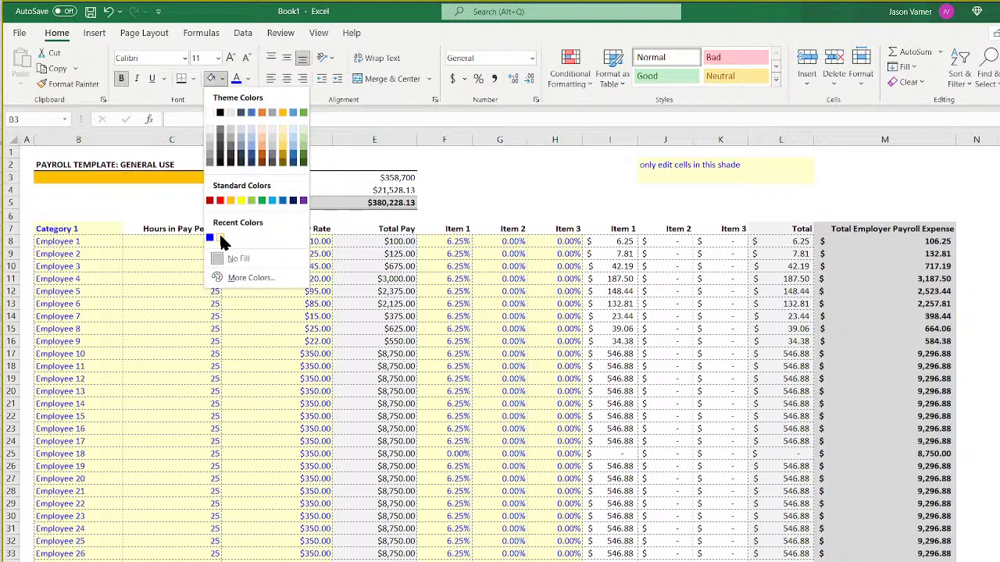
pyautogui.click(220, 236)
# Enter "Week Ending in 8/14/2021" in B3 below the template title.
pyautogui.click(56, 176)
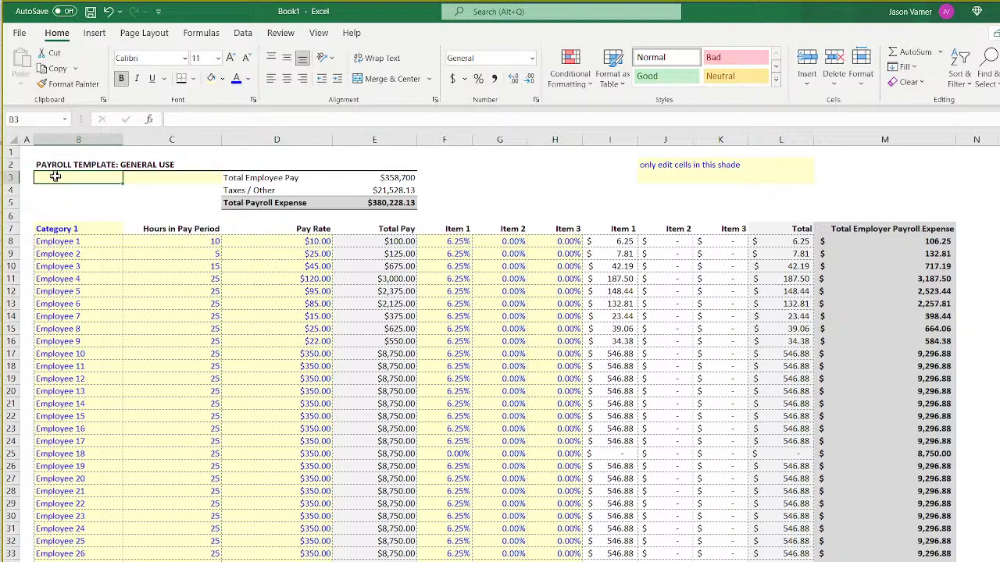
pyautogui.write('Week Ending in')
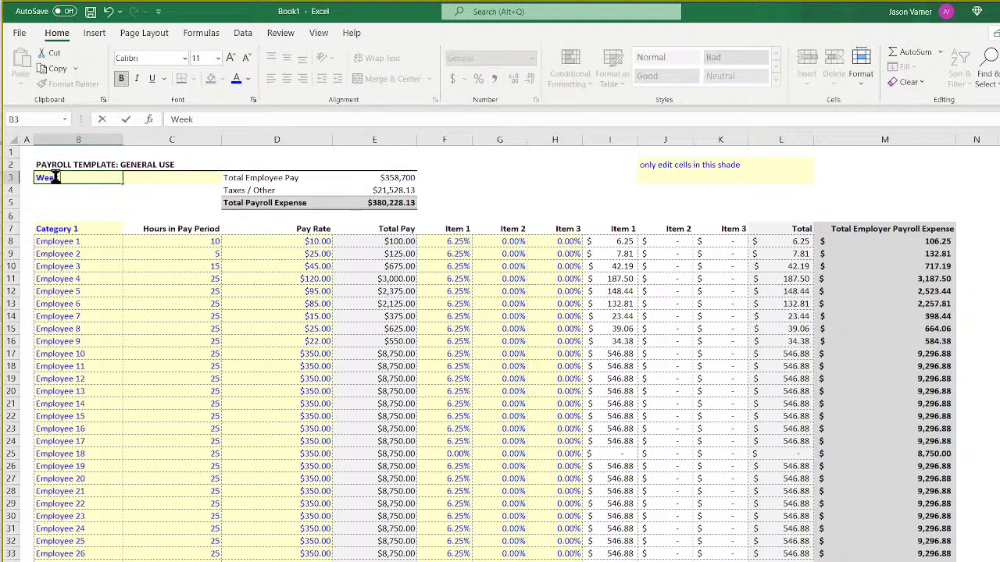
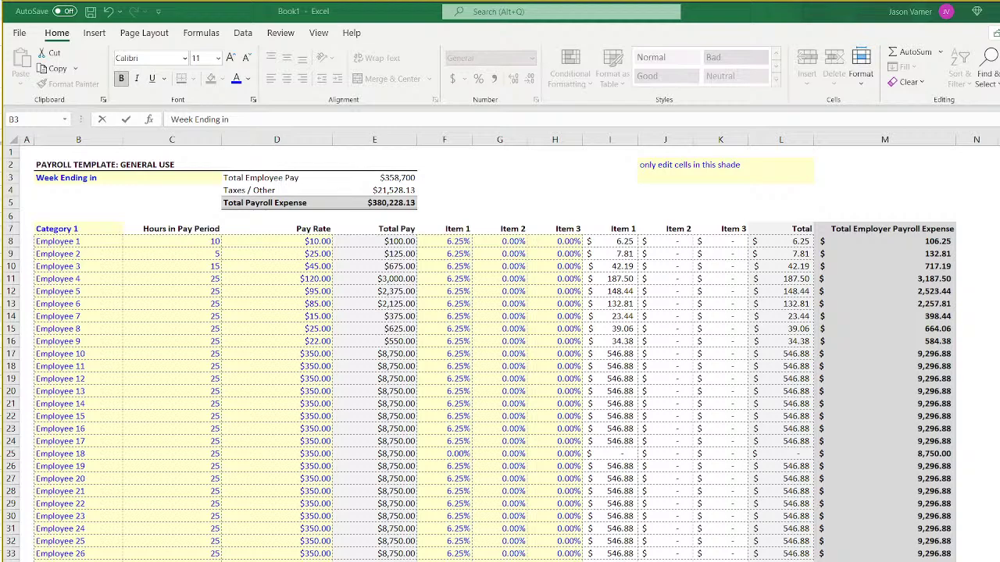
pyautogui.click(107, 180)
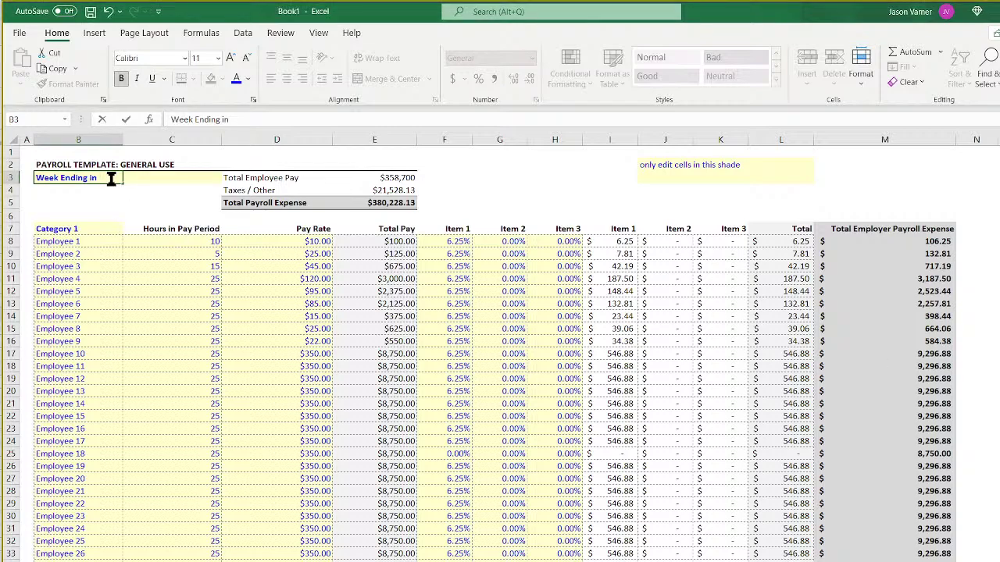
pyautogui.write('8/14/2021')
pyautogui.press('Return')
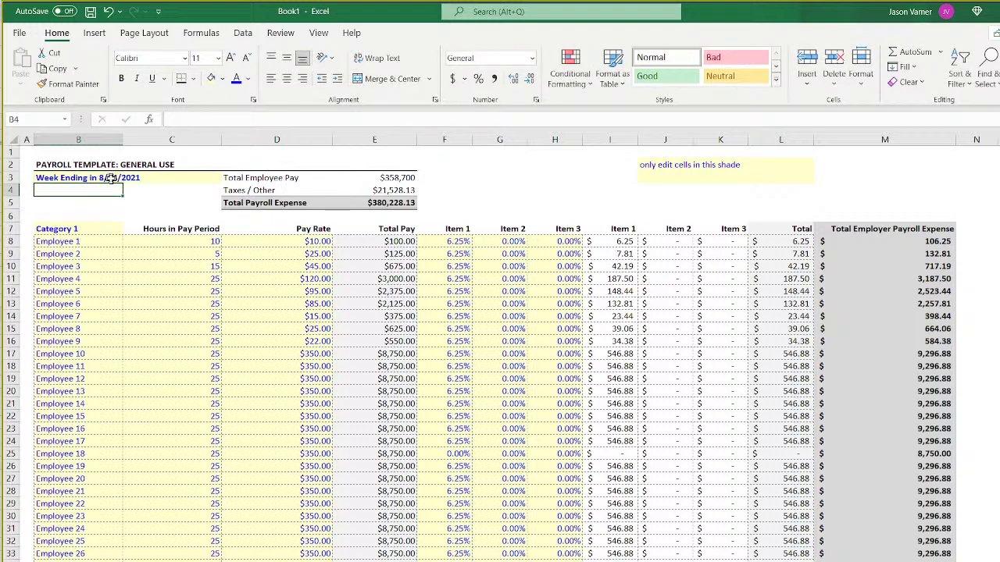
pyautogui.press('Return')
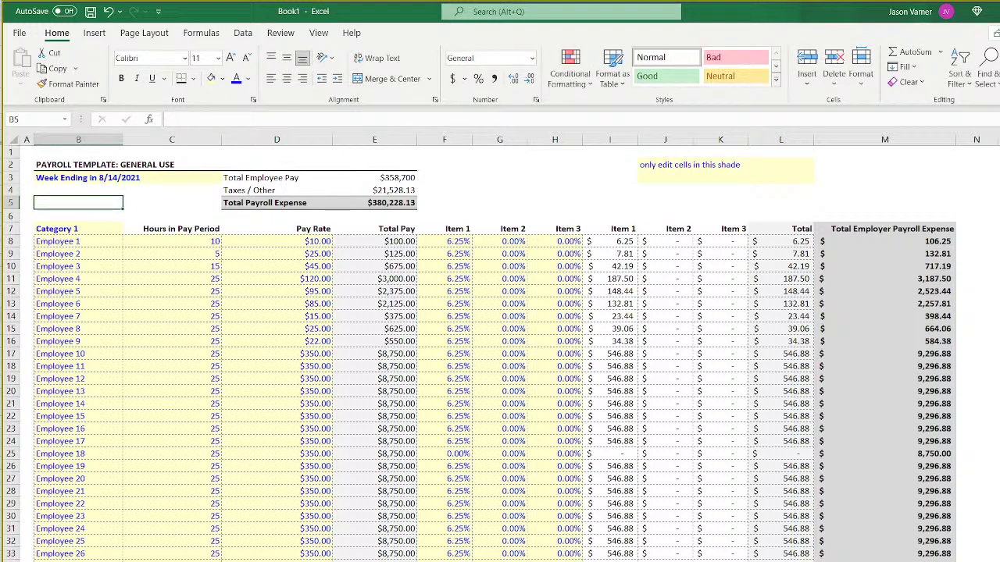
# Review the week-ending entry in B3 and the Total Employee Pay line in the summary block.
pyautogui.click(58, 178)
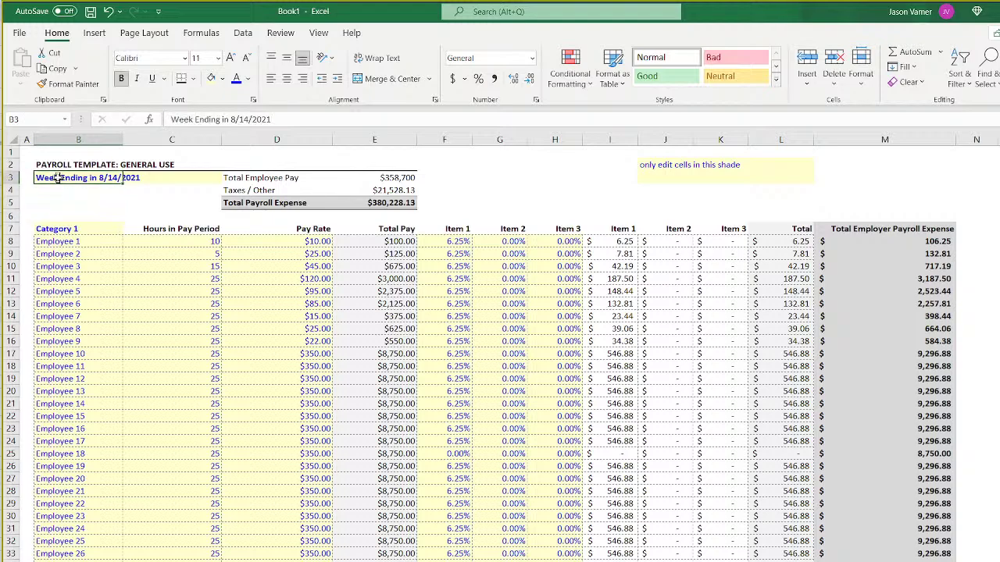
pyautogui.click(79, 200)
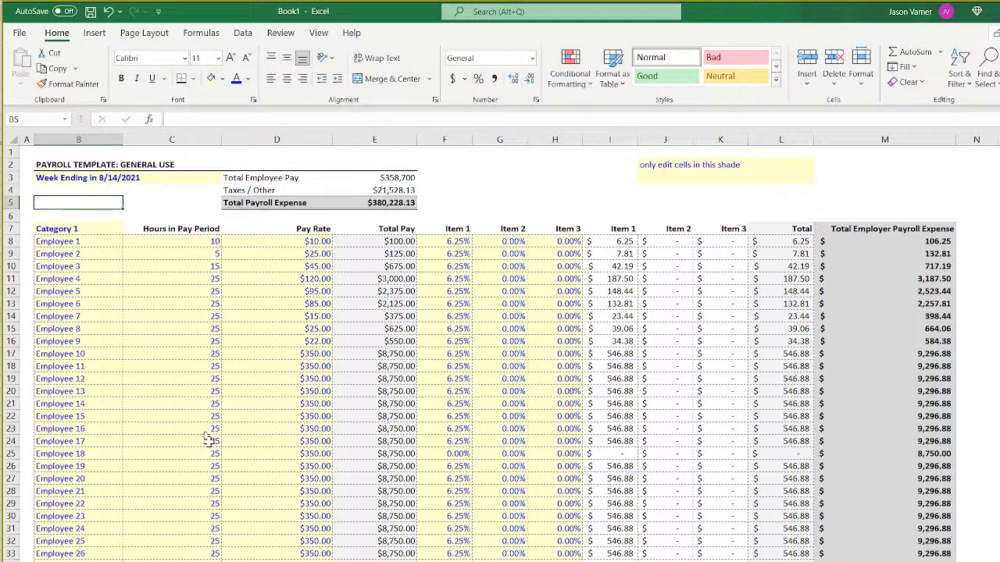
pyautogui.click(531, 191)
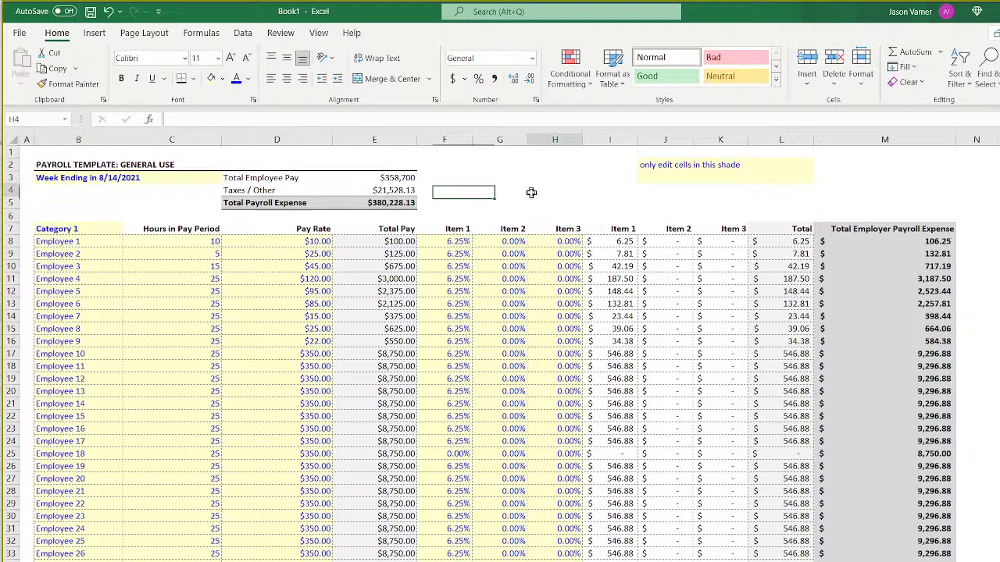
pyautogui.click(46, 178)
pyautogui.click(193, 178)
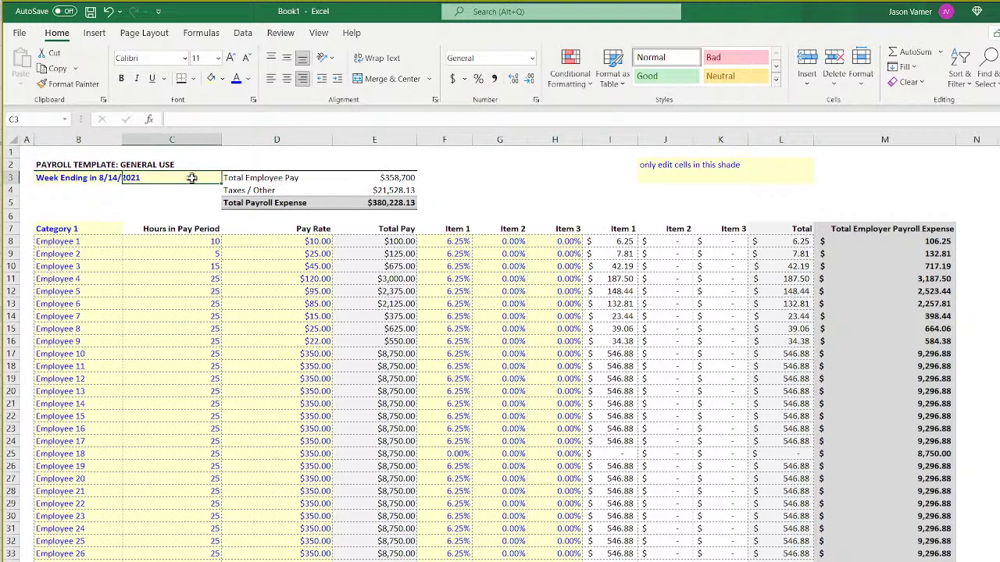
pyautogui.click(86, 178)
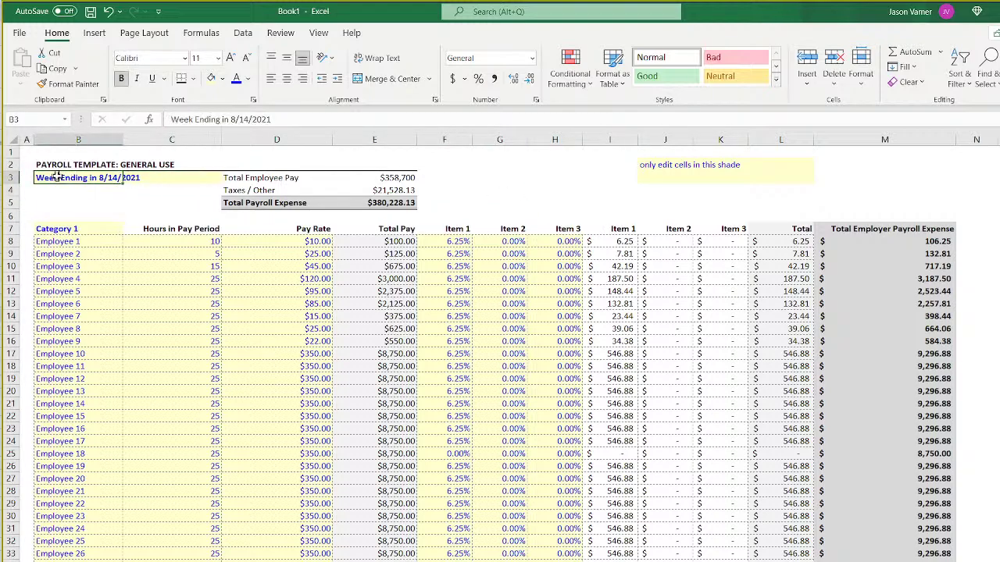
pyautogui.click(404, 178)
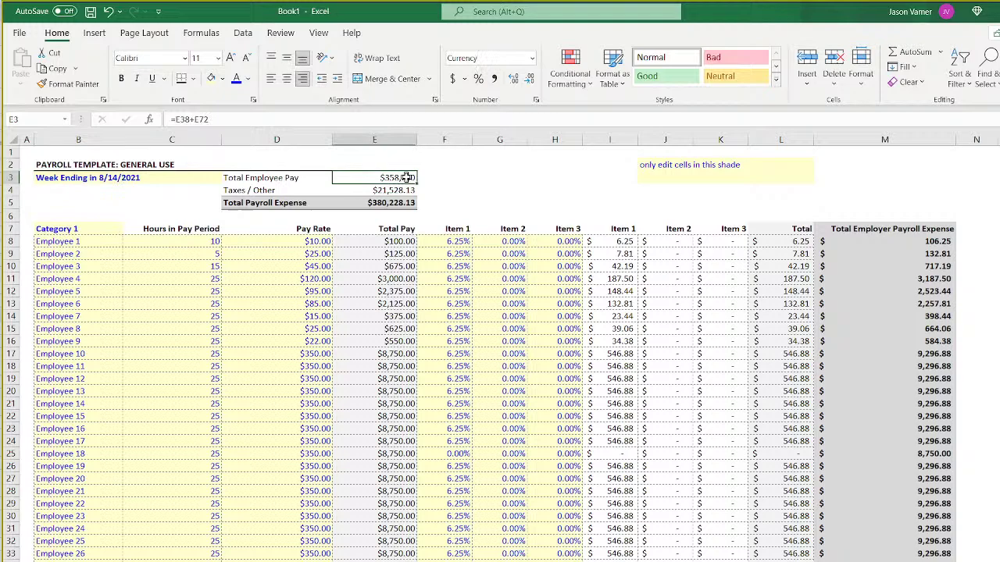
pyautogui.click(252, 178)
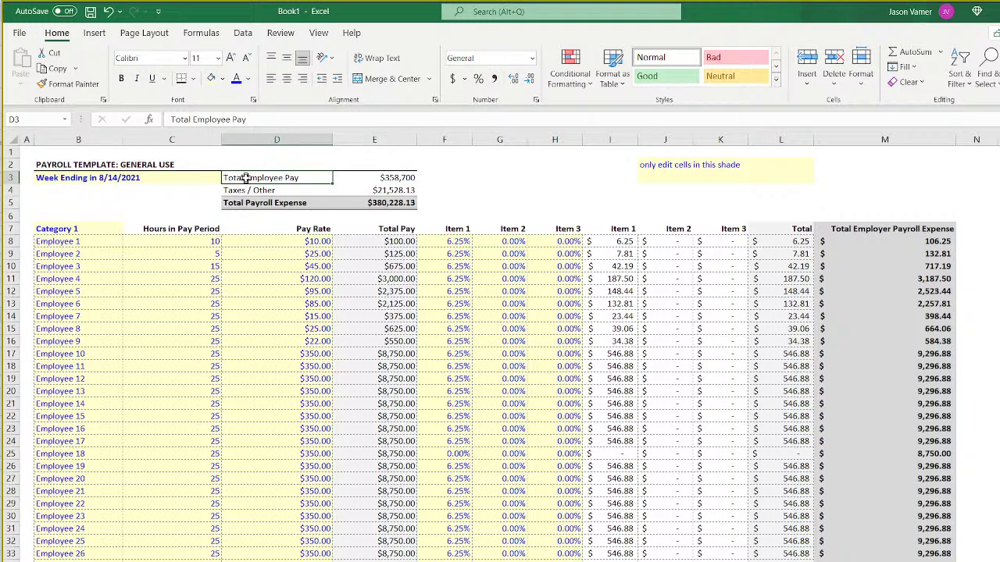
# Format the Total Employee Pay amount in E3 as currency with two decimal places.
pyautogui.click(547, 204)
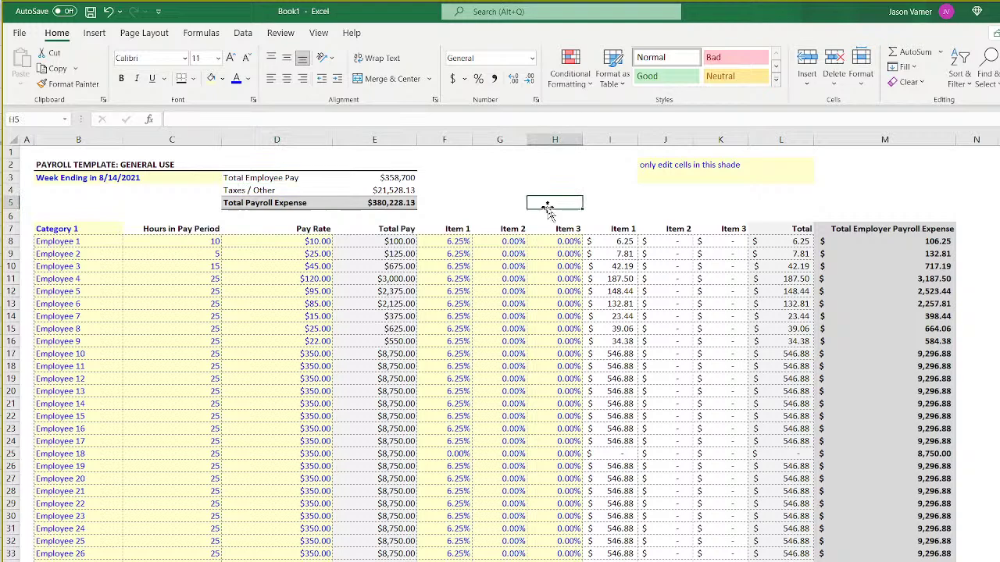
pyautogui.click(396, 178)
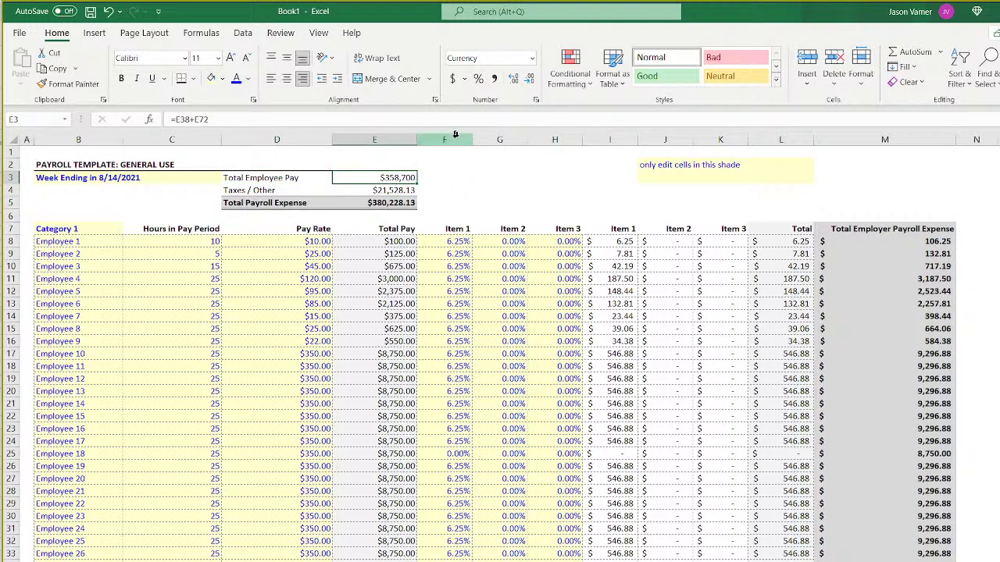
pyautogui.click(536, 100)
pyautogui.click(683, 409)
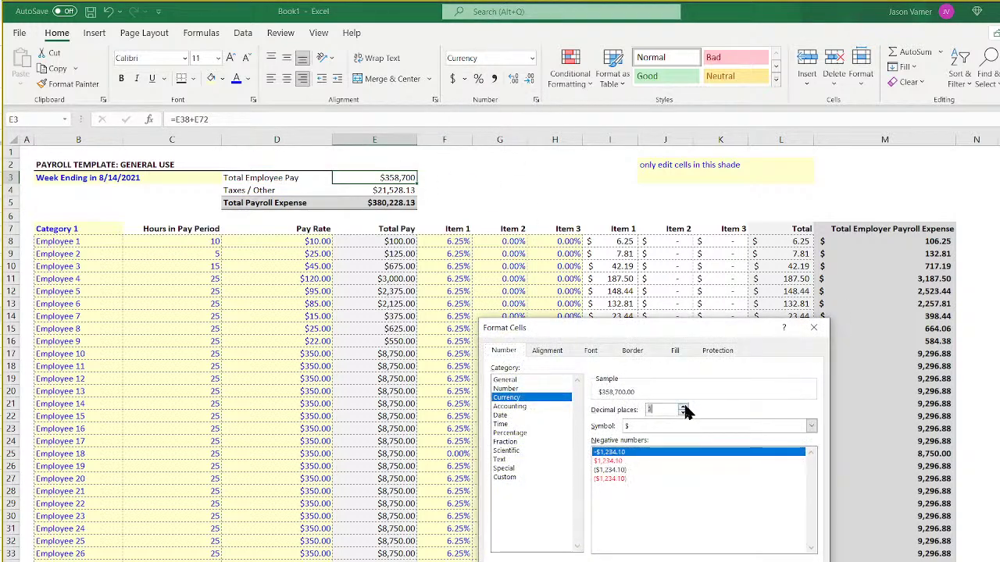
pyautogui.click(682, 409)
pyautogui.press('Return')
pyautogui.click(482, 182)
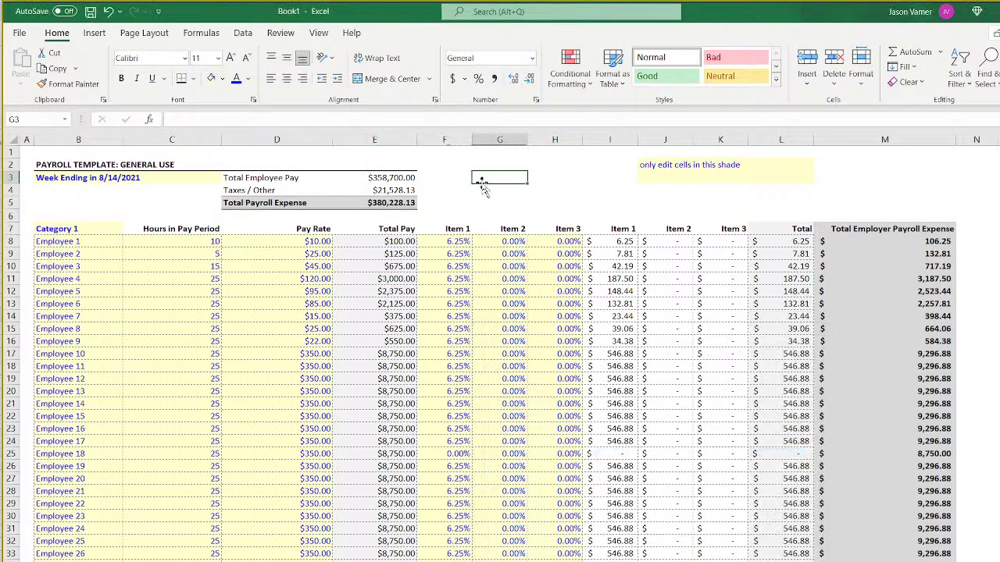
# Check the summary amounts in E3:E5 and the formula behind Total Payroll Expense.
pyautogui.click(399, 180)
pyautogui.click(395, 189)
pyautogui.click(397, 203)
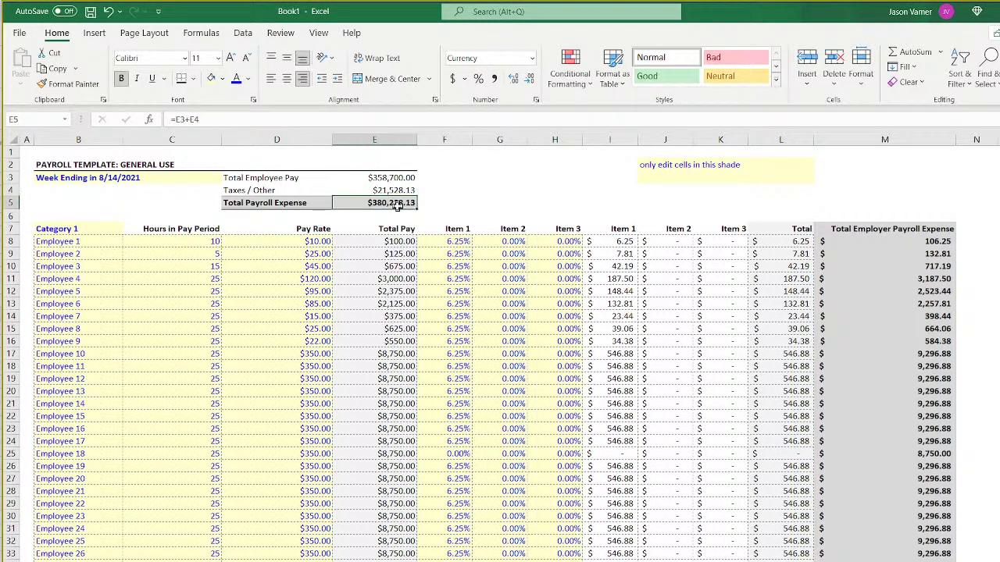
pyautogui.click(553, 173)
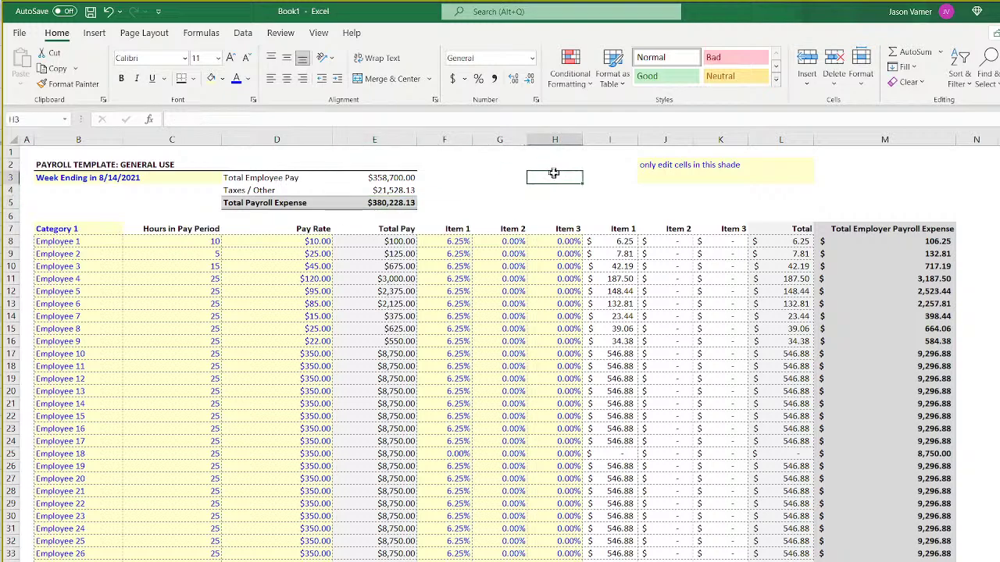
pyautogui.doubleClick(400, 204)
pyautogui.press('Return')
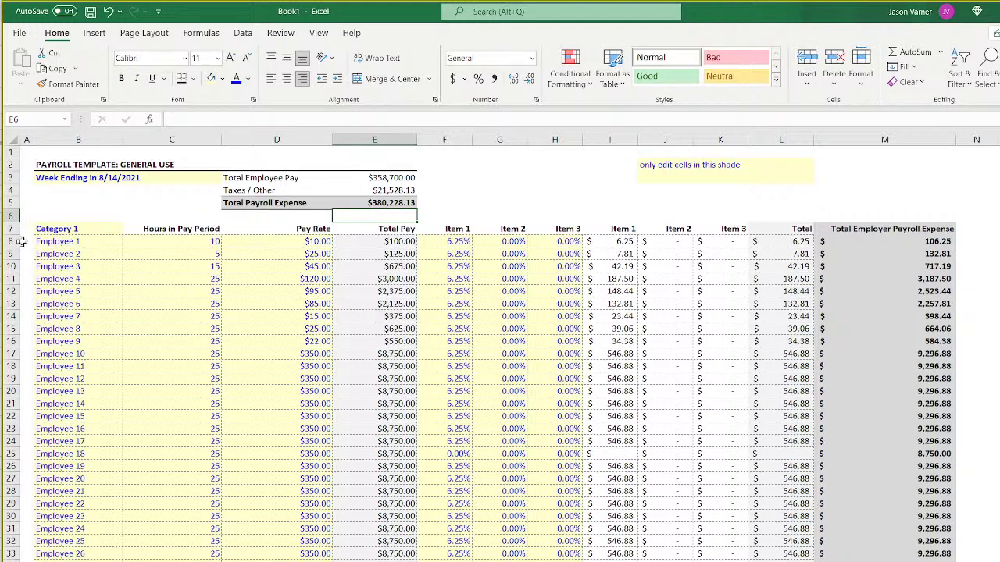
pyautogui.click(92, 266)
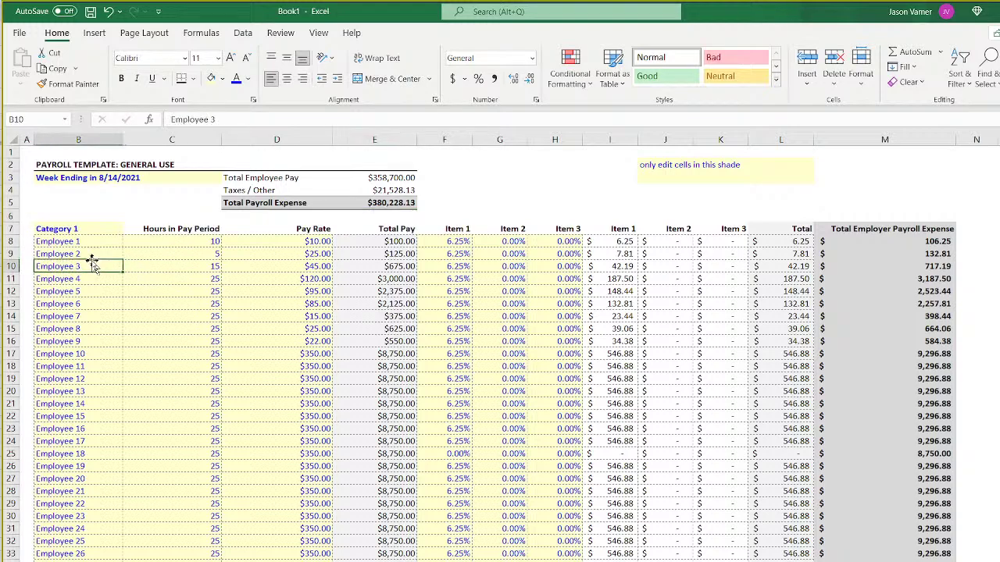
pyautogui.click(17, 203)
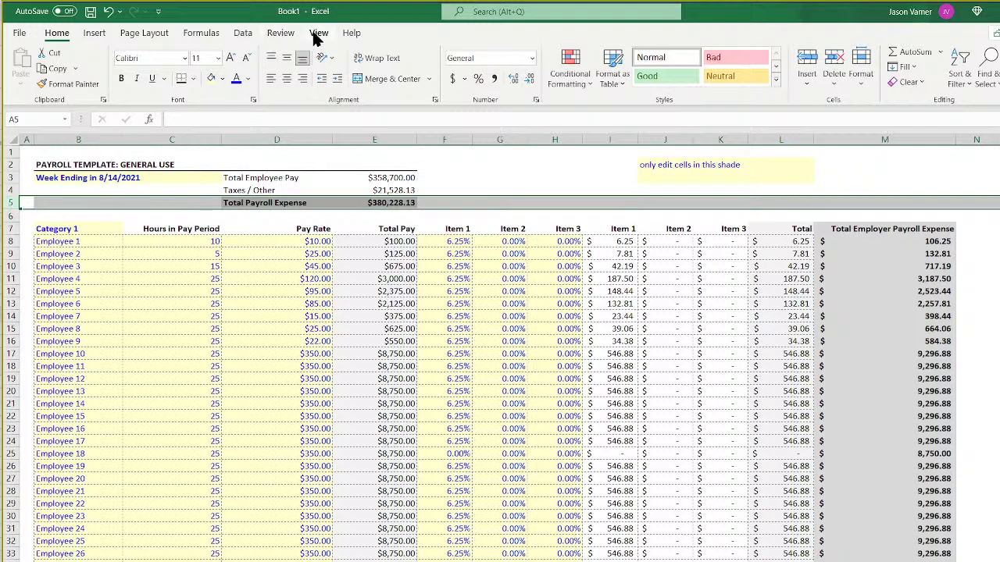
pyautogui.click(317, 33)
pyautogui.click(599, 74)
pyautogui.click(660, 153)
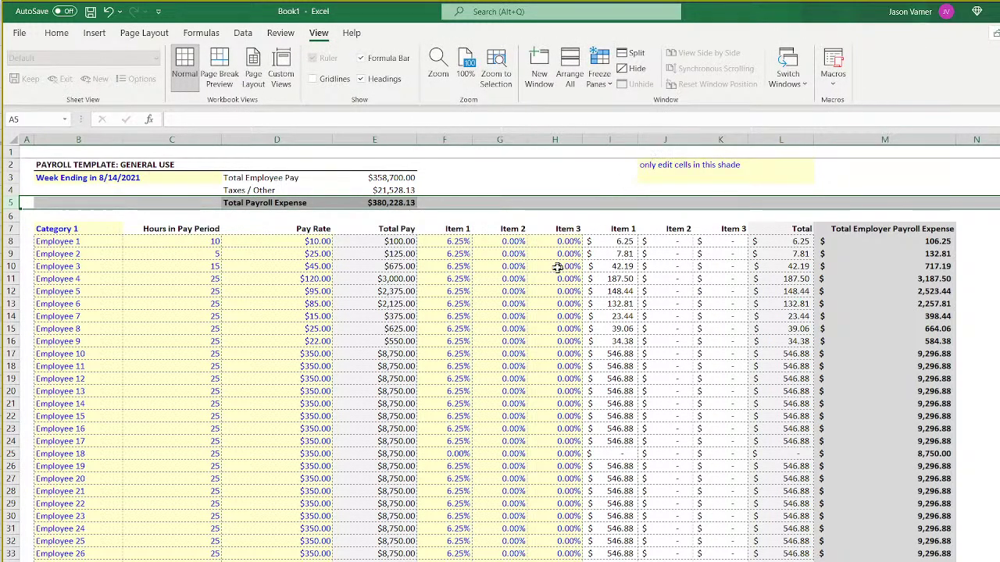
pyautogui.click(600, 74)
pyautogui.click(626, 100)
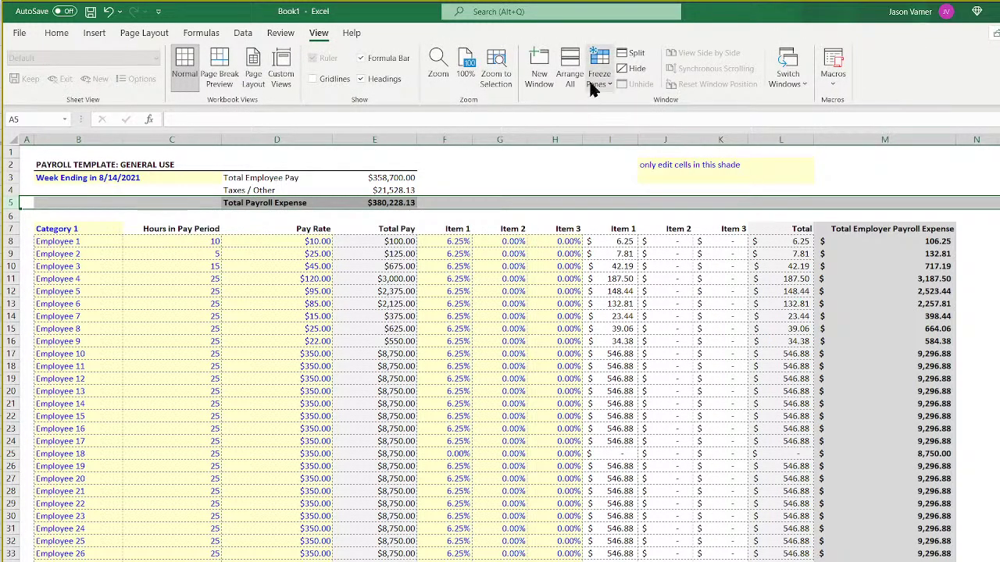
pyautogui.click(599, 74)
# Freeze the panes above row 6 so the title and summary block stay in view on scrolling.
pyautogui.click(16, 216)
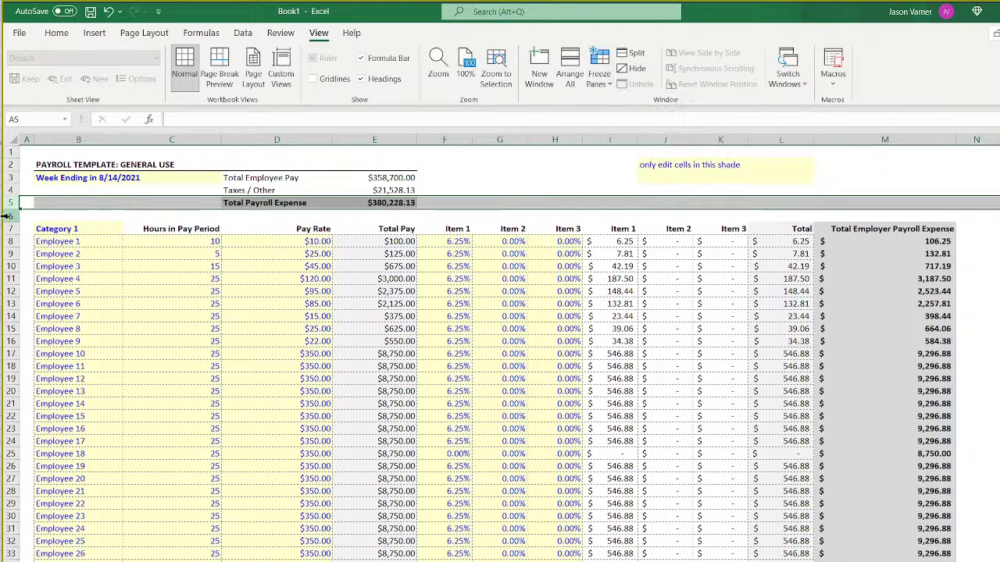
pyautogui.click(16, 216)
pyautogui.click(599, 74)
pyautogui.click(639, 115)
pyautogui.click(502, 327)
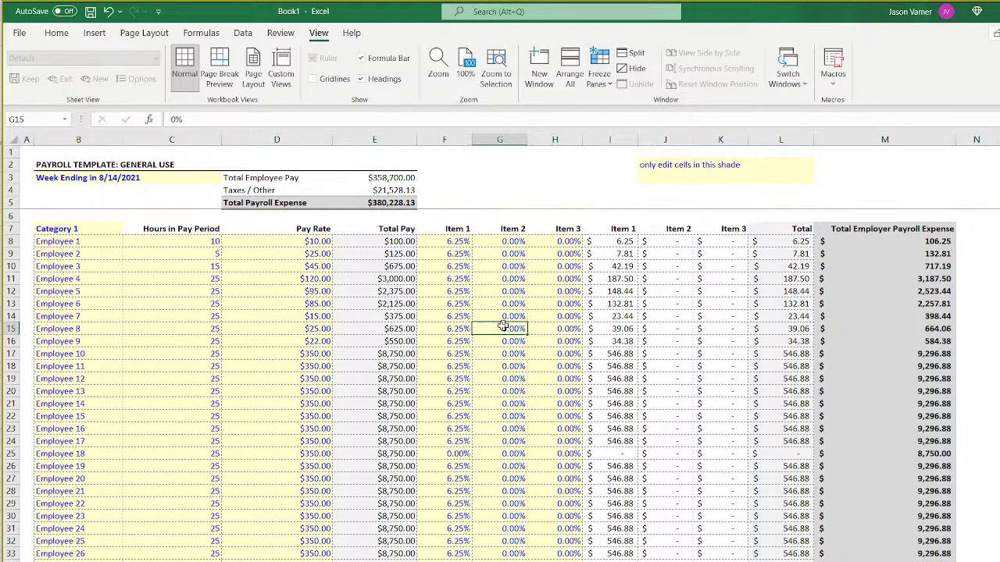
pyautogui.scroll(-18, 366, 388)
pyautogui.scroll(18, 366, 388)
# Check the formulas for Total Employee Pay and Taxes / Other in the summary block.
pyautogui.click(394, 178)
pyautogui.click(258, 179)
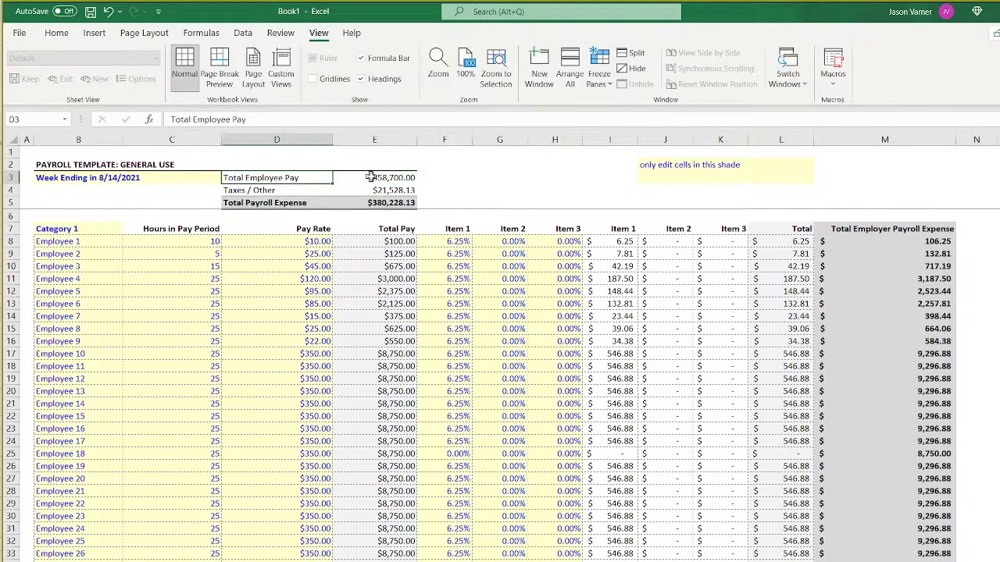
pyautogui.click(370, 178)
pyautogui.click(391, 189)
pyautogui.click(395, 178)
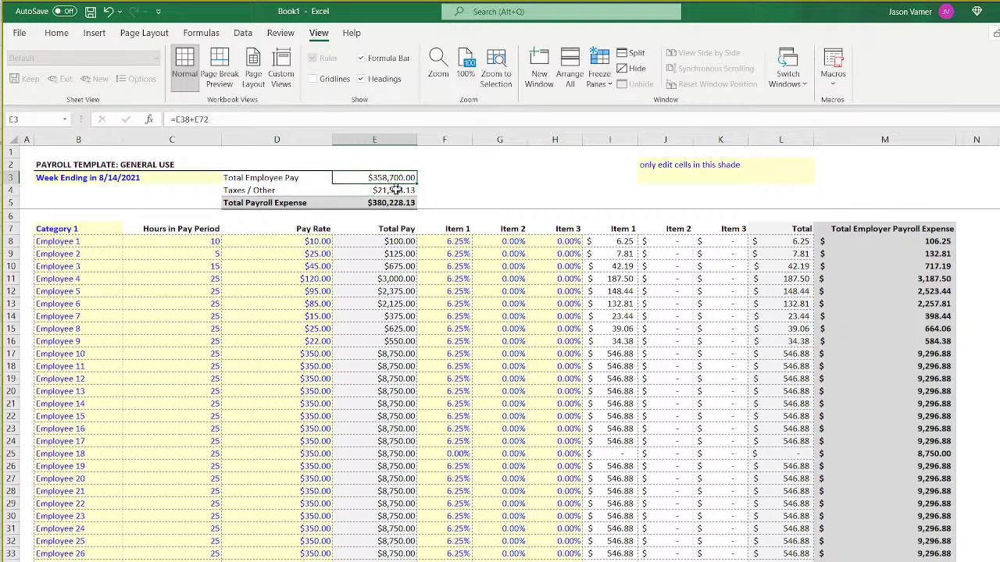
pyautogui.click(396, 190)
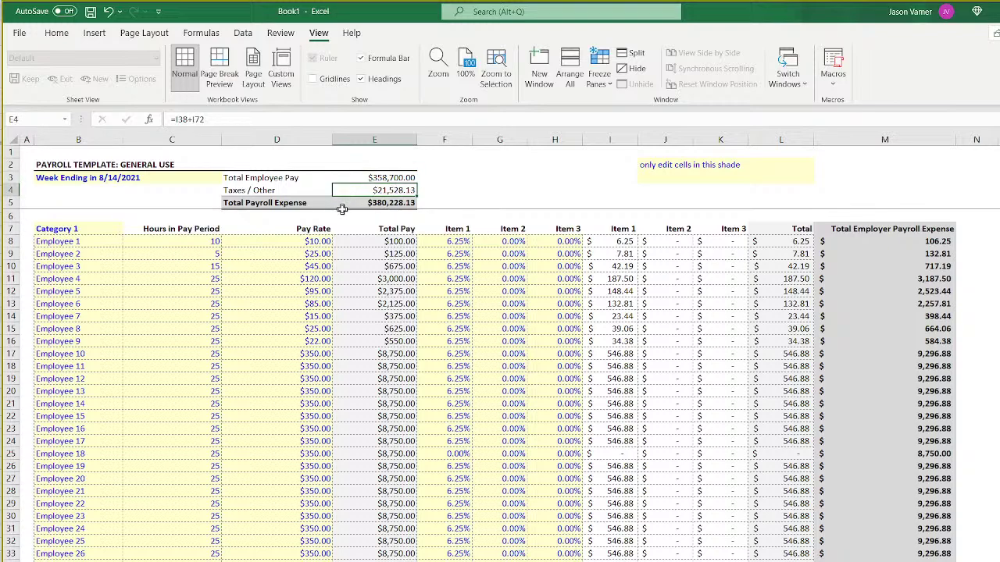
# Inspect the SUM formulas of the Item 1, Item 2 and Item 3 totals in row 38.
pyautogui.doubleClick(672, 561)
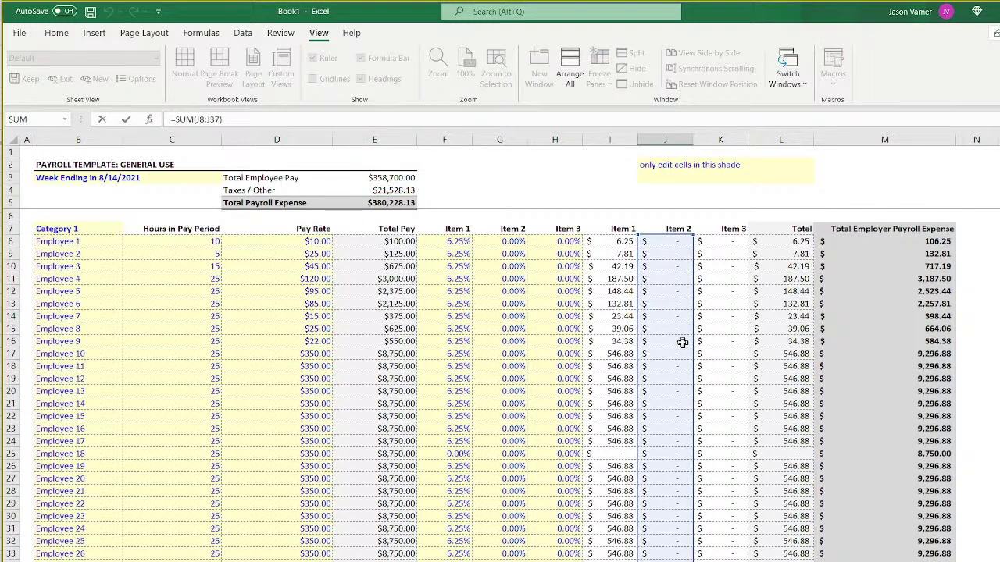
pyautogui.press('Return')
pyautogui.click(610, 561)
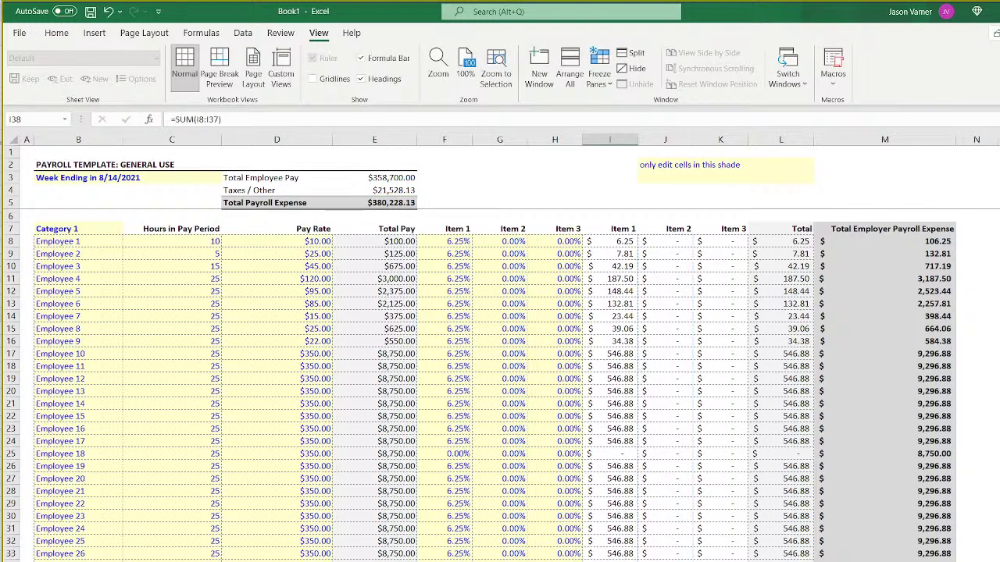
pyautogui.press('F2')
pyautogui.press('Return')
pyautogui.click(721, 561)
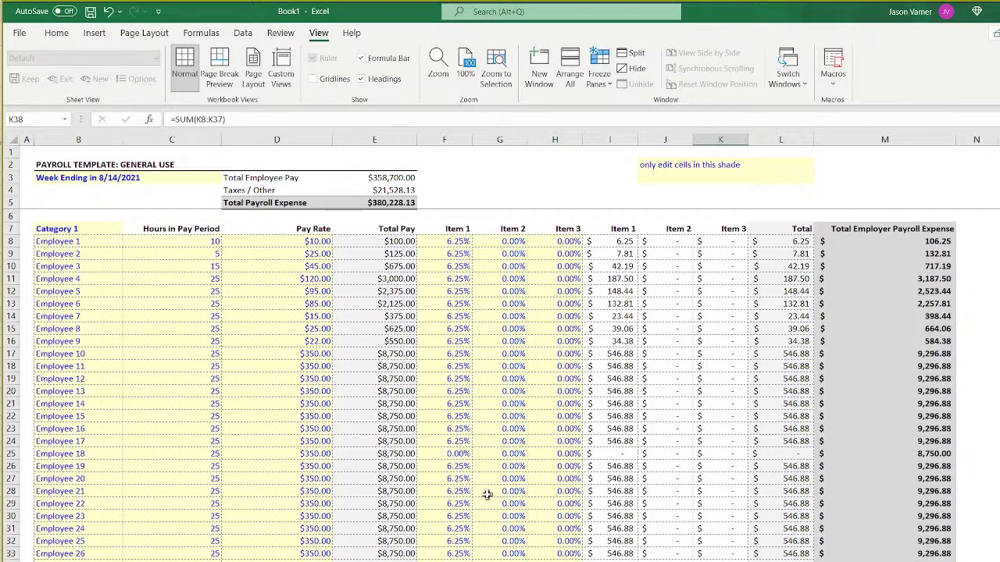
# Link the first item header of Category 2 in F41 to the Category 1 header with =F7.
pyautogui.scroll(-7, 487, 495)
pyautogui.scroll(3, 487, 495)
pyautogui.click(446, 518)
pyautogui.write('=')
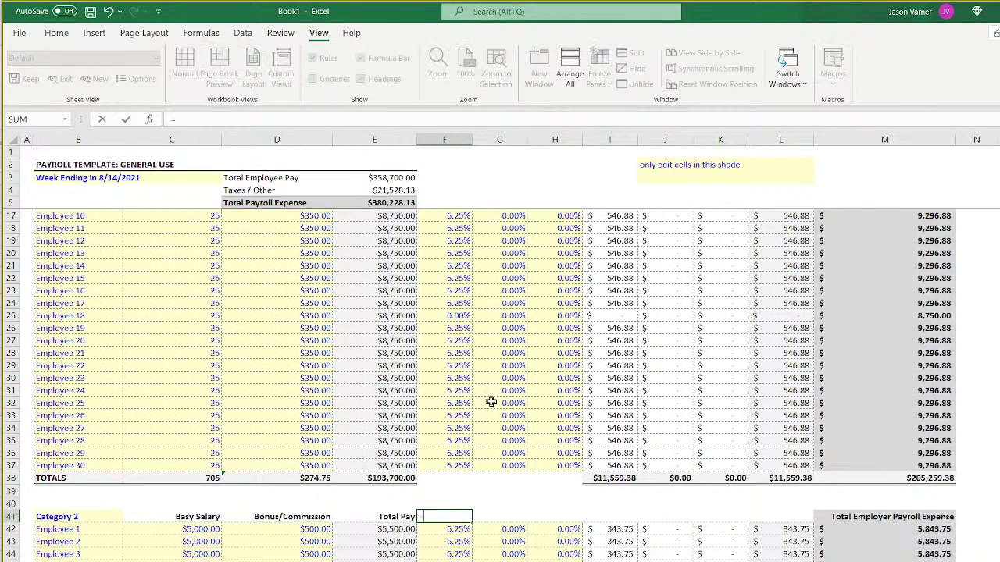
pyautogui.scroll(4, 491, 401)
pyautogui.click(468, 231)
pyautogui.press('Return')
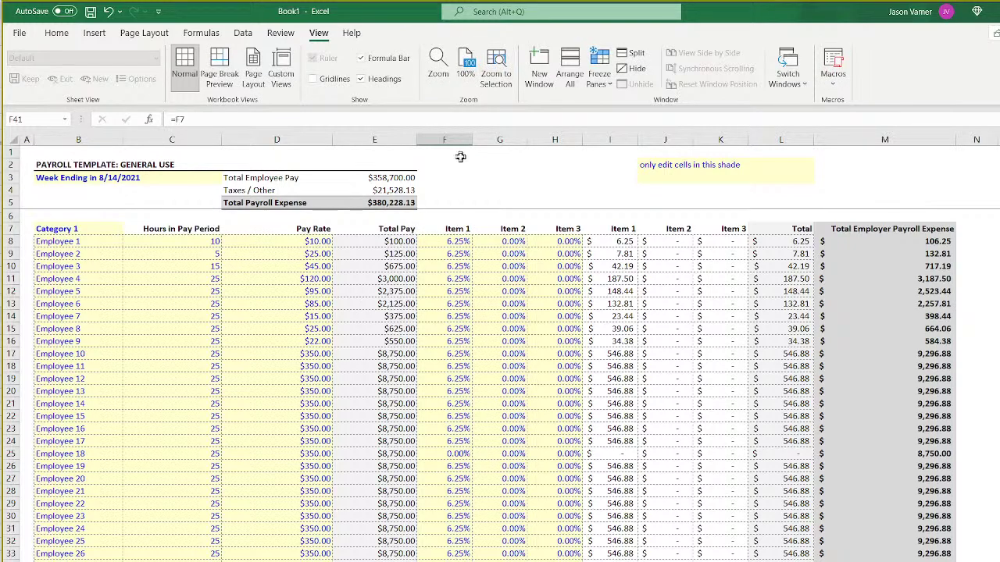
# Extend the linked item header from F41 across the Category 2 header row through K41.
pyautogui.click(59, 32)
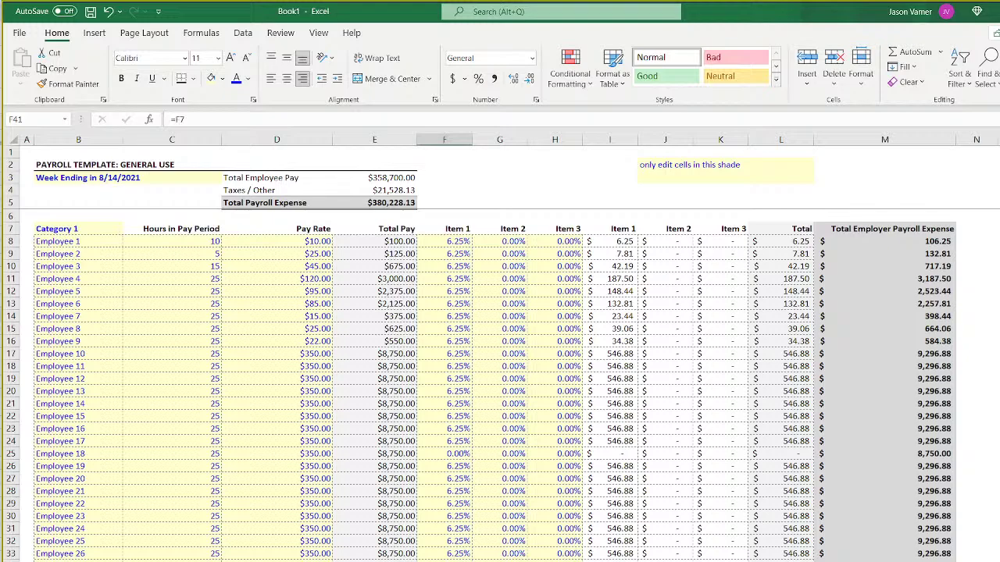
pyautogui.hotkey('shift', 'Right')
pyautogui.hotkey('shift', 'Right')
pyautogui.hotkey('shift', 'Right')
pyautogui.hotkey('shift', 'Right')
pyautogui.hotkey('shift', 'Right')
pyautogui.click(998, 551)
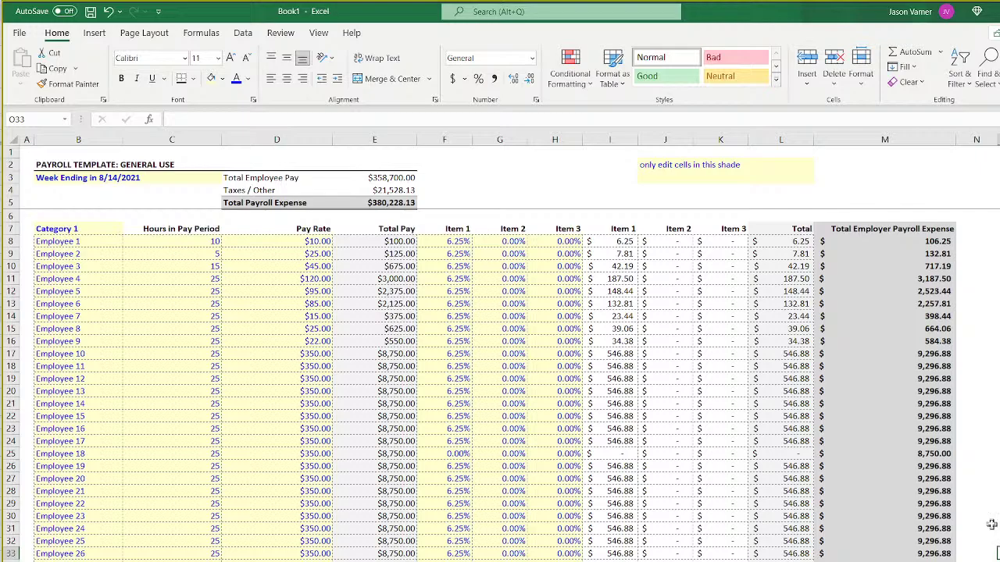
# Compare the Category 1 hourly table with the Category 2 salary table and its item headers.
pyautogui.scroll(-11, 982, 519)
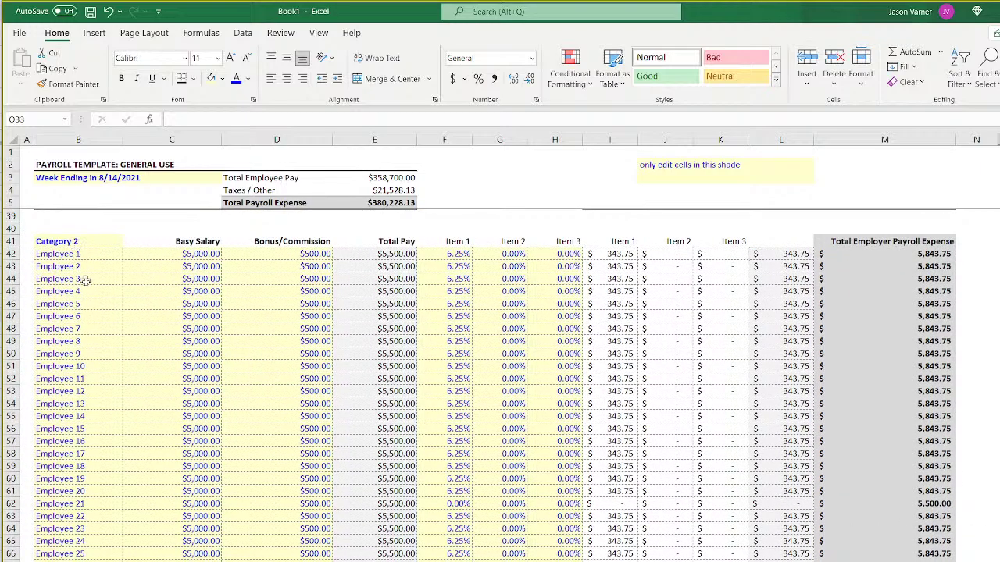
pyautogui.scroll(11, 156, 461)
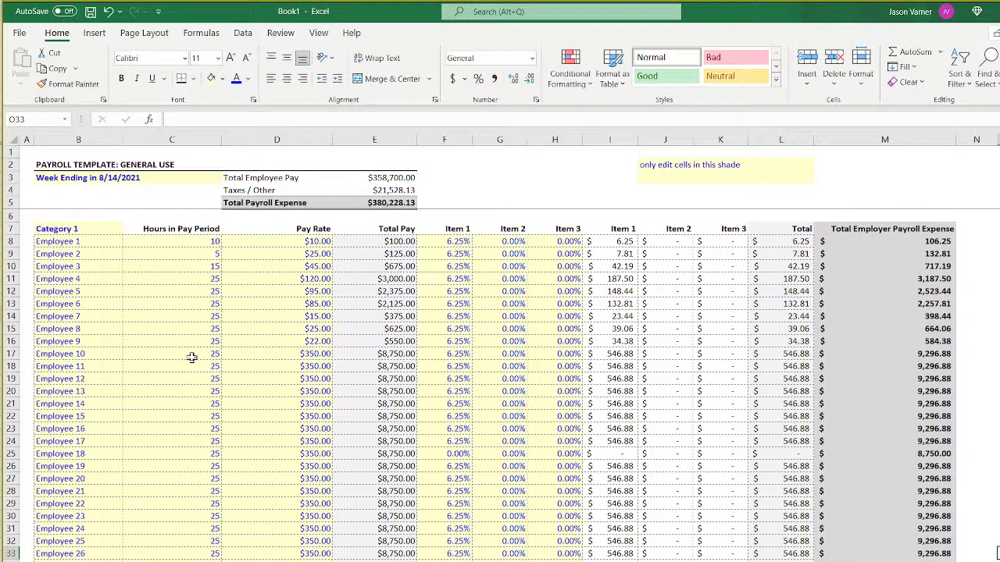
pyautogui.click(177, 305)
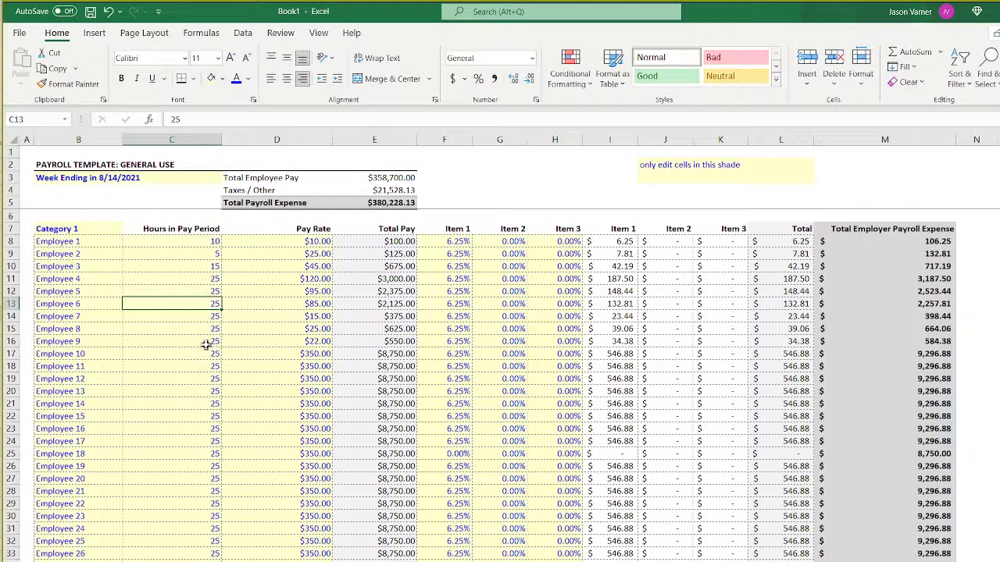
pyautogui.scroll(-8, 239, 333)
pyautogui.scroll(1, 250, 375)
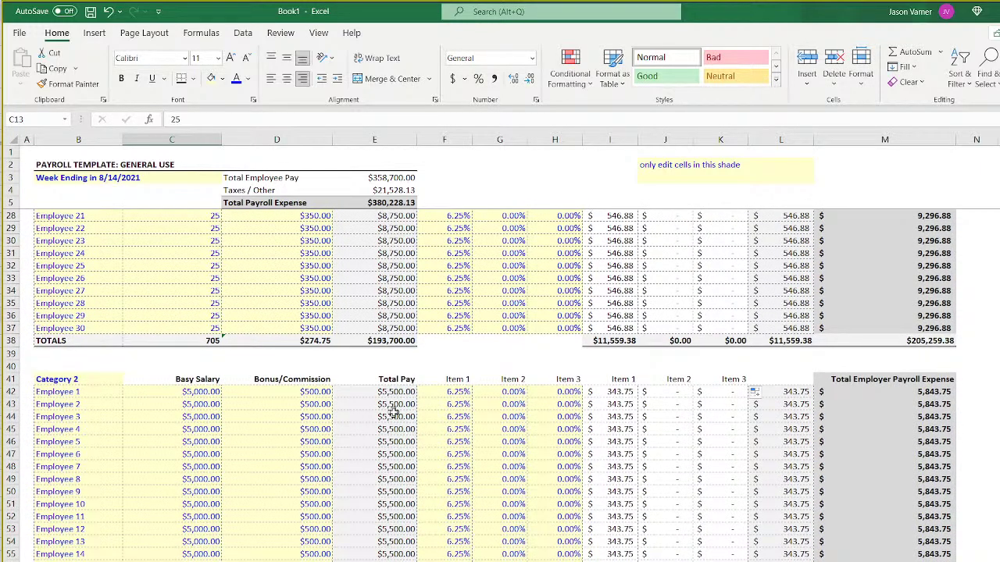
pyautogui.scroll(8, 393, 411)
# Inspect the Category 1 item percentages and the Total Employer Payroll Expense sum in M38.
pyautogui.click(457, 278)
pyautogui.click(513, 289)
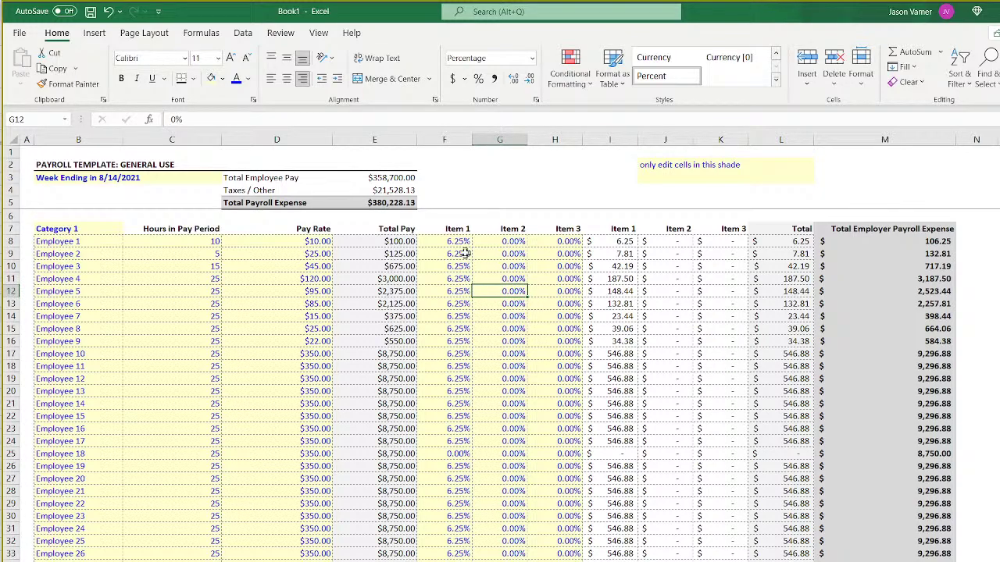
pyautogui.moveTo(458, 241)
pyautogui.mouseDown()
pyautogui.moveTo(473, 252)
pyautogui.moveTo(545, 475)
pyautogui.moveTo(558, 478)
pyautogui.mouseUp()
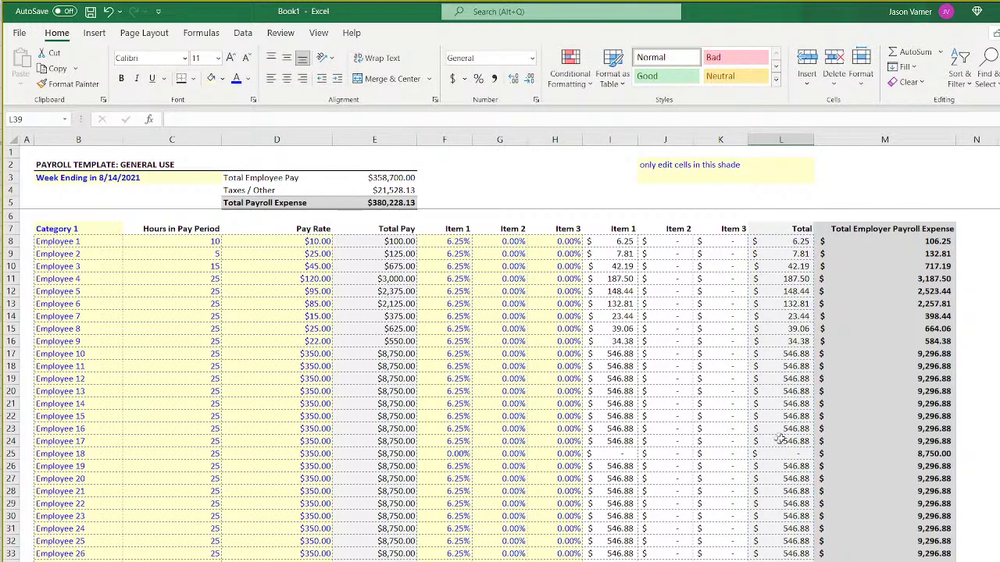
pyautogui.click(871, 427)
pyautogui.click(871, 561)
pyautogui.press('F2')
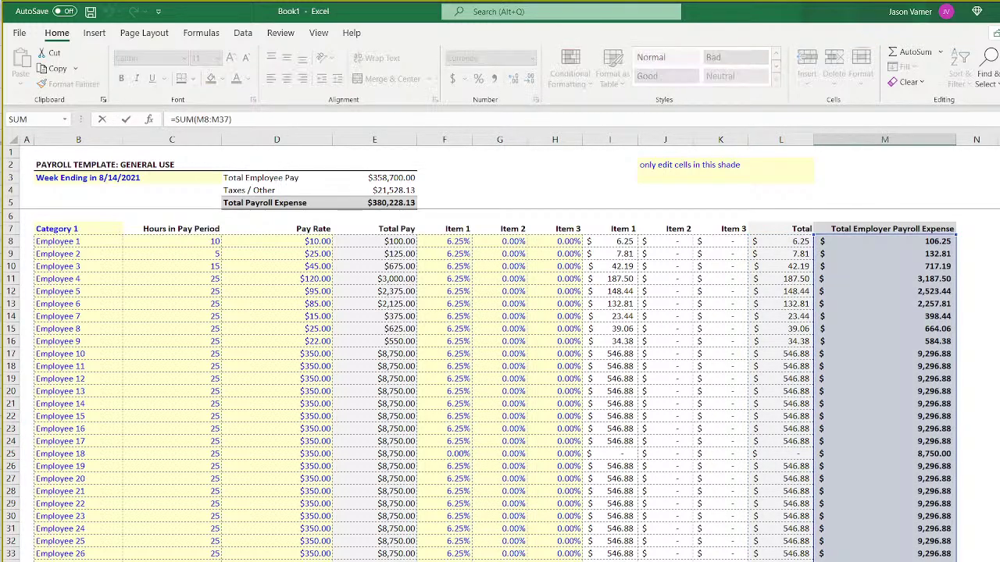
pyautogui.press('Return')
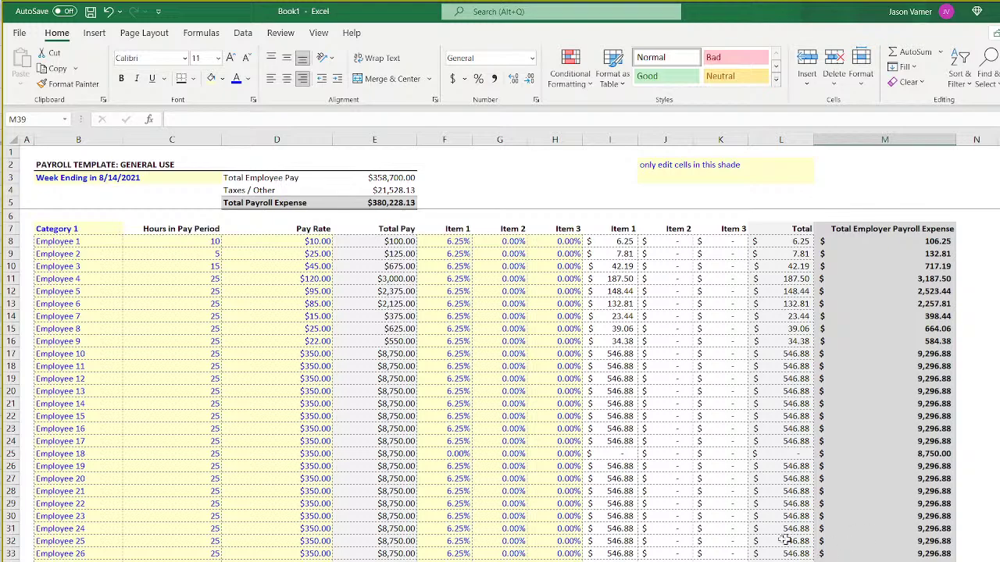
# Look over the Category 2 table and the Category 1 totals row under the frozen summary block.
pyautogui.scroll(-10, 310, 417)
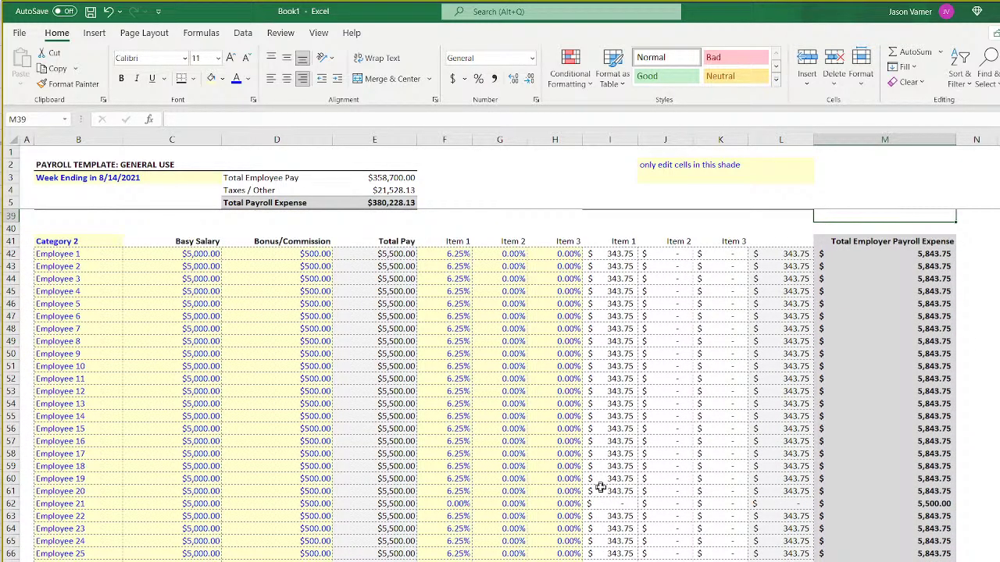
pyautogui.scroll(10, 607, 486)
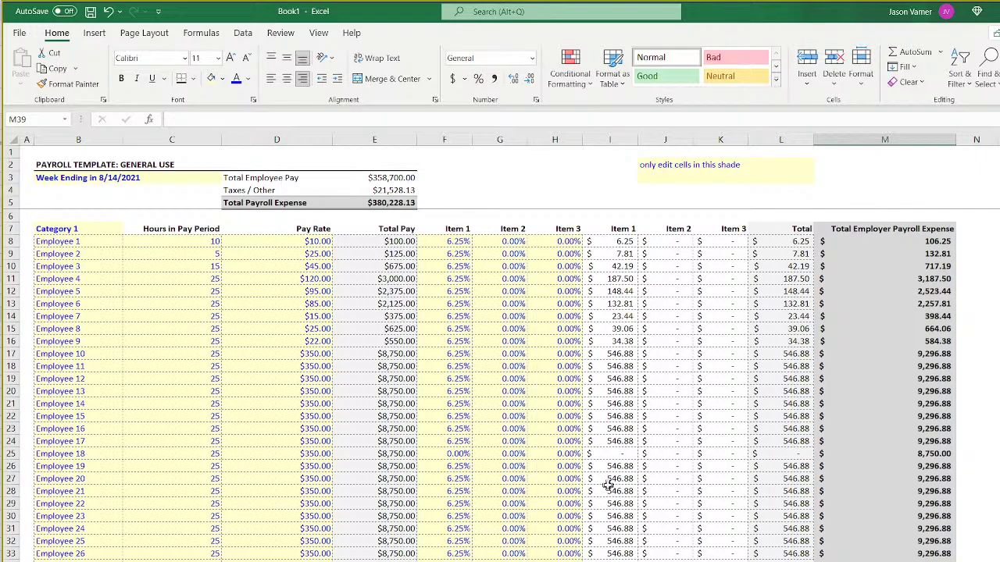
pyautogui.scroll(-3, 591, 483)
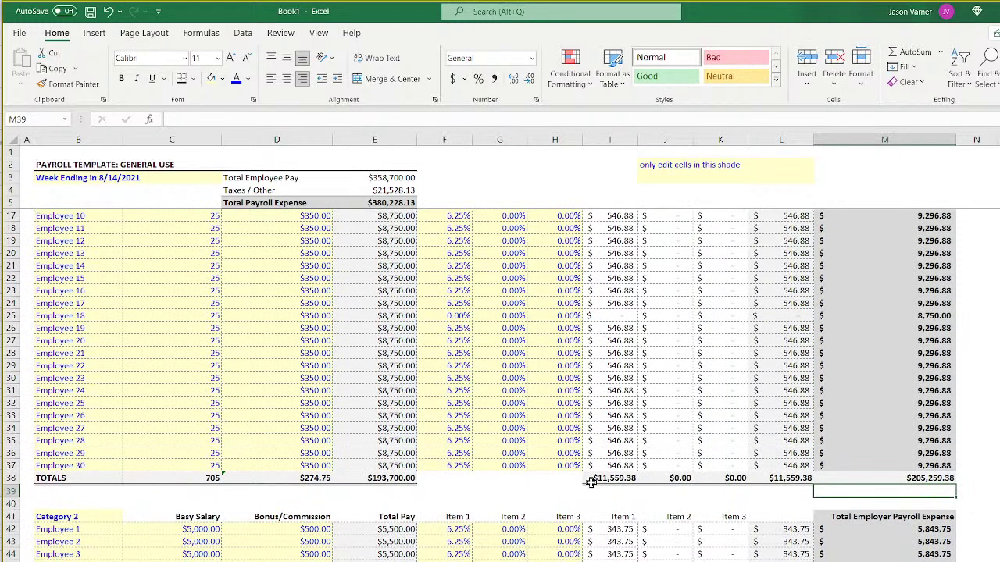
pyautogui.scroll(3, 590, 483)
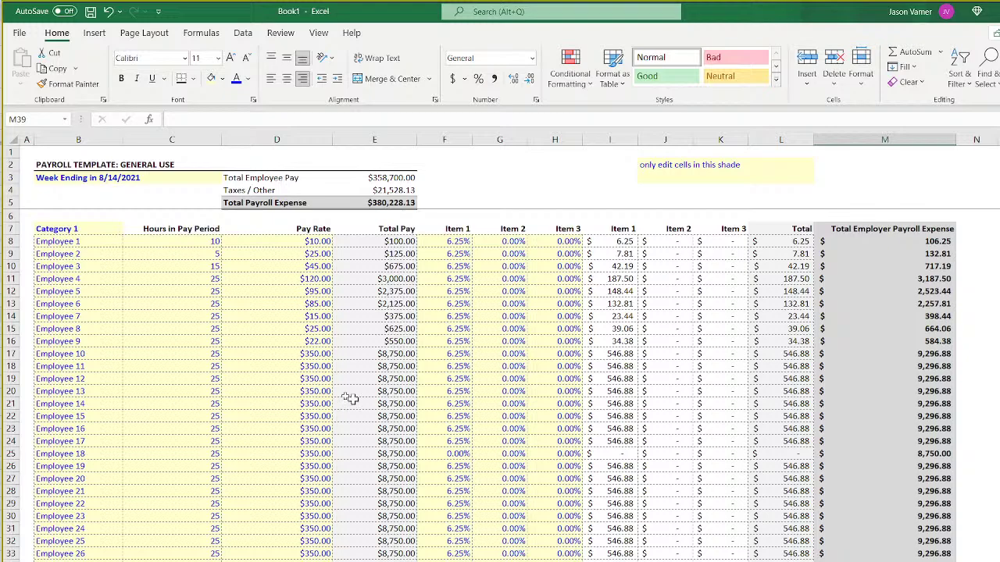
# Change the summary label in D5 to "Total Payroll Expense in Period".
pyautogui.click(61, 238)
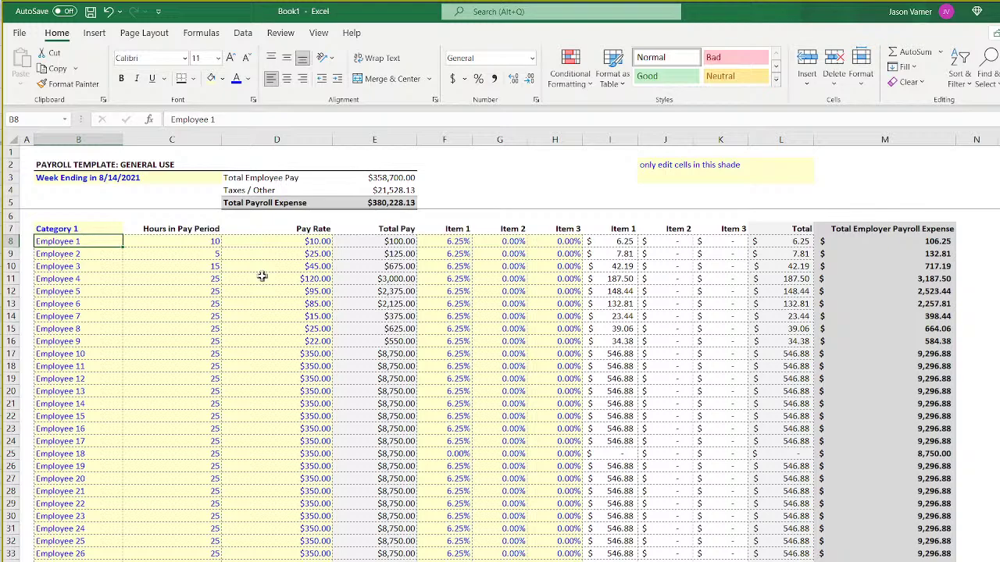
pyautogui.click(412, 203)
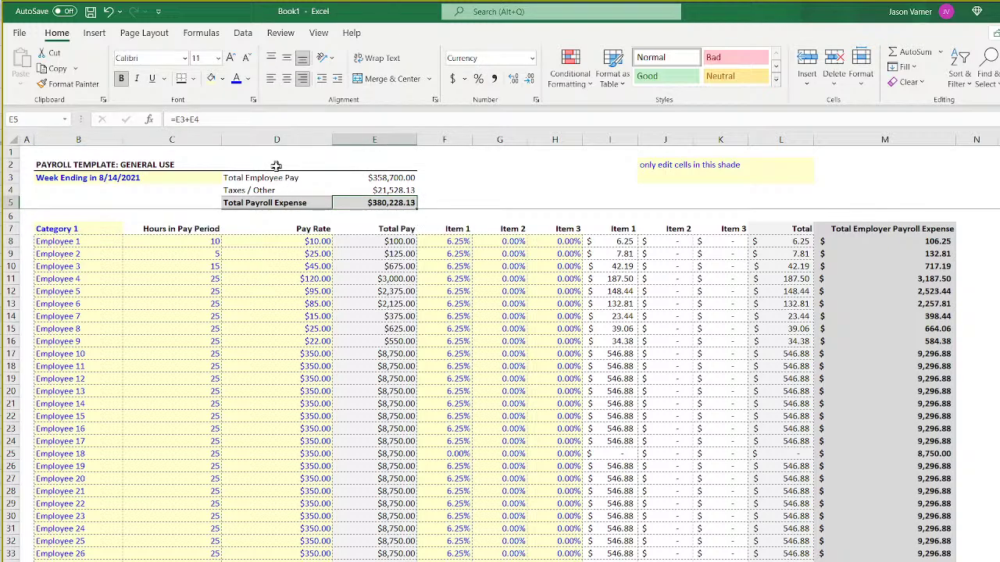
pyautogui.click(298, 201)
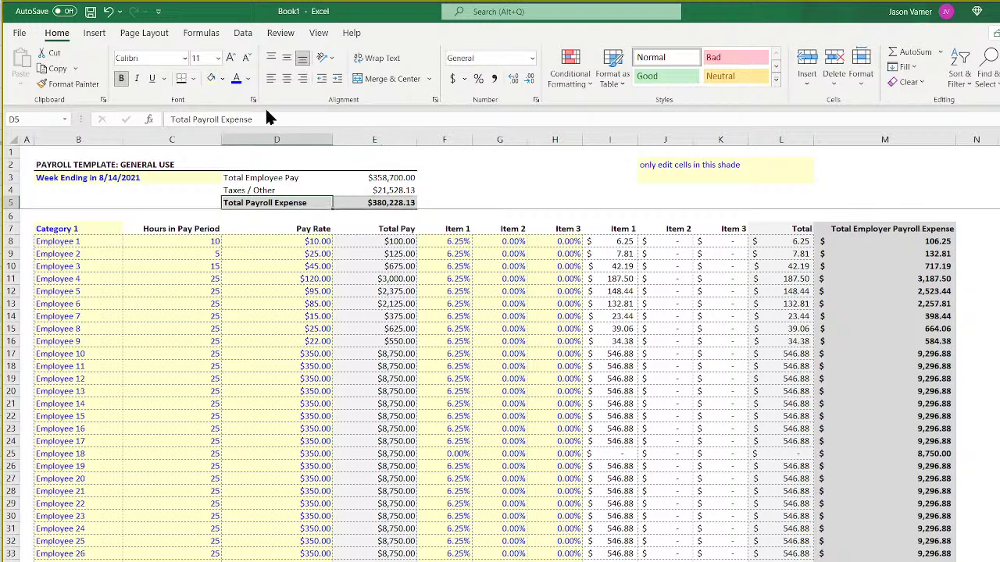
pyautogui.click(270, 118)
pyautogui.write('in Period')
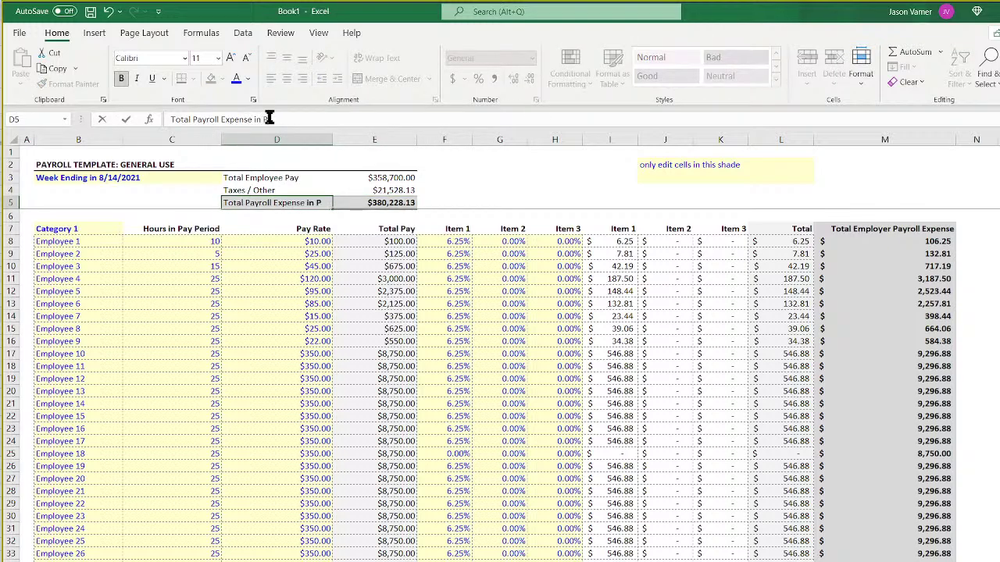
pyautogui.press('Return')
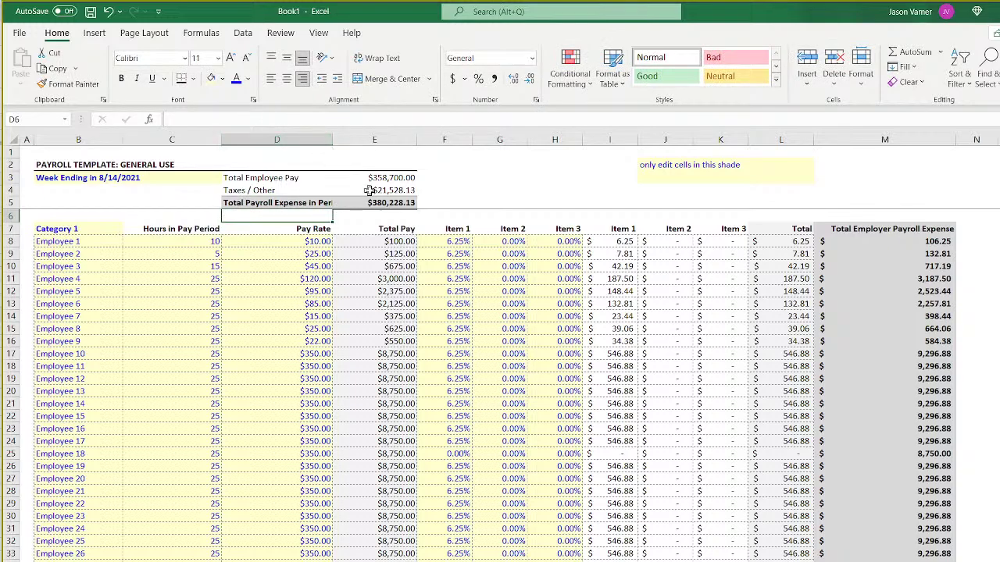
# Append "in Period" to the Total Employee Pay and Taxes / Other labels and widen column D to fit the summary labels.
pyautogui.click(305, 178)
pyautogui.click(286, 120)
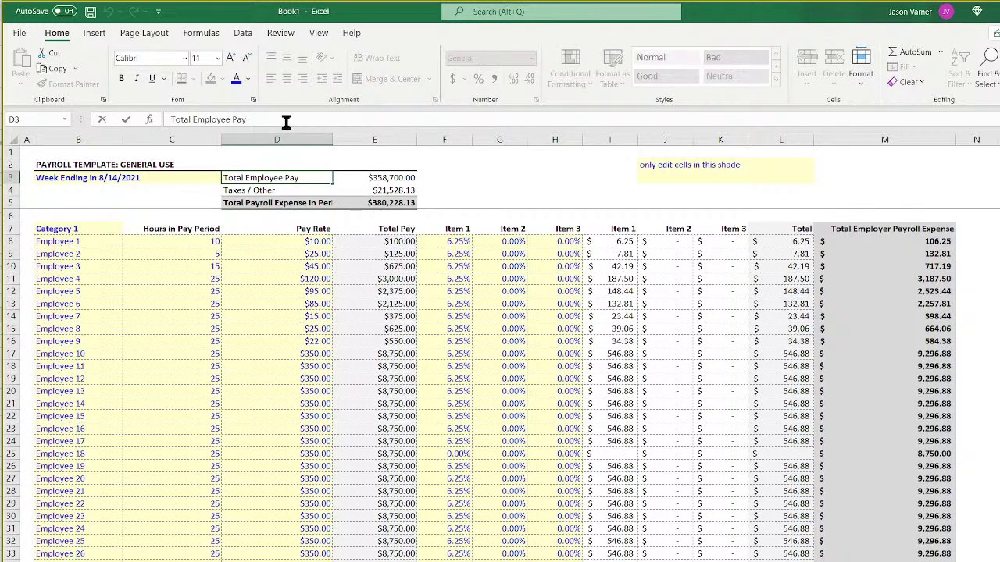
pyautogui.write('in Period')
pyautogui.press('Return')
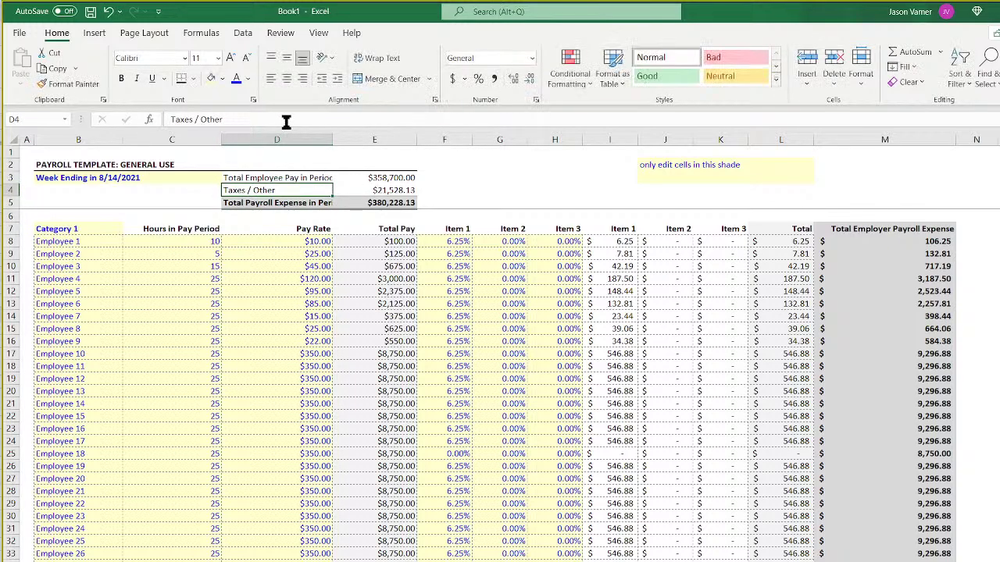
pyautogui.click(286, 120)
pyautogui.write('in Period')
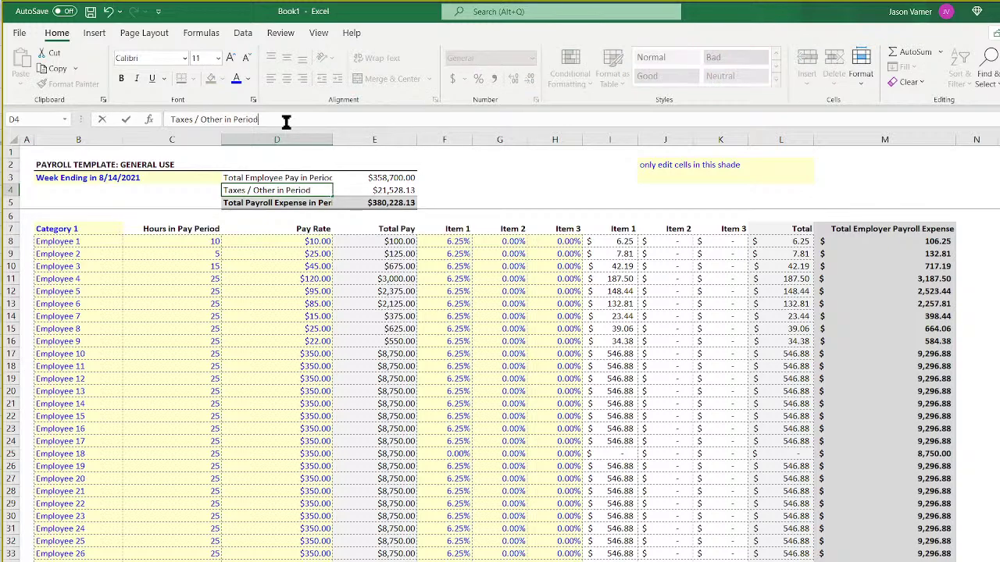
pyautogui.press('Return')
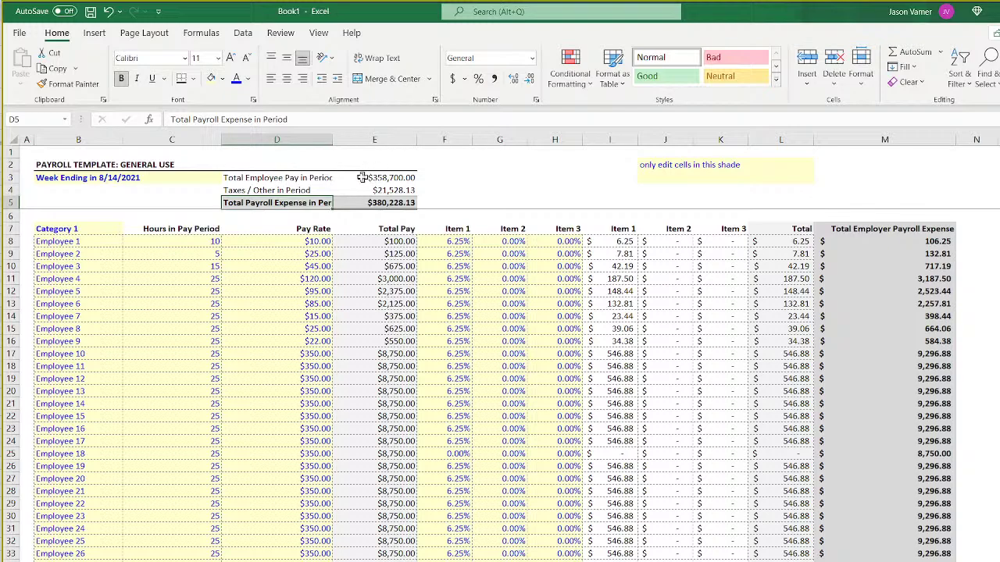
pyautogui.moveTo(334, 139)
pyautogui.mouseDown()
pyautogui.moveTo(360, 139)
pyautogui.moveTo(348, 139)
pyautogui.mouseUp()
pyautogui.click(452, 351)
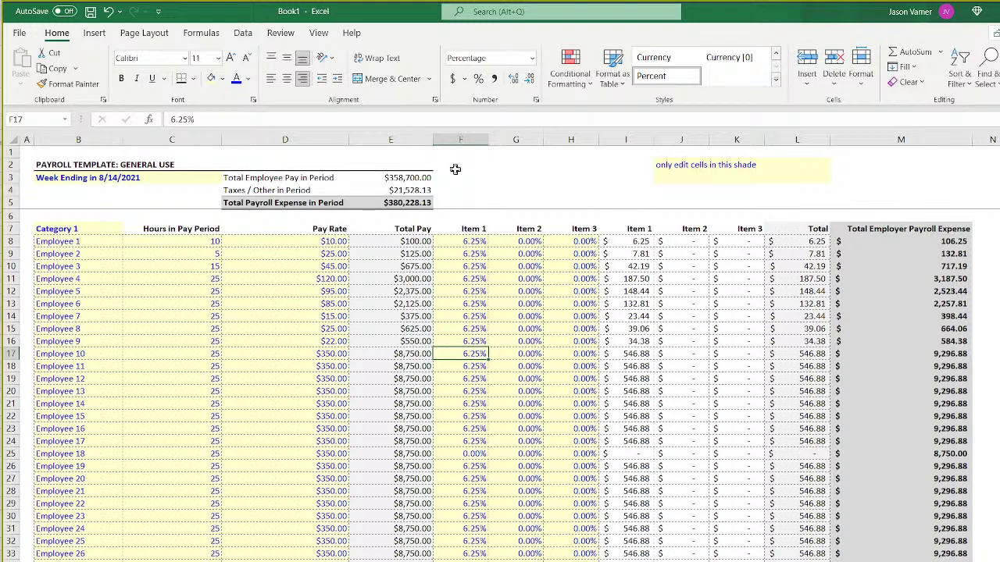
# Move the title and summary block up one row to B1:E4 and make row 1 slightly taller.
pyautogui.moveTo(67, 164); pyautogui.dragTo(432, 191)
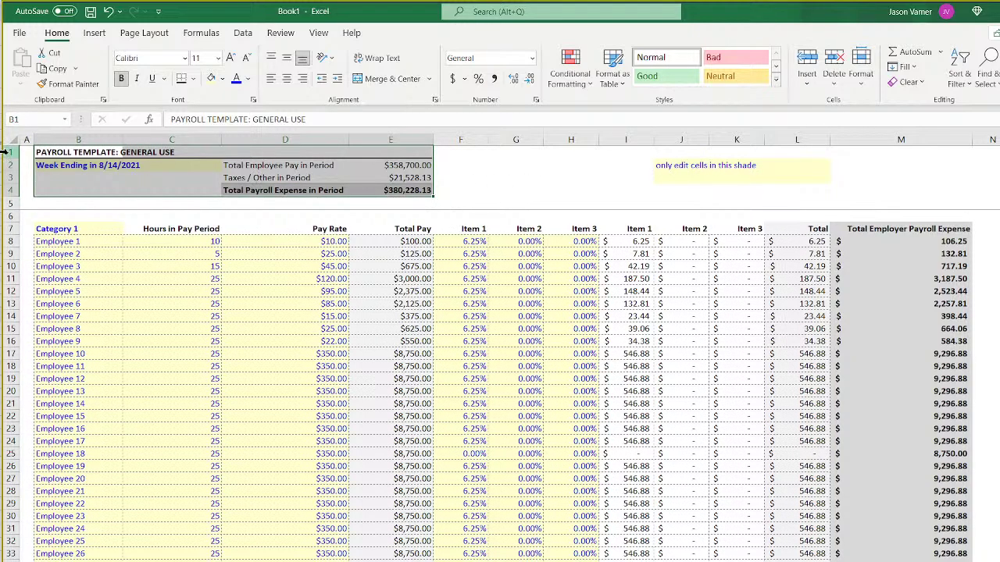
pyautogui.moveTo(4, 158); pyautogui.dragTo(5, 163)
pyautogui.click(494, 185)
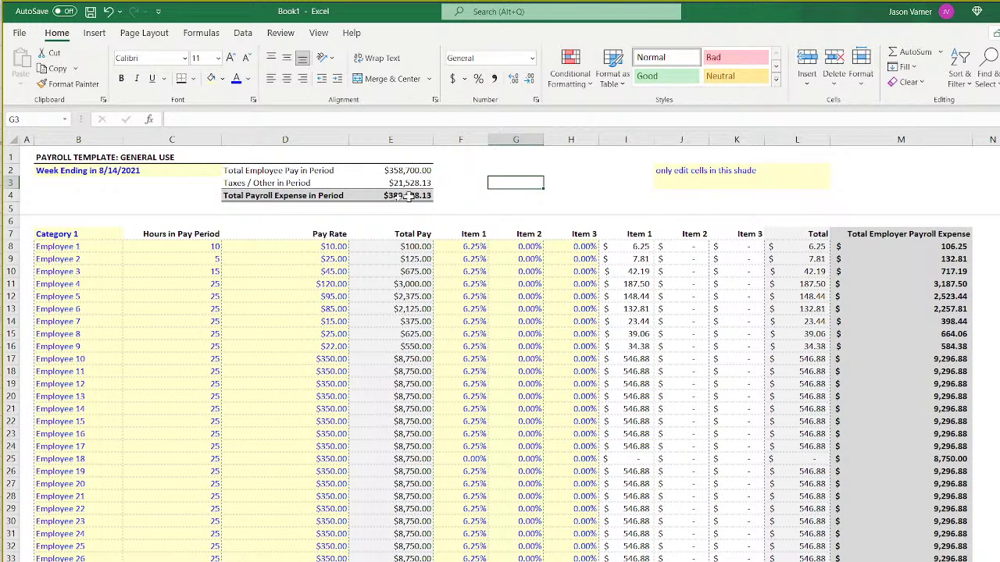
pyautogui.click(260, 208)
# Enter the label "Expected Revenue" in G2.
pyautogui.click(539, 171)
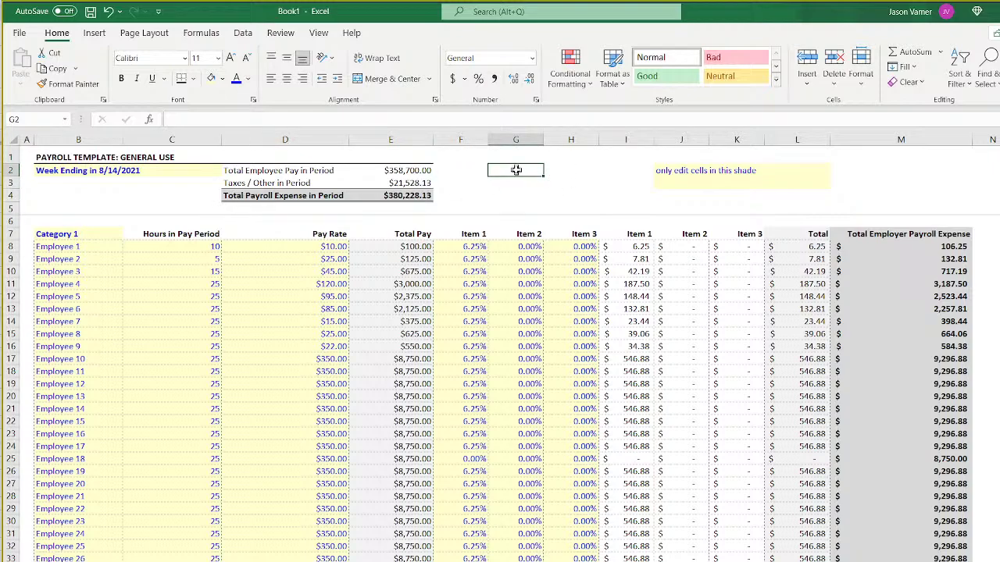
pyautogui.write('Ex')
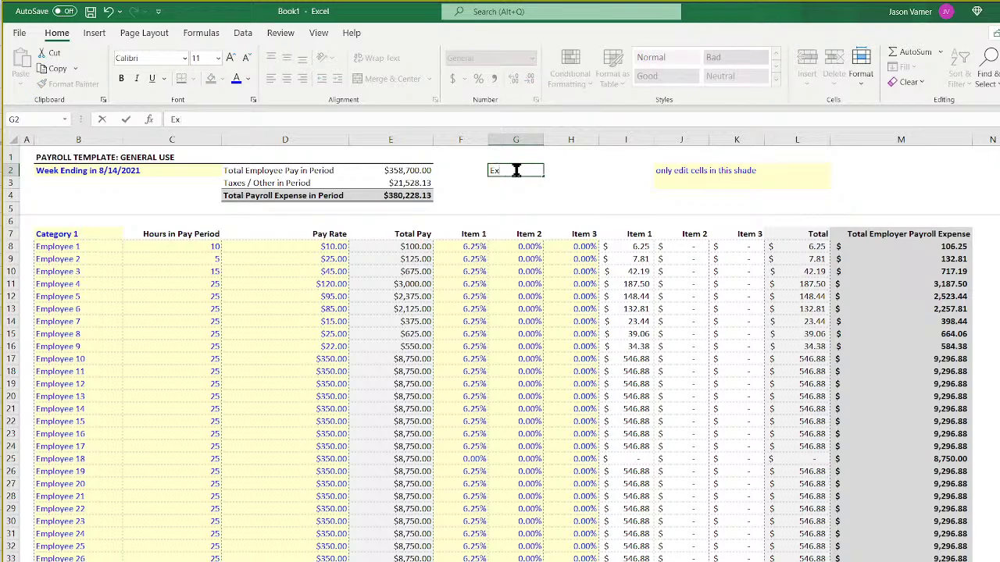
pyautogui.write('lppected Revenue')
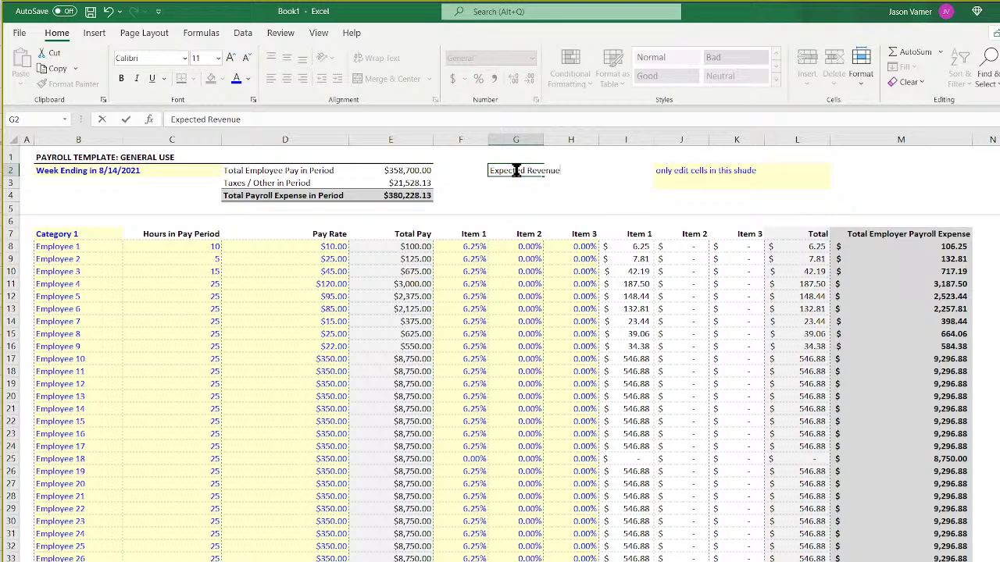
pyautogui.press('Return')
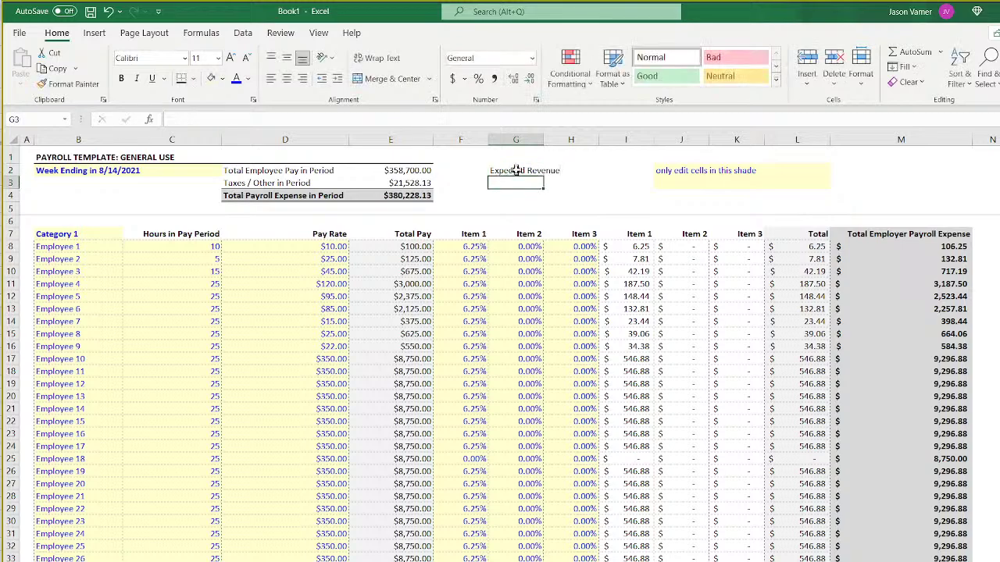
# Label G2 "# of Periods in Year" and enter 26 in H2.
pyautogui.click(515, 170)
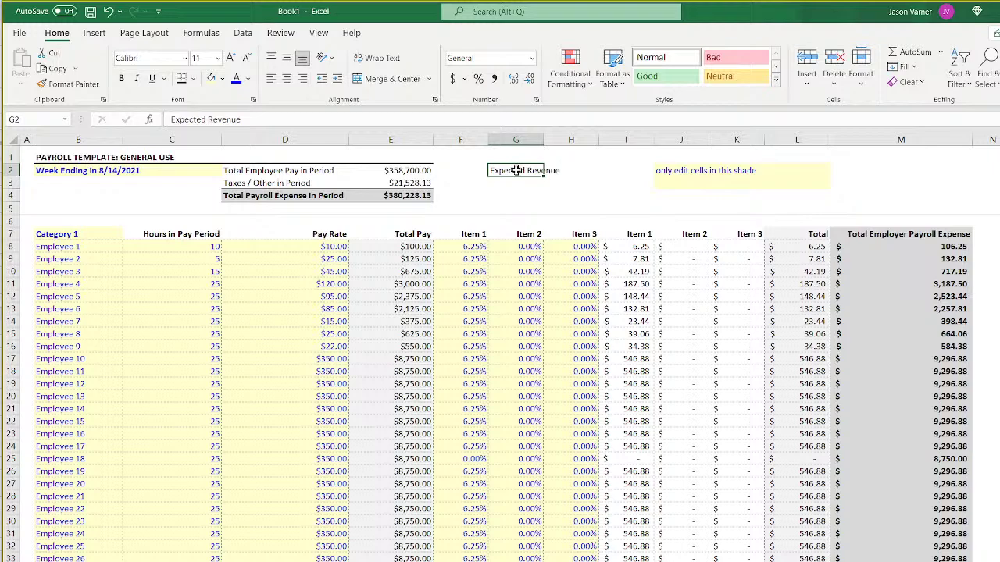
pyautogui.write('# of Periods')
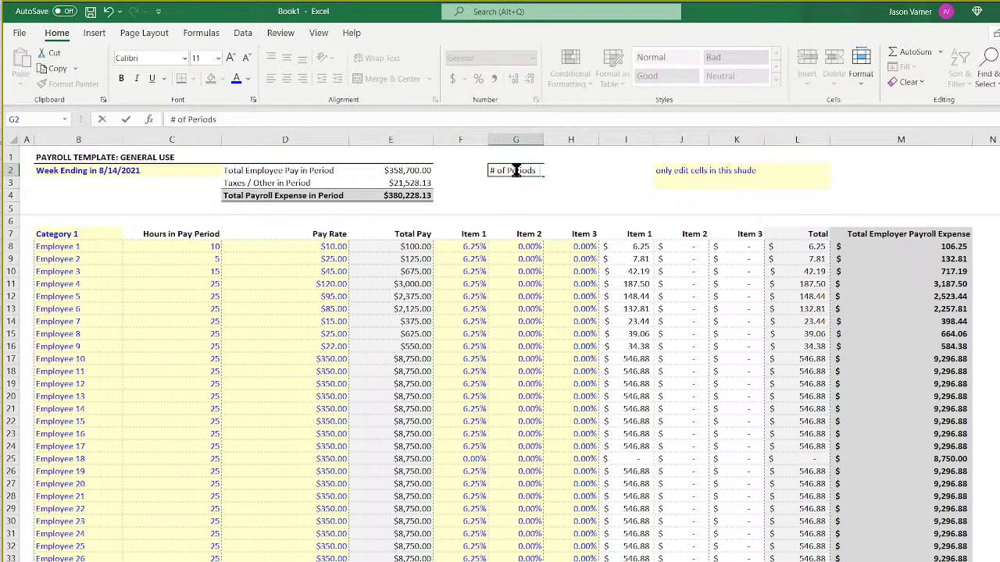
pyautogui.write(' in Year')
pyautogui.press('Tab')
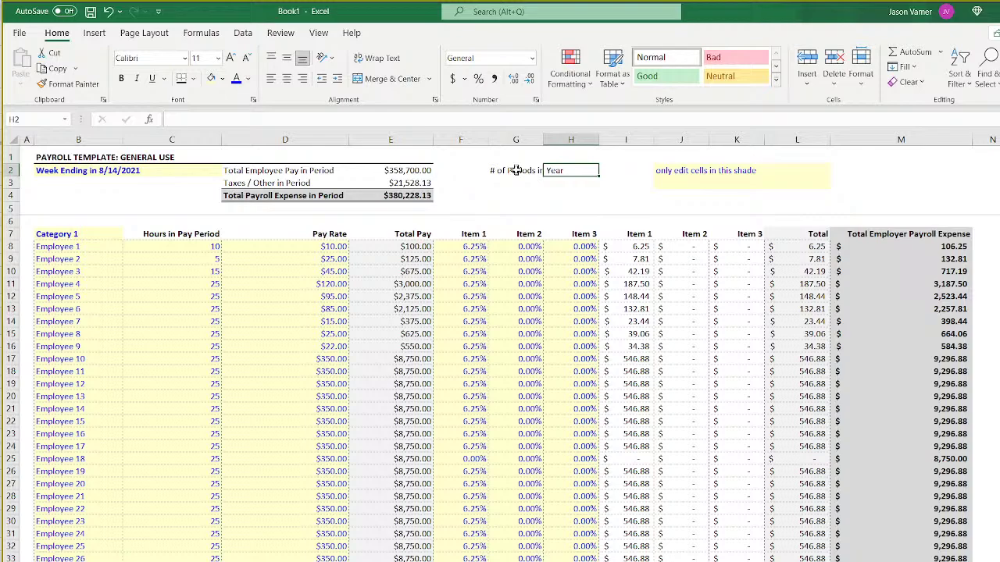
pyautogui.write('=')
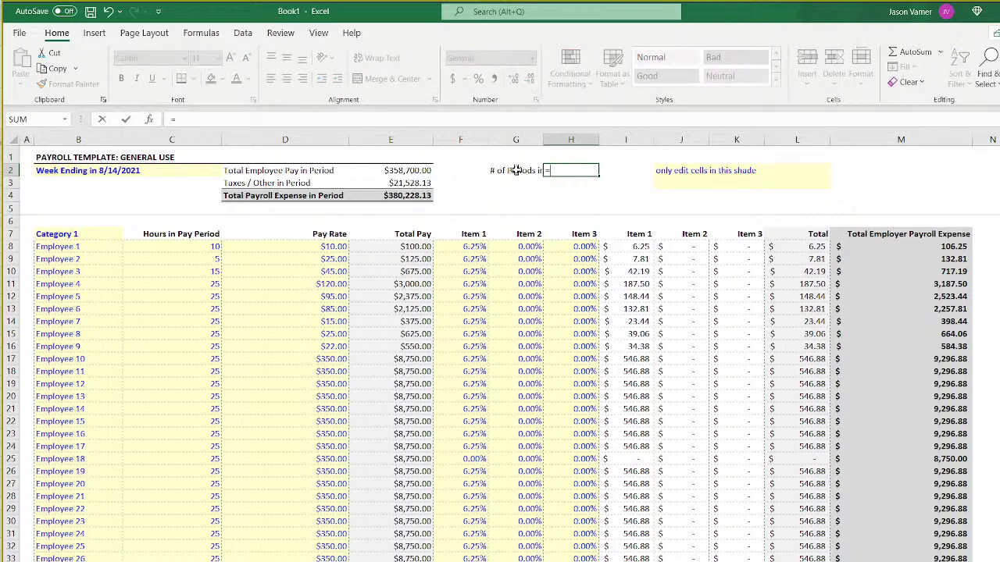
pyautogui.write('52/2')
pyautogui.press('Return')
pyautogui.press('Up')
pyautogui.write('26')
pyautogui.press('Return')
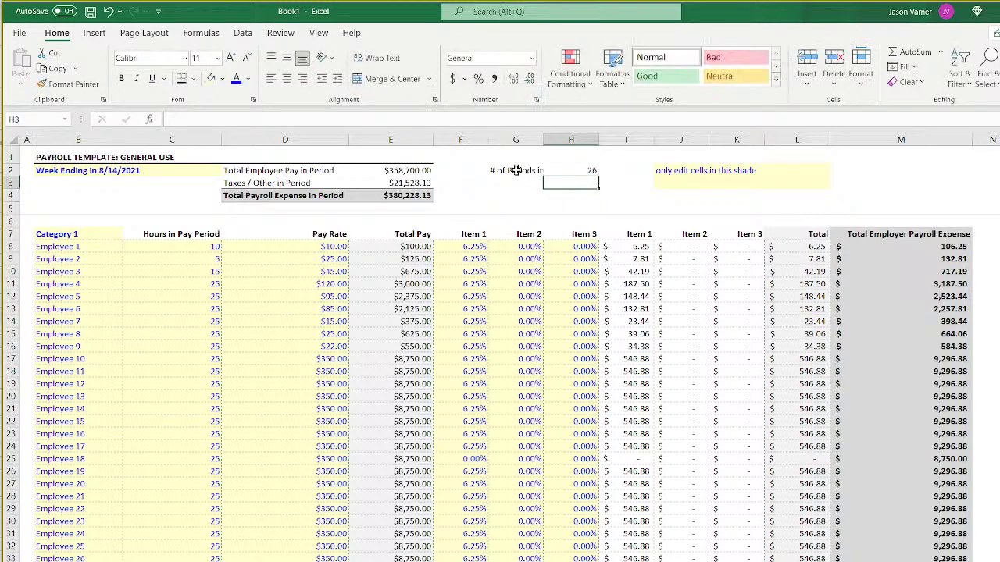
pyautogui.press('Up')
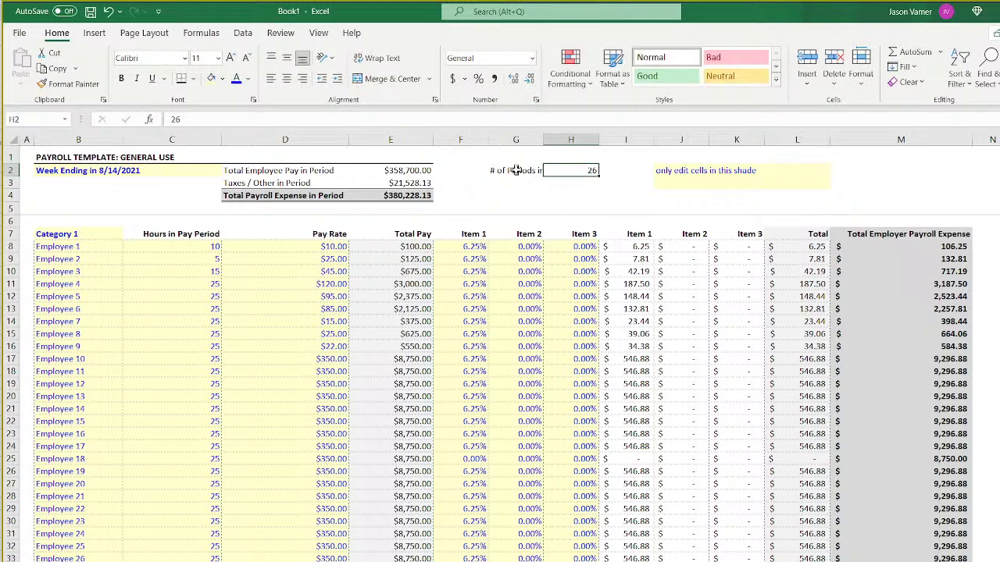
# Label G3 "Annualized Payroll" and calculate it in H3 with the formula =E4*H2.
pyautogui.press('Down')
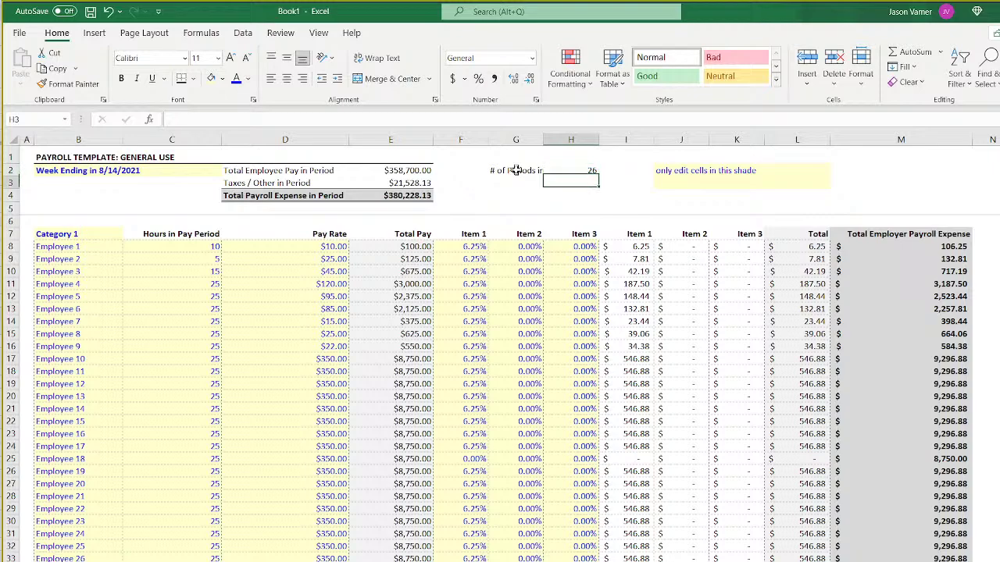
pyautogui.press('Left')
pyautogui.write('Ann')
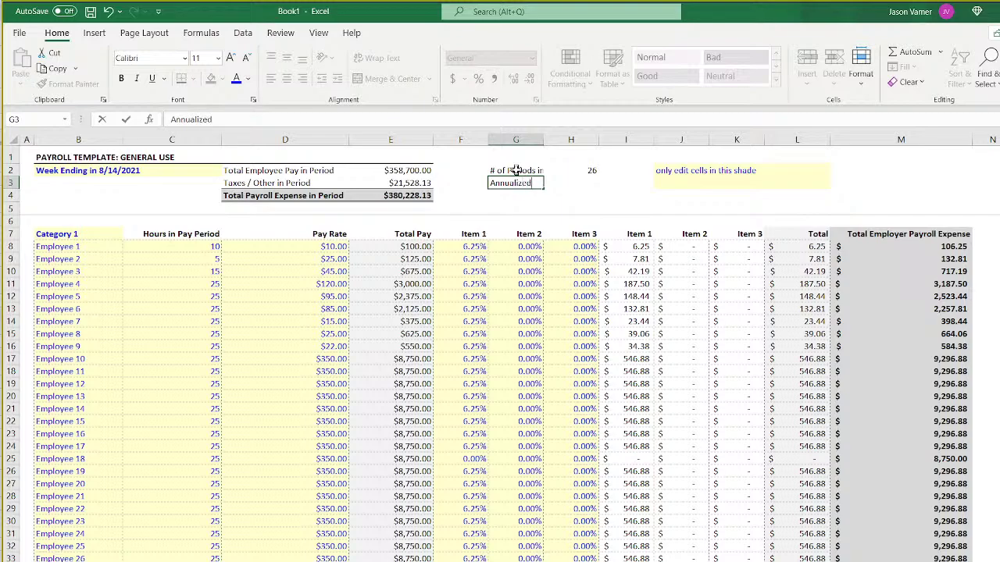
pyautogui.write('ualized Payroll')
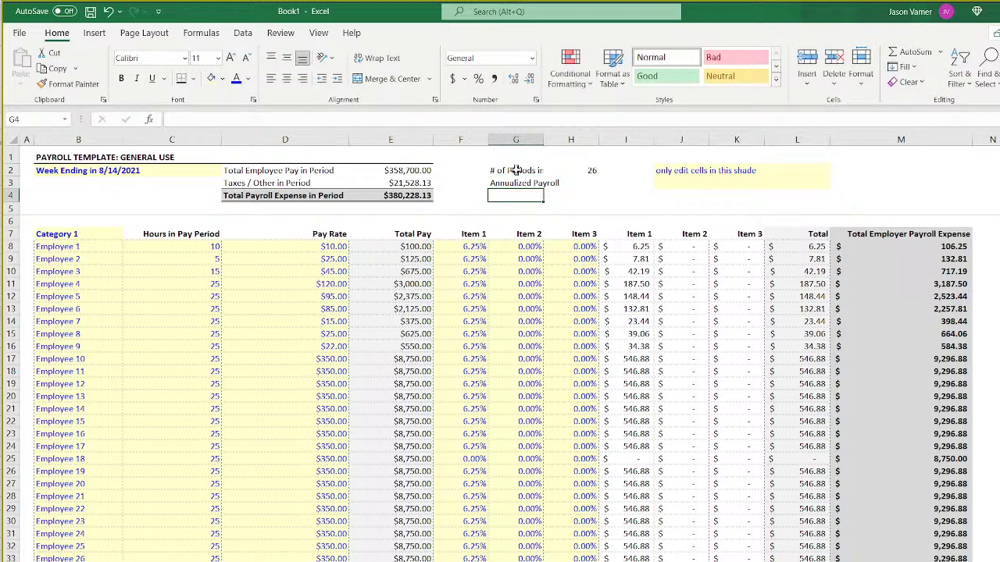
pyautogui.press('Tab')
pyautogui.write('=')
pyautogui.click(410, 195)
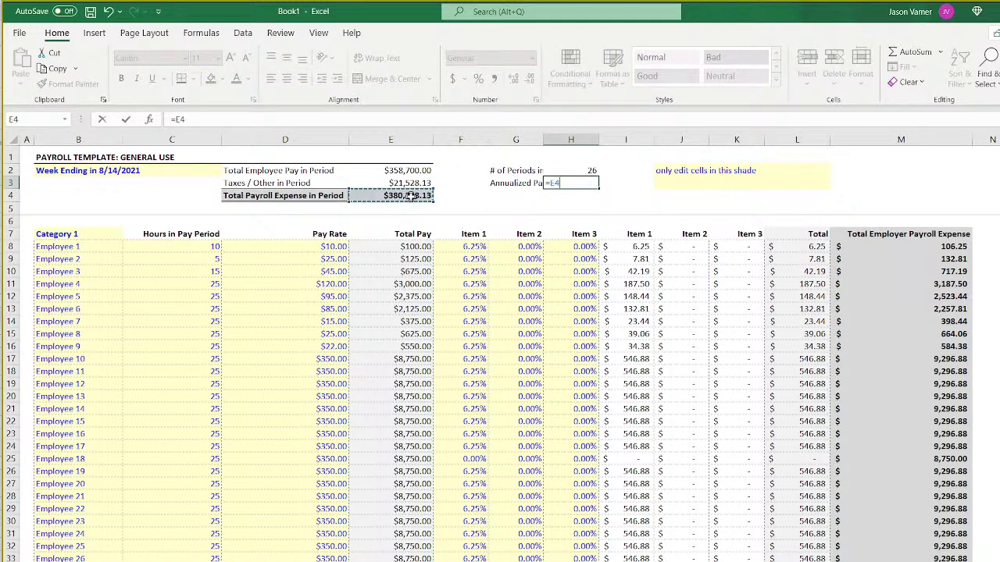
pyautogui.write('*')
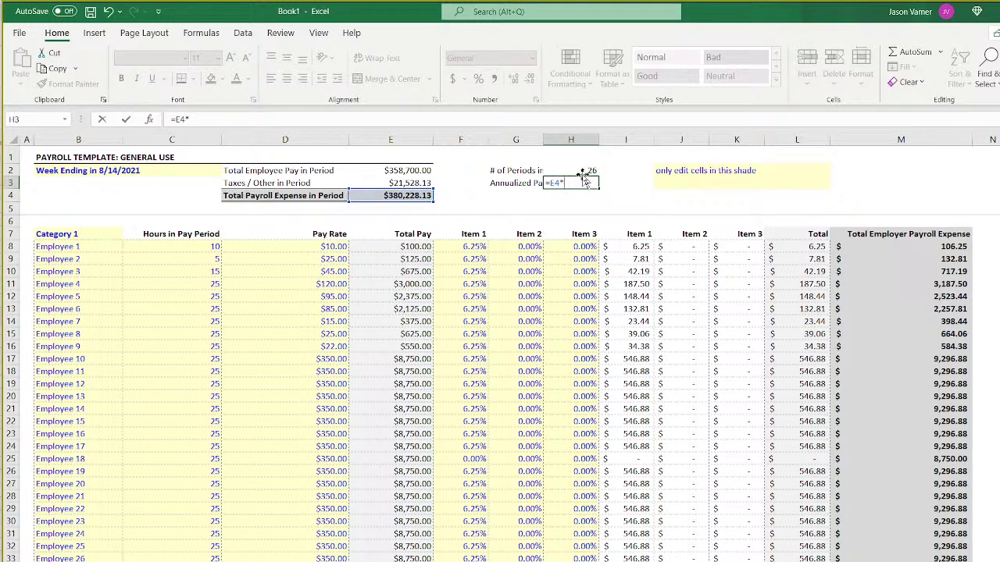
pyautogui.click(584, 170)
pyautogui.press('Return')
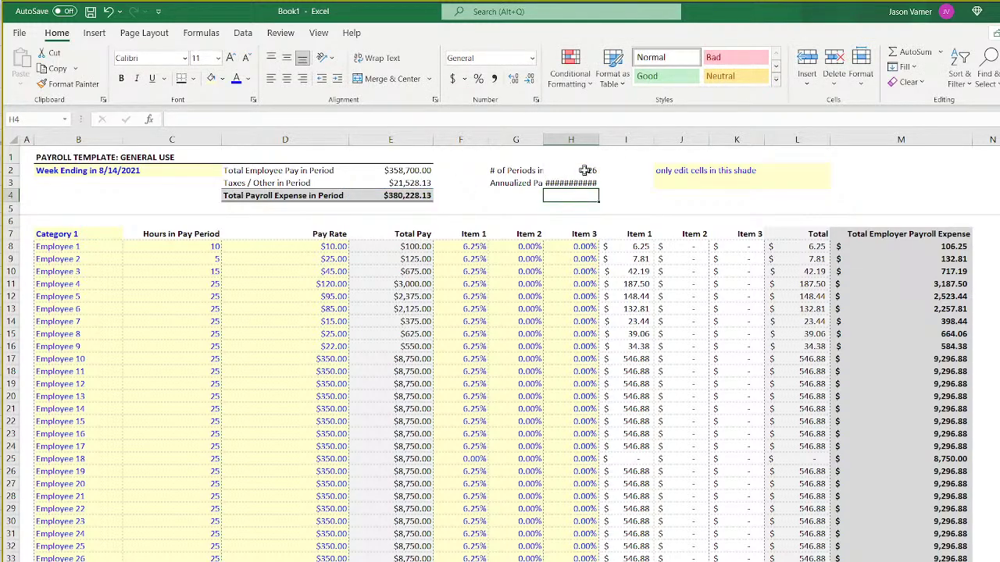
# Format H2 as an editable input with yellow shading and blue text, and right-align the labels in G2:G3.
pyautogui.click(585, 170)
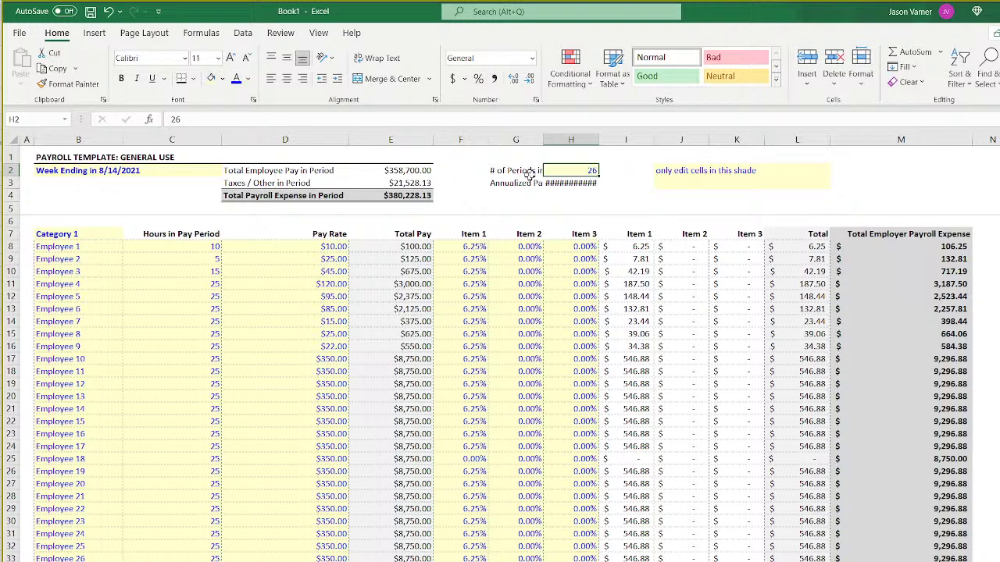
pyautogui.moveTo(522, 172); pyautogui.dragTo(522, 183)
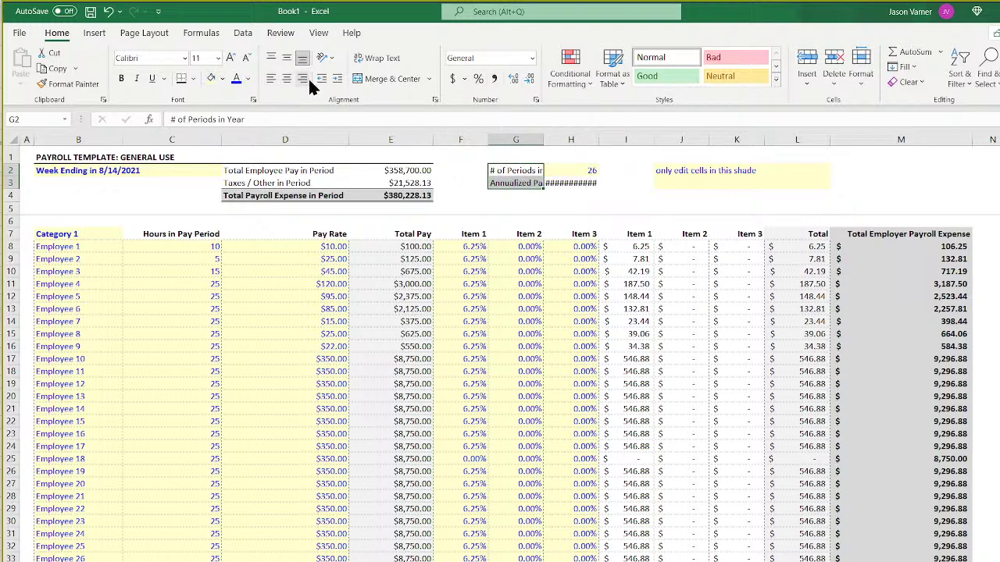
pyautogui.click(305, 80)
pyautogui.click(645, 184)
# Keep the annualized payroll in H3 as Currency with two decimals and widen column H to fit the amount.
pyautogui.click(576, 182)
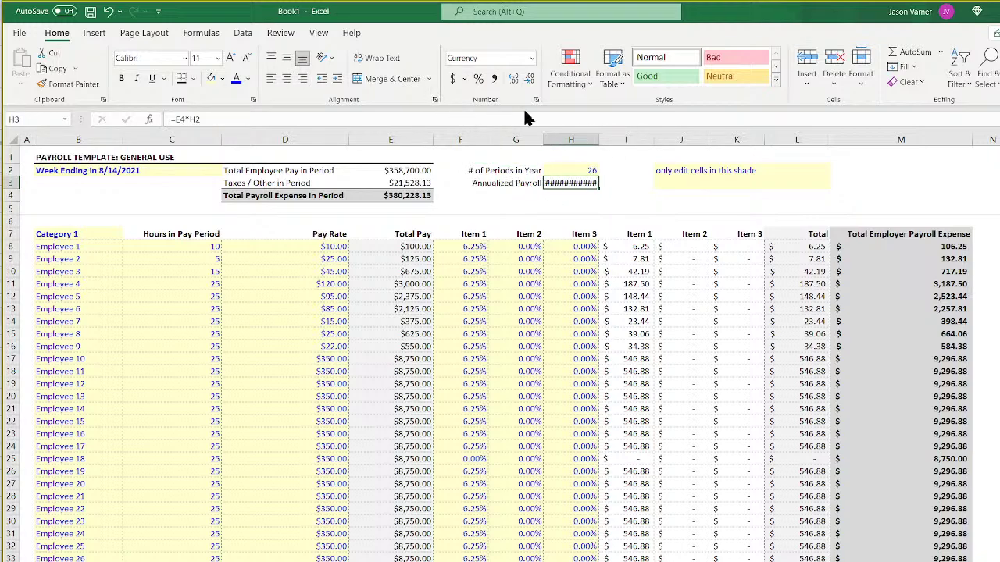
pyautogui.click(535, 100)
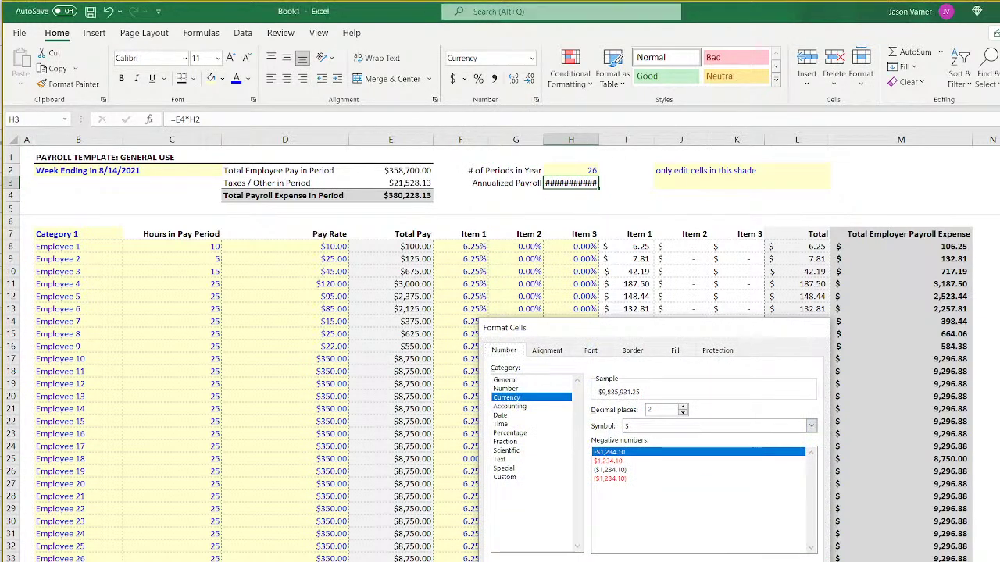
pyautogui.press('Return')
pyautogui.click(617, 170)
pyautogui.moveTo(600, 141); pyautogui.dragTo(608, 140)
pyautogui.click(590, 185)
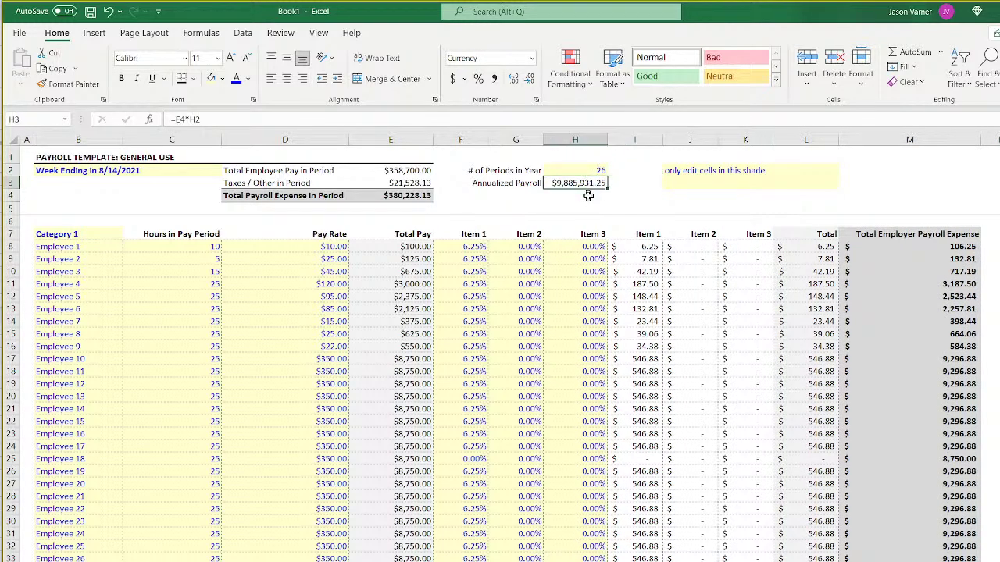
# Enter the label "Annual Revenue" in G4, directly below the "Annualized Payroll" label.
pyautogui.press('Left')
pyautogui.press('Down')
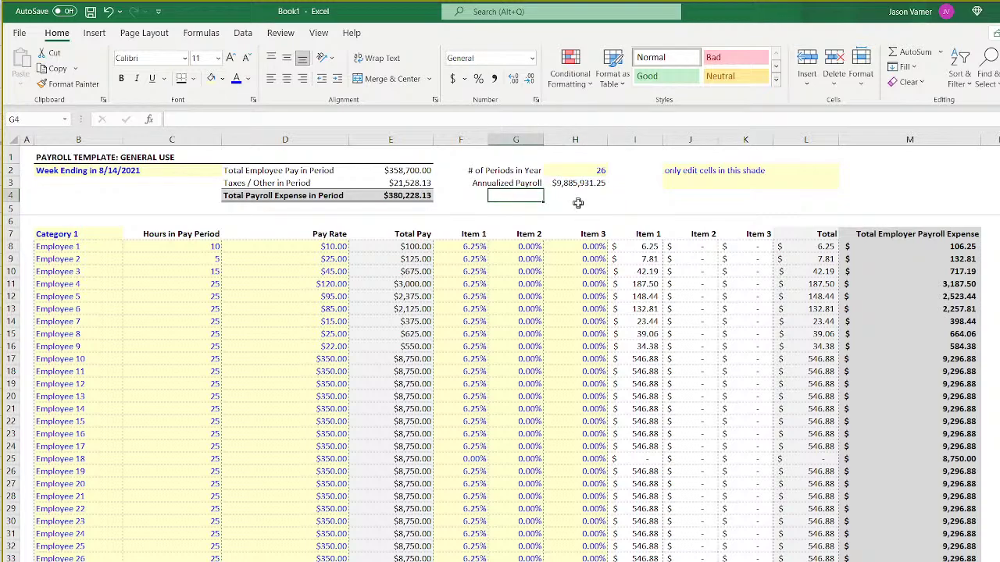
pyautogui.write('Annual Reve')
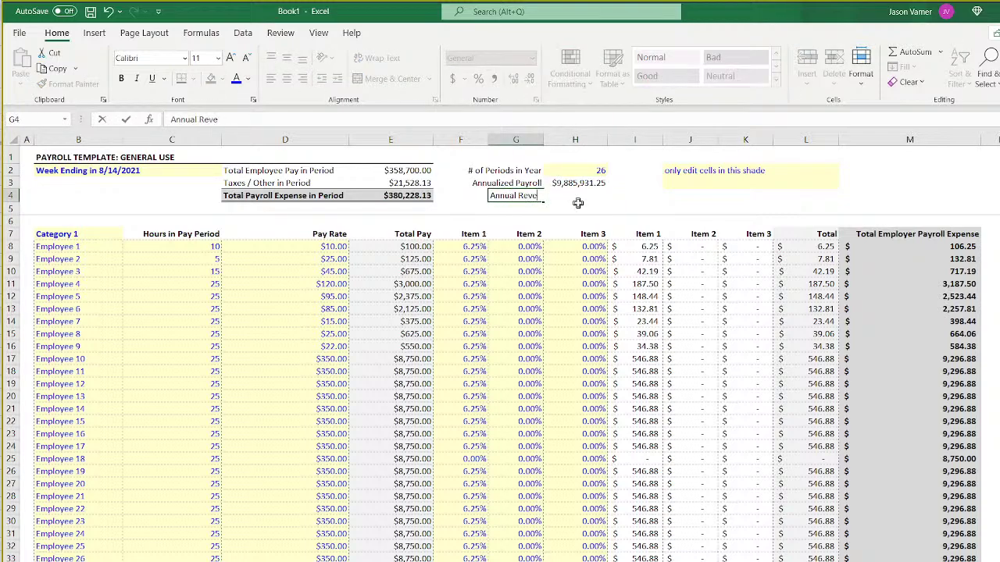
pyautogui.write('nue')
pyautogui.press('Return')
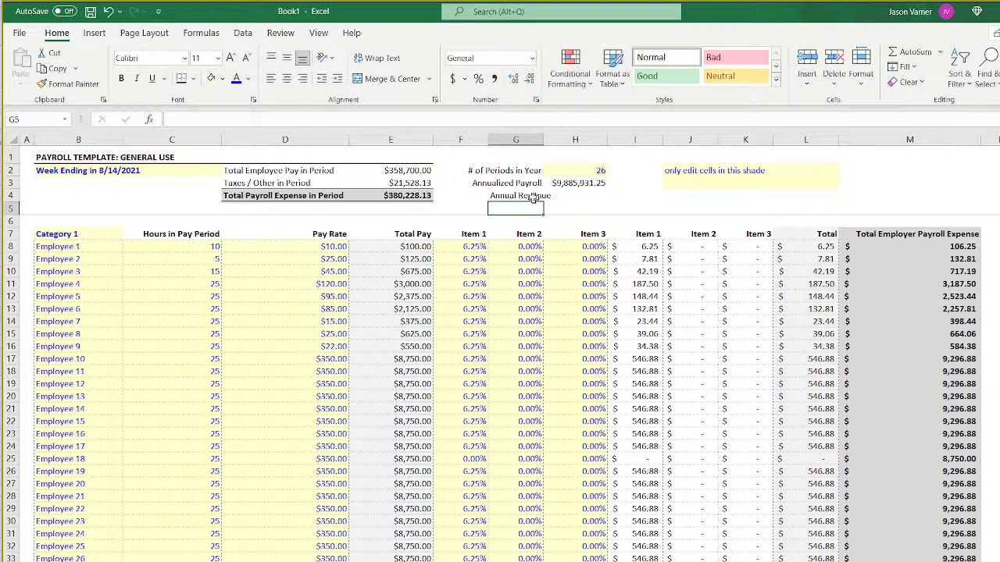
# Move the "Annual Revenue" label from G4 to G1 and right-align it.
pyautogui.click(532, 198)
pyautogui.moveTo(532, 200); pyautogui.dragTo(532, 153)
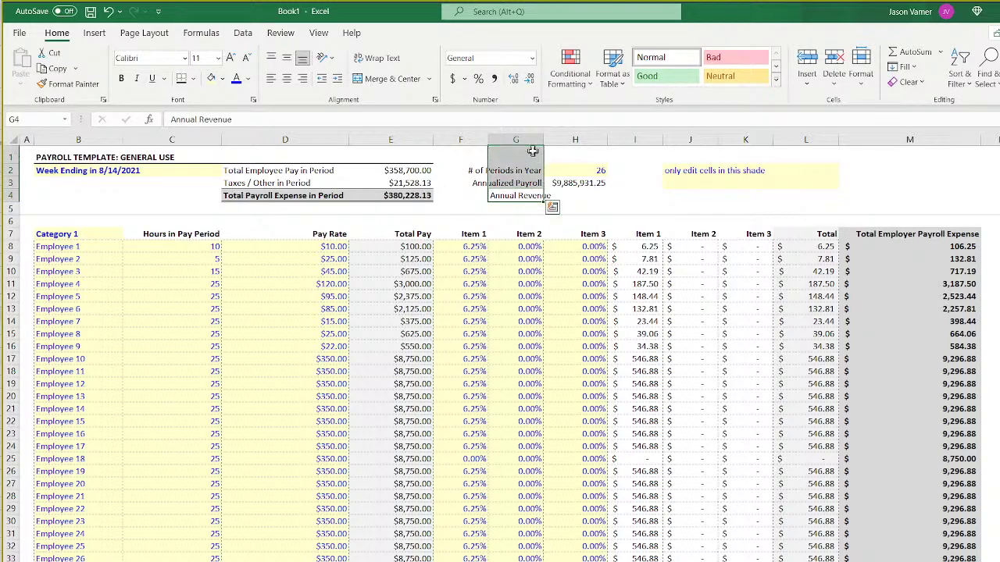
pyautogui.click(524, 196)
pyautogui.moveTo(524, 202); pyautogui.dragTo(529, 155)
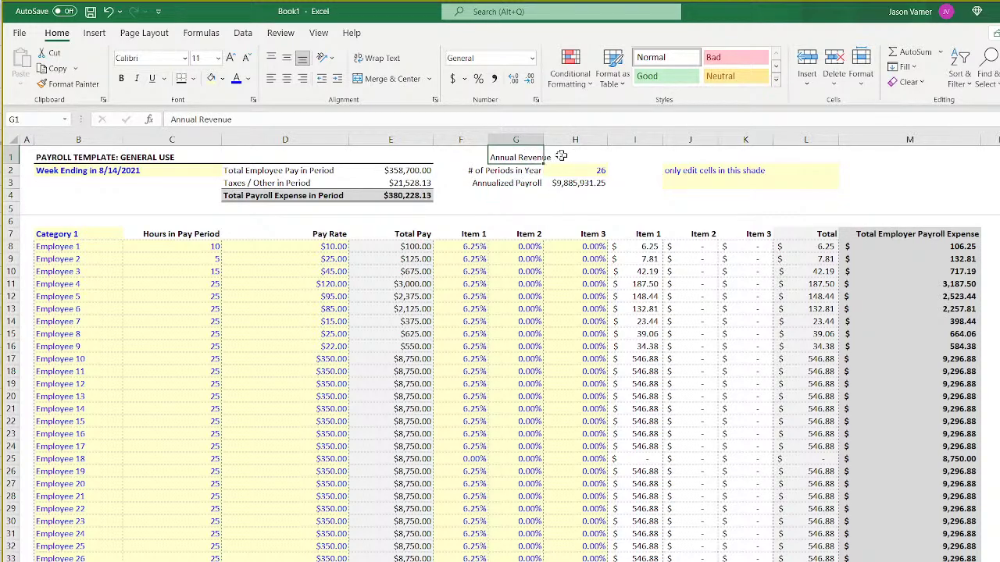
pyautogui.click(302, 78)
# Copy the total payroll expense cell E4 to H1 to reuse its formatting, and replace the content of H1 with 3,500,000.
pyautogui.rightClick(422, 198)
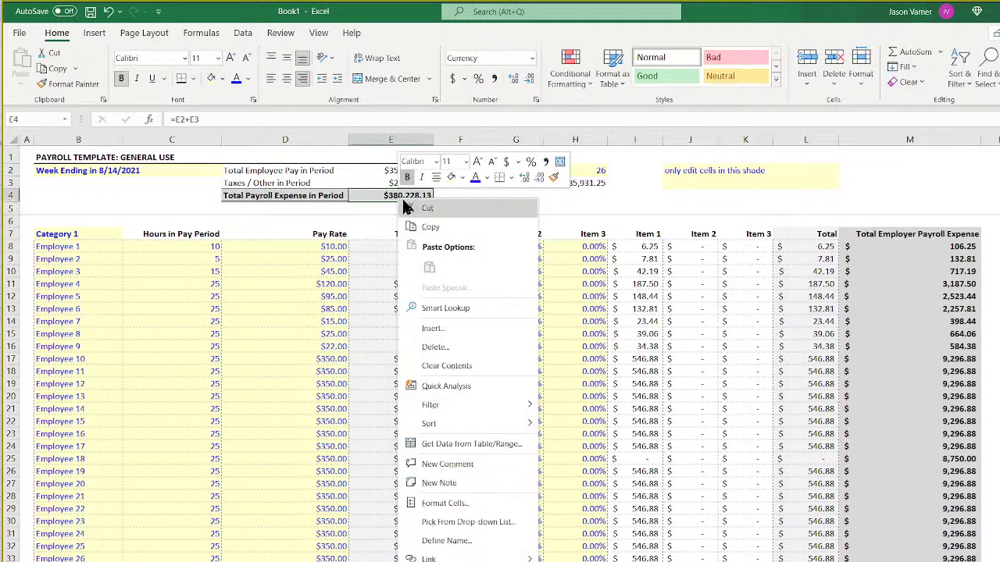
pyautogui.click(473, 226)
pyautogui.rightClick(582, 157)
pyautogui.click(609, 218)
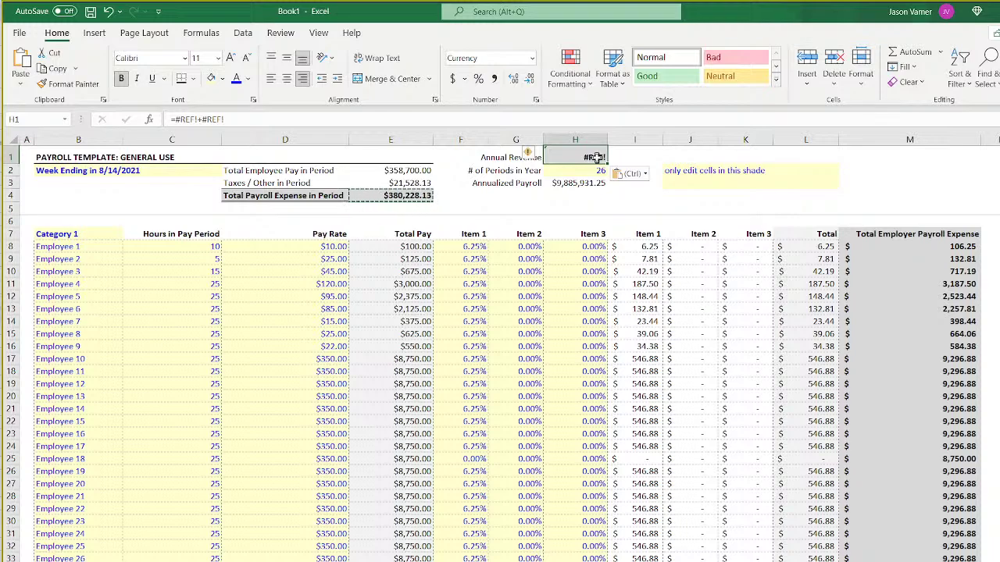
pyautogui.write('3,')
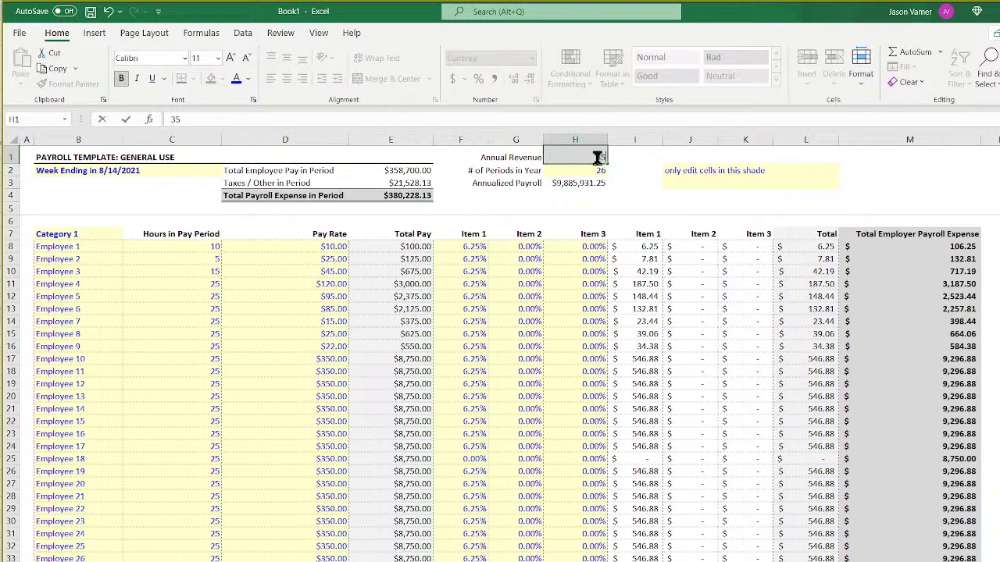
pyautogui.write('500,000')
pyautogui.press('Return')
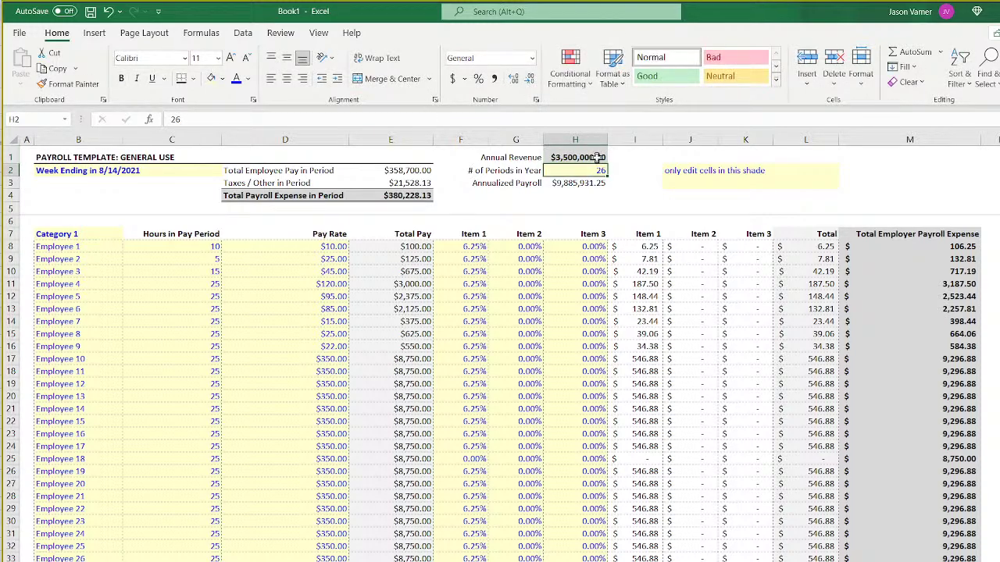
# Enter the label "% of Revenue" in G4, below the annualized payroll label.
pyautogui.click(582, 195)
pyautogui.click(539, 195)
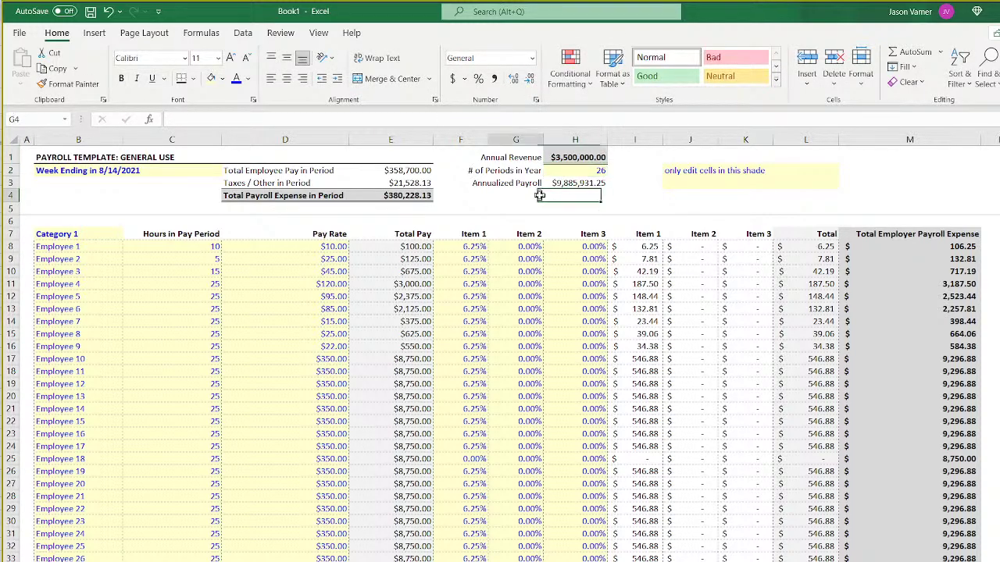
pyautogui.write('% of ')
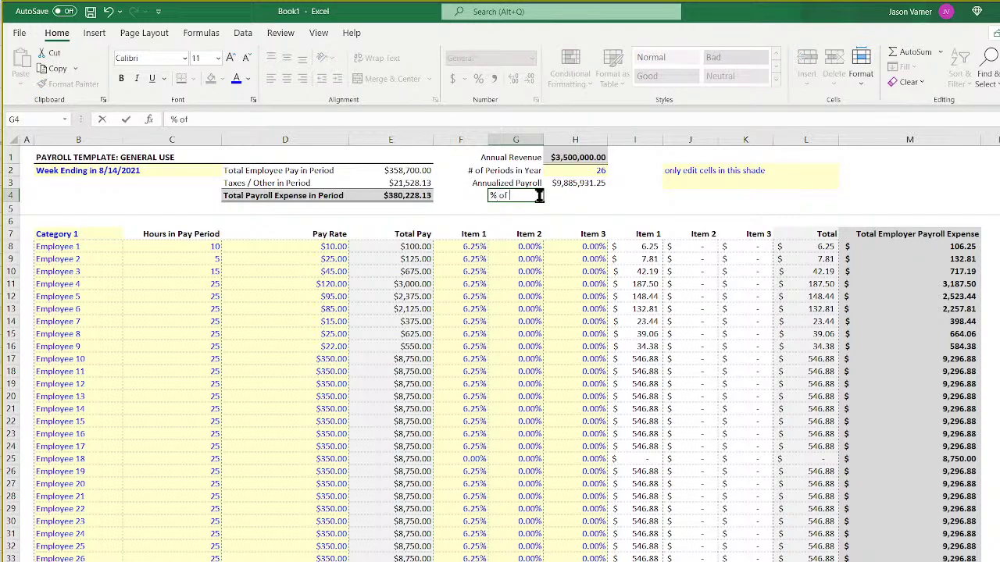
pyautogui.write('Revenue')
pyautogui.press('Return')
pyautogui.press('Up')
# Calculate payroll as a share of revenue in H4 with the formula =H3/H1 and format it as a percentage.
pyautogui.press('Right')
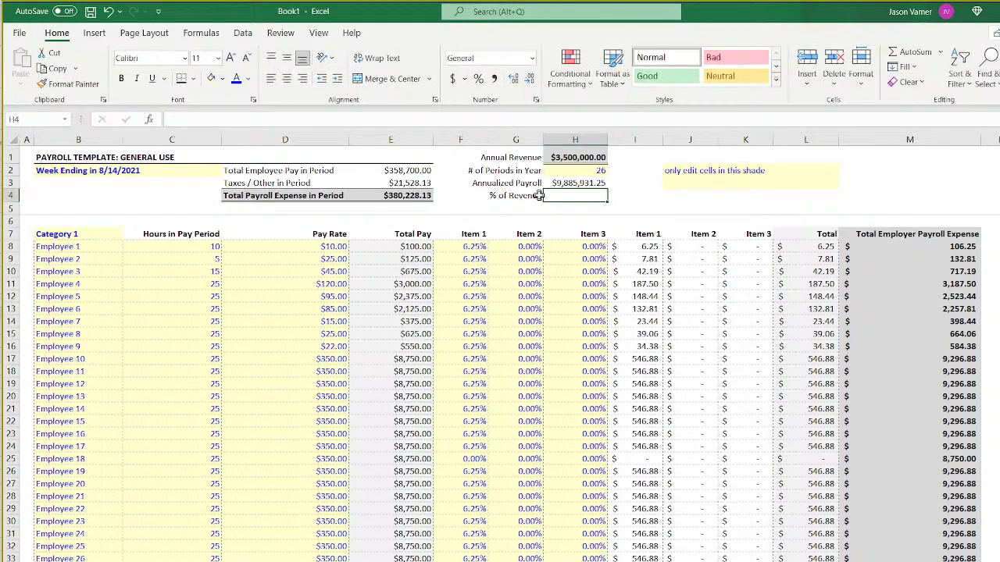
pyautogui.write('=')
pyautogui.click(569, 182)
pyautogui.write('/')
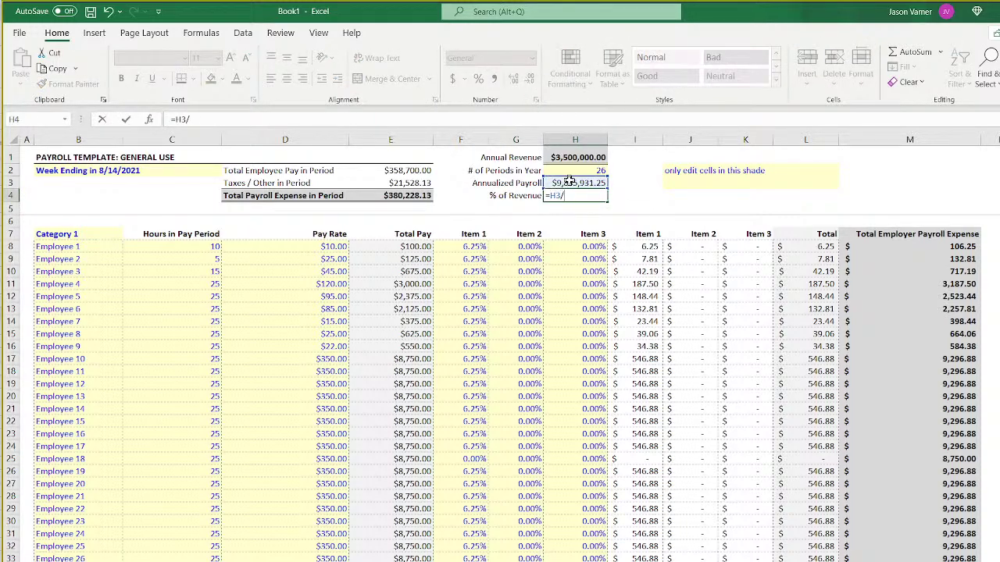
pyautogui.click(569, 160)
pyautogui.hotkey('ctrl', 'Return')
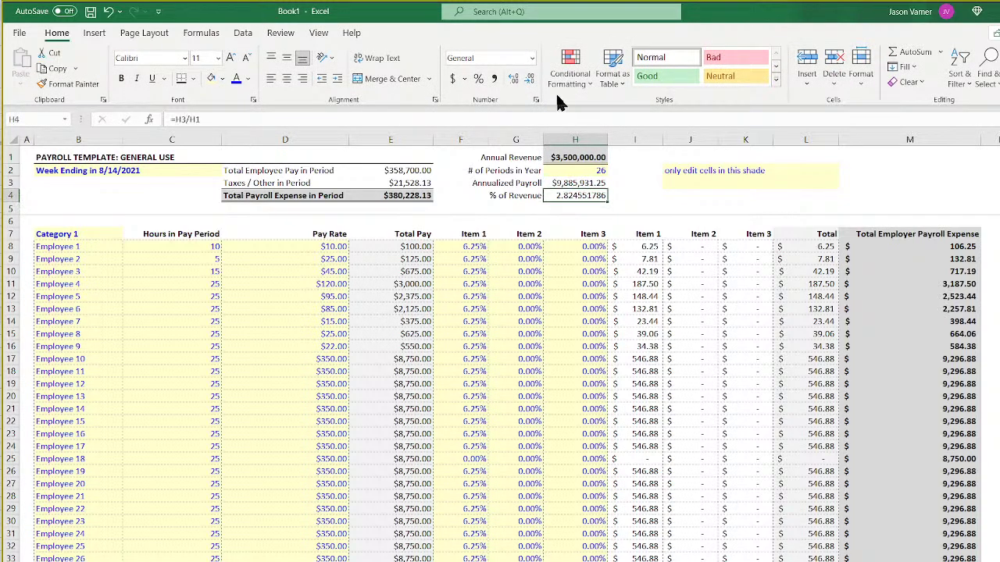
pyautogui.click(478, 78)
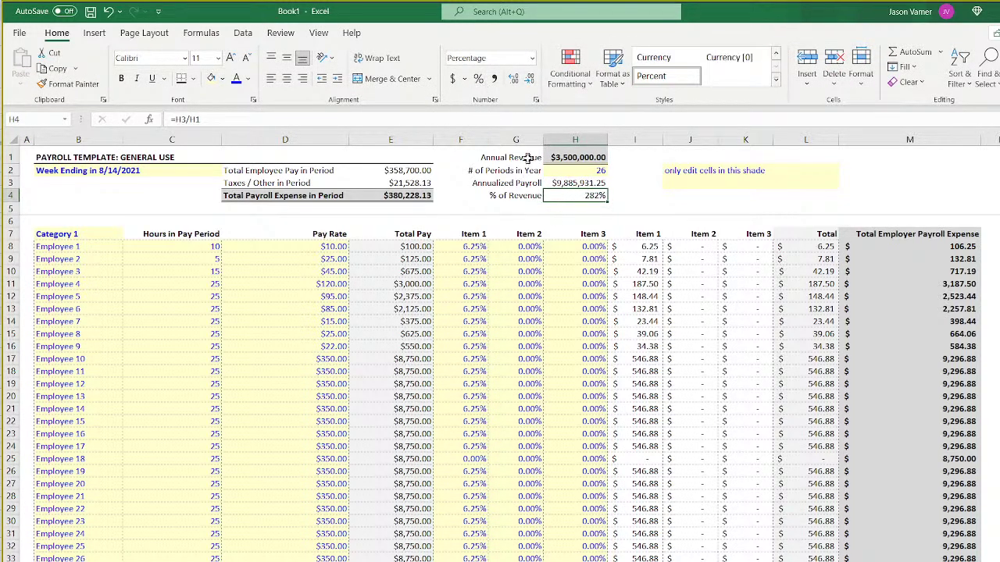
# Right-align the labels in G1:G4 and add a top border to the % of Revenue row in G4:H4.
pyautogui.moveTo(528, 159); pyautogui.dragTo(515, 196)
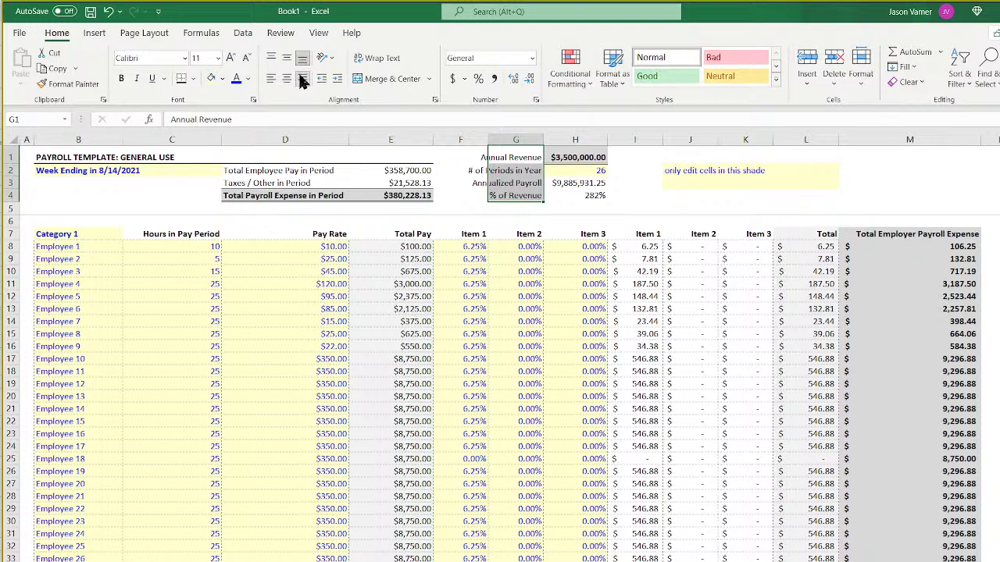
pyautogui.click(639, 182)
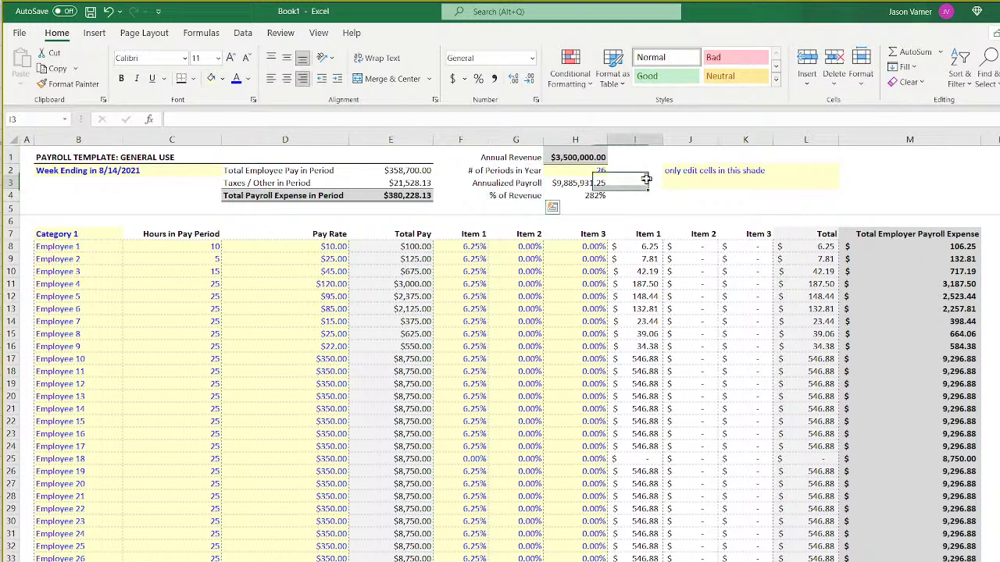
pyautogui.click(576, 182)
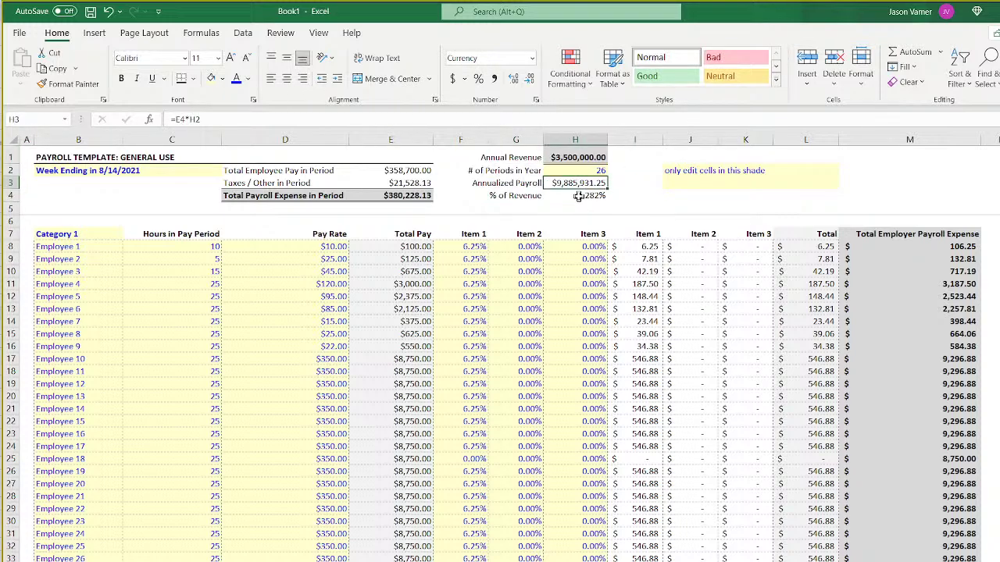
pyautogui.moveTo(572, 196); pyautogui.dragTo(512, 195)
pyautogui.click(194, 79)
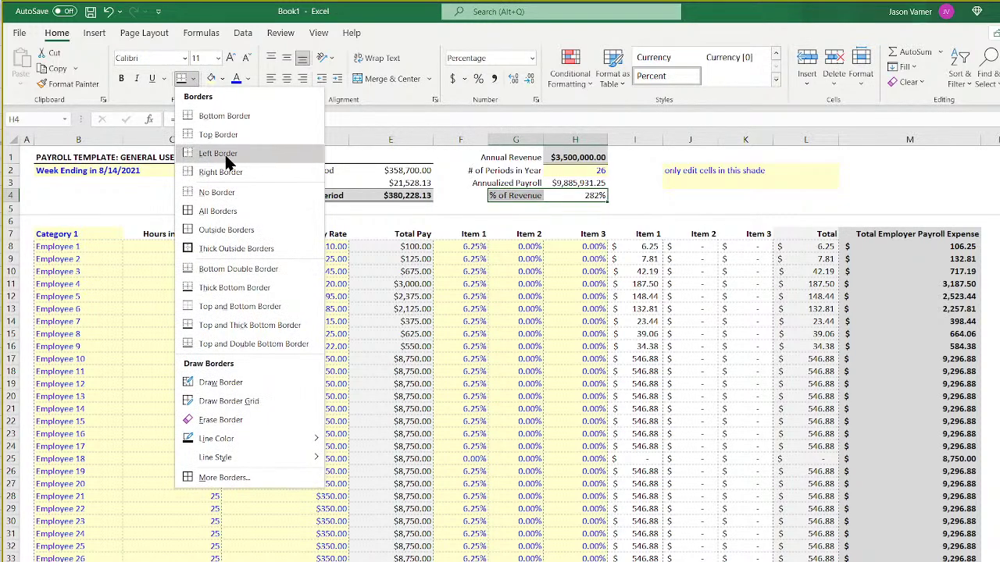
pyautogui.click(230, 139)
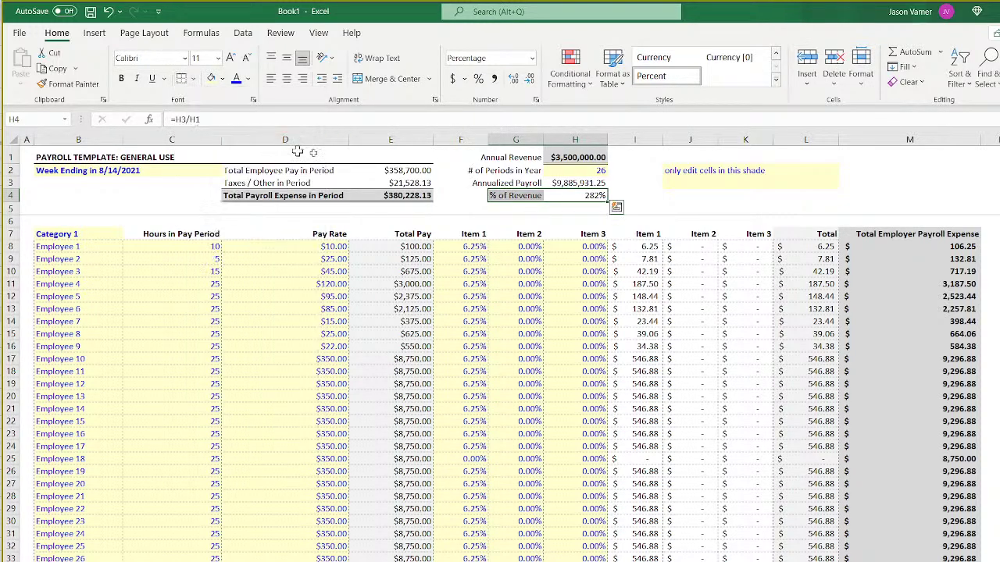
pyautogui.click(655, 176)
# Format H1 as an editable input with yellow shading and blue text, and set the annual revenue to 25,000,000.
pyautogui.click(583, 157)
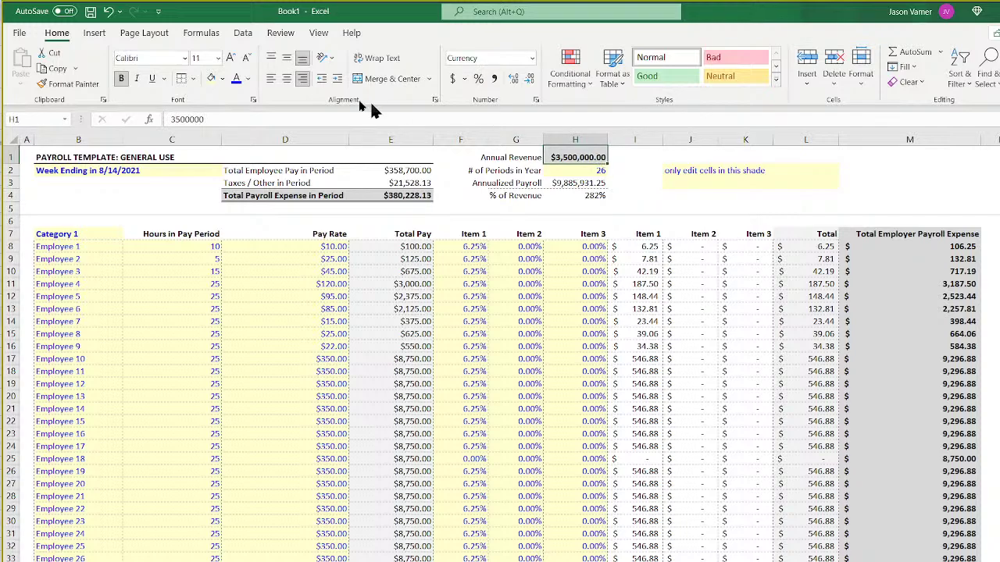
pyautogui.click(211, 79)
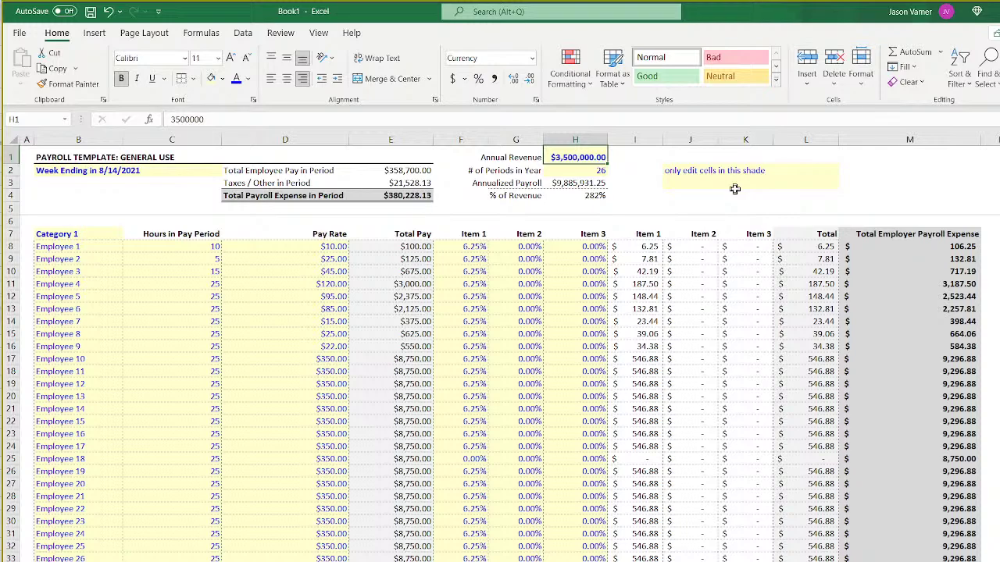
pyautogui.write('25,000,000')
pyautogui.press('Return')
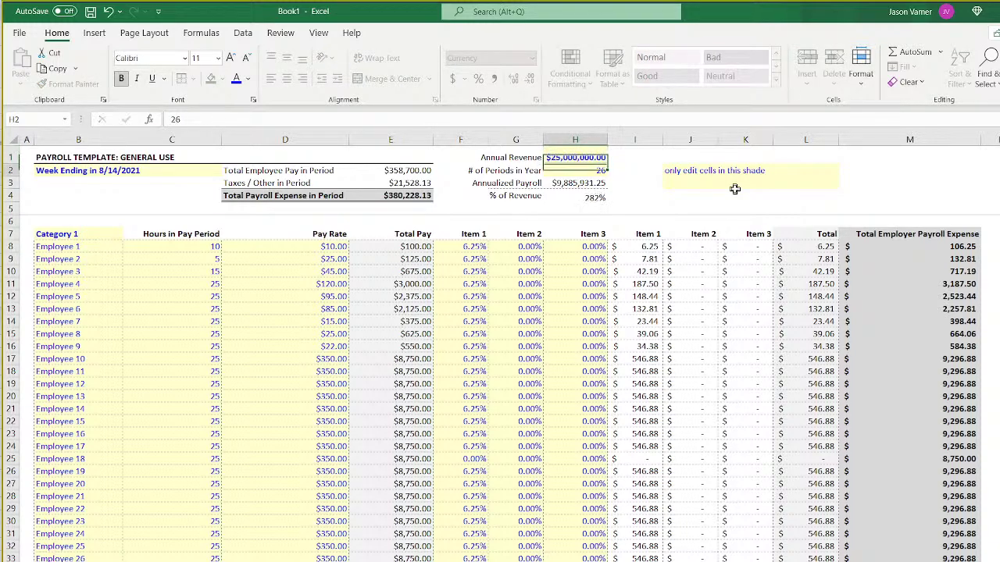
# Widen column G so the summary labels fit inside it, and apply a right border to H1.
pyautogui.click(576, 195)
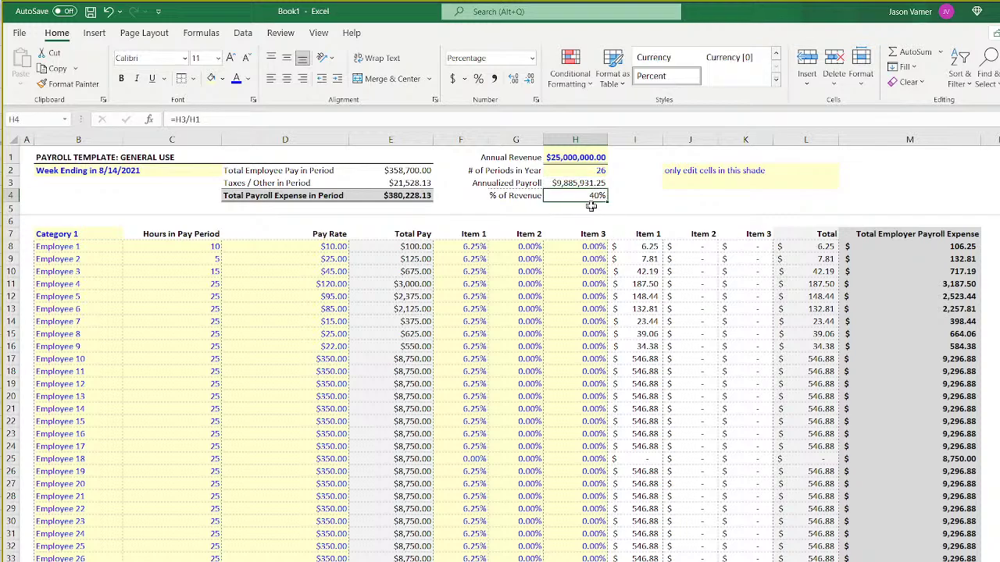
pyautogui.click(511, 184)
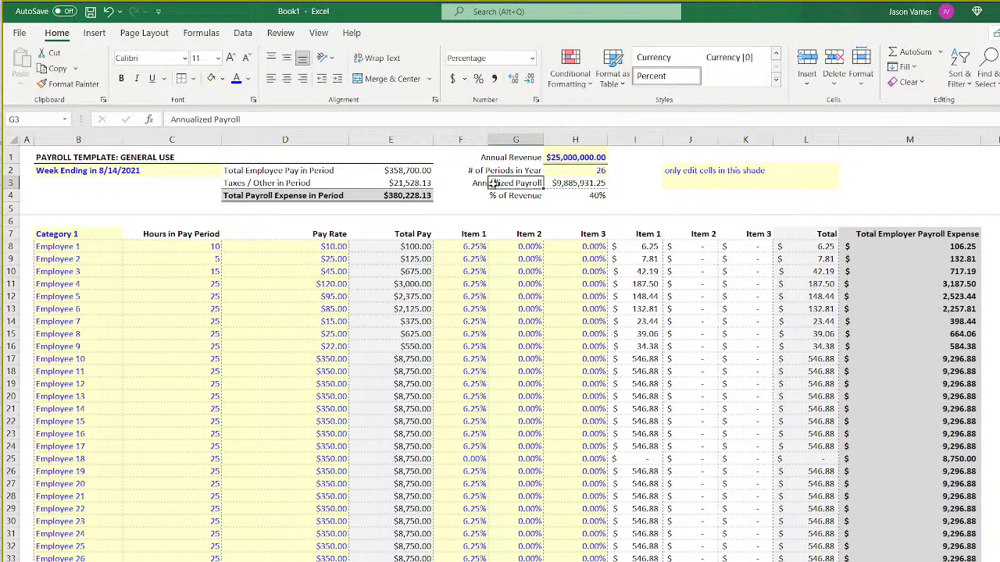
pyautogui.moveTo(542, 139); pyautogui.dragTo(561, 138)
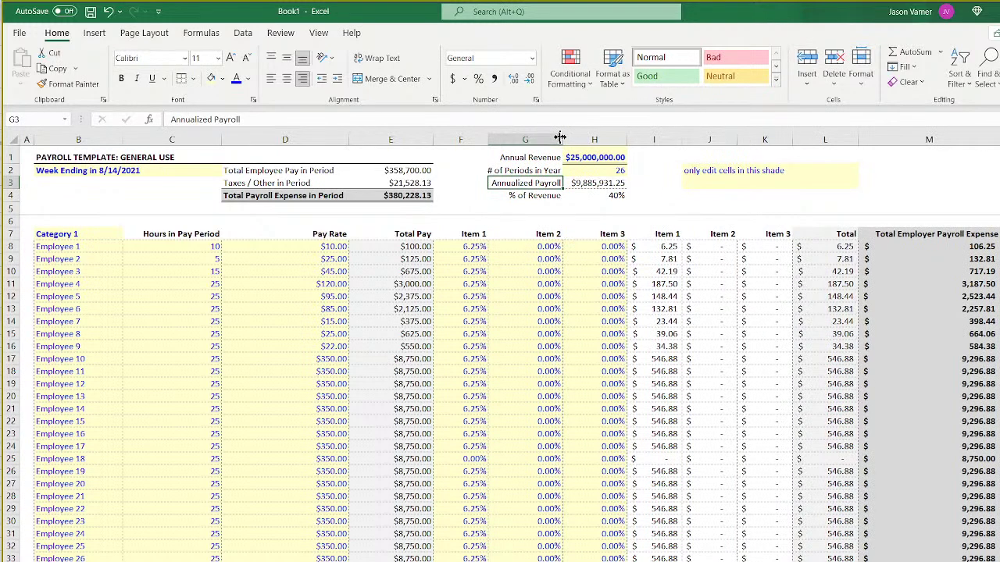
pyautogui.click(663, 196)
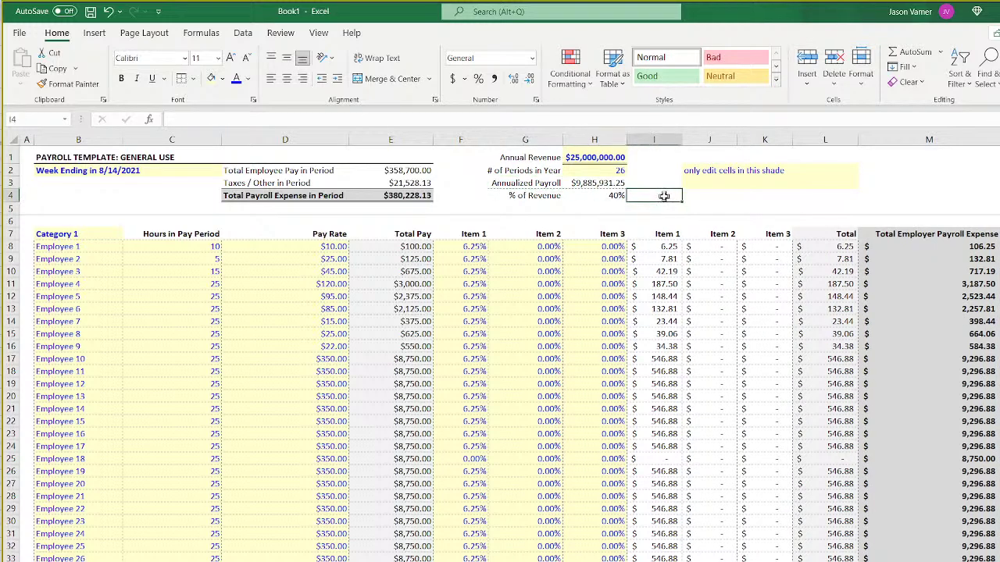
pyautogui.click(602, 158)
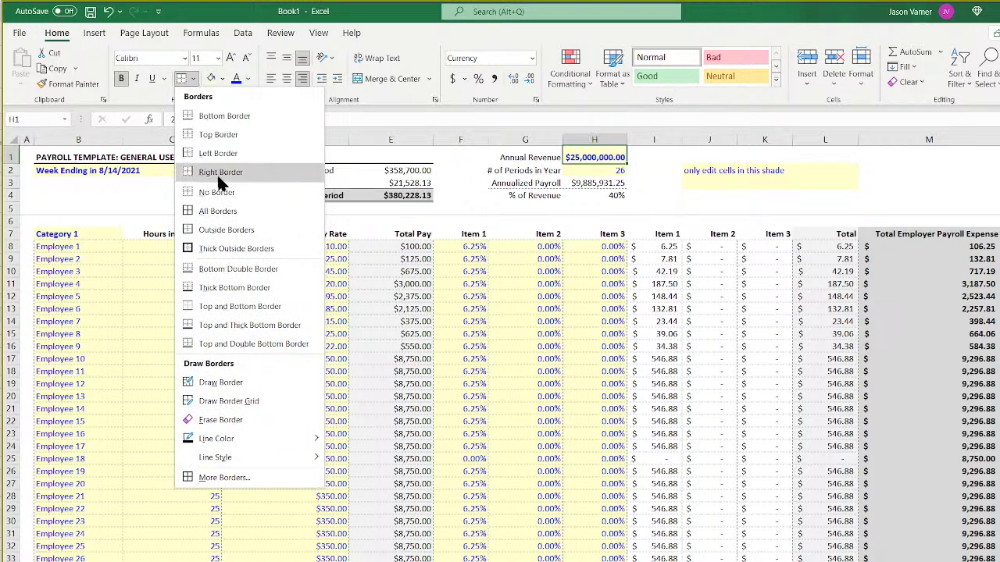
pyautogui.click(250, 172)
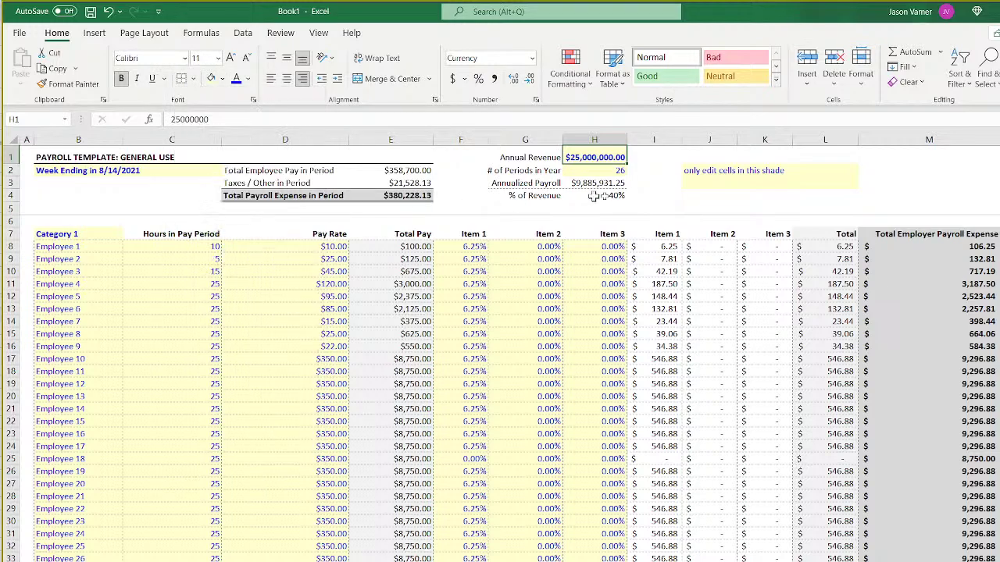
# Examine how annual revenue, periods in the year and total payroll expense feed the annualized payroll figure in H3.
pyautogui.click(540, 157)
pyautogui.click(586, 156)
pyautogui.click(610, 171)
pyautogui.click(395, 198)
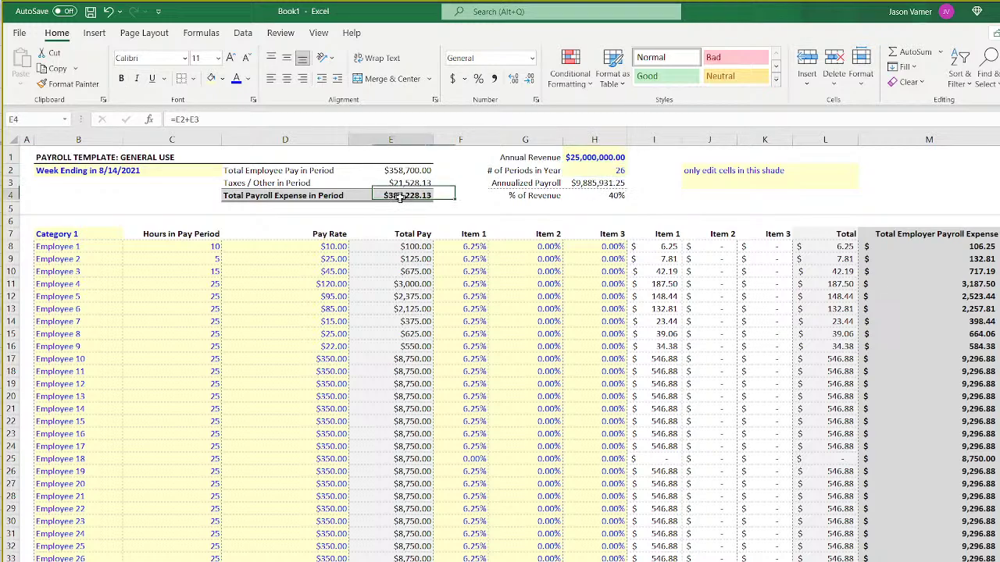
pyautogui.click(458, 283)
pyautogui.click(590, 182)
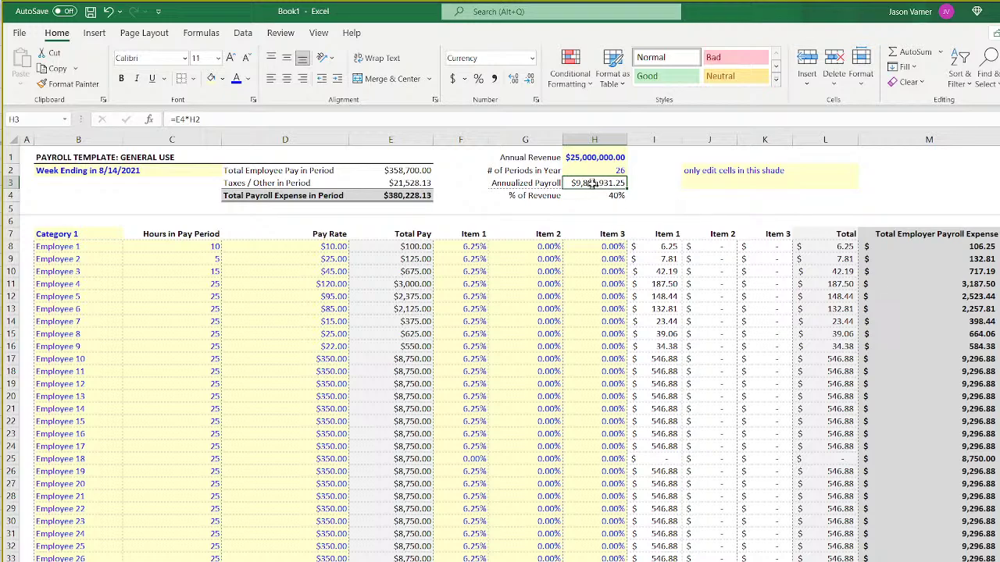
pyautogui.click(601, 155)
# Italicize the % of Revenue label and its value in G4:H4.
pyautogui.moveTo(605, 202); pyautogui.dragTo(546, 195)
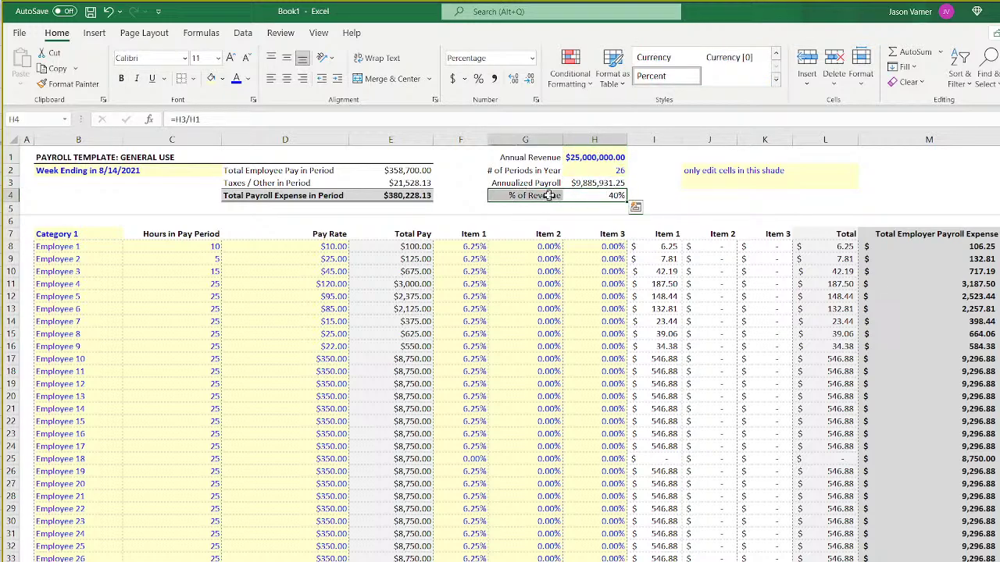
pyautogui.click(137, 78)
pyautogui.click(645, 173)
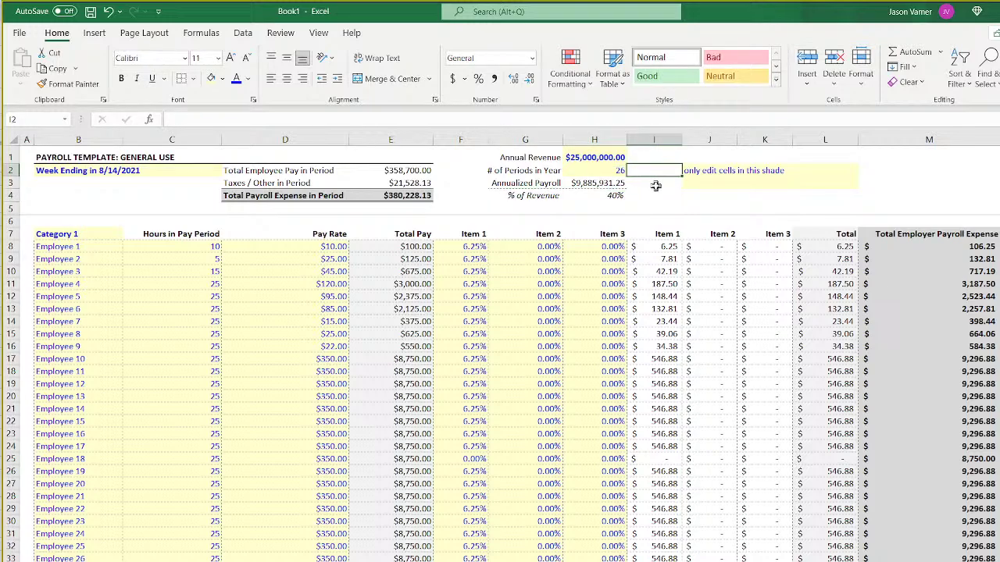
pyautogui.click(607, 200)
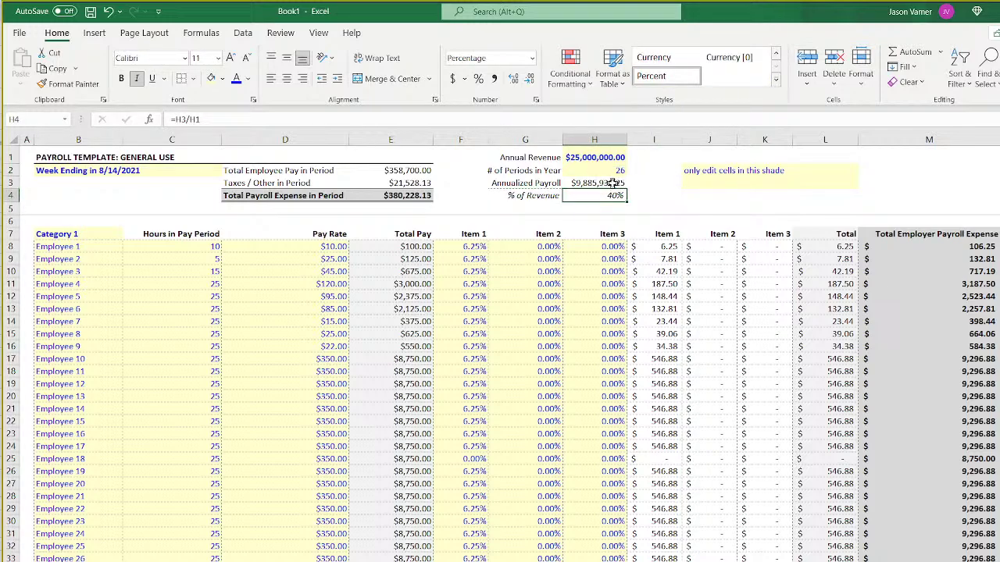
pyautogui.click(613, 183)
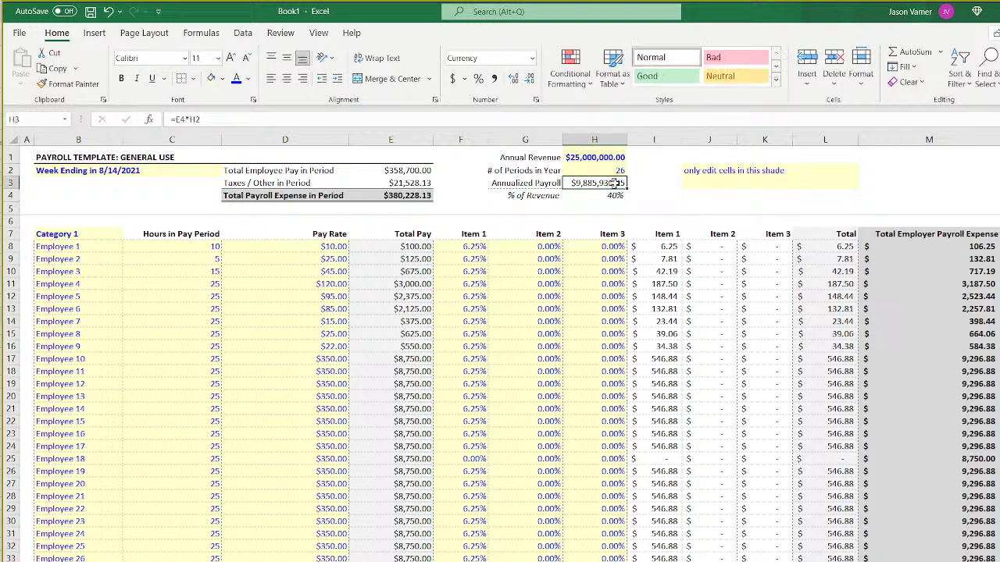
# Format the annualized payroll in H3 and the annual revenue in H1 as currency with 0 decimal places.
pyautogui.click(536, 100)
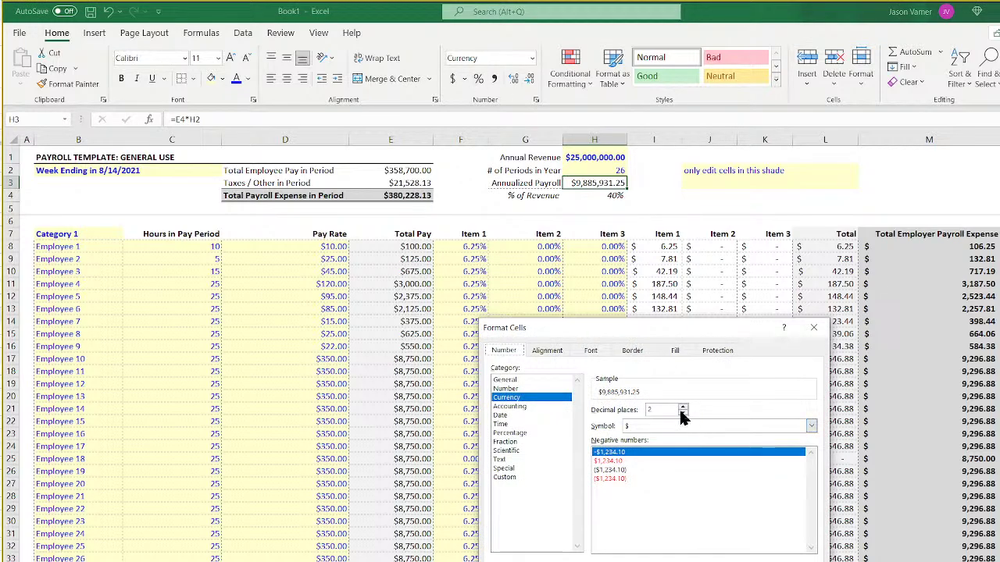
pyautogui.doubleClick(682, 413)
pyautogui.click(697, 557)
pyautogui.click(596, 157)
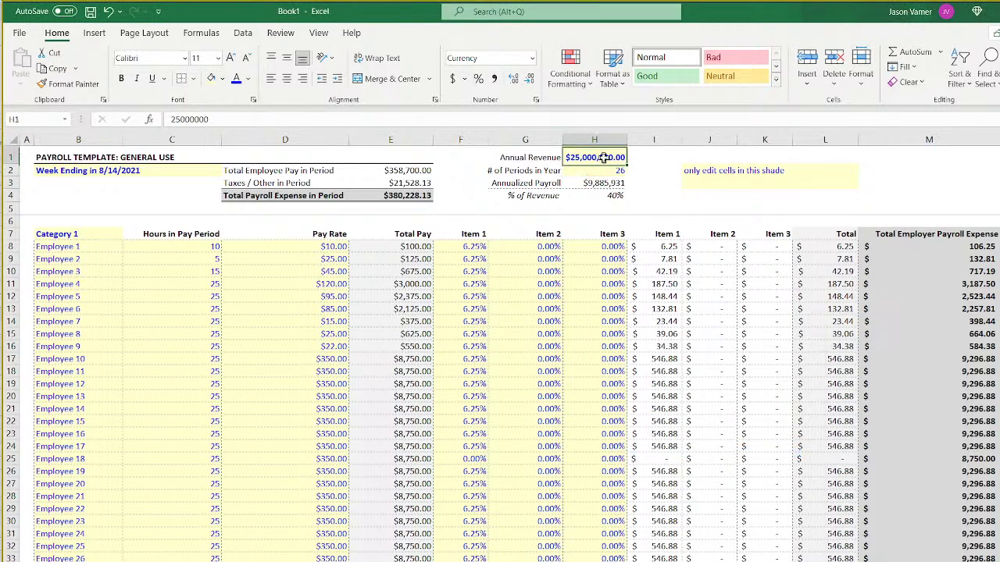
pyautogui.click(536, 101)
pyautogui.click(682, 414)
pyautogui.click(682, 413)
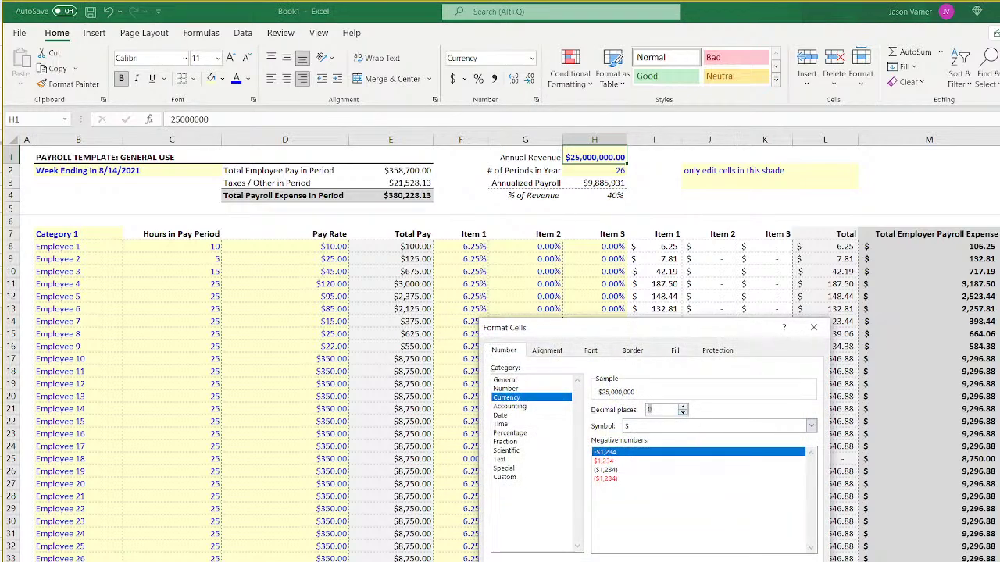
pyautogui.click(698, 557)
pyautogui.click(941, 171)
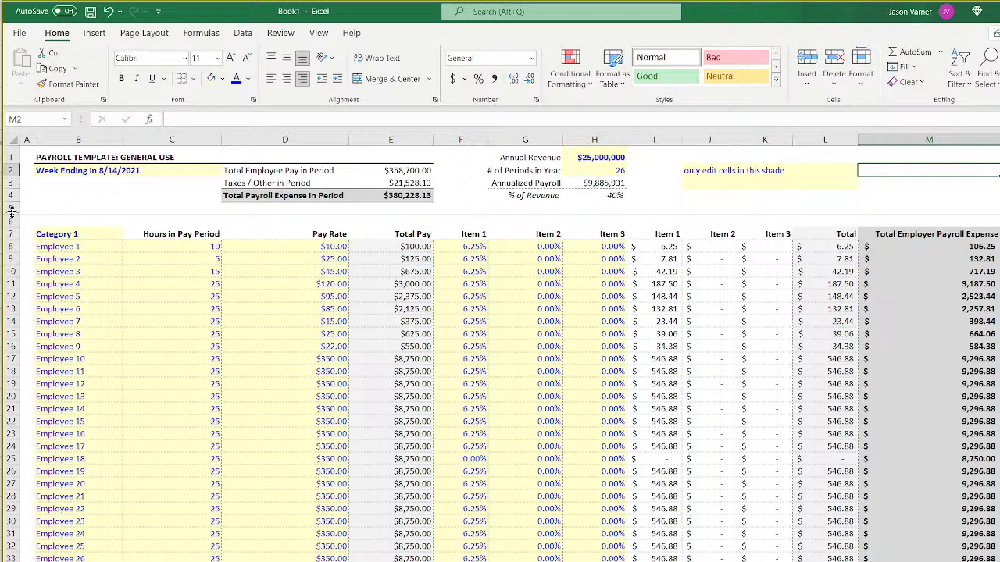
# Move the annual revenue block down one row to G2:H5, and add the heading Annualized Analysis in G1 using the B1 title's formatting.
pyautogui.moveTo(531, 154); pyautogui.dragTo(592, 211)
pyautogui.click(536, 159)
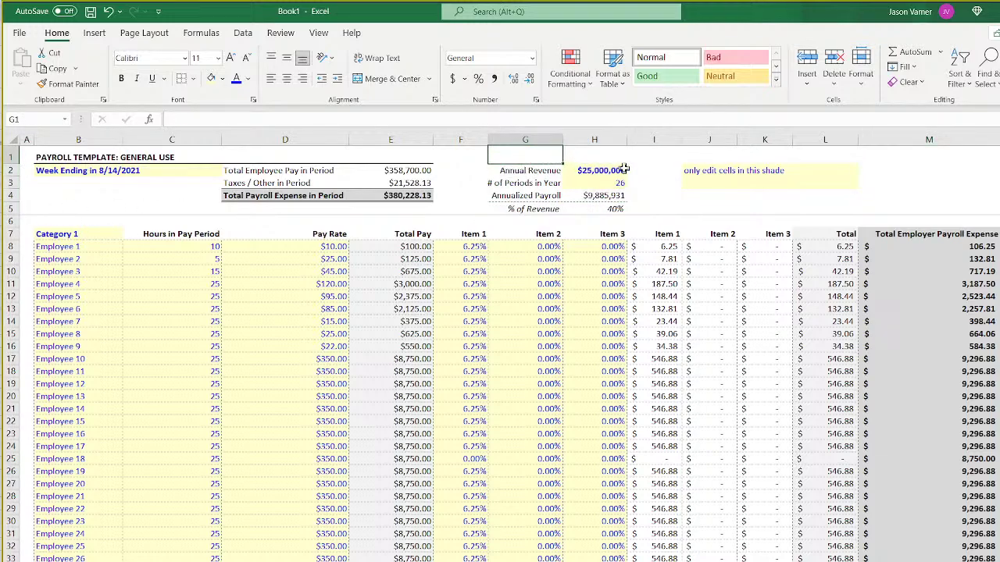
pyautogui.rightClick(44, 158)
pyautogui.click(75, 186)
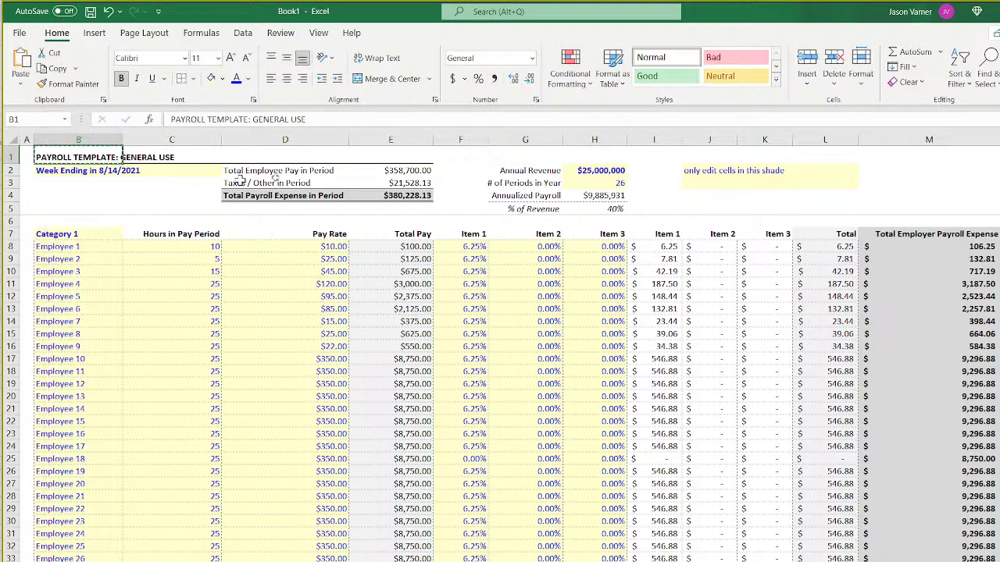
pyautogui.rightClick(526, 158)
pyautogui.click(556, 227)
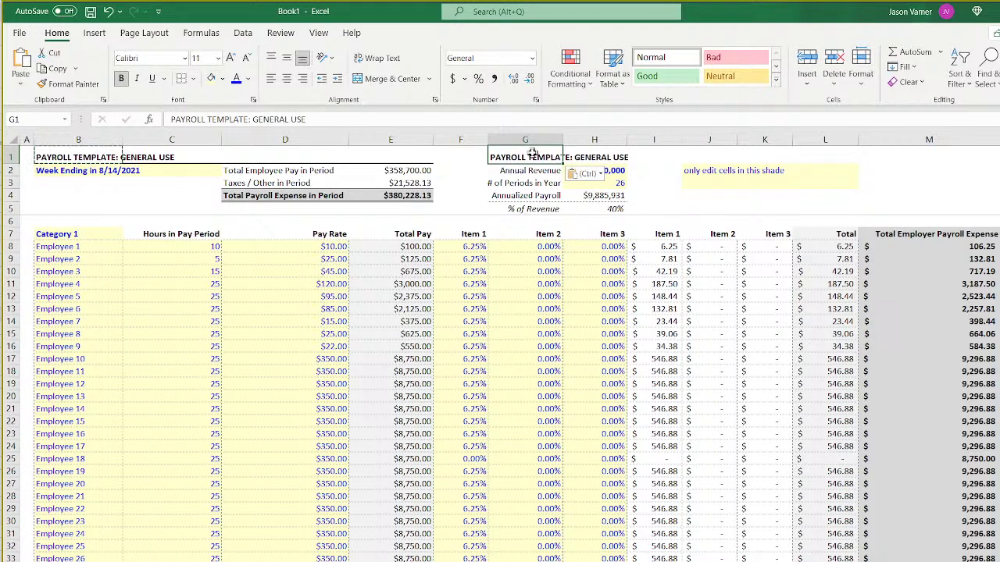
pyautogui.write('Annua')
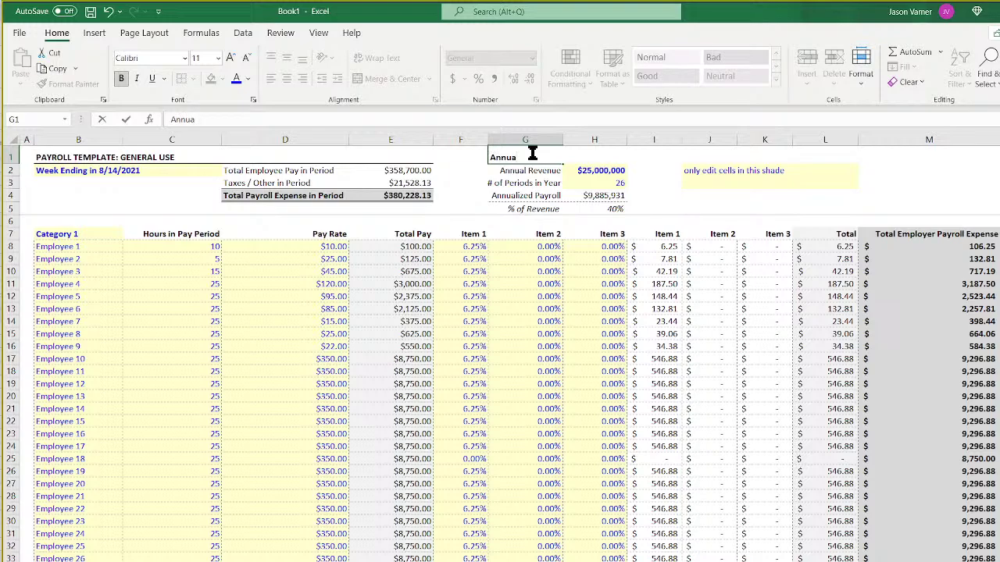
pyautogui.write('lized Analysis')
pyautogui.press('Return')
# Apply a thick bottom border under the heading across G1:H1, and make blank row 6 slightly taller.
pyautogui.moveTo(528, 157); pyautogui.dragTo(594, 157)
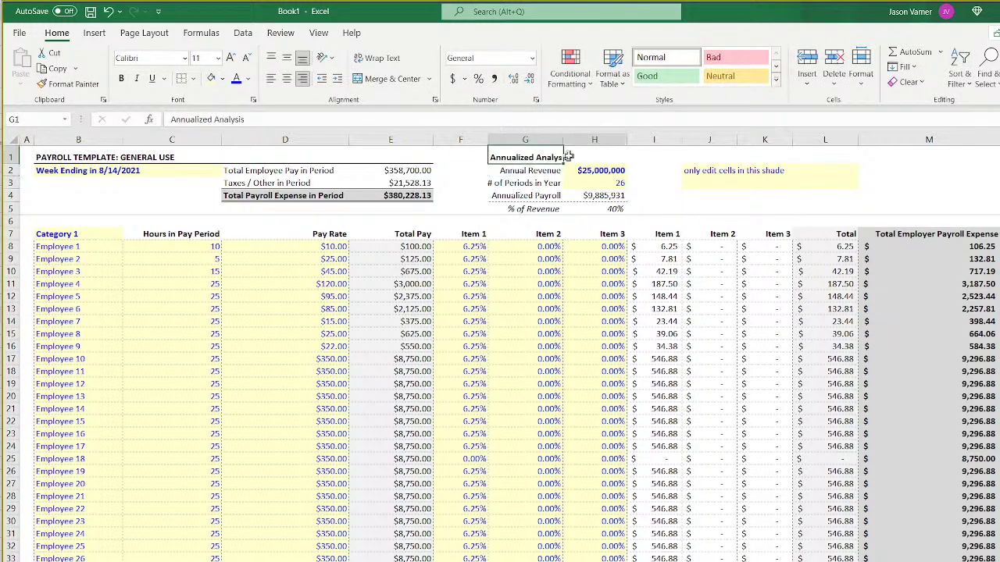
pyautogui.click(194, 80)
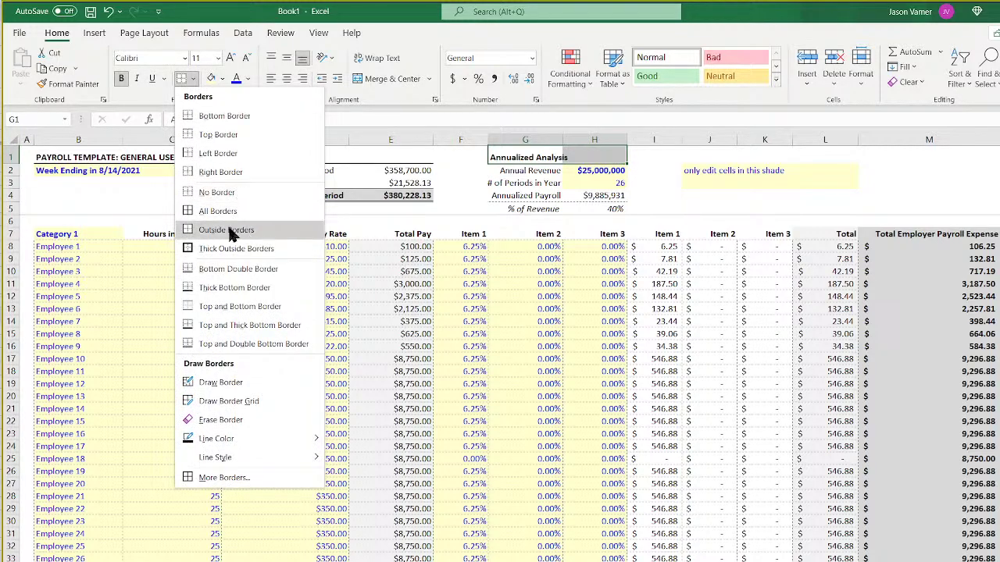
pyautogui.click(235, 286)
pyautogui.click(592, 262)
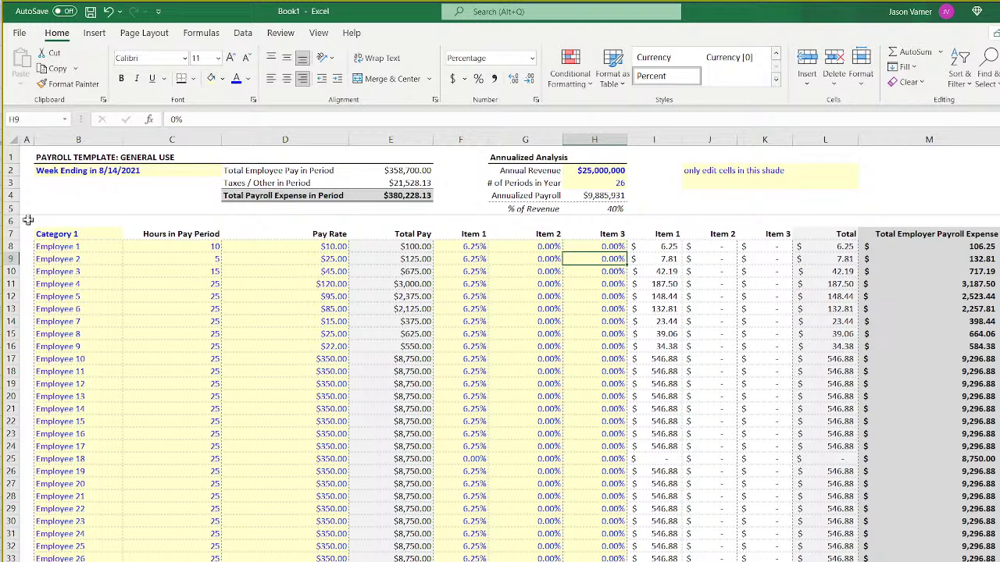
pyautogui.moveTo(10, 226); pyautogui.dragTo(10, 231)
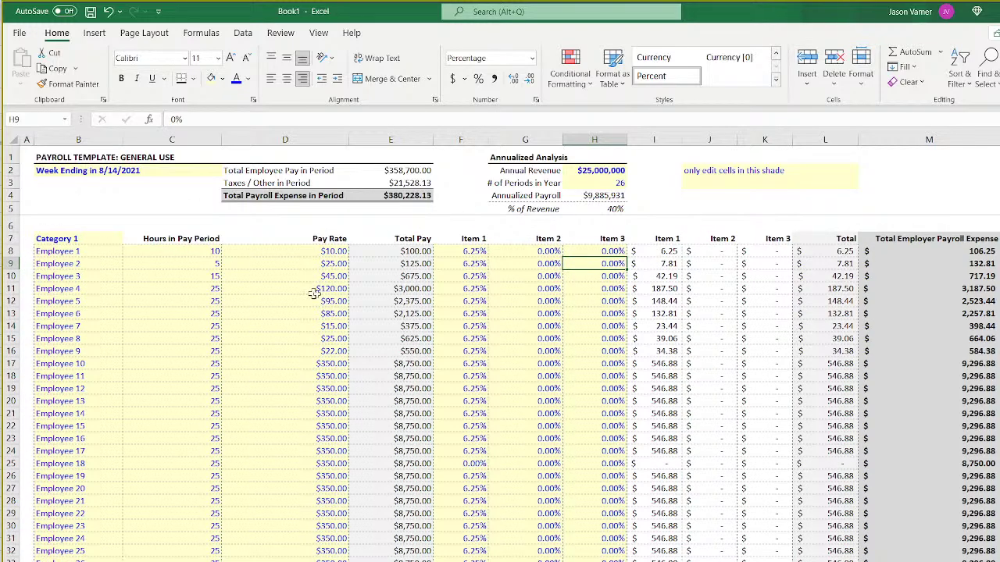
pyautogui.click(659, 366)
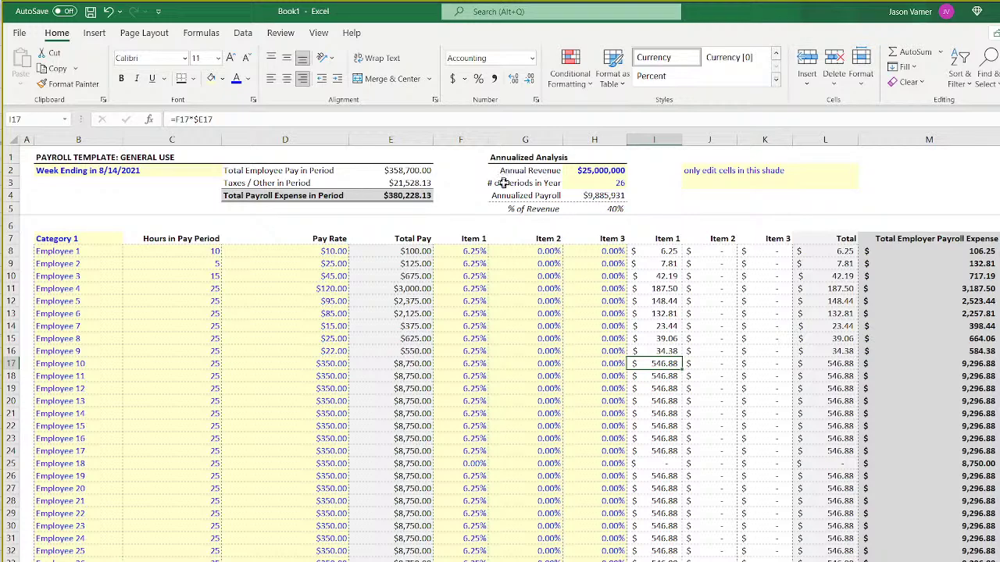
# Apply a bottom border to the # of Periods in Year row, G3:H3.
pyautogui.moveTo(508, 181); pyautogui.dragTo(567, 181)
pyautogui.click(193, 79)
pyautogui.click(217, 117)
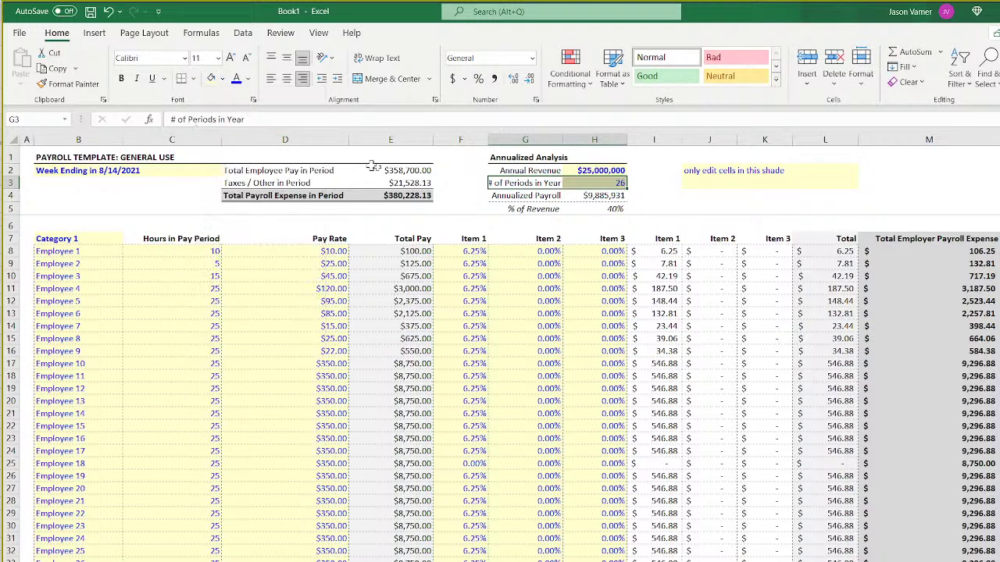
pyautogui.click(661, 205)
pyautogui.click(603, 185)
pyautogui.moveTo(603, 185); pyautogui.dragTo(515, 184)
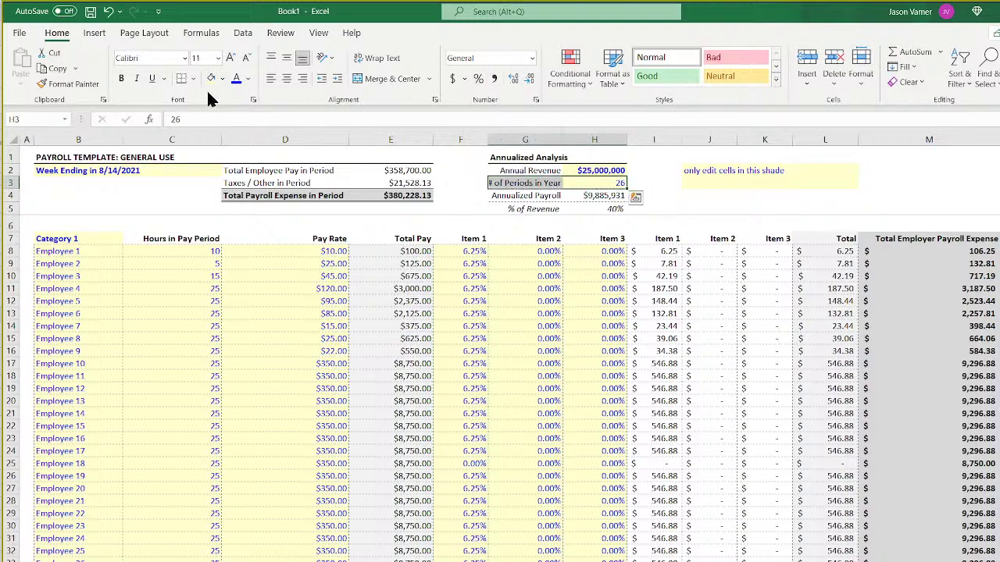
pyautogui.click(192, 79)
pyautogui.moveTo(255, 455)
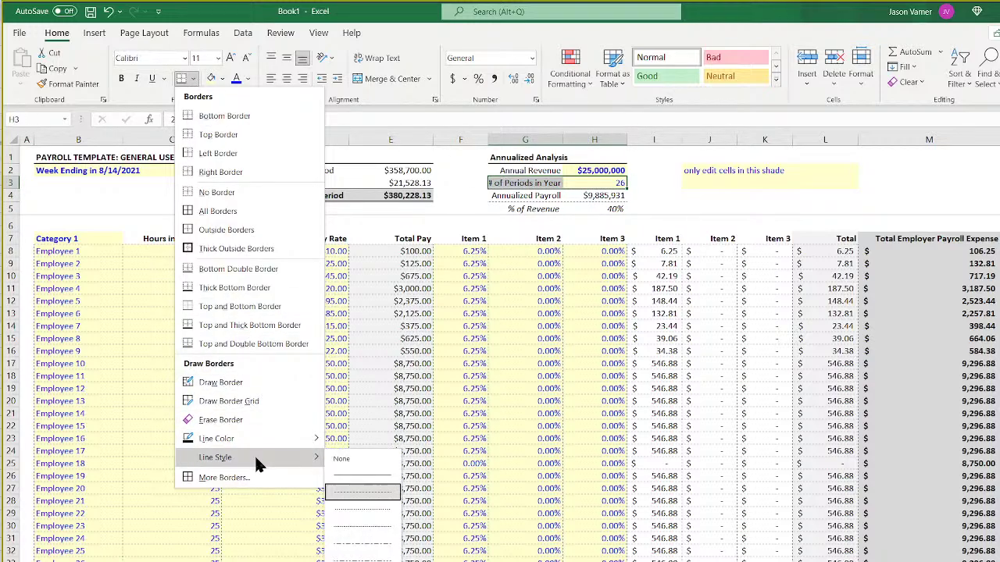
pyautogui.click(925, 190)
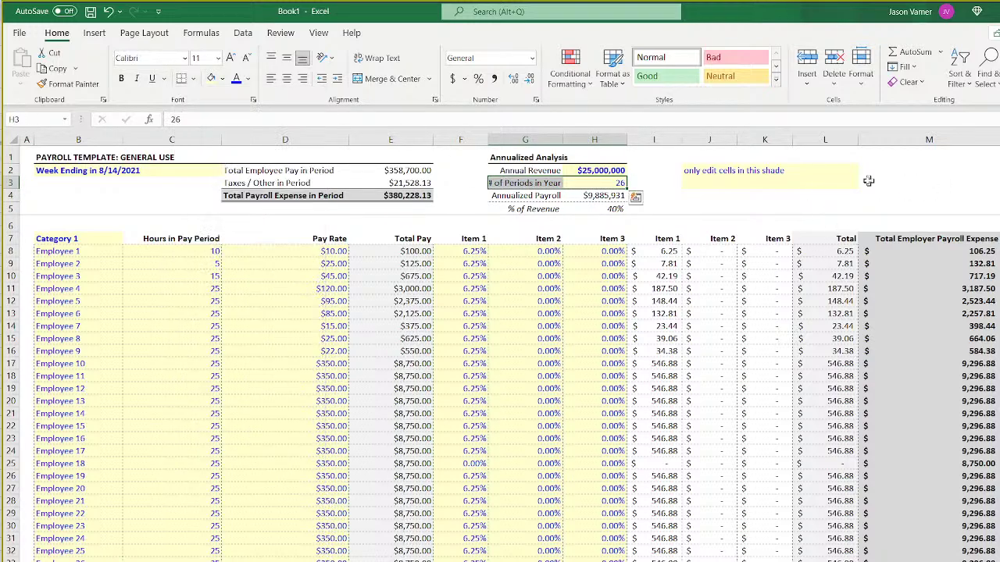
pyautogui.click(974, 160)
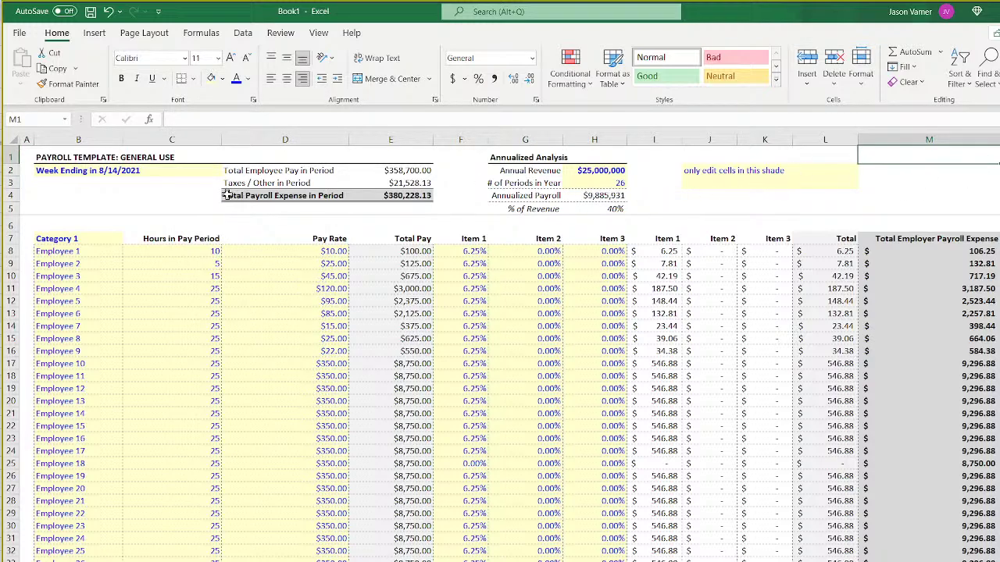
pyautogui.click(61, 157)
pyautogui.click(52, 174)
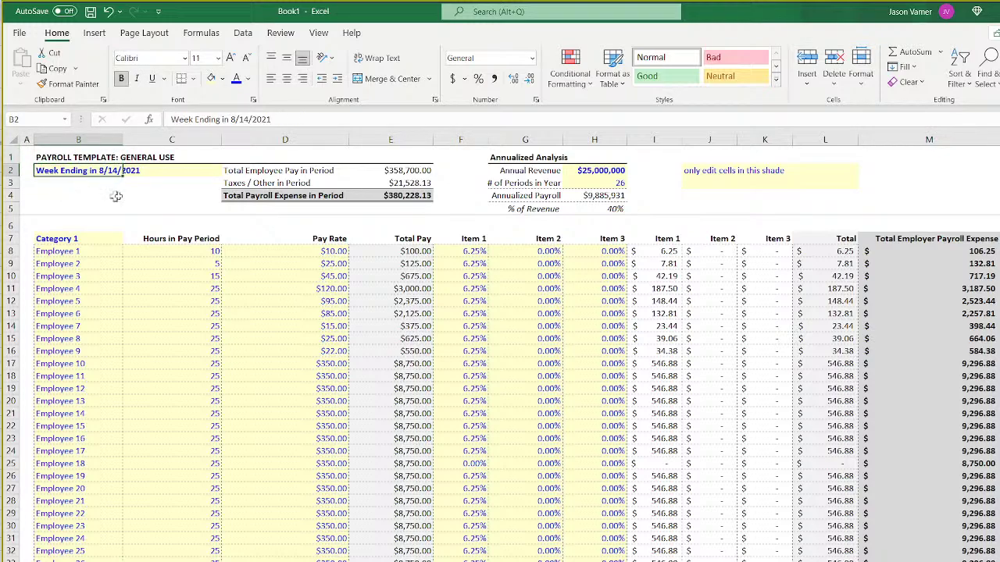
pyautogui.click(408, 198)
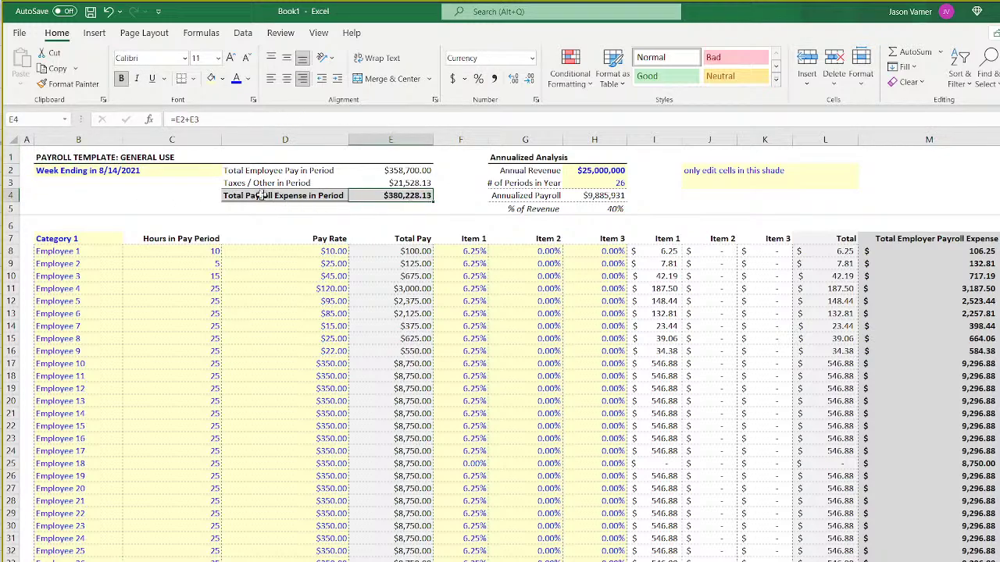
pyautogui.click(234, 195)
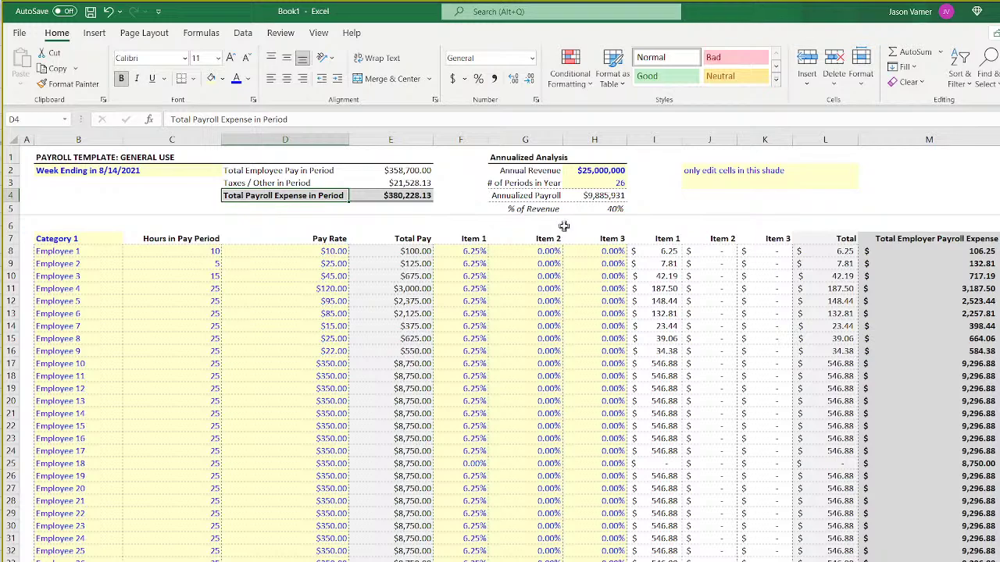
# Merge and center the Annualized Analysis heading across G1:H1.
pyautogui.click(518, 157)
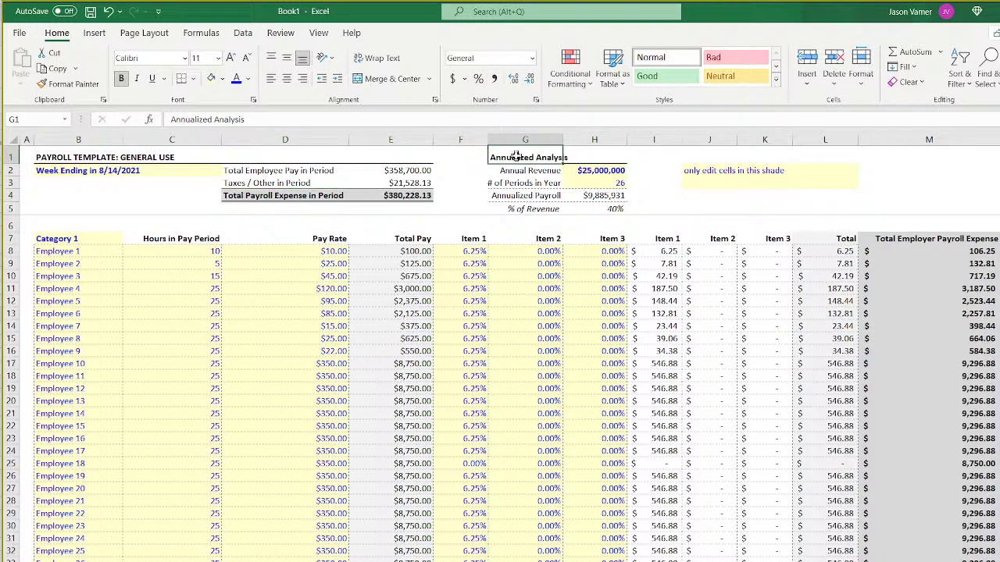
pyautogui.moveTo(516, 157); pyautogui.dragTo(578, 154)
pyautogui.click(389, 78)
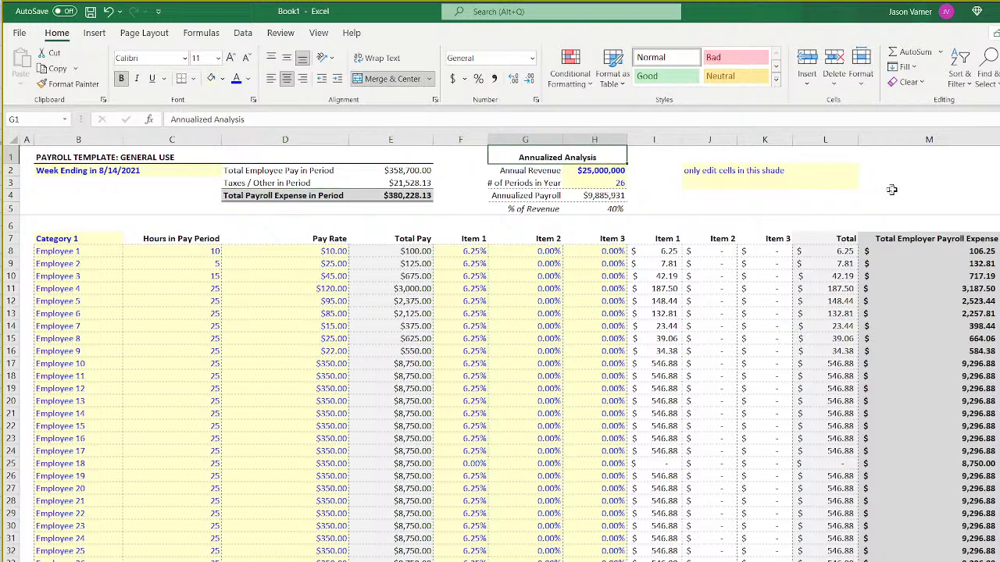
pyautogui.click(923, 185)
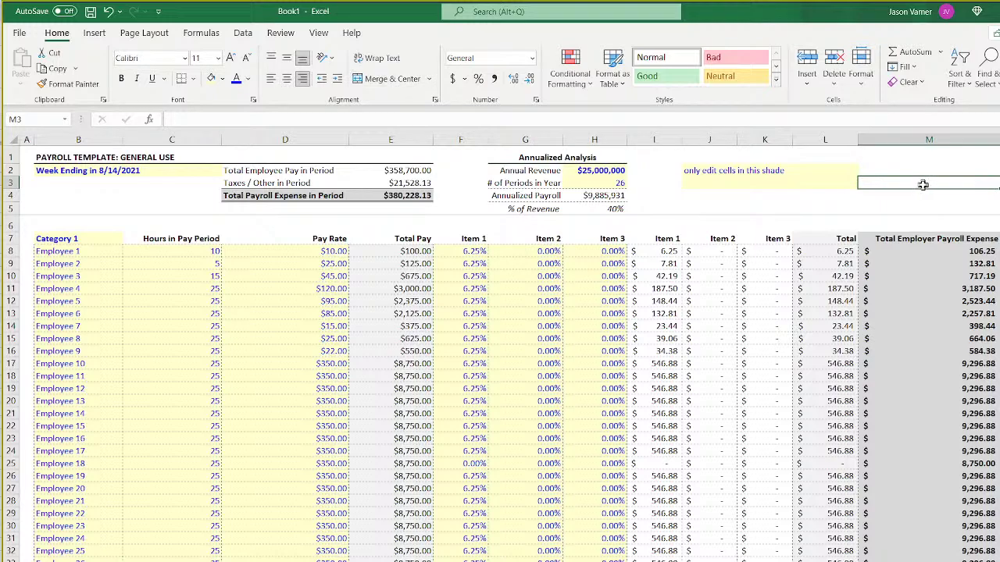
# Widen column G slightly and left-align the Annualized Analysis labels in G2:G5.
pyautogui.moveTo(562, 139); pyautogui.dragTo(565, 137)
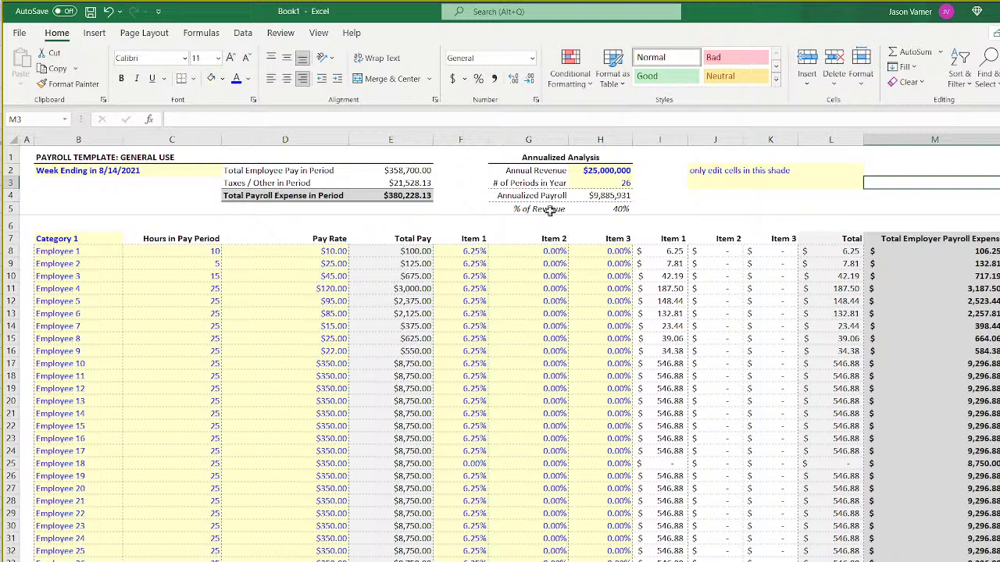
pyautogui.click(557, 171)
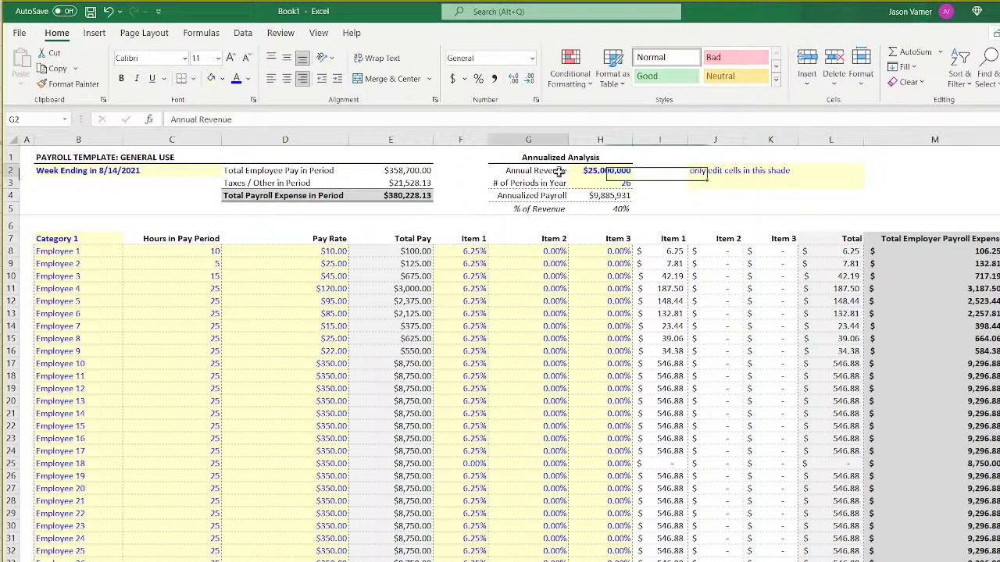
pyautogui.moveTo(551, 171); pyautogui.dragTo(559, 207)
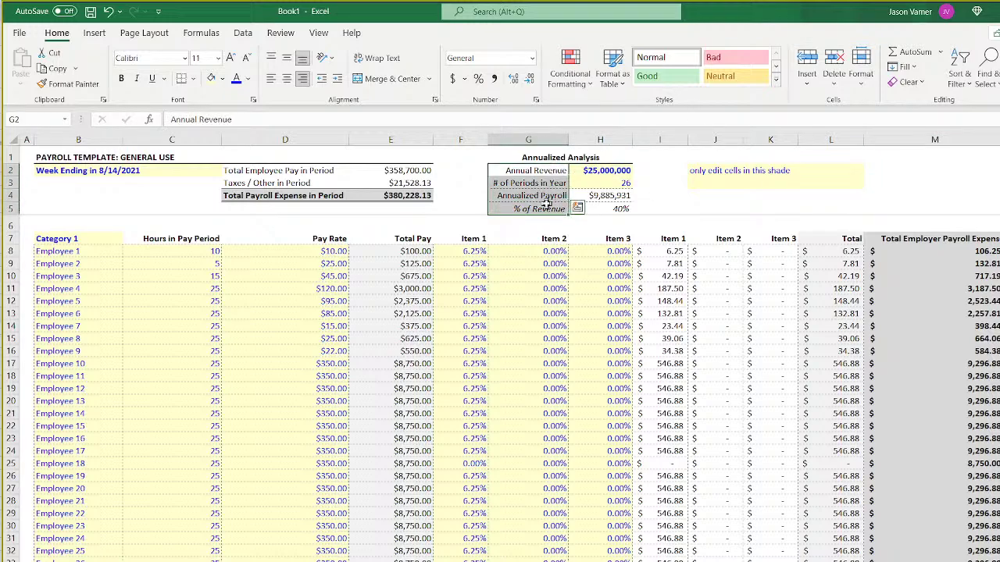
pyautogui.click(270, 79)
pyautogui.click(825, 185)
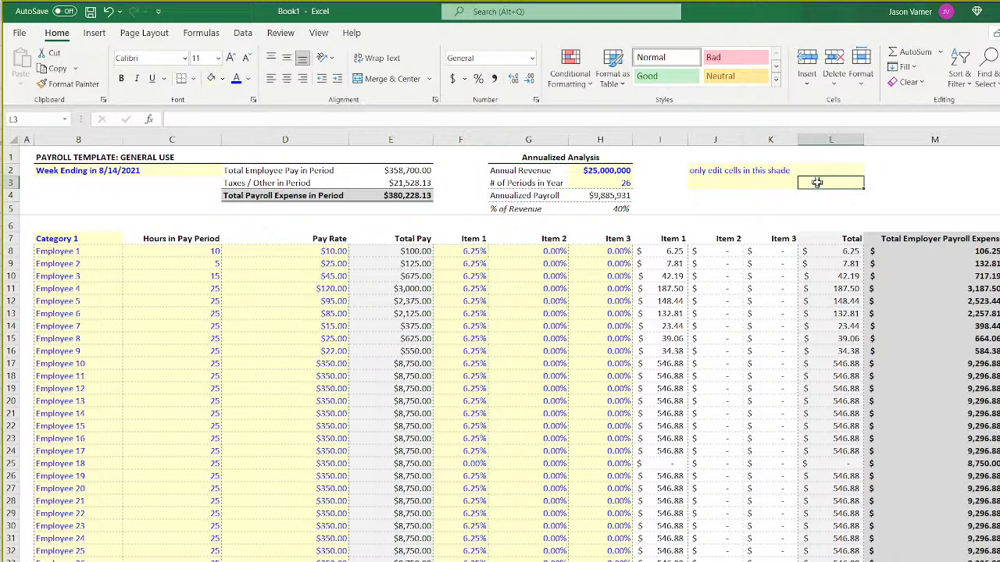
# Examine the formulas behind total employee pay, annualized payroll and % of revenue in the summary.
pyautogui.click(337, 170)
pyautogui.click(402, 170)
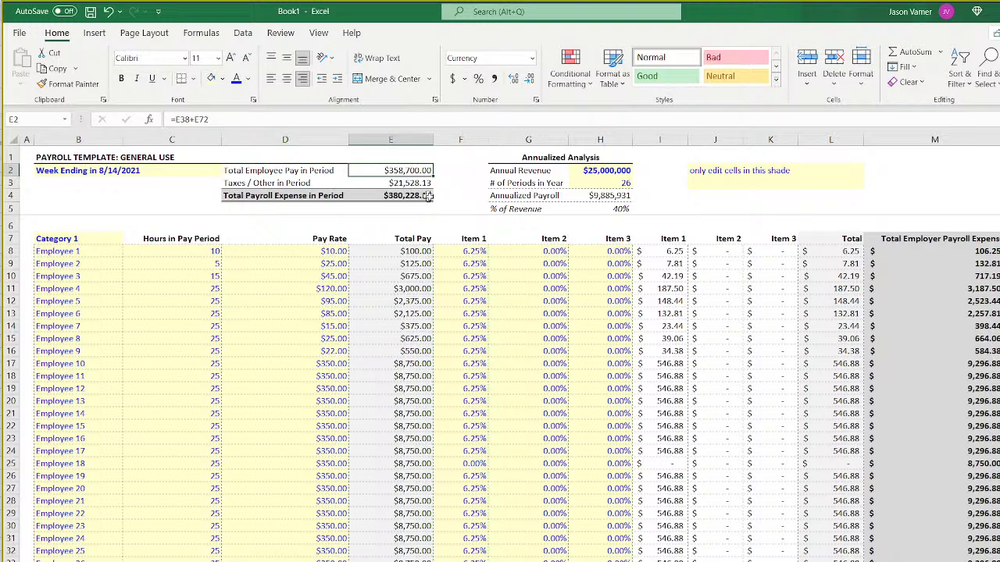
pyautogui.click(619, 196)
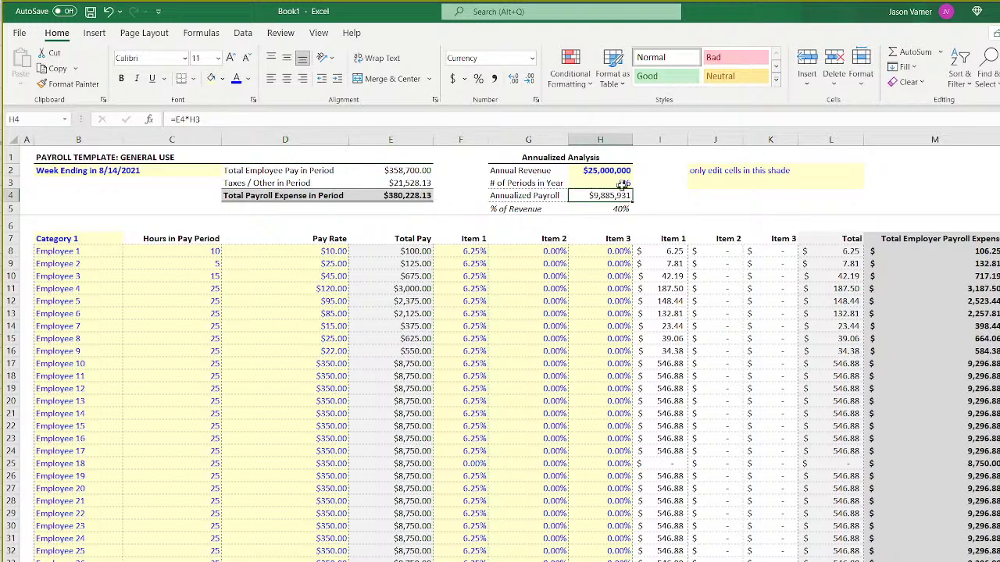
pyautogui.click(617, 208)
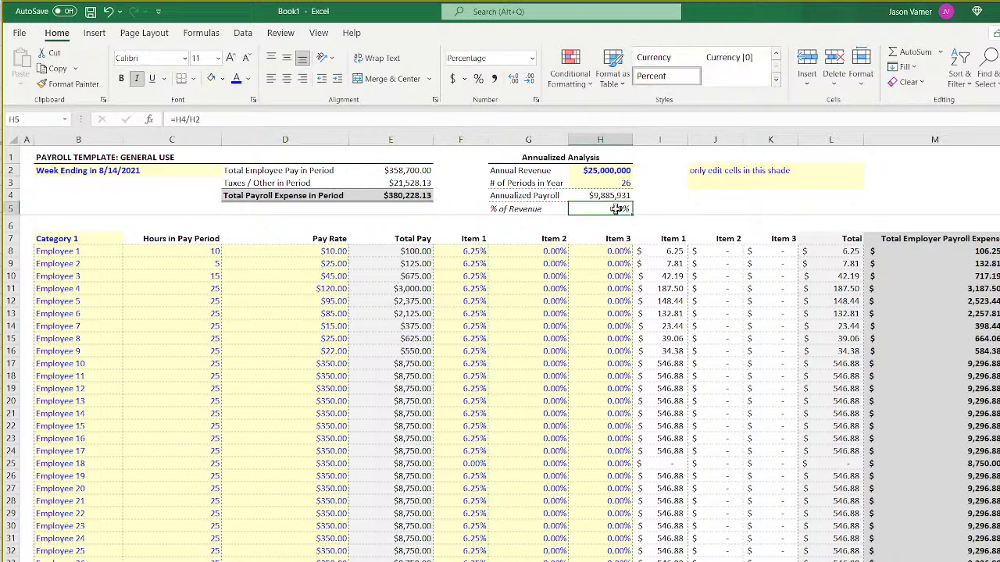
pyautogui.click(681, 198)
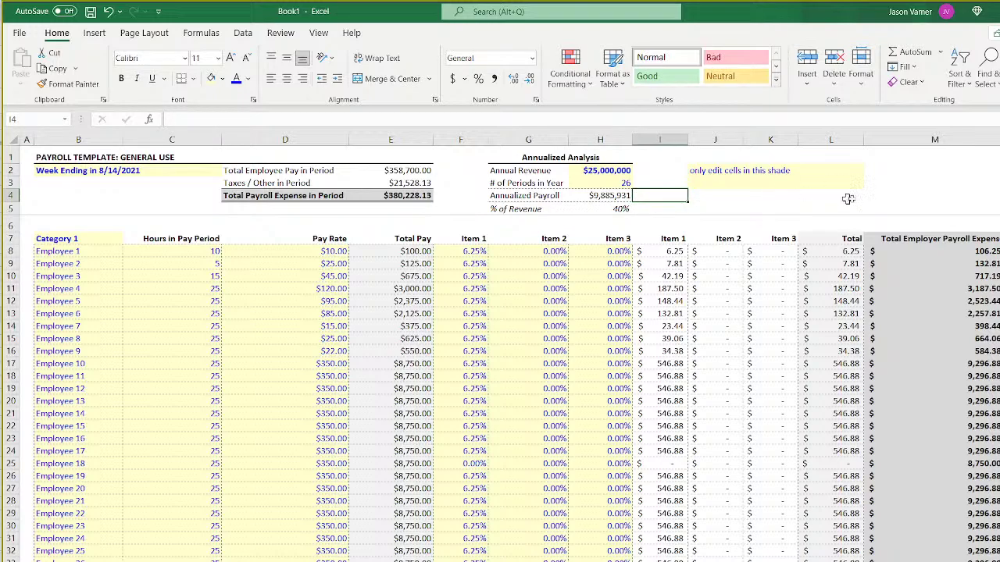
pyautogui.click(985, 195)
# Trim the yellow shading of the edit note to J2:K2 by filling blank unshaded cells over J3:L3 and L2.
pyautogui.click(707, 183)
pyautogui.click(682, 182)
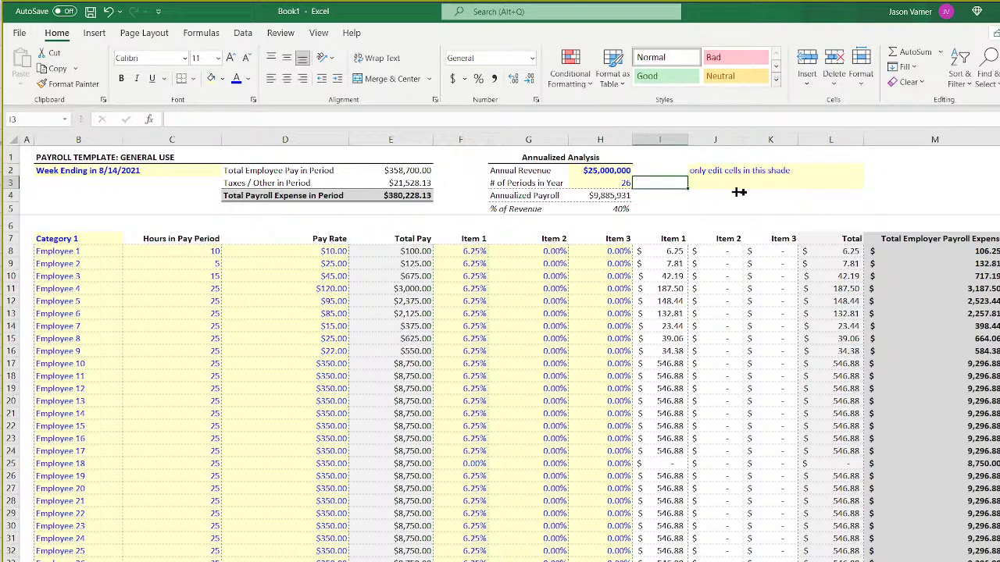
pyautogui.click(932, 157)
pyautogui.click(833, 170)
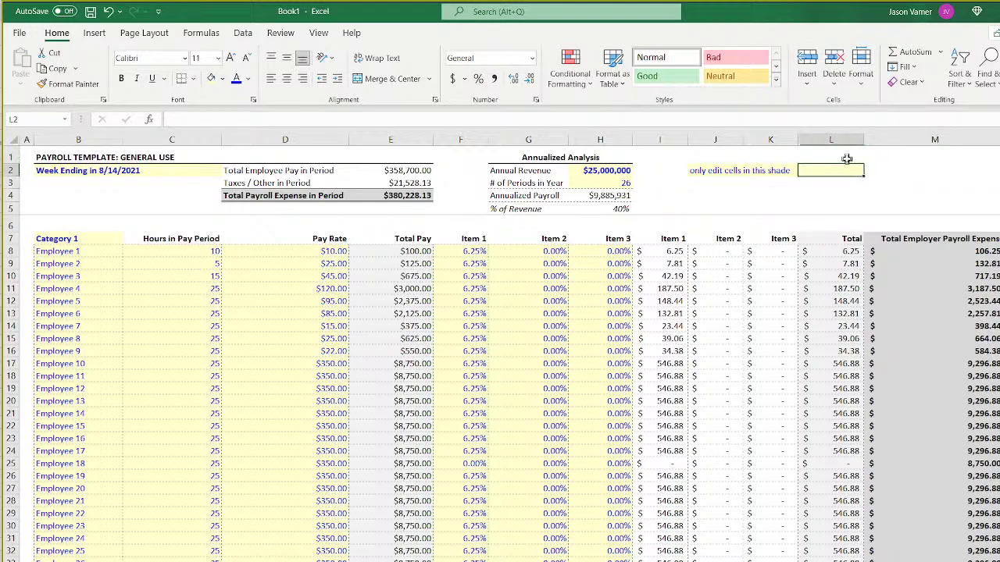
pyautogui.click(848, 159)
pyautogui.moveTo(863, 163); pyautogui.dragTo(862, 173)
pyautogui.click(925, 173)
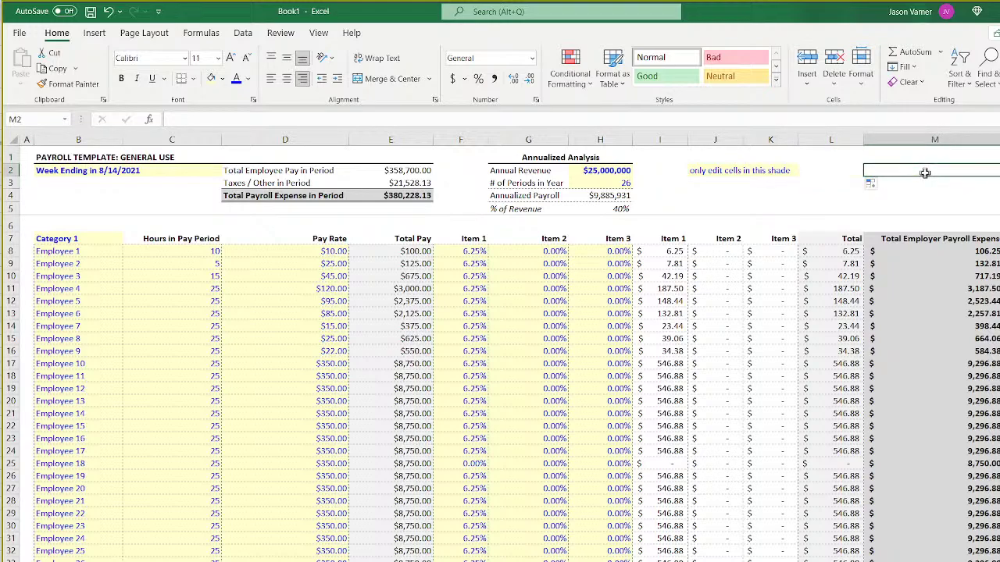
# Review the edit note and the hours and pay rate inputs, continuing through the Category 1 totals to the Category 2 section.
pyautogui.click(707, 171)
pyautogui.click(217, 301)
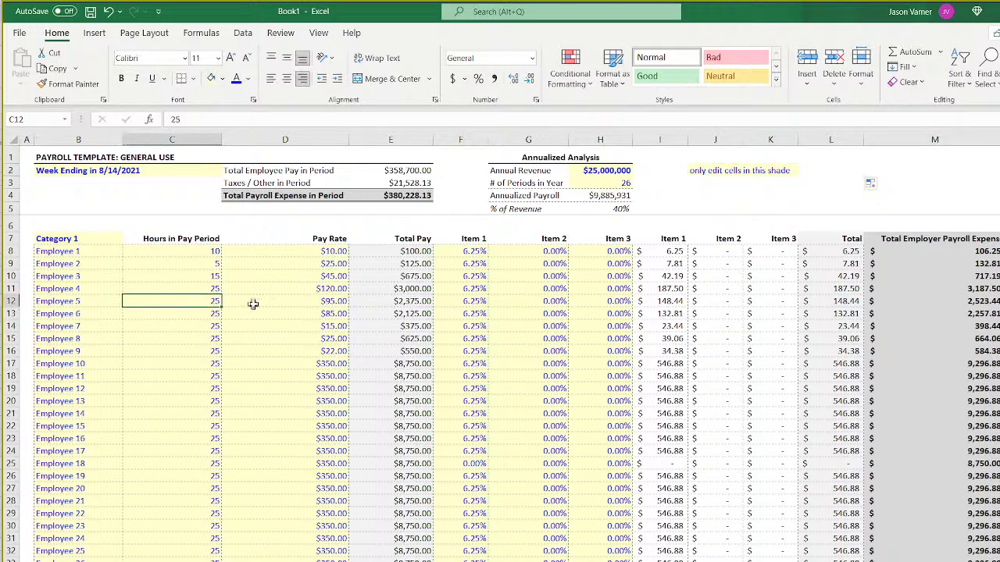
pyautogui.click(262, 305)
pyautogui.scroll(-20, 263, 304)
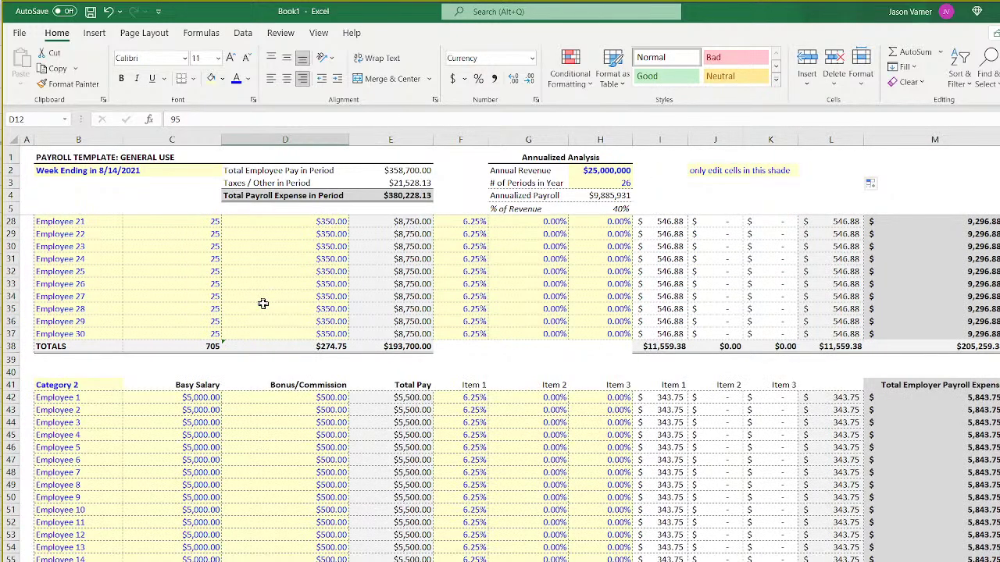
pyautogui.scroll(20, 262, 303)
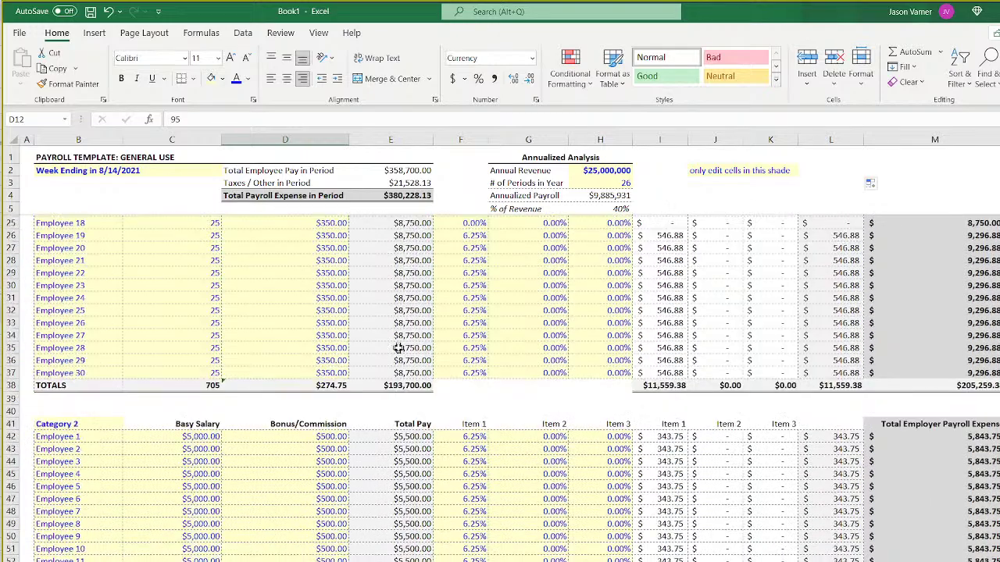
pyautogui.scroll(-11, 400, 347)
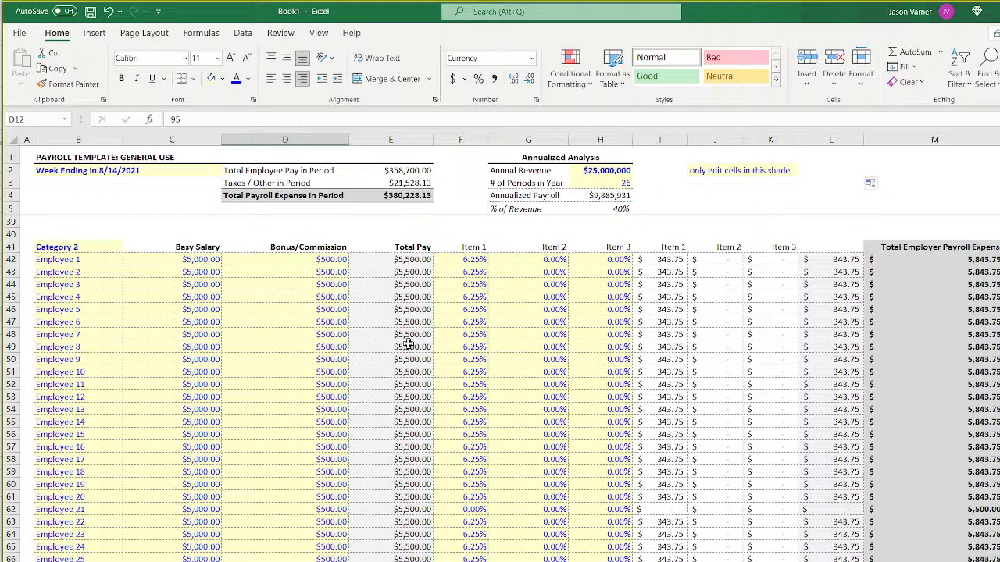
pyautogui.scroll(11, 407, 343)
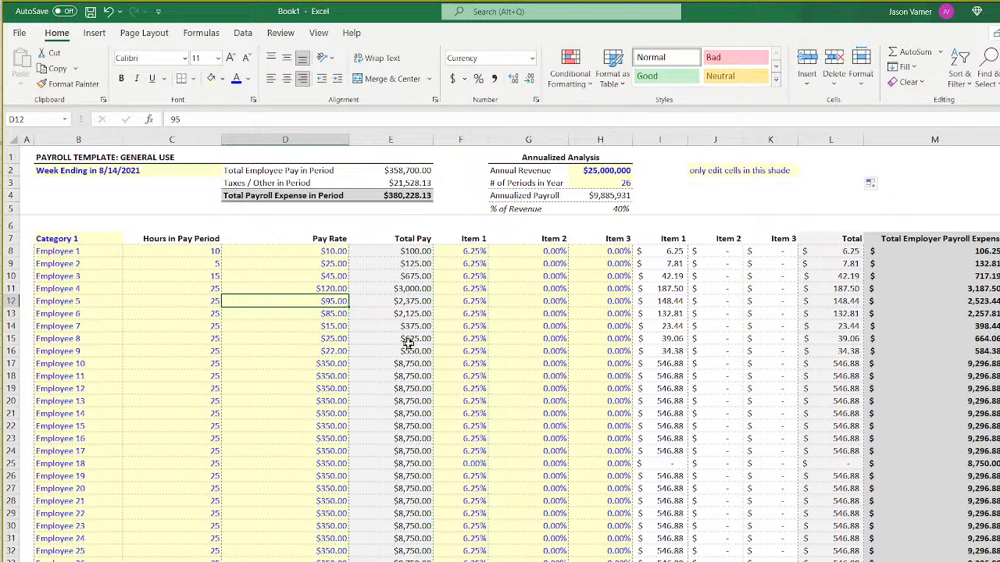
# Insert a blank 2-D clustered column chart and place it beneath the Category 2 totals row.
pyautogui.scroll(-14, 408, 343)
pyautogui.click(350, 550)
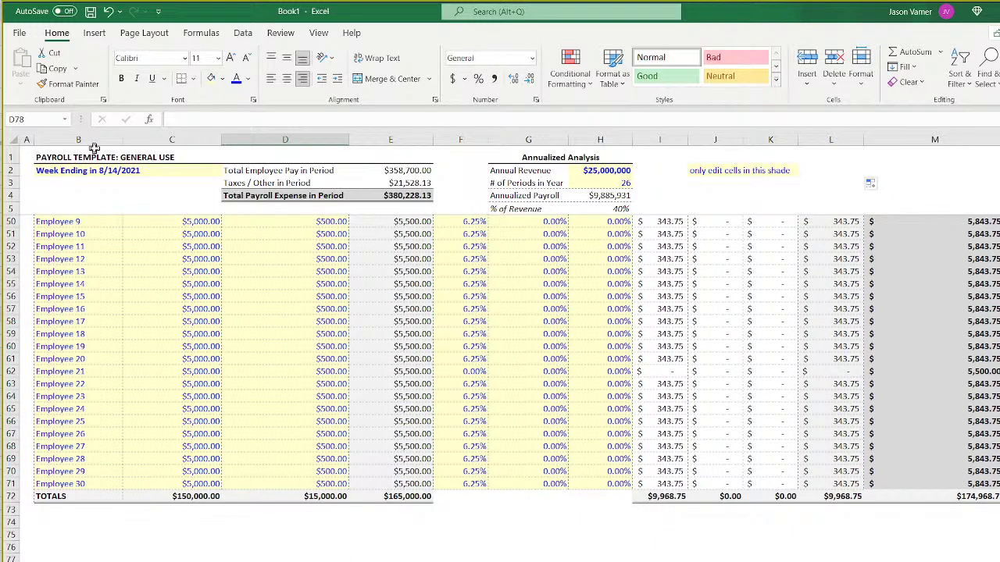
pyautogui.click(95, 34)
pyautogui.click(470, 54)
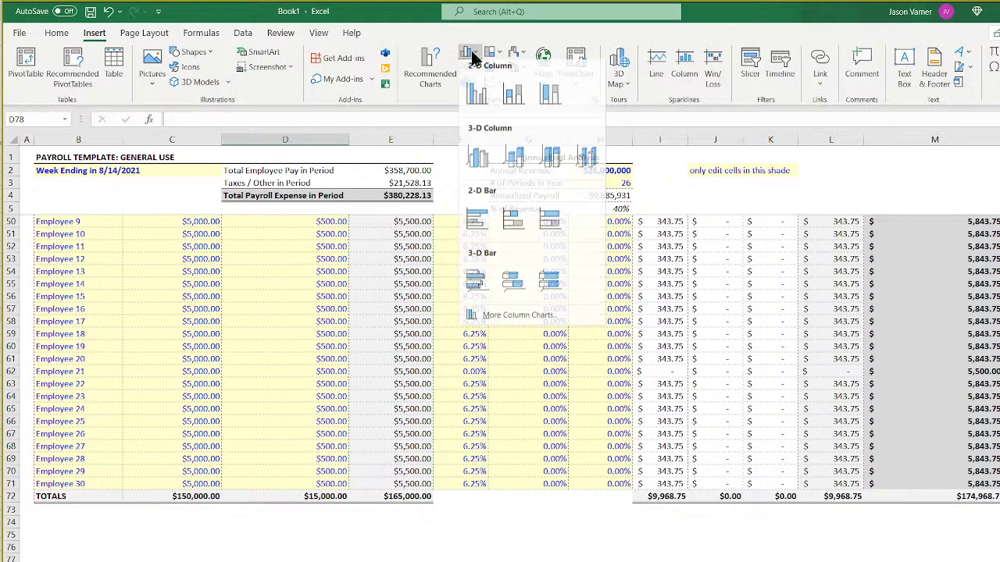
pyautogui.click(479, 99)
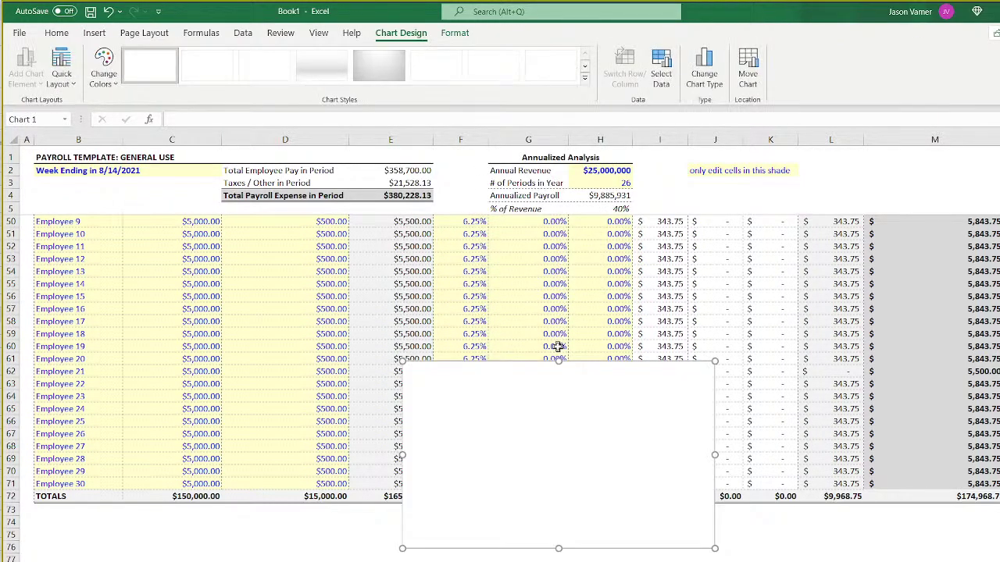
pyautogui.moveTo(591, 377); pyautogui.dragTo(316, 561)
# Enter the label "Budgeted Payroll" in cell C75.
pyautogui.click(191, 537)
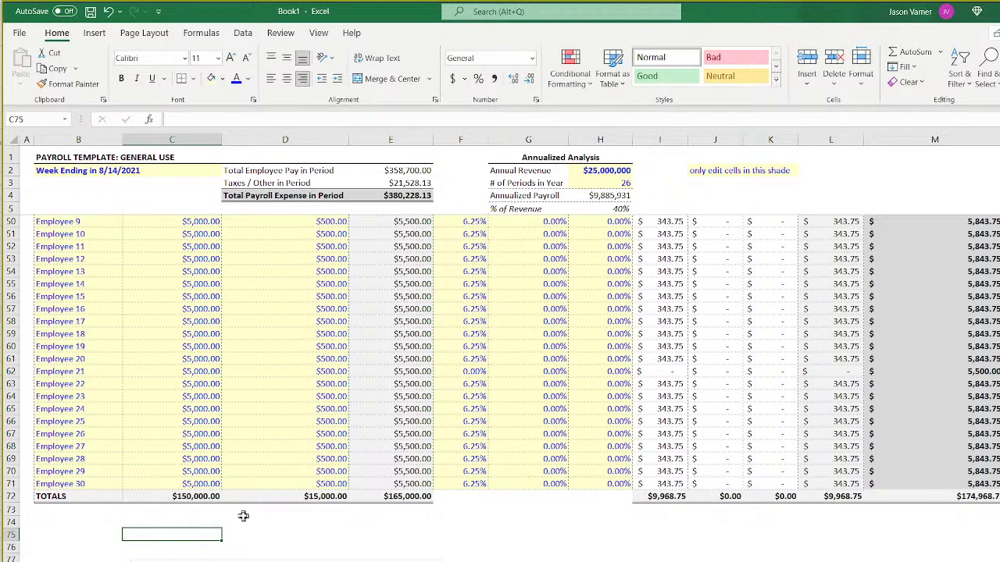
pyautogui.write('Budgetd payro')
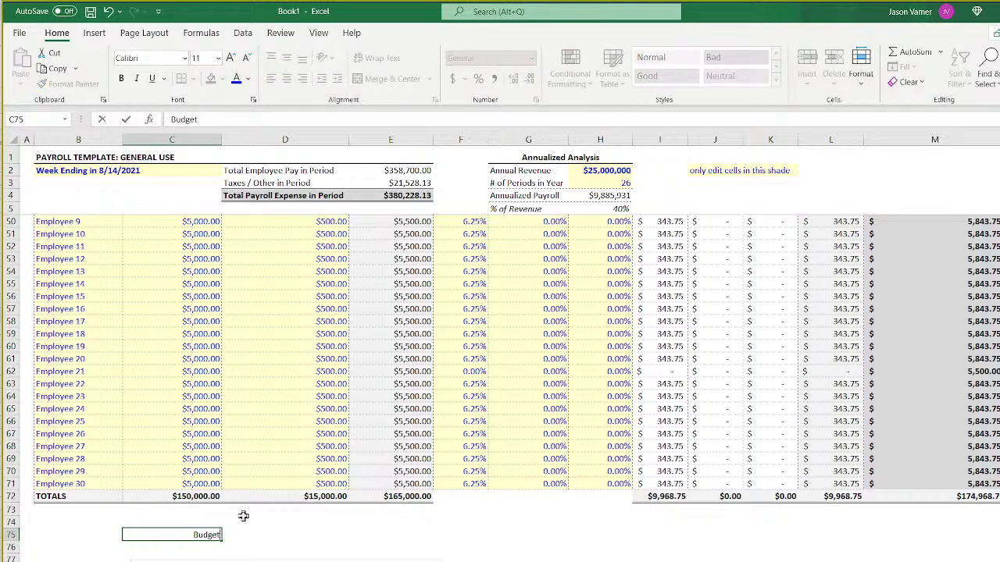
pyautogui.press('BackSpace')
pyautogui.press('BackSpace')
pyautogui.press('BackSpace')
pyautogui.press('BackSpace')
pyautogui.press('BackSpace')
pyautogui.press('BackSpace')
pyautogui.press('BackSpace')
pyautogui.press('BackSpace')
pyautogui.press('BackSpace')
pyautogui.write('eted Payroll')
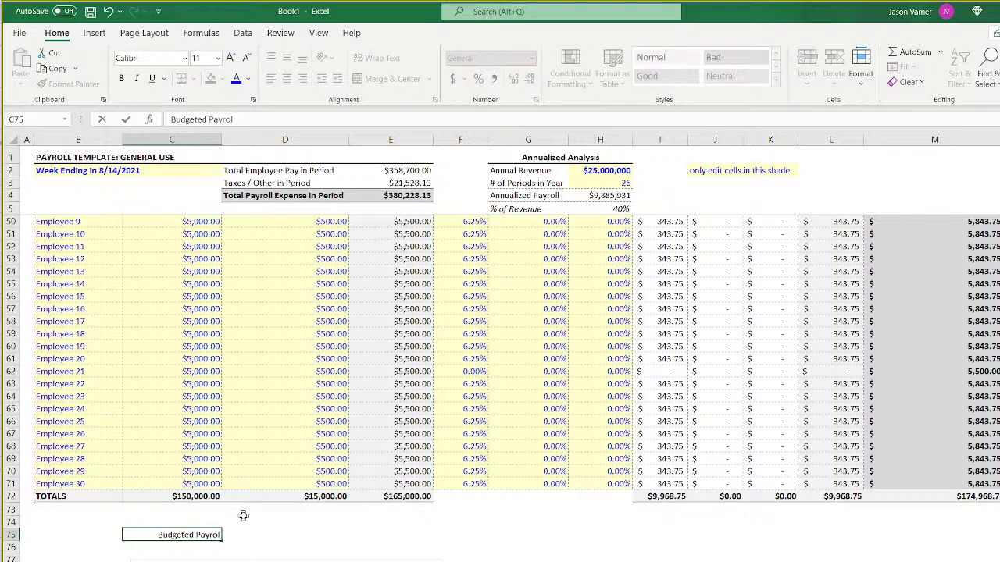
pyautogui.press('Return')
# Copy Employee 24's base salary cell C65 into D75 beside the budget label.
pyautogui.click(197, 406)
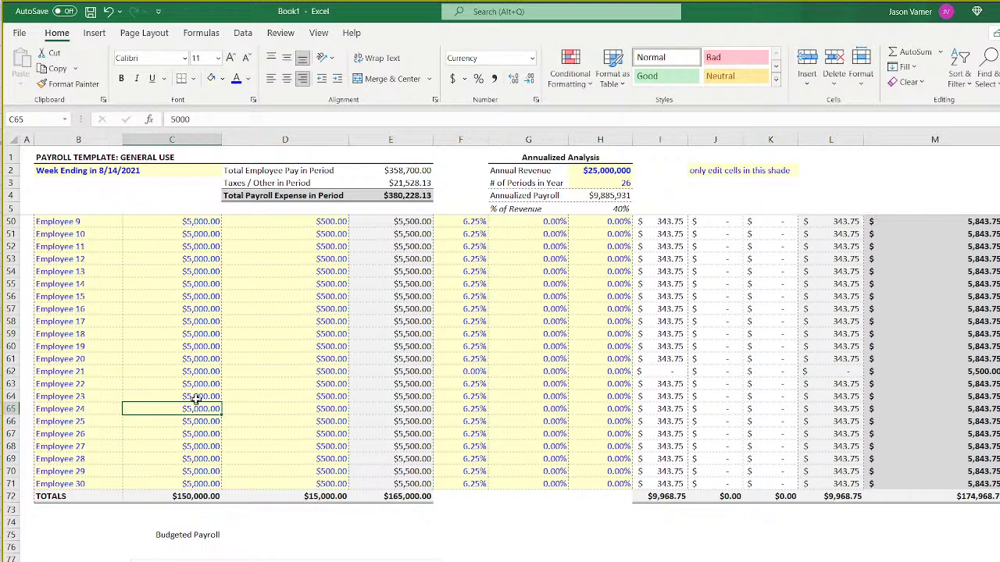
pyautogui.hotkey('ctrl', 'c')
pyautogui.click(258, 535)
pyautogui.hotkey('ctrl', 'v')
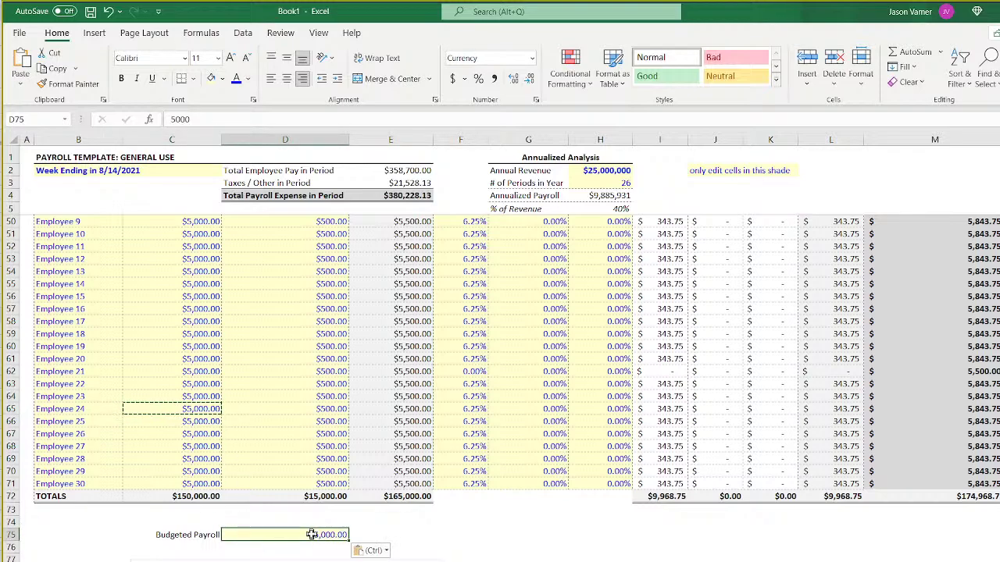
# Retype the label in C75 as "Budget Payroll".
pyautogui.press('Left')
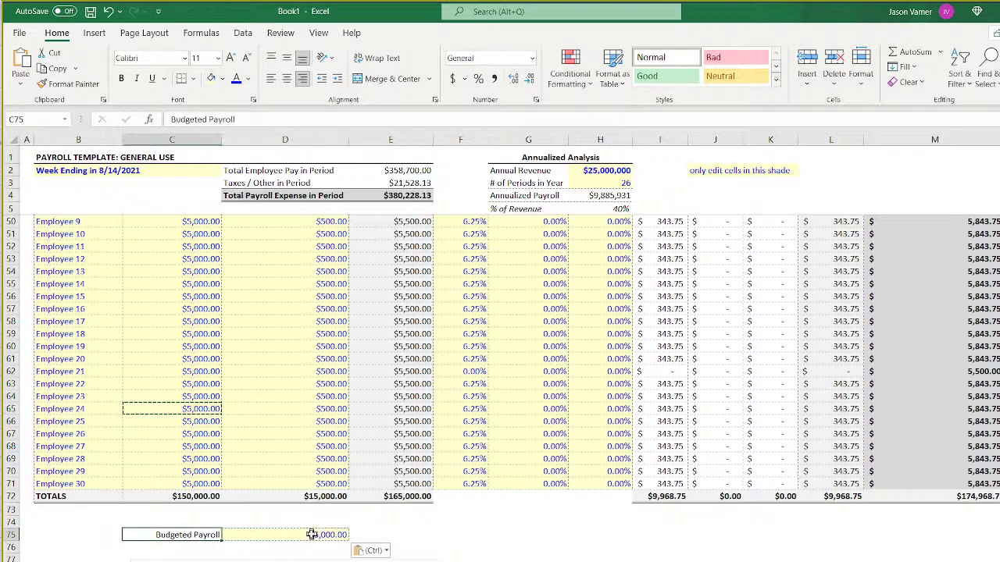
pyautogui.write('Budged')
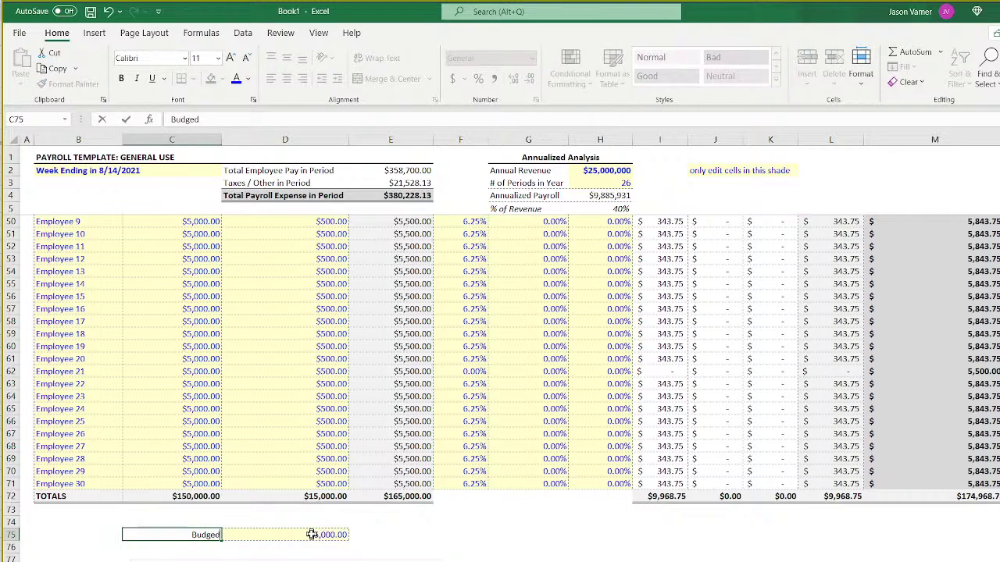
pyautogui.write(' payro')
pyautogui.press('BackSpace')
pyautogui.press('BackSpace')
pyautogui.press('BackSpace')
pyautogui.press('BackSpace')
pyautogui.press('BackSpace')
pyautogui.press('BackSpace')
pyautogui.press('BackSpace')
pyautogui.press('BackSpace')
pyautogui.press('BackSpace')
pyautogui.press('BackSpace')
pyautogui.press('BackSpace')
pyautogui.write('udget Payrolll')
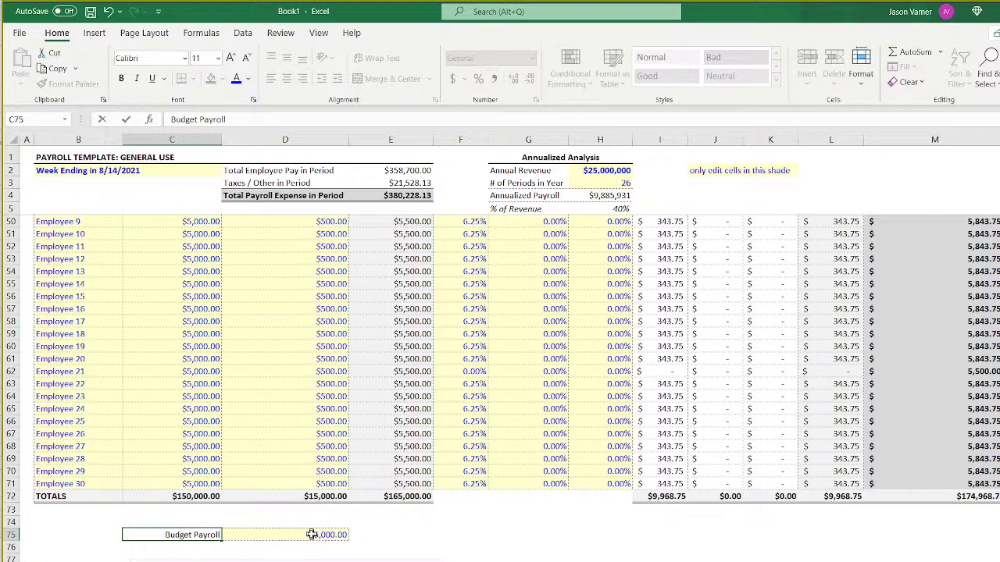
pyautogui.press('Return')
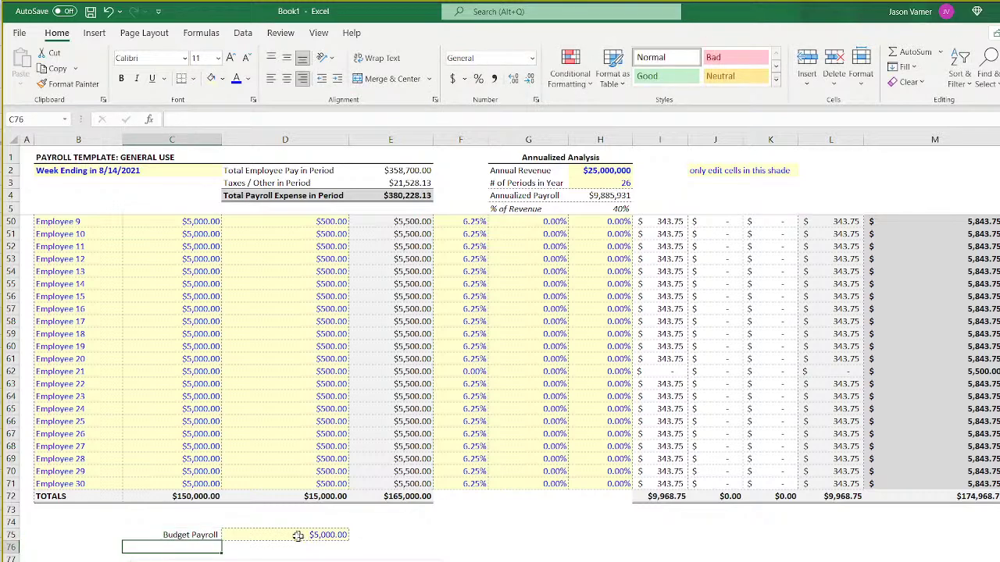
# Change the label in C75 to "Budgeted Payroll in Period".
pyautogui.click(188, 533)
pyautogui.click(261, 119)
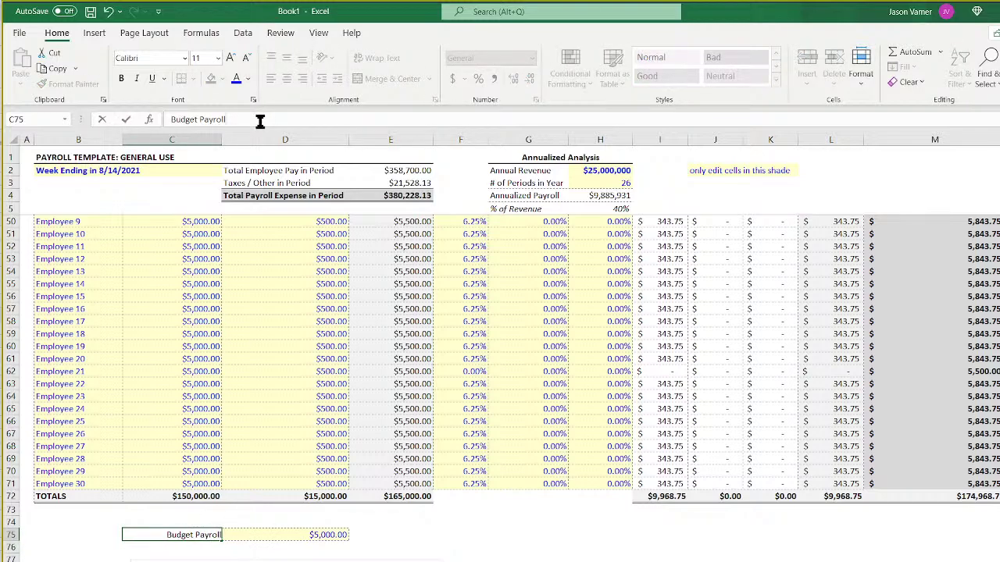
pyautogui.press('BackSpace')
pyautogui.write('Payroll in')
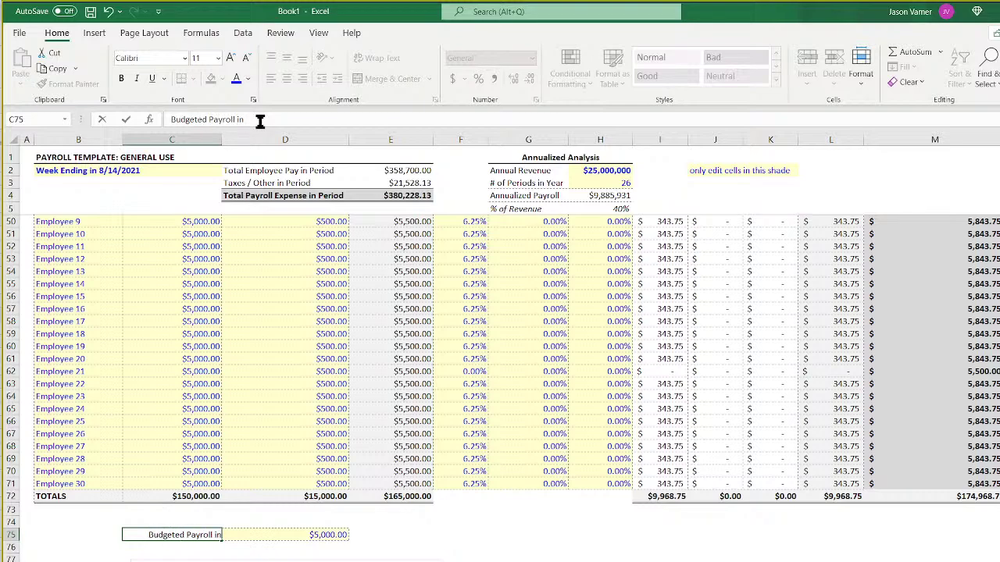
pyautogui.write(' Period')
pyautogui.press('Return')
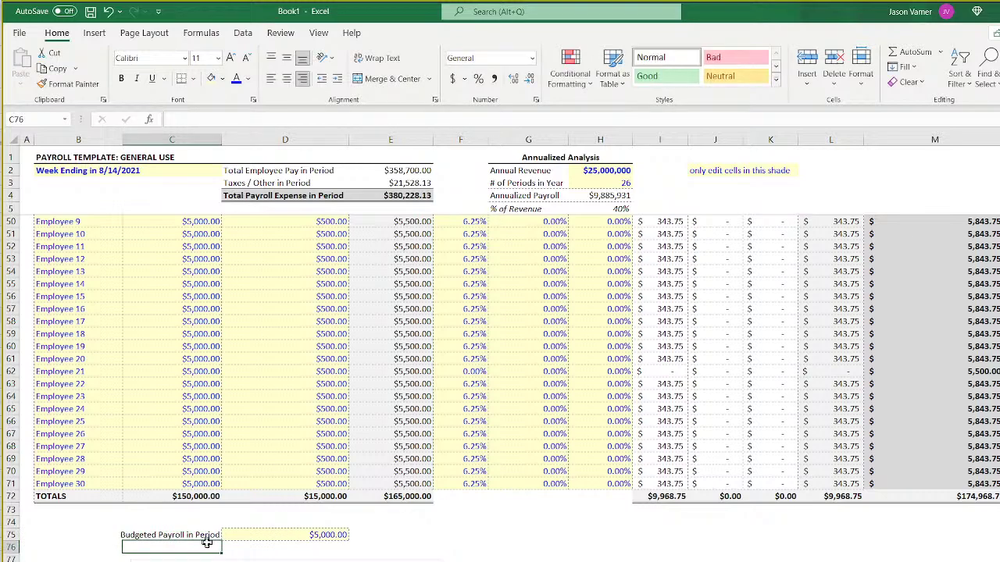
# Enter the label "Actual Payroll" in C76, directly below the budget label.
pyautogui.write('Actual P')
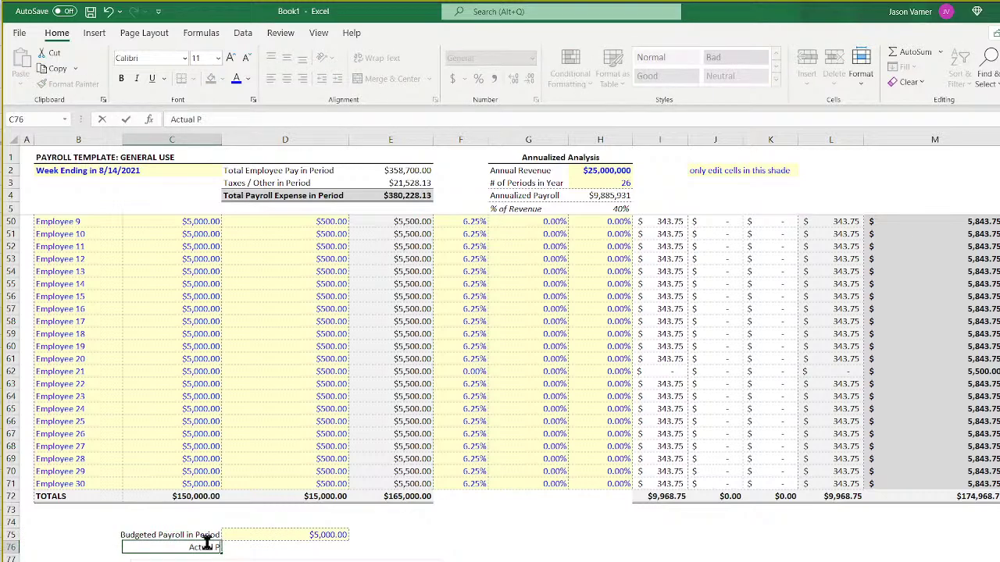
pyautogui.write('ayroll')
pyautogui.press('Tab')
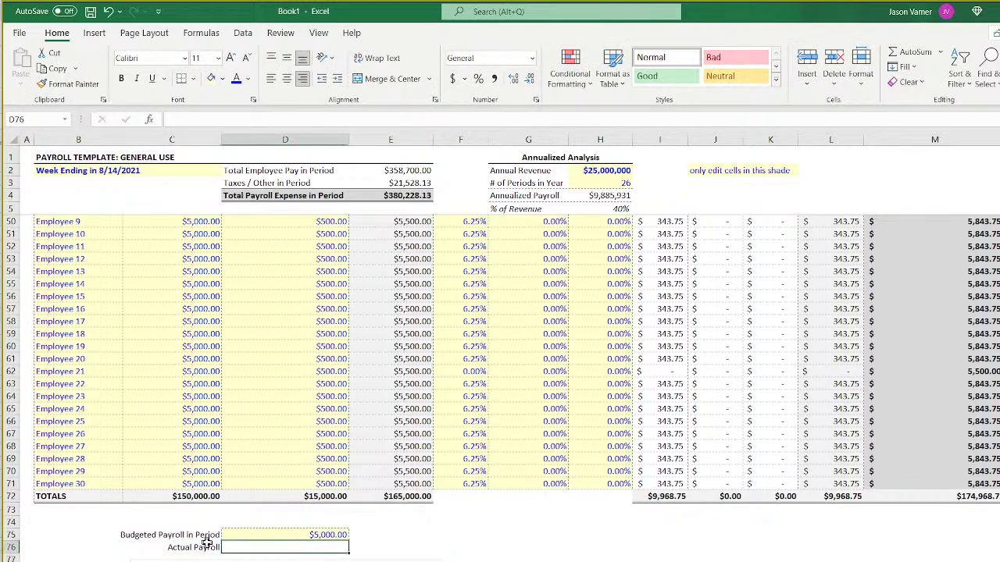
# Link D76 to the Total Payroll Expense in Period with the formula =E4.
pyautogui.scroll(15, 593, 311)
pyautogui.click(187, 350)
pyautogui.click(297, 353)
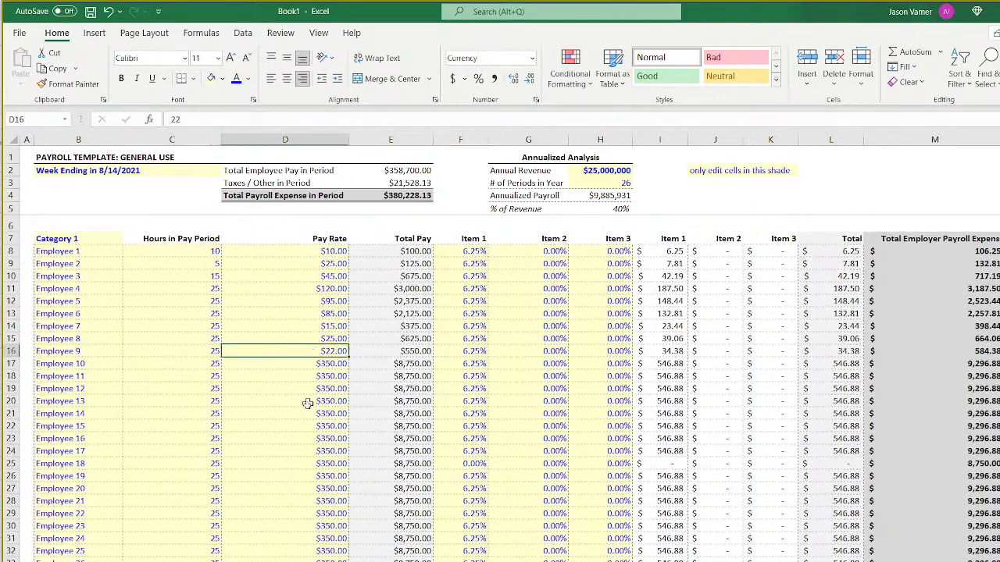
pyautogui.click(284, 439)
pyautogui.scroll(-18, 188, 422)
pyautogui.click(328, 410)
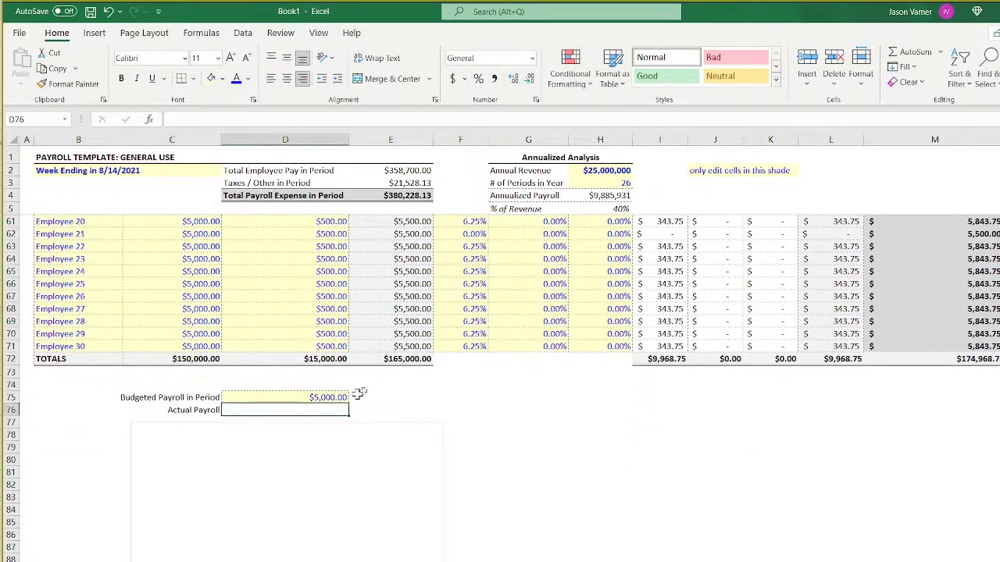
pyautogui.write('=')
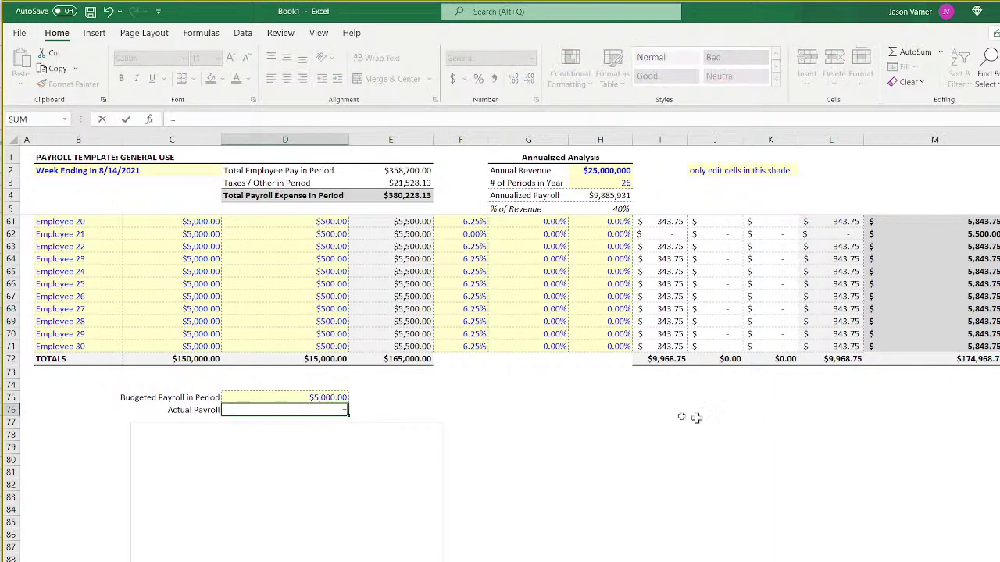
pyautogui.click(413, 196)
pyautogui.press('Return')
pyautogui.click(308, 409)
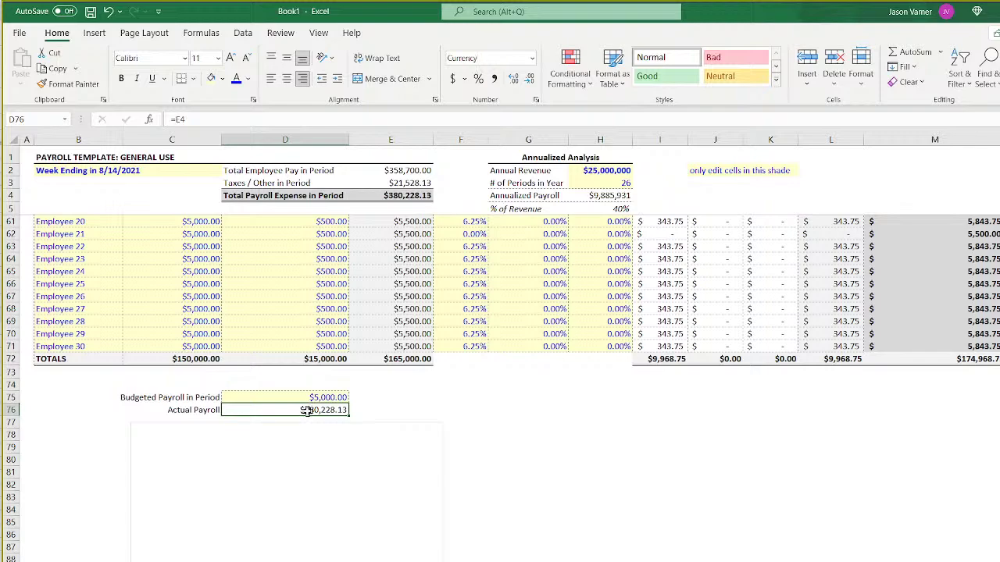
# Move the blank chart down to start near row 80 and format the Actual Payroll amount as currency with 0 decimal places.
pyautogui.moveTo(268, 435); pyautogui.dragTo(264, 478)
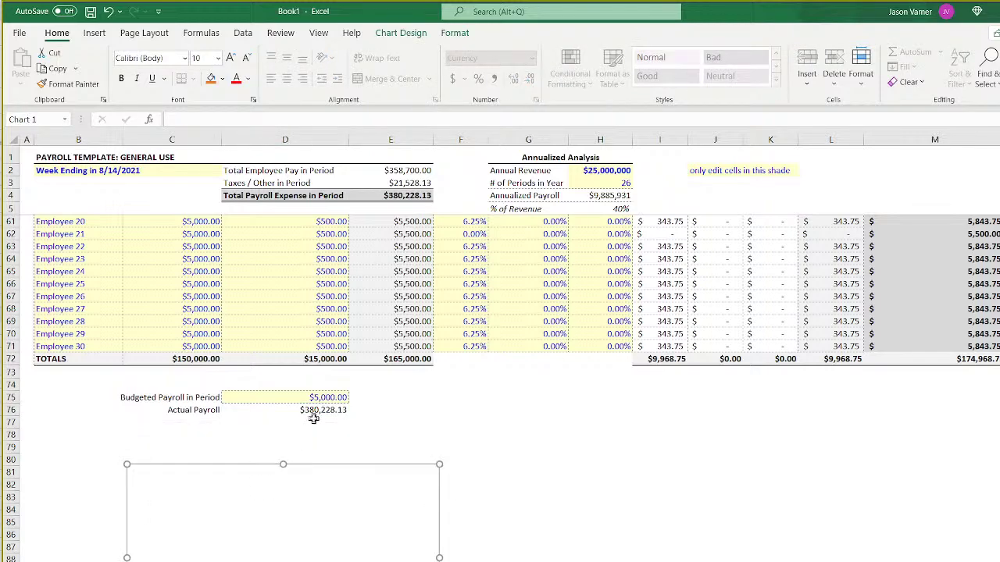
pyautogui.click(313, 415)
pyautogui.click(537, 101)
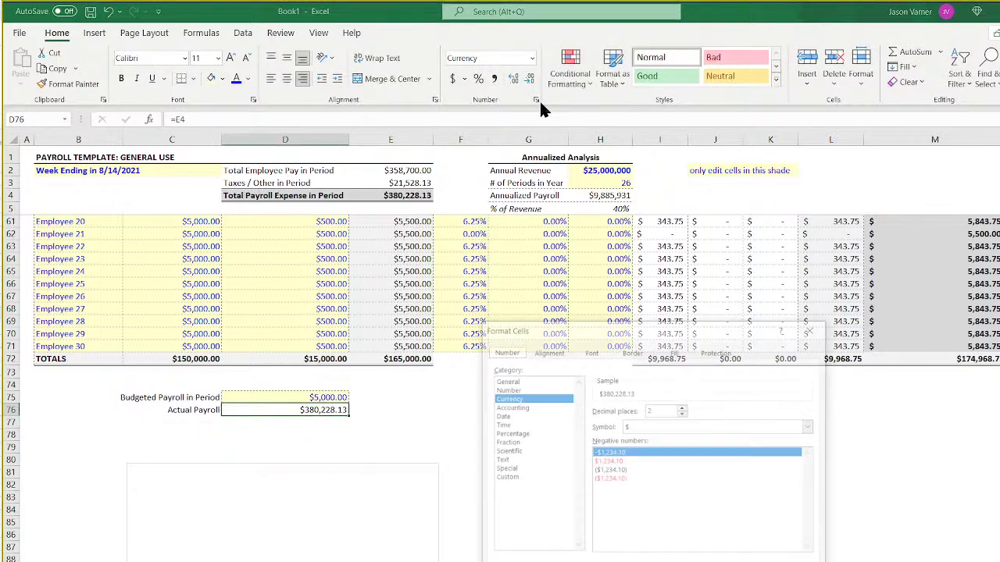
pyautogui.click(683, 414)
pyautogui.press('Return')
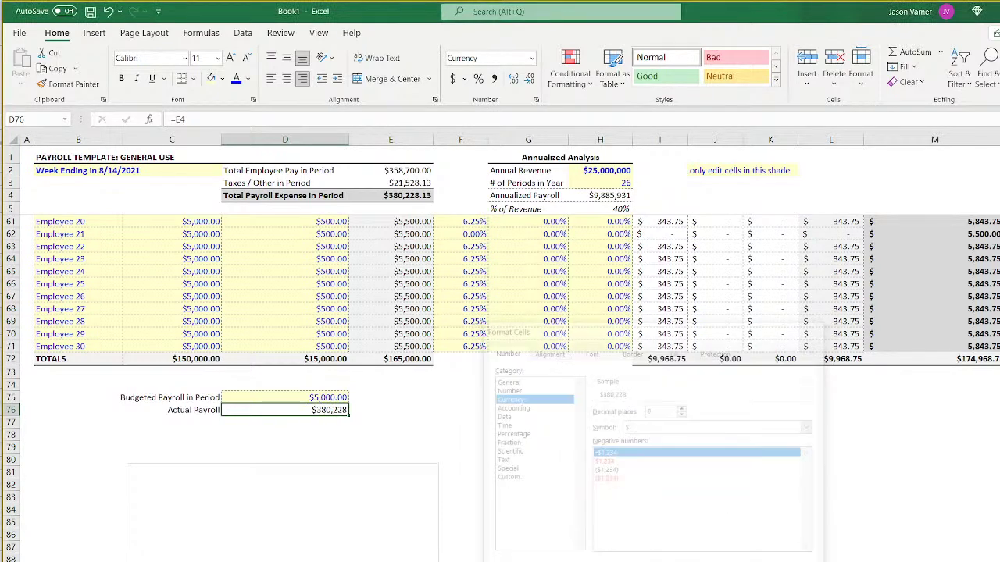
# Divide actual payroll by budgeted payroll in D77 with the formula =D76/D75.
pyautogui.click(317, 423)
pyautogui.write('=')
pyautogui.click(329, 410)
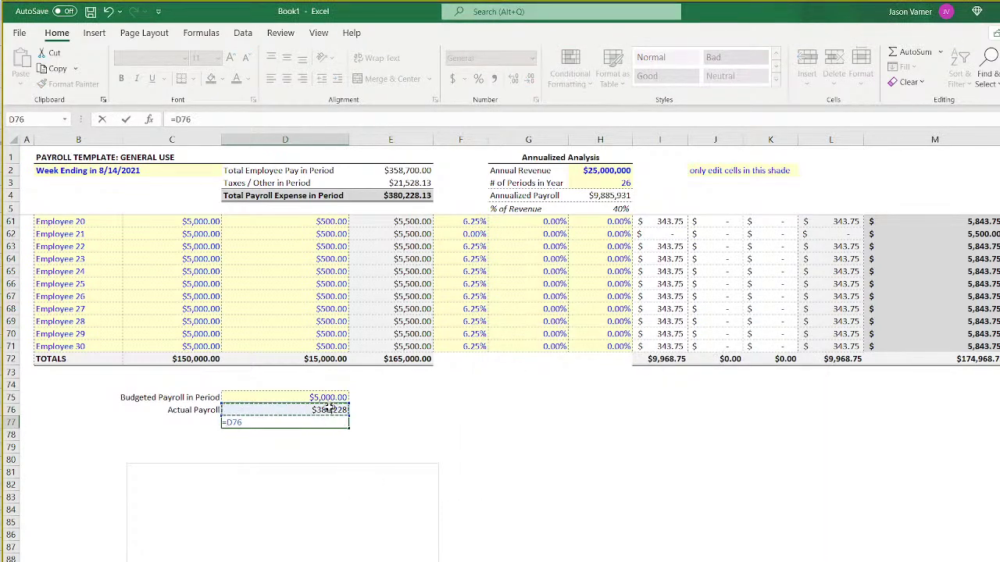
pyautogui.write('/')
pyautogui.click(324, 399)
pyautogui.press('Return')
# Set the budgeted payroll amount in D75 to 500000.
pyautogui.click(324, 399)
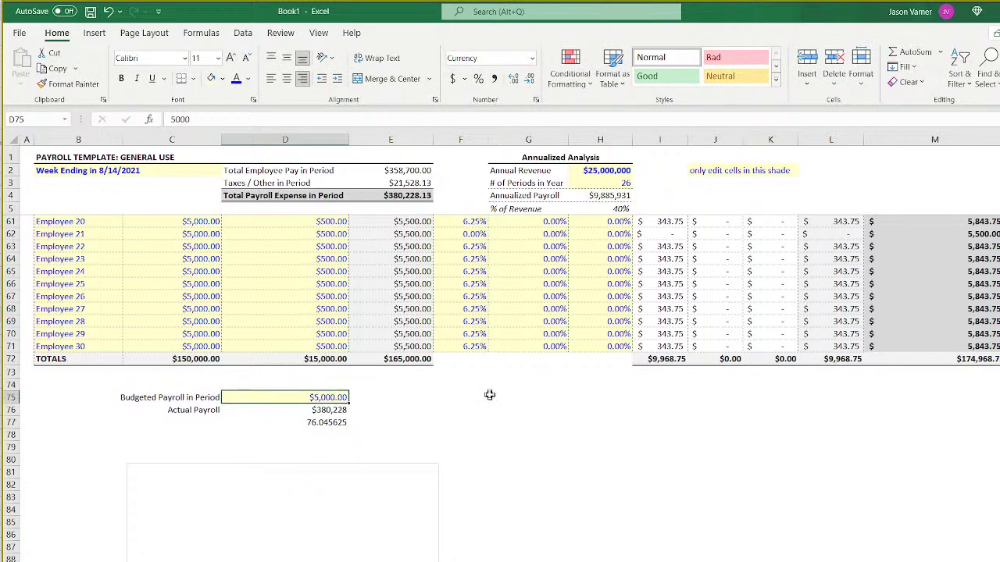
pyautogui.write('500')
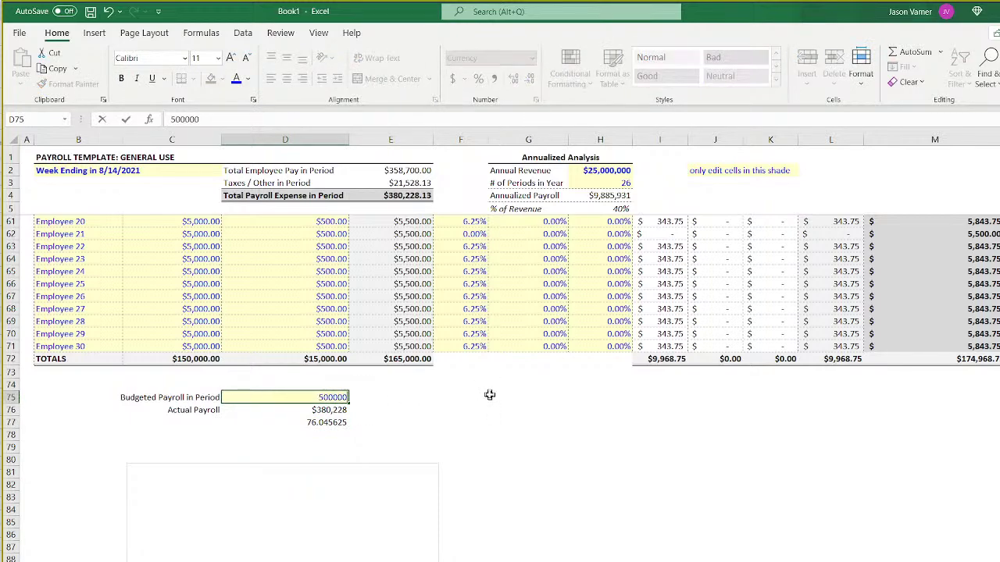
pyautogui.press('Return')
# Format the ratio in D77 as a percentage and label it "% to Budget" in C77.
pyautogui.click(336, 422)
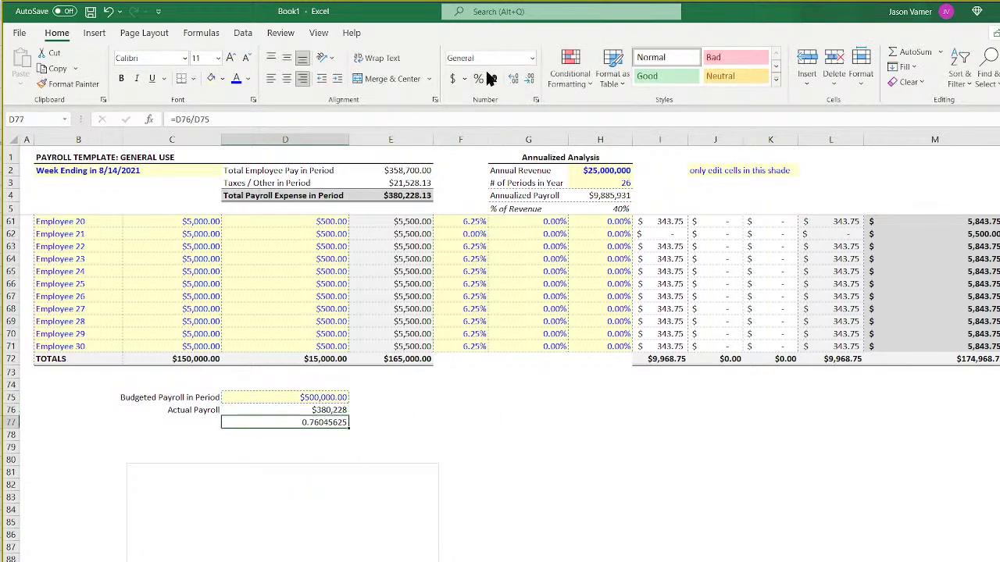
pyautogui.click(478, 78)
pyautogui.click(213, 421)
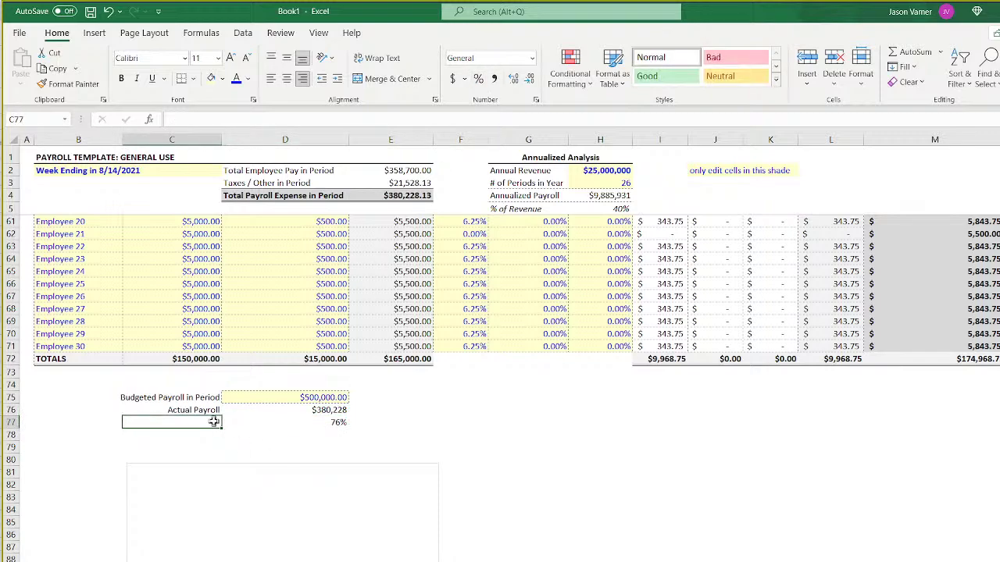
pyautogui.write('% to Budget')
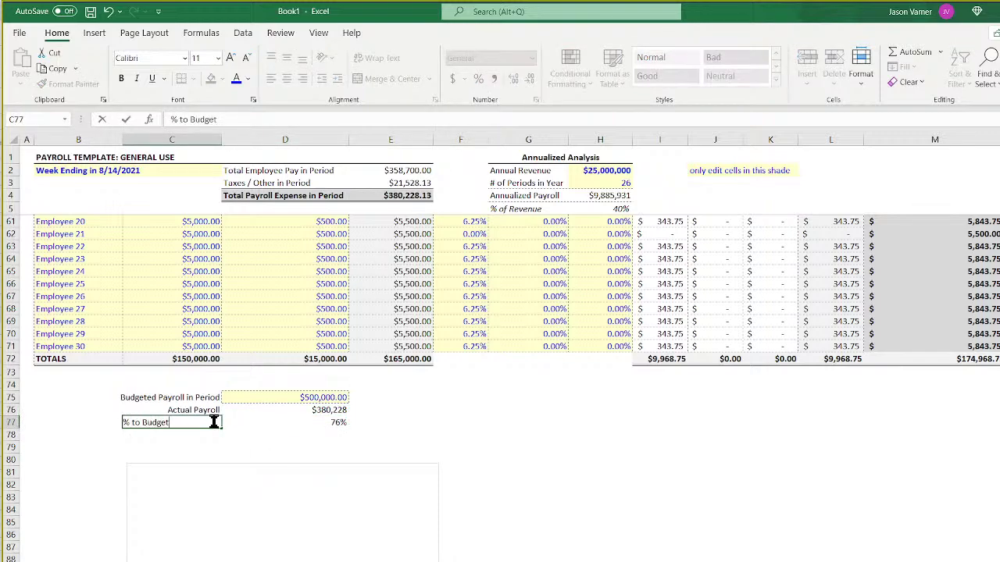
pyautogui.press('Return')
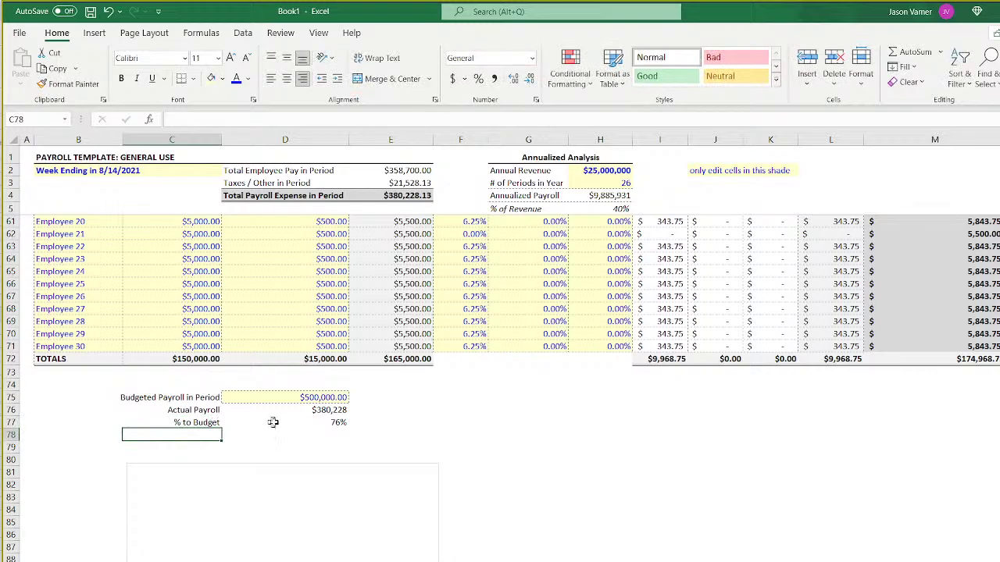
# Change the label in C77 to "% of Budget".
pyautogui.click(317, 426)
pyautogui.click(209, 422)
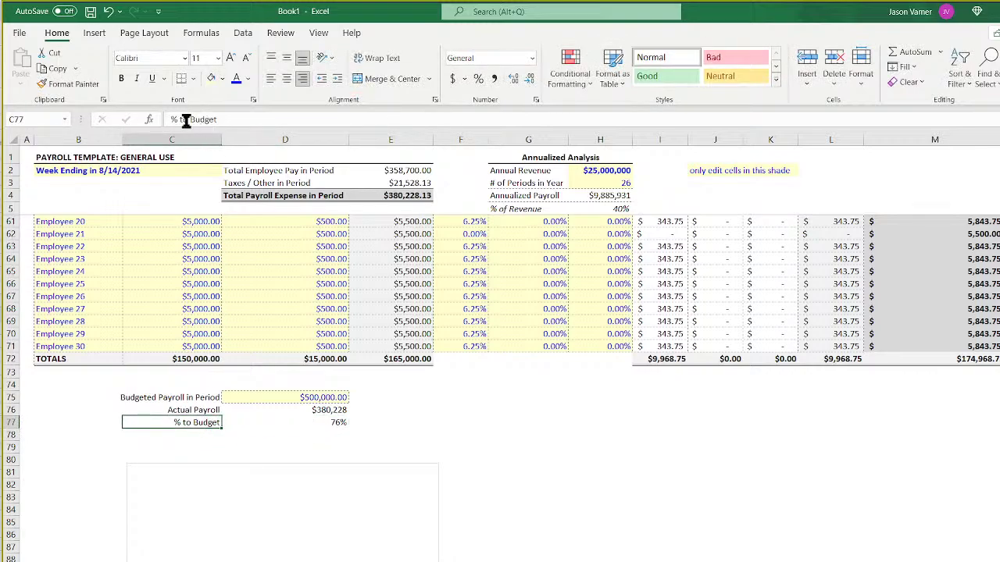
pyautogui.click(217, 120)
pyautogui.press('BackSpace')
pyautogui.press('BackSpace')
pyautogui.write('of')
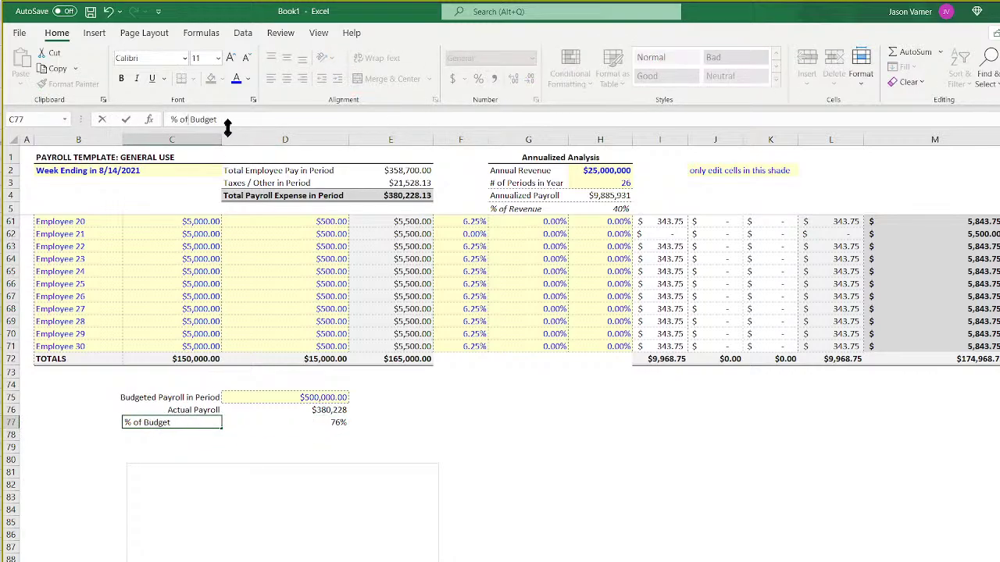
pyautogui.press('Return')
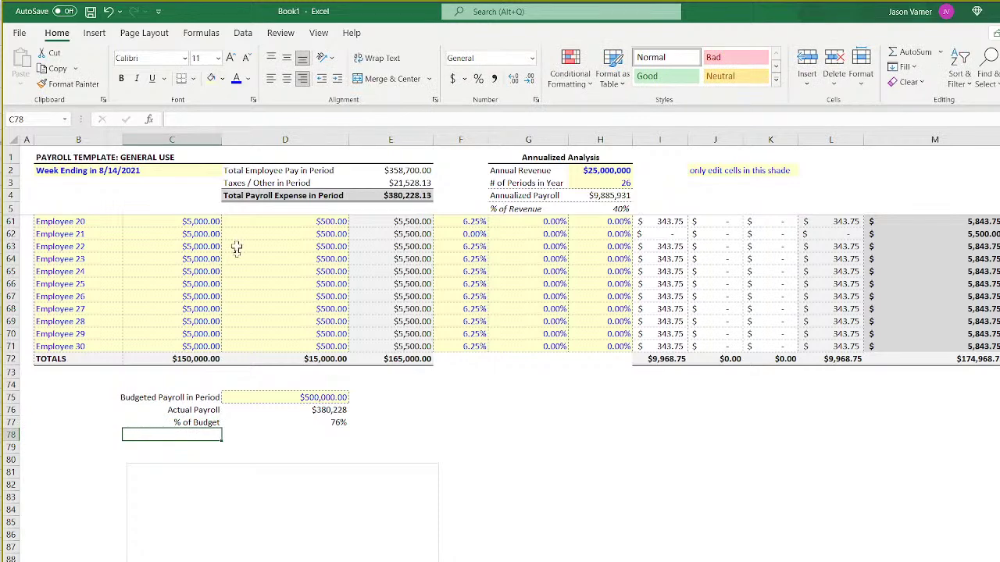
# Extend the label in C76 to "Actual Payroll in Period".
pyautogui.click(200, 397)
pyautogui.click(207, 411)
pyautogui.click(284, 115)
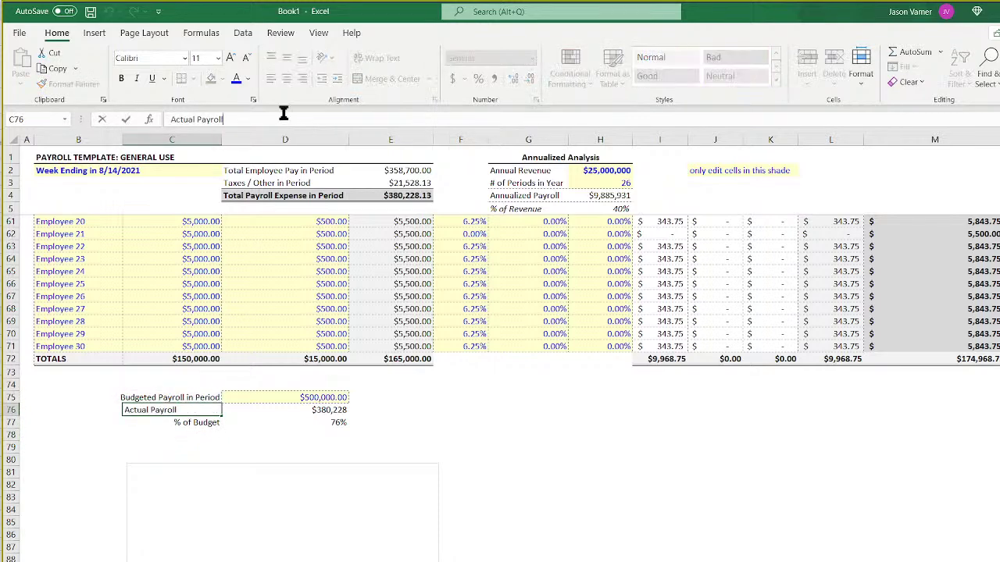
pyautogui.write('in Period')
pyautogui.press('Return')
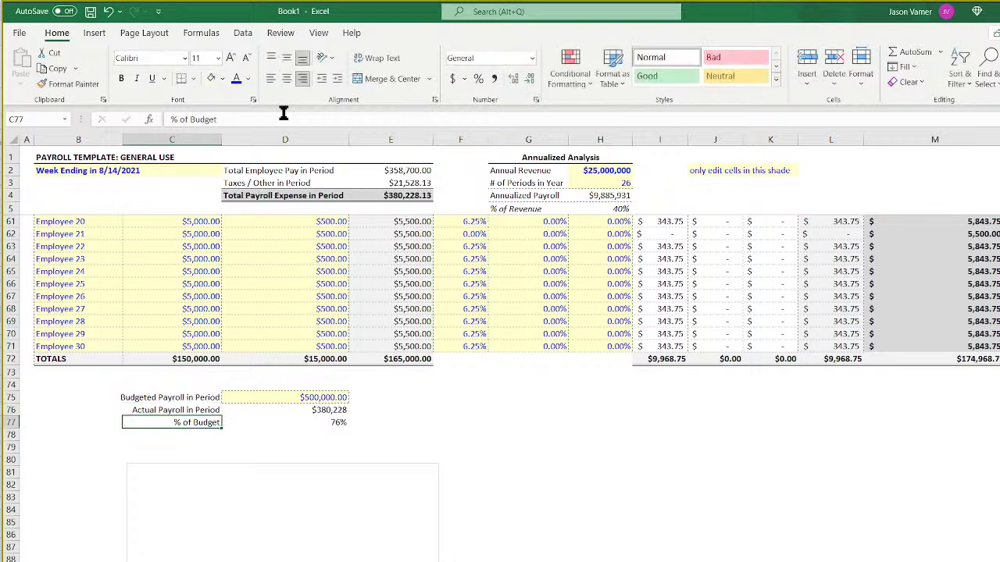
# Apply dashed borders to the comparison labels and amounts in C75:D77, and widen column C slightly to fit the labels.
pyautogui.moveTo(301, 400); pyautogui.dragTo(328, 423)
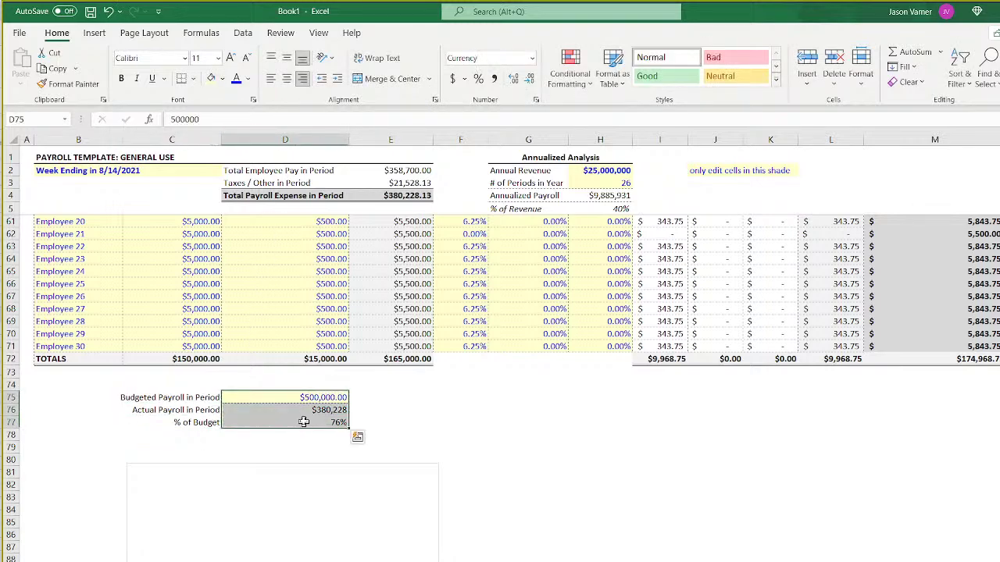
pyautogui.click(193, 79)
pyautogui.click(209, 213)
pyautogui.click(489, 455)
pyautogui.moveTo(195, 400); pyautogui.dragTo(197, 423)
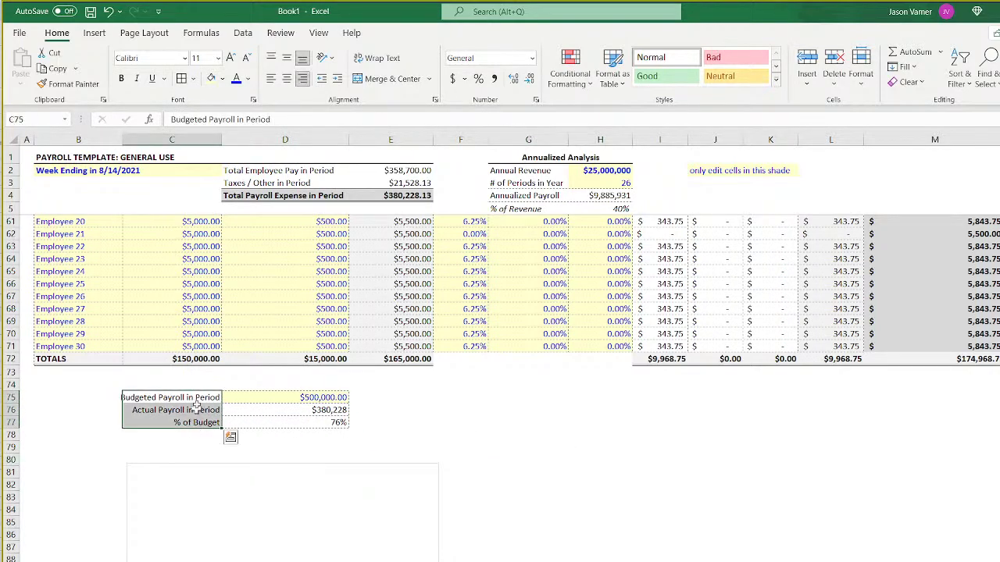
pyautogui.click(181, 79)
pyautogui.click(553, 482)
pyautogui.moveTo(224, 136); pyautogui.dragTo(229, 137)
pyautogui.click(684, 499)
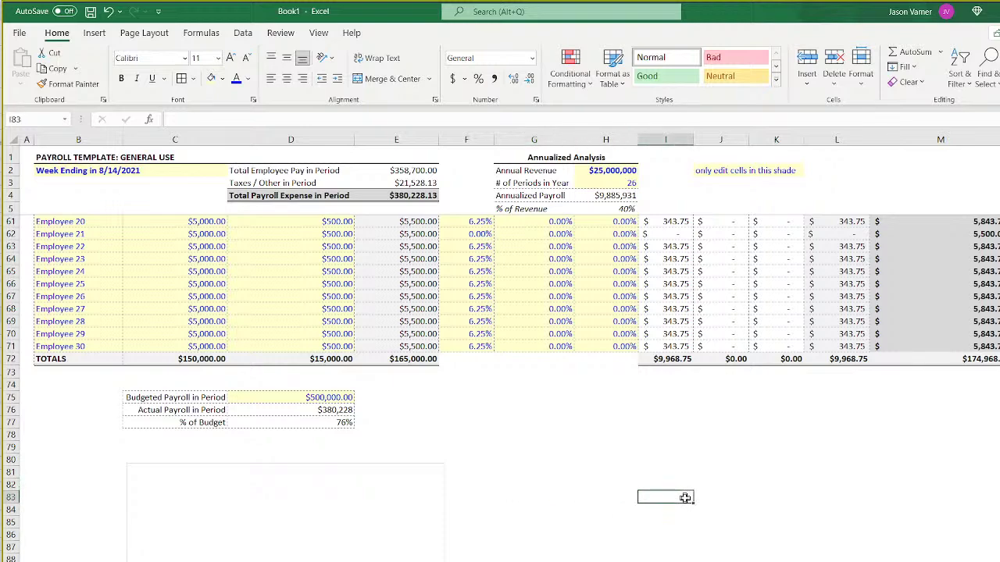
# Set the currency format of the budgeted payroll amount in D75 to 0 decimal places.
pyautogui.click(201, 397)
pyautogui.click(321, 398)
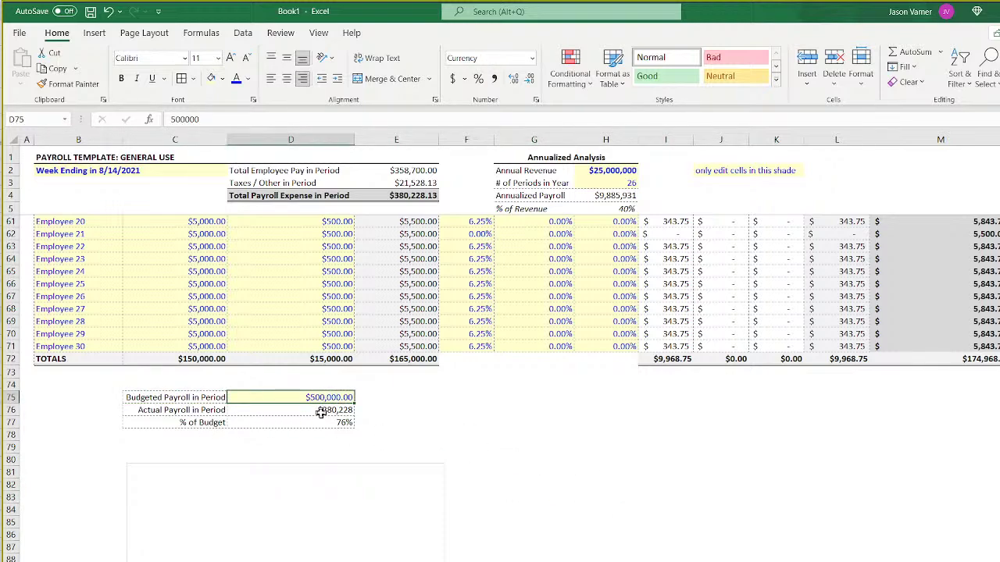
pyautogui.click(536, 100)
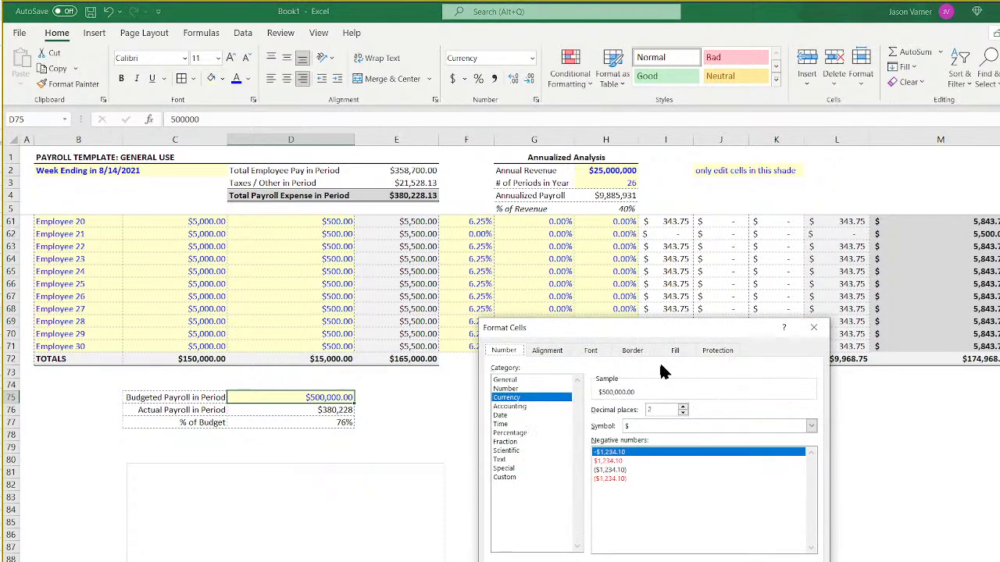
pyautogui.doubleClick(682, 413)
pyautogui.press('Return')
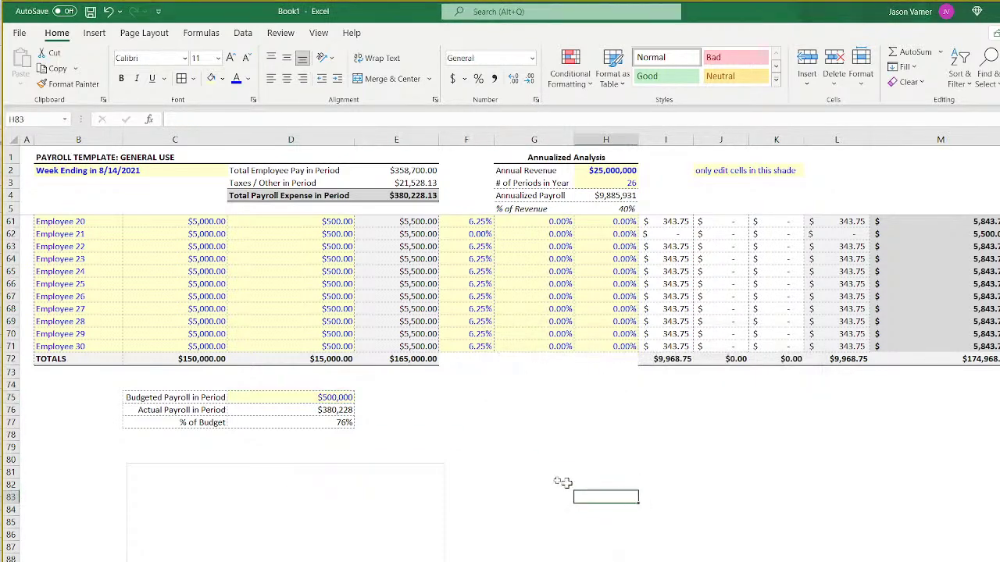
pyautogui.click(266, 499)
pyautogui.rightClick(273, 507)
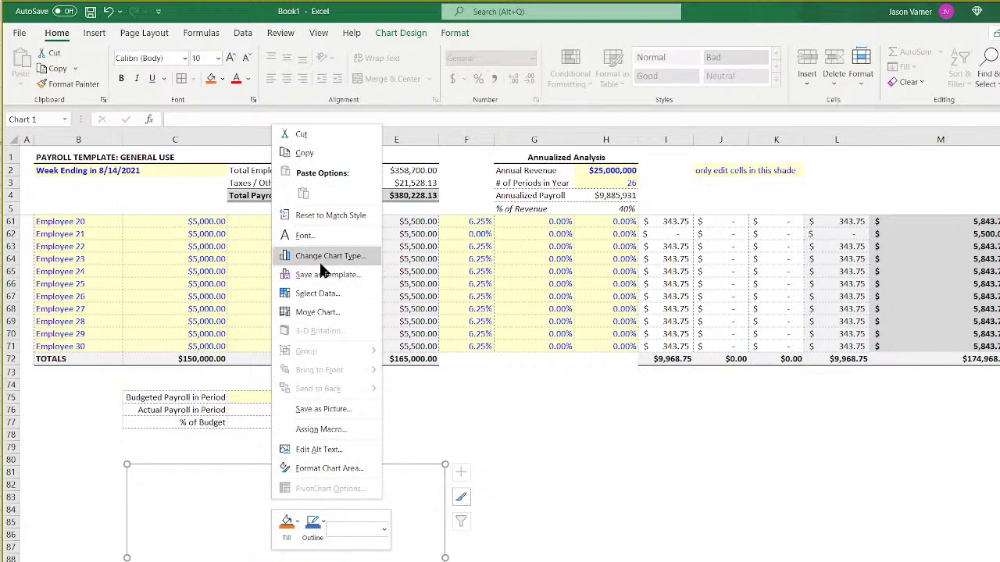
pyautogui.click(324, 259)
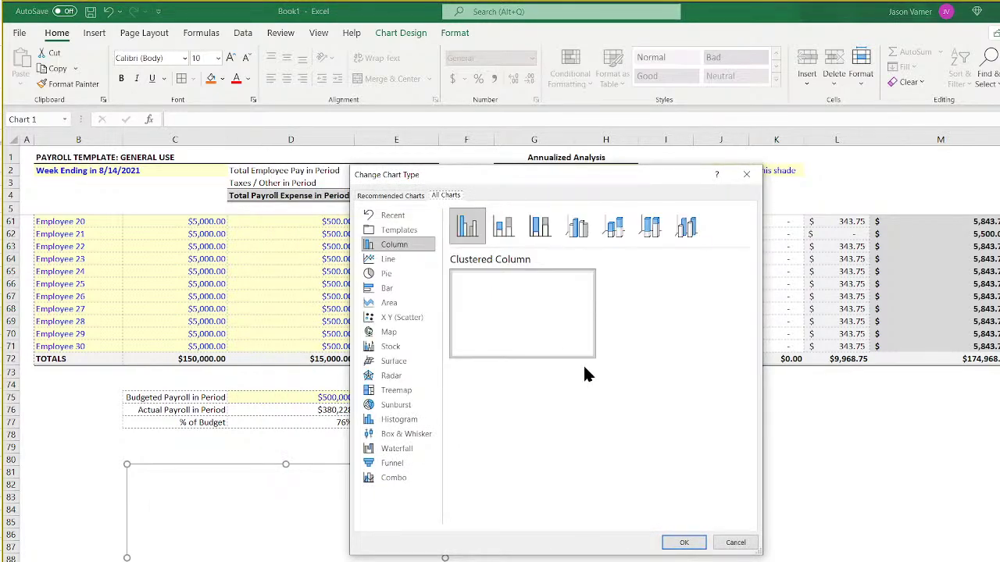
pyautogui.click(738, 543)
# Set the blank chart's data range to the budgeted and actual payroll labels and amounts in C75:D76.
pyautogui.rightClick(322, 537)
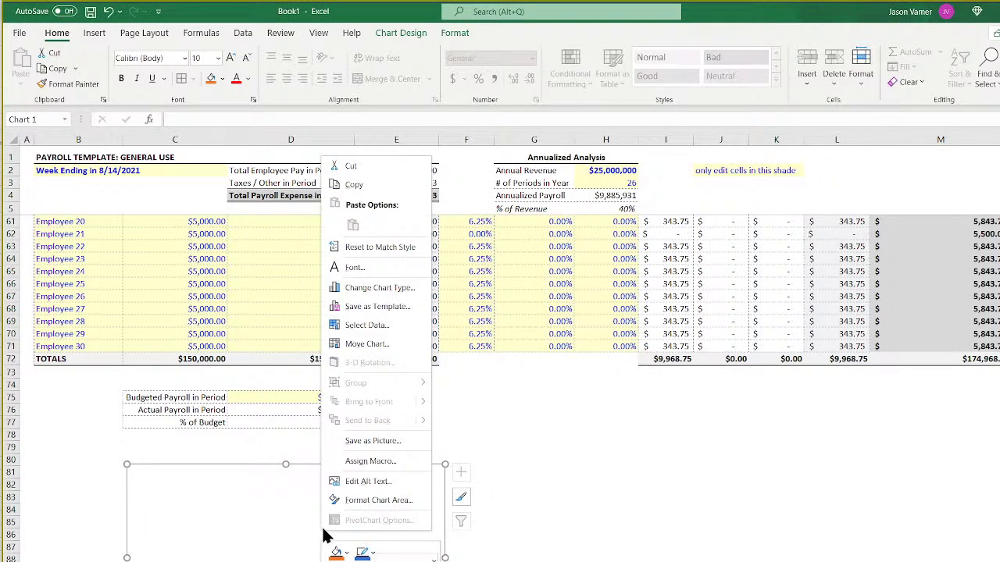
pyautogui.click(369, 325)
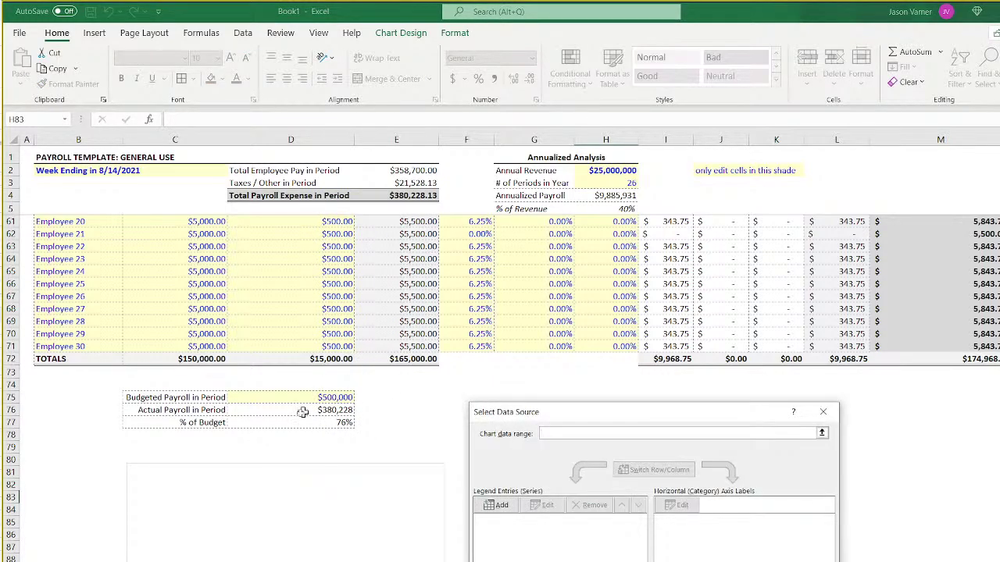
pyautogui.moveTo(198, 398); pyautogui.dragTo(343, 411)
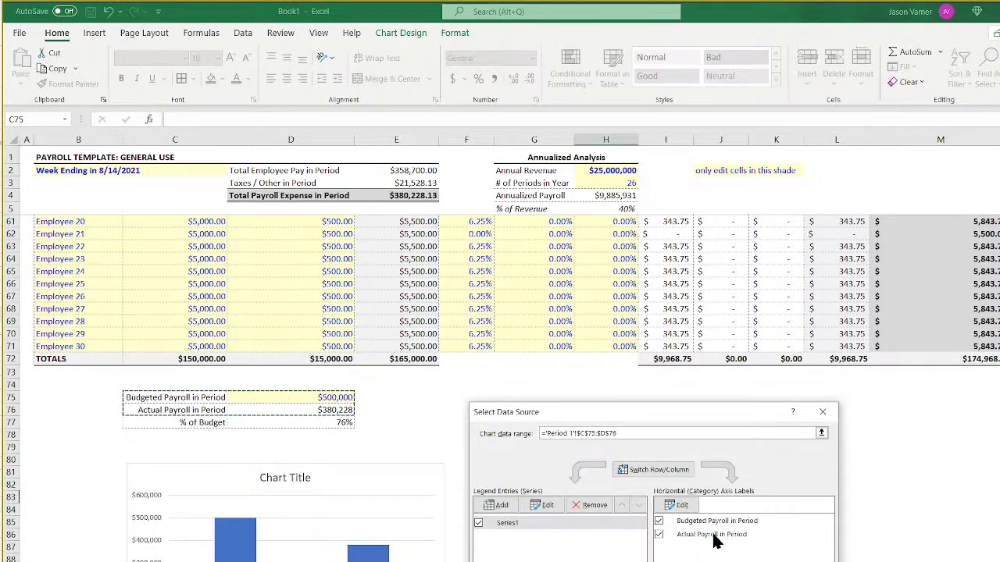
pyautogui.press('Return')
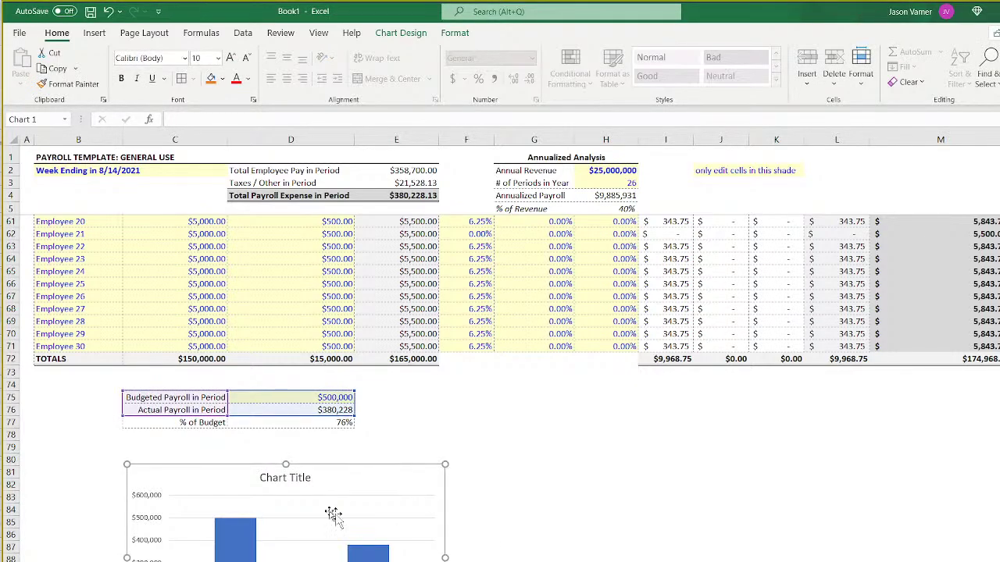
# Fill the chart area with a light grey theme colour.
pyautogui.rightClick(350, 479)
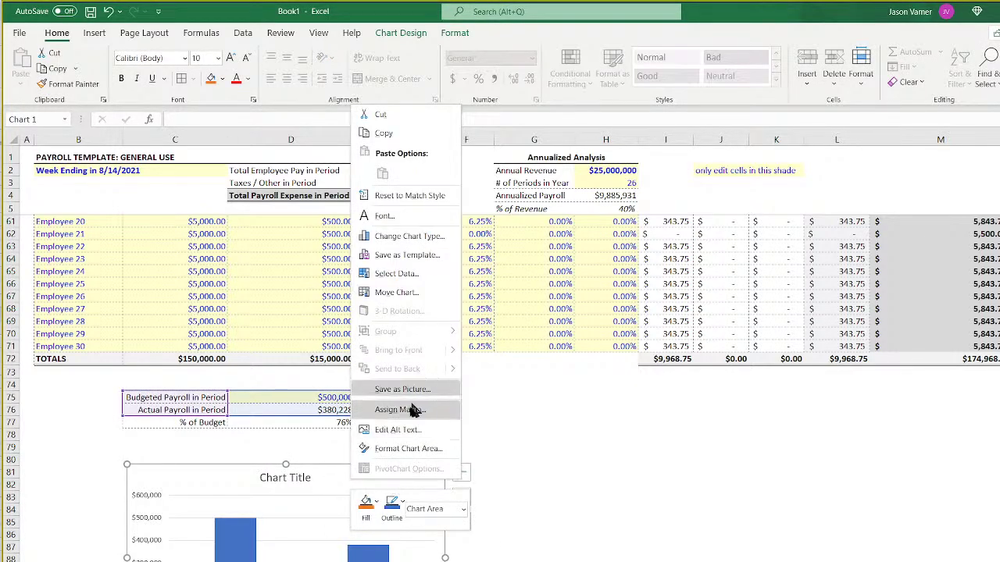
pyautogui.click(376, 502)
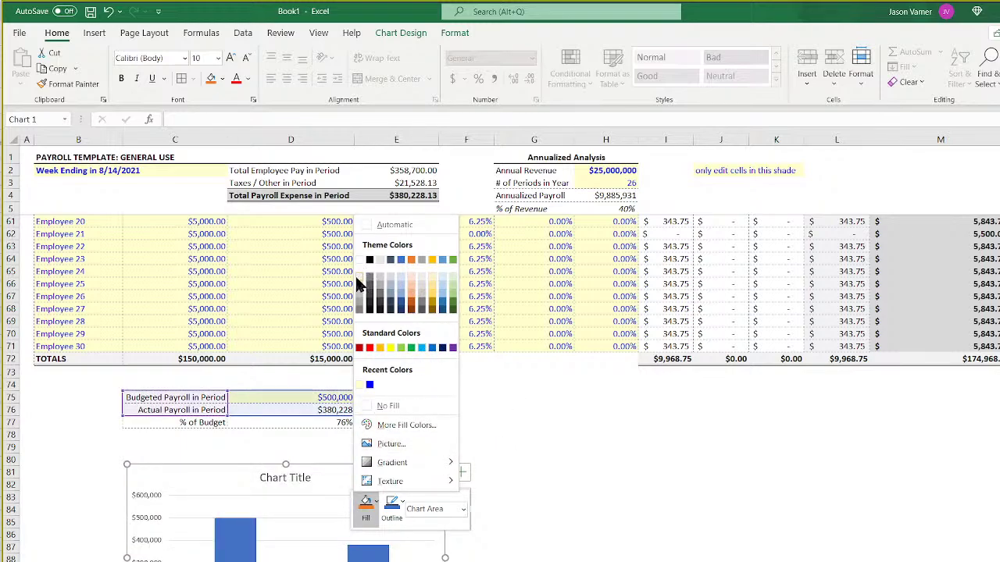
pyautogui.press('Escape')
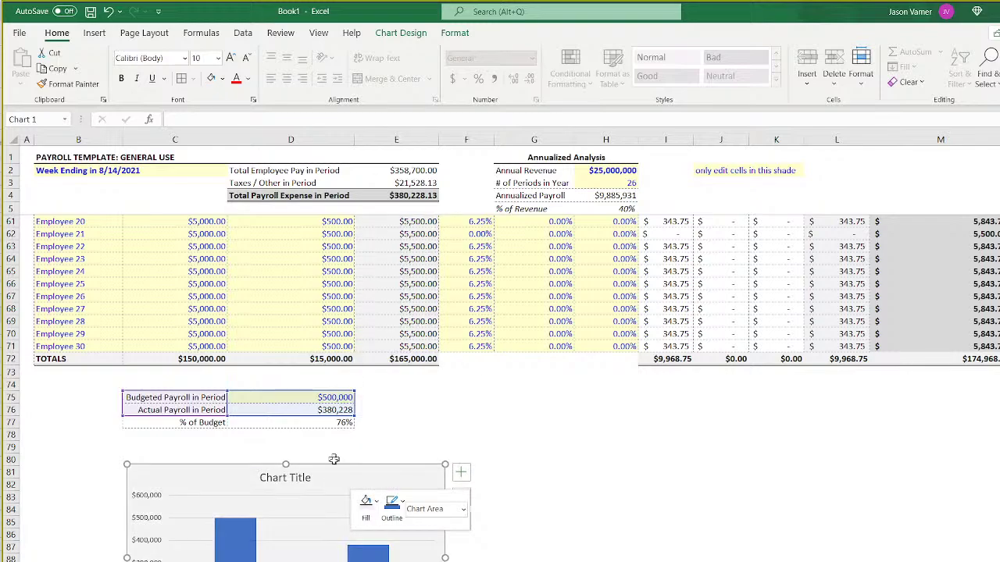
# Replace the chart's placeholder title with "Budget vs. Actual: Payroll".
pyautogui.click(275, 476)
pyautogui.moveTo(263, 476); pyautogui.dragTo(344, 483)
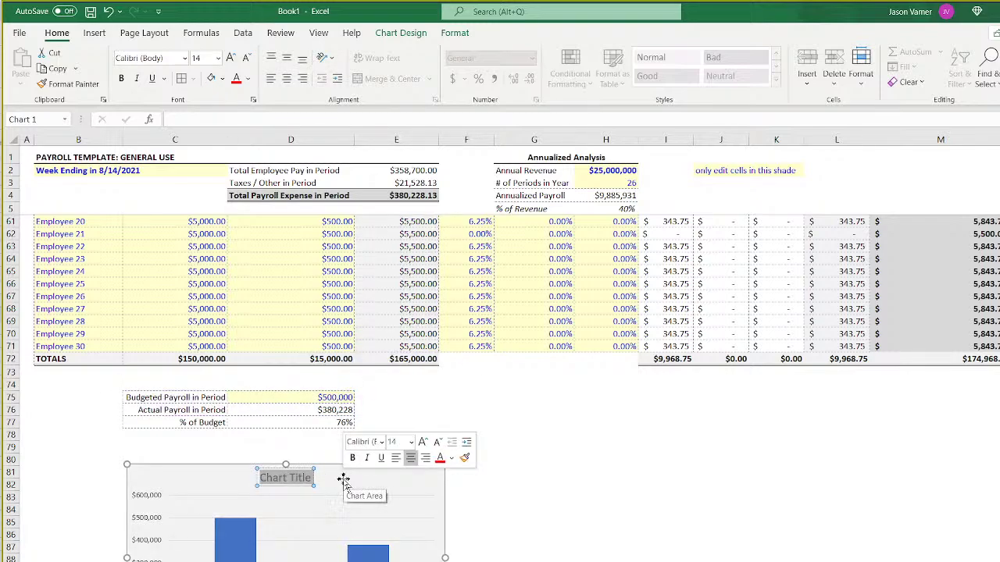
pyautogui.write('Budget vs. A')
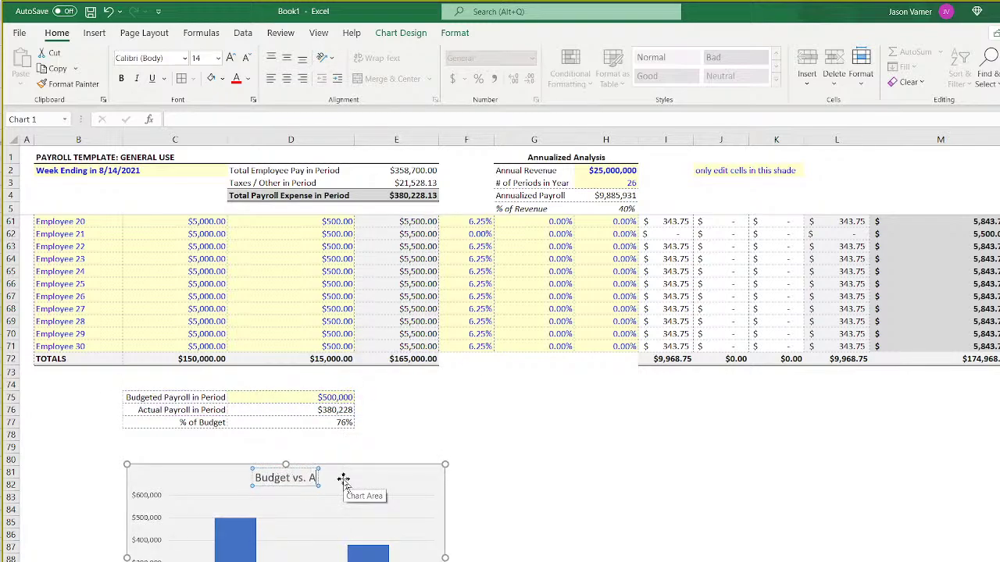
pyautogui.write('ctual: Payro')
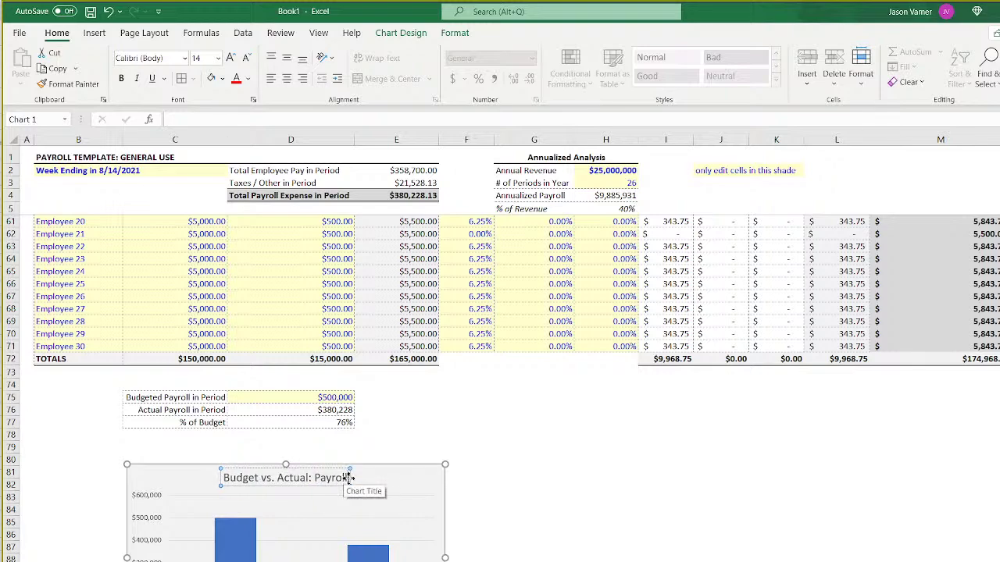
# Move the chart up to just below the comparison table and widen it to about the middle of column G.
pyautogui.moveTo(393, 474); pyautogui.dragTo(388, 447)
pyautogui.moveTo(439, 533); pyautogui.dragTo(523, 533)
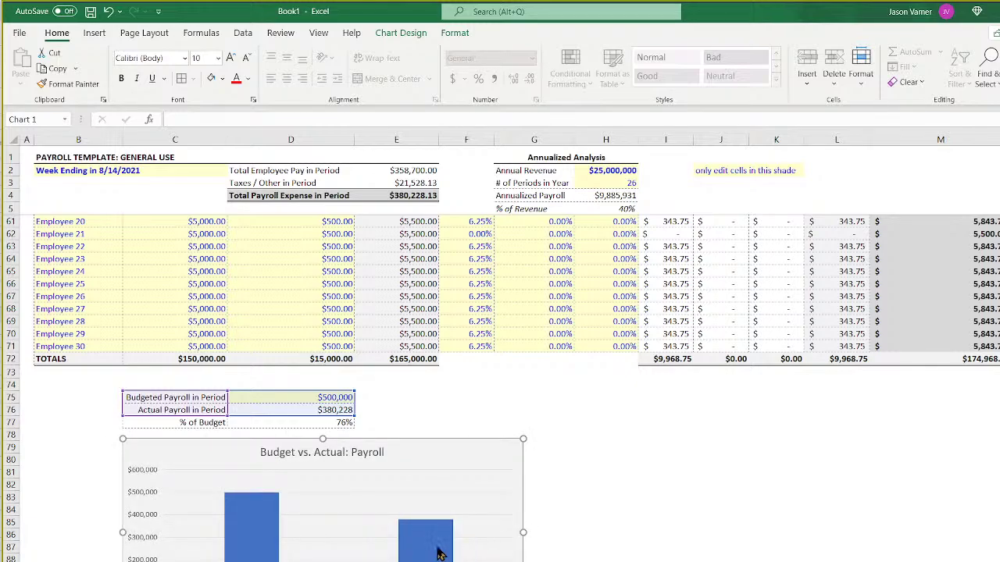
# Change the chart type to 3-D Clustered Column, using the variant that shows budgeted and actual payroll as separately coloured series.
pyautogui.rightClick(403, 492)
pyautogui.click(464, 537)
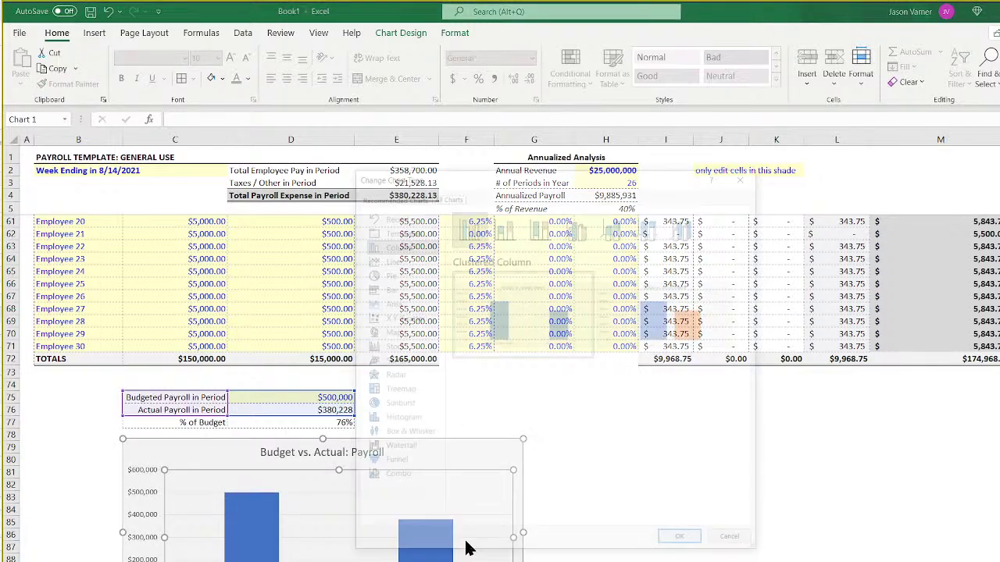
pyautogui.click(578, 227)
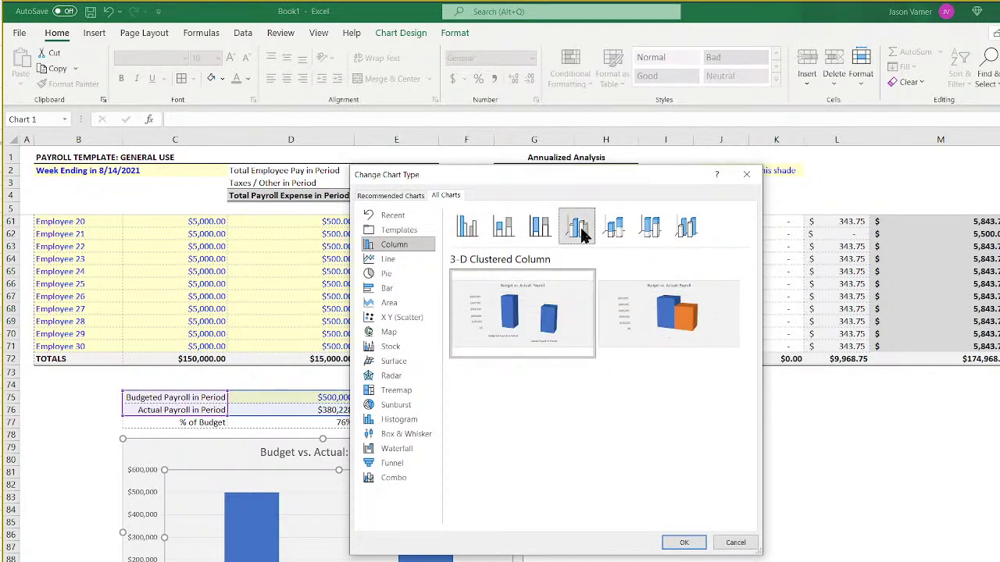
pyautogui.click(680, 542)
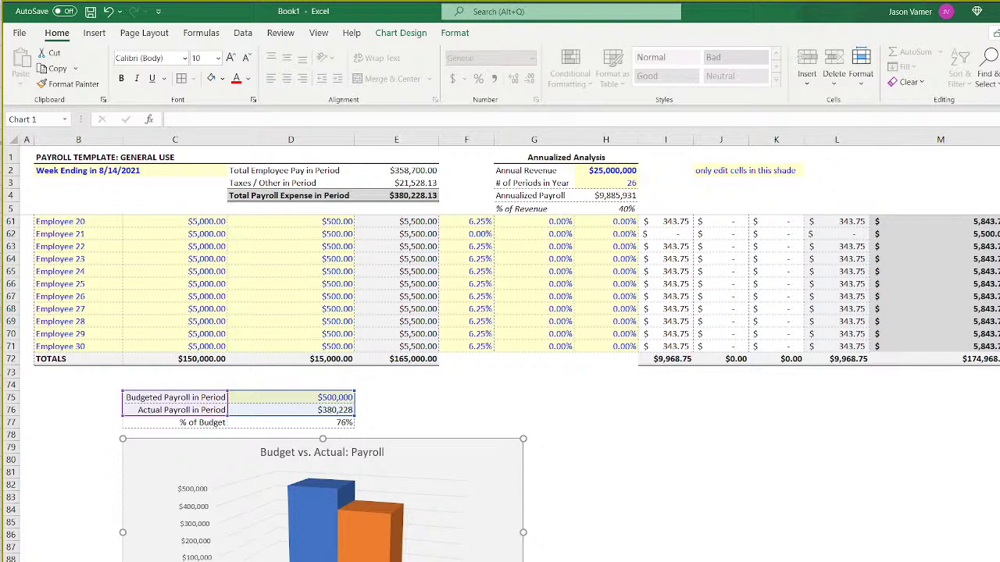
# Add a legend to the payroll chart and position it at the bottom.
pyautogui.click(538, 447)
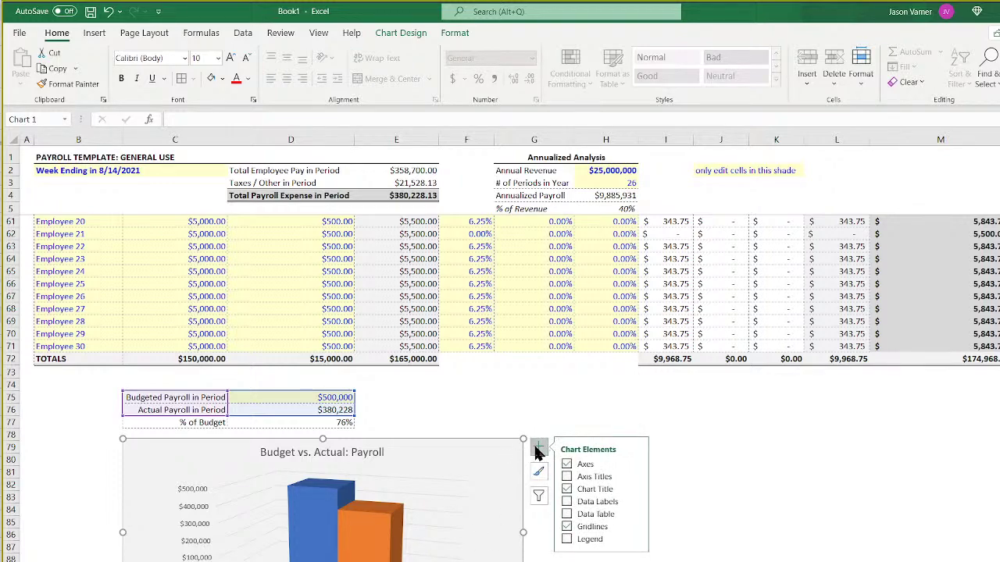
pyautogui.click(591, 539)
pyautogui.rightClick(475, 547)
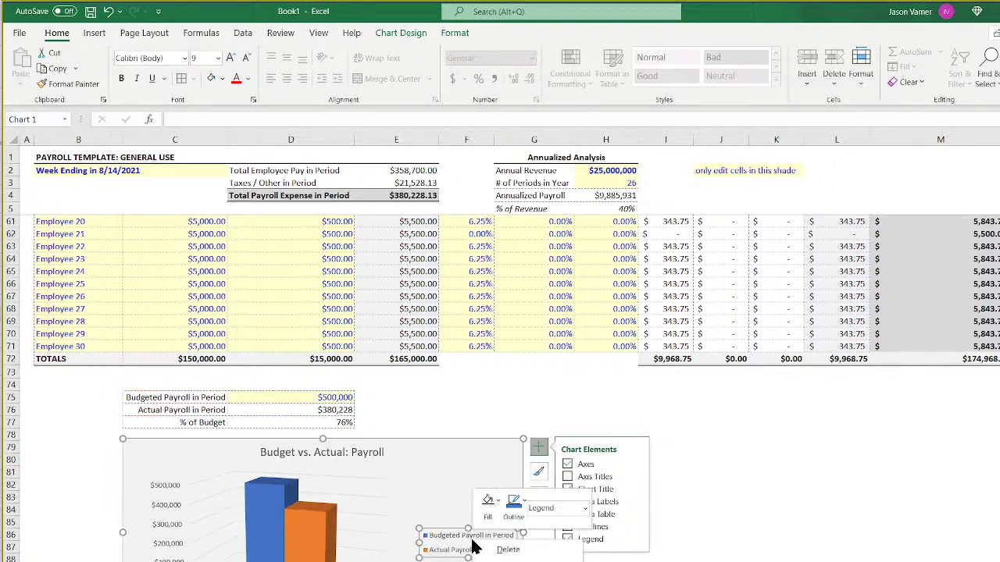
pyautogui.click(519, 561)
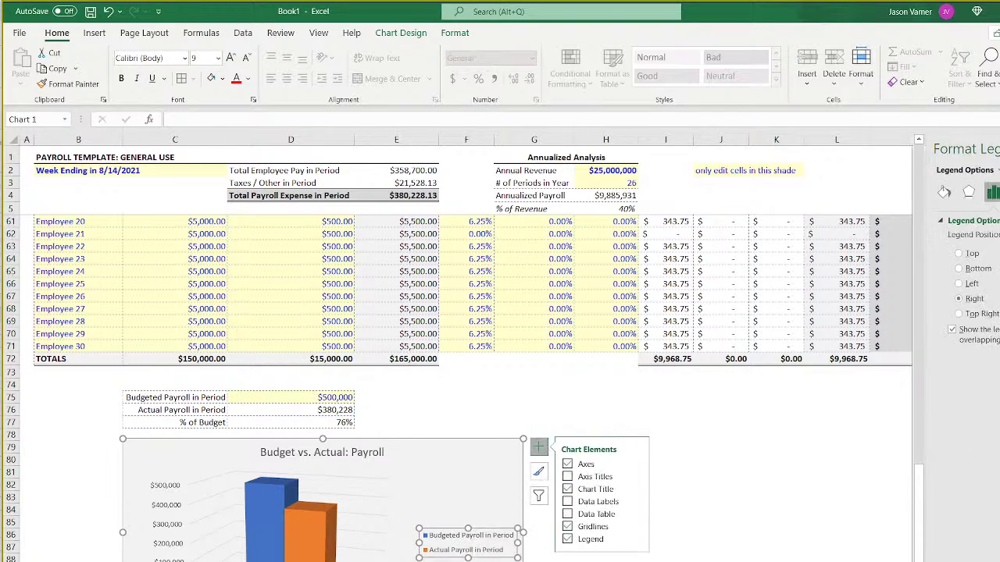
pyautogui.click(985, 268)
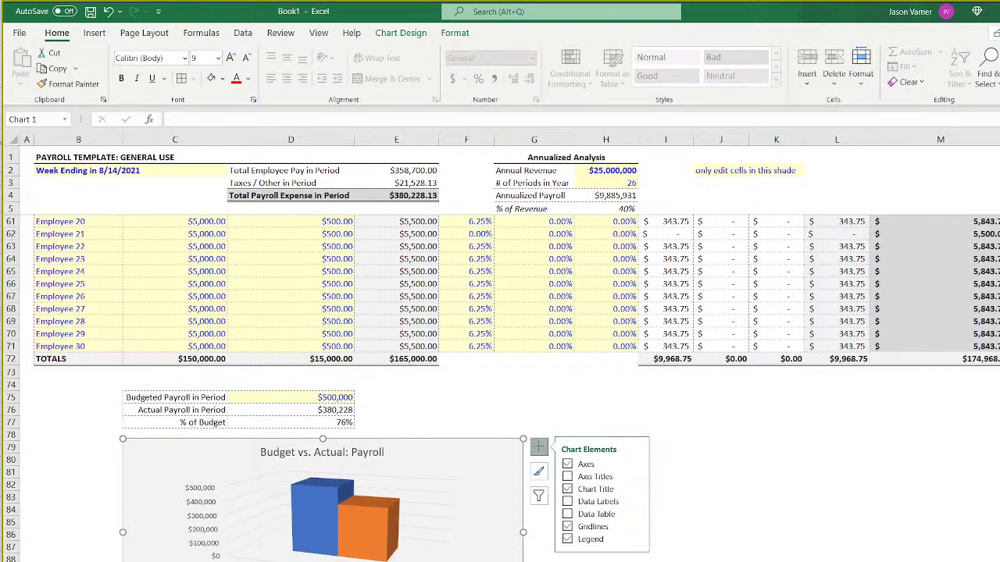
pyautogui.click(759, 504)
pyautogui.rightClick(325, 561)
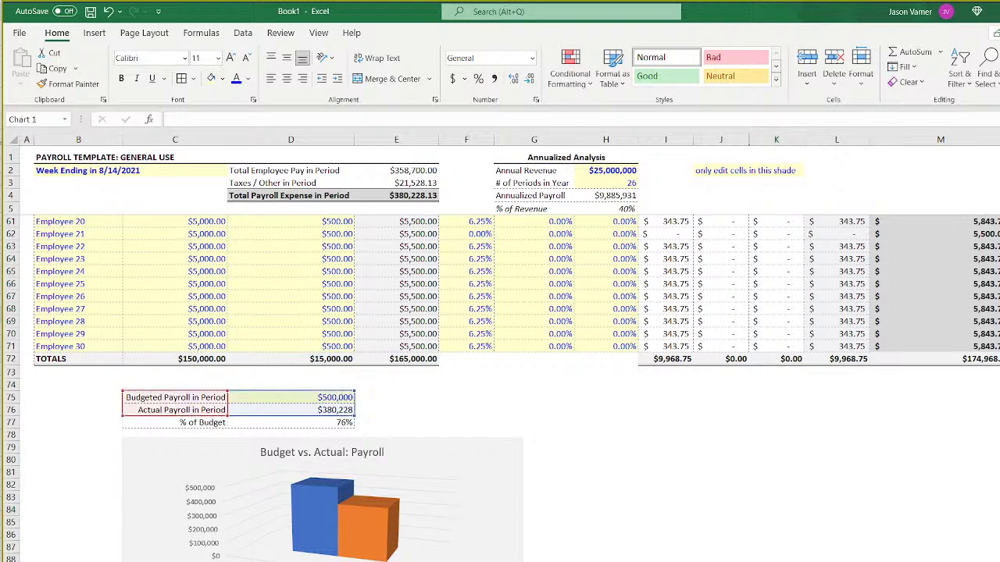
pyautogui.click(362, 412)
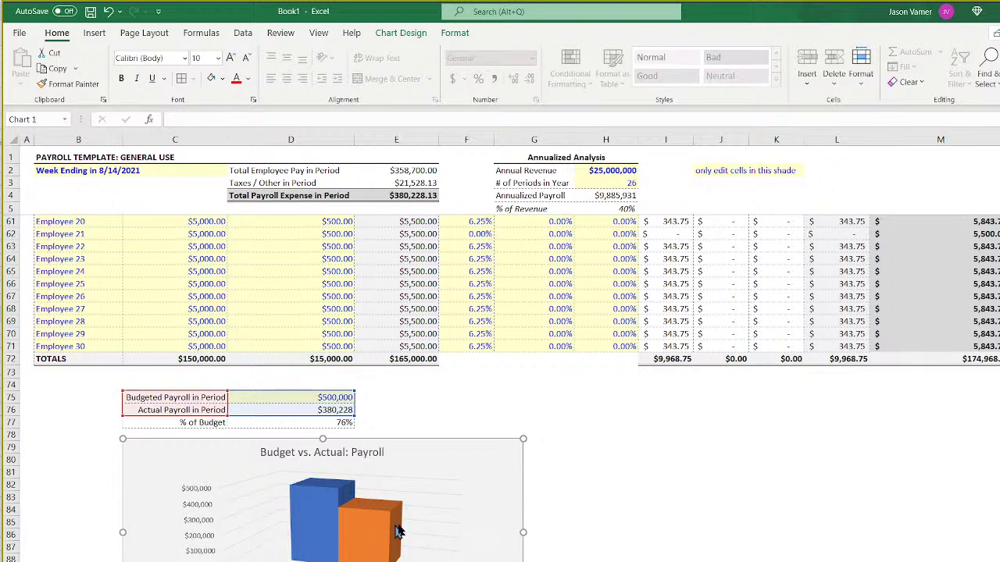
# Fill the budgeted payroll column in the chart with the standard light blue.
pyautogui.rightClick(425, 522)
pyautogui.click(410, 535)
pyautogui.rightClick(427, 536)
pyautogui.click(379, 495)
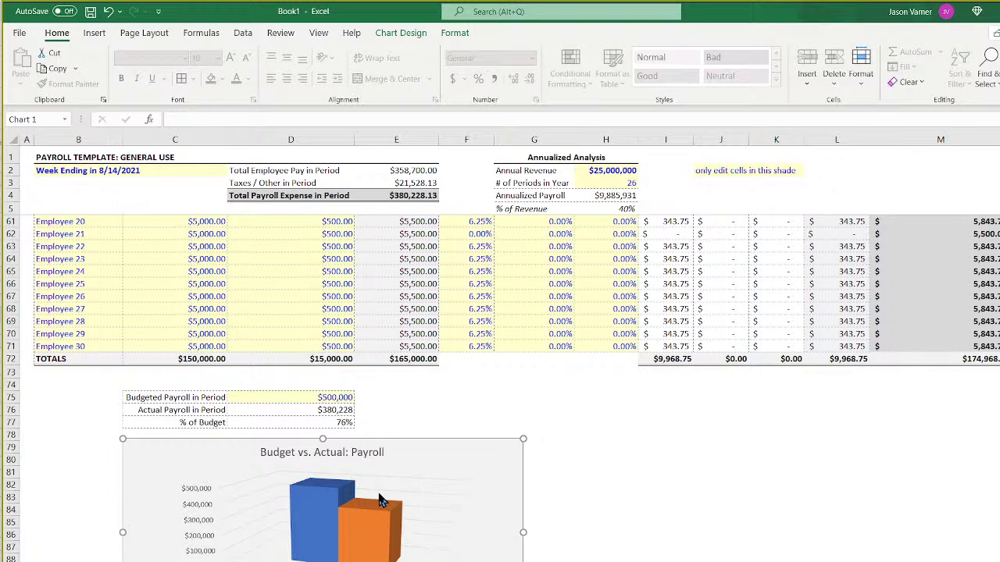
pyautogui.click(374, 527)
pyautogui.rightClick(318, 531)
pyautogui.click(332, 504)
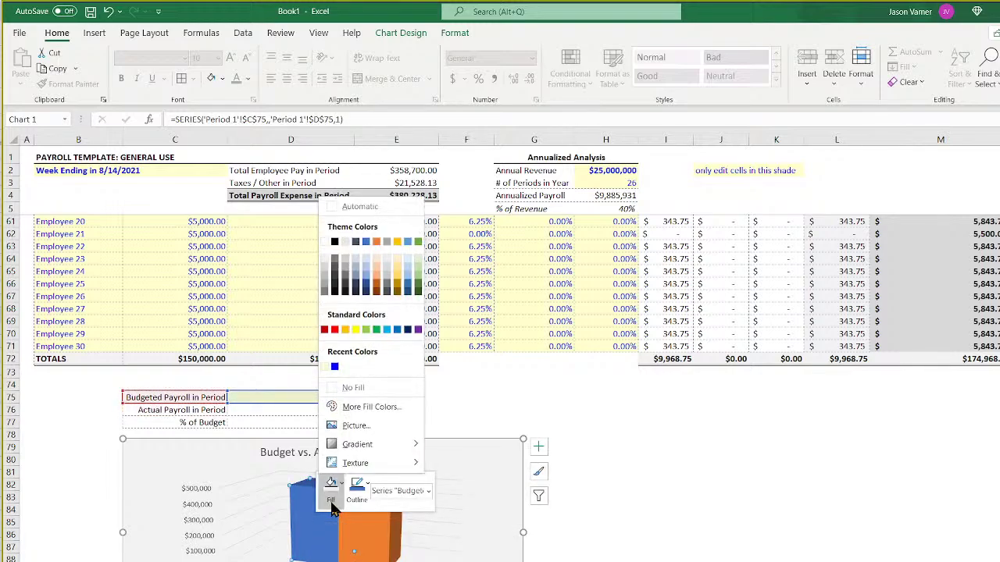
pyautogui.click(387, 328)
# Fill the actual payroll column in the chart with a darker orange from the theme colours.
pyautogui.click(383, 538)
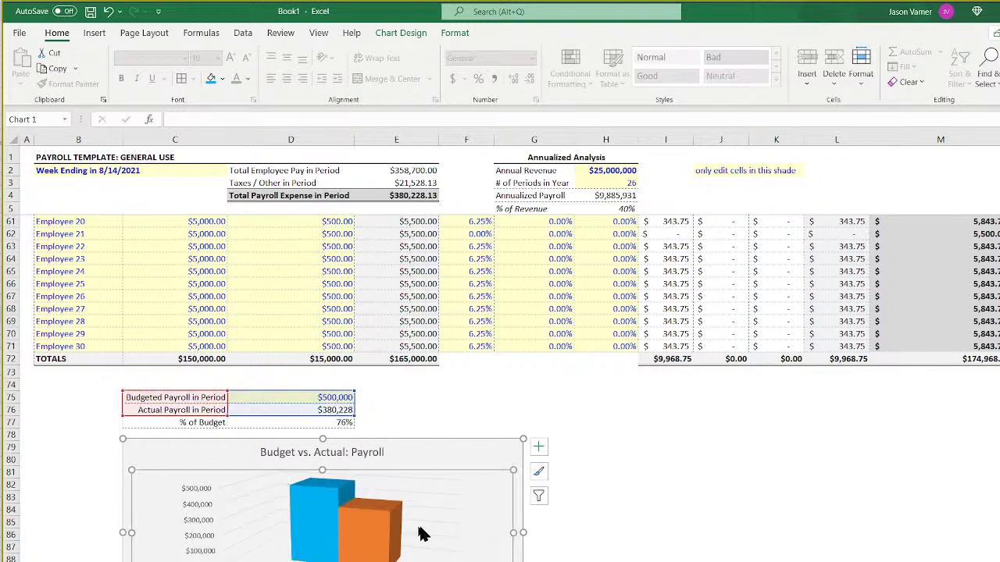
pyautogui.rightClick(383, 537)
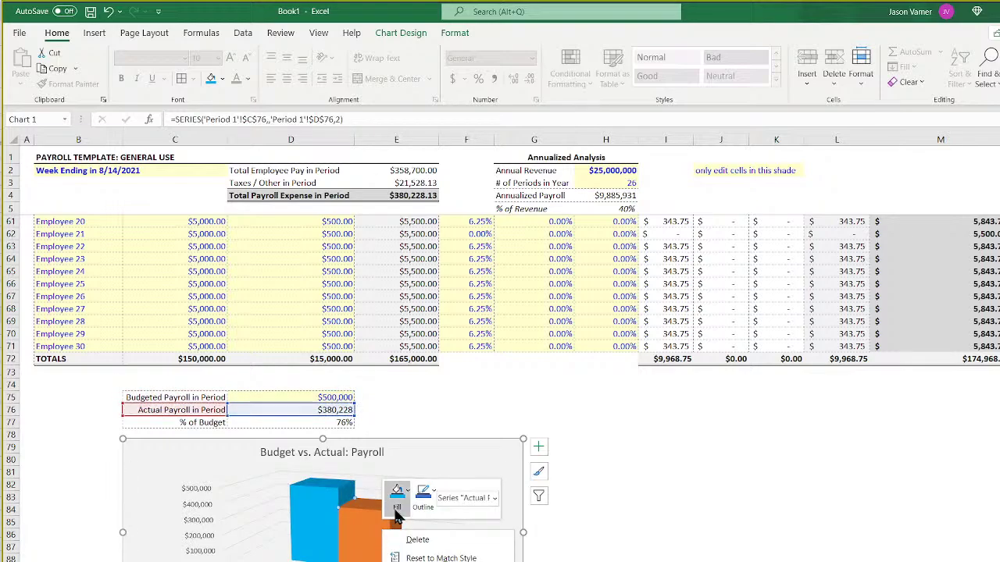
pyautogui.click(398, 506)
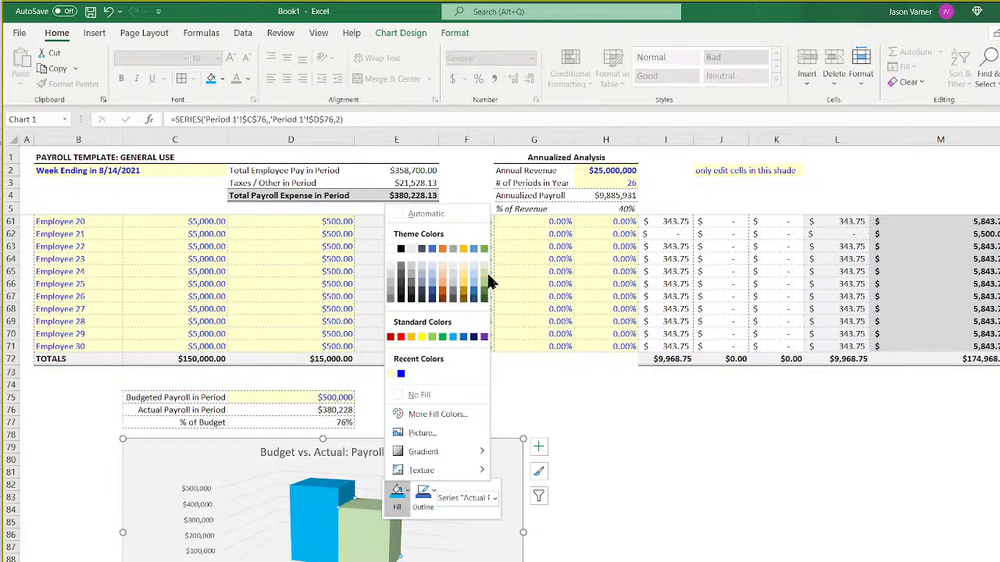
pyautogui.click(442, 299)
pyautogui.click(690, 497)
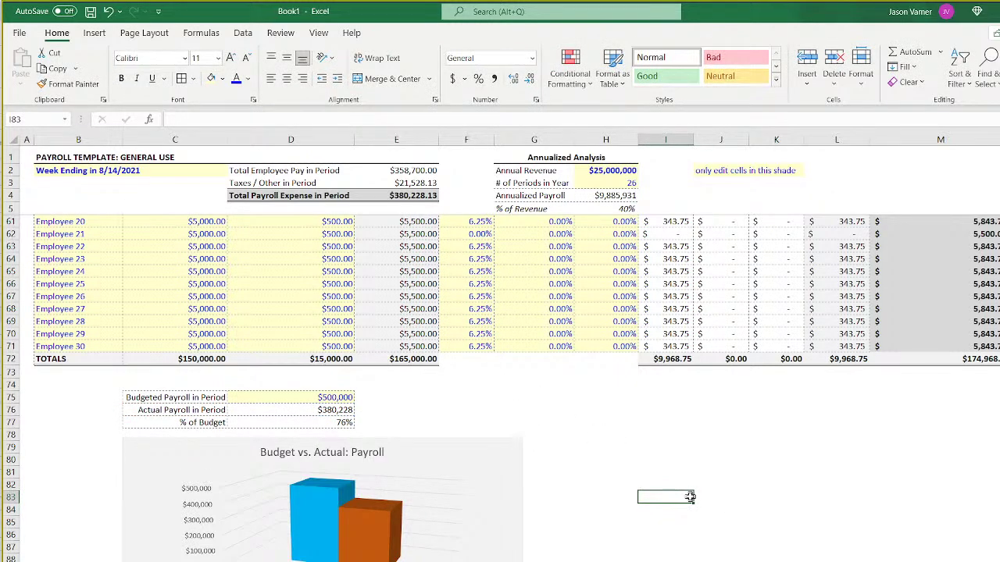
# Open the chart's 3-D Rotation settings and try different X and Y rotations to turn the columns more towards the front.
pyautogui.rightClick(459, 525)
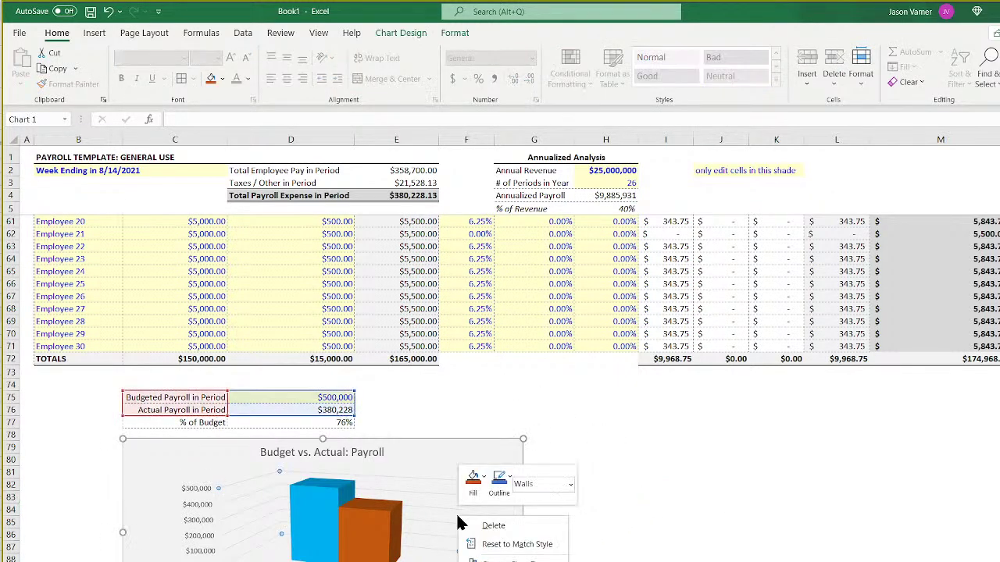
pyautogui.click(511, 561)
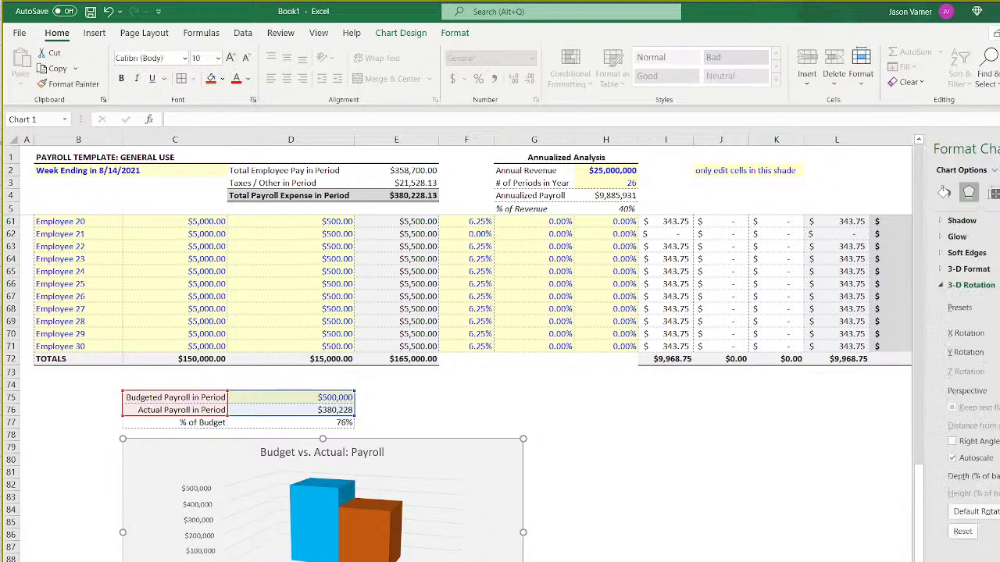
pyautogui.click(999, 356)
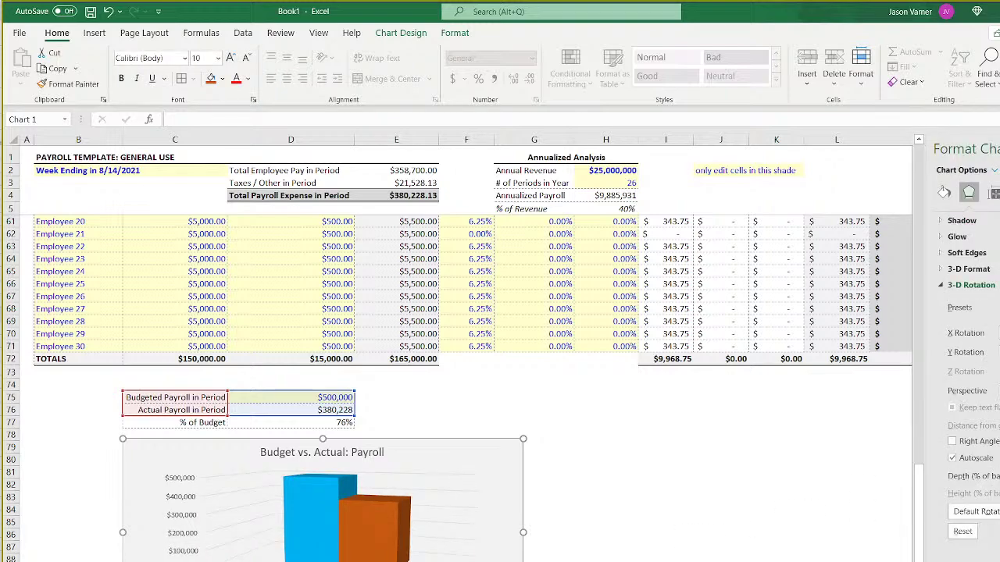
pyautogui.click(999, 337)
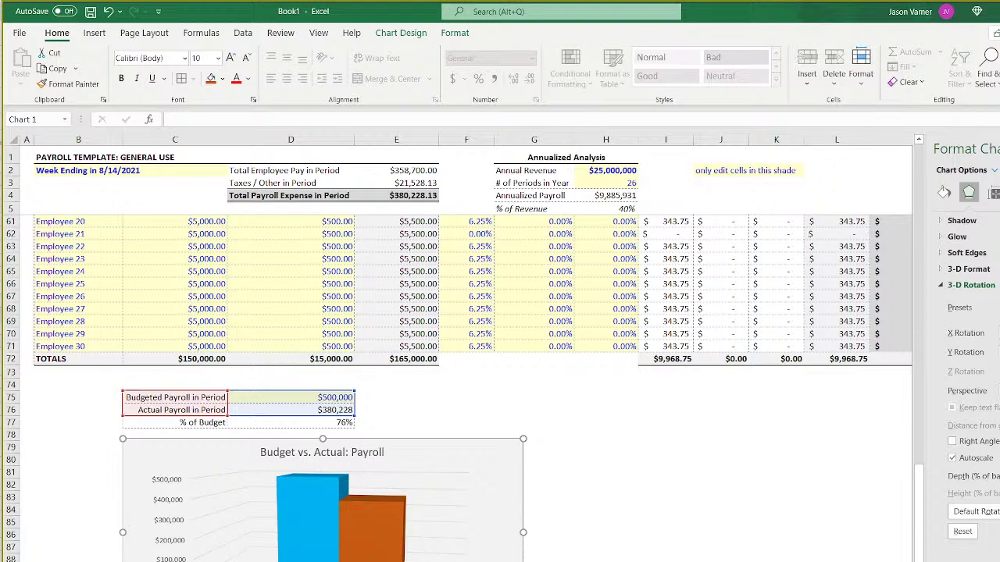
pyautogui.click(999, 350)
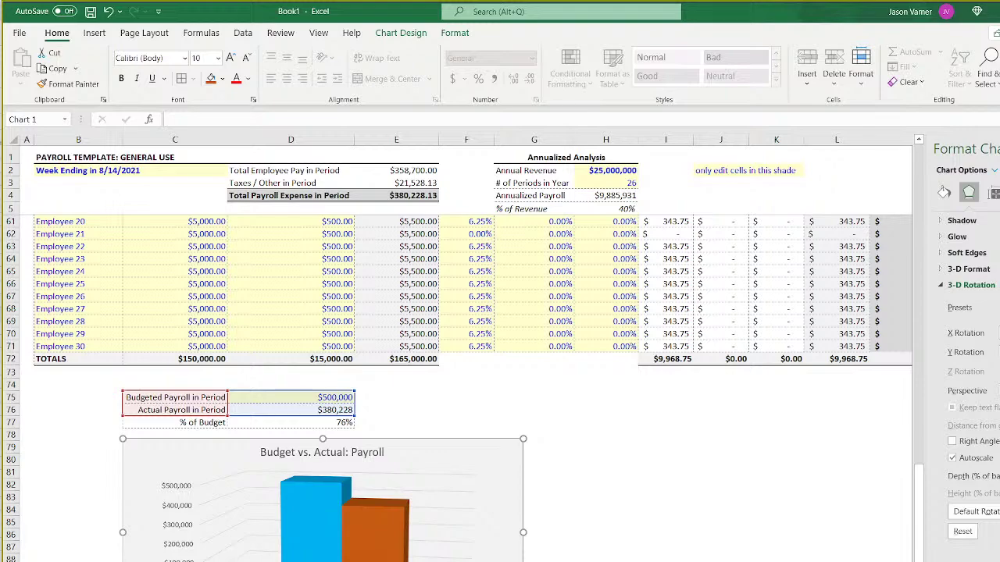
pyautogui.click(999, 349)
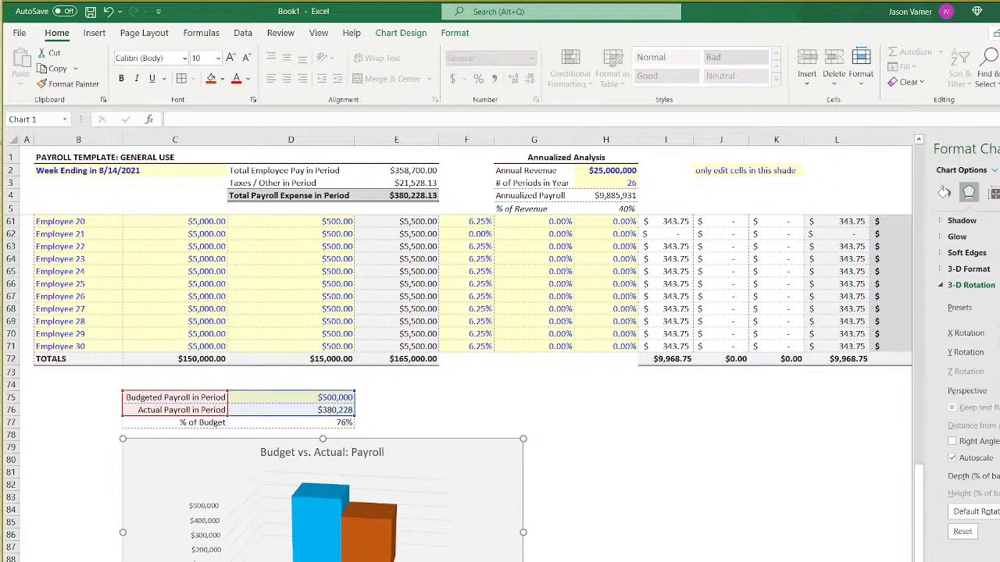
pyautogui.click(999, 355)
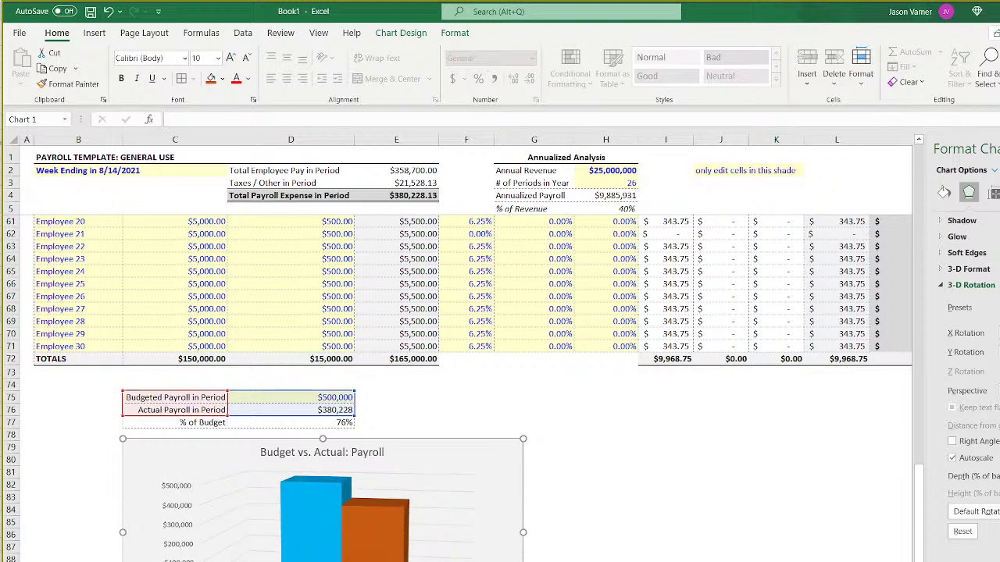
pyautogui.click(999, 336)
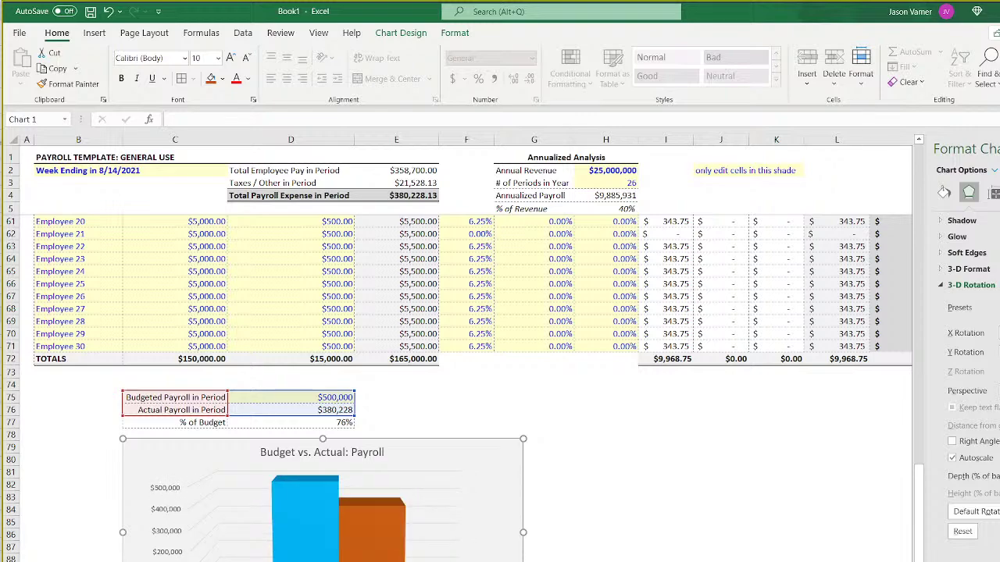
pyautogui.click(999, 330)
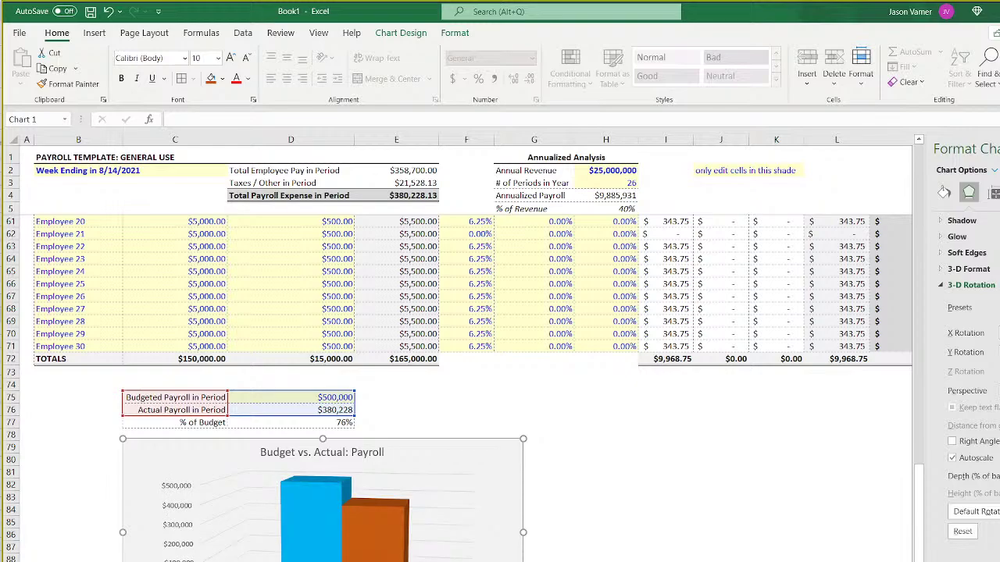
pyautogui.click(999, 349)
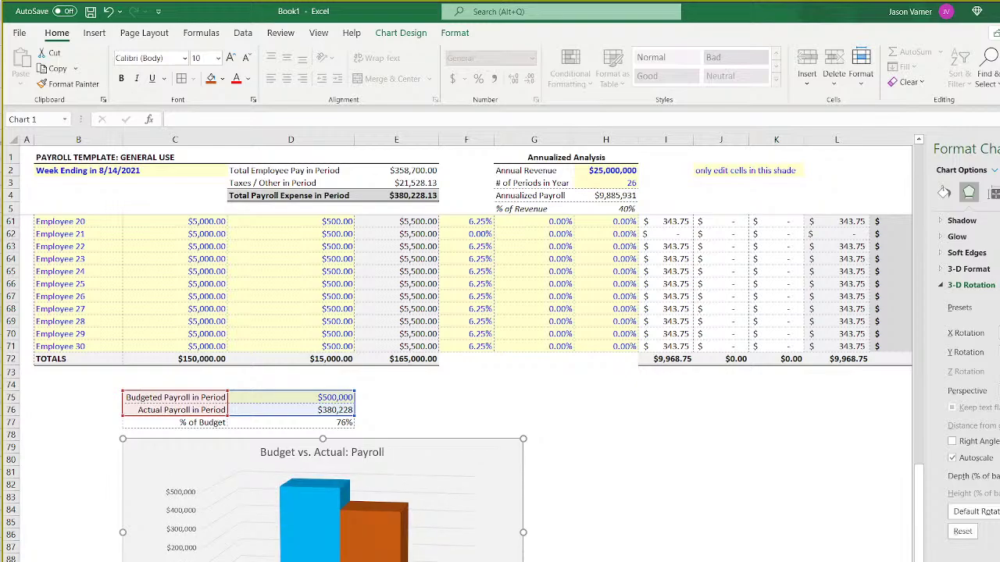
pyautogui.click(999, 349)
pyautogui.click(999, 388)
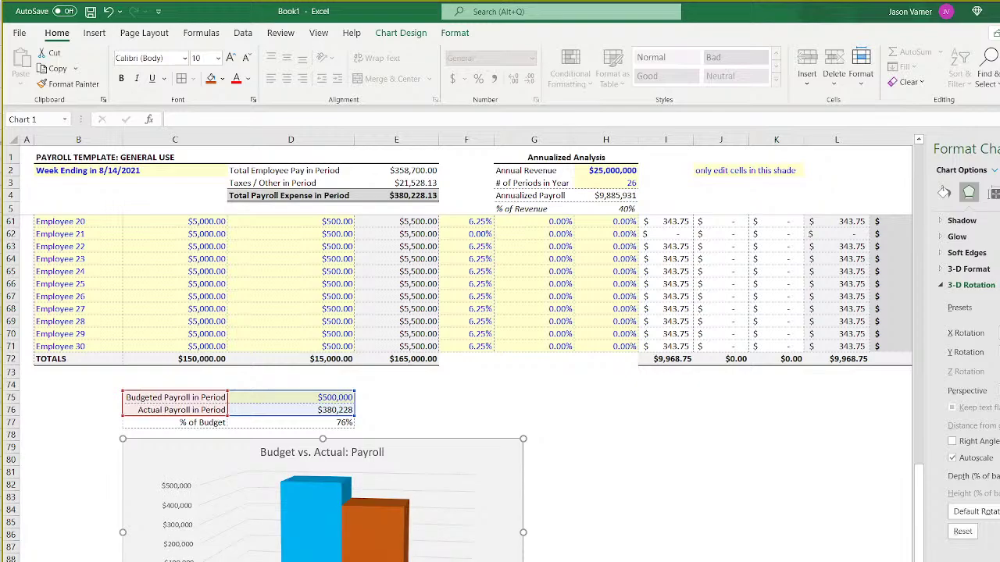
# Turn on Right Angle Axes for the 3-D chart and try several X and Y rotation values.
pyautogui.click(953, 442)
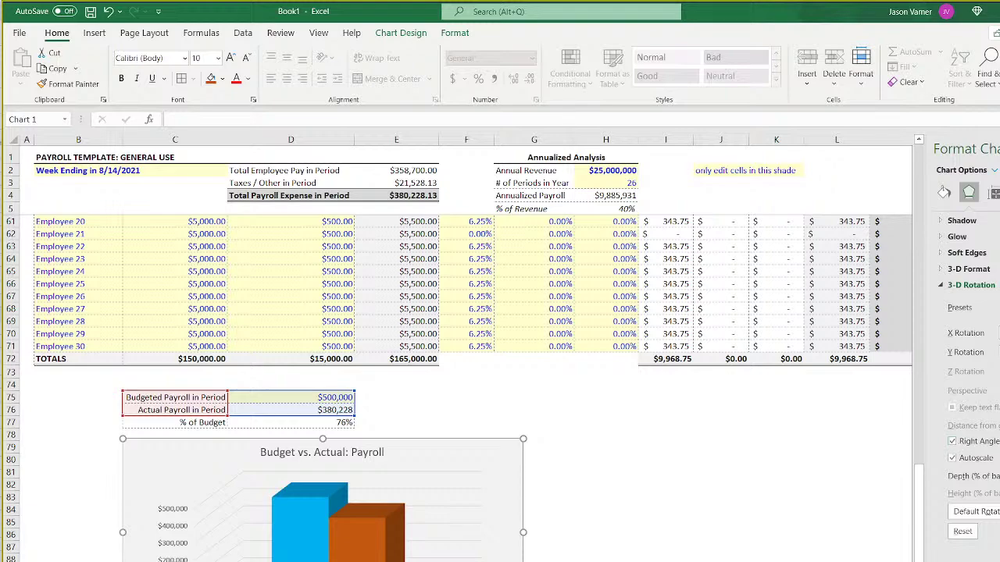
pyautogui.press('Return')
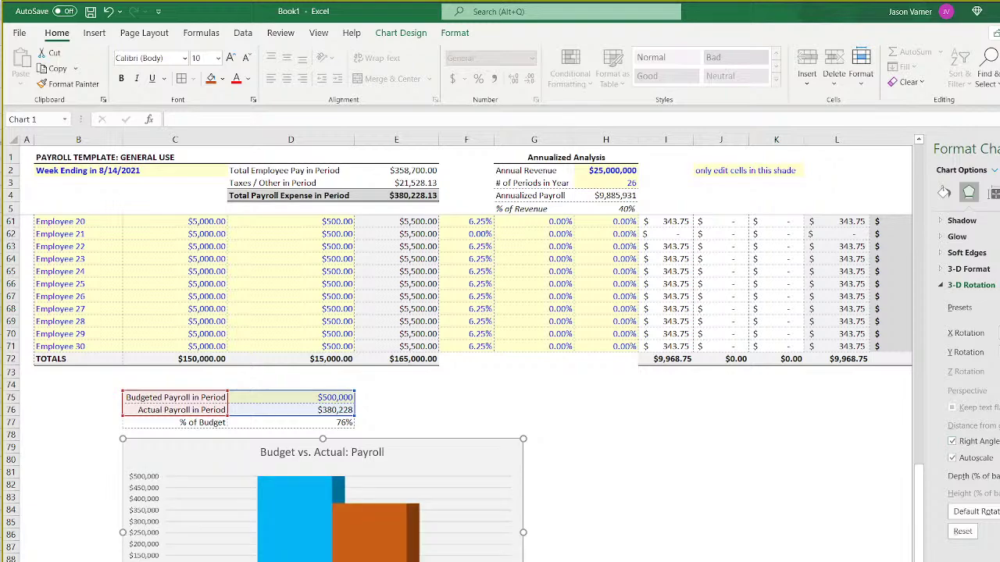
pyautogui.press('Return')
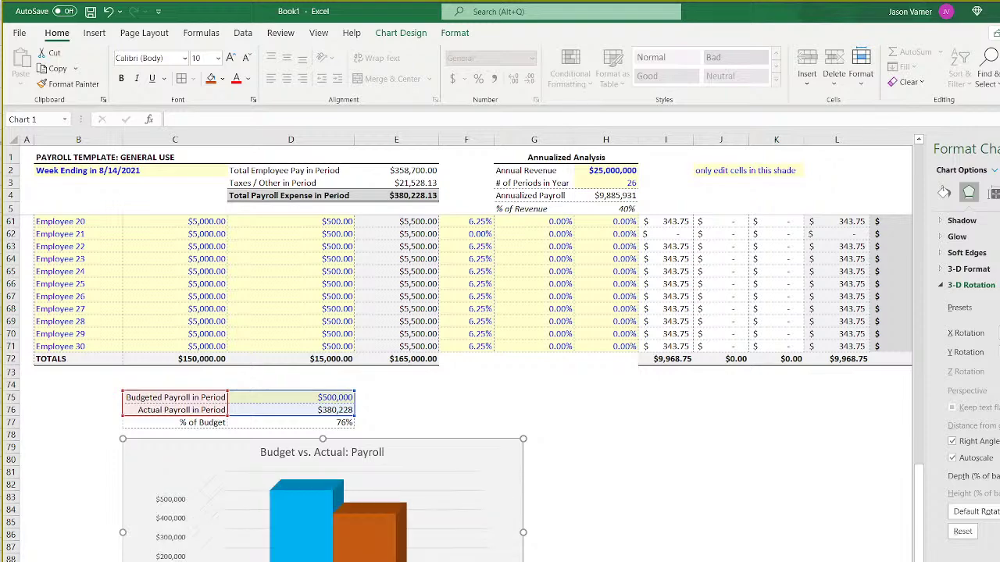
pyautogui.press('Return')
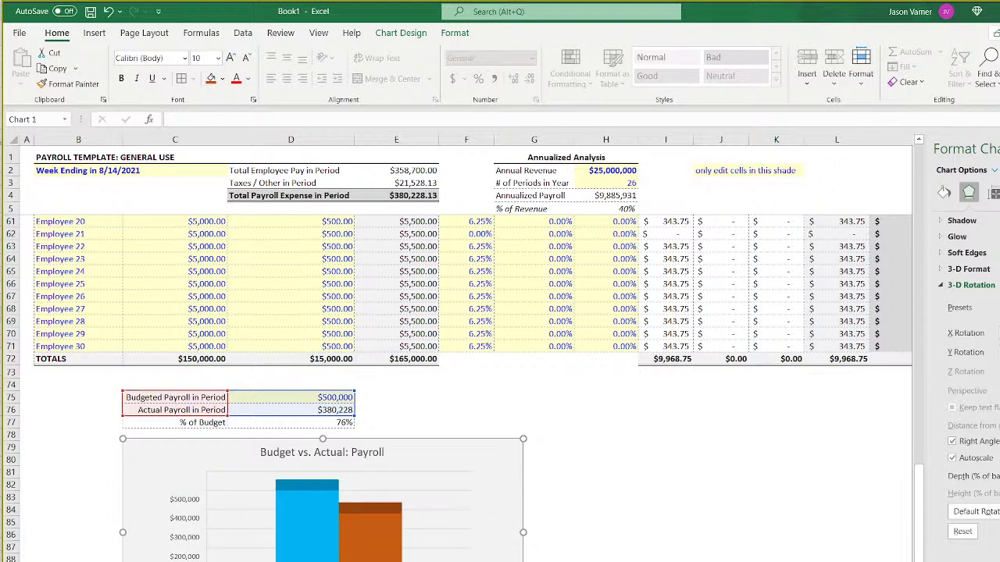
pyautogui.press('Return')
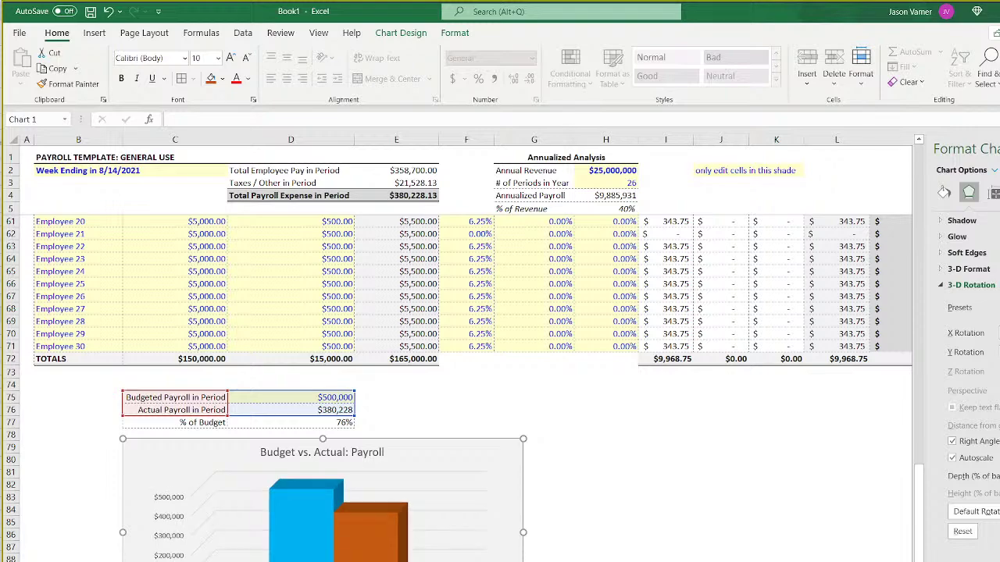
# Try a rotation value of 0 on the 3-D chart, undo it and deselect the chart.
pyautogui.click(983, 269)
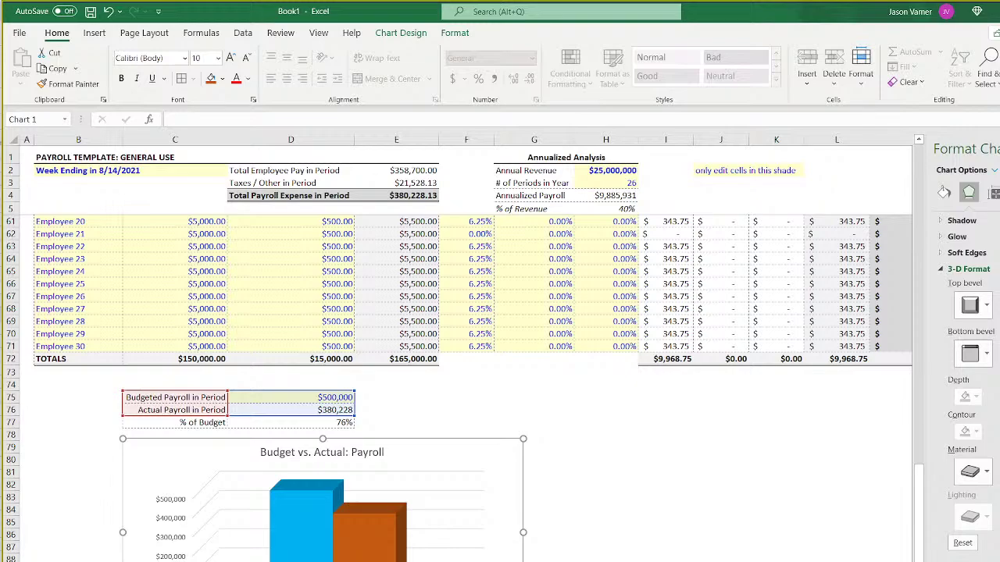
pyautogui.scroll(-3, 961, 352)
pyautogui.write('0')
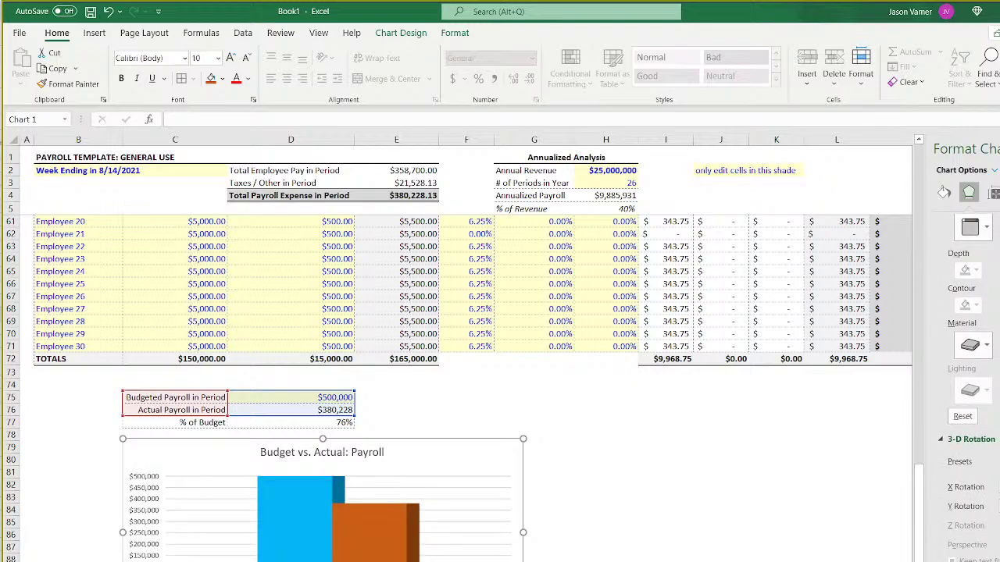
pyautogui.hotkey('ctrl', 'z')
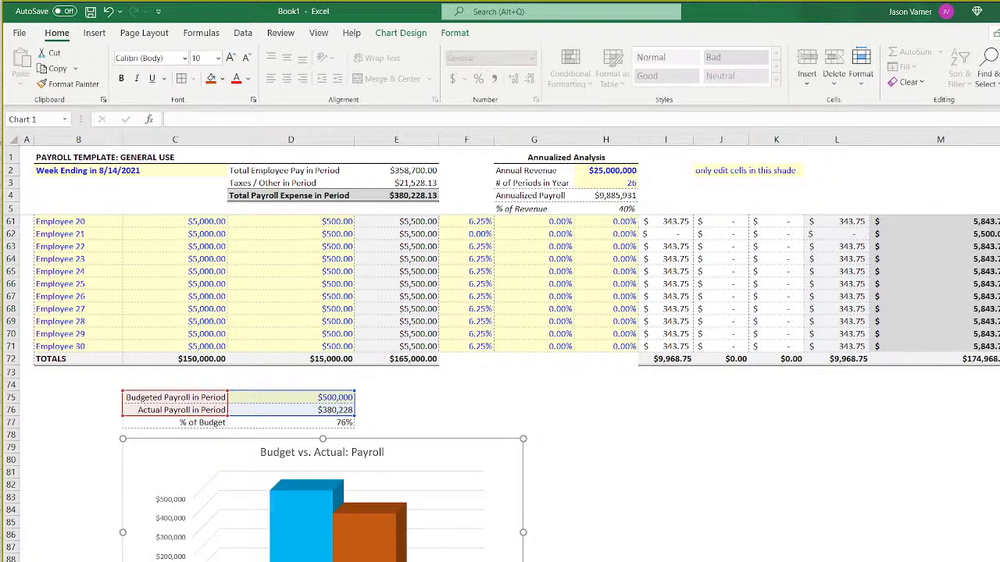
pyautogui.click(733, 496)
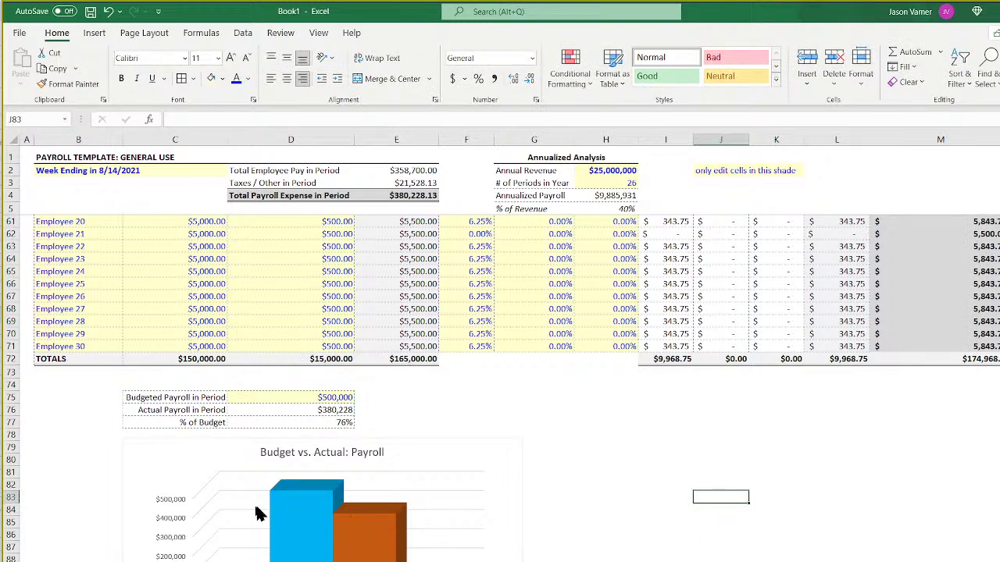
# Set the Budgeted Payroll in Period in cell D75 to 600,000.
pyautogui.moveTo(286, 496)
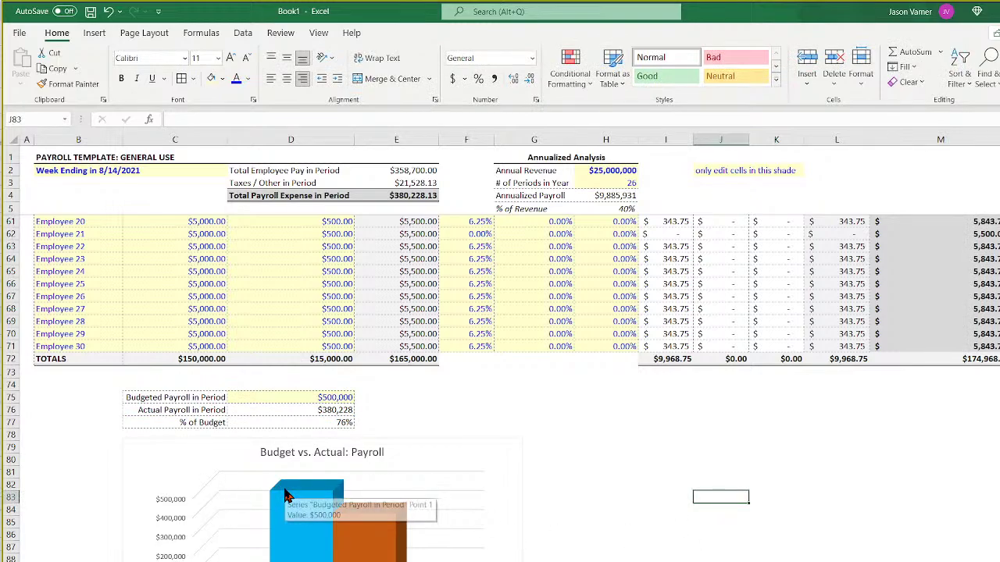
pyautogui.click(332, 397)
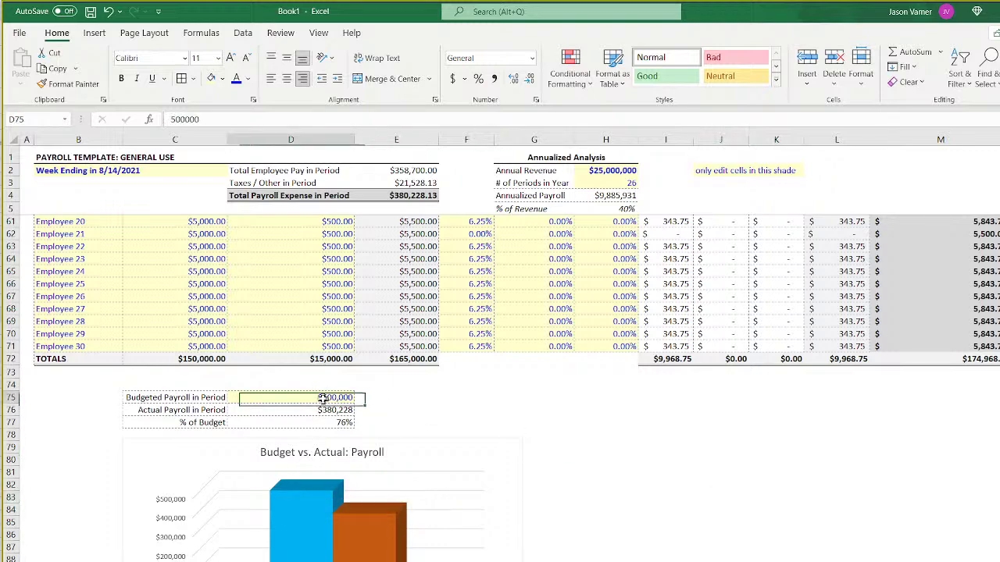
pyautogui.write('600,000')
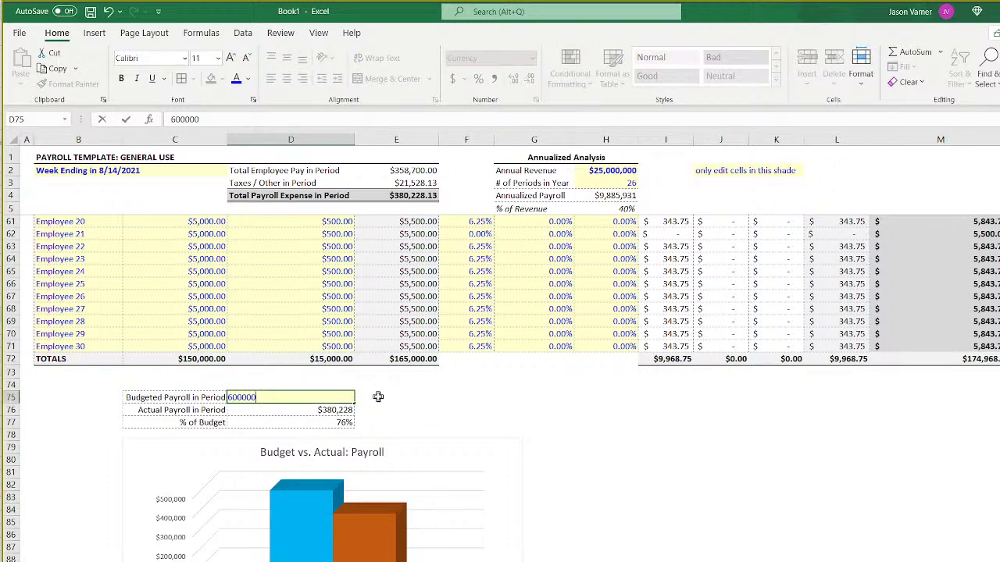
pyautogui.press('Return')
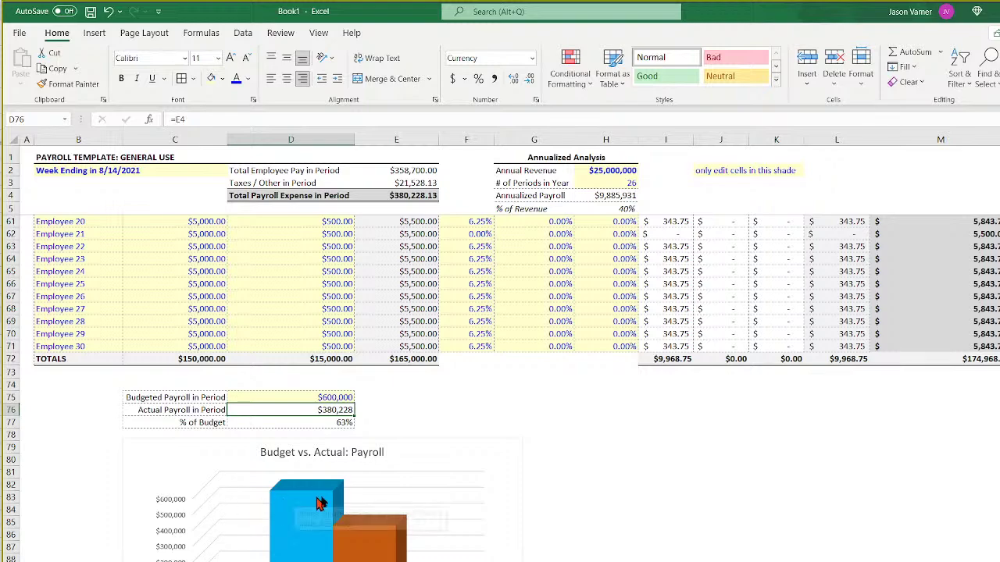
# Change the payroll chart's type to the two-dimensional Clustered Column with separately coloured series.
pyautogui.rightClick(436, 500)
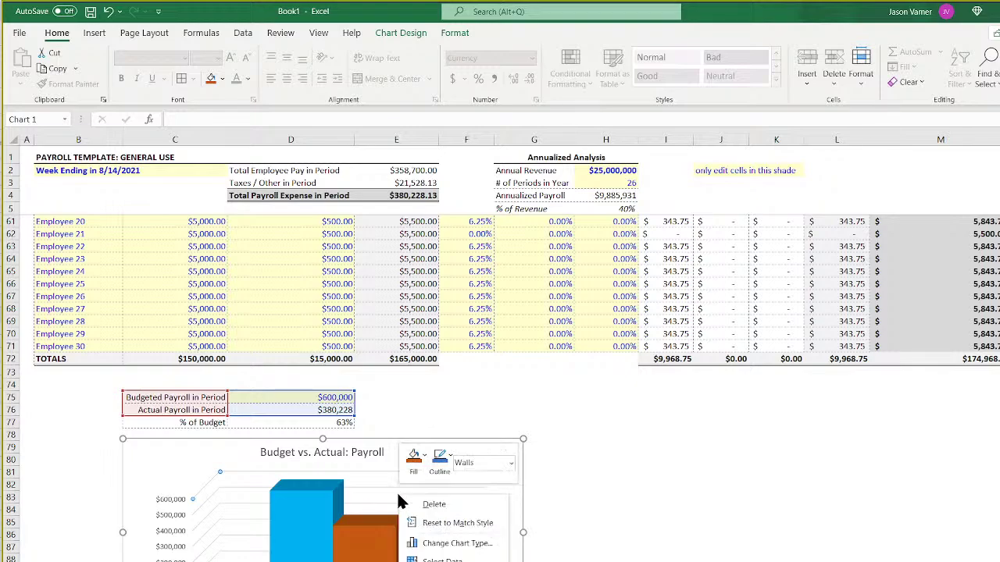
pyautogui.click(488, 543)
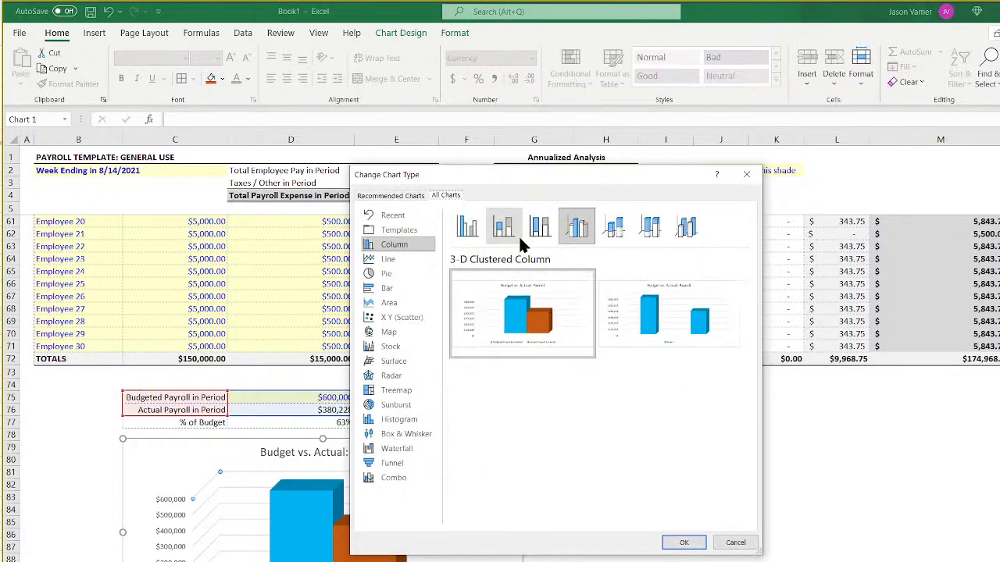
pyautogui.click(471, 241)
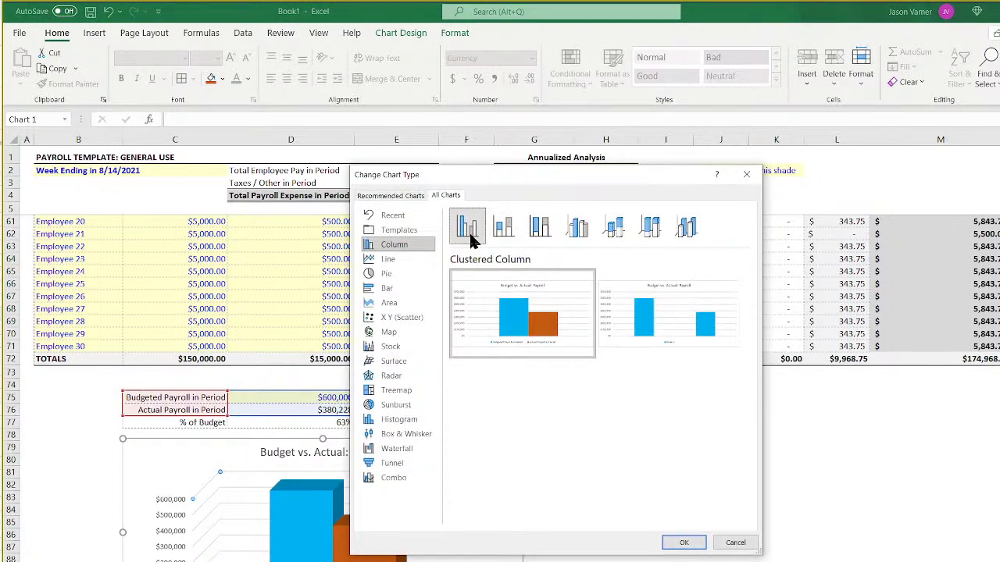
pyautogui.click(684, 542)
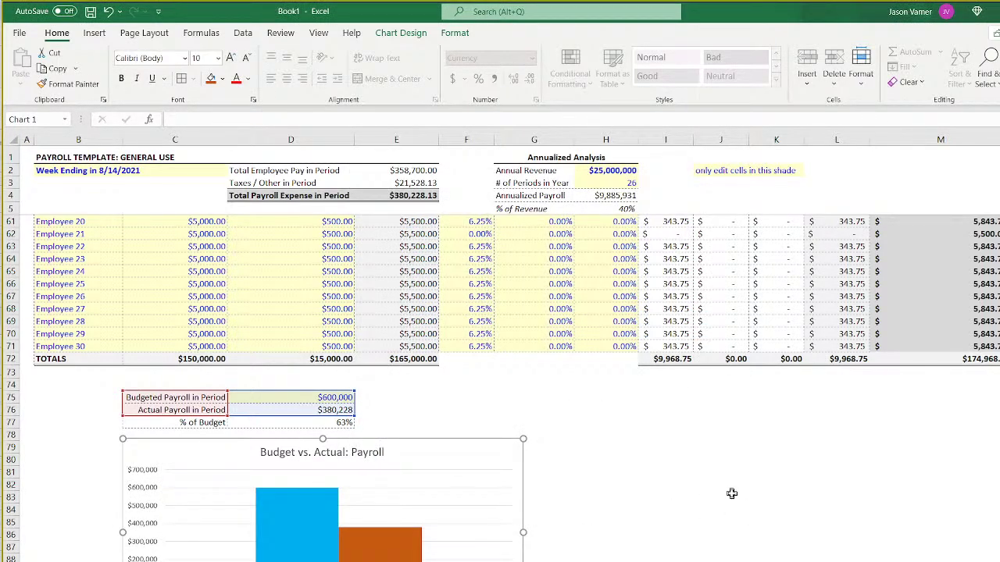
pyautogui.rightClick(302, 512)
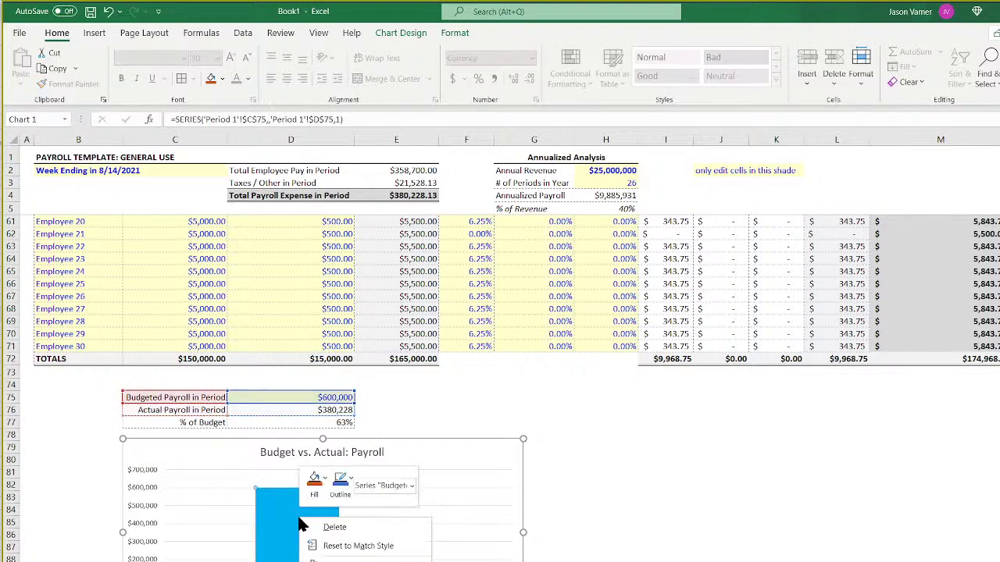
pyautogui.click(347, 504)
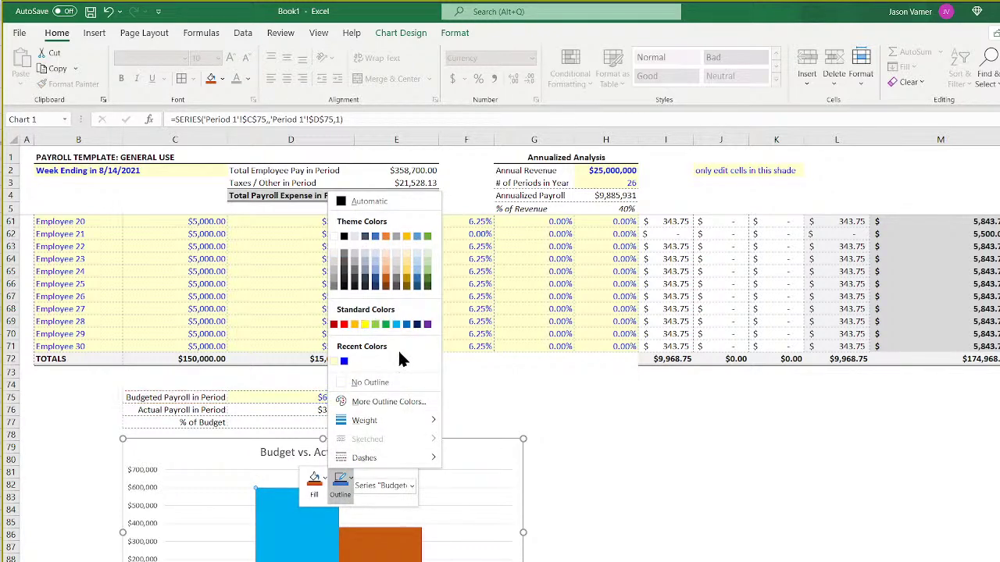
pyautogui.moveTo(391, 469)
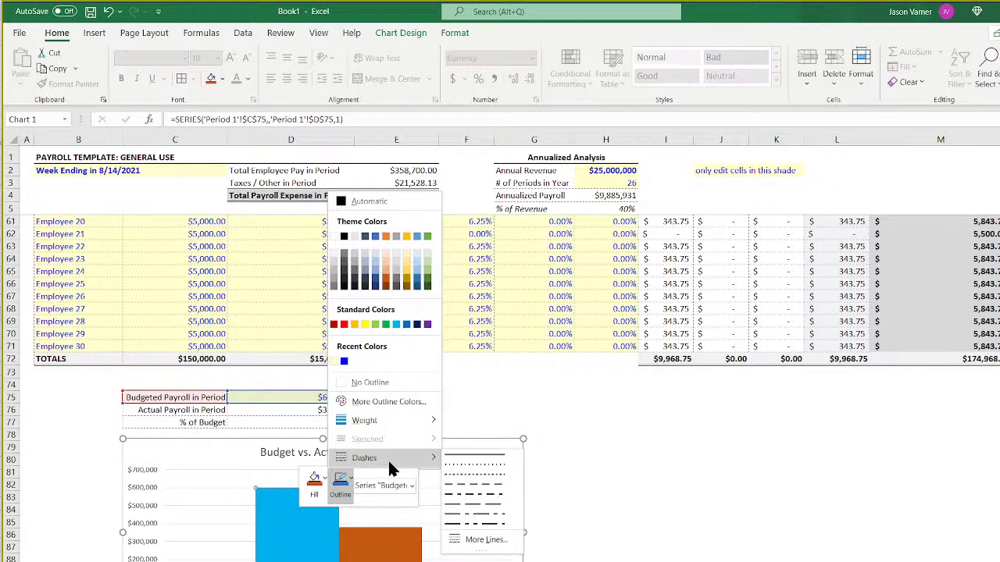
pyautogui.click(384, 383)
pyautogui.press('Escape')
pyautogui.press('Escape')
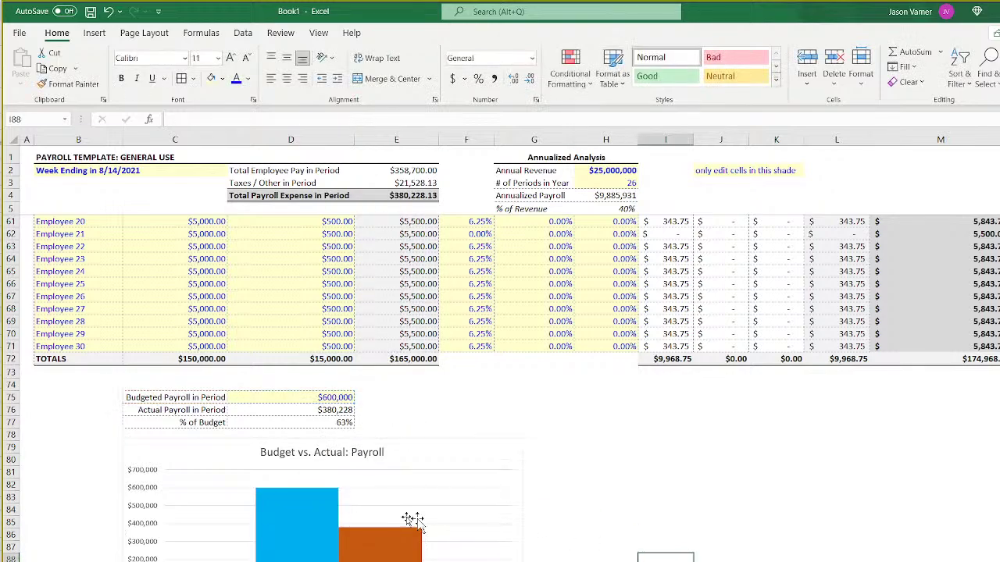
# Outline both the actual and the budgeted payroll columns of the chart in black.
pyautogui.rightClick(412, 522)
pyautogui.click(435, 500)
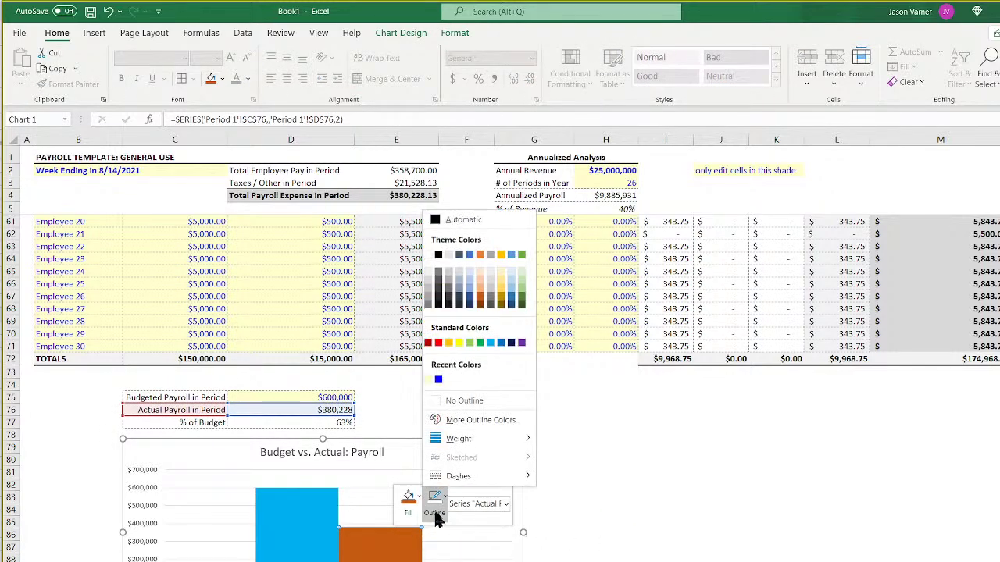
pyautogui.click(440, 261)
pyautogui.rightClick(305, 535)
pyautogui.click(341, 512)
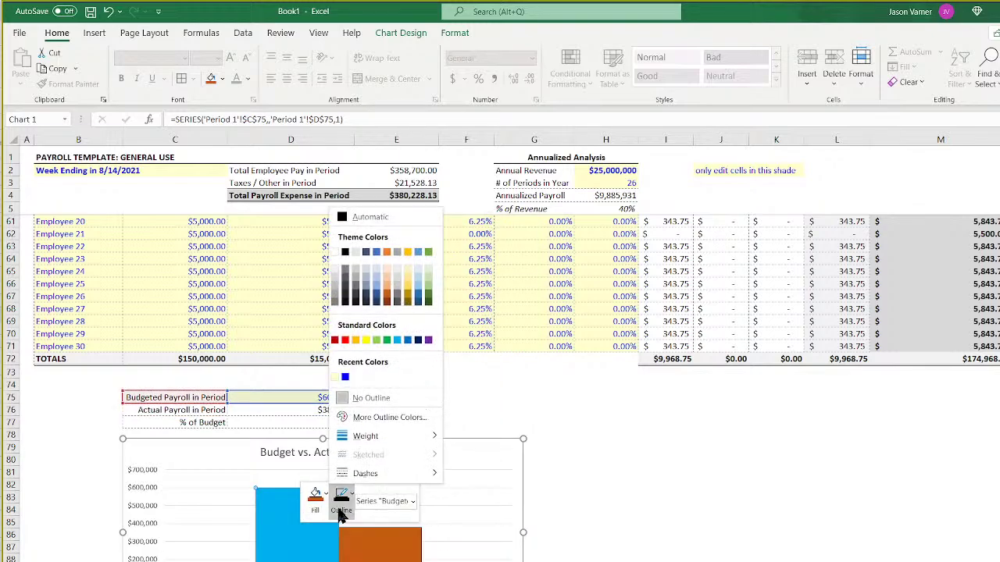
pyautogui.click(344, 251)
pyautogui.click(721, 535)
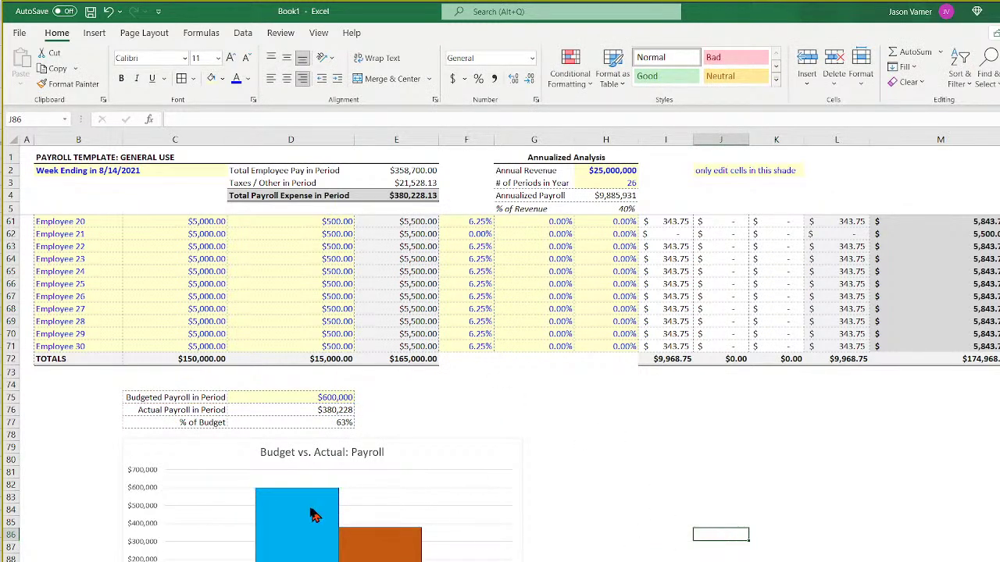
# Add data labels to both chart columns in the Data Callout style.
pyautogui.click(507, 443)
pyautogui.click(539, 448)
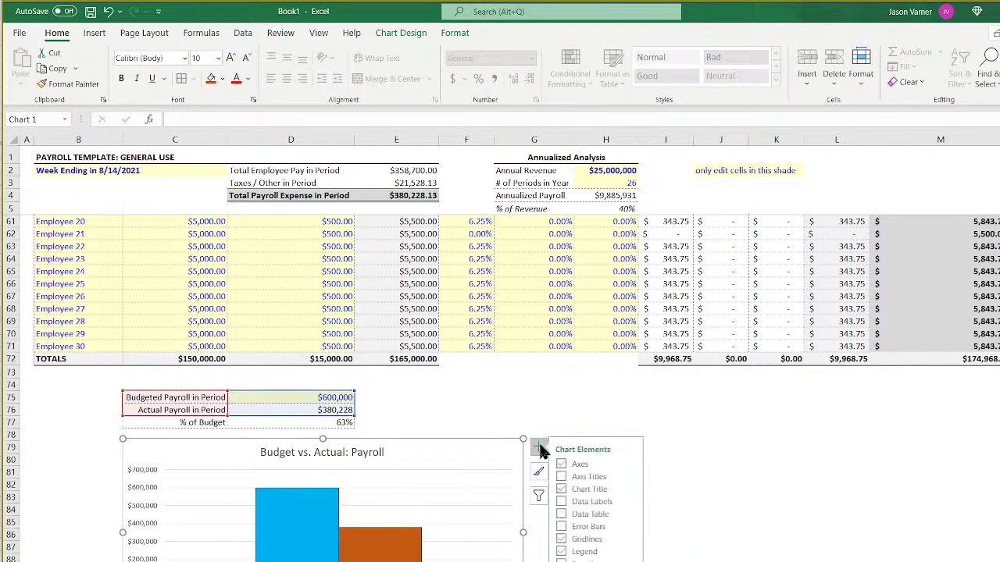
pyautogui.click(601, 503)
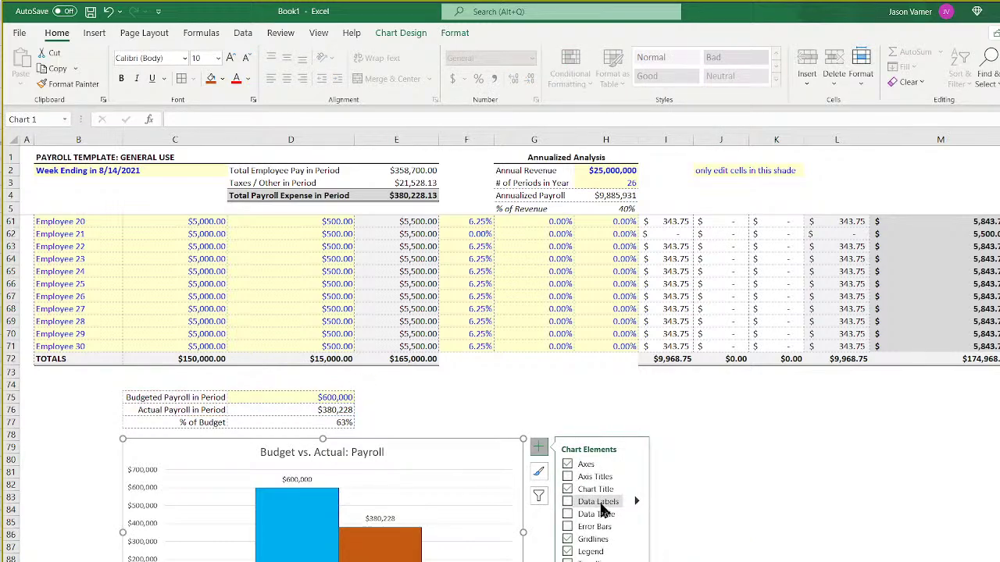
pyautogui.click(602, 505)
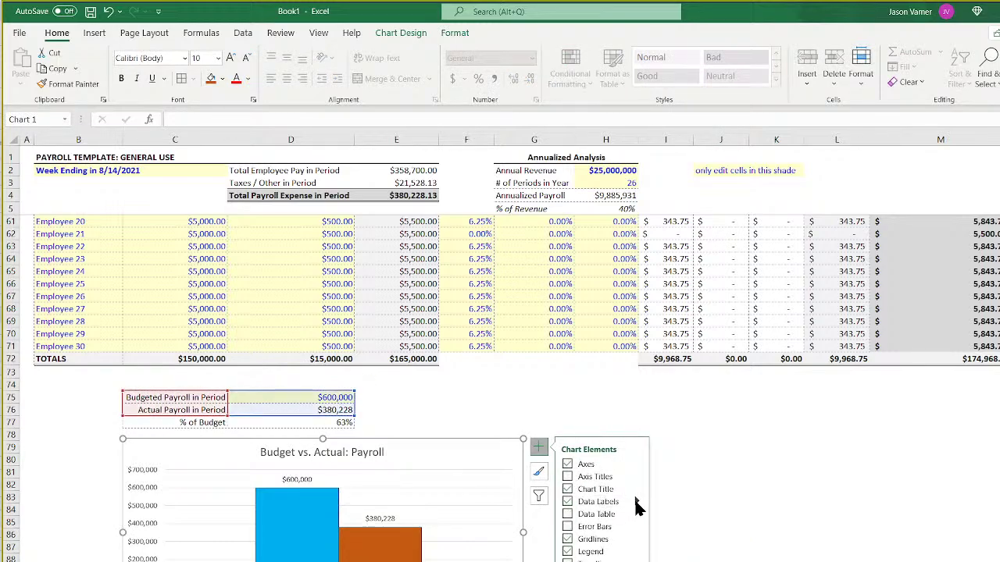
pyautogui.moveTo(636, 504)
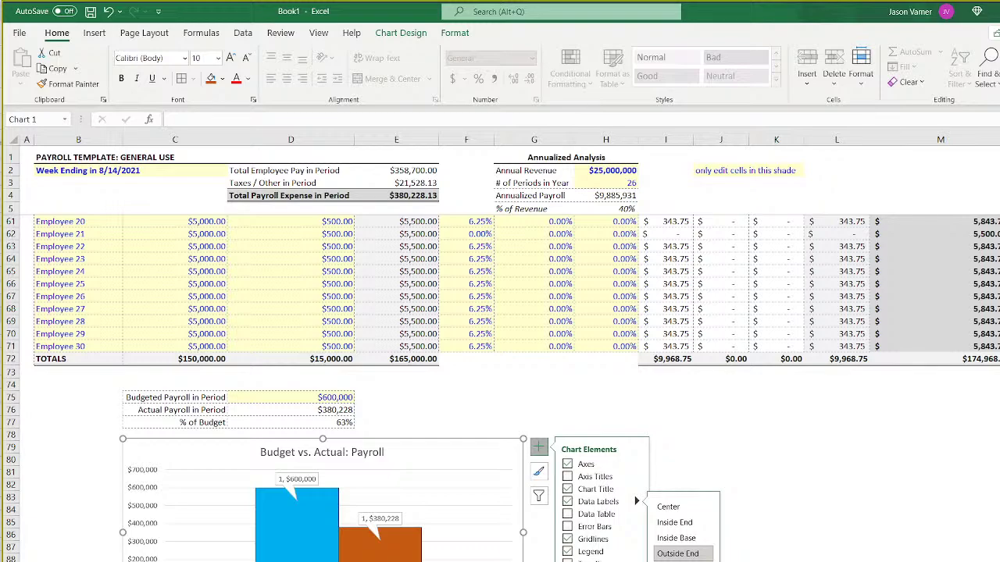
pyautogui.click(678, 561)
# Remove the category name from the data callouts of both series, keeping only the value.
pyautogui.click(678, 561)
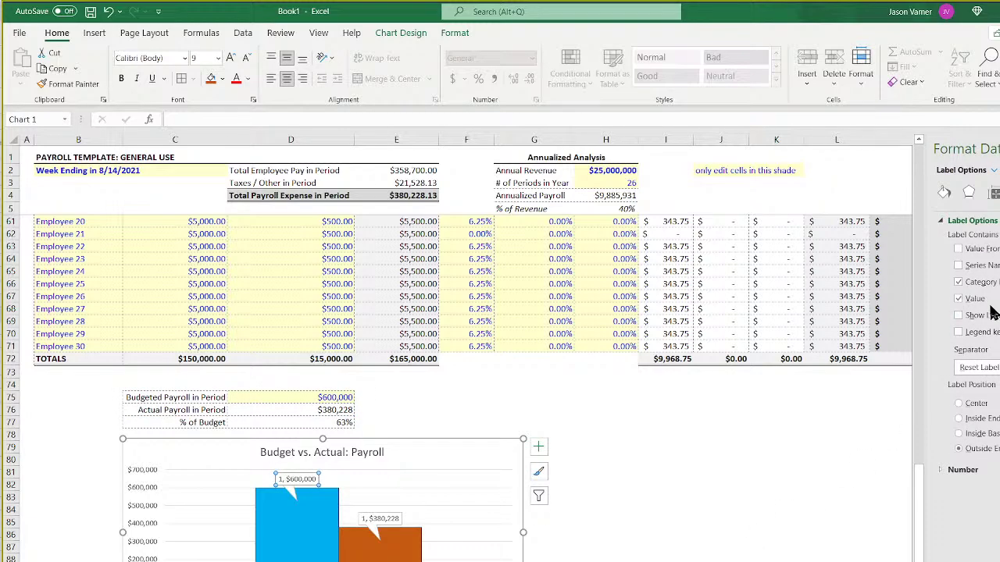
pyautogui.click(958, 283)
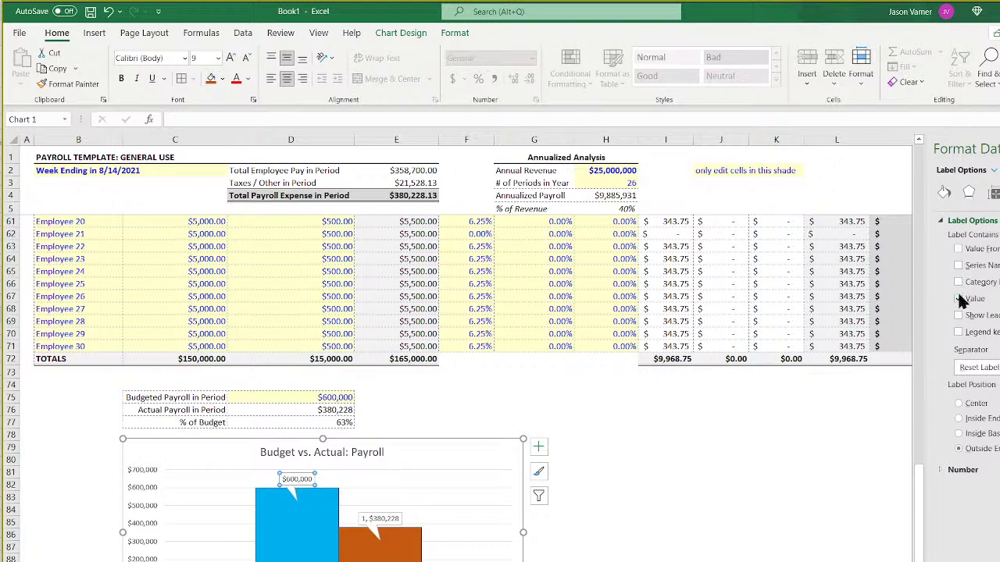
pyautogui.click(380, 519)
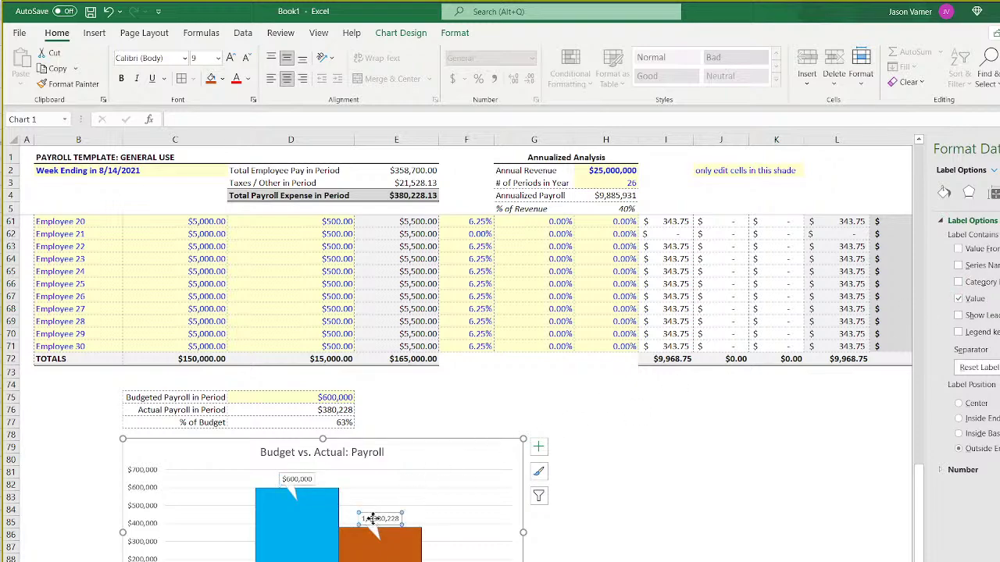
pyautogui.click(959, 283)
# Fill the data callouts of the actual and budgeted series with a light grey shade.
pyautogui.rightClick(389, 520)
pyautogui.click(407, 489)
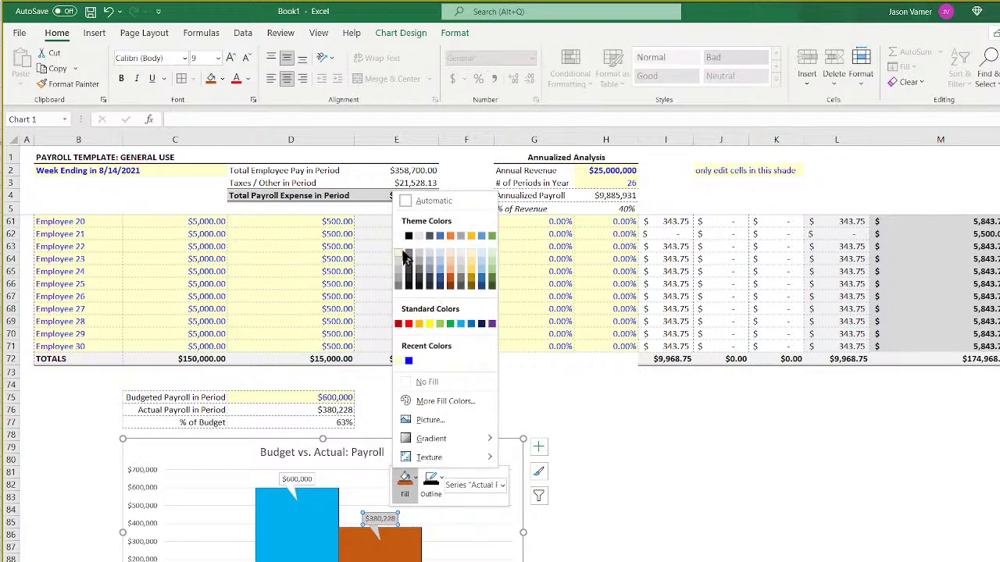
pyautogui.click(399, 252)
pyautogui.rightClick(297, 480)
pyautogui.click(314, 440)
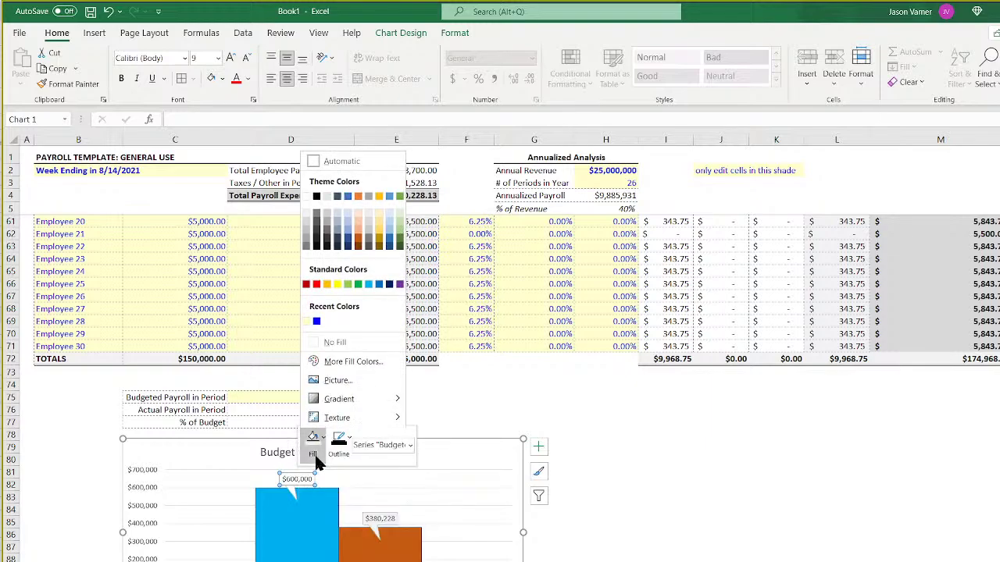
pyautogui.click(309, 213)
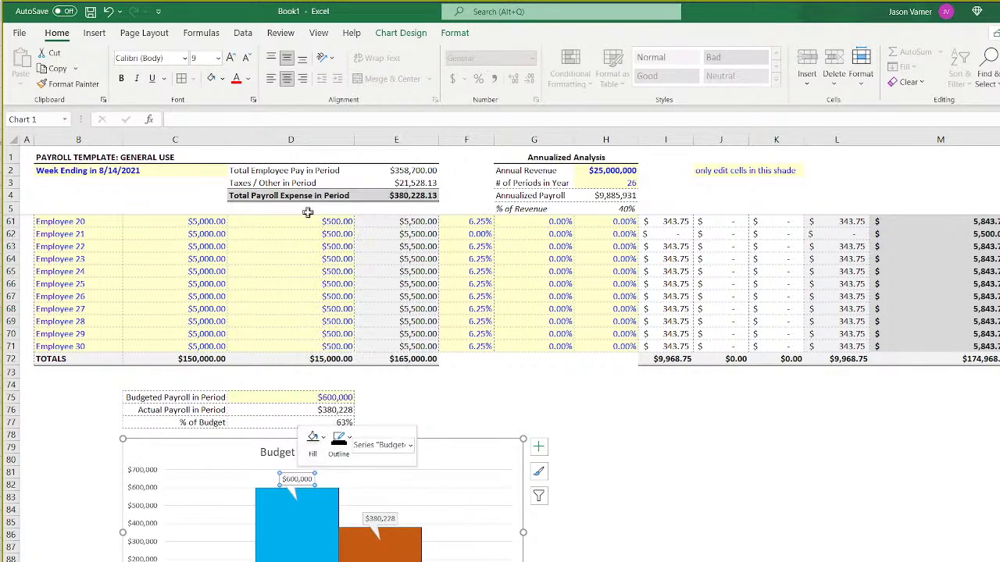
# Fill the chart area with light grey and give it a black outline.
pyautogui.rightClick(451, 459)
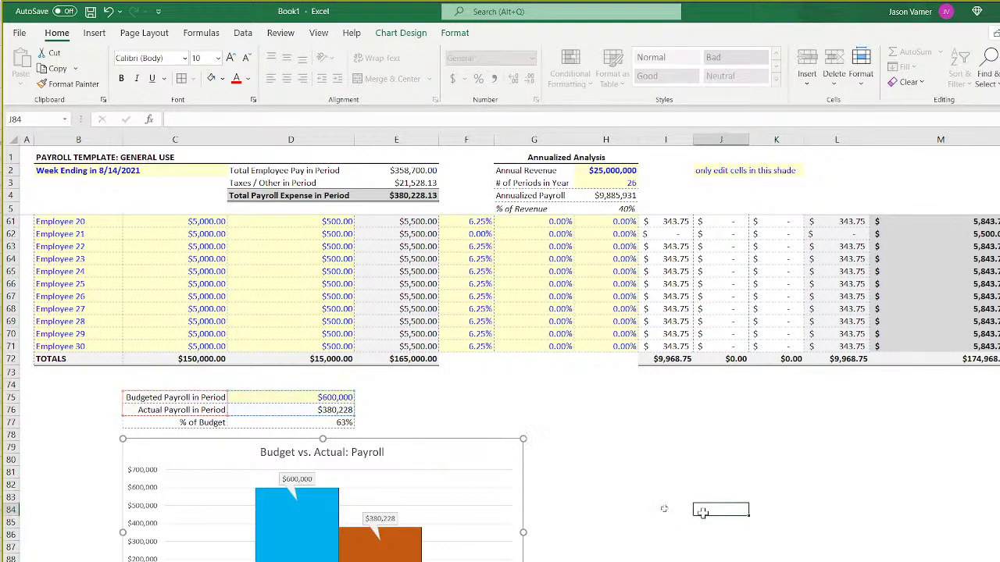
pyautogui.rightClick(444, 467)
pyautogui.click(458, 500)
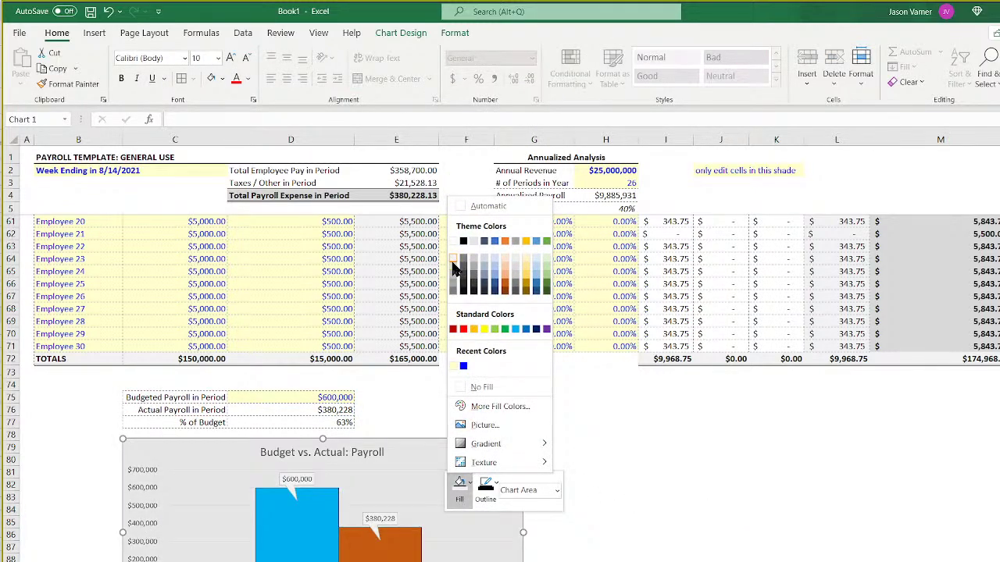
pyautogui.click(453, 265)
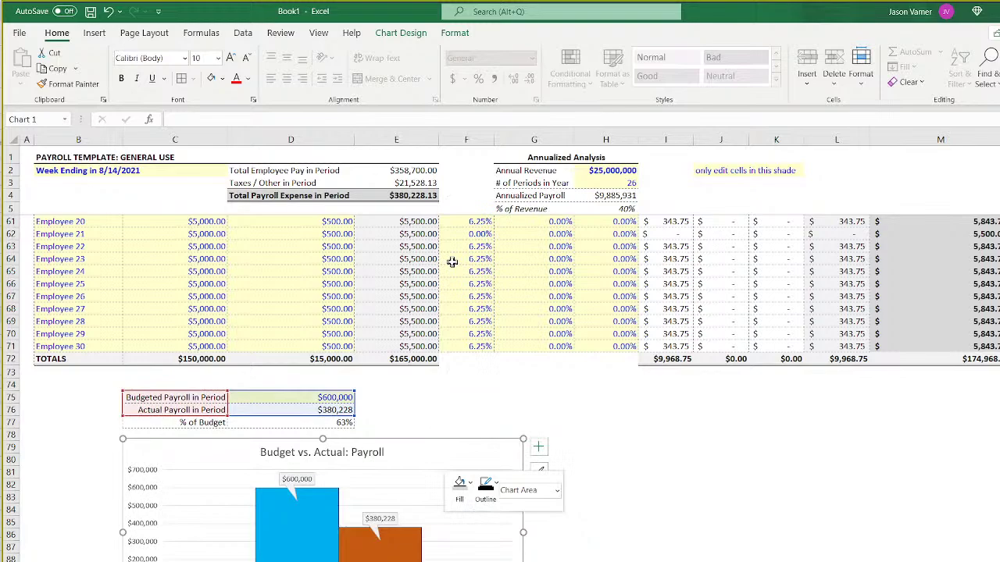
pyautogui.rightClick(446, 459)
pyautogui.click(486, 480)
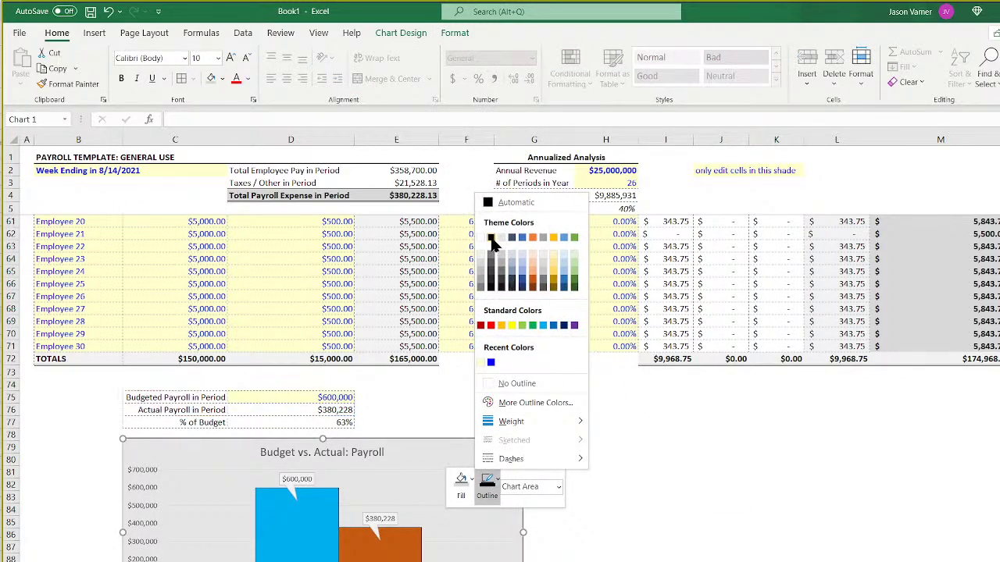
pyautogui.click(490, 237)
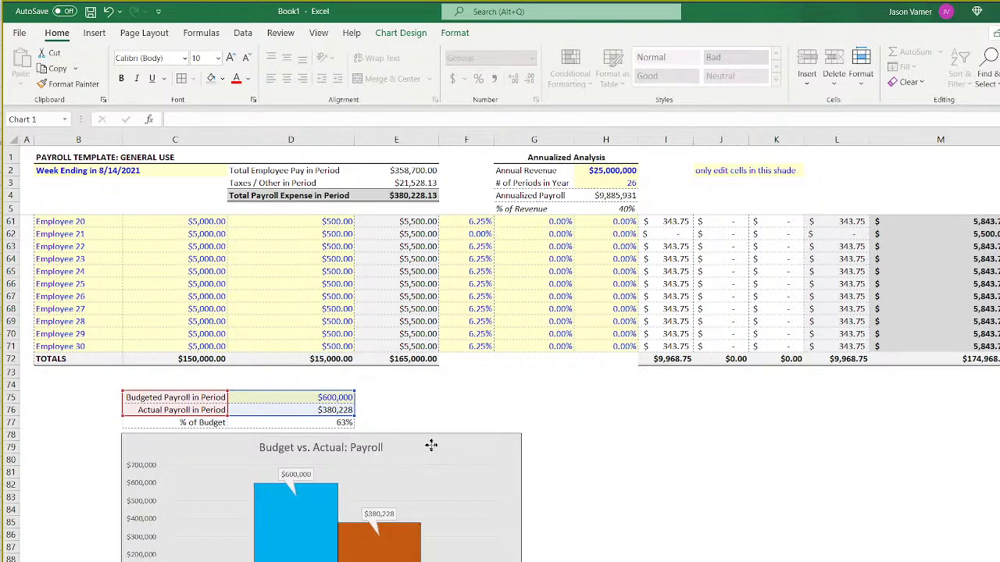
# Move the chart up directly beneath the % of Budget row and make it slightly taller and wider.
pyautogui.moveTo(432, 445); pyautogui.dragTo(431, 442)
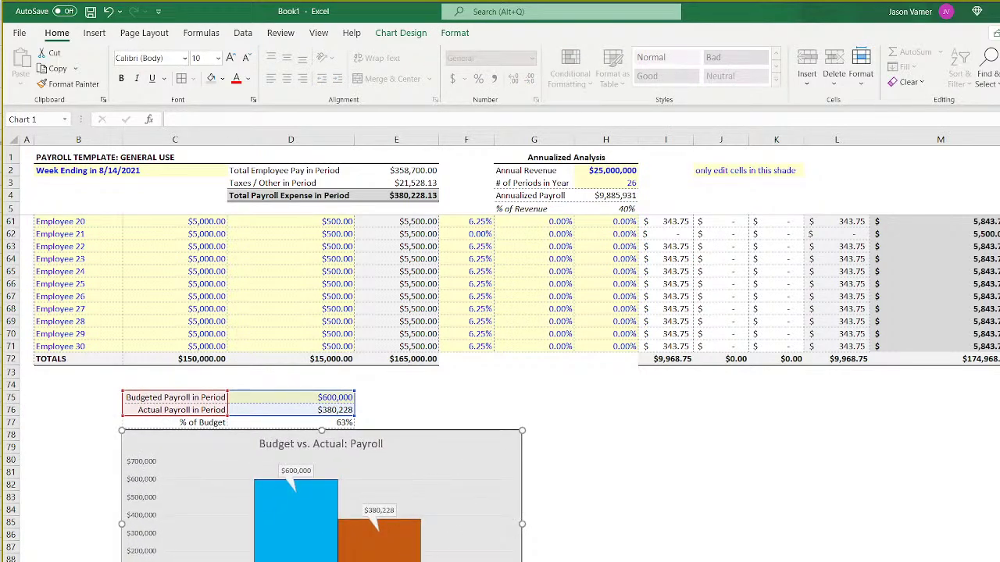
pyautogui.moveTo(322, 561); pyautogui.dragTo(322, 561)
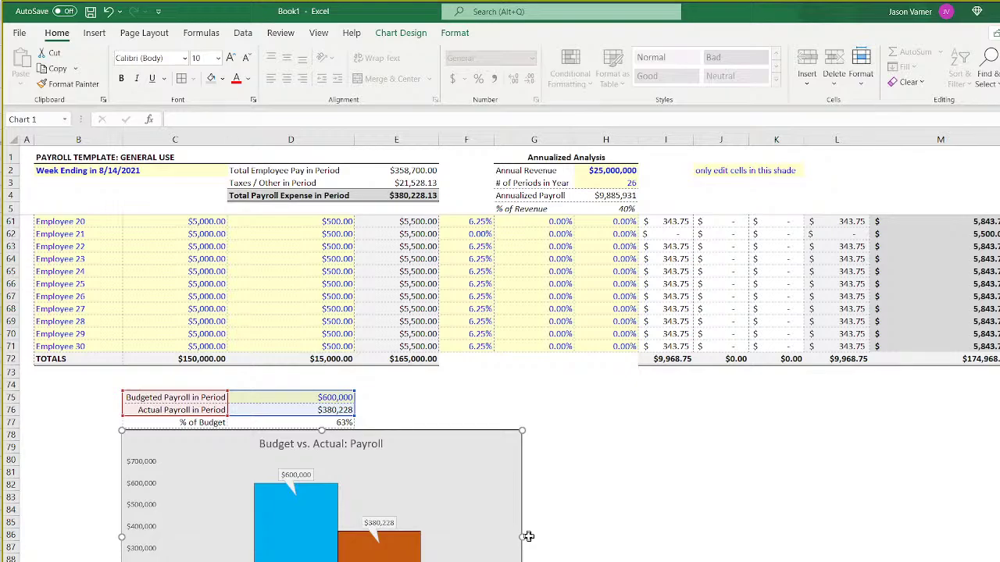
pyautogui.moveTo(523, 537); pyautogui.dragTo(544, 536)
pyautogui.click(677, 550)
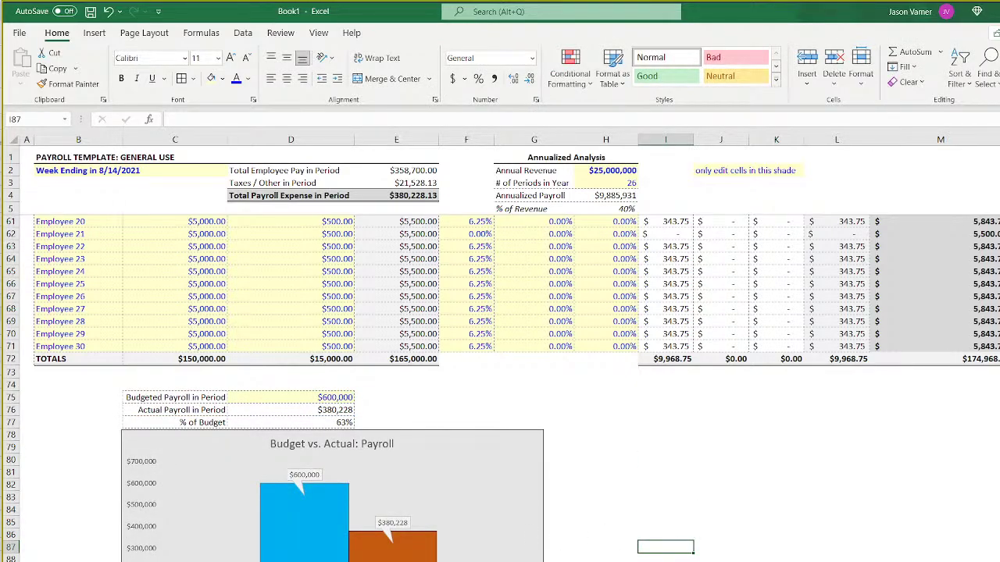
pyautogui.scroll(18, 500, 391)
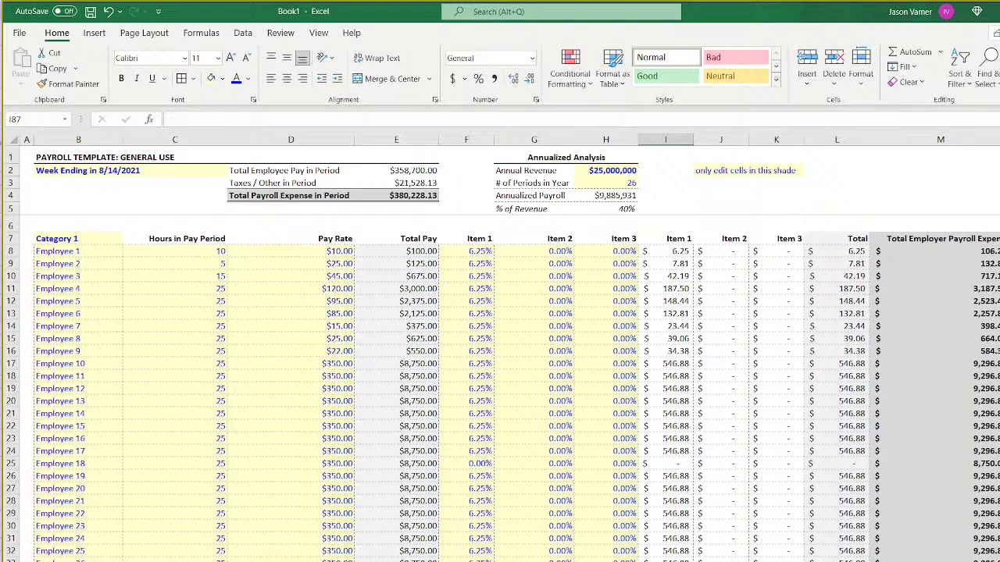
pyautogui.scroll(-7, 331, 370)
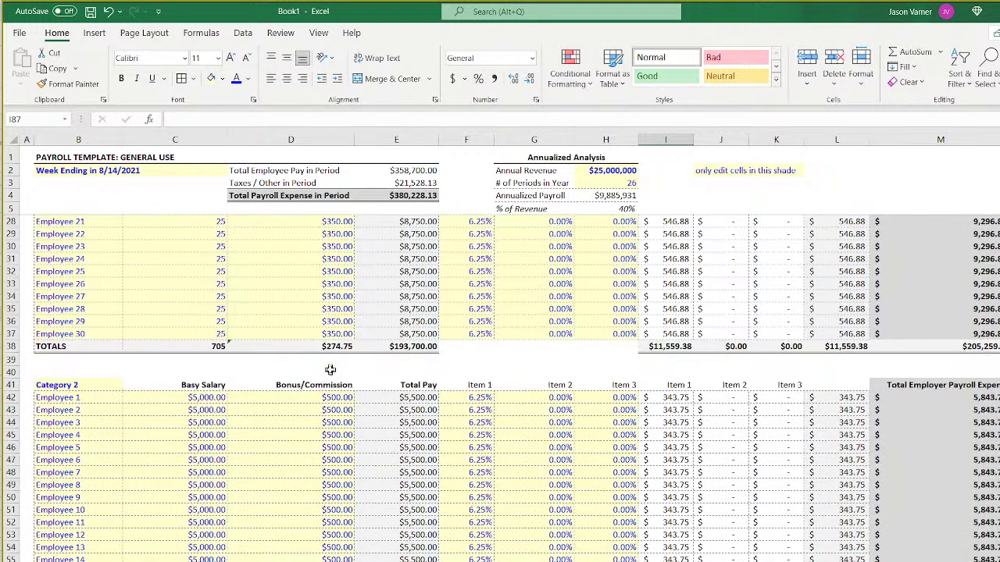
pyautogui.scroll(-11, 331, 370)
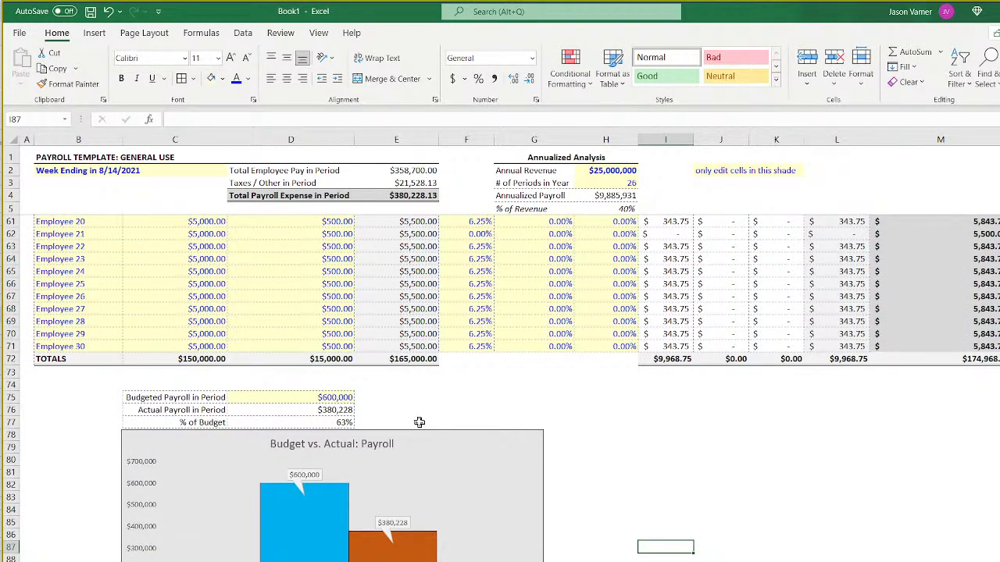
pyautogui.click(331, 397)
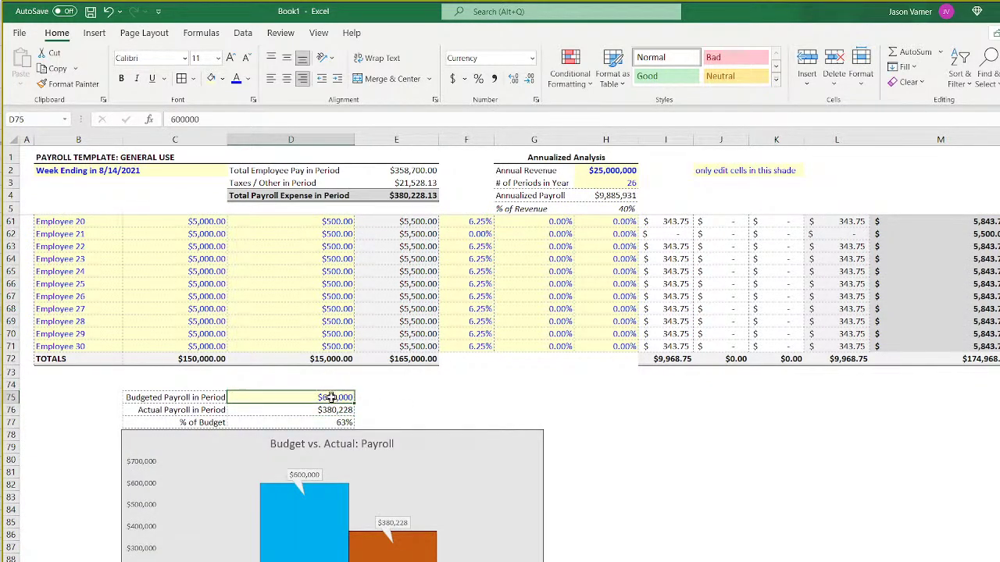
# Make the chart title "Budget vs. Actual: Payroll" bold.
pyautogui.click(358, 446)
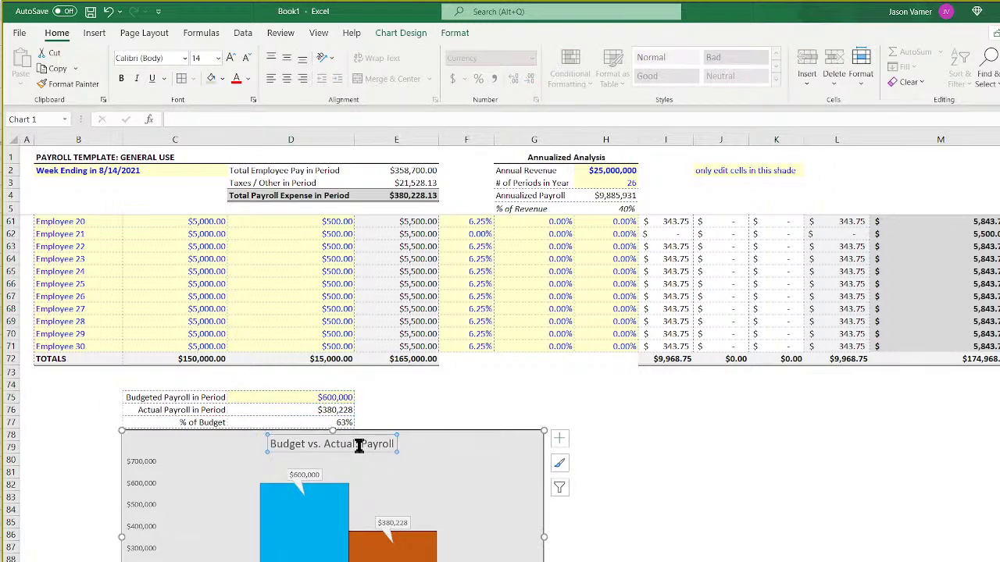
pyautogui.moveTo(271, 443); pyautogui.dragTo(446, 439)
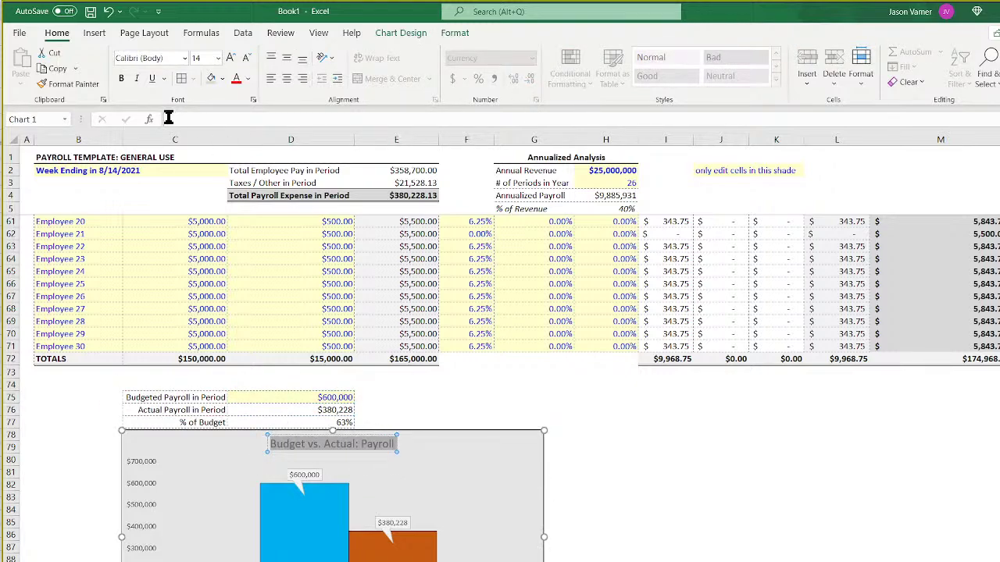
pyautogui.click(121, 78)
pyautogui.click(741, 532)
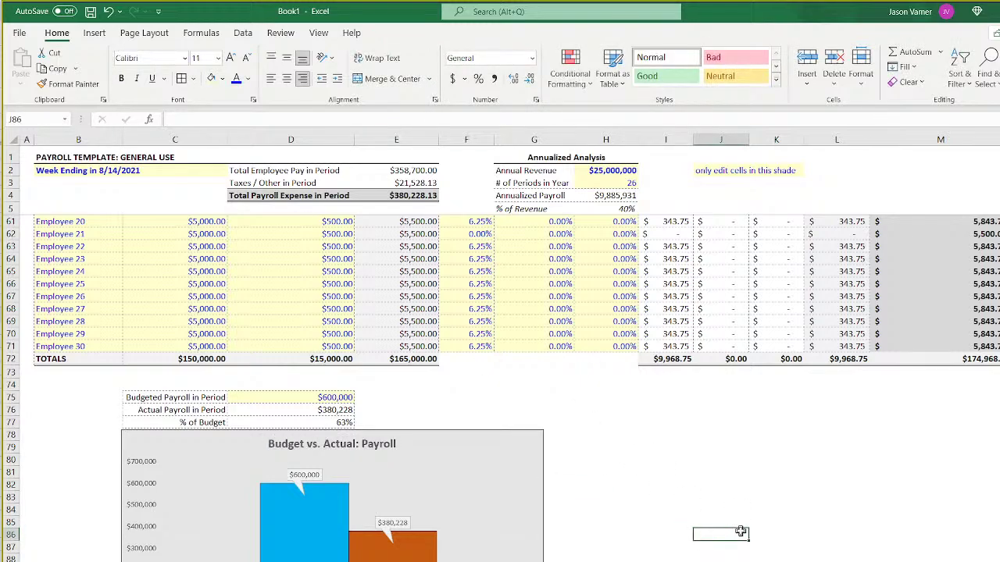
pyautogui.scroll(18, 289, 383)
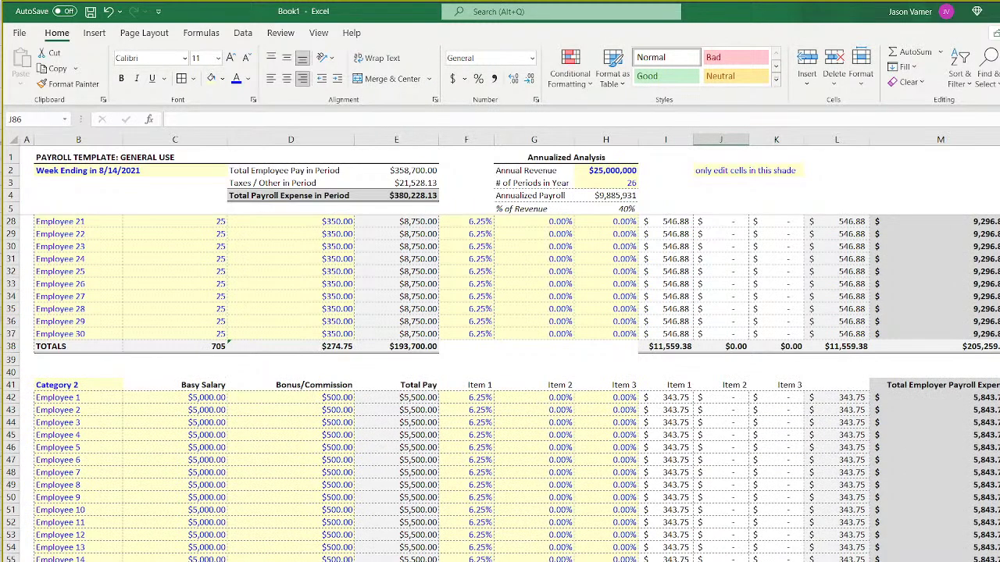
pyautogui.click(203, 363)
pyautogui.click(273, 374)
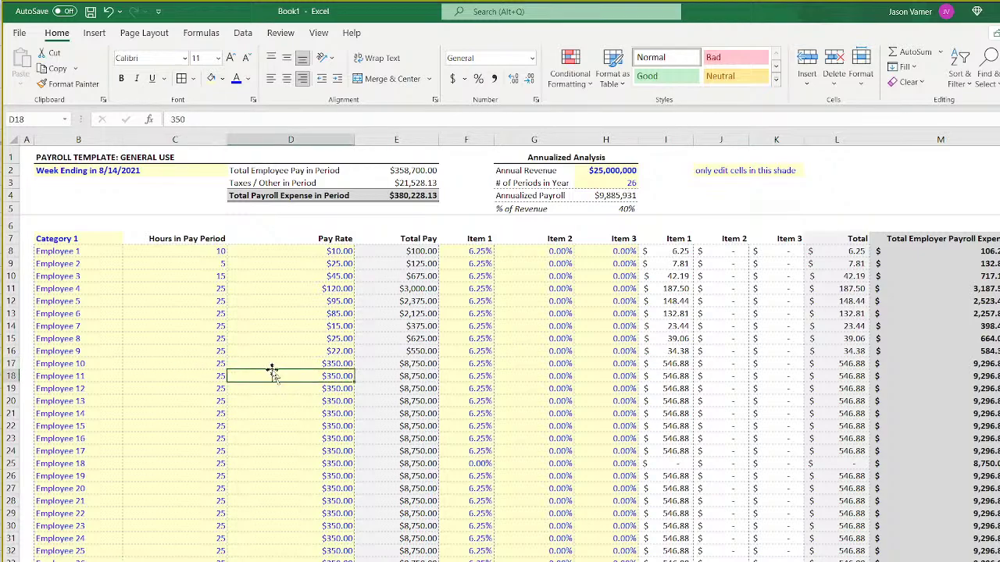
pyautogui.moveTo(201, 376); pyautogui.dragTo(287, 377)
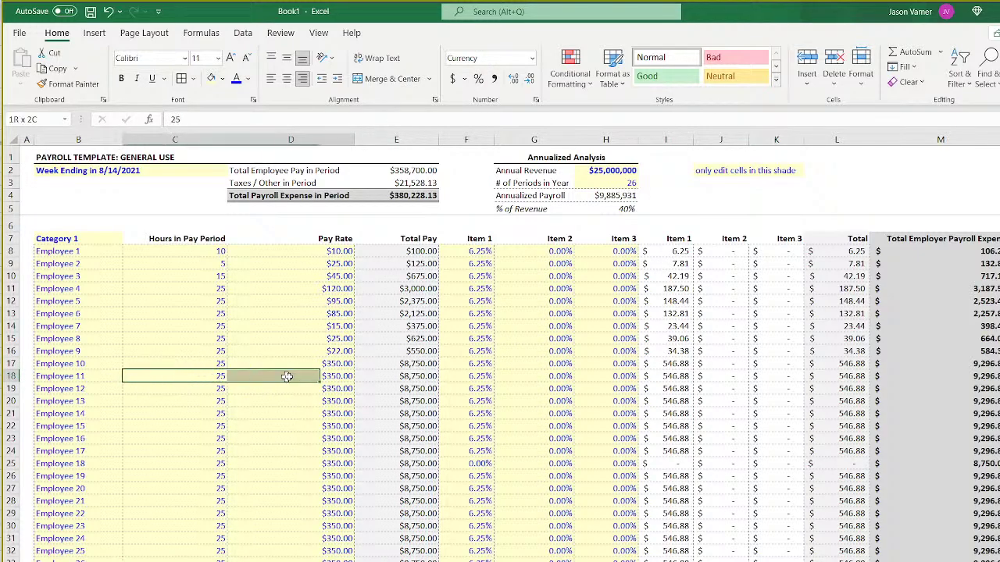
# Examine how total pay is calculated for an hourly employee in Category 1 and a salaried employee in Category 2.
pyautogui.click(194, 378)
pyautogui.click(319, 377)
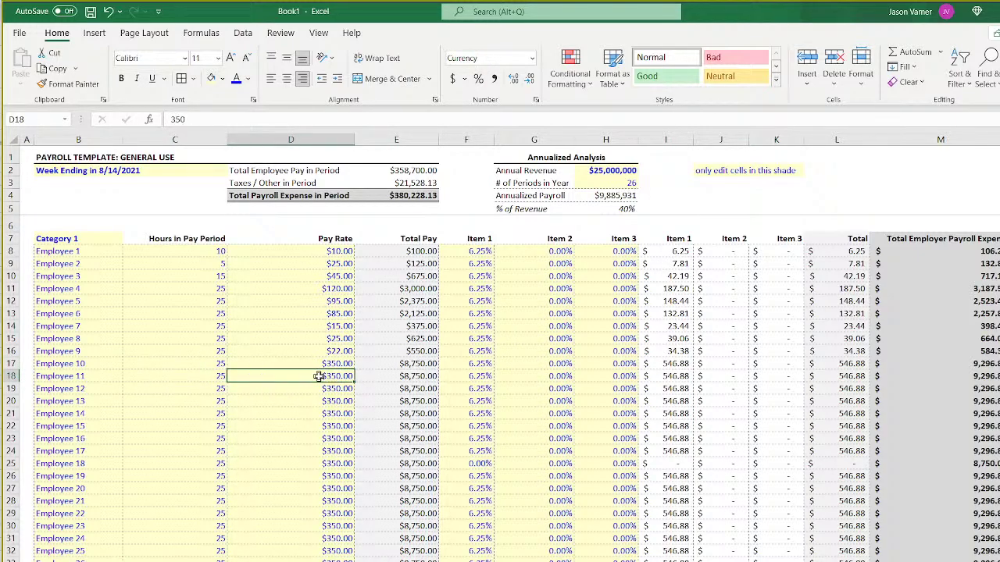
pyautogui.click(419, 377)
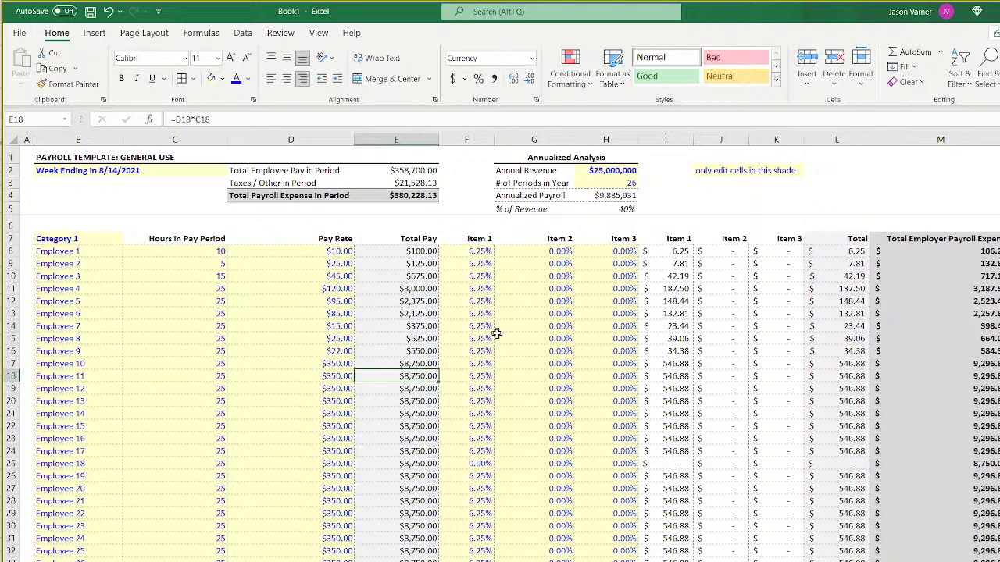
pyautogui.scroll(-11, 246, 445)
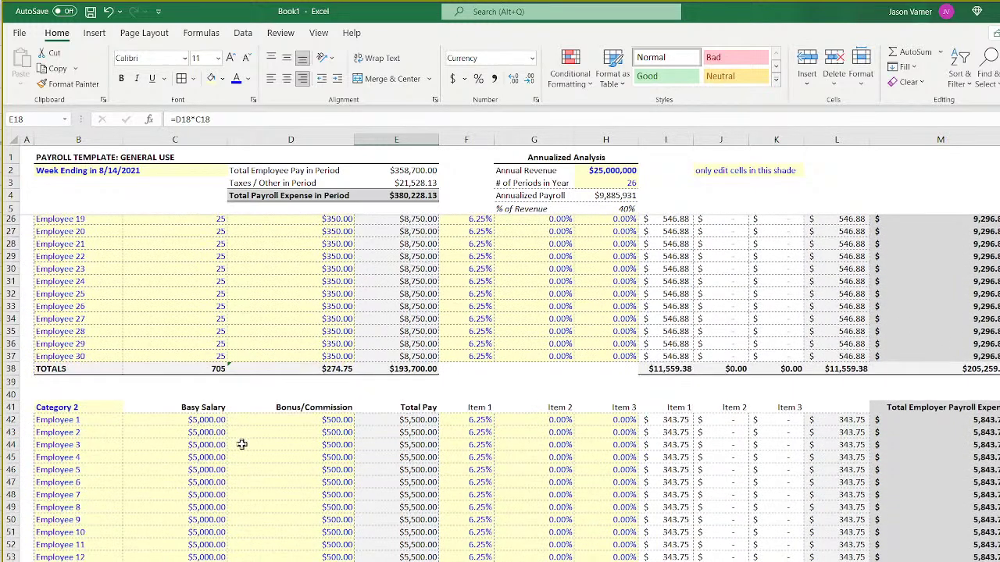
pyautogui.click(185, 396)
pyautogui.click(289, 368)
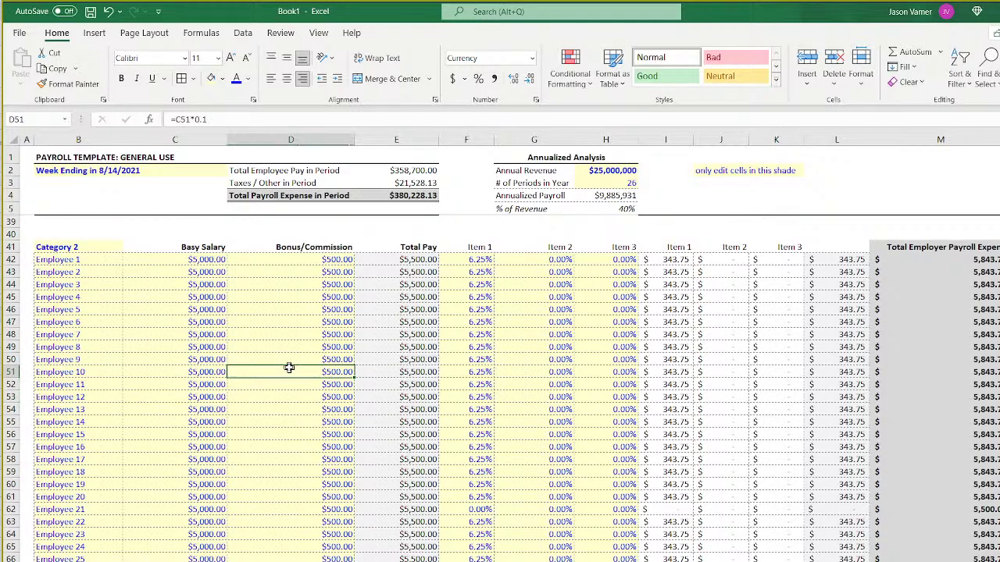
pyautogui.click(399, 367)
pyautogui.scroll(11, 318, 448)
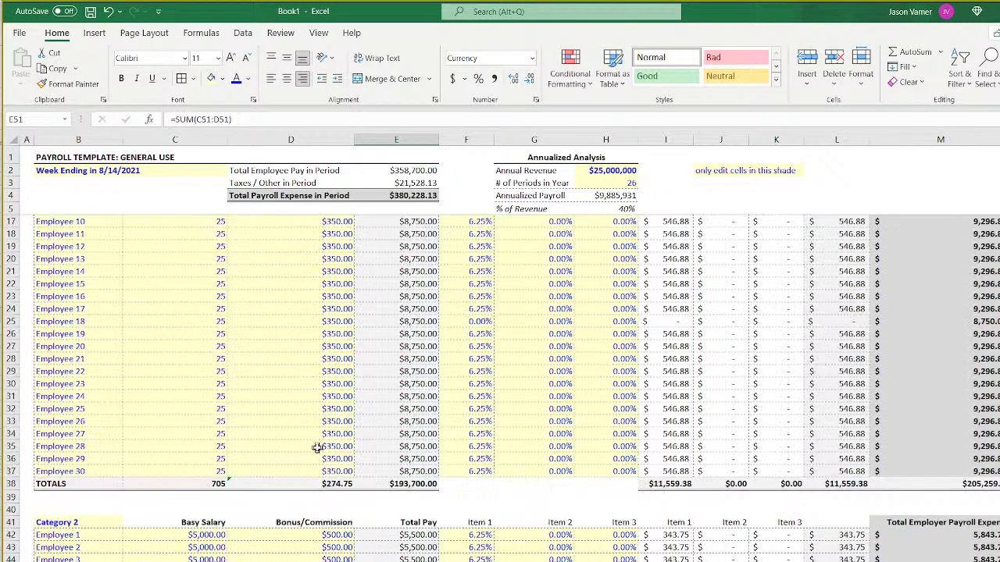
# Review the Category 1 and Category 2 sections, from their headings down to the budget versus actual chart.
pyautogui.click(55, 240)
pyautogui.scroll(-7, 79, 439)
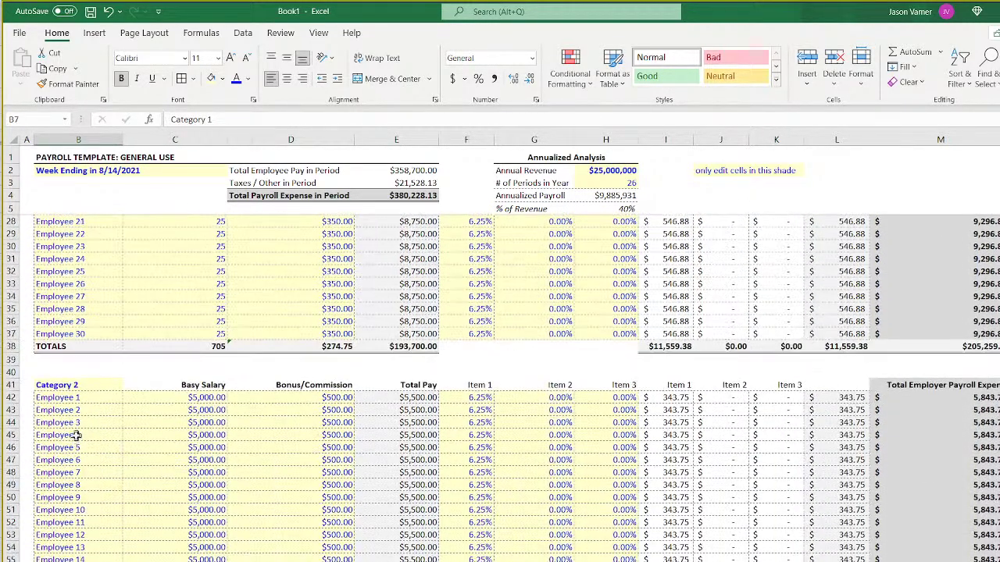
pyautogui.click(80, 382)
pyautogui.scroll(7, 167, 432)
pyautogui.scroll(-14, 166, 432)
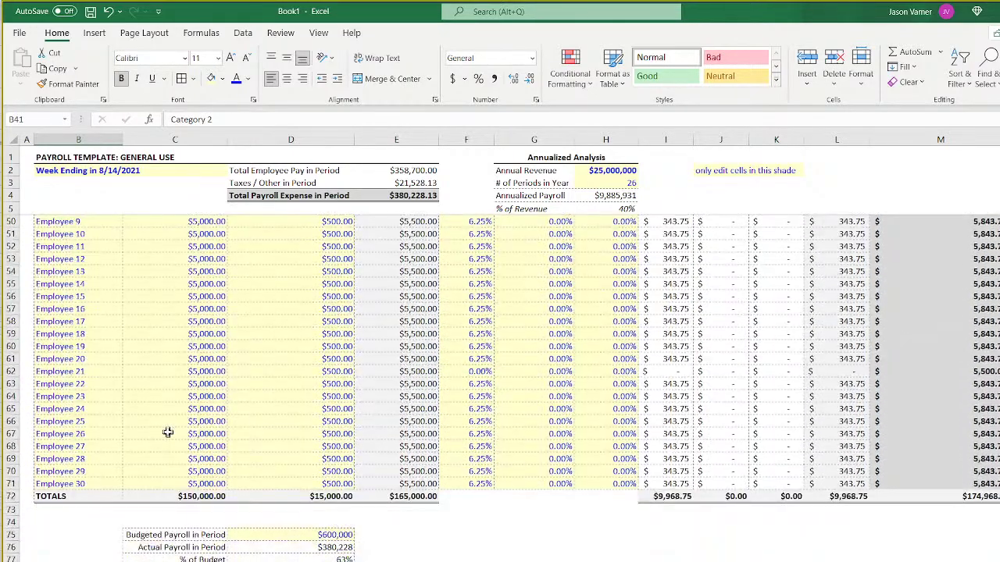
pyautogui.scroll(15, 478, 399)
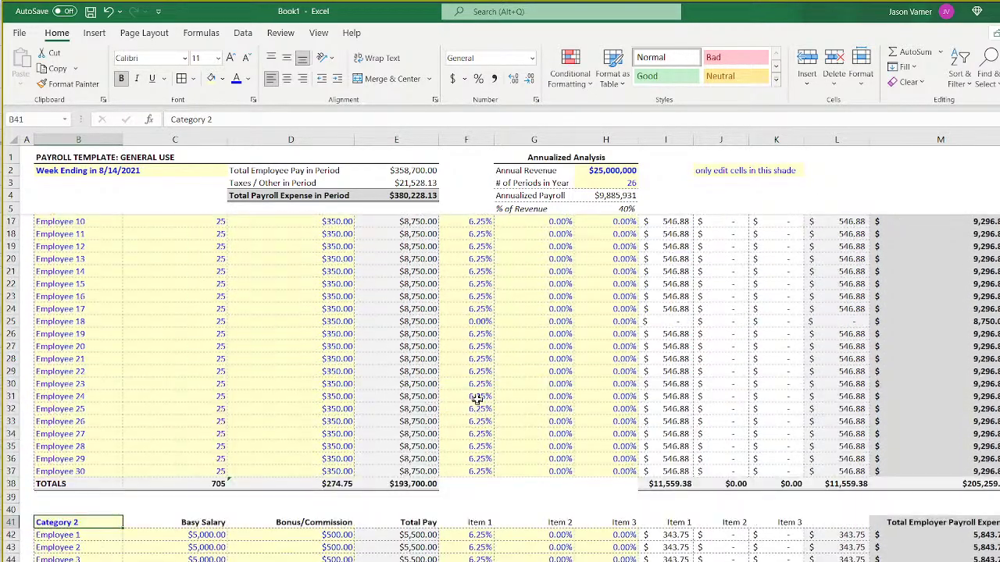
pyautogui.scroll(-14, 187, 450)
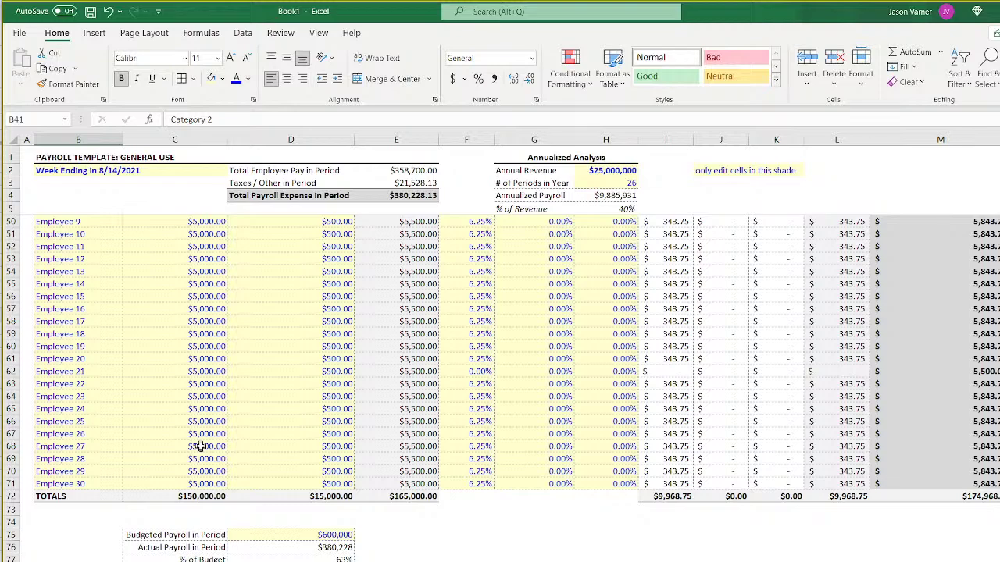
pyautogui.scroll(-7, 422, 406)
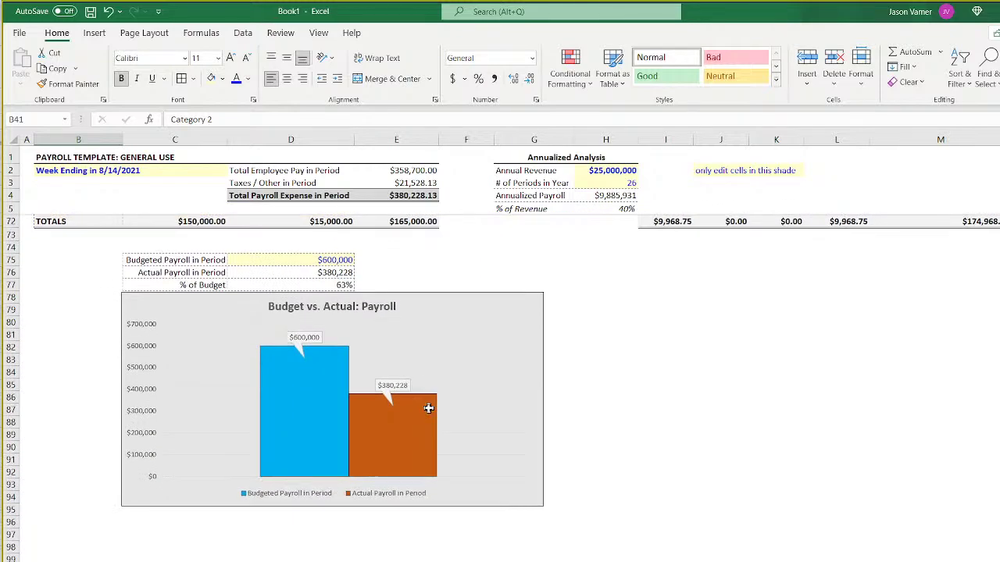
pyautogui.click(673, 407)
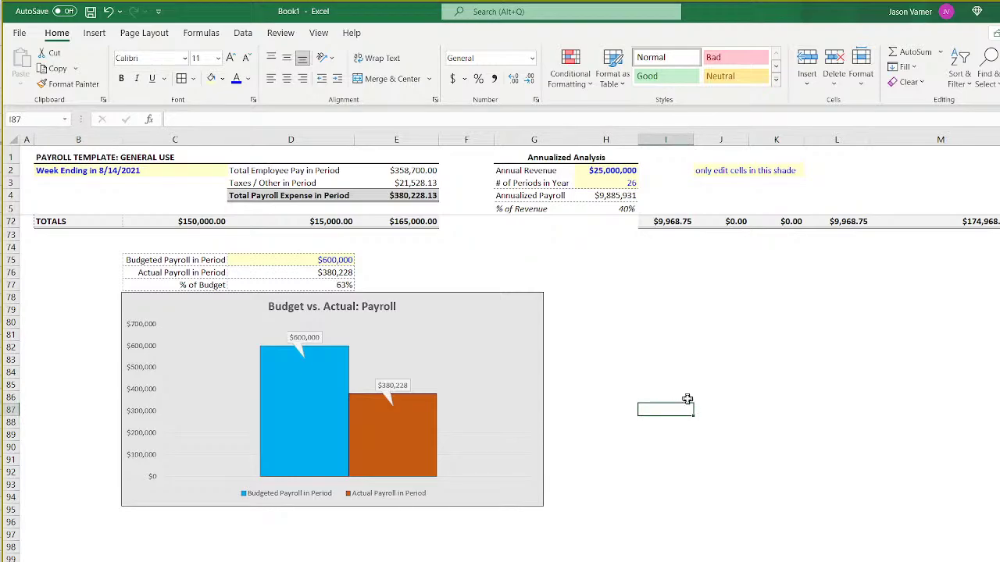
pyautogui.scroll(4, 687, 399)
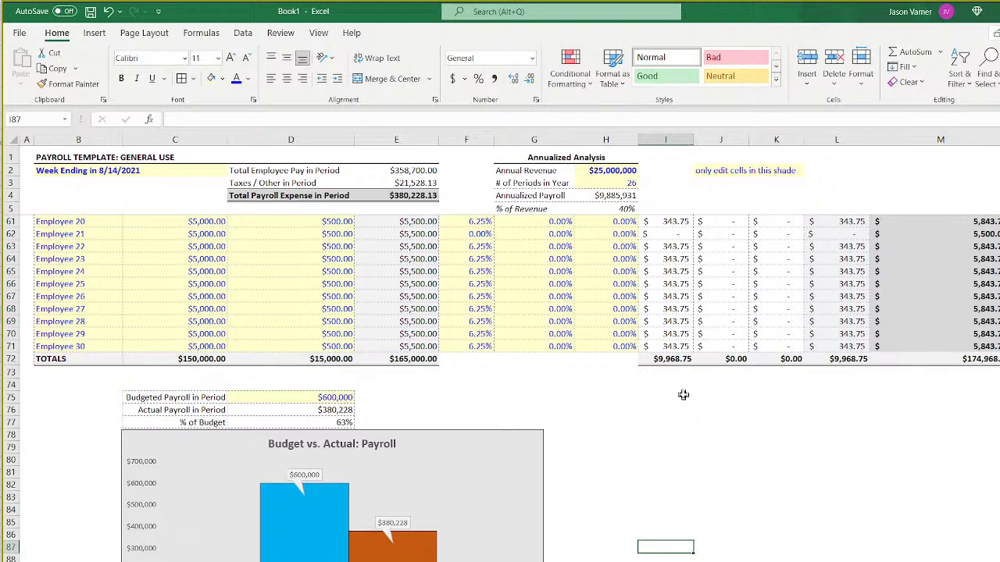
# Check the budgeted, actual and % of Budget cells above the chart, and set Budgeted Payroll in Period to 250000.
pyautogui.click(453, 451)
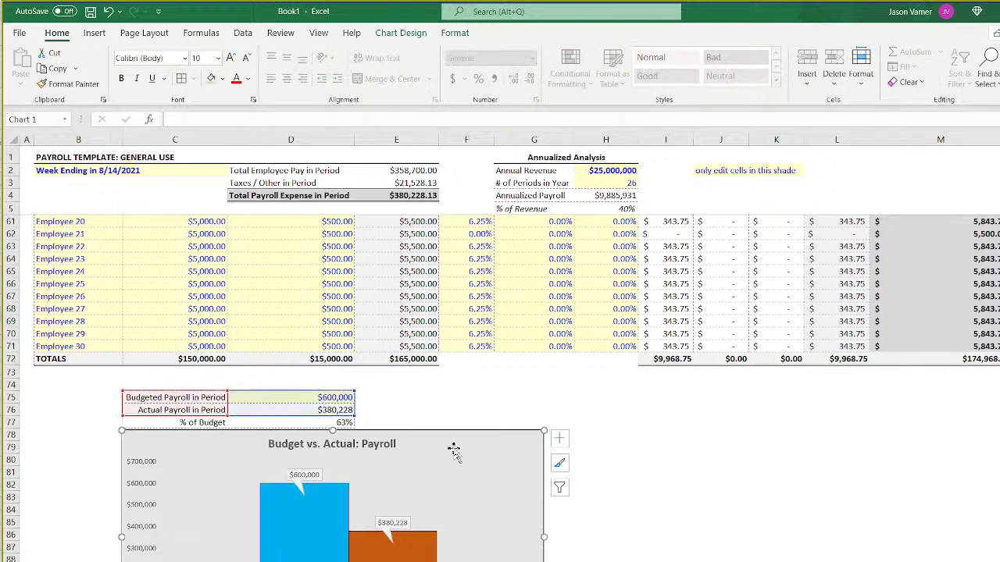
pyautogui.click(444, 408)
pyautogui.click(325, 398)
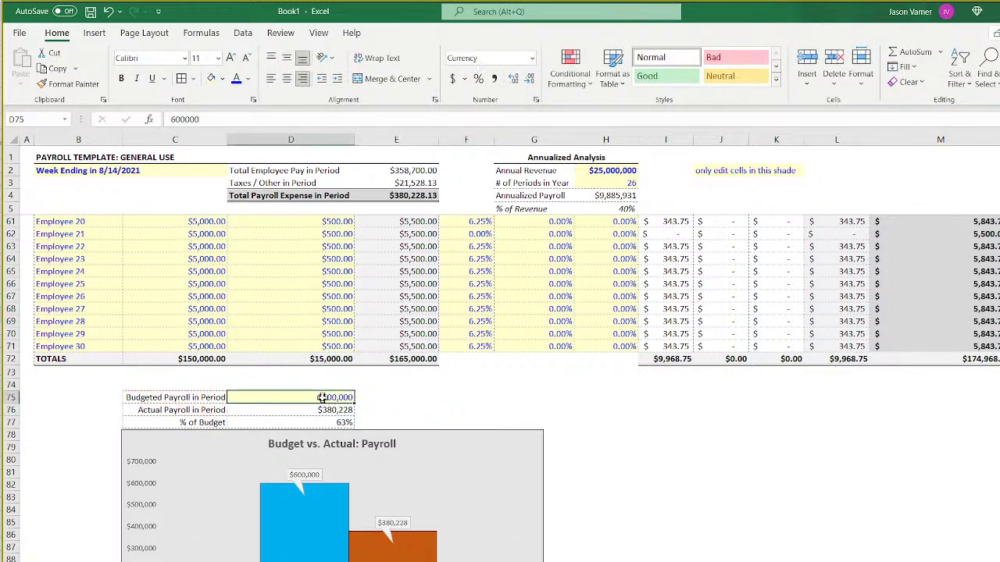
pyautogui.click(328, 408)
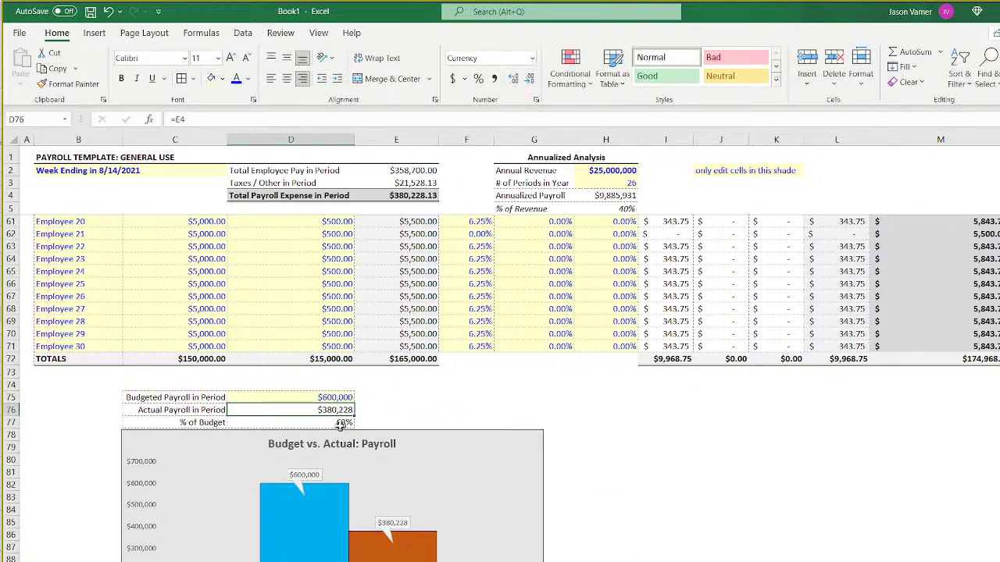
pyautogui.click(340, 422)
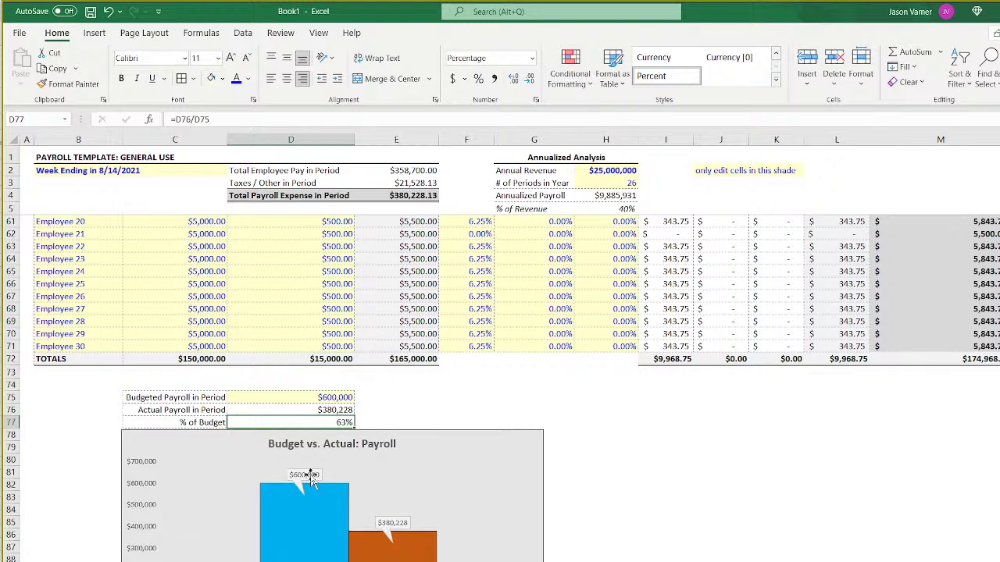
pyautogui.click(350, 398)
pyautogui.write('250000')
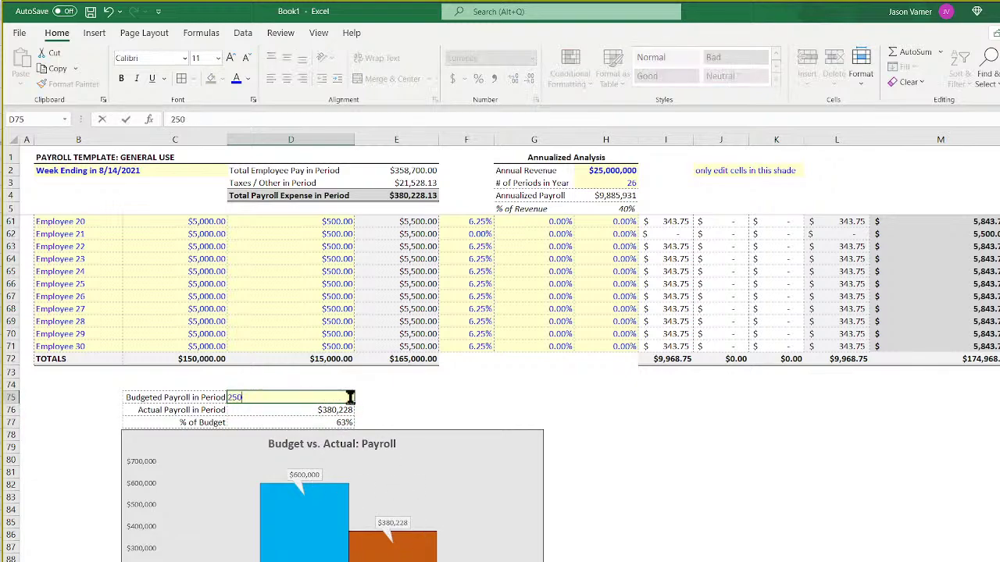
pyautogui.press('Return')
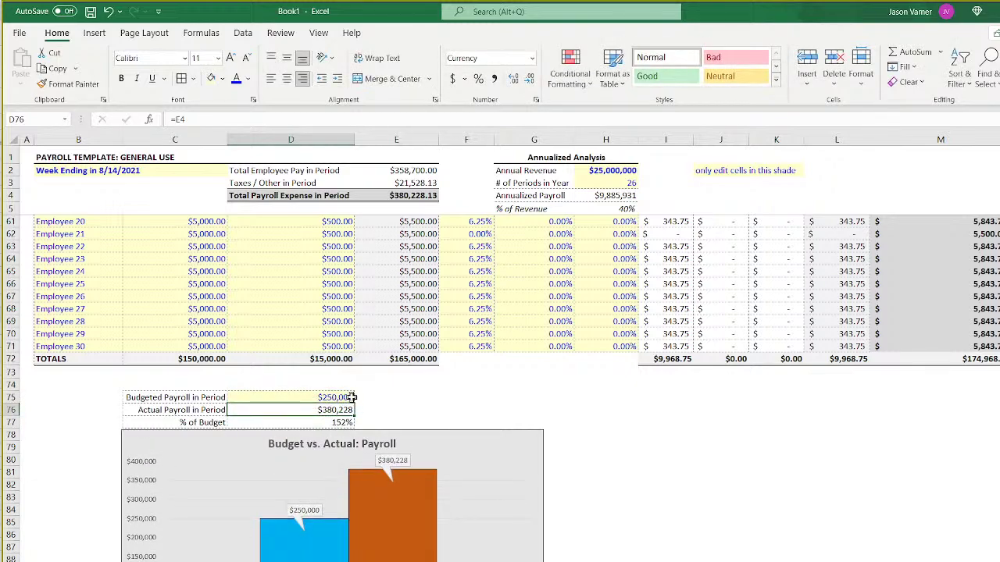
# Add a conditional formatting rule to the % of Budget value: greater than 1 with Light Red Fill with Dark Red Text.
pyautogui.click(882, 544)
pyautogui.click(338, 426)
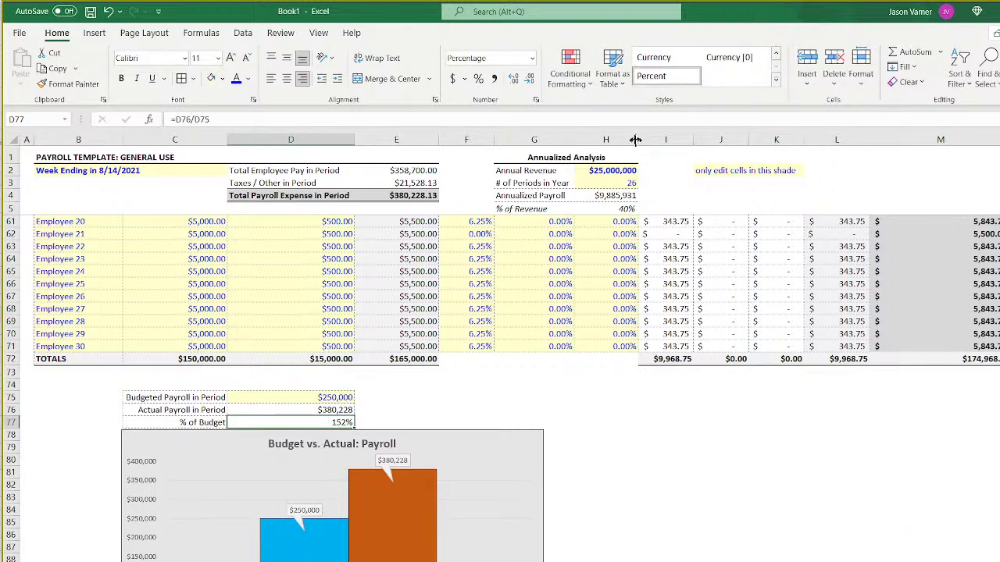
pyautogui.click(578, 78)
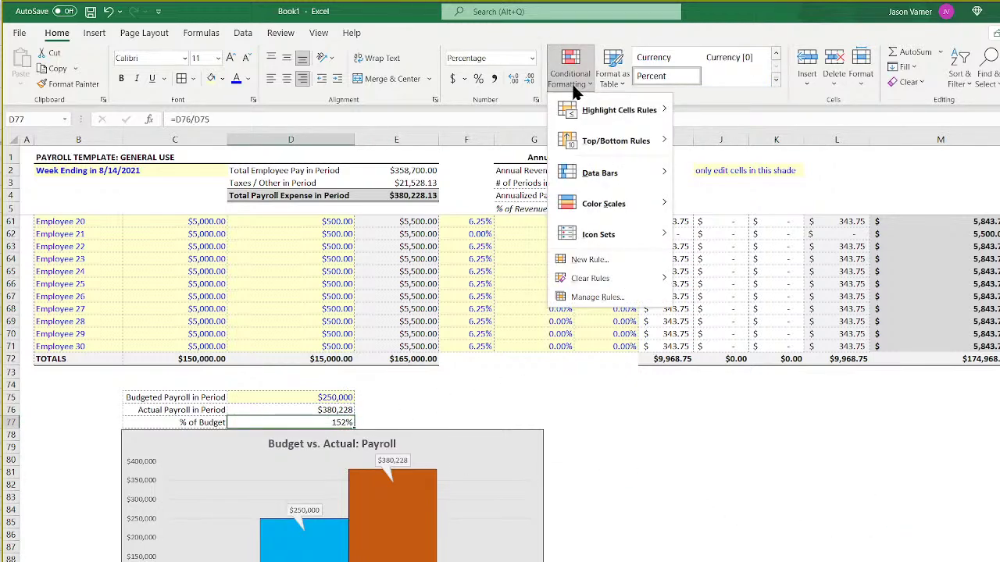
pyautogui.click(598, 297)
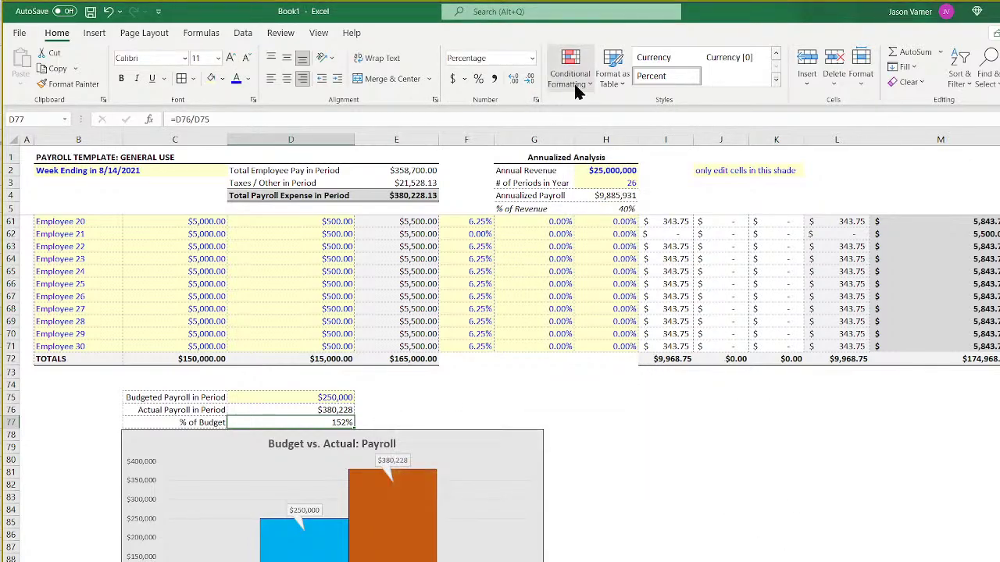
pyautogui.click(570, 71)
pyautogui.moveTo(601, 115)
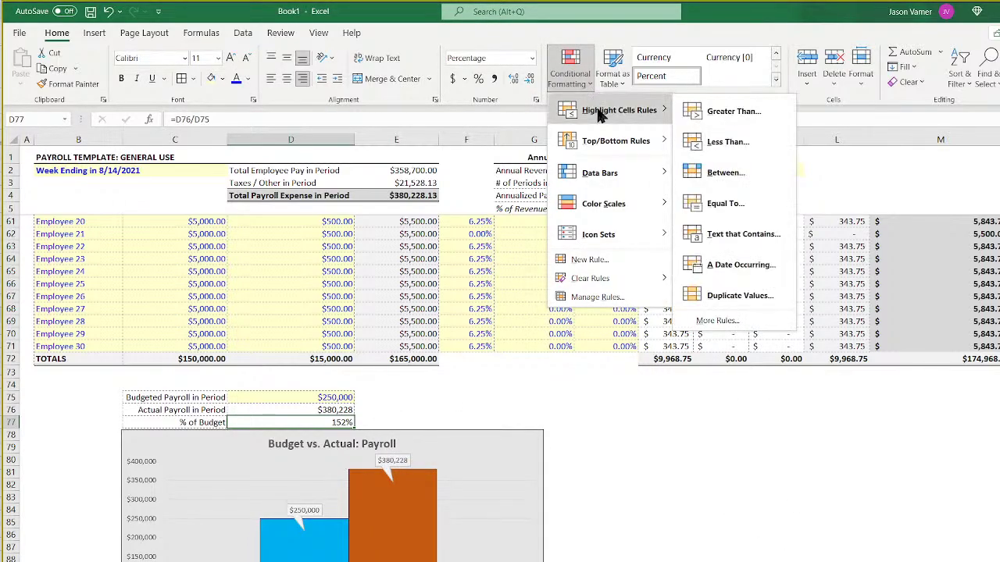
pyautogui.click(721, 116)
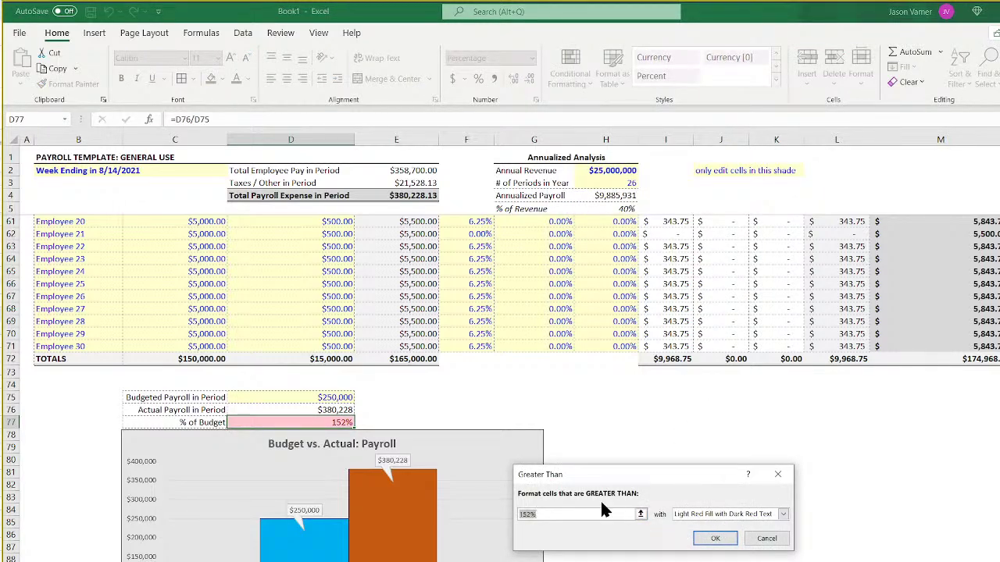
pyautogui.write('1')
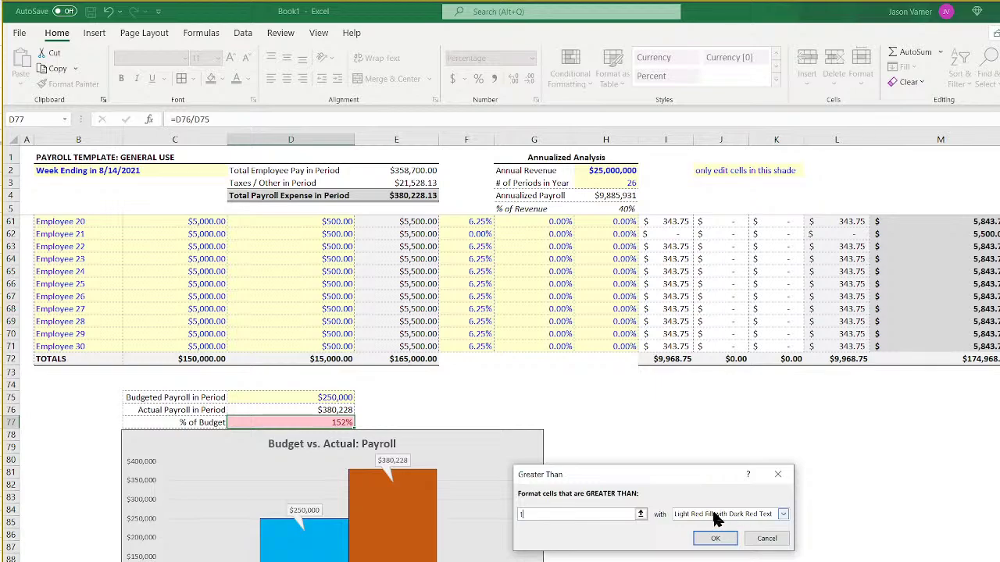
pyautogui.click(713, 538)
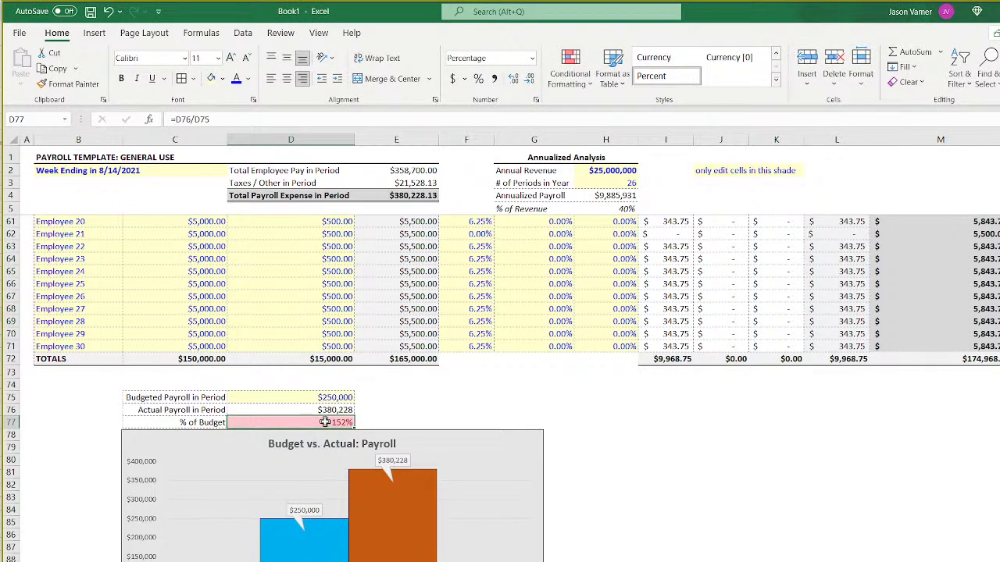
pyautogui.click(571, 72)
pyautogui.moveTo(624, 114)
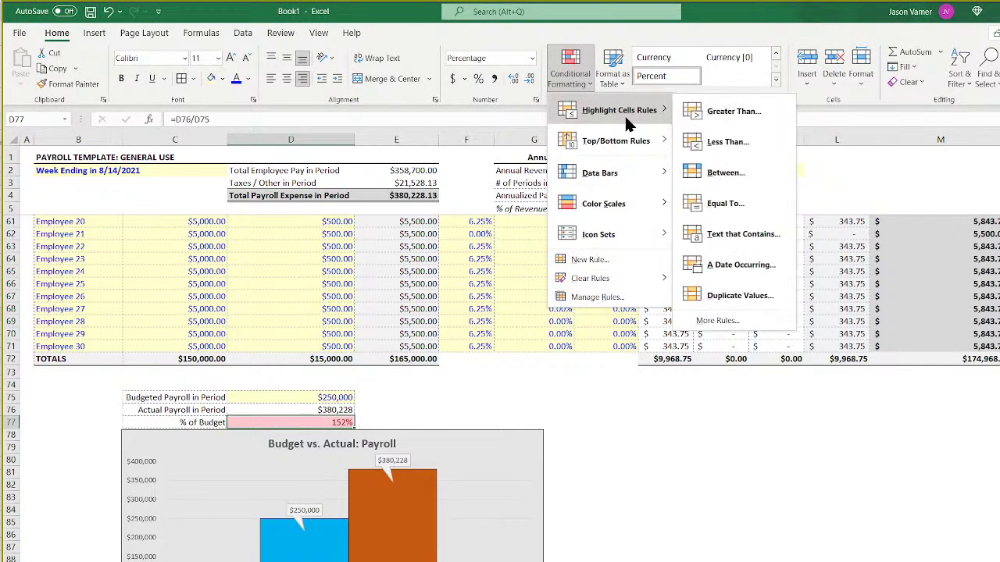
pyautogui.click(742, 113)
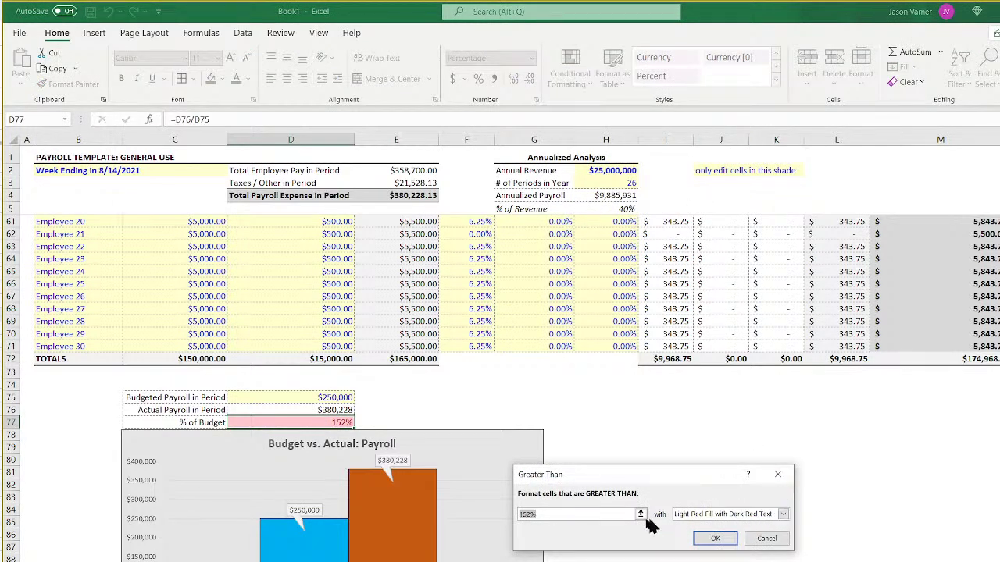
pyautogui.click(766, 538)
# Add a second highlight rule to the % of Budget value: less than 1 with Green Fill with Dark Green Text.
pyautogui.click(579, 82)
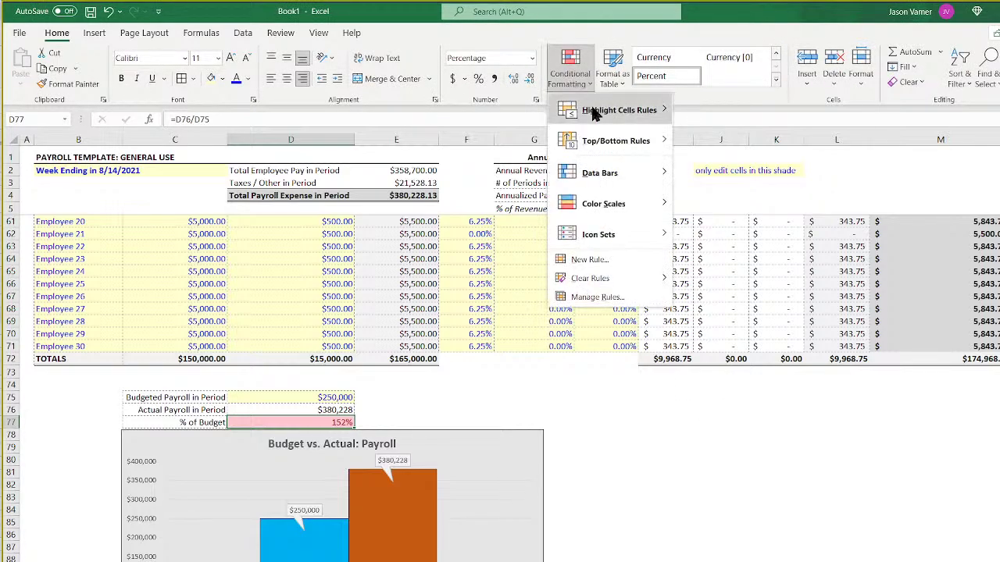
pyautogui.moveTo(617, 106)
pyautogui.click(724, 141)
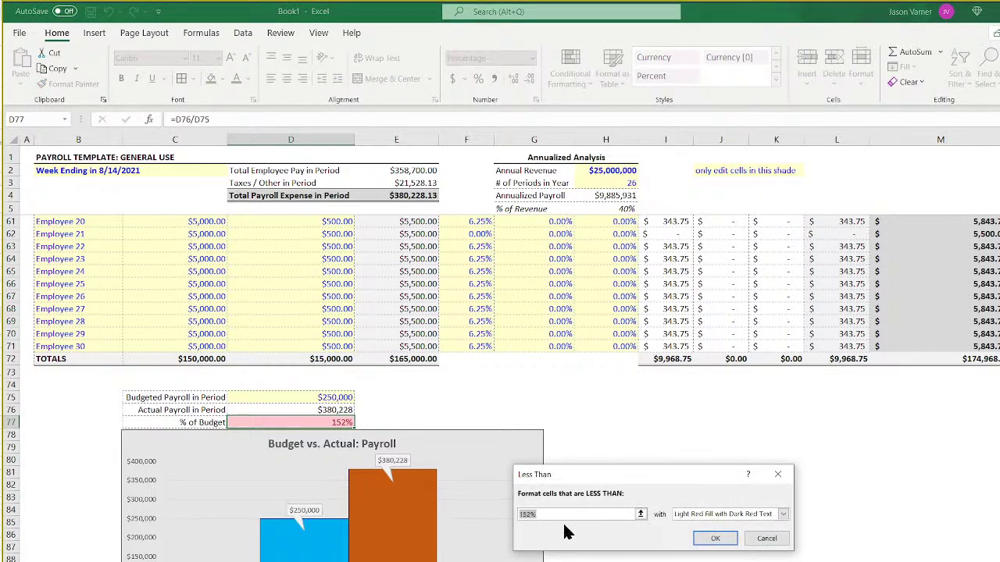
pyautogui.write('1')
pyautogui.click(783, 514)
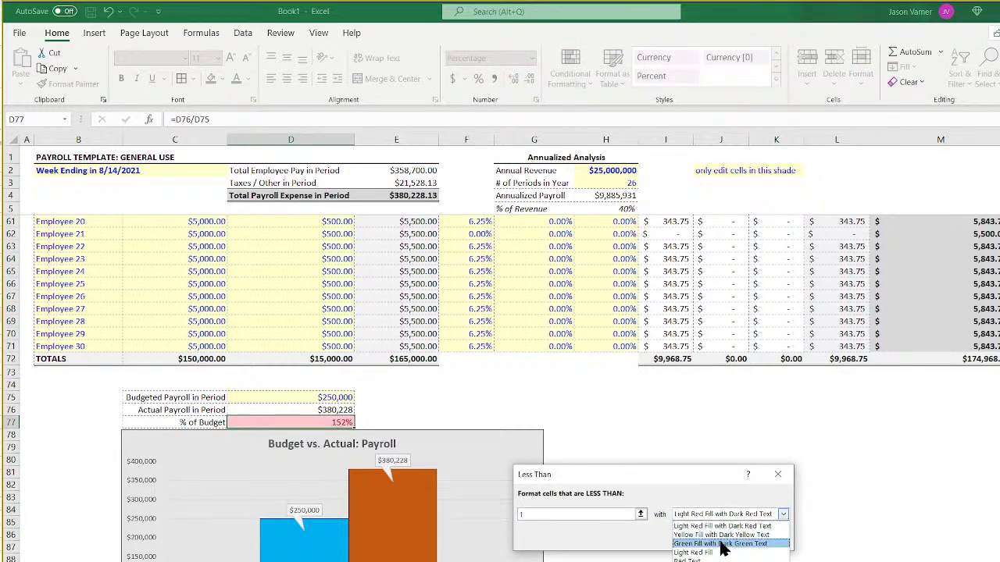
pyautogui.click(720, 544)
pyautogui.click(713, 539)
# Test the highlight rules by setting Budgeted Payroll in Period to 550000 and back to 250000.
pyautogui.press('Up')
pyautogui.press('Up')
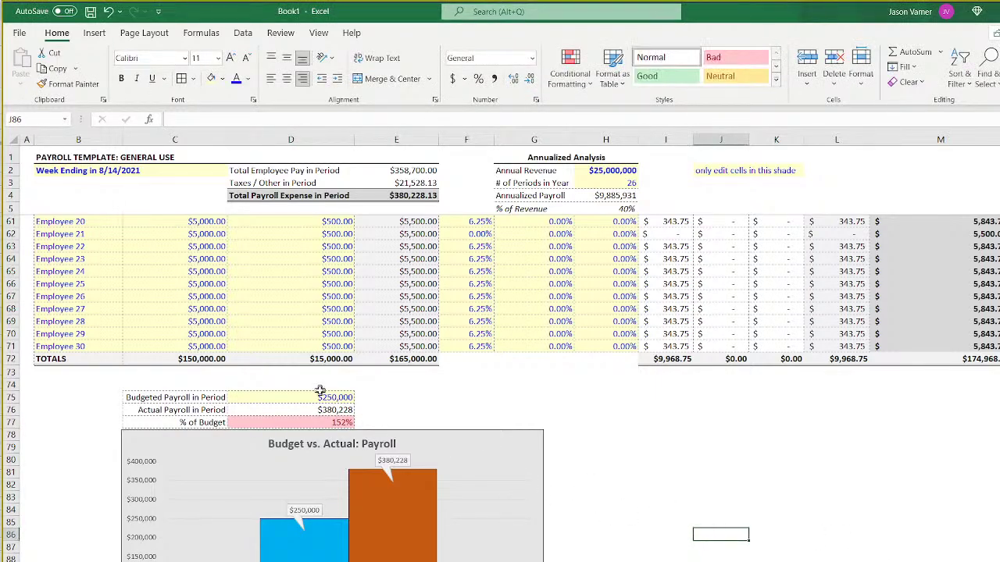
pyautogui.write('550000')
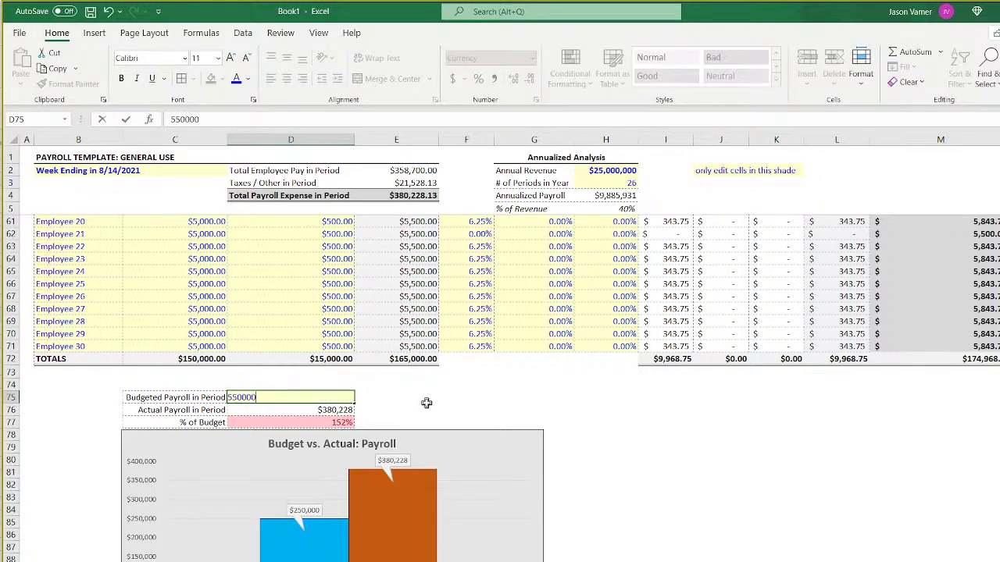
pyautogui.press('Return')
pyautogui.press('Up')
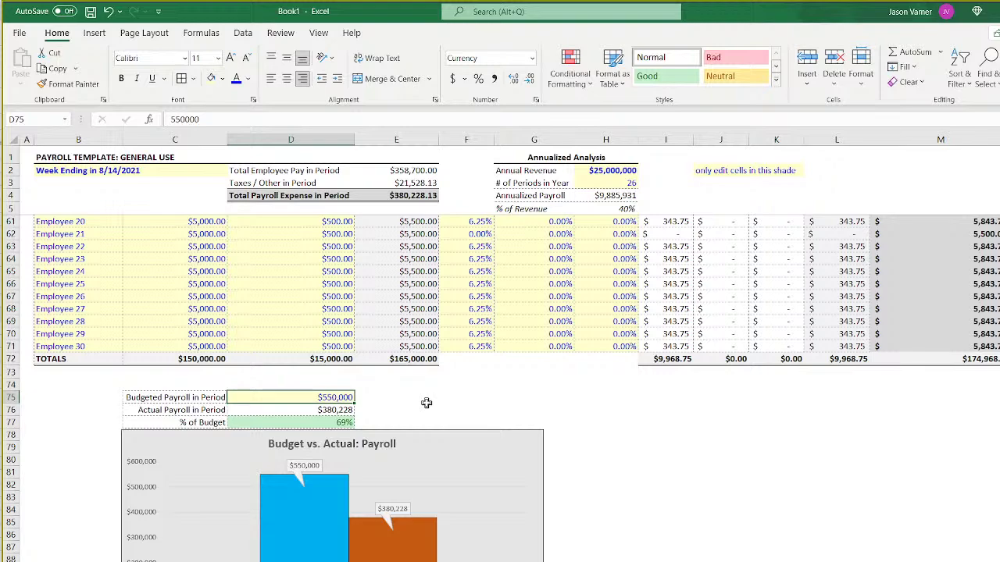
pyautogui.write('250000')
pyautogui.press('Return')
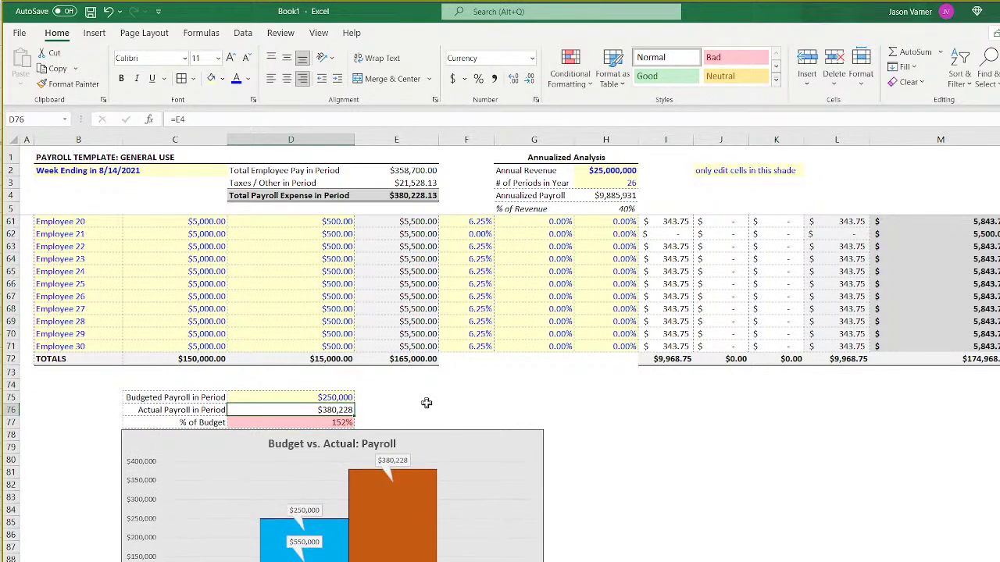
pyautogui.press('Up')
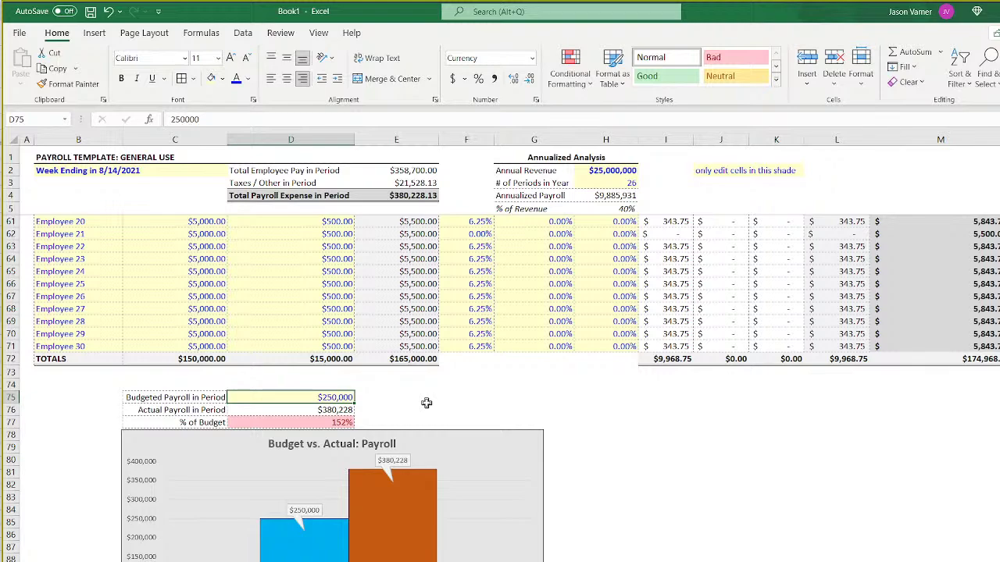
# Review the % of Budget label, both categories' employer payroll expense totals, and the budgeted and actual payroll cells above the chart.
pyautogui.click(625, 463)
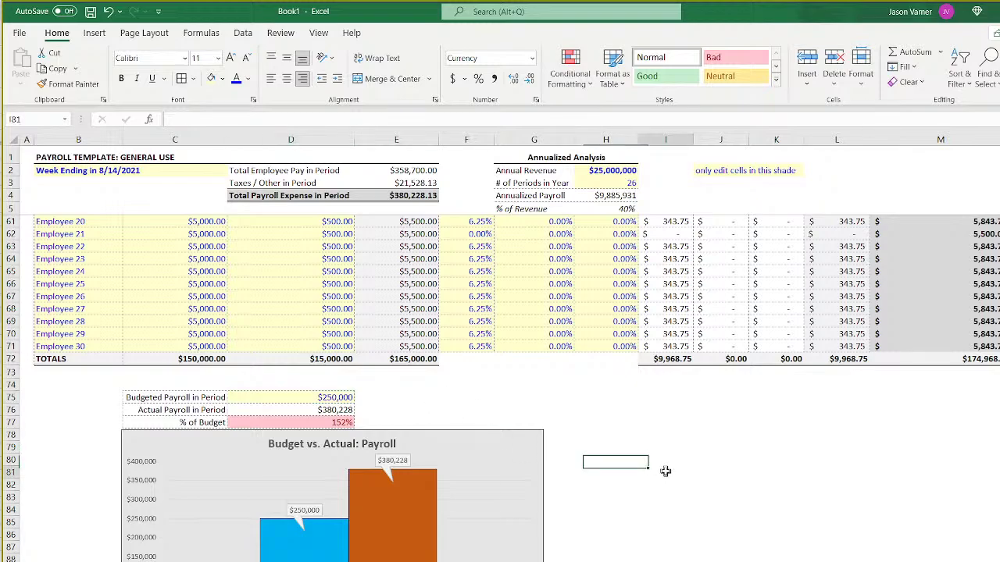
pyautogui.click(202, 422)
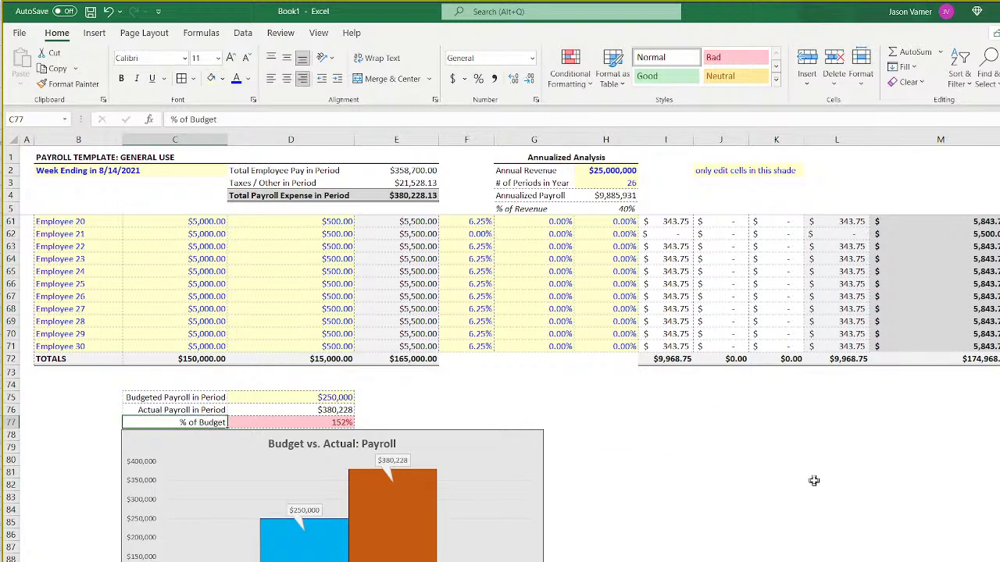
pyautogui.scroll(18, 815, 480)
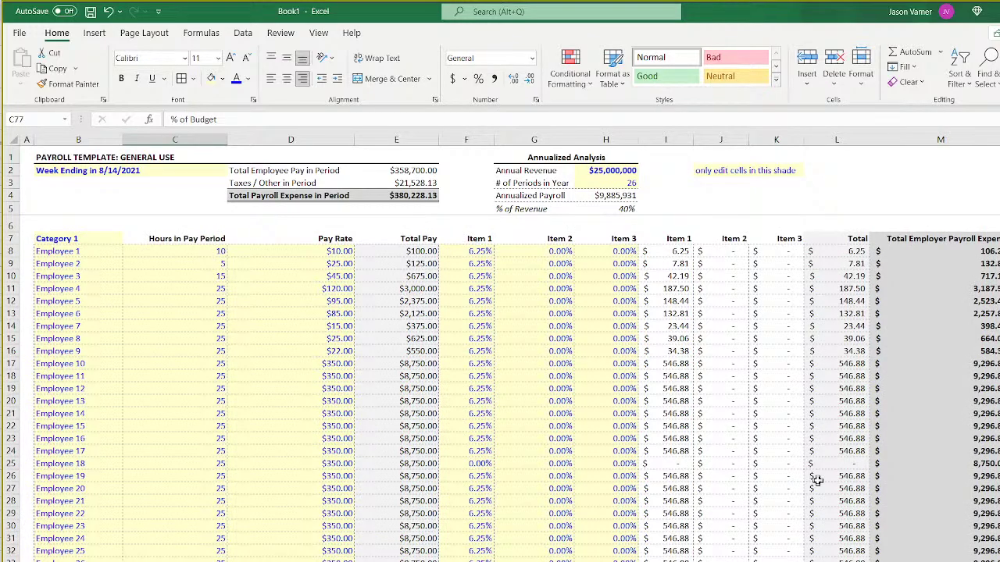
pyautogui.scroll(-3, 815, 481)
pyautogui.click(986, 484)
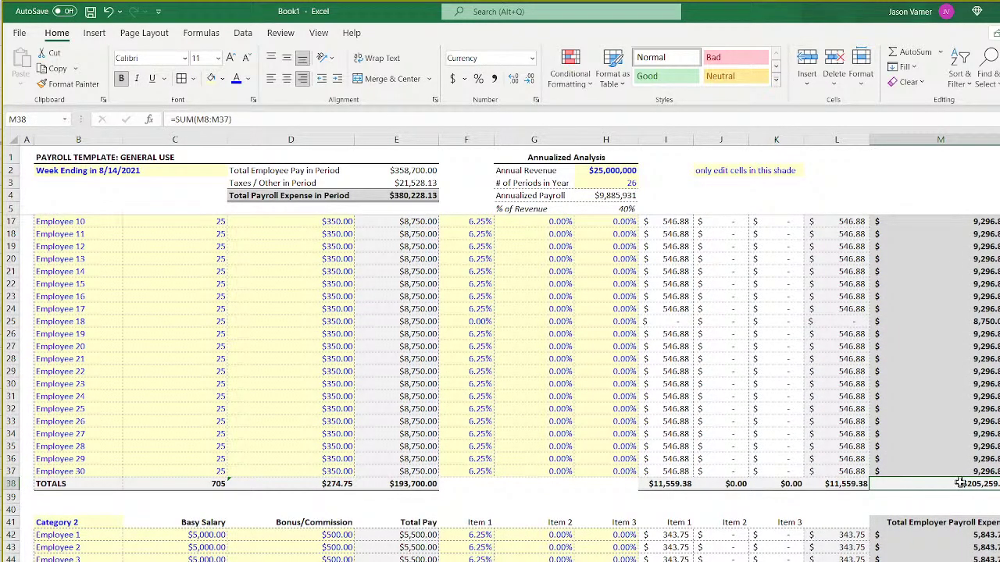
pyautogui.scroll(-15, 960, 483)
pyautogui.click(968, 359)
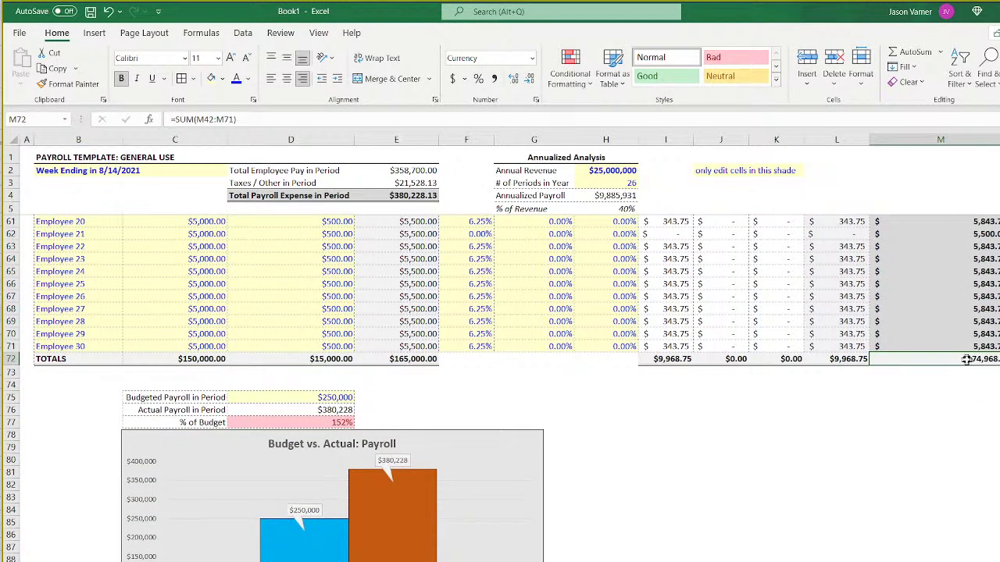
pyautogui.click(330, 399)
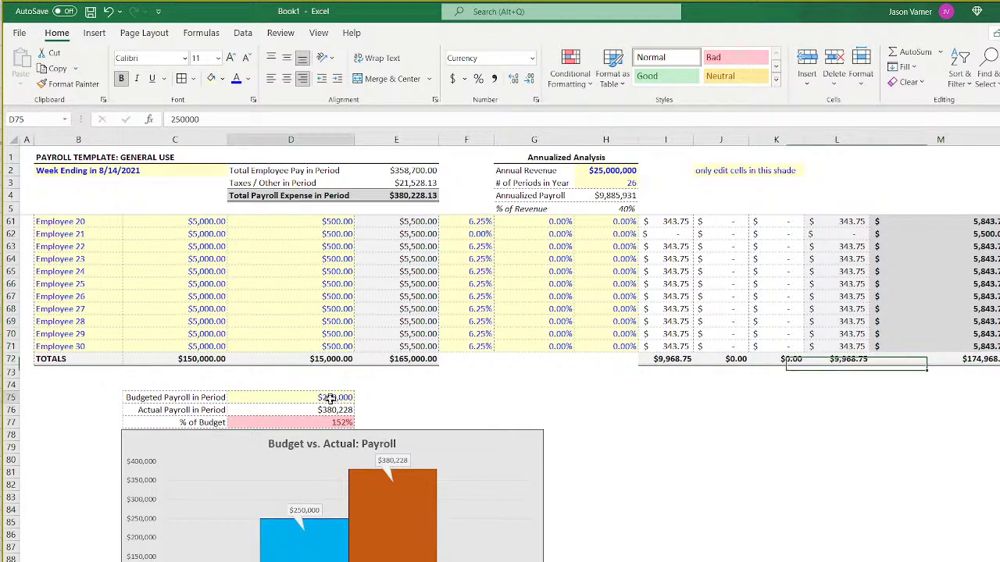
pyautogui.click(324, 408)
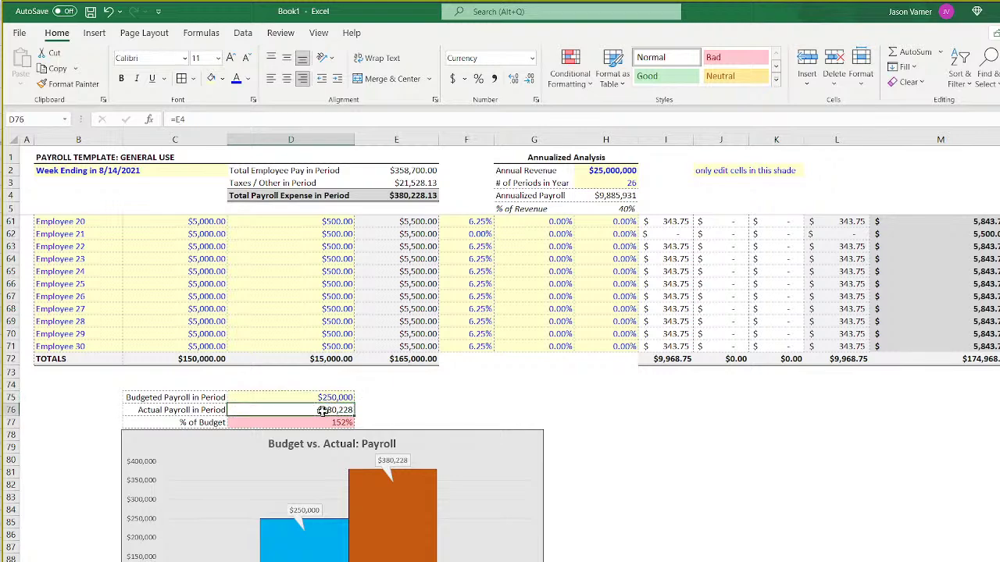
pyautogui.click(341, 398)
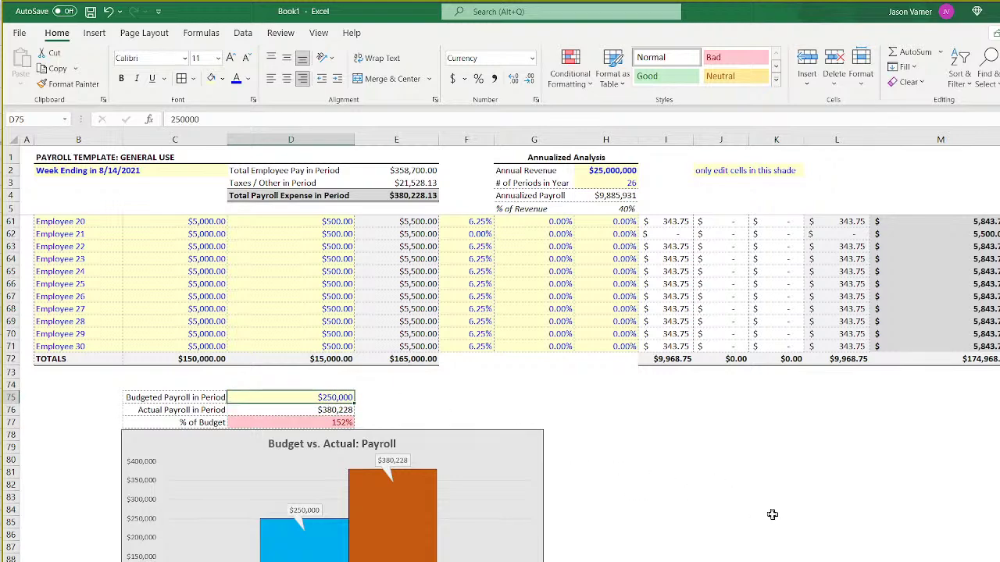
# Inspect the Total Employee Pay, Taxes / Other and Total Payroll Expense in Period formulas, and scan both category tables.
pyautogui.click(418, 172)
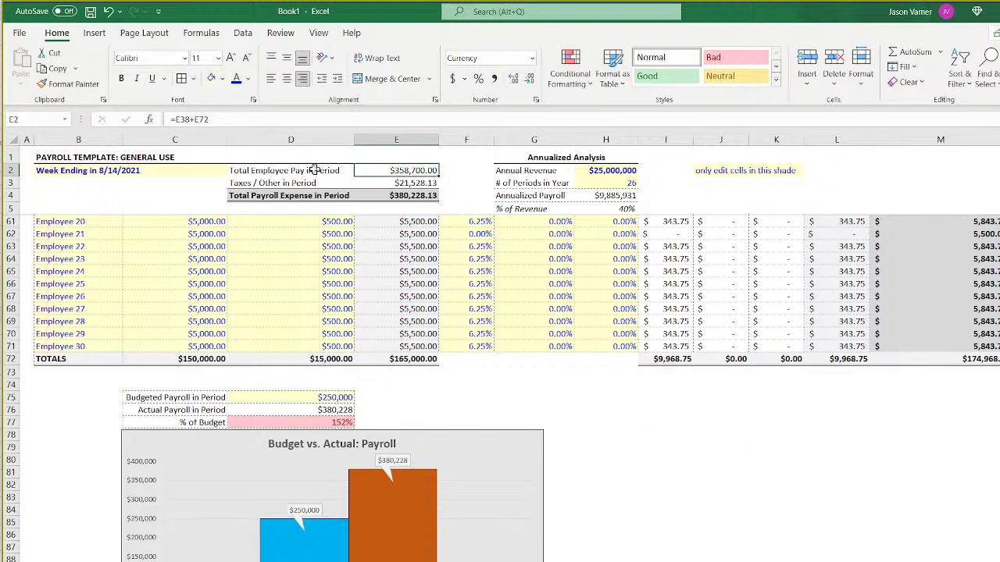
pyautogui.scroll(18, 248, 311)
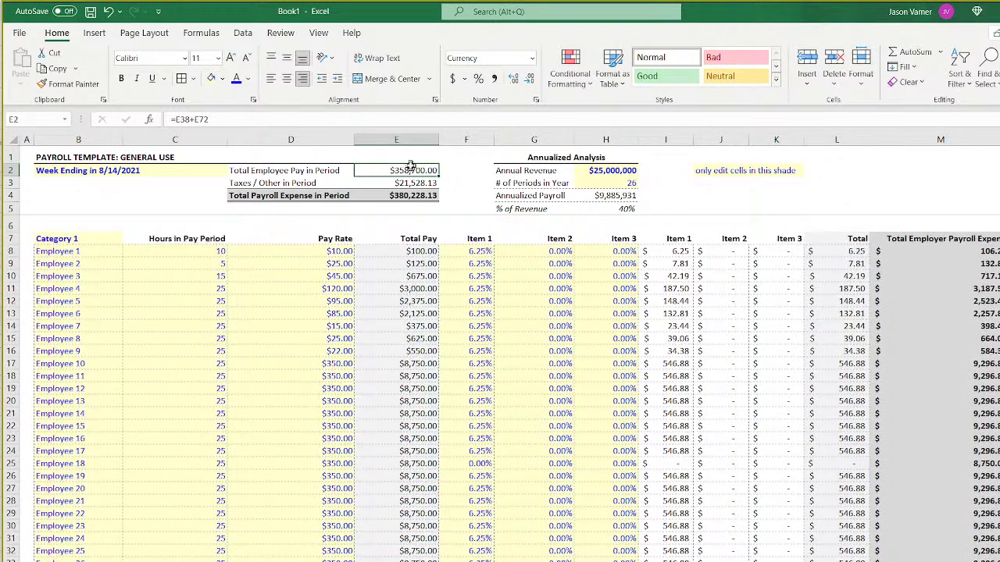
pyautogui.click(414, 183)
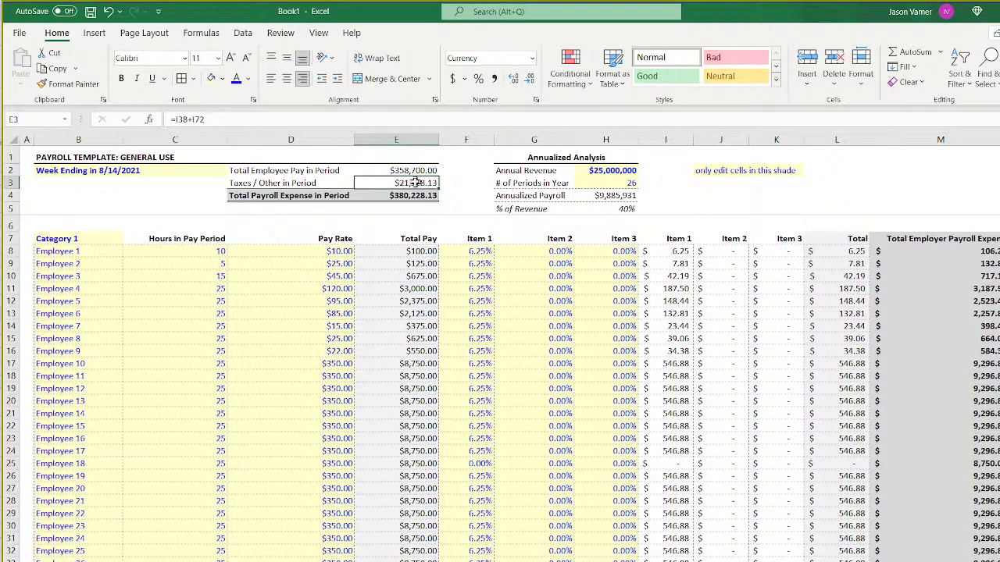
pyautogui.click(414, 195)
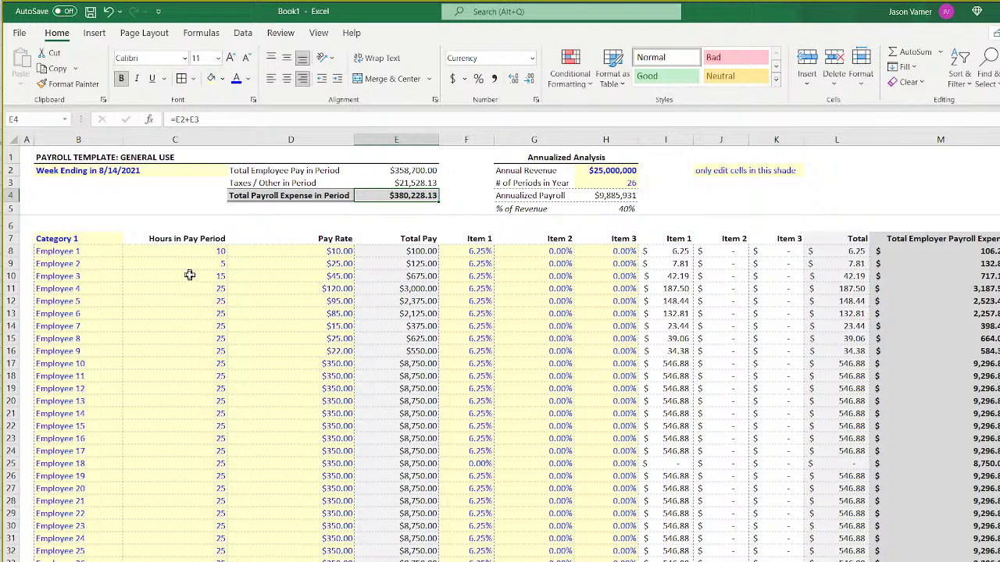
pyautogui.scroll(-3, 228, 480)
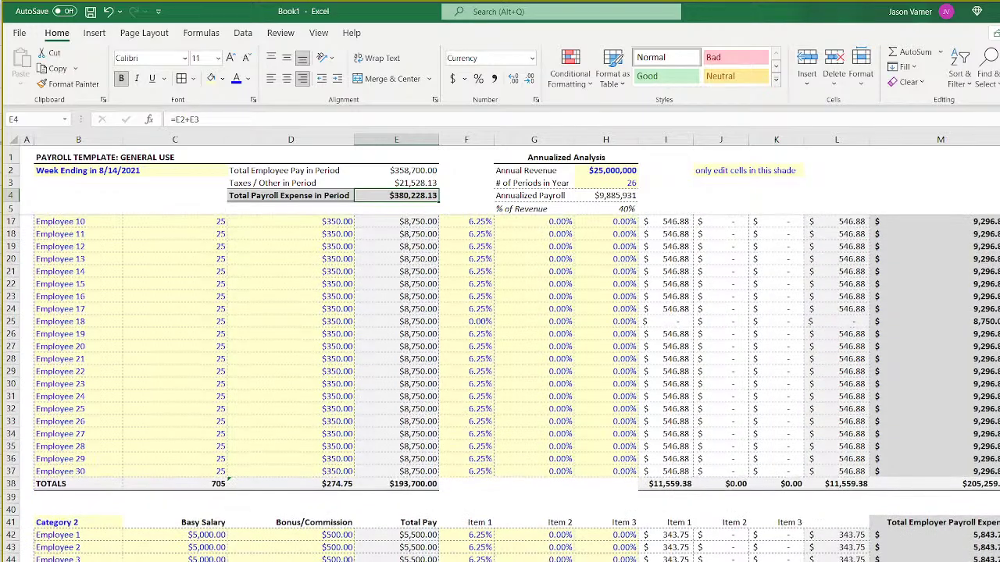
pyautogui.scroll(-15, 228, 480)
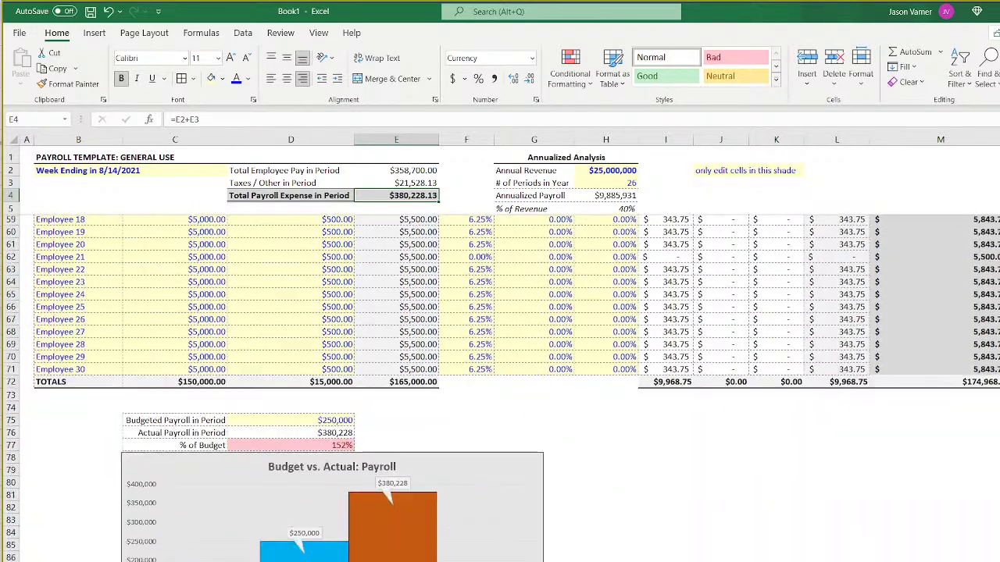
pyautogui.scroll(18, 500, 391)
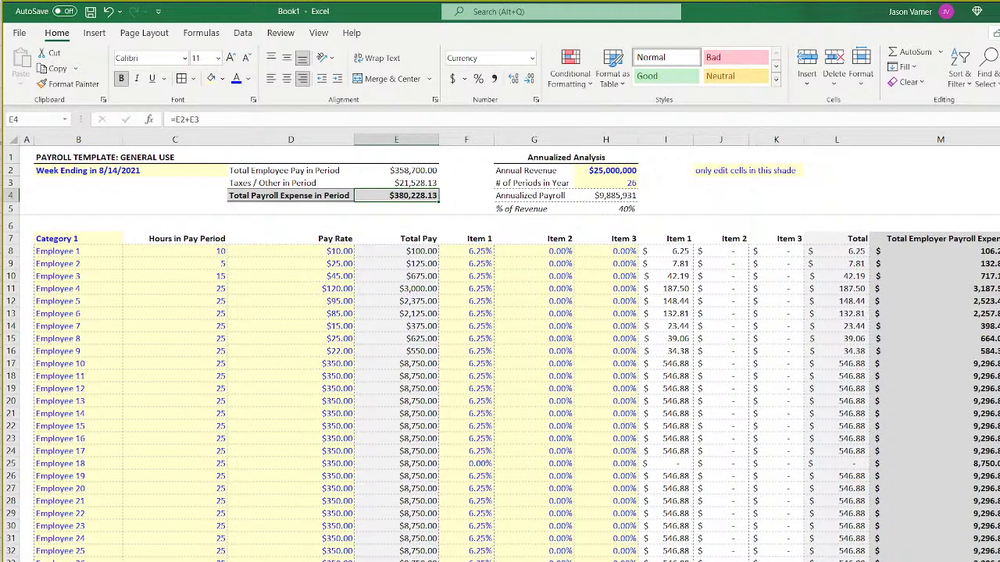
# Look over the Annualized Analysis block, the Category 1 hours and the Budget vs. Actual: Payroll chart.
pyautogui.click(573, 156)
pyautogui.click(200, 288)
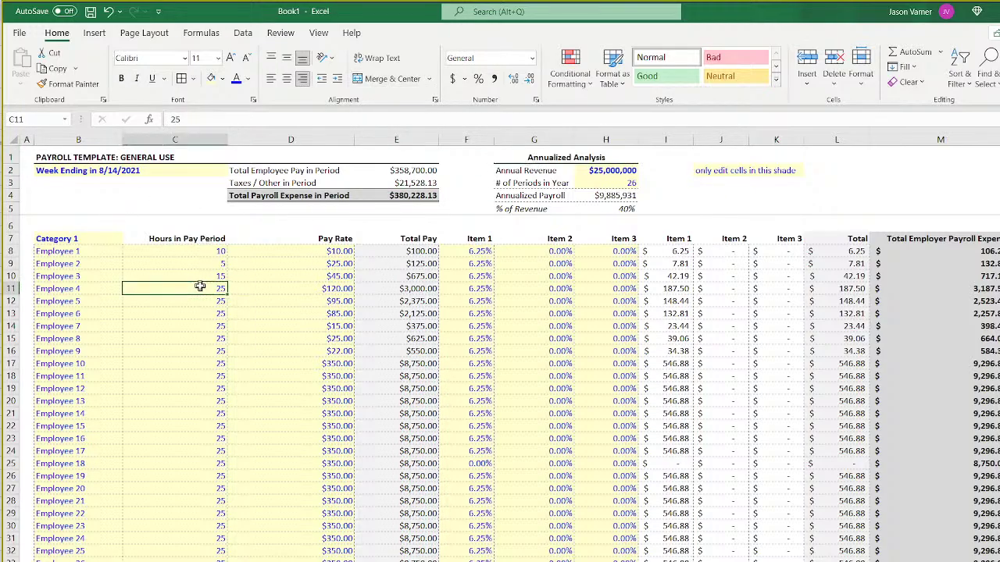
pyautogui.scroll(-16, 385, 428)
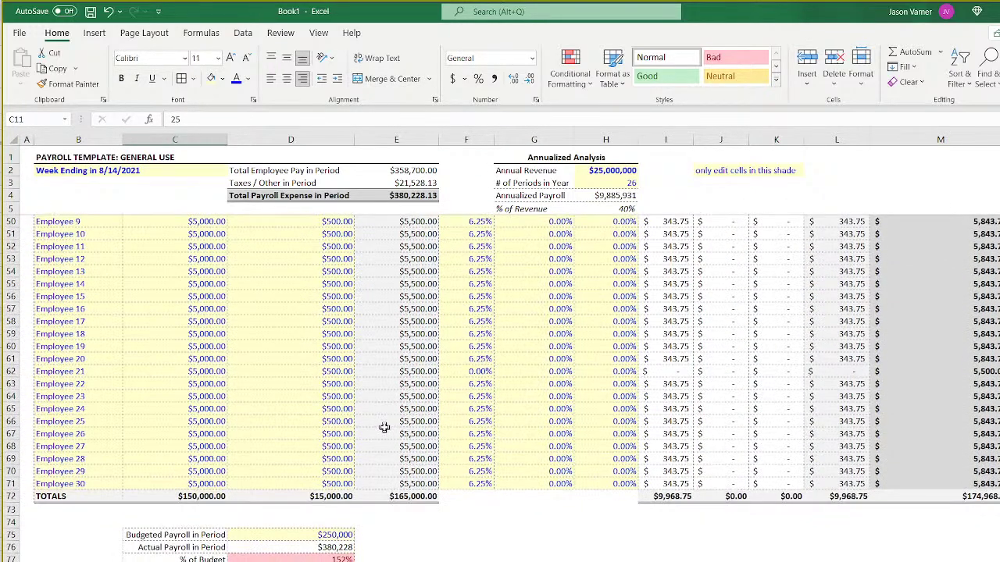
pyautogui.scroll(9, 384, 428)
pyautogui.scroll(-15, 384, 428)
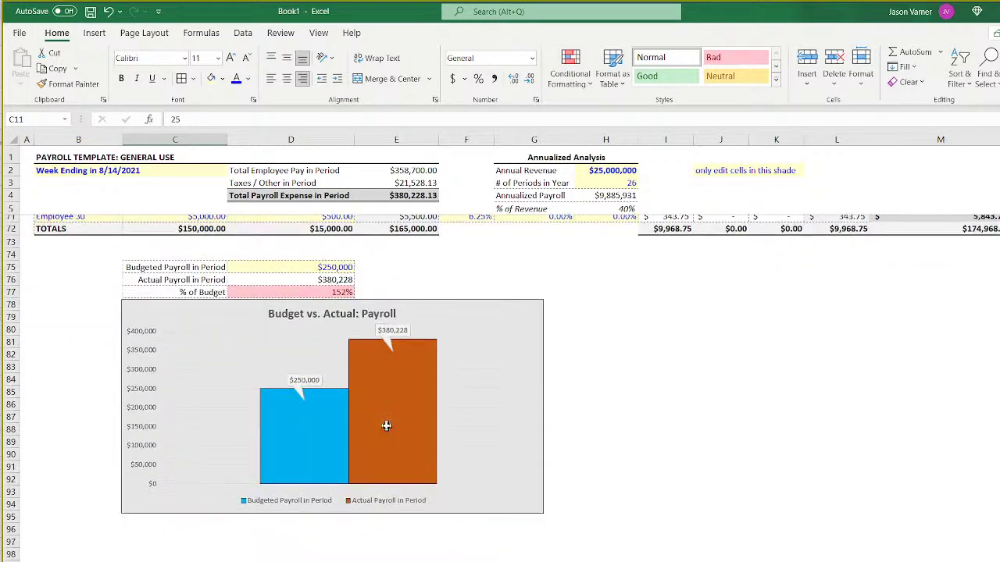
pyautogui.click(429, 306)
pyautogui.click(672, 361)
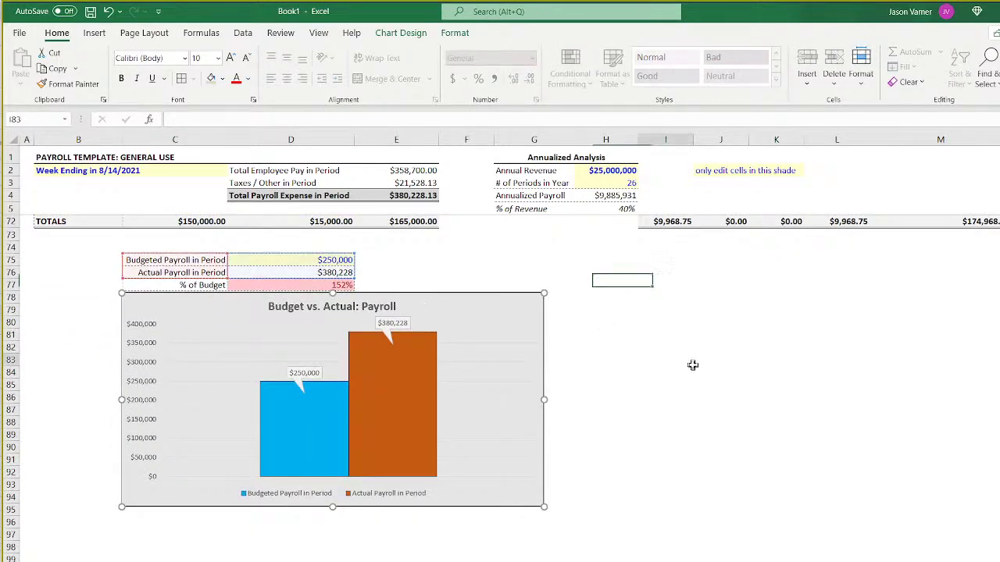
pyautogui.scroll(7, 677, 374)
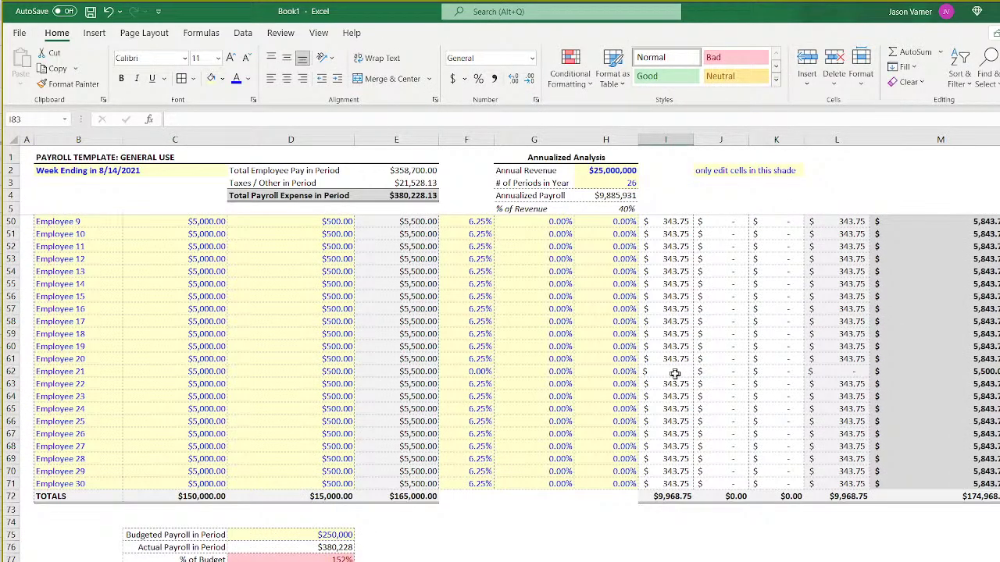
pyautogui.scroll(-7, 672, 374)
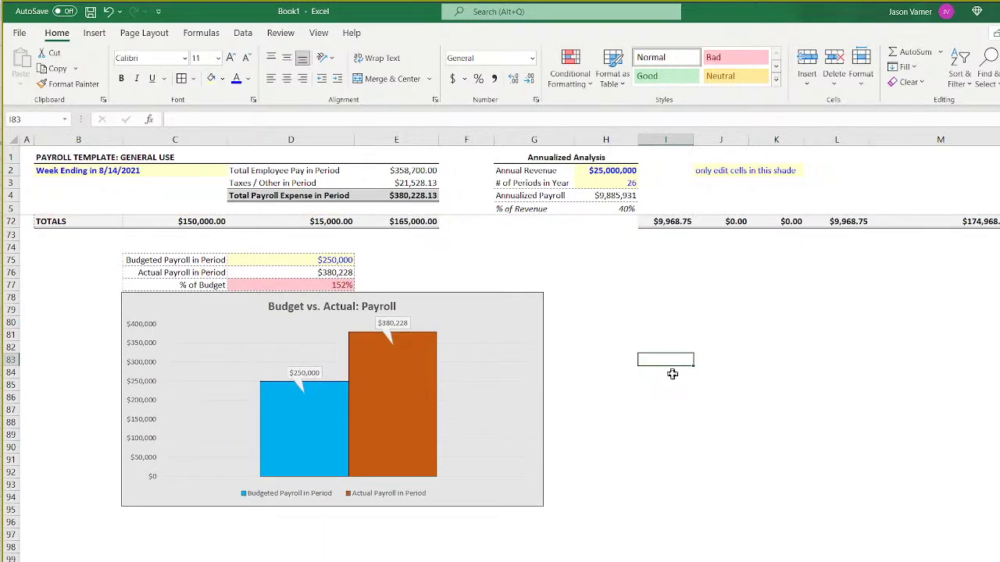
pyautogui.scroll(20, 672, 374)
pyautogui.scroll(2, 672, 375)
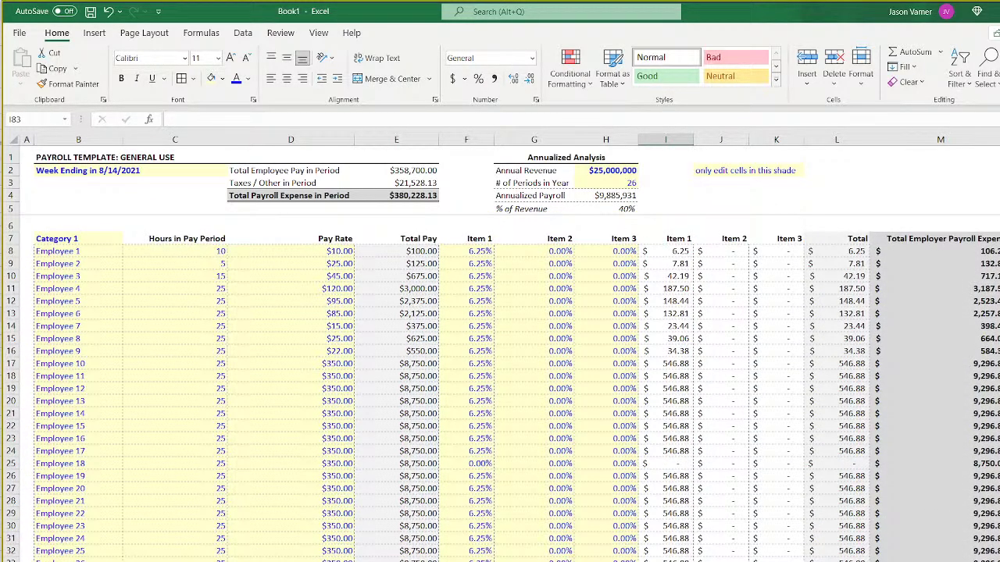
# Duplicate the payroll worksheet within Book1 and open the sheet name for editing.
pyautogui.rightClick(90, 561)
pyautogui.click(137, 561)
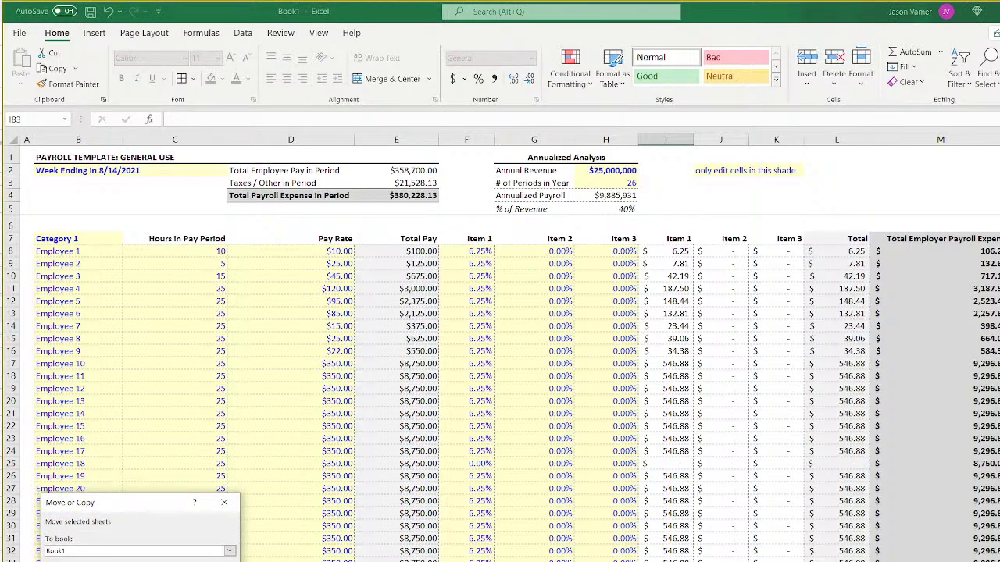
pyautogui.press('Escape')
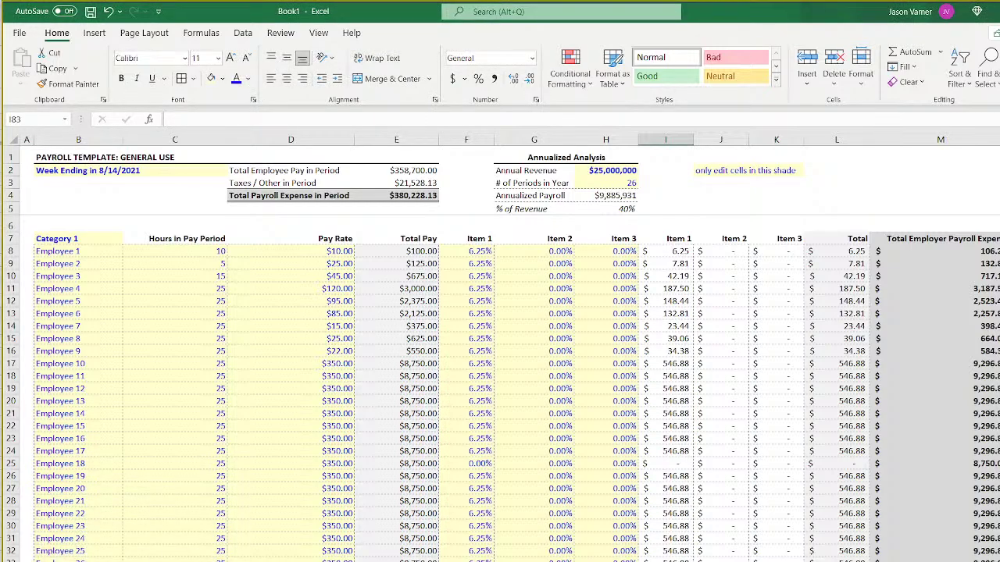
pyautogui.doubleClick(89, 561)
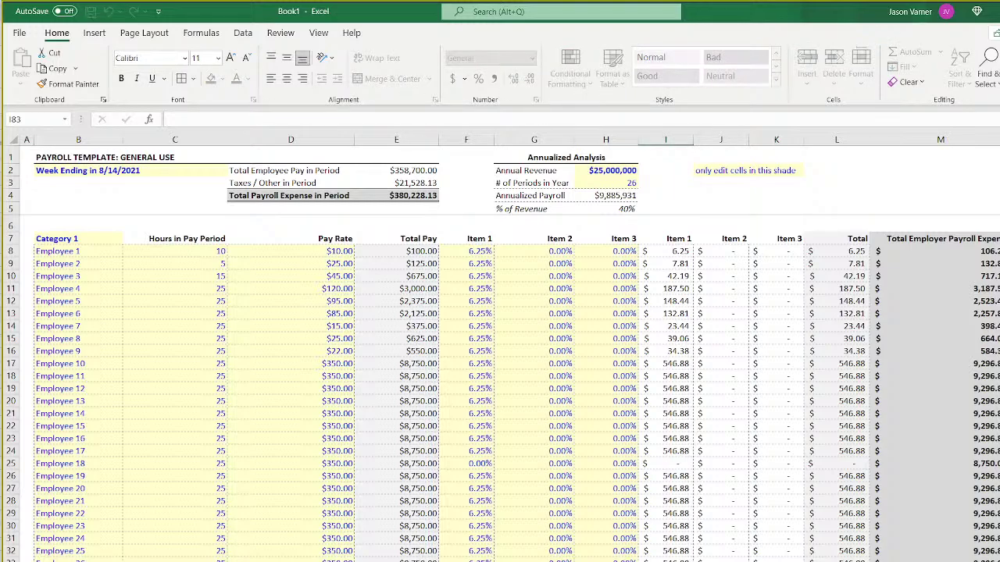
pyautogui.press('Return')
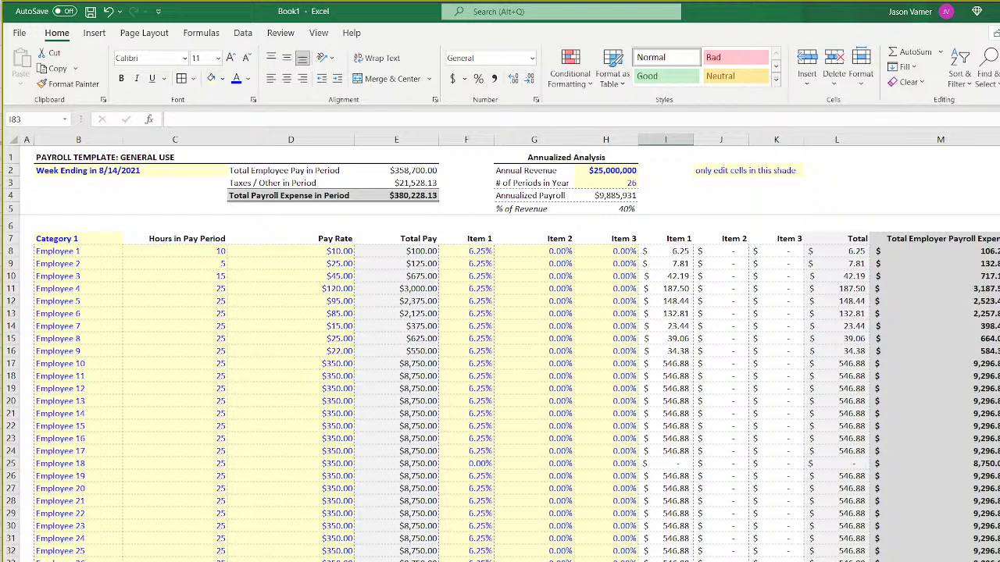
# Delete the second payroll worksheet from the workbook.
pyautogui.rightClick(130, 560)
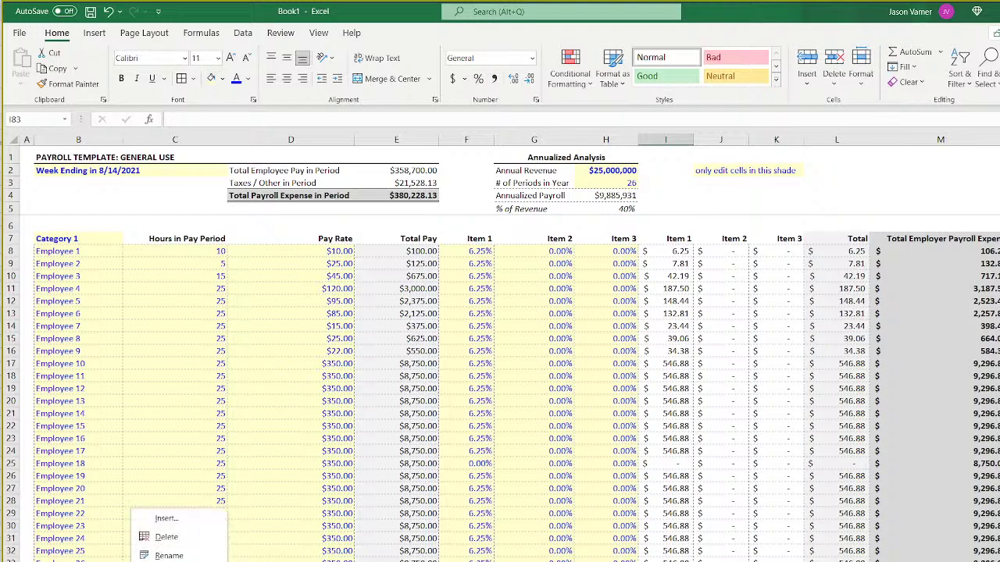
pyautogui.click(154, 535)
pyautogui.click(646, 405)
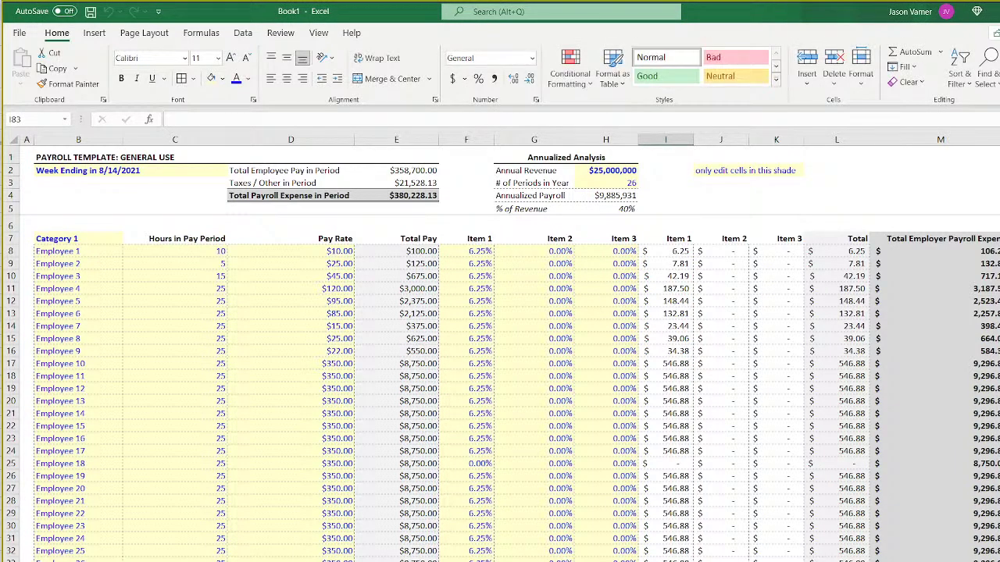
# Create a new copy of the payroll worksheet in Book1 and open its sheet name for editing.
pyautogui.rightClick(94, 559)
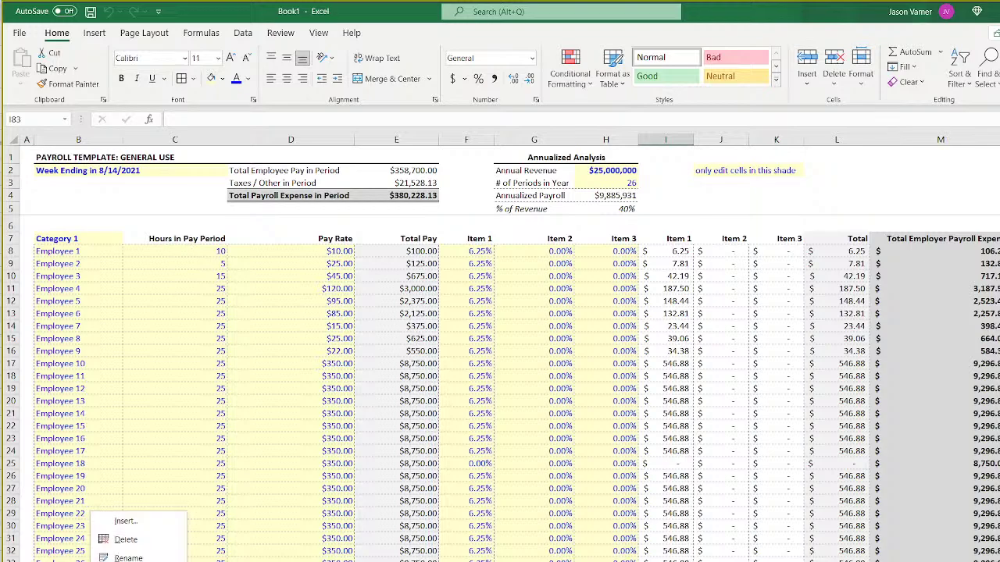
pyautogui.click(137, 561)
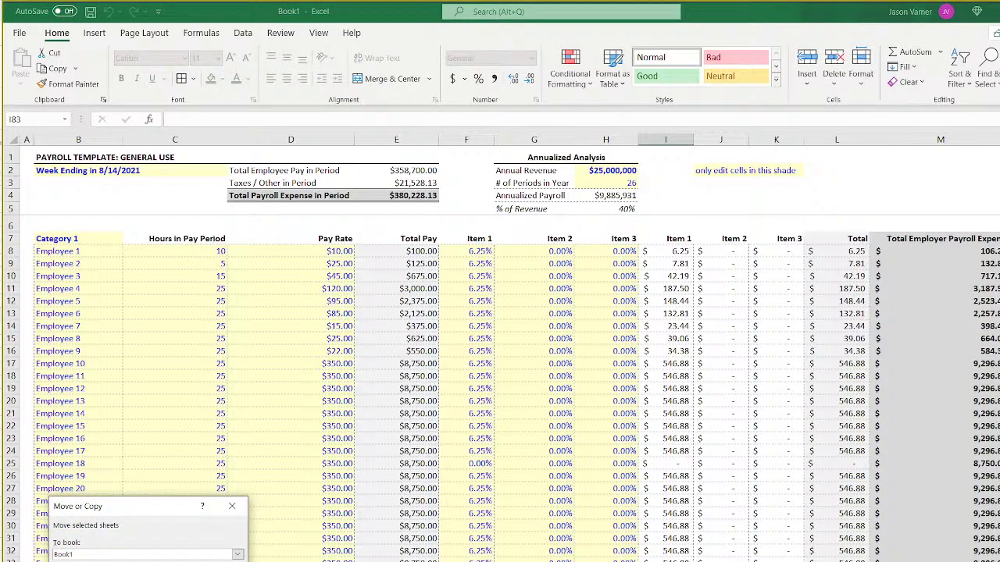
pyautogui.press('Return')
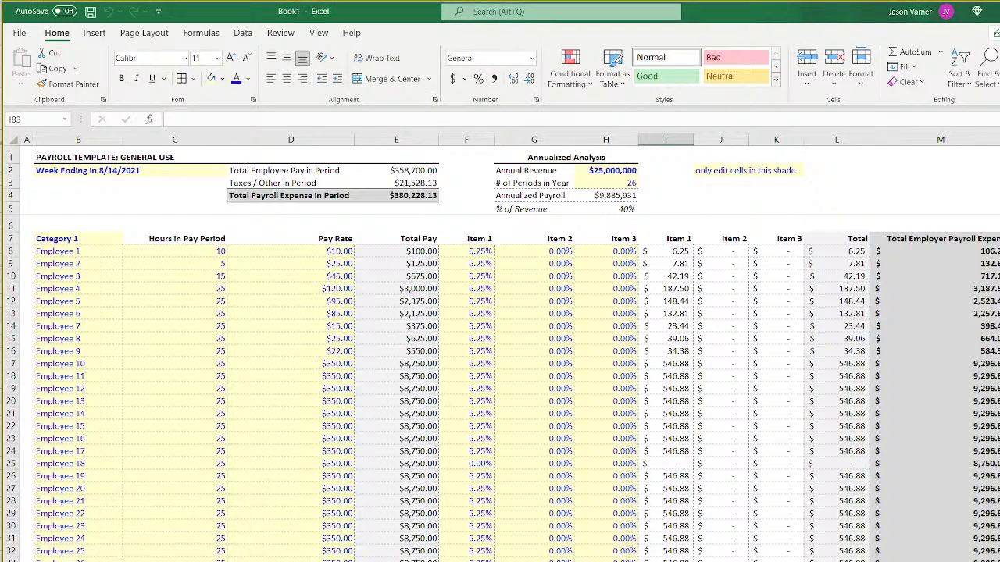
pyautogui.doubleClick(94, 559)
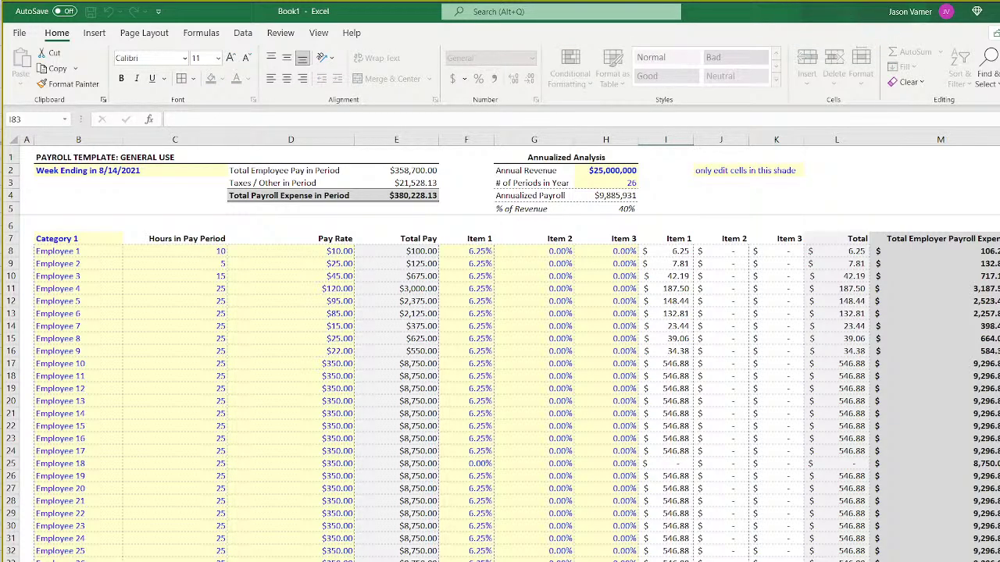
pyautogui.press('Return')
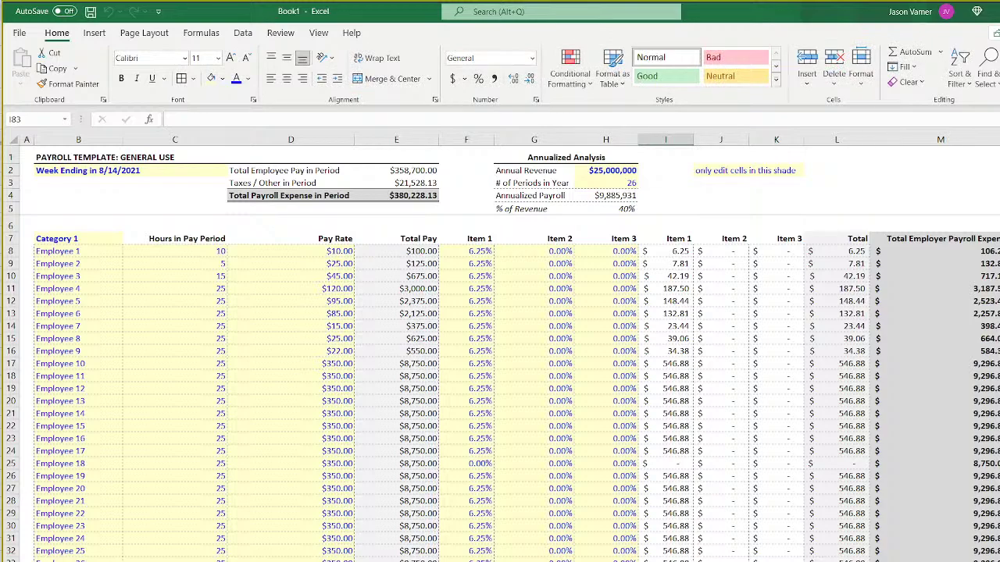
# Select the Category 1 hours and pay rates, followed by the Item 1 and Item 2 percentages, to point out the input cells.
pyautogui.moveTo(152, 250); pyautogui.dragTo(313, 560)
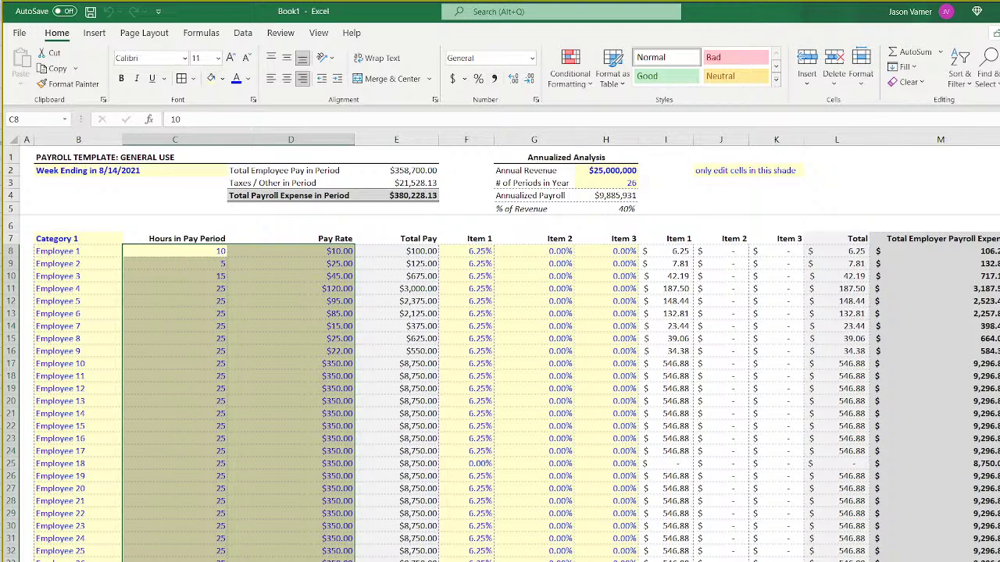
pyautogui.click(666, 560)
pyautogui.moveTo(188, 250); pyautogui.dragTo(336, 556)
pyautogui.moveTo(472, 252); pyautogui.dragTo(547, 559)
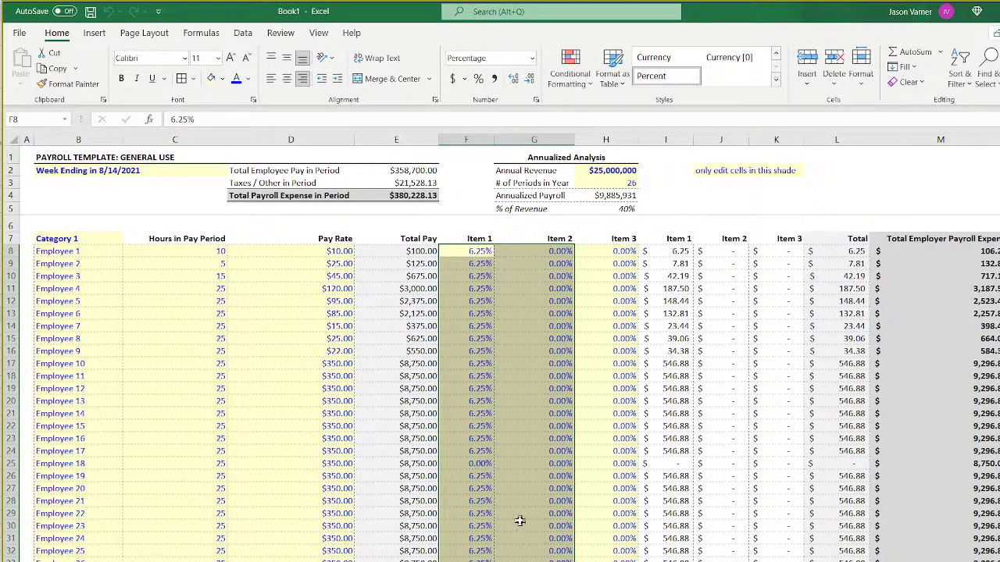
# Select the Category 1 hours and pay rates for all employees to point out the cells updated each pay period.
pyautogui.click(469, 513)
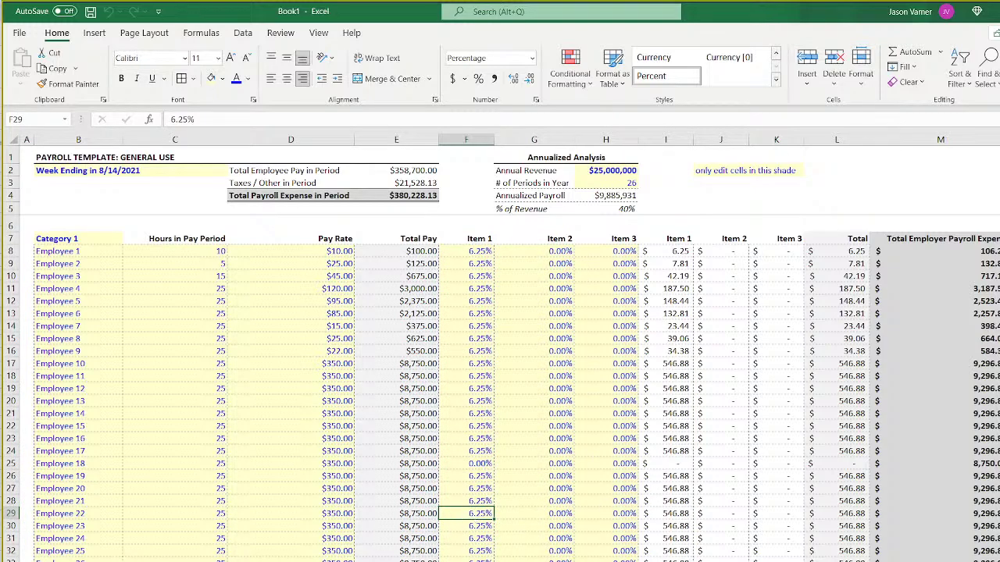
pyautogui.moveTo(175, 252); pyautogui.dragTo(312, 559)
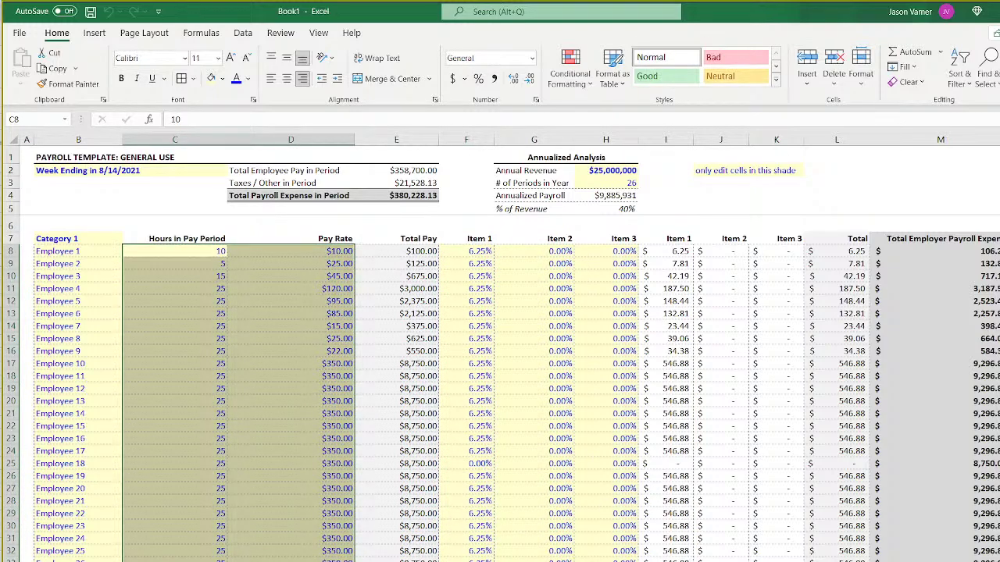
pyautogui.click(288, 357)
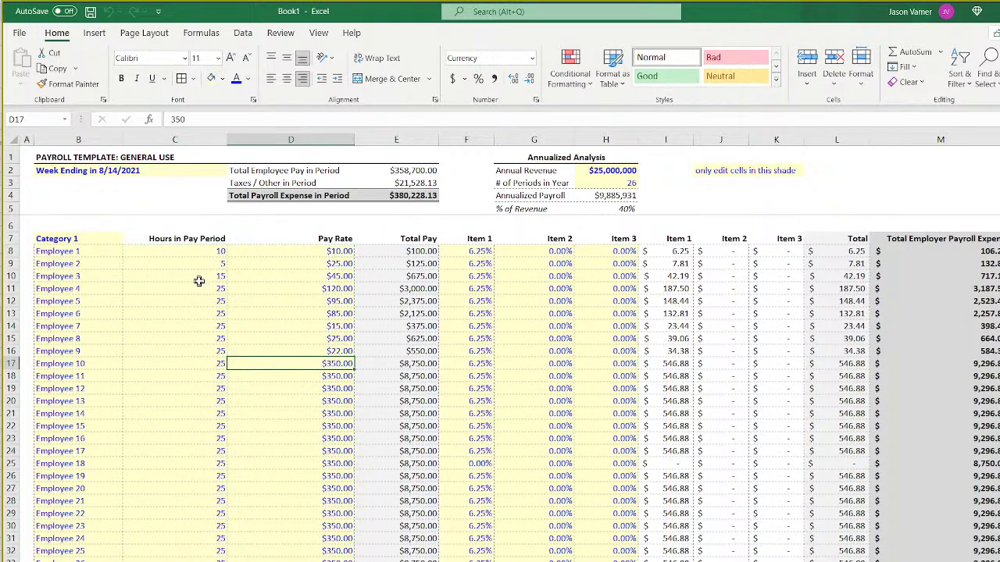
pyautogui.moveTo(193, 251); pyautogui.dragTo(273, 561)
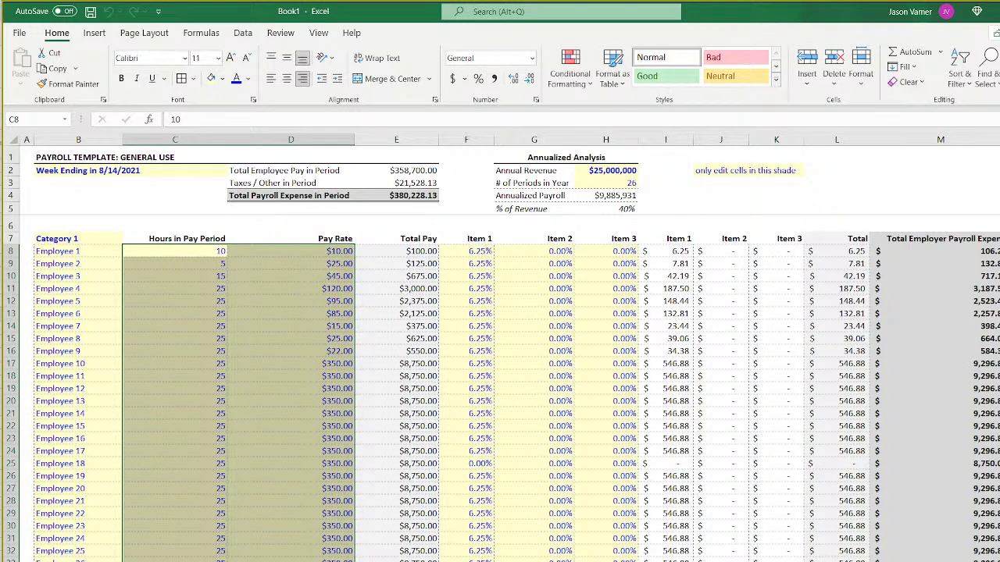
pyautogui.scroll(-18, 360, 352)
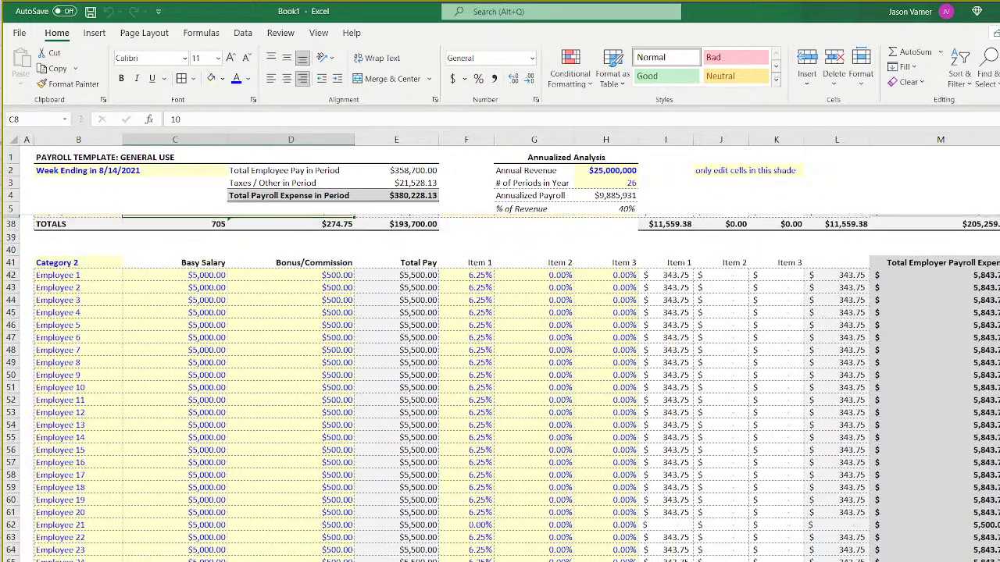
pyautogui.scroll(18, 500, 391)
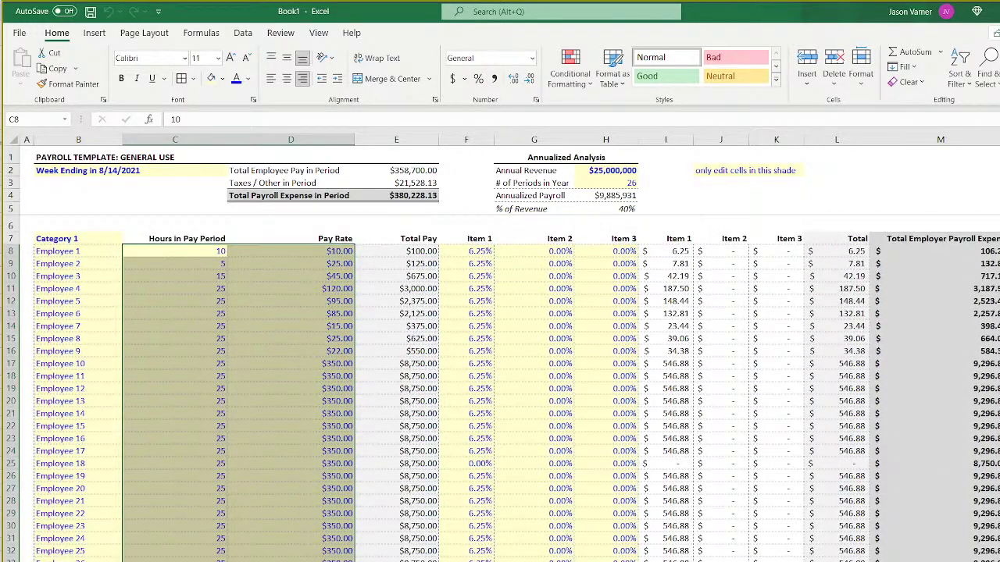
pyautogui.click(466, 514)
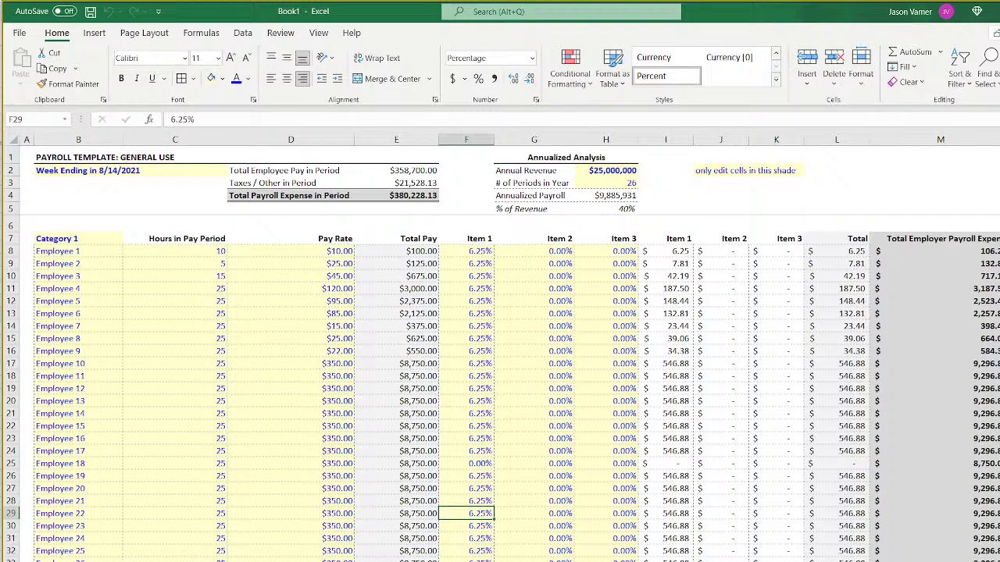
# Delete the duplicated payroll worksheet from the workbook.
pyautogui.rightClick(134, 559)
pyautogui.click(204, 536)
pyautogui.click(643, 408)
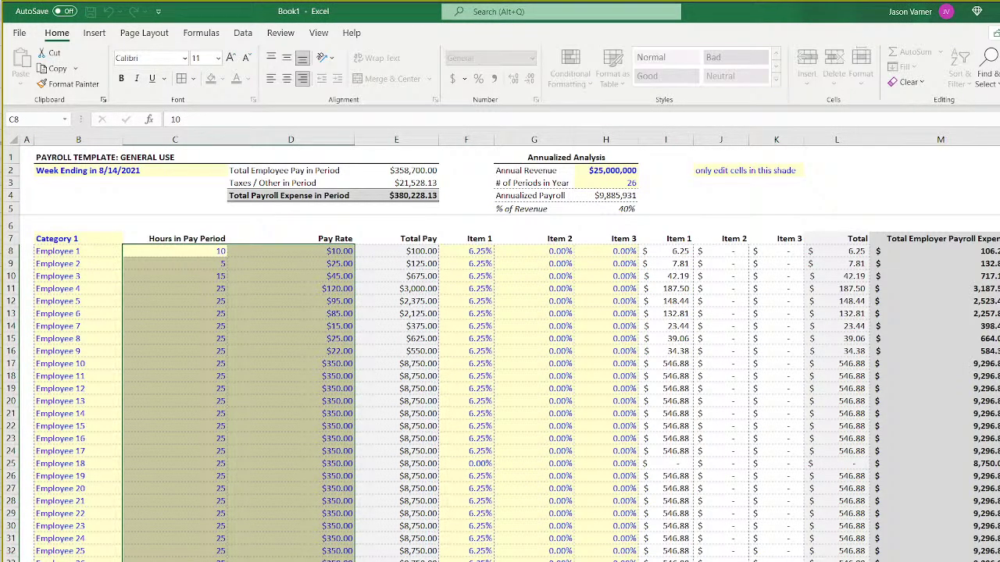
pyautogui.click(282, 464)
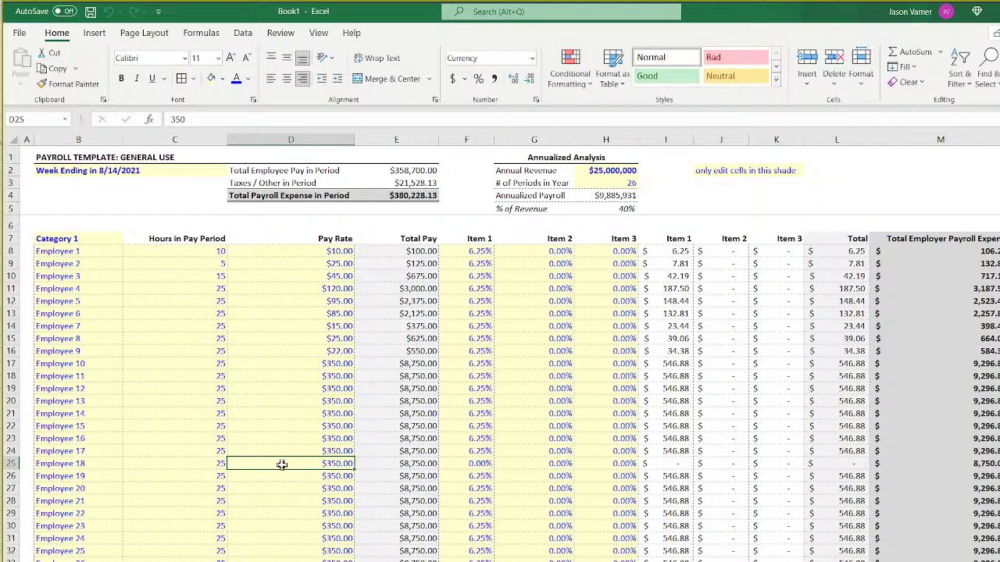
# Make the data label of the budgeted payroll column bold in the Budget vs. Actual: Payroll chart.
pyautogui.scroll(-11, 354, 551)
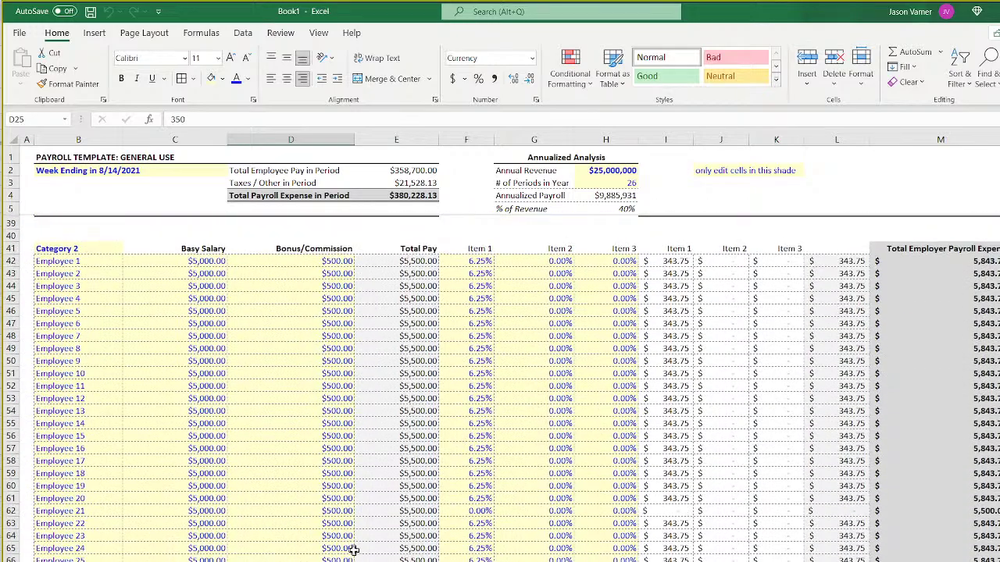
pyautogui.scroll(-7, 354, 551)
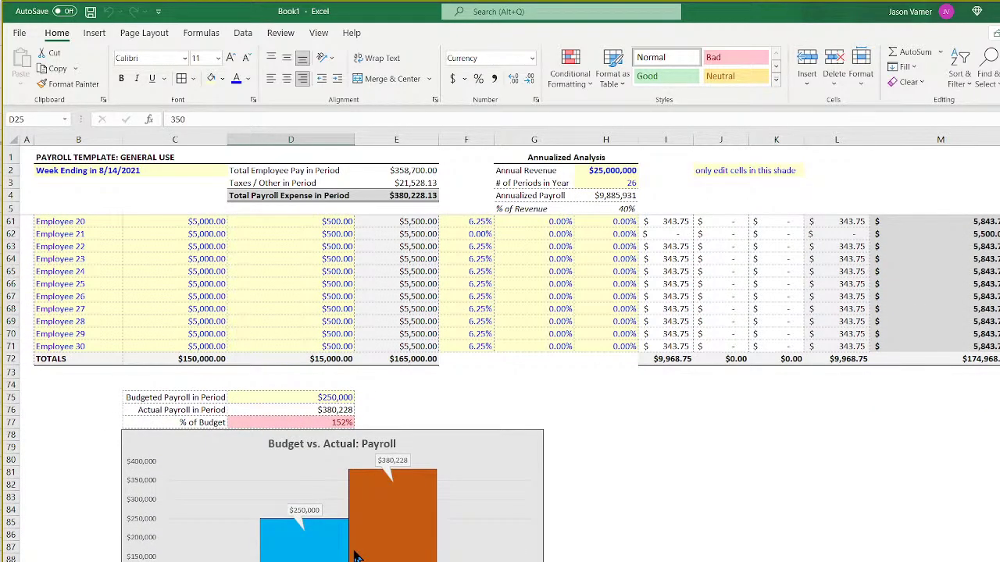
pyautogui.click(500, 457)
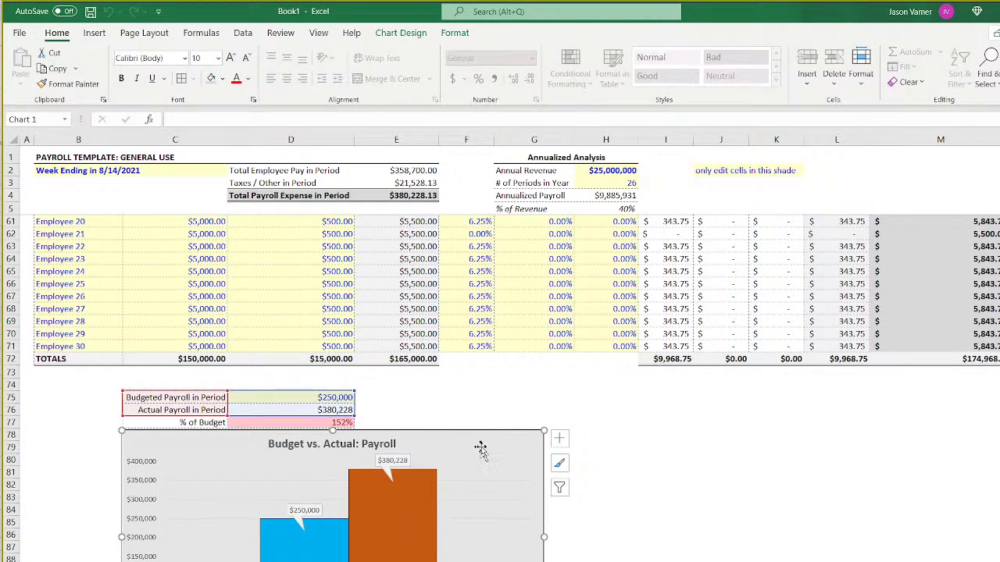
pyautogui.click(660, 496)
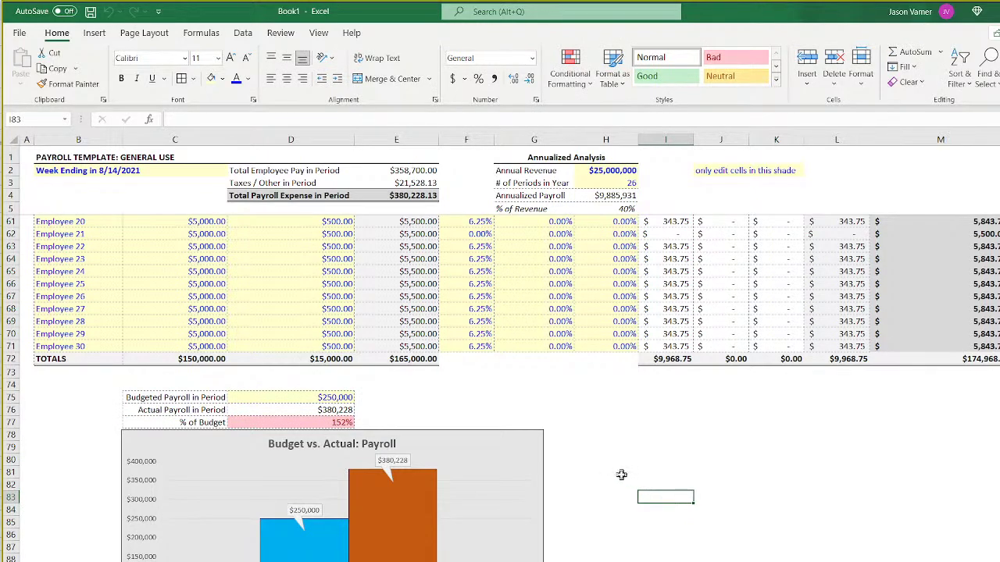
pyautogui.rightClick(299, 521)
pyautogui.click(308, 554)
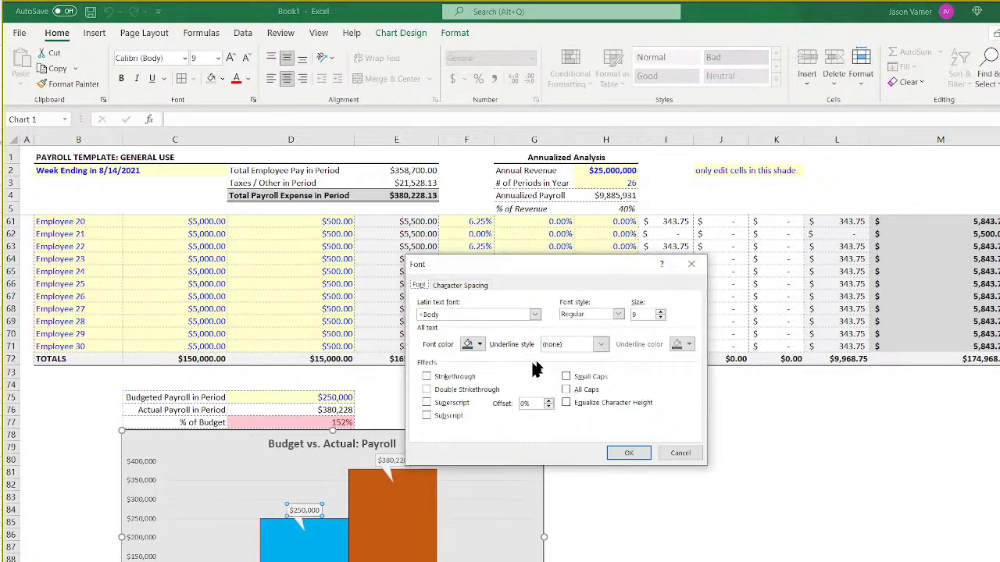
pyautogui.click(594, 314)
pyautogui.click(585, 348)
pyautogui.click(629, 454)
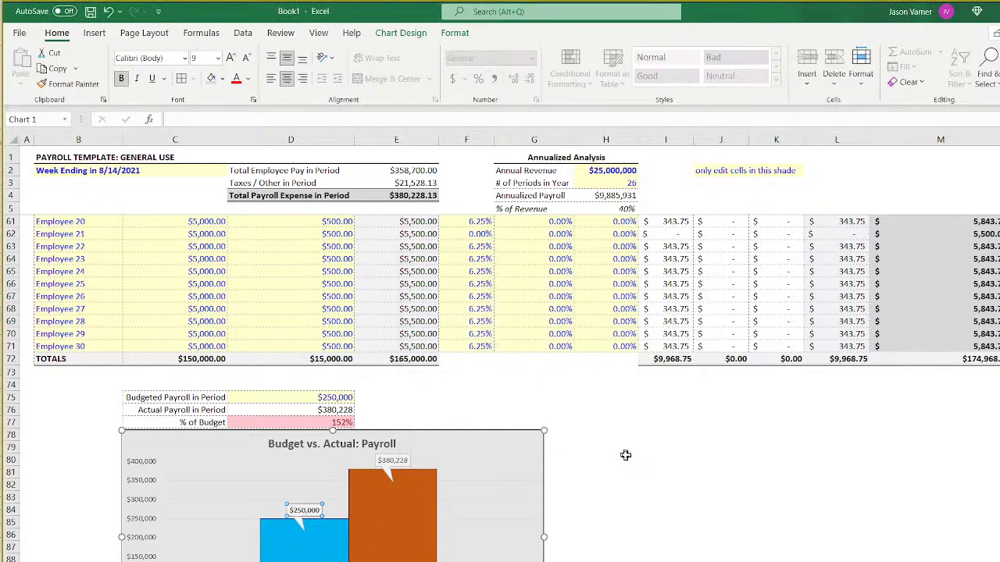
# Make the data label of the actual payroll column bold and deselect the chart.
pyautogui.rightClick(393, 461)
pyautogui.click(425, 514)
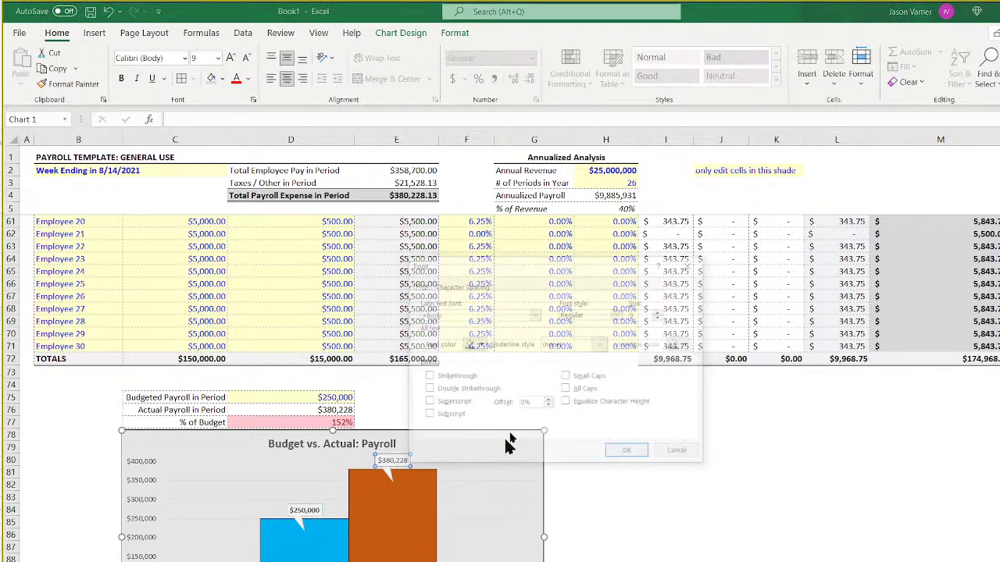
pyautogui.click(594, 314)
pyautogui.click(584, 349)
pyautogui.click(627, 449)
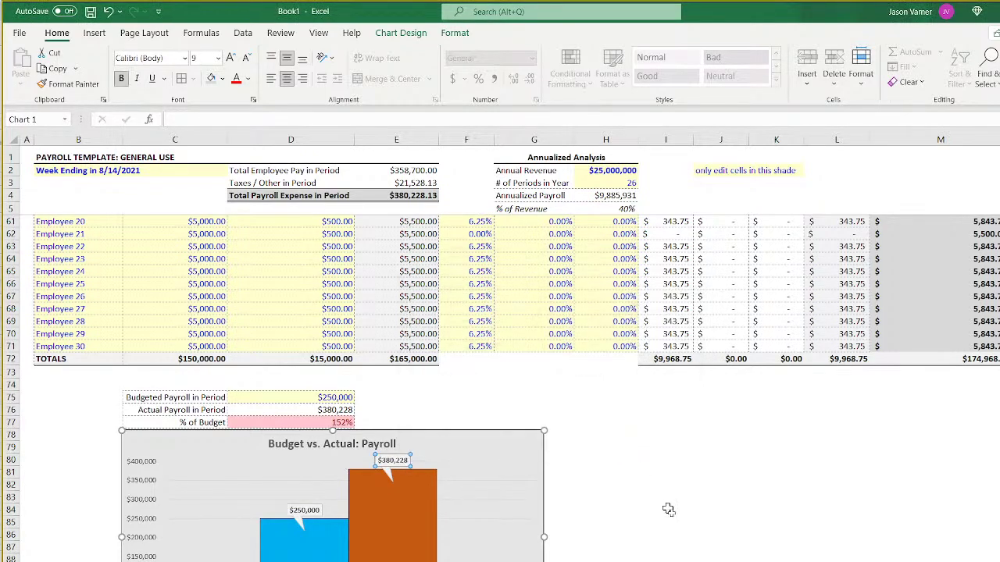
pyautogui.click(720, 556)
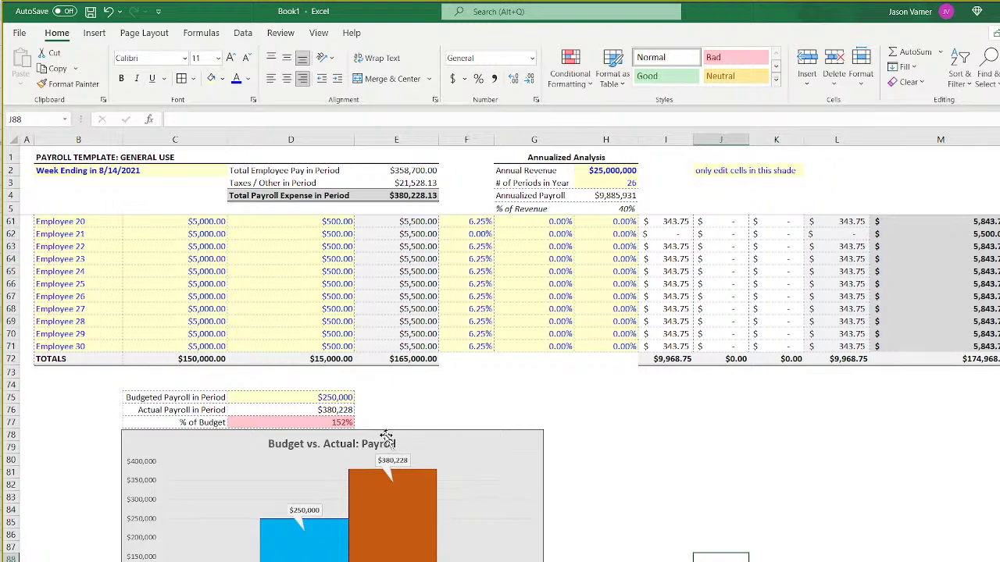
# Set Budgeted Payroll in Period in D75 equal to the actual payroll with the formula =D76.
pyautogui.click(315, 421)
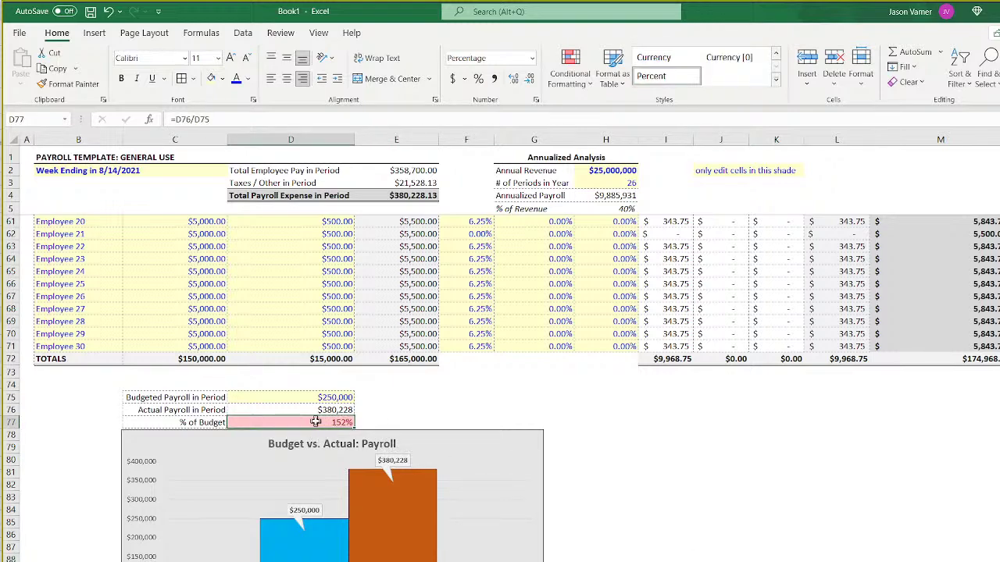
pyautogui.click(335, 399)
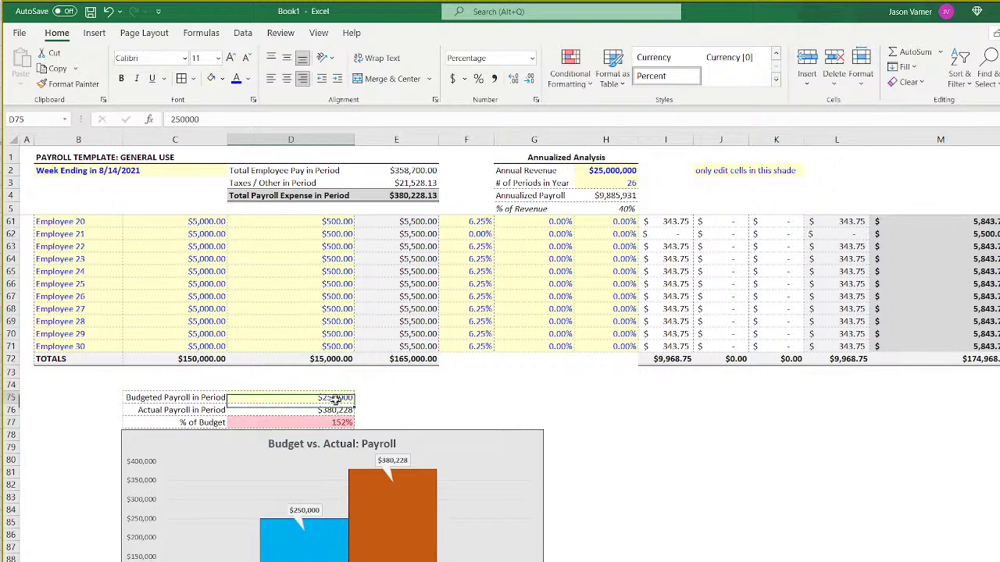
pyautogui.write('=')
pyautogui.click(343, 414)
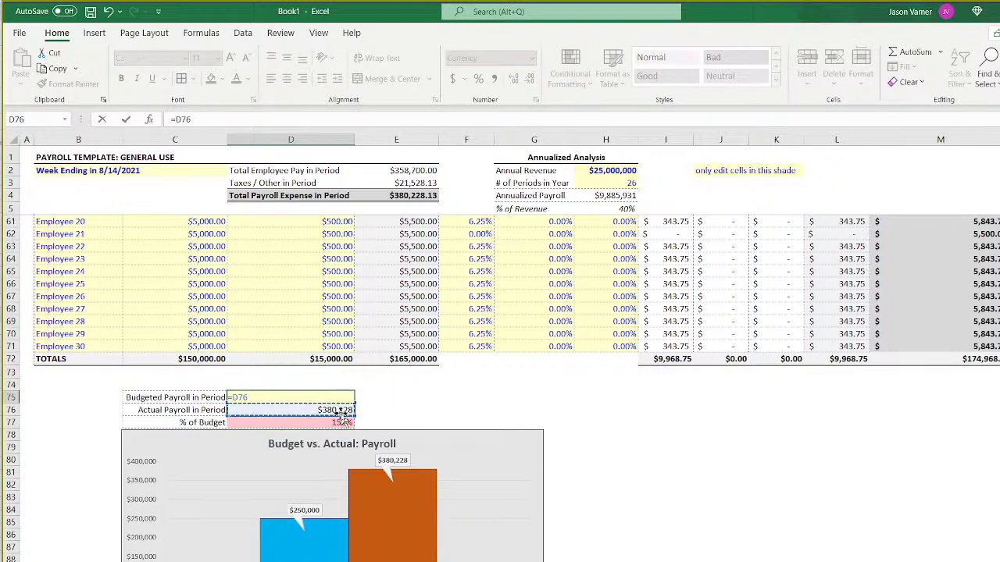
pyautogui.press('Return')
pyautogui.press('Return')
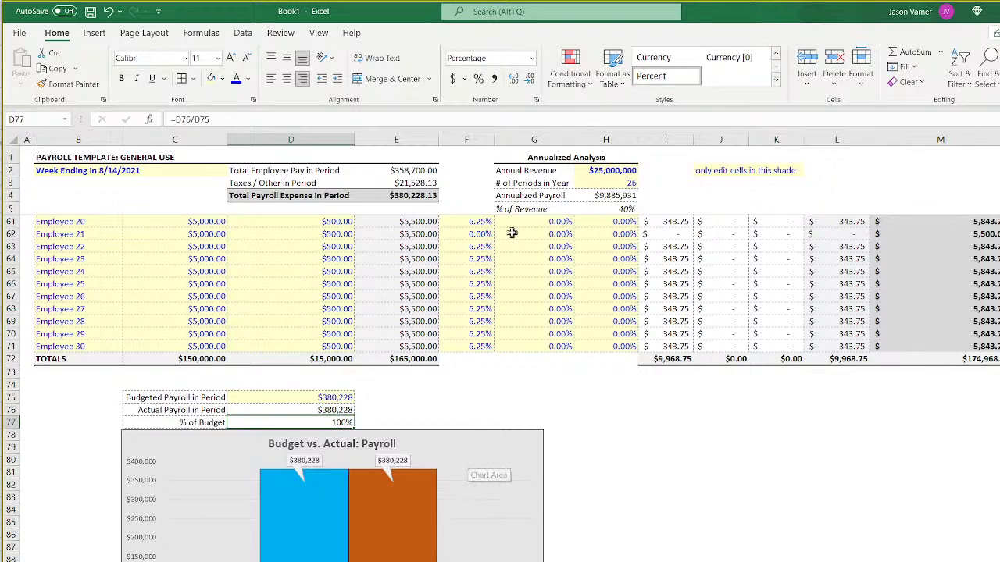
# Start an Equal To highlight rule for the % of Budget cell D77 with the value 1 and a custom format.
pyautogui.click(584, 91)
pyautogui.moveTo(619, 118)
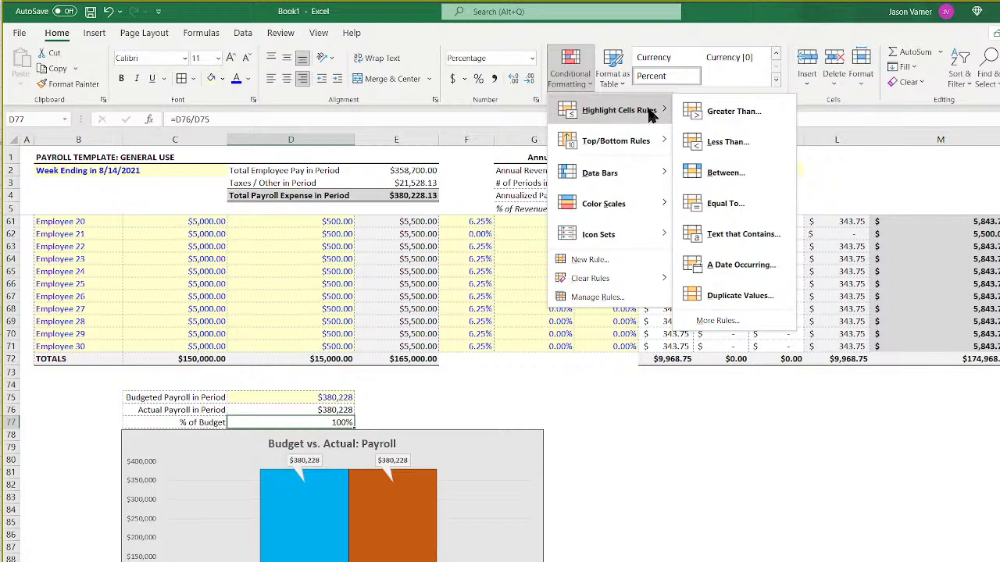
pyautogui.click(726, 203)
pyautogui.write('1')
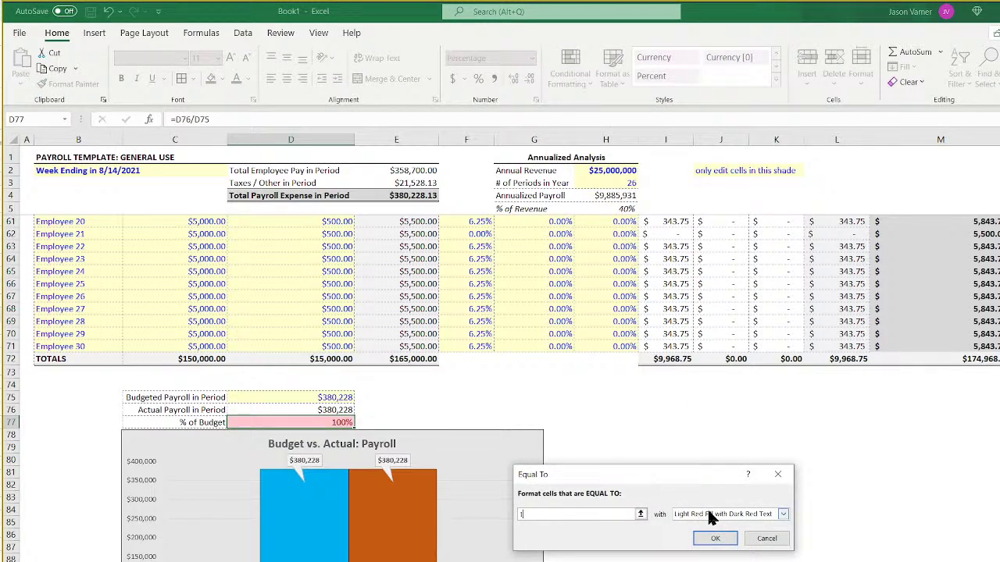
pyautogui.click(709, 515)
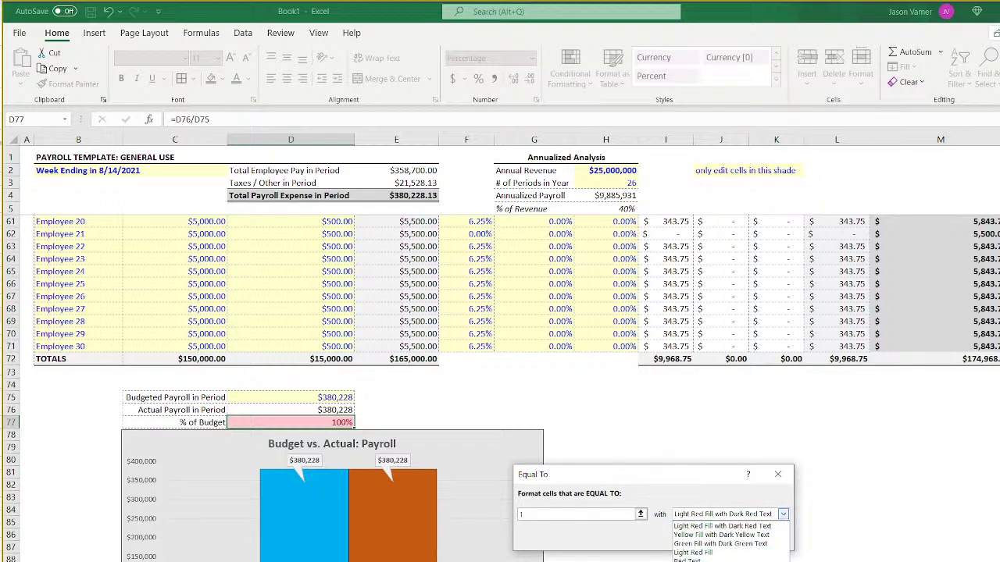
pyautogui.click(703, 561)
# Choose a bright blue from the standard colors as the fill of the rule's custom format.
pyautogui.click(630, 338)
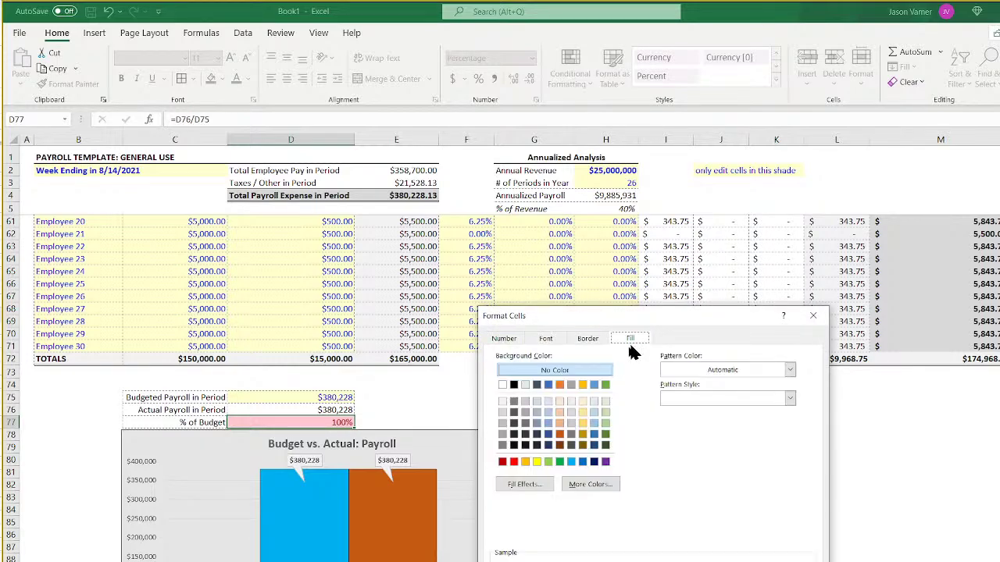
pyautogui.click(576, 488)
pyautogui.click(631, 453)
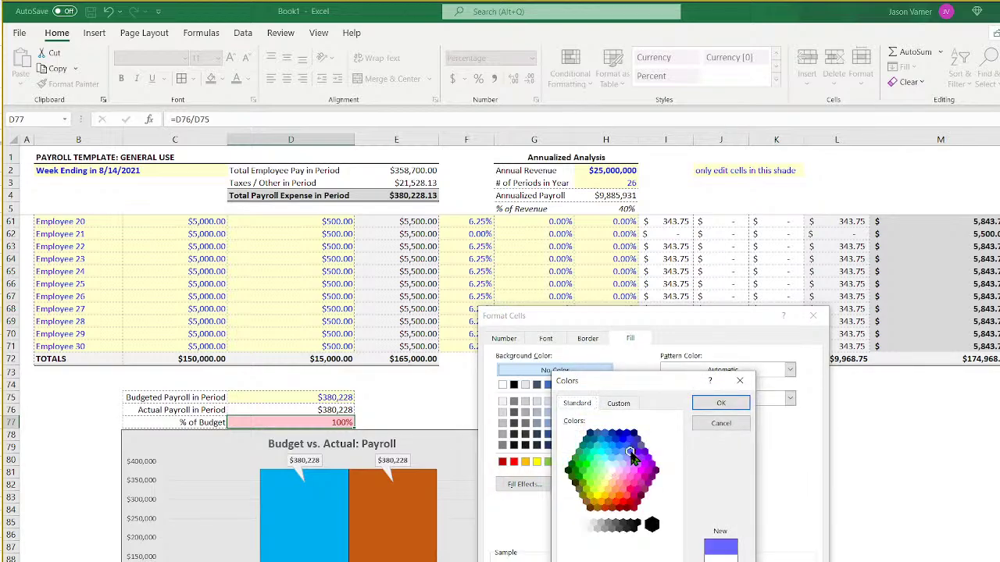
pyautogui.click(624, 443)
pyautogui.click(618, 458)
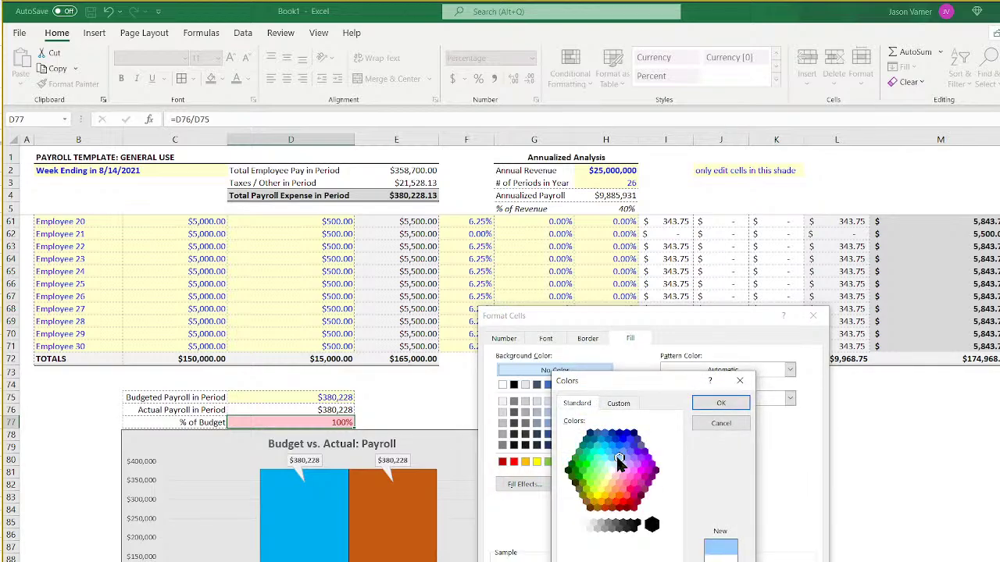
pyautogui.click(618, 449)
pyautogui.click(612, 445)
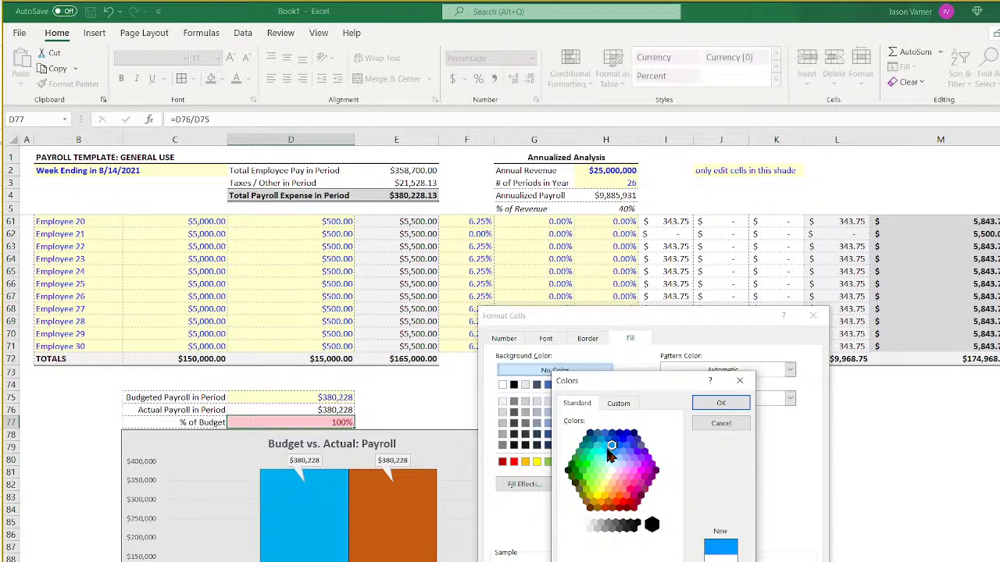
pyautogui.click(612, 458)
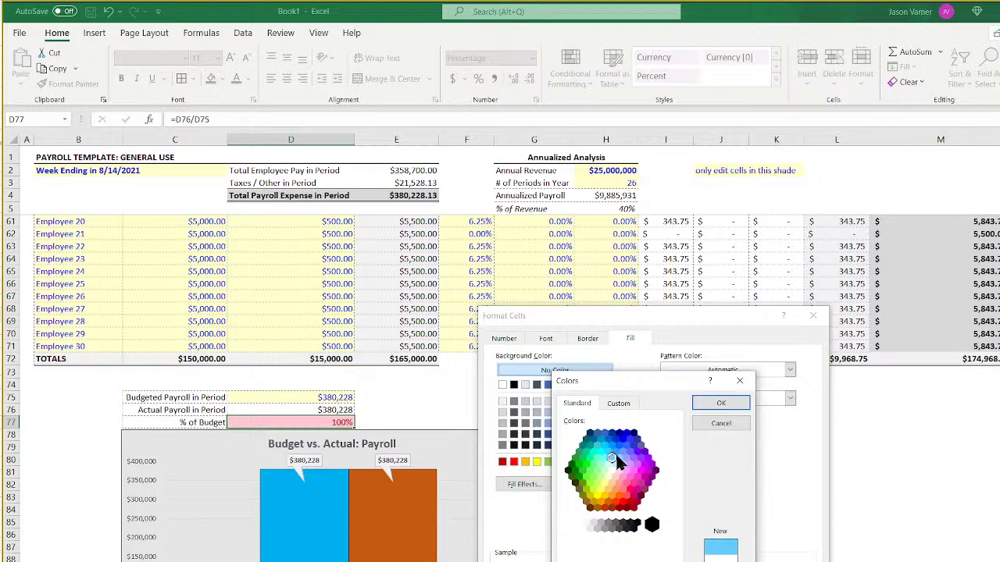
pyautogui.click(618, 457)
pyautogui.click(612, 457)
pyautogui.click(608, 452)
pyautogui.click(616, 453)
pyautogui.click(613, 457)
pyautogui.click(618, 457)
pyautogui.click(623, 452)
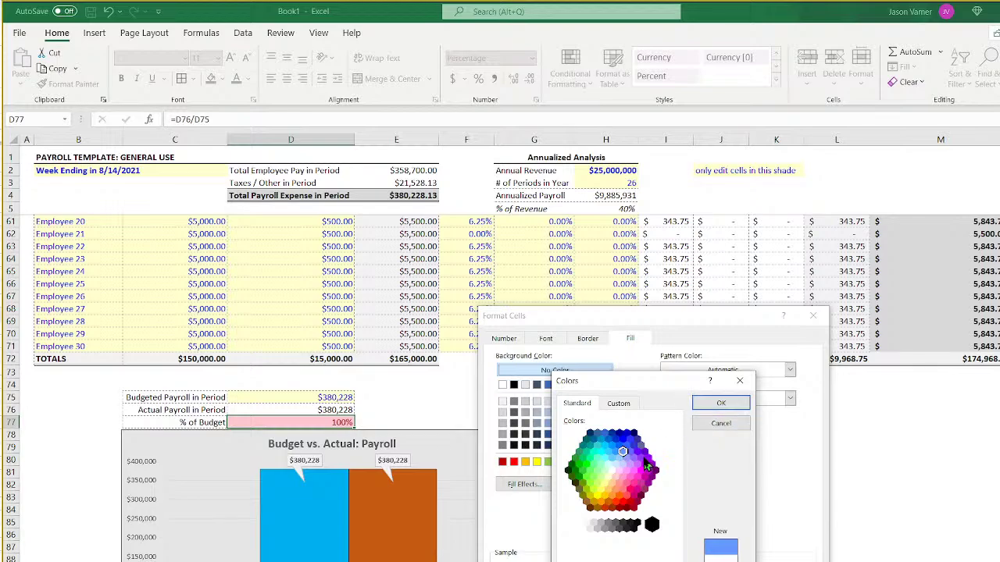
pyautogui.click(626, 446)
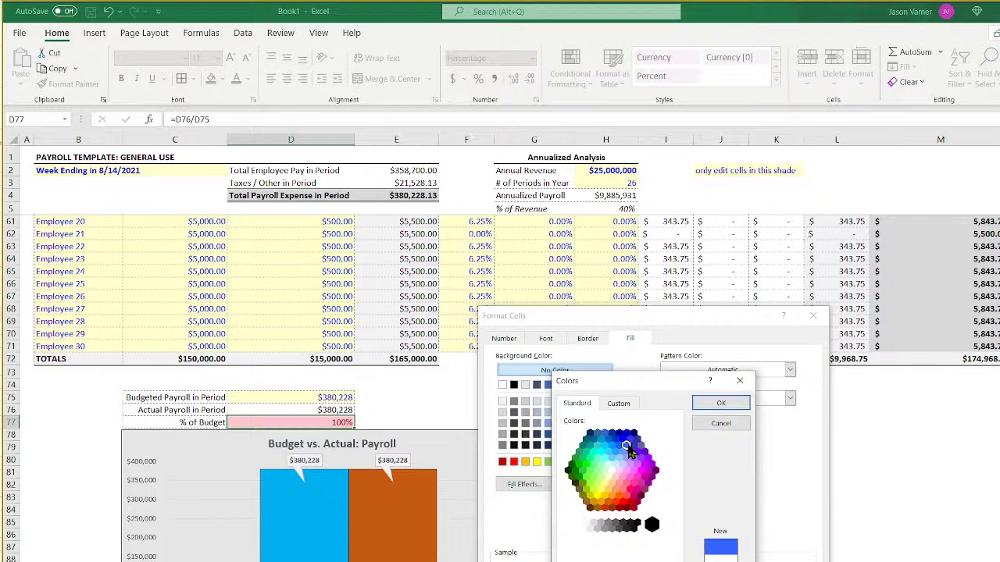
pyautogui.click(720, 405)
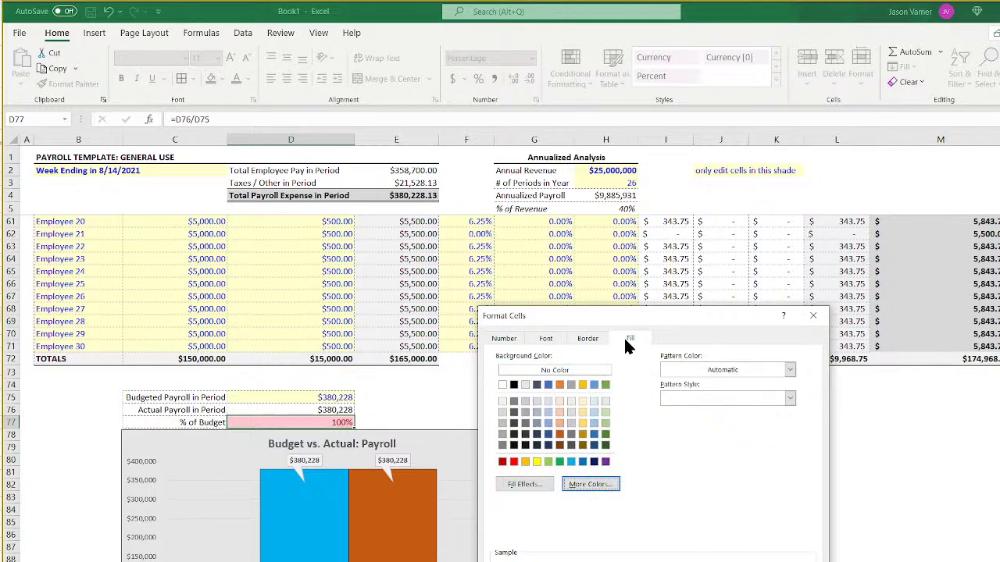
# Set the font color of the Equal To rule's custom format to white and accept the format.
pyautogui.click(547, 341)
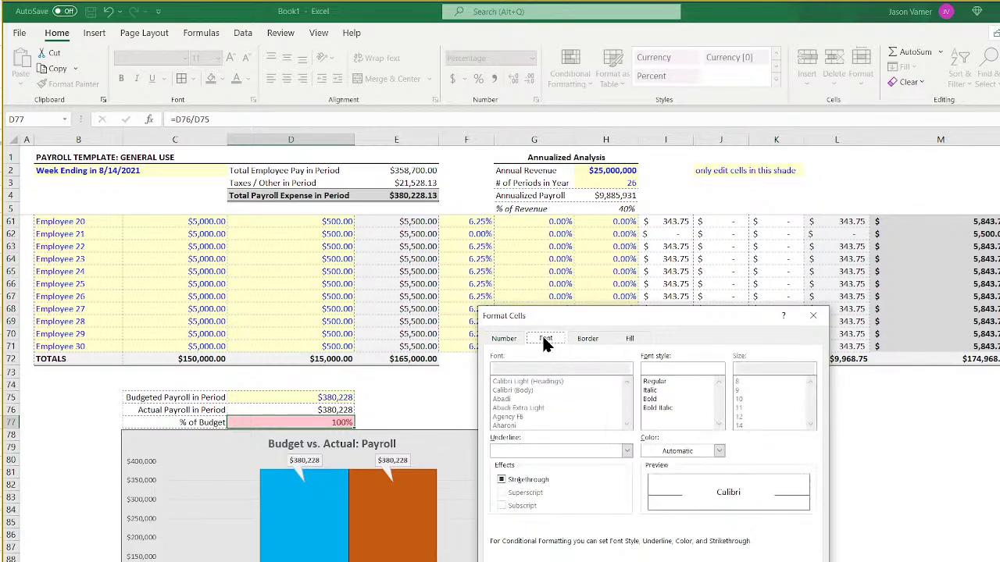
pyautogui.click(685, 454)
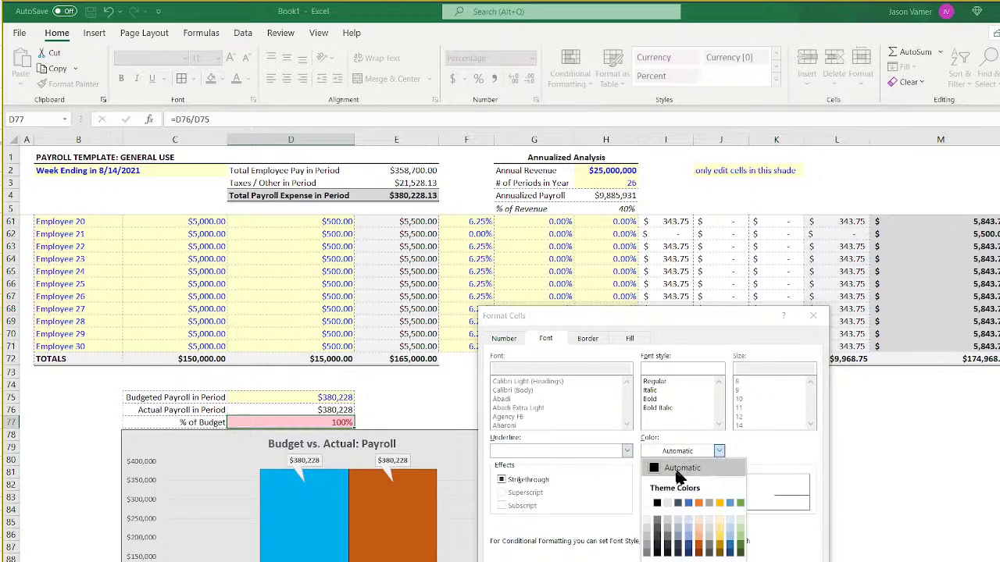
pyautogui.click(648, 503)
pyautogui.press('Return')
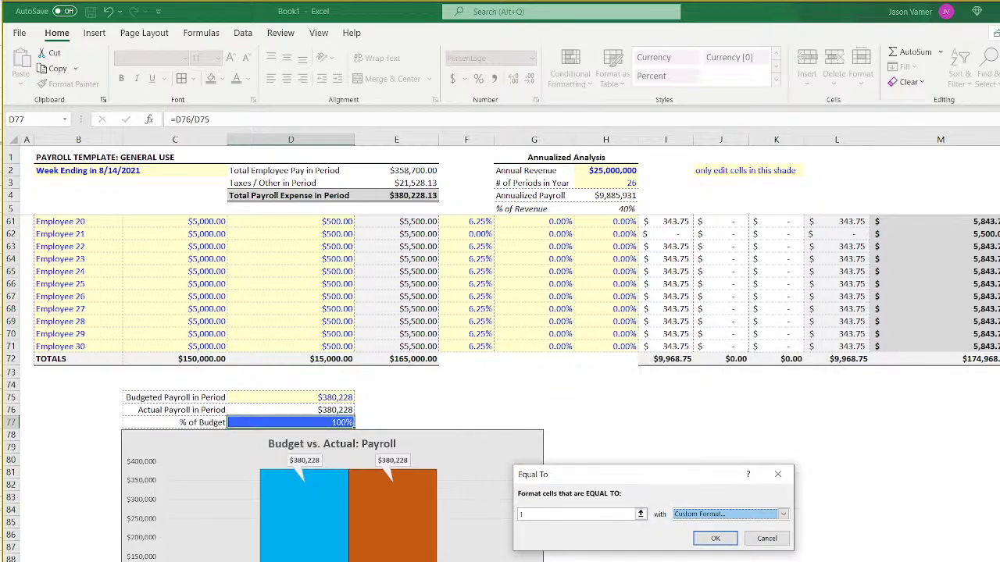
# Change the fill of the rule's custom format to the standard light blue and apply the Equal To rule to D77.
pyautogui.click(741, 516)
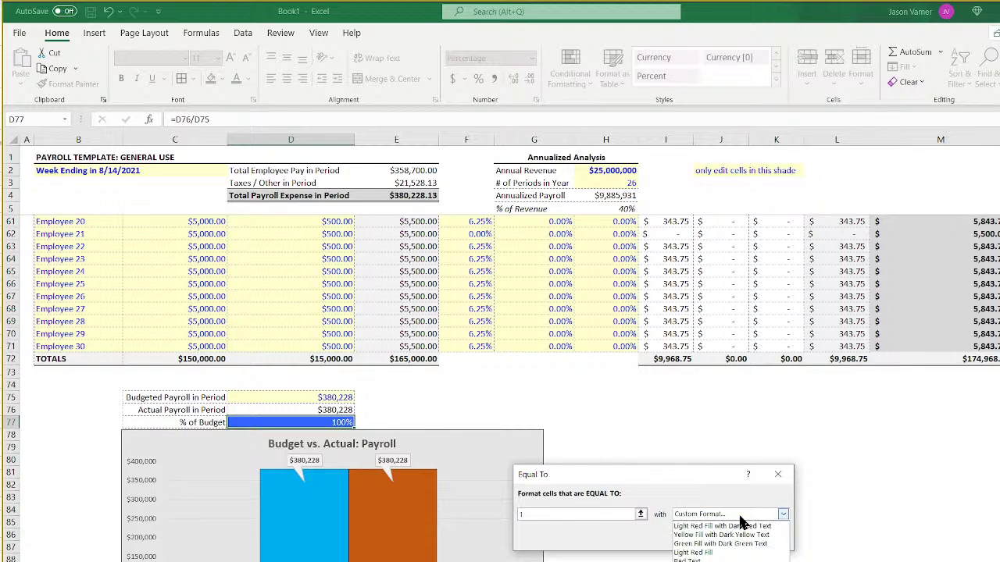
pyautogui.click(722, 556)
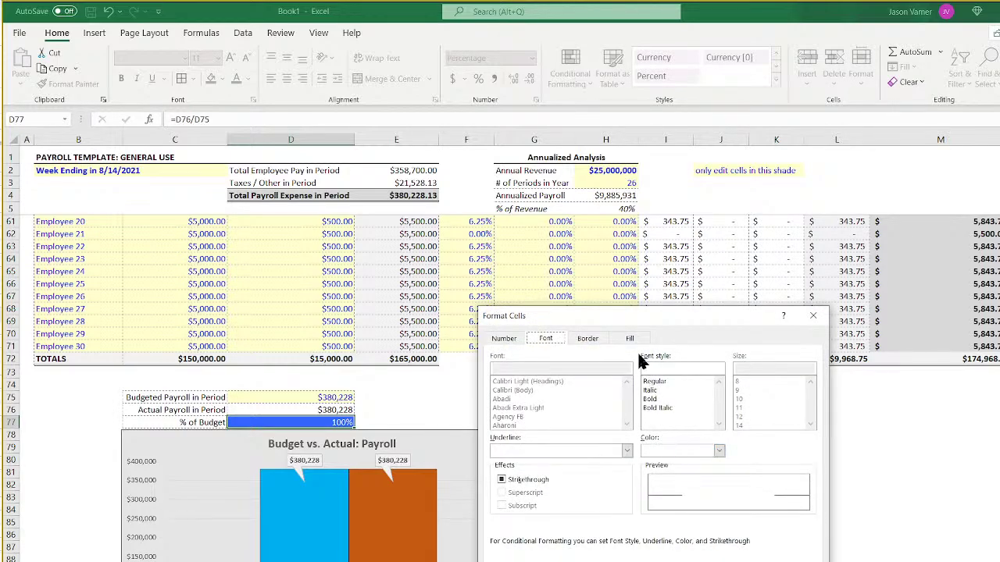
pyautogui.click(631, 339)
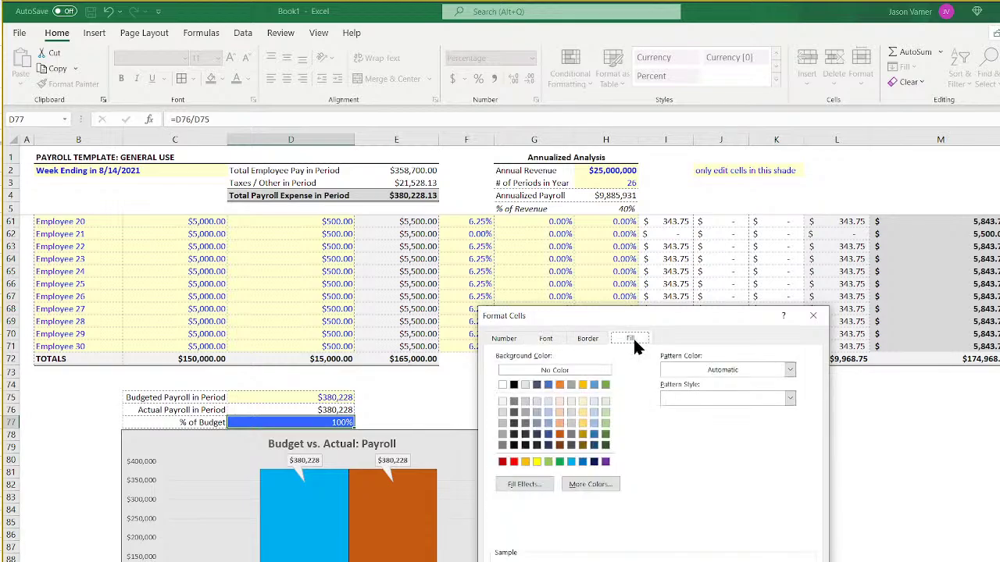
pyautogui.click(571, 461)
pyautogui.press('Return')
pyautogui.click(730, 543)
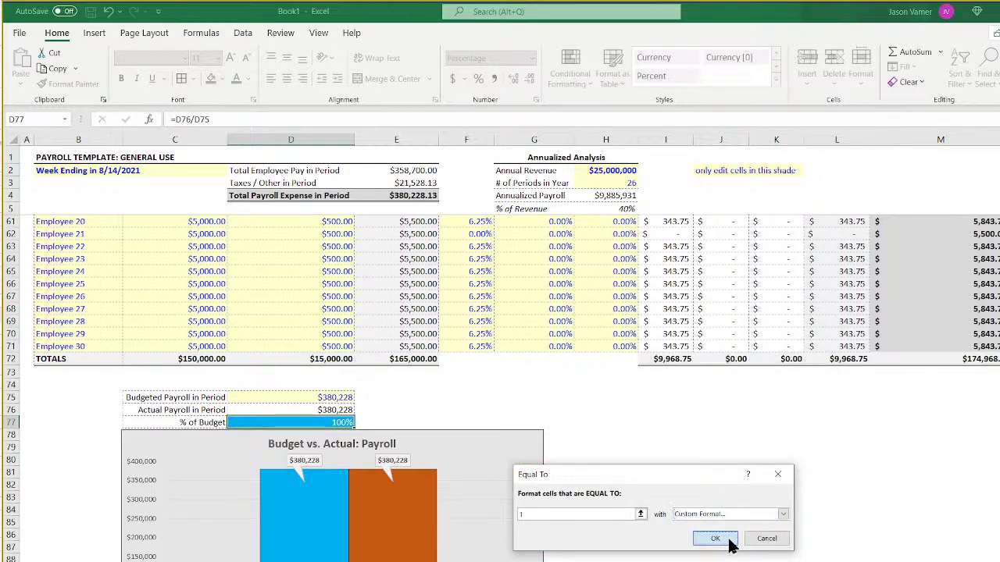
pyautogui.click(837, 561)
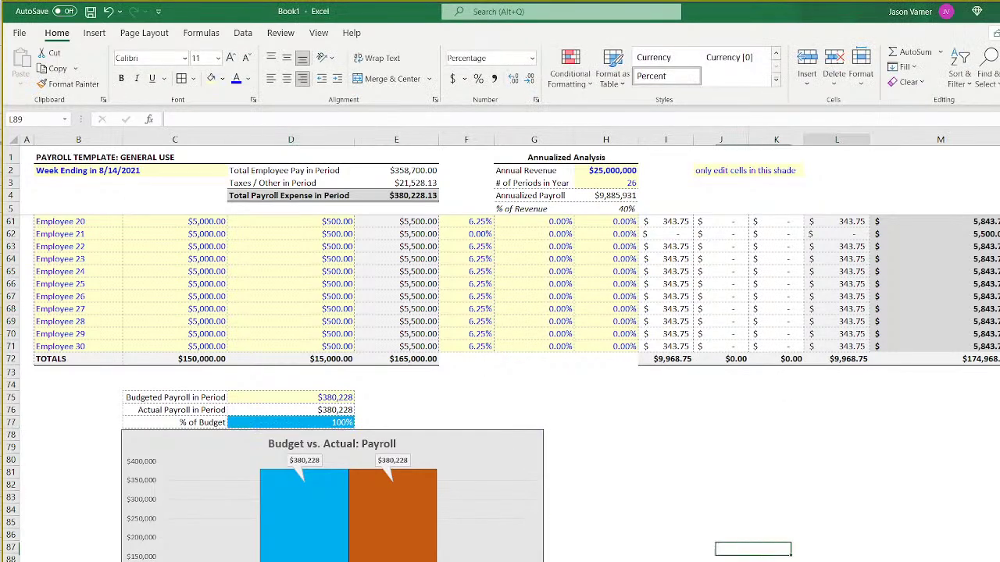
# Set Budgeted Payroll in Period in D75 to 400000.
pyautogui.click(312, 398)
pyautogui.write('400000')
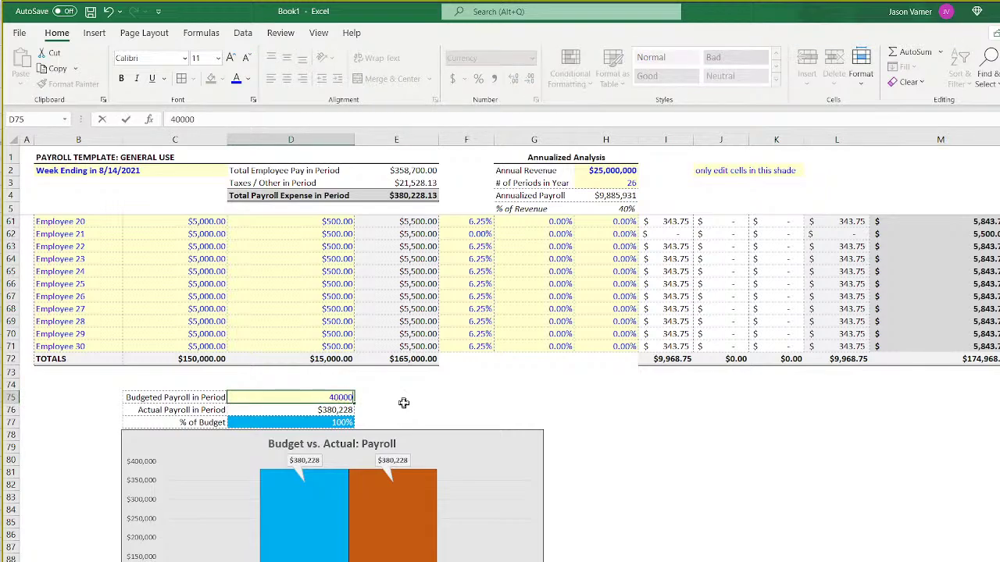
pyautogui.press('Return')
pyautogui.click(757, 498)
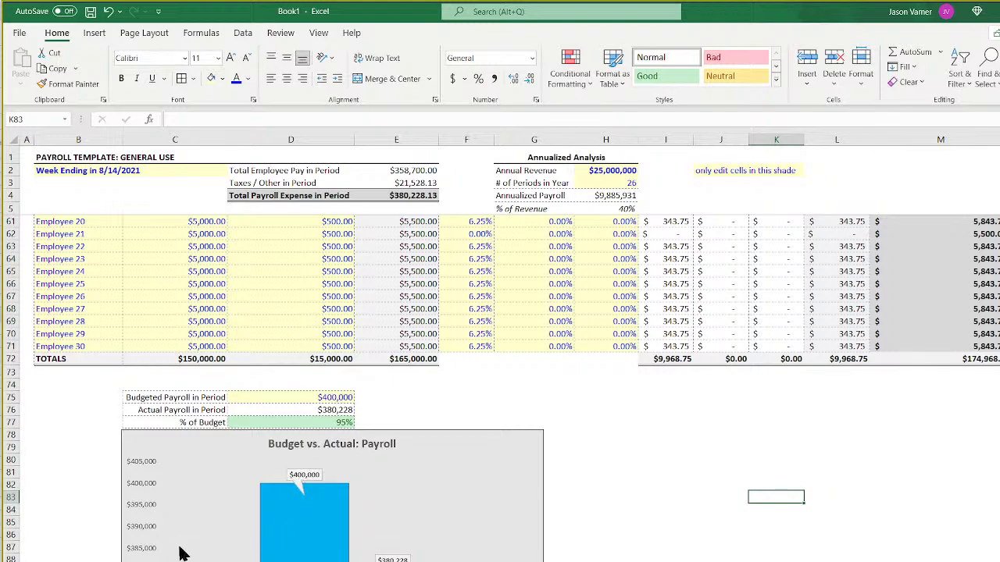
# Try a minimum bound of $0 on the budget chart's vertical axis, restore the automatic minimum and deselect the chart.
pyautogui.rightClick(152, 545)
pyautogui.click(187, 561)
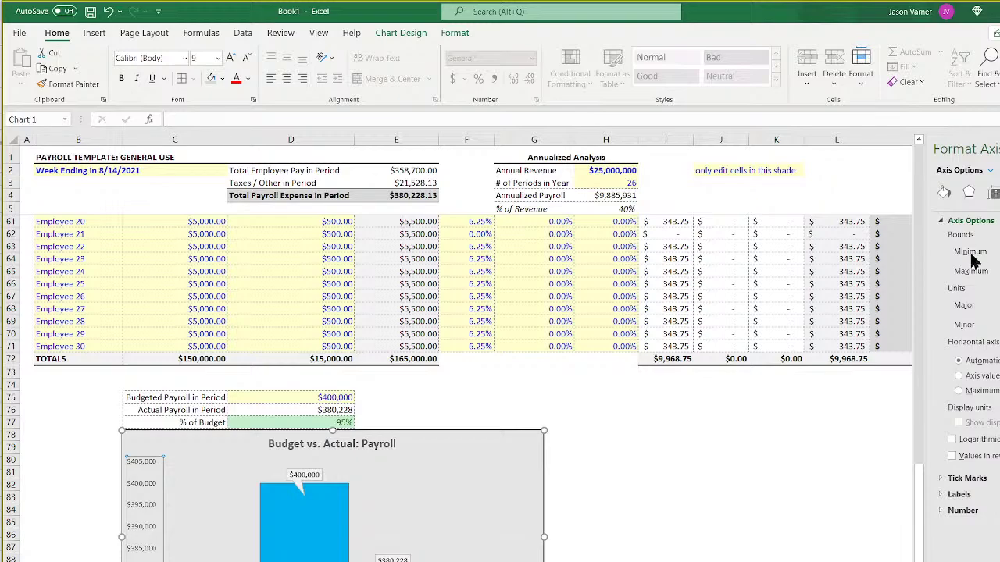
pyautogui.scroll(13, 915, 260)
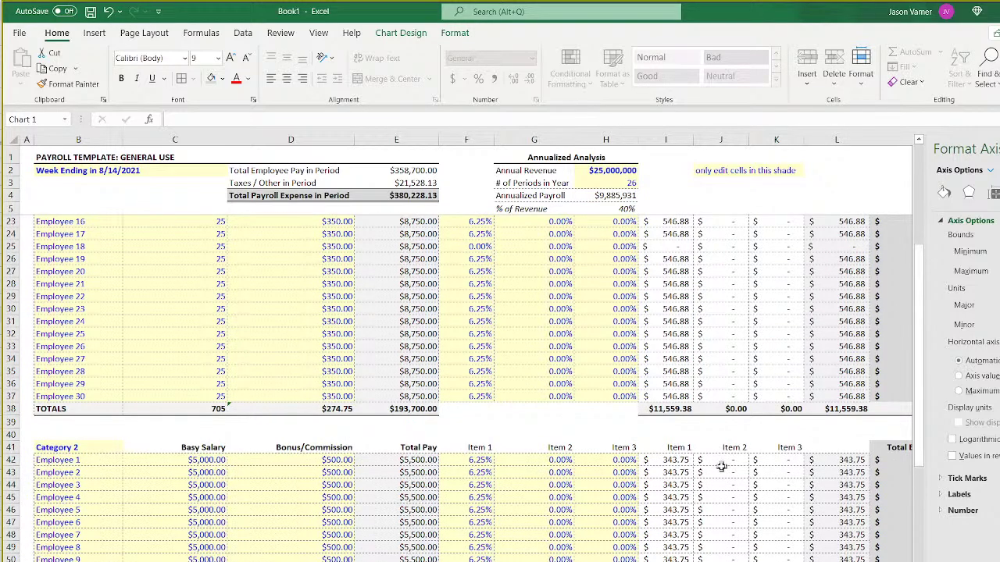
pyautogui.scroll(-18, 720, 467)
pyautogui.scroll(4, 721, 466)
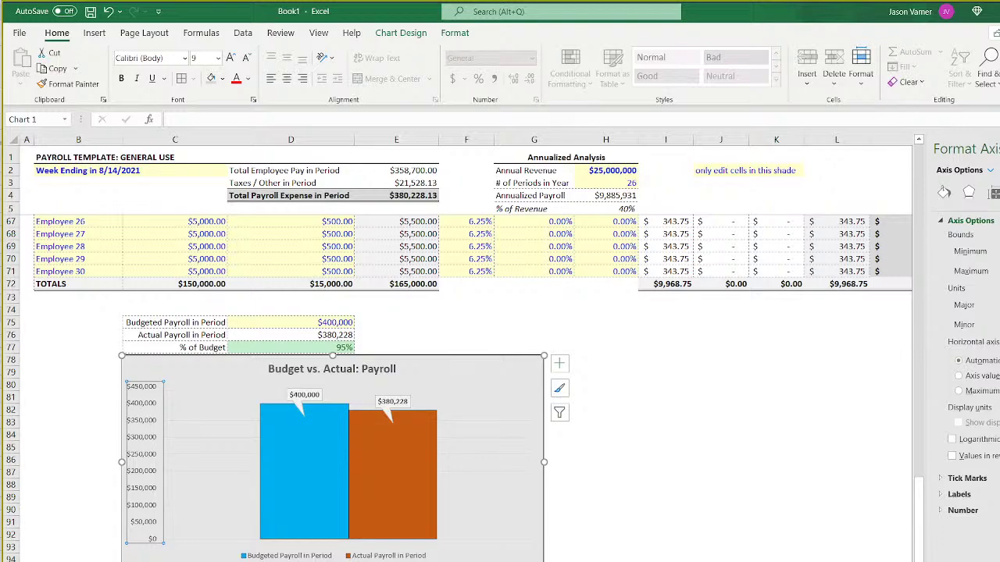
pyautogui.click(999, 252)
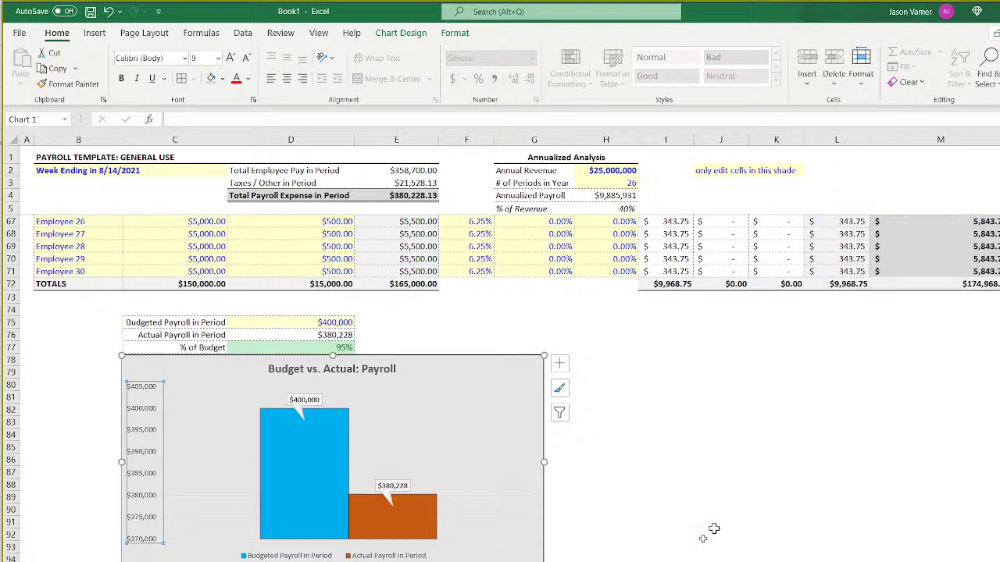
pyautogui.click(664, 557)
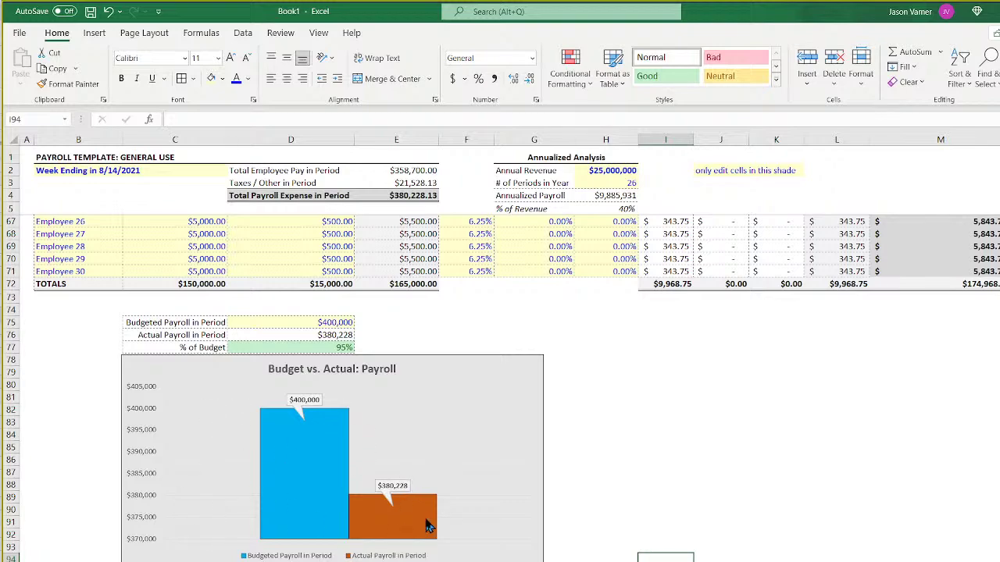
pyautogui.moveTo(349, 418)
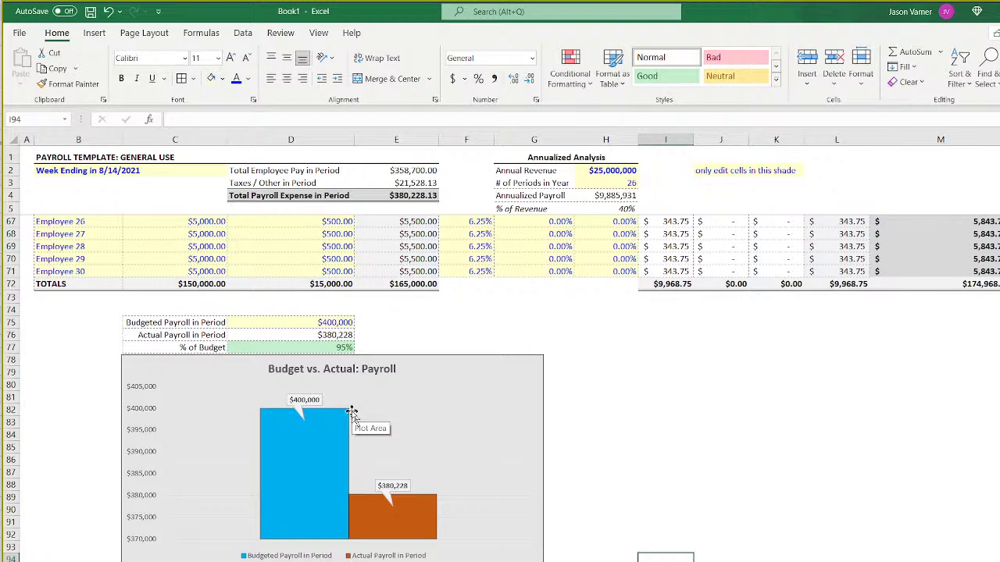
pyautogui.click(619, 501)
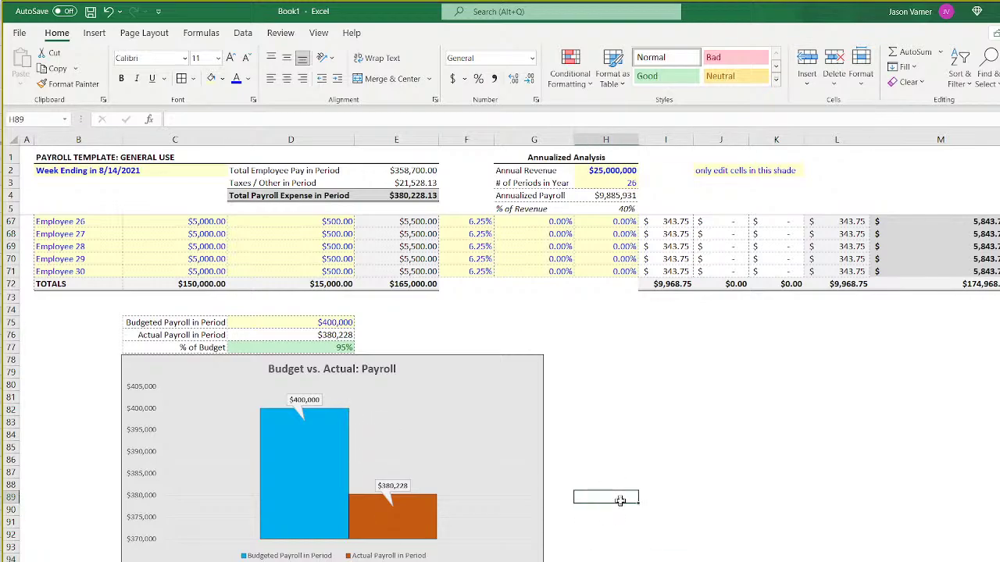
# Review the template's input cells for hours, pay rates and tax percentages, the Category 2 table and the budget comparison below.
pyautogui.scroll(20, 694, 542)
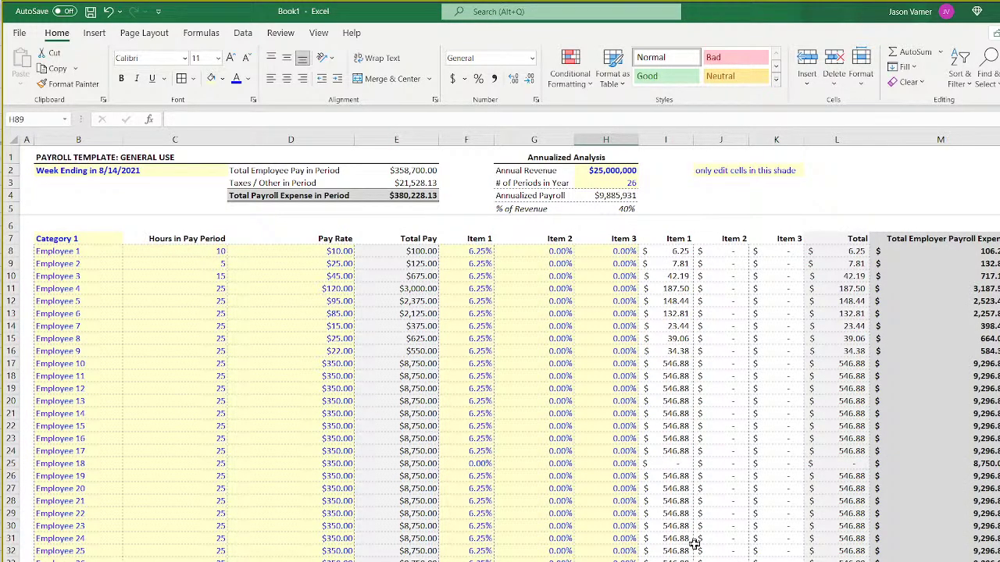
pyautogui.click(153, 287)
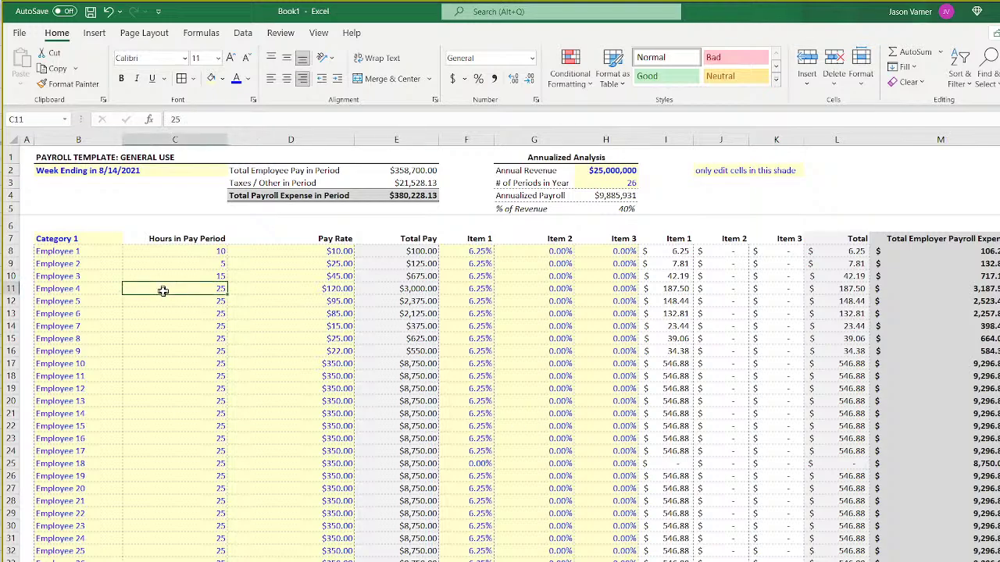
pyautogui.click(314, 340)
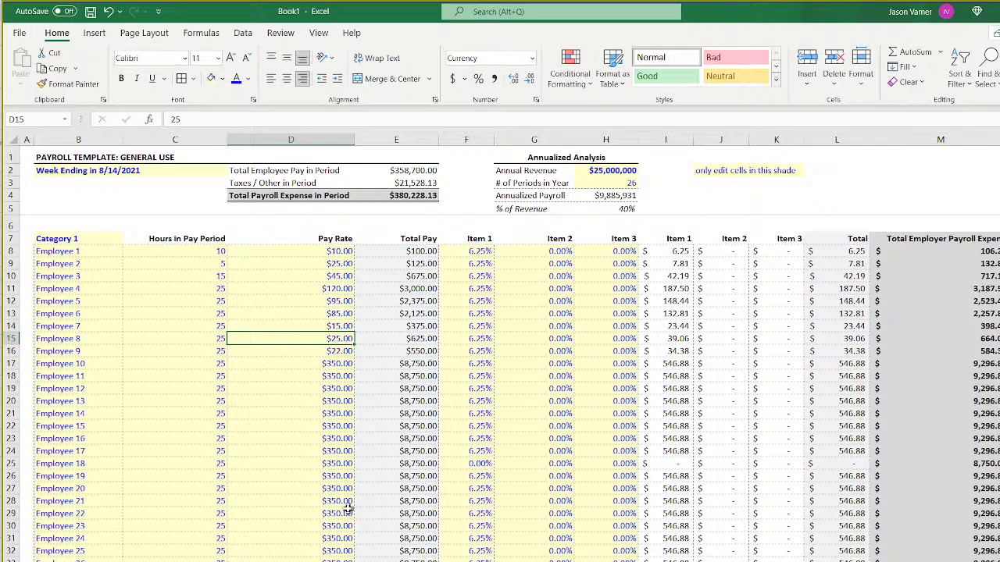
pyautogui.scroll(-14, 348, 508)
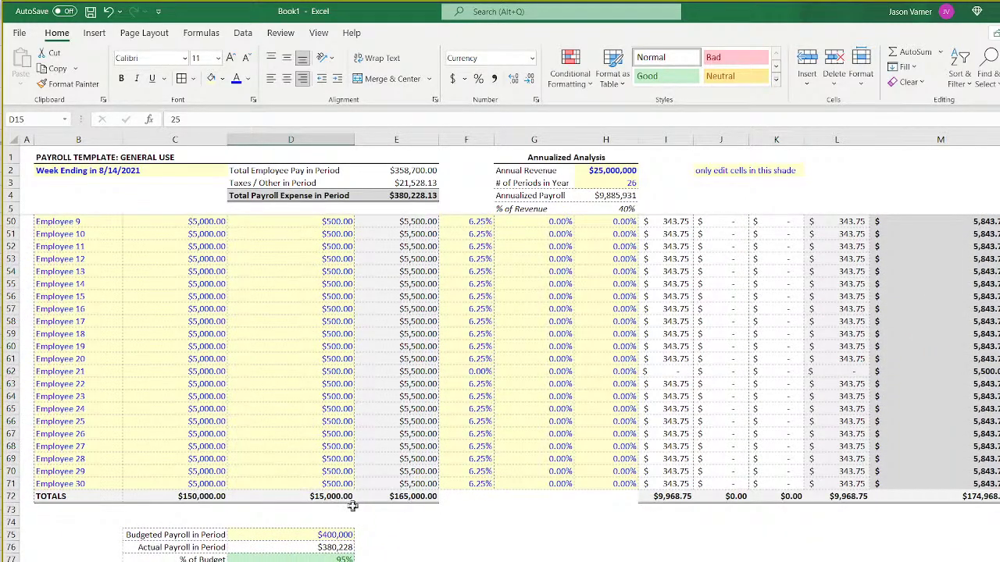
pyautogui.scroll(14, 352, 506)
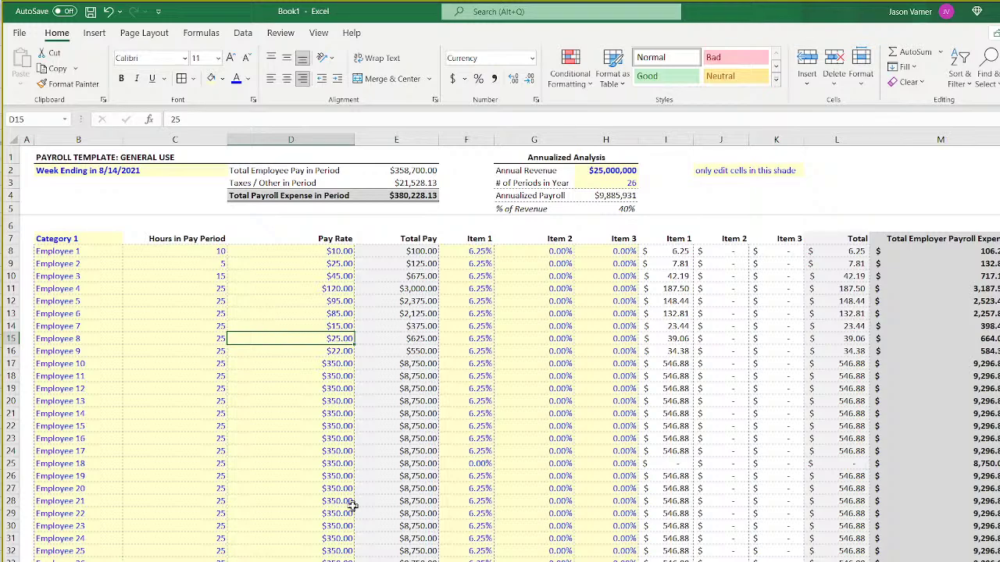
pyautogui.click(338, 252)
pyautogui.click(338, 289)
pyautogui.click(321, 385)
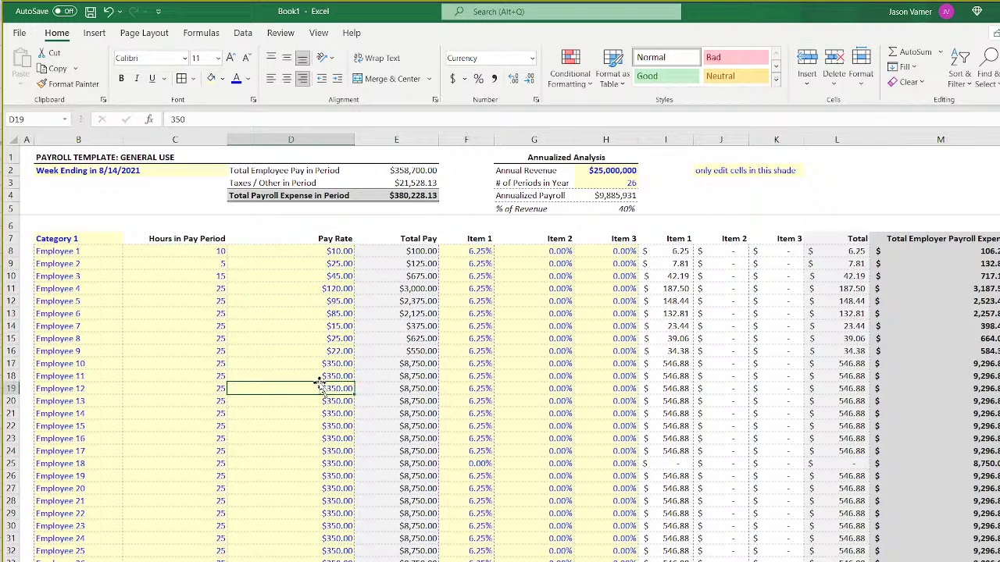
pyautogui.click(309, 250)
pyautogui.click(308, 312)
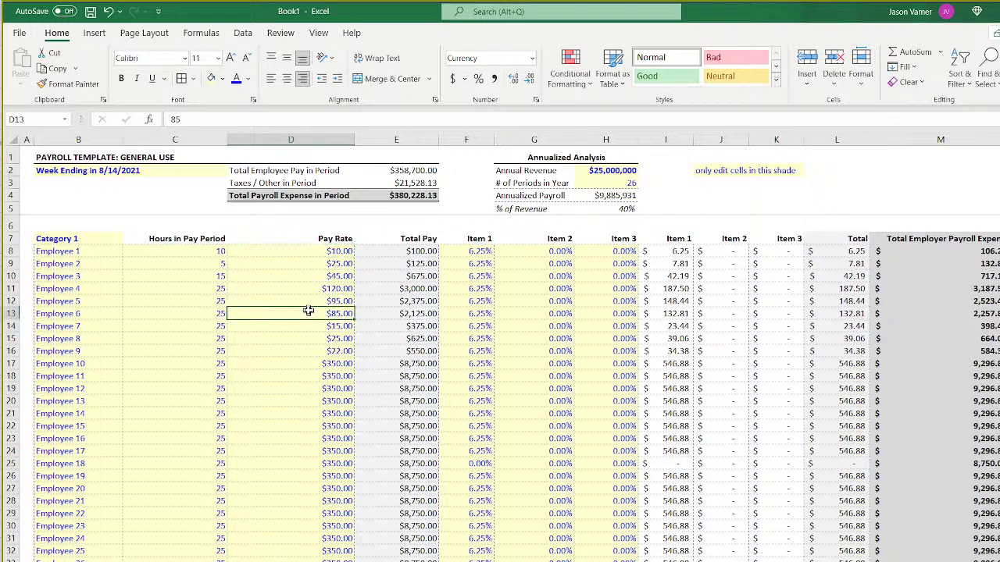
pyautogui.click(316, 252)
pyautogui.click(189, 251)
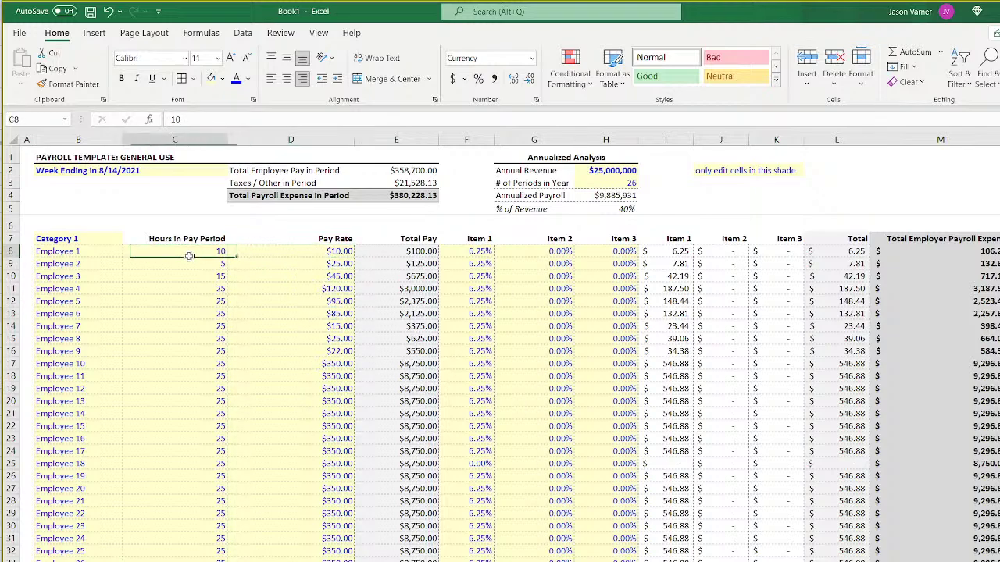
pyautogui.click(223, 351)
pyautogui.click(284, 366)
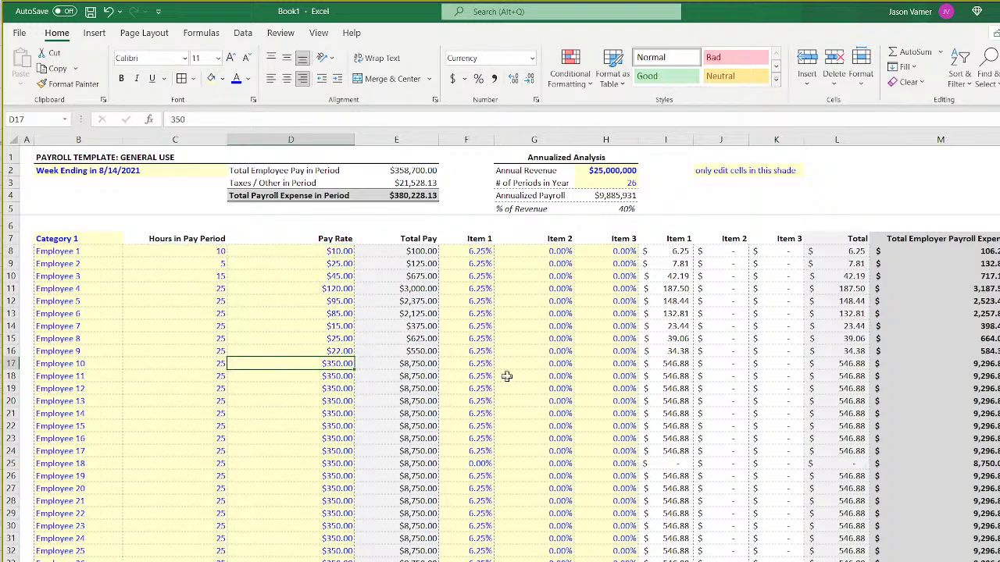
pyautogui.click(476, 377)
pyautogui.click(547, 376)
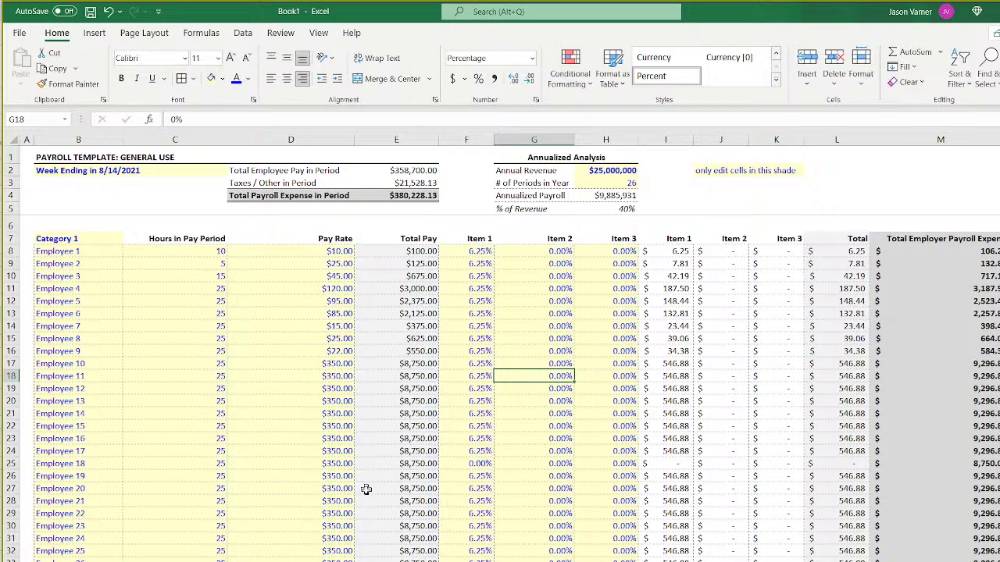
pyautogui.scroll(-11, 364, 519)
pyautogui.scroll(-7, 364, 520)
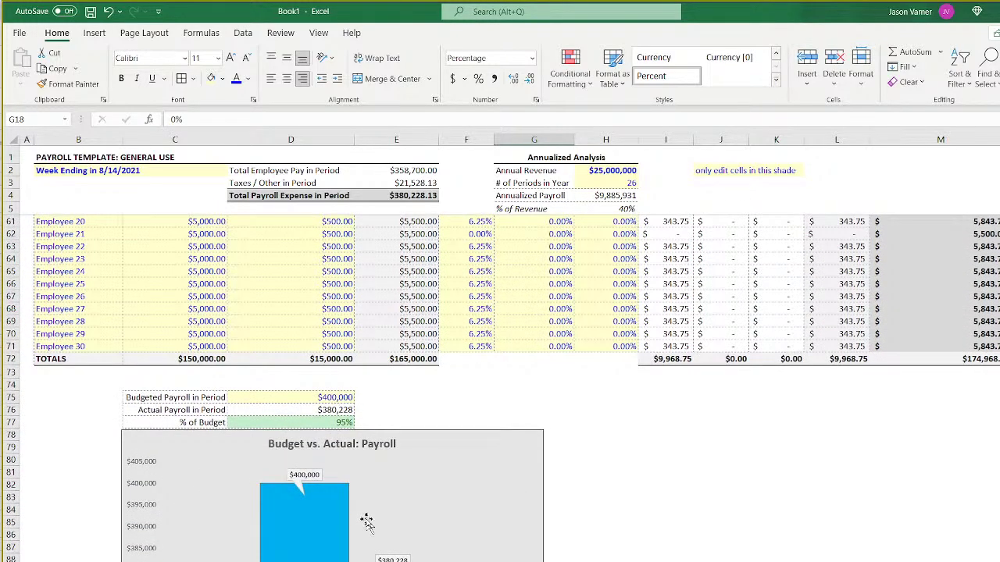
pyautogui.scroll(18, 366, 522)
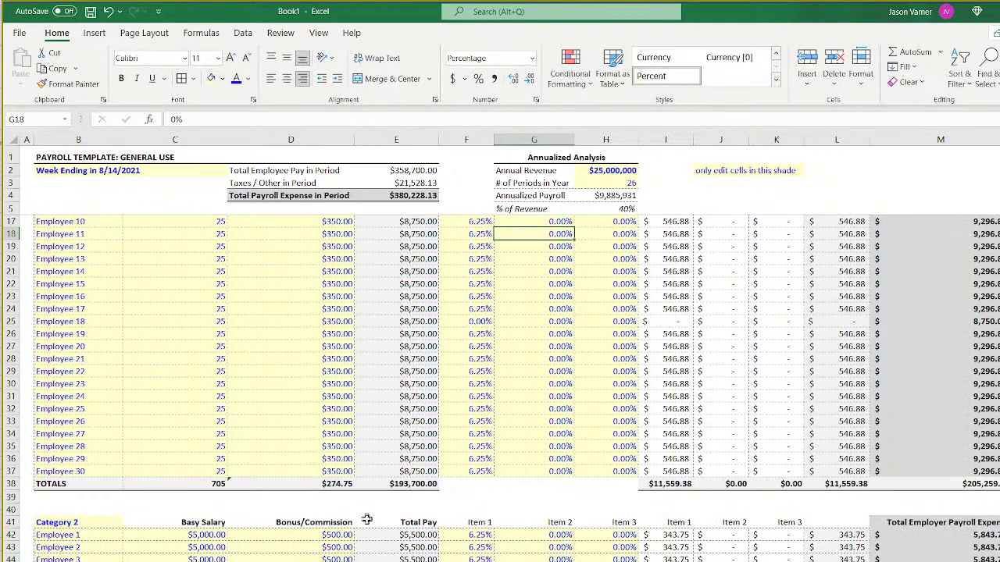
pyautogui.scroll(-18, 367, 519)
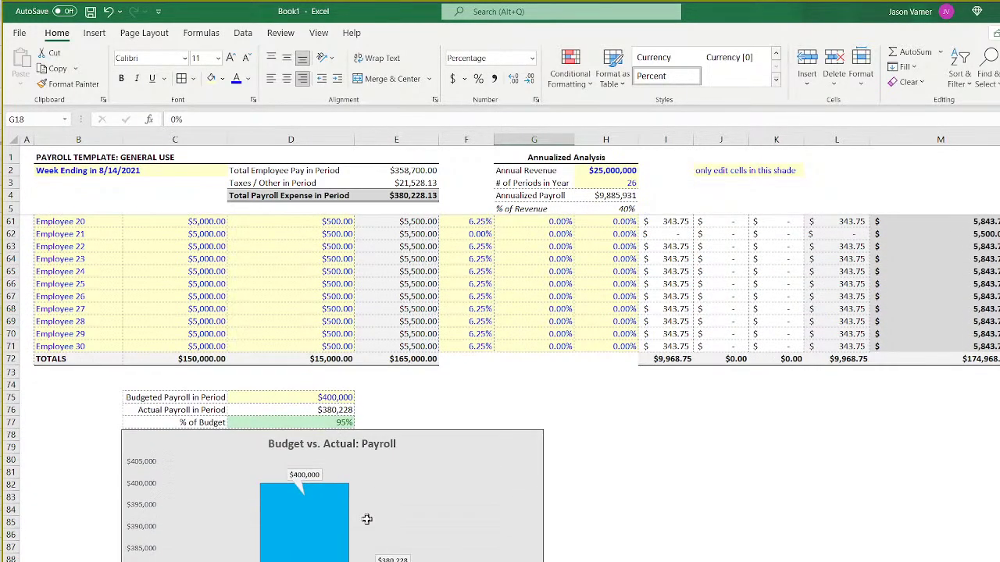
# Enter the heading Budget Analysis in C74 above the budget rows and make the labels in C74:C77 bold.
pyautogui.click(211, 386)
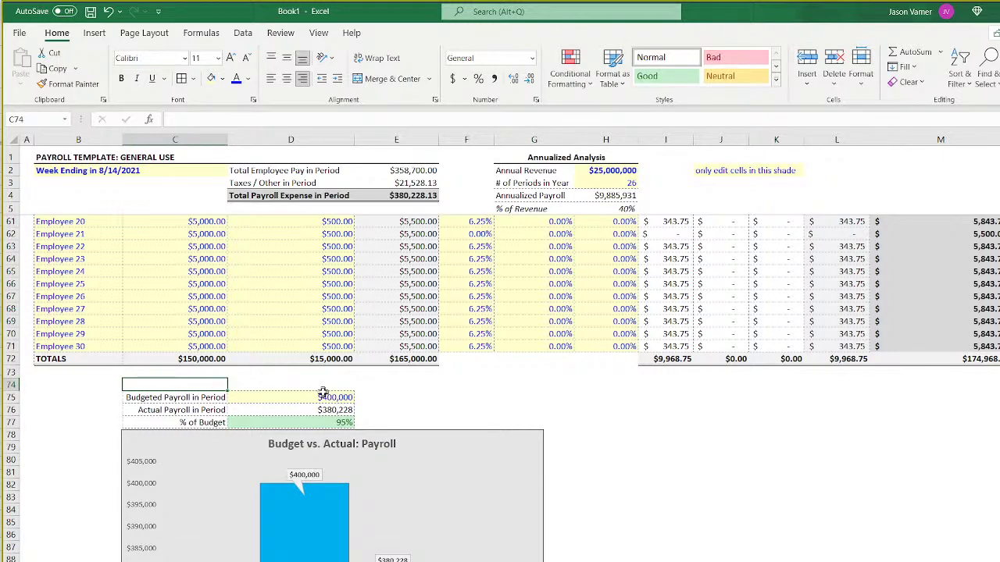
pyautogui.write('Budget')
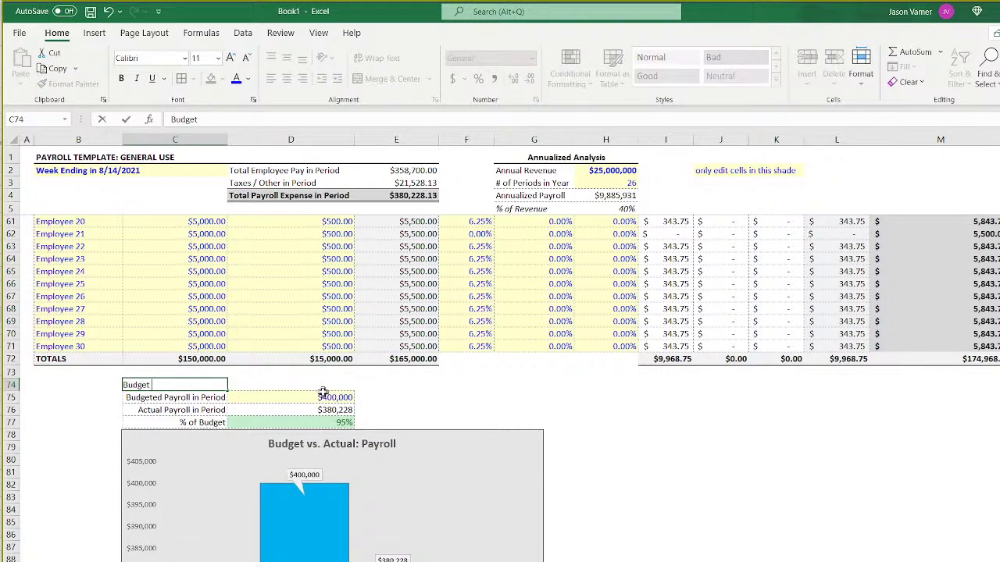
pyautogui.write(' Analysis')
pyautogui.press('Return')
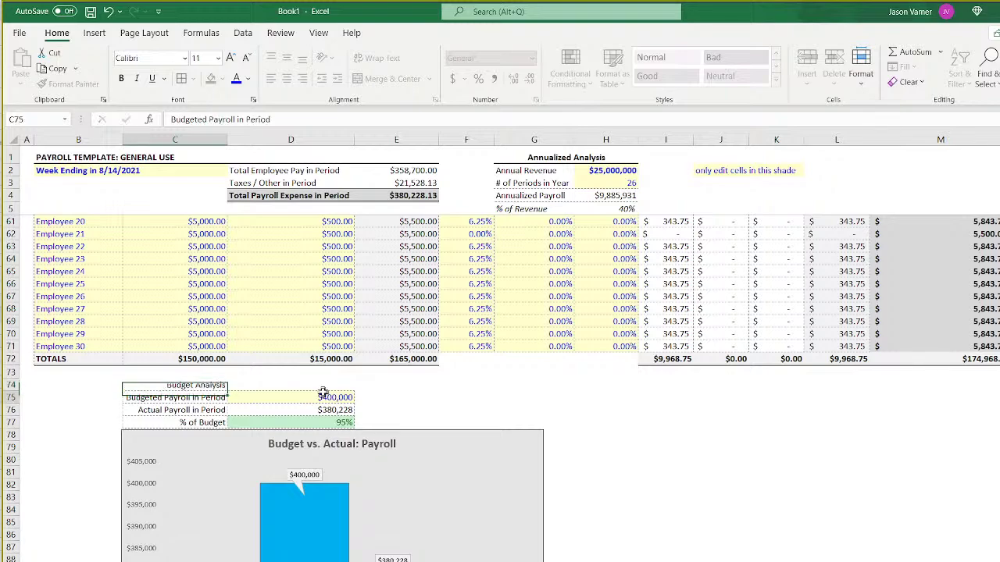
pyautogui.moveTo(195, 383); pyautogui.dragTo(199, 422)
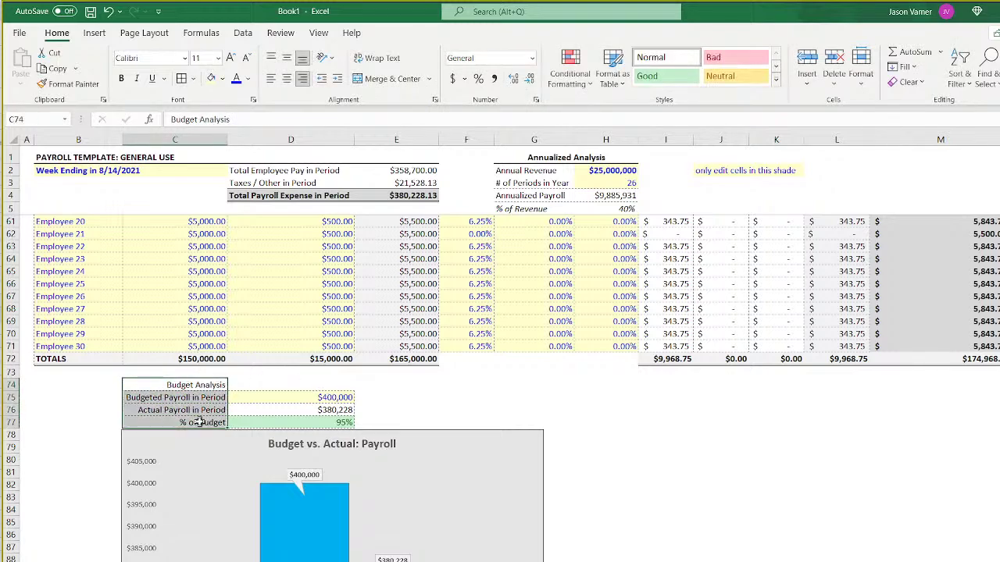
pyautogui.click(121, 78)
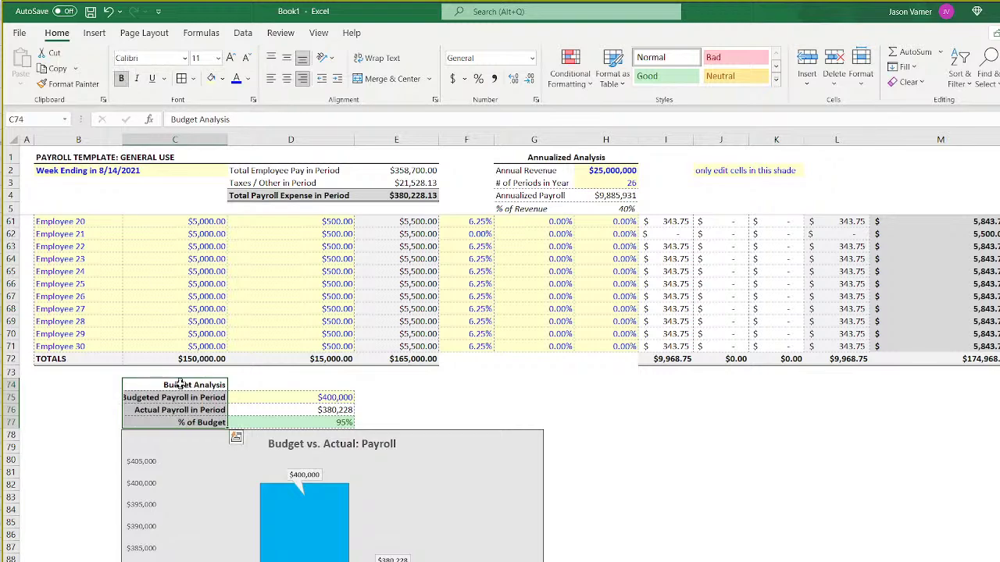
# Left-align the labels in C74:C77, removing bold from all of them except the Budget Analysis heading in C74.
pyautogui.click(122, 78)
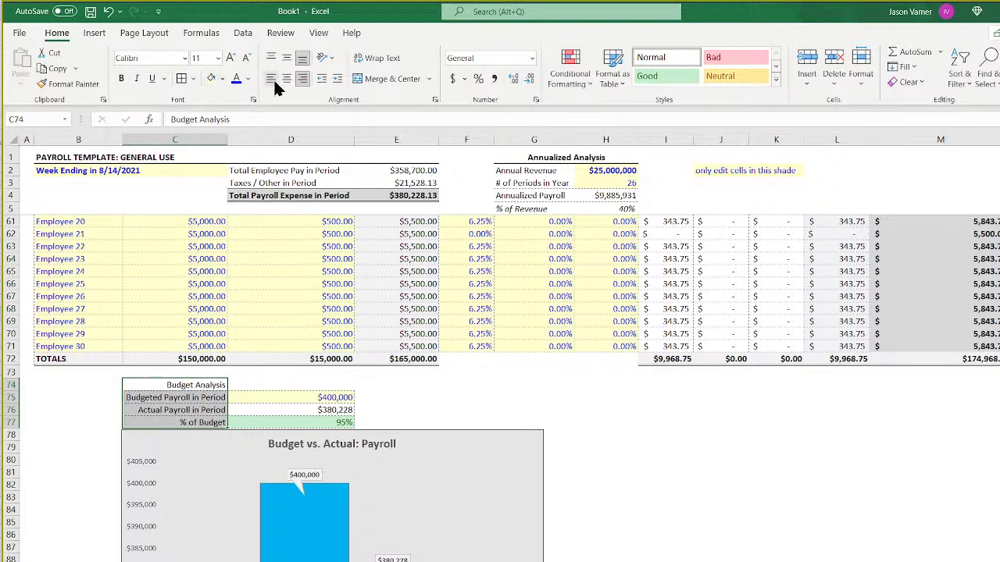
pyautogui.click(270, 78)
pyautogui.click(176, 385)
pyautogui.click(122, 78)
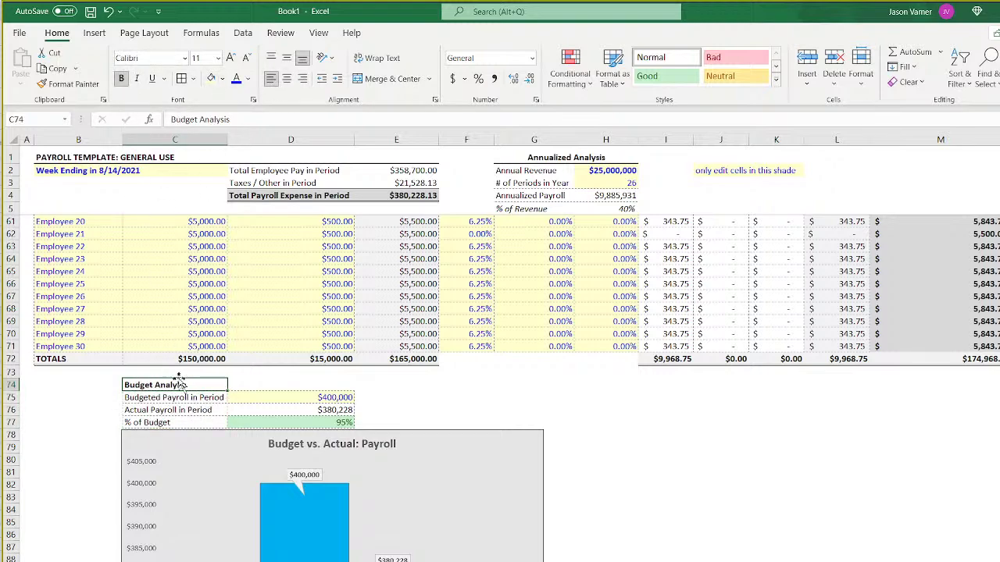
# Add a thick bottom border under the Budget Analysis heading across C74:D74.
pyautogui.moveTo(178, 384); pyautogui.dragTo(328, 386)
pyautogui.click(192, 79)
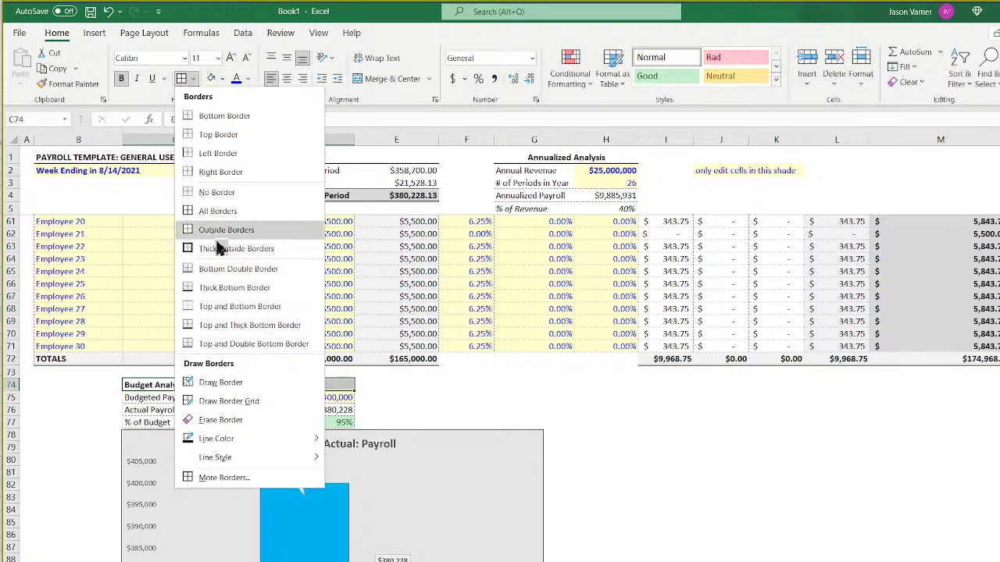
pyautogui.click(235, 287)
pyautogui.click(853, 523)
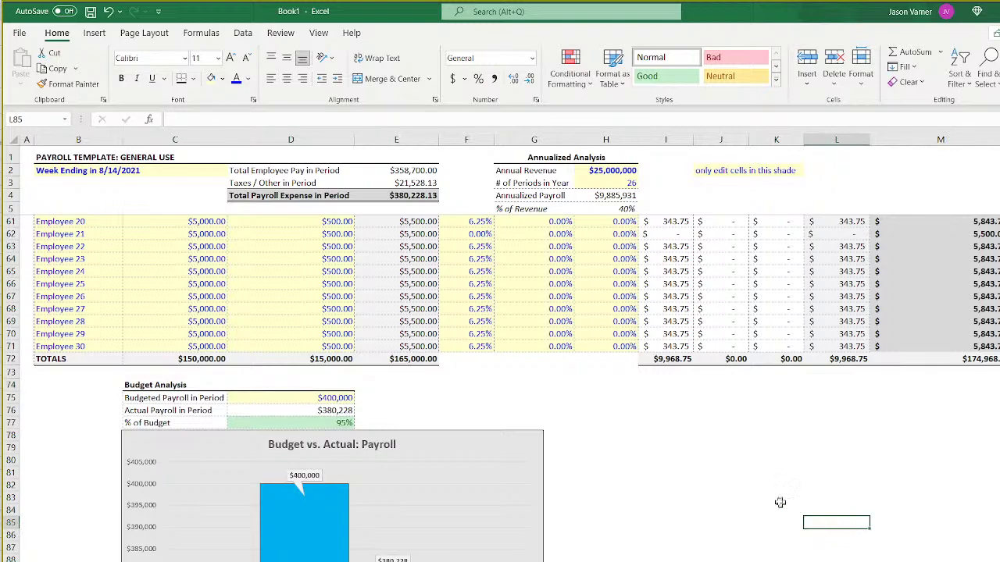
# Review the Category 1 hours, item percentages and employer expense columns, the Category 2 table and the budget section.
pyautogui.click(648, 472)
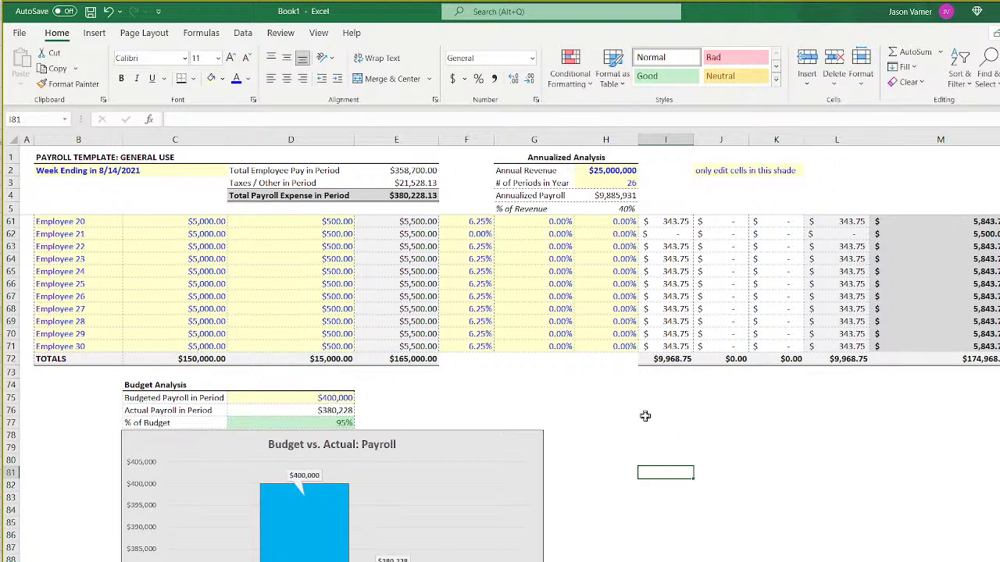
pyautogui.click(655, 512)
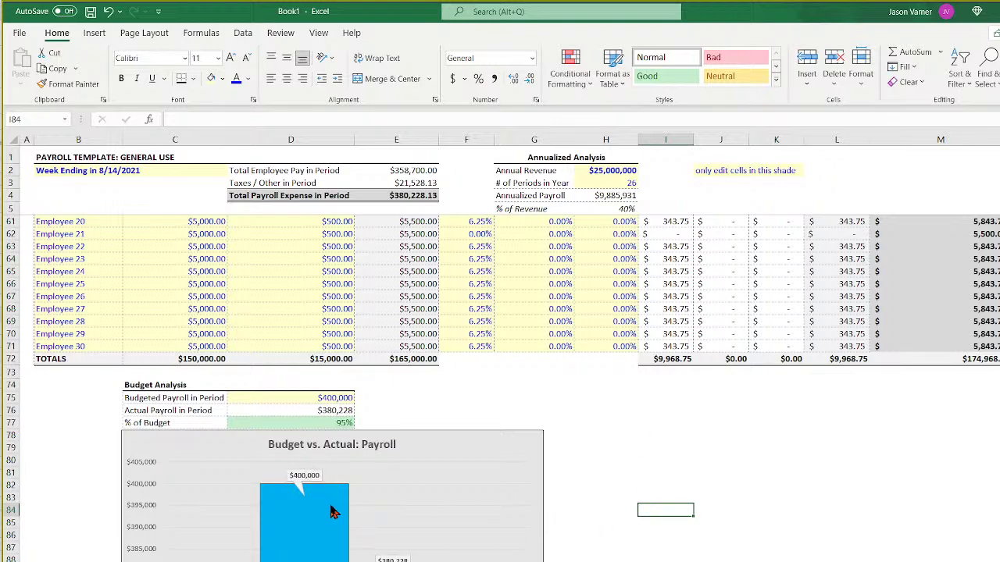
pyautogui.moveTo(331, 511)
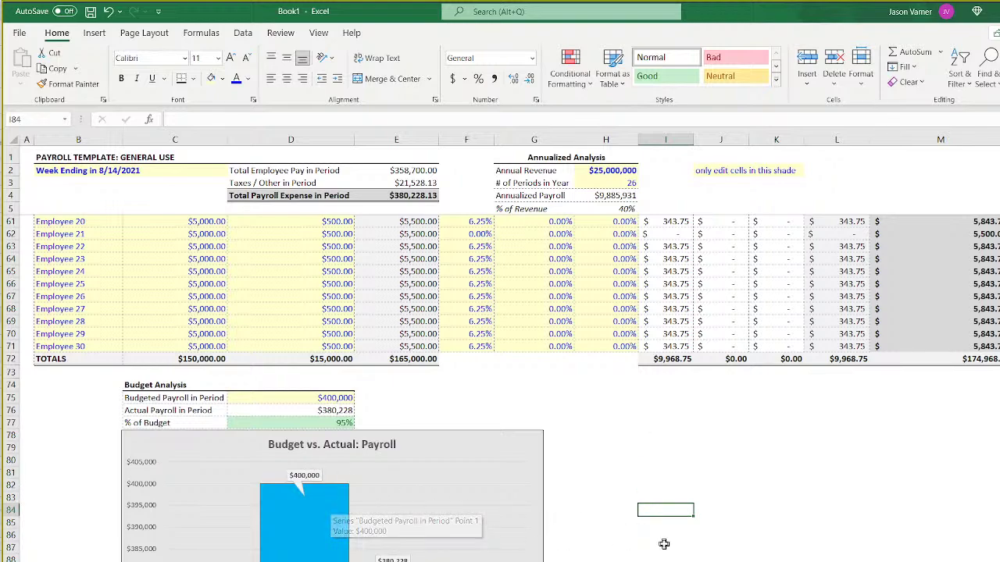
pyautogui.click(773, 561)
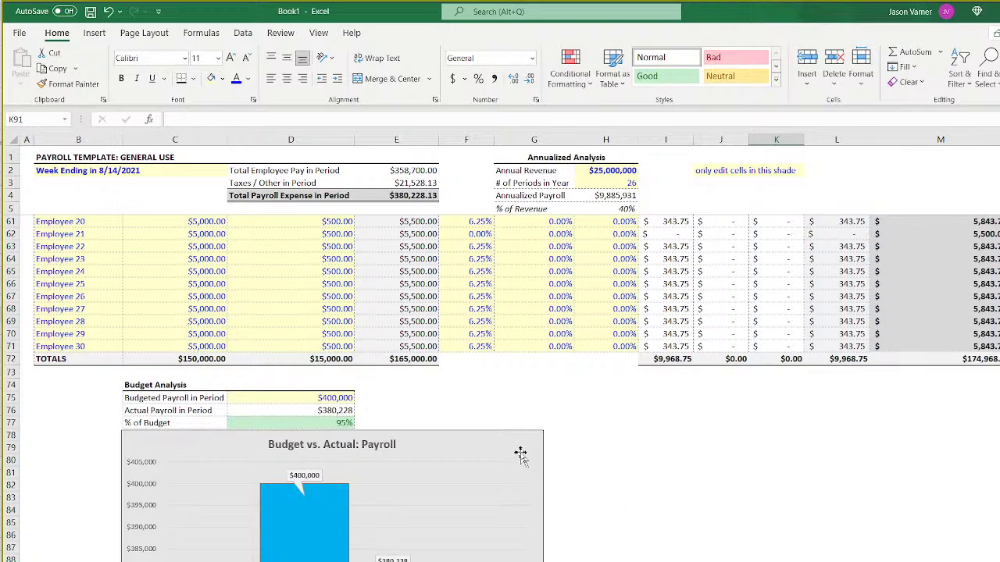
pyautogui.scroll(10, 672, 514)
pyautogui.scroll(8, 672, 514)
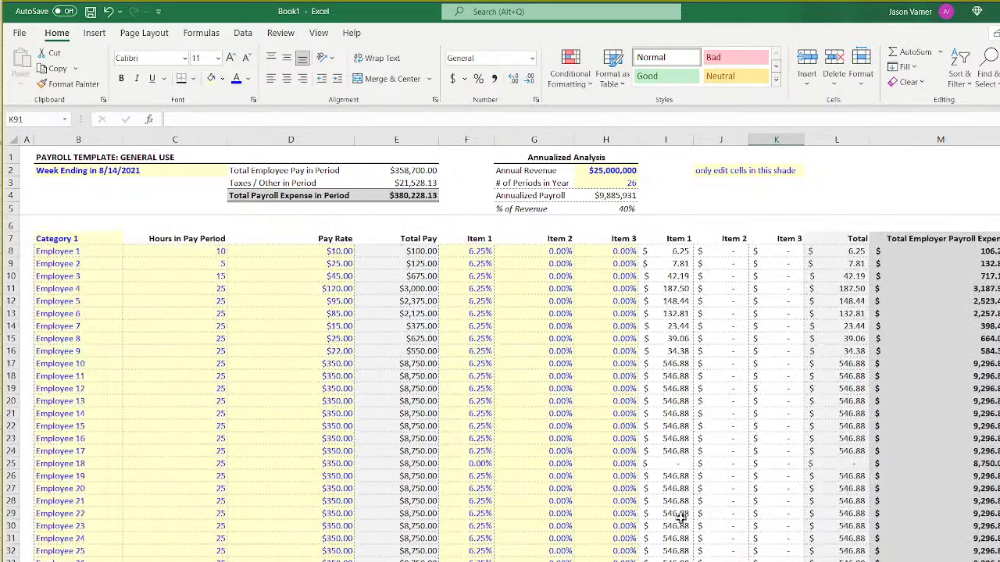
pyautogui.click(536, 253)
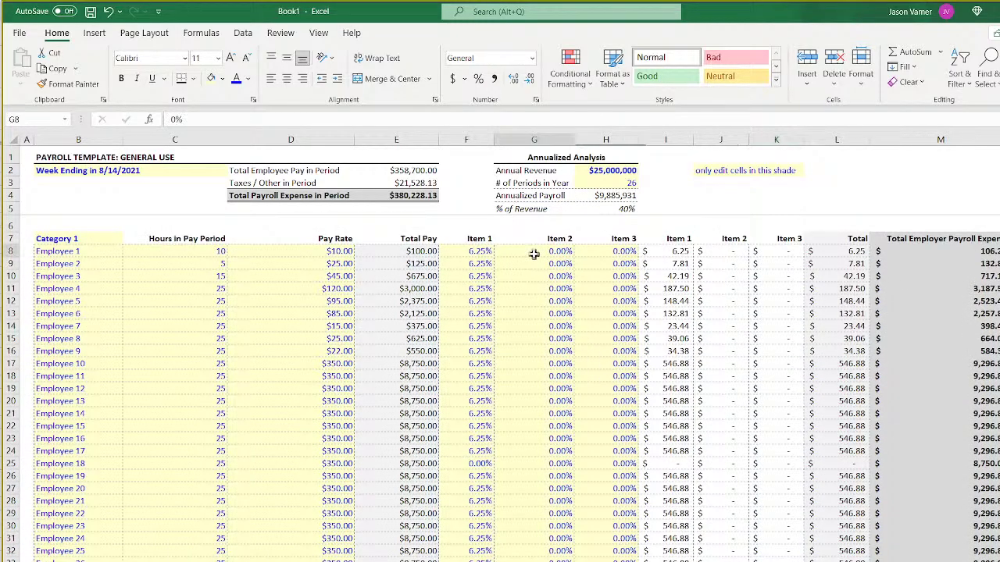
pyautogui.click(543, 302)
pyautogui.click(543, 376)
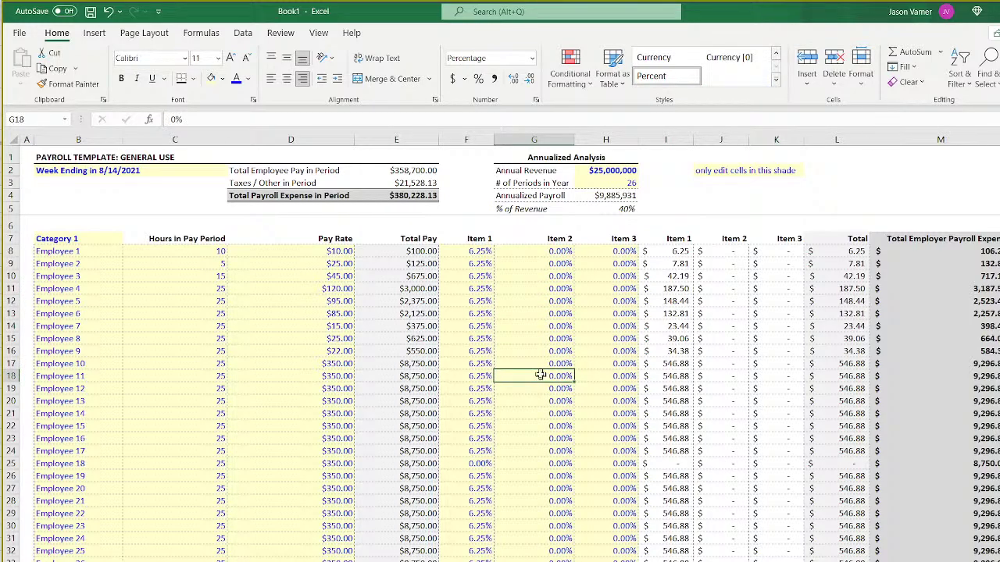
pyautogui.click(178, 251)
pyautogui.click(173, 303)
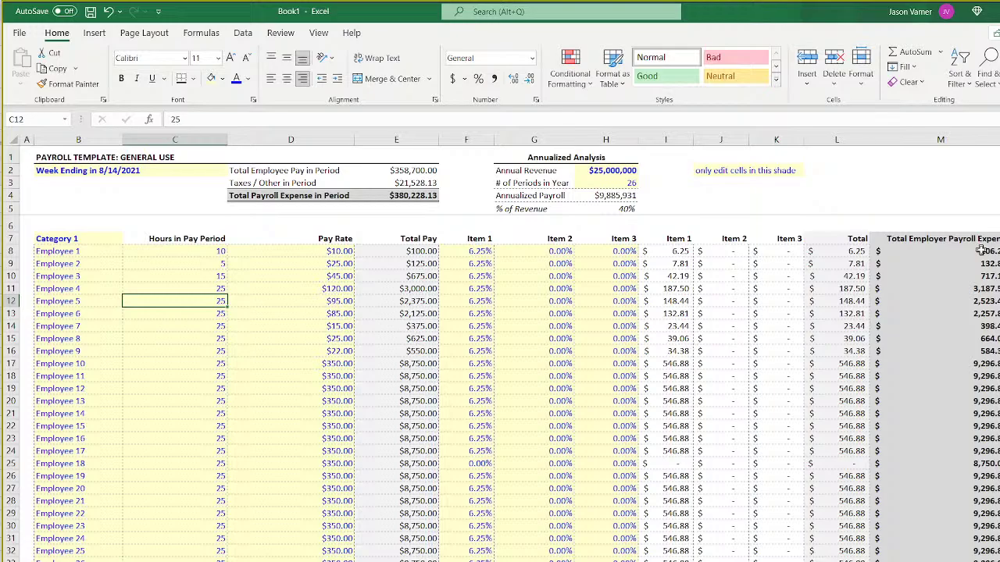
pyautogui.moveTo(981, 250); pyautogui.dragTo(646, 552)
pyautogui.click(608, 461)
pyautogui.scroll(-14, 547, 382)
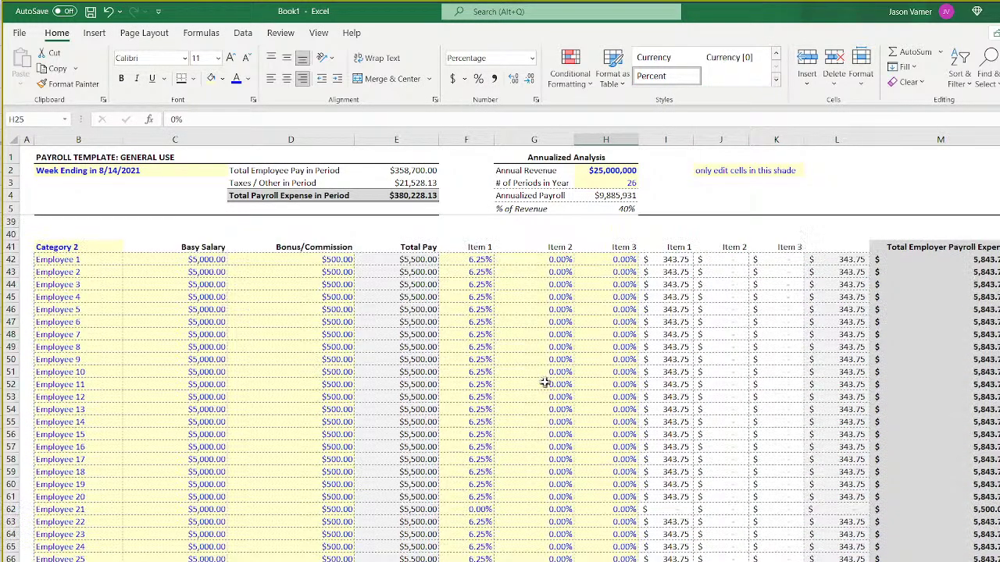
pyautogui.scroll(-4, 545, 382)
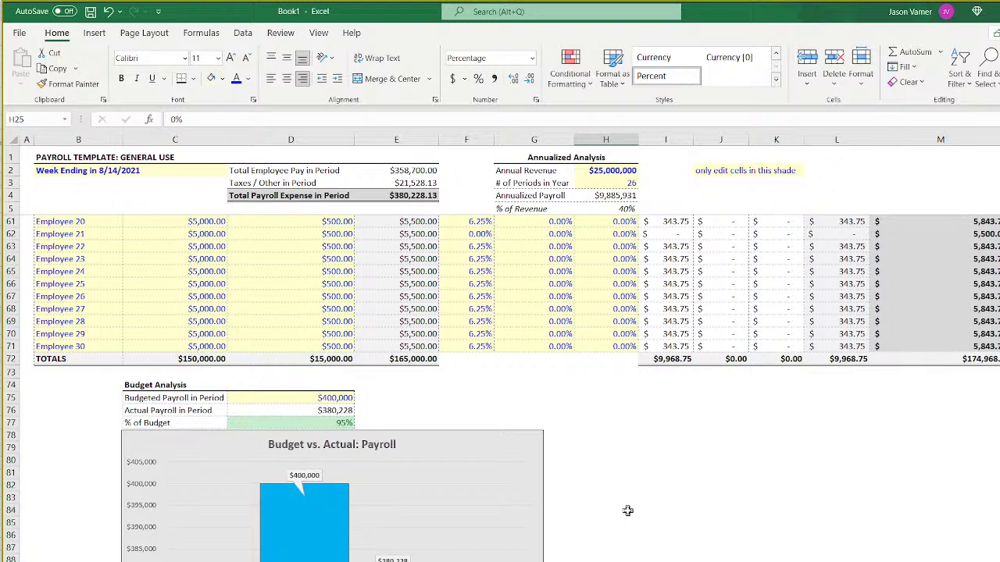
# Make the Budget vs. Actual: Payroll chart taller and narrow it to span columns C and D.
pyautogui.click(487, 464)
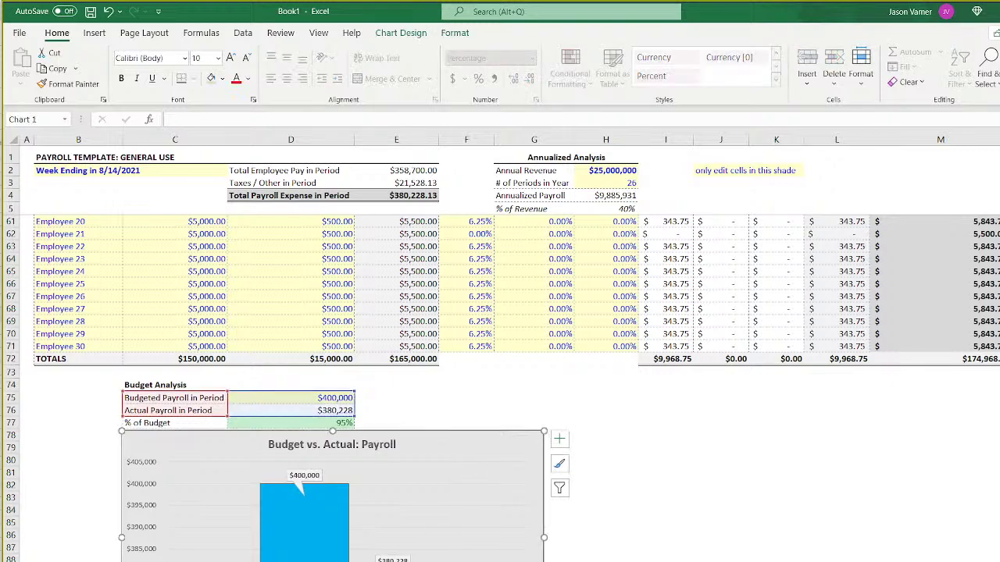
pyautogui.click(705, 557)
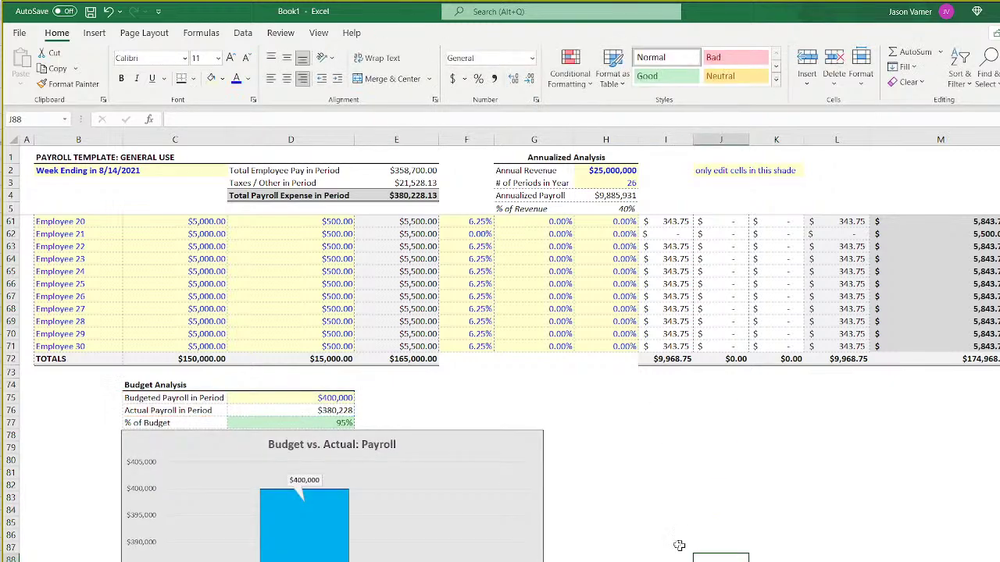
pyautogui.click(329, 398)
pyautogui.moveTo(330, 398); pyautogui.dragTo(501, 397)
pyautogui.click(677, 444)
pyautogui.click(492, 443)
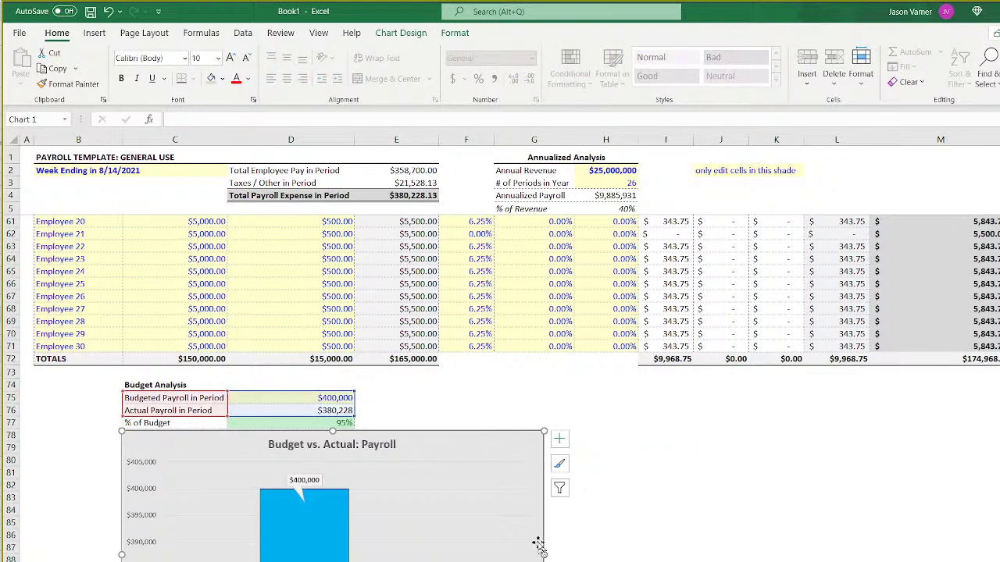
pyautogui.moveTo(541, 554); pyautogui.dragTo(356, 547)
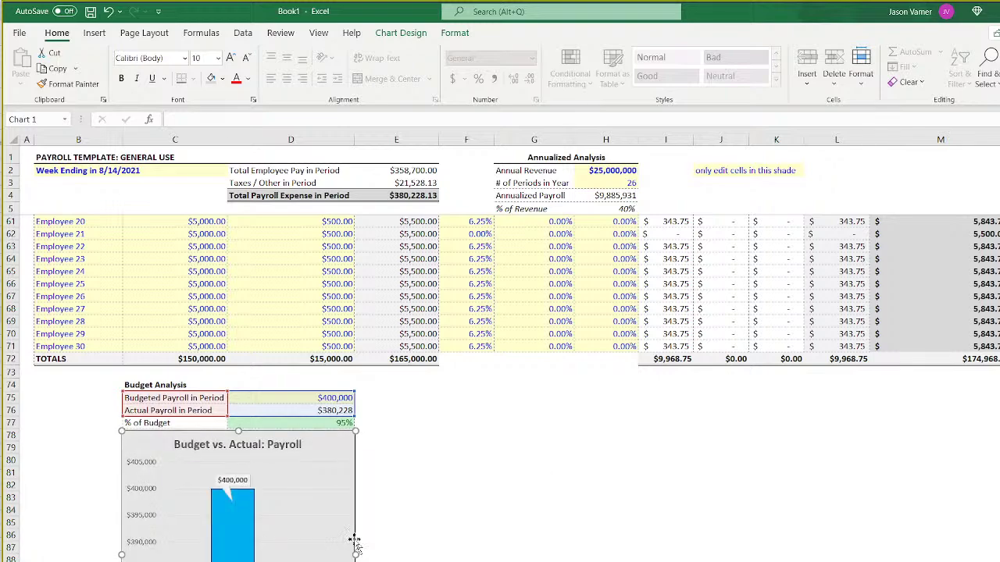
pyautogui.click(526, 525)
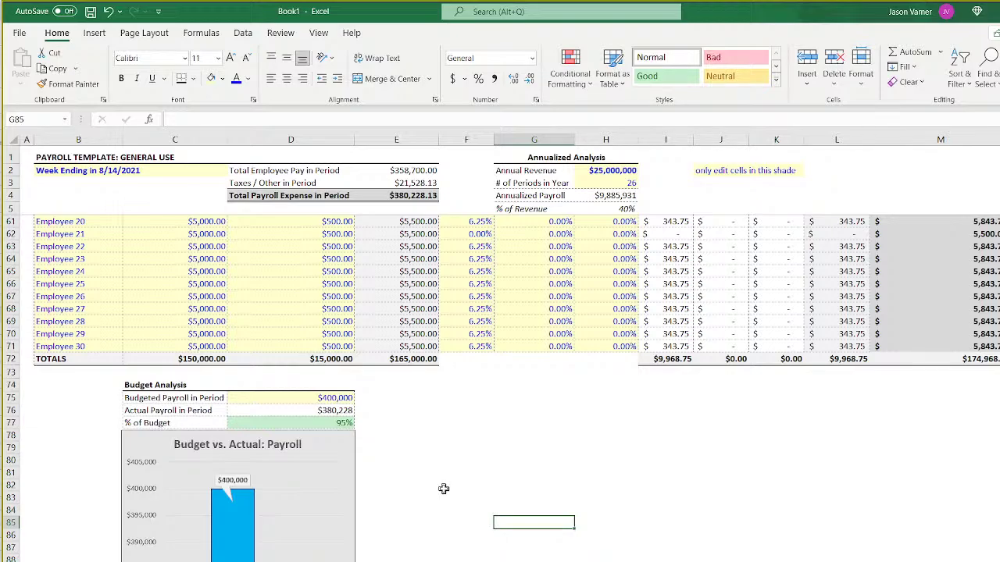
pyautogui.click(480, 447)
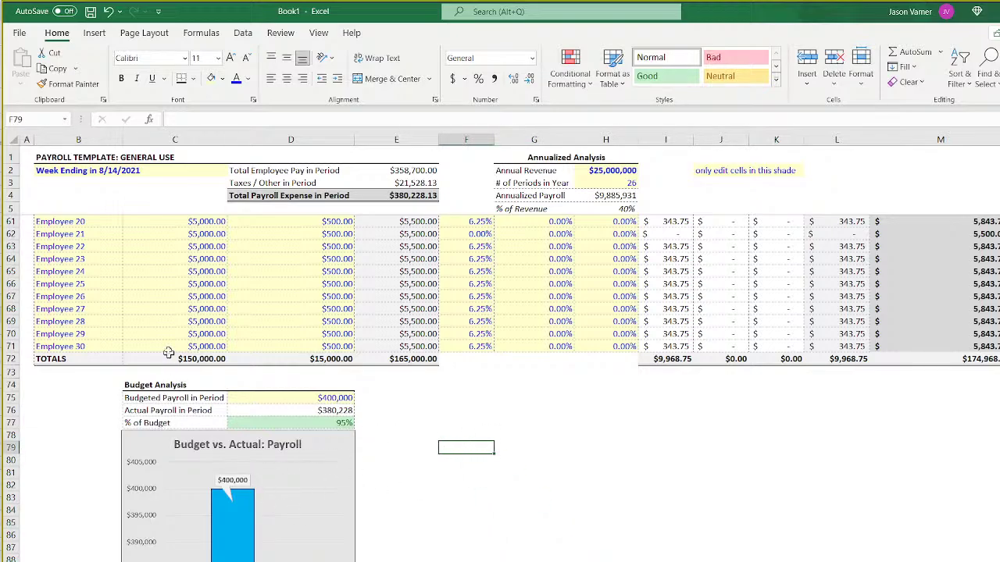
# Narrow the empty column A slightly and widen column B containing the employee names.
pyautogui.scroll(18, 114, 298)
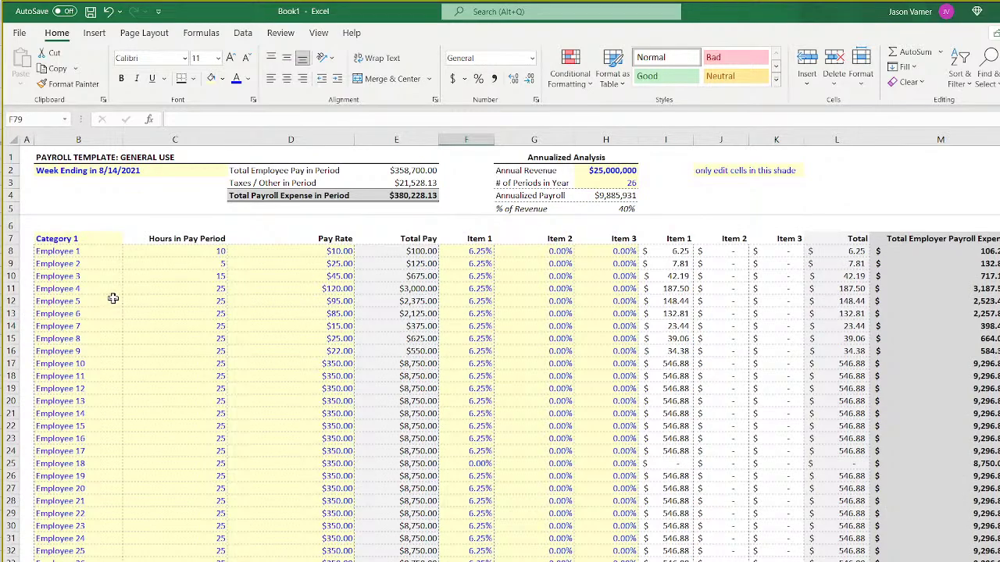
pyautogui.moveTo(32, 139); pyautogui.dragTo(26, 139)
pyautogui.moveTo(116, 139); pyautogui.dragTo(141, 138)
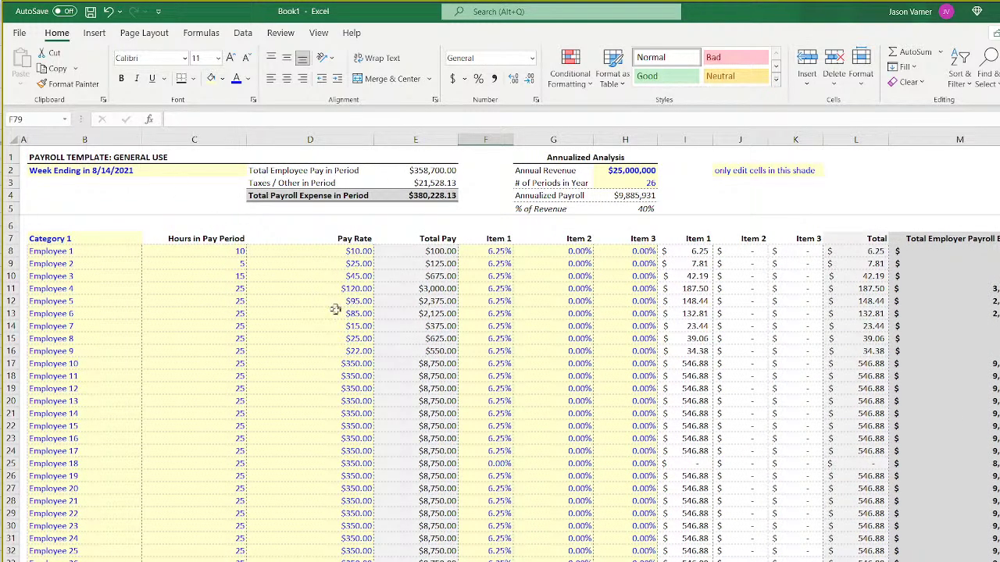
# Check the full budget chart below the totals and the Category 1 hours input cells.
pyautogui.click(340, 313)
pyautogui.scroll(-20, 223, 339)
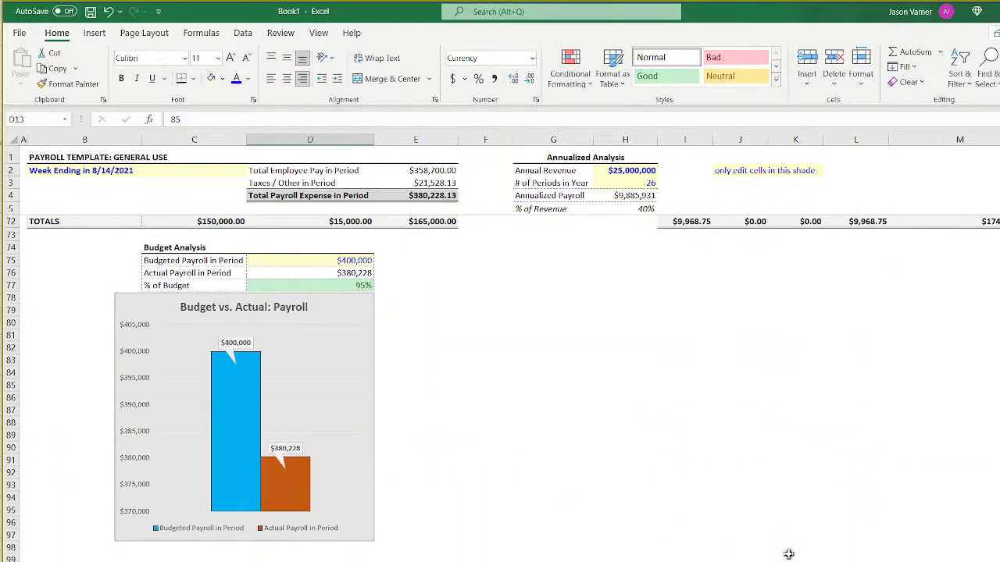
pyautogui.click(660, 459)
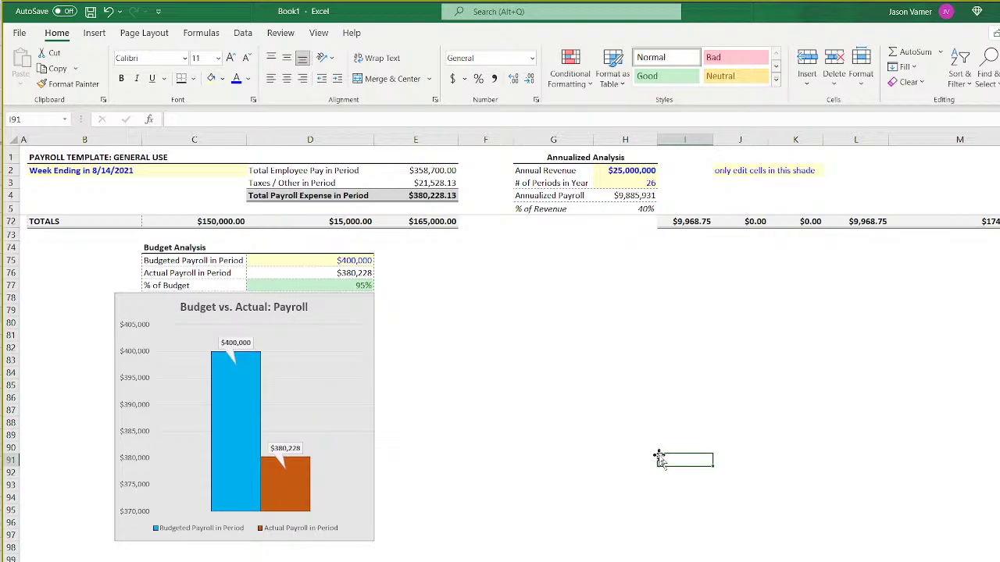
pyautogui.scroll(20, 568, 530)
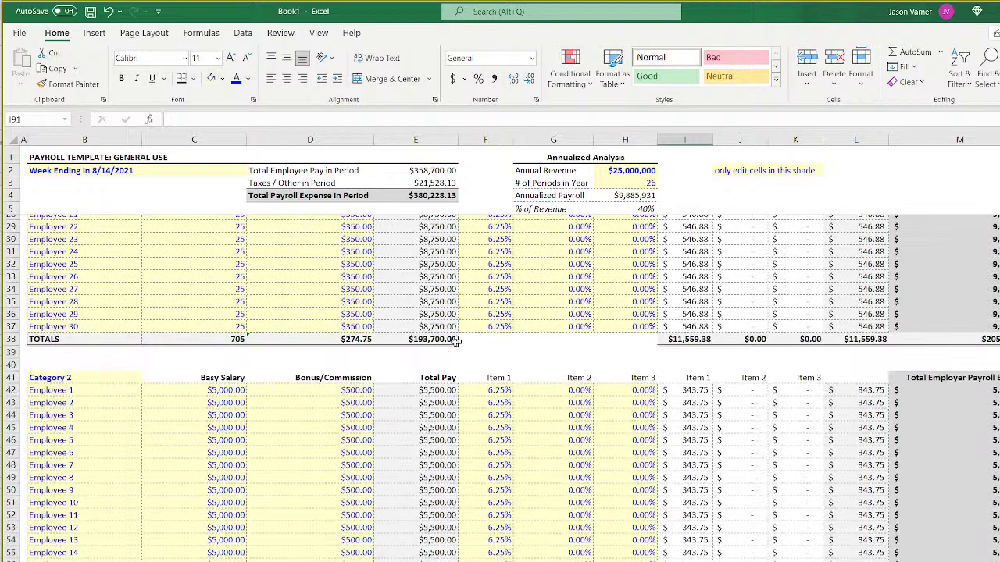
pyautogui.click(191, 252)
pyautogui.click(191, 311)
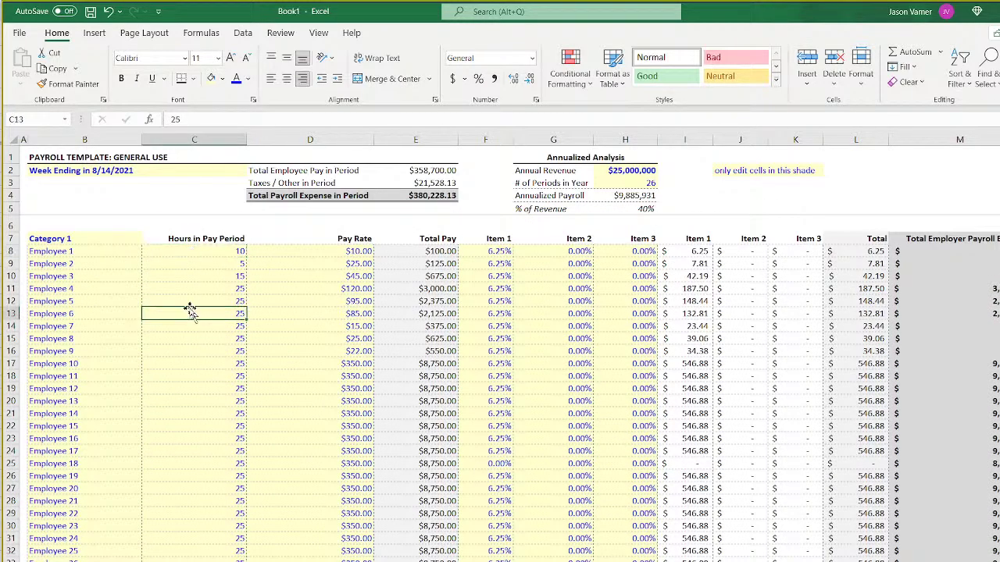
# Remove the yellow shading from C2 beside the week-ending date by filling it from the unshaded blank cell C3.
pyautogui.click(226, 169)
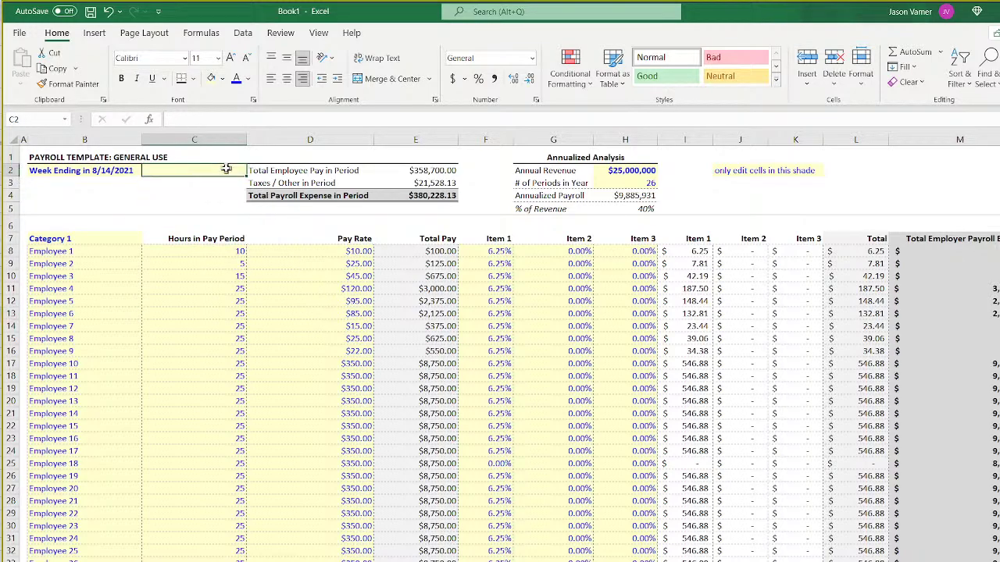
pyautogui.click(233, 184)
pyautogui.moveTo(247, 187); pyautogui.dragTo(242, 170)
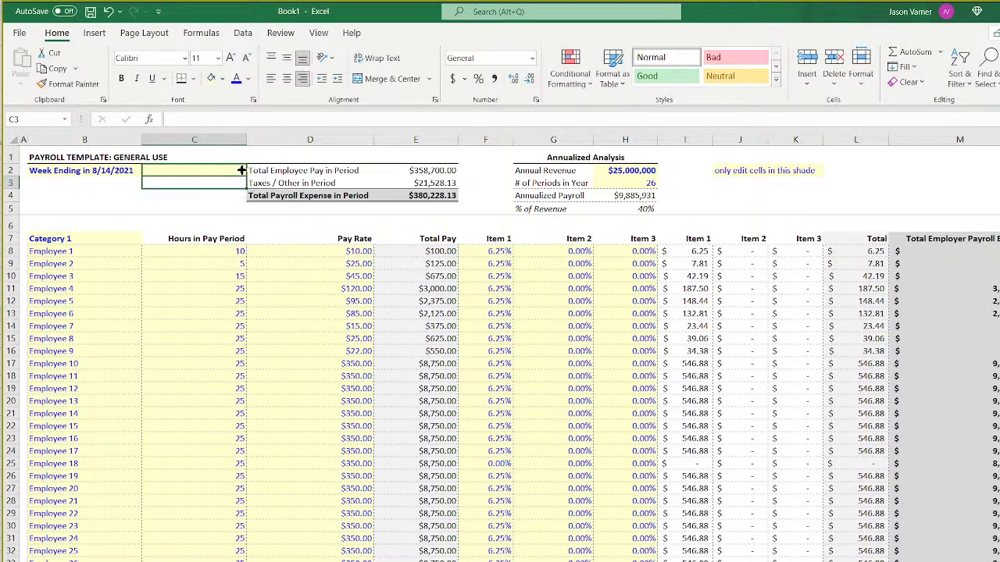
pyautogui.click(180, 192)
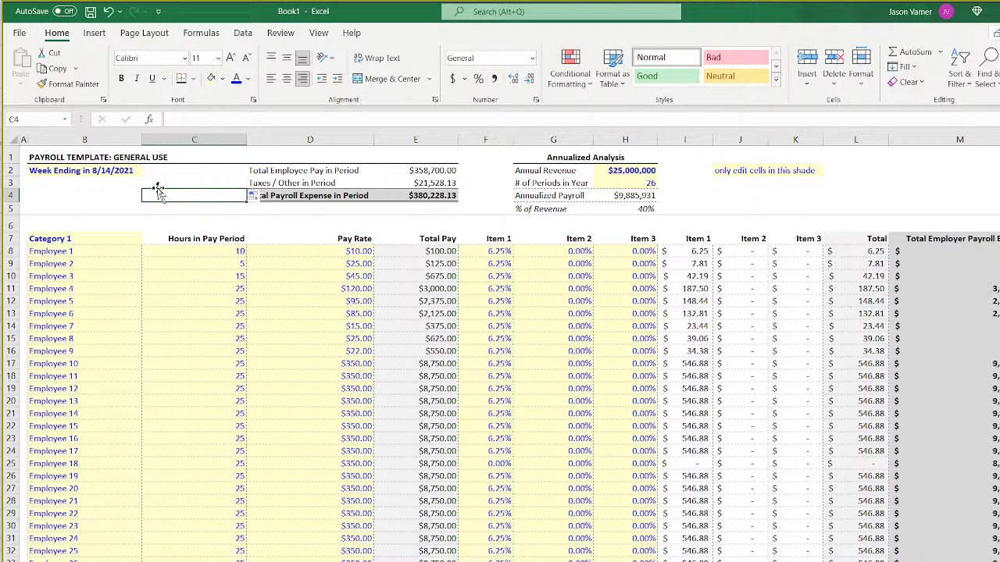
pyautogui.click(106, 173)
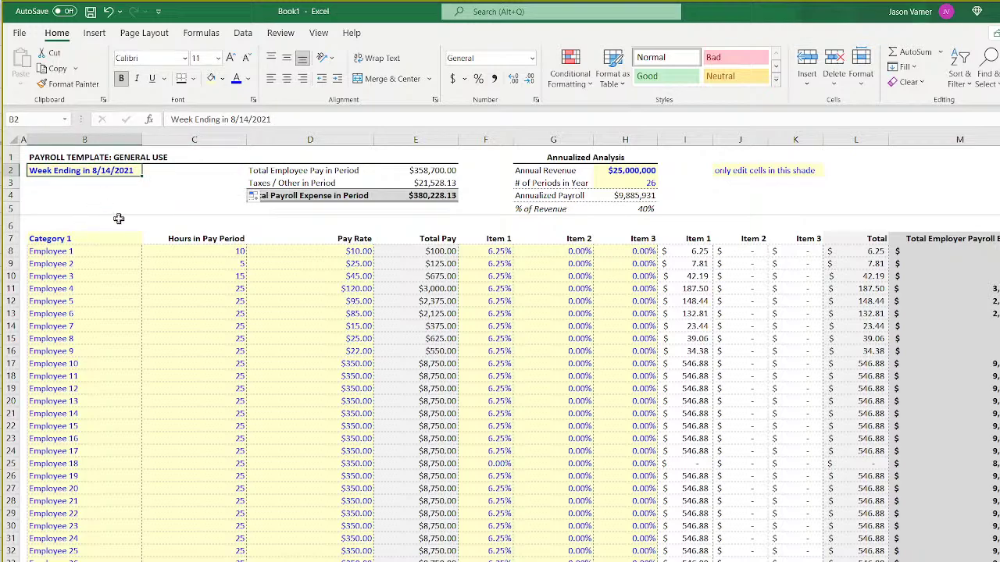
# Reduce the height of the empty row 6 above the Category 1 headers slightly.
pyautogui.click(91, 156)
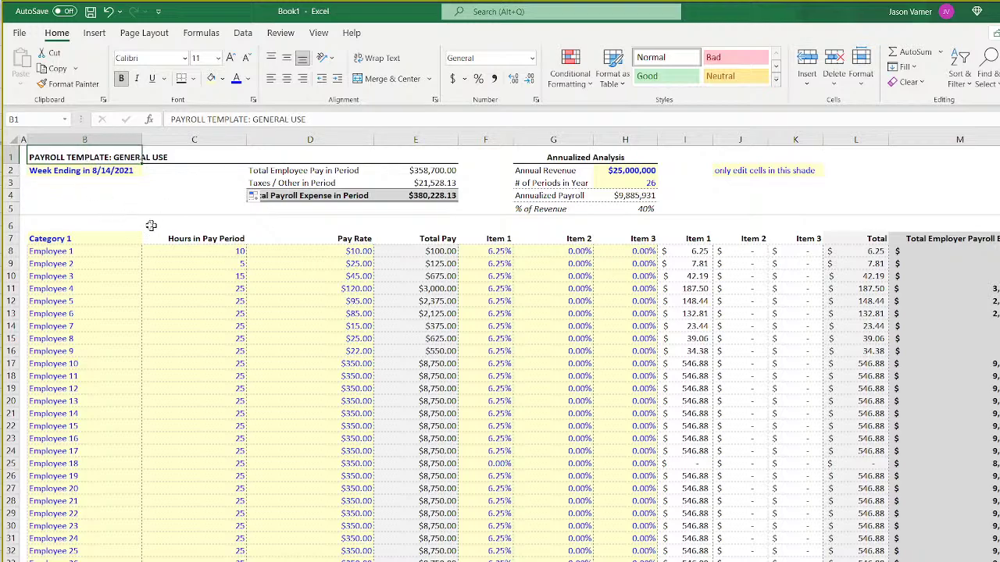
pyautogui.moveTo(9, 232); pyautogui.dragTo(10, 229)
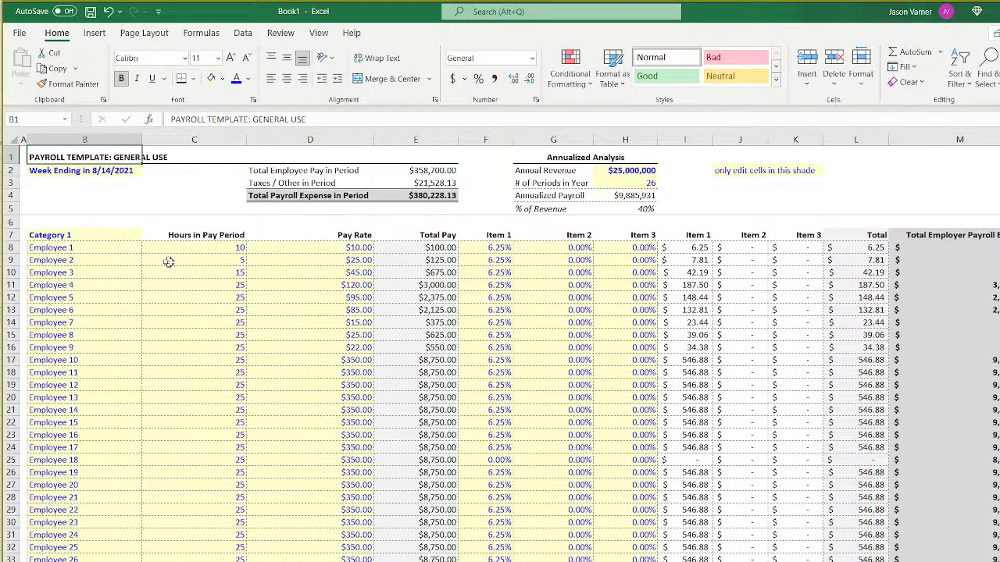
pyautogui.click(88, 248)
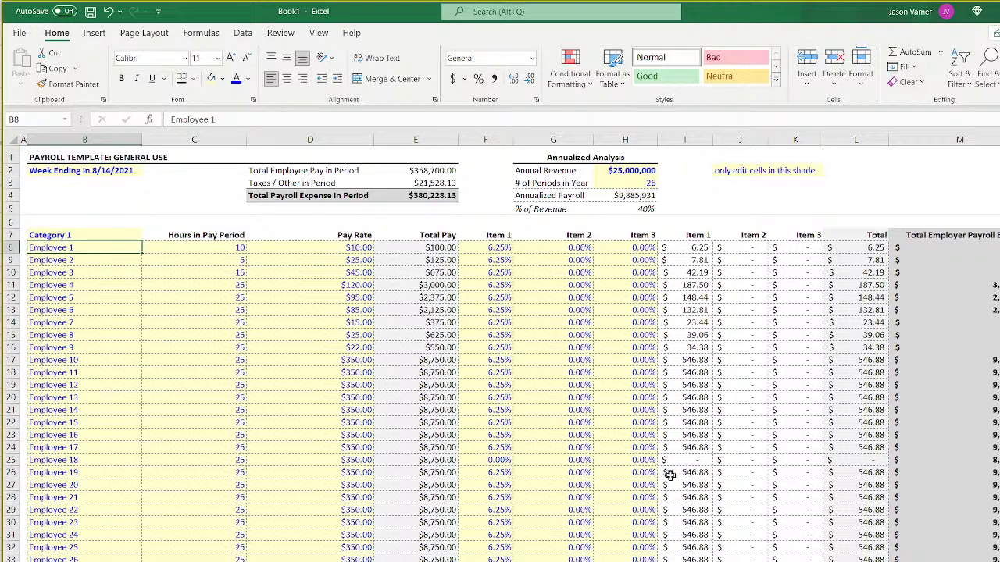
# Narrow the Budget vs. Actual chart so its left edge lines up with the start of column C.
pyautogui.scroll(-18, 670, 475)
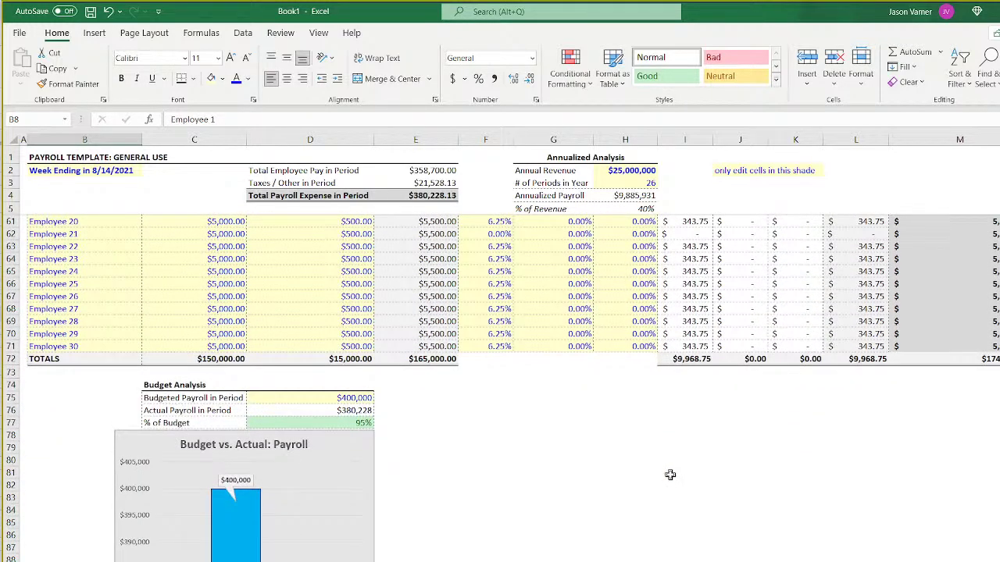
pyautogui.click(132, 442)
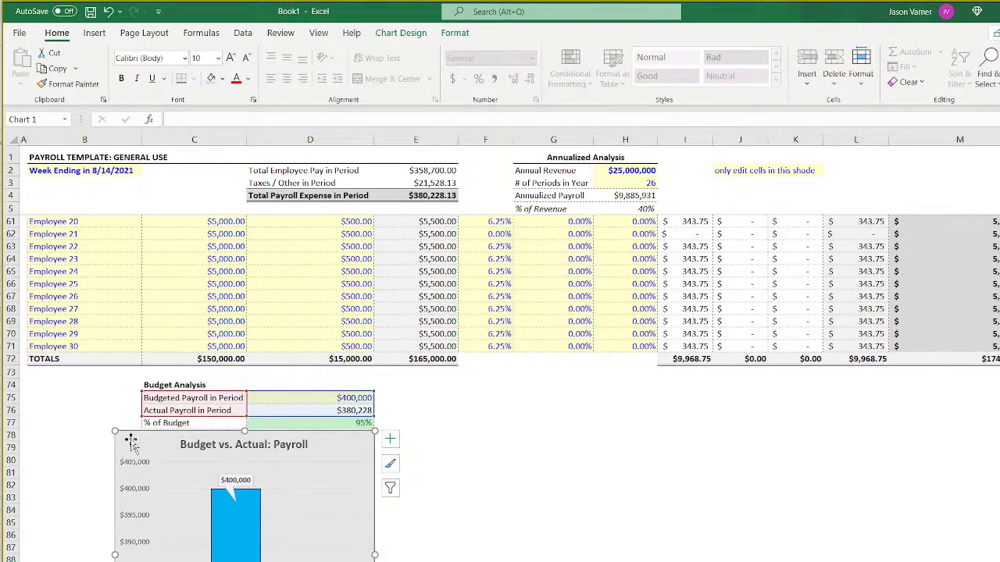
pyautogui.moveTo(116, 554); pyautogui.dragTo(142, 550)
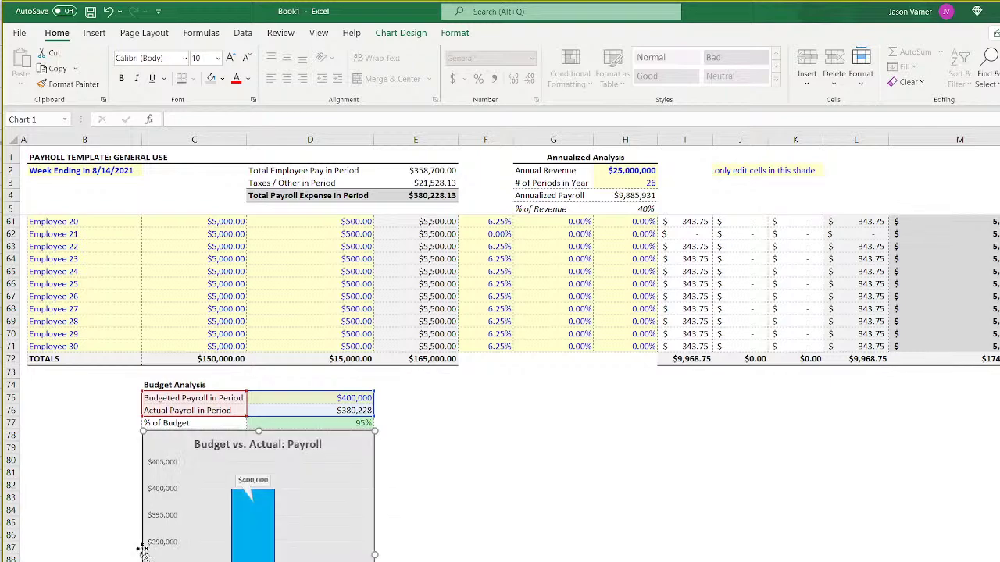
pyautogui.click(520, 488)
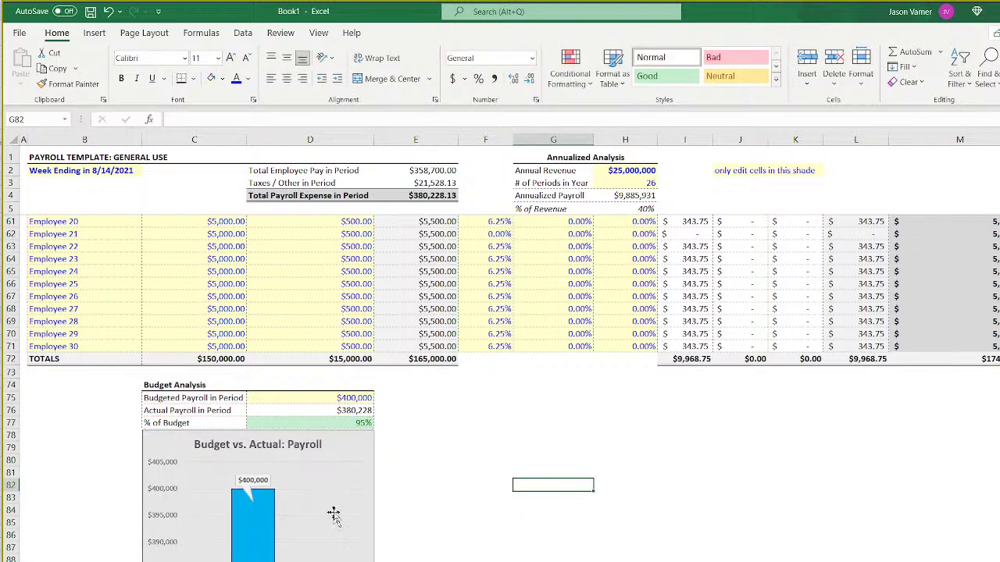
pyautogui.scroll(10, 508, 528)
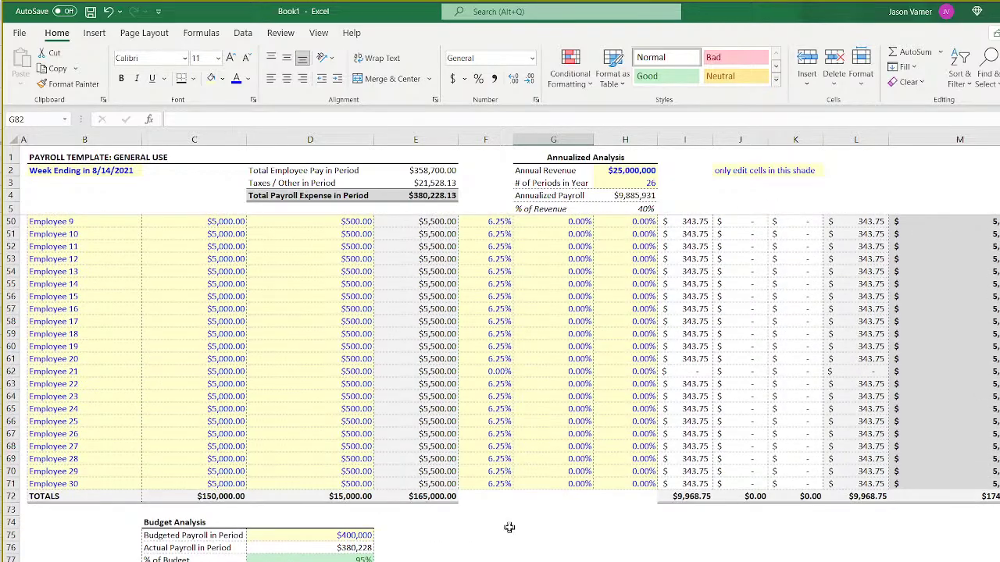
pyautogui.scroll(1, 508, 529)
pyautogui.scroll(7, 508, 528)
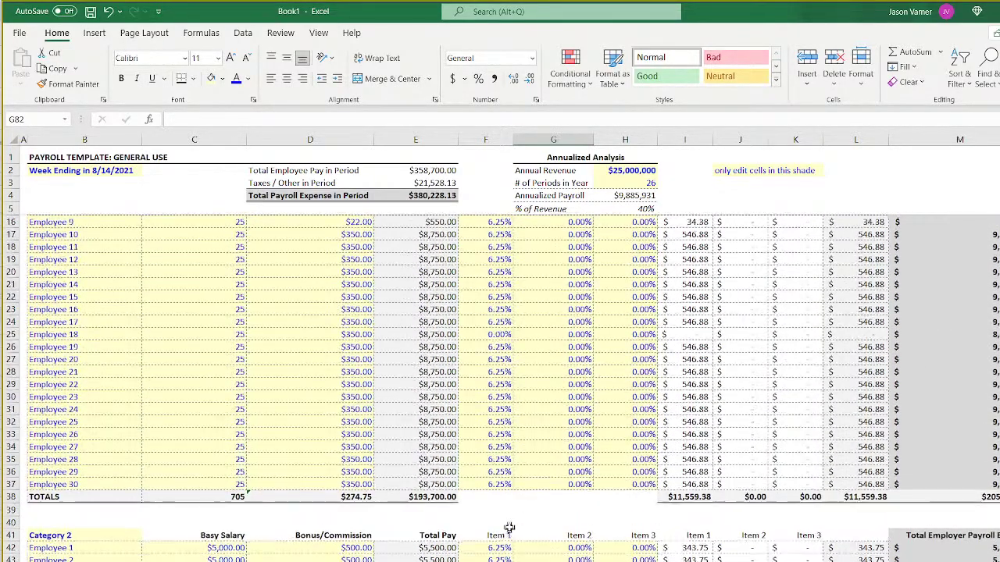
pyautogui.click(57, 250)
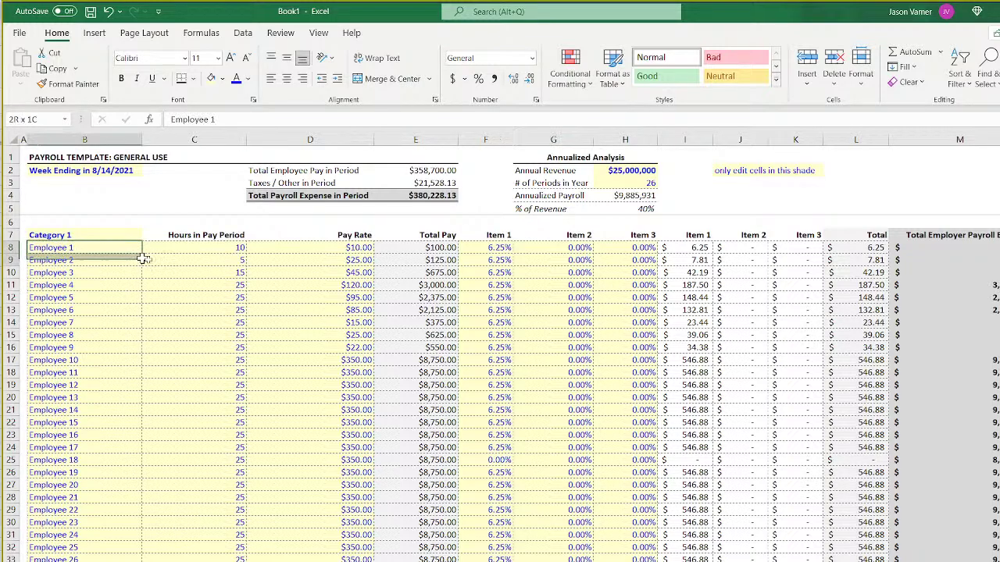
pyautogui.moveTo(785, 460); pyautogui.dragTo(854, 479)
pyautogui.moveTo(71, 250); pyautogui.dragTo(993, 559)
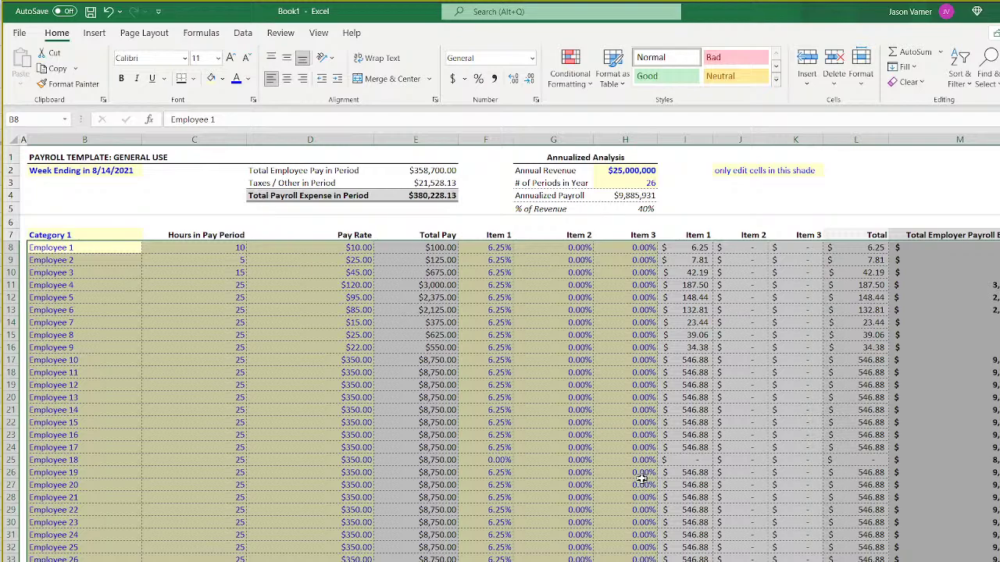
pyautogui.click(997, 232)
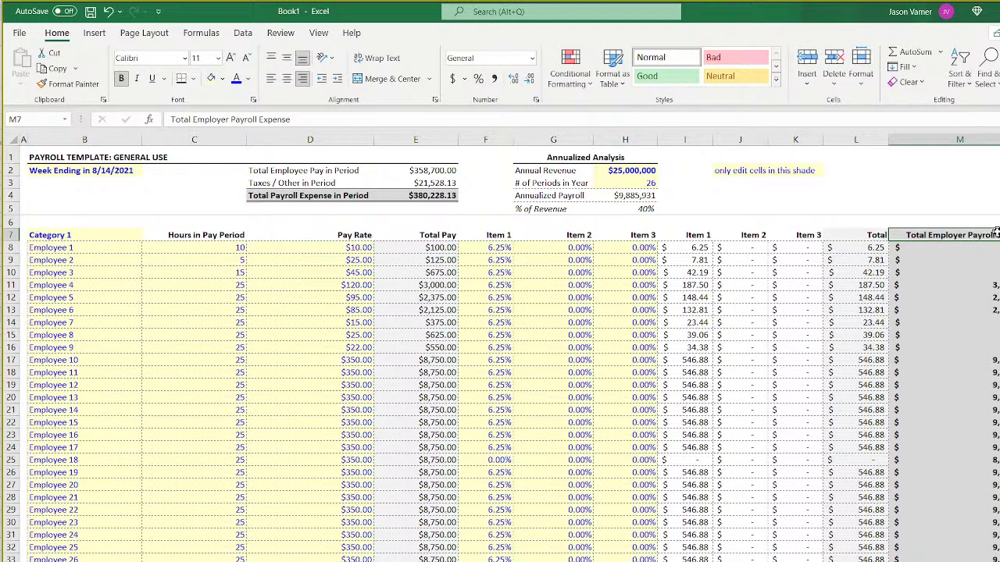
# Copy the Pay Rate header and its first rate to N6:N7 and retitle the copied header Budget.
pyautogui.moveTo(353, 234); pyautogui.dragTo(373, 252)
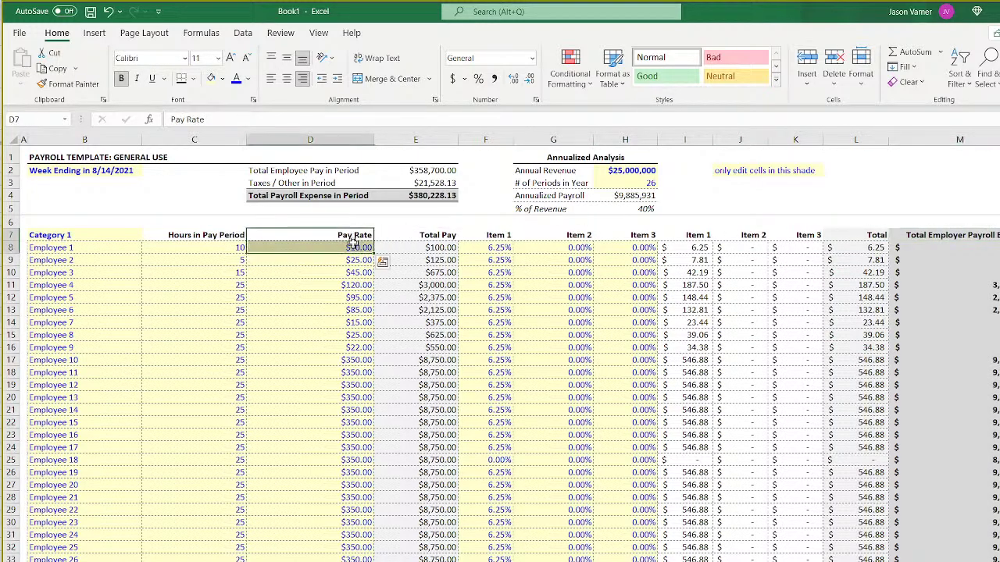
pyautogui.rightClick(356, 238)
pyautogui.click(384, 261)
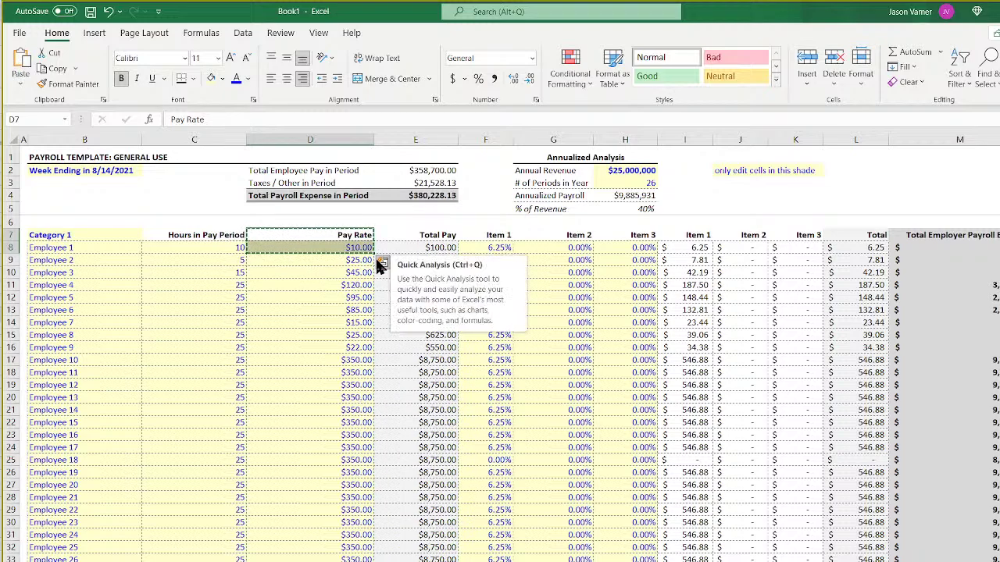
pyautogui.click(999, 223)
pyautogui.hotkey('ctrl', 'v')
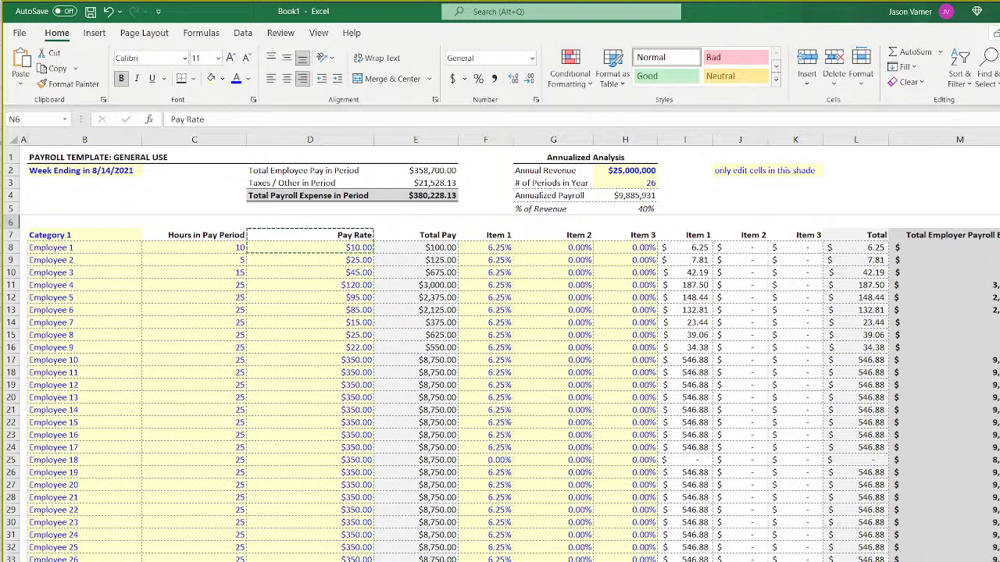
pyautogui.write('bud')
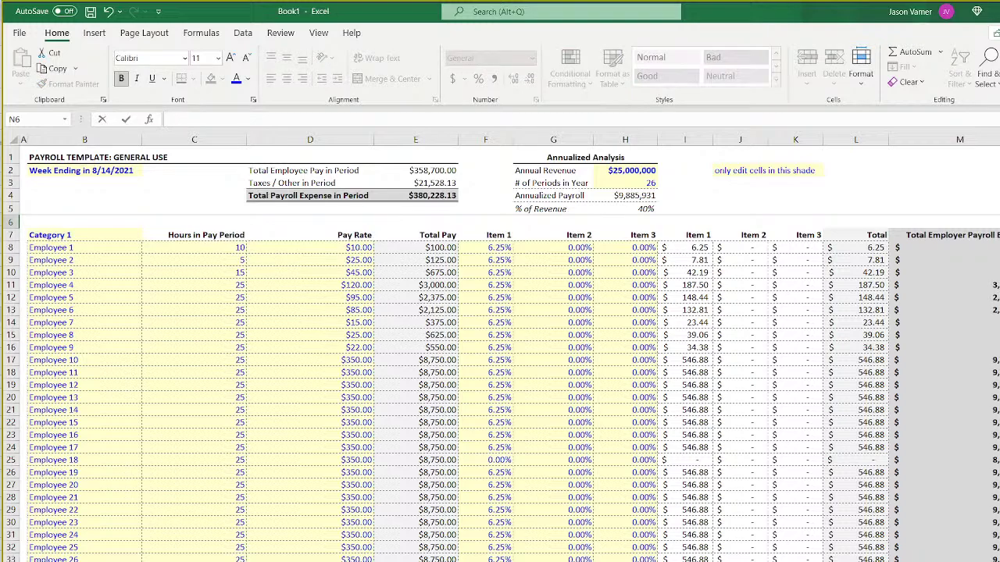
pyautogui.press('Return')
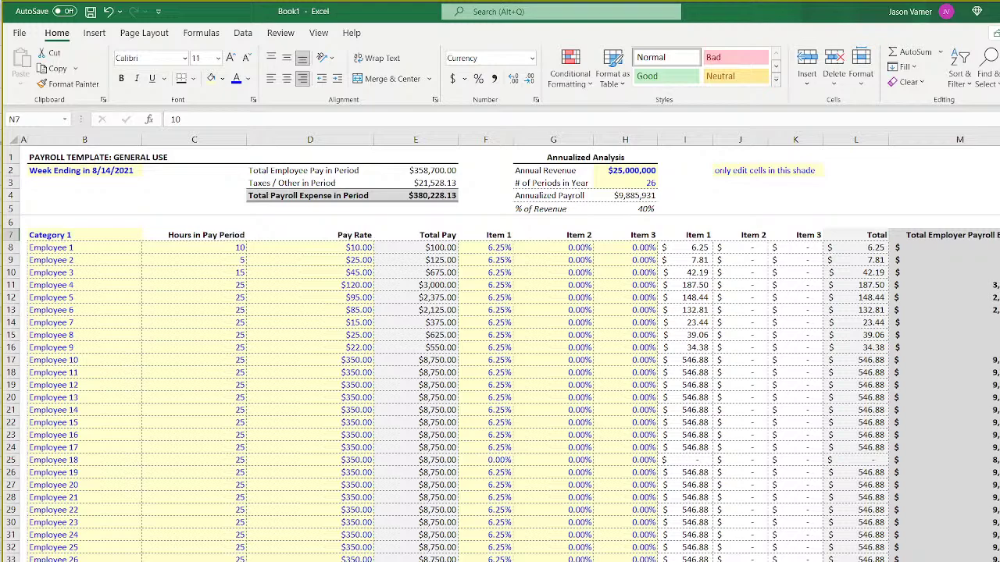
# Move the Budget header and the cell beneath it down one row to N7:N8, beside Total Employer Payroll Expense.
pyautogui.press('Up')
pyautogui.press('Down')
pyautogui.press('Down')
pyautogui.press('Down')
pyautogui.press('Down')
pyautogui.press('Down')
pyautogui.press('Down')
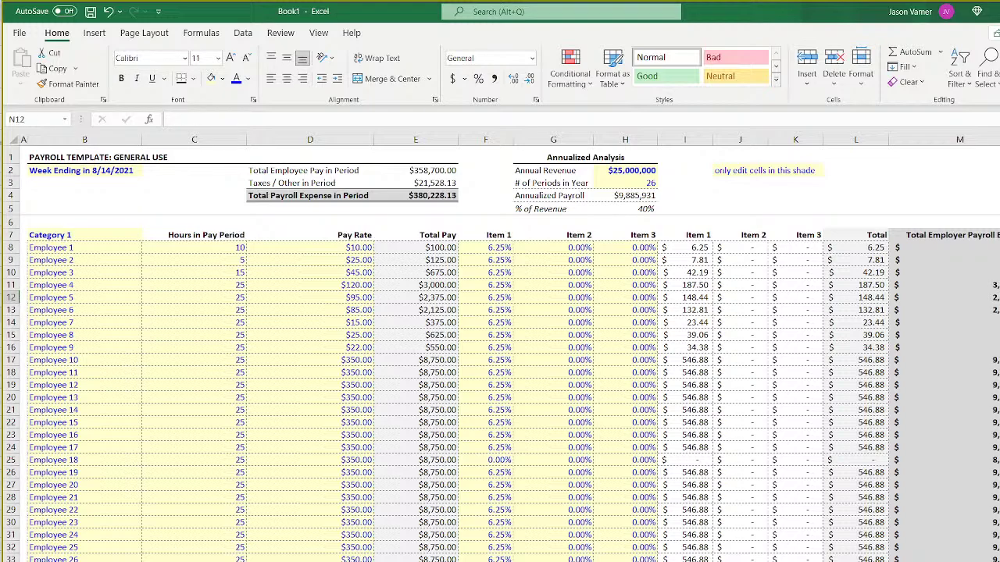
pyautogui.hscroll(3, 509, 352)
pyautogui.click(986, 373)
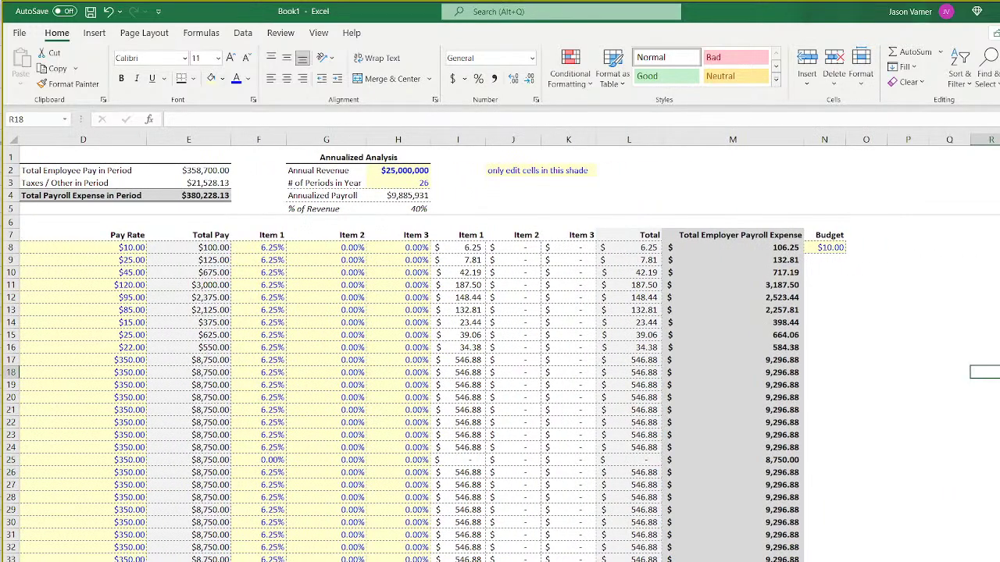
# Enter =M8*0.9 in N8 and fill the formula down the Budget column for the Category 1 employees.
pyautogui.click(831, 246)
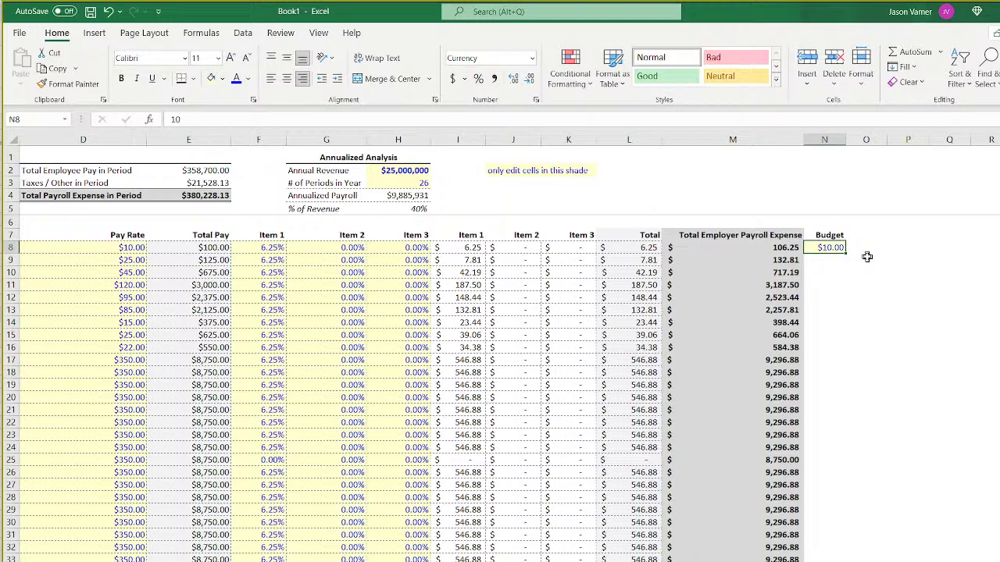
pyautogui.write('=')
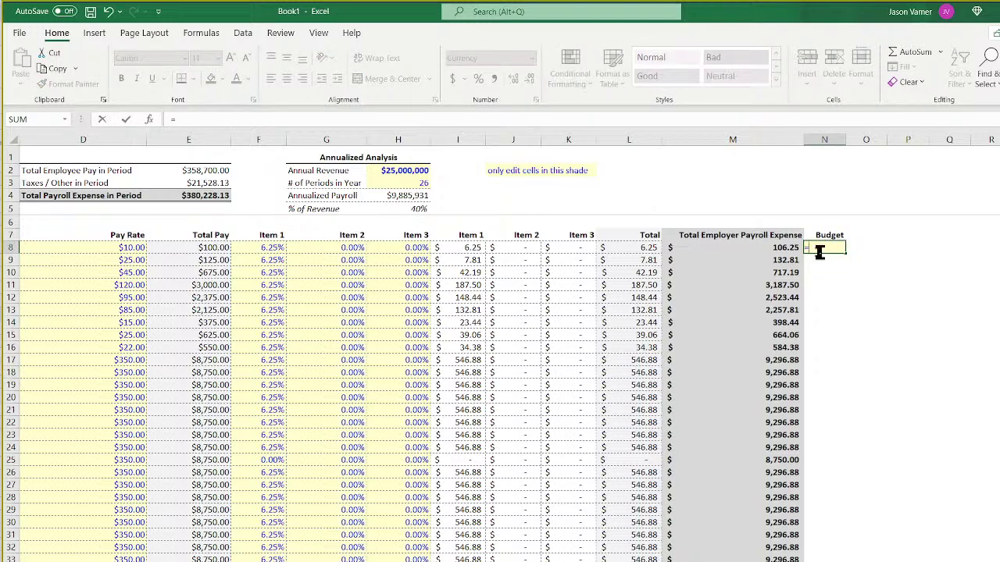
pyautogui.click(780, 247)
pyautogui.write('*0.')
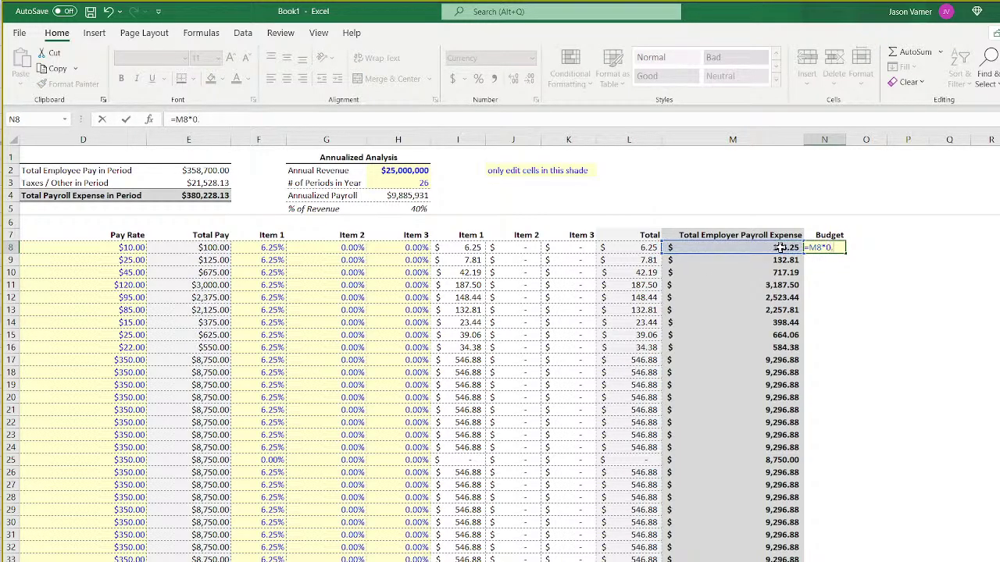
pyautogui.write('9')
pyautogui.press('Return')
pyautogui.click(827, 248)
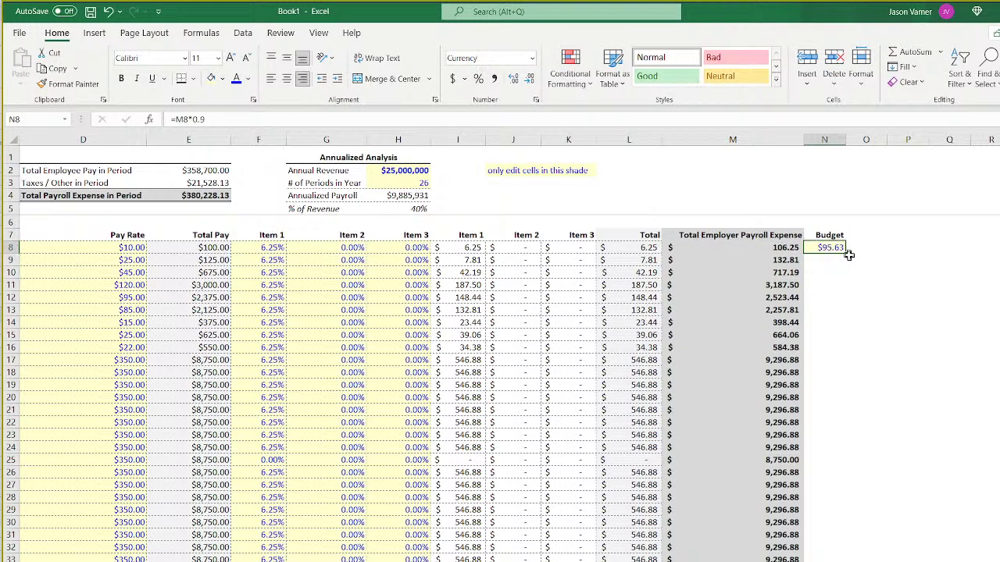
pyautogui.doubleClick(846, 261)
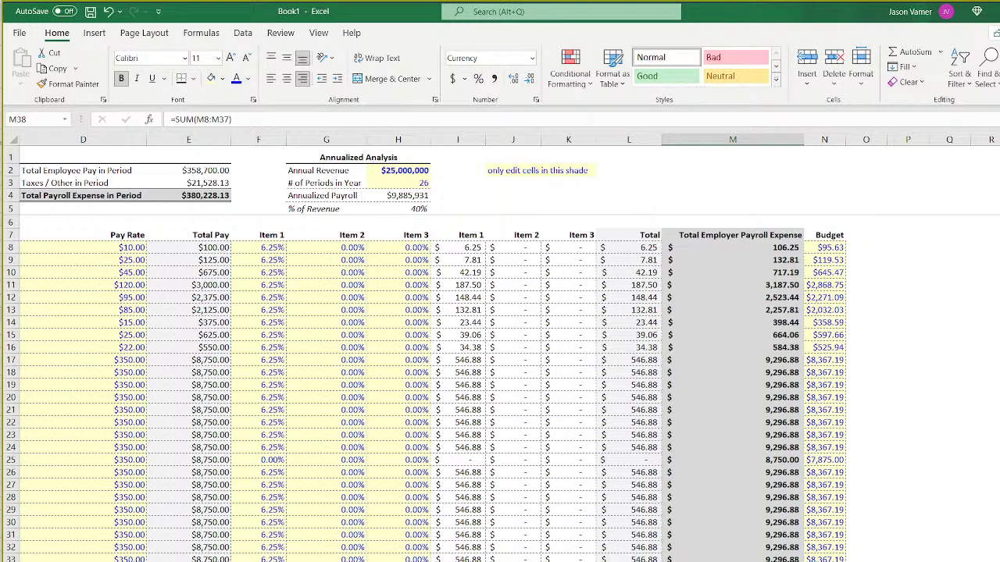
# Set columns C through O to a uniform width of 12.
pyautogui.moveTo(846, 139); pyautogui.dragTo(226, 270)
pyautogui.click(971, 249)
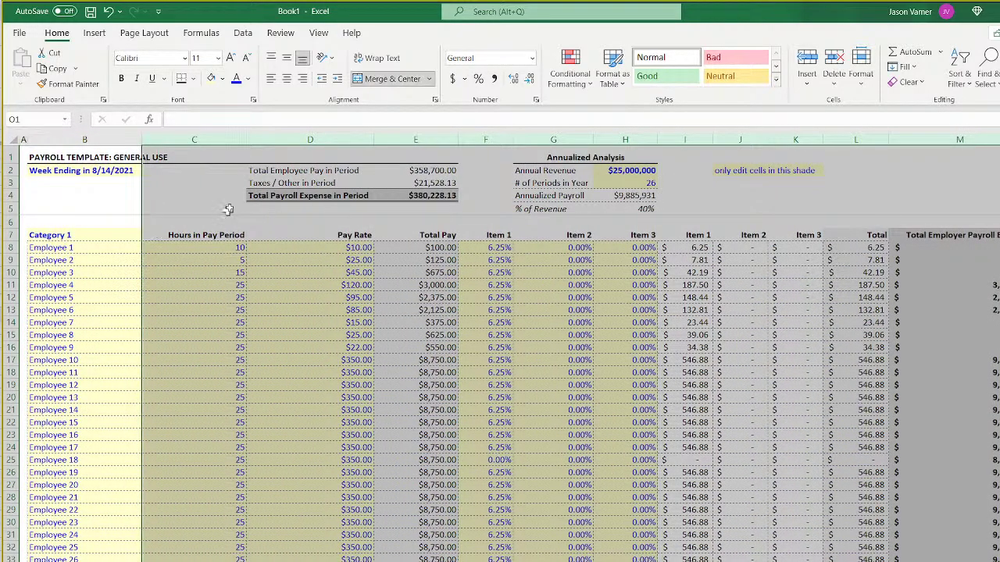
pyautogui.rightClick(291, 139)
pyautogui.click(340, 322)
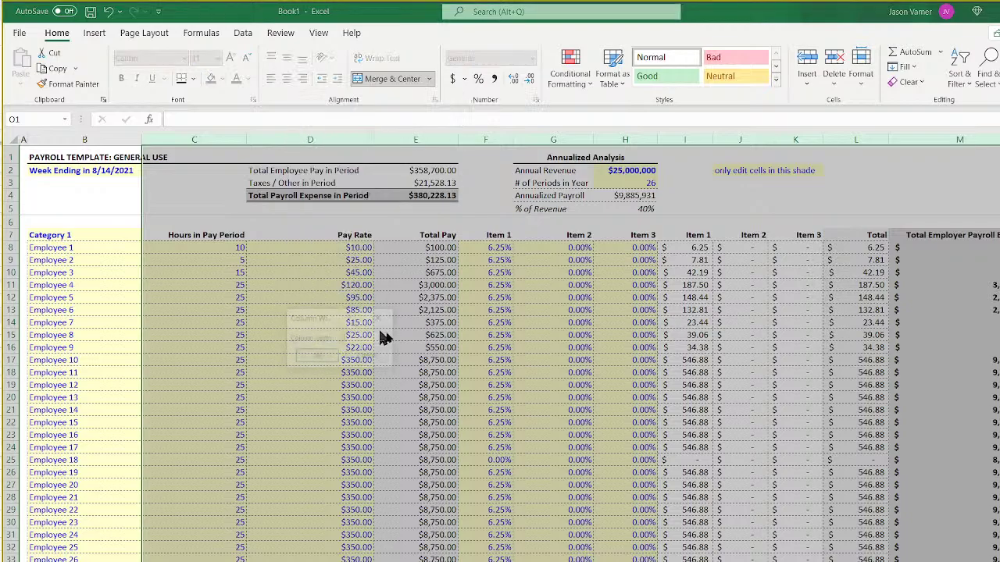
pyautogui.write('12')
pyautogui.press('Return')
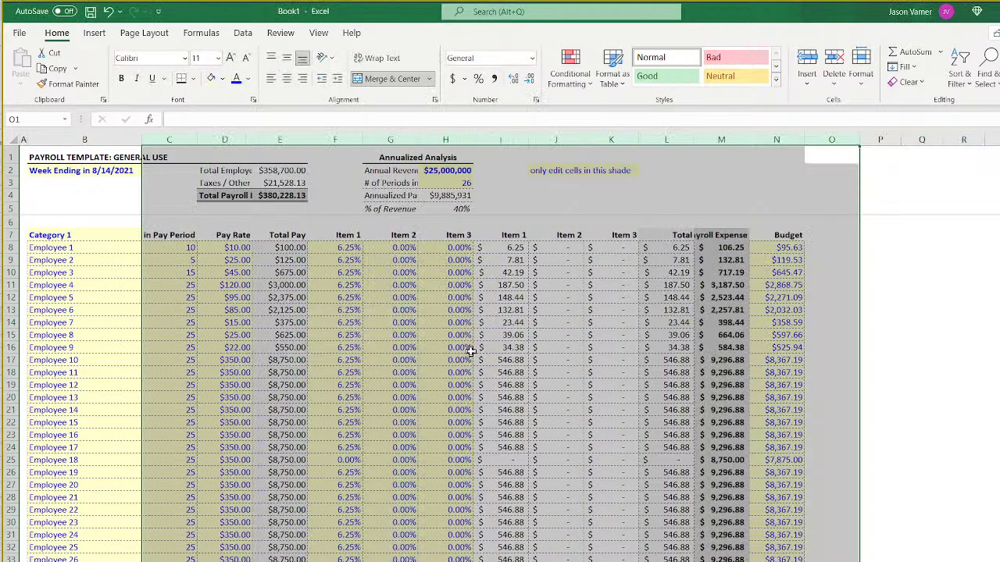
pyautogui.scroll(-14, 446, 417)
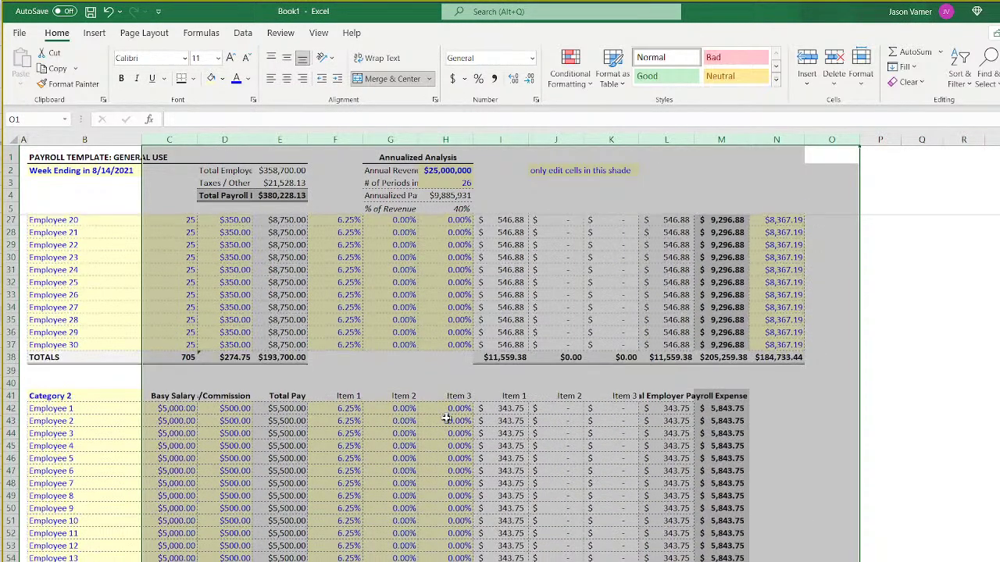
pyautogui.scroll(-7, 450, 416)
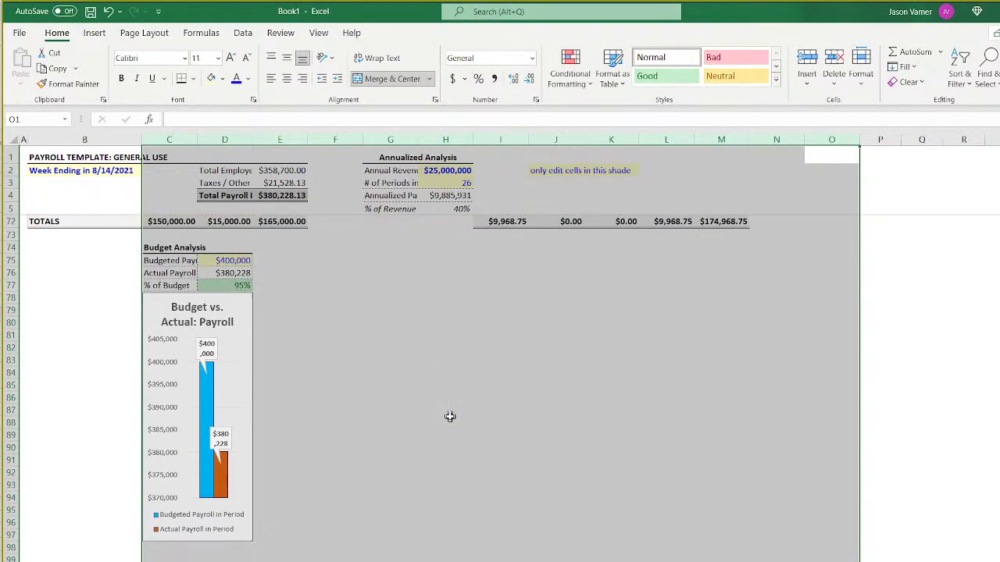
pyautogui.scroll(20, 451, 415)
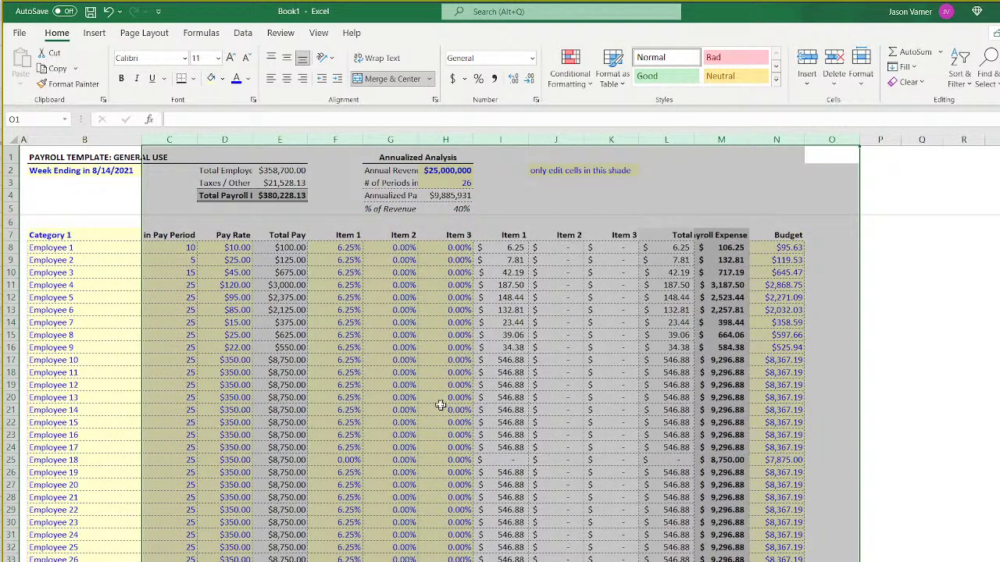
pyautogui.click(372, 344)
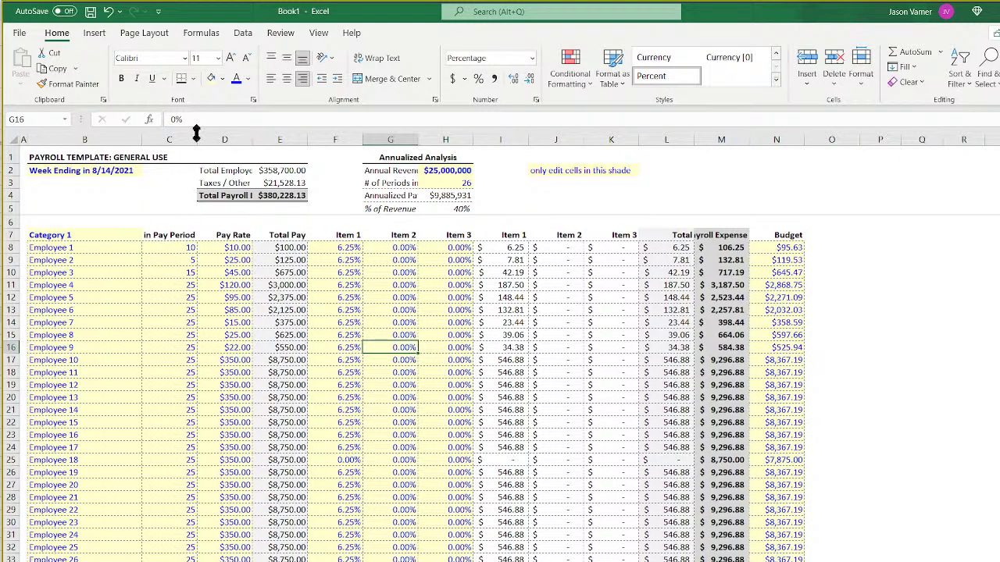
# Widen column C to fit the Hours in Pay Period header and column M to fit Total Employer Payroll Expense.
pyautogui.moveTo(196, 139); pyautogui.dragTo(214, 139)
pyautogui.moveTo(216, 139); pyautogui.dragTo(225, 139)
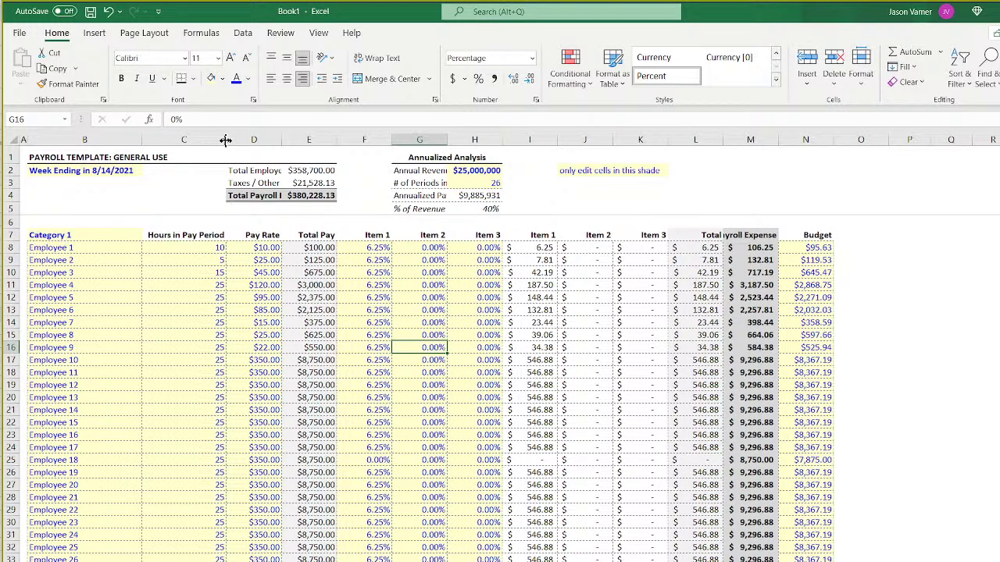
pyautogui.moveTo(781, 139); pyautogui.dragTo(857, 138)
pyautogui.click(817, 138)
pyautogui.click(992, 333)
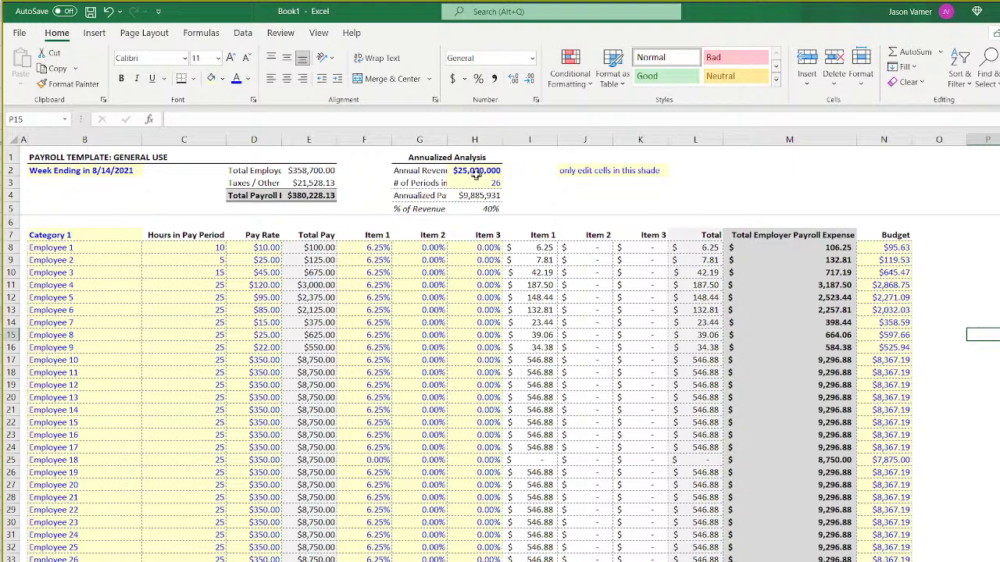
# Move the Annualized Analysis values to I2:I5 and merge each row's label across columns G and H.
pyautogui.moveTo(476, 175); pyautogui.dragTo(531, 216)
pyautogui.click(403, 171)
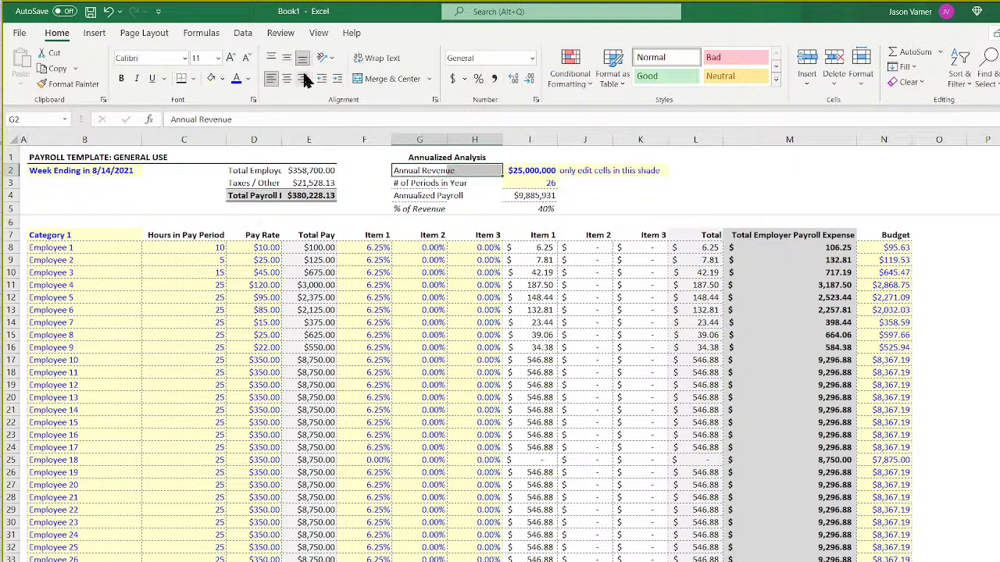
pyautogui.click(387, 79)
pyautogui.moveTo(422, 183); pyautogui.dragTo(477, 208)
pyautogui.click(377, 81)
pyautogui.click(365, 81)
pyautogui.click(380, 79)
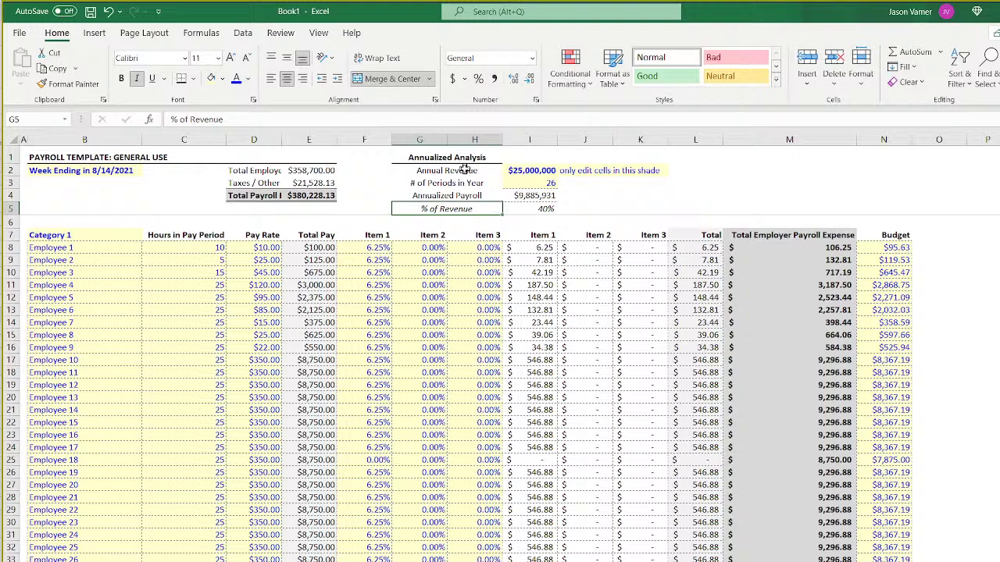
# Left-align the merged Annualized Analysis labels and apply all borders to G2:I5.
pyautogui.moveTo(464, 168); pyautogui.dragTo(465, 208)
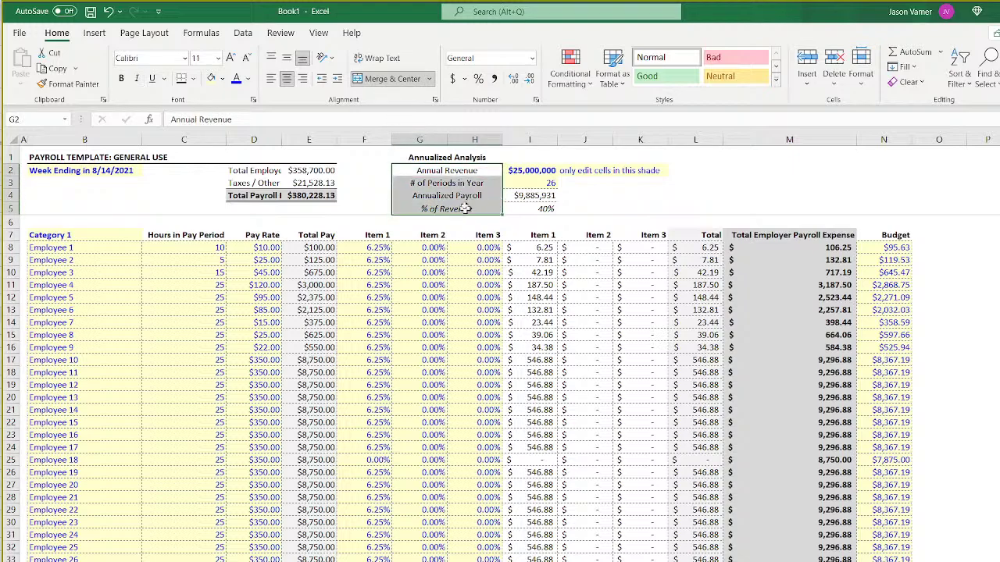
pyautogui.click(271, 79)
pyautogui.moveTo(532, 171); pyautogui.dragTo(421, 208)
pyautogui.click(194, 79)
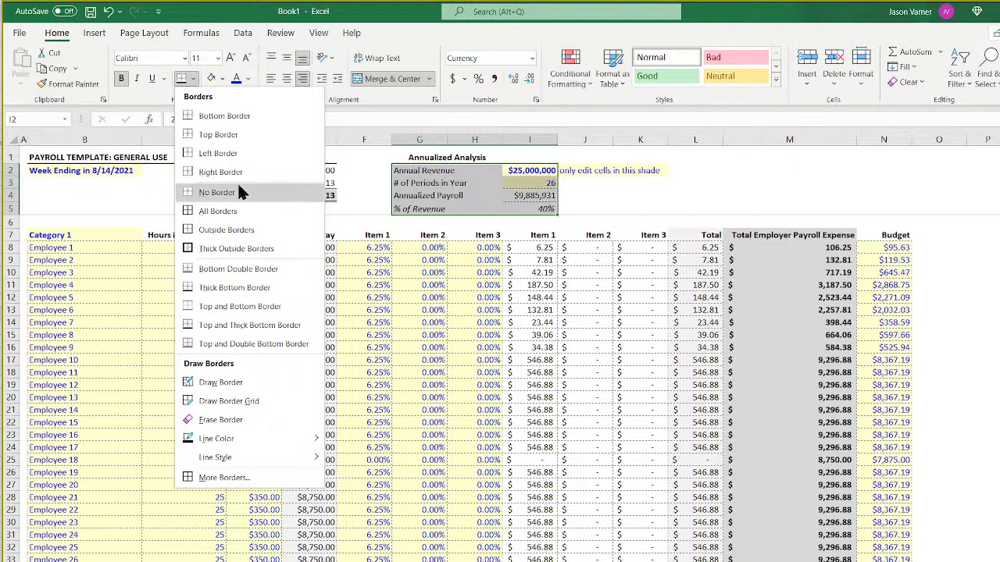
pyautogui.click(235, 213)
pyautogui.click(739, 191)
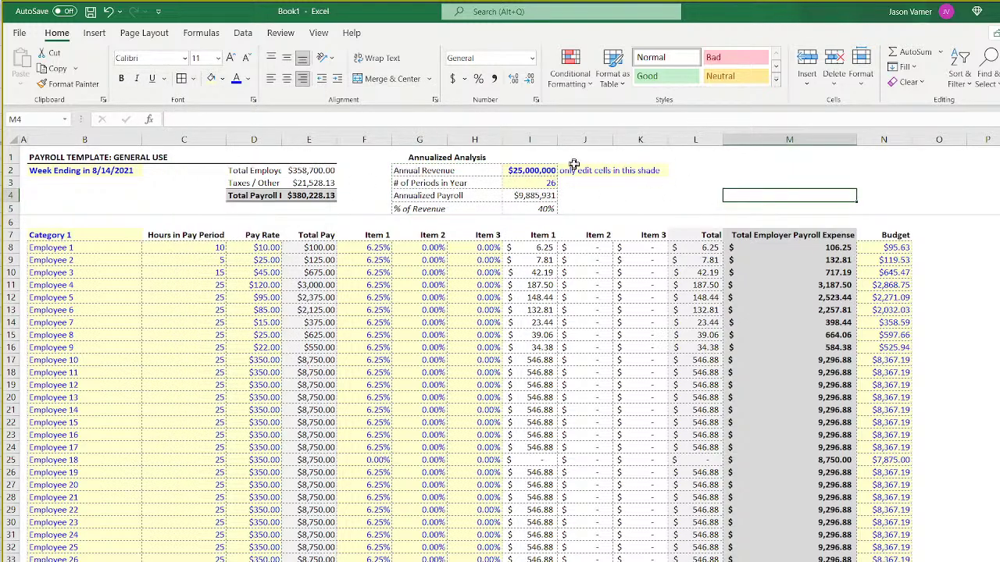
# Move the shaded "only edit cells in this shade" note to L2:M2 and apply all borders to the payroll summary in D2:E4.
pyautogui.moveTo(572, 170); pyautogui.dragTo(766, 171)
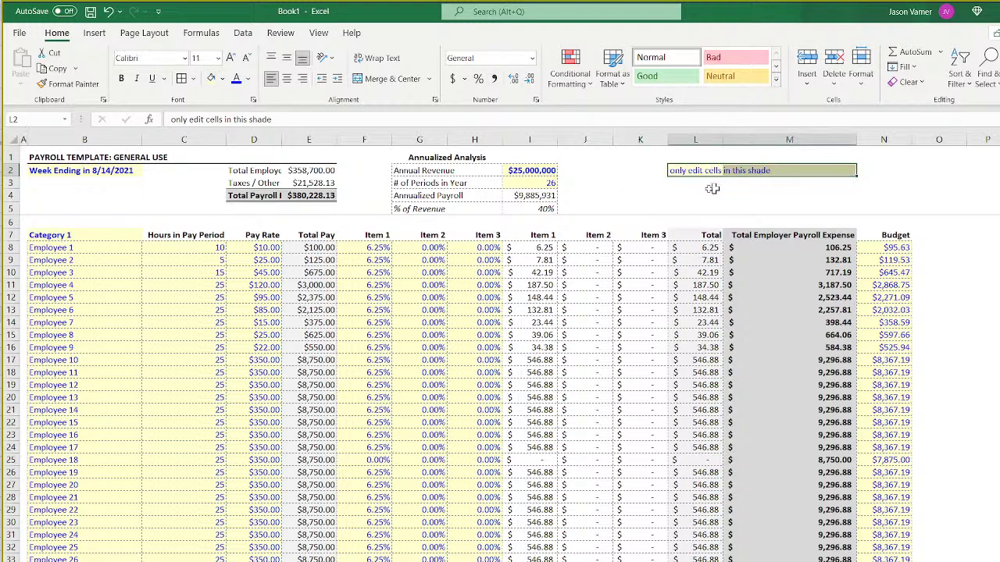
pyautogui.click(639, 194)
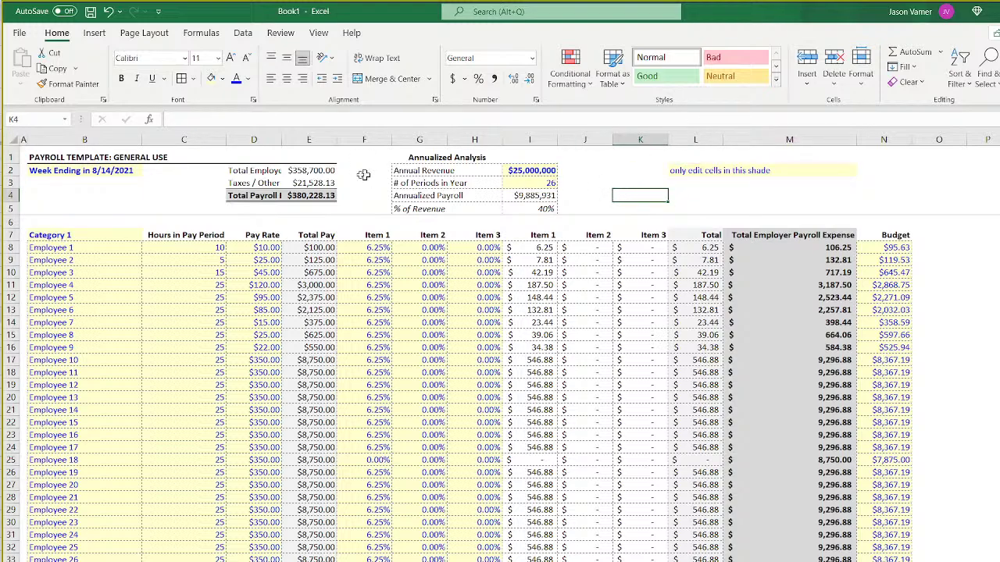
pyautogui.moveTo(270, 172); pyautogui.dragTo(315, 195)
pyautogui.click(181, 78)
pyautogui.click(162, 184)
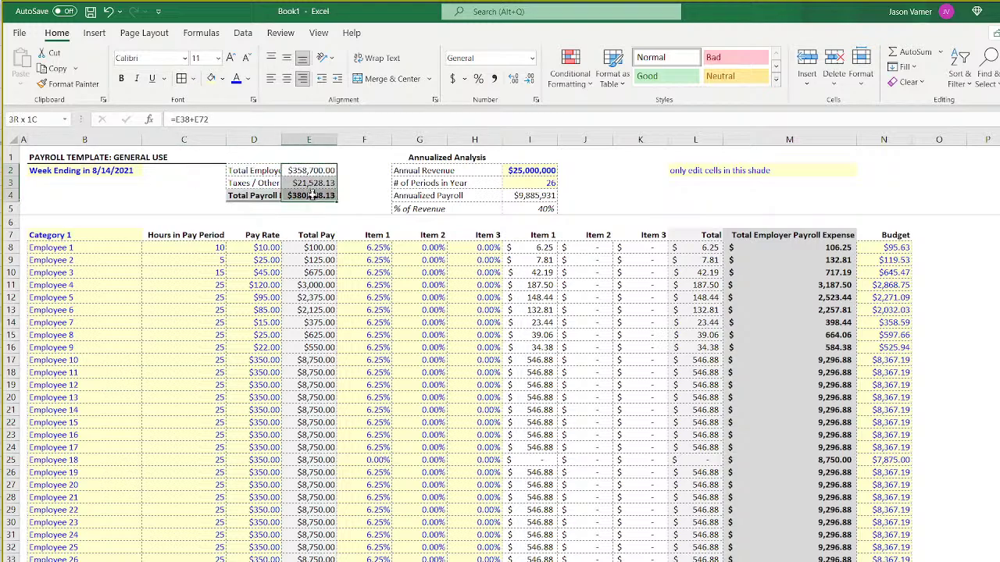
# Widen column D to fit the payroll summary labels above the Pay Rate column.
pyautogui.moveTo(266, 171); pyautogui.dragTo(340, 137)
pyautogui.doubleClick(299, 137)
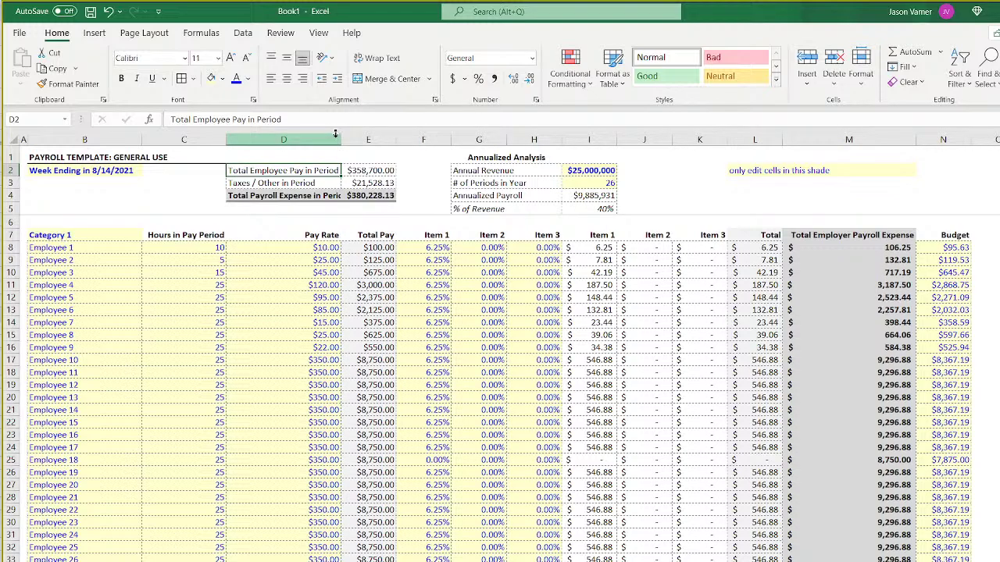
# Check the width of column K as a reference for the new columns.
pyautogui.rightClick(704, 138)
pyautogui.click(773, 327)
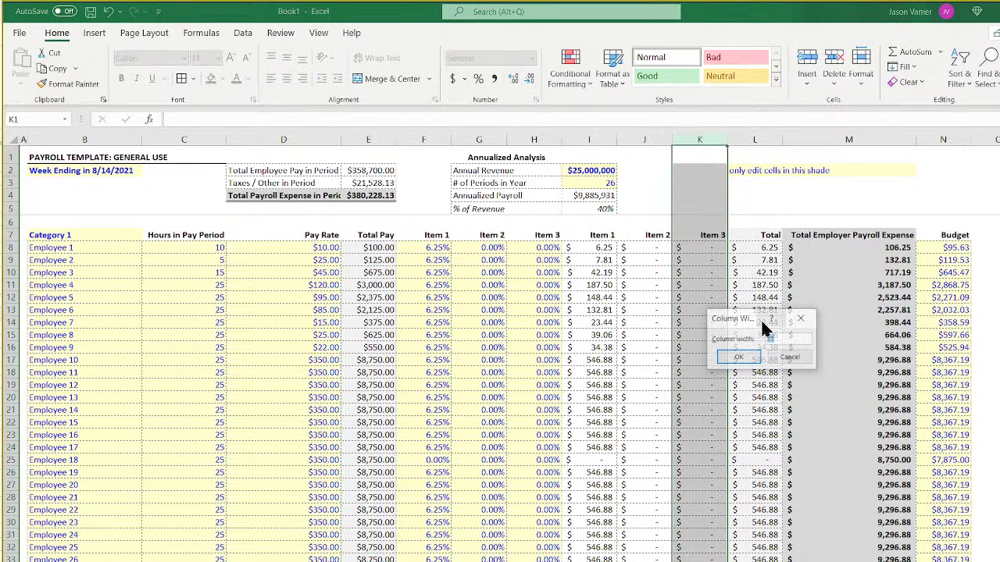
pyautogui.click(790, 358)
# Set the width of column N and the empty columns after it to 11.
pyautogui.rightClick(943, 139)
pyautogui.click(983, 326)
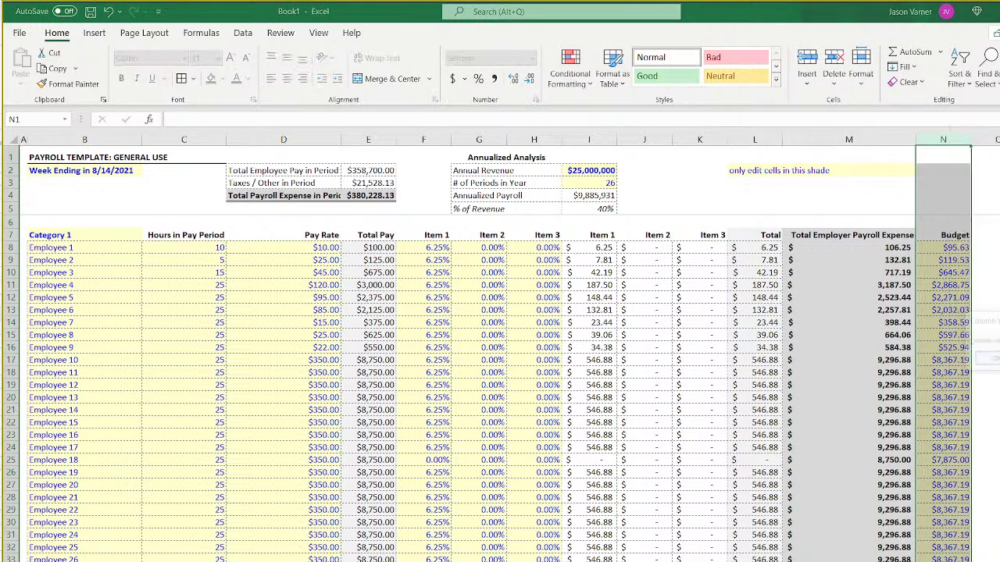
pyautogui.click(994, 359)
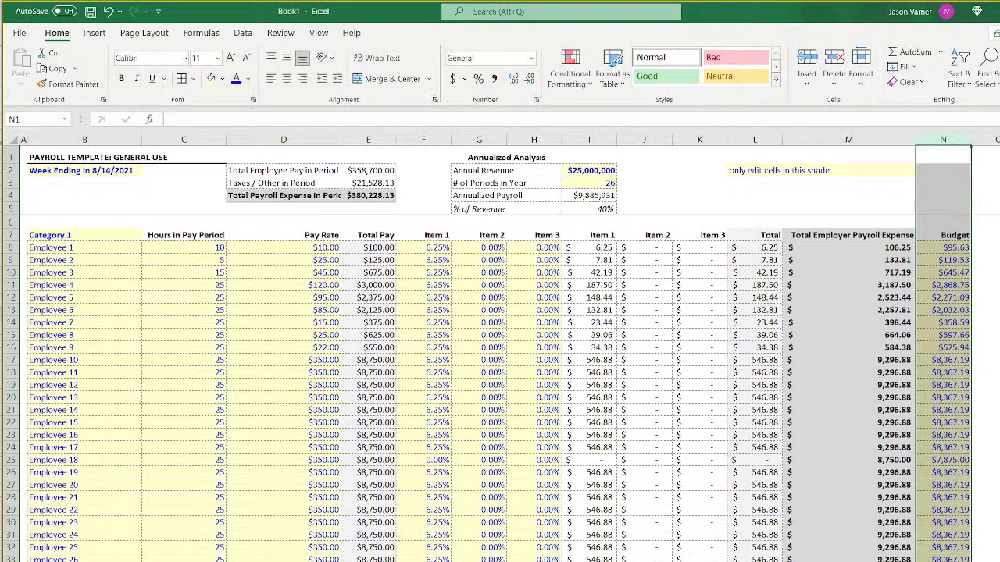
pyautogui.click(991, 297)
pyautogui.click(967, 138)
pyautogui.moveTo(973, 138); pyautogui.dragTo(992, 147)
pyautogui.rightClick(916, 141)
pyautogui.click(959, 328)
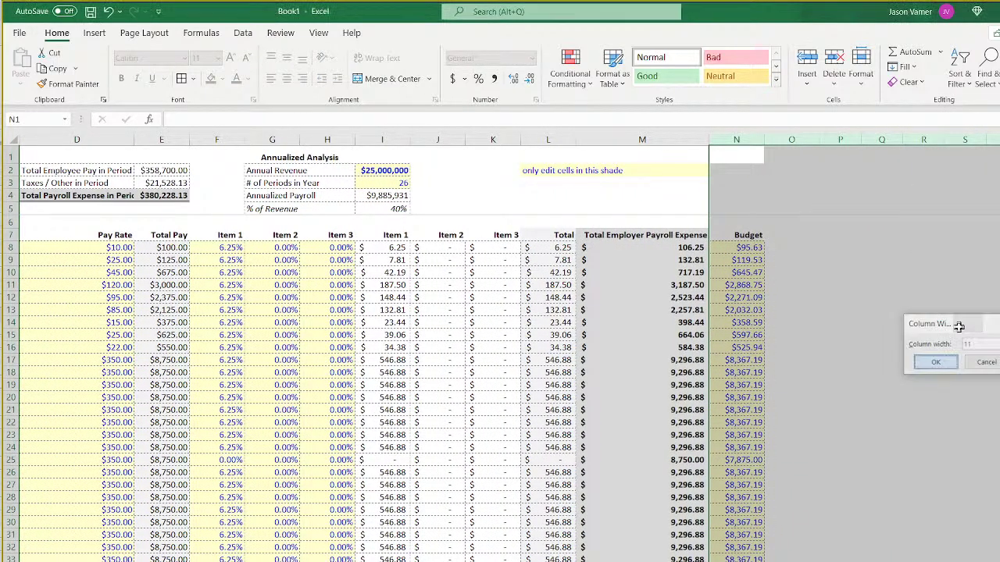
pyautogui.press('Return')
pyautogui.click(826, 283)
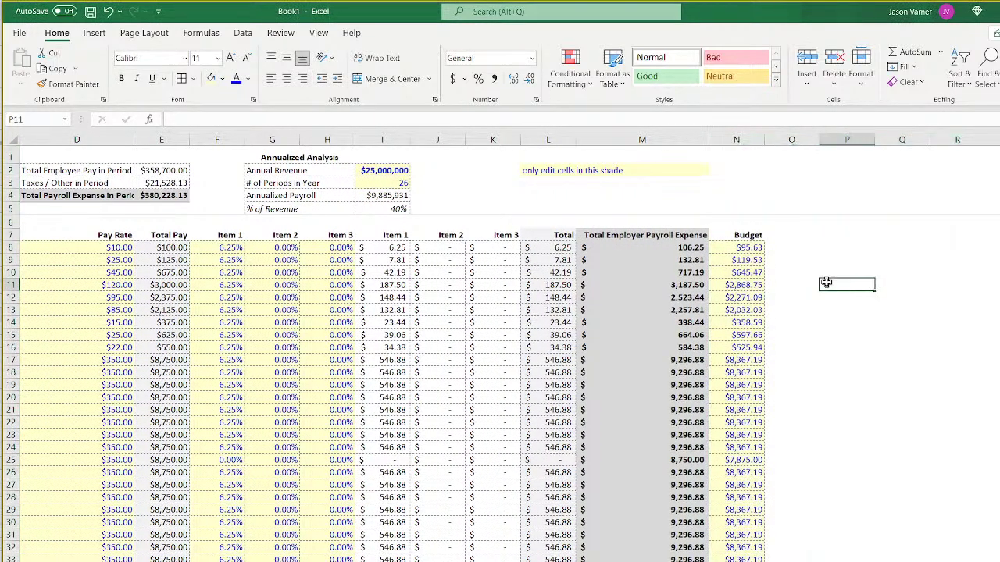
# Replace the Category 1 Budget formulas in N8:N37 with their values and check the total formula in N38.
pyautogui.click(737, 235)
pyautogui.moveTo(738, 248); pyautogui.dragTo(746, 556)
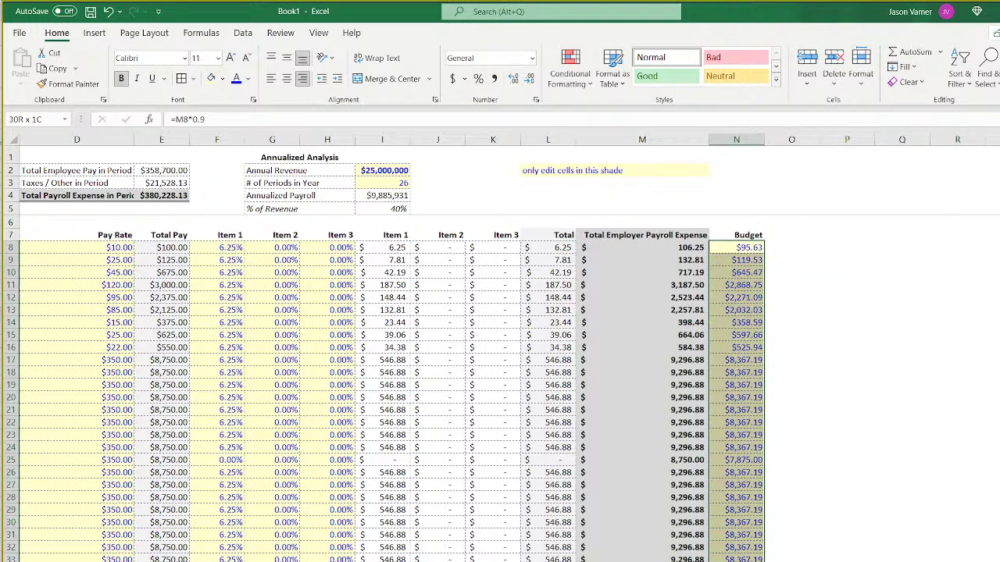
pyautogui.rightClick(737, 324)
pyautogui.click(758, 351)
pyautogui.rightClick(748, 298)
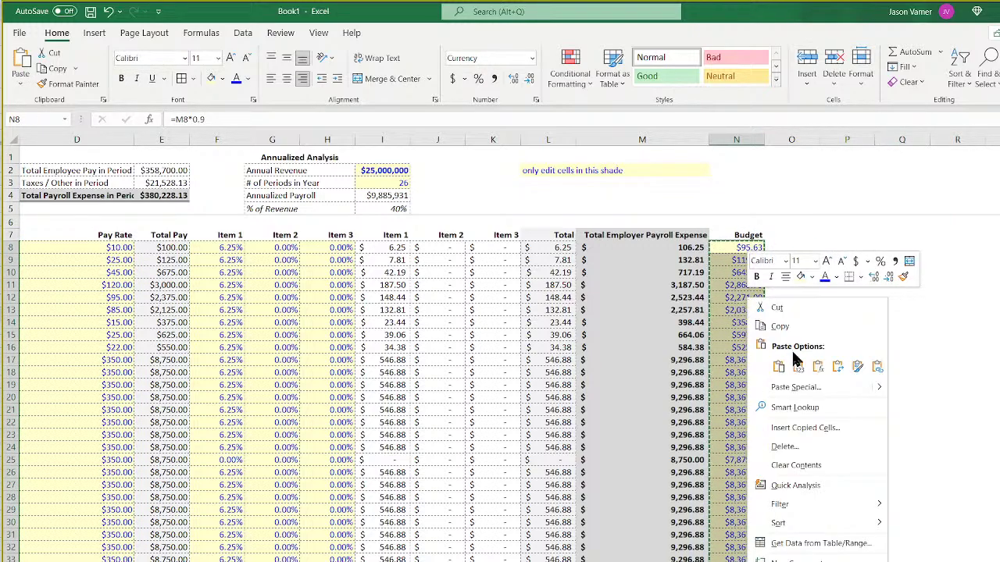
pyautogui.click(796, 365)
pyautogui.click(896, 321)
pyautogui.click(757, 235)
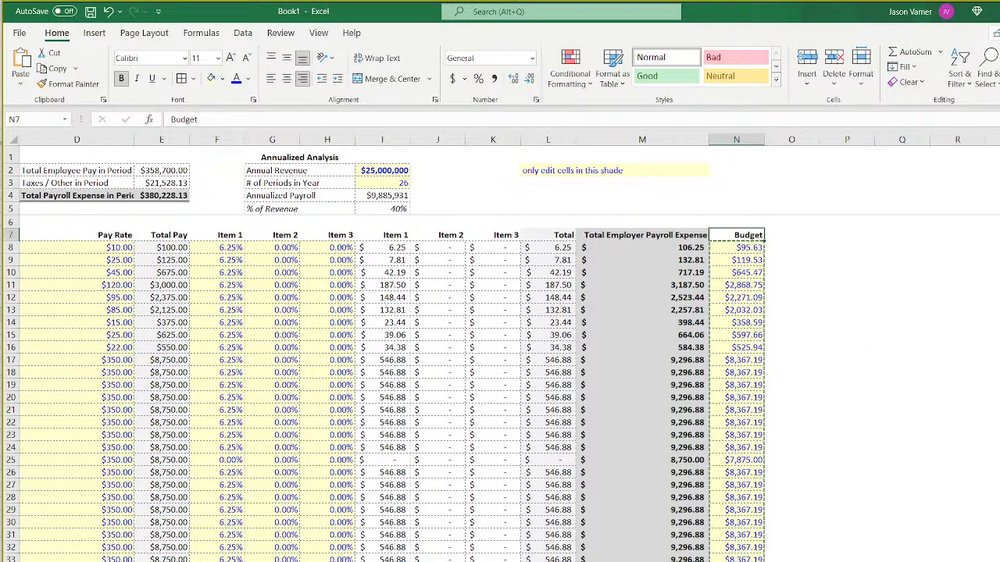
pyautogui.doubleClick(737, 561)
pyautogui.press('Return')
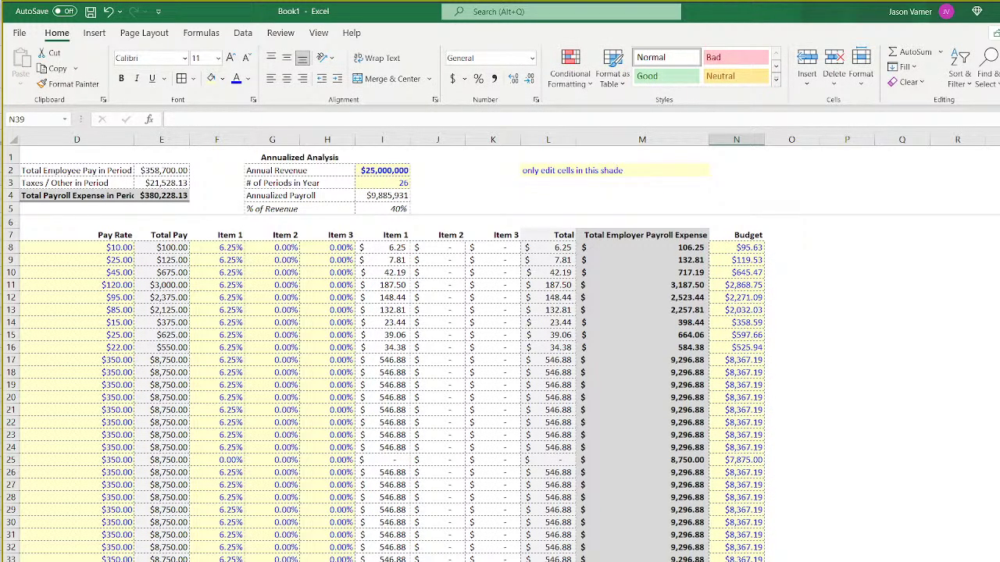
# Copy the Budget column N7:N38 from Category 1 and paste it beside the Category 2 table starting at N41.
pyautogui.hscroll(-3, 471, 469)
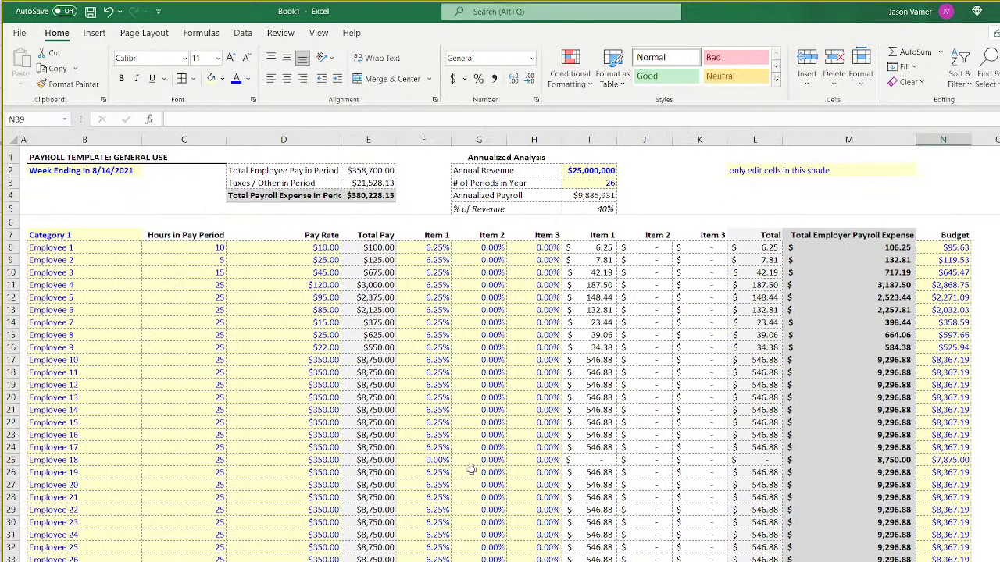
pyautogui.scroll(-14, 396, 413)
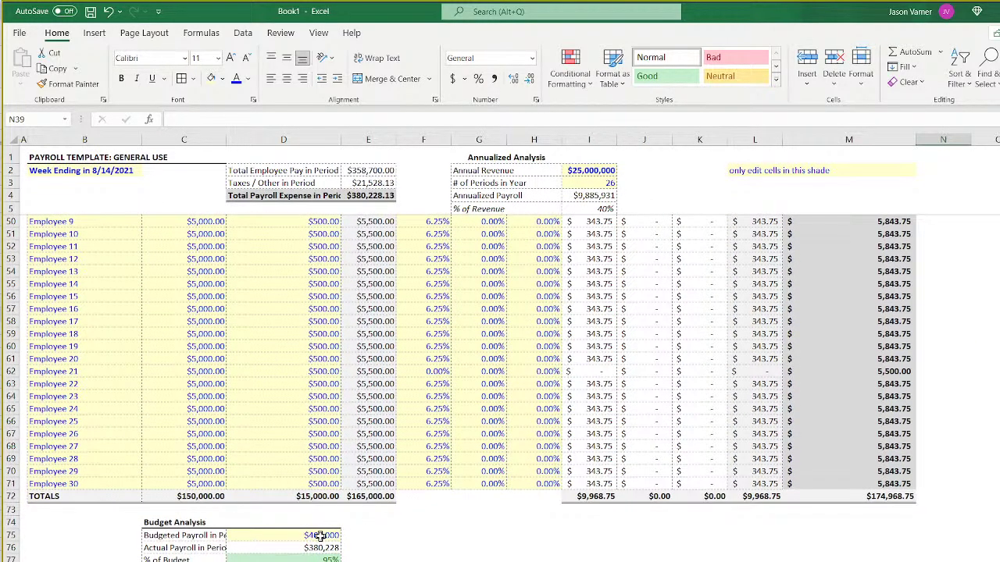
pyautogui.scroll(14, 953, 313)
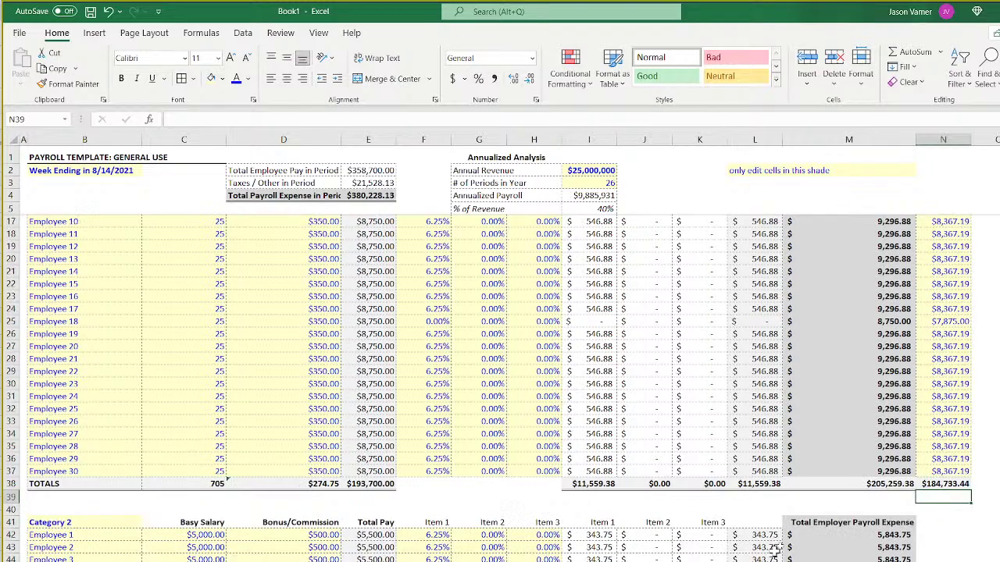
pyautogui.click(953, 235)
pyautogui.moveTo(953, 235); pyautogui.dragTo(953, 561)
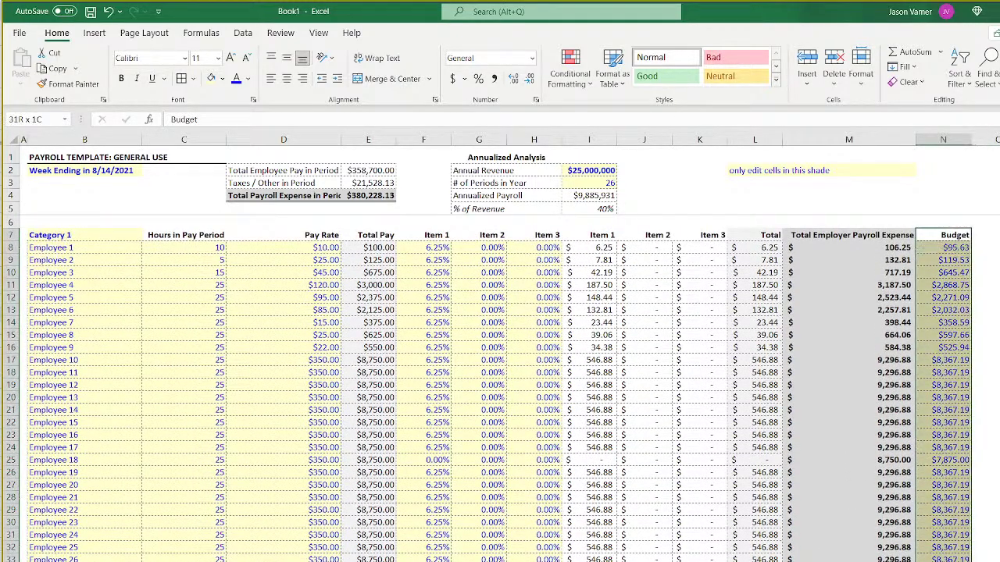
pyautogui.rightClick(946, 409)
pyautogui.click(971, 40)
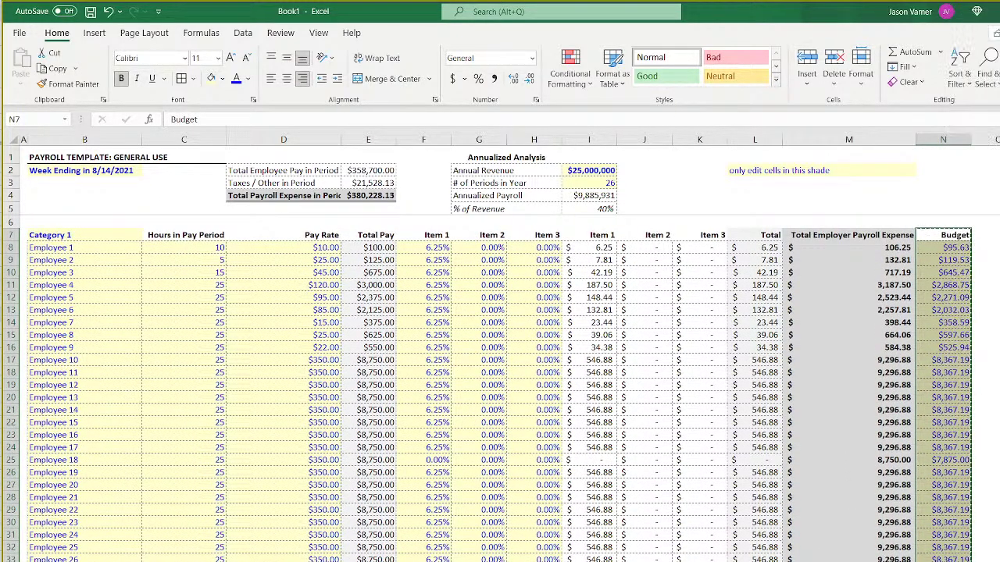
pyautogui.scroll(-3, 929, 465)
pyautogui.scroll(-4, 929, 465)
pyautogui.rightClick(925, 386)
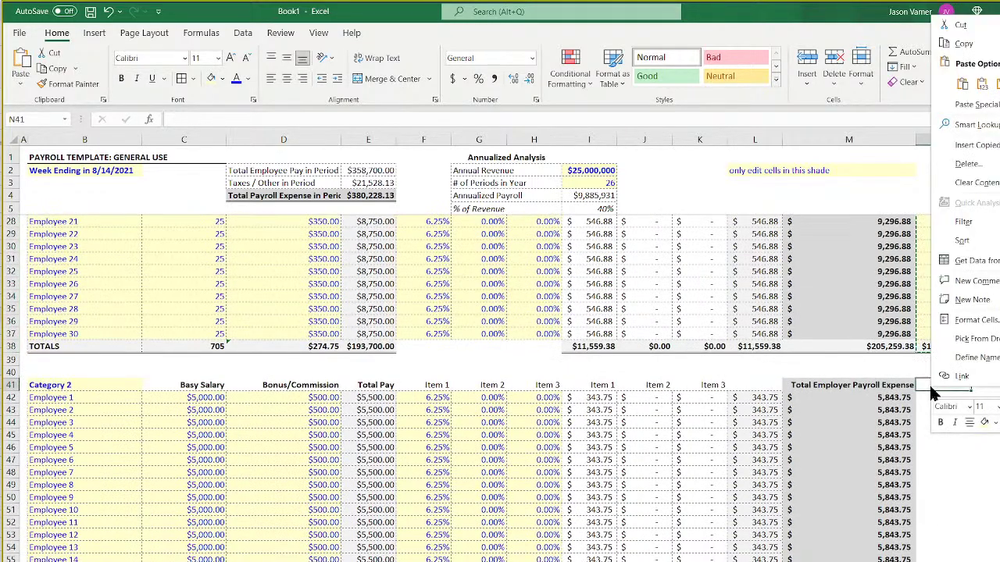
pyautogui.click(965, 84)
pyautogui.scroll(-4, 922, 383)
pyautogui.scroll(11, 922, 382)
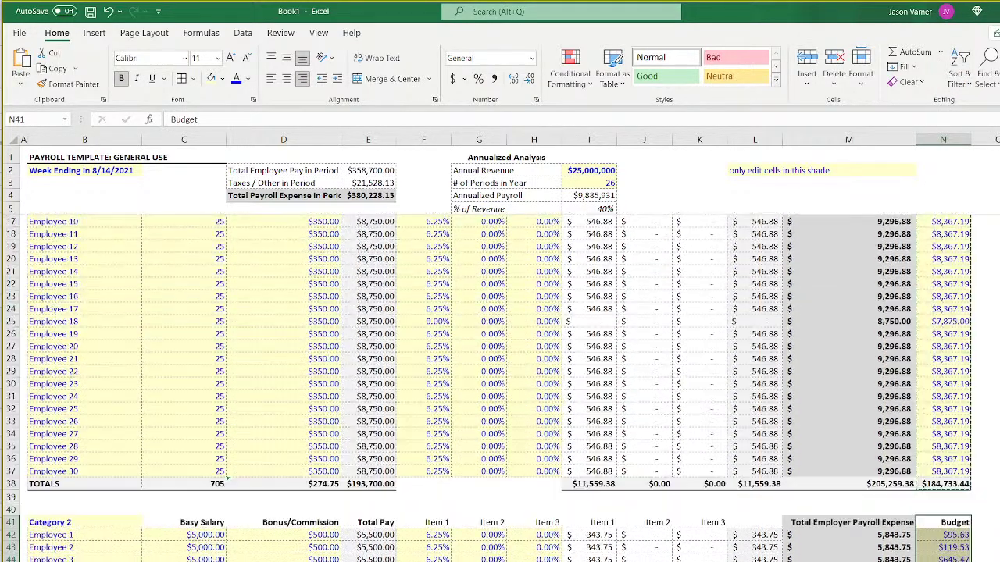
pyautogui.scroll(-14, 501, 387)
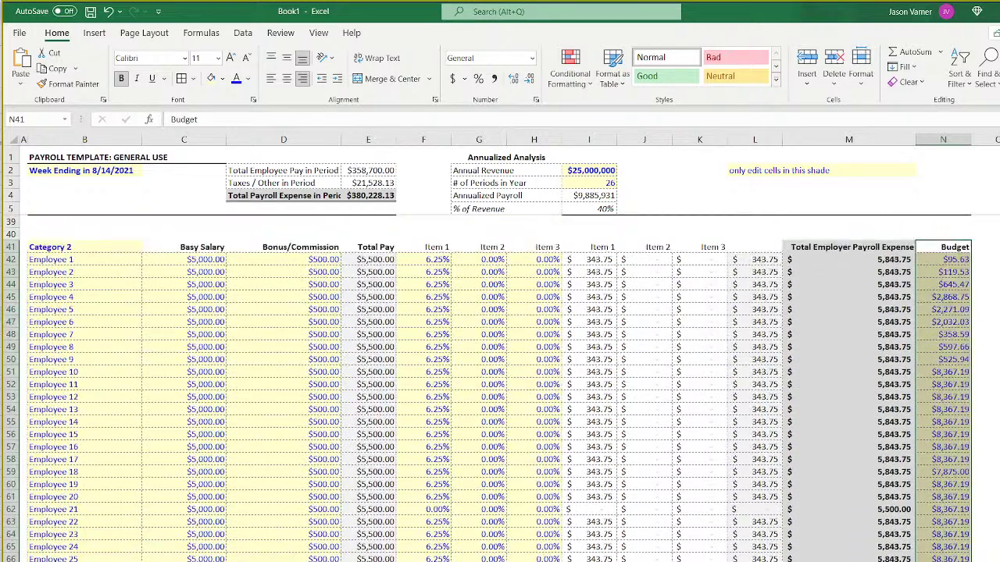
pyautogui.scroll(14, 987, 552)
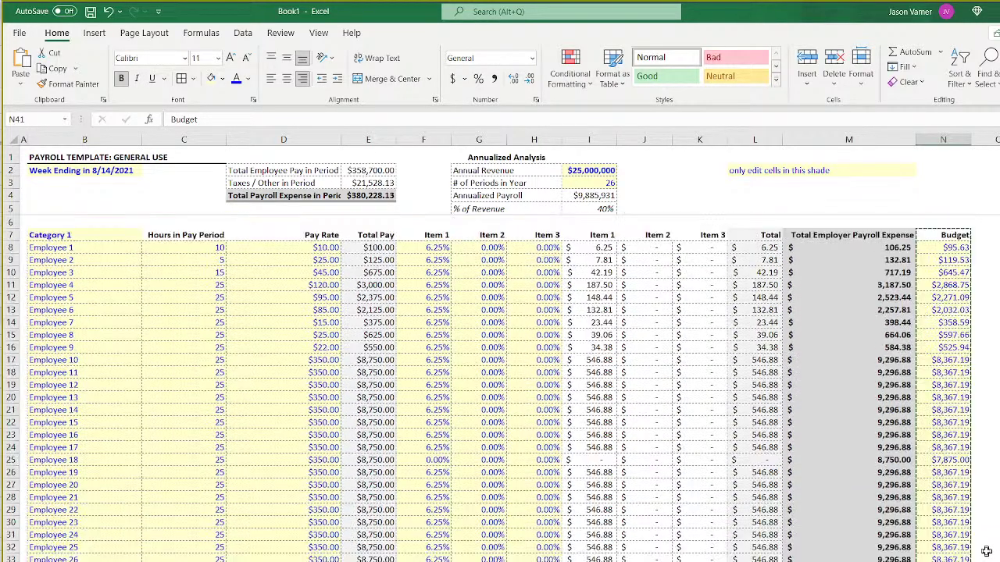
# Add the header "Variance %" in O7, next to the Budget header.
pyautogui.click(986, 236)
pyautogui.write('Variance')
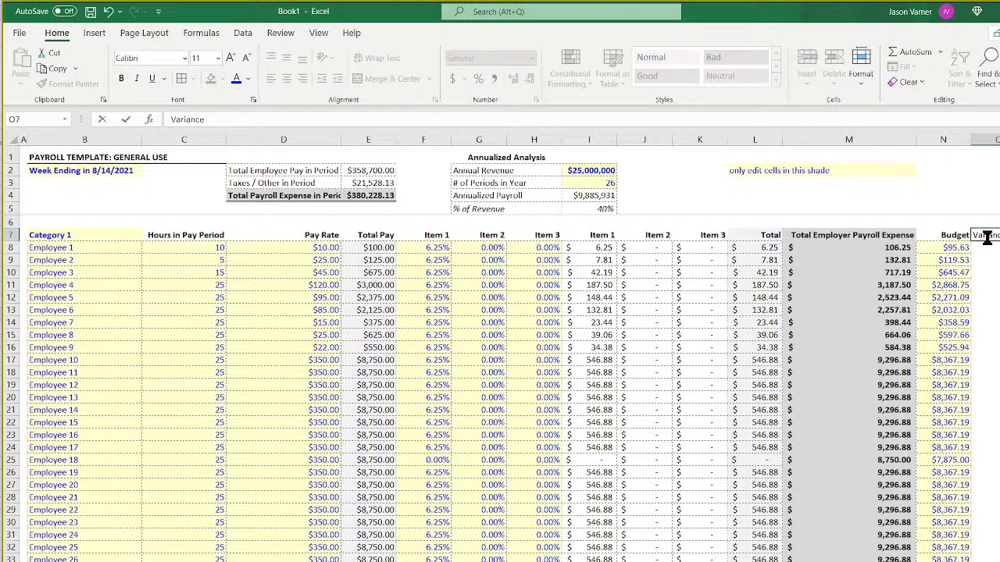
pyautogui.write(' %')
pyautogui.press('Return')
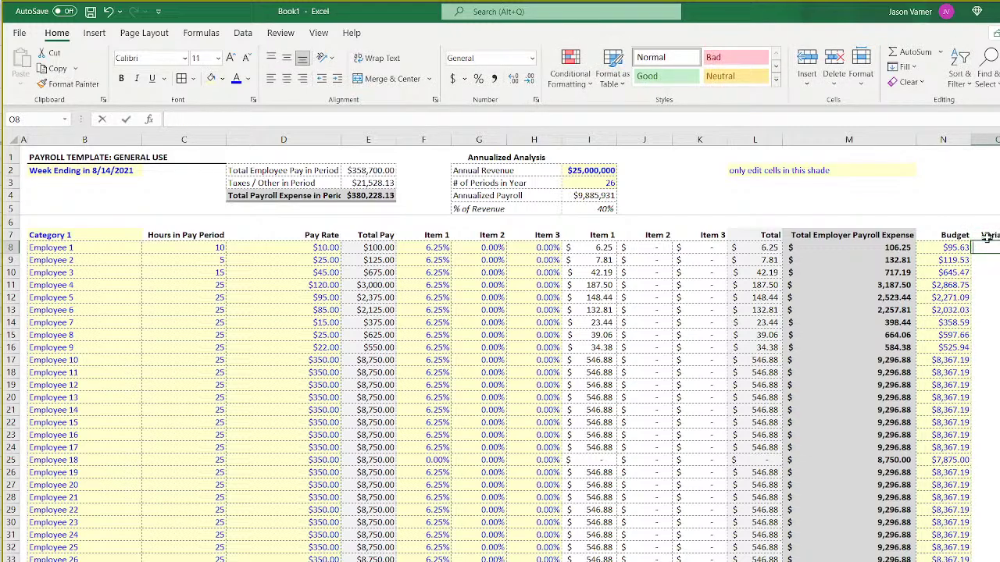
# Enter =M8/N8 in O8 to divide total employer payroll expense by budget, and format it as a percentage.
pyautogui.write('=')
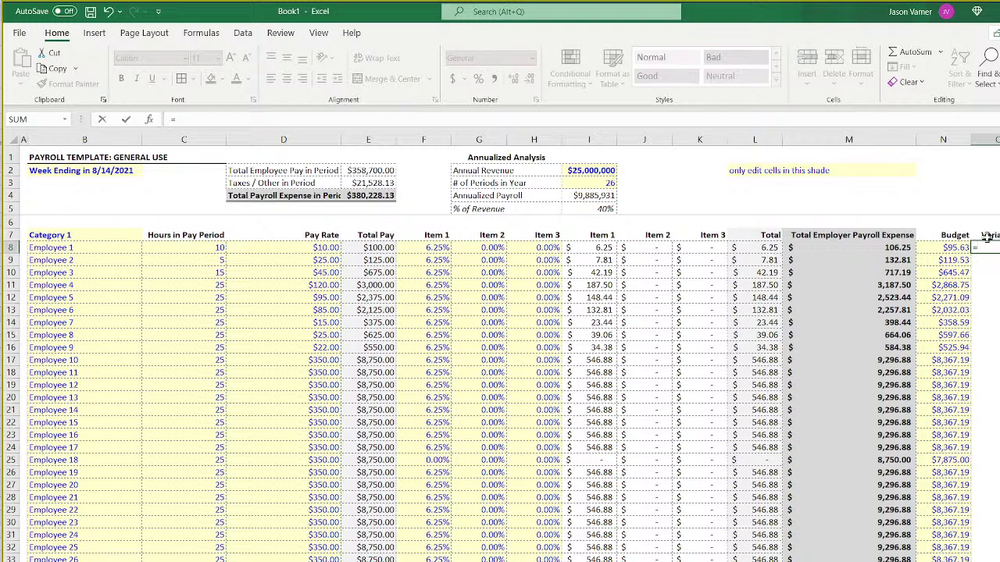
pyautogui.click(891, 248)
pyautogui.write('/')
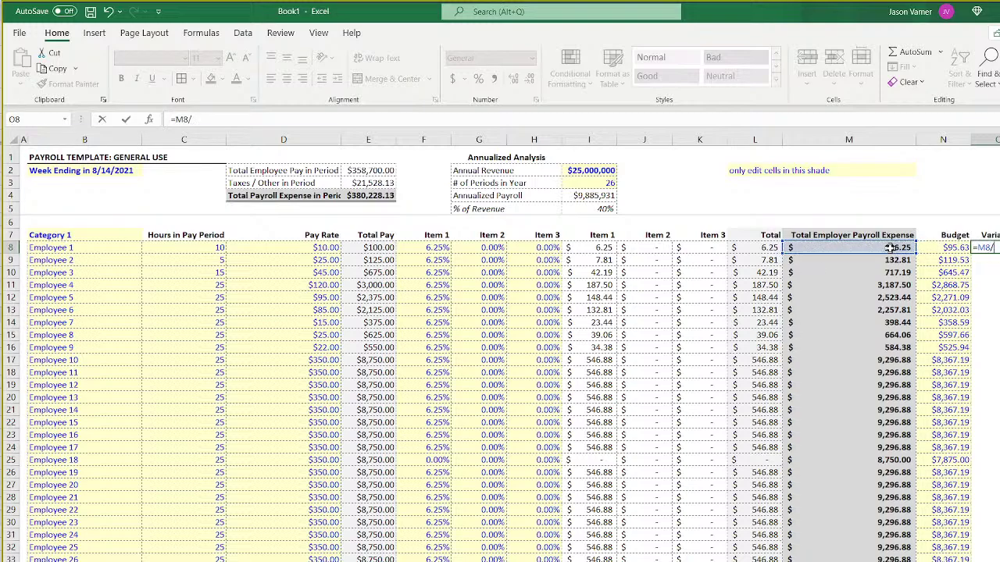
pyautogui.click(951, 247)
pyautogui.press('Return')
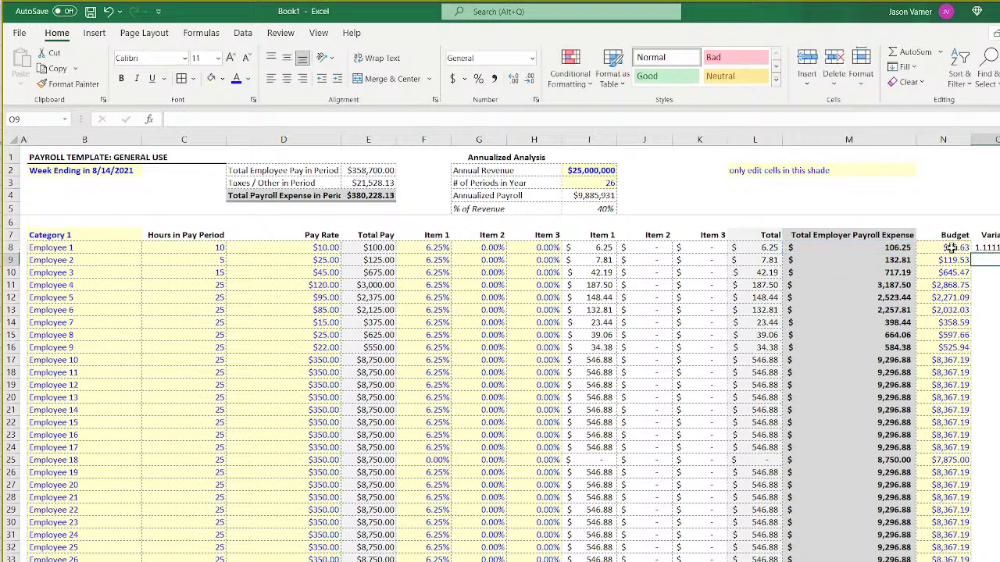
pyautogui.press('Up')
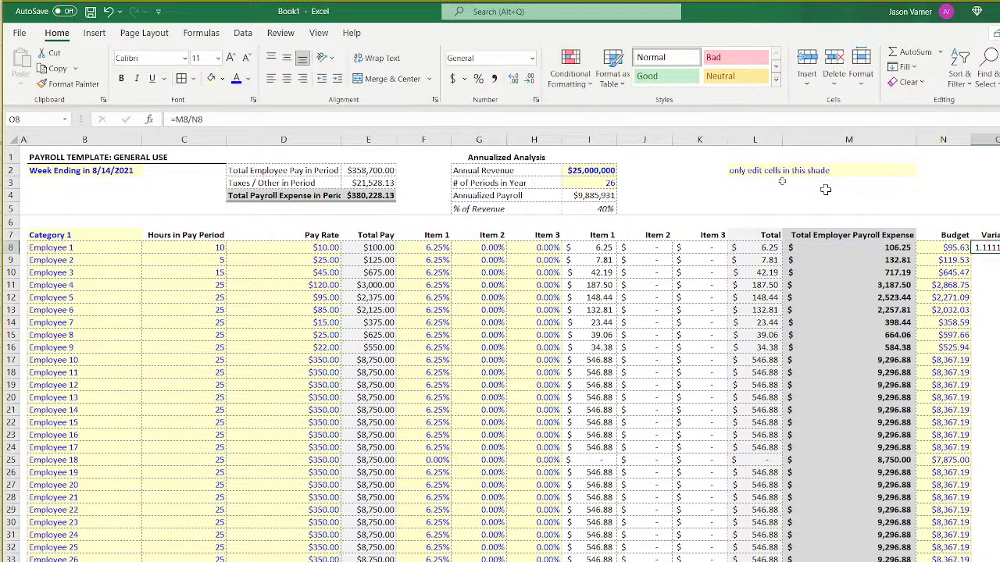
pyautogui.click(478, 78)
# Fill the variance formula from O8 down through the TOTALS row at O38 and check the formula in O37.
pyautogui.moveTo(999, 254); pyautogui.dragTo(999, 497)
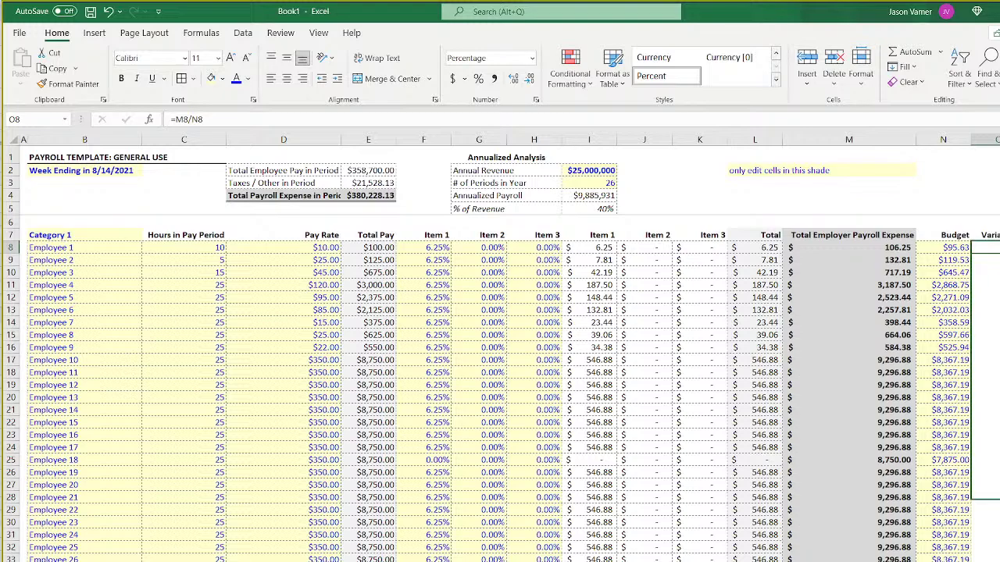
pyautogui.moveTo(999, 561); pyautogui.dragTo(999, 561)
pyautogui.doubleClick(999, 561)
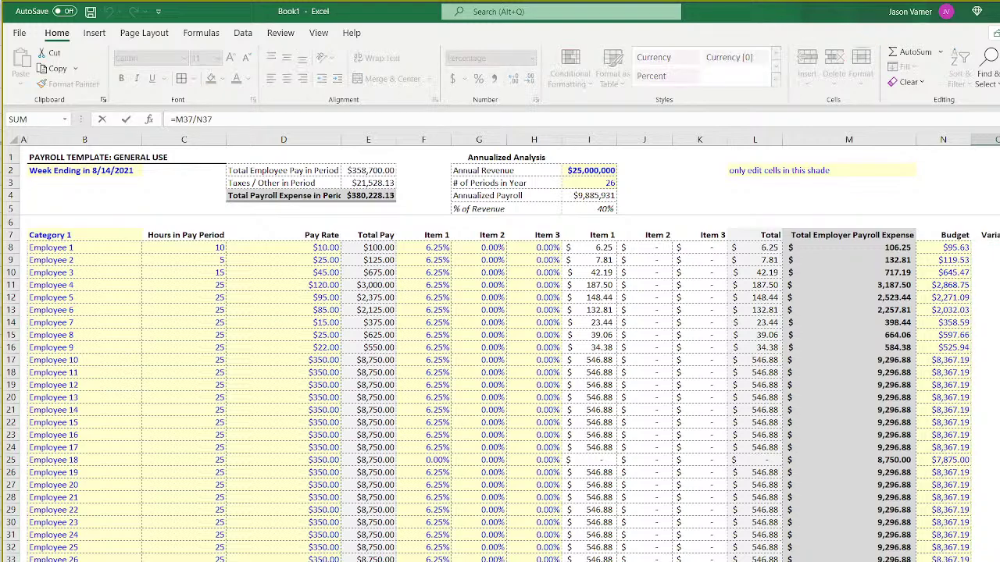
pyautogui.press('Return')
pyautogui.press('Up')
# Make the variance total in O38 bold and give it a top and double bottom border.
pyautogui.press('Down')
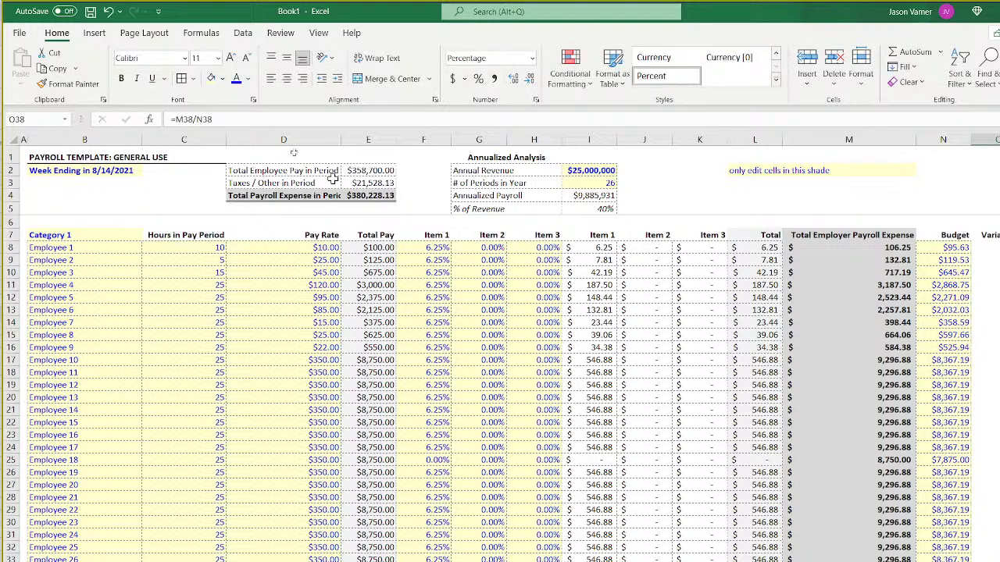
pyautogui.click(195, 79)
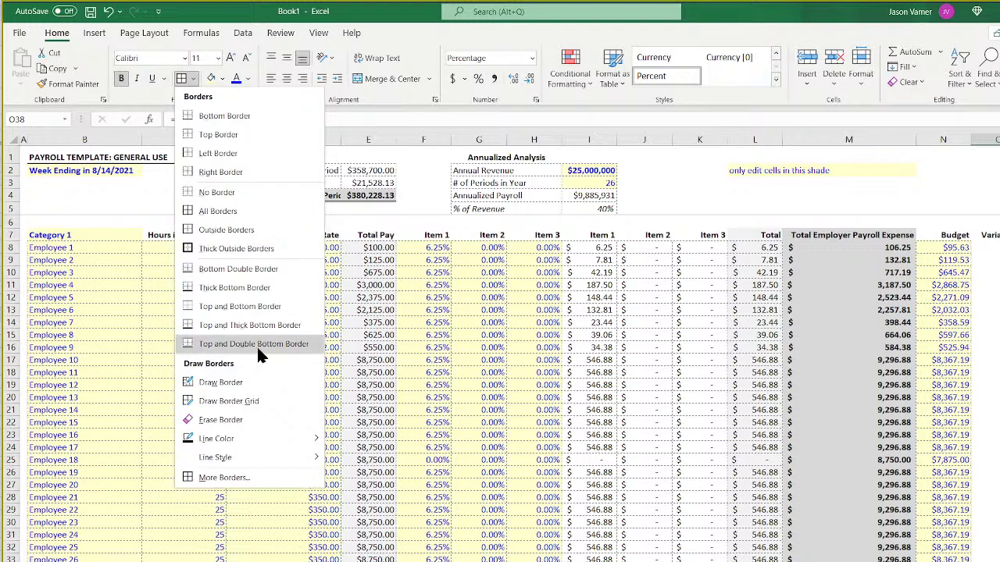
pyautogui.click(264, 351)
# Add a conditional format to O8:O37 that shades values greater than 1 with light red fill and dark red text.
pyautogui.moveTo(992, 247); pyautogui.dragTo(992, 561)
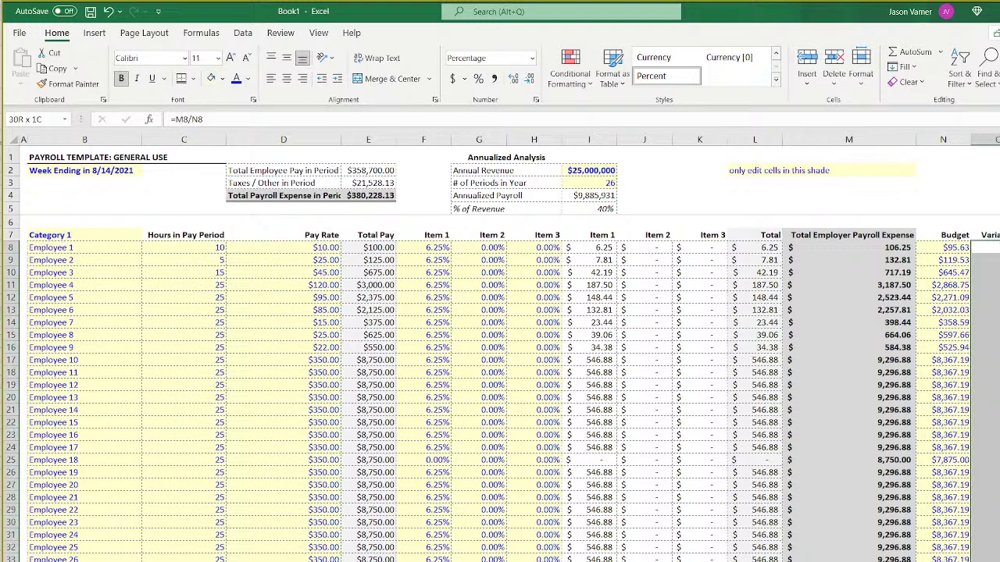
pyautogui.click(572, 82)
pyautogui.moveTo(609, 238)
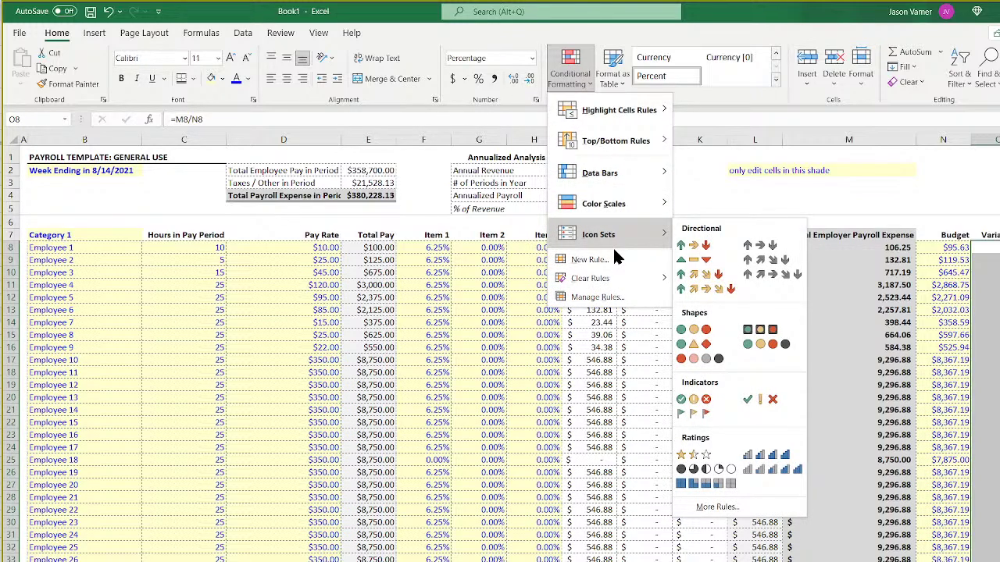
pyautogui.moveTo(630, 116)
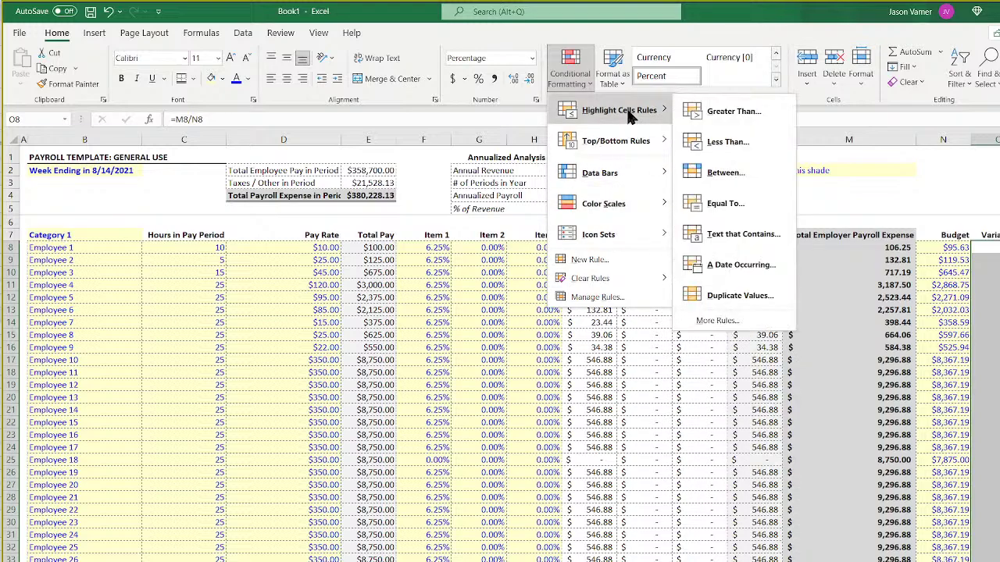
pyautogui.click(733, 112)
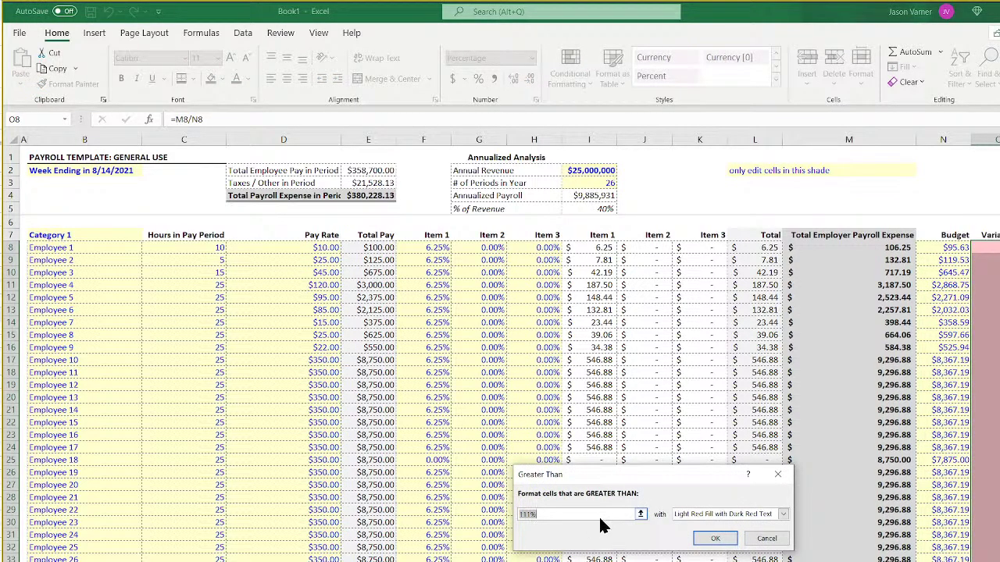
pyautogui.write('1')
pyautogui.click(713, 538)
# Add a conditional format to O8:O37 that shades values less than 1 with green fill and dark green text.
pyautogui.click(582, 78)
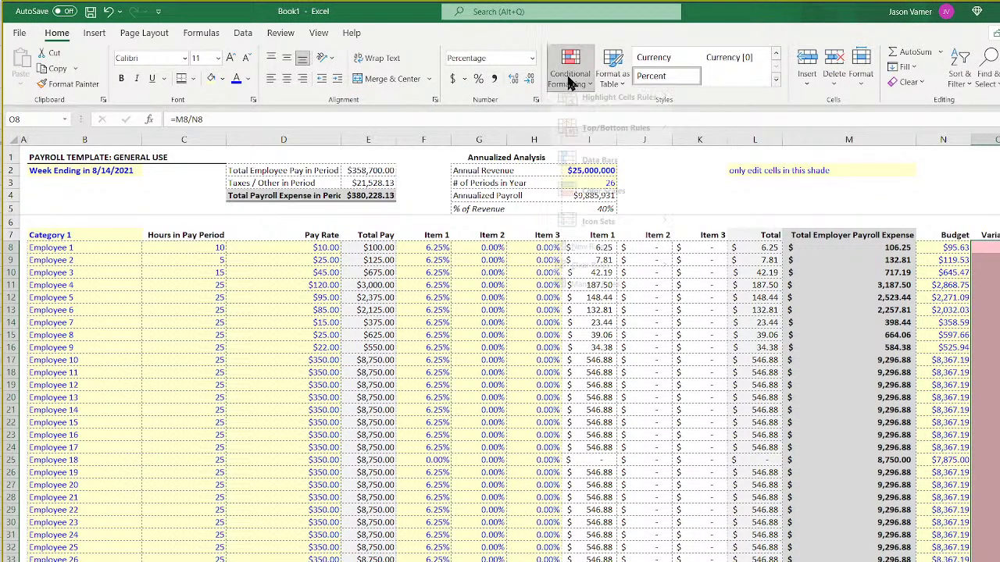
pyautogui.moveTo(629, 114)
pyautogui.click(728, 141)
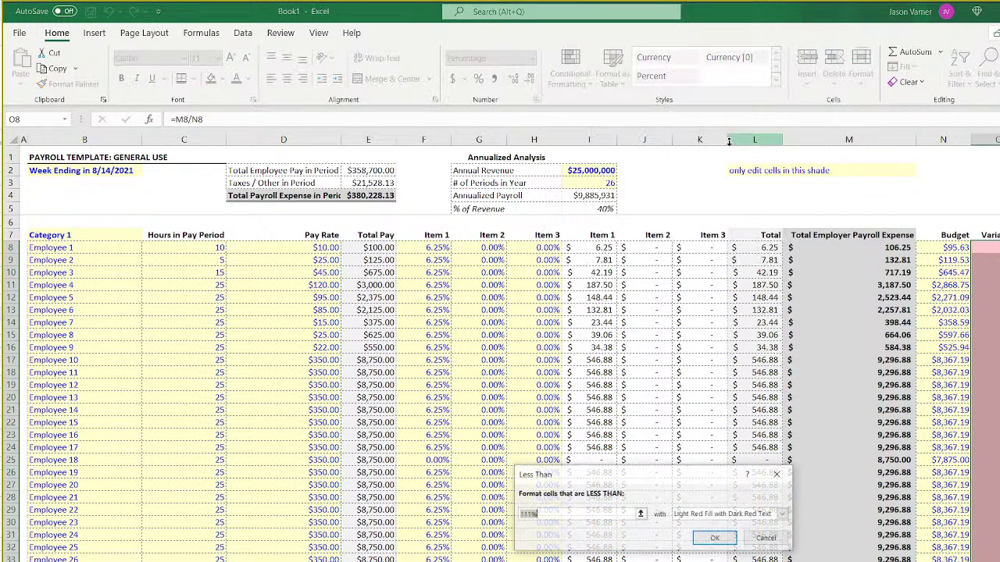
pyautogui.click(716, 515)
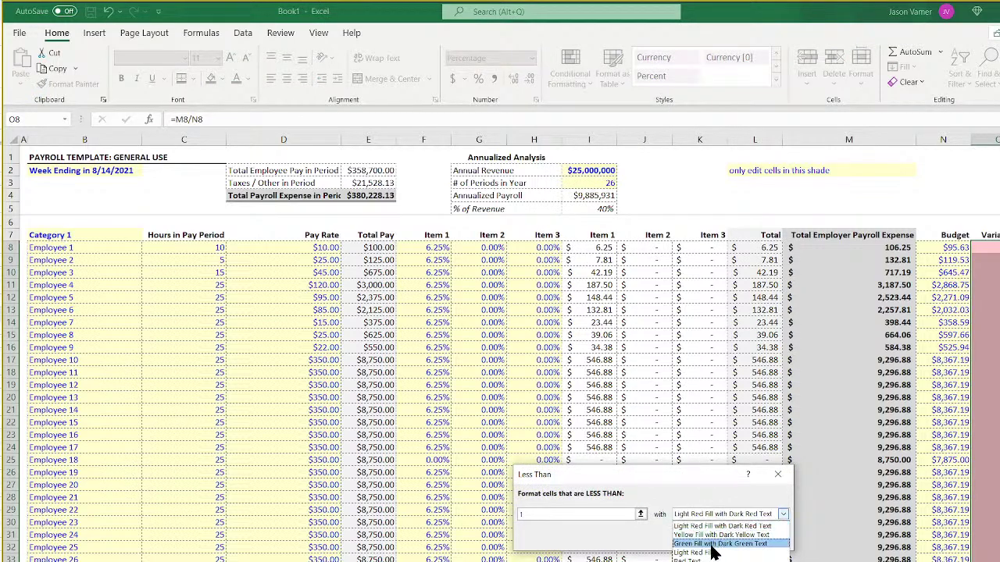
pyautogui.click(713, 547)
pyautogui.click(714, 539)
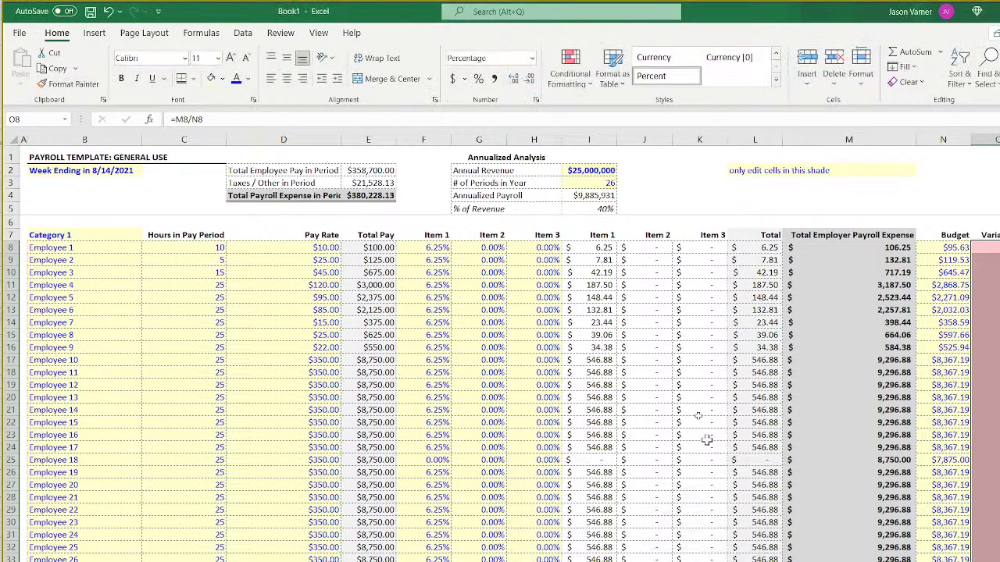
# Set up an Equal To conditional formatting rule on O8:O37 for the value 1 with a custom format.
pyautogui.click(572, 79)
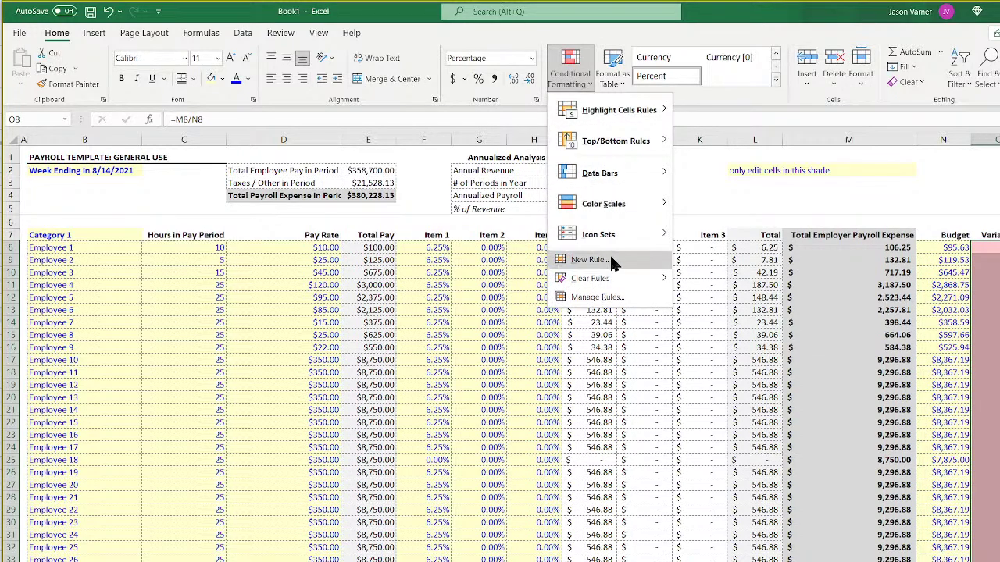
pyautogui.moveTo(625, 112)
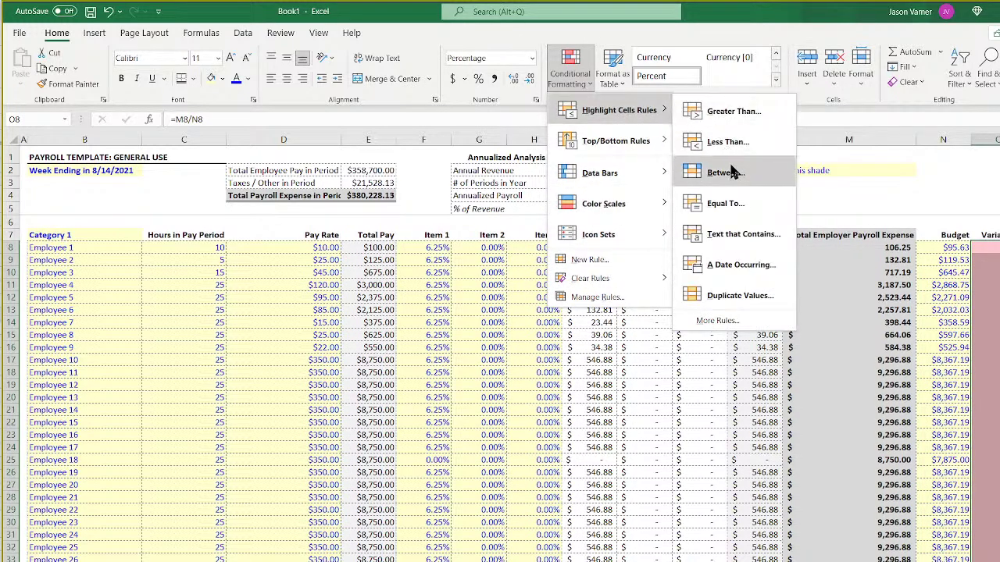
pyautogui.click(731, 201)
pyautogui.write('1')
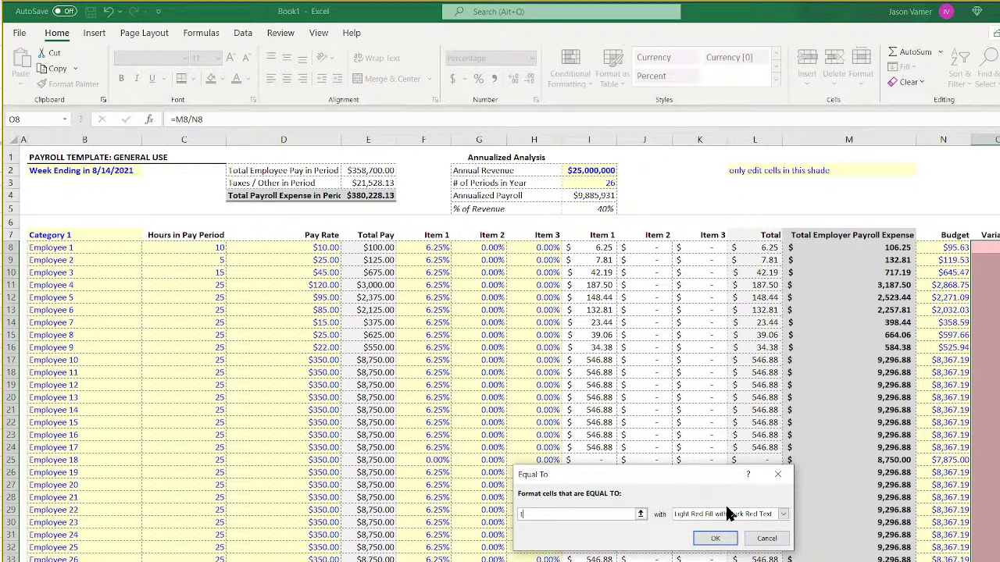
pyautogui.click(723, 512)
pyautogui.click(691, 561)
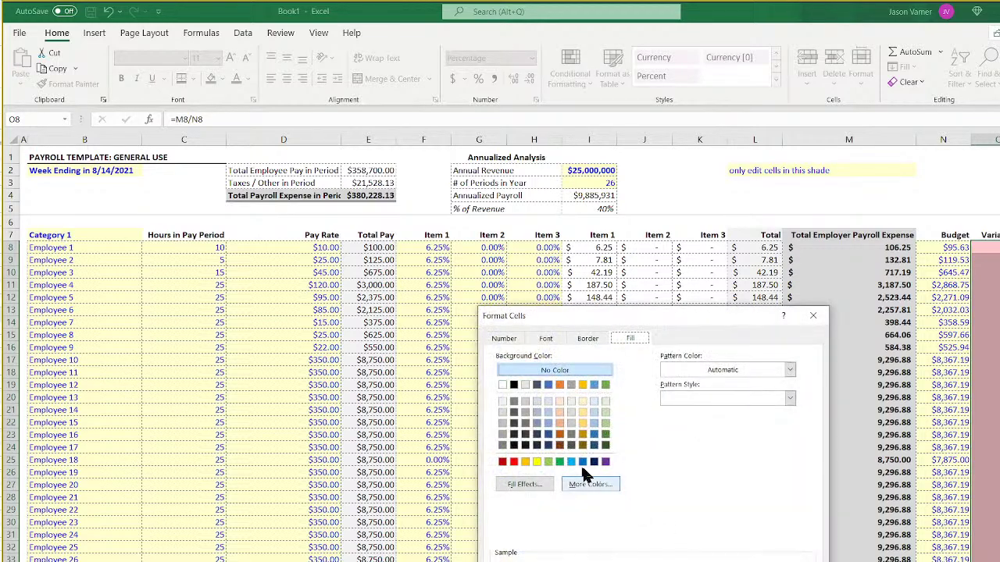
# Give the Equal To rule a light blue fill and a custom font color, and apply it to O8:O37.
pyautogui.click(571, 460)
pyautogui.click(593, 339)
pyautogui.click(545, 338)
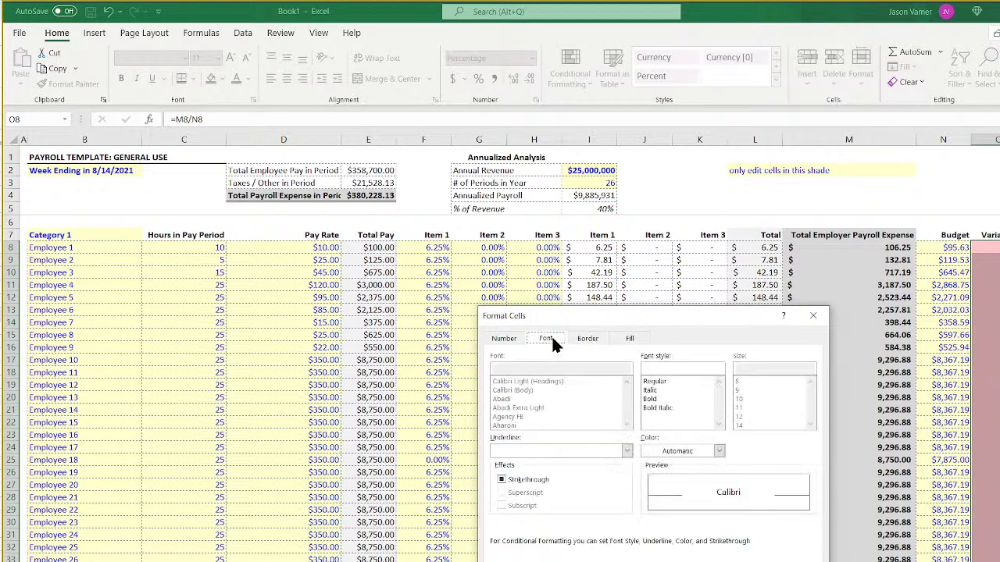
pyautogui.click(678, 451)
pyautogui.click(653, 510)
pyautogui.press('Return')
pyautogui.click(719, 538)
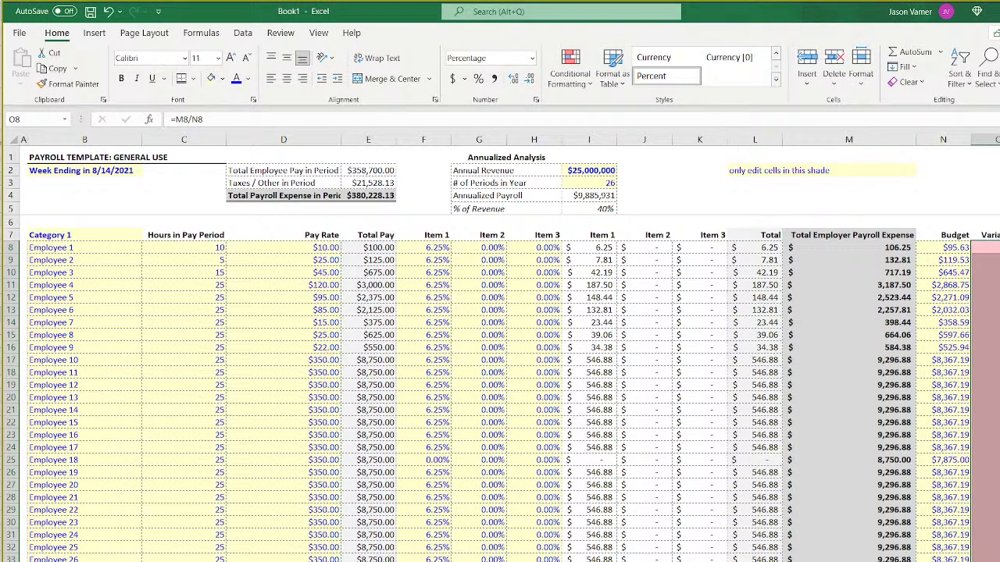
pyautogui.click(999, 523)
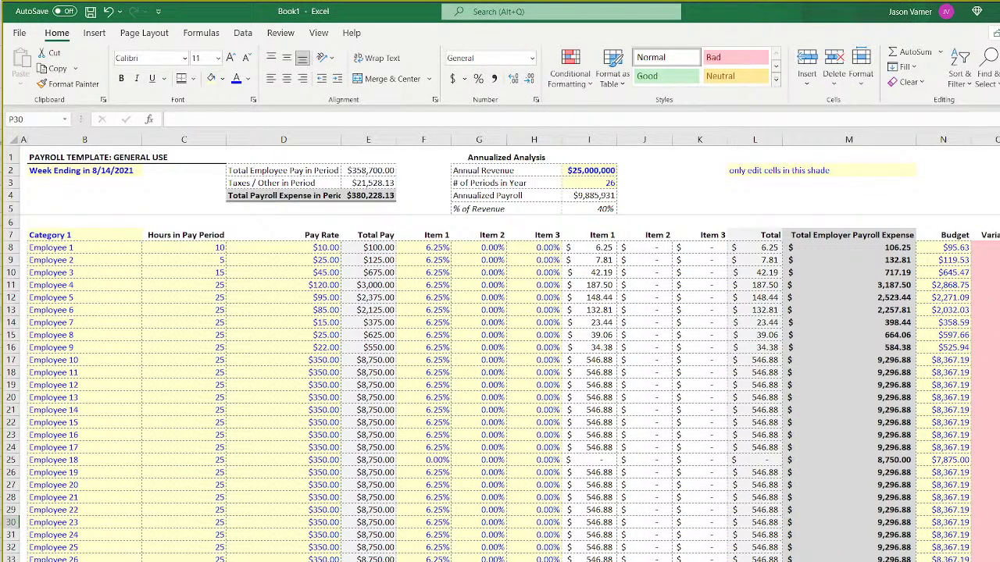
# Enter =M8*1.1 in N8 to set Employee 1's budget from the total employer payroll expense.
pyautogui.click(943, 247)
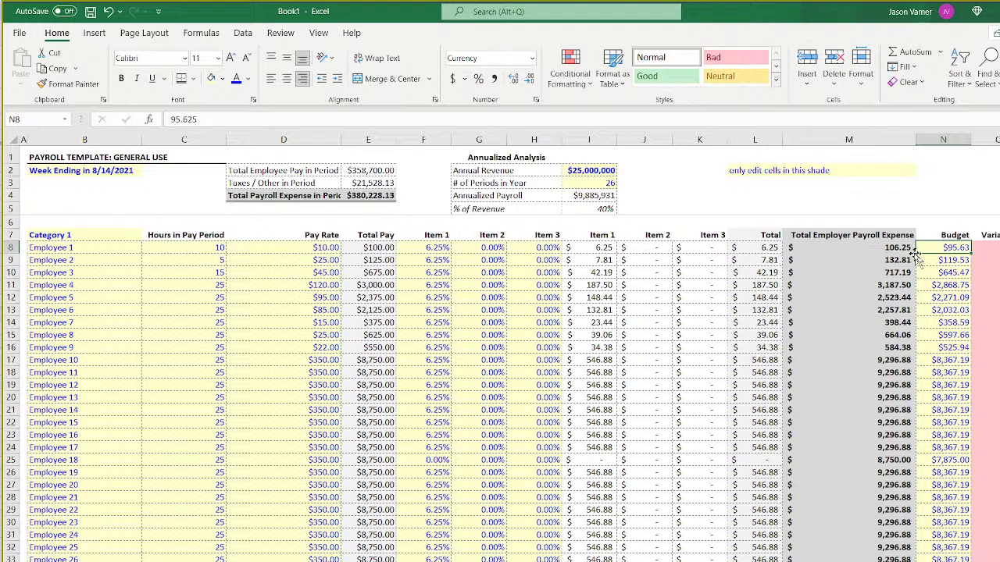
pyautogui.click(990, 248)
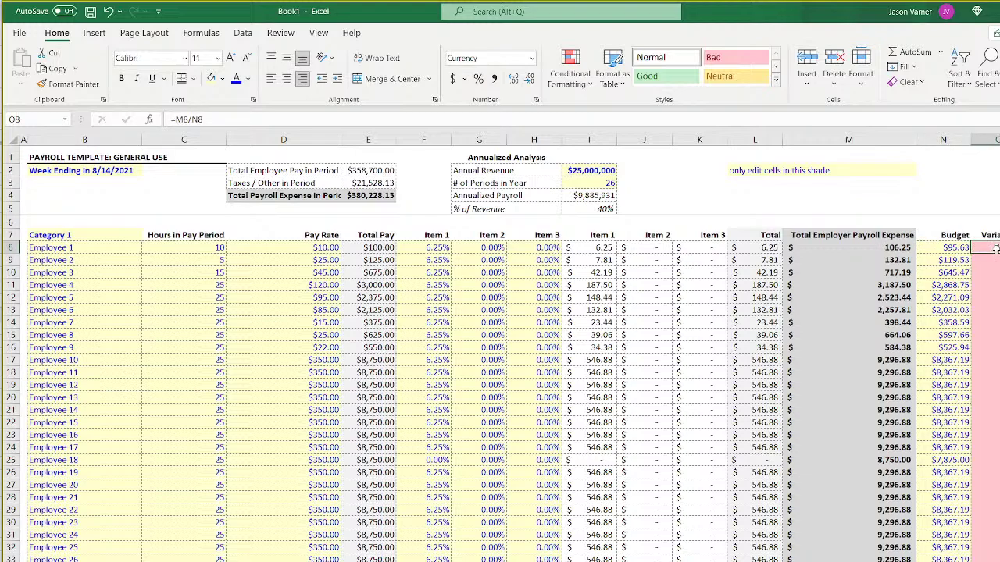
pyautogui.click(958, 248)
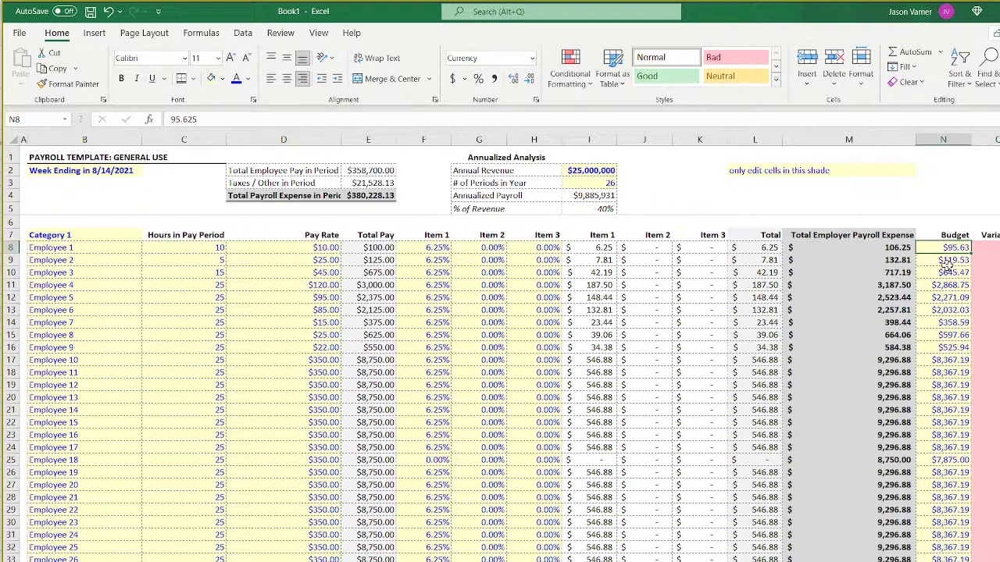
pyautogui.write('=')
pyautogui.click(891, 247)
pyautogui.write('*')
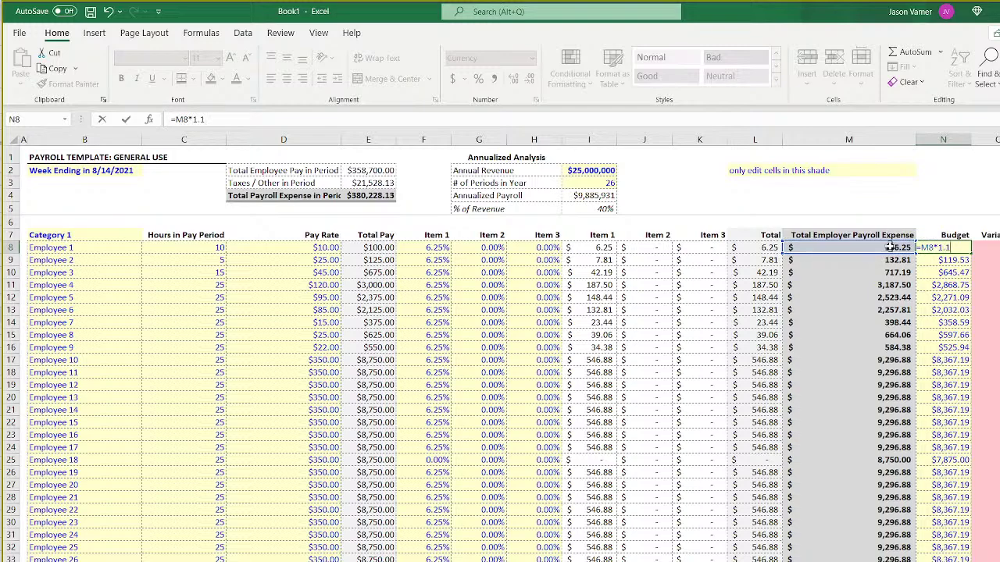
pyautogui.press('Return')
# Fill the N8 budget formula down the Category 1 employee rows and paste the results back as values.
pyautogui.click(964, 248)
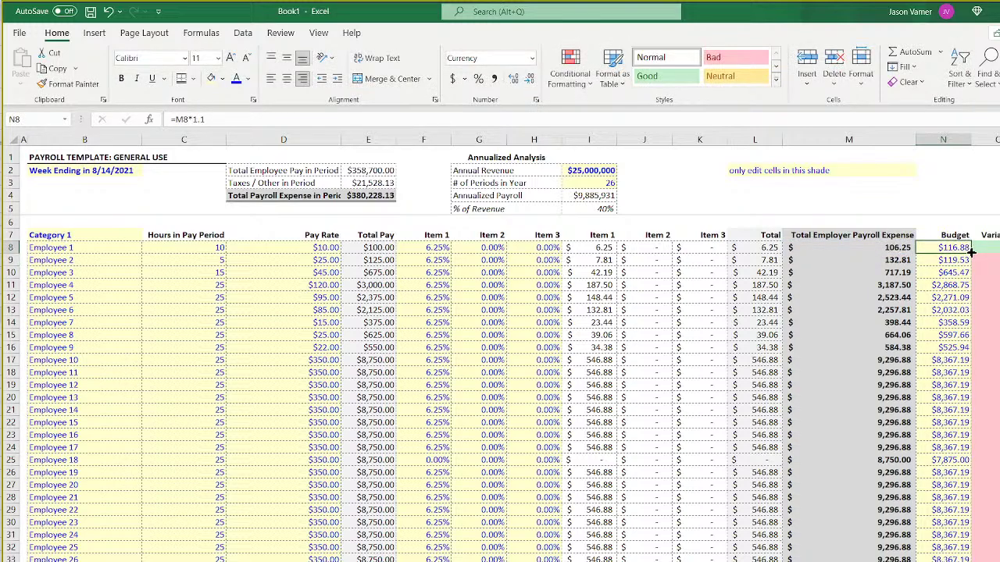
pyautogui.moveTo(971, 252); pyautogui.dragTo(962, 557)
pyautogui.rightClick(956, 344)
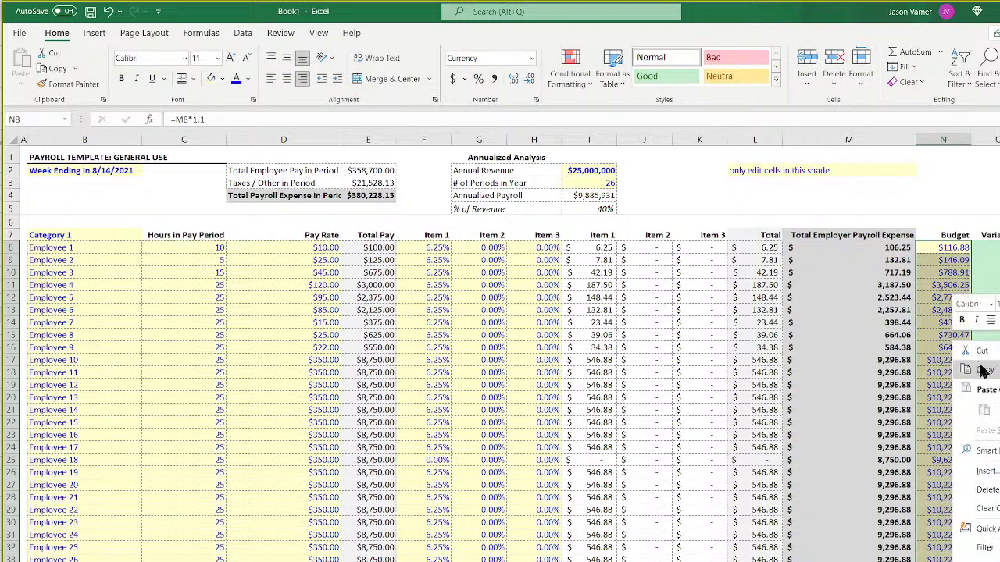
pyautogui.click(983, 370)
pyautogui.rightClick(941, 322)
pyautogui.click(995, 392)
pyautogui.click(945, 247)
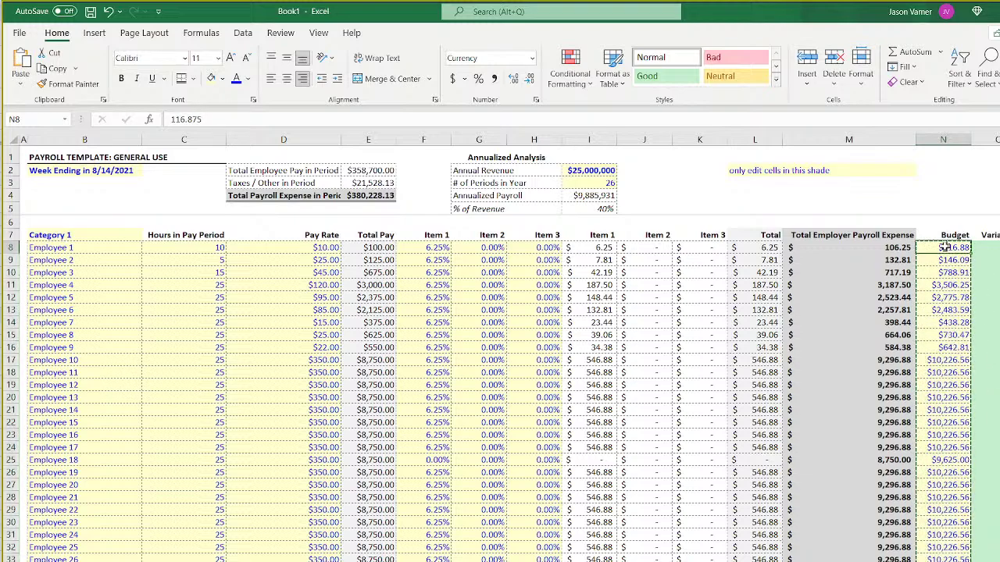
pyautogui.click(952, 296)
pyautogui.click(902, 248)
pyautogui.click(896, 324)
# Copy the Category 1 Variance % column from O7 through the TOTALS row and paste it at O41 for Category 2.
pyautogui.click(992, 260)
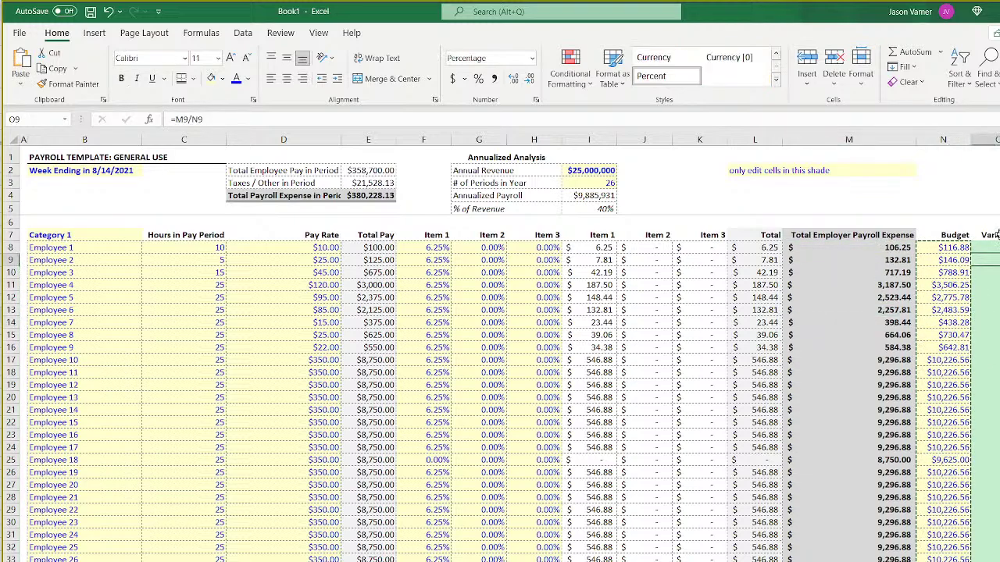
pyautogui.moveTo(997, 235); pyautogui.dragTo(991, 559)
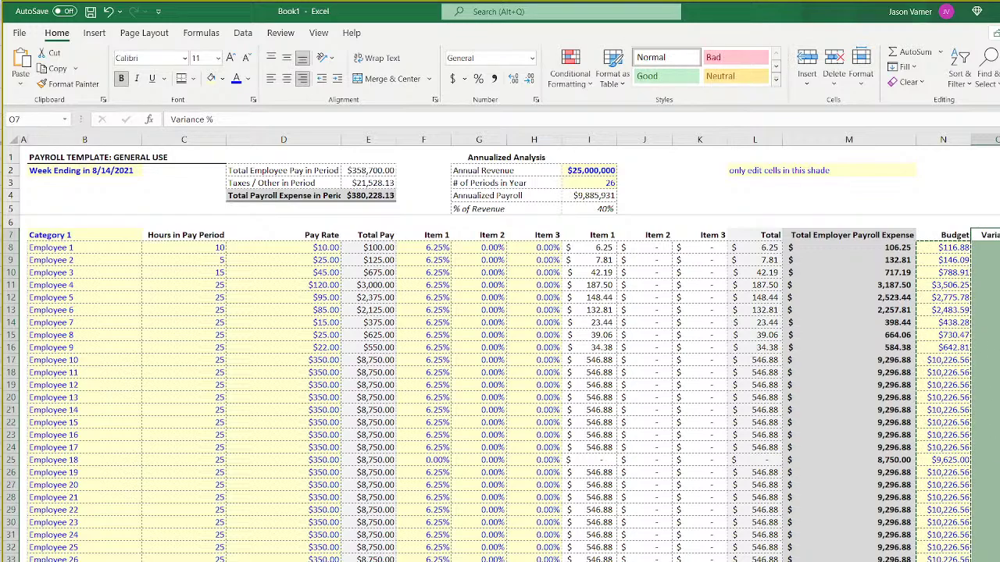
pyautogui.hotkey('ctrl', 'c')
pyautogui.scroll(-7, 990, 391)
pyautogui.rightClick(991, 386)
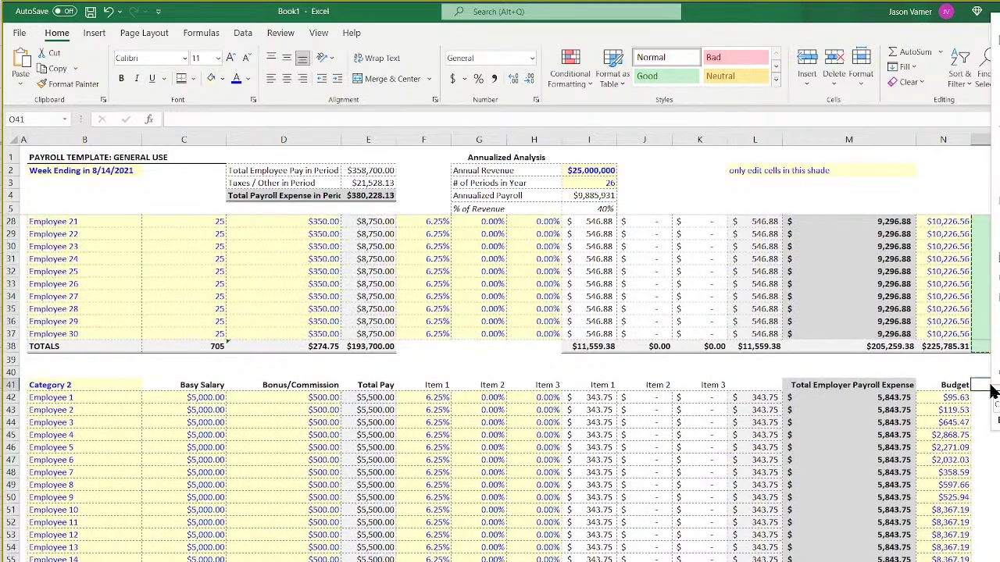
pyautogui.click(997, 102)
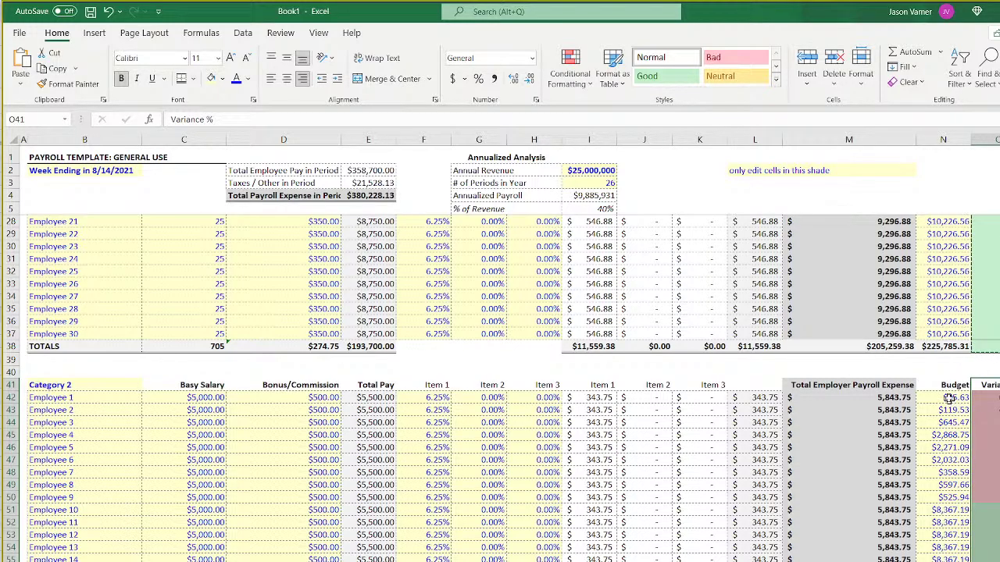
pyautogui.scroll(-4, 949, 419)
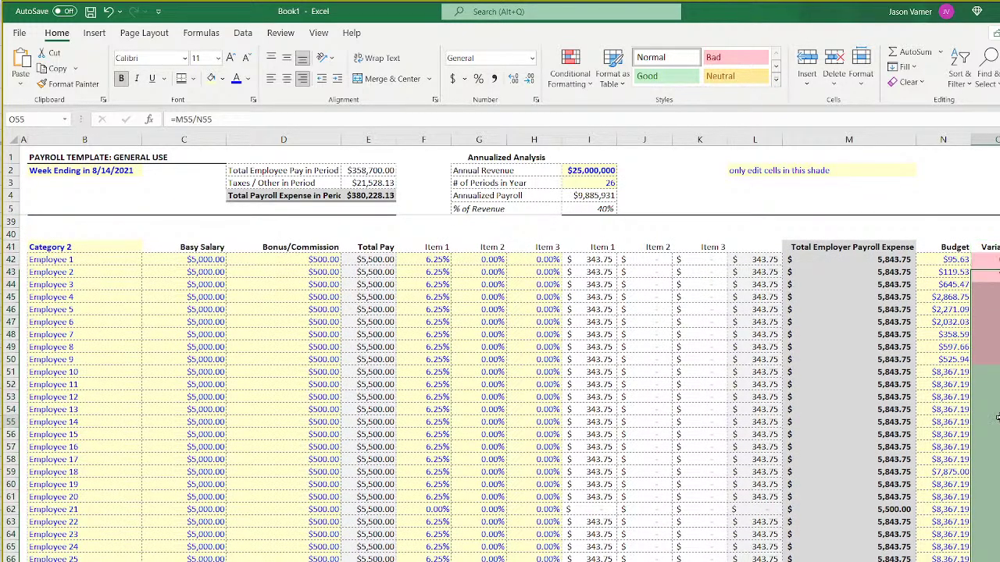
pyautogui.click(978, 422)
pyautogui.scroll(10, 952, 290)
pyautogui.scroll(-7, 951, 291)
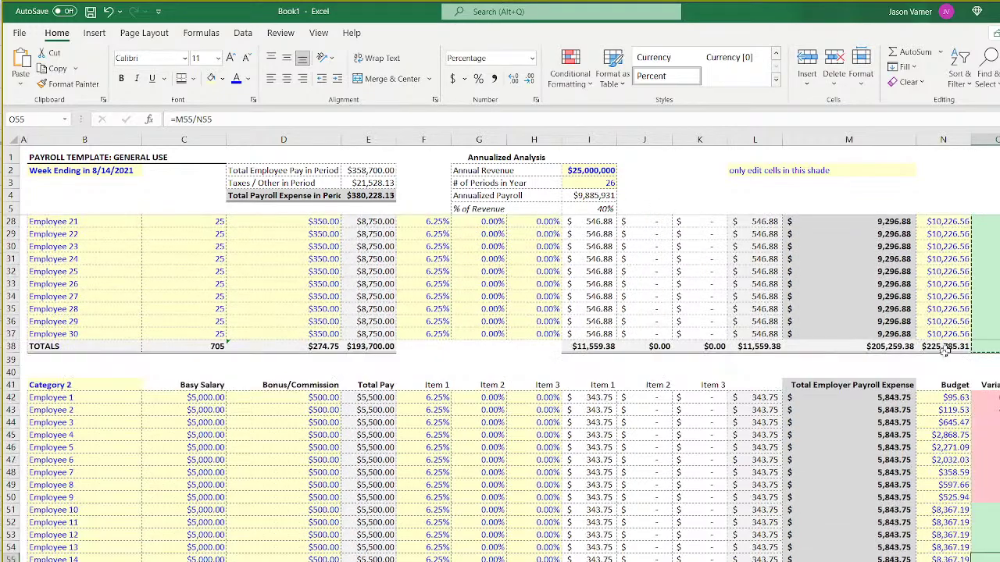
# Enter Category 2 budgets of 6000 in N42, 4000 in N43 and 5000 in N44.
pyautogui.click(948, 398)
pyautogui.scroll(-4, 965, 334)
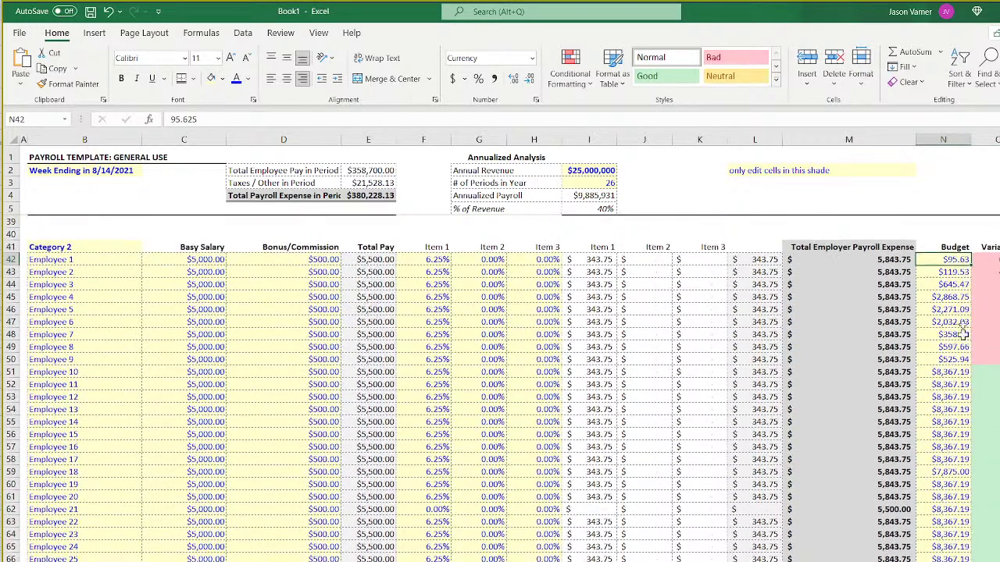
pyautogui.write('6000')
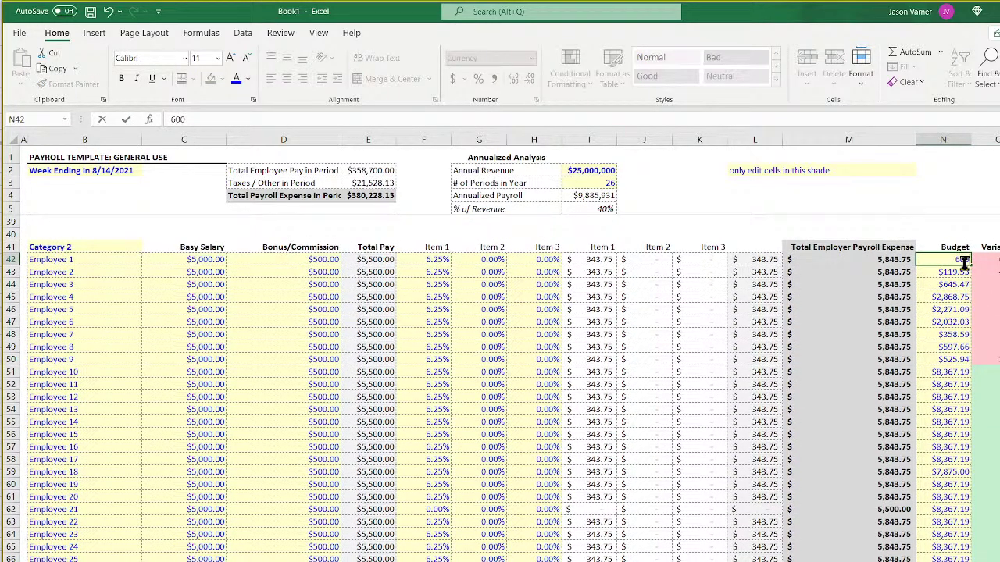
pyautogui.press('Return')
pyautogui.write('4000')
pyautogui.press('Return')
pyautogui.write('5000')
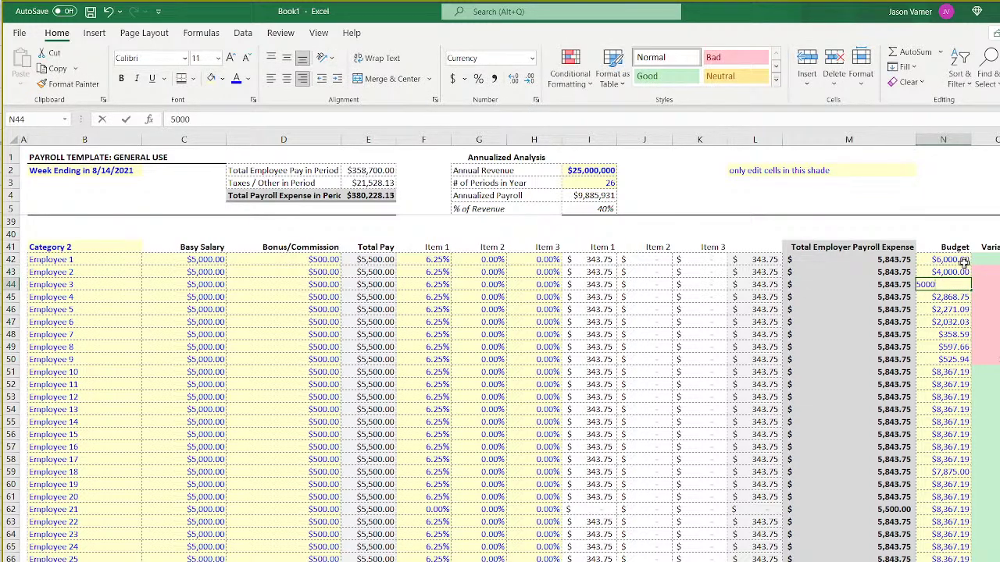
pyautogui.press('Return')
# Fill the 5000 budget from N44 down the remaining Category 2 employee rows.
pyautogui.click(956, 284)
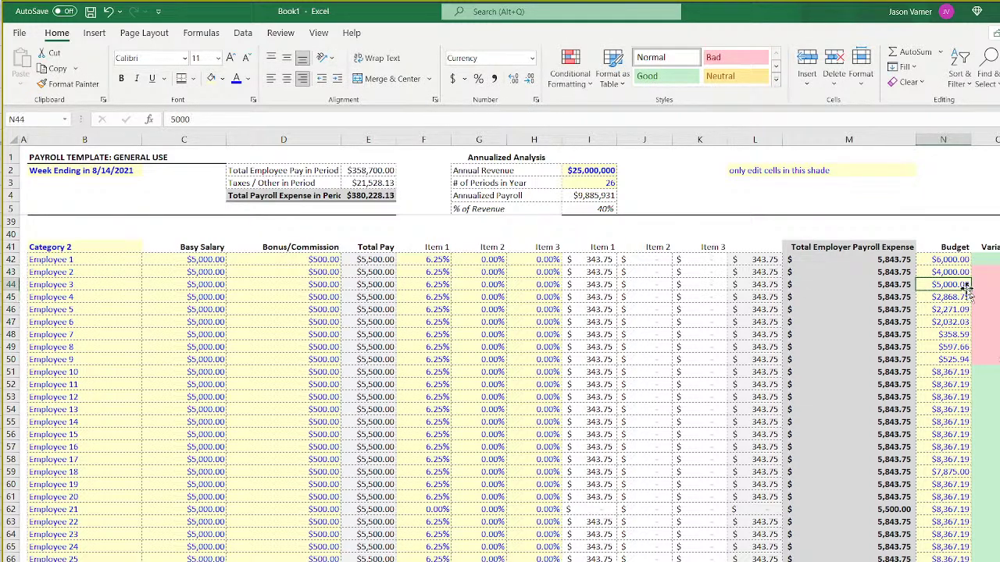
pyautogui.moveTo(972, 290); pyautogui.dragTo(972, 472)
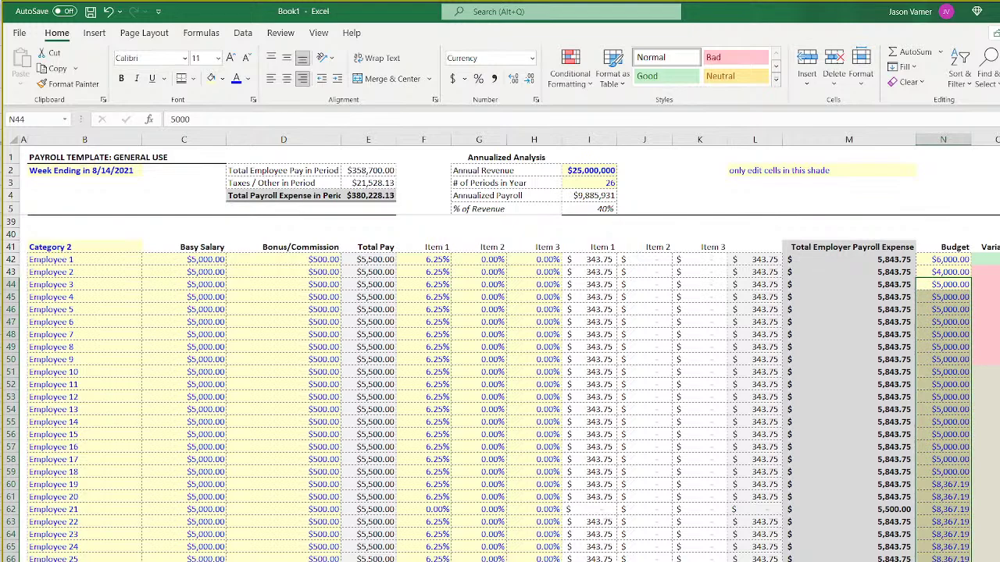
pyautogui.click(947, 532)
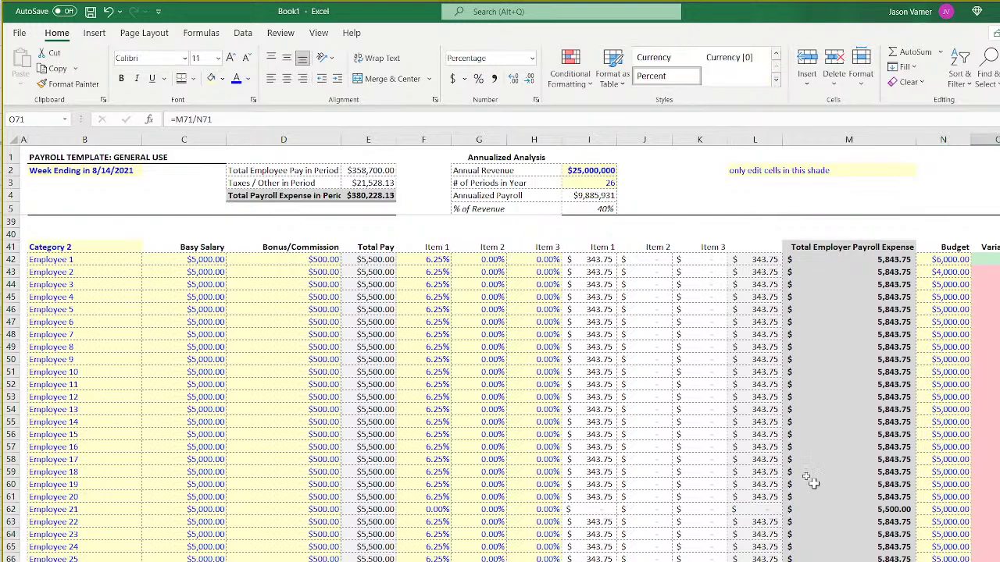
# Apply a cell border to O71 in the Category 2 variance column and check cells O37 and O38 in Category 1.
pyautogui.click(193, 79)
pyautogui.click(220, 117)
pyautogui.click(647, 438)
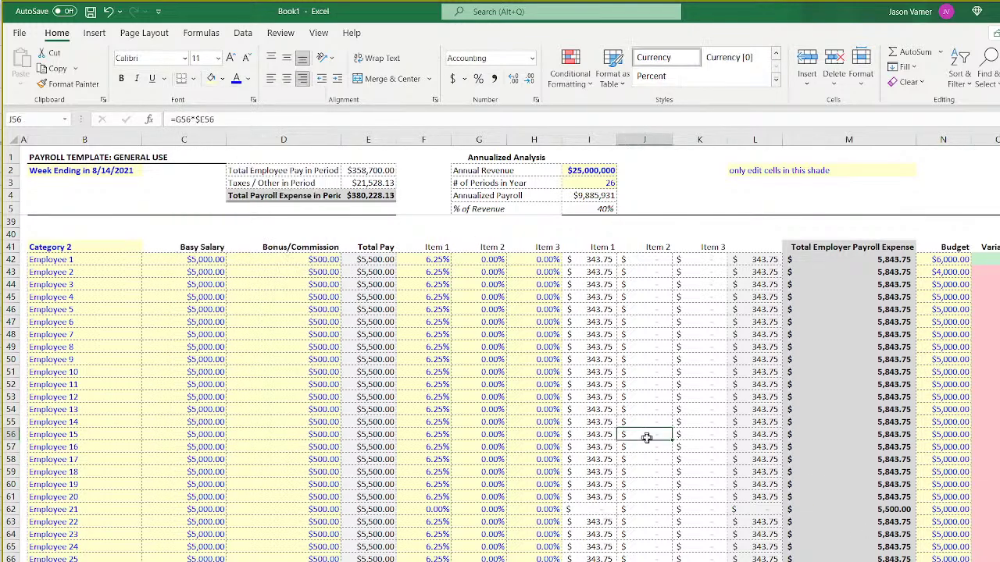
pyautogui.scroll(7, 657, 442)
pyautogui.click(981, 470)
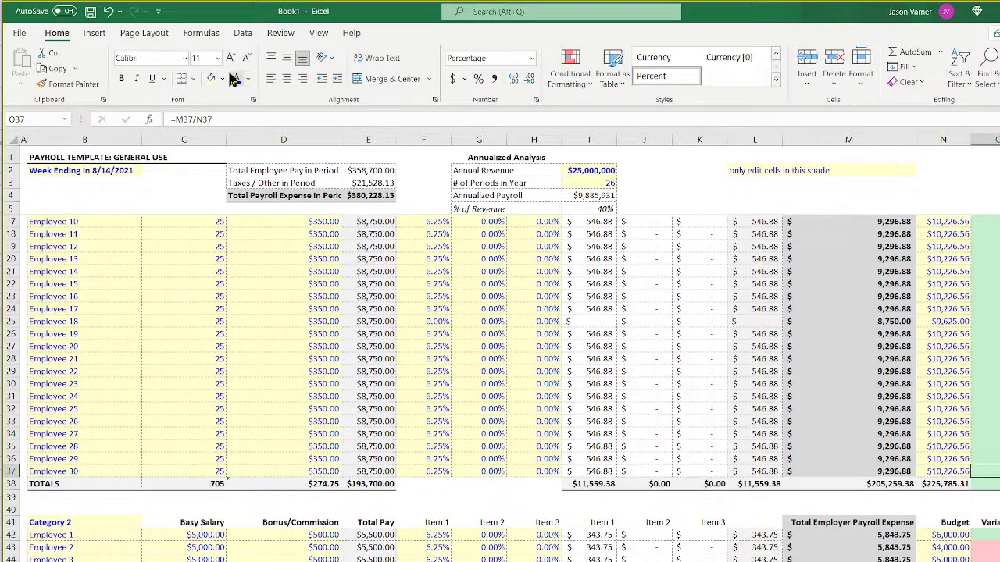
pyautogui.click(714, 393)
pyautogui.click(992, 482)
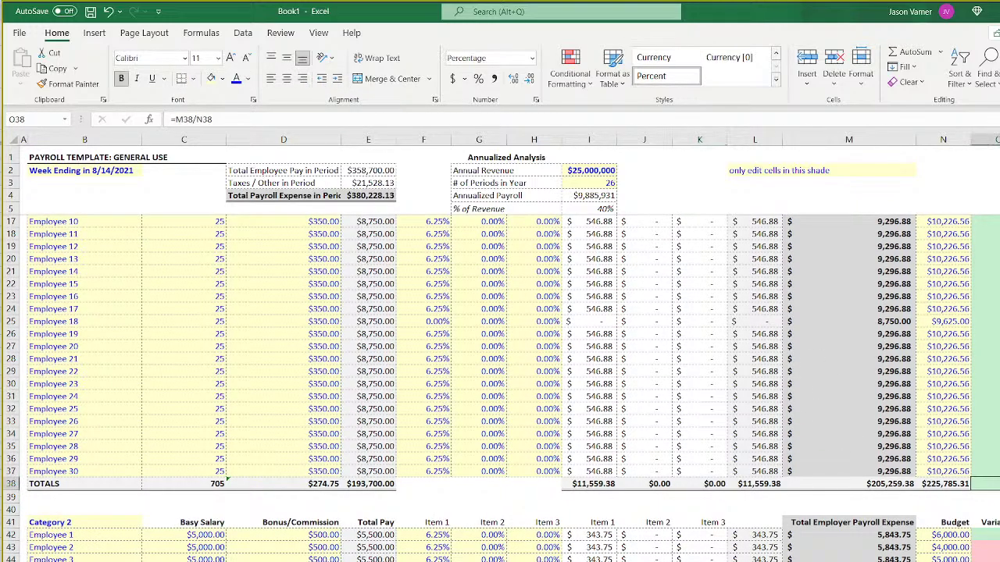
# Review the Category 1 variance column starting at O8, along with the budget in N13.
pyautogui.scroll(4, 992, 483)
pyautogui.click(996, 335)
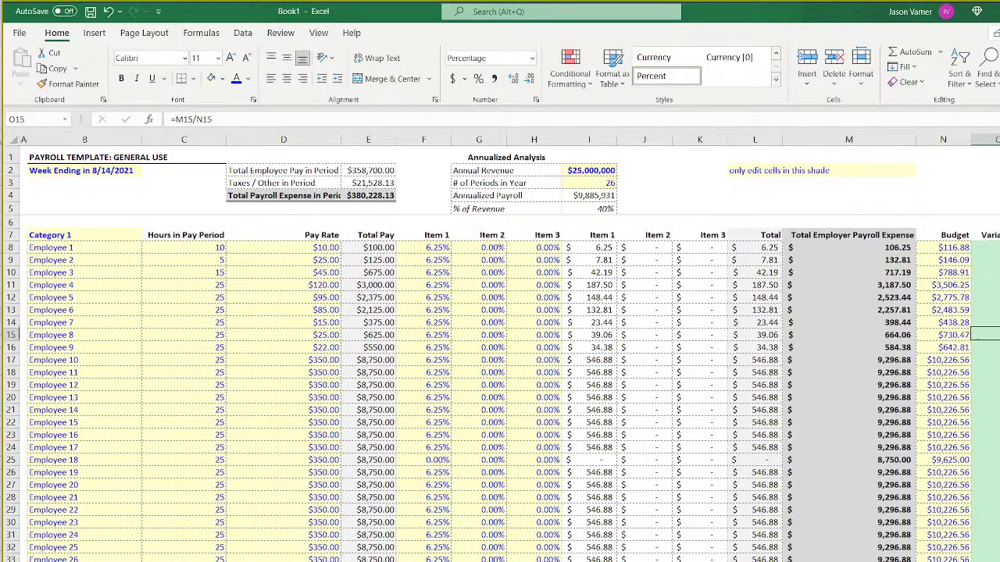
pyautogui.click(996, 423)
pyautogui.moveTo(986, 248); pyautogui.dragTo(986, 560)
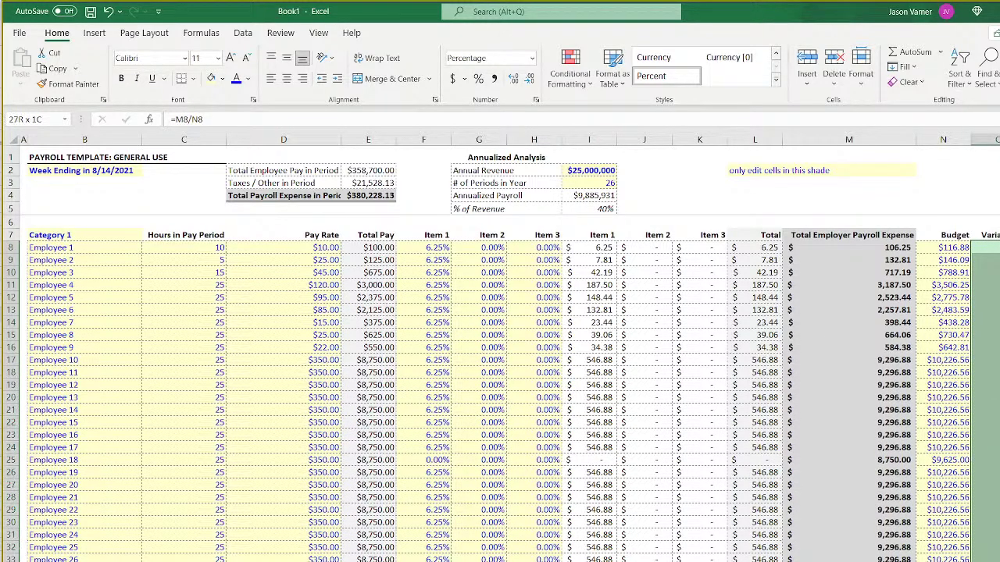
pyautogui.click(951, 311)
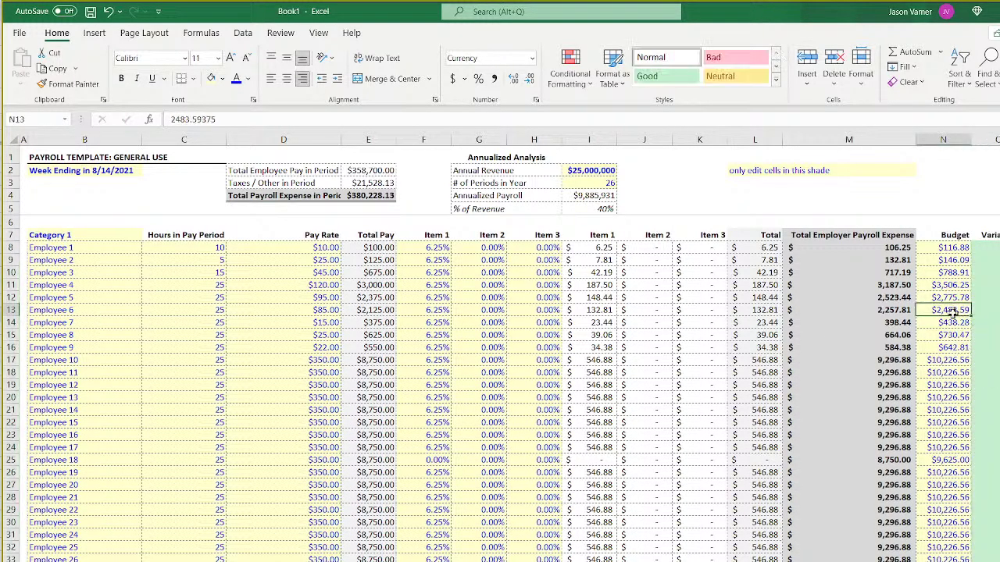
# Enter Category 1 budgets of 5,000 in N17 and 400 in N18, and check the variance cells beside them.
pyautogui.click(956, 361)
pyautogui.write('5')
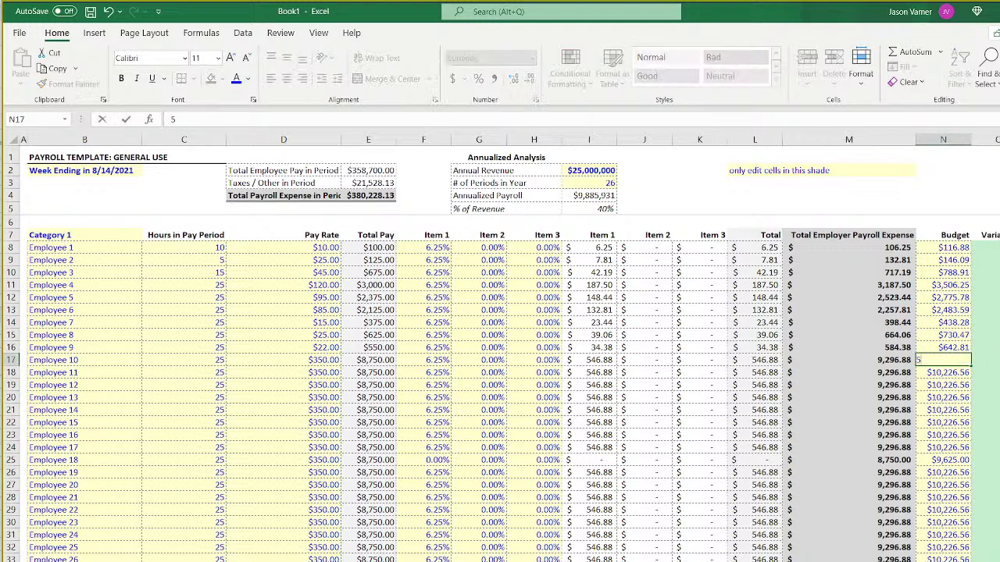
pyautogui.write(',000')
pyautogui.press('Return')
pyautogui.write('400')
pyautogui.press('Return')
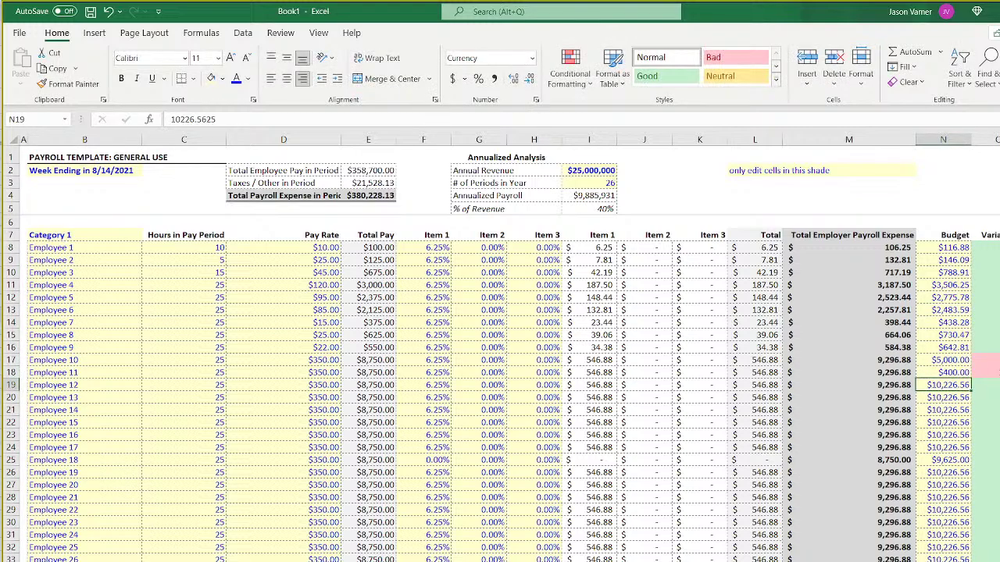
pyautogui.press('Up')
pyautogui.press('Up')
pyautogui.press('Right')
pyautogui.press('Down')
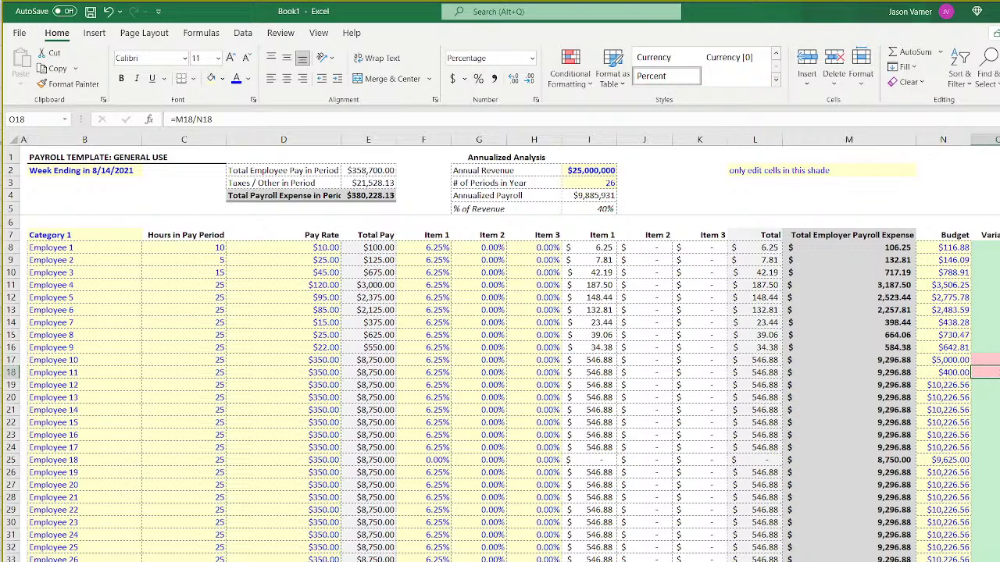
# Check the budget total formulas in N38 for Category 1 and N72 for Category 2.
pyautogui.scroll(-3, 997, 521)
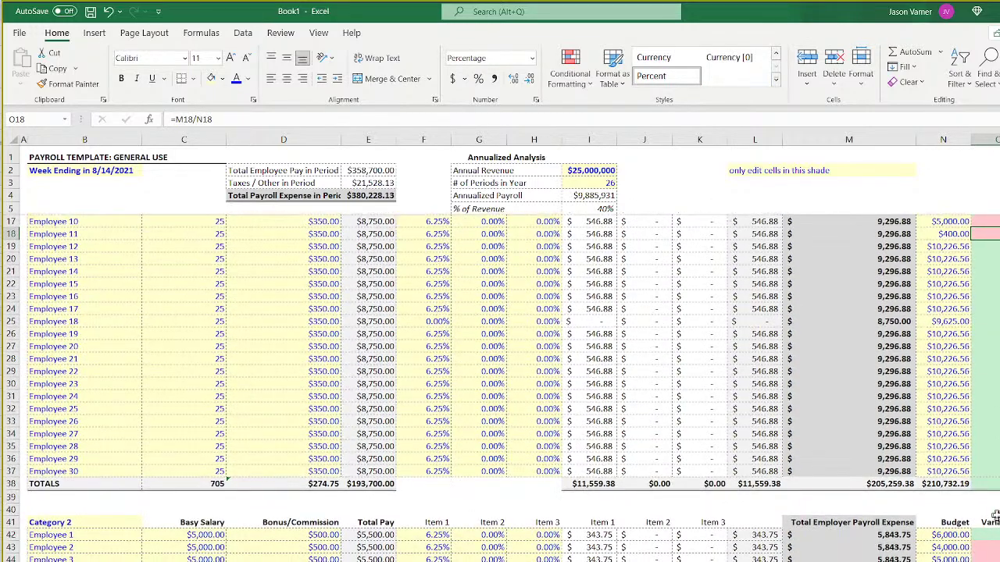
pyautogui.doubleClick(951, 483)
pyautogui.press('Return')
pyautogui.scroll(-10, 951, 483)
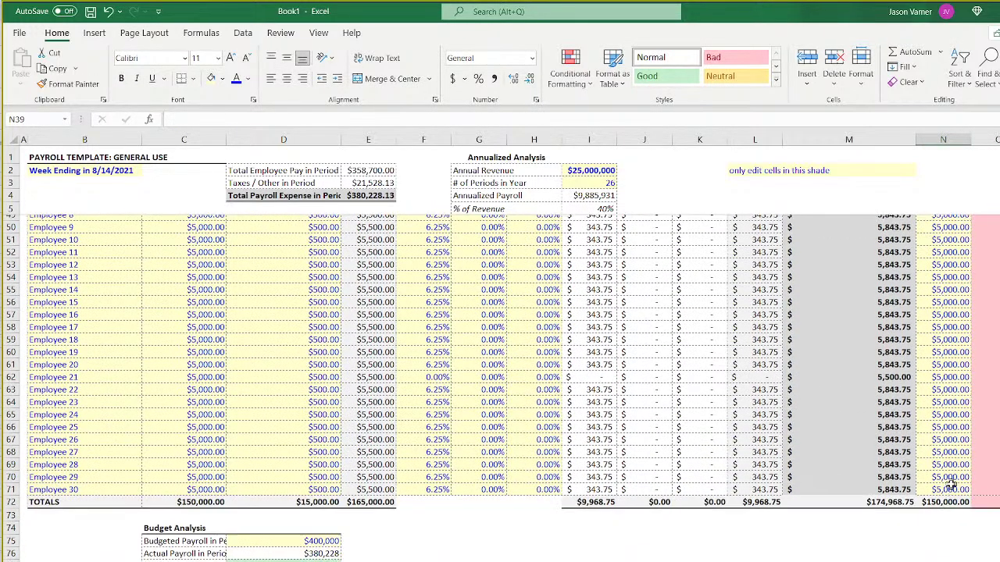
pyautogui.doubleClick(951, 483)
pyautogui.press('Return')
pyautogui.scroll(3, 792, 462)
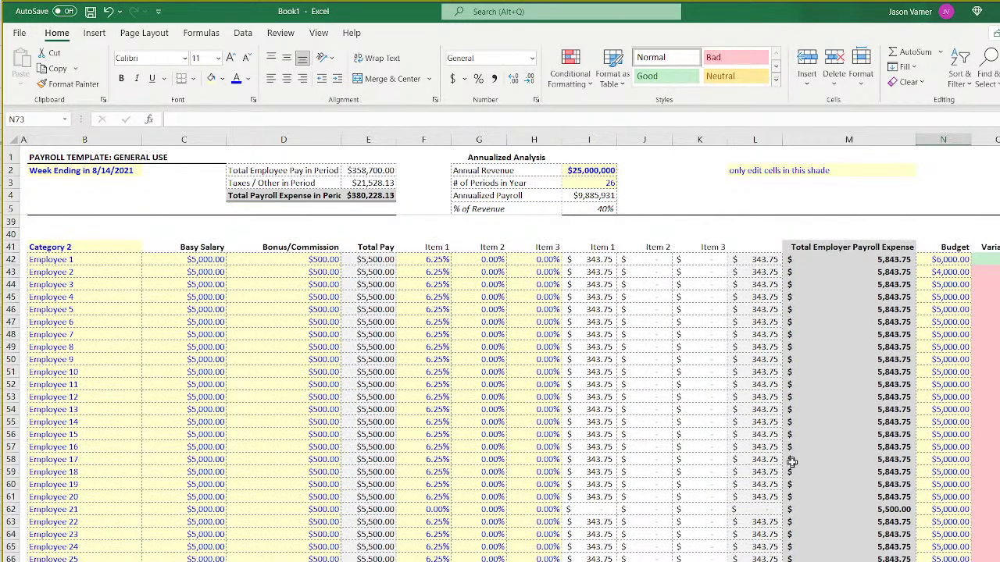
# Remove the fill from the Budgeted Payroll in Period cell D75 and make its font black.
pyautogui.scroll(-3, 225, 553)
pyautogui.click(282, 548)
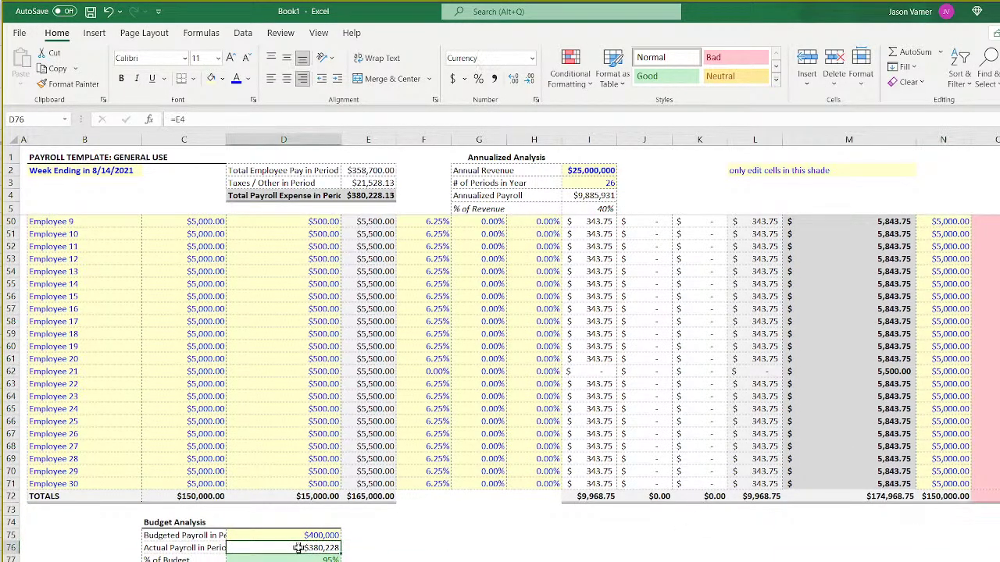
pyautogui.click(301, 536)
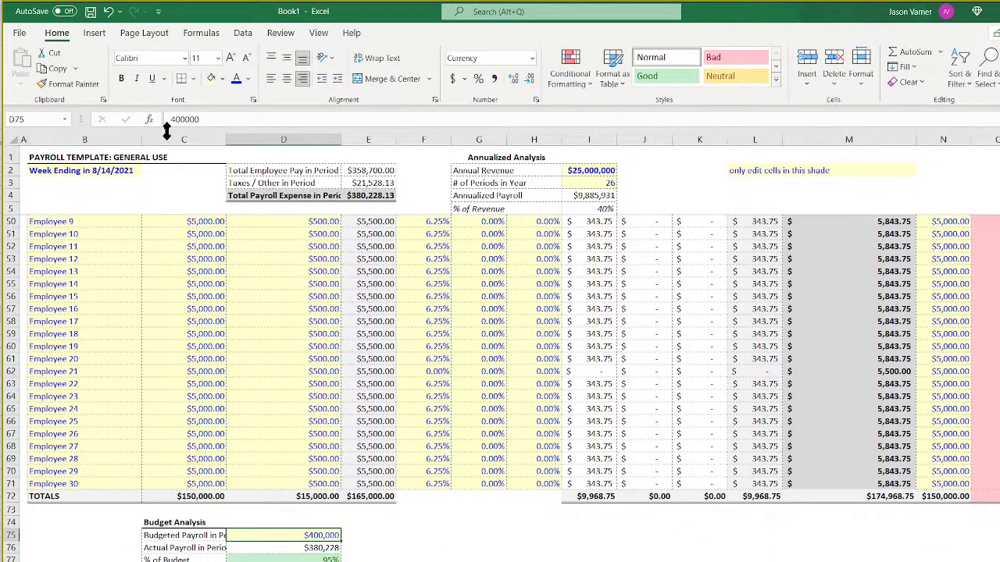
pyautogui.click(222, 79)
pyautogui.click(246, 257)
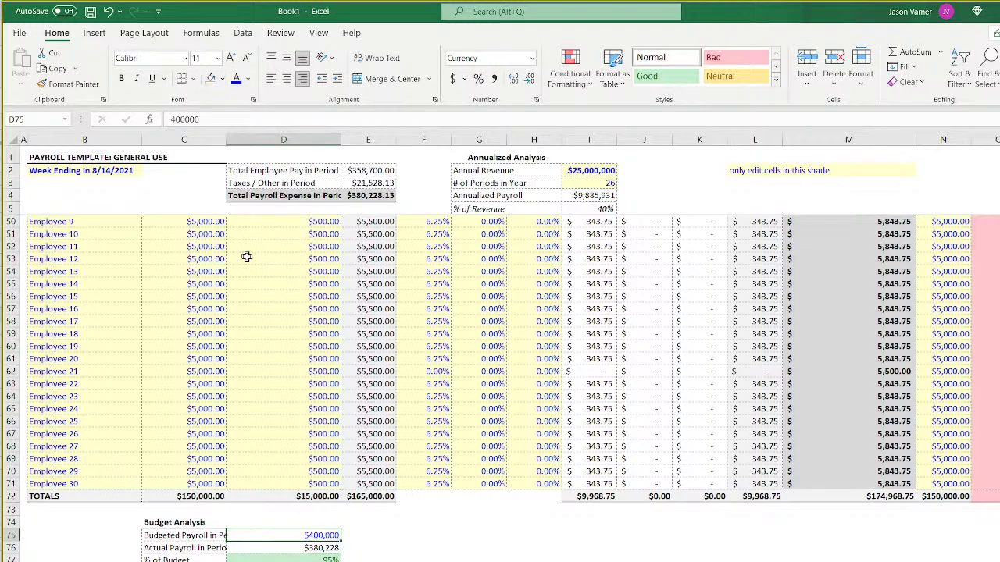
pyautogui.click(248, 80)
pyautogui.click(255, 133)
# Replace the Budgeted Payroll in Period value in D75 with a formula adding the budget totals N72 and N38.
pyautogui.write('=')
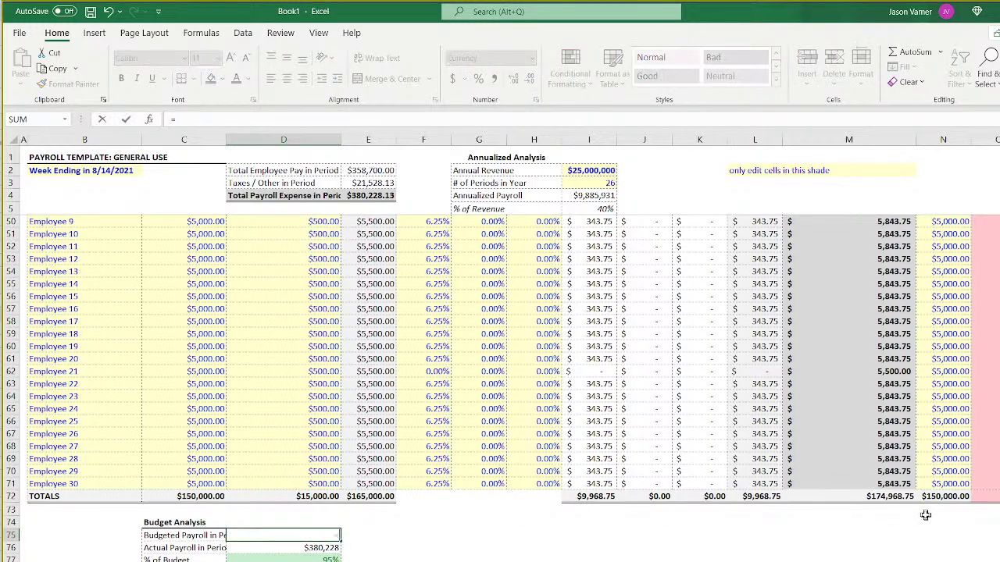
pyautogui.click(946, 497)
pyautogui.write('+')
pyautogui.scroll(14, 922, 553)
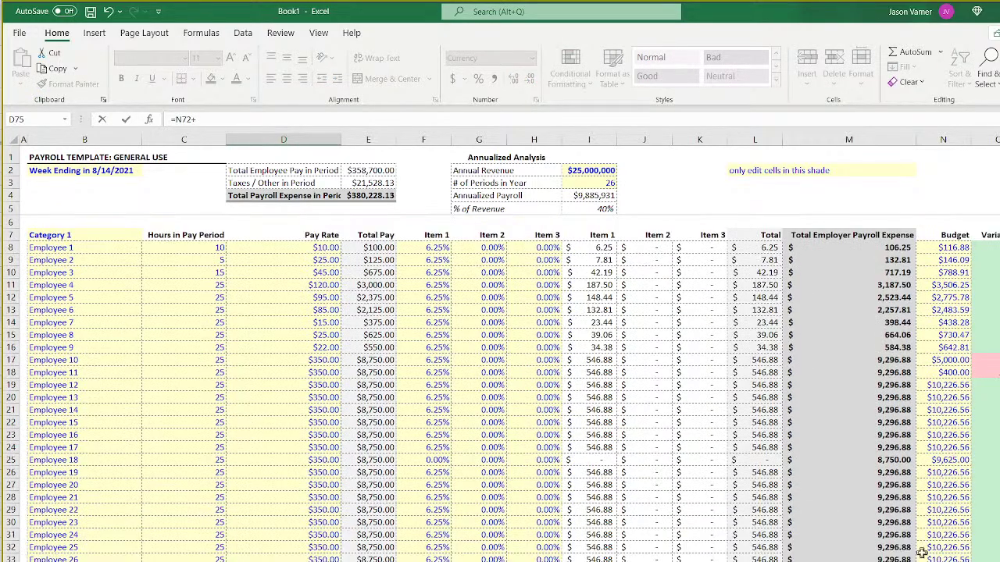
pyautogui.press('Return')
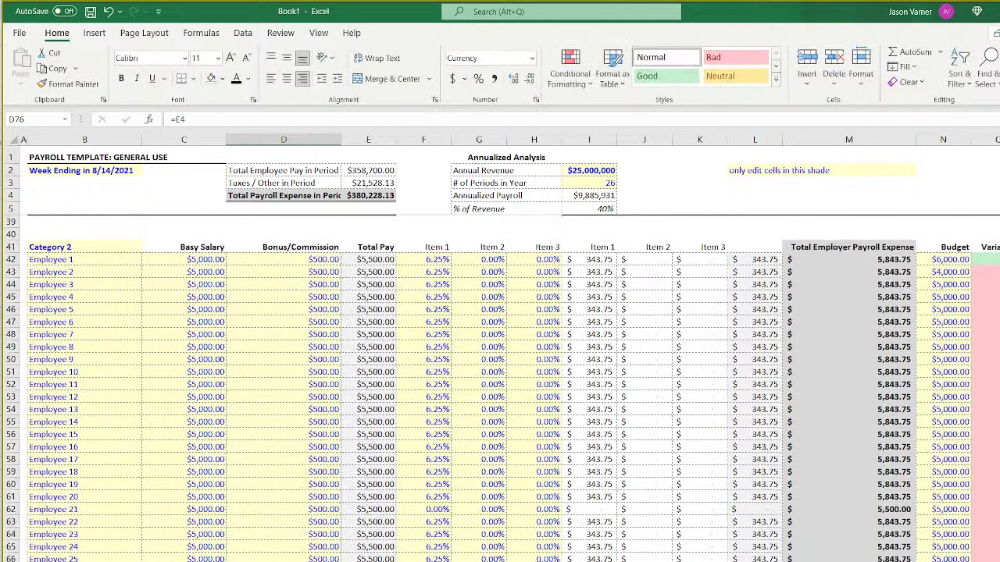
# Review the Item 1 to Item 3 headers across F7:K7 in Category 1.
pyautogui.scroll(11, 968, 450)
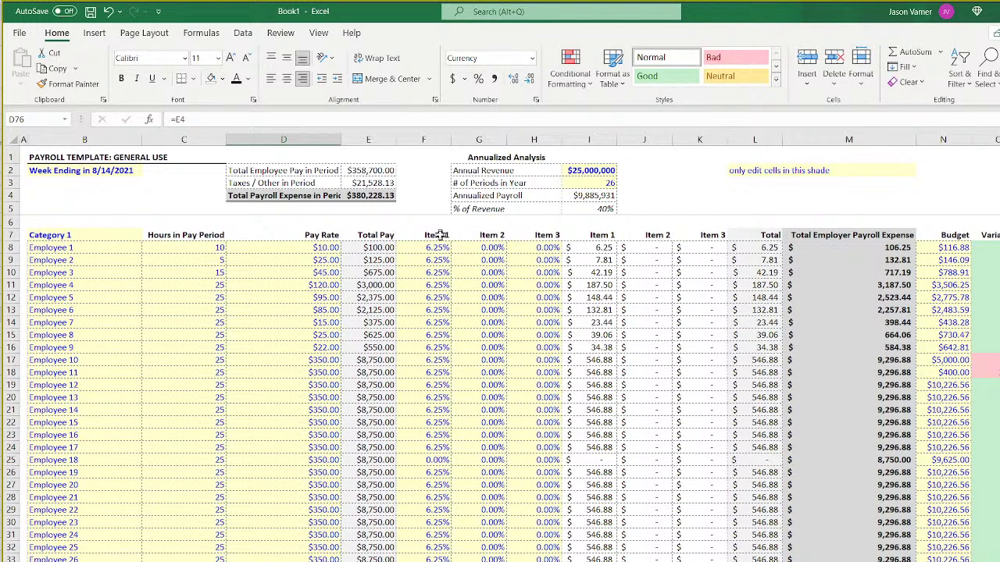
pyautogui.moveTo(440, 234); pyautogui.dragTo(702, 239)
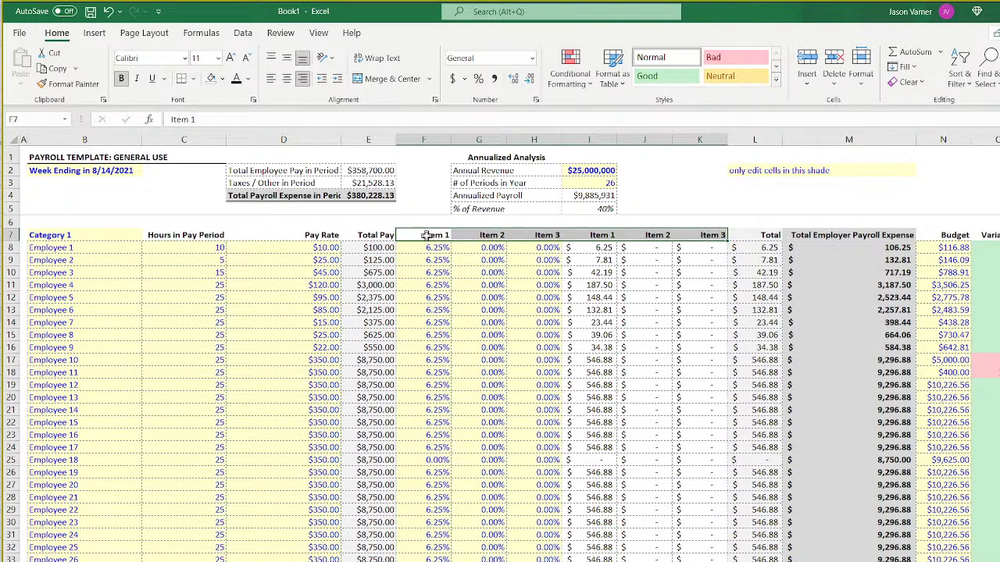
pyautogui.moveTo(440, 238); pyautogui.dragTo(717, 235)
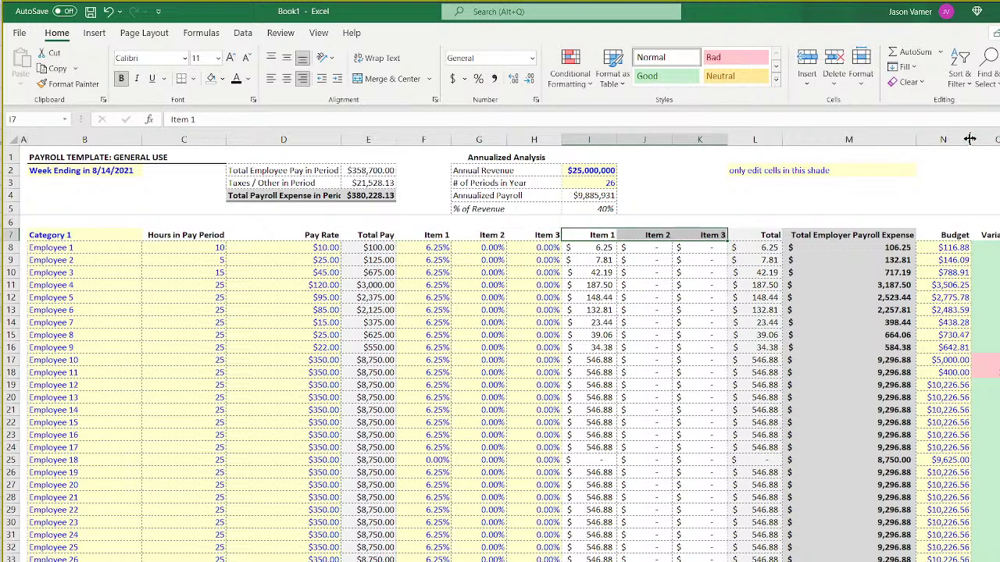
# Set the Employee 1 budget in N8 to 250 and fill it down through Employee 12 in N19.
pyautogui.click(951, 249)
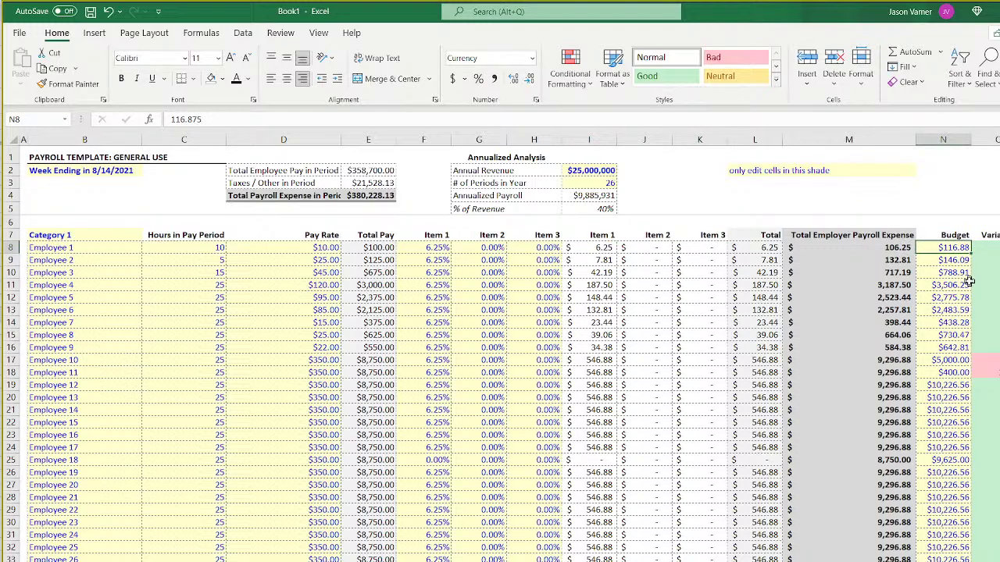
pyautogui.write('250')
pyautogui.press('Return')
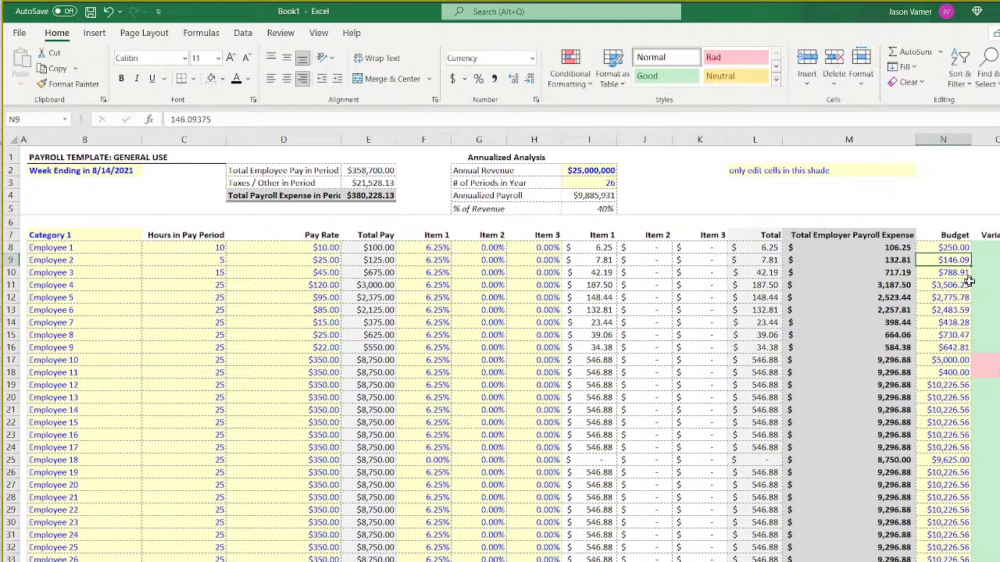
pyautogui.click(960, 247)
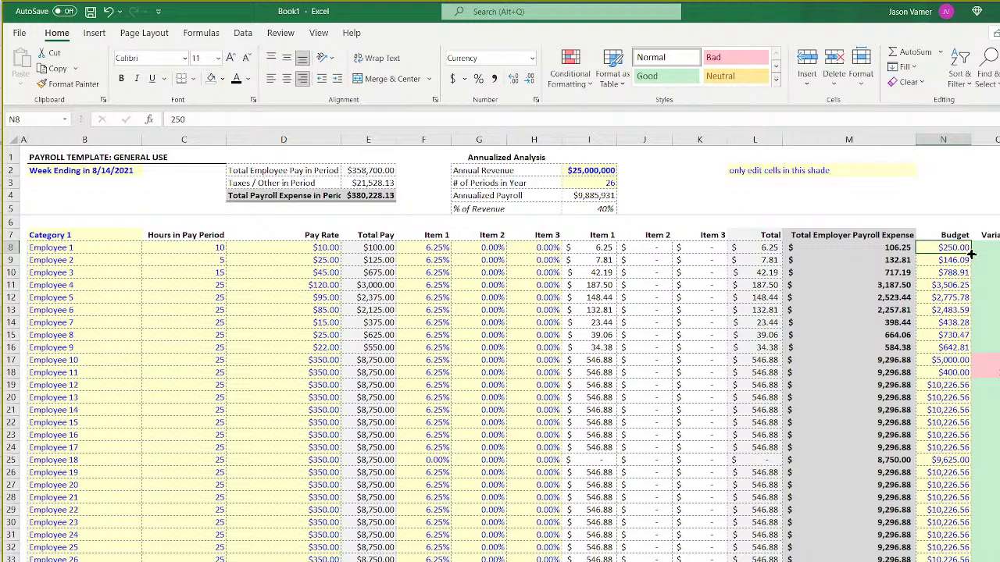
pyautogui.moveTo(972, 253); pyautogui.dragTo(970, 390)
# Set the Employee 13 budget in N20 to 12000 and fill it down the remaining Category 1 employee rows.
pyautogui.click(954, 397)
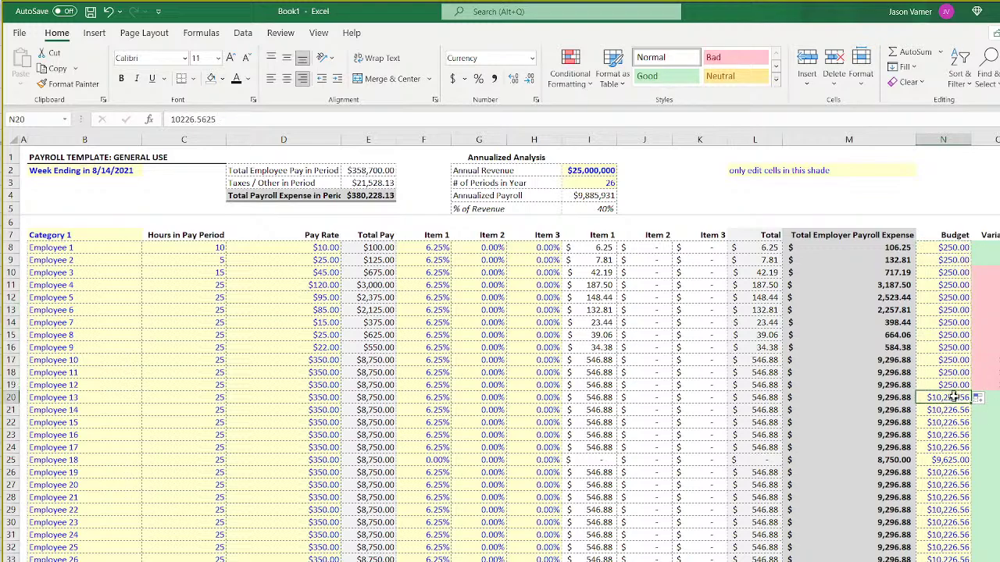
pyautogui.write('12000')
pyautogui.press('Return')
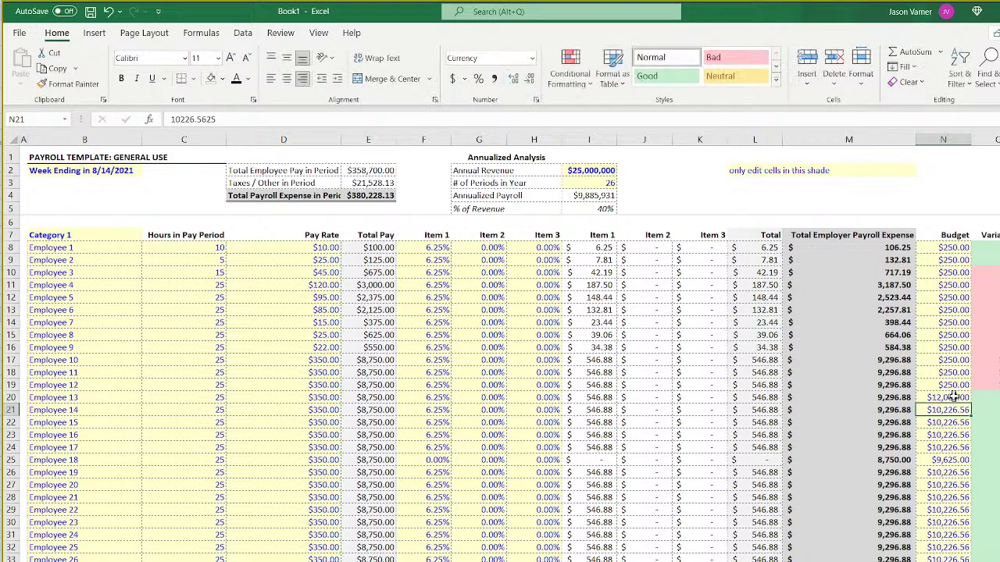
pyautogui.click(954, 397)
pyautogui.moveTo(972, 404); pyautogui.dragTo(958, 561)
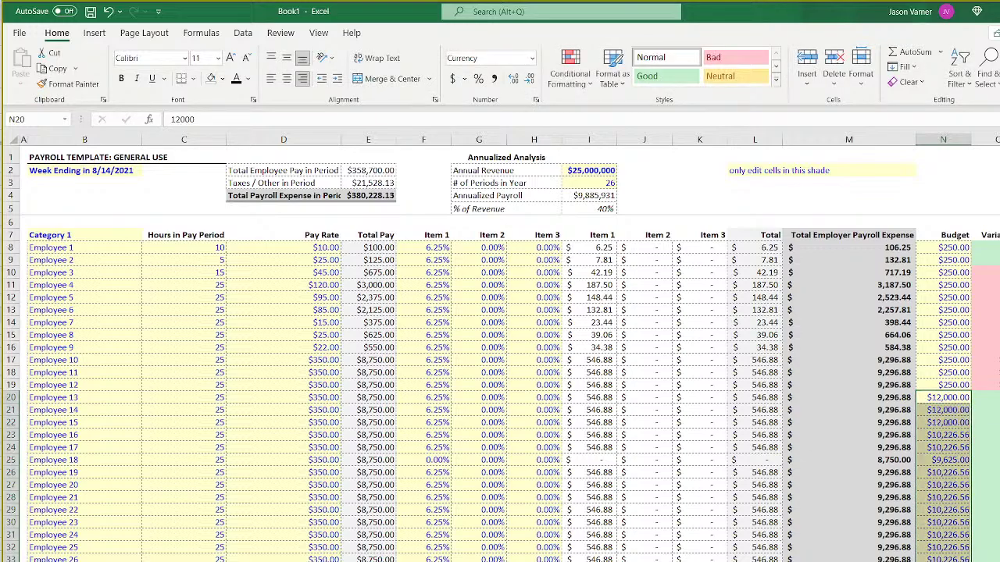
pyautogui.click(954, 448)
# Examine the budget columns, the Category 1 total variance in O38, and the % of Budget and Actual Payroll cells in the Budget Analysis.
pyautogui.scroll(-11, 954, 448)
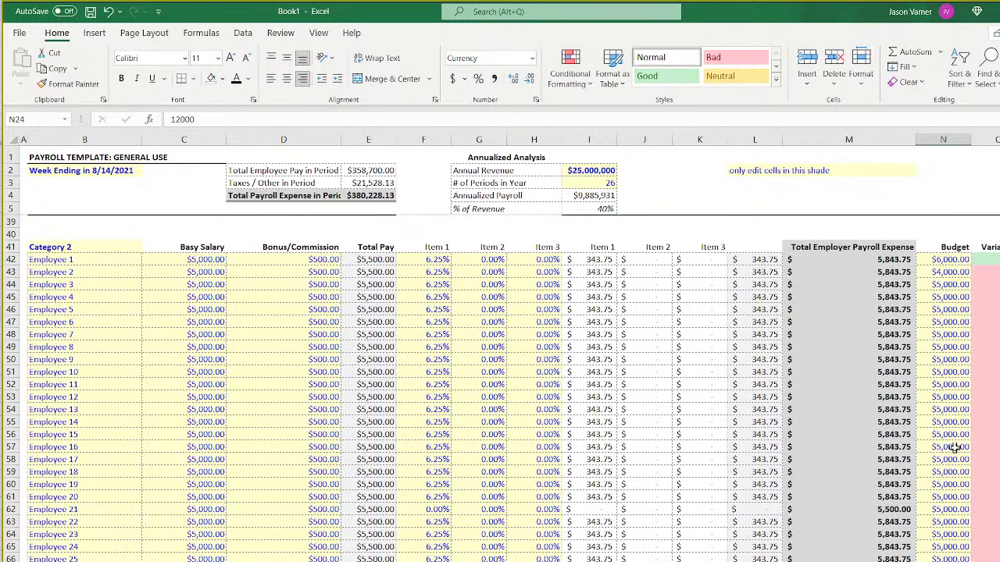
pyautogui.scroll(11, 958, 447)
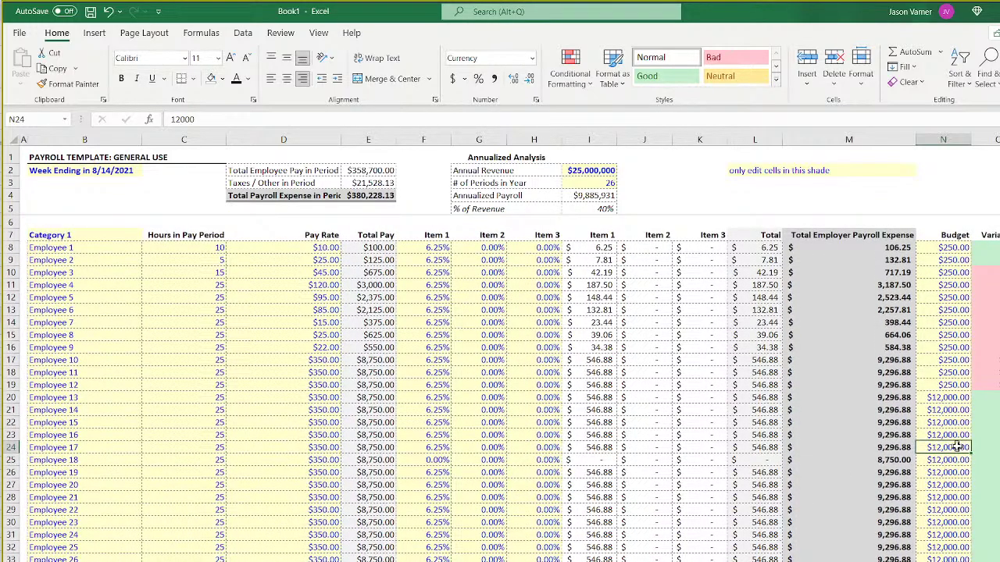
pyautogui.scroll(-3, 957, 447)
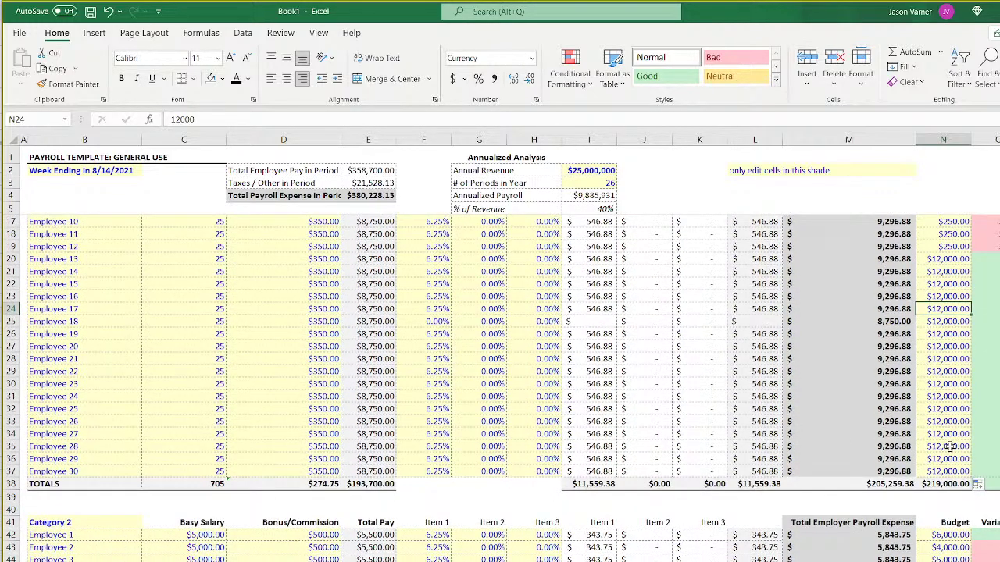
pyautogui.scroll(-4, 950, 447)
pyautogui.click(996, 348)
pyautogui.scroll(-7, 924, 439)
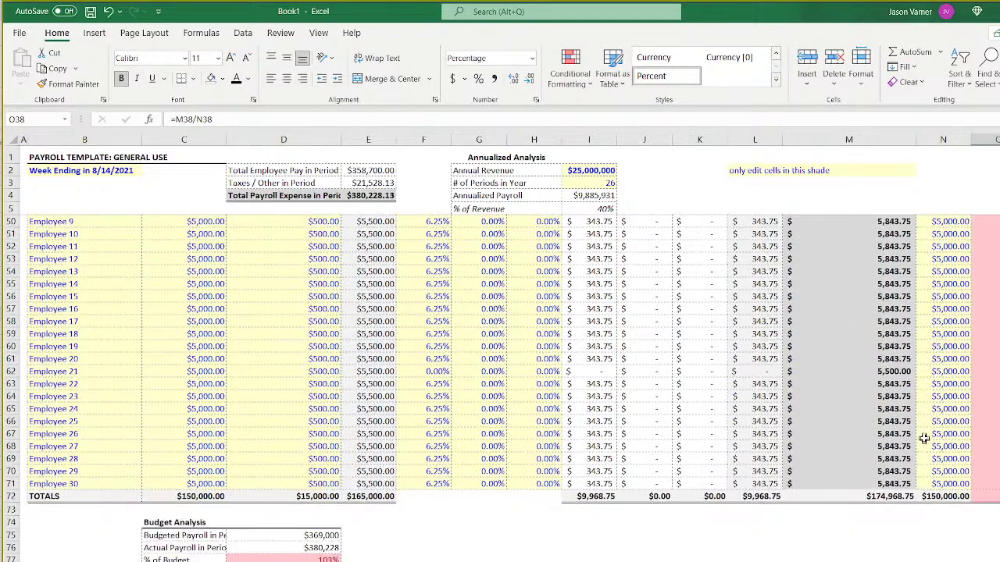
pyautogui.scroll(-4, 924, 439)
pyautogui.click(337, 422)
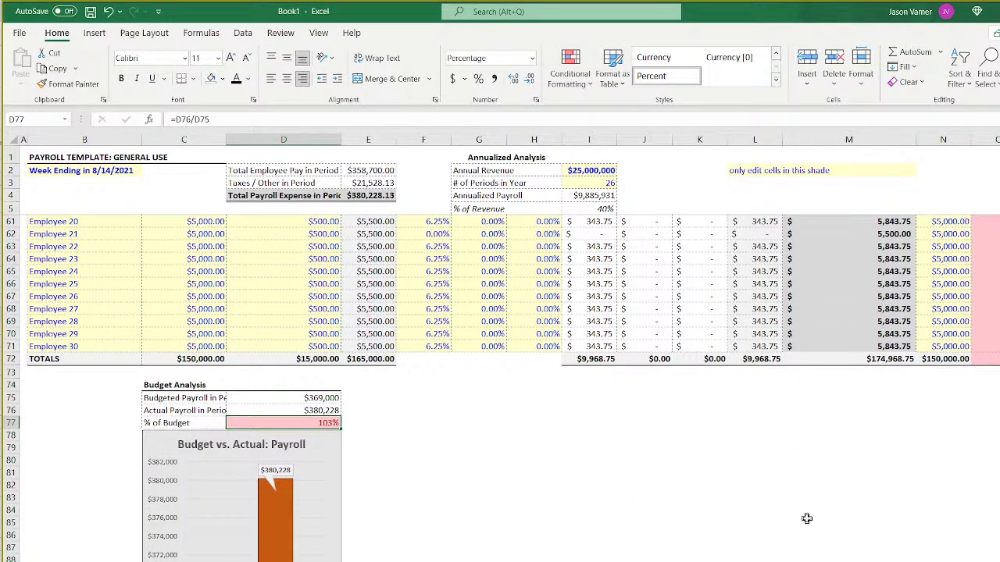
pyautogui.scroll(4, 807, 519)
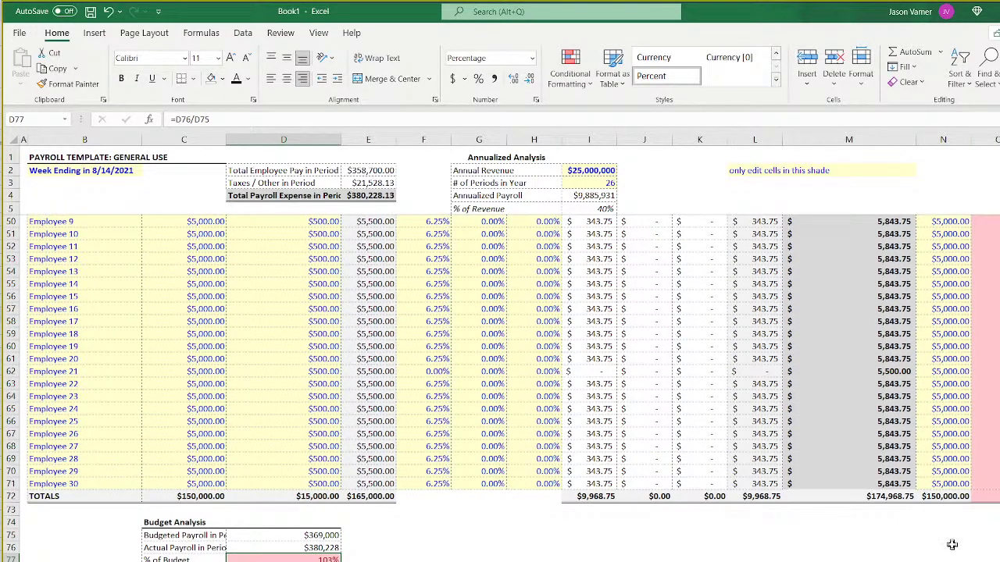
pyautogui.click(315, 549)
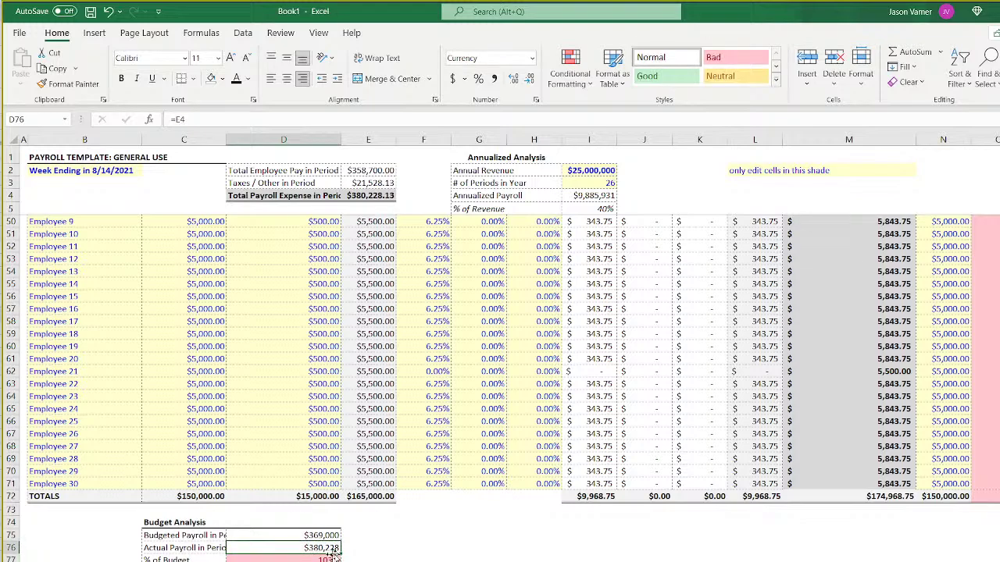
# Widen column C to fit the full Budget Analysis row labels.
pyautogui.click(478, 561)
pyautogui.moveTo(220, 137); pyautogui.dragTo(247, 137)
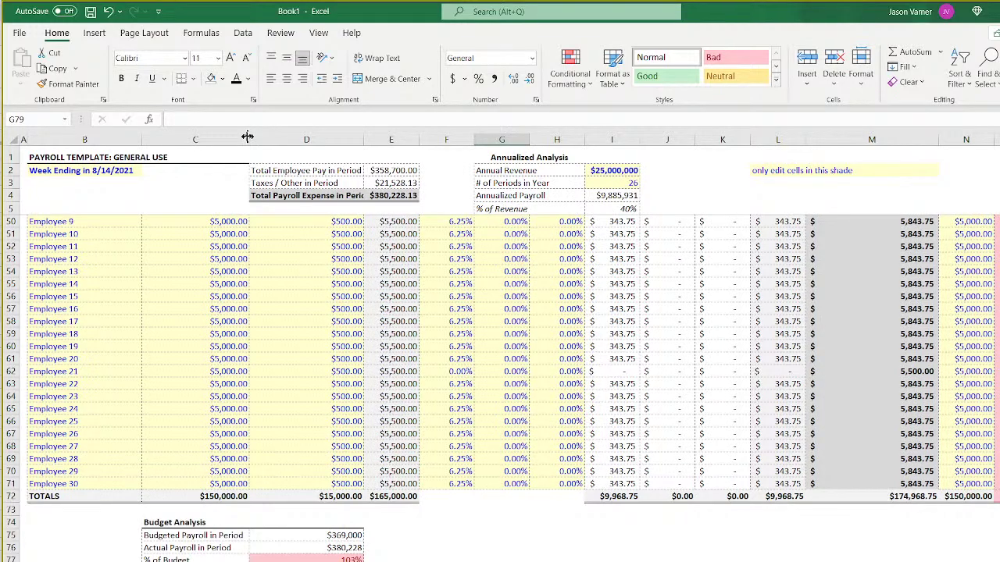
pyautogui.click(859, 560)
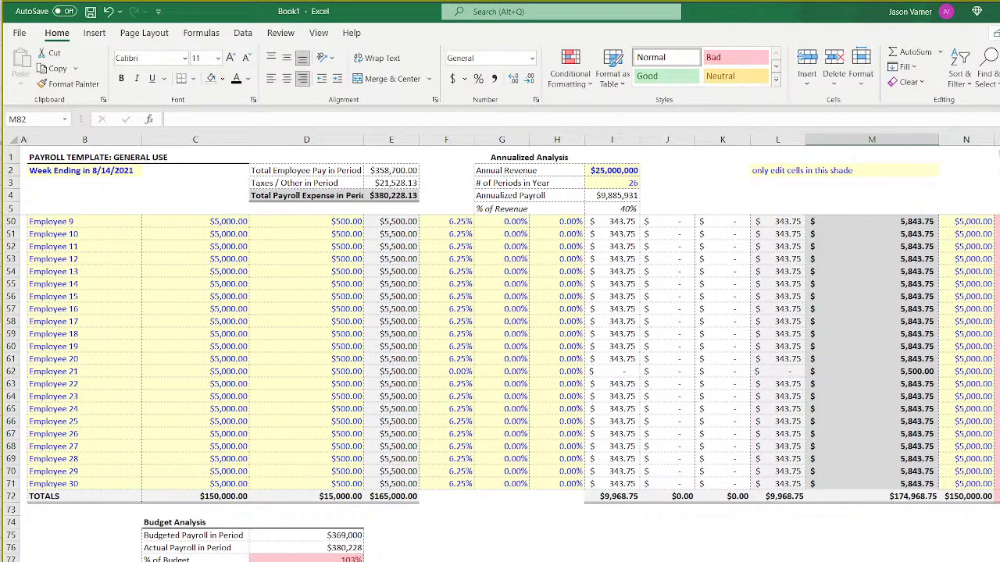
# Compare the Category 2 budget total in N72 with the Category 1 budget total in N38.
pyautogui.click(965, 497)
pyautogui.scroll(14, 978, 534)
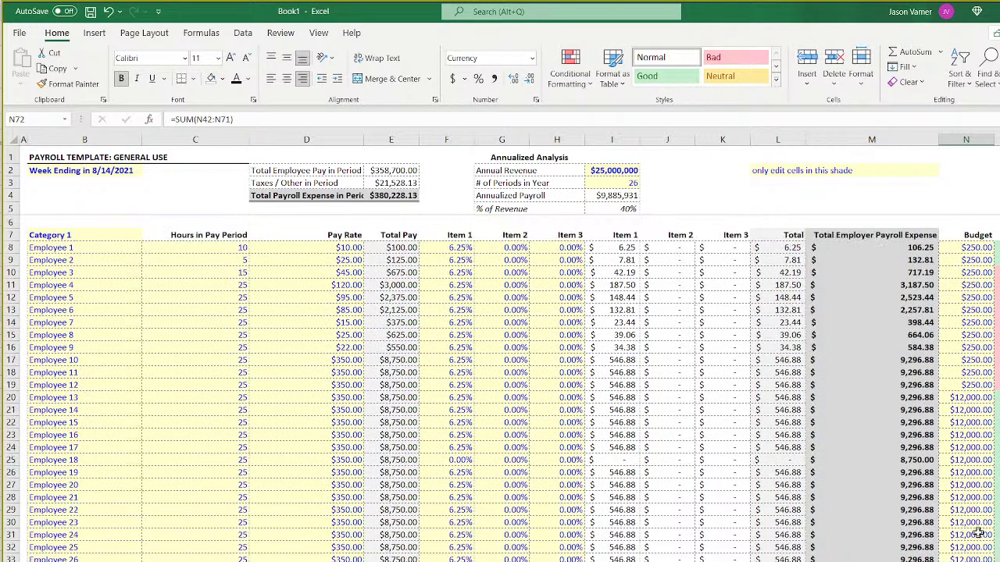
pyautogui.click(966, 561)
pyautogui.scroll(-11, 756, 516)
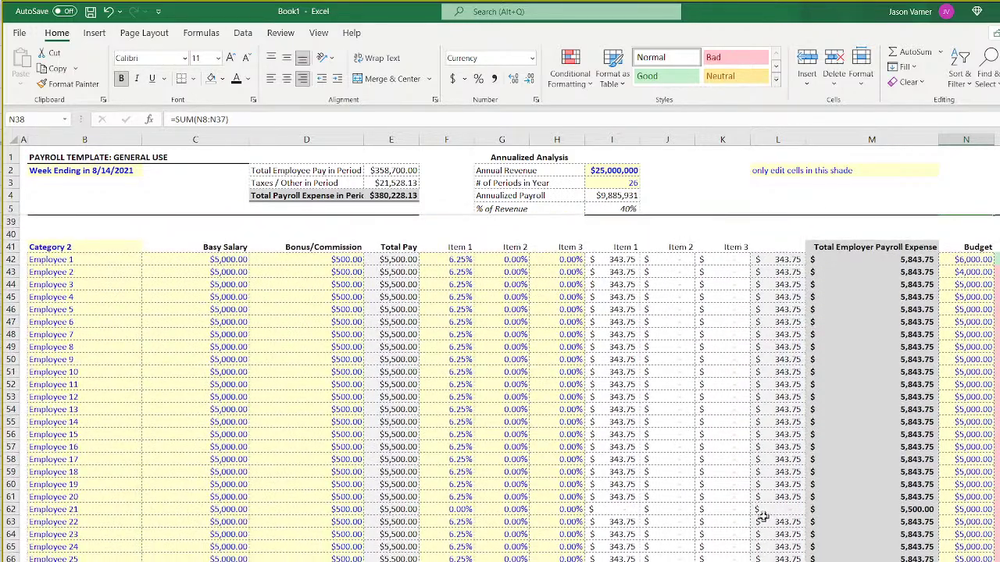
# Examine the Category 2 and Category 1 variance totals in O72 and O38 and the Budgeted Payroll formula in D75.
pyautogui.click(997, 561)
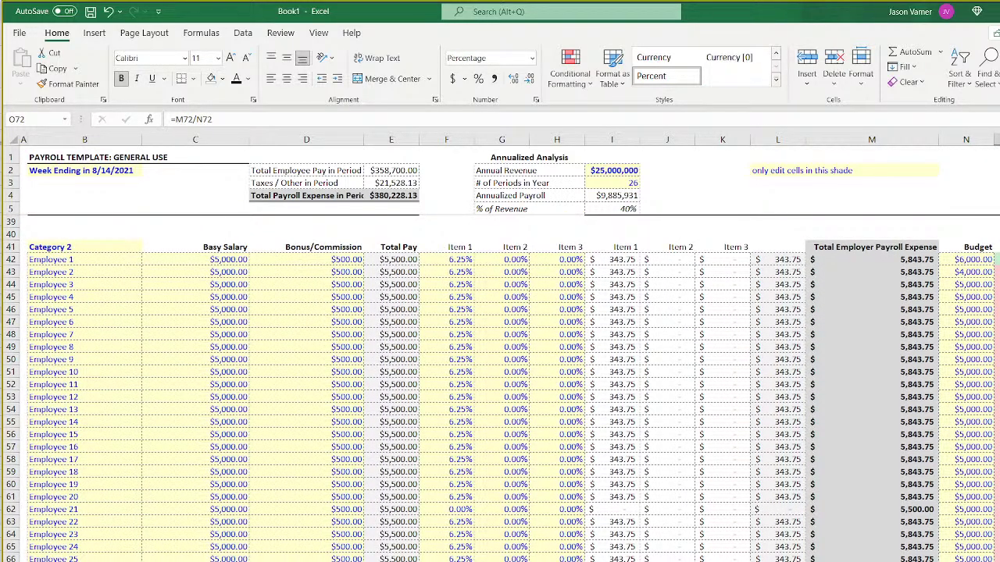
pyautogui.scroll(8, 250, 479)
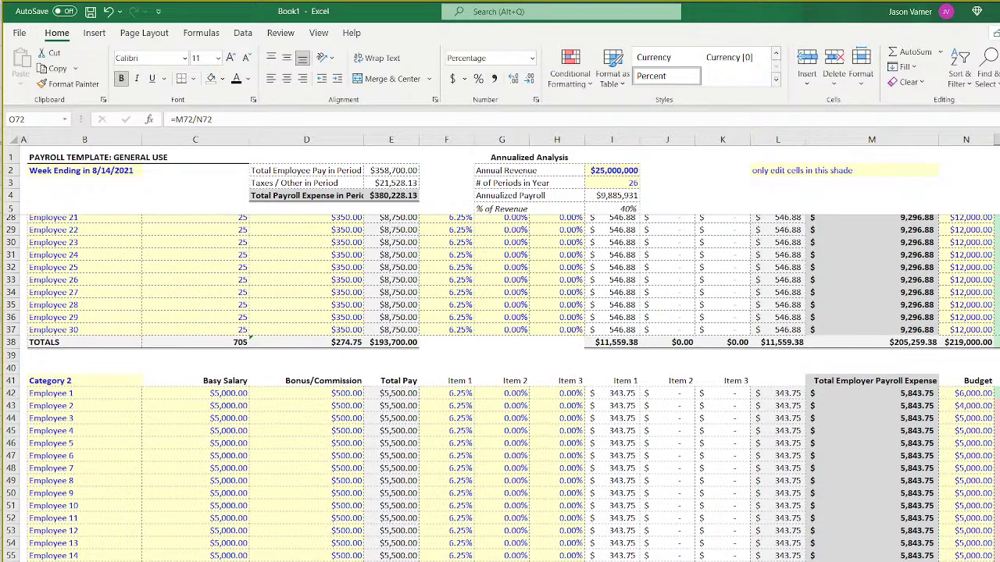
pyautogui.click(998, 486)
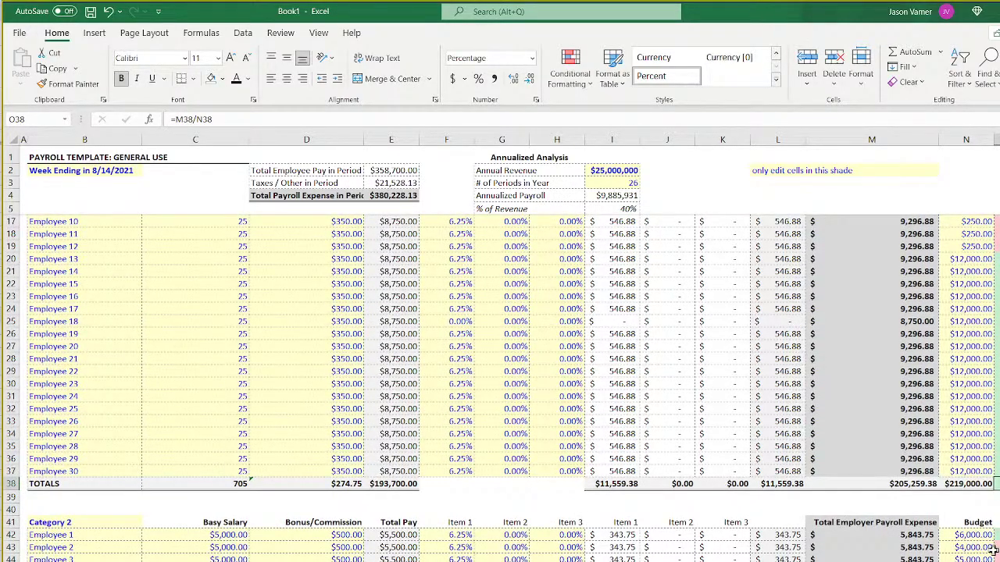
pyautogui.scroll(-15, 992, 551)
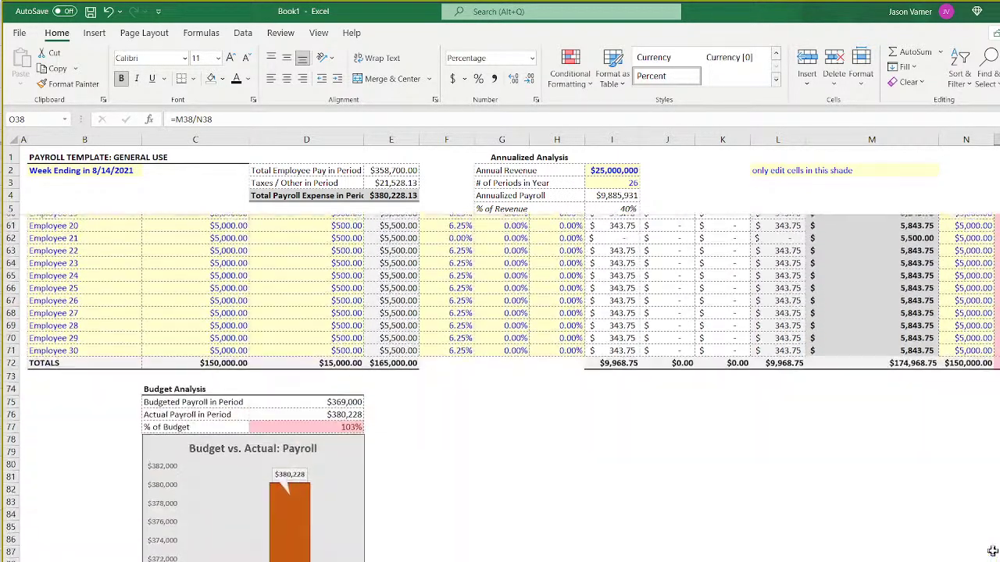
pyautogui.scroll(15, 992, 551)
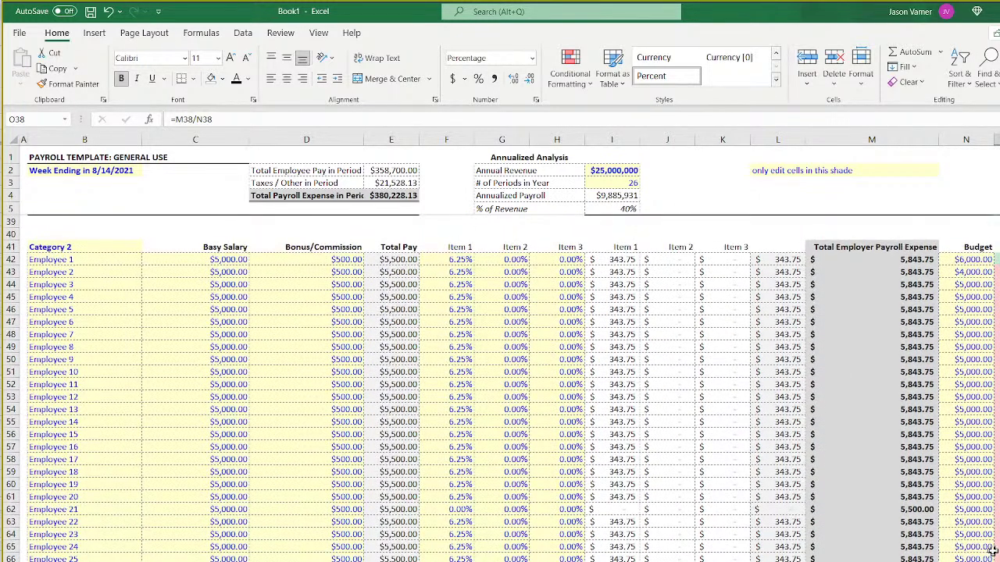
pyautogui.click(967, 383)
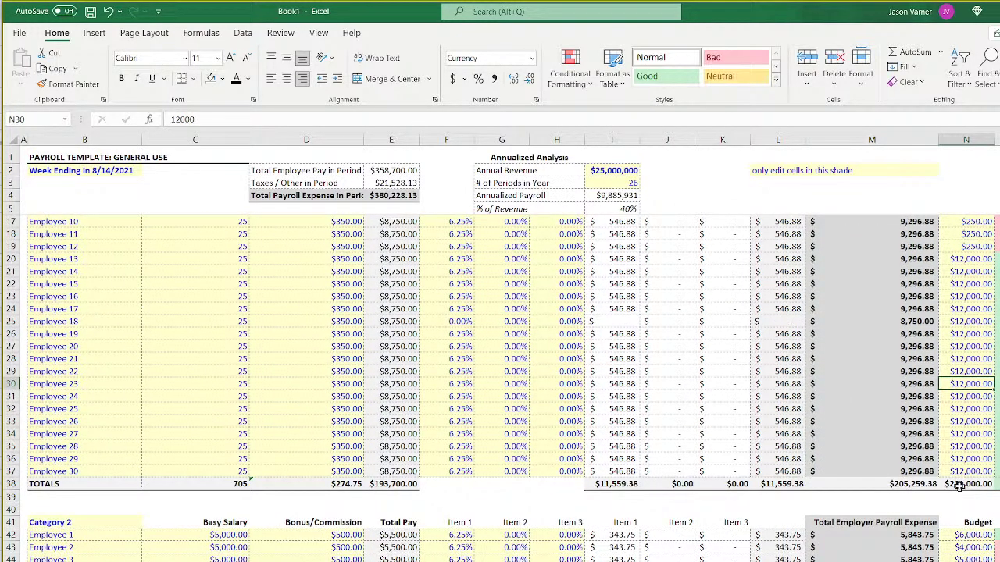
pyautogui.scroll(-11, 962, 486)
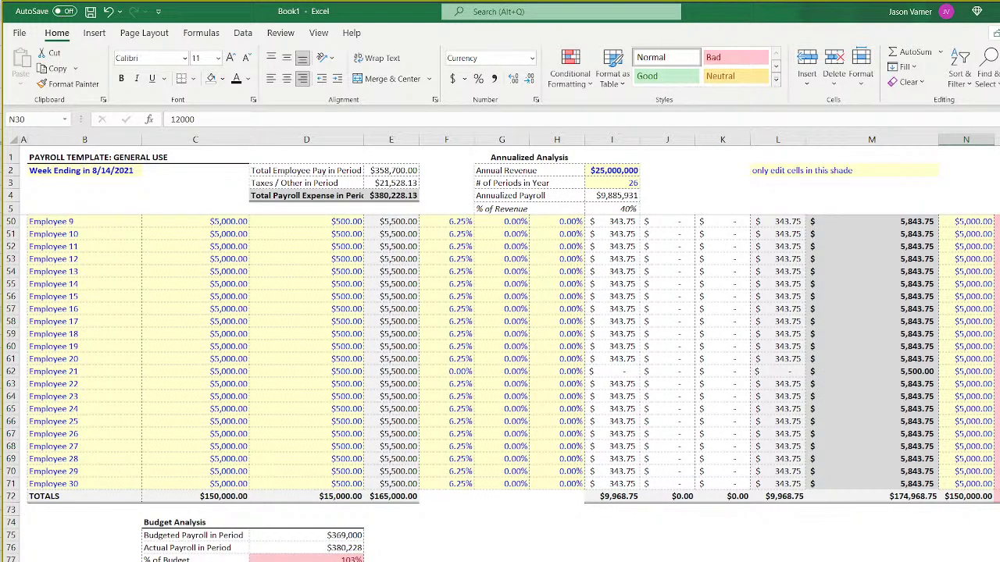
pyautogui.click(344, 547)
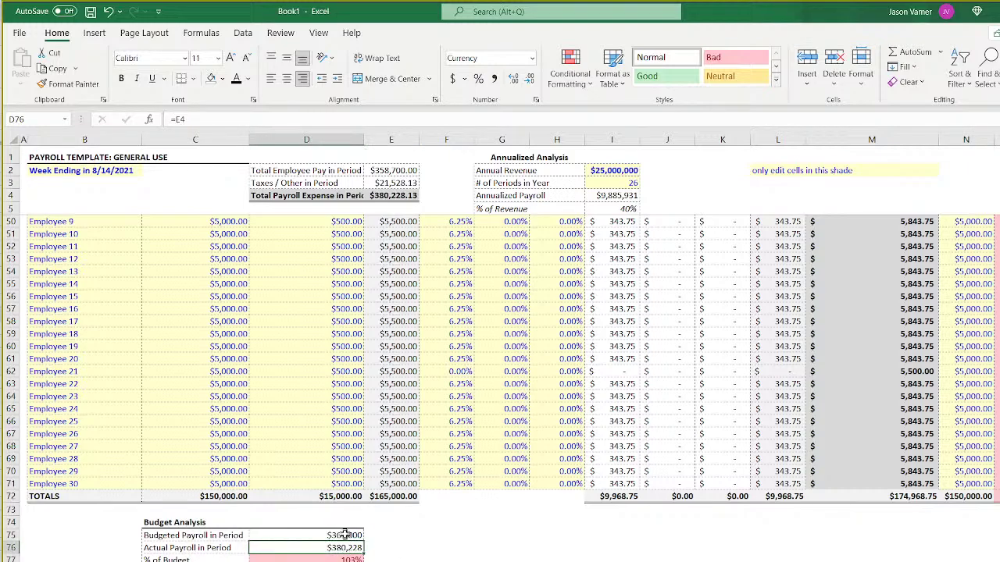
pyautogui.click(345, 536)
pyautogui.doubleClick(345, 536)
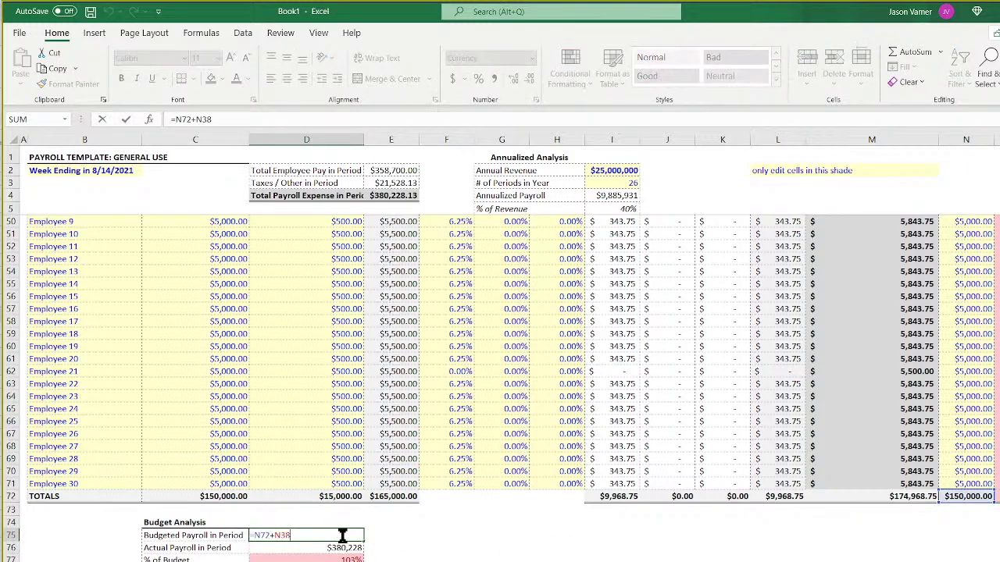
pyautogui.press('Return')
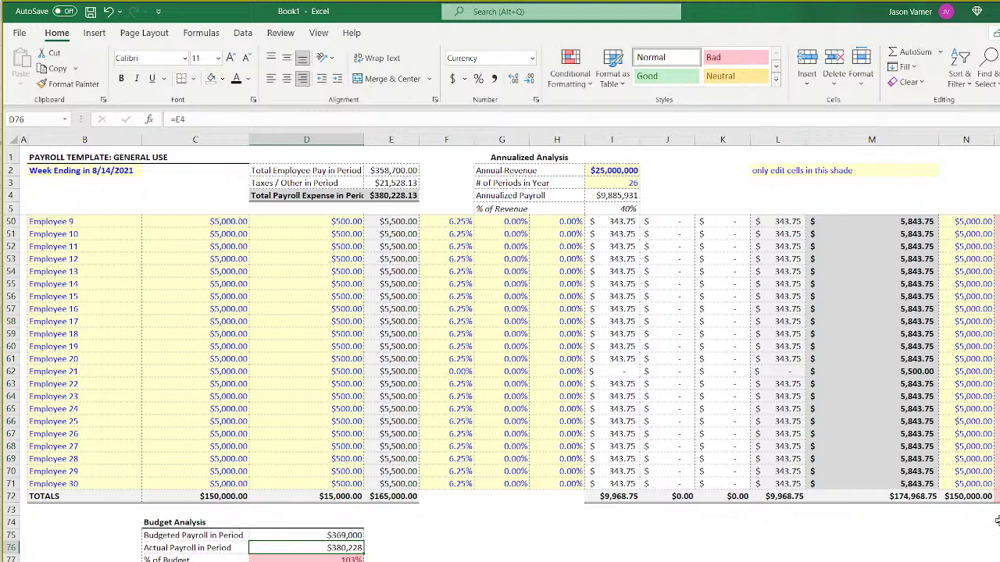
# Copy the Variance % header into P7 and change the copy to Variance $.
pyautogui.scroll(14, 500, 360)
pyautogui.hscroll(2, 500, 359)
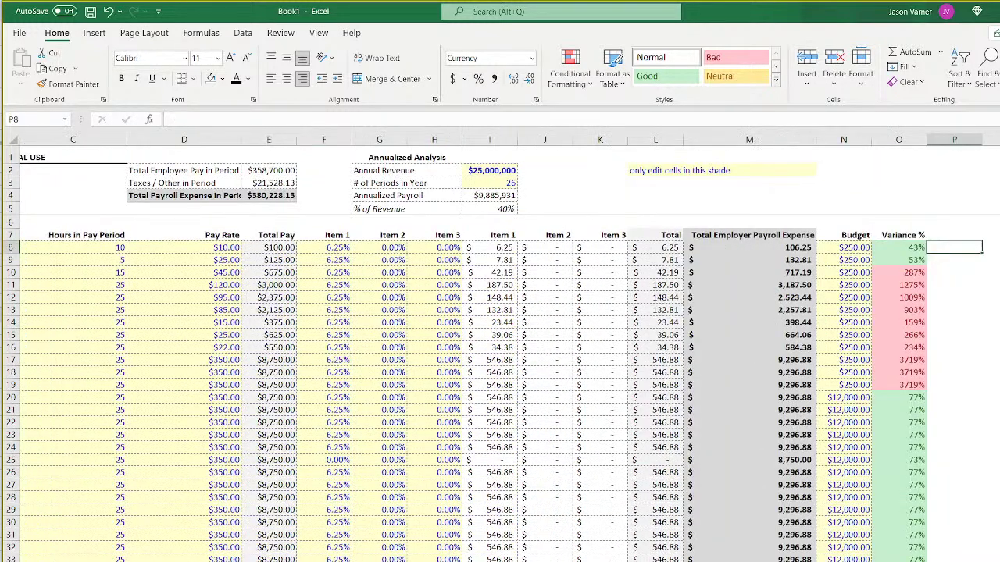
pyautogui.click(906, 235)
pyautogui.moveTo(971, 238); pyautogui.dragTo(971, 238)
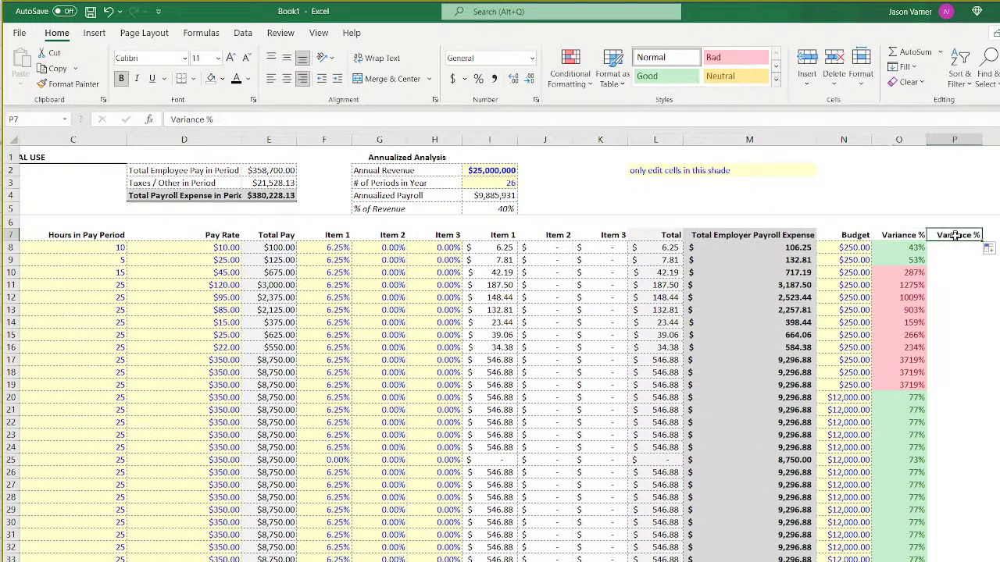
pyautogui.doubleClick(971, 234)
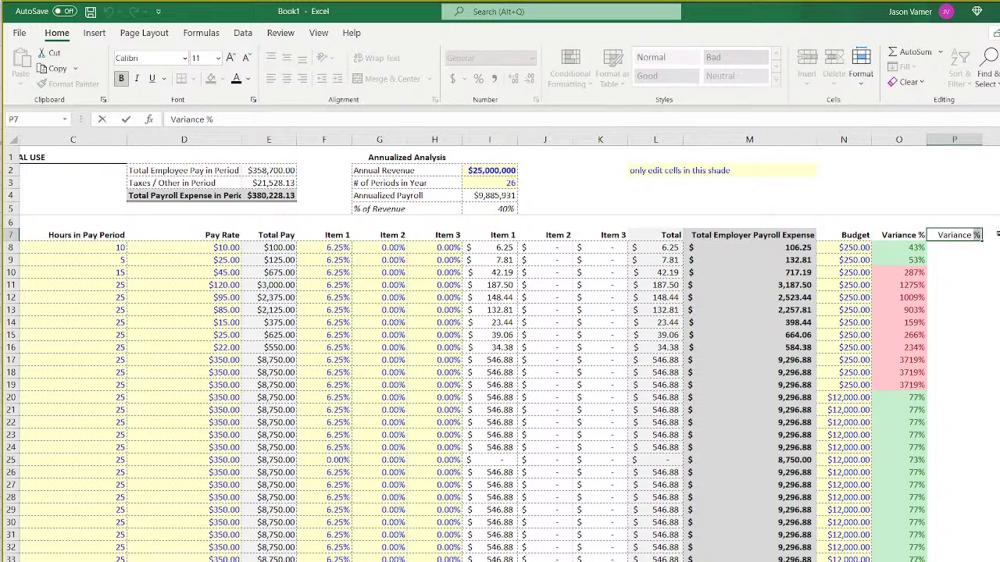
pyautogui.write('$')
pyautogui.press('Return')
# Try calculating the Employee 1 dollar variance in P8 with the formula =M8-N8.
pyautogui.click(899, 246)
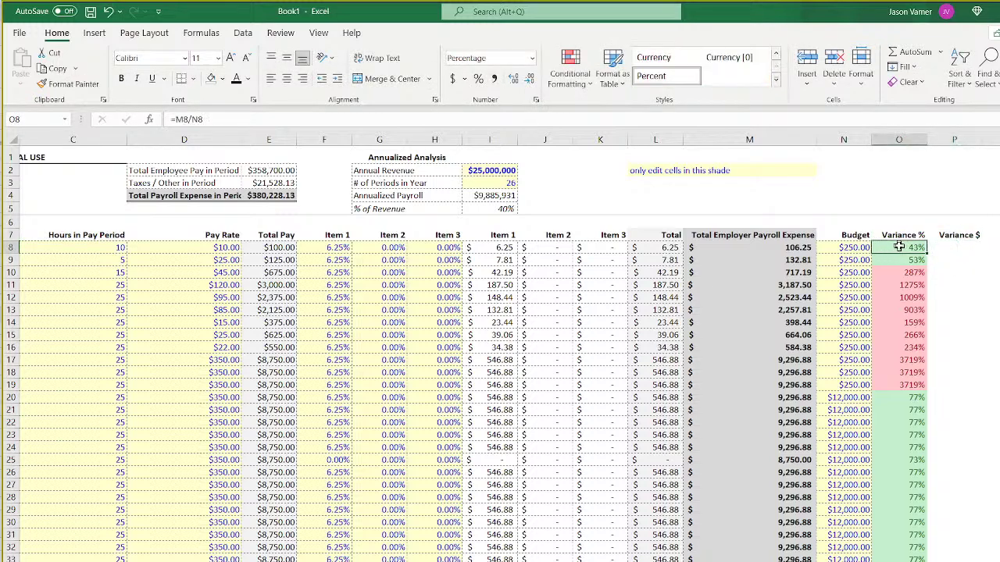
pyautogui.click(969, 247)
pyautogui.write('=')
pyautogui.click(797, 248)
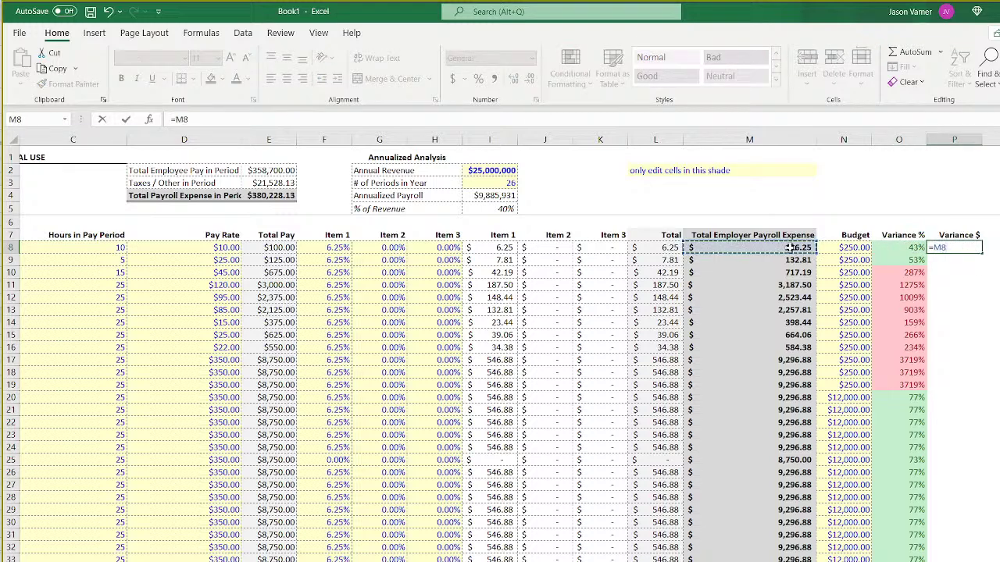
pyautogui.write('-')
pyautogui.click(853, 248)
pyautogui.press('Return')
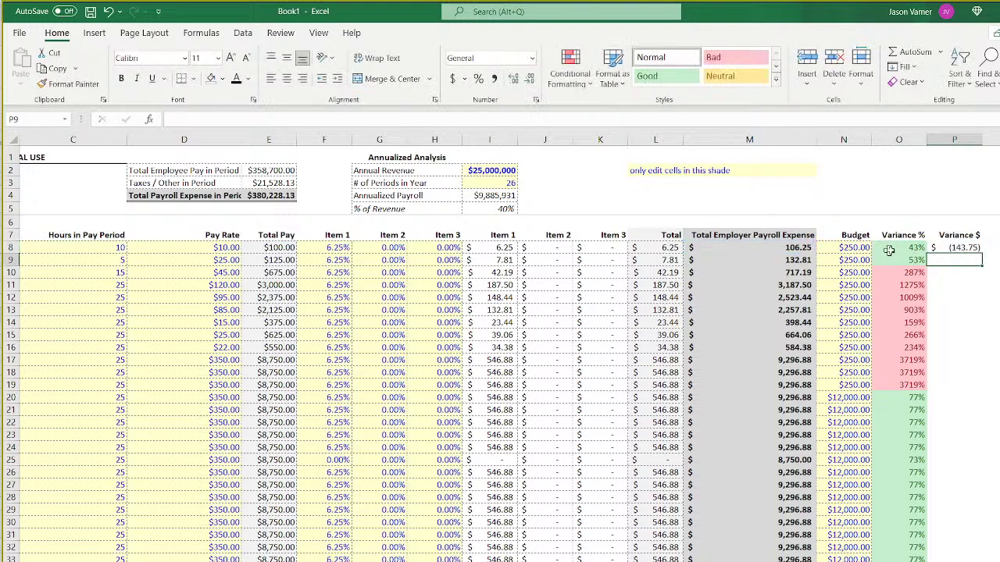
# Calculate the Employee 1 dollar variance in P8 as budget minus payroll expense with =N8-M8.
pyautogui.click(967, 247)
pyautogui.write('=')
pyautogui.click(855, 247)
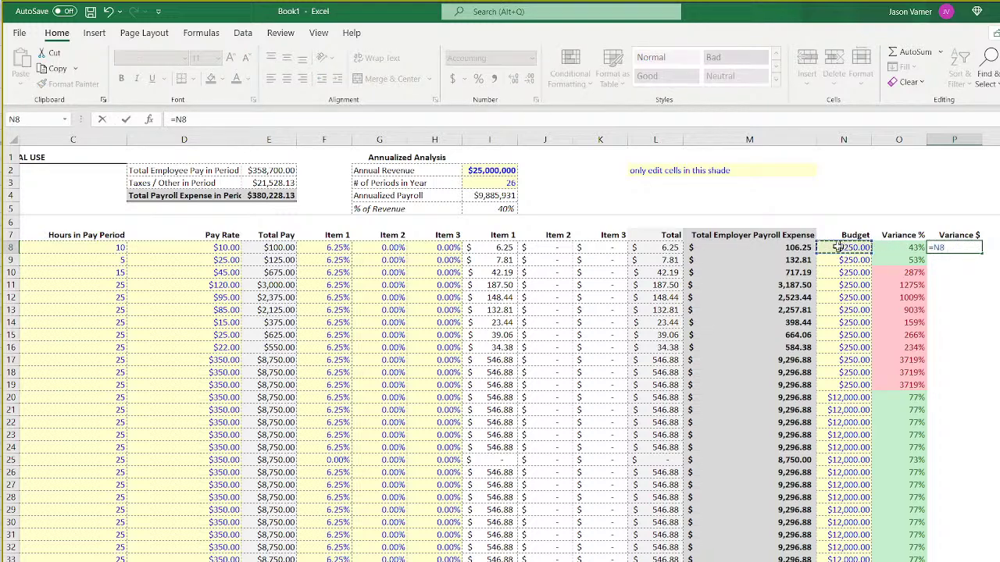
pyautogui.write('-')
pyautogui.click(784, 248)
pyautogui.press('Return')
# Fill the Variance $ formula from P8 down through P38 and give P38 a thick bottom border.
pyautogui.click(976, 248)
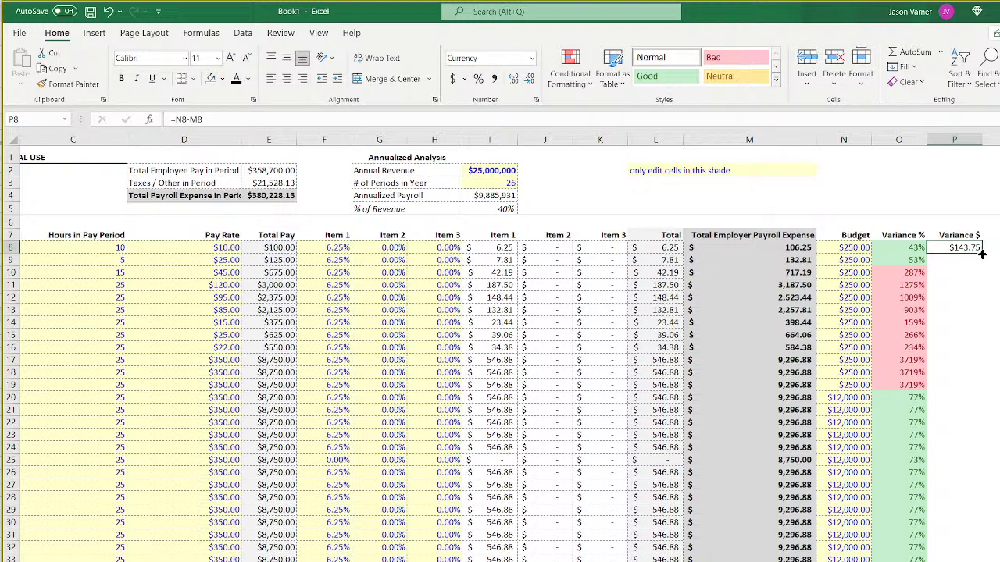
pyautogui.moveTo(982, 254); pyautogui.dragTo(981, 303)
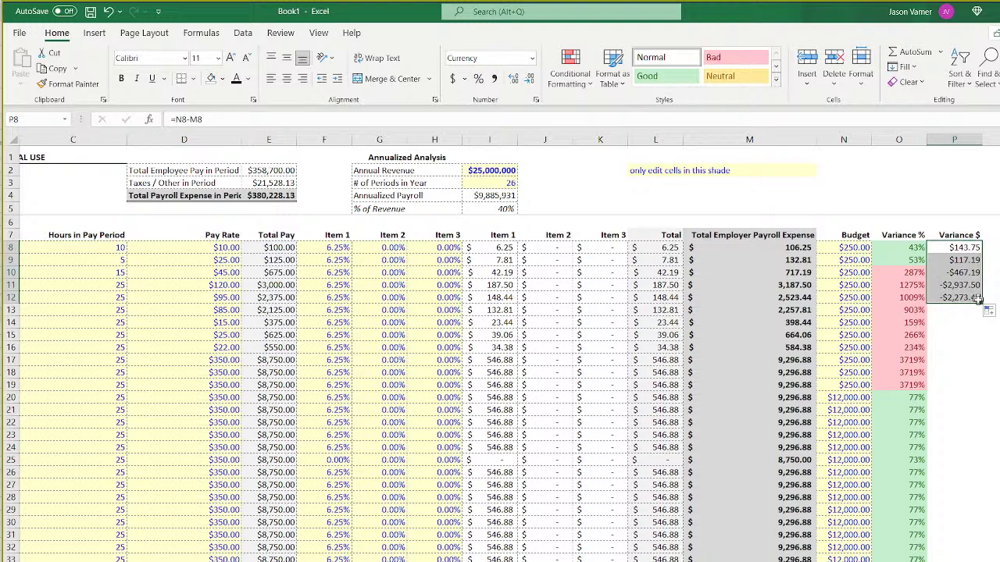
pyautogui.doubleClick(982, 304)
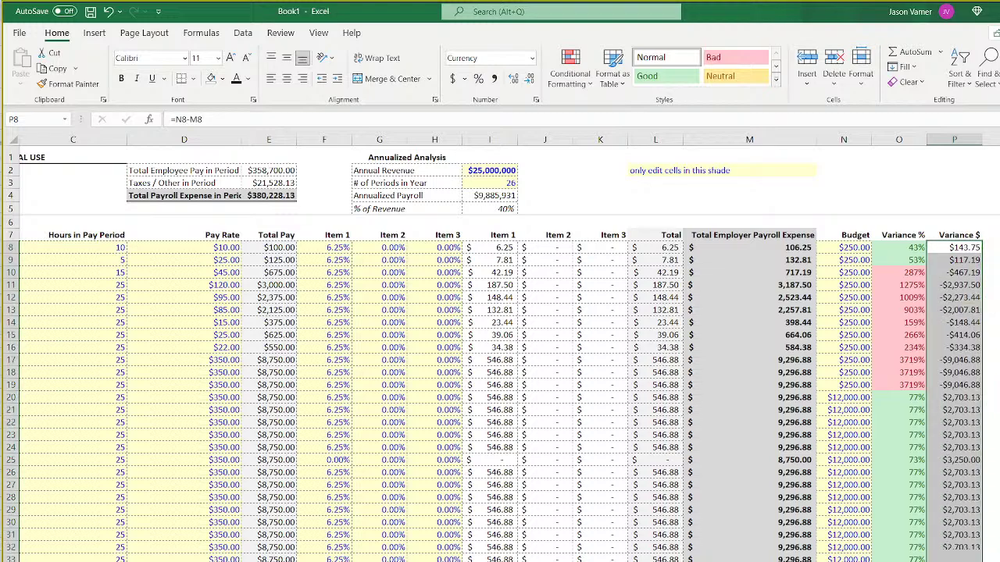
pyautogui.click(193, 79)
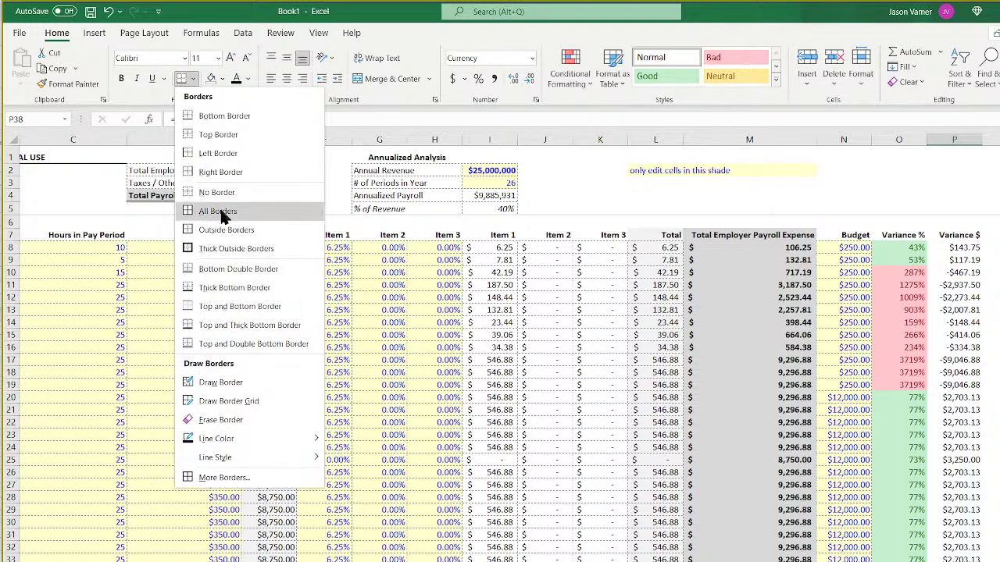
pyautogui.click(246, 289)
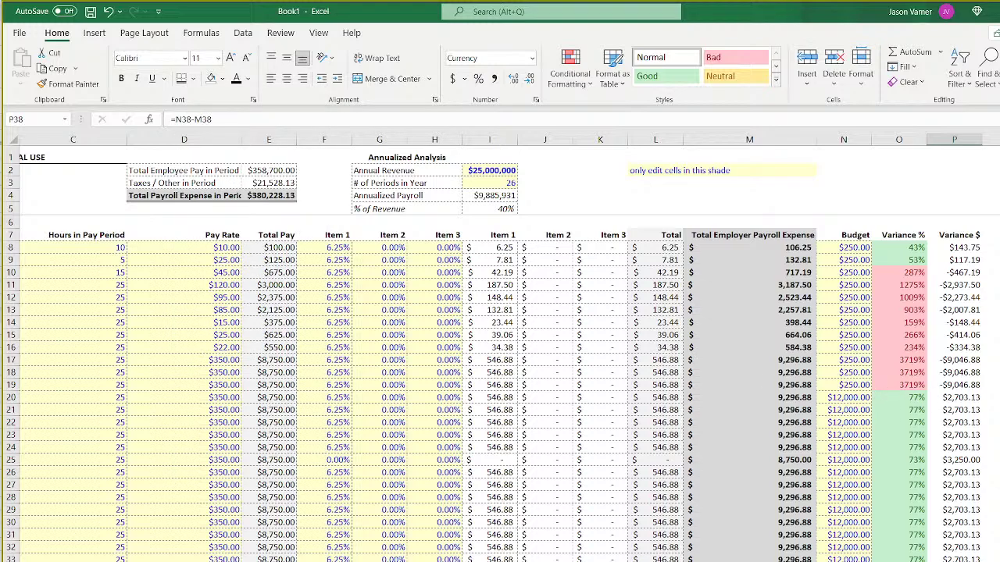
# Shade the Category 1 Variance $ employee cells from P8 downward light gray.
pyautogui.click(951, 246)
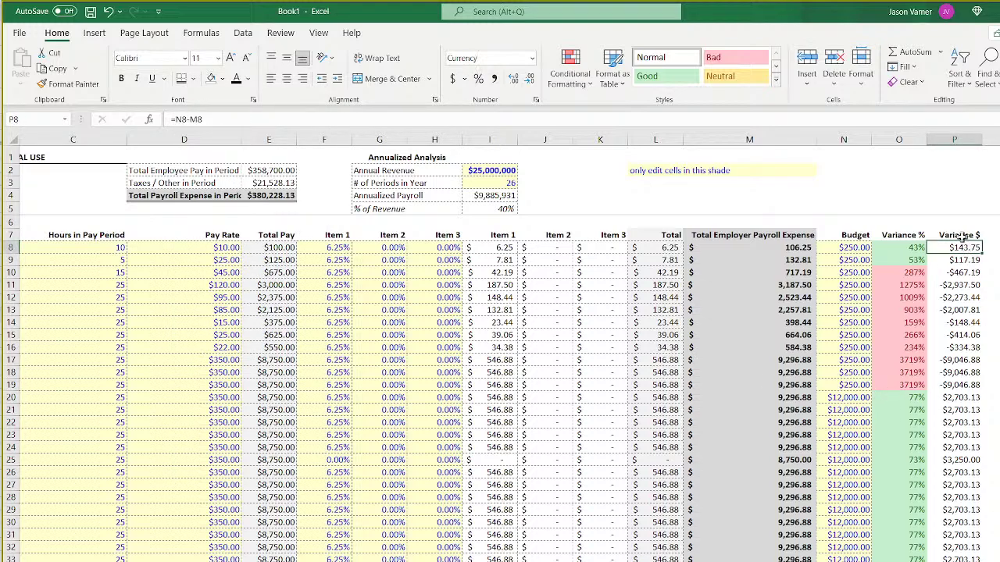
pyautogui.moveTo(959, 247); pyautogui.dragTo(955, 556)
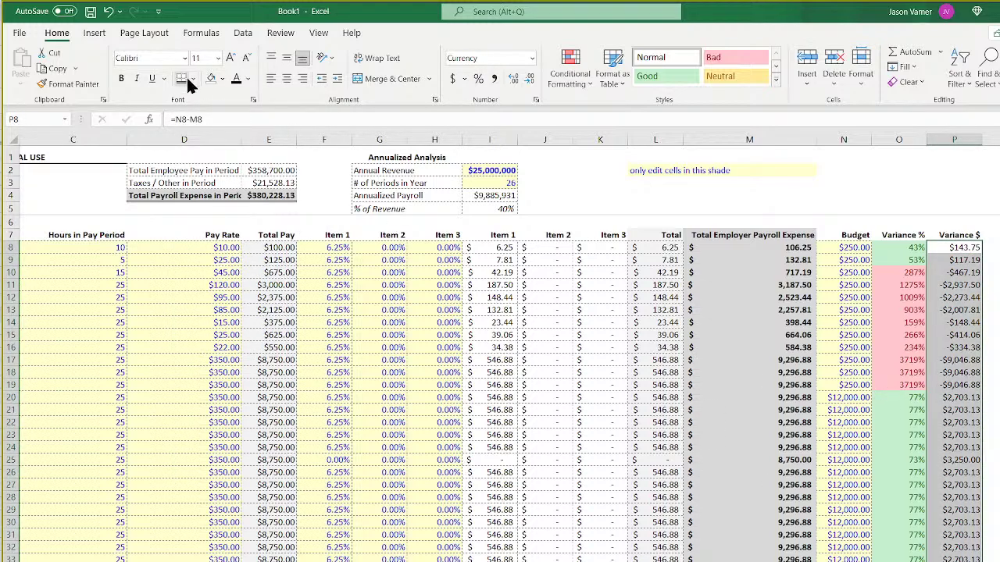
pyautogui.click(222, 81)
pyautogui.click(216, 133)
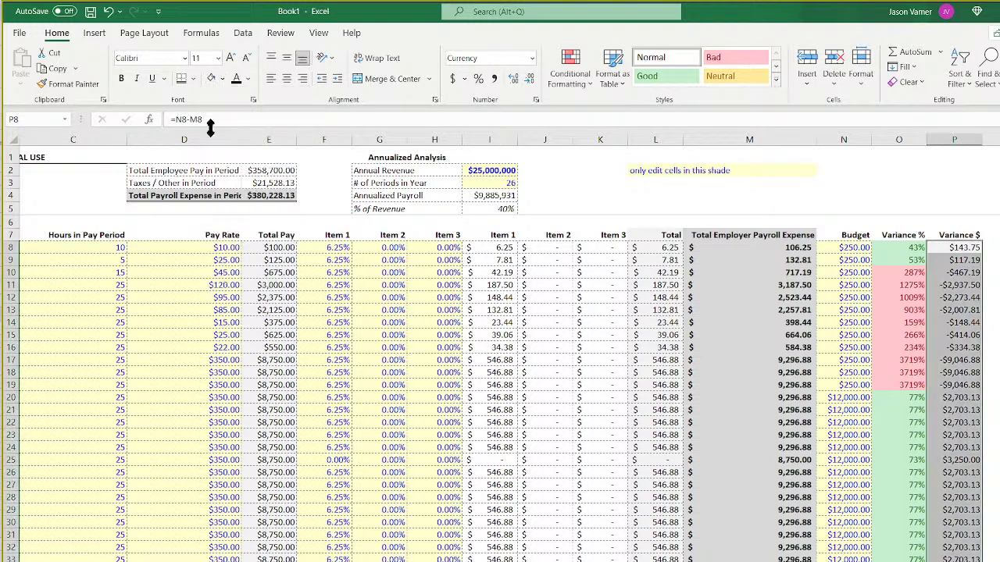
pyautogui.click(988, 360)
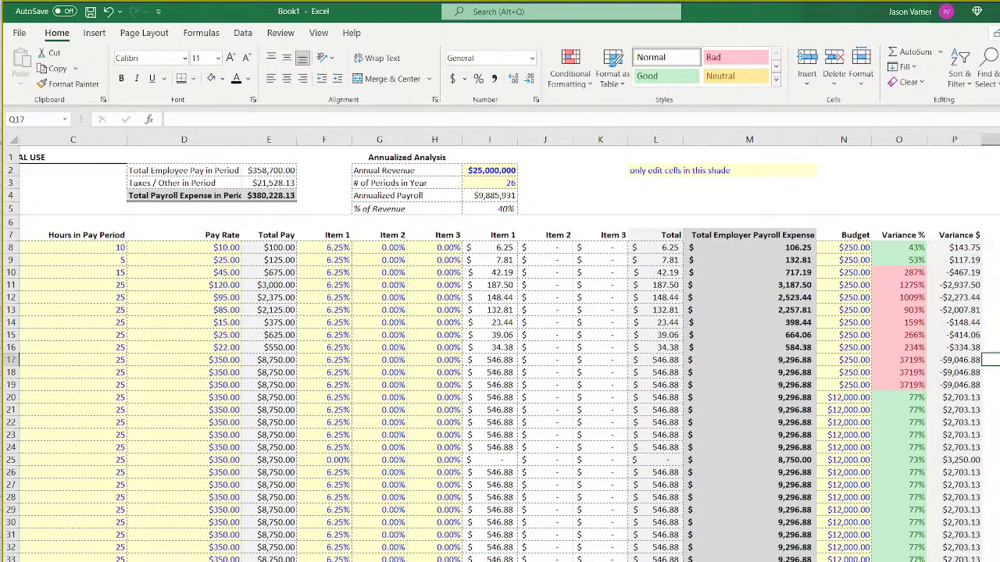
# Check the Variance $ amounts down column P, comparing row 29 with its budget in N29 and payroll expense in M29.
pyautogui.click(971, 248)
pyautogui.click(972, 261)
pyautogui.click(976, 334)
pyautogui.click(958, 462)
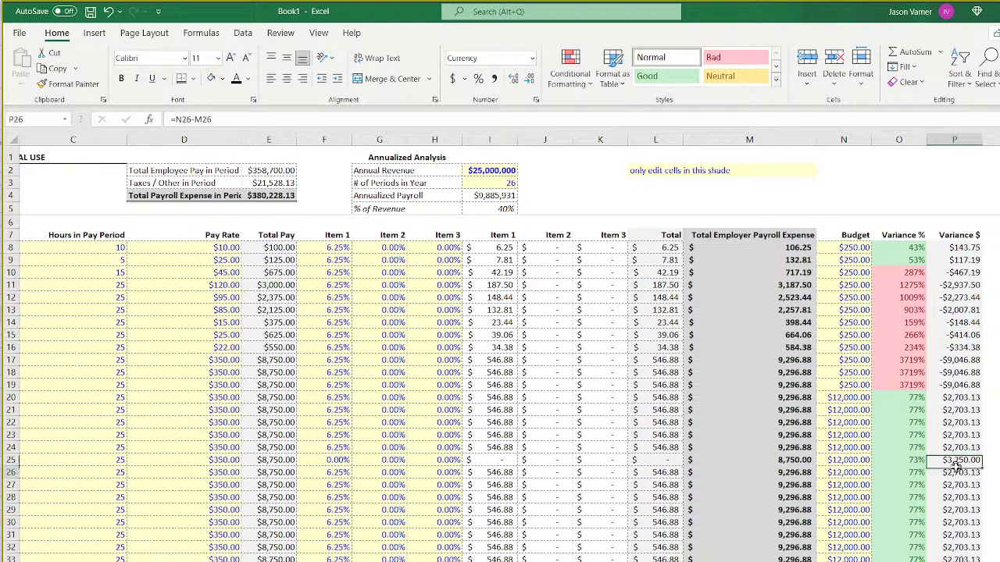
pyautogui.click(959, 473)
pyautogui.click(958, 534)
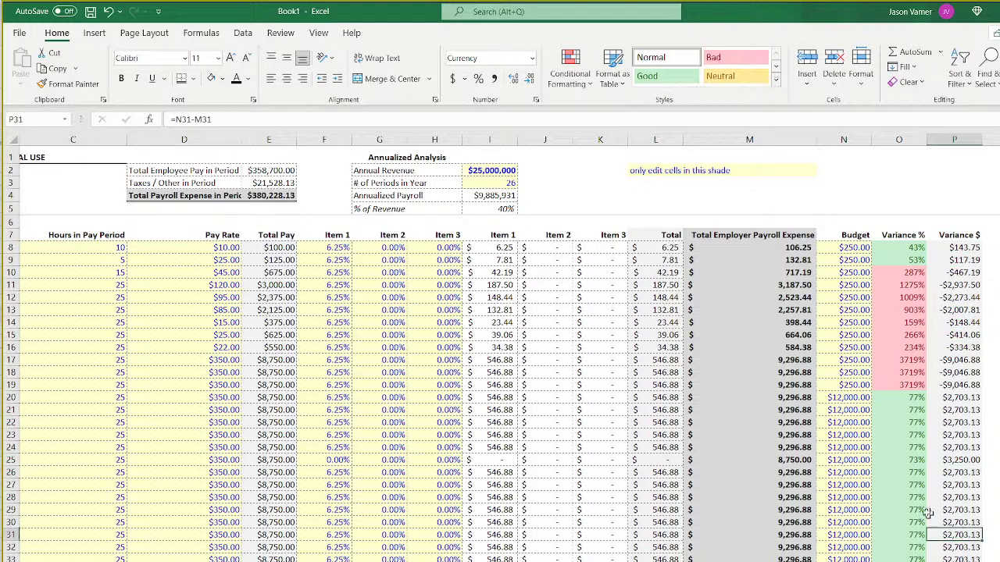
pyautogui.click(836, 510)
pyautogui.click(781, 509)
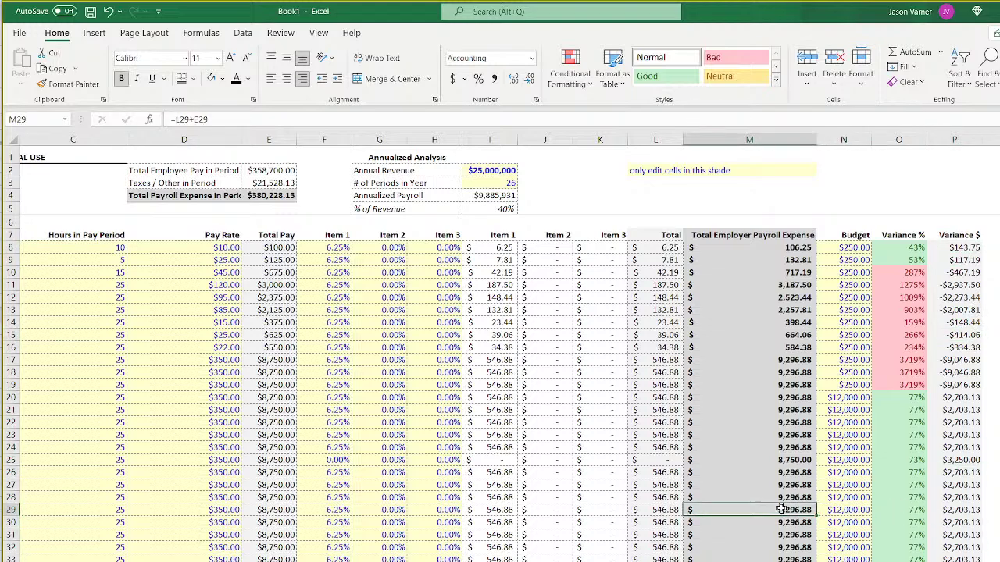
pyautogui.click(960, 510)
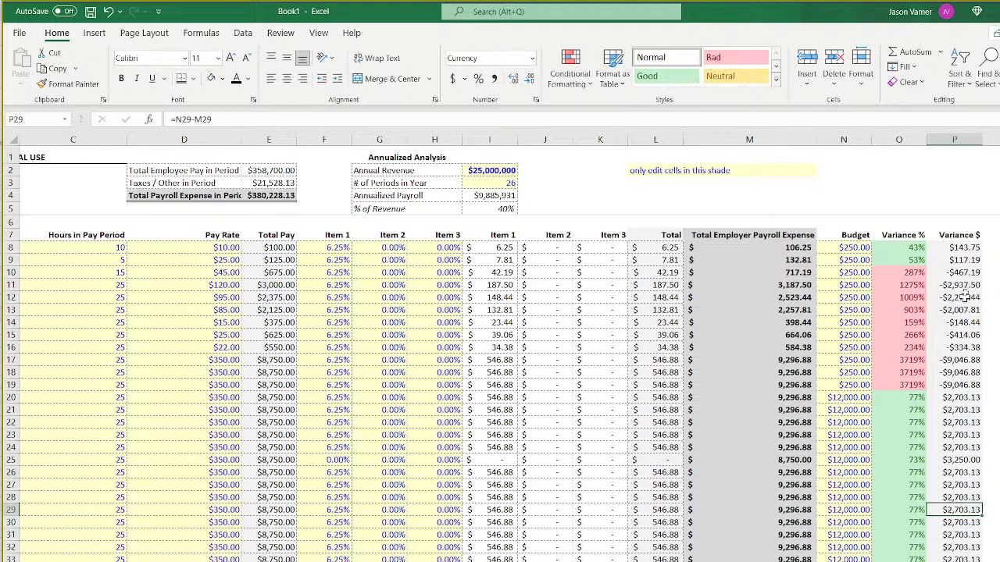
pyautogui.click(969, 235)
pyautogui.click(963, 247)
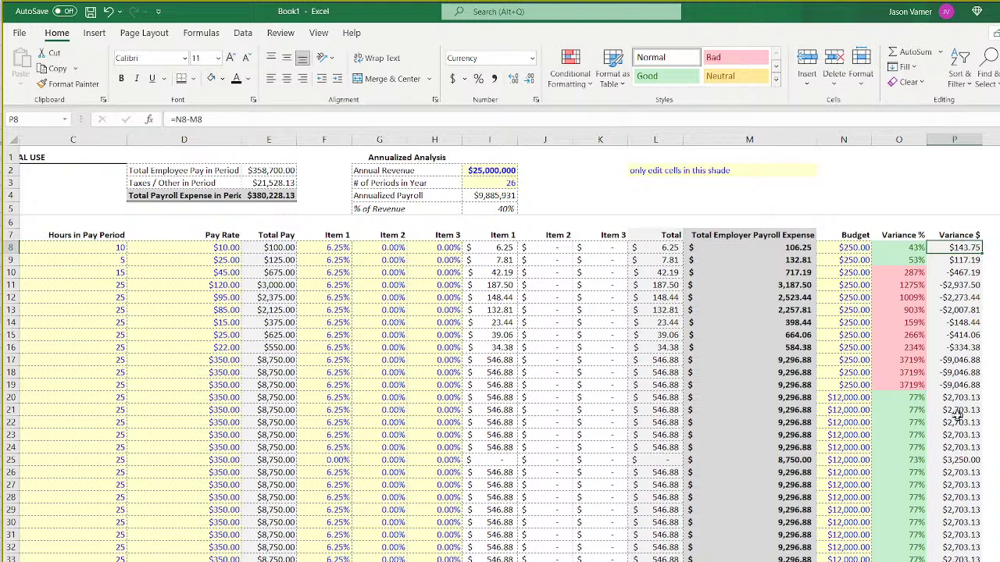
pyautogui.click(959, 385)
pyautogui.click(961, 435)
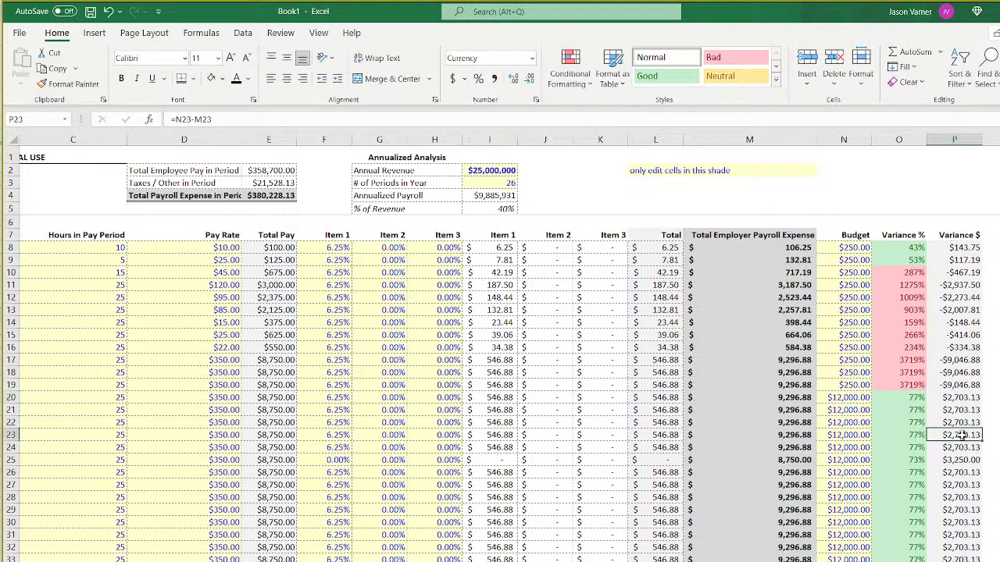
# Change the Variance $ formula in P8 to payroll expense minus budget, =M8-N8, and fill it down through P37.
pyautogui.click(966, 234)
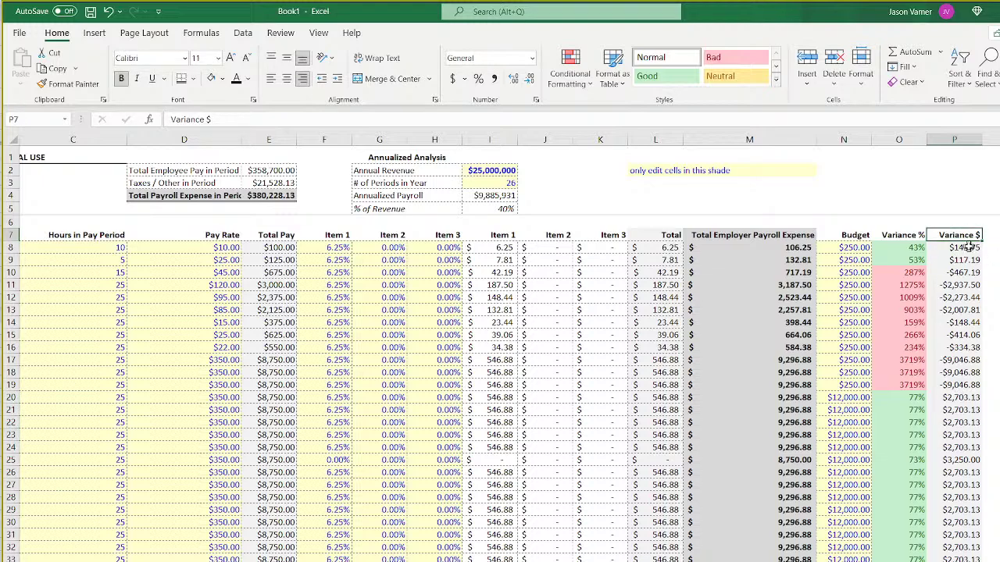
pyautogui.click(969, 247)
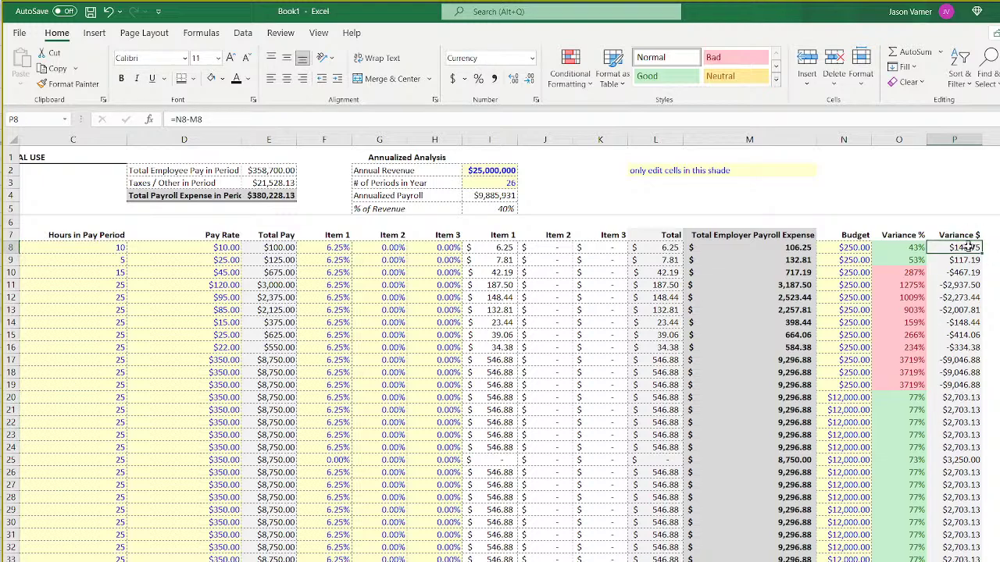
pyautogui.click(215, 119)
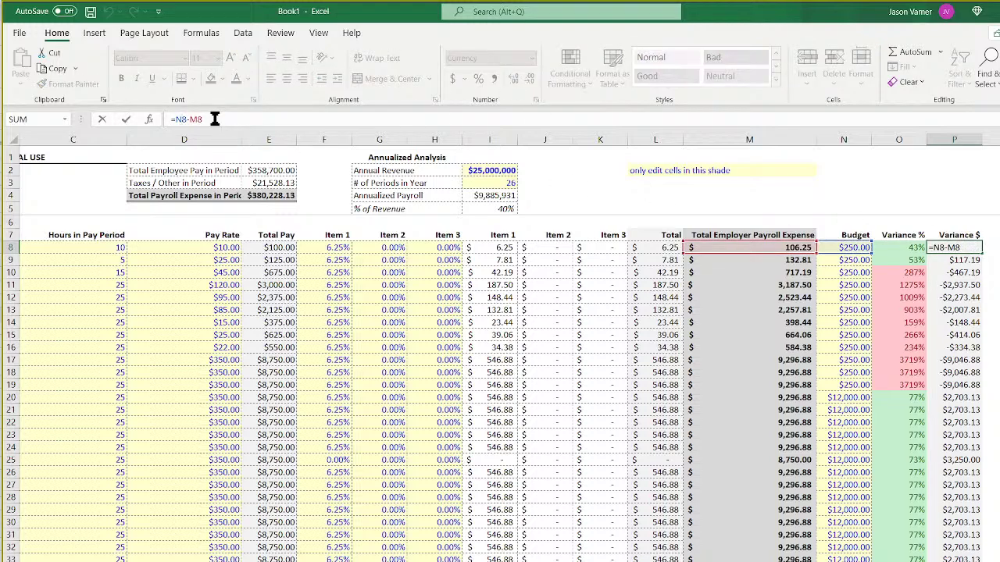
pyautogui.press('BackSpace')
pyautogui.write('m')
pyautogui.press('Right')
pyautogui.press('Right')
pyautogui.press('Right')
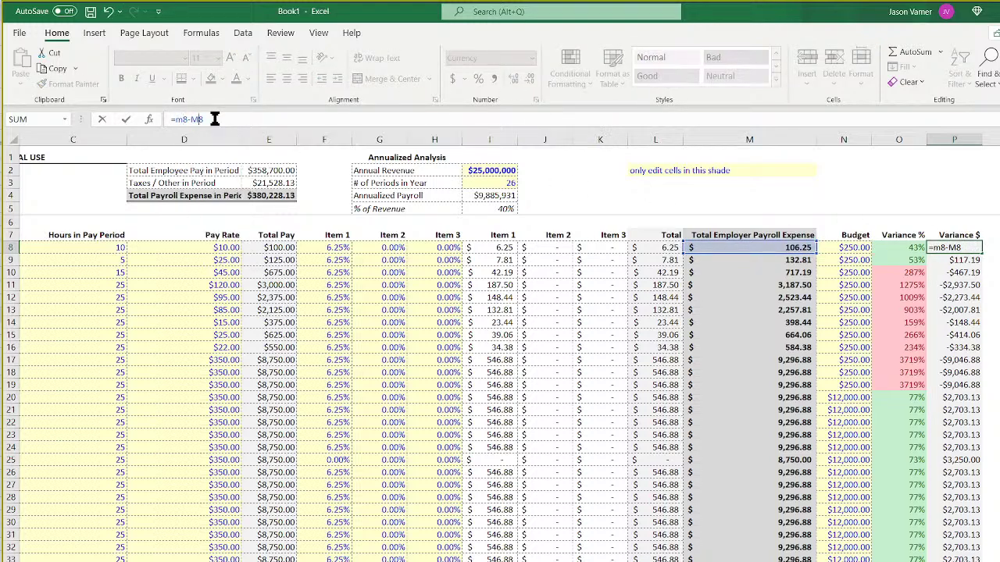
pyautogui.press('BackSpace')
pyautogui.write('n')
pyautogui.press('Return')
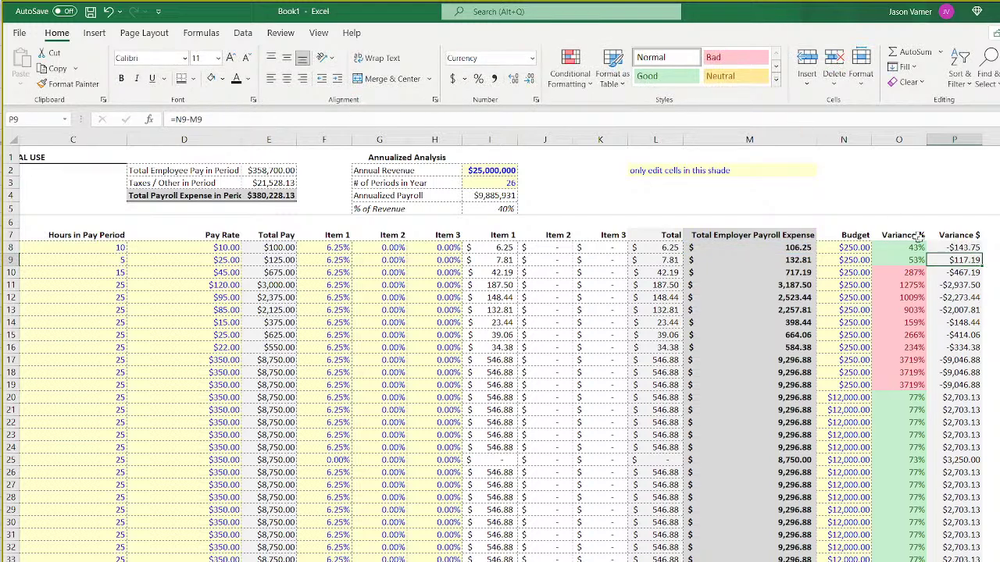
pyautogui.click(972, 247)
pyautogui.moveTo(982, 253); pyautogui.dragTo(989, 561)
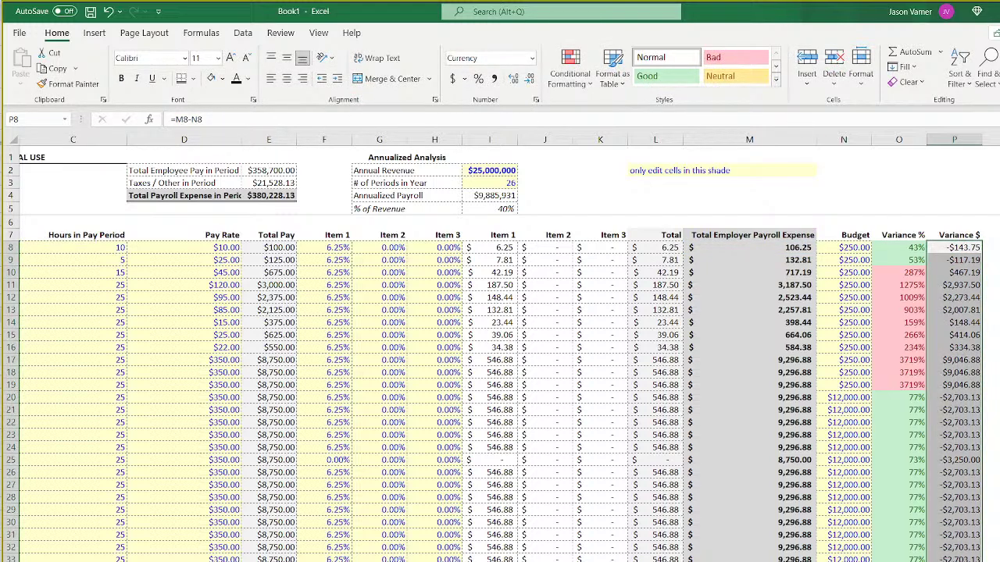
# Total the Category 1 Variance $ amounts in P38 with =SUM(P8:P37) and apply a border to P7:P38.
pyautogui.click(911, 52)
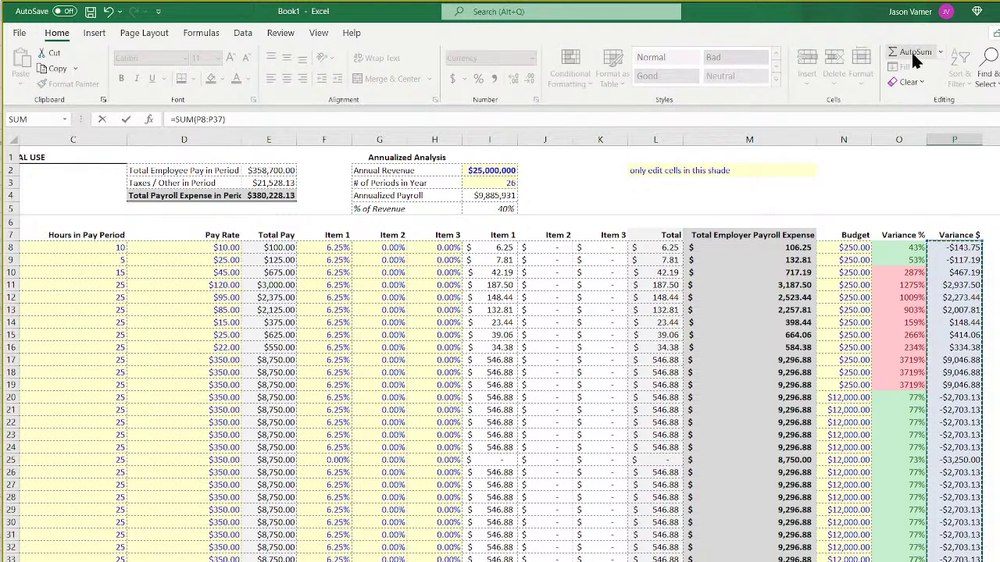
pyautogui.click(911, 50)
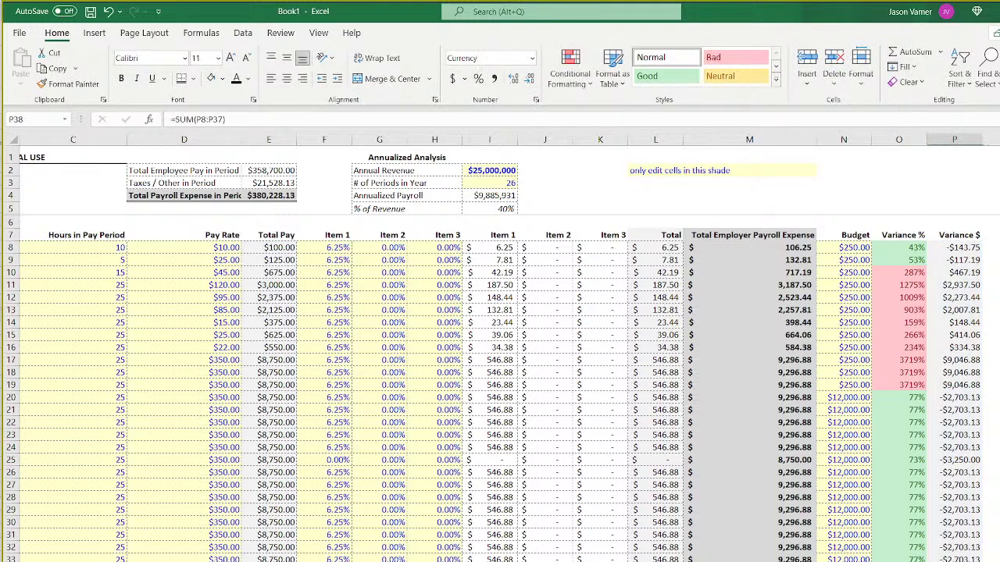
pyautogui.scroll(-3, 959, 486)
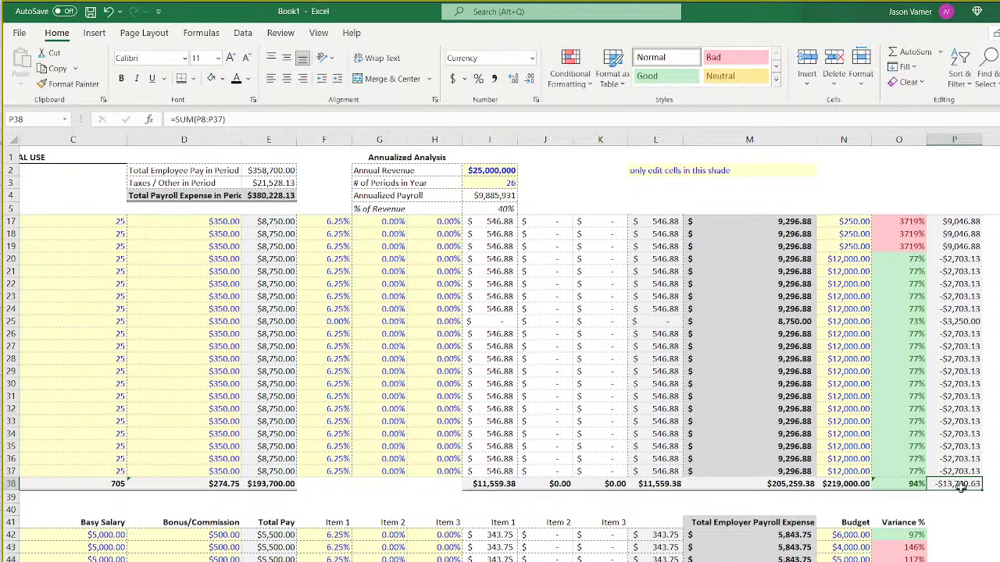
pyautogui.scroll(4, 965, 368)
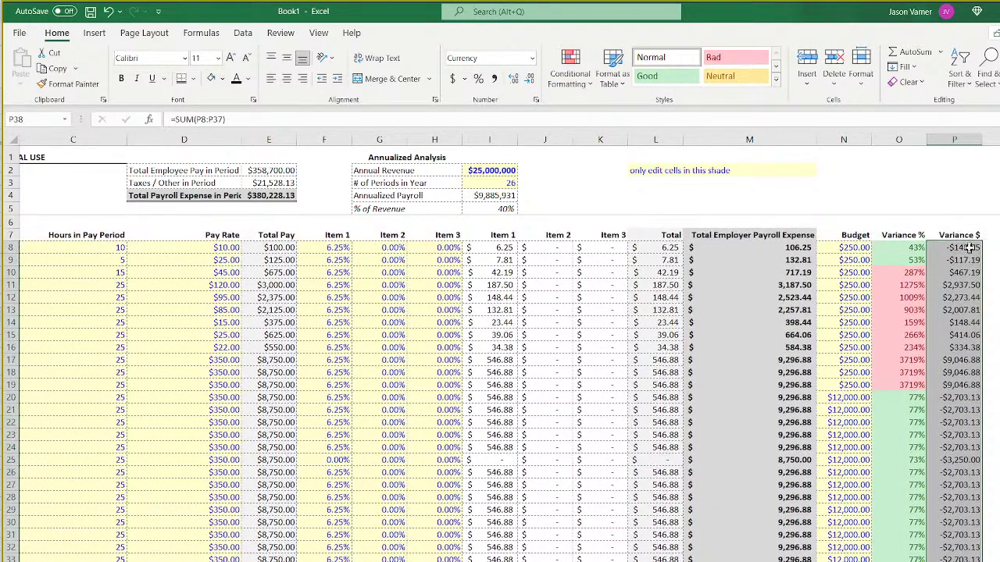
pyautogui.moveTo(960, 235)
pyautogui.mouseDown()
pyautogui.moveTo(961, 561)
pyautogui.moveTo(957, 234)
pyautogui.mouseUp()
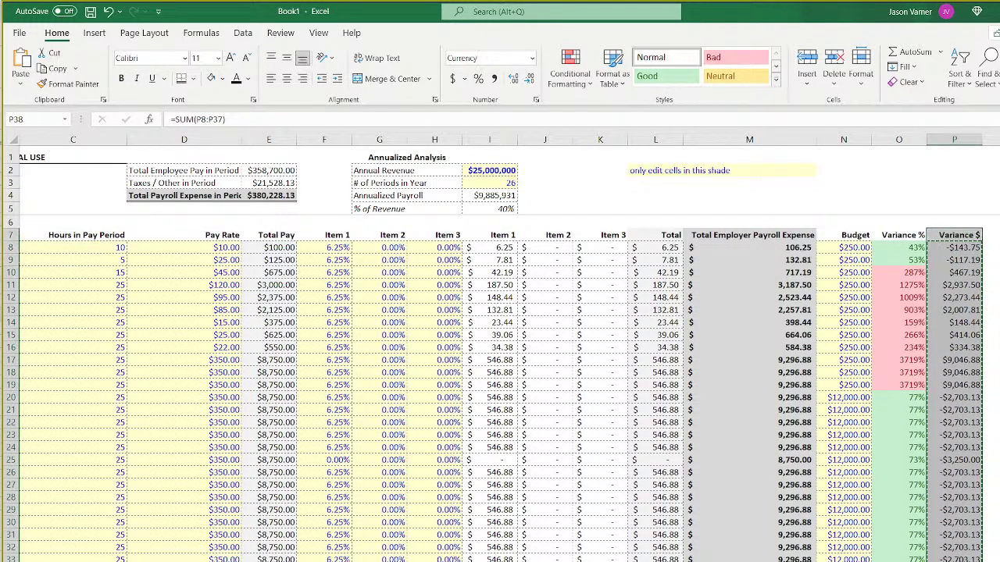
pyautogui.click(193, 78)
pyautogui.click(222, 153)
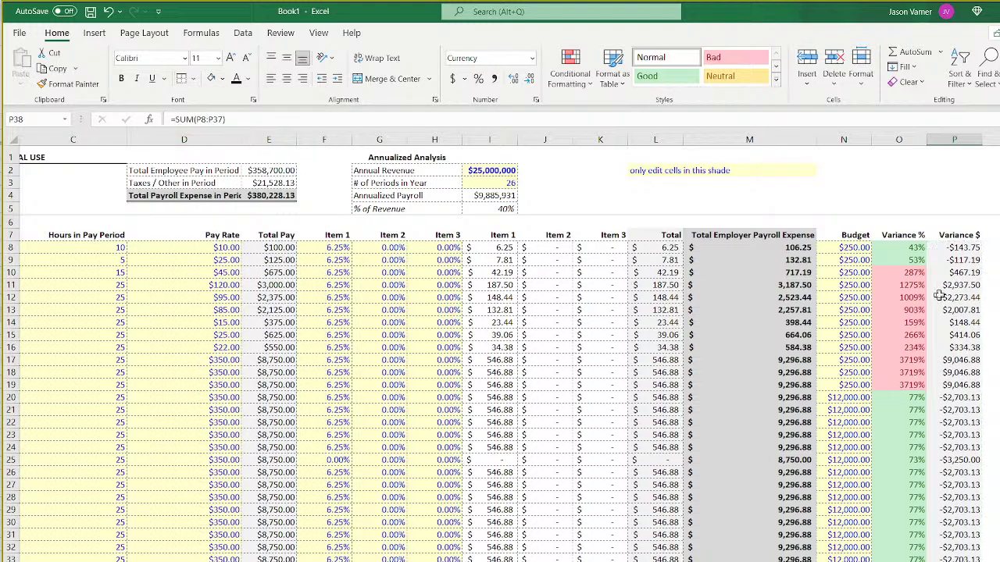
# Copy the Category 1 Variance $ column, P7 through P38, into the second employee category starting at P41.
pyautogui.moveTo(956, 234); pyautogui.dragTo(956, 559)
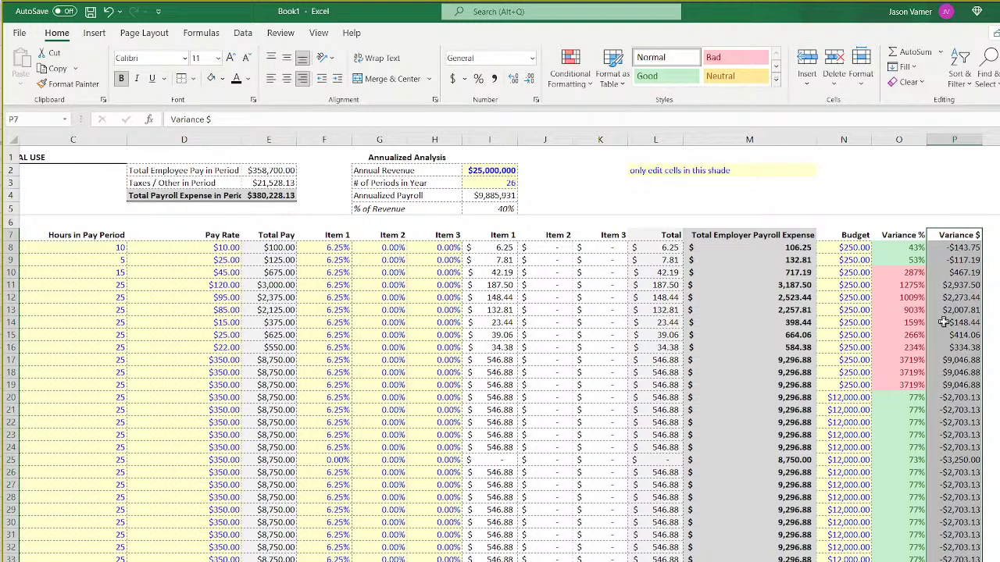
pyautogui.click(983, 358)
pyautogui.scroll(-11, 941, 312)
pyautogui.rightClick(942, 251)
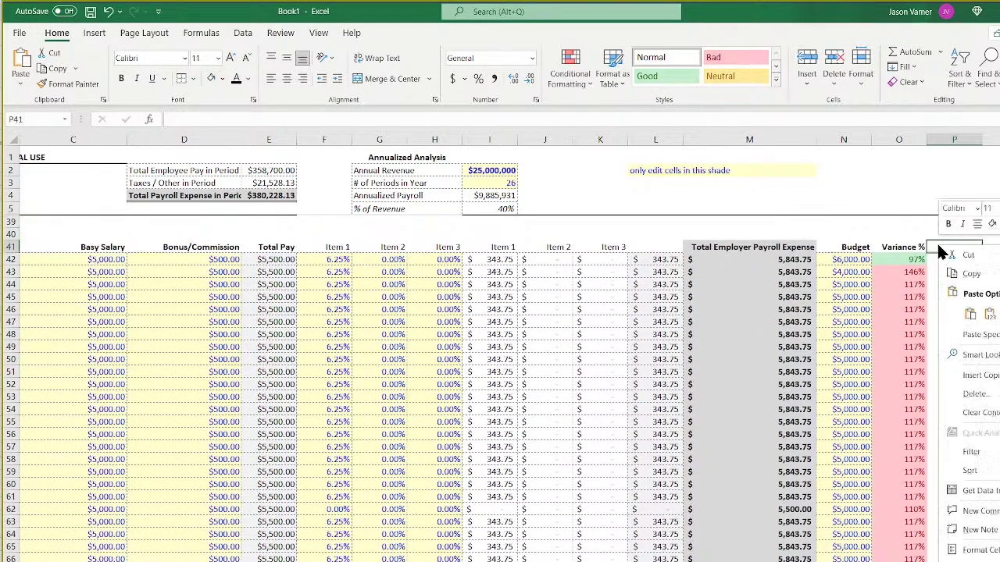
pyautogui.click(968, 314)
pyautogui.click(954, 561)
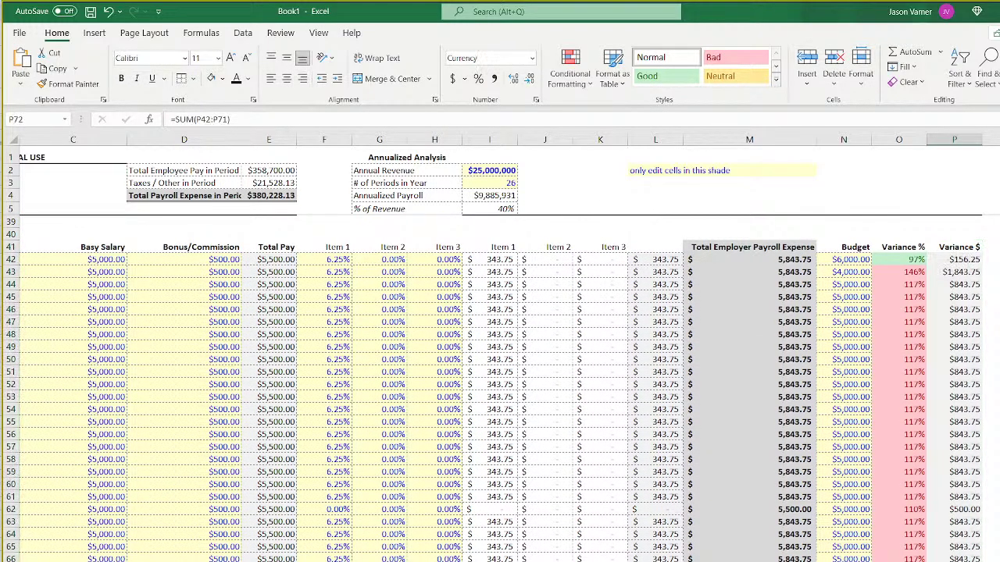
pyautogui.click(999, 561)
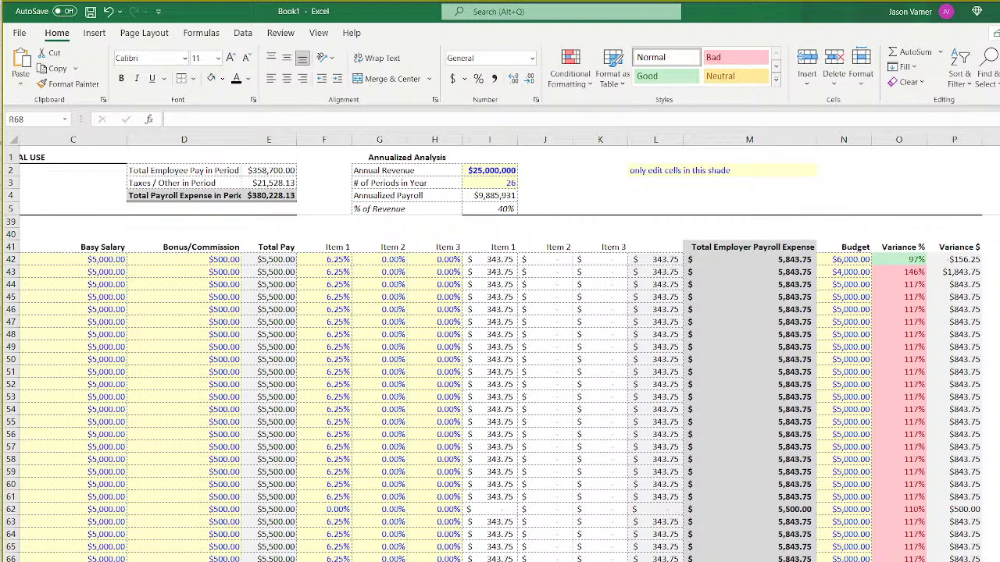
pyautogui.click(954, 561)
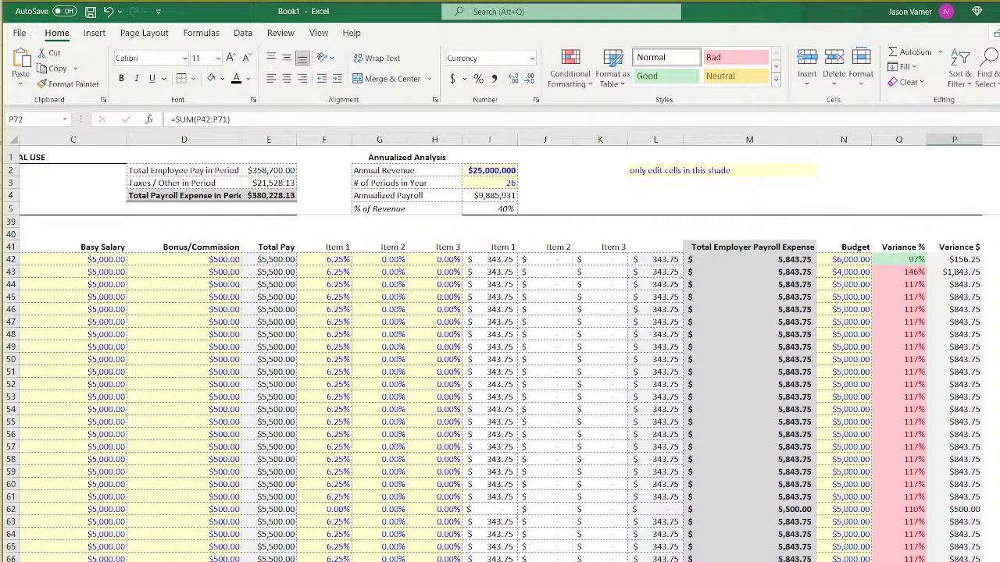
# Review the second category's Variance $ cells and the Category 1 Variance % column, and clear the pending copy.
pyautogui.moveTo(954, 247); pyautogui.dragTo(960, 484)
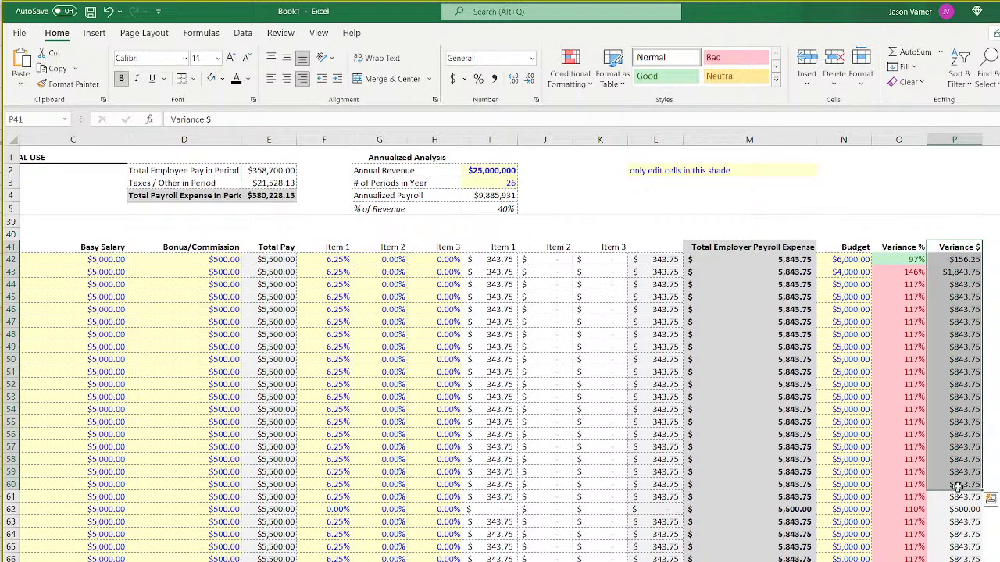
pyautogui.scroll(11, 944, 397)
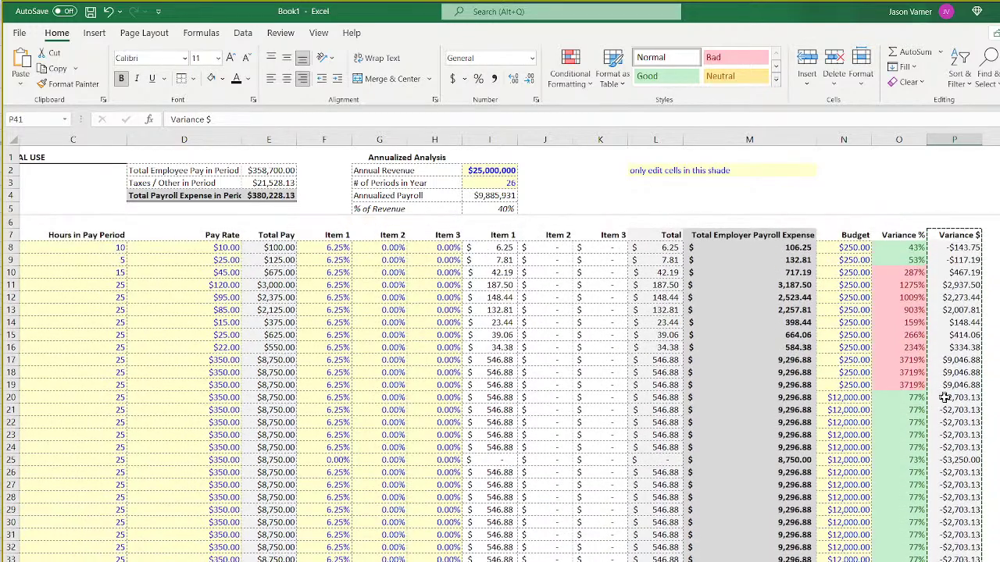
pyautogui.click(903, 237)
pyautogui.moveTo(904, 241); pyautogui.dragTo(882, 561)
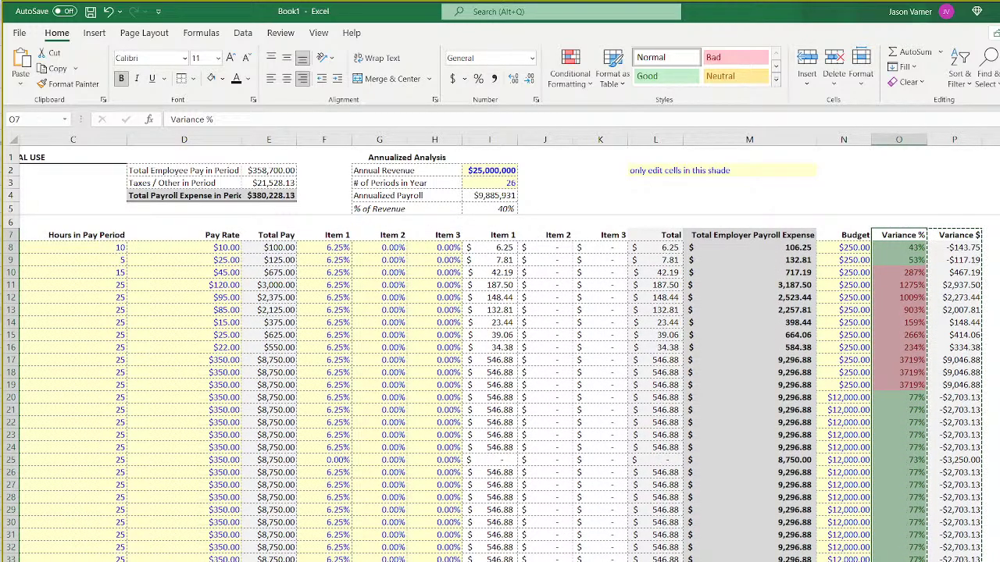
pyautogui.click(999, 523)
pyautogui.press('Escape')
pyautogui.click(989, 472)
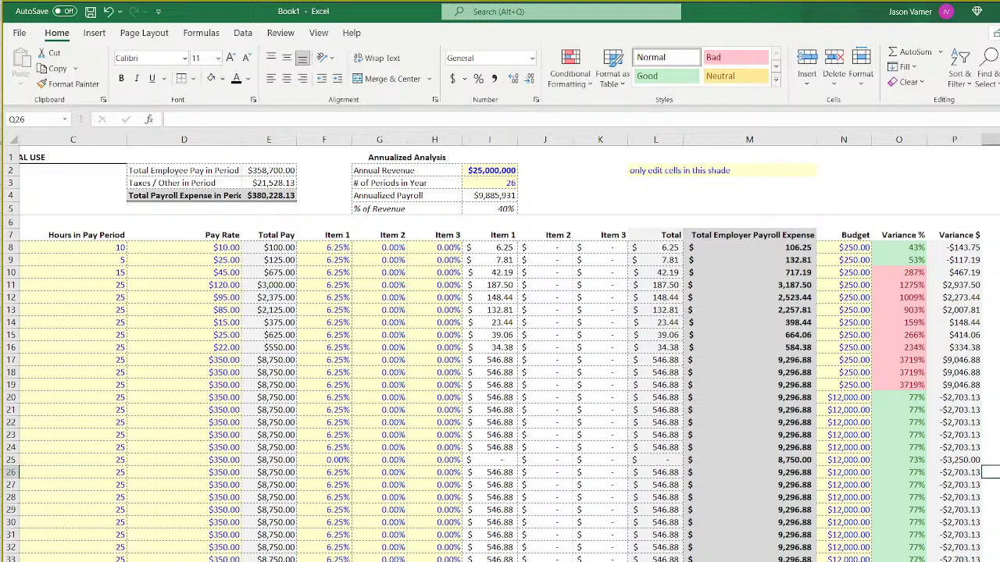
# Check the signs of the Category 1 Variance $ amounts against Variance %, including the formula in P8.
pyautogui.click(963, 561)
pyautogui.click(967, 409)
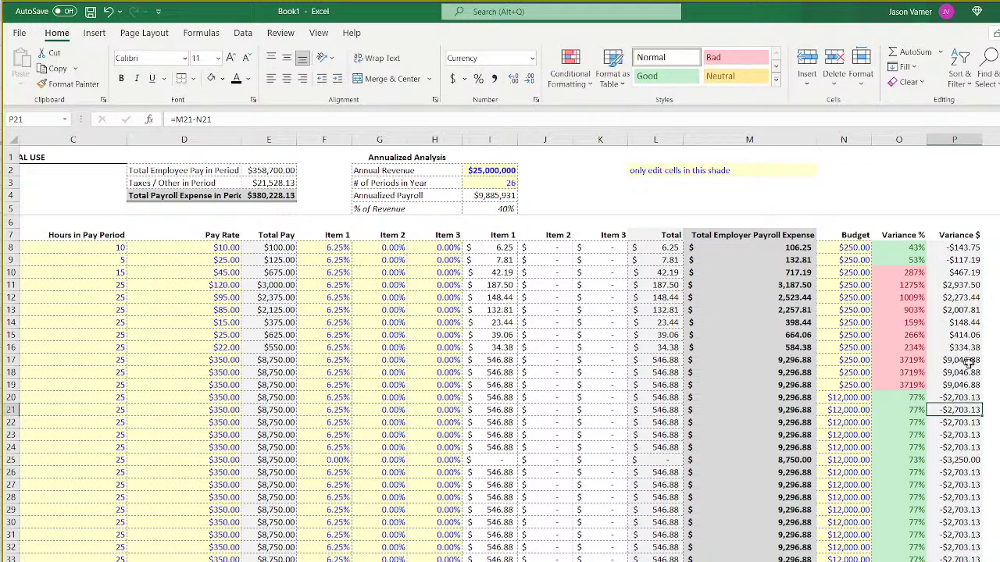
pyautogui.click(969, 363)
pyautogui.click(967, 384)
pyautogui.click(969, 337)
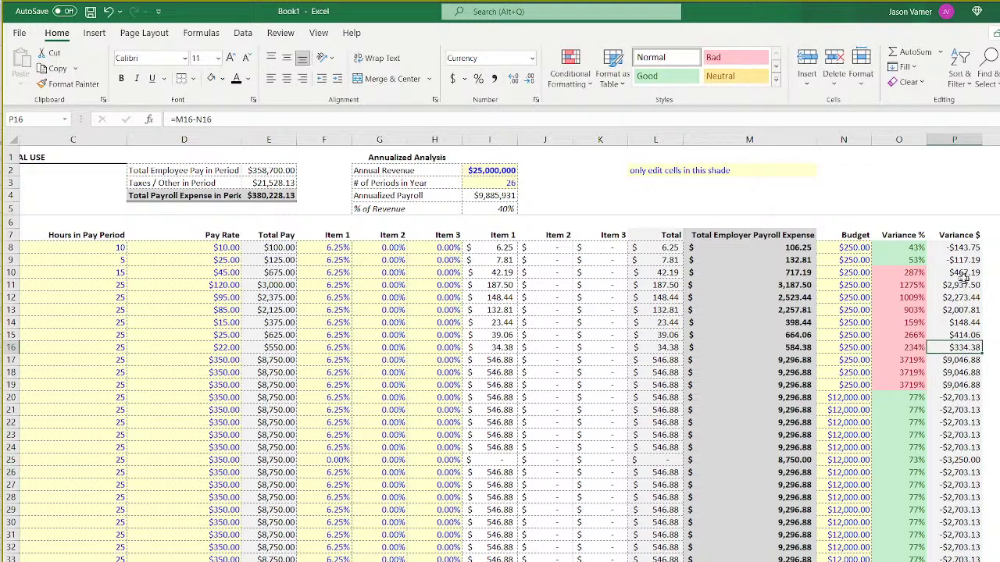
pyautogui.click(964, 283)
pyautogui.click(958, 309)
pyautogui.click(963, 409)
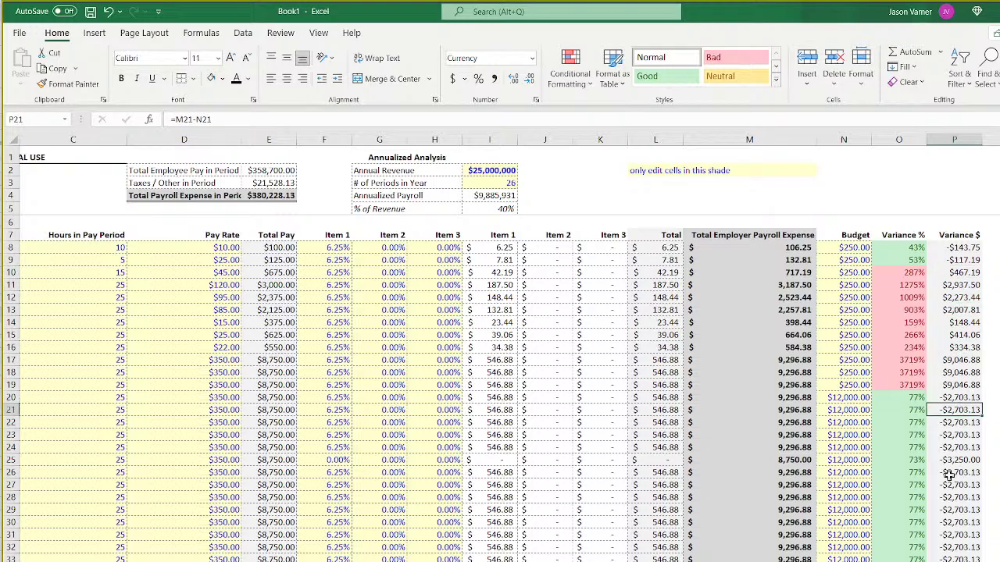
pyautogui.scroll(-8, 948, 475)
pyautogui.scroll(2, 950, 295)
pyautogui.scroll(7, 950, 296)
pyautogui.click(961, 398)
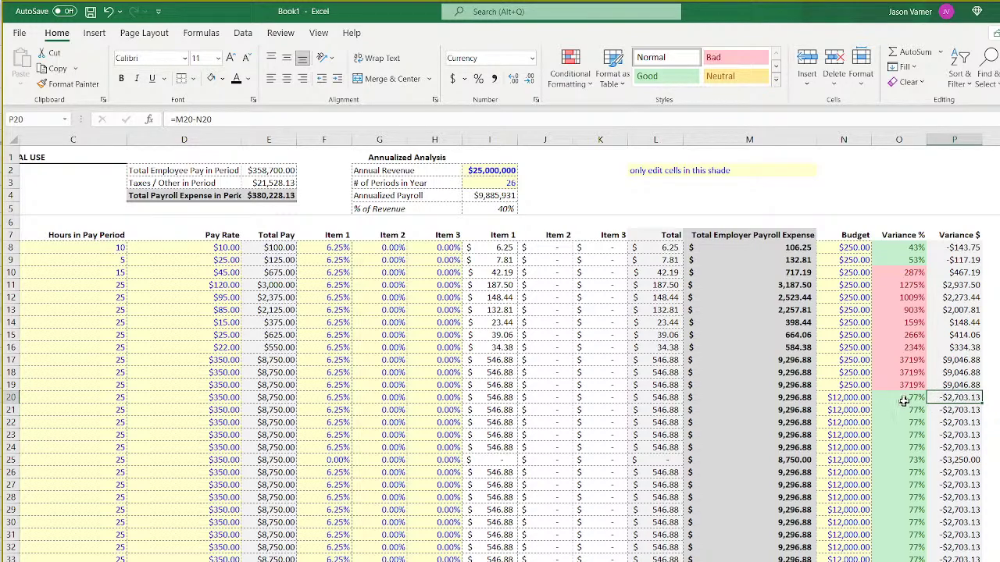
pyautogui.doubleClick(963, 248)
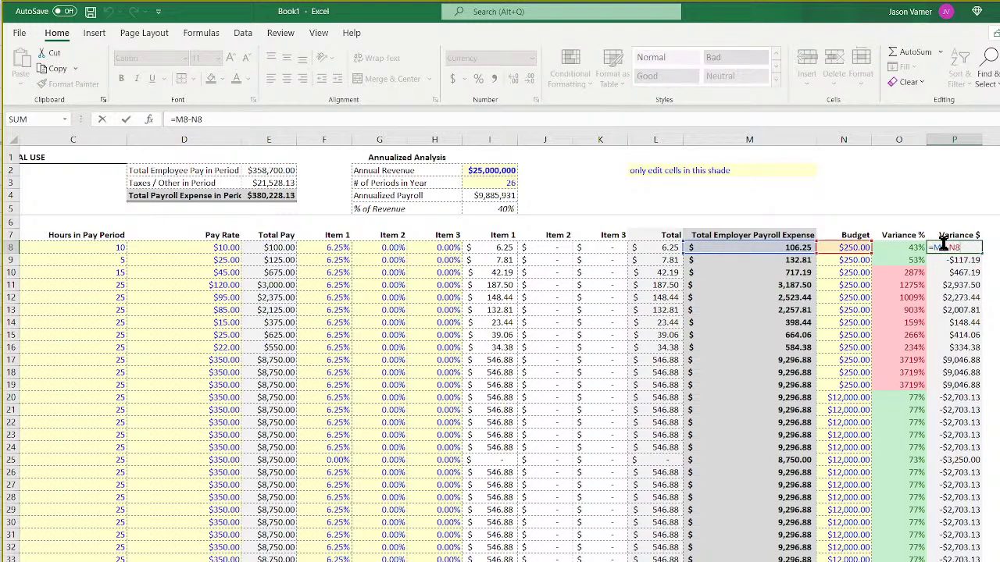
pyautogui.press('Escape')
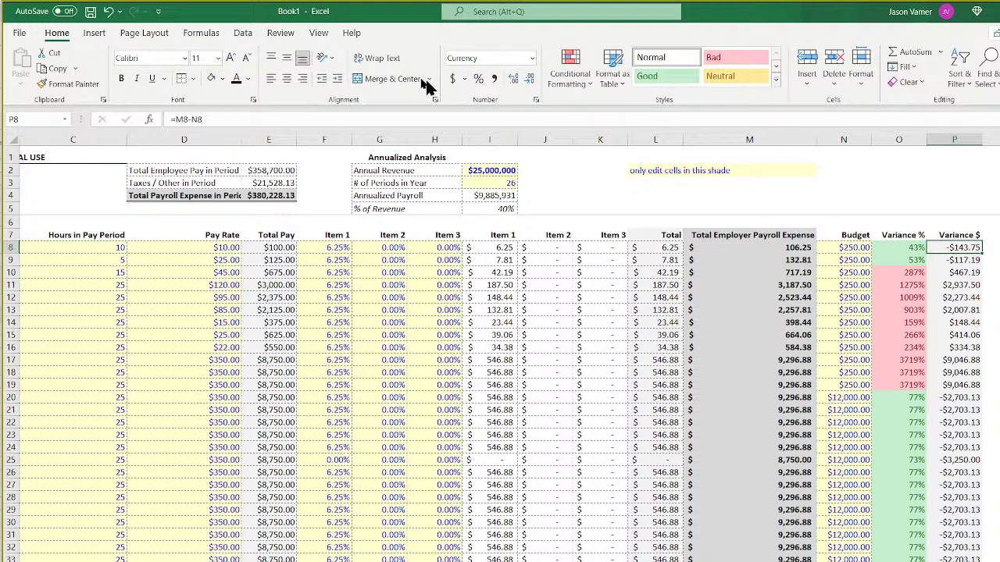
# Change the Employee 1 Variance $ formula in P8 back to budget minus payroll expense, =N8-M8.
pyautogui.click(179, 120)
pyautogui.press('BackSpace')
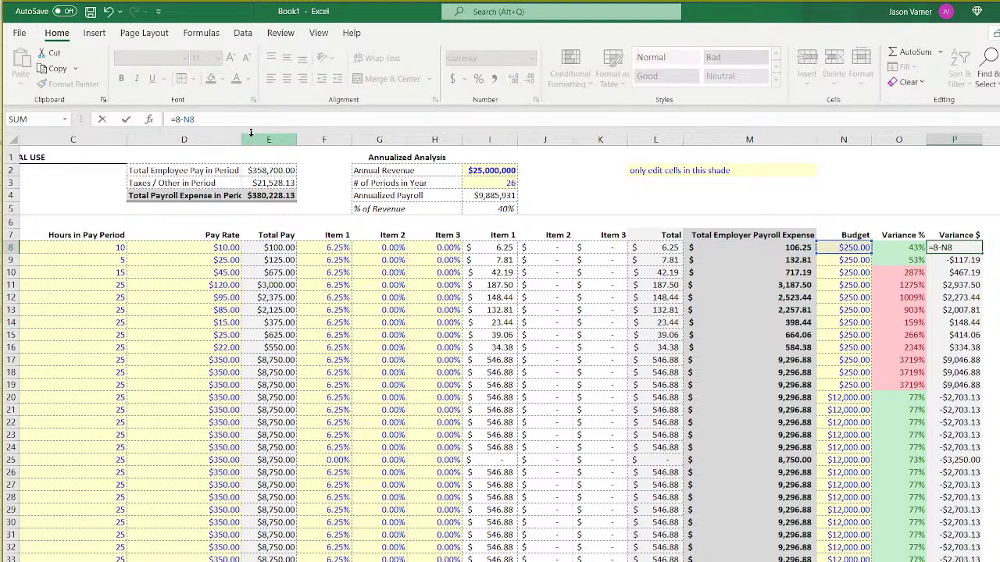
pyautogui.write('n')
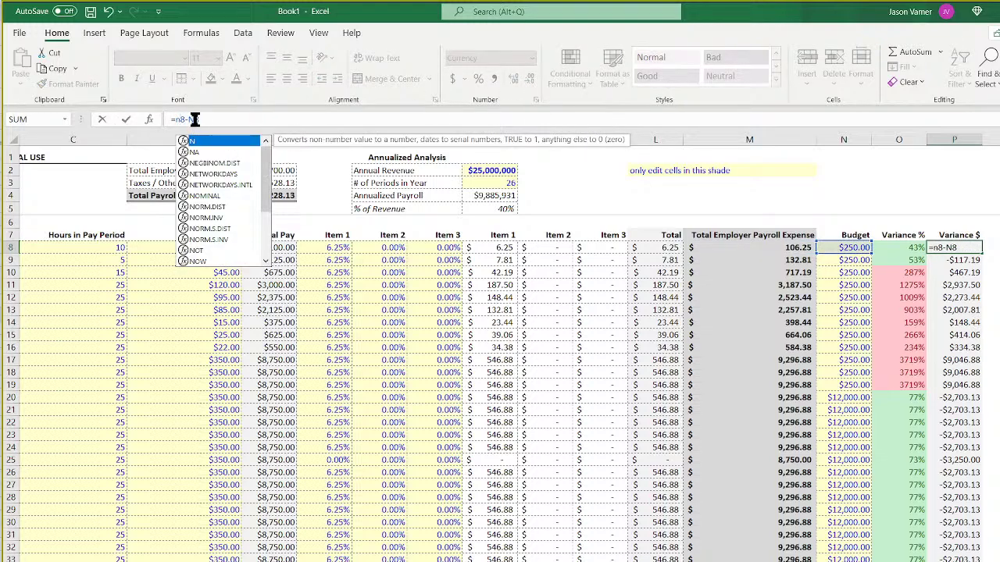
pyautogui.click(196, 119)
pyautogui.press('BackSpace')
pyautogui.press('BackSpace')
pyautogui.write('m8')
pyautogui.press('Return')
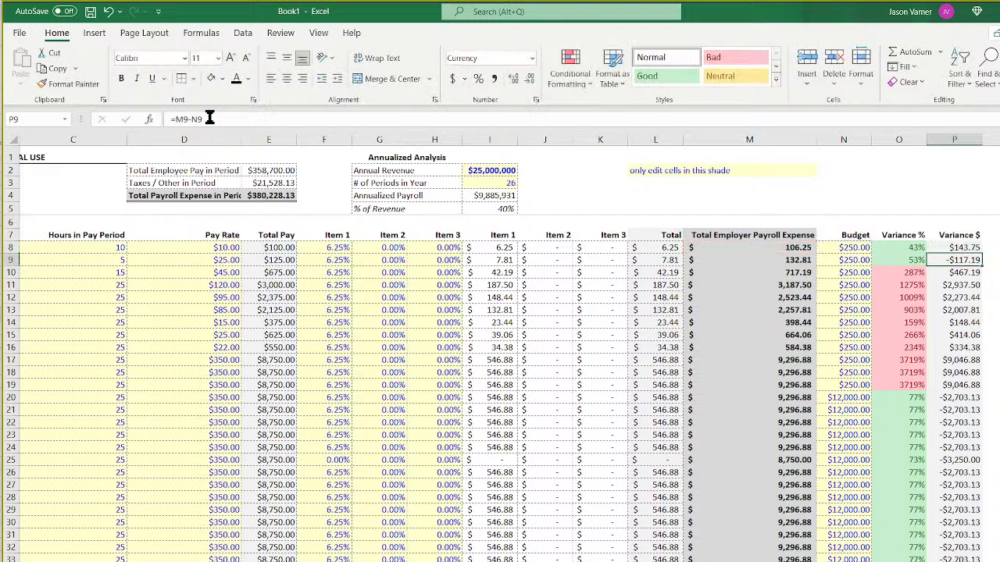
# Fill the P8 Variance $ formula down through P37 and check the amounts in P11, P13 and P17.
pyautogui.click(954, 248)
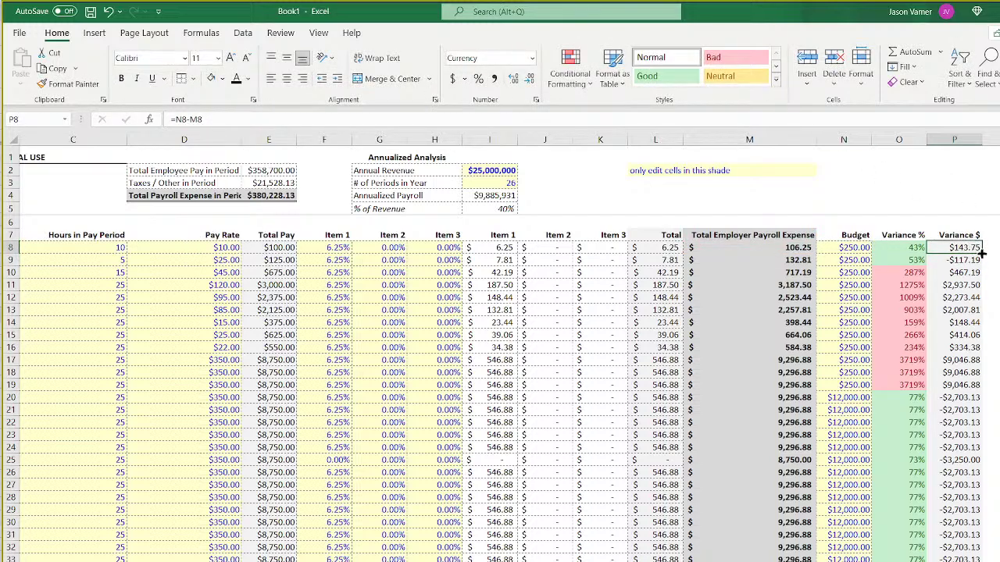
pyautogui.moveTo(981, 253); pyautogui.dragTo(983, 552)
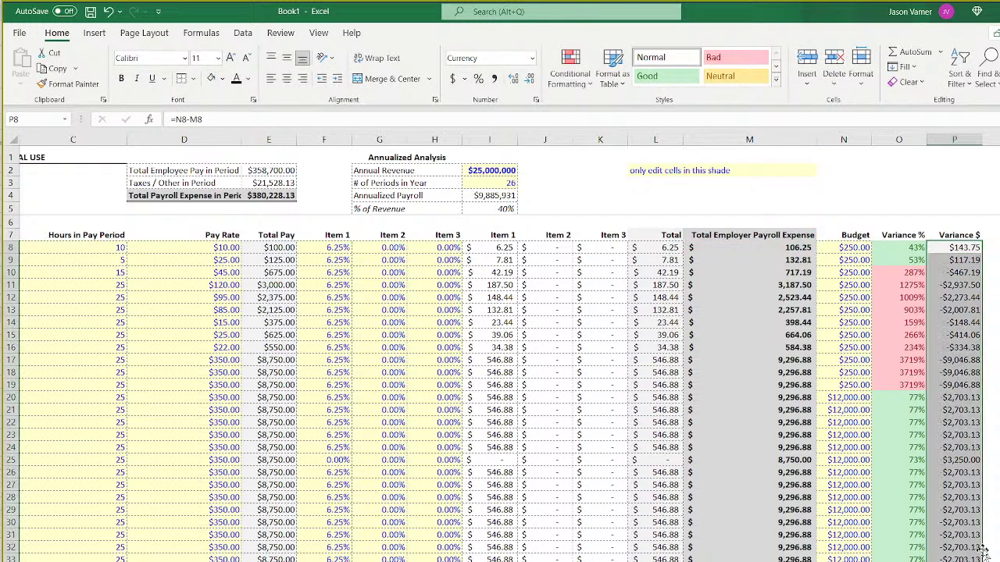
pyautogui.click(967, 285)
pyautogui.click(964, 311)
pyautogui.click(965, 360)
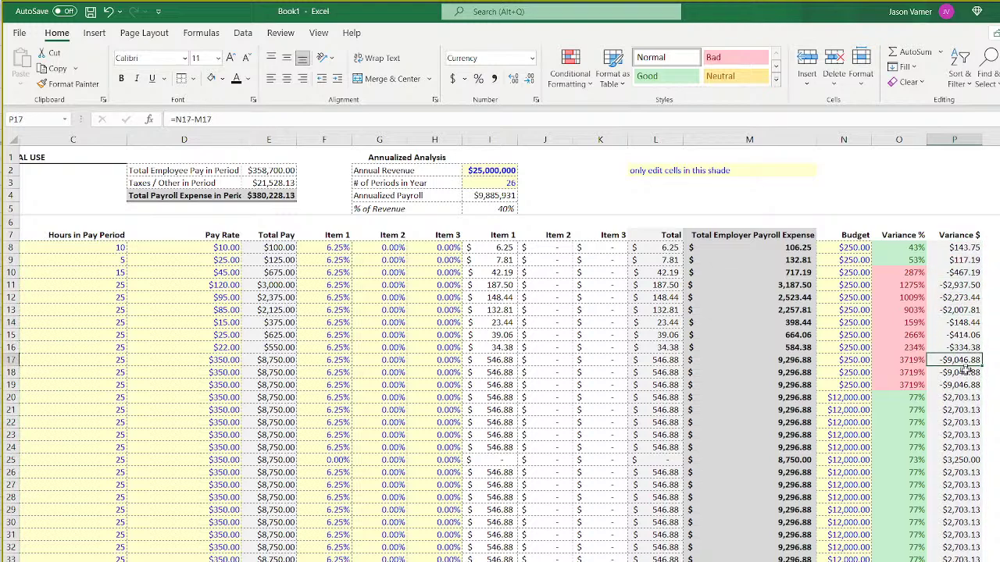
# Copy the Variance $ formulas in P8:P37 into the second category's Variance $ column, starting at P42.
pyautogui.moveTo(963, 248); pyautogui.dragTo(962, 556)
pyautogui.rightClick(961, 435)
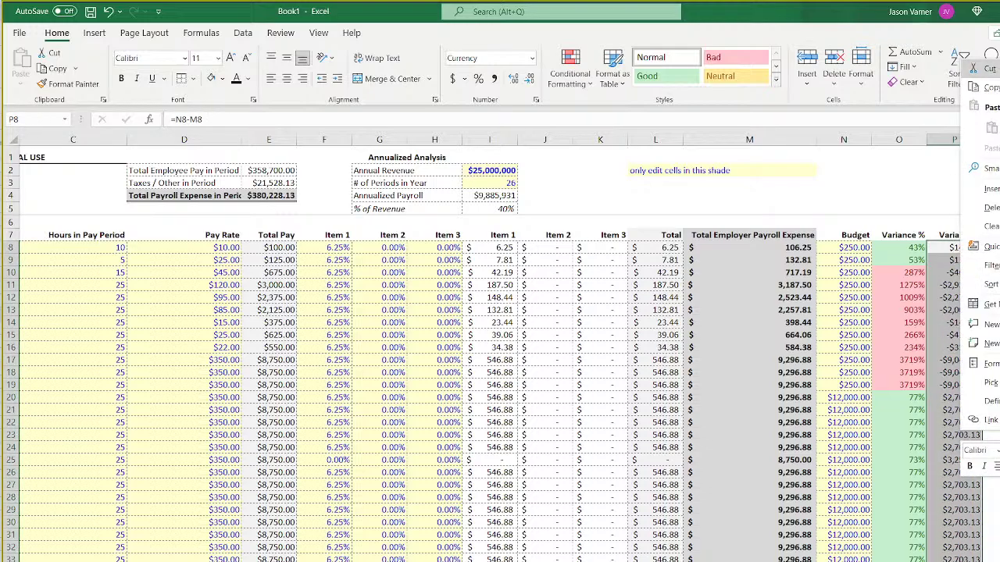
pyautogui.click(986, 87)
pyautogui.scroll(-7, 969, 468)
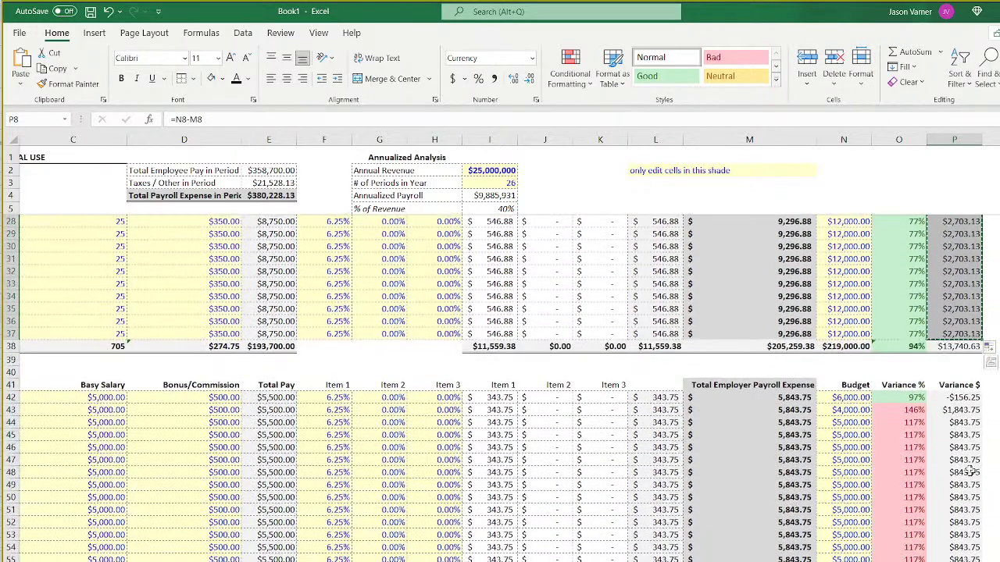
pyautogui.rightClick(957, 400)
pyautogui.click(983, 95)
pyautogui.scroll(-4, 961, 235)
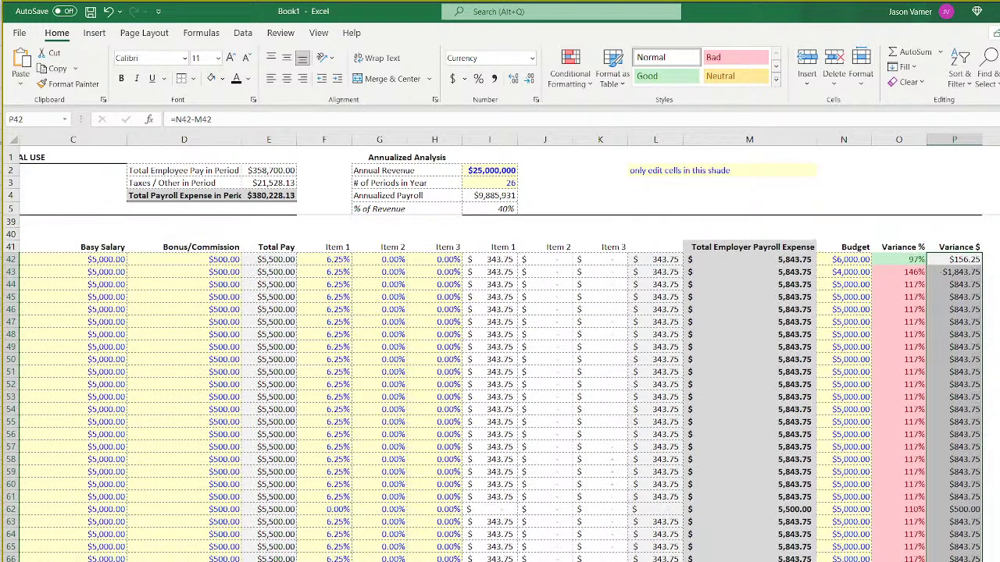
# Copy the first category's Variance $ total in P38 to the second category's total cell, P72.
pyautogui.scroll(4, 961, 258)
pyautogui.rightClick(965, 347)
pyautogui.click(989, 372)
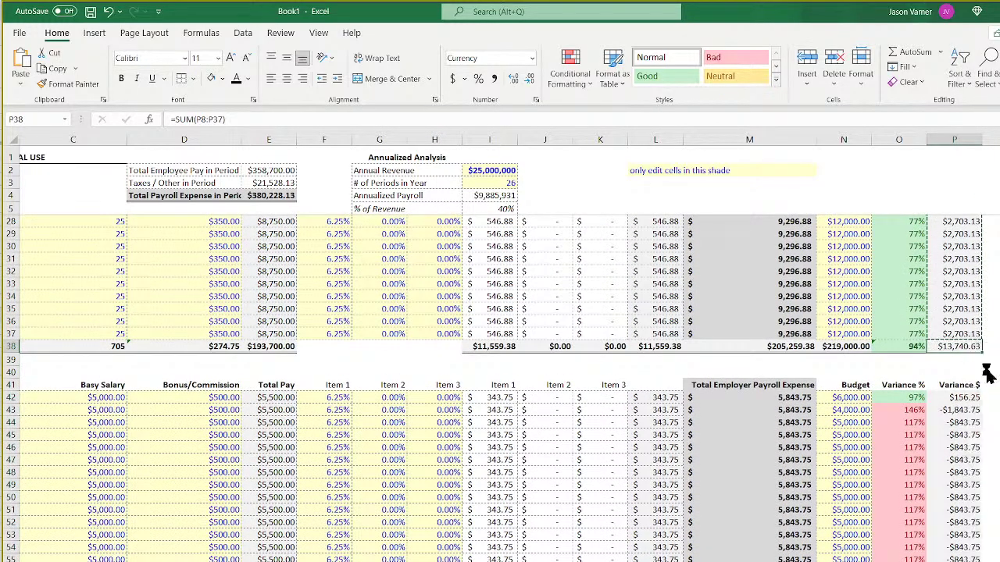
pyautogui.scroll(-7, 976, 461)
pyautogui.rightClick(961, 496)
pyautogui.click(988, 194)
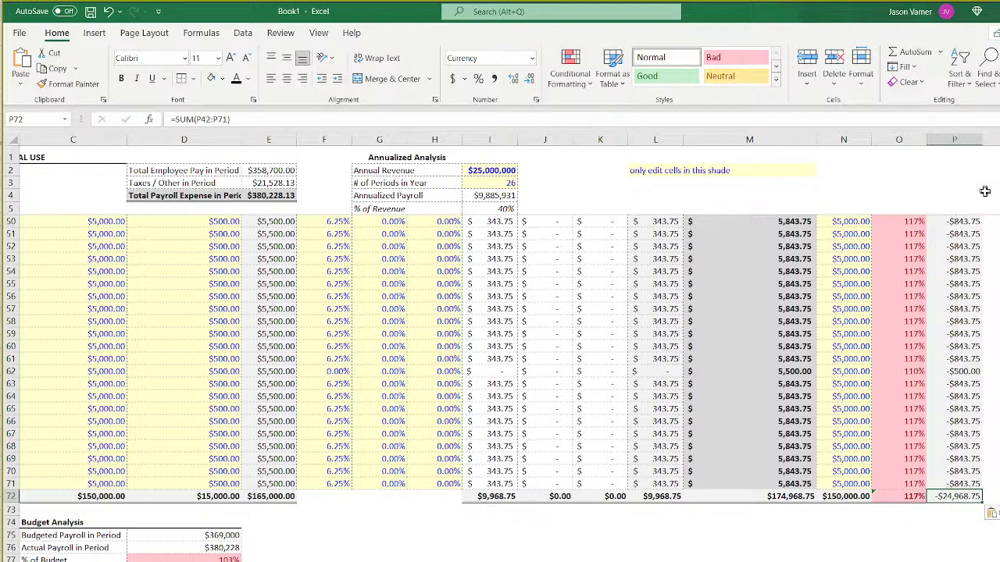
# Add both categories' Variance $ totals in P74 with the formula =P72+P38.
pyautogui.click(956, 535)
pyautogui.scroll(7, 958, 500)
pyautogui.scroll(-7, 959, 488)
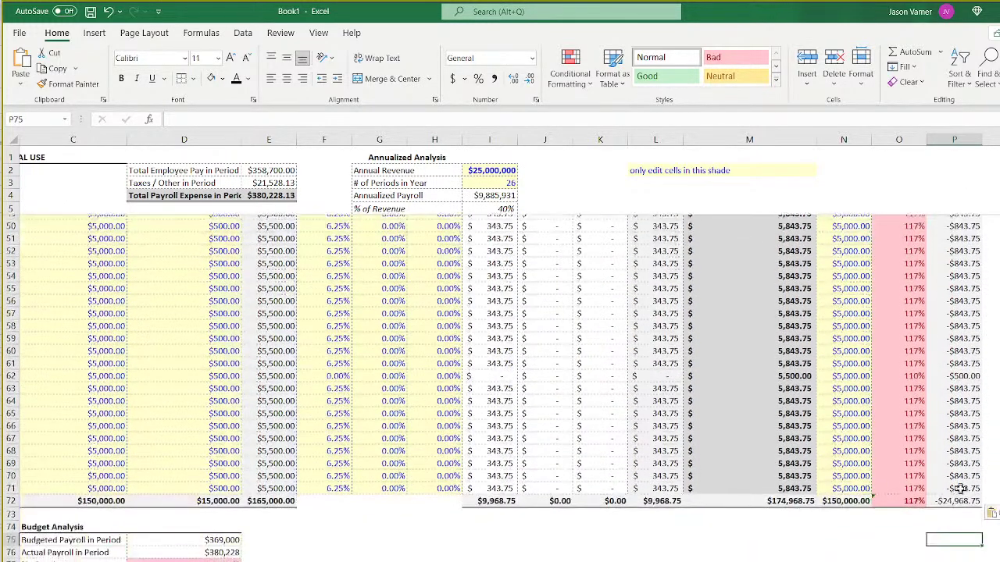
pyautogui.click(953, 521)
pyautogui.write('=')
pyautogui.click(955, 496)
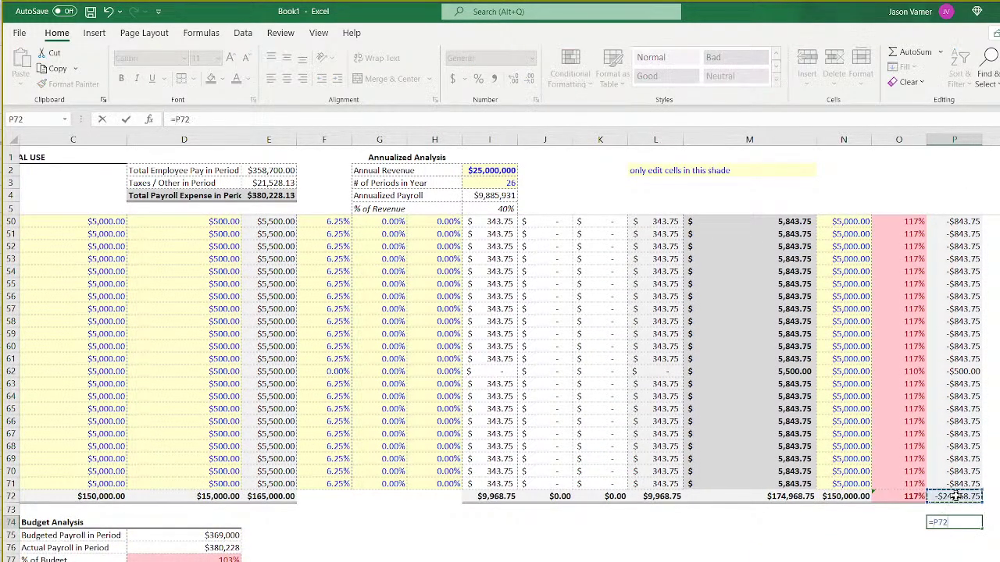
pyautogui.write('+')
pyautogui.scroll(7, 955, 497)
pyautogui.click(958, 344)
pyautogui.scroll(-7, 958, 344)
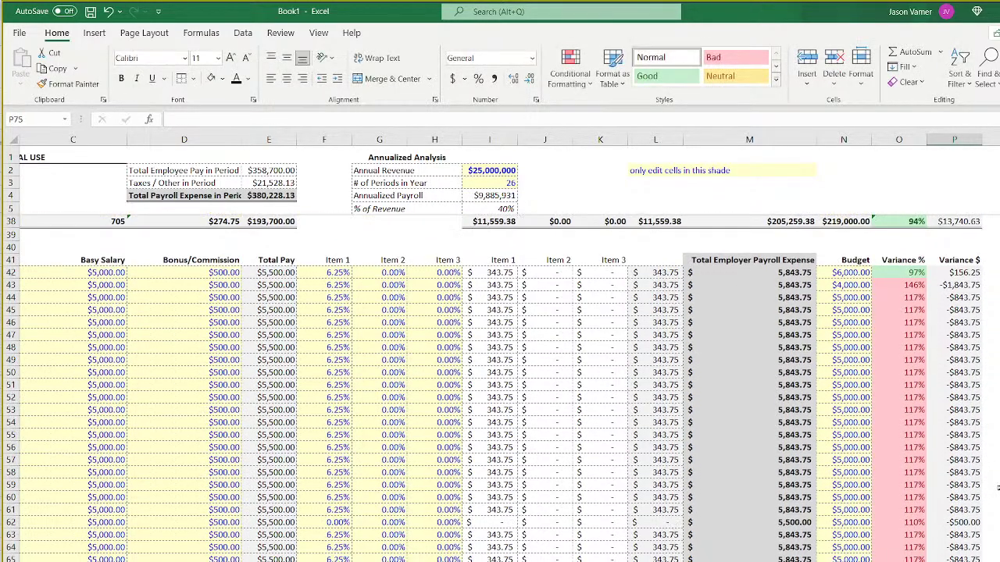
pyautogui.press('Tab')
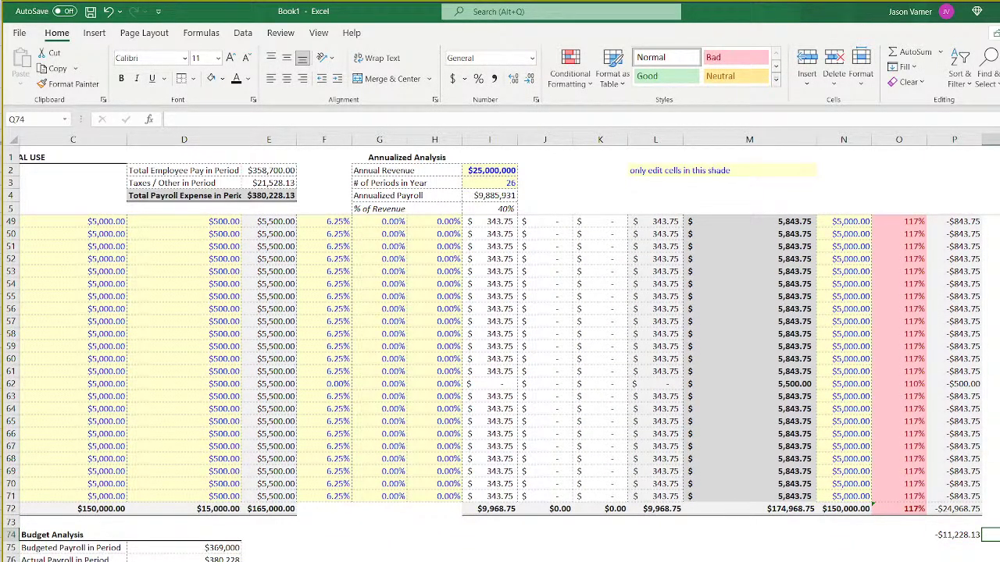
# Try dividing the combined variance by the budgeted payroll in Q74 with =P74/D75, and delete that formula.
pyautogui.write('=')
pyautogui.click(957, 535)
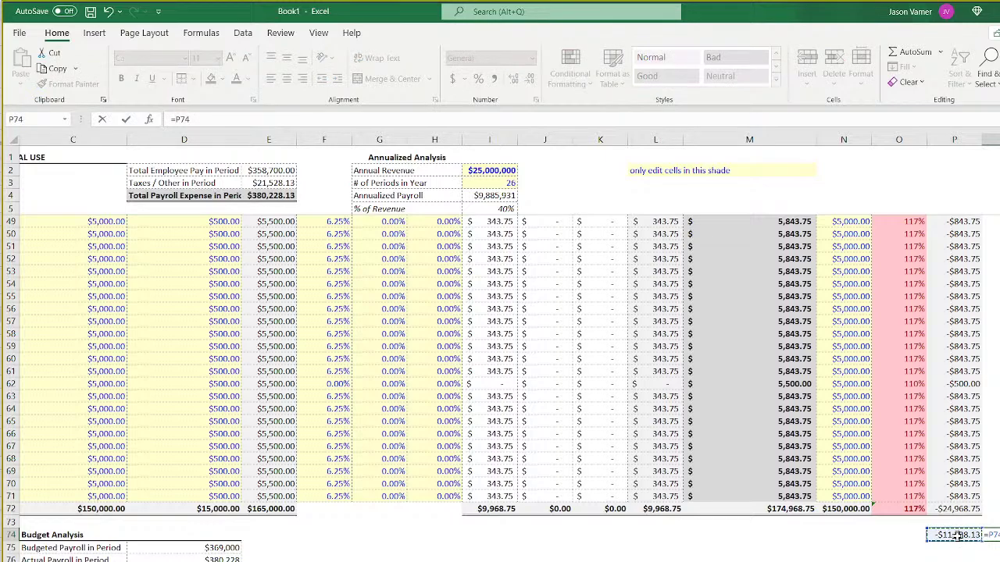
pyautogui.write('/')
pyautogui.click(219, 549)
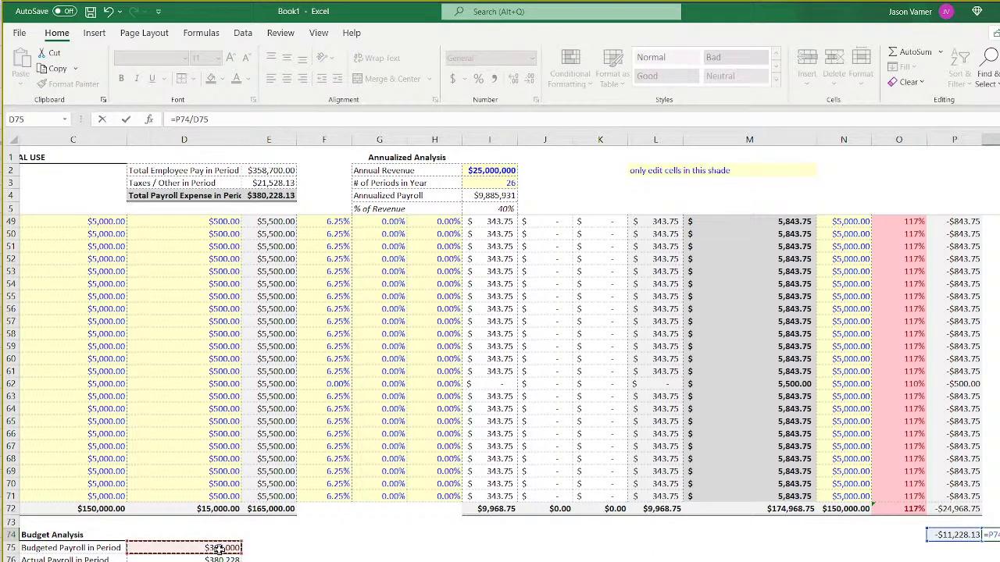
pyautogui.press('Return')
pyautogui.press('Up')
pyautogui.click(211, 561)
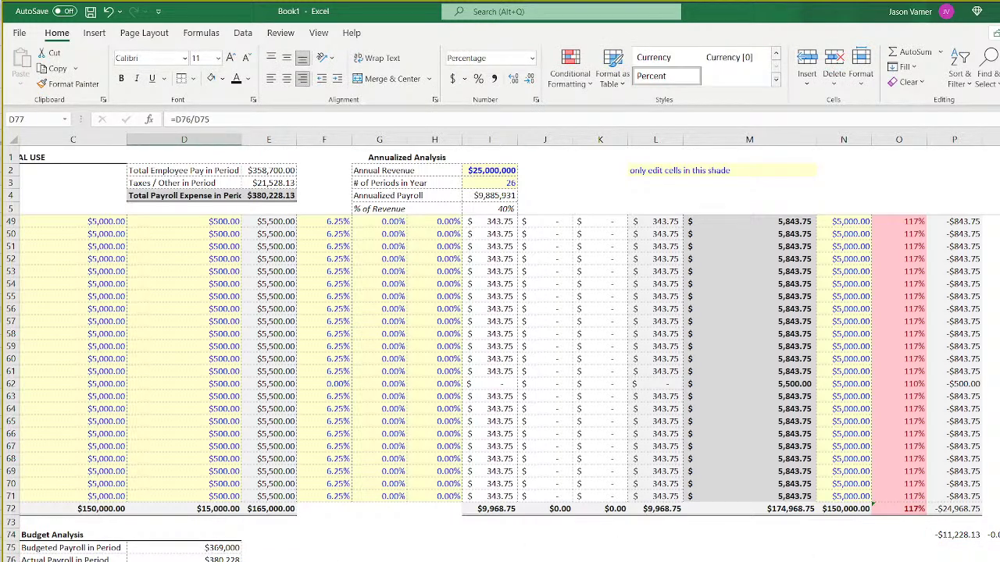
pyautogui.click(993, 535)
pyautogui.press('Delete')
pyautogui.press('Return')
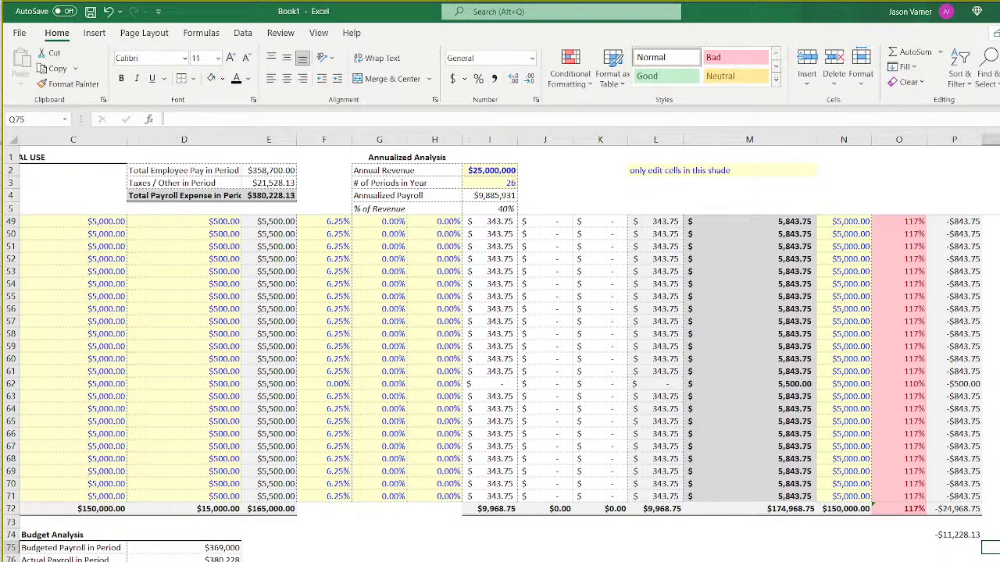
# Label the combined variance in Q74 as "Total (negative is bad)".
pyautogui.click(992, 536)
pyautogui.write('Total (negative is bad')
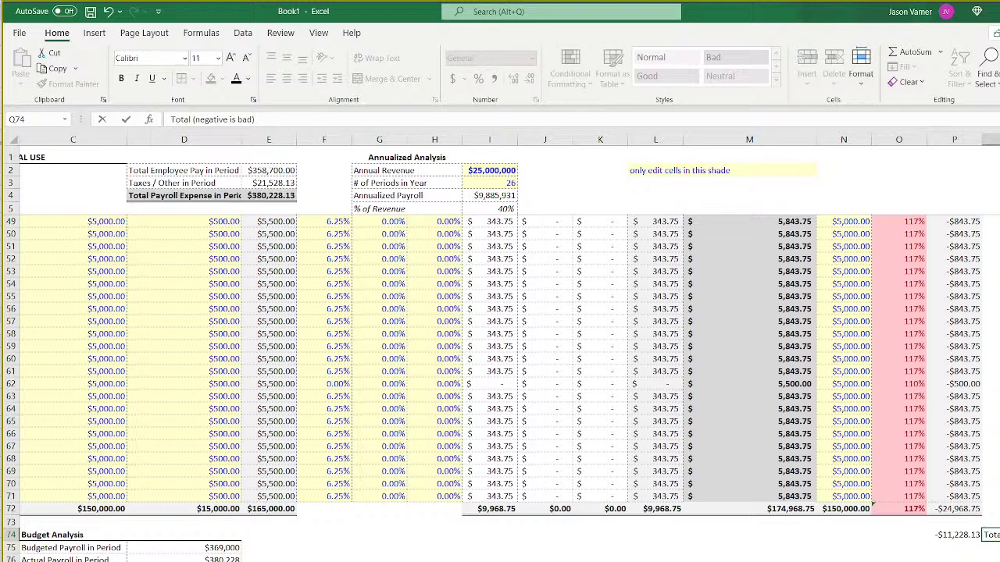
pyautogui.press('Return')
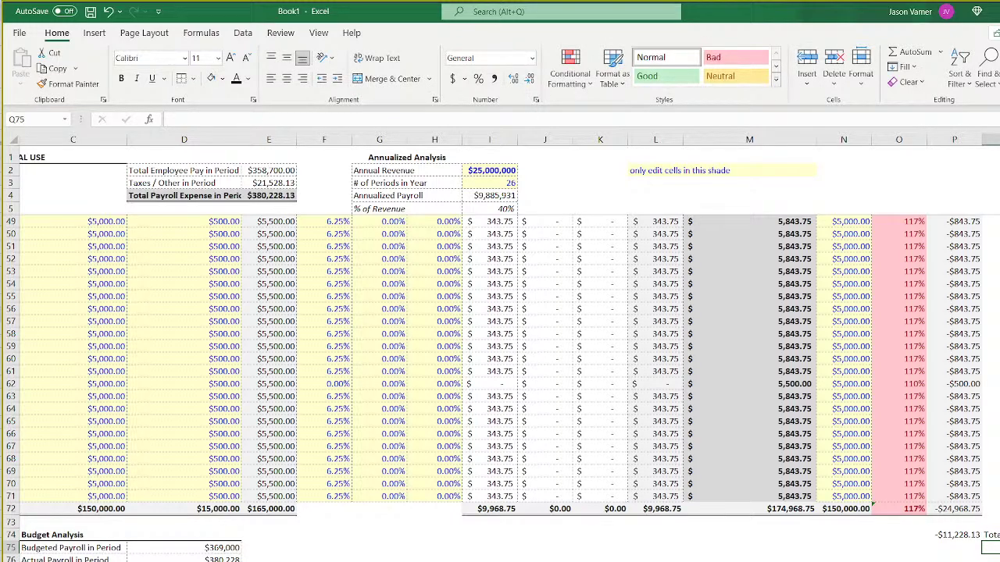
# Give the combined variance cell P74 a top and thick bottom border and bold text.
pyautogui.click(956, 535)
pyautogui.click(193, 79)
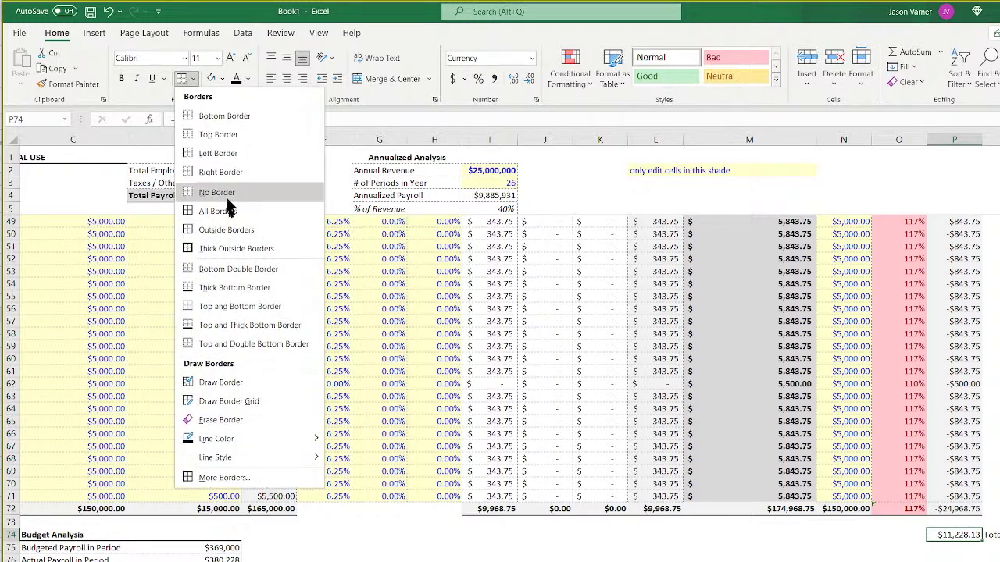
pyautogui.click(253, 327)
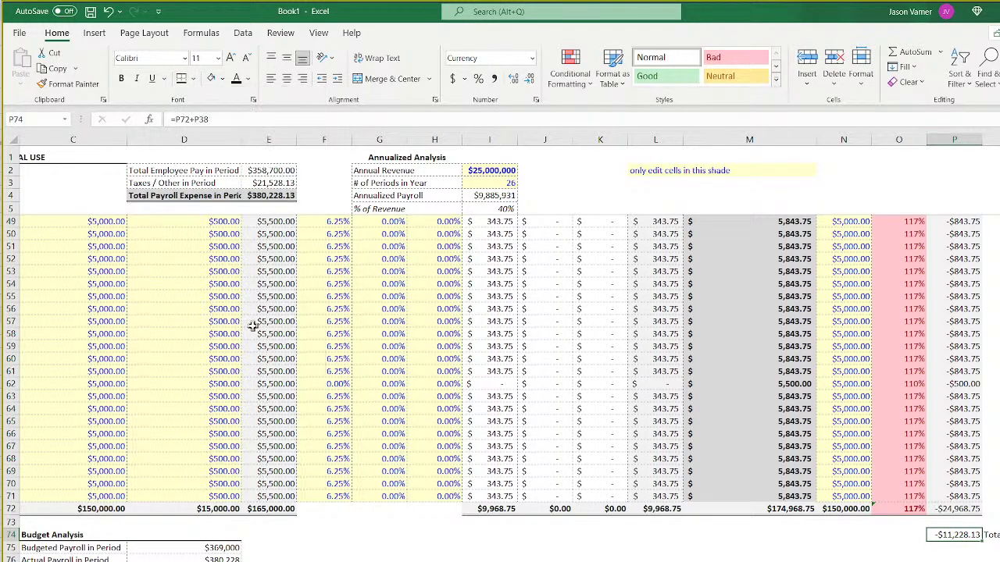
pyautogui.click(122, 79)
pyautogui.click(898, 561)
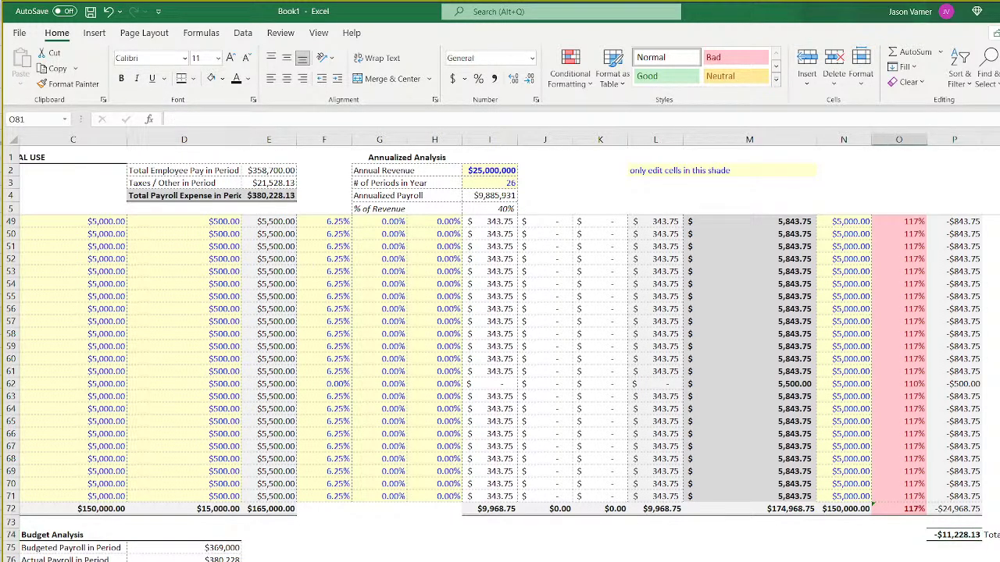
# Add a conditional format to P74 that shows values greater than 0 in Green Fill with Dark Green Text.
pyautogui.click(951, 537)
pyautogui.click(566, 90)
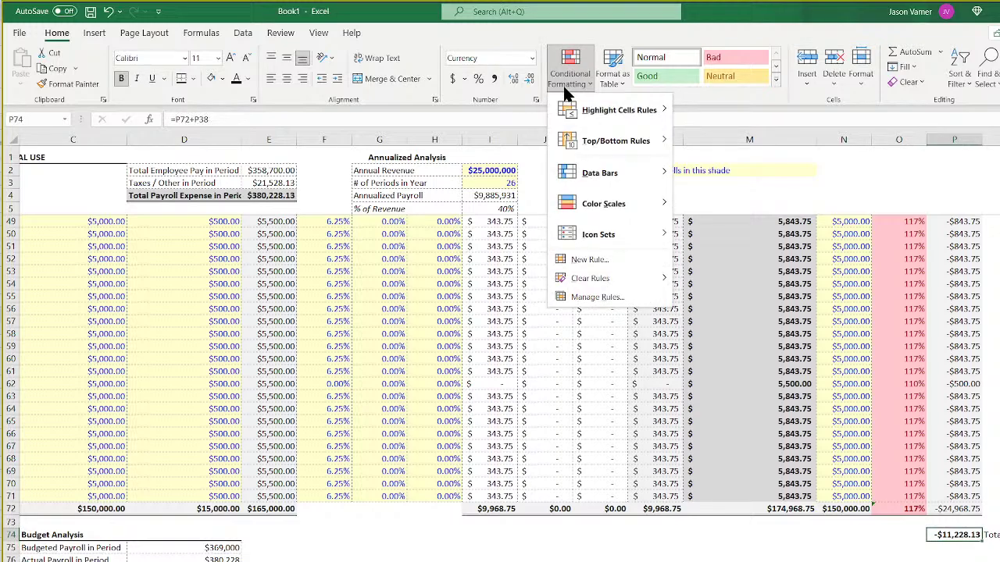
pyautogui.moveTo(614, 113)
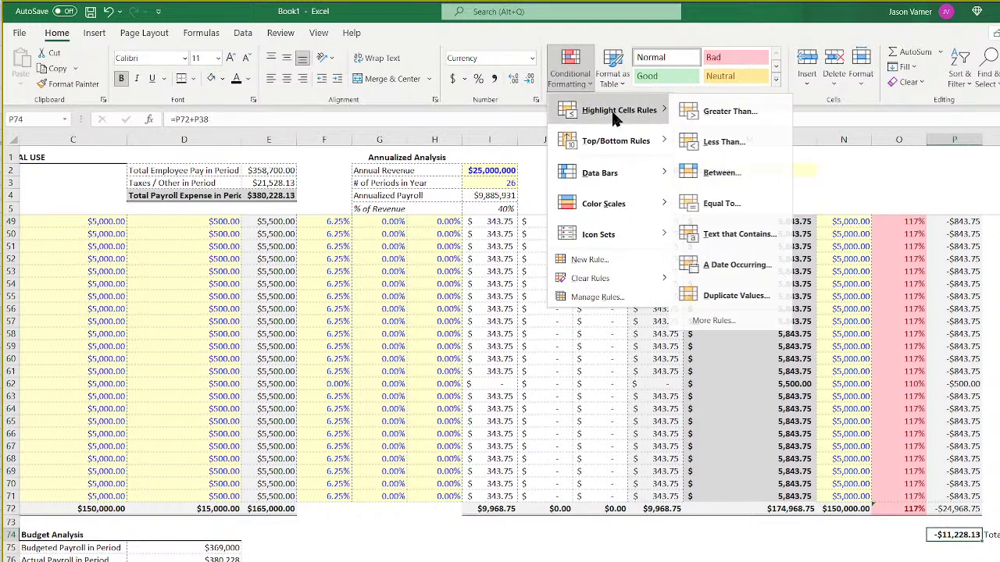
pyautogui.click(734, 112)
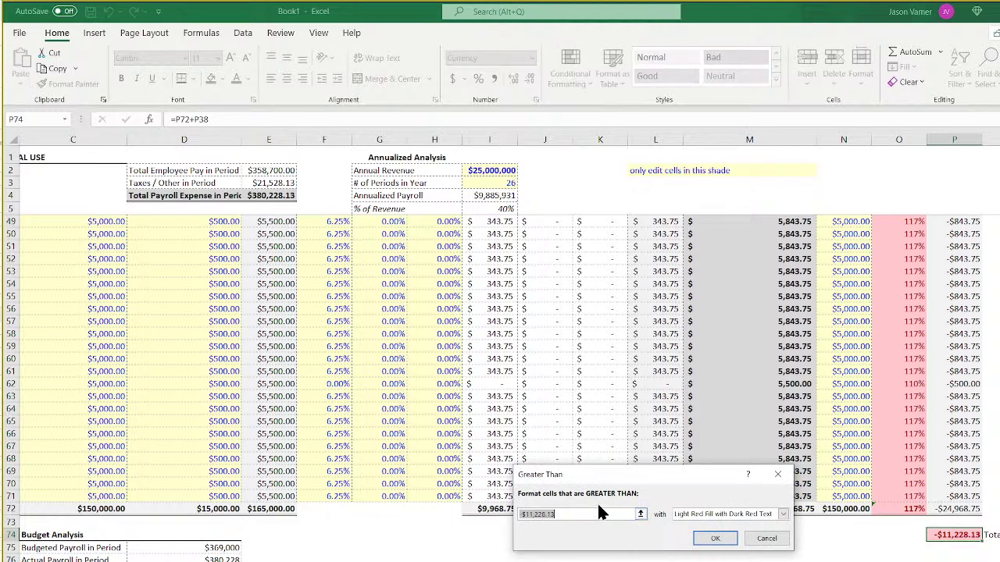
pyautogui.write('0')
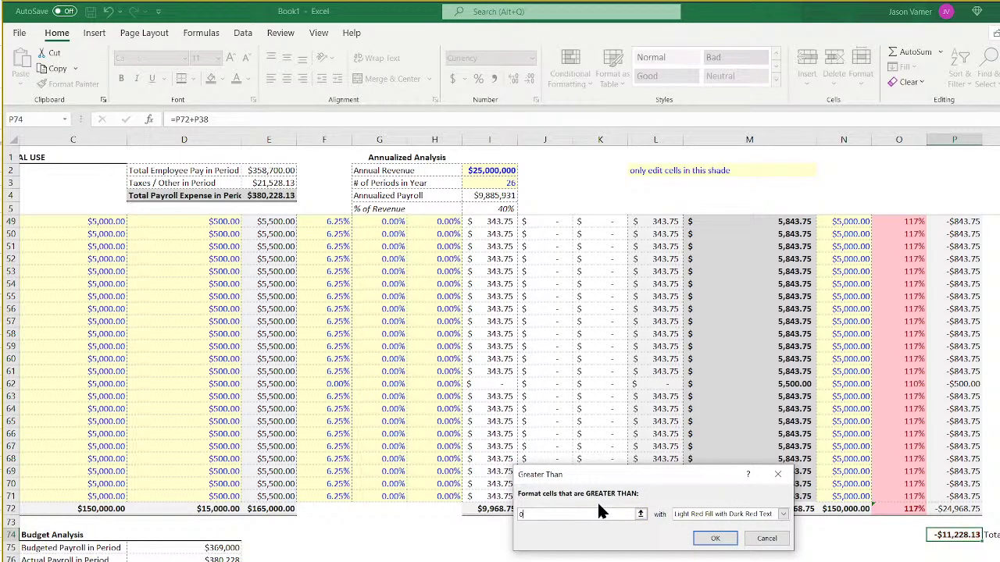
pyautogui.click(733, 516)
pyautogui.click(719, 549)
pyautogui.click(715, 538)
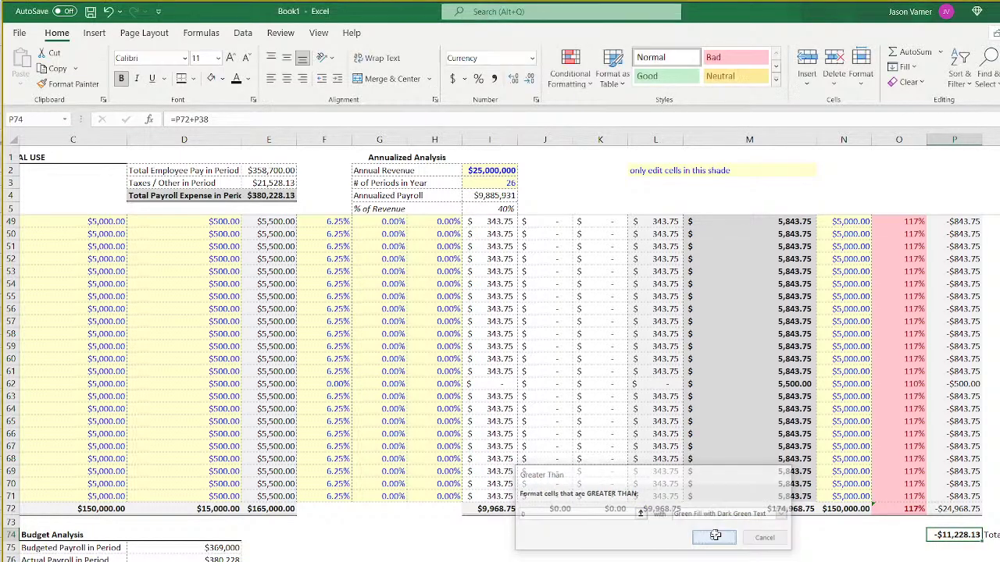
# Add a conditional format to P74 that shows values less than 0 in Light Red Fill with Dark Red Text.
pyautogui.click(570, 69)
pyautogui.moveTo(600, 109)
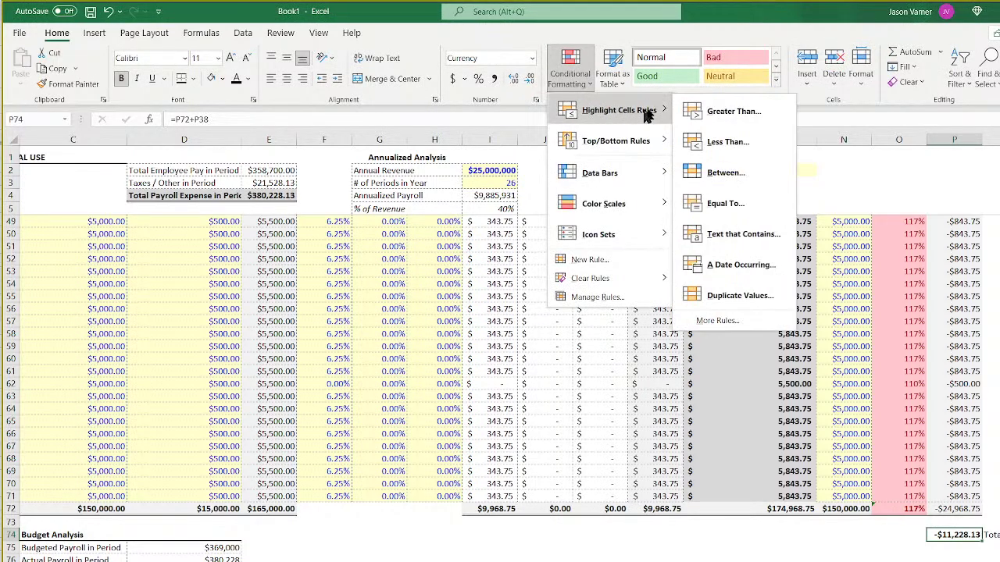
pyautogui.click(728, 141)
pyautogui.write('0')
pyautogui.click(707, 514)
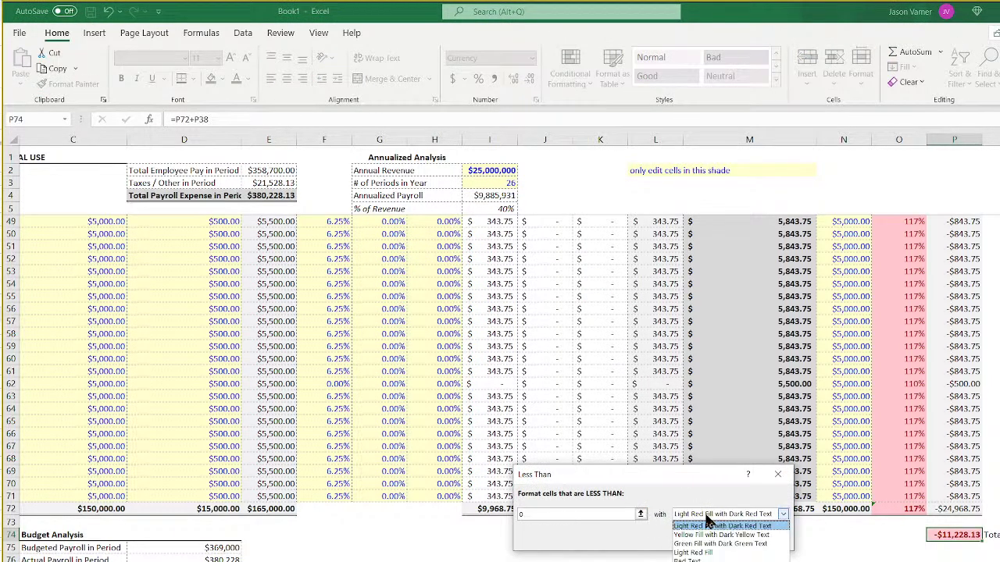
pyautogui.click(706, 535)
pyautogui.click(715, 537)
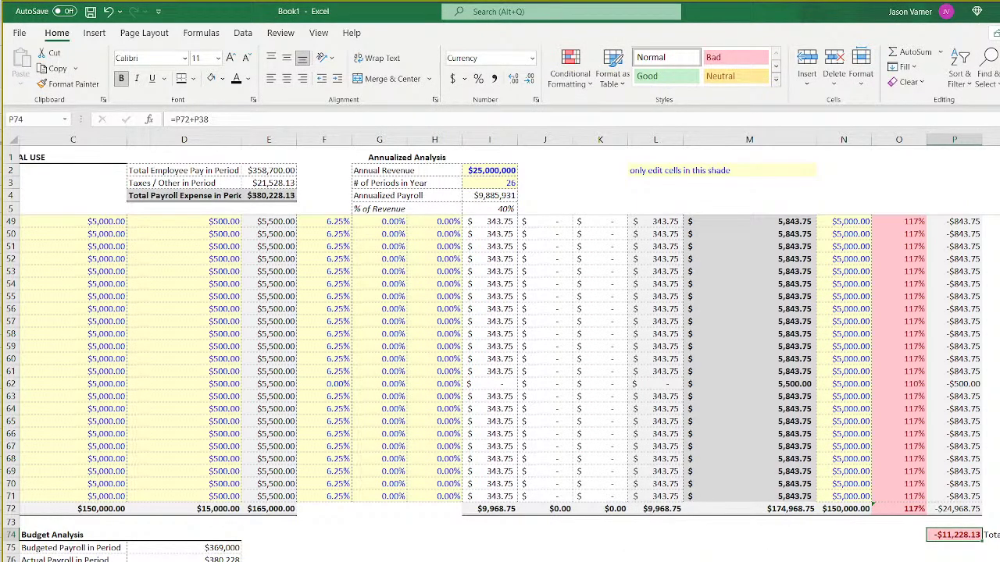
pyautogui.click(898, 561)
# Add a conditional format to P74 for values equal to 0, using a custom format with its own font color.
pyautogui.click(955, 536)
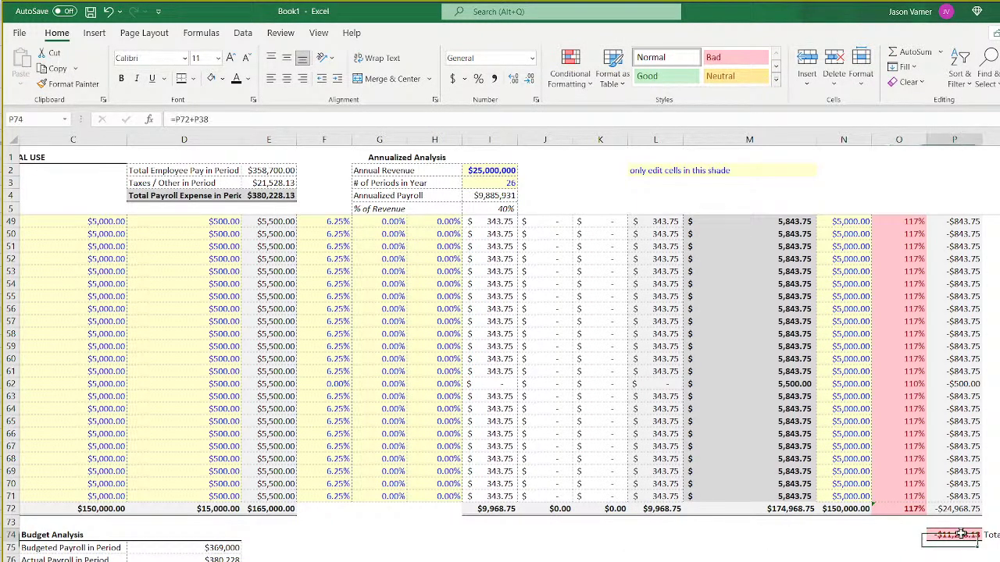
pyautogui.click(570, 78)
pyautogui.moveTo(621, 110)
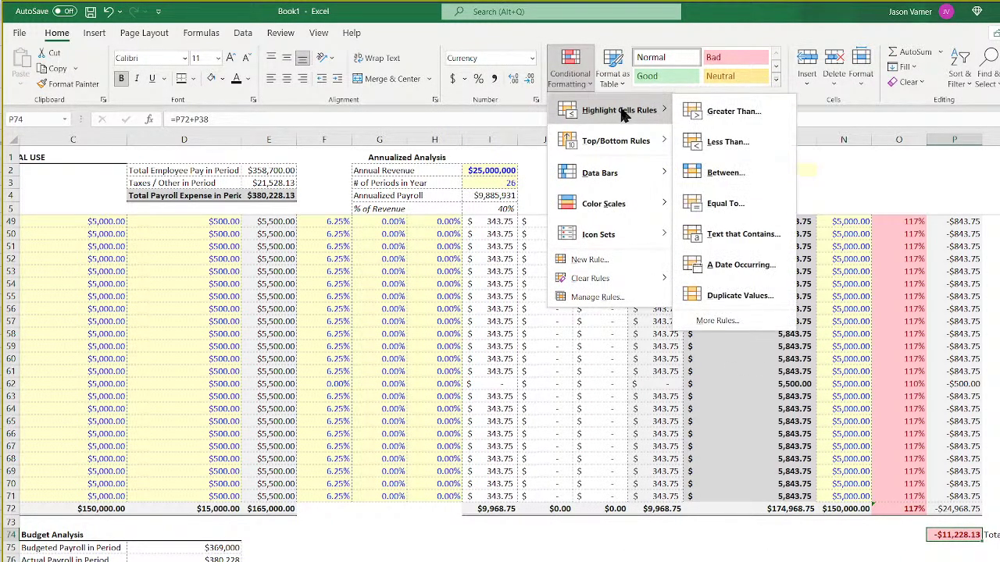
pyautogui.click(723, 204)
pyautogui.write('0')
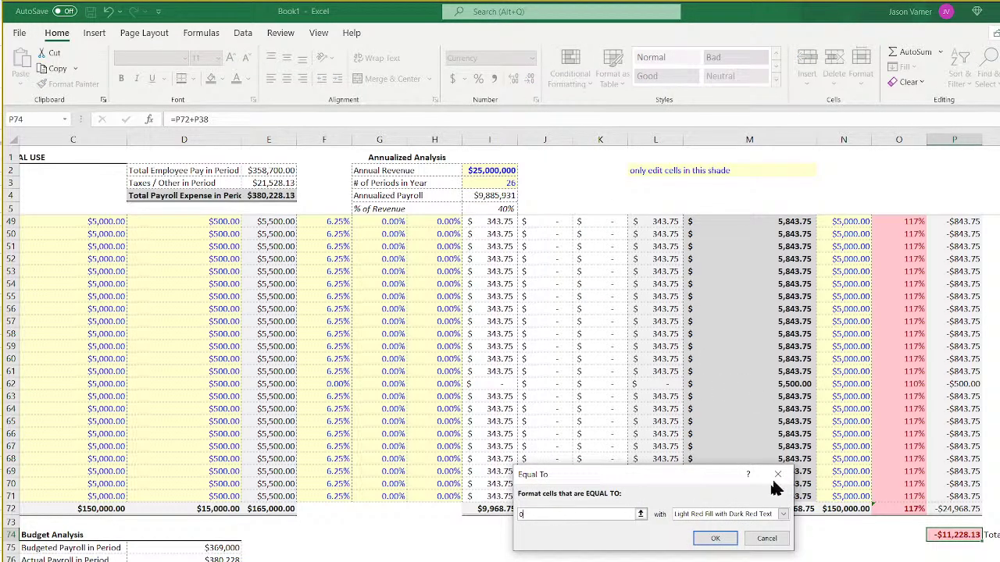
pyautogui.click(783, 514)
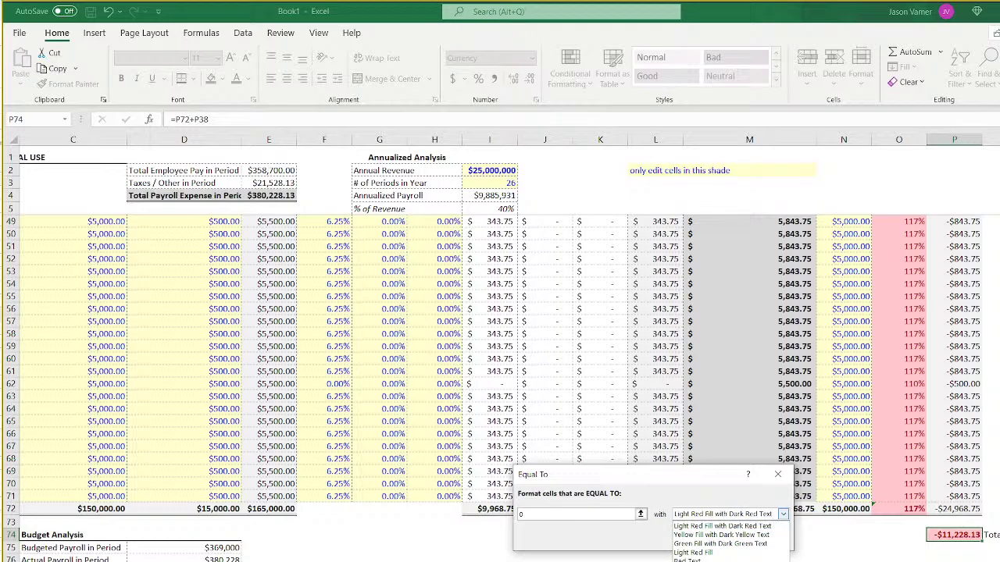
pyautogui.click(695, 561)
pyautogui.click(600, 337)
pyautogui.click(625, 339)
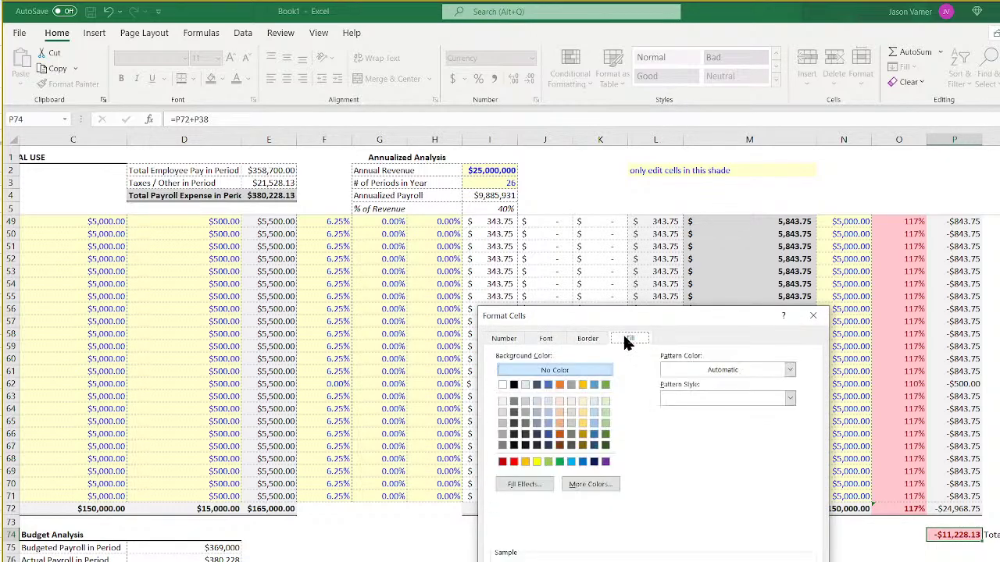
pyautogui.click(549, 338)
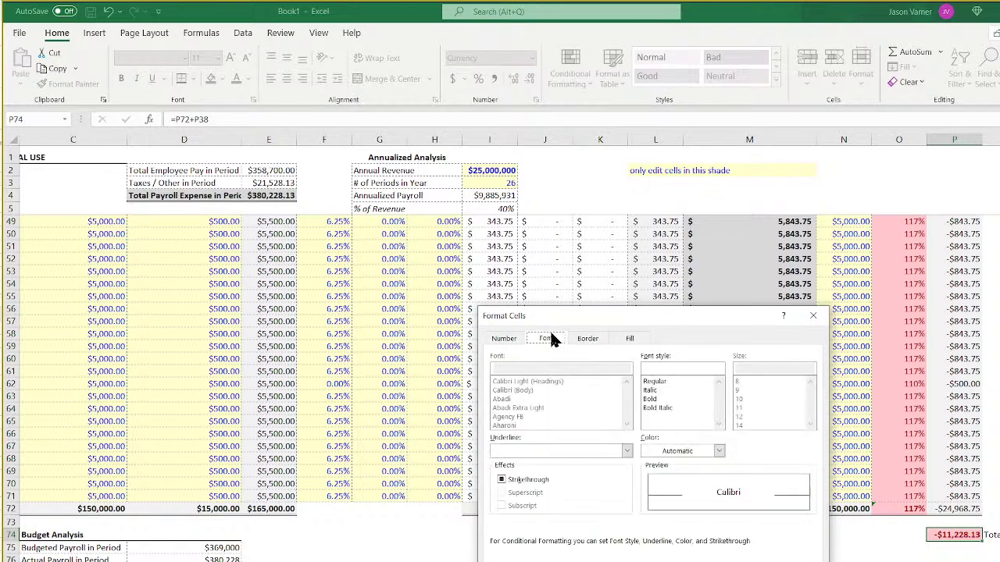
pyautogui.click(698, 453)
pyautogui.click(653, 508)
pyautogui.press('Return')
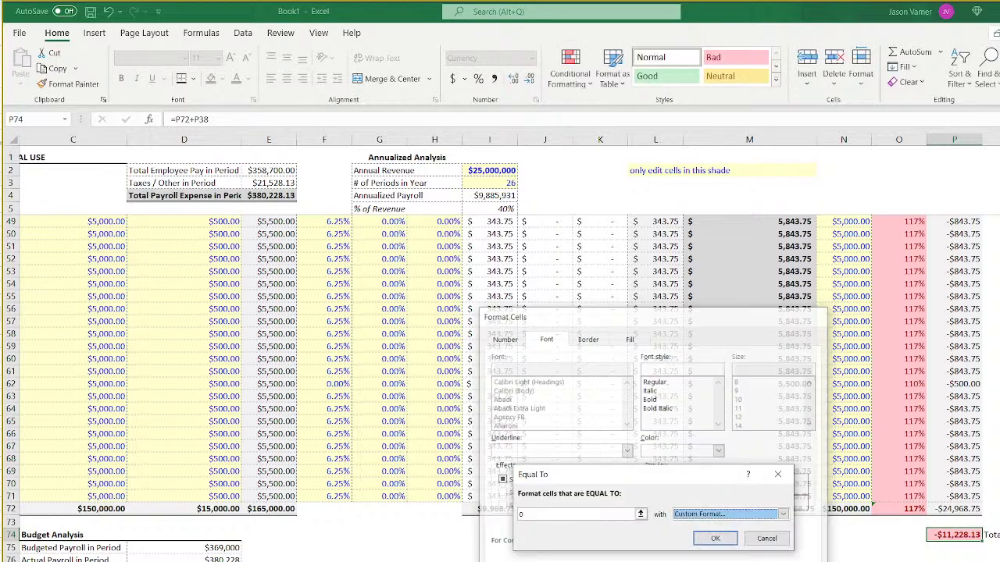
pyautogui.click(715, 538)
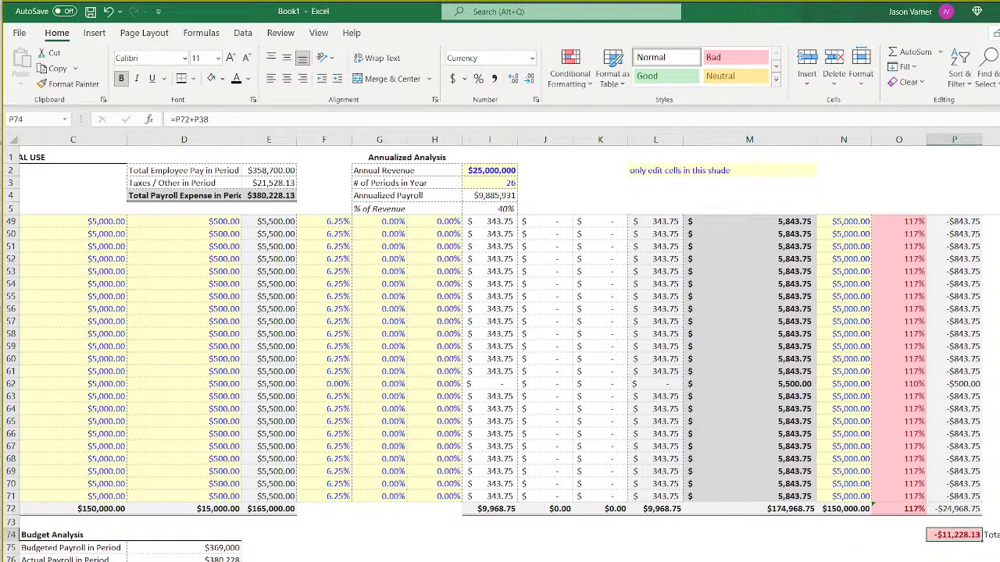
# Change the label in Q74 to read "Total Variance", removing the note about negative values.
pyautogui.click(992, 536)
pyautogui.click(192, 117)
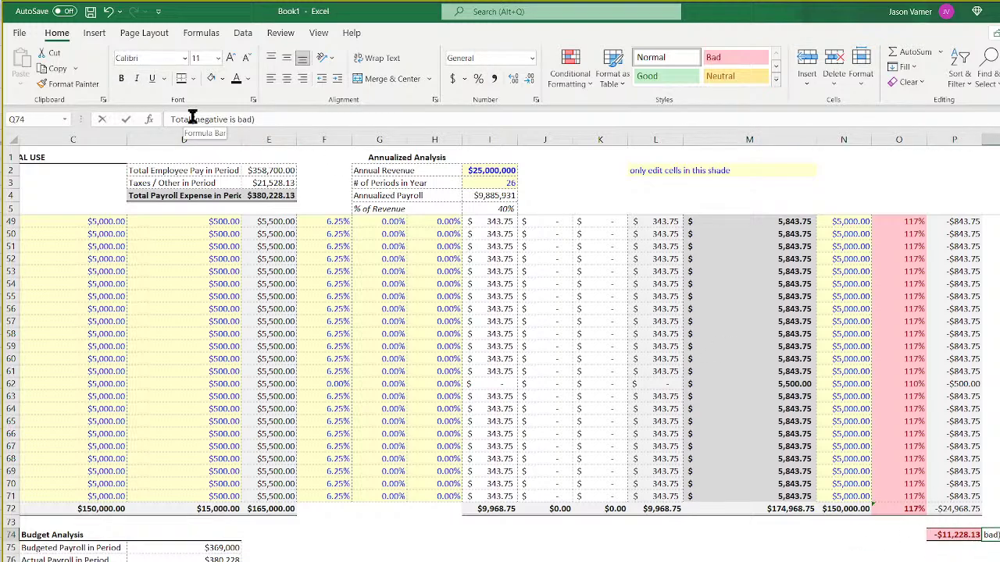
pyautogui.write('Variance')
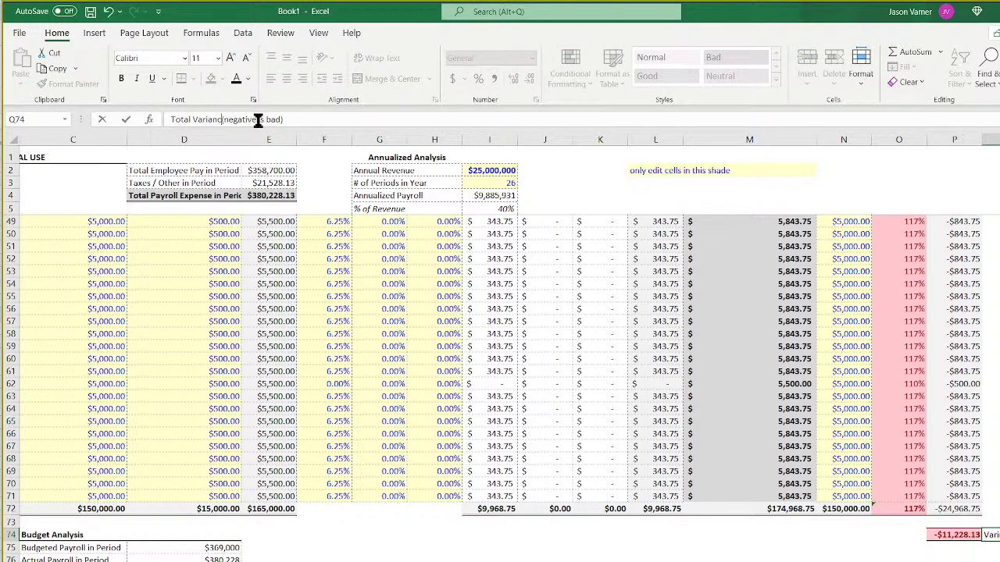
pyautogui.moveTo(314, 118); pyautogui.dragTo(225, 119)
pyautogui.press('BackSpace')
pyautogui.press('Return')
pyautogui.click(844, 561)
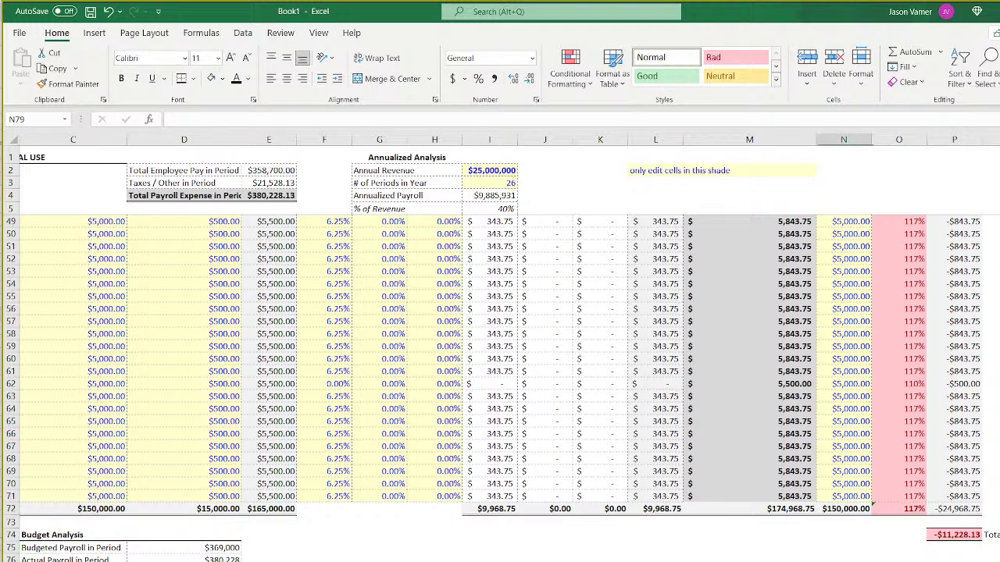
# Give the Total Variance label a top and thick bottom border and move it from Q74 to O74.
pyautogui.click(990, 536)
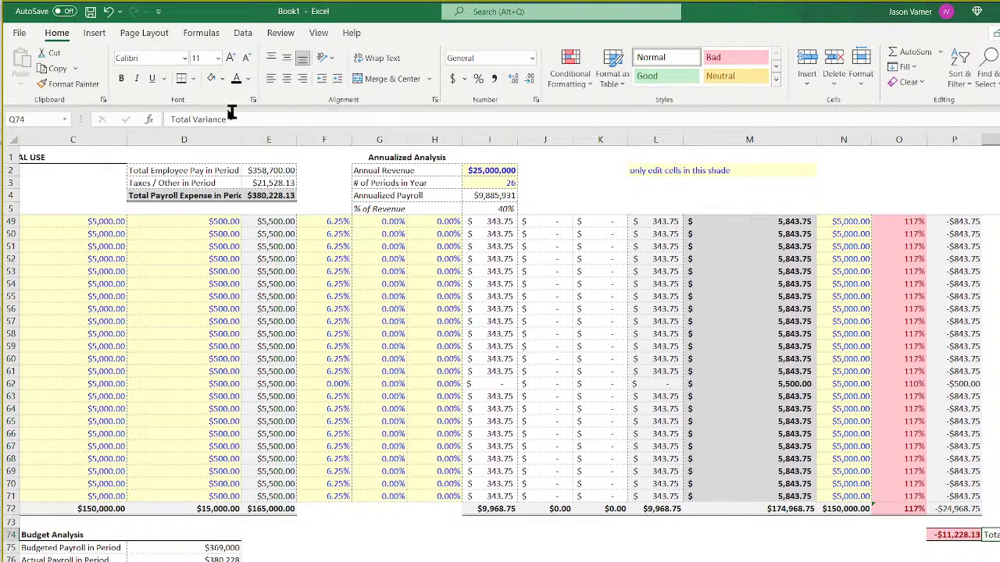
pyautogui.click(182, 82)
pyautogui.click(656, 561)
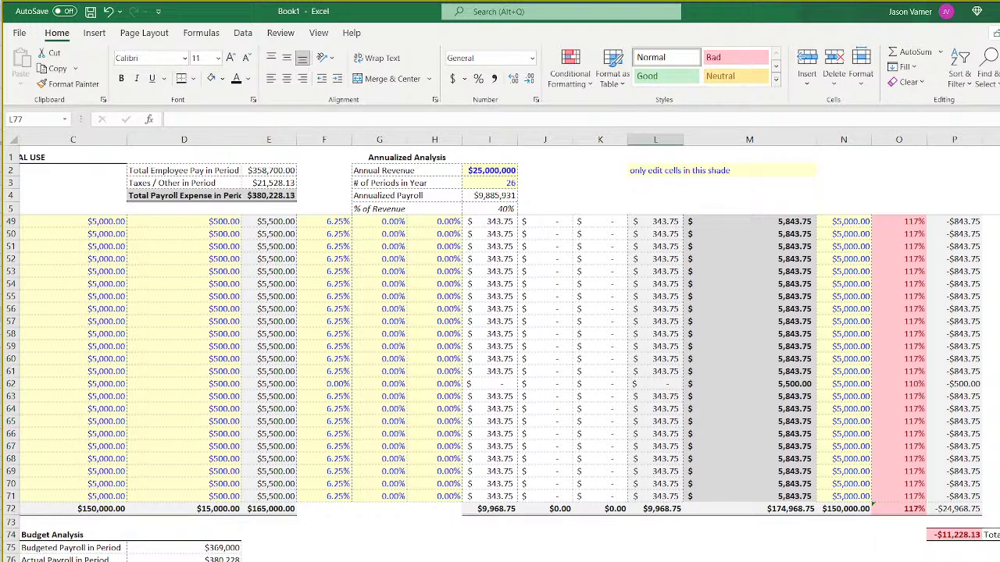
pyautogui.click(991, 536)
pyautogui.moveTo(986, 529); pyautogui.dragTo(900, 536)
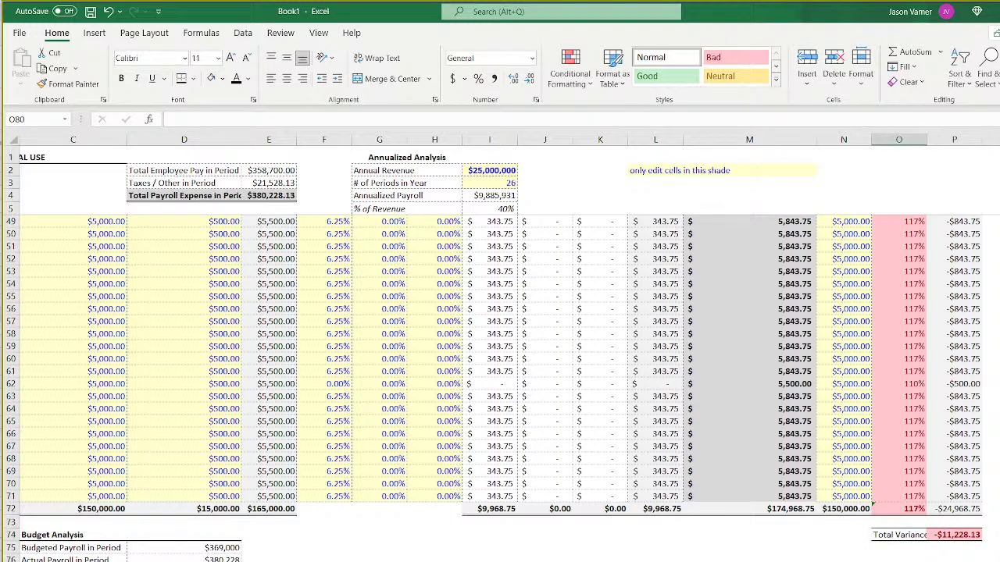
# Widen column O slightly to fit the Total Variance label and make the label bold.
pyautogui.moveTo(927, 139); pyautogui.dragTo(932, 139)
pyautogui.click(786, 555)
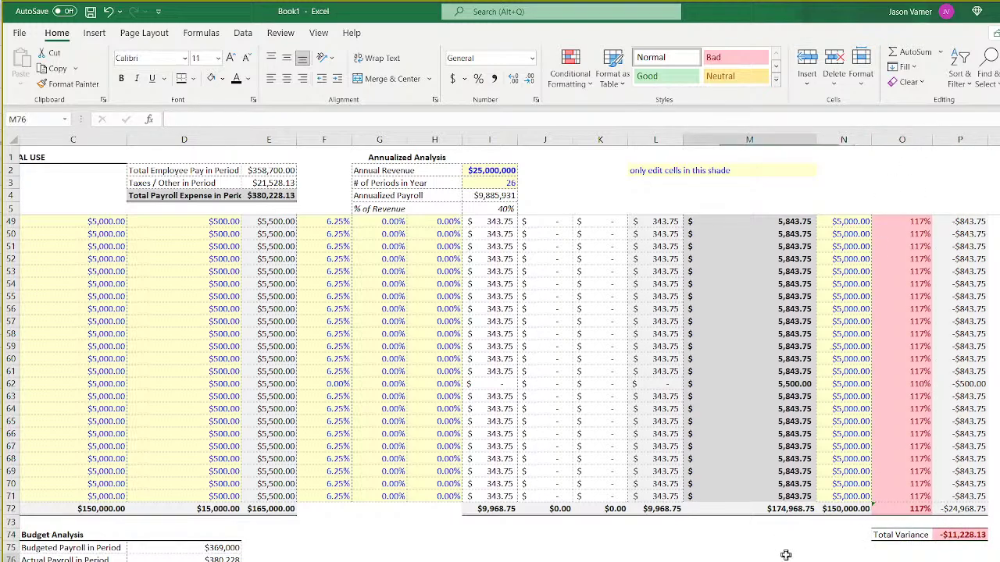
pyautogui.click(906, 536)
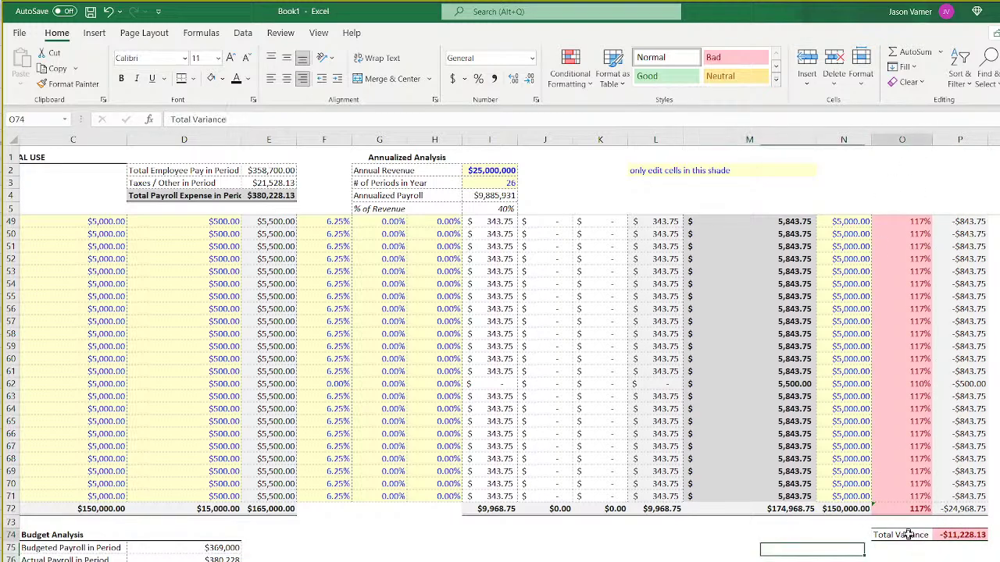
pyautogui.click(122, 79)
pyautogui.click(960, 561)
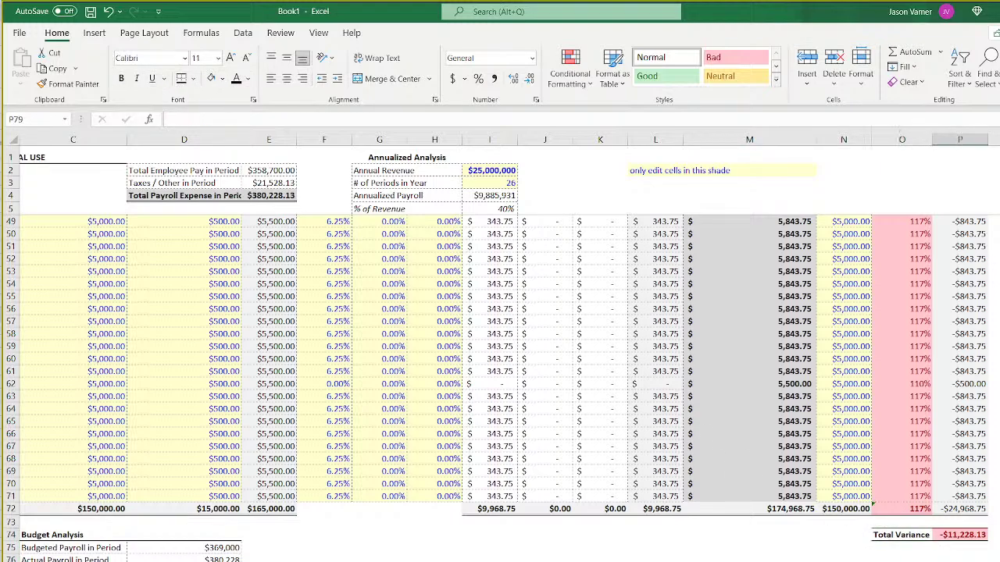
# Check which cells the Total Variance formula in P74 refers to, leaving the formula as it is.
pyautogui.click(964, 536)
pyautogui.doubleClick(963, 536)
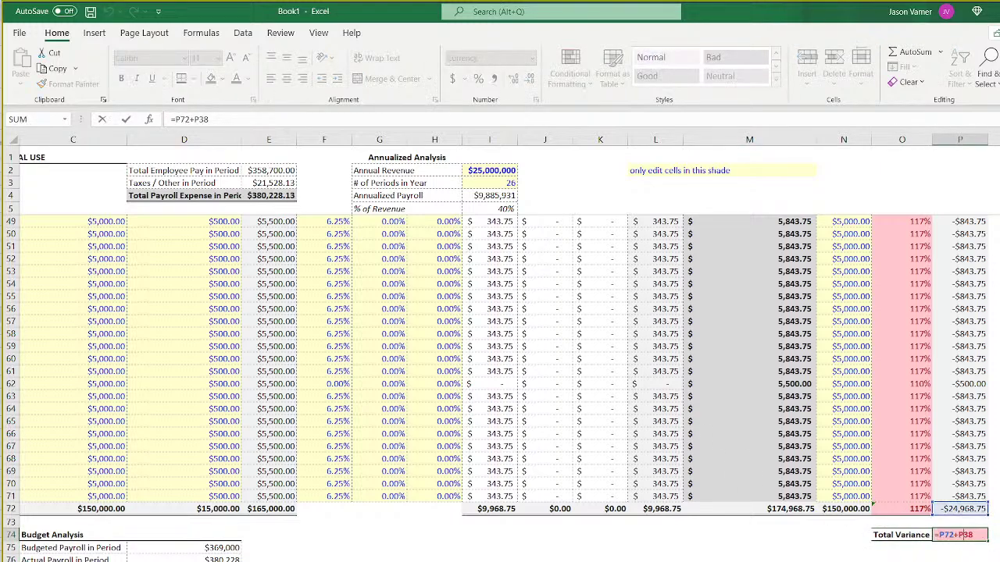
pyautogui.scroll(11, 747, 559)
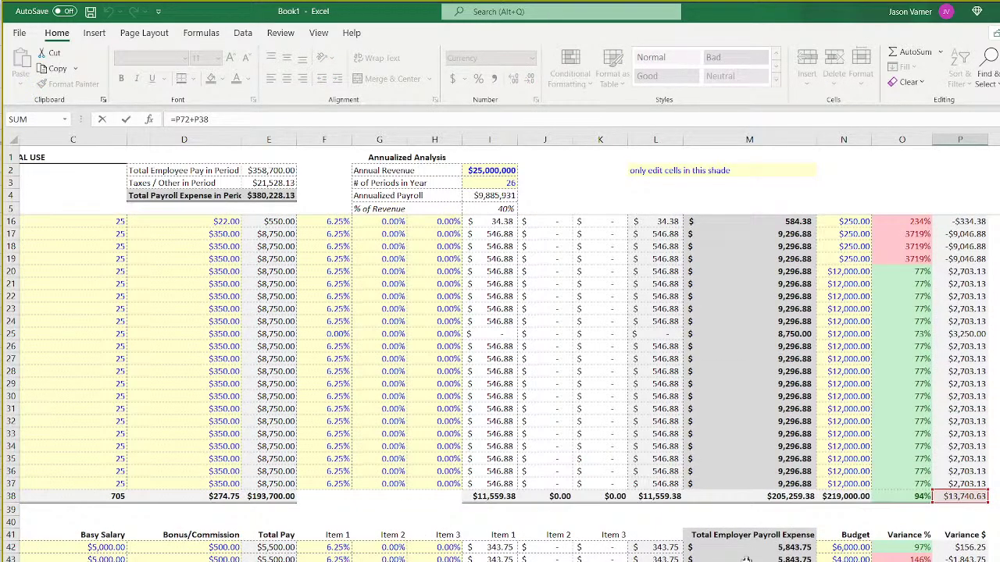
pyautogui.press('Return')
pyautogui.scroll(-11, 746, 558)
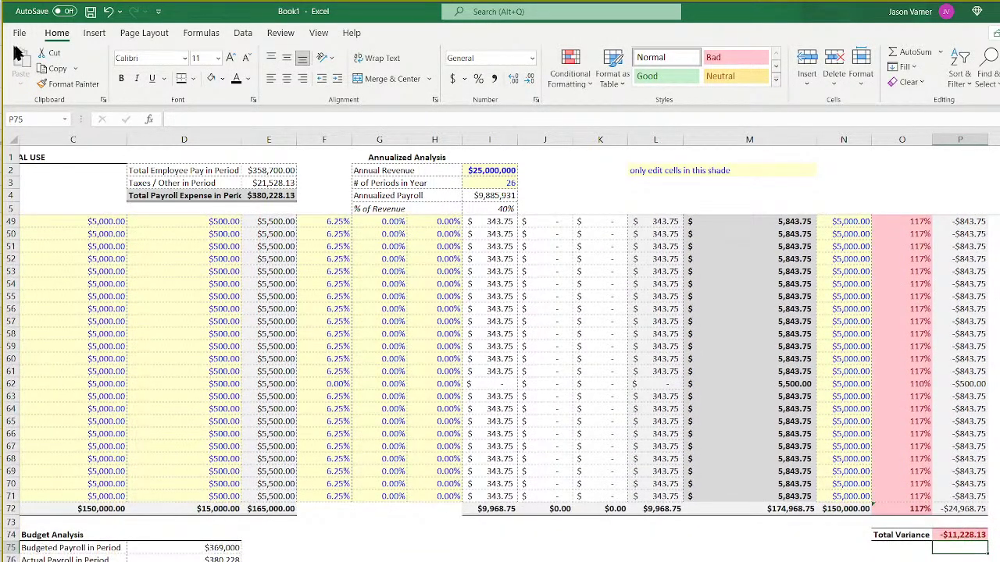
# Open the save dialog for the workbook and cancel it.
pyautogui.click(91, 11)
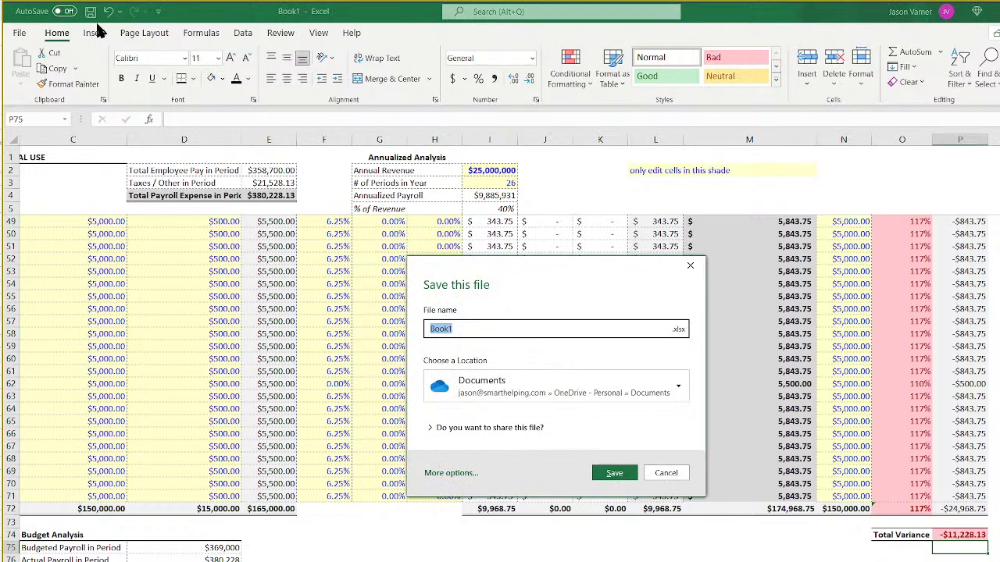
pyautogui.click(665, 475)
# Review the Category 1 and Category 2 employee tables, including the Variance % and Variance $ formulas in row 15.
pyautogui.hscroll(-2, 746, 559)
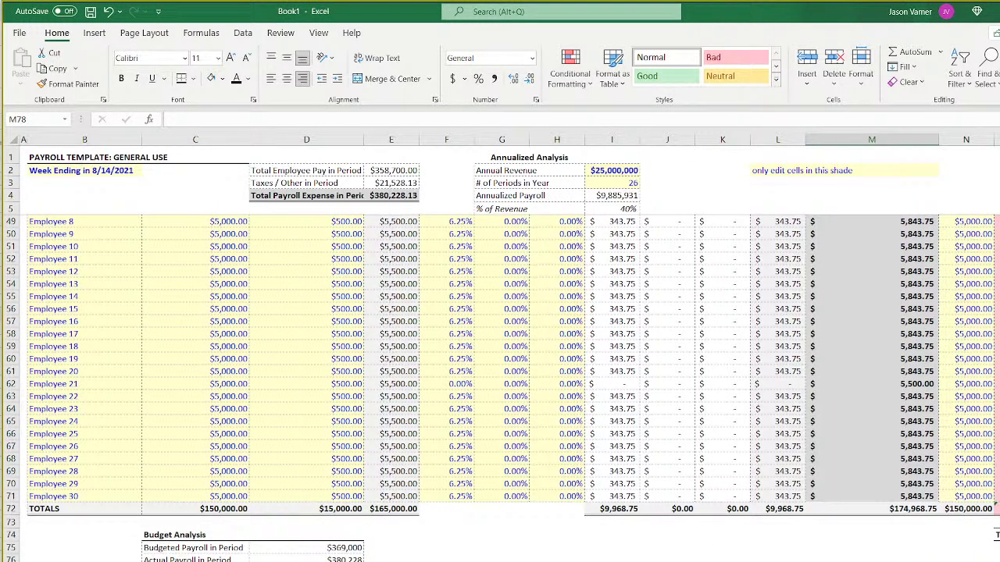
pyautogui.click(612, 561)
pyautogui.scroll(14, 437, 550)
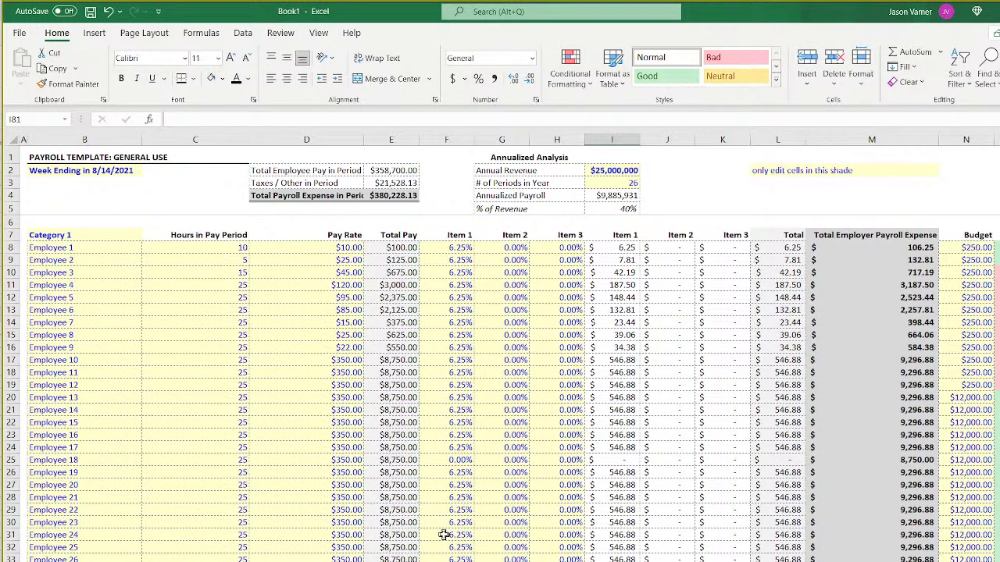
pyautogui.scroll(-13, 311, 402)
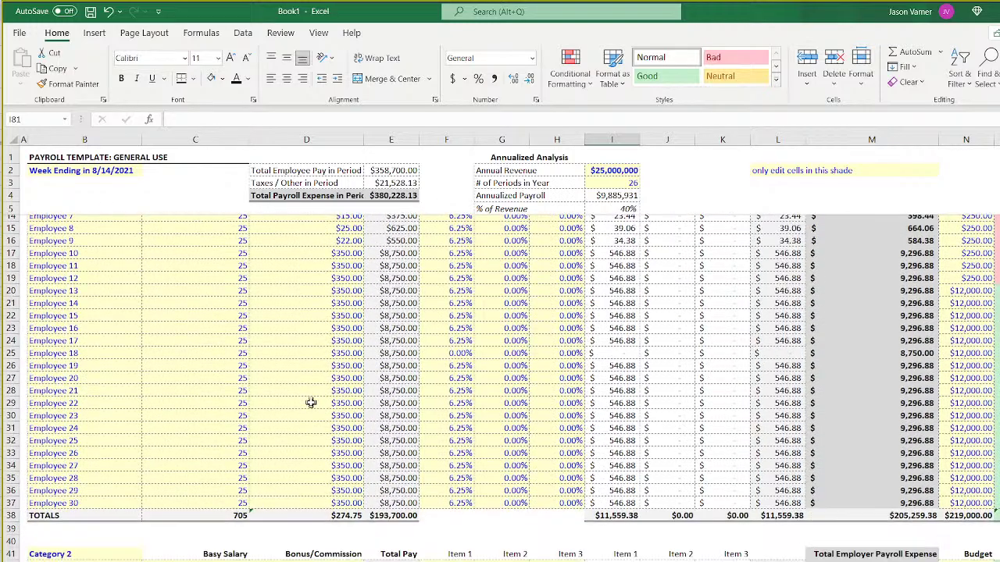
pyautogui.scroll(-1, 311, 402)
pyautogui.click(233, 346)
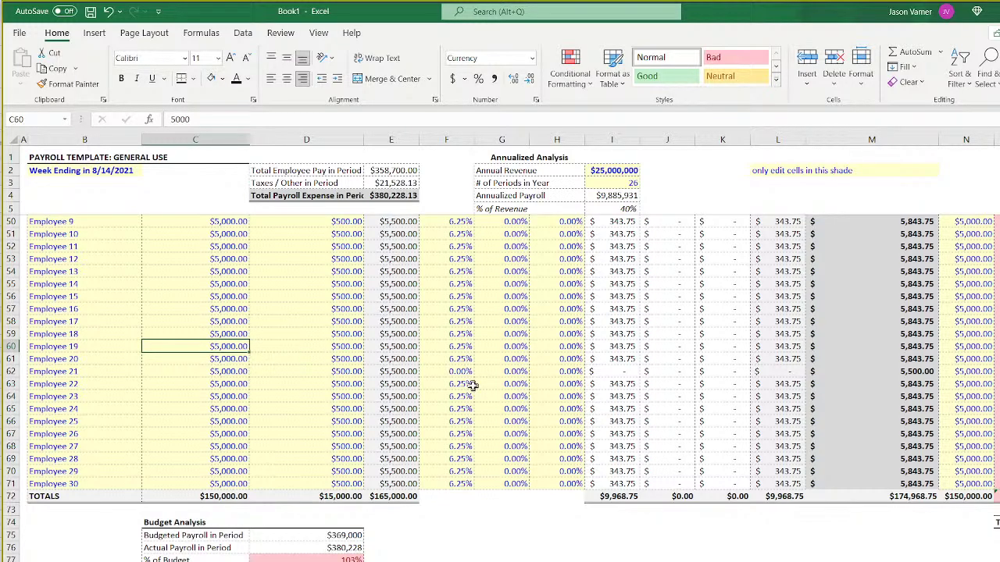
pyautogui.hscroll(2, 900, 313)
pyautogui.scroll(14, 899, 312)
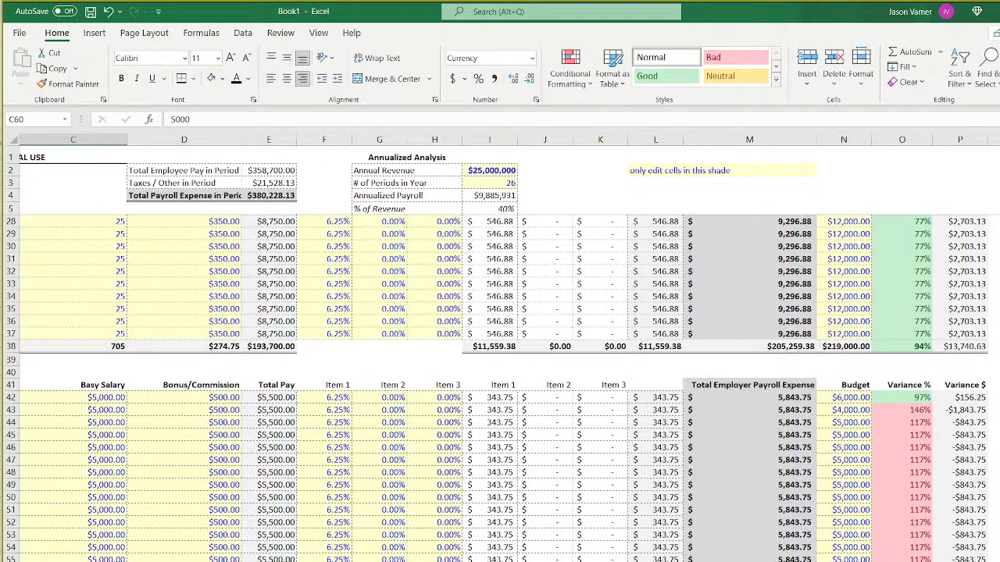
pyautogui.click(903, 238)
pyautogui.click(909, 335)
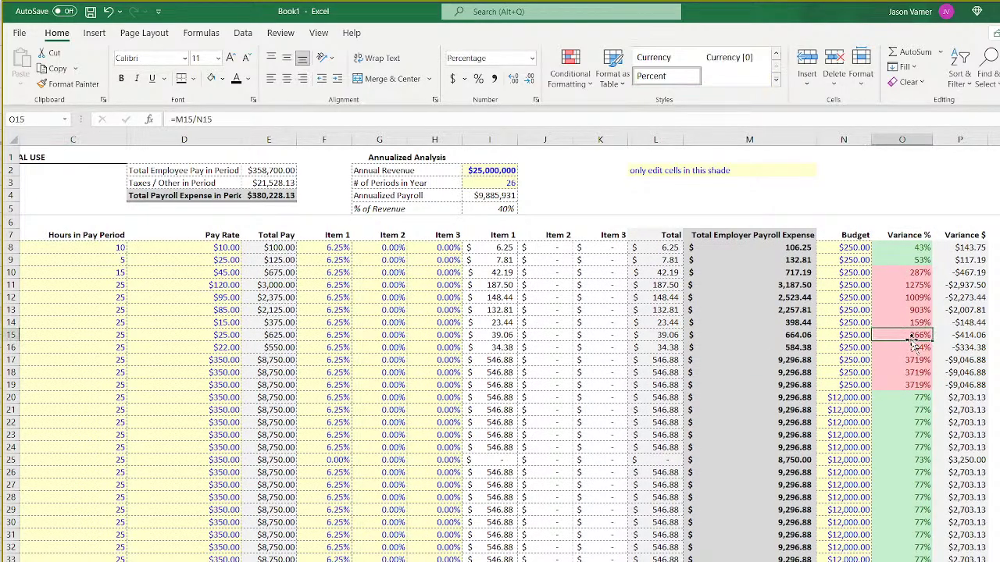
pyautogui.click(967, 336)
pyautogui.scroll(-3, 937, 556)
pyautogui.scroll(-12, 937, 557)
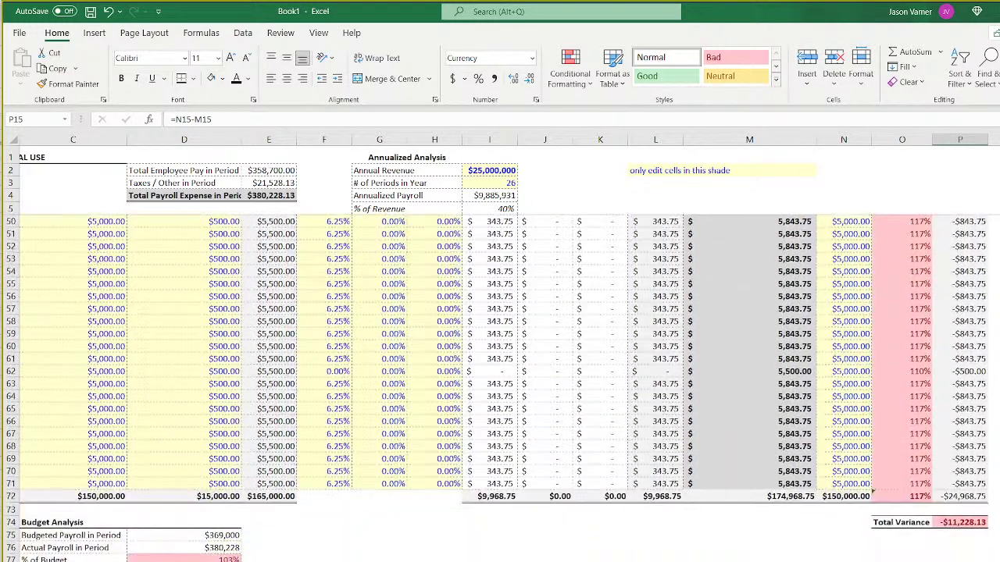
# Examine the Budget Analysis section below the tables, including the % of Budget formula in D77.
pyautogui.hscroll(-2, 500, 351)
pyautogui.scroll(-4, 344, 469)
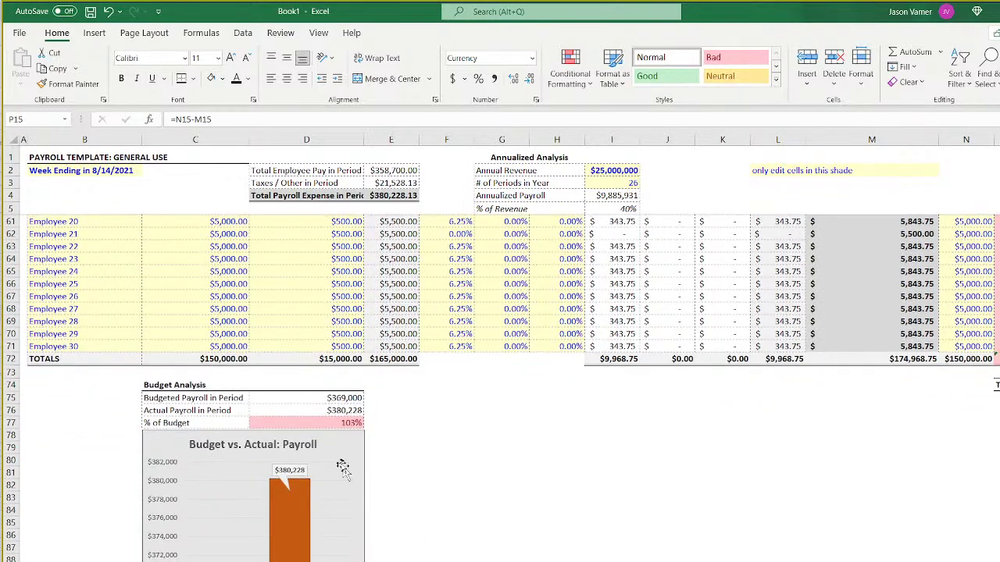
pyautogui.click(337, 422)
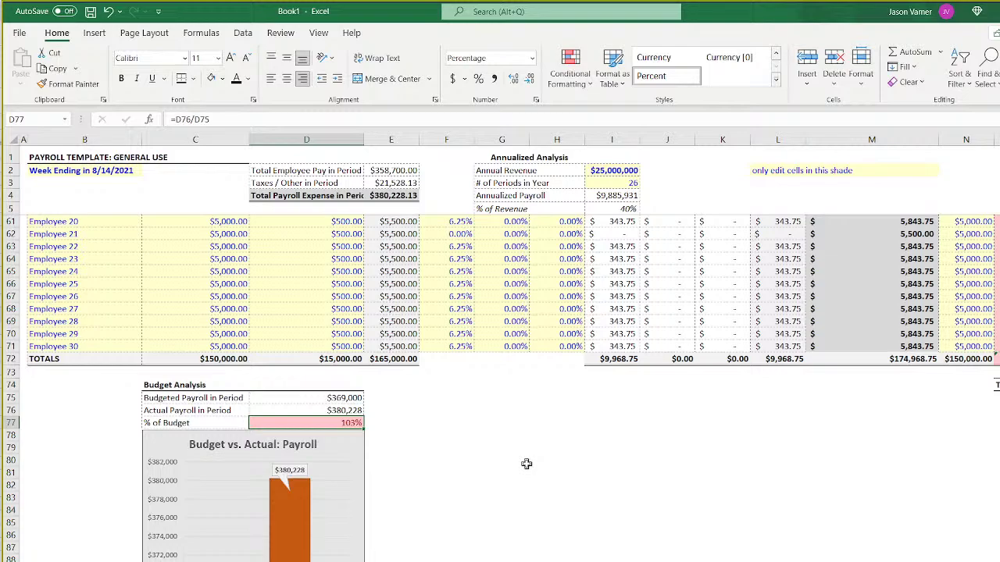
pyautogui.click(526, 464)
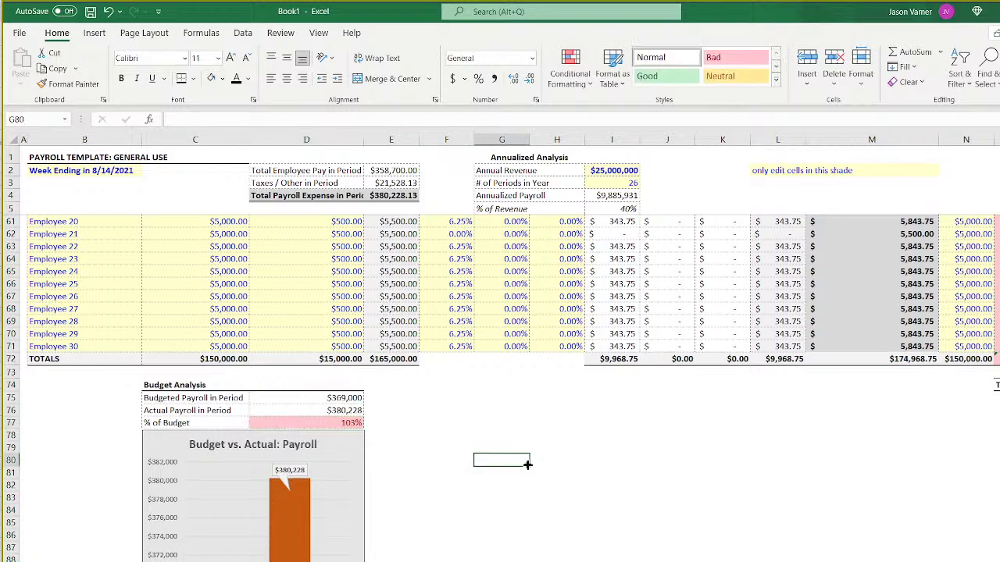
pyautogui.click(564, 534)
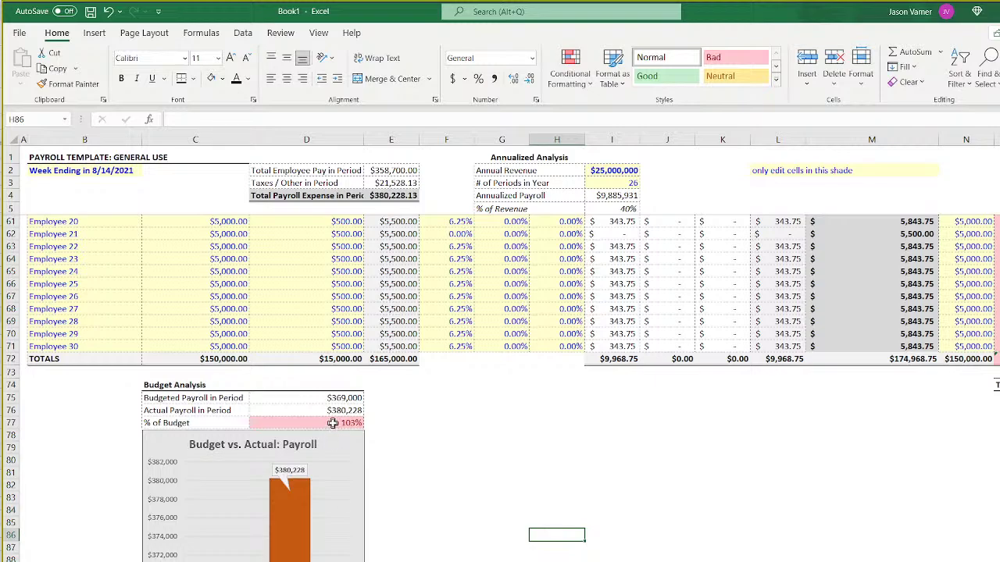
pyautogui.click(597, 497)
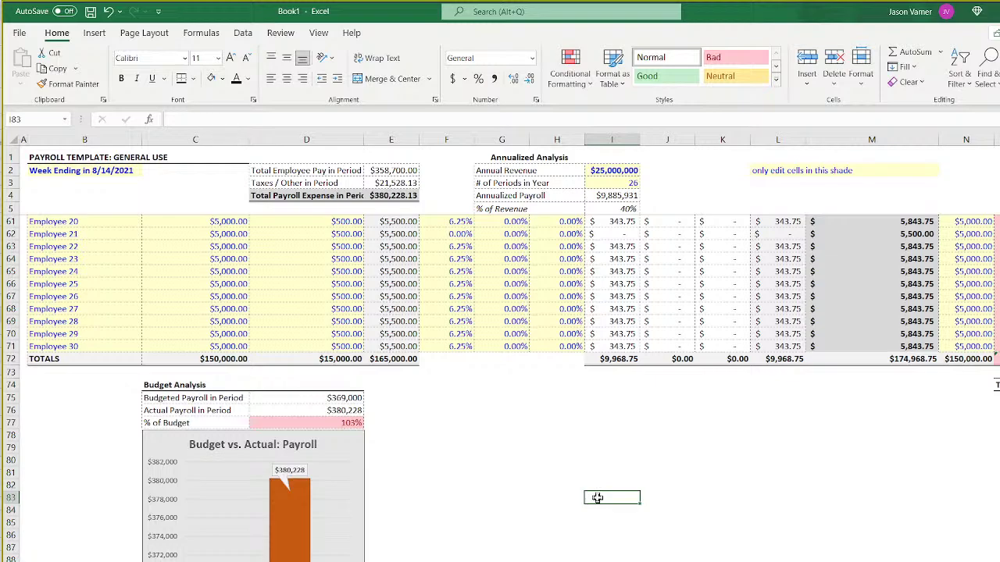
pyautogui.click(344, 421)
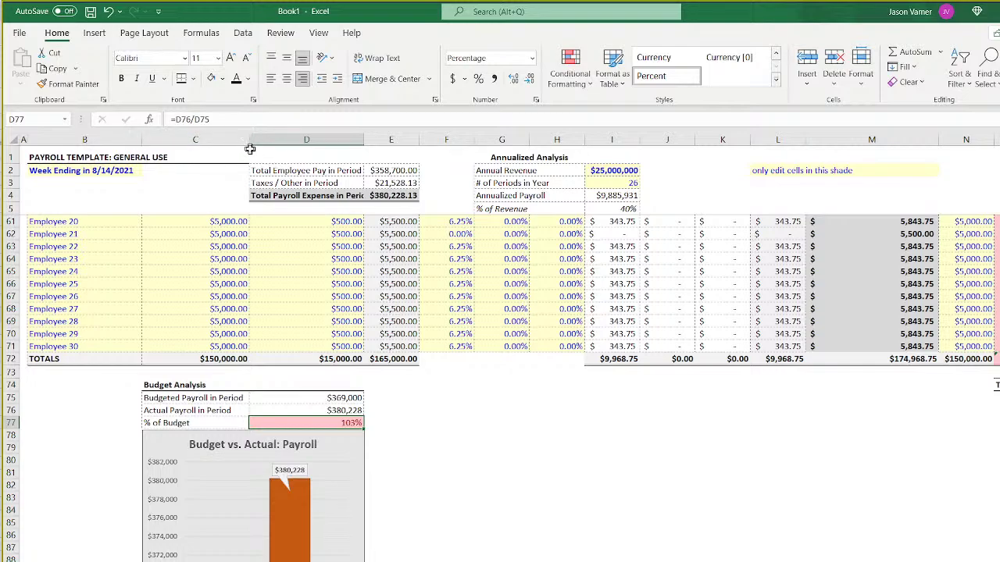
pyautogui.click(522, 462)
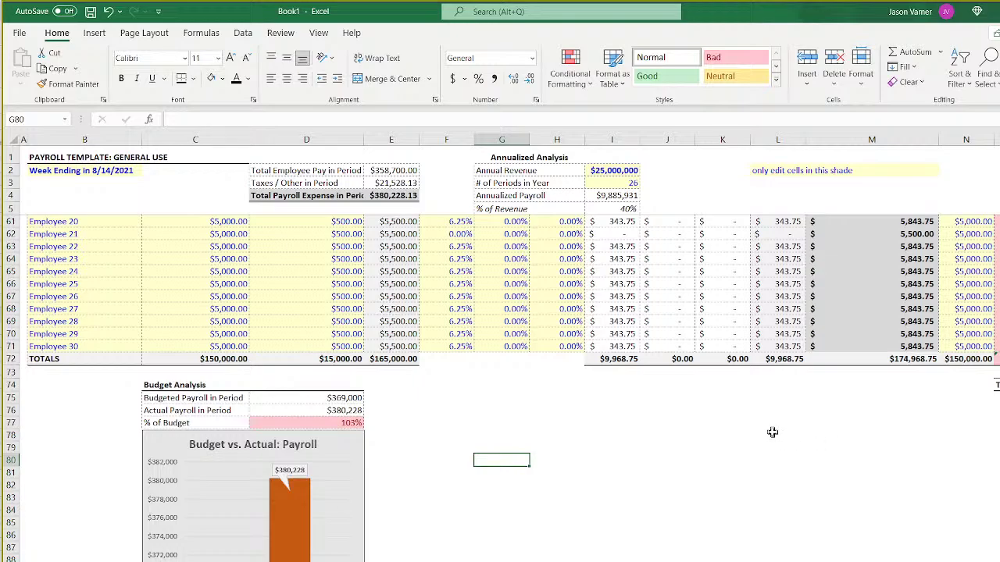
# Examine the Variance % and Variance $ cells of the Category 1 employees and the Category 2 budget total.
pyautogui.scroll(18, 926, 503)
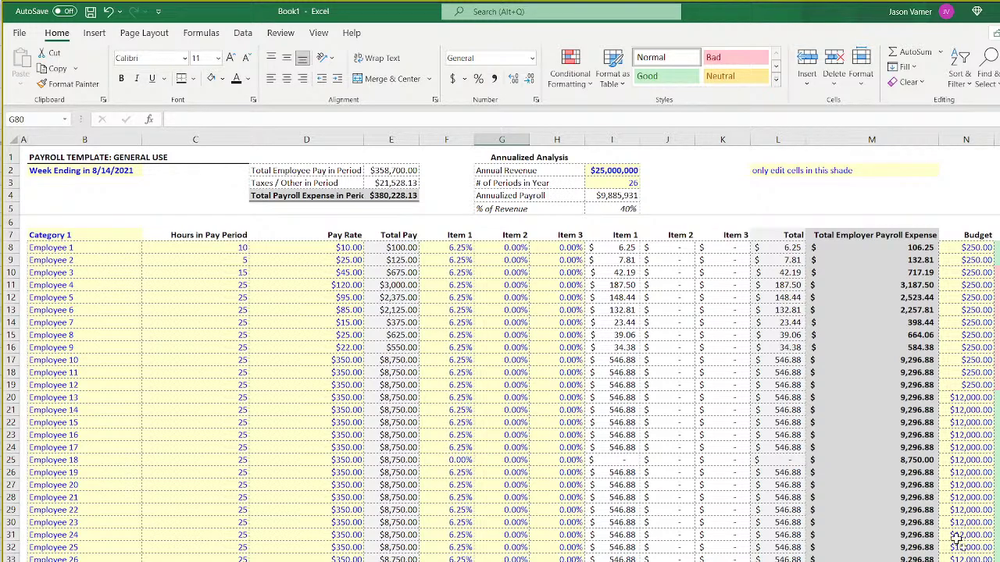
pyautogui.click(997, 248)
pyautogui.click(997, 261)
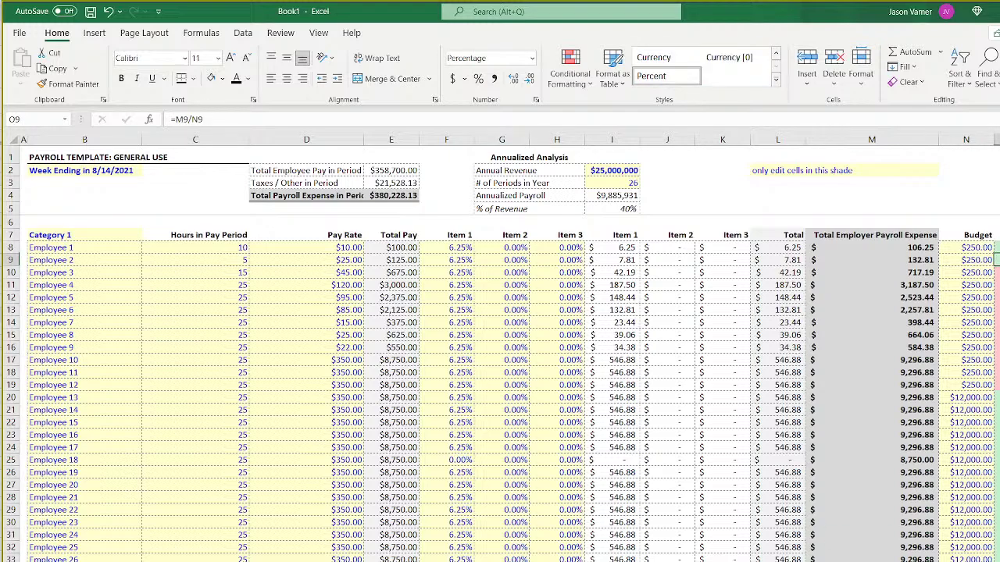
pyautogui.click(998, 297)
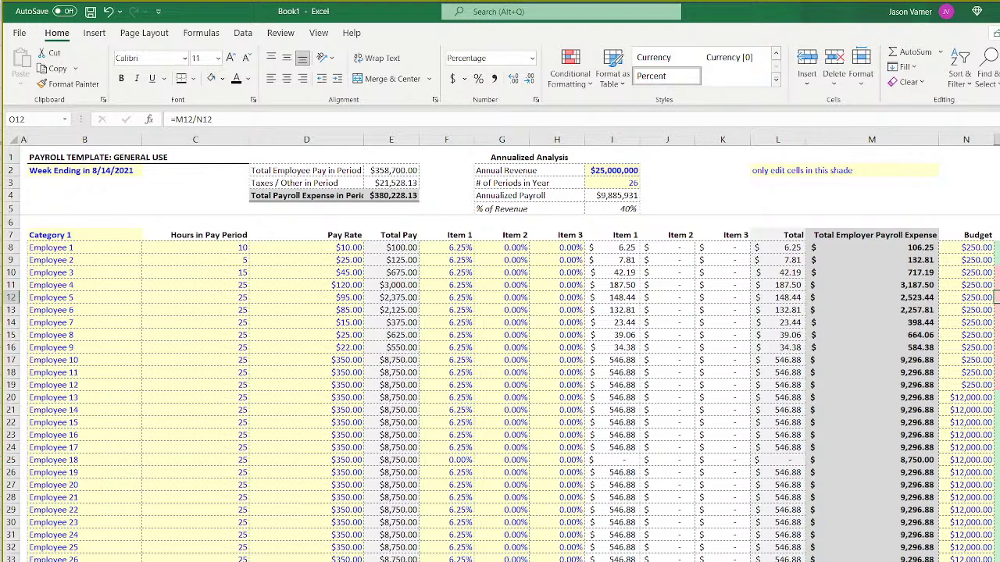
pyautogui.moveTo(999, 248); pyautogui.dragTo(997, 247)
pyautogui.moveTo(8, 348); pyautogui.dragTo(8, 519)
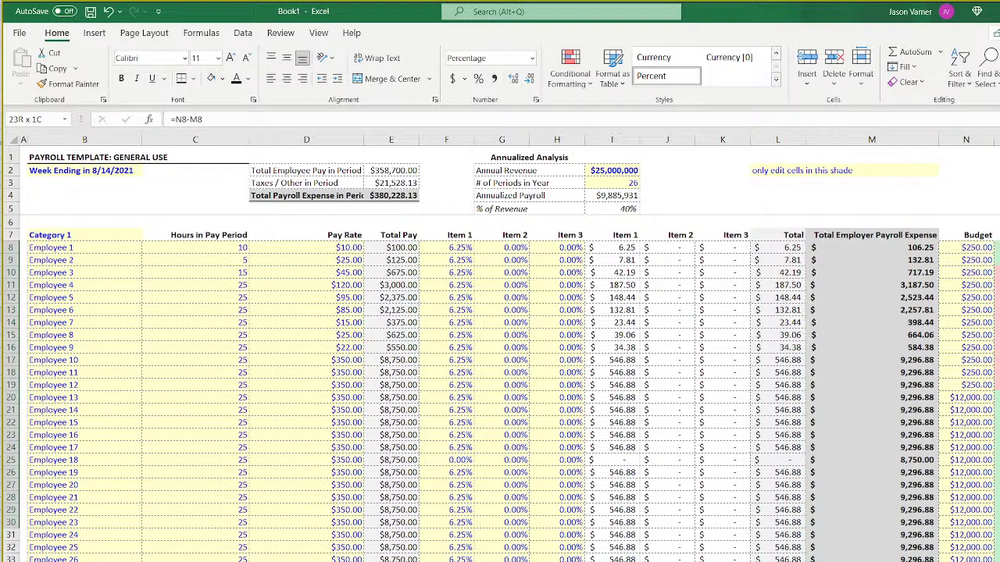
pyautogui.moveTo(998, 522); pyautogui.dragTo(999, 522)
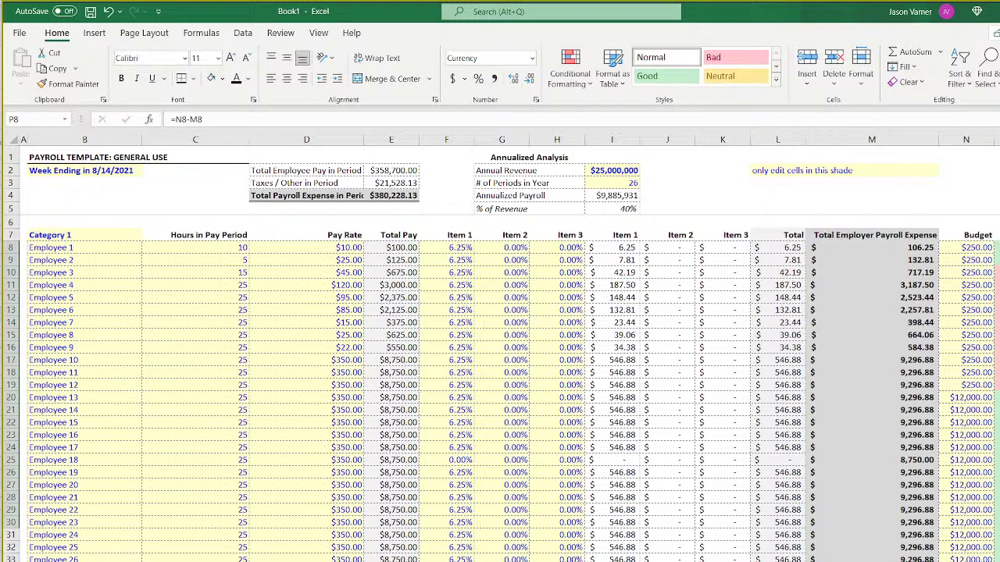
pyautogui.scroll(-14, 983, 484)
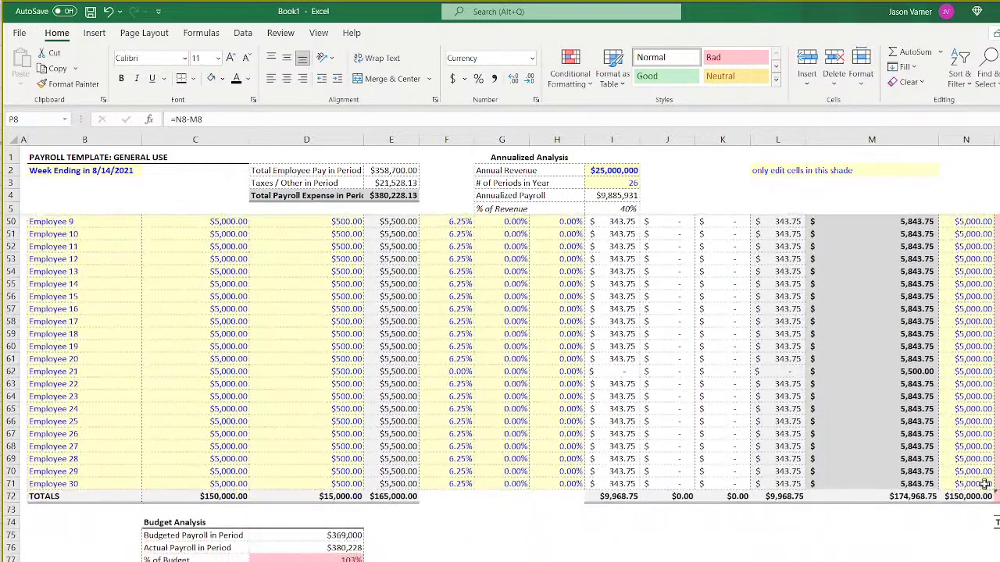
pyautogui.click(980, 496)
pyautogui.scroll(14, 980, 496)
pyautogui.click(997, 373)
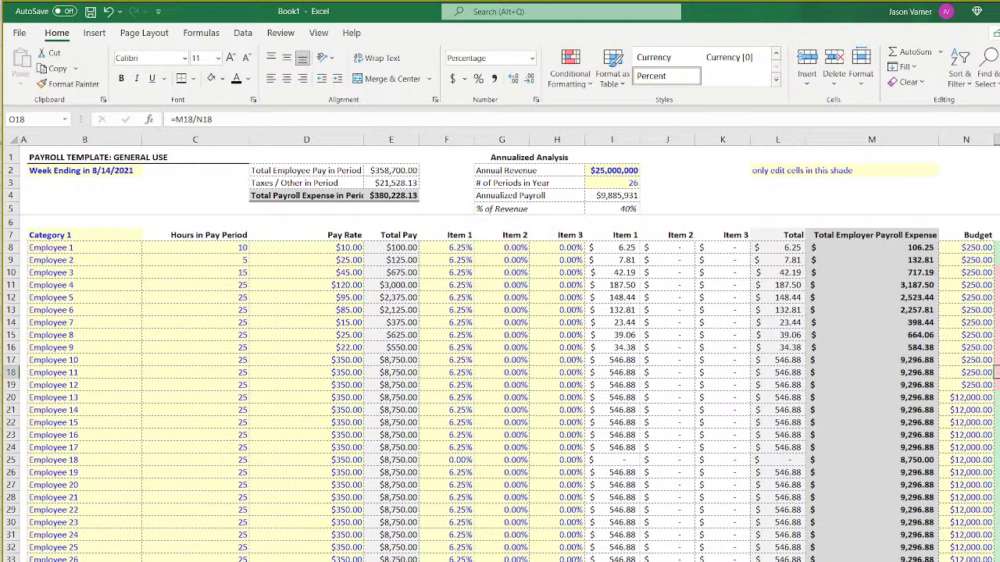
pyautogui.click(997, 409)
pyautogui.click(997, 246)
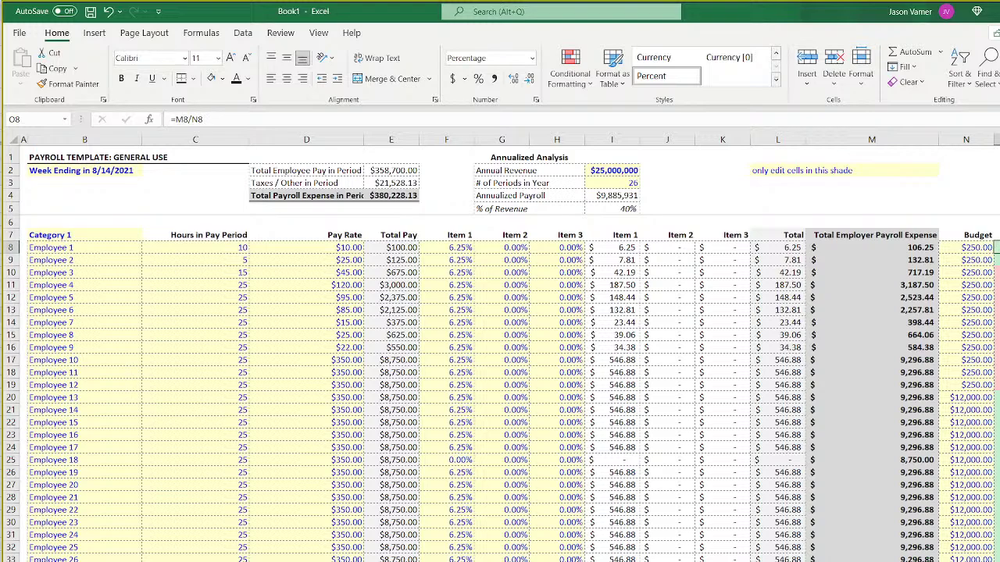
# Examine the Category 1 variance formulas in row 20, the Total Variance formula in P74 and the % of Budget formula in D77.
pyautogui.click(996, 397)
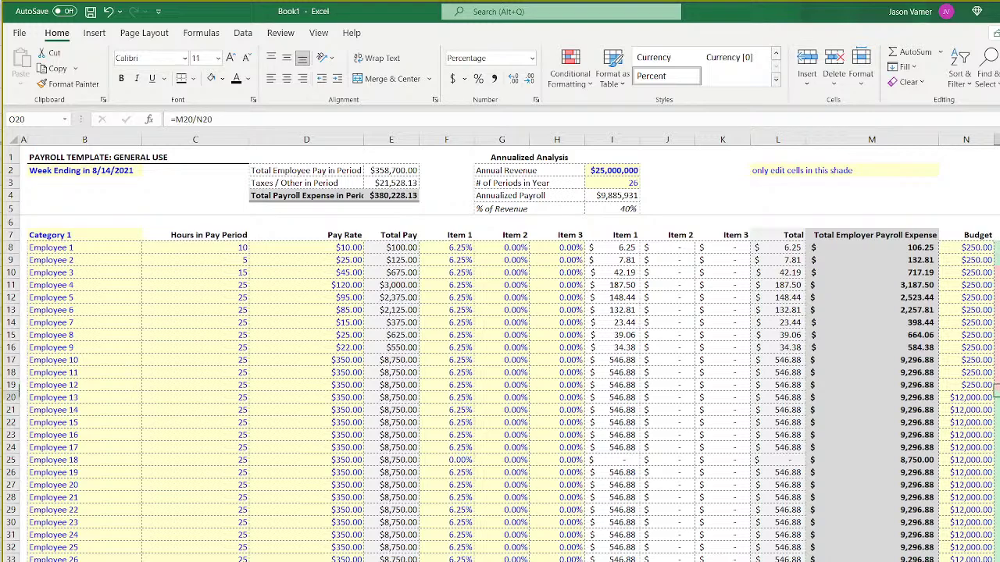
pyautogui.scroll(-14, 569, 537)
pyautogui.click(346, 557)
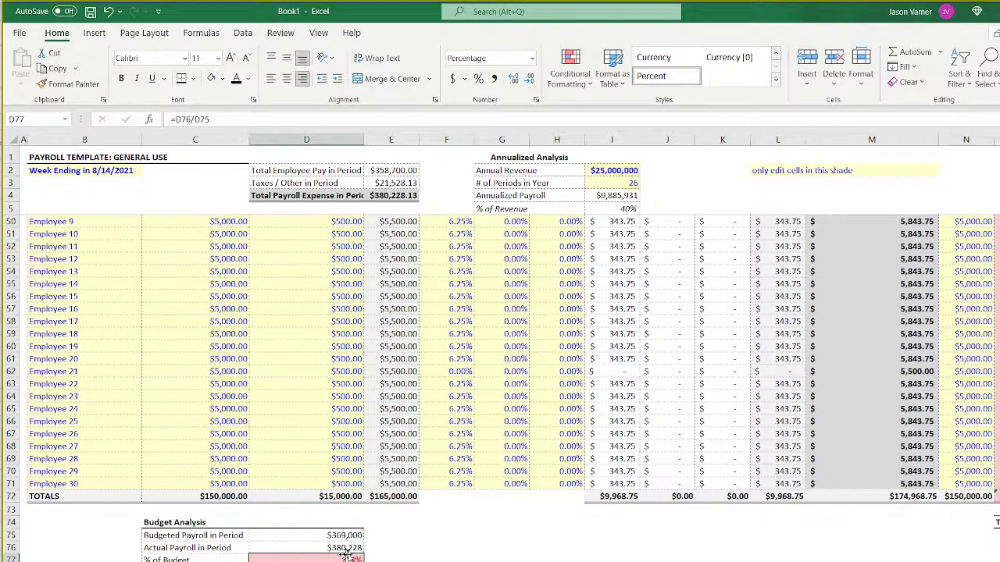
pyautogui.moveTo(883, 561); pyautogui.dragTo(903, 560)
pyautogui.click(903, 556)
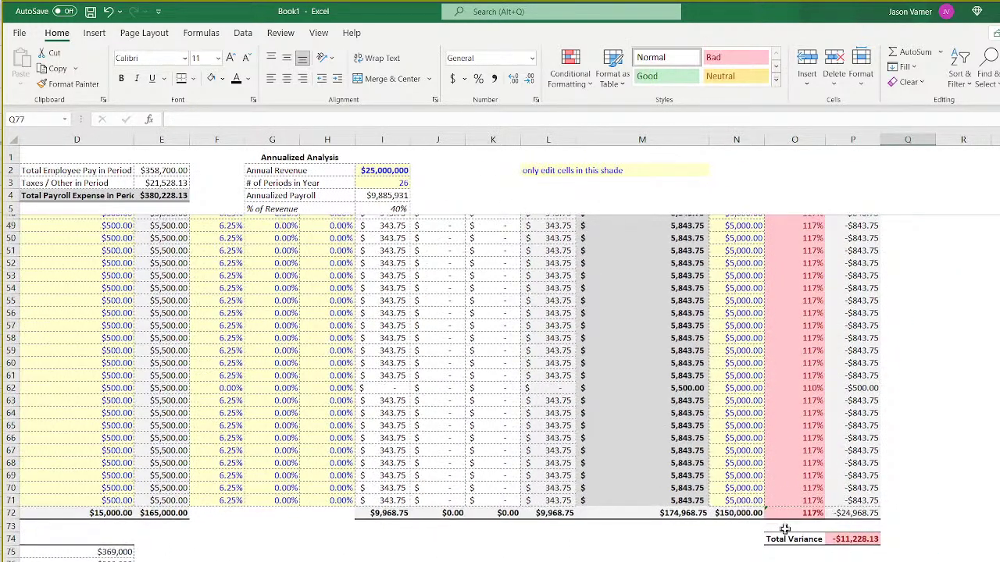
pyautogui.scroll(14, 785, 529)
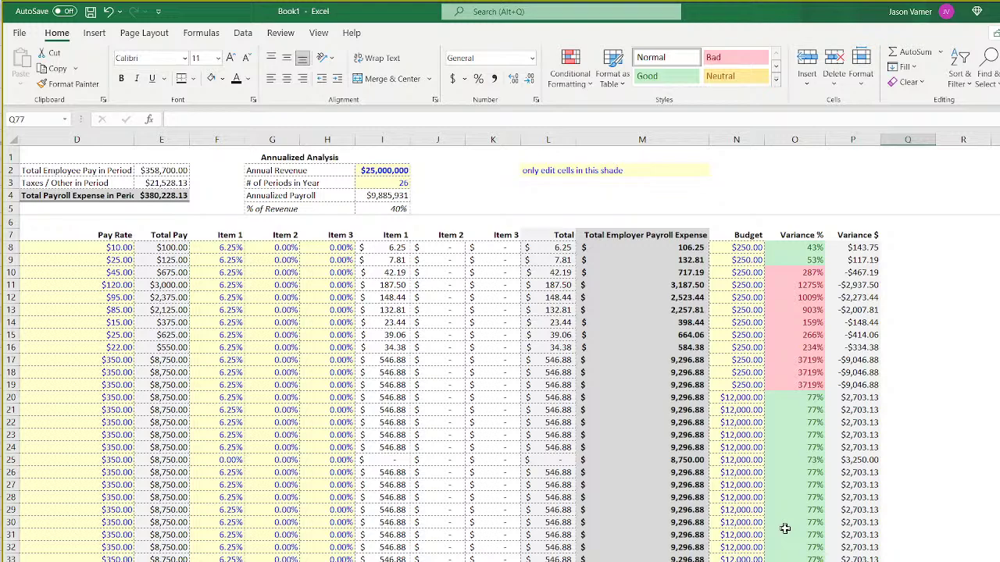
pyautogui.click(865, 360)
pyautogui.click(864, 400)
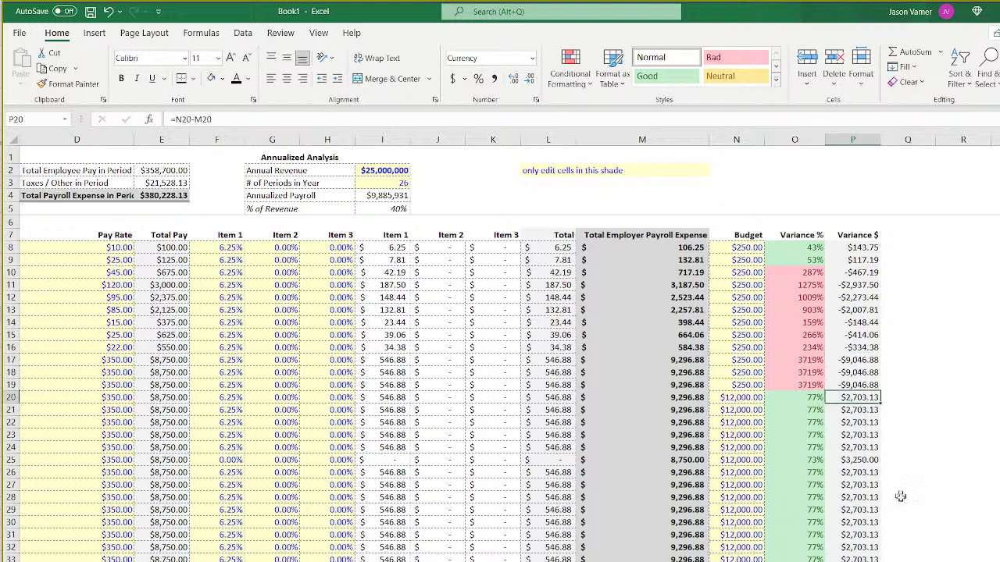
pyautogui.scroll(-14, 901, 500)
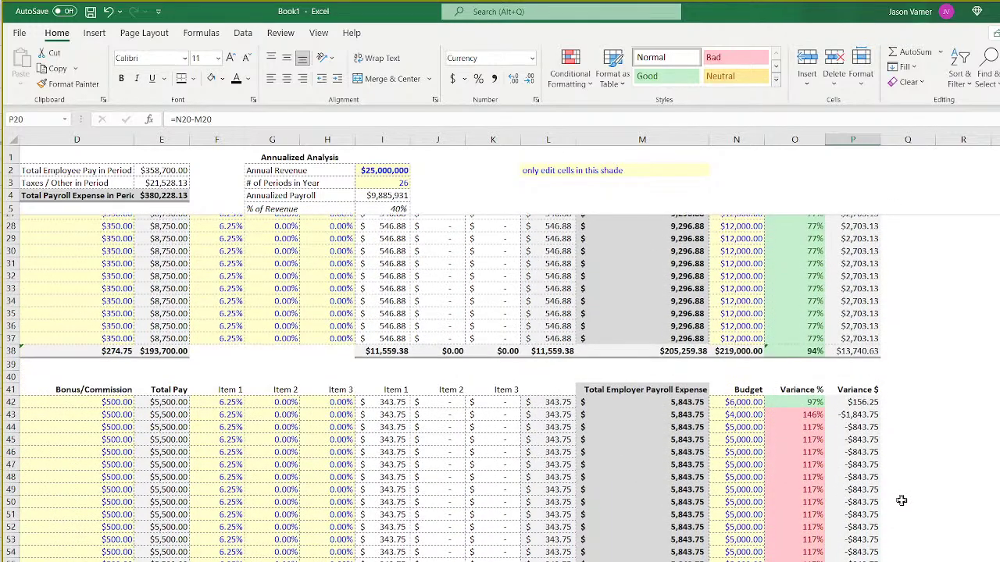
pyautogui.click(866, 521)
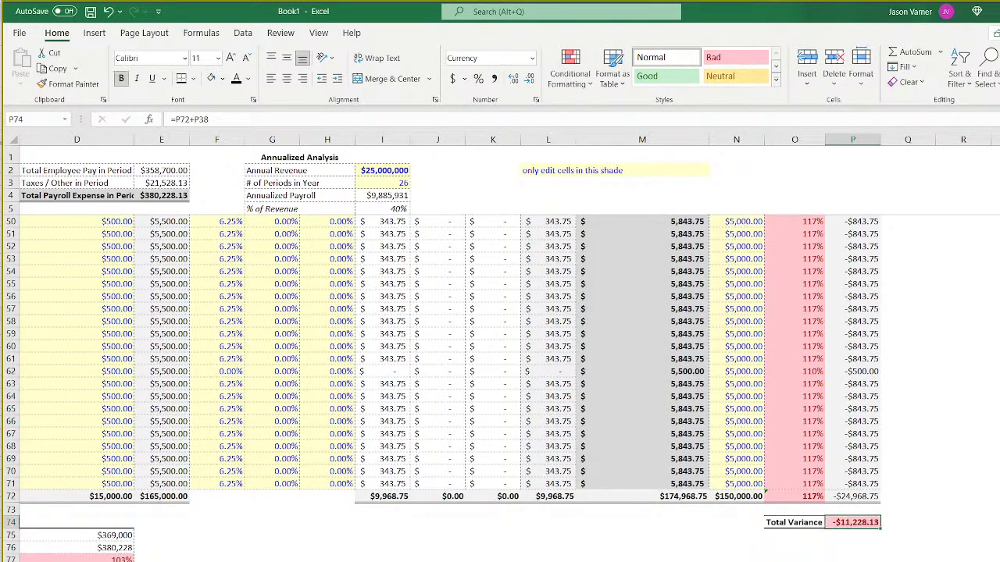
pyautogui.hscroll(-5, 500, 352)
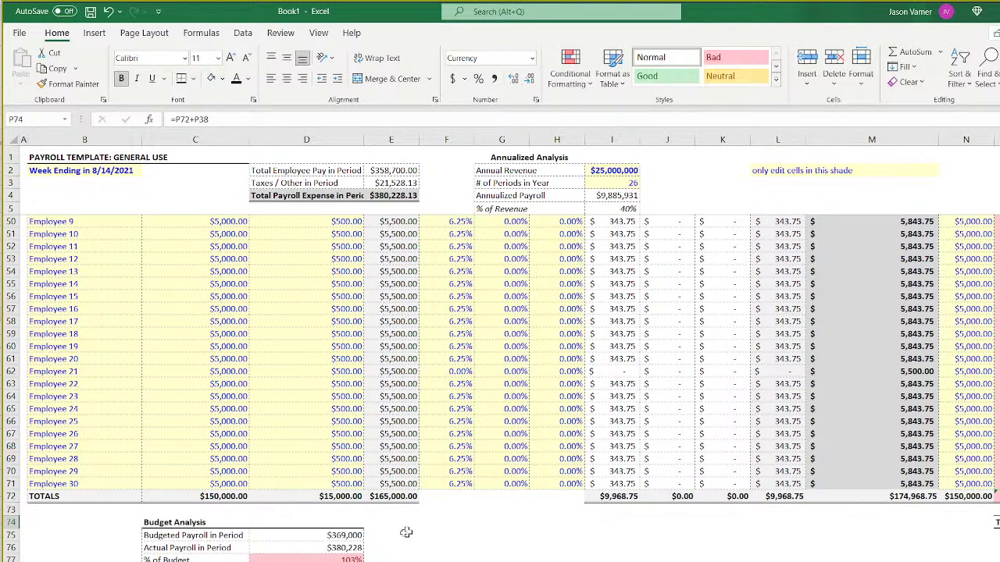
pyautogui.click(357, 557)
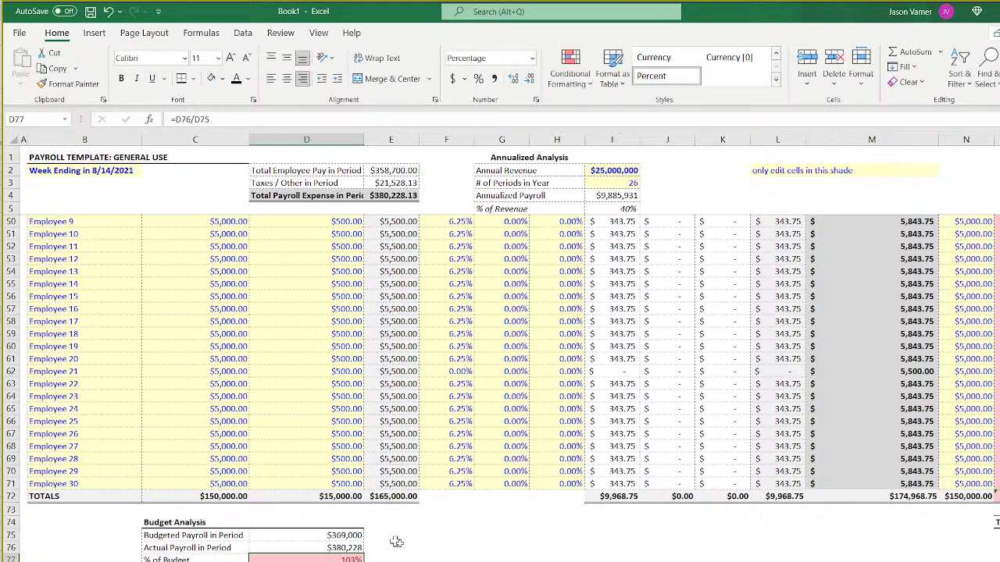
# Widen column D slightly so the full "Total Payroll Expense in Period" label fits.
pyautogui.click(536, 560)
pyautogui.scroll(-7, 536, 559)
pyautogui.scroll(20, 536, 560)
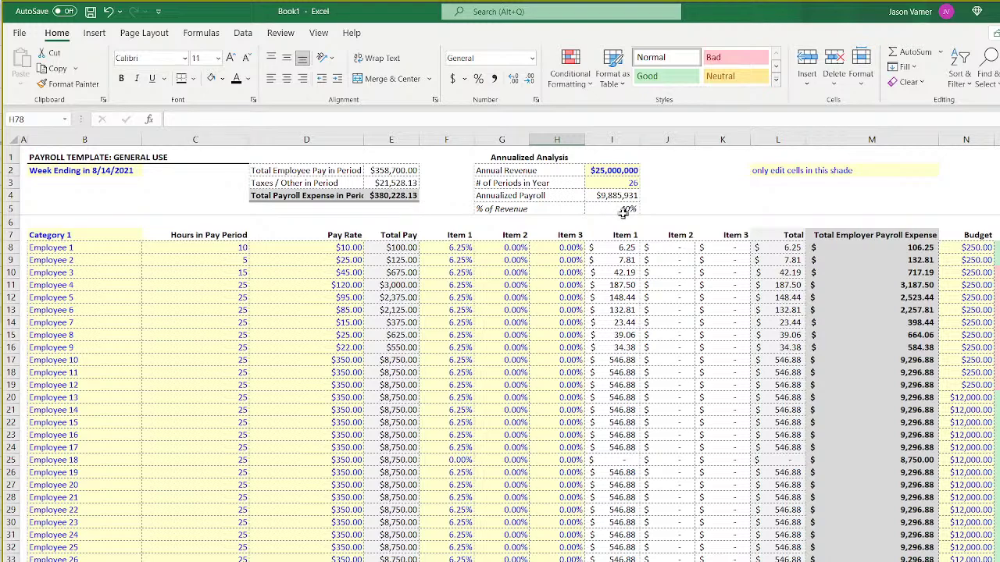
pyautogui.moveTo(364, 139); pyautogui.dragTo(373, 139)
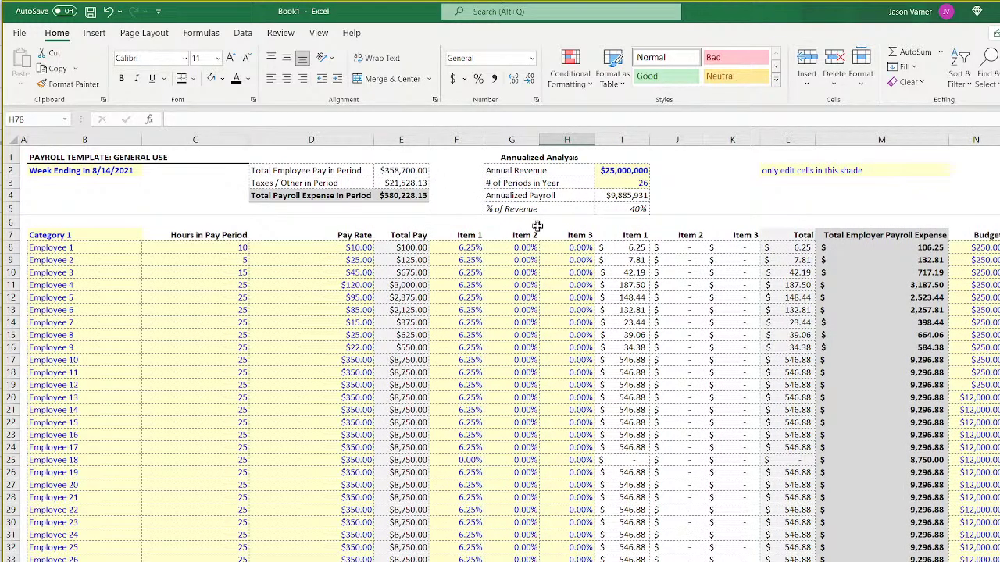
pyautogui.scroll(-14, 506, 549)
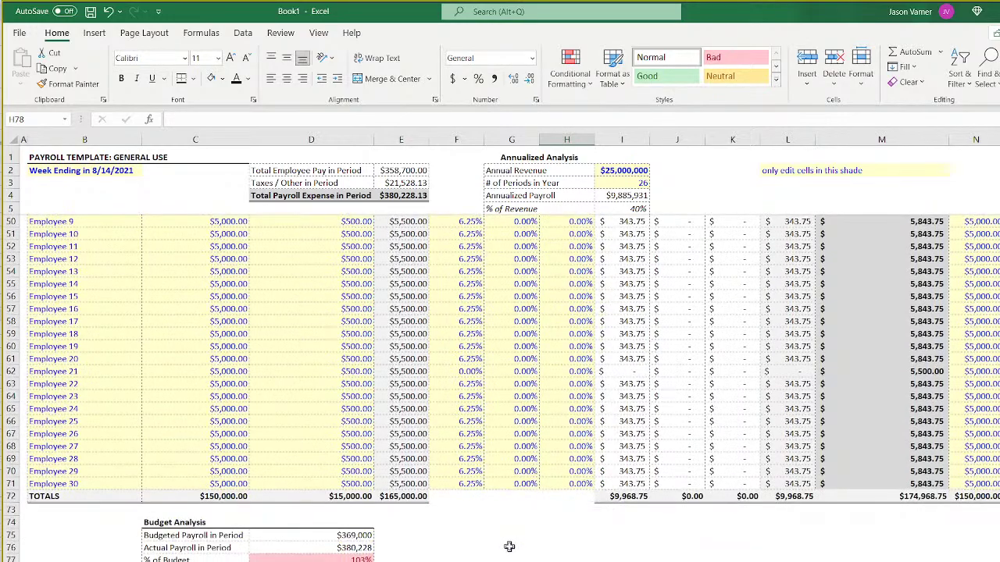
pyautogui.scroll(-4, 510, 546)
pyautogui.scroll(8, 514, 544)
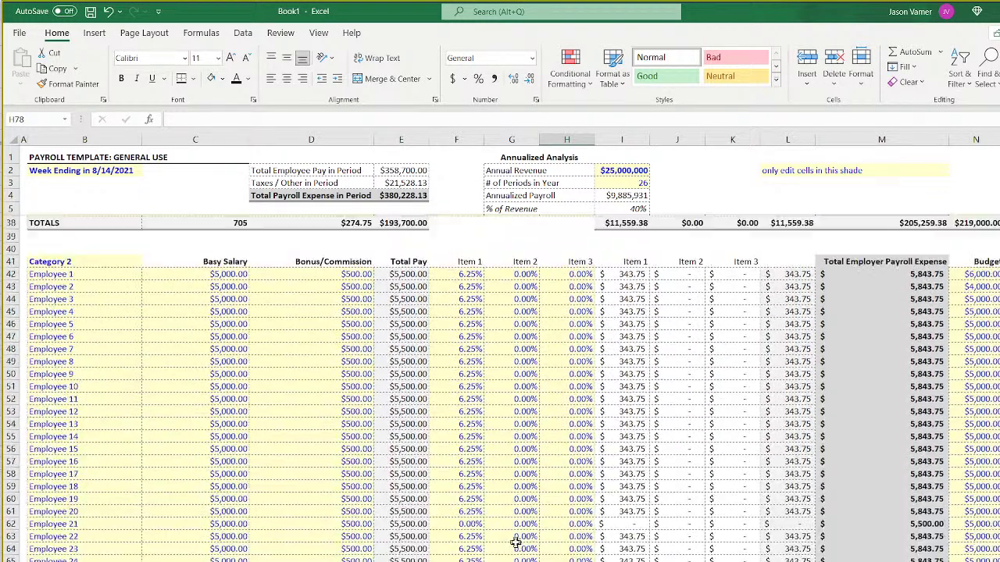
pyautogui.scroll(10, 515, 543)
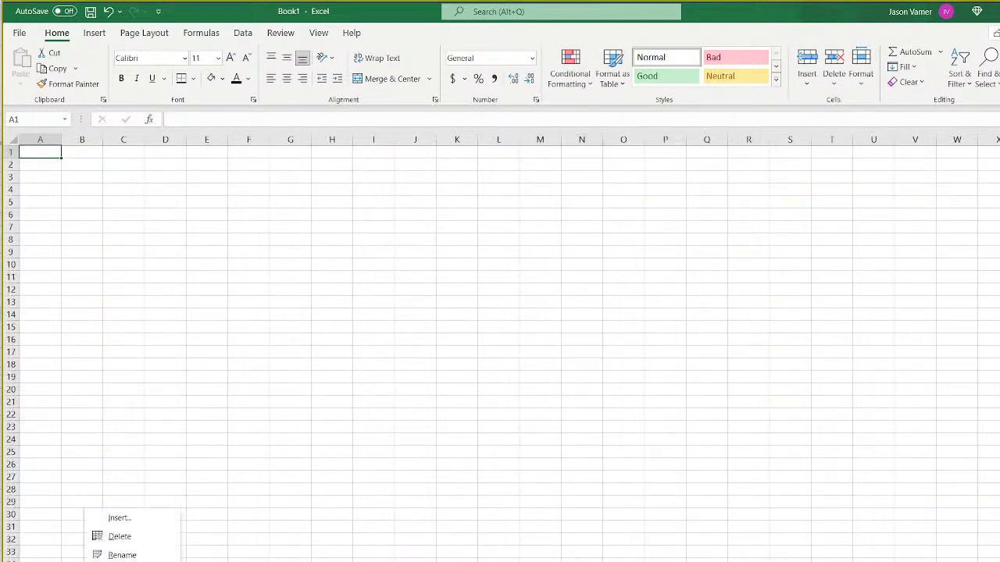
# Color the blank sheet's tab and enter "1. Make a copy of 'Period 1' tab." in A1.
pyautogui.moveTo(125, 561)
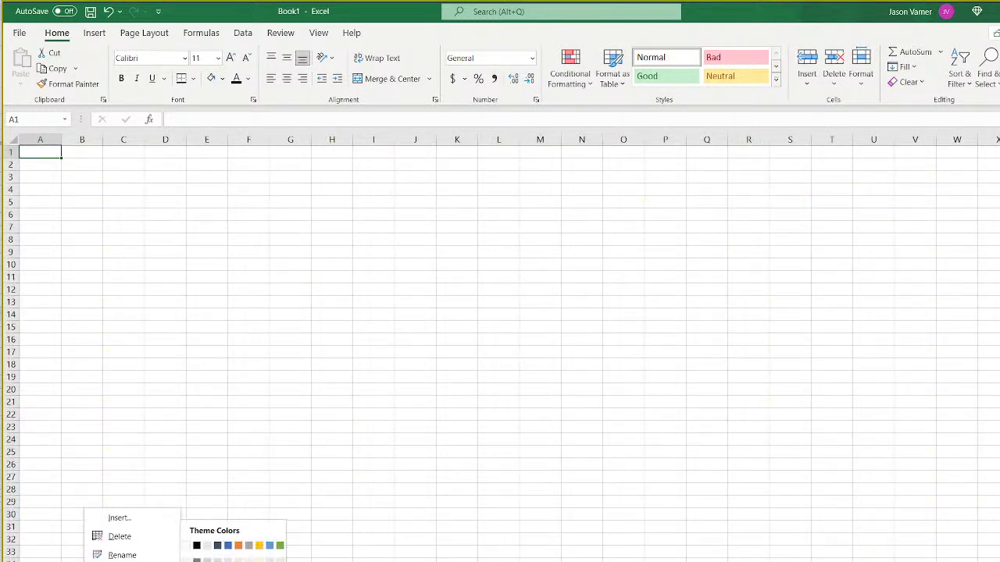
pyautogui.click(227, 559)
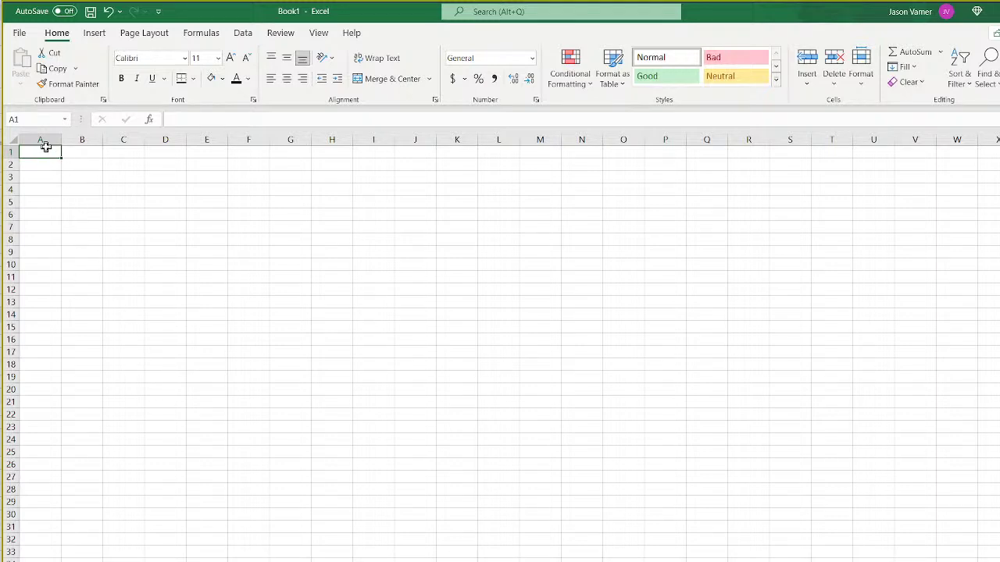
pyautogui.write('1')
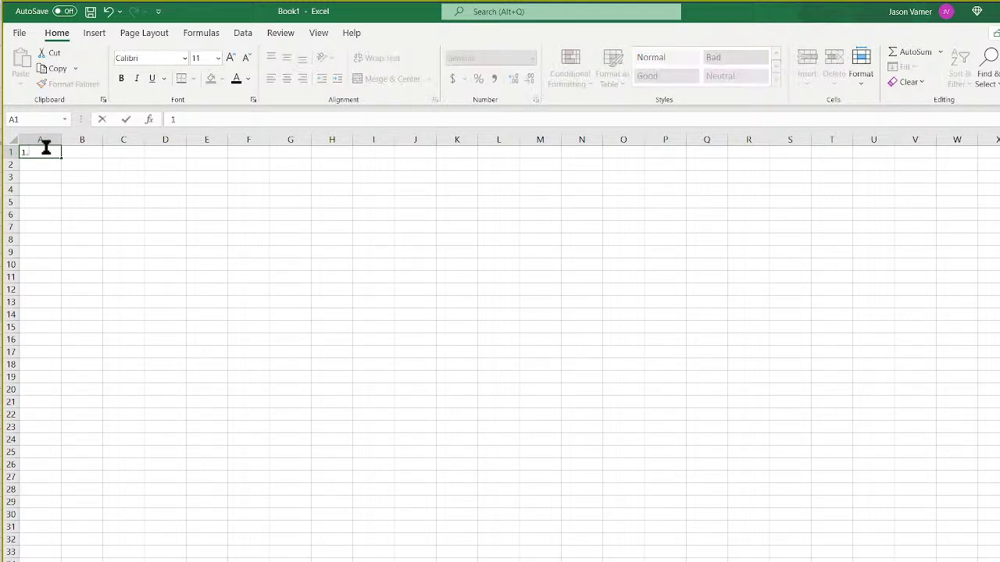
pyautogui.write(". Make a copy of 'period")
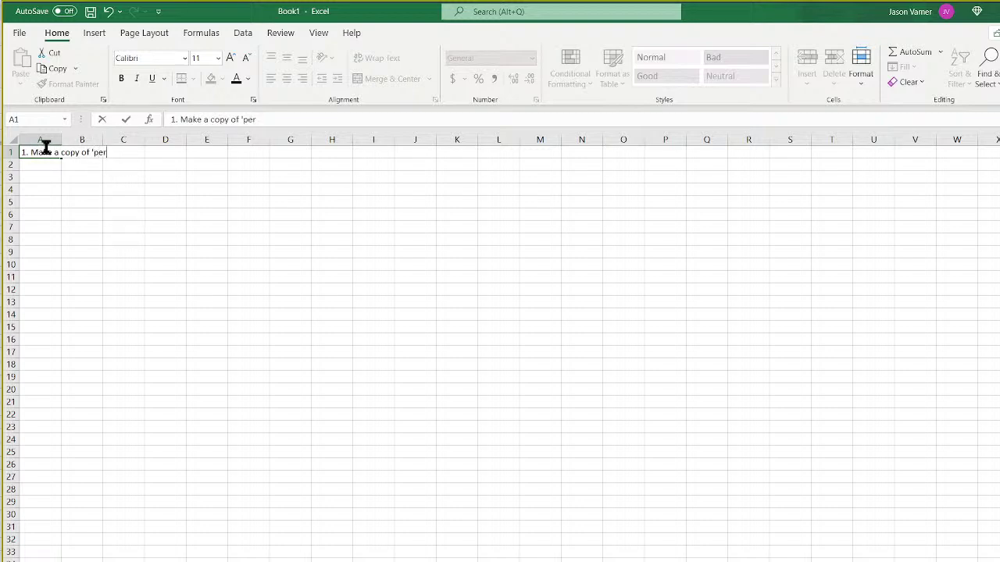
pyautogui.press('BackSpace')
pyautogui.press('BackSpace')
pyautogui.press('BackSpace')
pyautogui.press('BackSpace')
pyautogui.press('BackSpace')
pyautogui.press('BackSpace')
pyautogui.write("Period 1' tab.")
pyautogui.press('Return')
# Enter the second instruction, "2. Label the copy 'Template'.", in A2.
pyautogui.write('2. I')
pyautogui.write('abel')
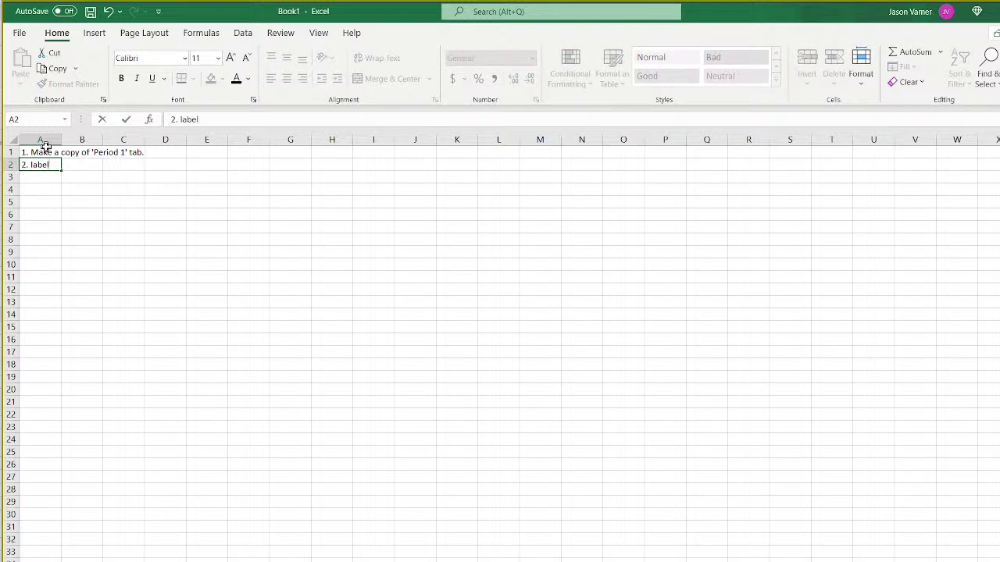
pyautogui.press('BackSpace')
pyautogui.press('BackSpace')
pyautogui.press('BackSpace')
pyautogui.press('BackSpace')
pyautogui.press('BackSpace')
pyautogui.write('Label the copy')
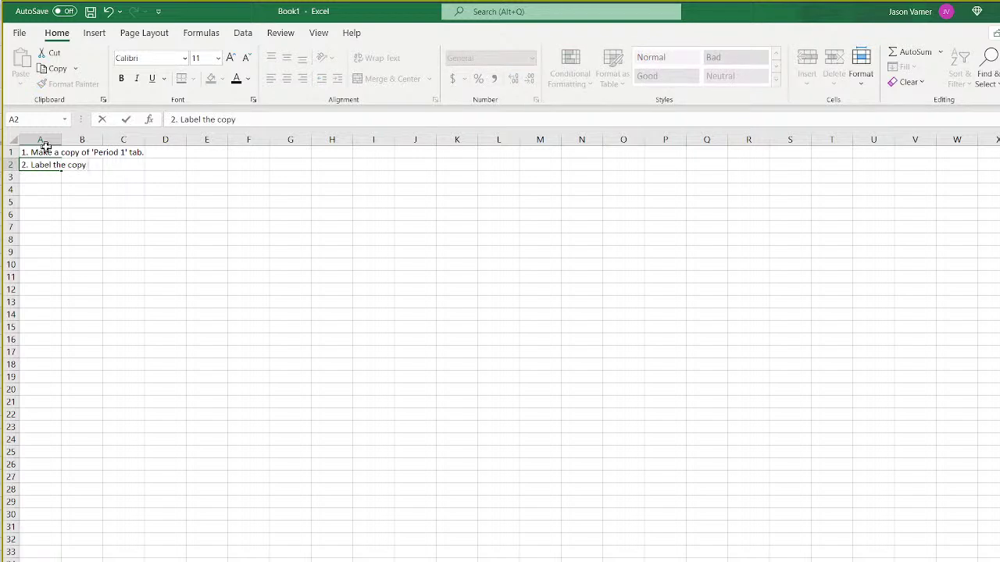
pyautogui.write(" 'Template'.")
pyautogui.press('Return')
# Enter the third instruction, "3. Clear out all the data in the light yellow cells only.", in A3.
pyautogui.write('3.')
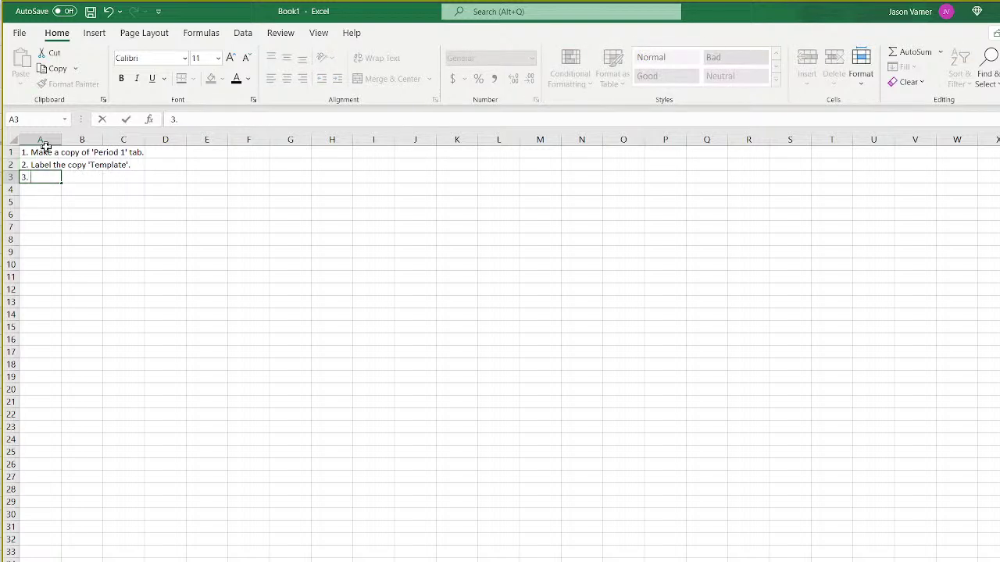
pyautogui.write(' Clear out all the d')
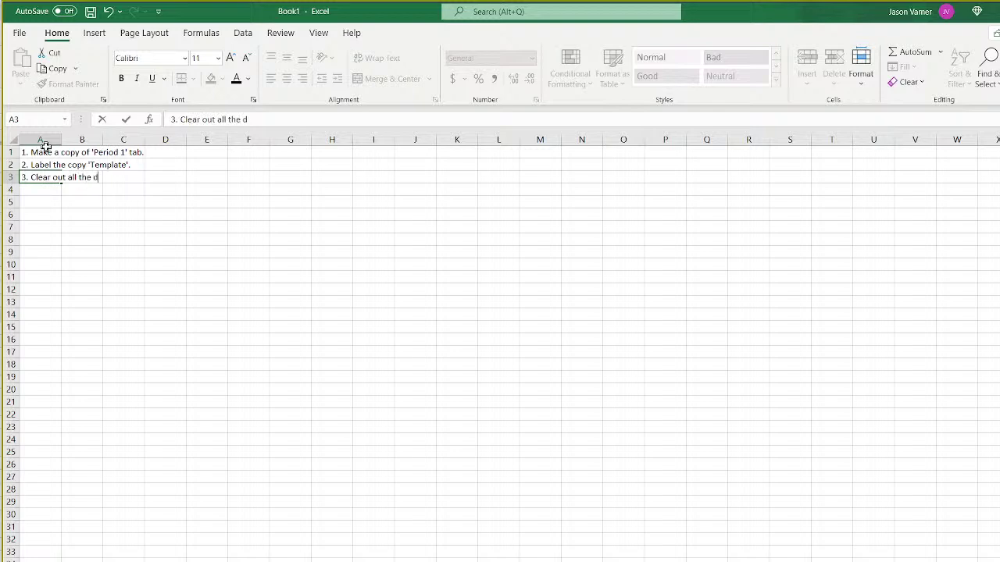
pyautogui.write('ata in the light yel')
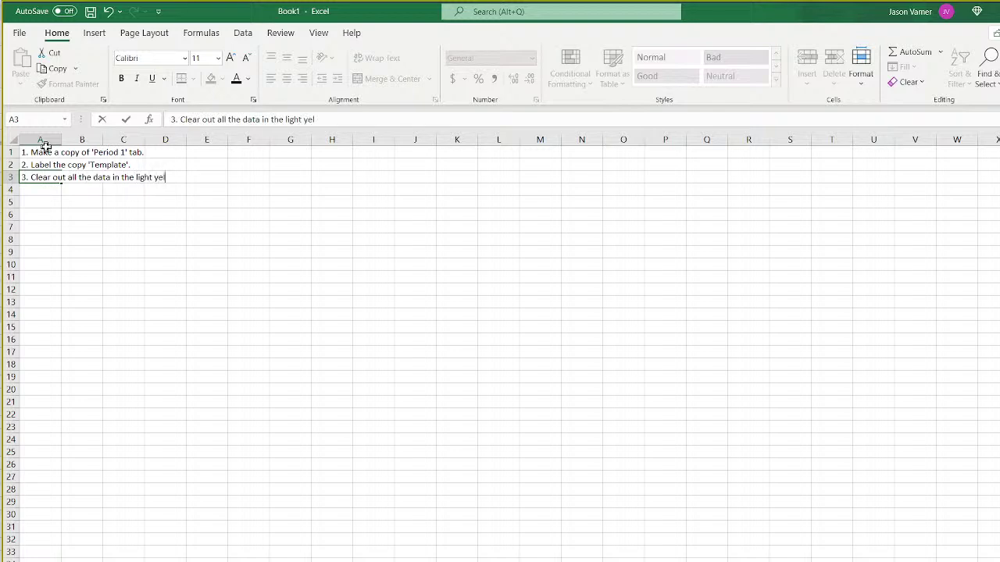
pyautogui.write('low cells only.')
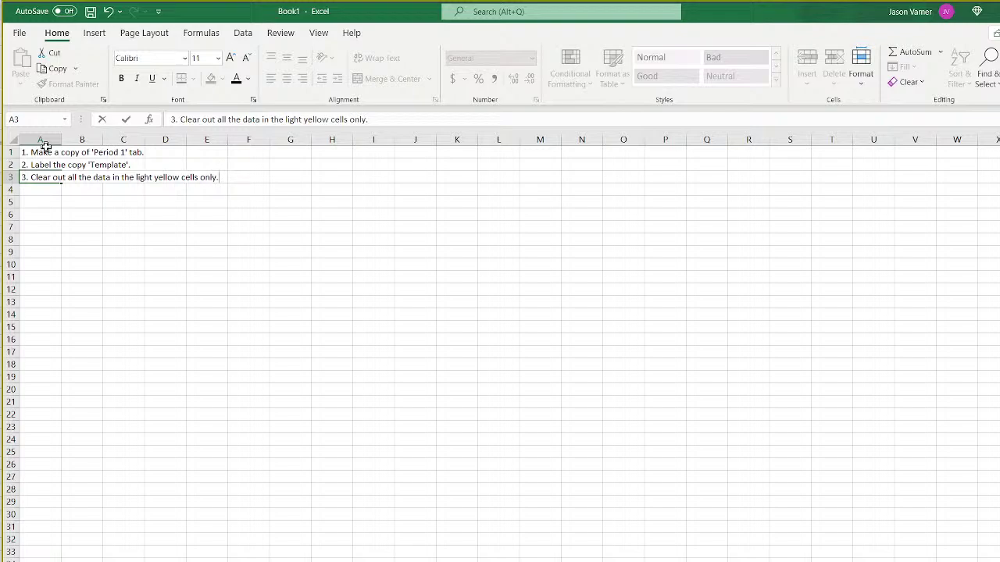
pyautogui.press('Return')
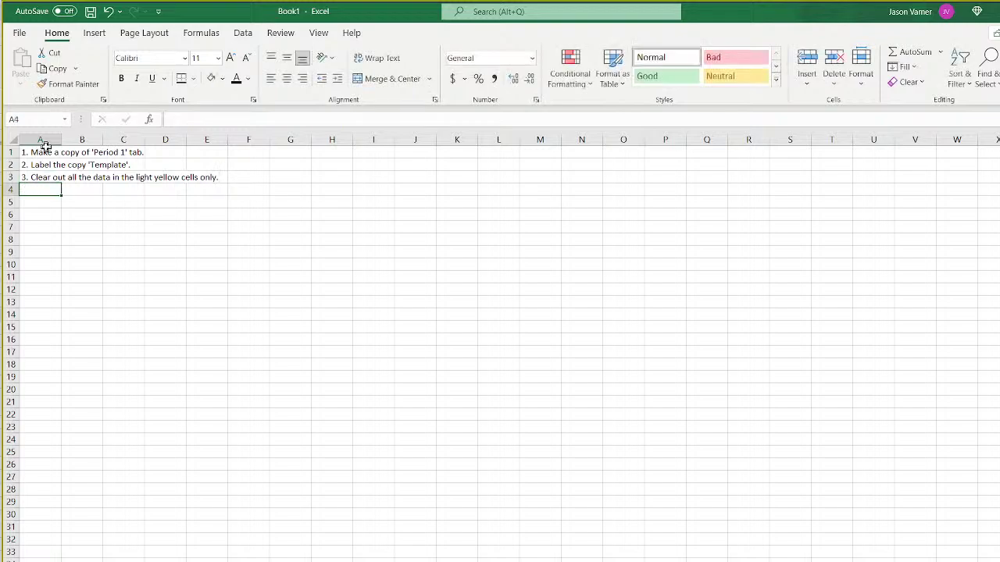
# Begin the fourth instruction in A4 with "4. Each time you want to report on a new payroll period,".
pyautogui.write('4. Each tim')
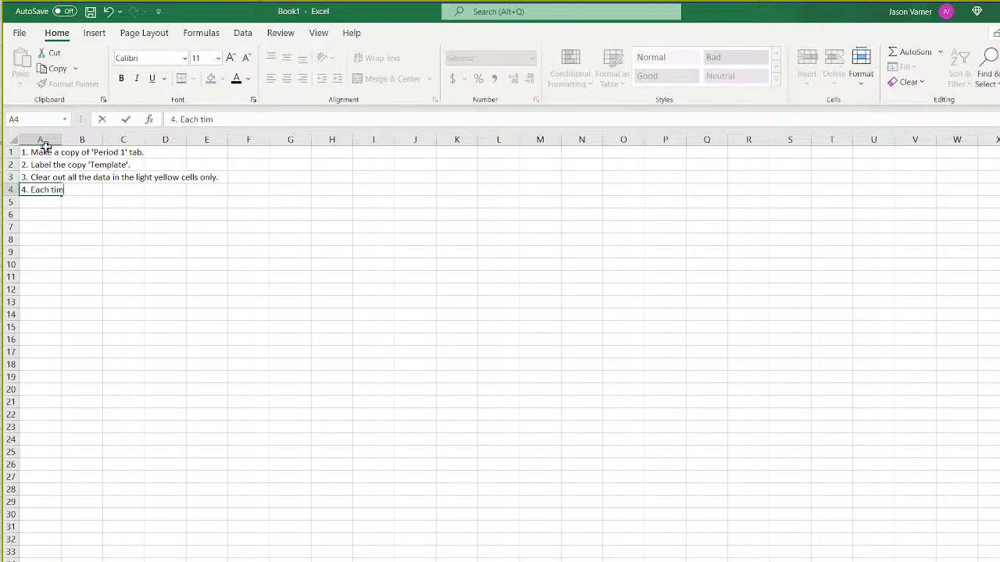
pyautogui.write('e you want to repor')
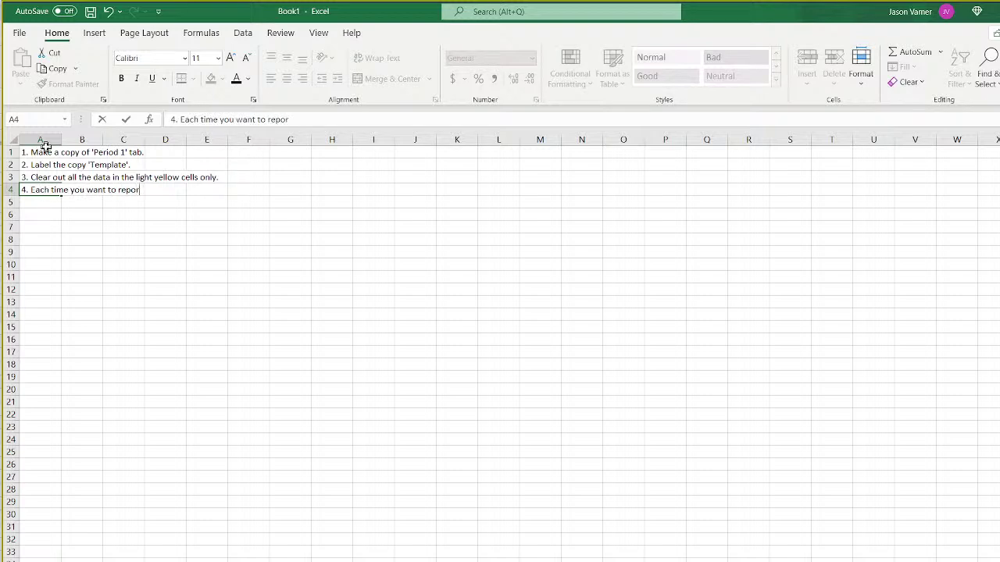
pyautogui.write('t on a new payroll period,')
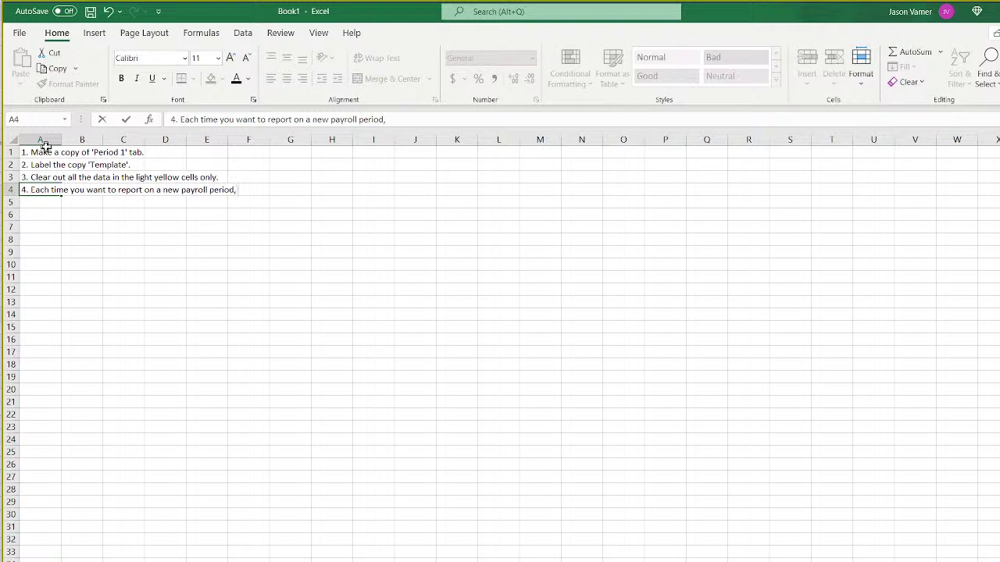
pyautogui.write(' hit File > Make a Copy')
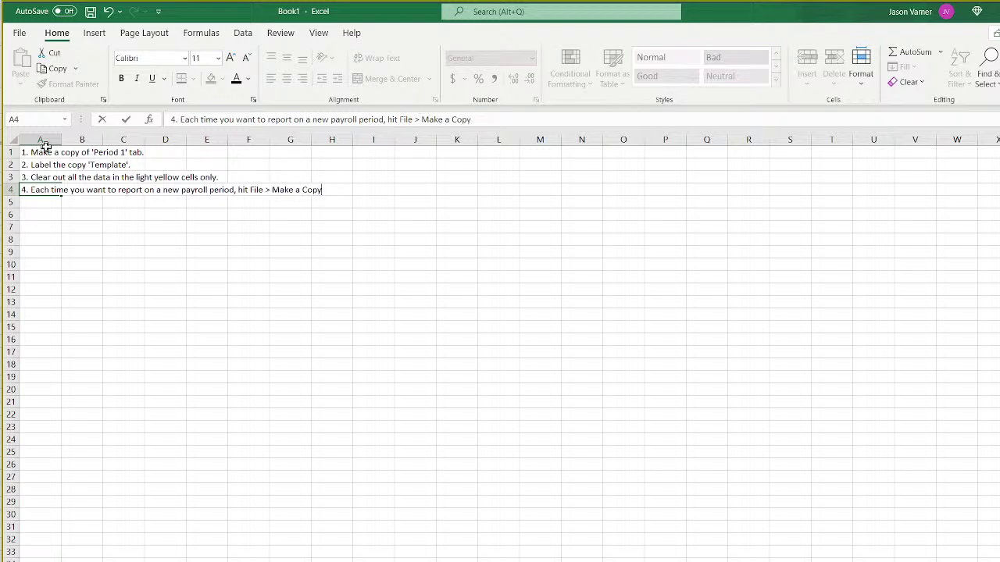
pyautogui.press('BackSpace')
pyautogui.press('BackSpace')
pyautogui.press('BackSpace')
pyautogui.press('BackSpace')
pyautogui.press('BackSpace')
pyautogui.press('BackSpace')
pyautogui.press('BackSpace')
pyautogui.press('BackSpace')
pyautogui.press('BackSpace')
pyautogui.press('BackSpace')
pyautogui.press('BackSpace')
pyautogui.press('BackSpace')
pyautogui.press('BackSpace')
pyautogui.press('BackSpace')
pyautogui.press('BackSpace')
pyautogui.press('BackSpace')
pyautogui.press('BackSpace')
pyautogui.press('BackSpace')
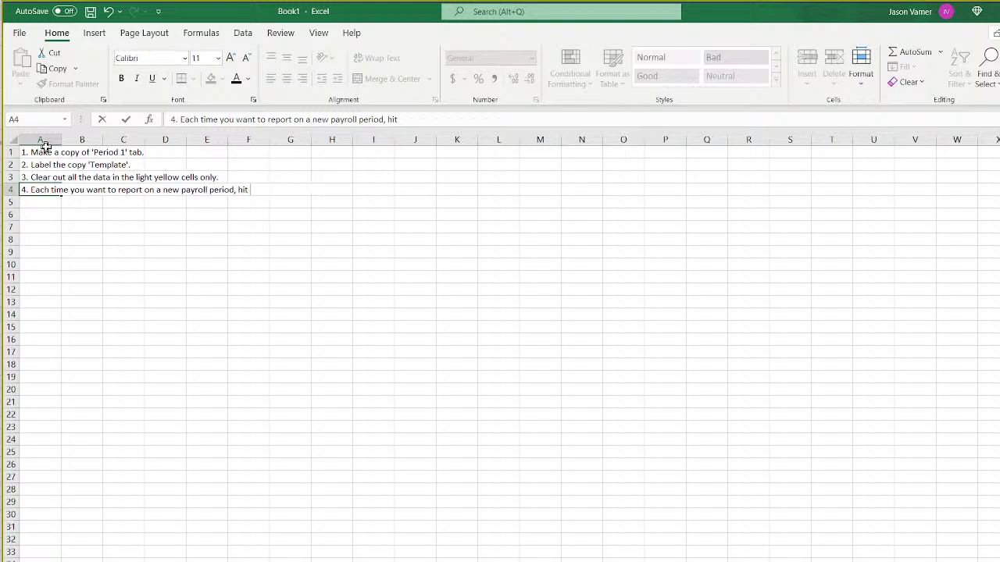
pyautogui.press('BackSpace')
pyautogui.press('BackSpace')
pyautogui.press('BackSpace')
# Continue the fourth instruction in A4 with "right click the tab, hit".
pyautogui.write('right click the tab')
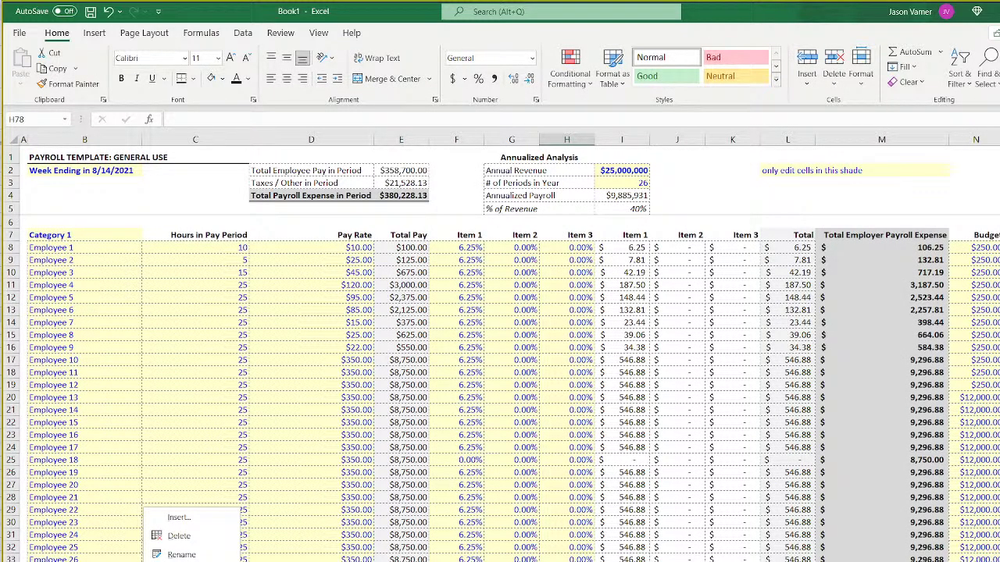
pyautogui.press('m')
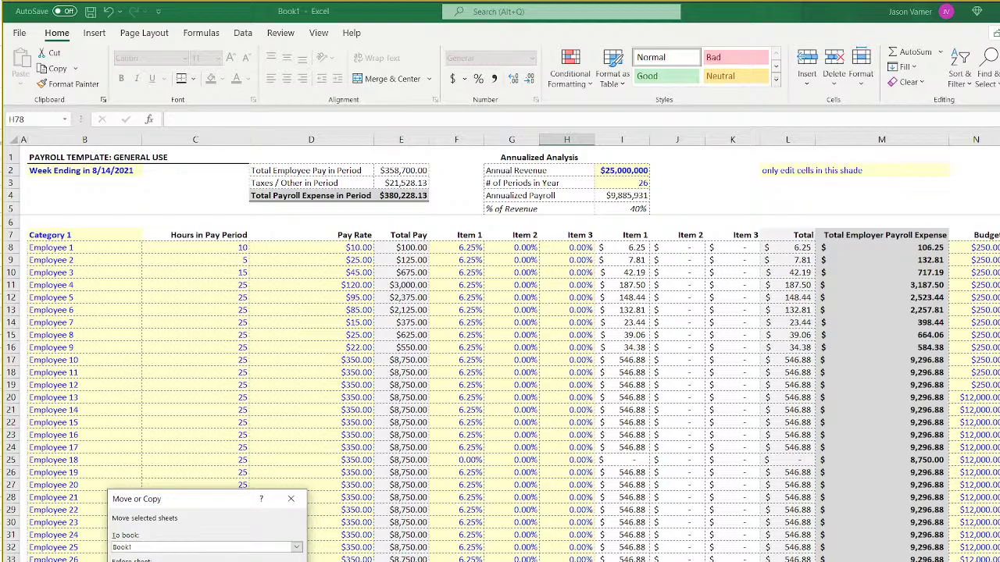
pyautogui.press('Escape')
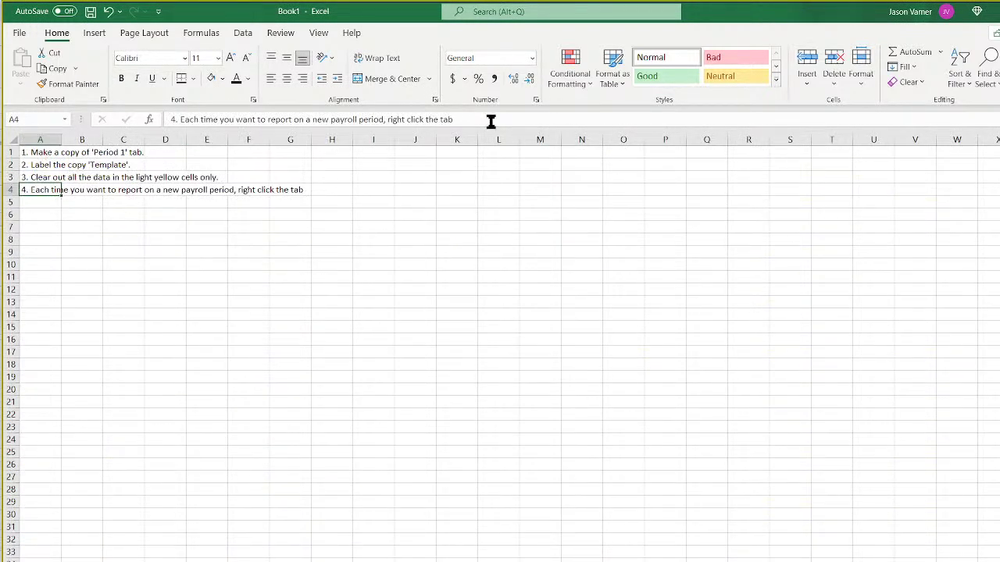
pyautogui.click(490, 120)
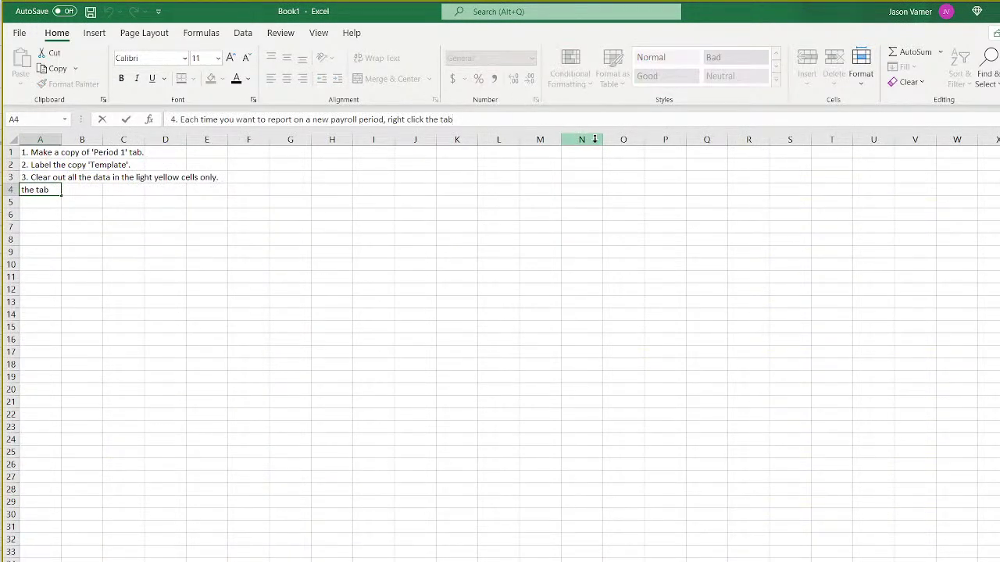
pyautogui.write(', hit')
# Extend the A4 instruction with "'Move/Copy', Select the tab you want to copy, Check the box".
pyautogui.rightClick(87, 561)
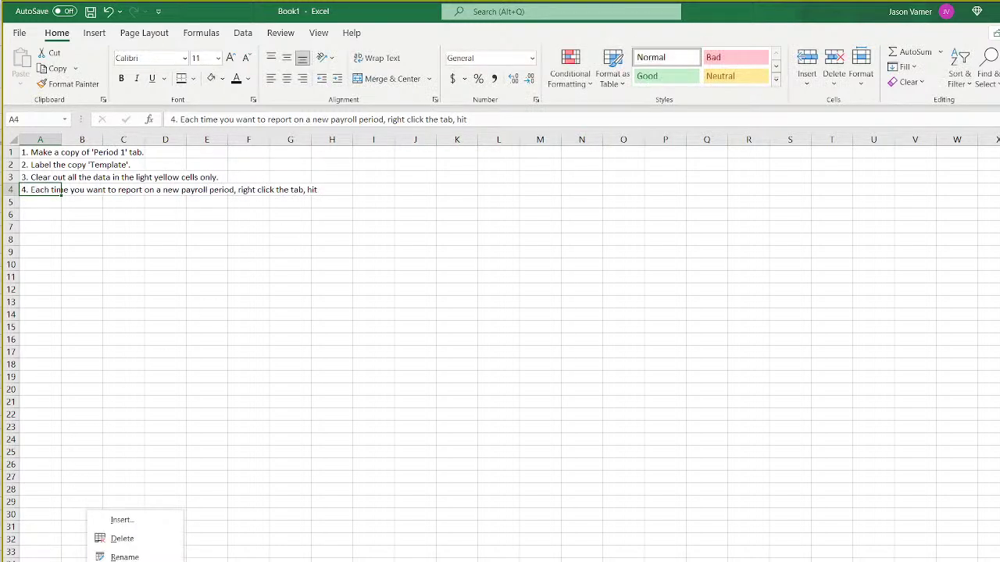
pyautogui.press('Escape')
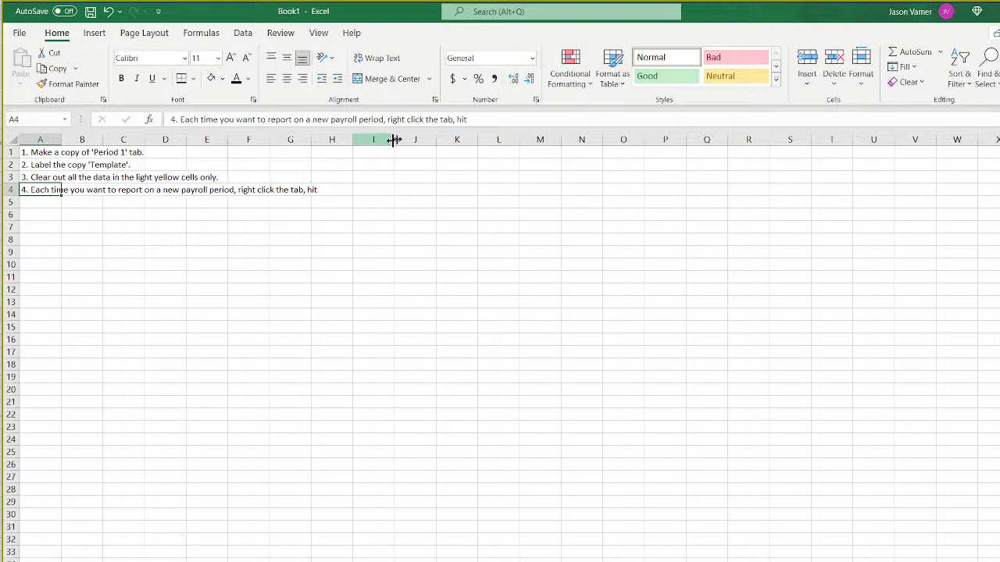
pyautogui.click(479, 121)
pyautogui.write("'Mo")
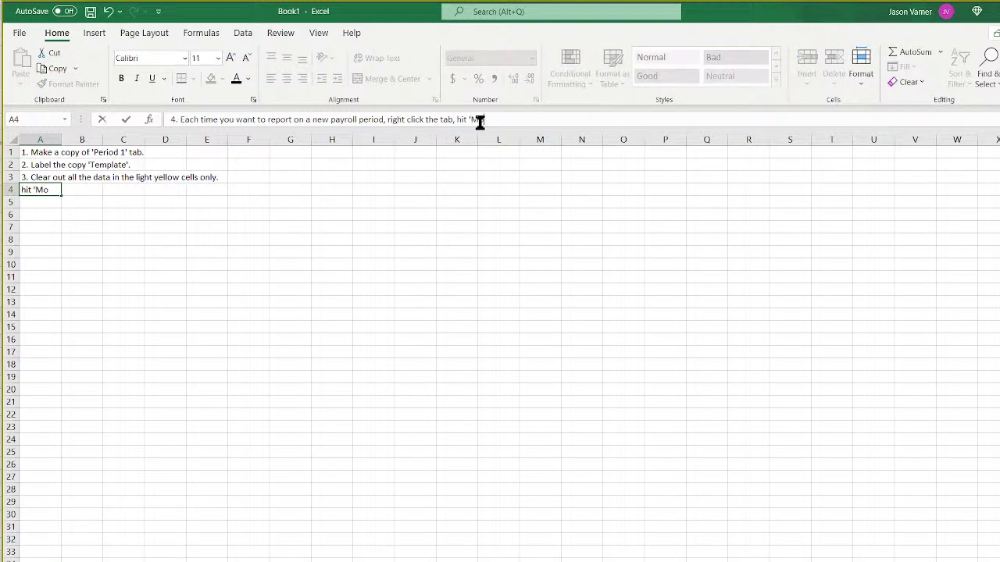
pyautogui.write("ve/Copy', Select the tab you want to o")
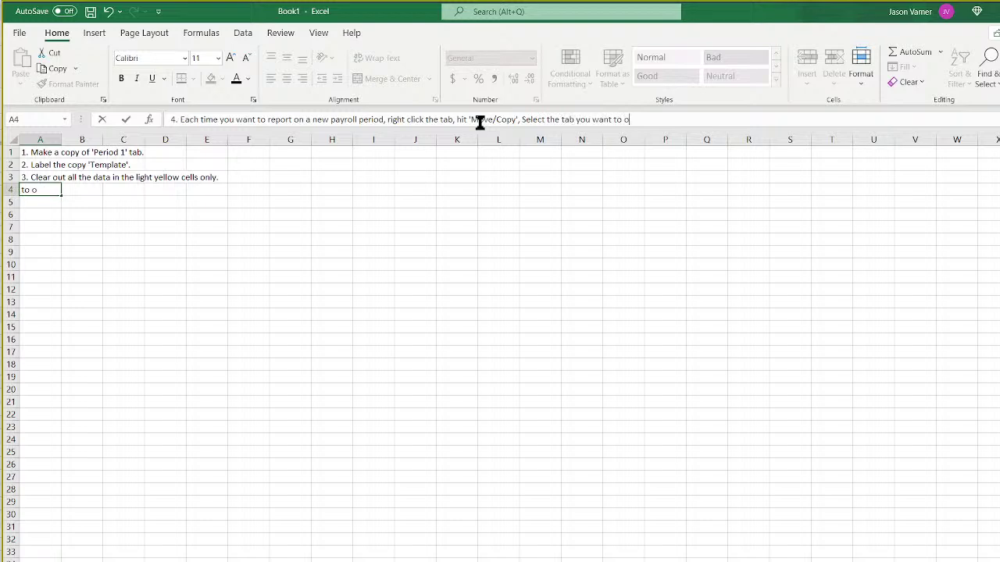
pyautogui.press('BackSpace')
pyautogui.write('copy, Check the box')
# Check the wording of the Move or Copy dialog and add "that says 'Create a Copy'" to the A4 instruction.
pyautogui.rightClick(72, 561)
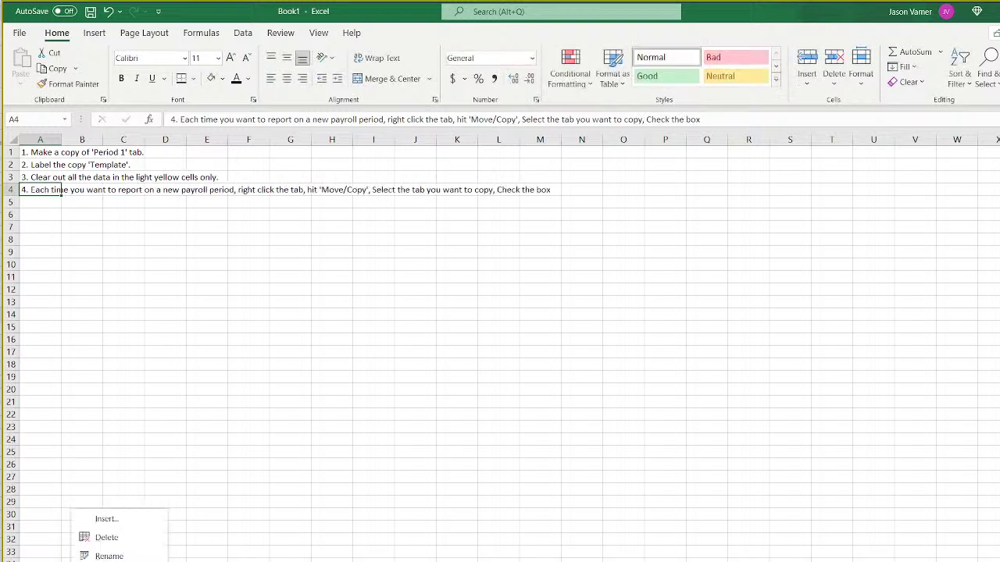
pyautogui.click(117, 561)
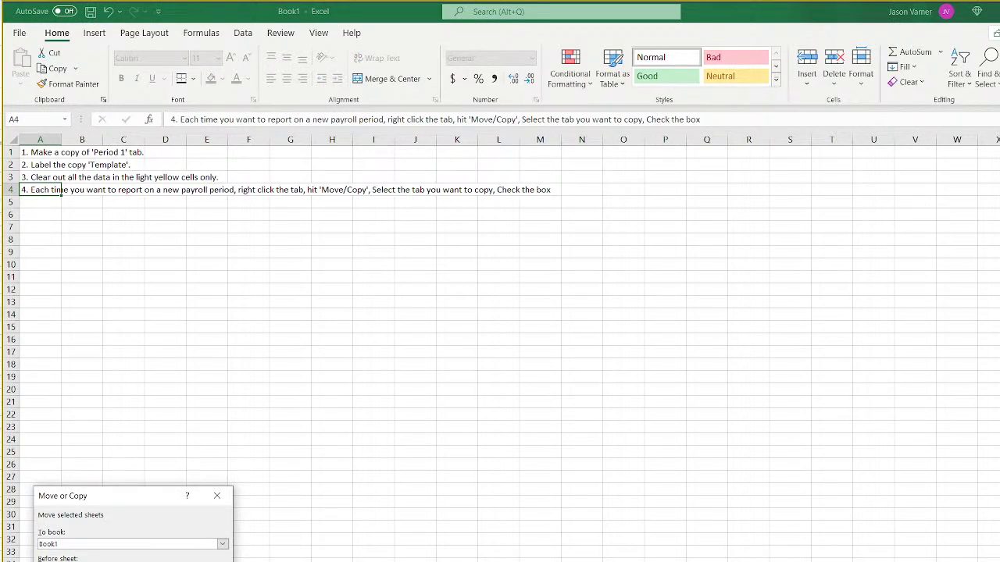
pyautogui.press('Escape')
pyautogui.click(718, 119)
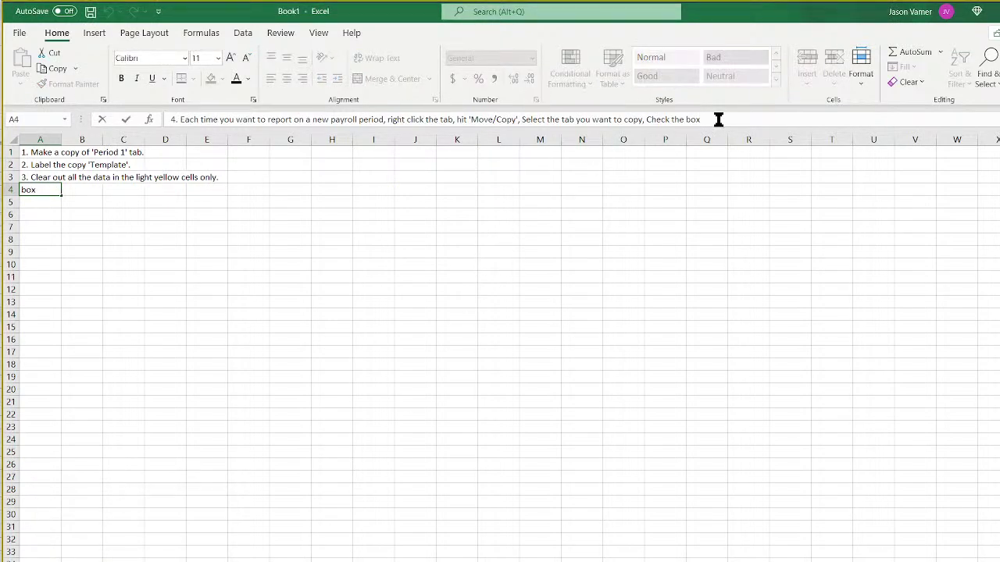
pyautogui.write("that says 'Create a Copy'")
# Finish the fourth instruction in A4 with ", Hit 'OK'".
pyautogui.rightClick(89, 561)
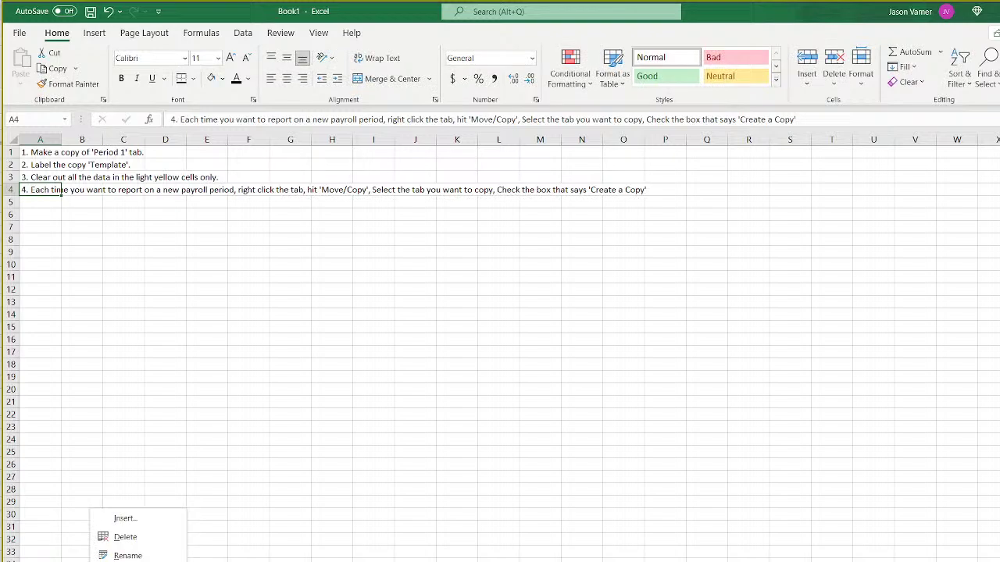
pyautogui.click(139, 561)
pyautogui.press('Escape')
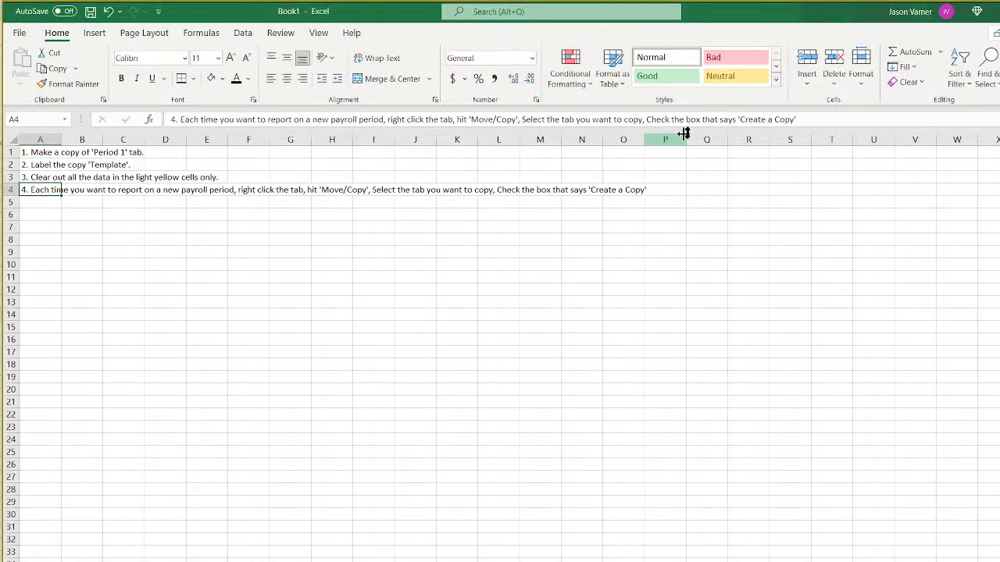
pyautogui.click(818, 118)
pyautogui.write(',')
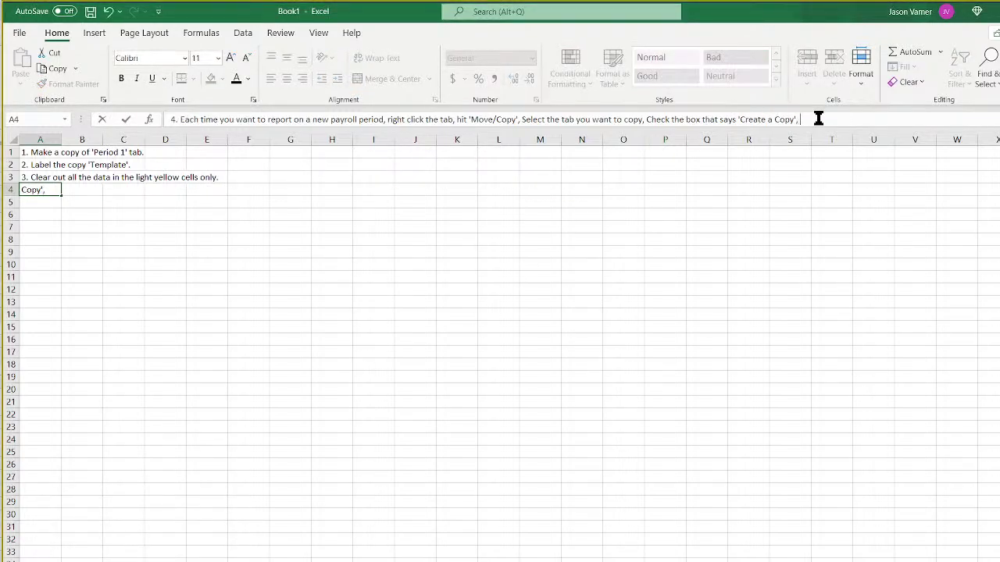
pyautogui.write(" Hit 'OK'")
pyautogui.press('Return')
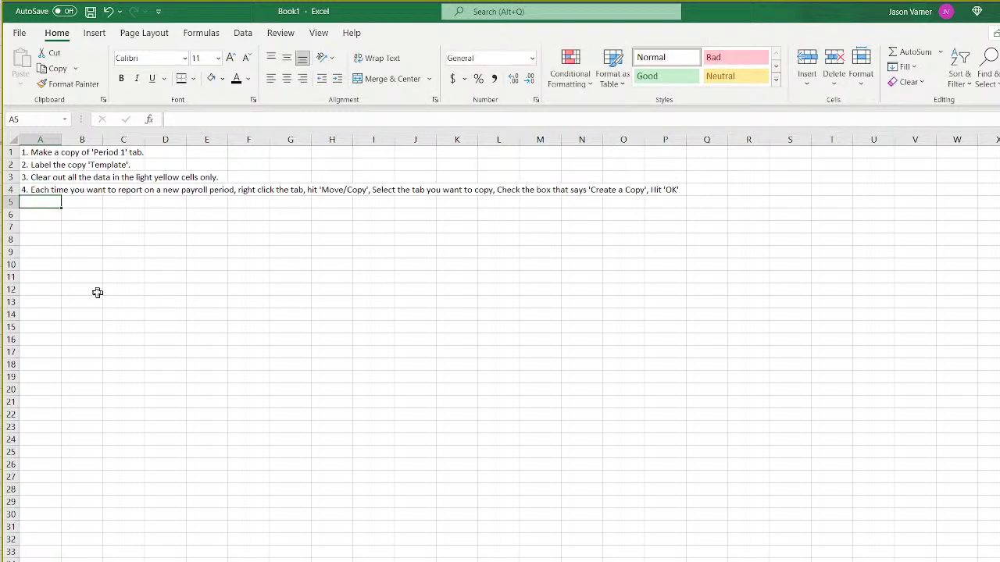
# On the payroll sheet, move the "only edit cells in this shade" note from L2 to B4 and clear the extra shading in C4.
pyautogui.click(39, 152)
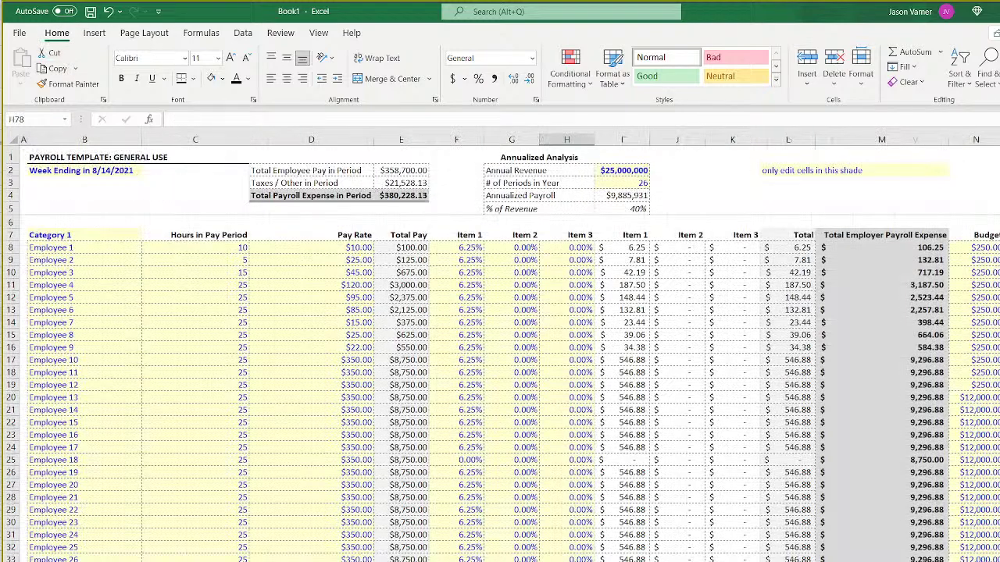
pyautogui.click(64, 169)
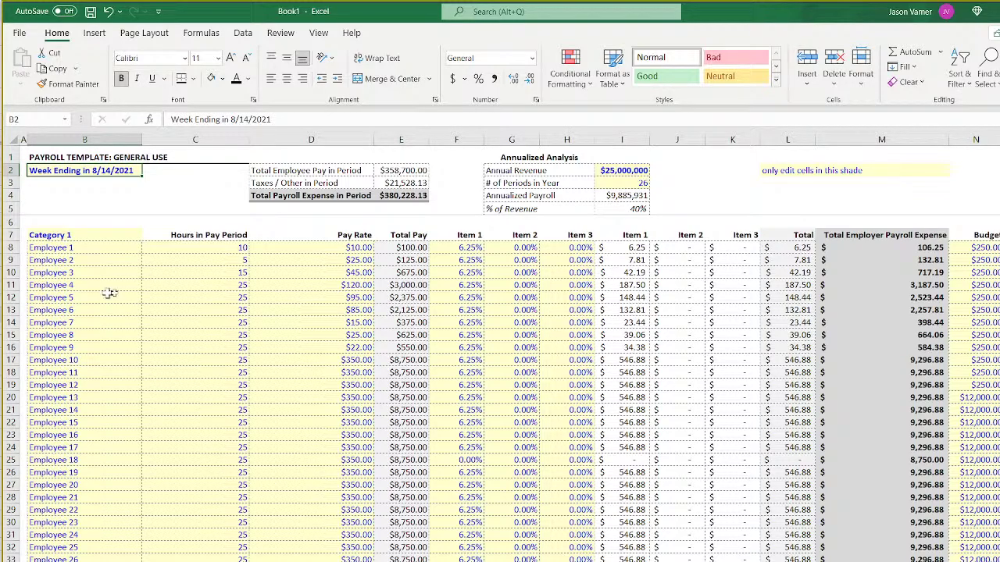
pyautogui.click(393, 170)
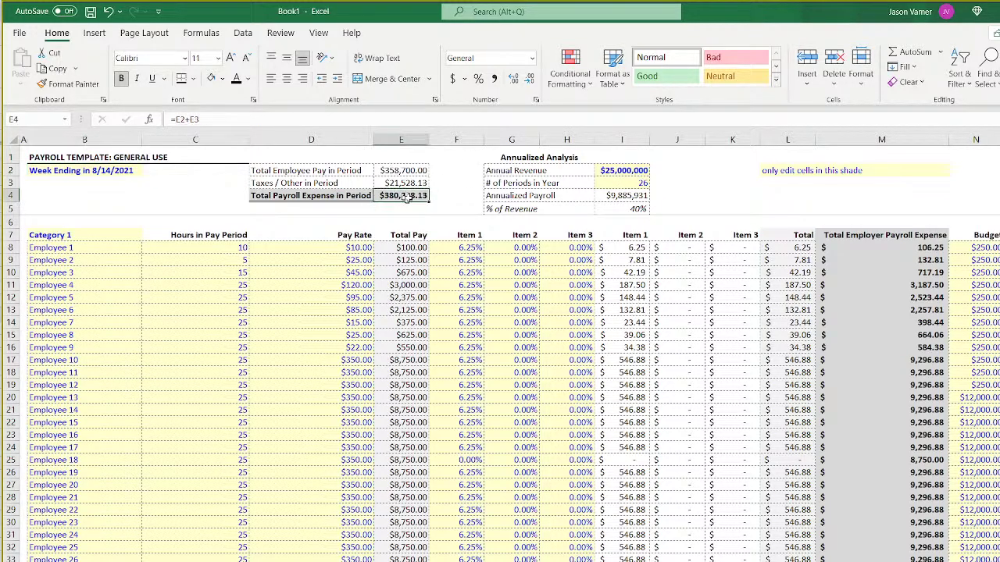
pyautogui.click(623, 170)
pyautogui.moveTo(792, 170); pyautogui.dragTo(157, 195)
pyautogui.click(190, 180)
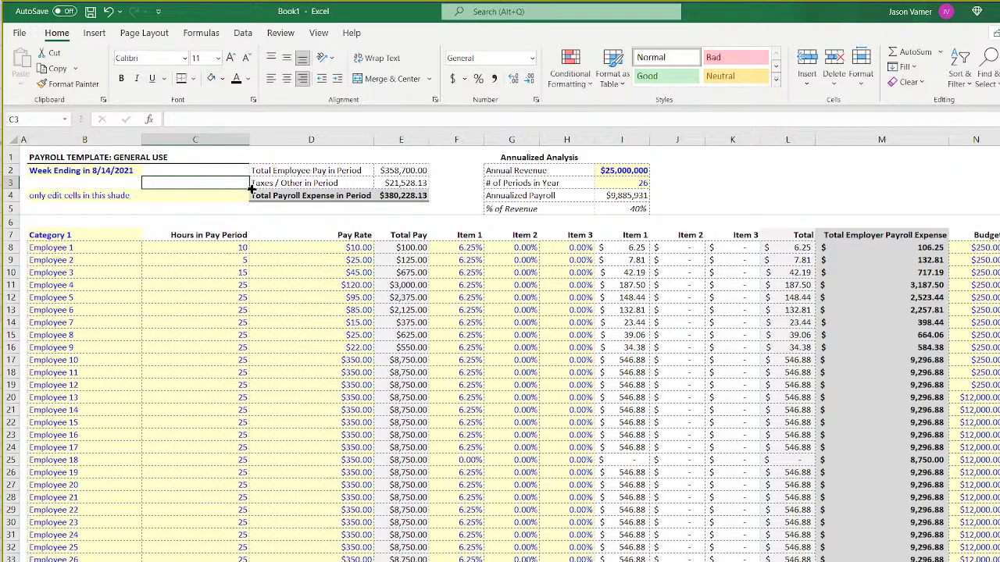
pyautogui.moveTo(252, 188); pyautogui.dragTo(252, 201)
# Copy the Budget Analysis table in C74:D77 and paste it at K1 in the header area.
pyautogui.click(797, 181)
pyautogui.scroll(-14, 288, 509)
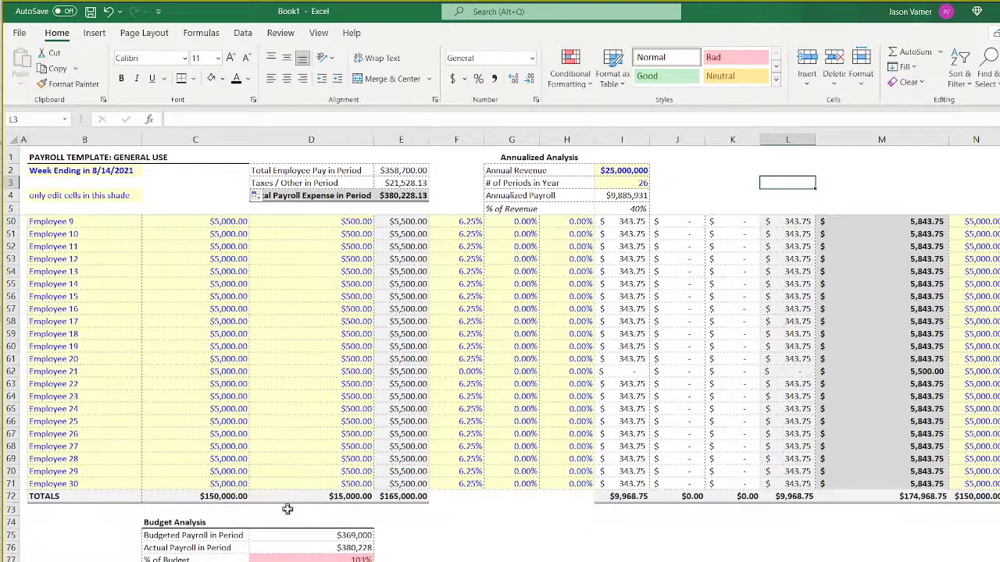
pyautogui.scroll(-4, 287, 508)
pyautogui.moveTo(157, 384); pyautogui.dragTo(336, 423)
pyautogui.rightClick(293, 397)
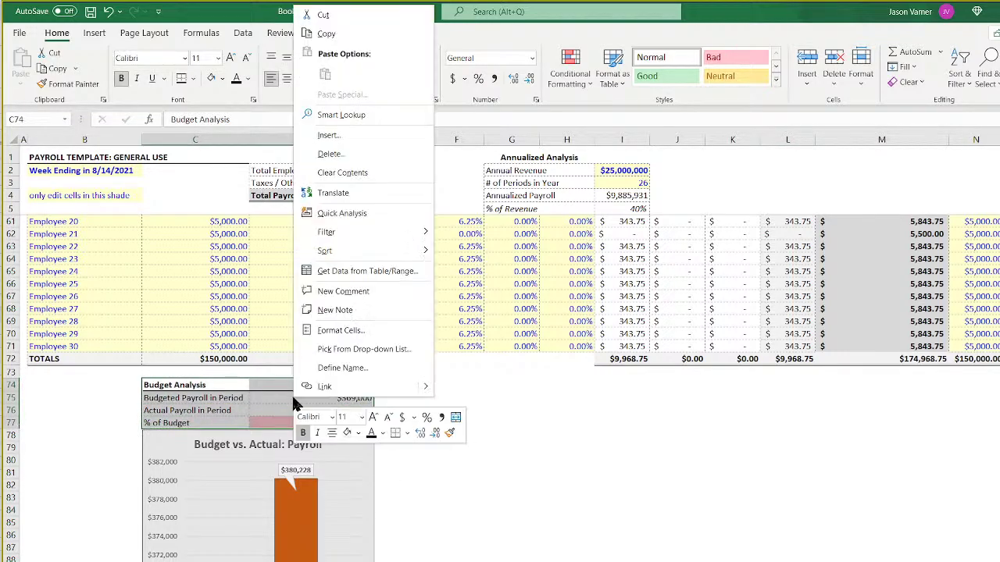
pyautogui.click(335, 39)
pyautogui.scroll(18, 661, 509)
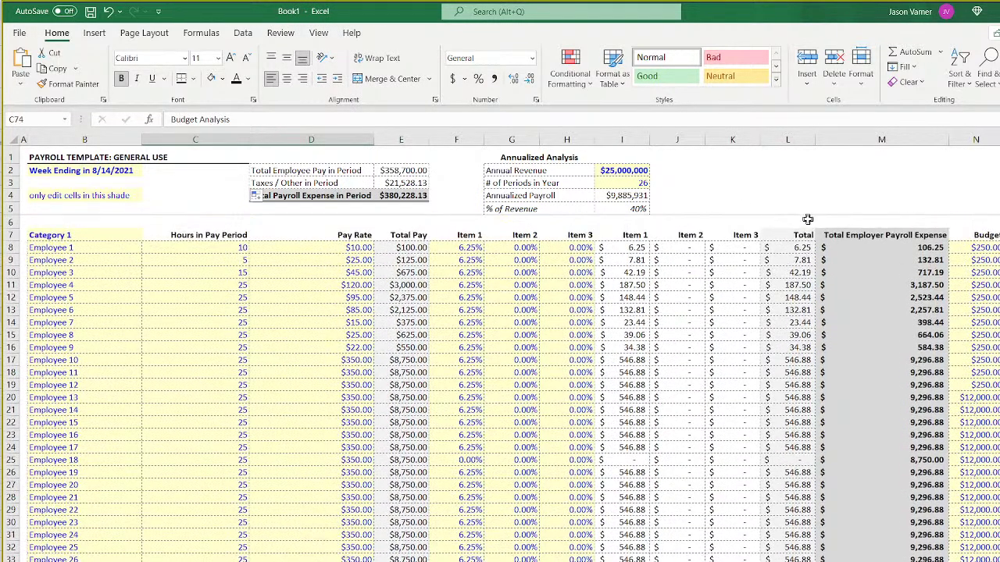
pyautogui.rightClick(744, 163)
pyautogui.click(774, 233)
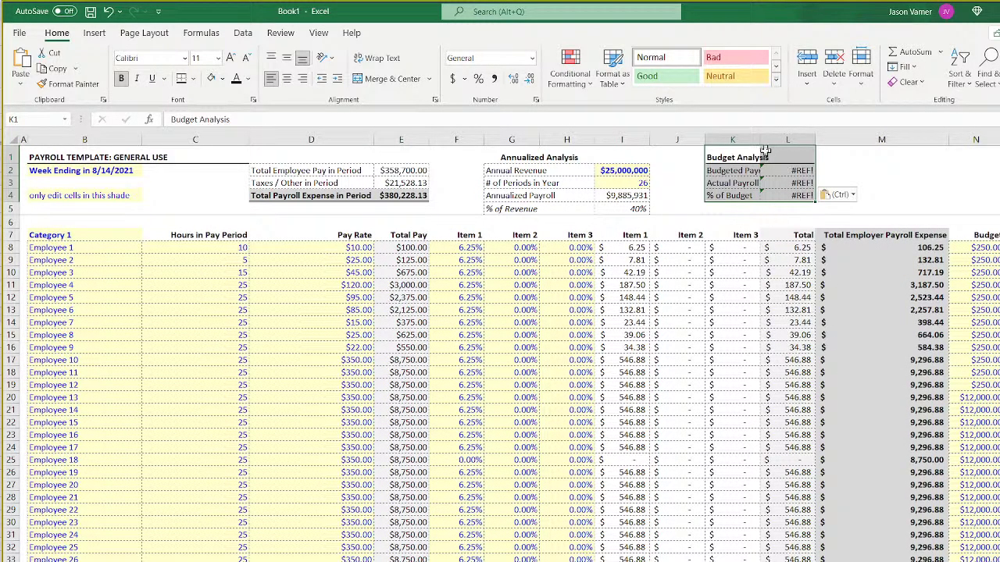
# Move the pasted Budget Analysis values from column L to M and merge and center each label across K:L in rows 2 to 4.
pyautogui.moveTo(780, 162); pyautogui.dragTo(835, 200)
pyautogui.moveTo(752, 171); pyautogui.dragTo(808, 171)
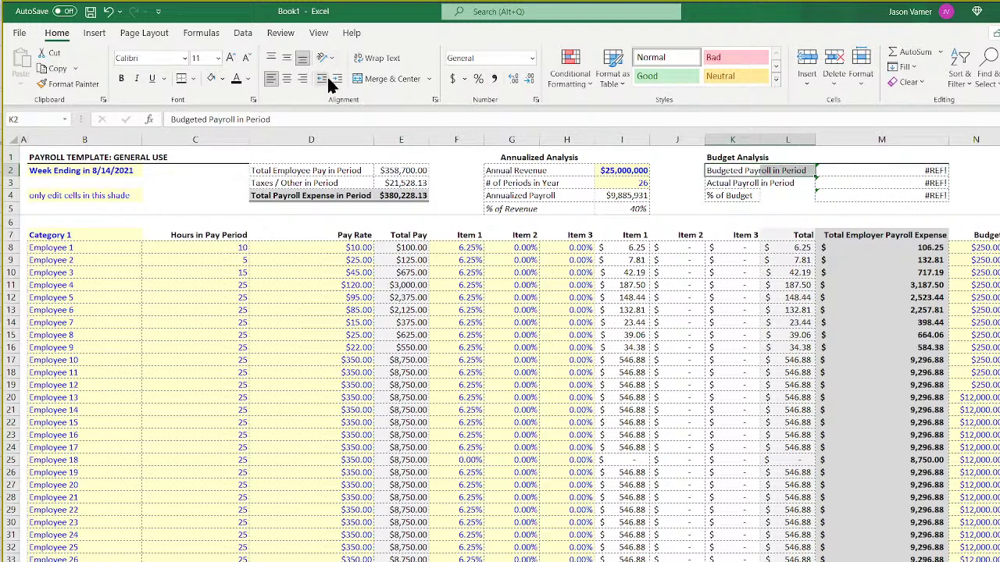
pyautogui.click(388, 78)
pyautogui.moveTo(719, 186); pyautogui.dragTo(807, 185)
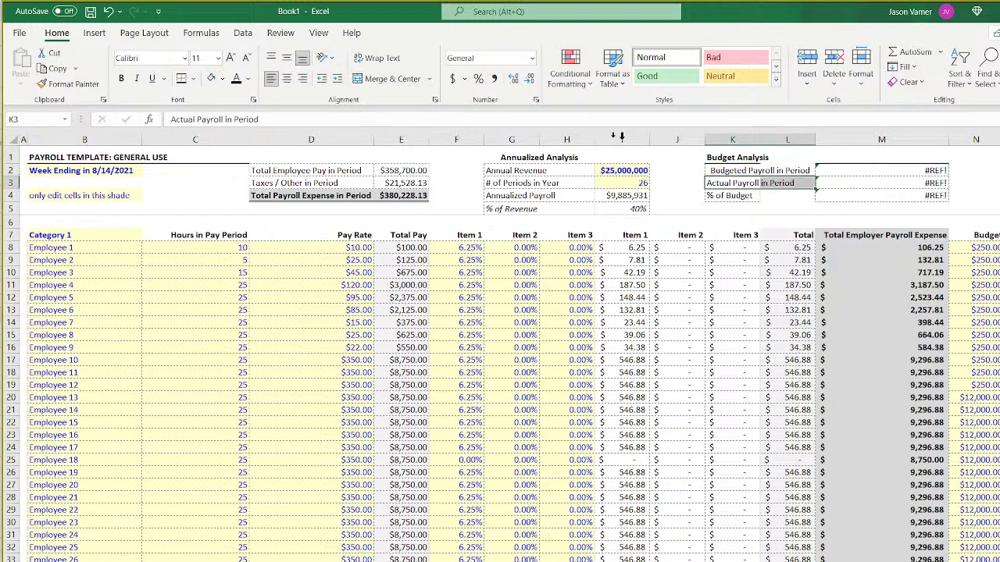
pyautogui.click(388, 78)
pyautogui.moveTo(730, 195); pyautogui.dragTo(801, 196)
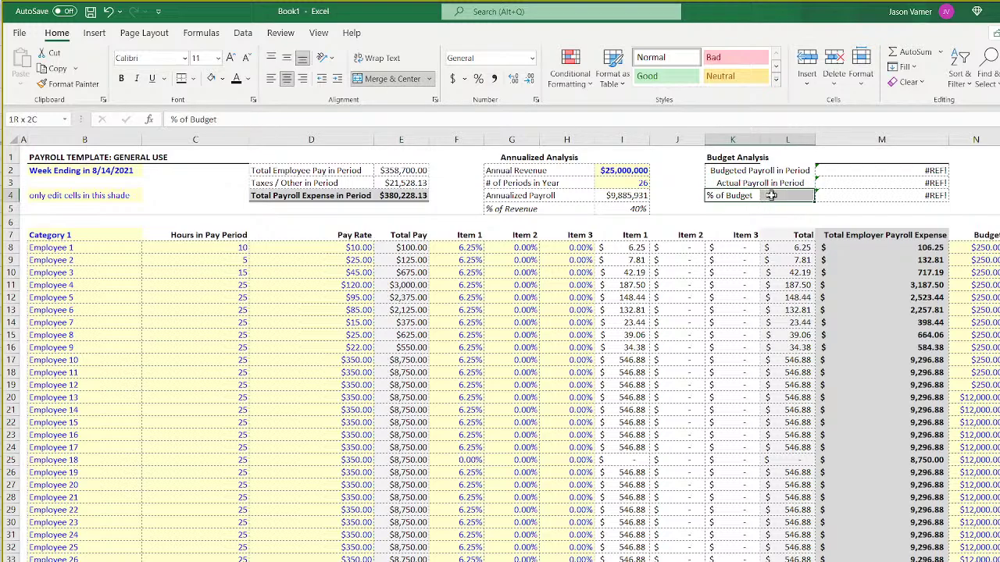
pyautogui.click(379, 78)
# Apply all borders to K2:M4 and a thick bottom border to the Budget Analysis heading row K1:M1.
pyautogui.moveTo(723, 171); pyautogui.dragTo(827, 190)
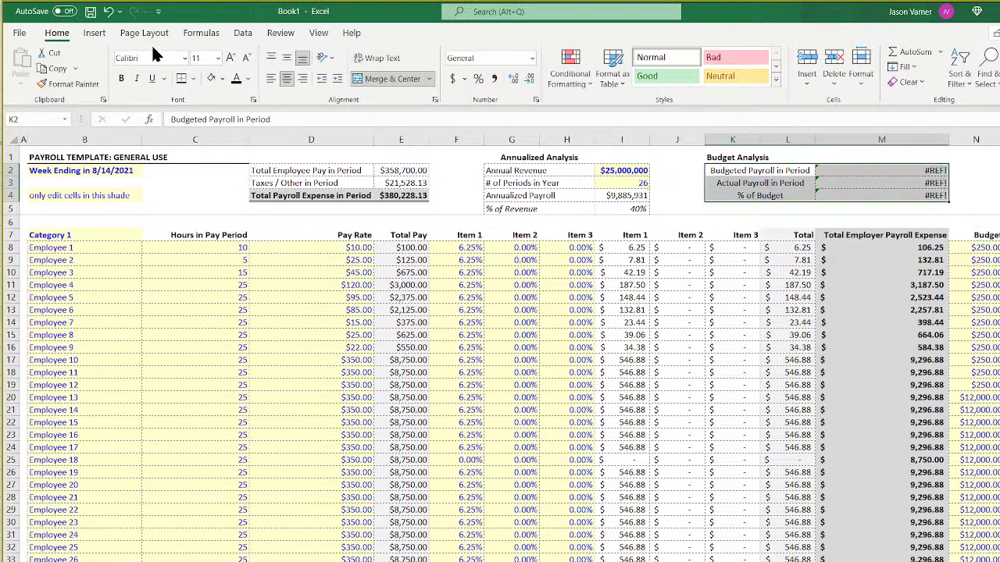
pyautogui.click(195, 80)
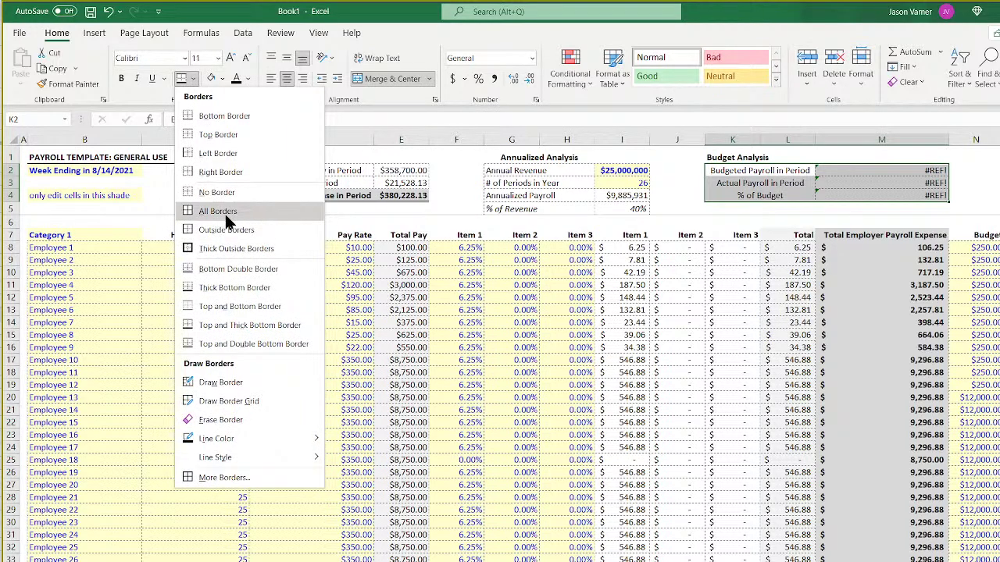
pyautogui.click(226, 208)
pyautogui.moveTo(717, 158); pyautogui.dragTo(829, 166)
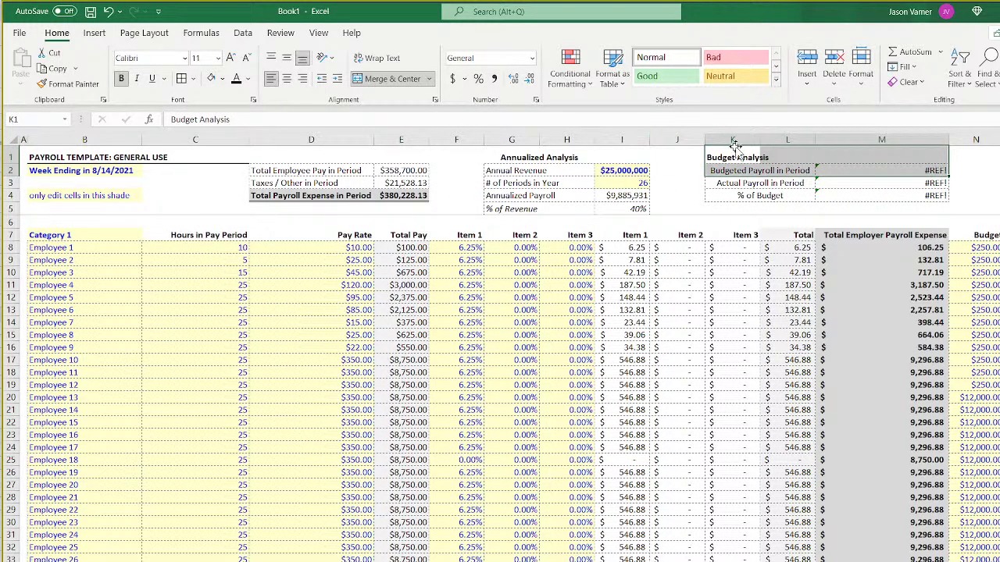
pyautogui.moveTo(736, 155); pyautogui.dragTo(866, 161)
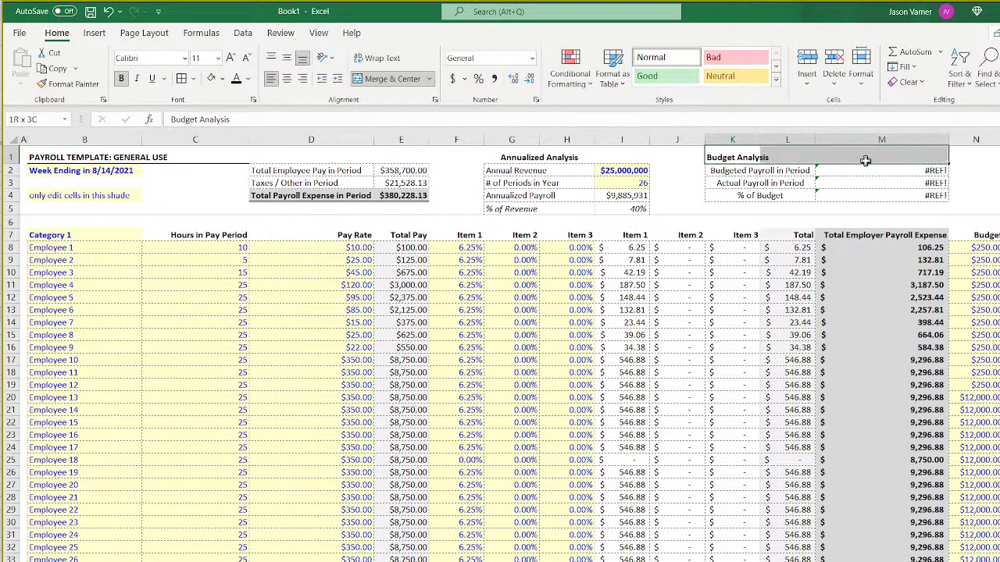
pyautogui.click(194, 80)
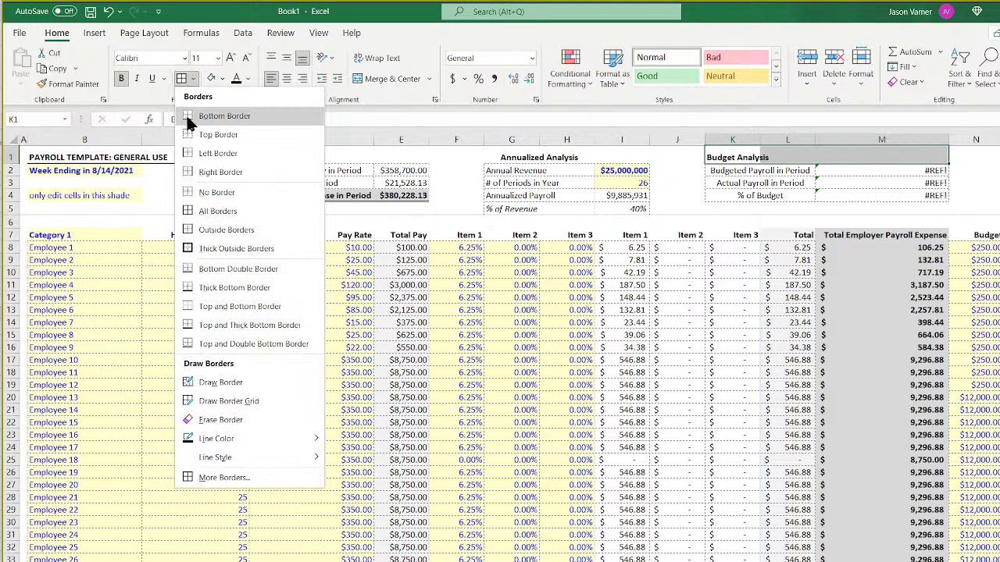
pyautogui.click(234, 287)
# Link M2 to the Budgeted Payroll in Period value in D75 of the original Budget Analysis table.
pyautogui.click(893, 170)
pyautogui.write('=')
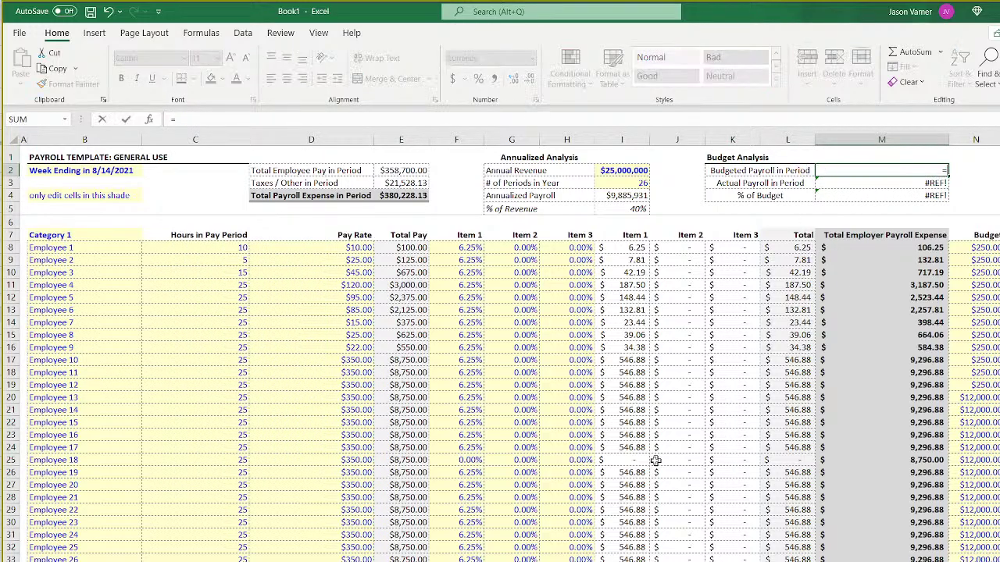
pyautogui.scroll(-18, 654, 460)
pyautogui.click(355, 398)
pyautogui.press('Return')
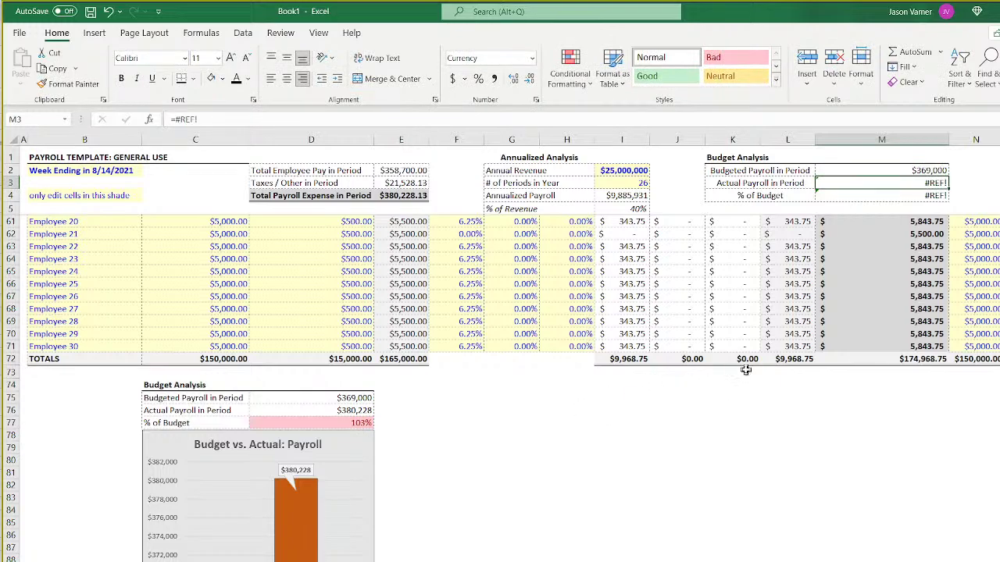
# Link M3 to the Actual Payroll in Period value in D76 of the original Budget Analysis table.
pyautogui.write('=')
pyautogui.scroll(-7, 469, 407)
pyautogui.scroll(7, 369, 295)
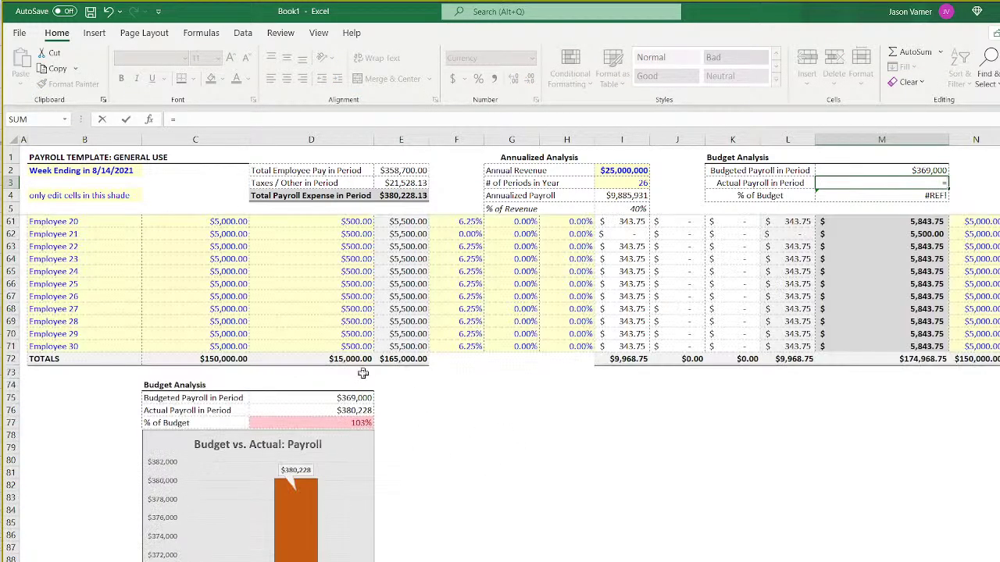
pyautogui.click(349, 410)
pyautogui.press('Return')
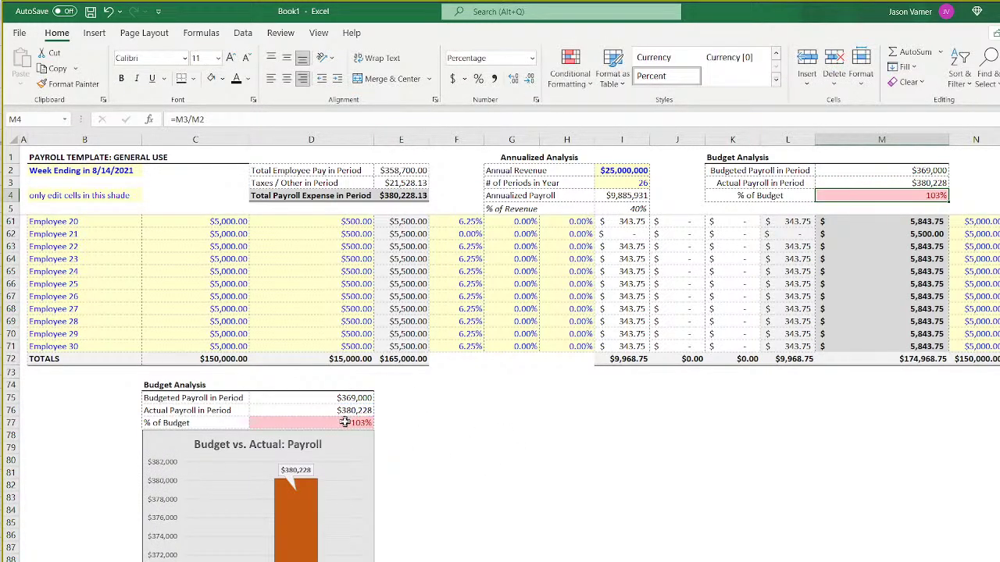
# Link M4 to the % of Budget value in D77 of the original Budget Analysis table.
pyautogui.write('=')
pyautogui.click(345, 422)
pyautogui.press('Return')
pyautogui.click(775, 514)
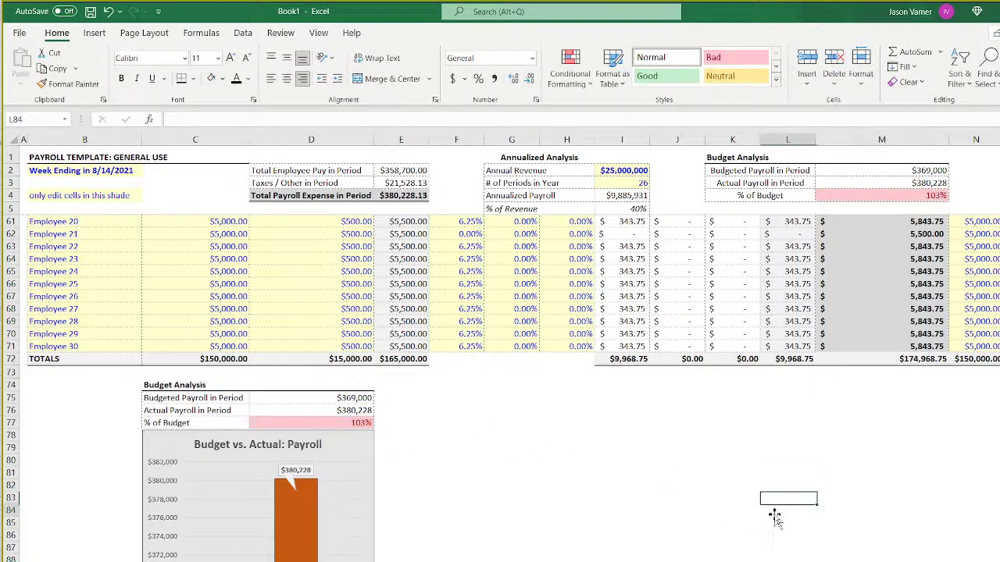
pyautogui.click(334, 447)
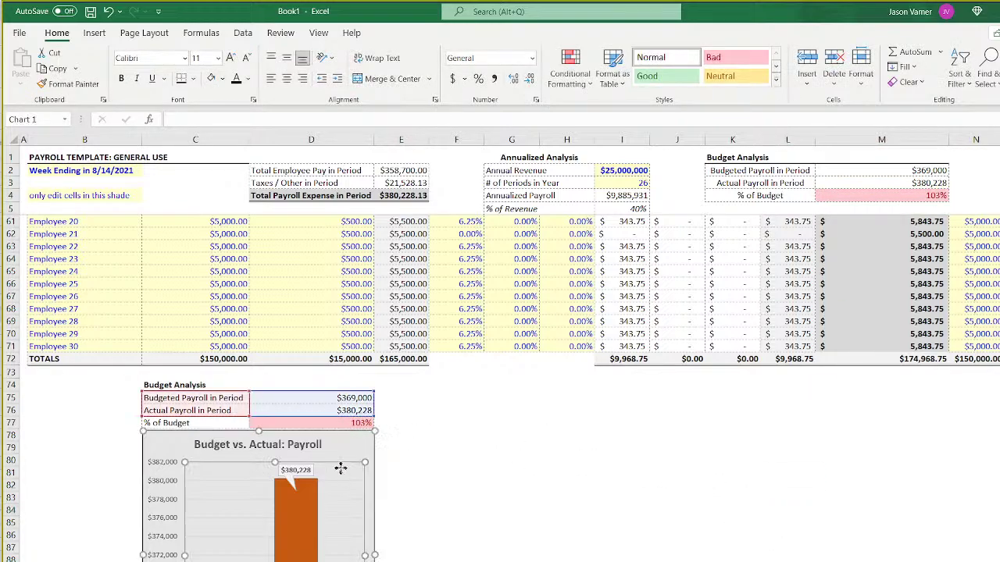
pyautogui.click(553, 433)
pyautogui.click(341, 398)
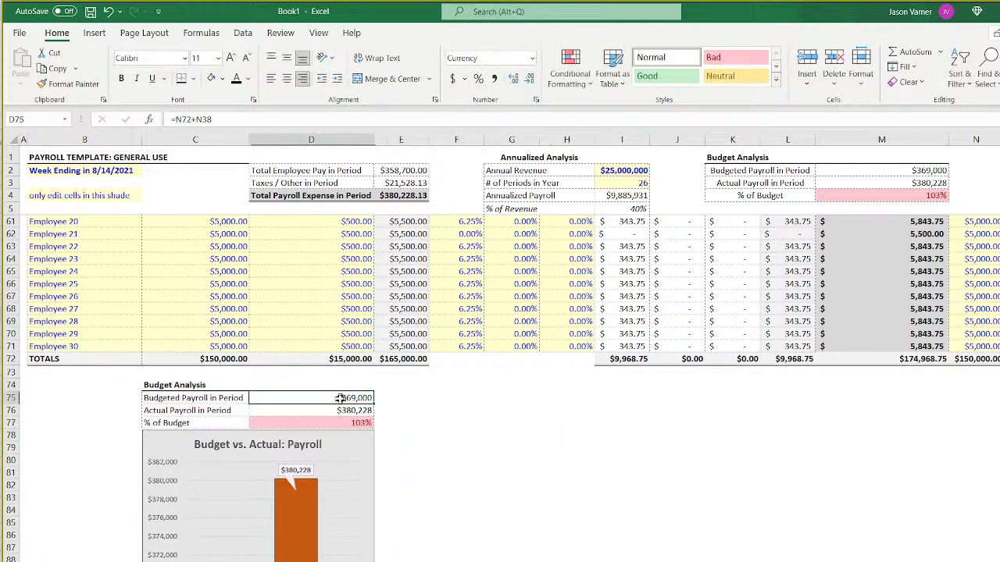
pyautogui.click(344, 425)
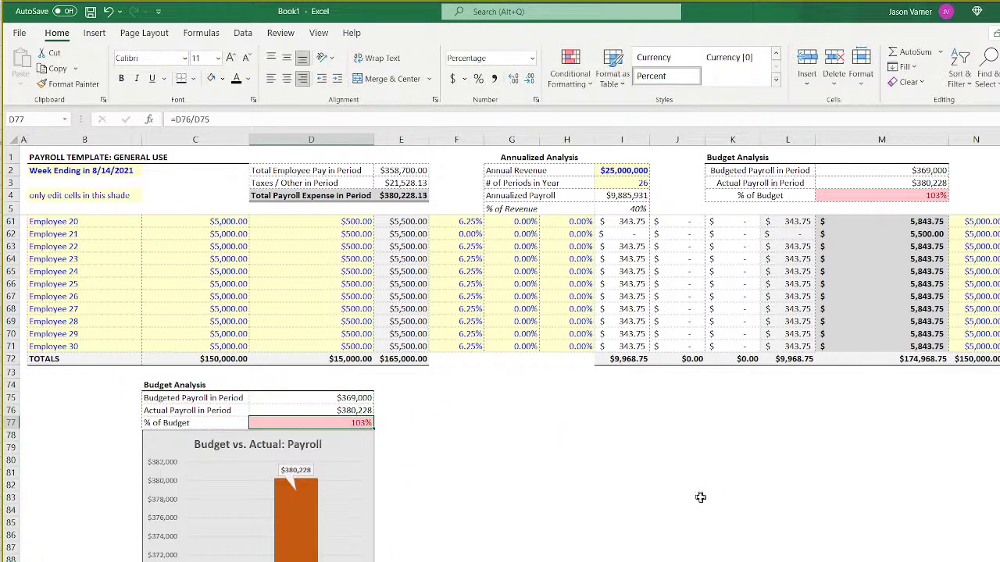
# Left-align the Annualized Analysis heading in G1.
pyautogui.scroll(18, 700, 497)
pyautogui.click(755, 157)
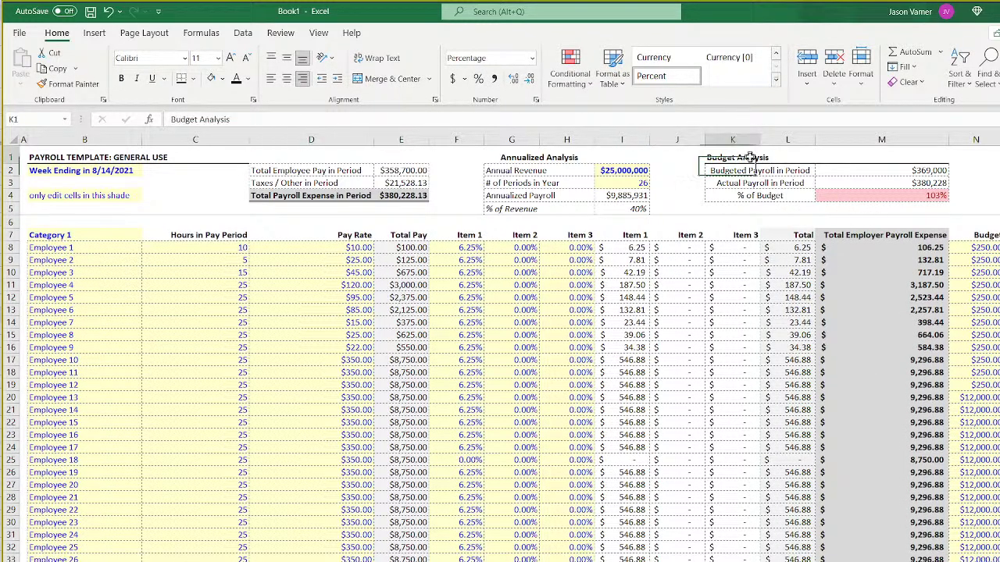
pyautogui.click(511, 162)
pyautogui.click(271, 78)
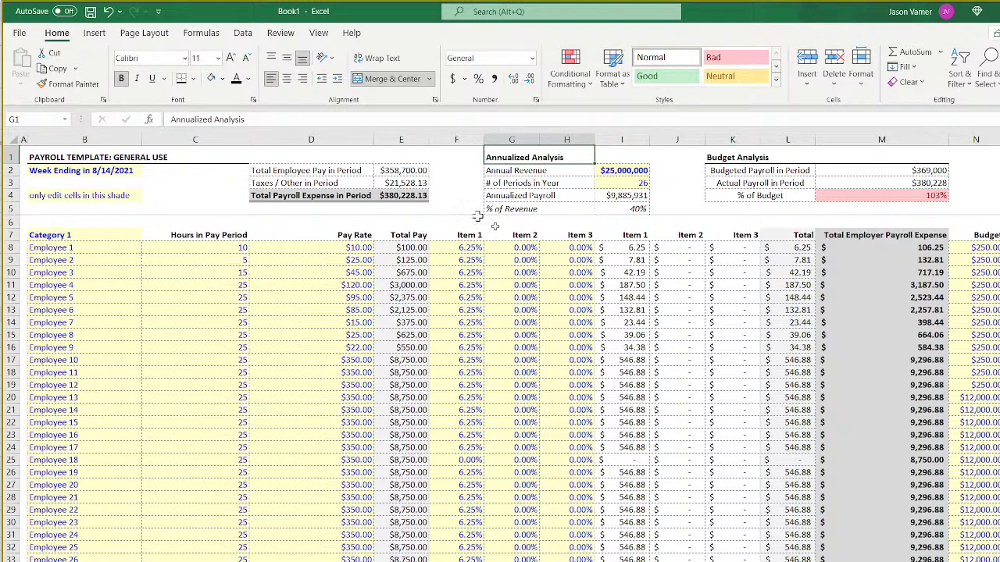
pyautogui.click(649, 327)
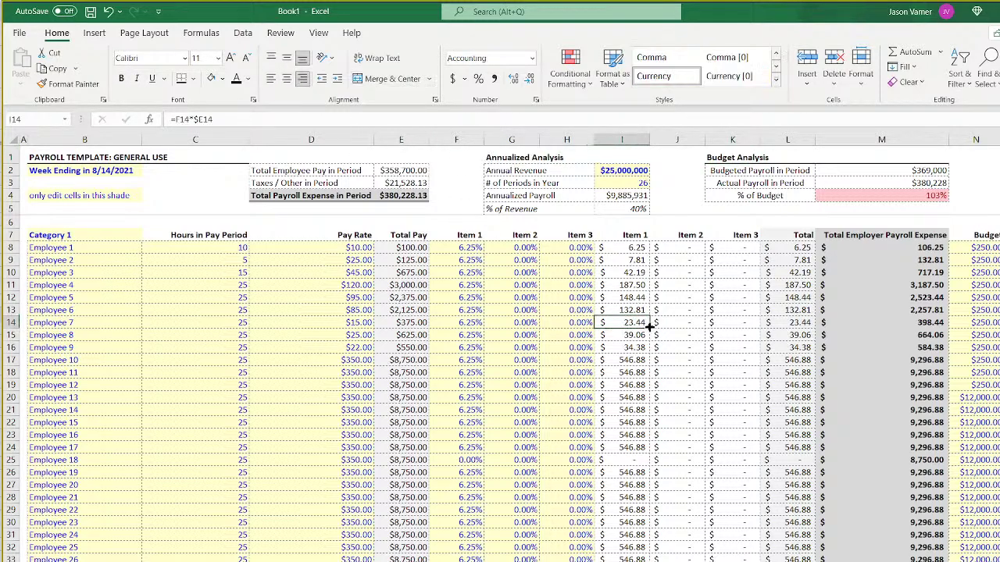
# Left-align the three Budget Analysis labels in K2:L4.
pyautogui.click(517, 155)
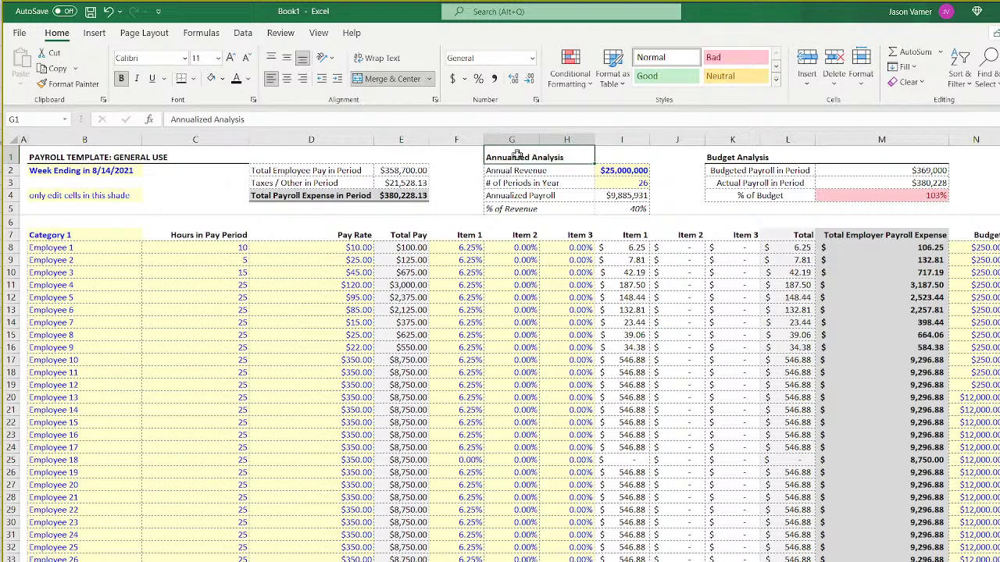
pyautogui.click(750, 158)
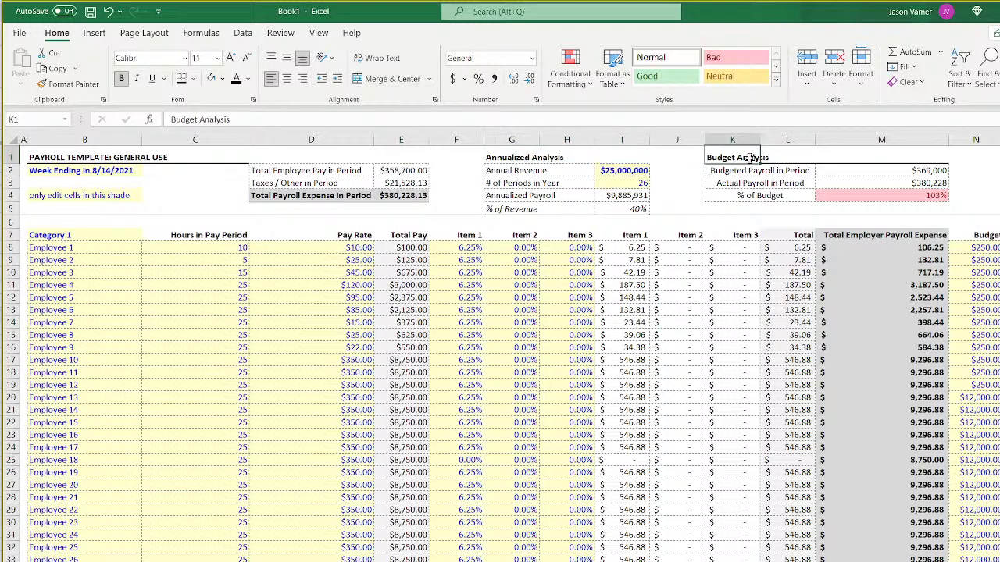
pyautogui.moveTo(737, 173); pyautogui.dragTo(736, 201)
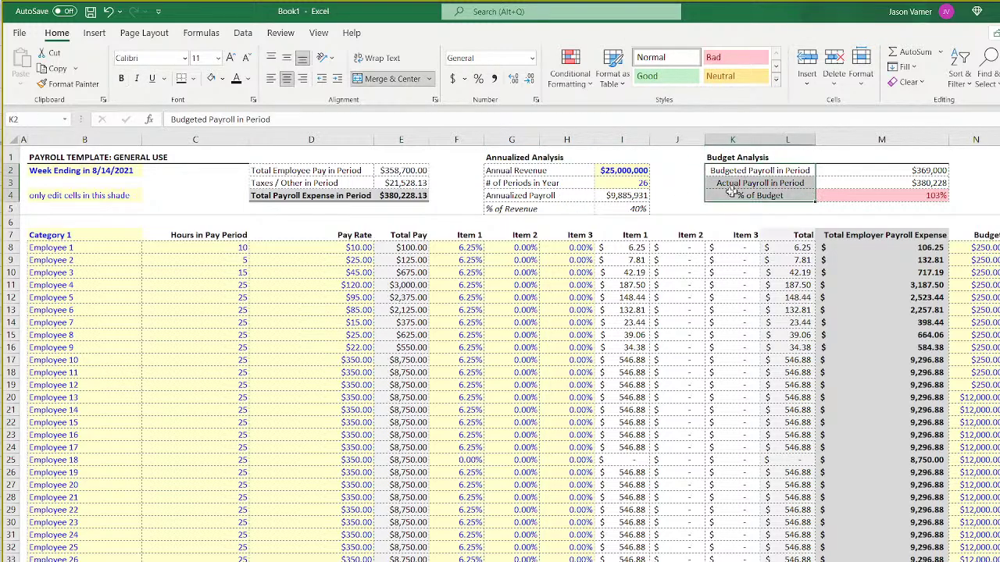
pyautogui.click(270, 78)
pyautogui.click(652, 287)
pyautogui.scroll(-15, 553, 368)
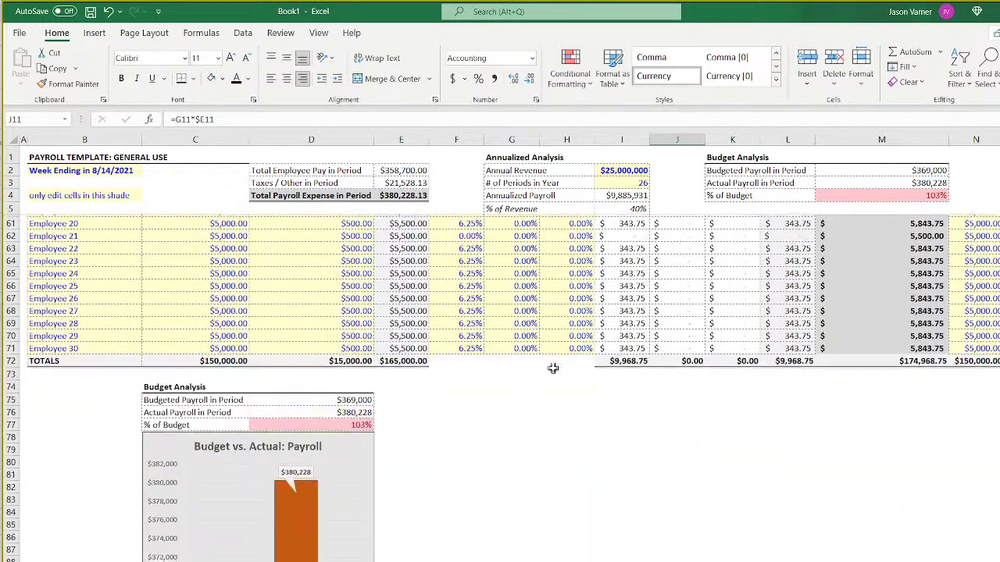
pyautogui.scroll(15, 553, 368)
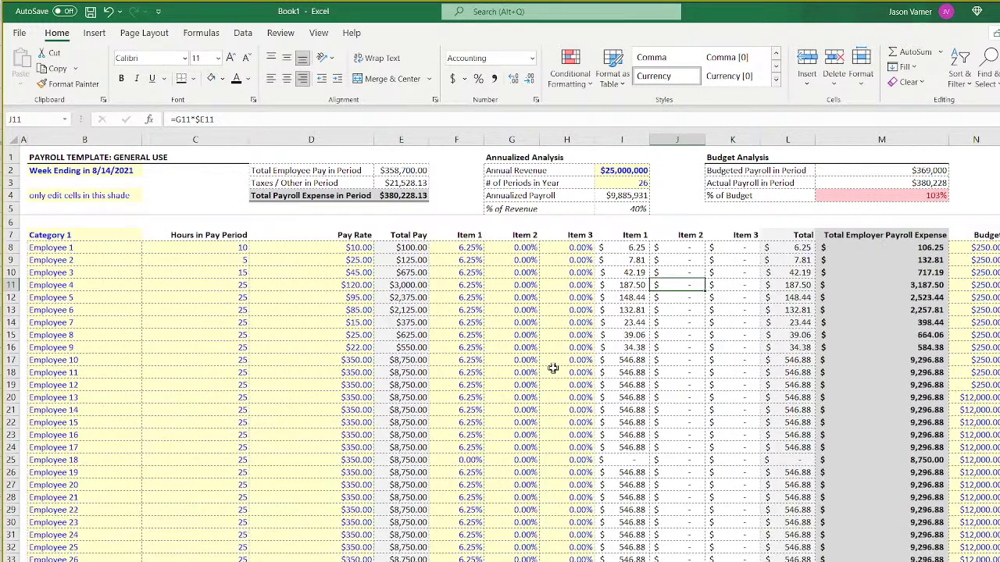
pyautogui.click(920, 171)
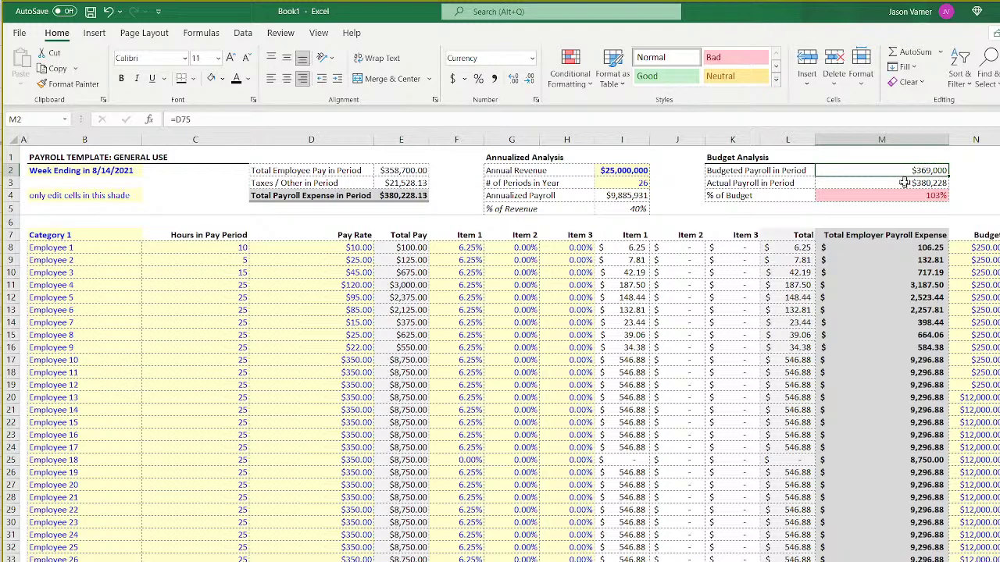
pyautogui.click(903, 182)
pyautogui.click(999, 183)
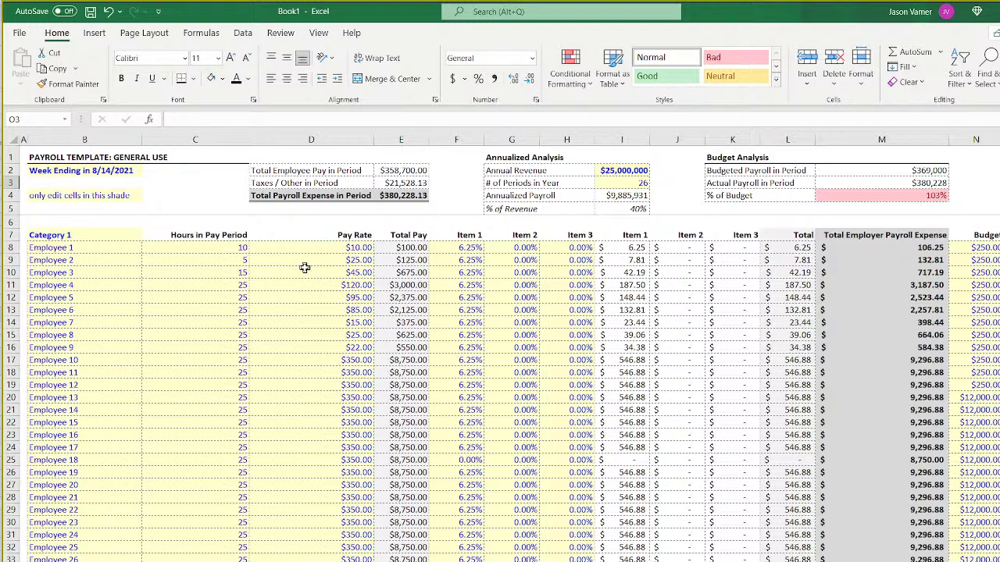
# Copy the Annualized Analysis heading from G1 to D1 above the period totals and change its text to Period Analysis.
pyautogui.moveTo(518, 159); pyautogui.dragTo(617, 157)
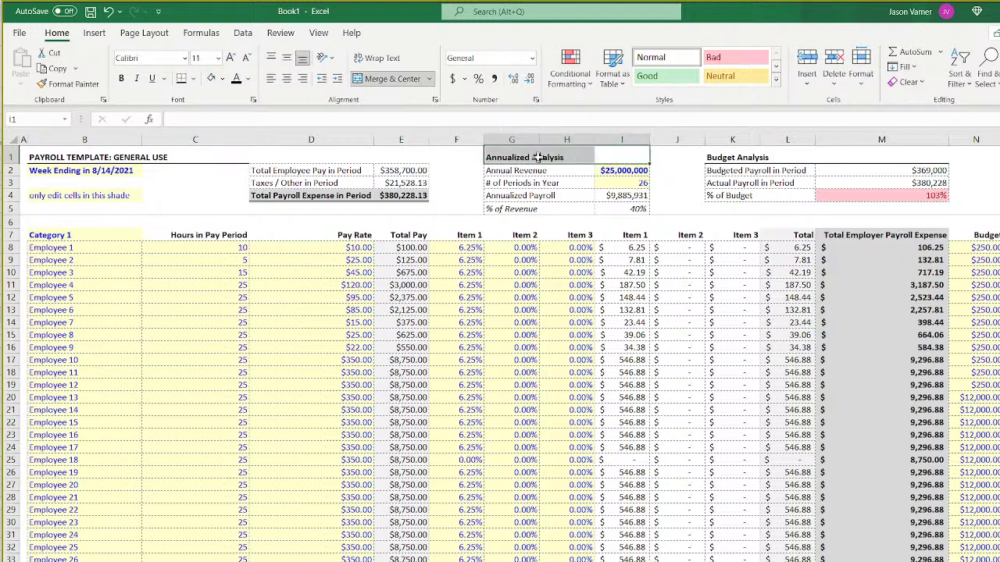
pyautogui.click(300, 174)
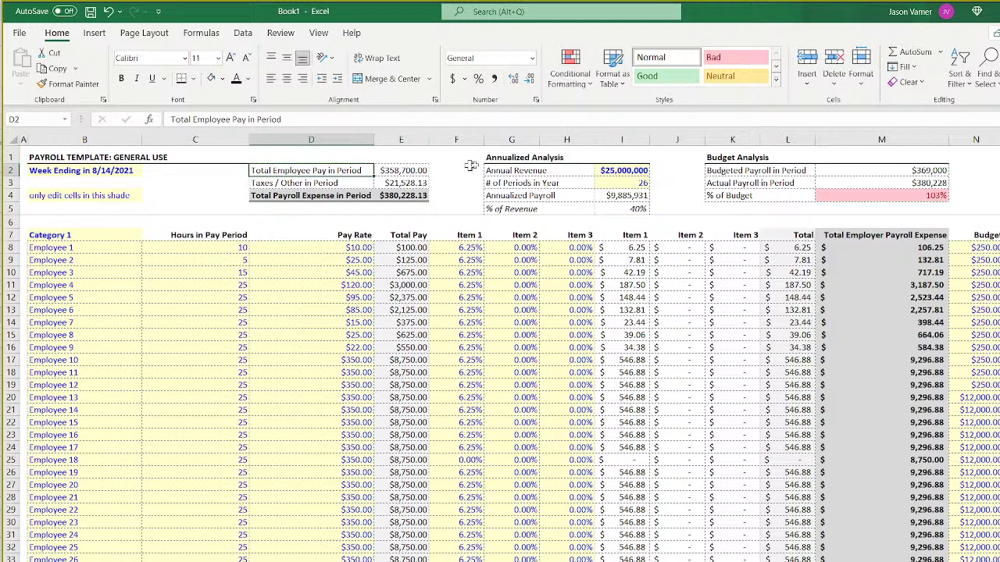
pyautogui.rightClick(528, 157)
pyautogui.click(558, 183)
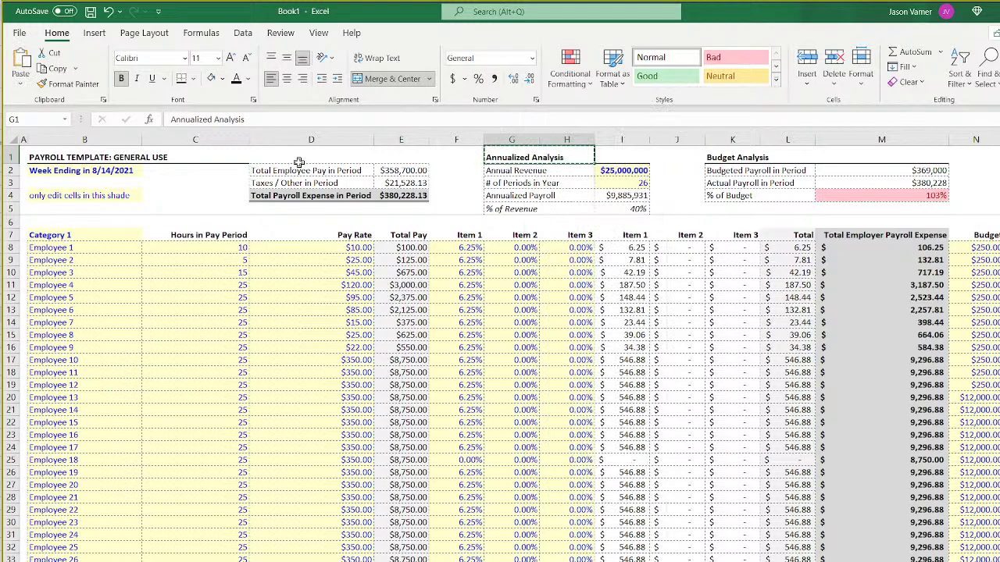
pyautogui.rightClick(297, 157)
pyautogui.click(323, 222)
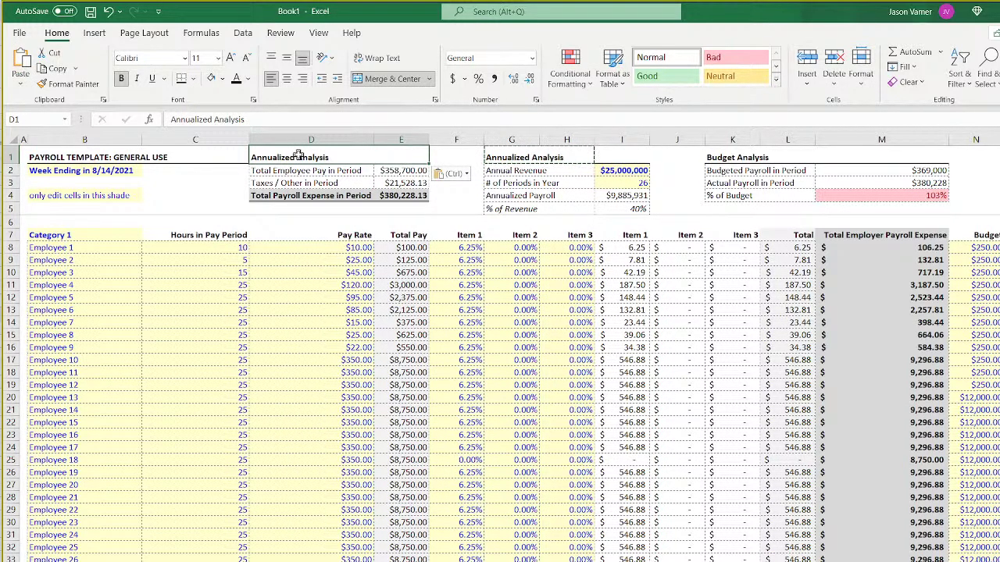
pyautogui.write('Period An')
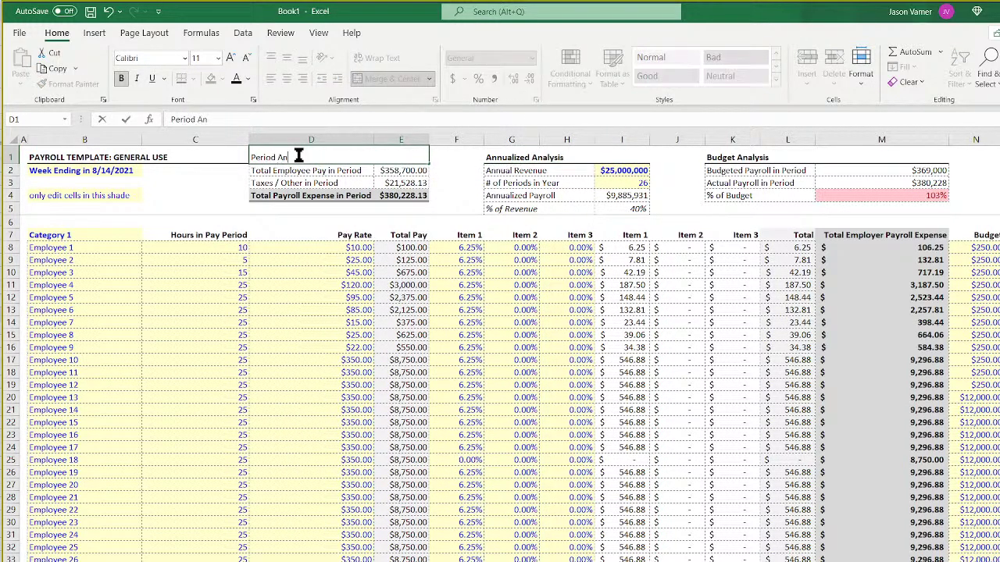
pyautogui.write('alysis')
pyautogui.press('Return')
pyautogui.click(402, 297)
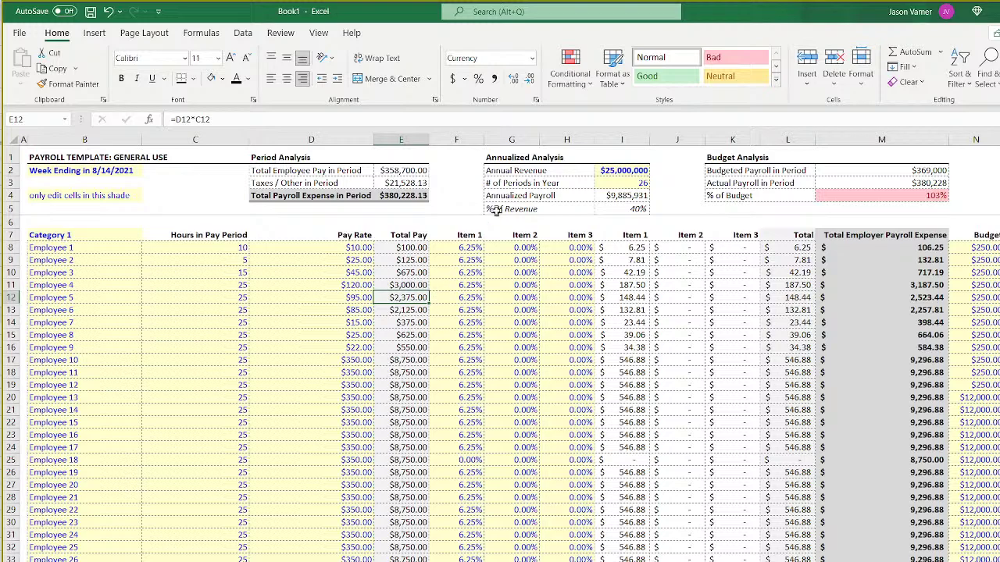
# Make row 5 slightly taller and top-align the % of Revenue label and value in G5:I5.
pyautogui.moveTo(11, 215); pyautogui.dragTo(10, 222)
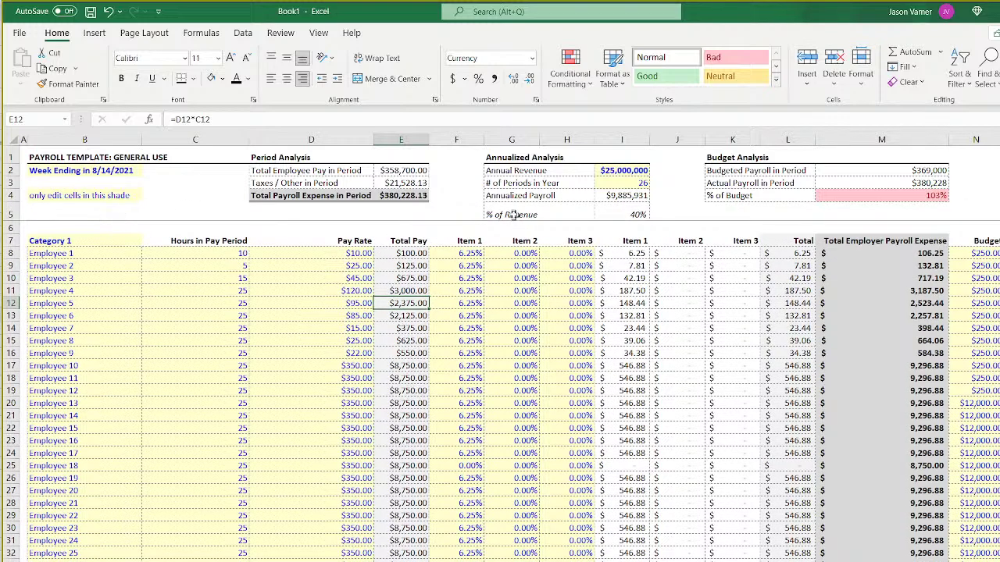
pyautogui.click(513, 214)
pyautogui.moveTo(610, 206); pyautogui.dragTo(528, 212)
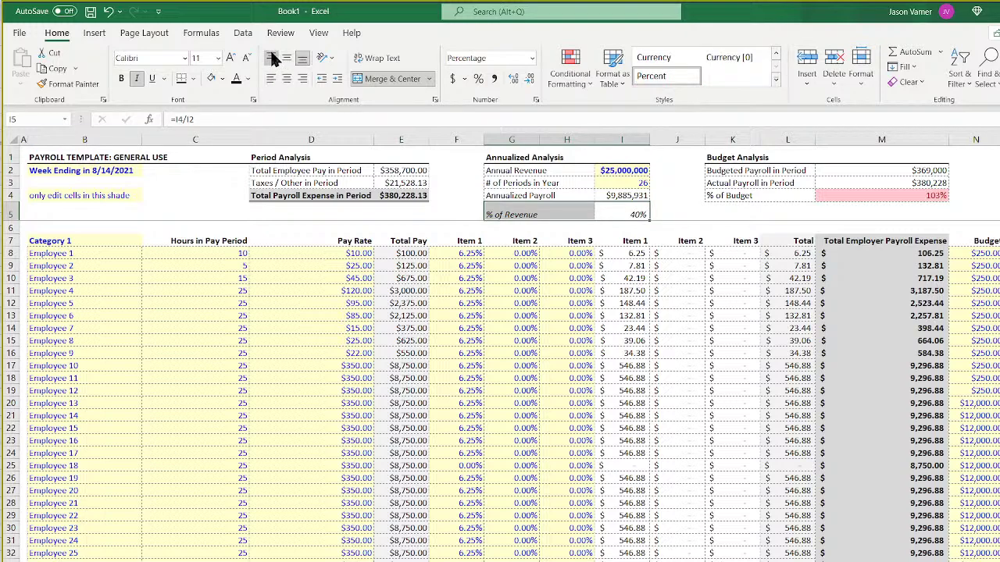
pyautogui.click(273, 61)
pyautogui.click(522, 349)
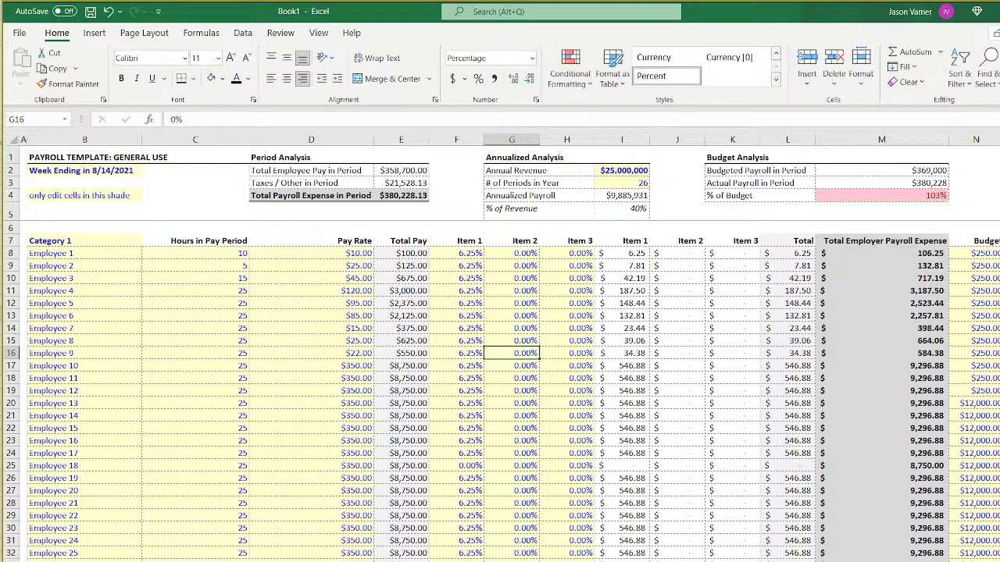
# Insert a row above the % of Revenue row and move the % of Revenue label and value up into G5:I5.
pyautogui.hscroll(2, 500, 391)
pyautogui.hscroll(-2, 500, 391)
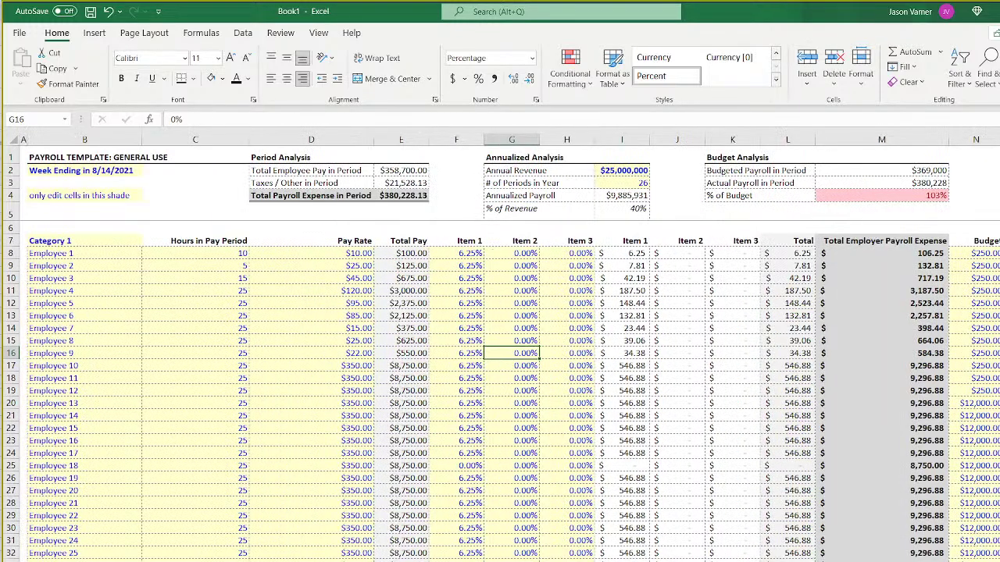
pyautogui.rightClick(10, 213)
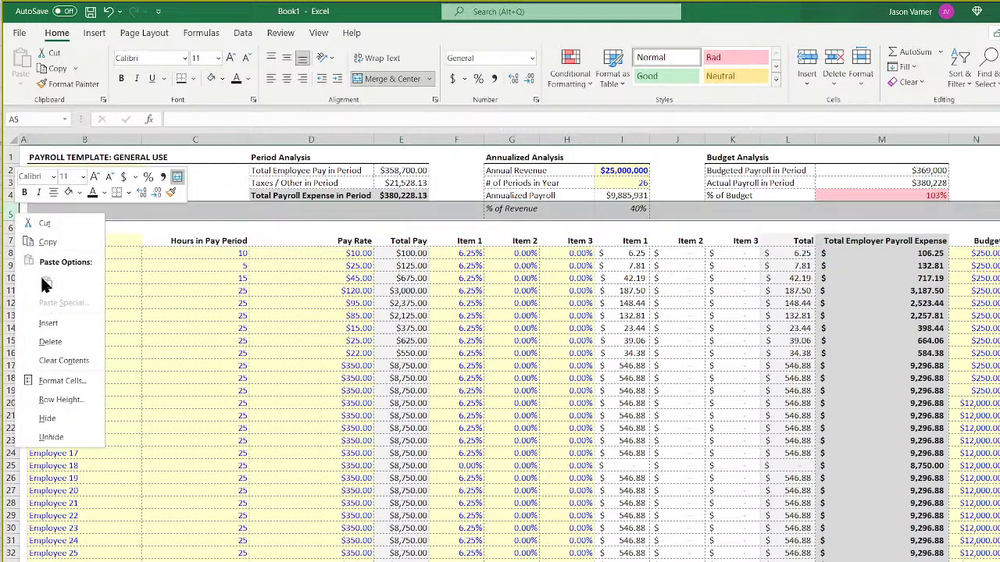
pyautogui.click(49, 319)
pyautogui.click(207, 314)
pyautogui.moveTo(508, 221); pyautogui.dragTo(613, 209)
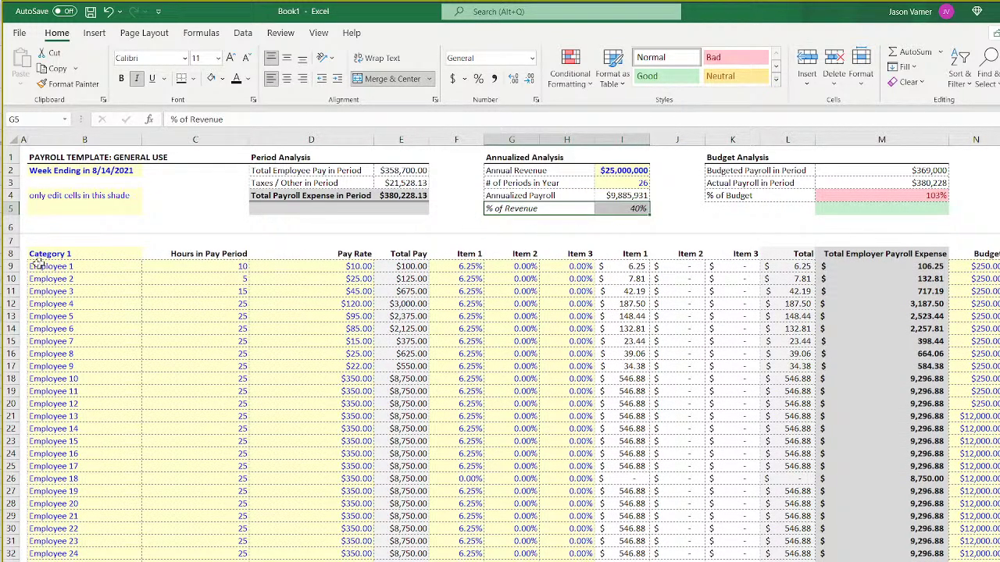
# Delete the extra blank row 7 above the Category 1 column headings.
pyautogui.rightClick(10, 240)
pyautogui.click(58, 372)
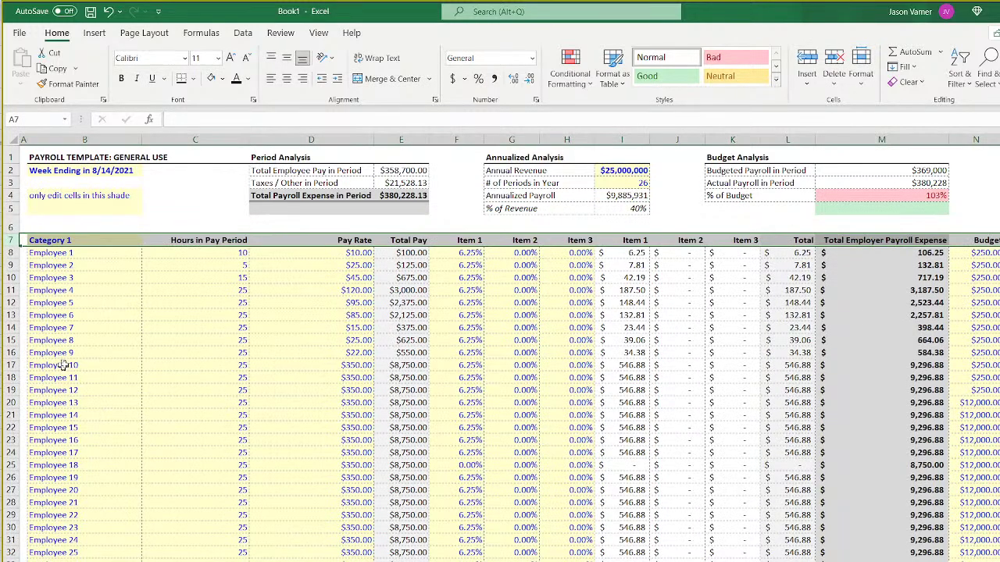
pyautogui.click(355, 328)
# Clear the leftover shading in row 5 by filling blank cells C5 and L5 over the shaded neighbours, and reduce row 6's height.
pyautogui.click(247, 211)
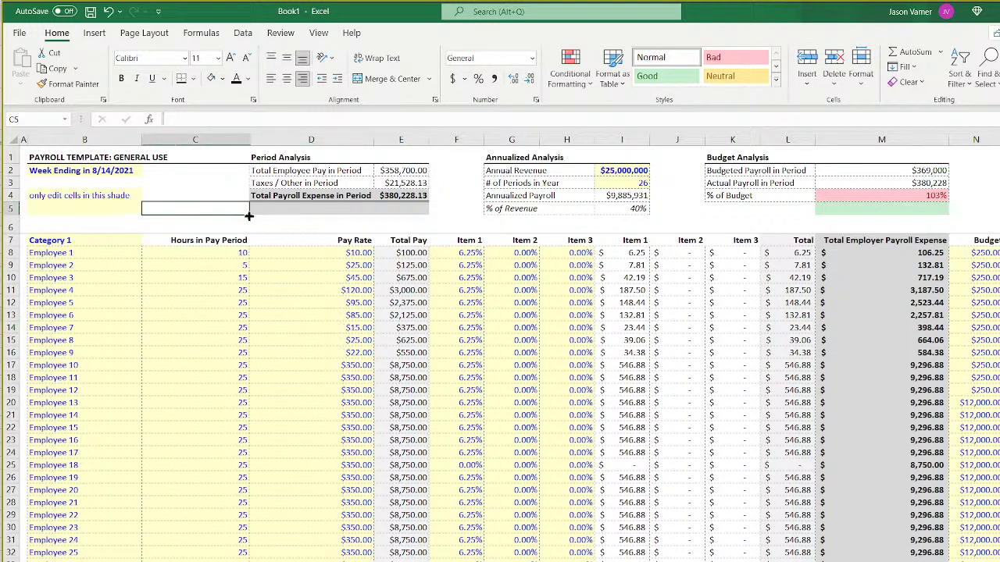
pyautogui.moveTo(250, 216); pyautogui.dragTo(390, 213)
pyautogui.click(240, 211)
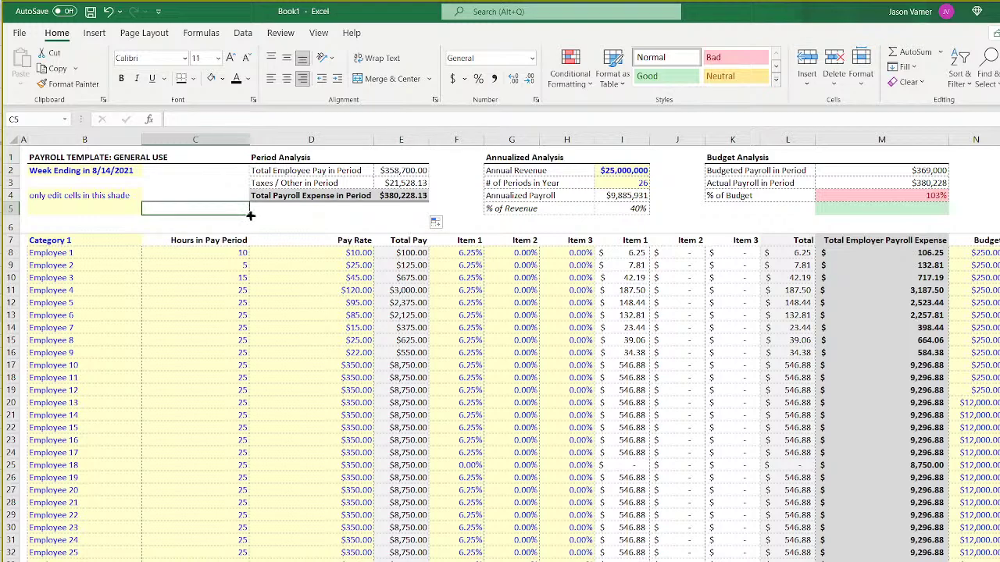
pyautogui.moveTo(785, 208); pyautogui.dragTo(947, 209)
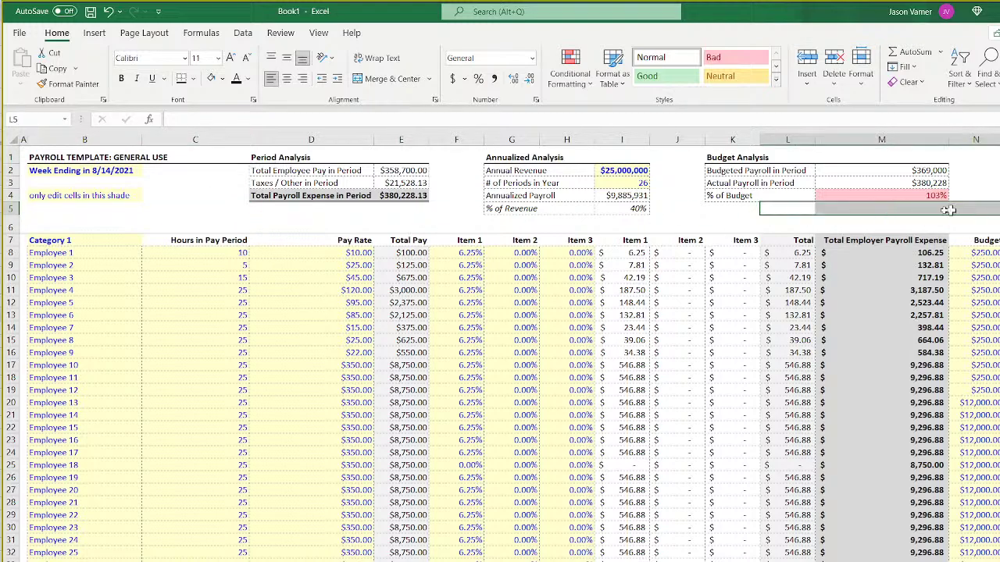
pyautogui.moveTo(13, 234); pyautogui.dragTo(14, 229)
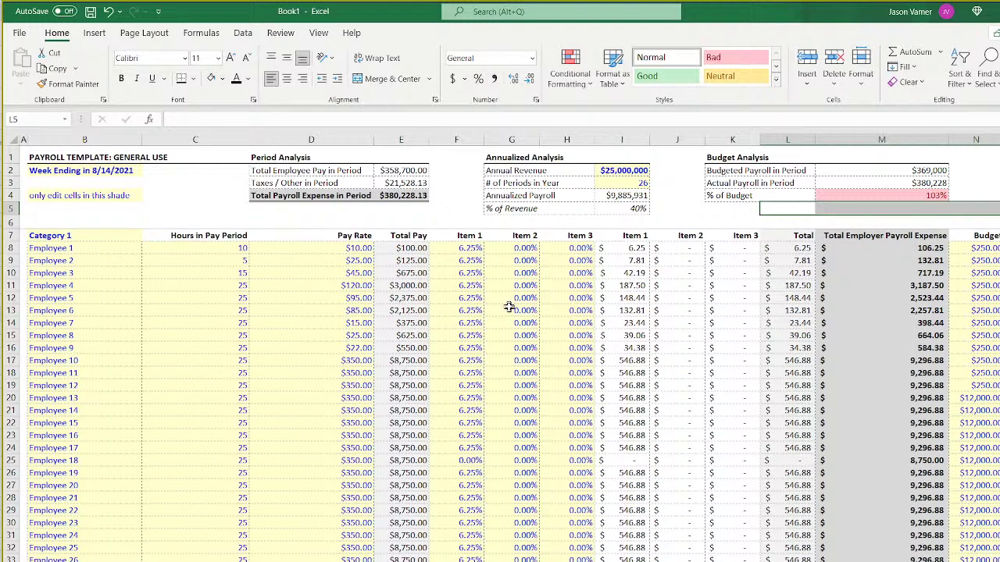
pyautogui.click(509, 308)
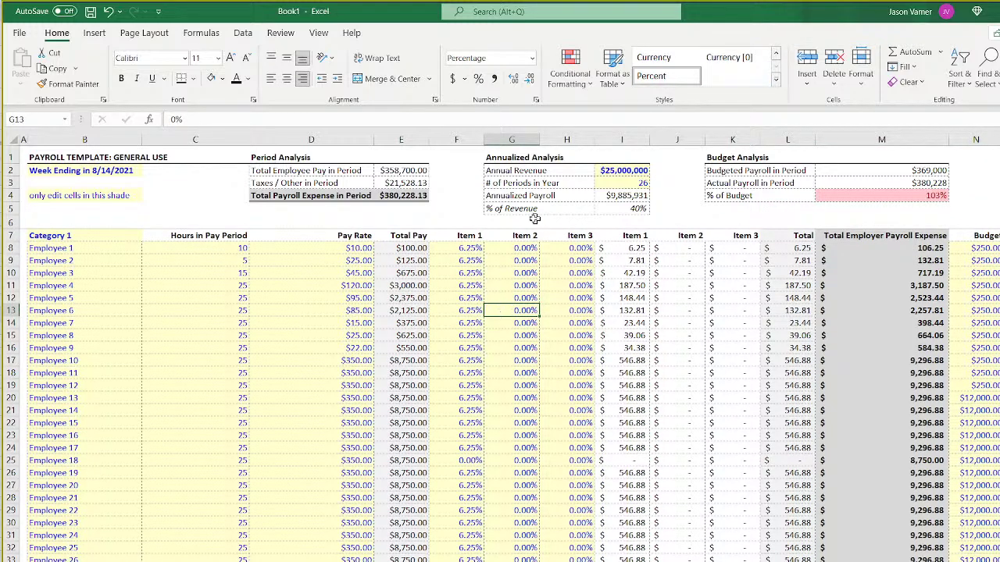
pyautogui.click(888, 196)
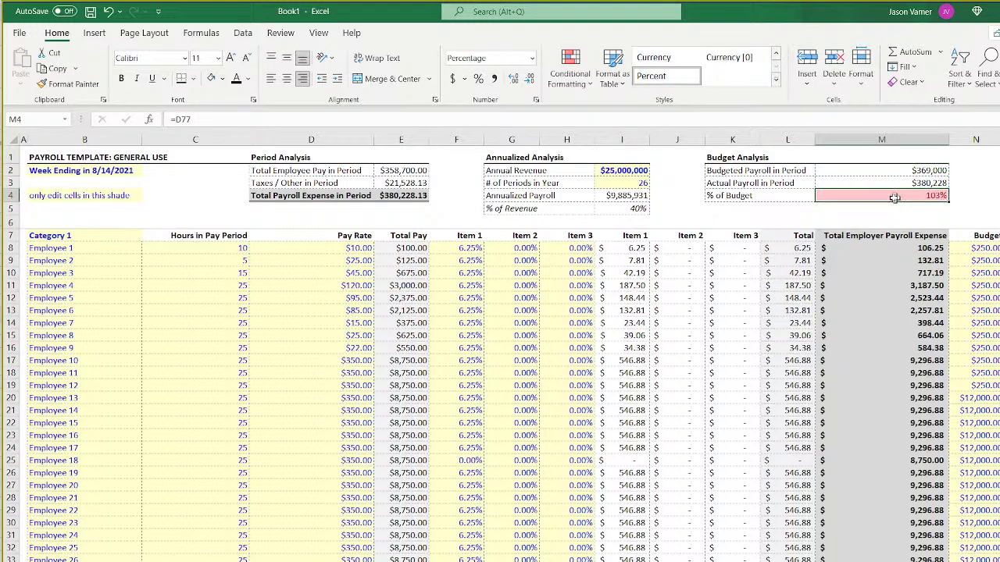
pyautogui.click(402, 196)
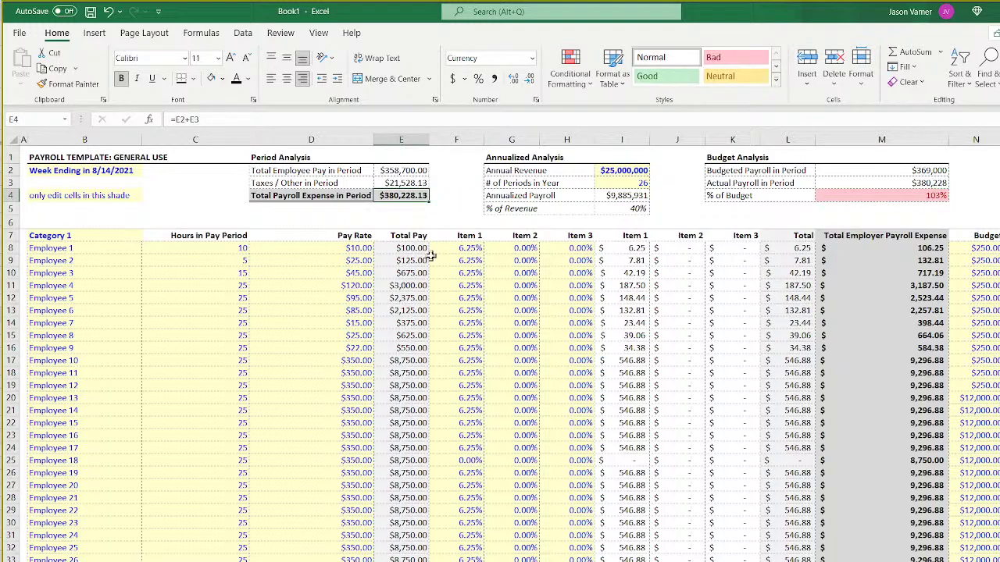
pyautogui.click(918, 183)
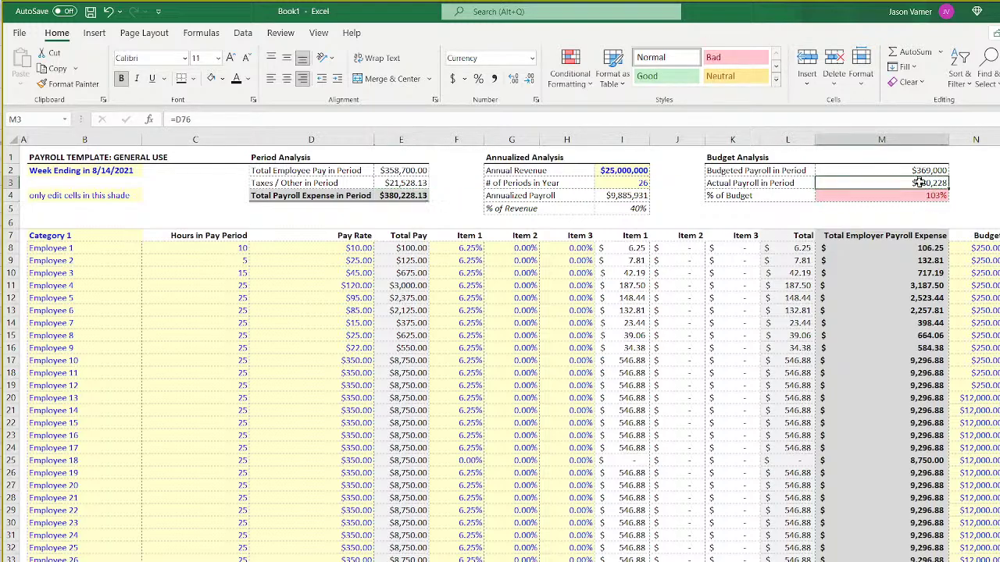
# Check the source formula in D76 and link the summary's Actual Payroll in Period in M3 directly to the period total with =E4.
pyautogui.doubleClick(918, 182)
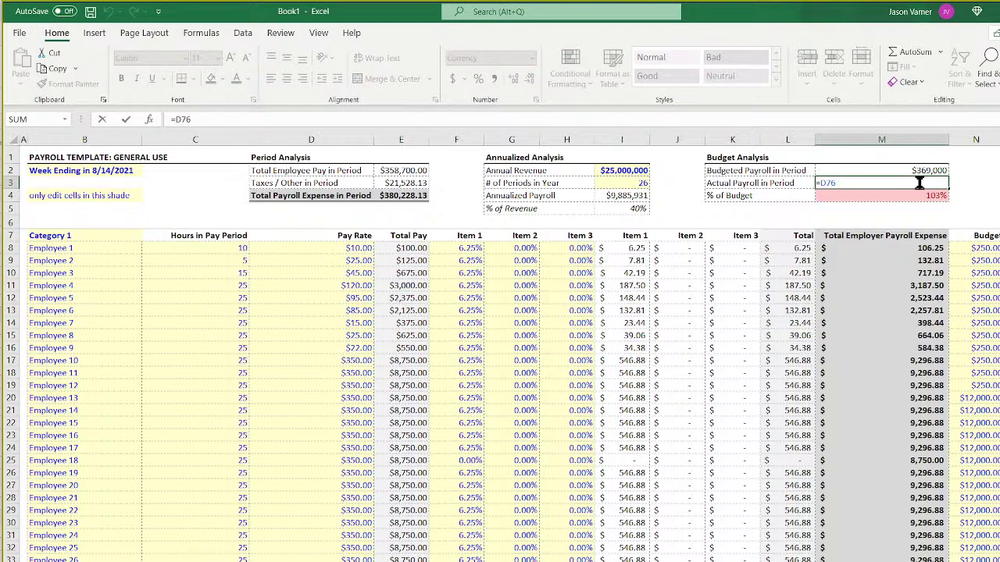
pyautogui.scroll(-18, 611, 392)
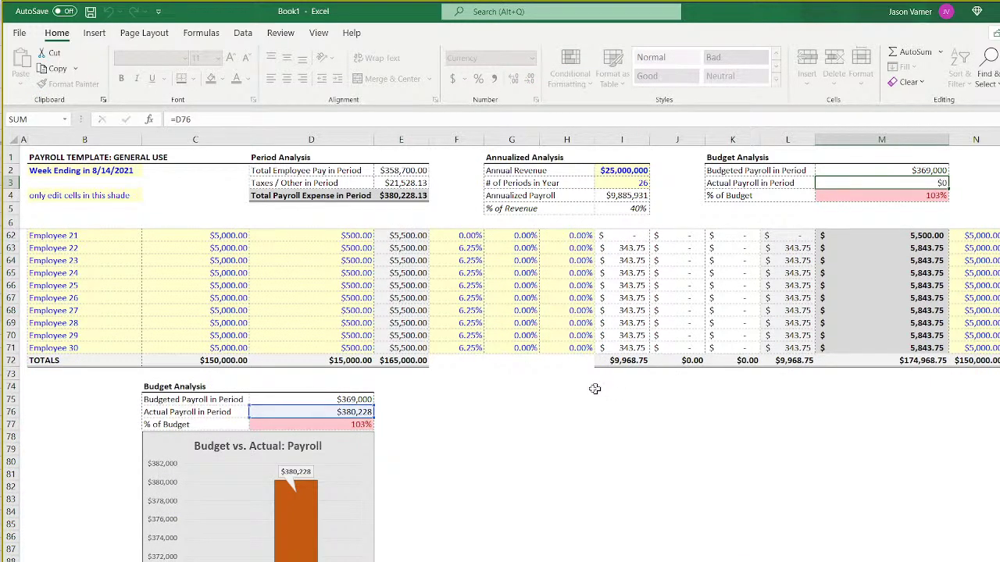
pyautogui.press('Return')
pyautogui.doubleClick(344, 407)
pyautogui.scroll(18, 607, 407)
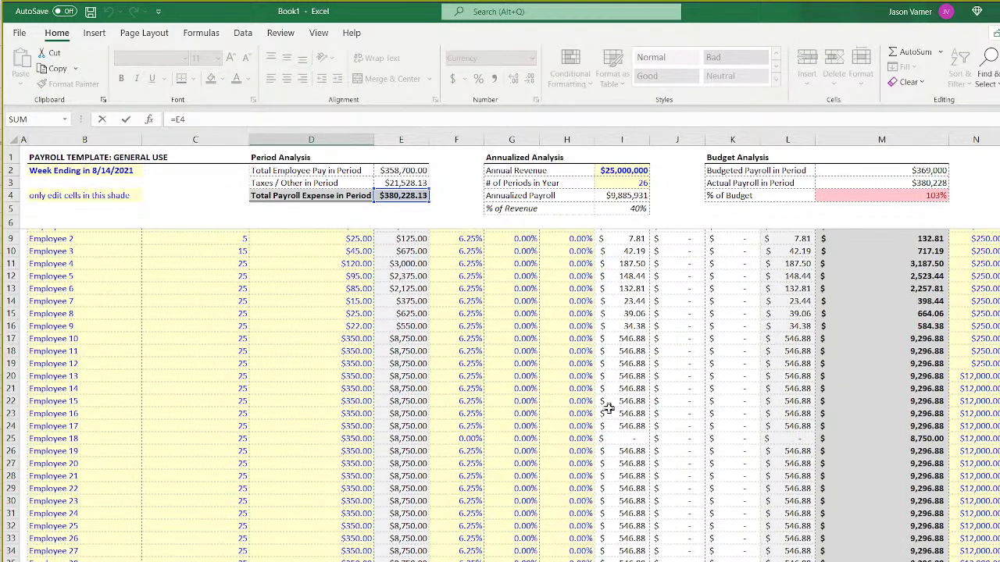
pyautogui.press('Return')
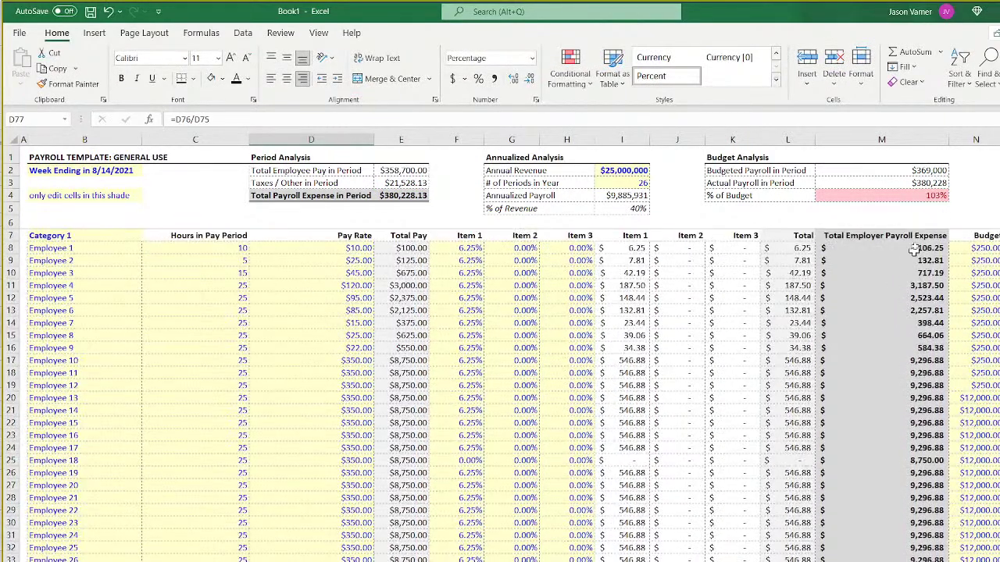
pyautogui.click(930, 194)
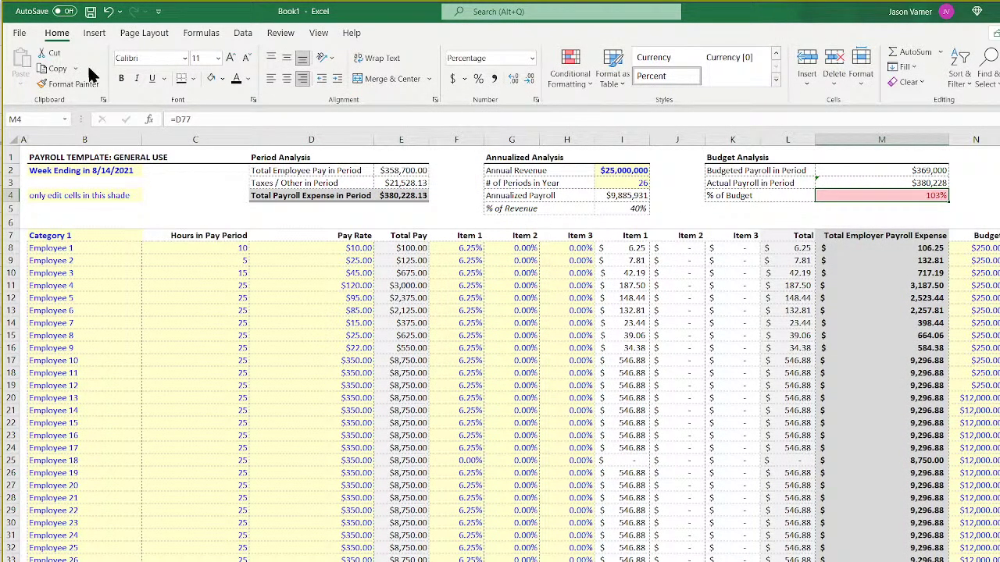
pyautogui.click(91, 11)
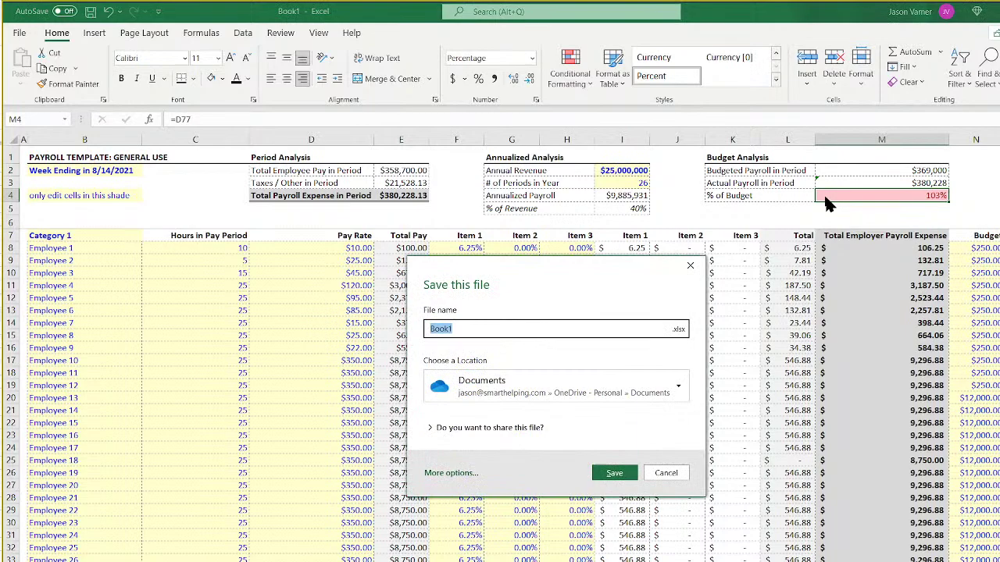
pyautogui.click(666, 473)
# Set Budgeted Payroll in Period in M2 to the sum of the two categories' budget totals with =N38+N72.
pyautogui.click(903, 169)
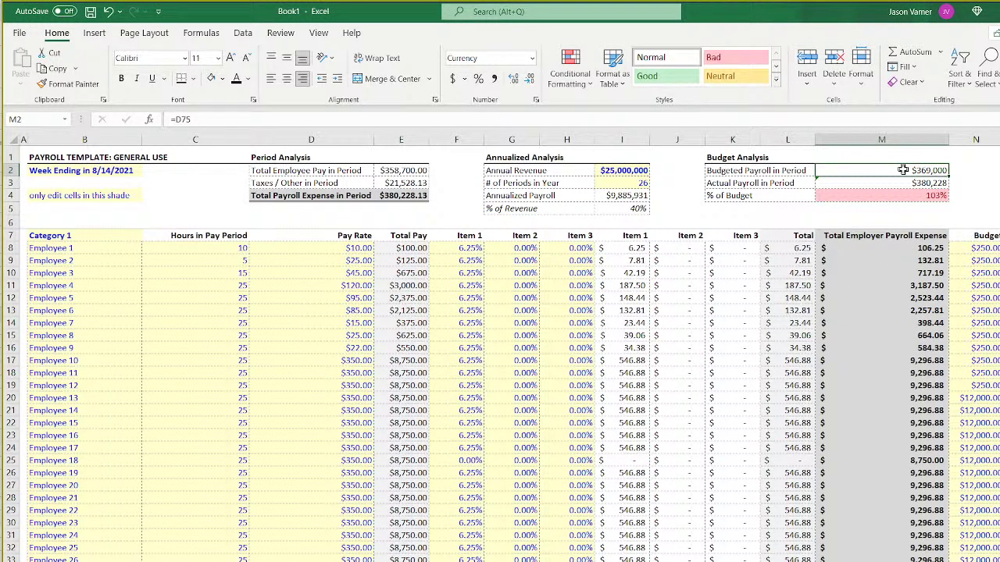
pyautogui.write('=')
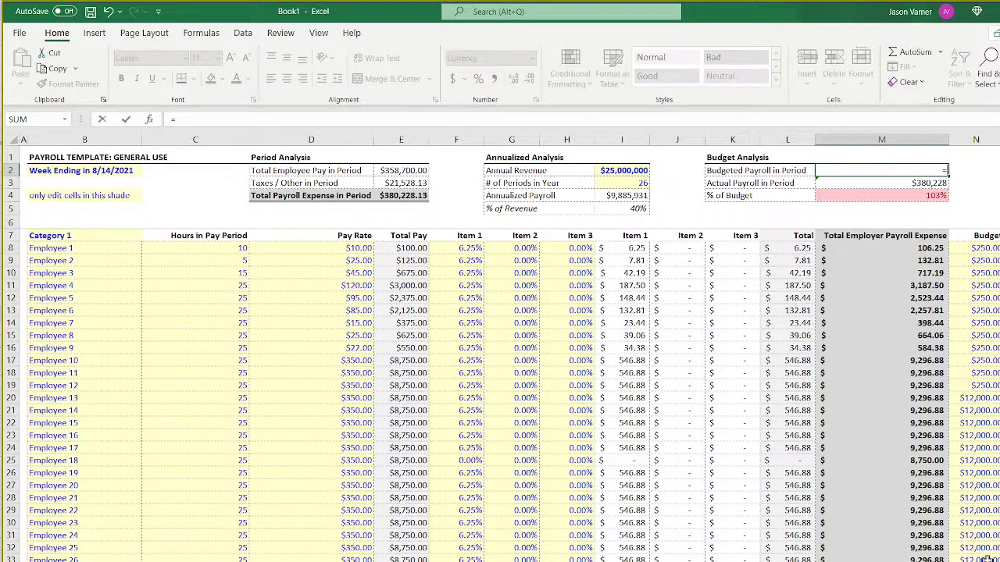
pyautogui.write('N38')
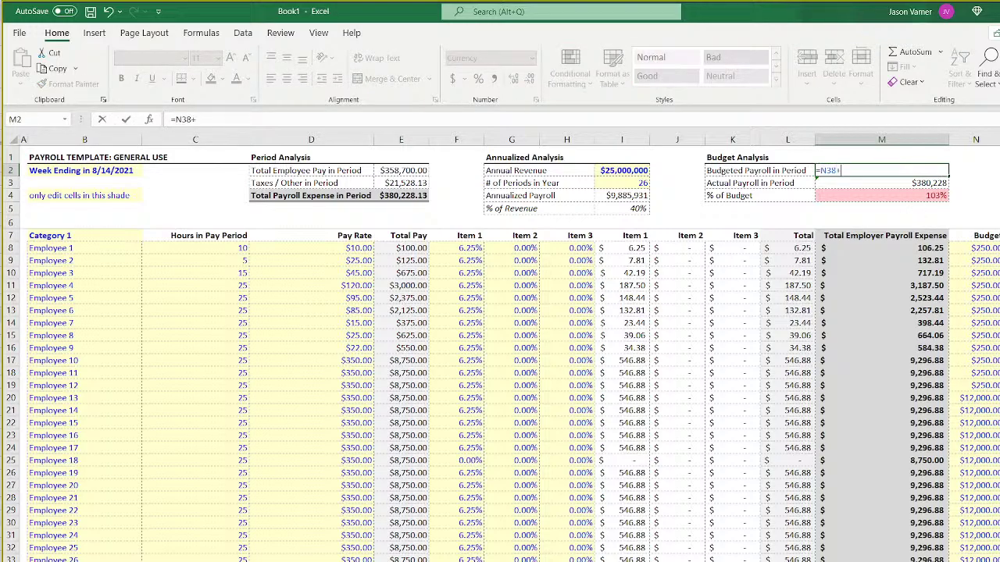
pyautogui.write('+')
pyautogui.scroll(-15, 975, 500)
pyautogui.click(974, 498)
pyautogui.press('Return')
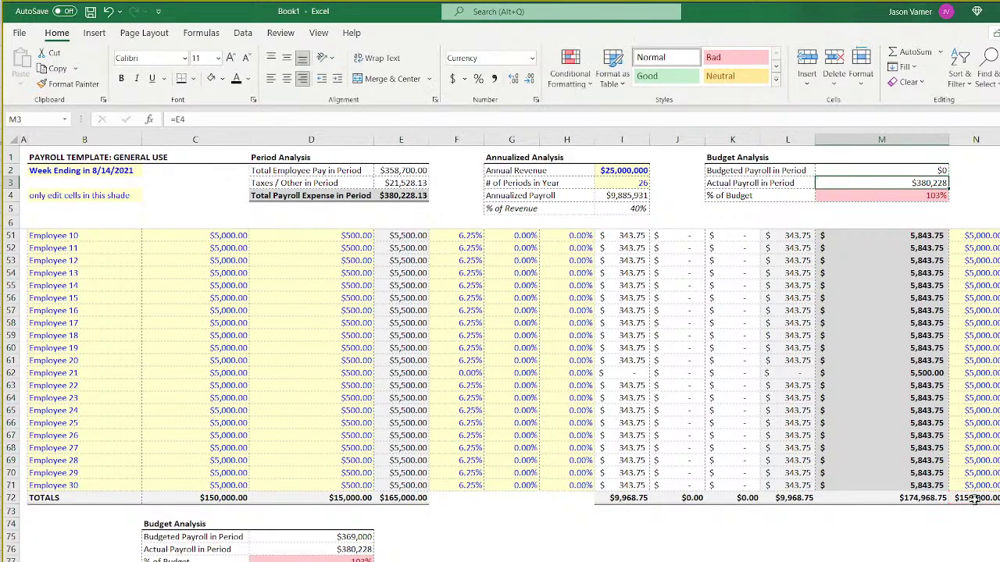
# Widen the budget column N slightly and look over the Budget Analysis table and chart below the employee data.
pyautogui.moveTo(999, 141); pyautogui.dragTo(999, 140)
pyautogui.click(882, 561)
pyautogui.scroll(-7, 881, 561)
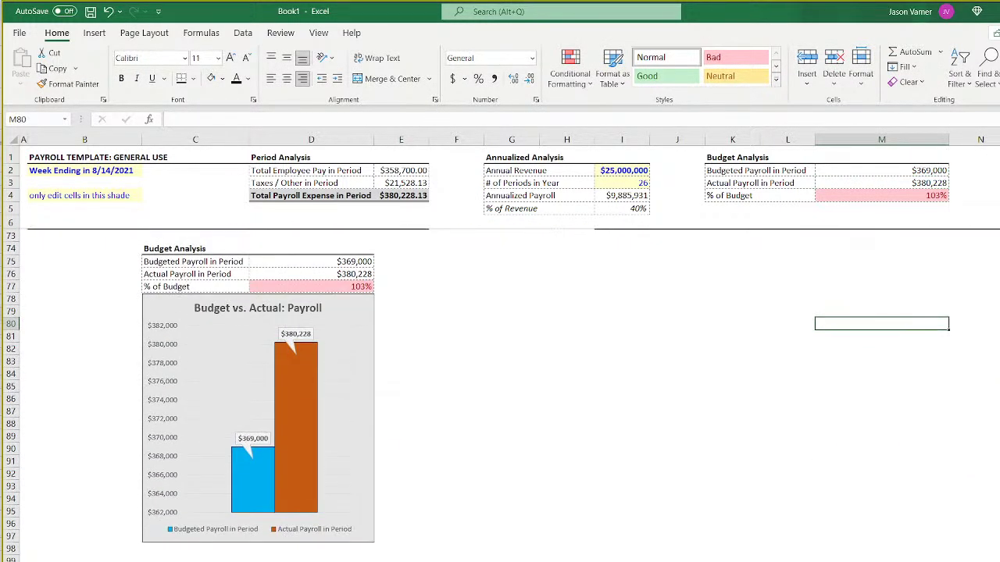
pyautogui.scroll(20, 513, 395)
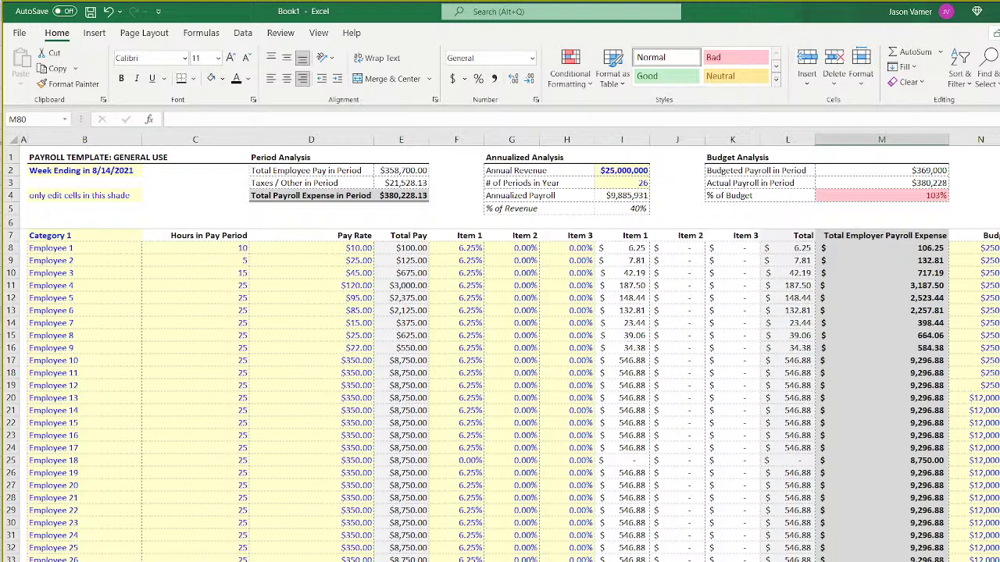
pyautogui.hotkey('alt', 'Tab')
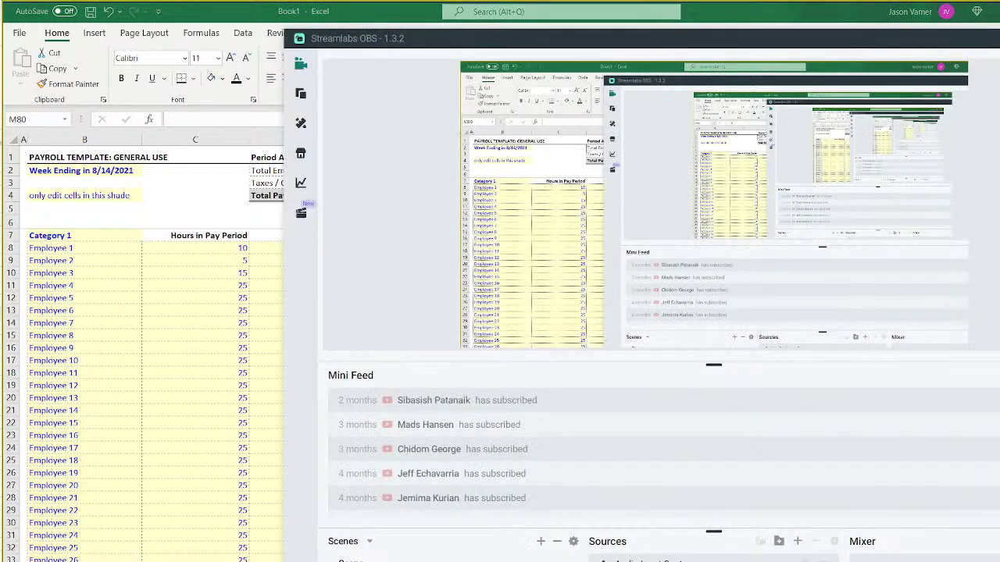